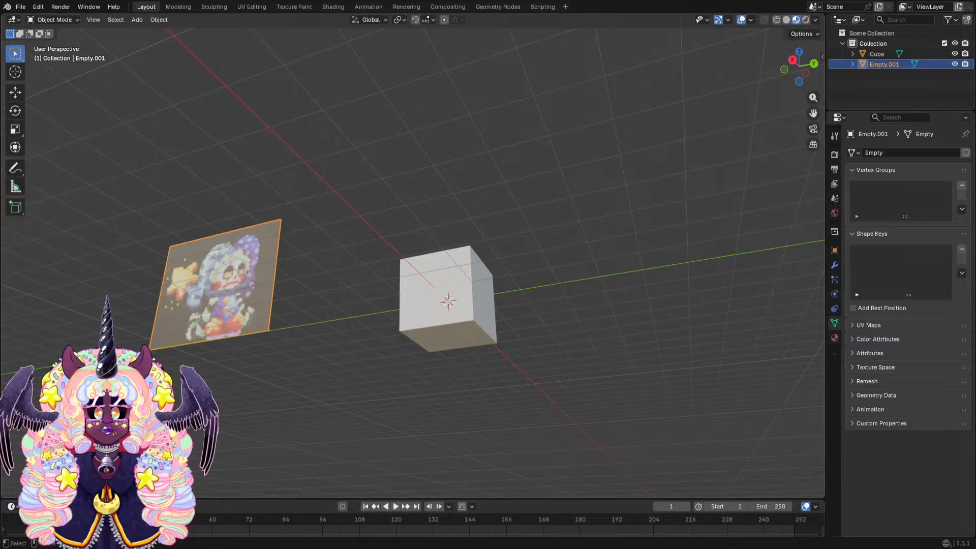
Select the cube beside the reference image and save the file.
{"action": "left_click", "coordinate": [478, 304]}
{"action": "middle_click_drag", "start_coordinate": [478, 304], "coordinate": [562, 336]}
{"action": "key", "text": "ctrl+s"}
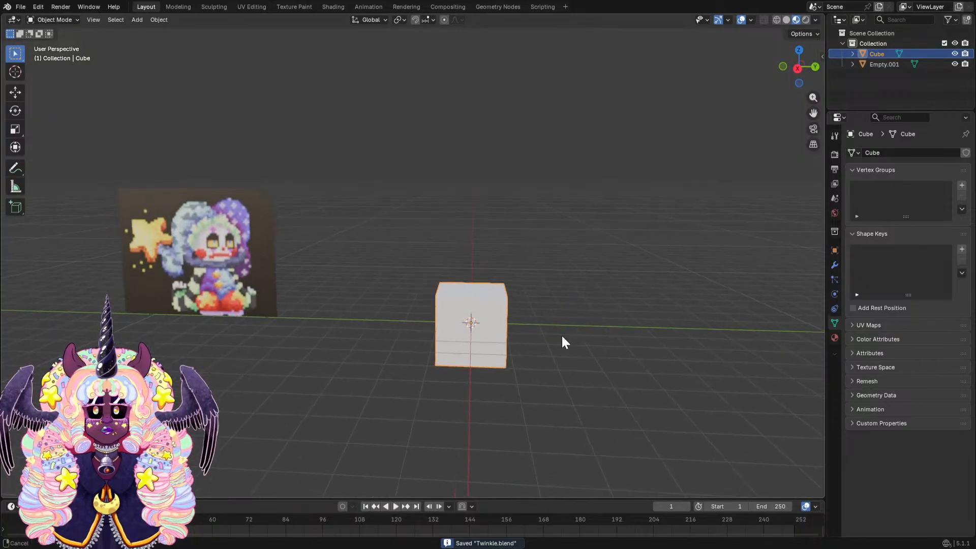
Raise the cube about 3 m along the global Z axis and save the file.
{"action": "middle_click_drag", "start_coordinate": [648, 305], "coordinate": [526, 314]}
{"action": "key", "text": "g"}
{"action": "key", "text": "z"}
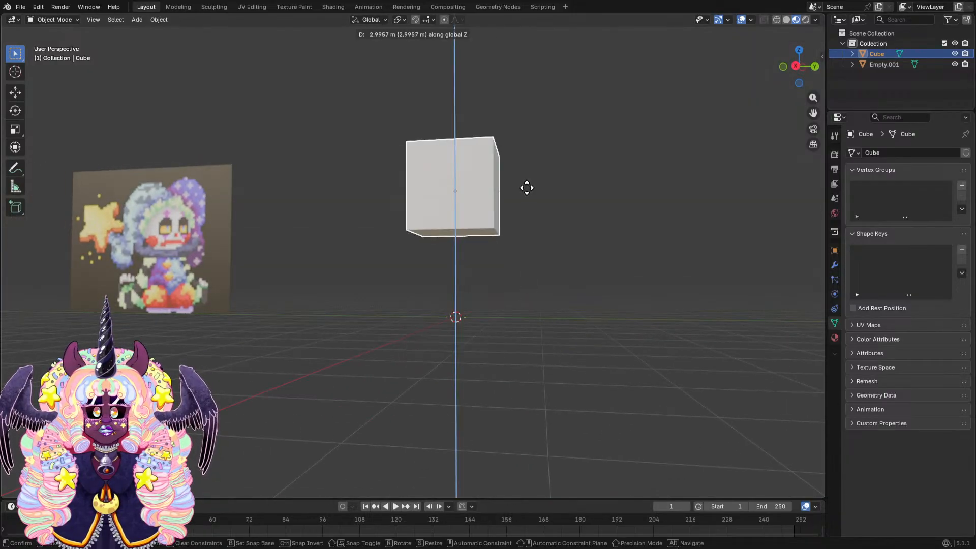
{"action": "left_click", "coordinate": [525, 188]}
{"action": "middle_click_drag", "start_coordinate": [525, 188], "coordinate": [518, 313]}
{"action": "middle_click_drag", "start_coordinate": [314, 285], "coordinate": [618, 265]}
{"action": "middle_click_drag", "start_coordinate": [401, 305], "coordinate": [606, 300]}
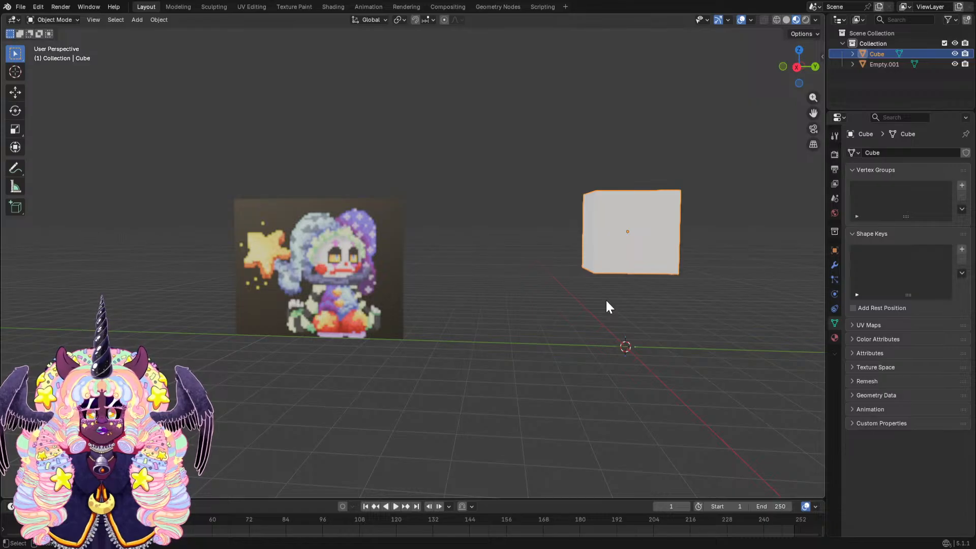
{"action": "middle_click_drag", "start_coordinate": [559, 279], "coordinate": [547, 300]}
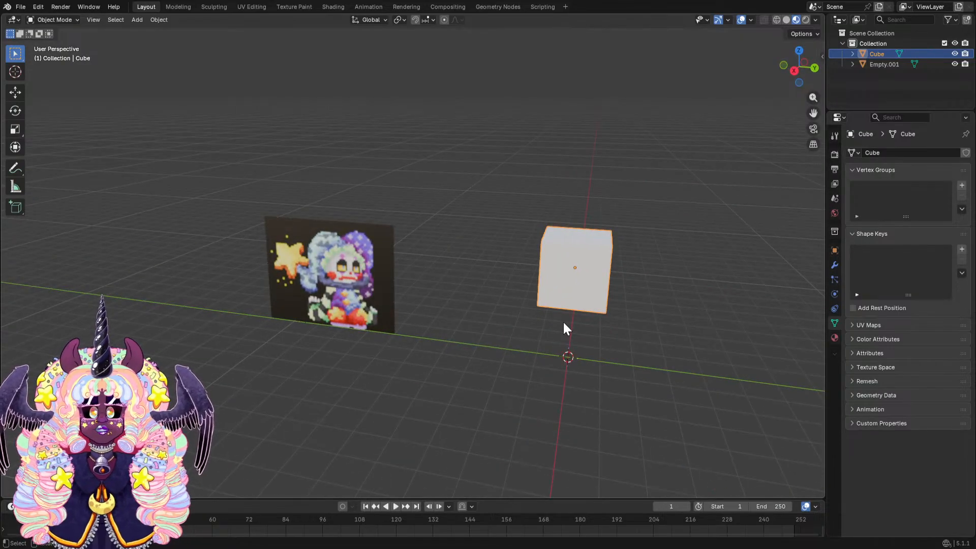
{"action": "key", "text": "ctrl+s"}
Enter Edit Mode on the cube and add a Subdivision Surface modifier to it.
{"action": "middle_click_drag", "start_coordinate": [627, 321], "coordinate": [559, 332], "text": "shift"}
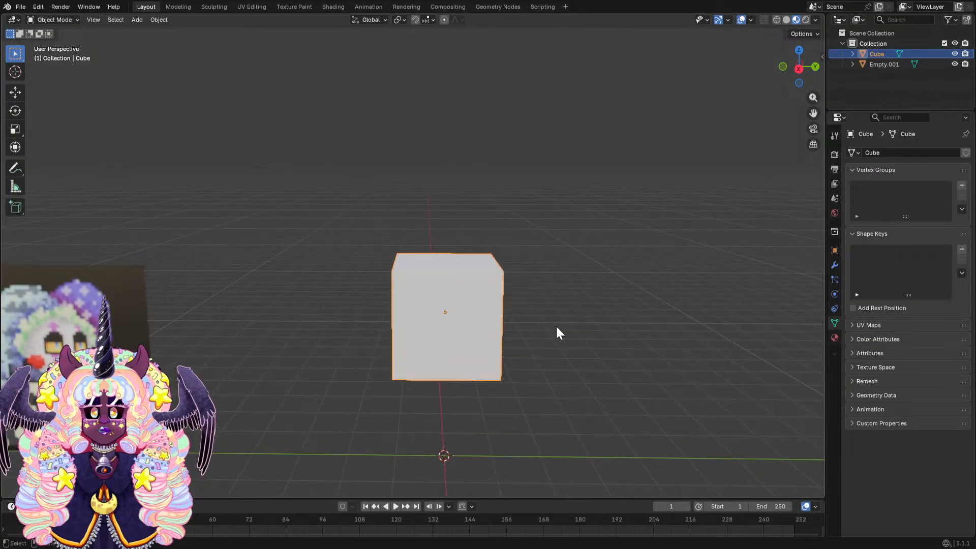
{"action": "left_click", "coordinate": [60, 21]}
{"action": "left_click", "coordinate": [55, 44]}
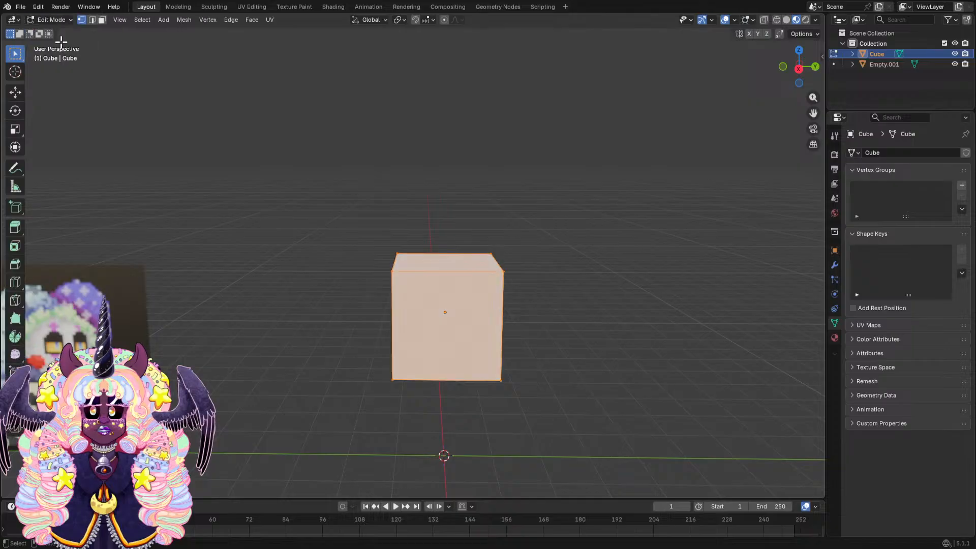
{"action": "left_click", "coordinate": [834, 265]}
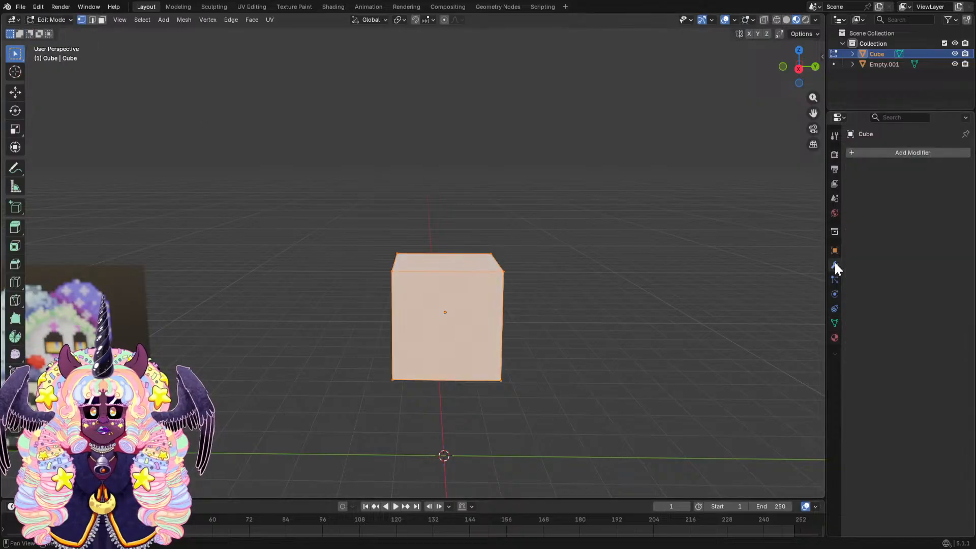
{"action": "left_click", "coordinate": [862, 153]}
{"action": "left_click", "coordinate": [862, 151]}
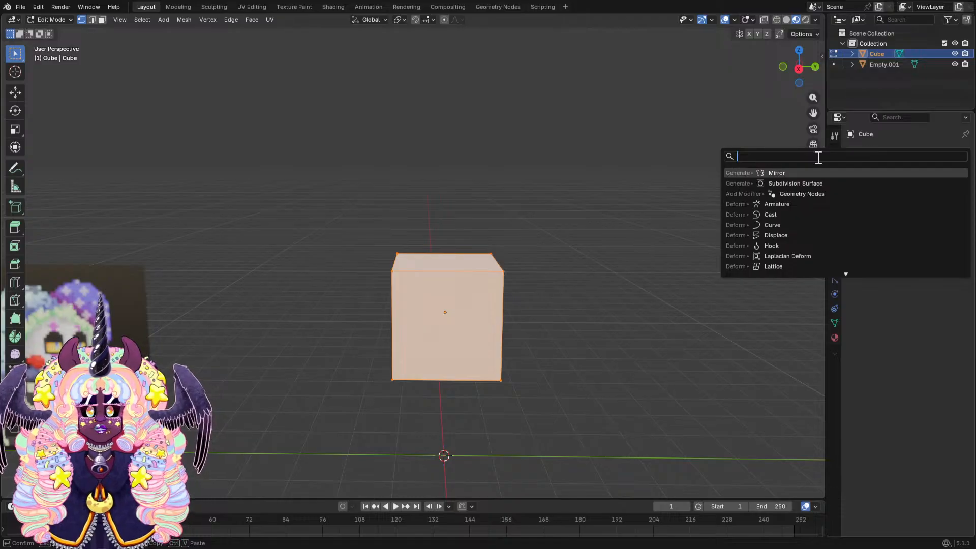
{"action": "left_click", "coordinate": [804, 183]}
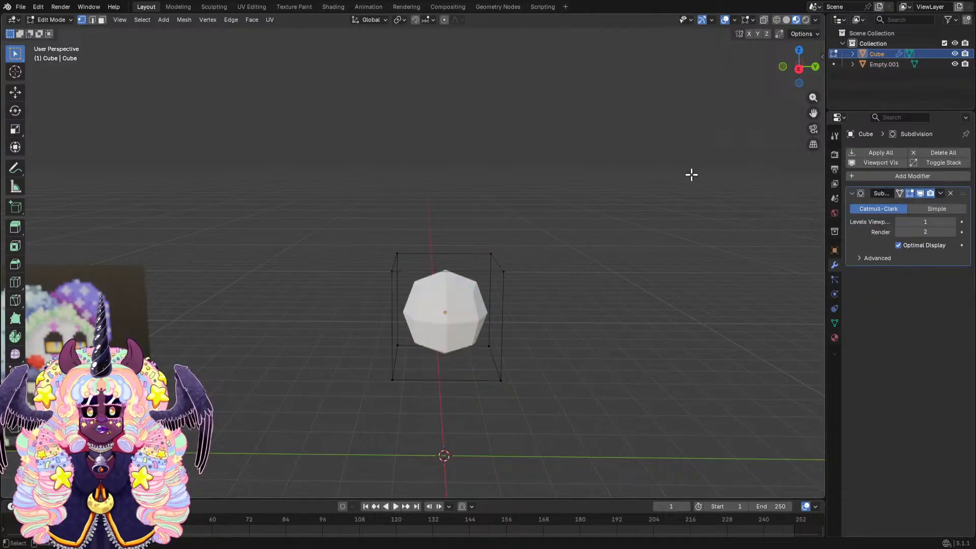
Set the Subdivision modifier's viewport level to 2.
{"action": "mouse_move", "coordinate": [691, 174]}
{"action": "middle_mouse_down"}
{"action": "mouse_move", "coordinate": [682, 159]}
{"action": "mouse_move", "coordinate": [693, 161]}
{"action": "mouse_move", "coordinate": [681, 170]}
{"action": "middle_mouse_up"}
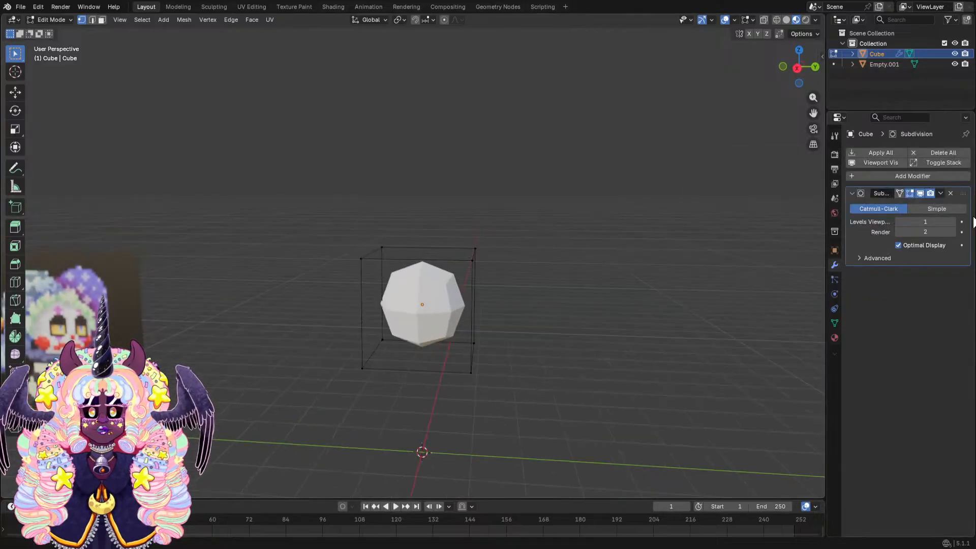
{"action": "left_click", "coordinate": [953, 221]}
{"action": "middle_click_drag", "start_coordinate": [671, 266], "coordinate": [559, 229]}
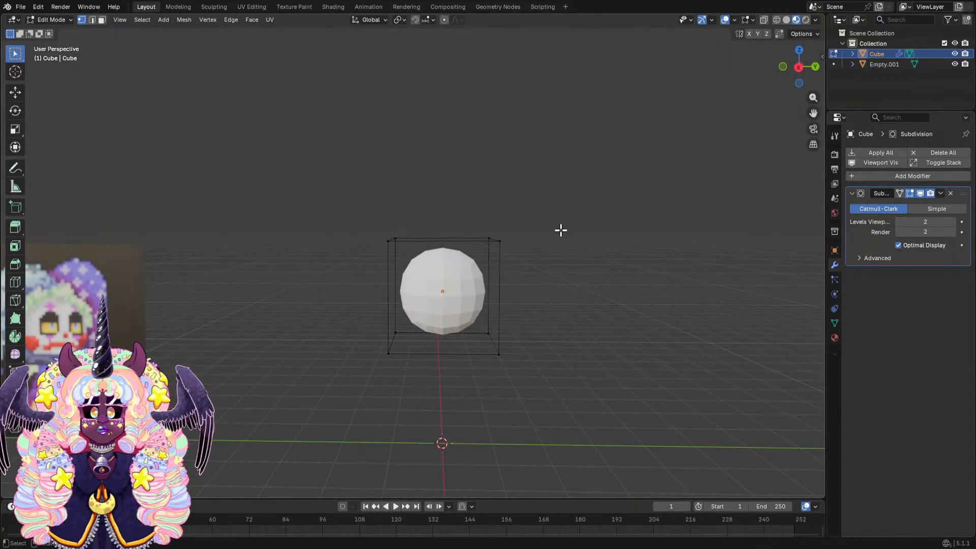
View the subdivided cube in Object Mode, zoomed in, and return to Edit Mode.
{"action": "left_click", "coordinate": [65, 20]}
{"action": "left_click", "coordinate": [64, 29]}
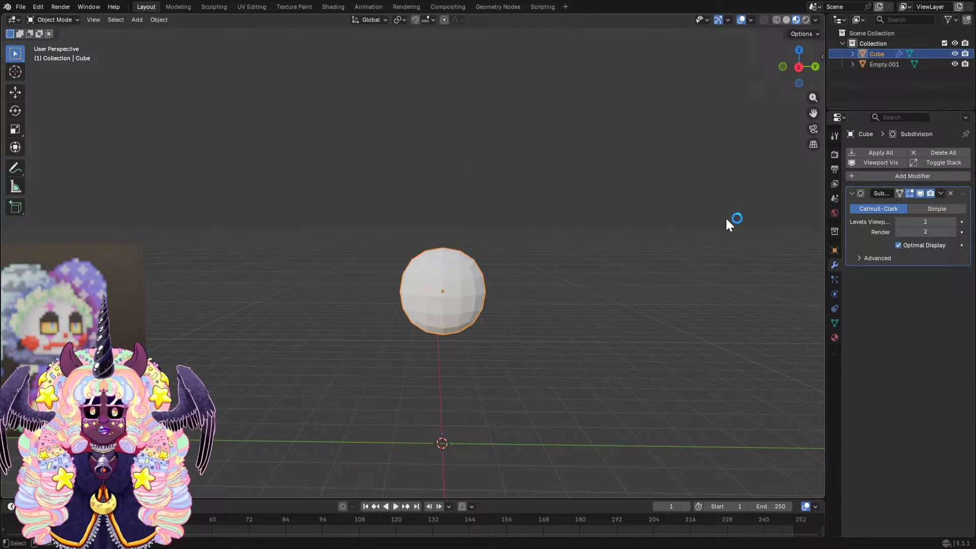
{"action": "mouse_move", "coordinate": [617, 260]}
{"action": "middle_mouse_down"}
{"action": "mouse_move", "coordinate": [584, 238]}
{"action": "mouse_move", "coordinate": [577, 243]}
{"action": "mouse_move", "coordinate": [606, 249]}
{"action": "middle_mouse_up"}
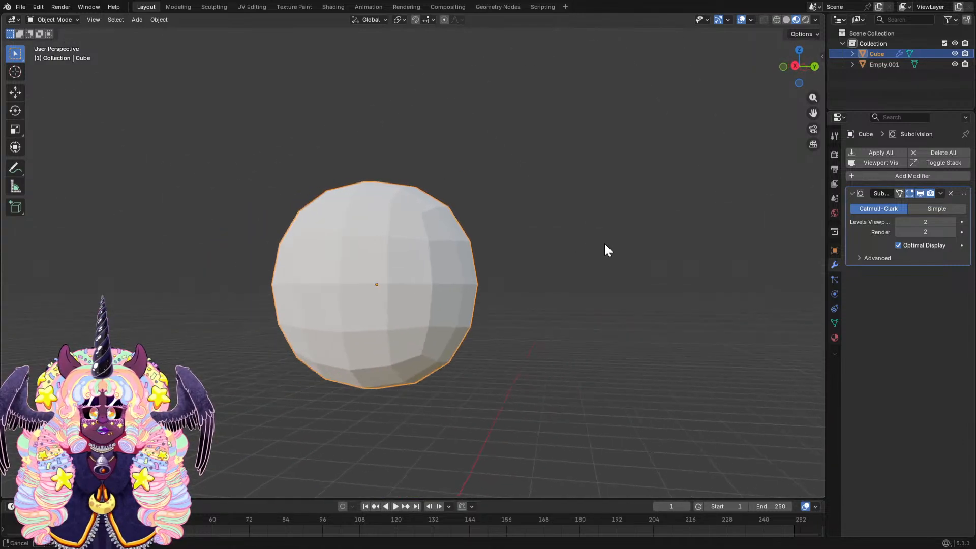
{"action": "left_click", "coordinate": [71, 20]}
{"action": "left_click", "coordinate": [70, 42]}
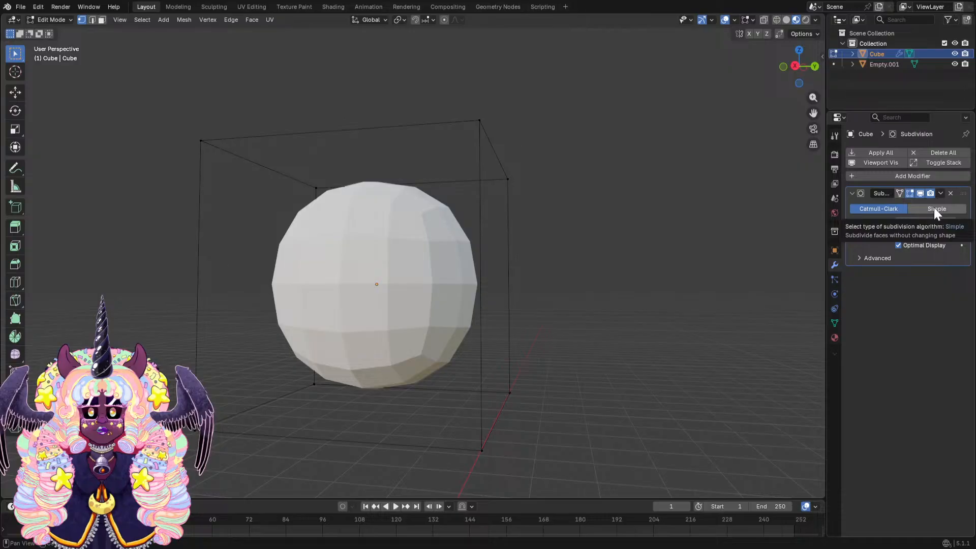
In face selection mode, select the cage's bottom face and scale it up to widen the lower part of the sphere.
{"action": "scroll", "coordinate": [584, 209], "scroll_direction": "down", "scroll_amount": 2}
{"action": "mouse_move", "coordinate": [537, 214]}
{"action": "middle_mouse_down"}
{"action": "mouse_move", "coordinate": [486, 222]}
{"action": "mouse_move", "coordinate": [566, 224]}
{"action": "mouse_move", "coordinate": [548, 217]}
{"action": "middle_mouse_up"}
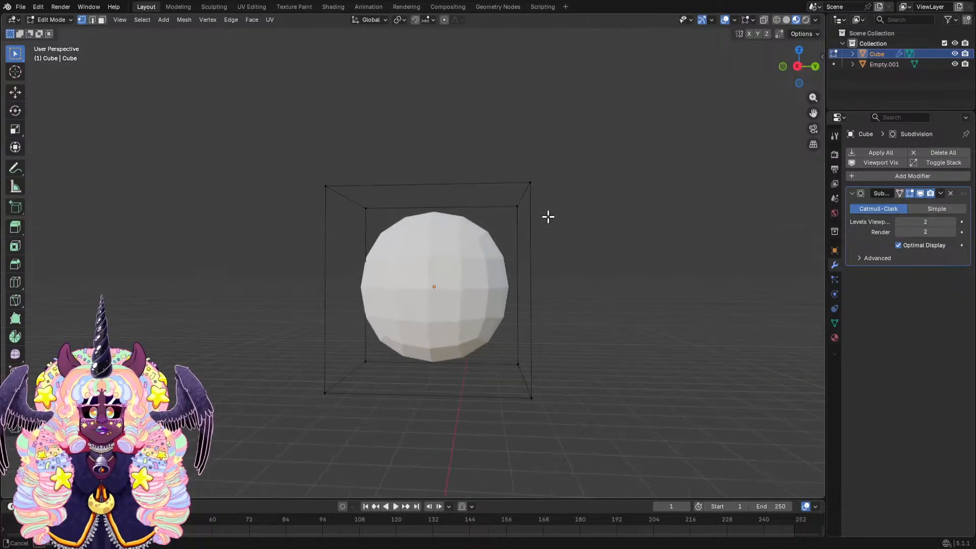
{"action": "scroll", "coordinate": [547, 216], "scroll_direction": "down", "scroll_amount": 2}
{"action": "scroll", "coordinate": [548, 216], "scroll_direction": "down", "scroll_amount": 3}
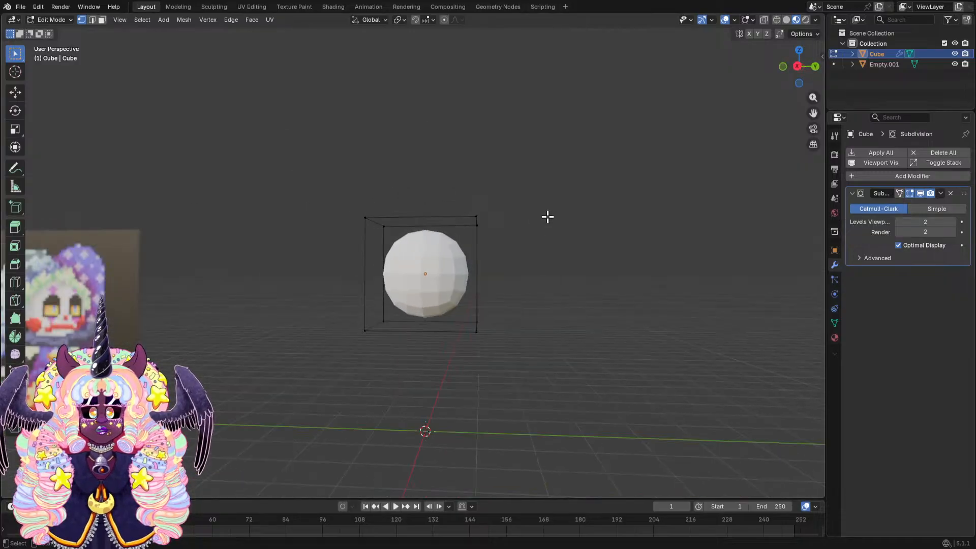
{"action": "left_click", "coordinate": [101, 19]}
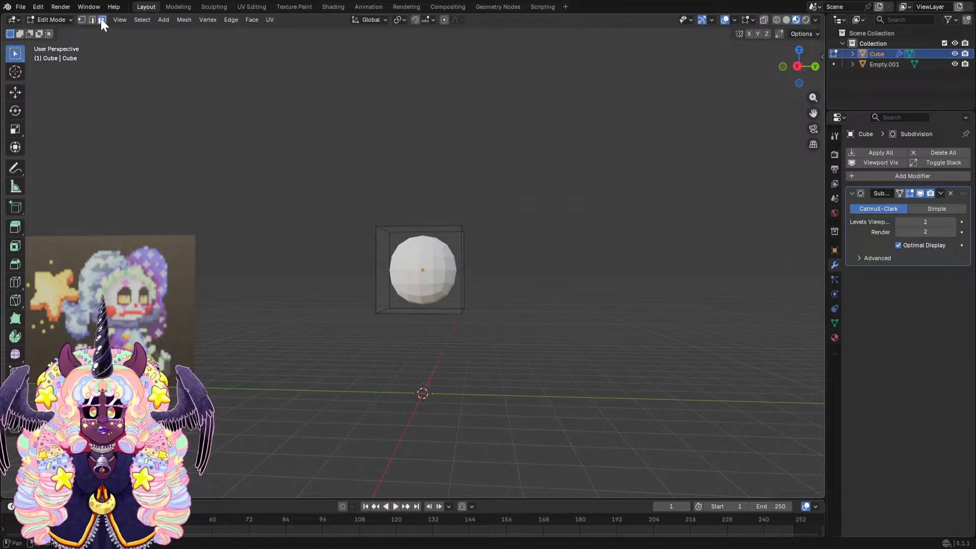
{"action": "scroll", "coordinate": [410, 246], "scroll_direction": "up", "scroll_amount": 3}
{"action": "middle_click_drag", "start_coordinate": [410, 246], "coordinate": [483, 215]}
{"action": "left_click", "coordinate": [483, 216]}
{"action": "middle_click_drag", "start_coordinate": [535, 197], "coordinate": [523, 251]}
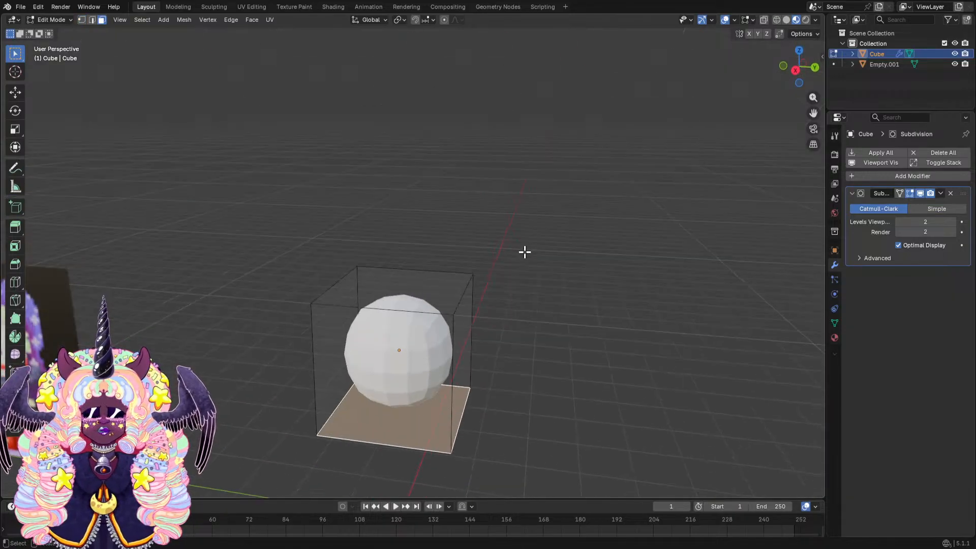
{"action": "key", "text": "s"}
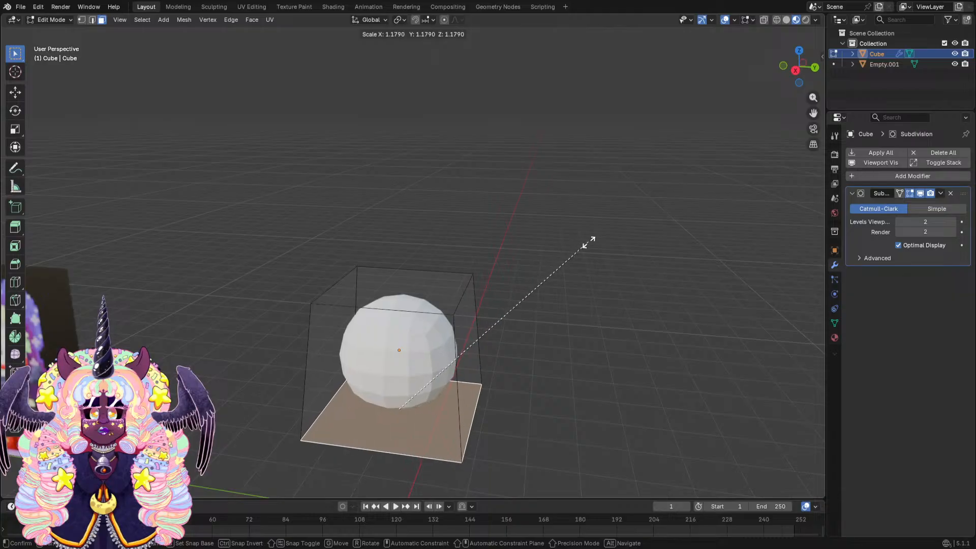
{"action": "left_click", "coordinate": [612, 230]}
{"action": "middle_click_drag", "start_coordinate": [612, 229], "coordinate": [636, 209]}
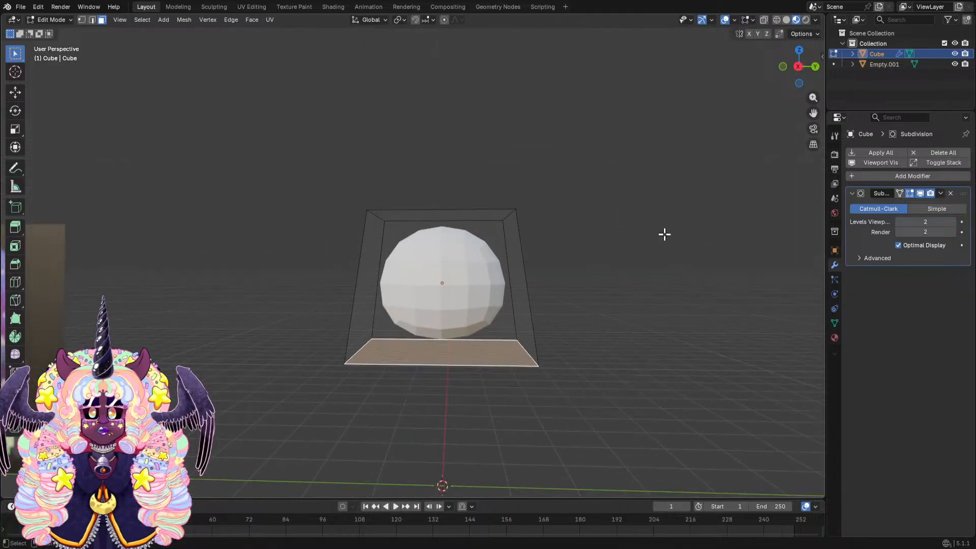
Scale the bottom face by about 0.98 and lower it slightly along the global Z axis.
{"action": "key", "text": "s"}
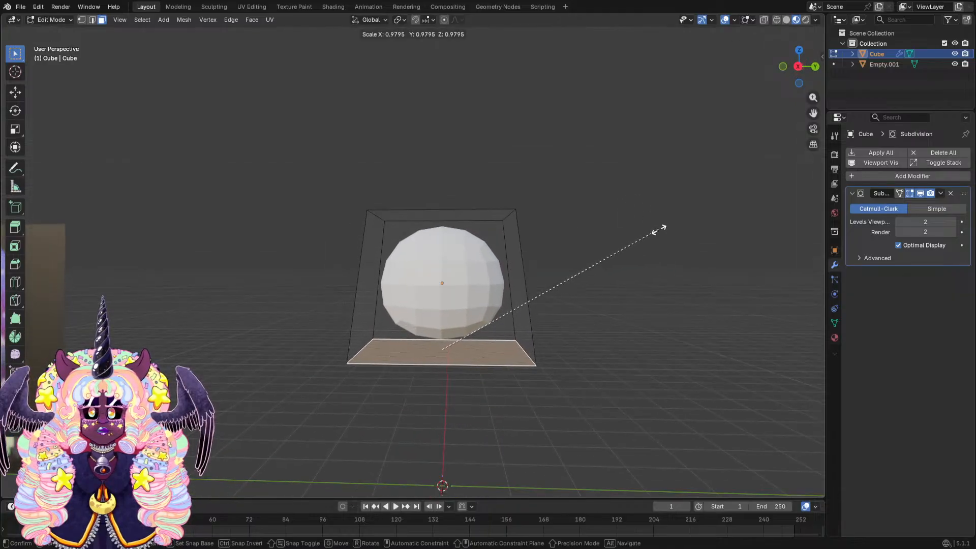
{"action": "left_click", "coordinate": [657, 230]}
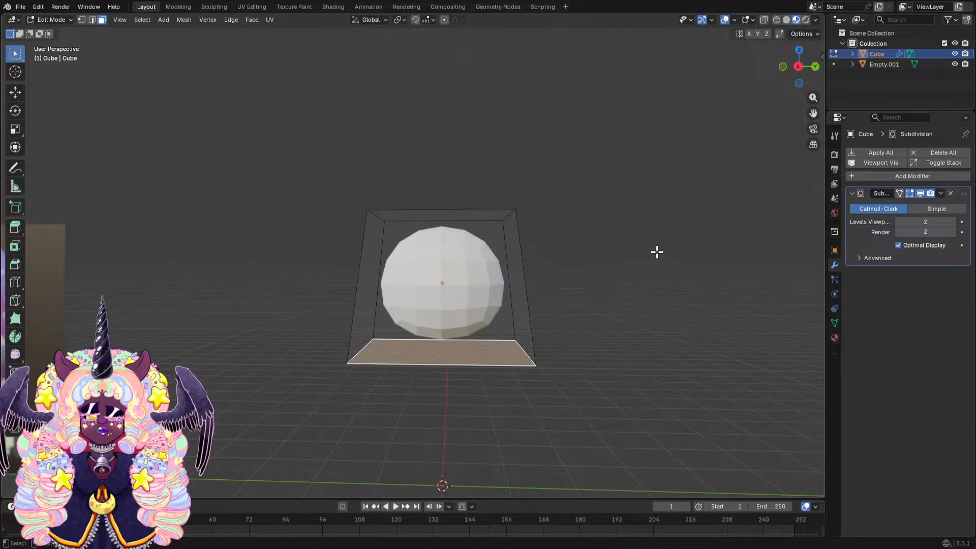
{"action": "key", "text": "g"}
{"action": "key", "text": "z"}
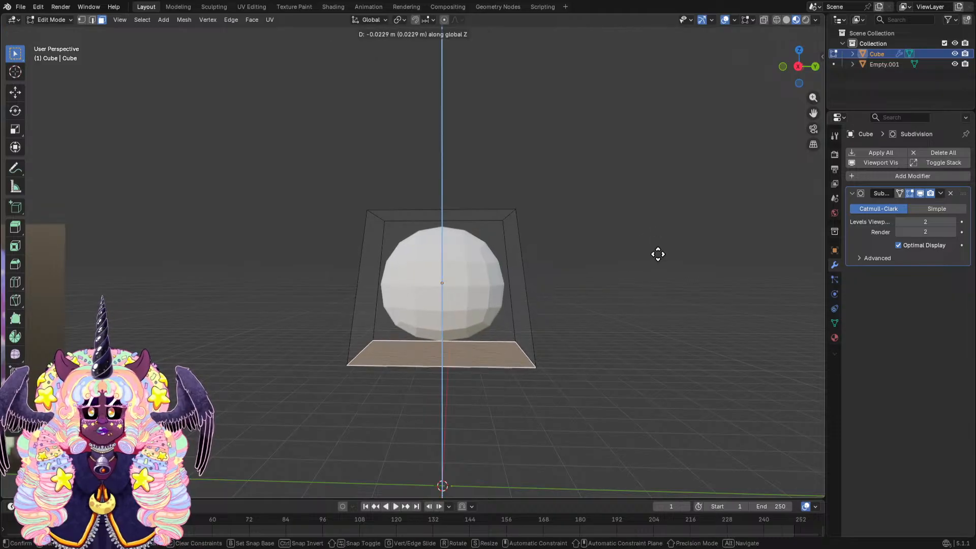
{"action": "left_click", "coordinate": [657, 257]}
Examine the rounded shape from several angles and compare it with the face on the character reference image.
{"action": "middle_click_drag", "start_coordinate": [640, 247], "coordinate": [426, 241]}
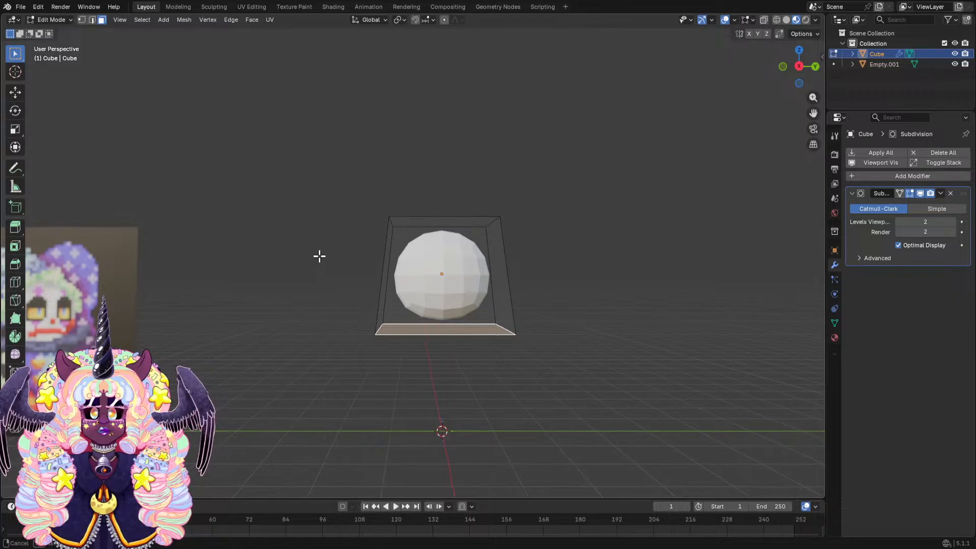
{"action": "middle_click_drag", "start_coordinate": [318, 257], "coordinate": [359, 255]}
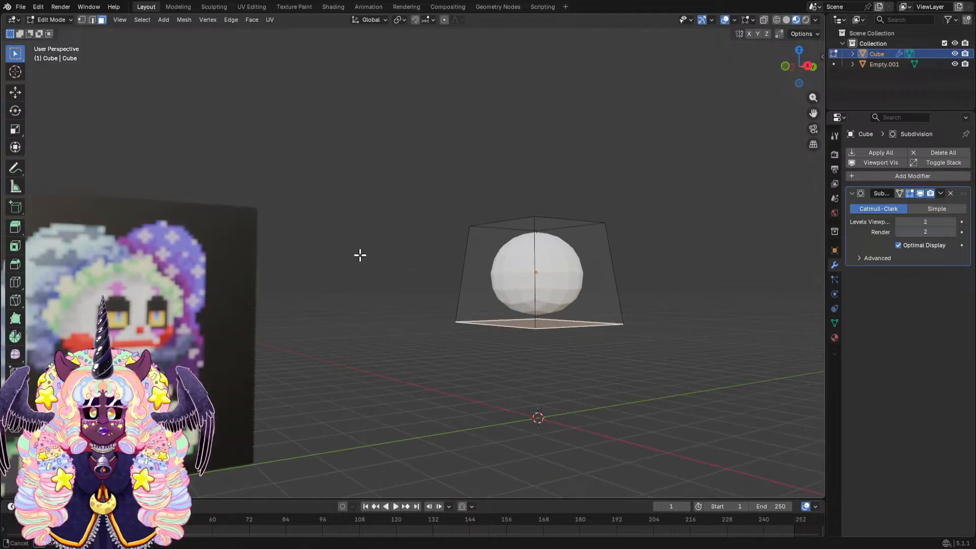
{"action": "middle_click_drag", "start_coordinate": [359, 255], "coordinate": [313, 262]}
{"action": "middle_click_drag", "start_coordinate": [483, 246], "coordinate": [466, 240]}
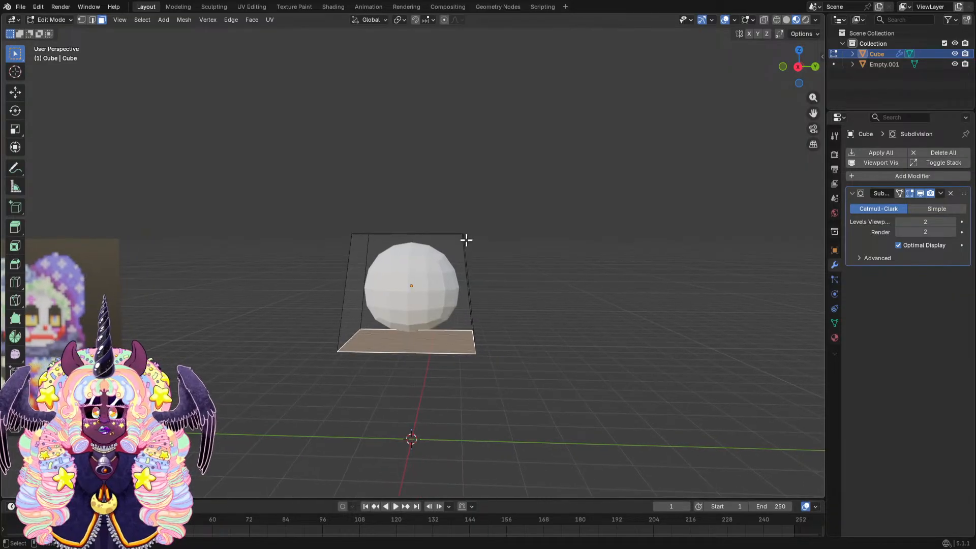
{"action": "middle_click_drag", "start_coordinate": [386, 230], "coordinate": [463, 223]}
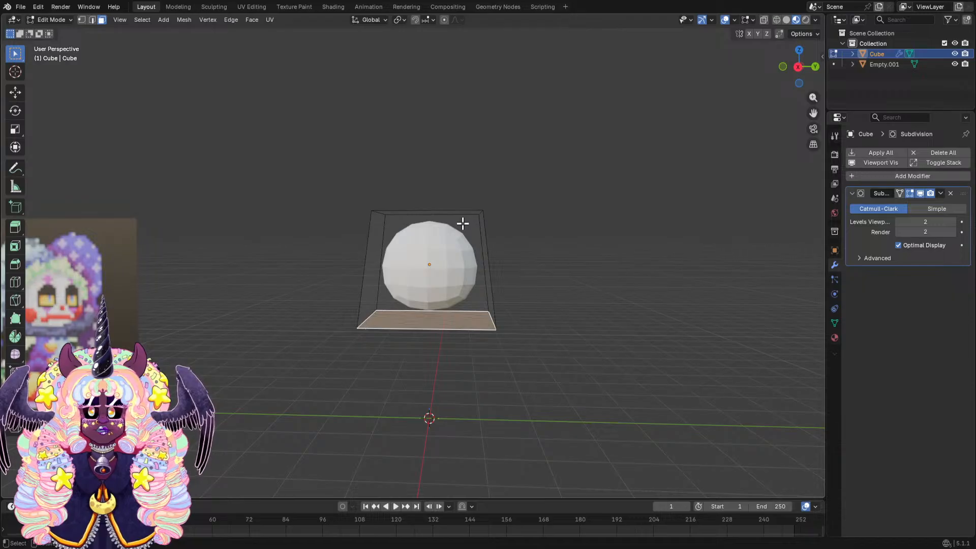
{"action": "scroll", "coordinate": [523, 223], "scroll_direction": "up", "scroll_amount": 2}
{"action": "scroll", "coordinate": [523, 221], "scroll_direction": "up", "scroll_amount": 3}
{"action": "scroll", "coordinate": [523, 222], "scroll_direction": "down", "scroll_amount": 2}
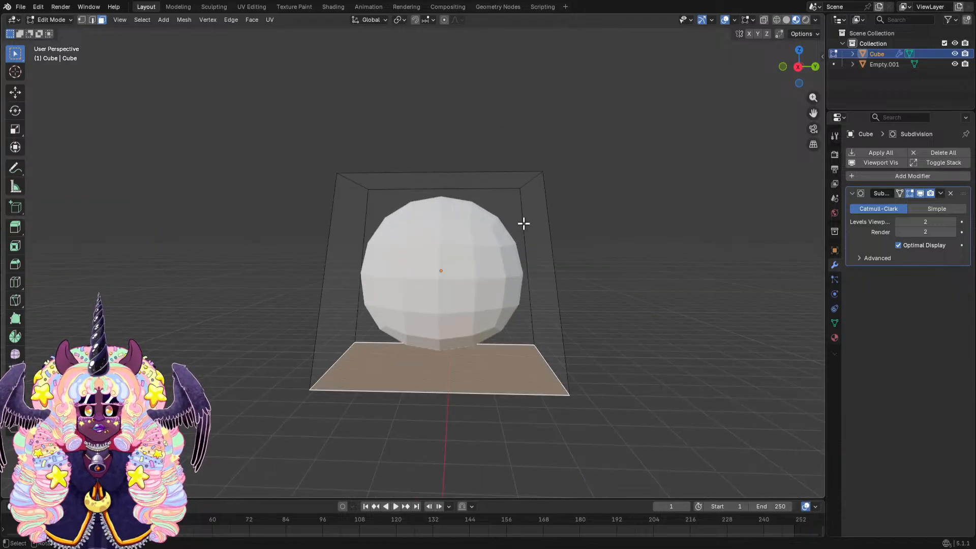
{"action": "middle_click_drag", "start_coordinate": [522, 222], "coordinate": [514, 231]}
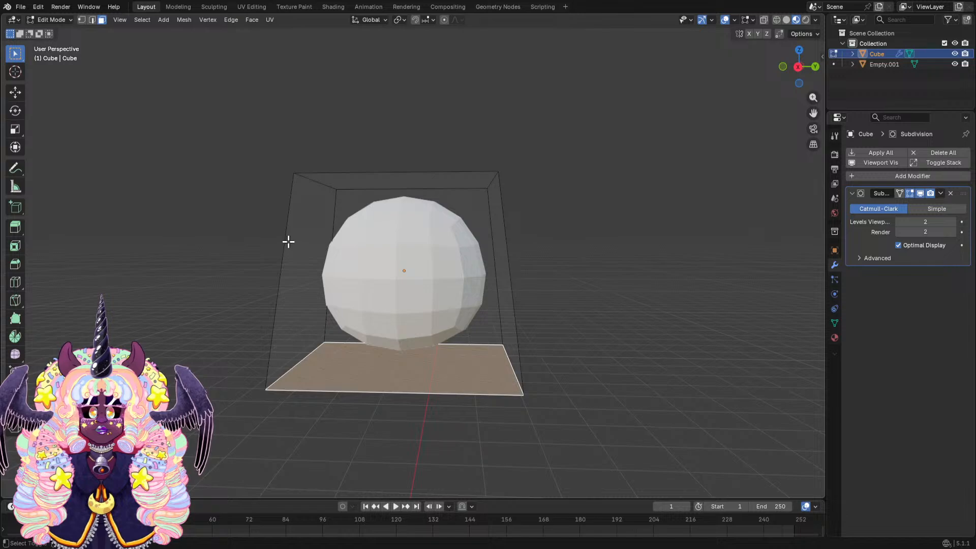
{"action": "middle_click_drag", "start_coordinate": [285, 242], "coordinate": [626, 211], "text": "shift"}
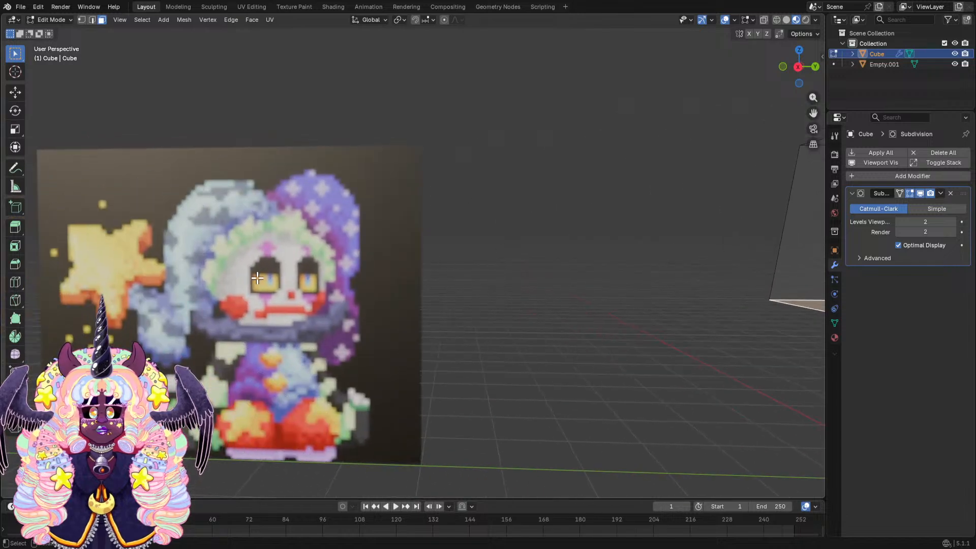
{"action": "middle_click_drag", "start_coordinate": [540, 209], "coordinate": [365, 196], "text": "shift"}
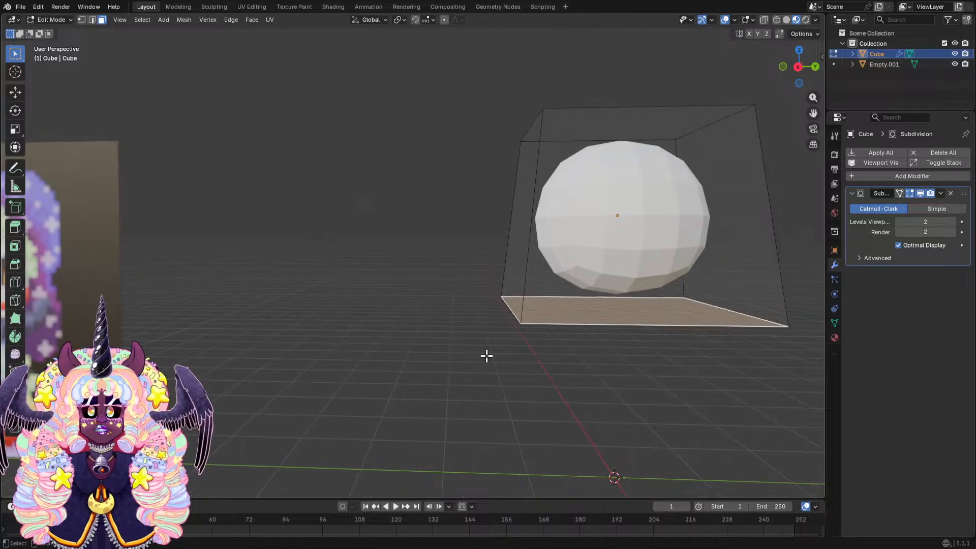
{"action": "mouse_move", "coordinate": [485, 356]}
{"action": "middle_mouse_down"}
{"action": "mouse_move", "coordinate": [414, 359]}
{"action": "mouse_move", "coordinate": [474, 370]}
{"action": "middle_mouse_up"}
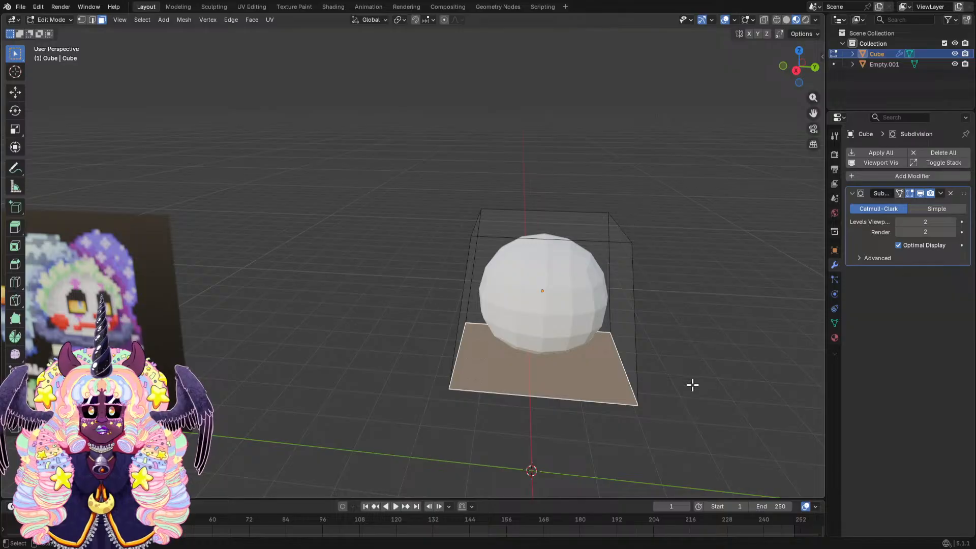
{"action": "middle_click_drag", "start_coordinate": [669, 319], "coordinate": [578, 298], "text": "shift"}
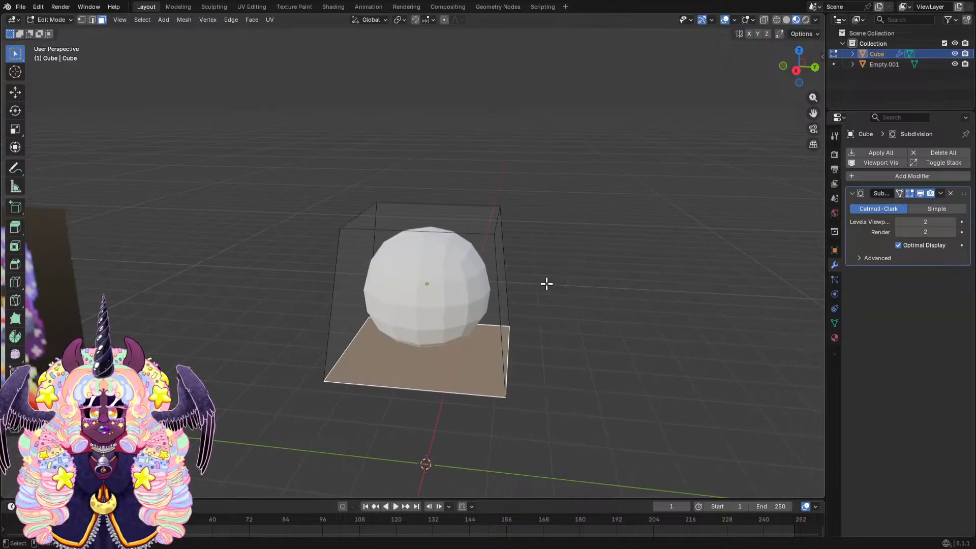
{"action": "scroll", "coordinate": [542, 282], "scroll_direction": "up", "scroll_amount": 1}
{"action": "middle_click_drag", "start_coordinate": [537, 280], "coordinate": [514, 261]}
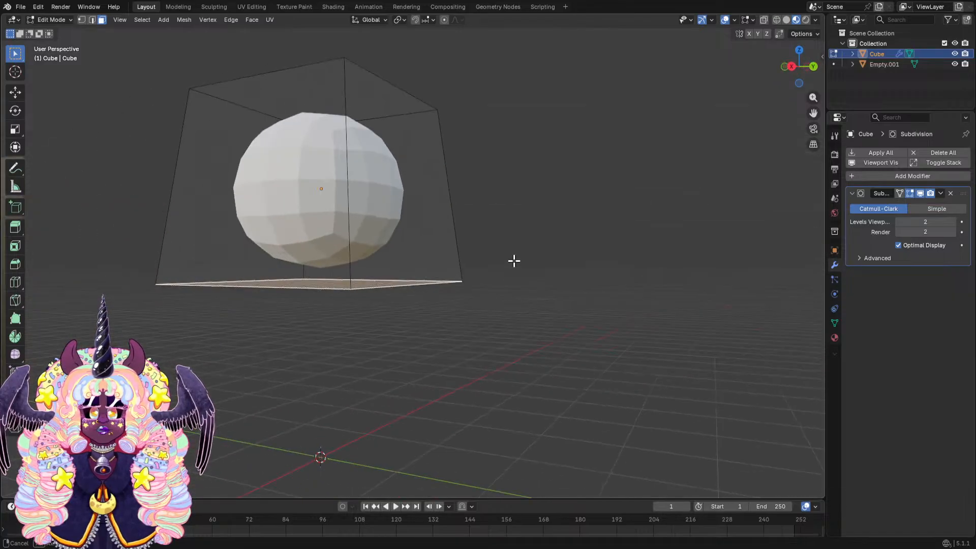
{"action": "scroll", "coordinate": [513, 261], "scroll_direction": "down", "scroll_amount": 1}
{"action": "left_click_drag", "start_coordinate": [439, 229], "coordinate": [536, 243], "text": "shift"}
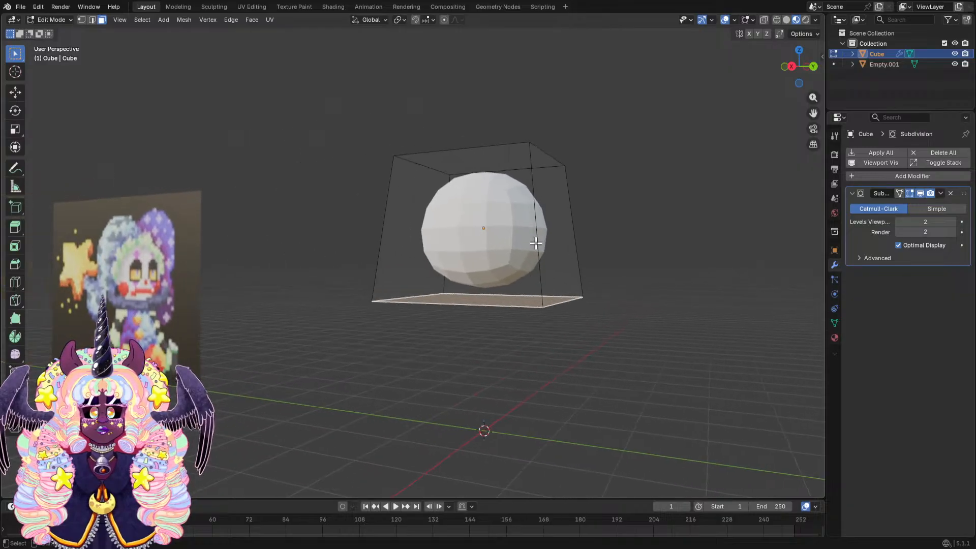
Scale the cage's bottom face down along the global X axis to narrow the lower part of the sphere.
{"action": "middle_click_drag", "start_coordinate": [535, 242], "coordinate": [454, 210]}
{"action": "scroll", "coordinate": [485, 228], "scroll_direction": "up", "scroll_amount": 2}
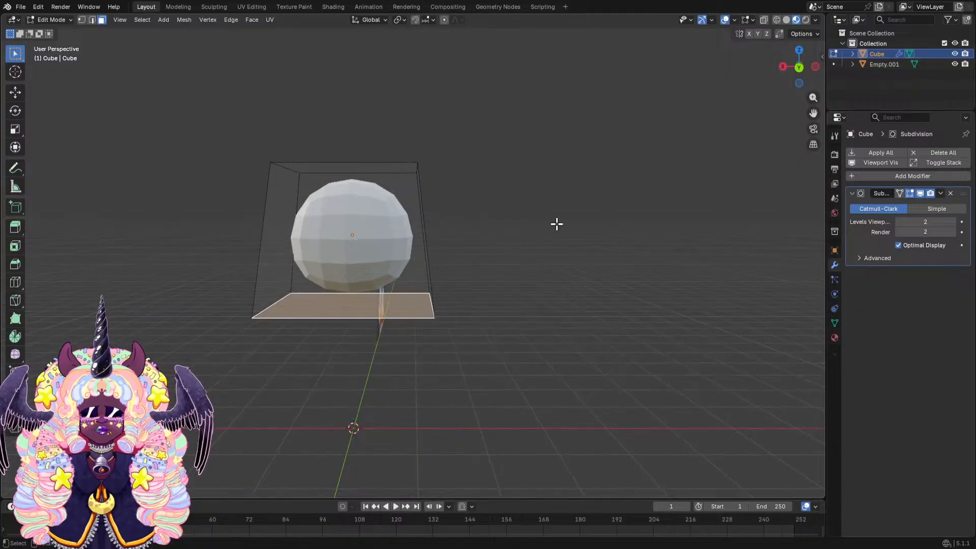
{"action": "key", "text": "s"}
{"action": "key", "text": "x"}
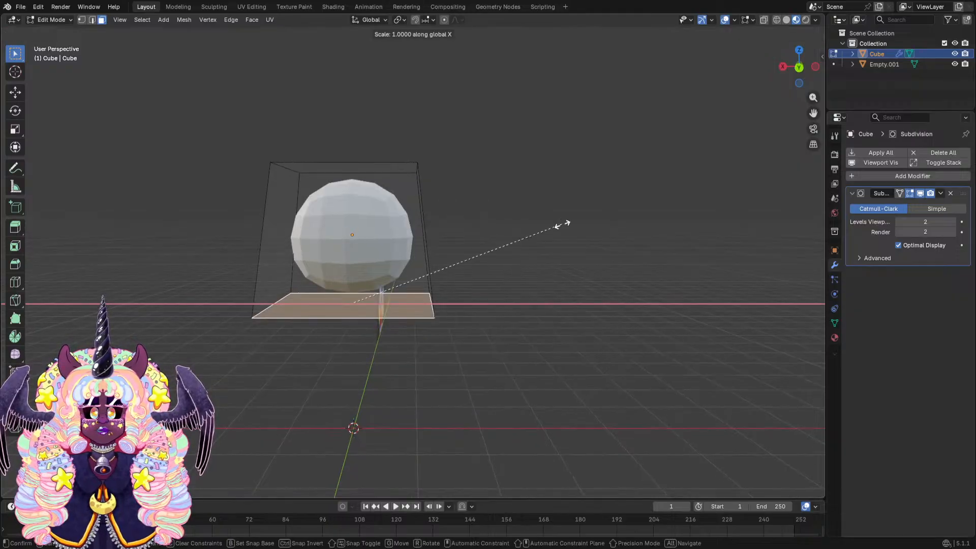
{"action": "left_click", "coordinate": [528, 226]}
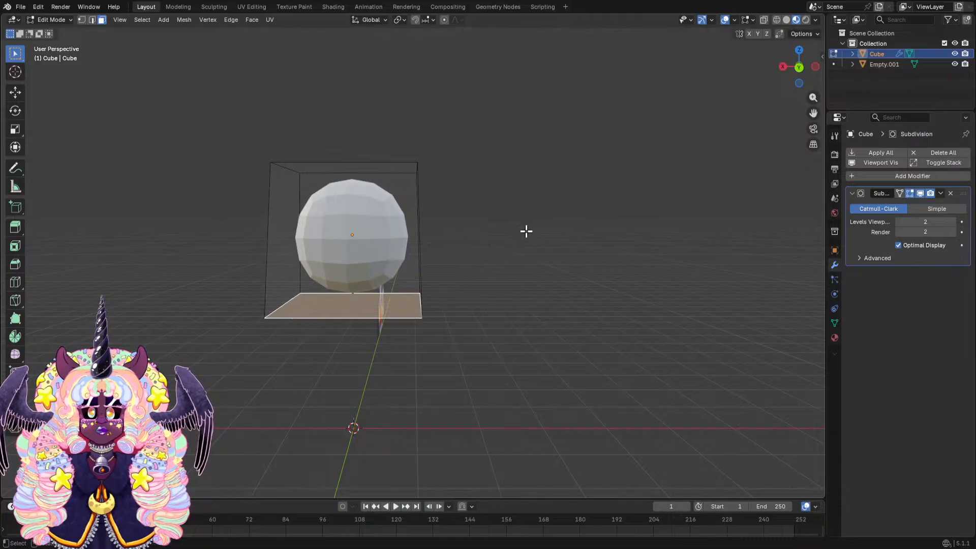
Examine the head shape in front and side orthographic views and in perspective.
{"action": "middle_click_drag", "start_coordinate": [525, 232], "coordinate": [532, 229]}
{"action": "left_click", "coordinate": [796, 68]}
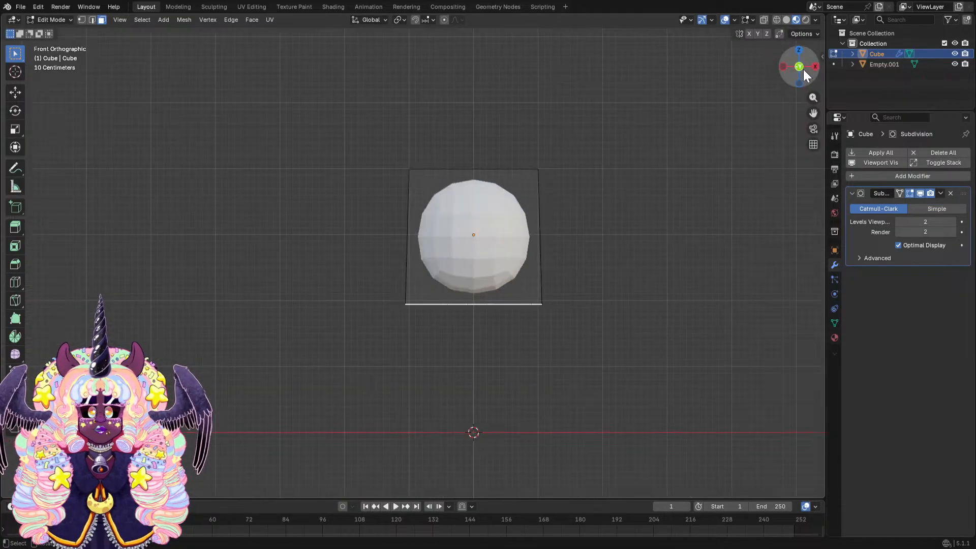
{"action": "left_click", "coordinate": [799, 68]}
{"action": "left_click", "coordinate": [812, 68]}
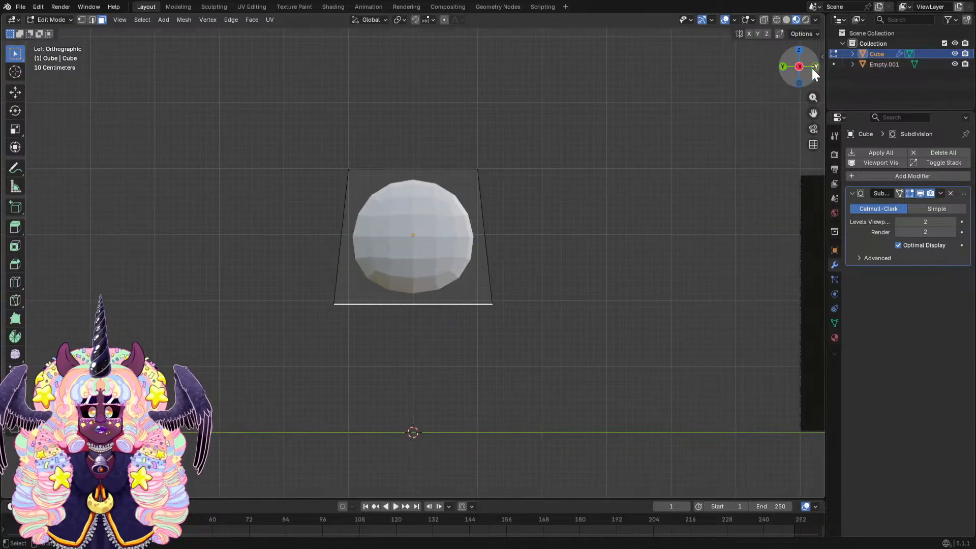
{"action": "left_click", "coordinate": [784, 63]}
{"action": "middle_click_drag", "start_coordinate": [609, 103], "coordinate": [612, 140]}
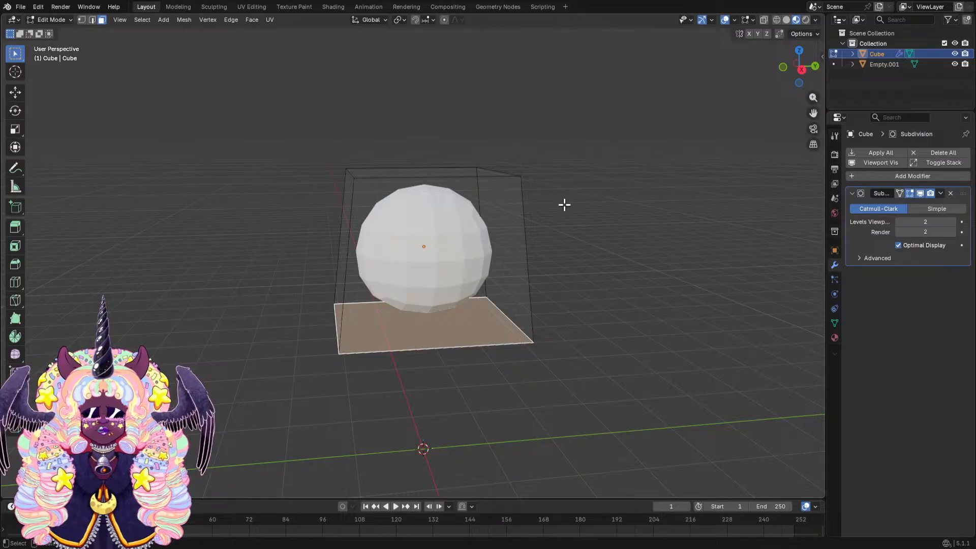
{"action": "mouse_move", "coordinate": [564, 205]}
{"action": "middle_mouse_down"}
{"action": "mouse_move", "coordinate": [429, 222]}
{"action": "mouse_move", "coordinate": [372, 277]}
{"action": "mouse_move", "coordinate": [524, 205]}
{"action": "mouse_move", "coordinate": [438, 231]}
{"action": "mouse_move", "coordinate": [627, 184]}
{"action": "mouse_move", "coordinate": [500, 191]}
{"action": "mouse_move", "coordinate": [551, 204]}
{"action": "middle_mouse_up"}
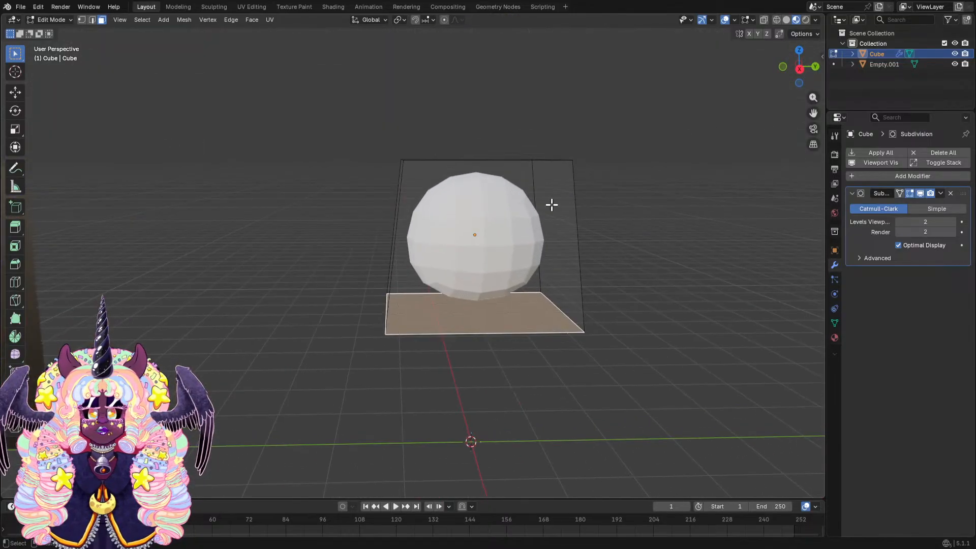
Switch to Object Mode and apply the Subdivision modifier to the head mesh.
{"action": "left_click", "coordinate": [57, 20]}
{"action": "left_click", "coordinate": [62, 29]}
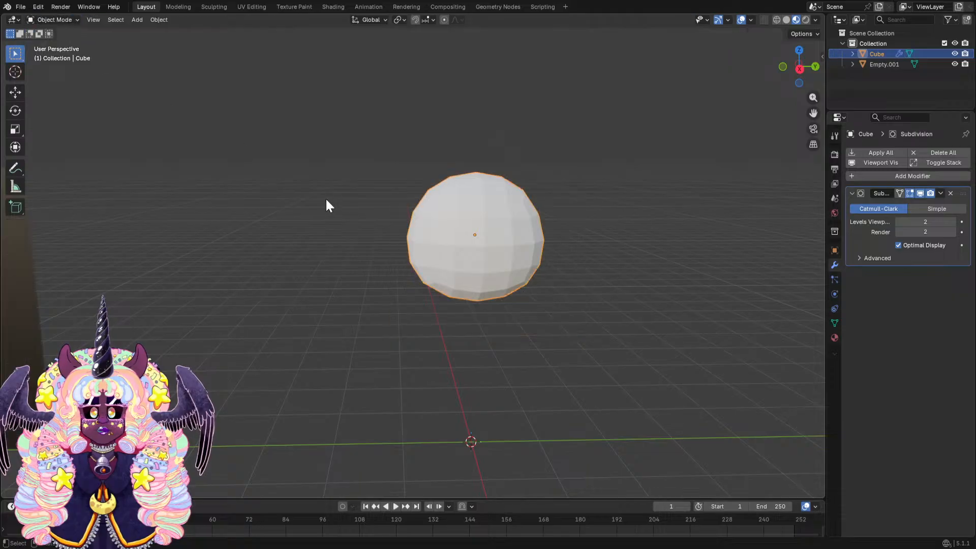
{"action": "middle_click_drag", "start_coordinate": [326, 205], "coordinate": [661, 178], "text": "shift"}
{"action": "middle_click_drag", "start_coordinate": [548, 228], "coordinate": [342, 217], "text": "shift"}
{"action": "scroll", "coordinate": [342, 217], "scroll_direction": "down", "scroll_amount": 1}
{"action": "middle_click_drag", "start_coordinate": [431, 207], "coordinate": [292, 246], "text": "shift"}
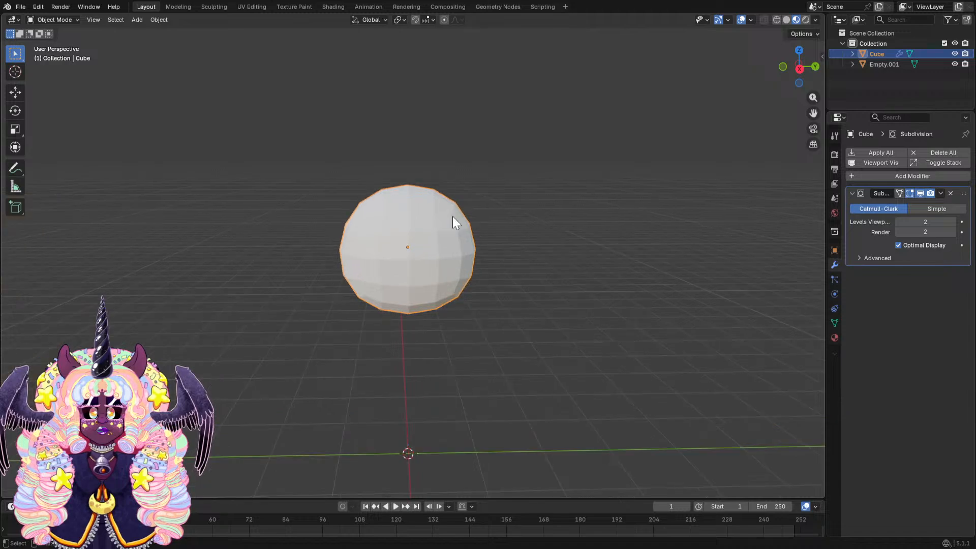
{"action": "middle_click_drag", "start_coordinate": [453, 218], "coordinate": [470, 205]}
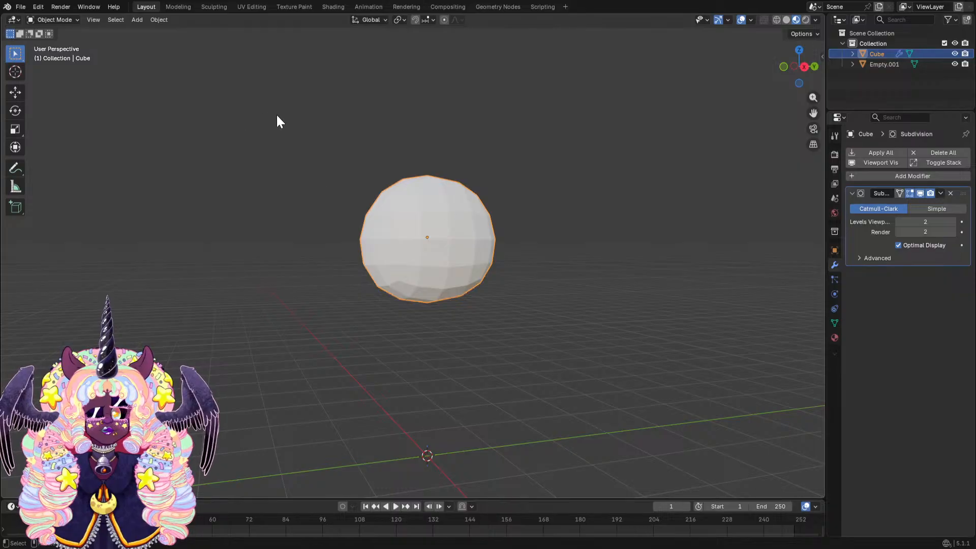
{"action": "middle_click_drag", "start_coordinate": [388, 246], "coordinate": [350, 199]}
{"action": "left_click", "coordinate": [940, 193]}
{"action": "left_click", "coordinate": [917, 203]}
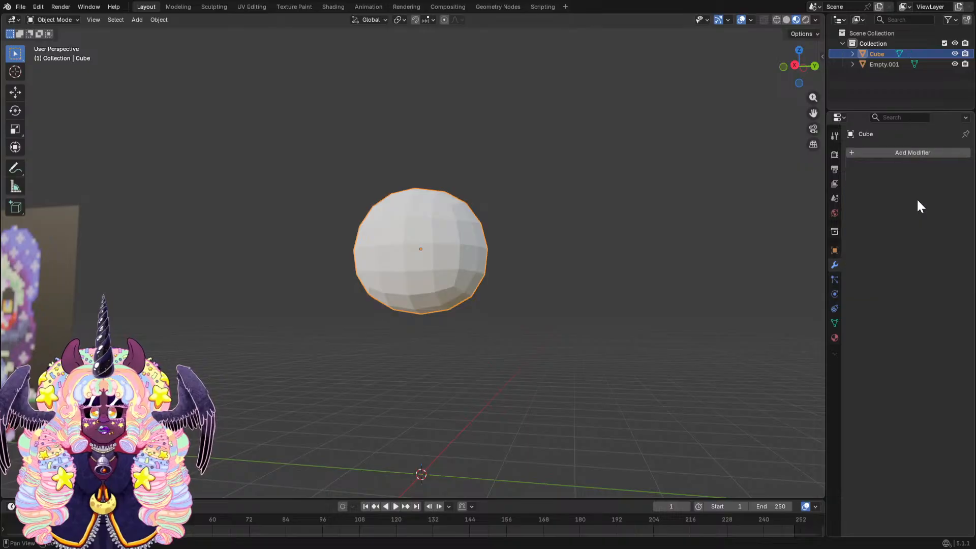
Enter Edit Mode and show the mesh in Right Orthographic view with Solid shading and nothing selected.
{"action": "middle_click_drag", "start_coordinate": [589, 198], "coordinate": [484, 265]}
{"action": "left_click", "coordinate": [54, 20]}
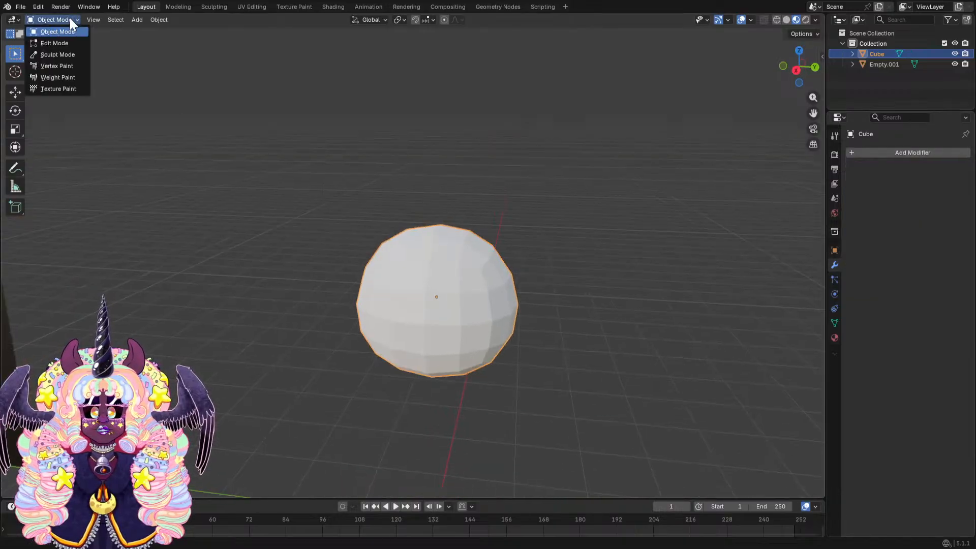
{"action": "left_click", "coordinate": [69, 43]}
{"action": "middle_click_drag", "start_coordinate": [404, 231], "coordinate": [416, 193]}
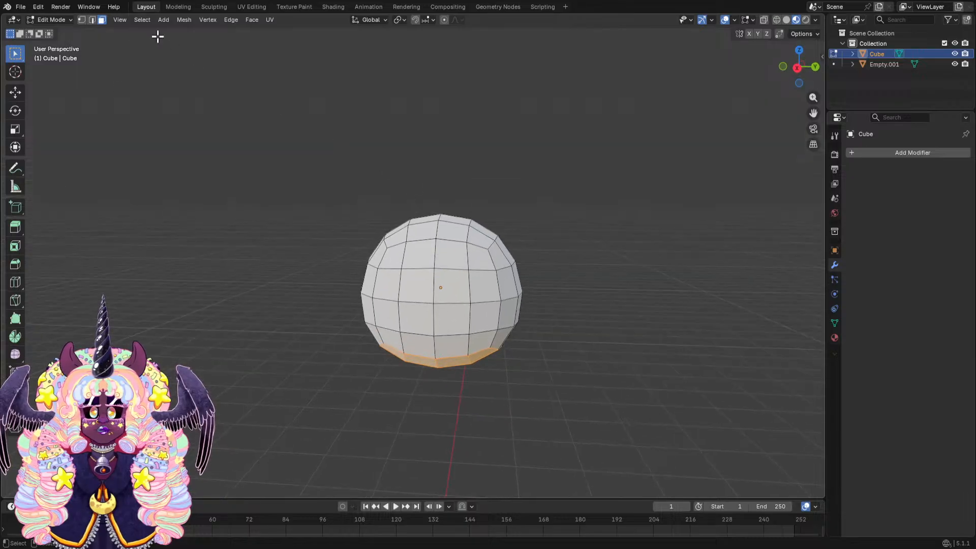
{"action": "left_click", "coordinate": [92, 20]}
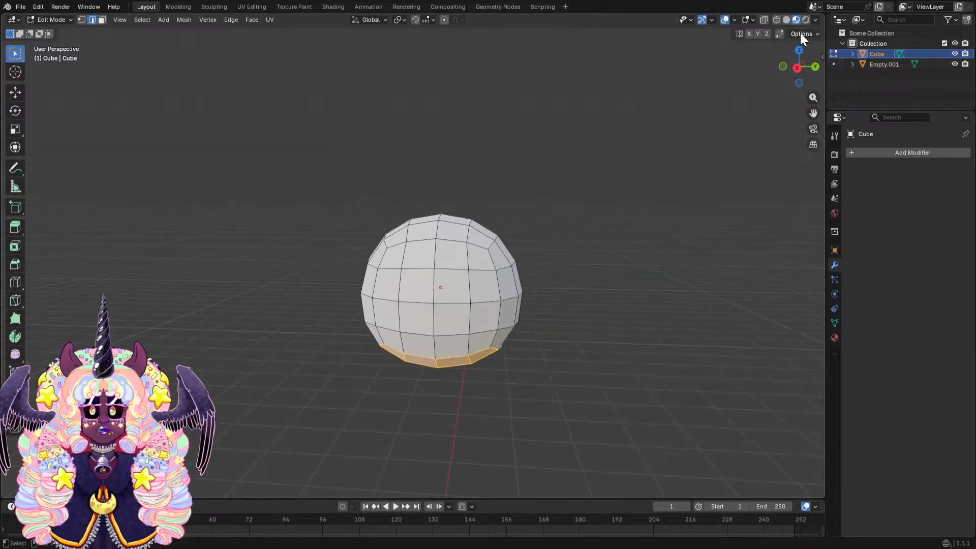
{"action": "left_click", "coordinate": [786, 20]}
{"action": "left_click", "coordinate": [797, 67]}
{"action": "left_click", "coordinate": [615, 133]}
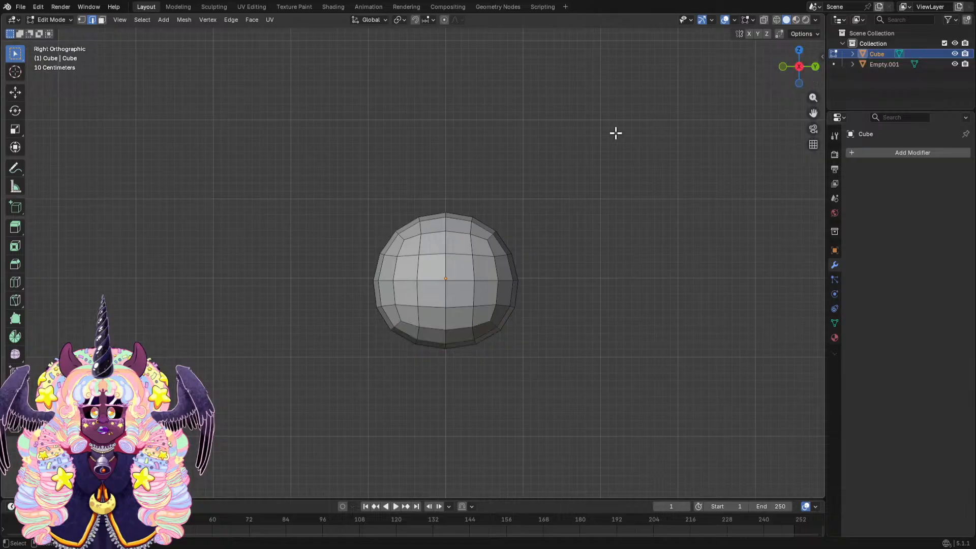
In face selection mode with wireframe shading, select every face on the sphere's negative Y half and delete the faces.
{"action": "left_click_drag", "start_coordinate": [322, 172], "coordinate": [463, 391]}
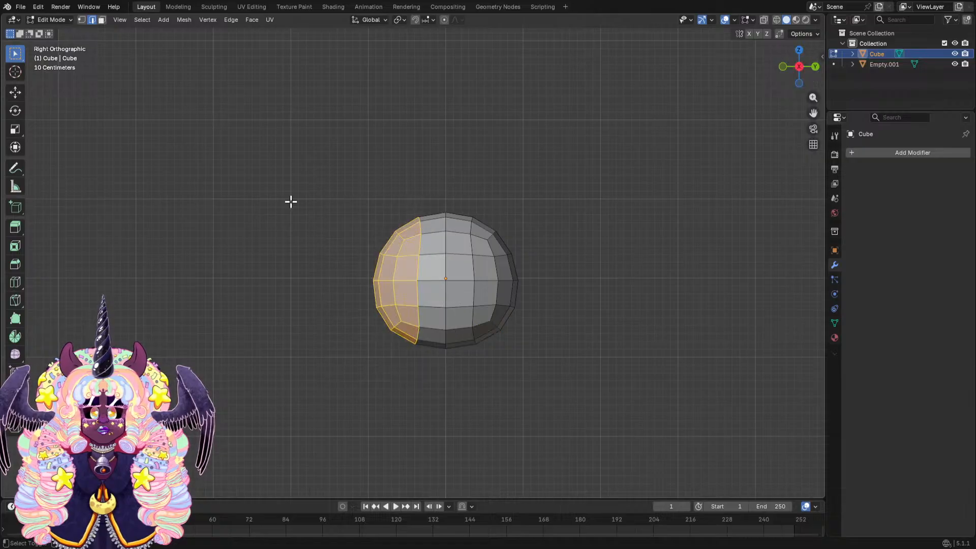
{"action": "left_click_drag", "start_coordinate": [289, 113], "coordinate": [445, 440]}
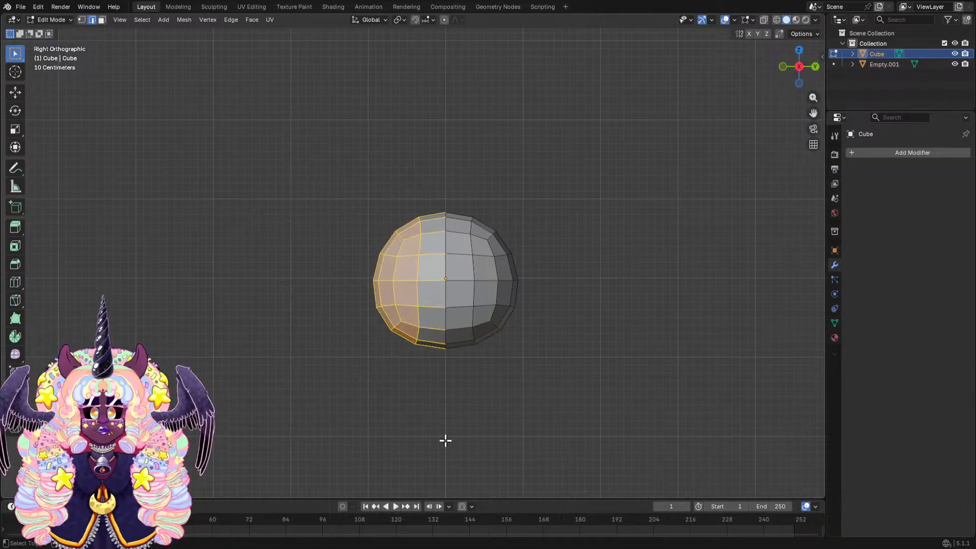
{"action": "left_click", "coordinate": [101, 19]}
{"action": "left_click_drag", "start_coordinate": [279, 159], "coordinate": [442, 436]}
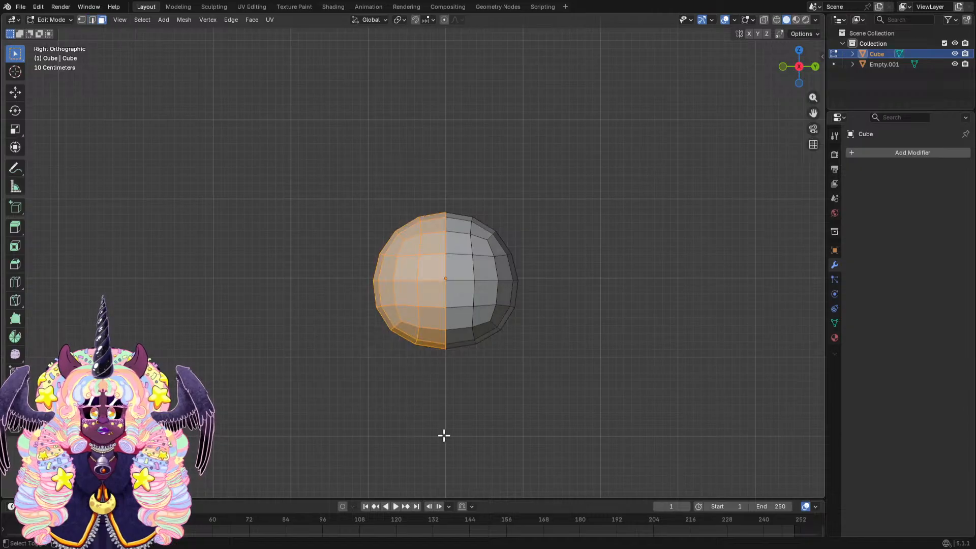
{"action": "left_click", "coordinate": [776, 19]}
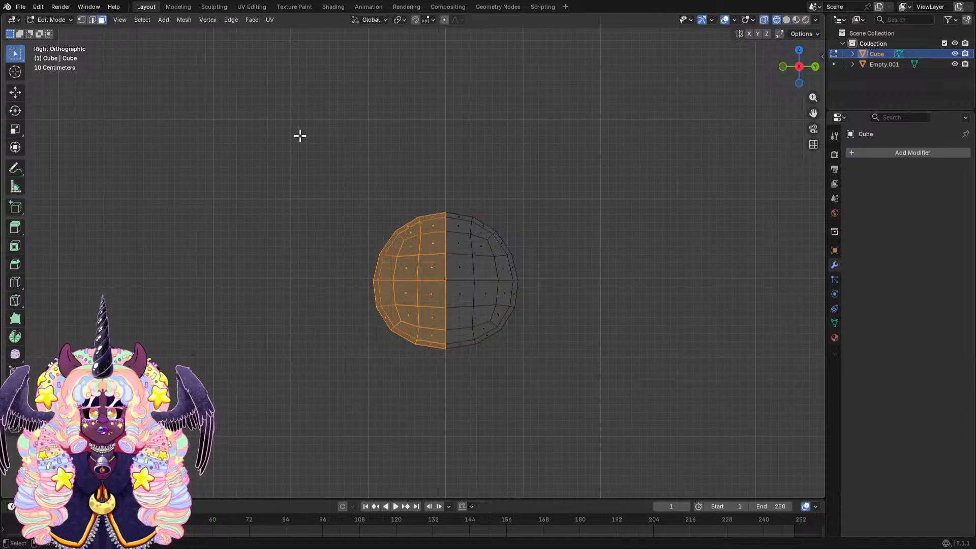
{"action": "mouse_move", "coordinate": [302, 137]}
{"action": "left_mouse_down"}
{"action": "mouse_move", "coordinate": [408, 327]}
{"action": "mouse_move", "coordinate": [442, 427]}
{"action": "left_mouse_up"}
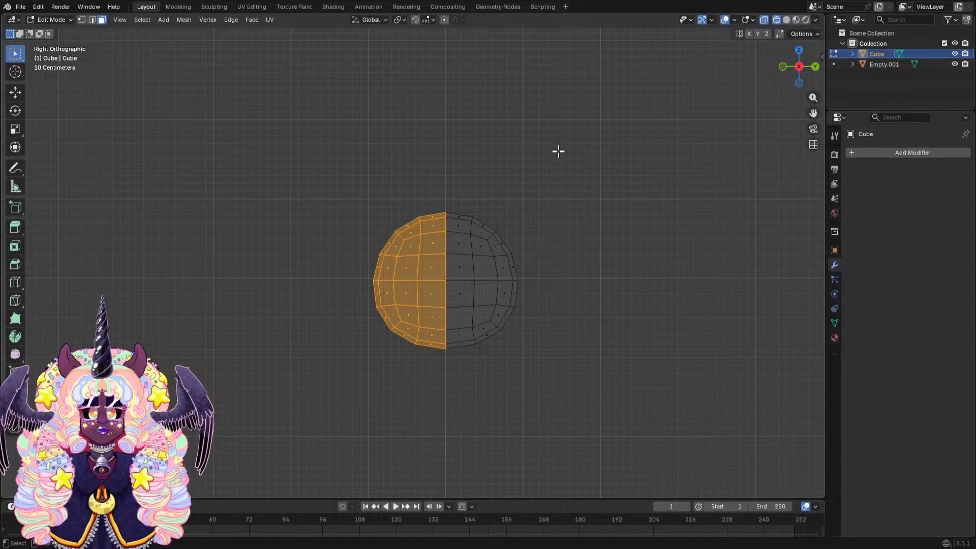
{"action": "key", "text": "x"}
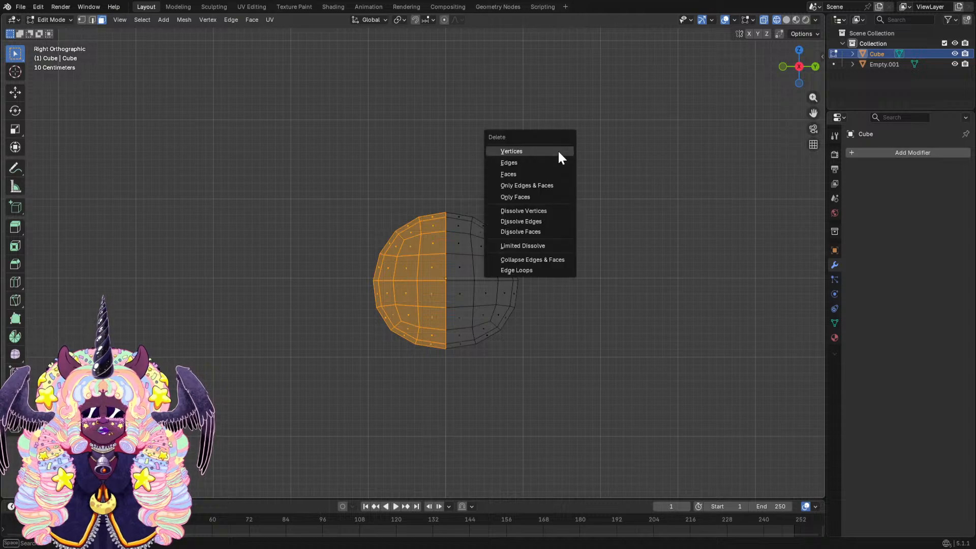
{"action": "left_click", "coordinate": [543, 173]}
{"action": "left_click", "coordinate": [850, 152]}
{"action": "left_click", "coordinate": [851, 156]}
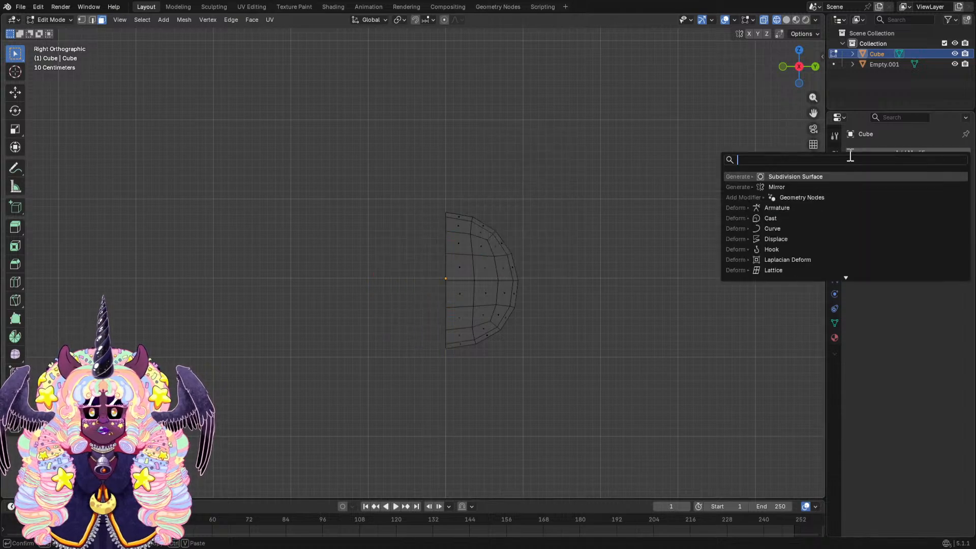
{"action": "left_click", "coordinate": [810, 177]}
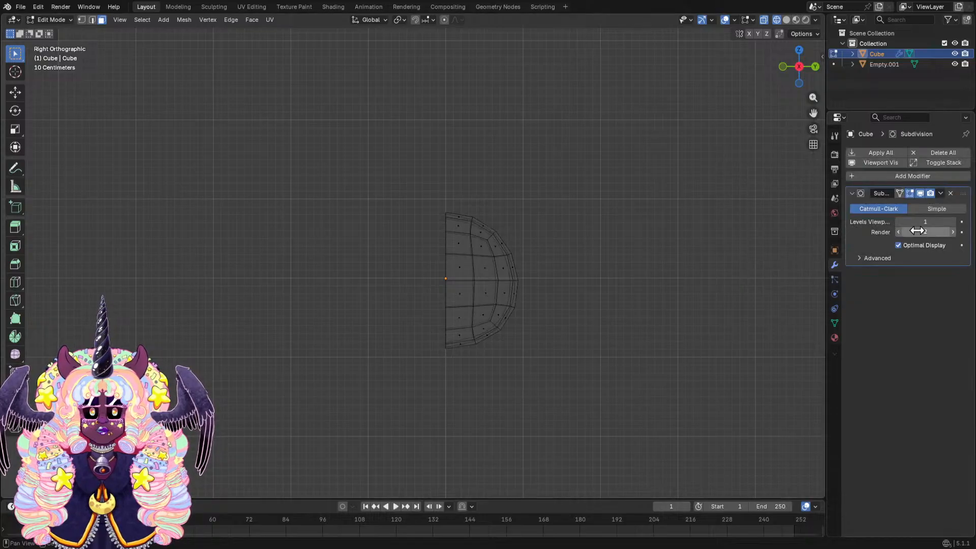
{"action": "left_click", "coordinate": [950, 193]}
Add a Mirror modifier to the half sphere and mirror it across the Y axis instead of X.
{"action": "left_click", "coordinate": [887, 152]}
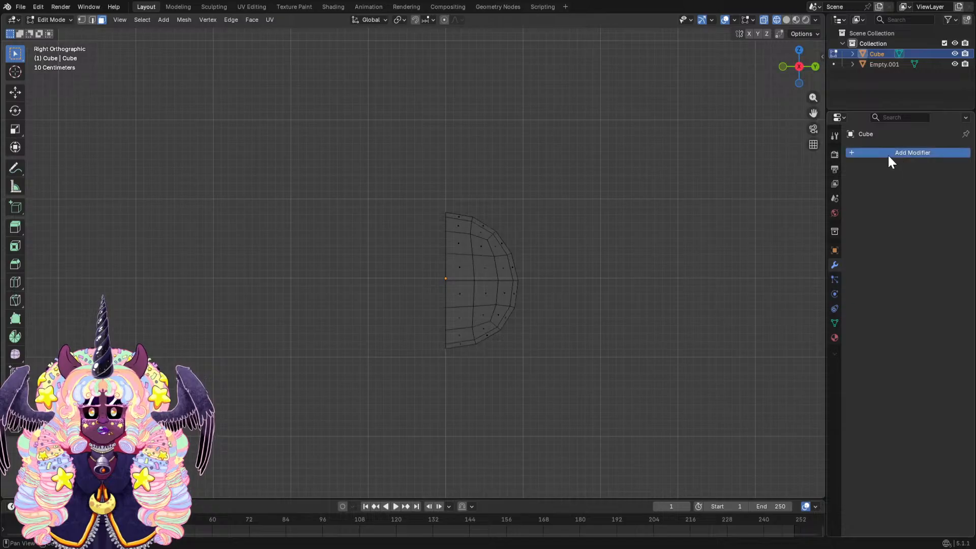
{"action": "left_click", "coordinate": [888, 155]}
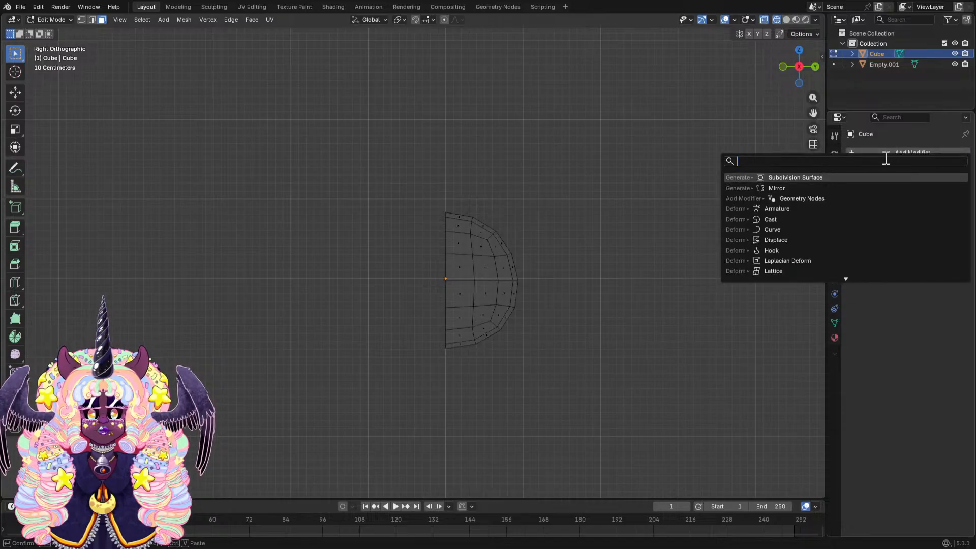
{"action": "left_click", "coordinate": [833, 189]}
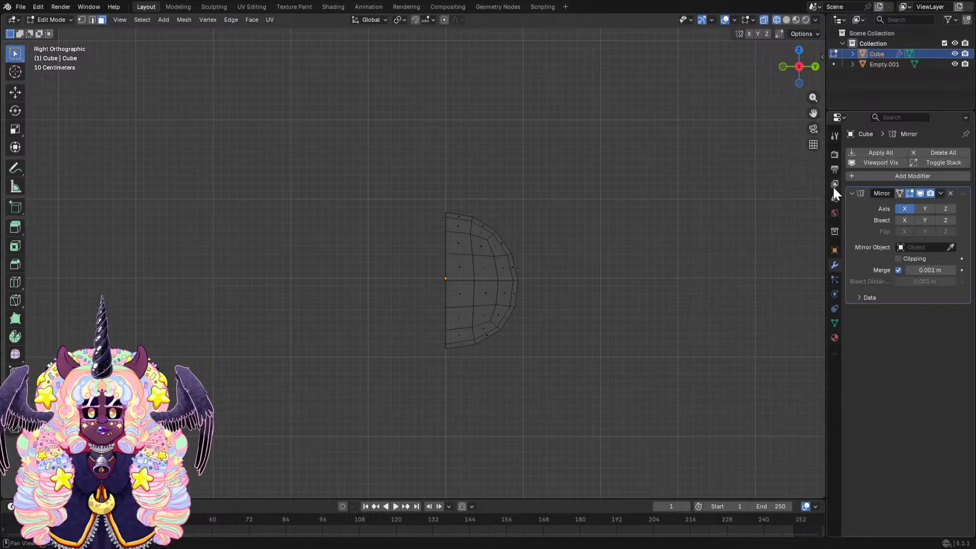
{"action": "left_click", "coordinate": [924, 209]}
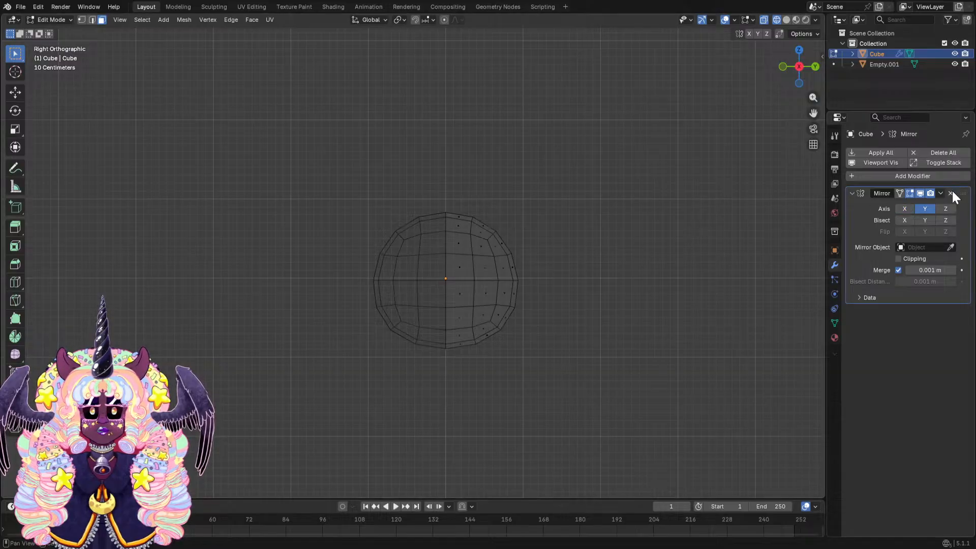
Set the Mirror modifier's merge distance to 0.01 m and save the file.
{"action": "middle_click_drag", "start_coordinate": [752, 208], "coordinate": [806, 220]}
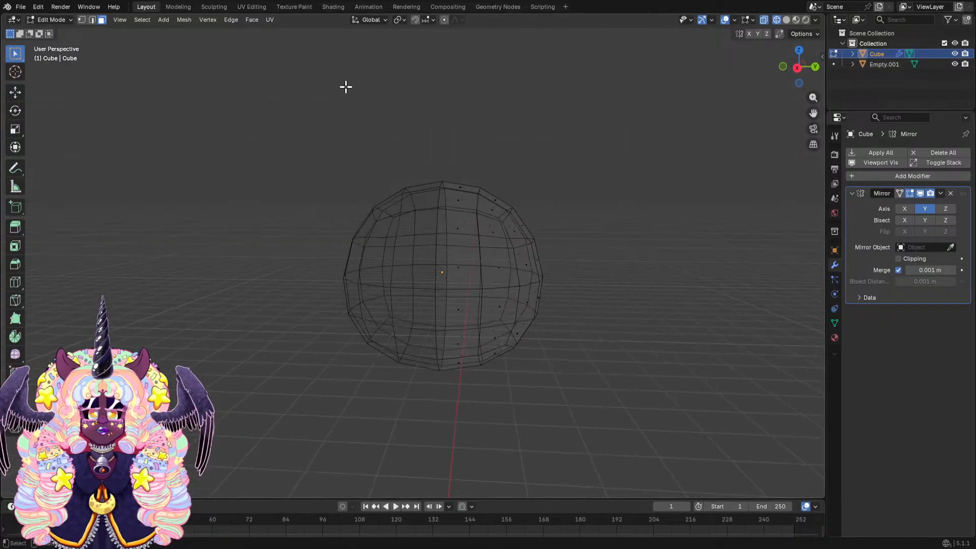
{"action": "left_click", "coordinate": [920, 270]}
{"action": "left_click", "coordinate": [920, 270]}
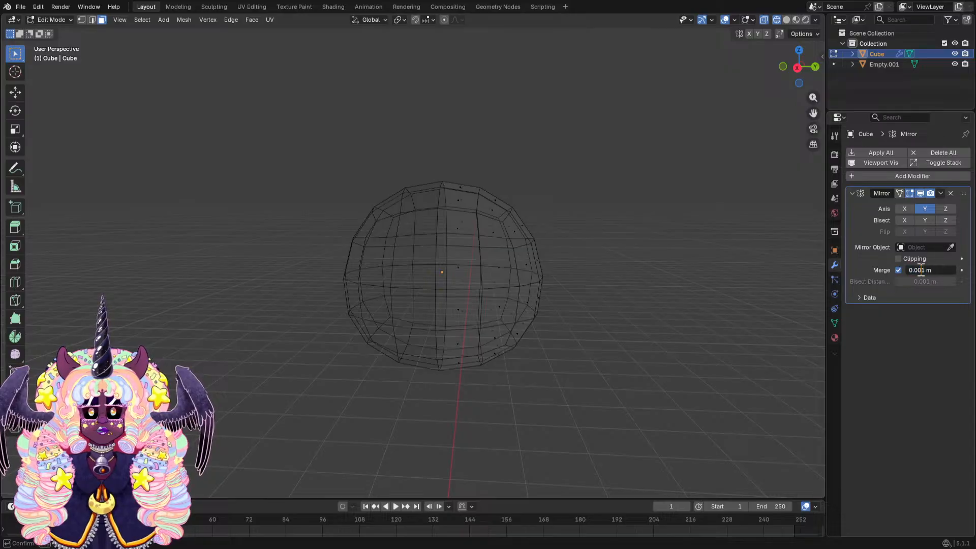
{"action": "key", "text": "BackSpace"}
{"action": "key", "text": "Return"}
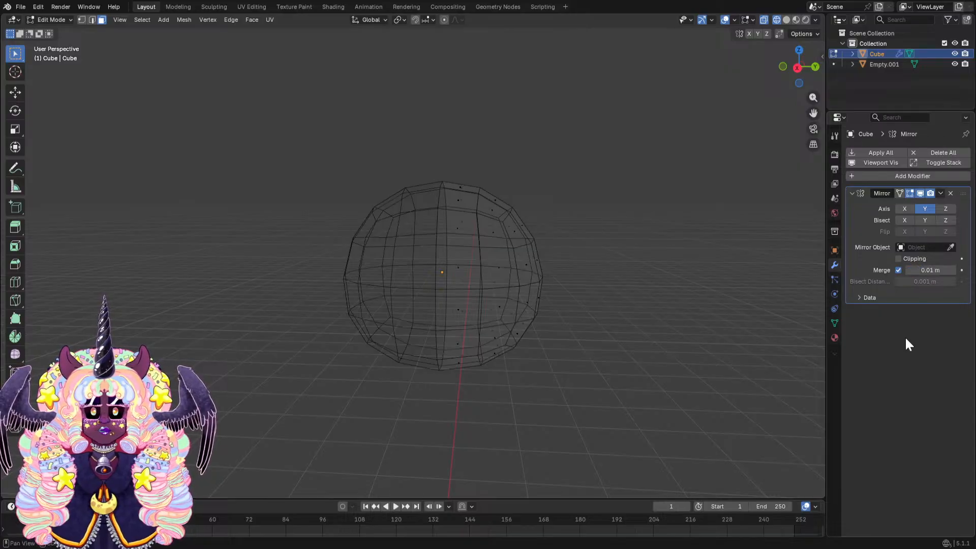
{"action": "key", "text": "ctrl+s"}
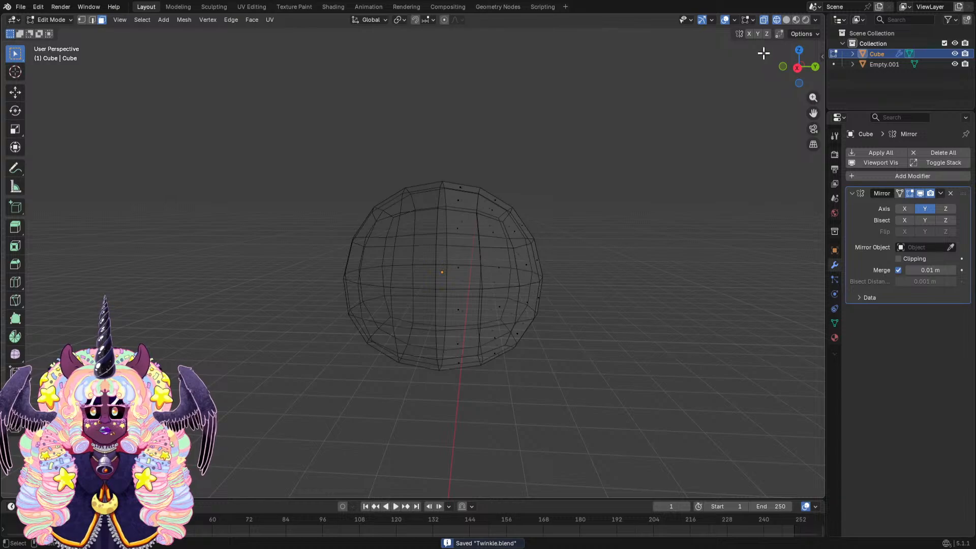
Return the viewport to Material Preview shading and view the mirrored head.
{"action": "left_click", "coordinate": [786, 19]}
{"action": "left_click", "coordinate": [796, 19]}
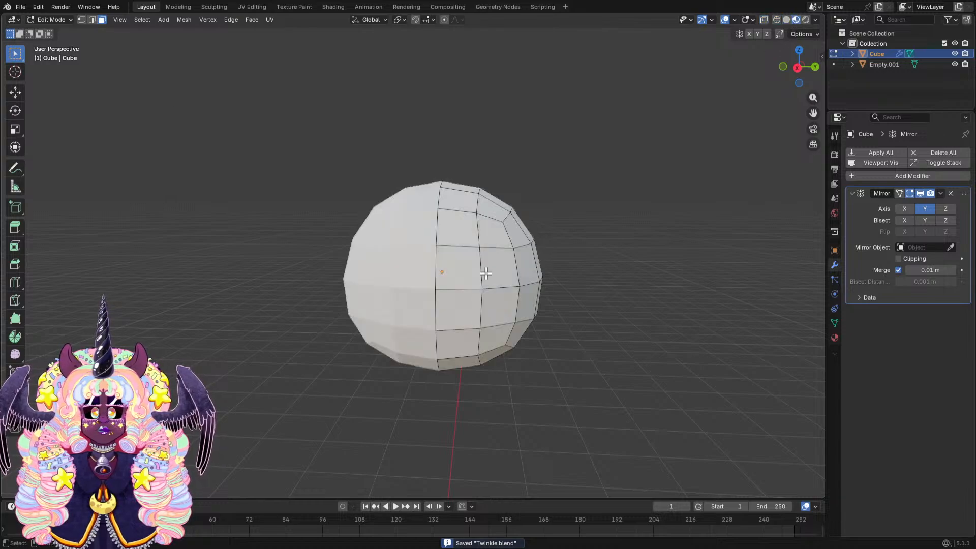
{"action": "scroll", "coordinate": [486, 273], "scroll_direction": "down", "scroll_amount": 2}
{"action": "scroll", "coordinate": [486, 272], "scroll_direction": "up", "scroll_amount": 1}
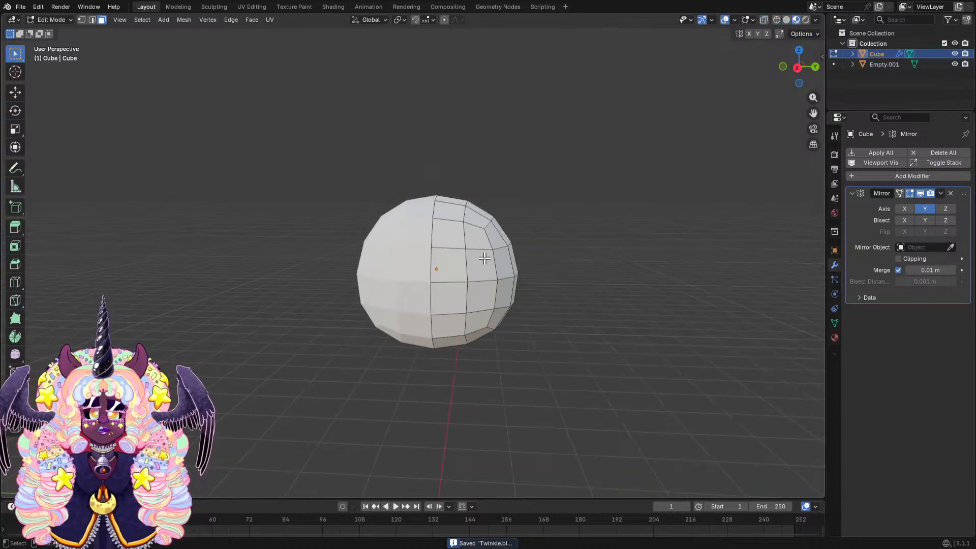
Delete two vertically adjacent faces on the front of the head's editable half to open a mirrored eye hole.
{"action": "left_click", "coordinate": [484, 260]}
{"action": "scroll", "coordinate": [488, 263], "scroll_direction": "up", "scroll_amount": 1}
{"action": "middle_click_drag", "start_coordinate": [489, 263], "coordinate": [475, 263]}
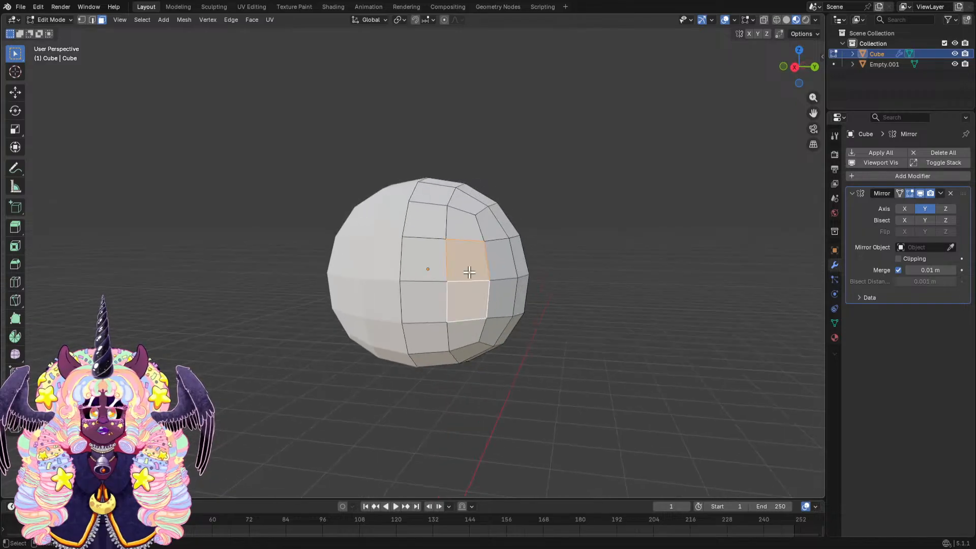
{"action": "key", "text": "x"}
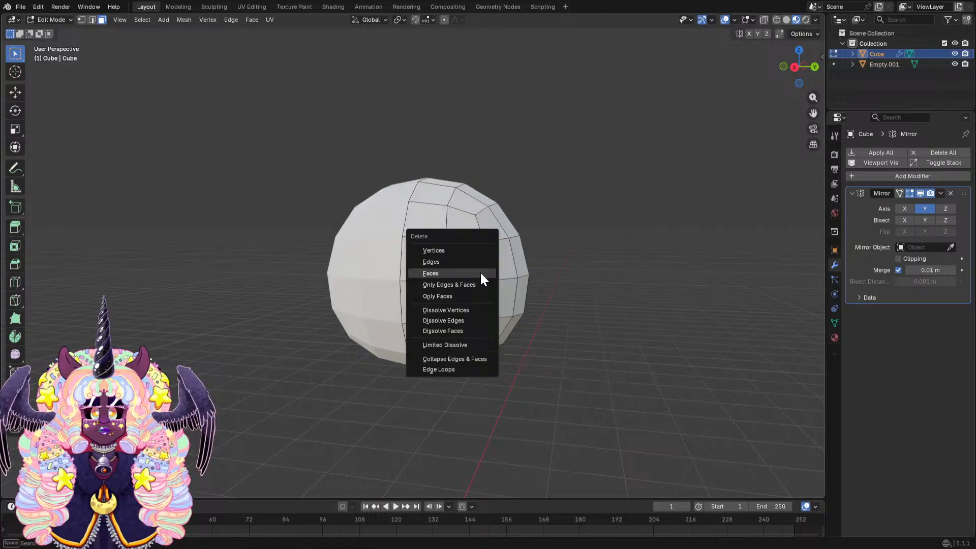
{"action": "left_click", "coordinate": [480, 272]}
{"action": "middle_click_drag", "start_coordinate": [481, 270], "coordinate": [482, 233]}
{"action": "scroll", "coordinate": [535, 233], "scroll_direction": "down", "scroll_amount": 5}
{"action": "scroll", "coordinate": [530, 229], "scroll_direction": "up", "scroll_amount": 5}
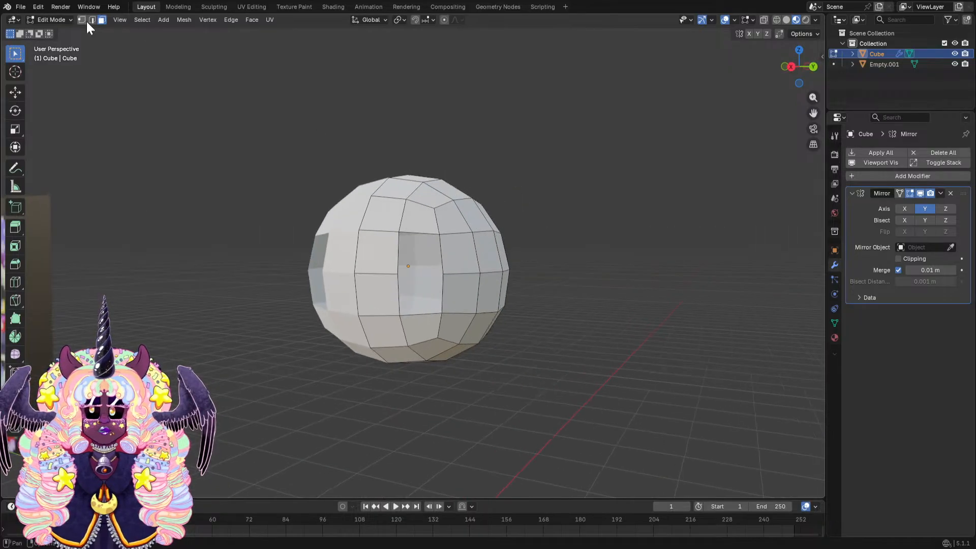
In vertex selection mode, select the six vertices around the eye hole and round them with LoopTools Circle.
{"action": "scroll", "coordinate": [326, 208], "scroll_direction": "up", "scroll_amount": 1}
{"action": "left_click", "coordinate": [450, 232]}
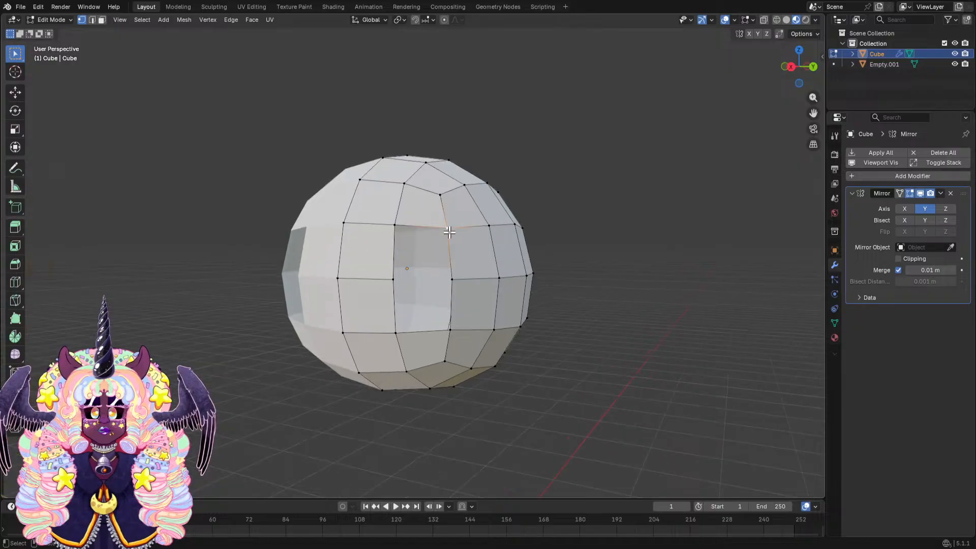
{"action": "left_click", "coordinate": [394, 226], "text": "shift"}
{"action": "left_click", "coordinate": [393, 278], "text": "shift"}
{"action": "left_click", "coordinate": [453, 280], "text": "shift"}
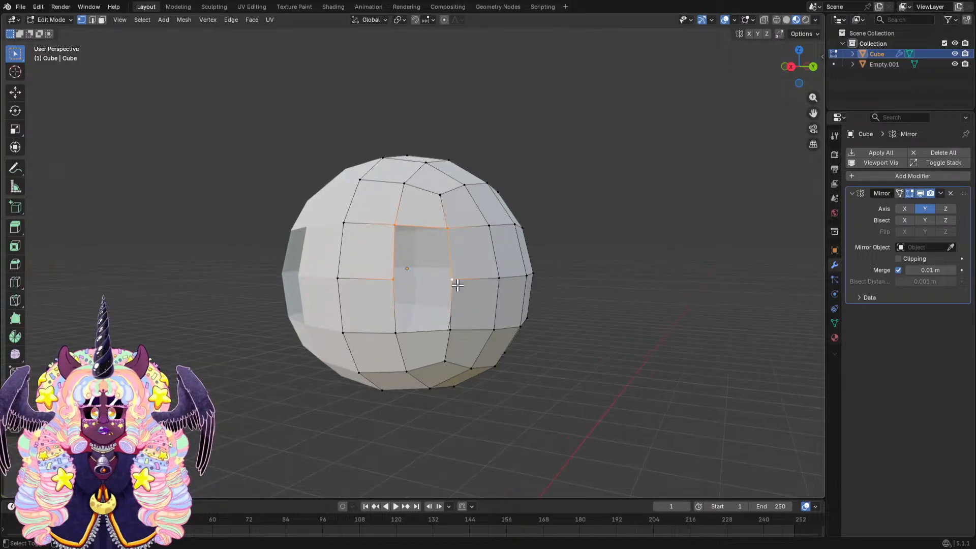
{"action": "left_click", "coordinate": [447, 328], "text": "shift"}
{"action": "left_click", "coordinate": [395, 333], "text": "shift"}
{"action": "middle_click_drag", "start_coordinate": [399, 330], "coordinate": [568, 251]}
{"action": "right_click", "coordinate": [568, 251]}
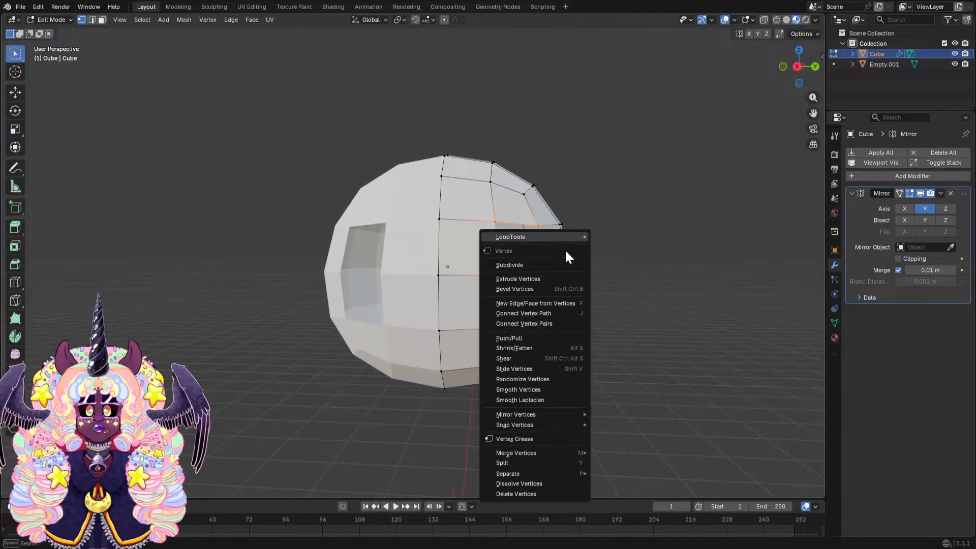
{"action": "mouse_move", "coordinate": [553, 236]}
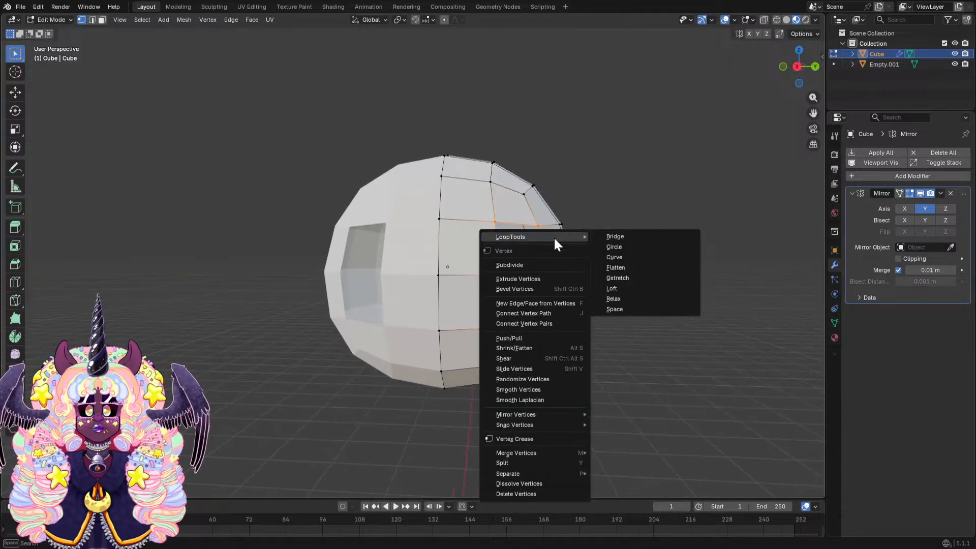
{"action": "left_click", "coordinate": [659, 249]}
{"action": "mouse_move", "coordinate": [660, 251]}
{"action": "middle_mouse_down"}
{"action": "mouse_move", "coordinate": [710, 251]}
{"action": "mouse_move", "coordinate": [603, 253]}
{"action": "mouse_move", "coordinate": [651, 261]}
{"action": "middle_mouse_up"}
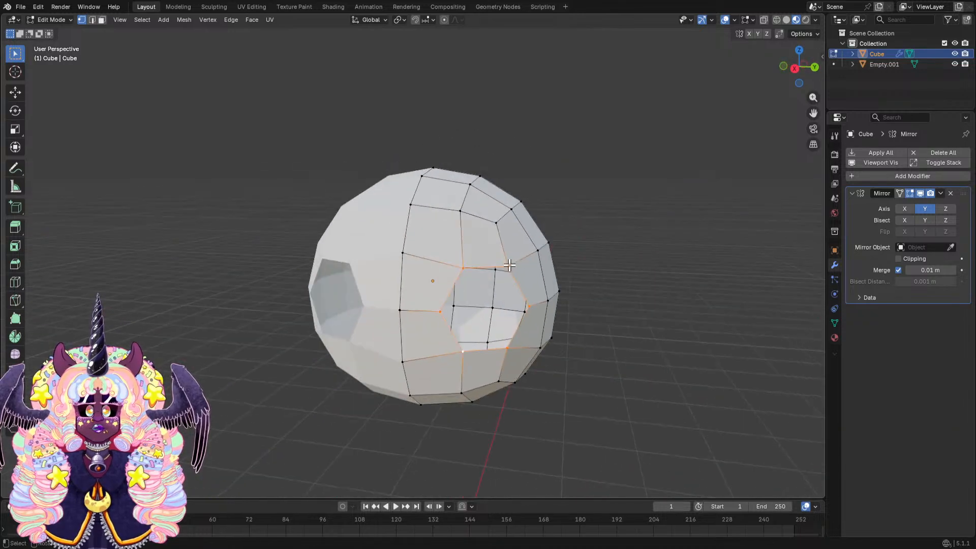
Shift the eye hole's two upper vertices about 0.08 m toward the face centre along Y and raise them along Z.
{"action": "middle_click_drag", "start_coordinate": [510, 266], "coordinate": [484, 262]}
{"action": "left_click", "coordinate": [481, 264]}
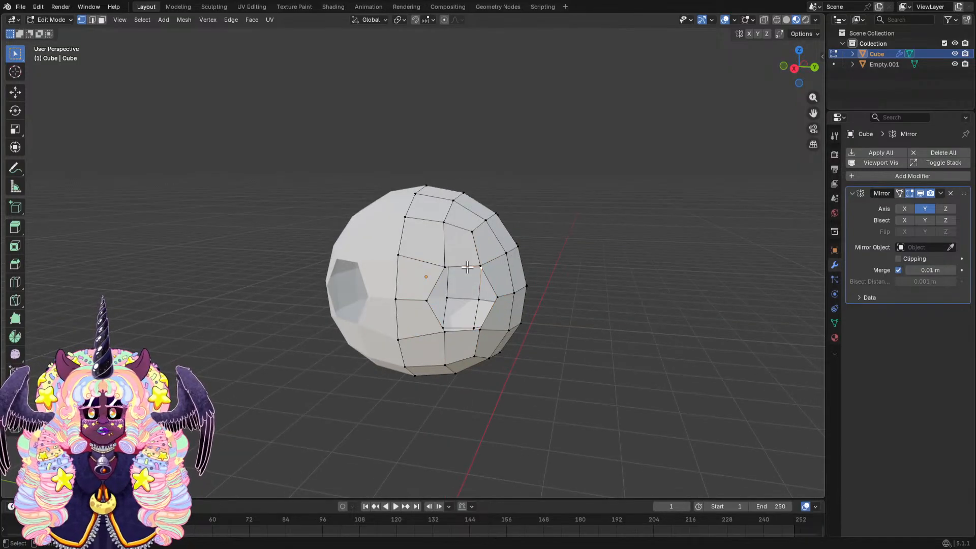
{"action": "middle_click_drag", "start_coordinate": [485, 265], "coordinate": [521, 224]}
{"action": "left_click", "coordinate": [453, 235], "text": "shift"}
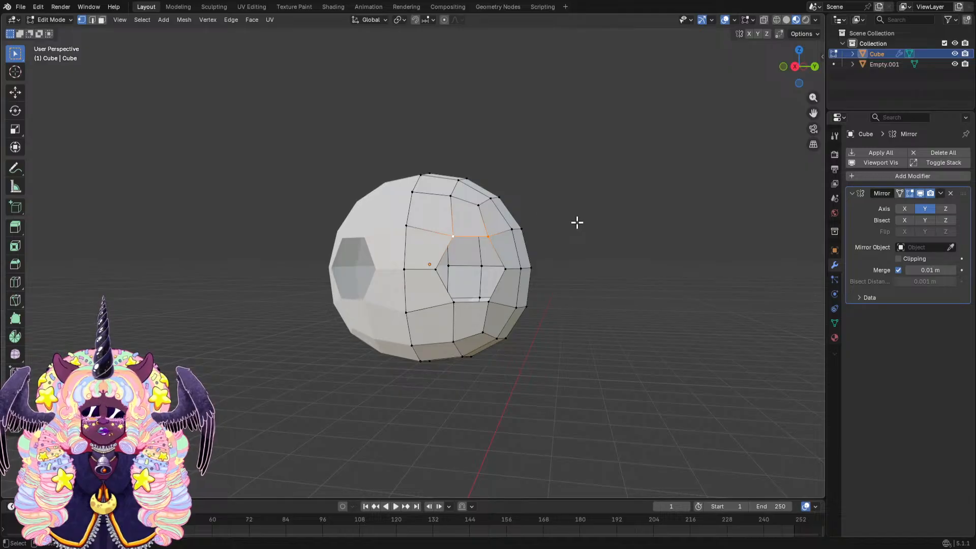
{"action": "key", "text": "s"}
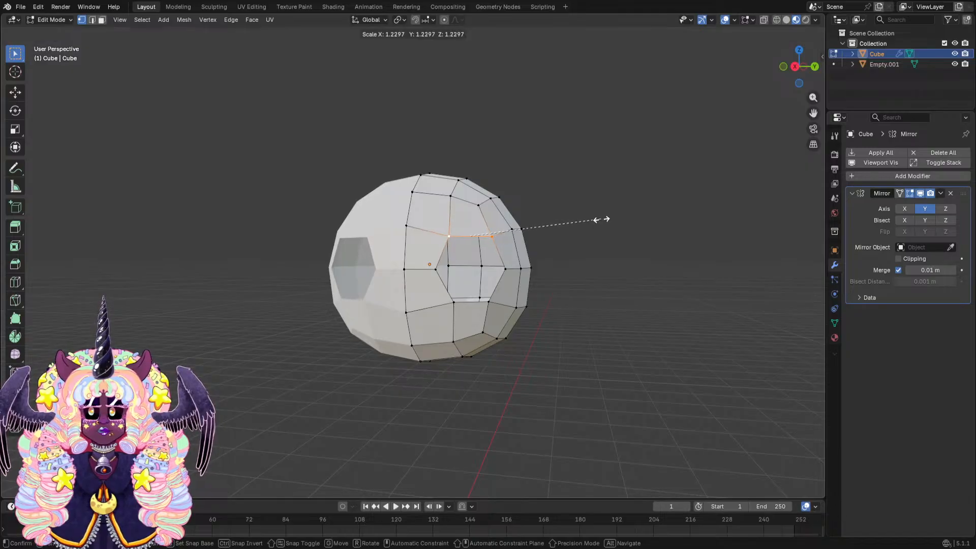
{"action": "key", "text": "Escape"}
{"action": "key", "text": "g"}
{"action": "key", "text": "y"}
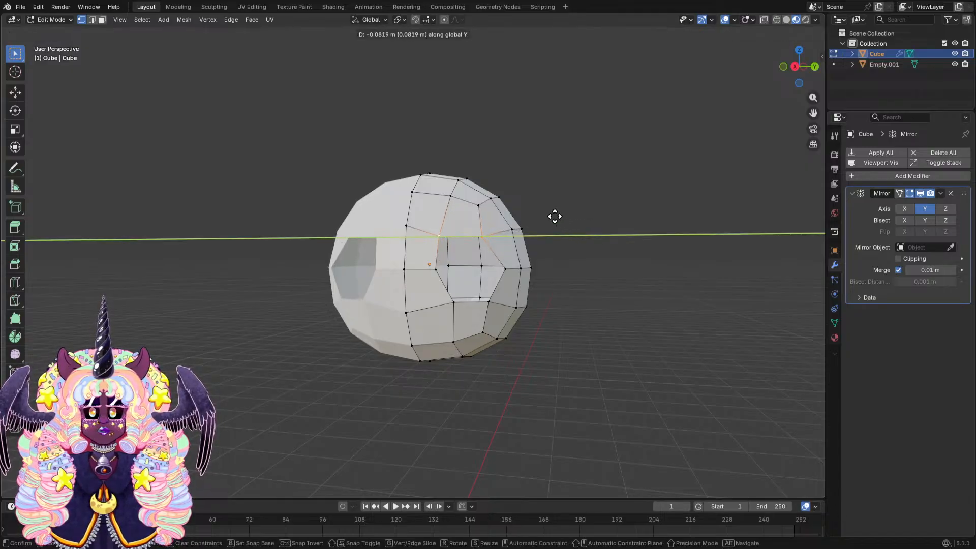
{"action": "left_click", "coordinate": [553, 216]}
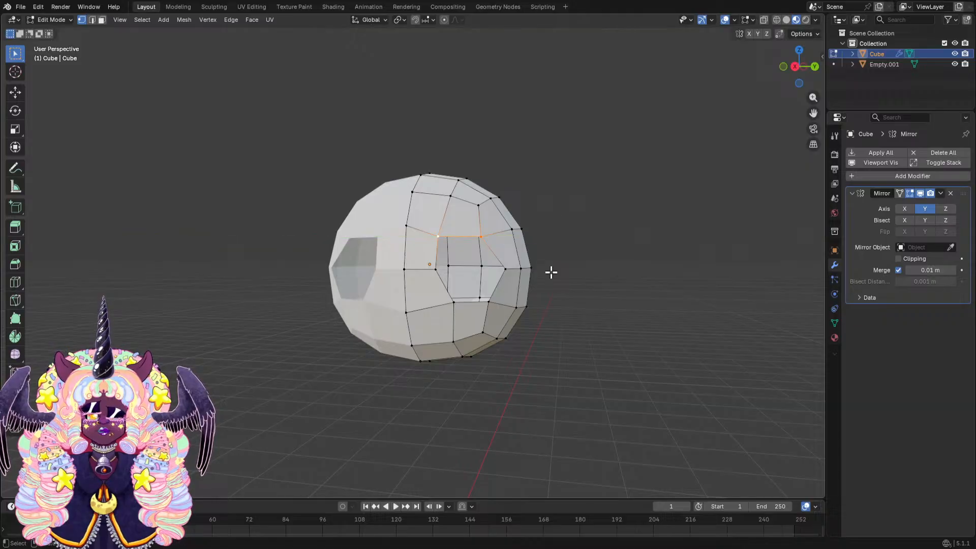
{"action": "key", "text": "g"}
{"action": "key", "text": "z"}
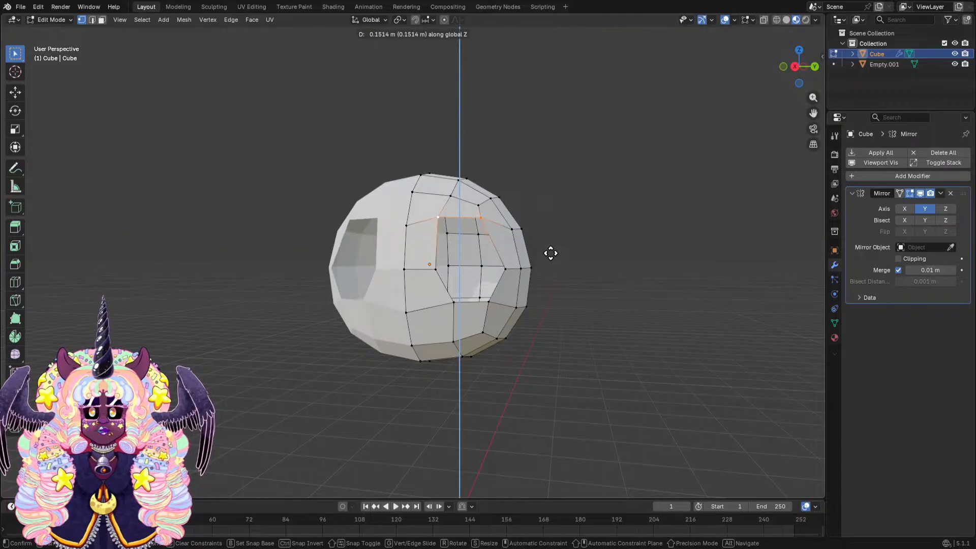
{"action": "left_click", "coordinate": [550, 258]}
Move the eye hole's middle outer vertex about 0.13 m along negative Y.
{"action": "left_click", "coordinate": [504, 266]}
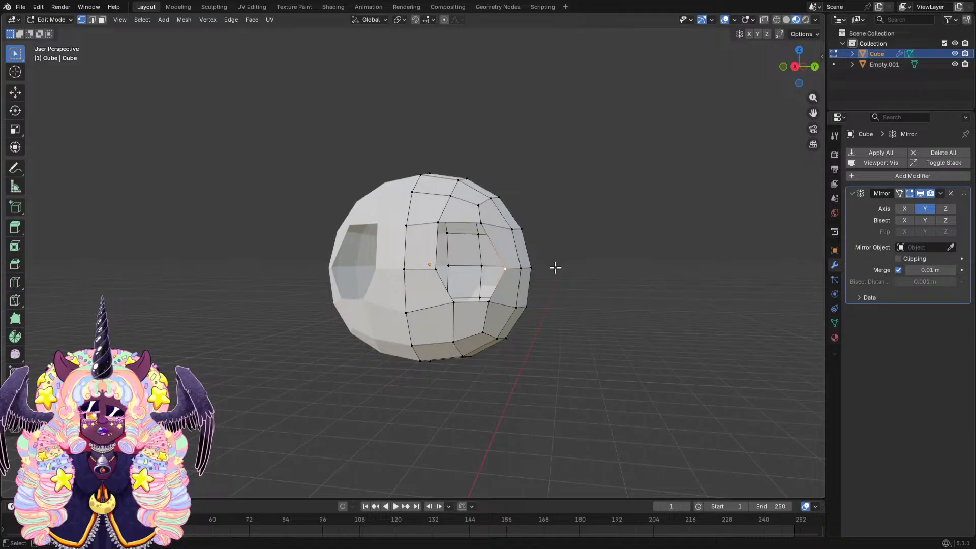
{"action": "key", "text": "g"}
{"action": "key", "text": "y"}
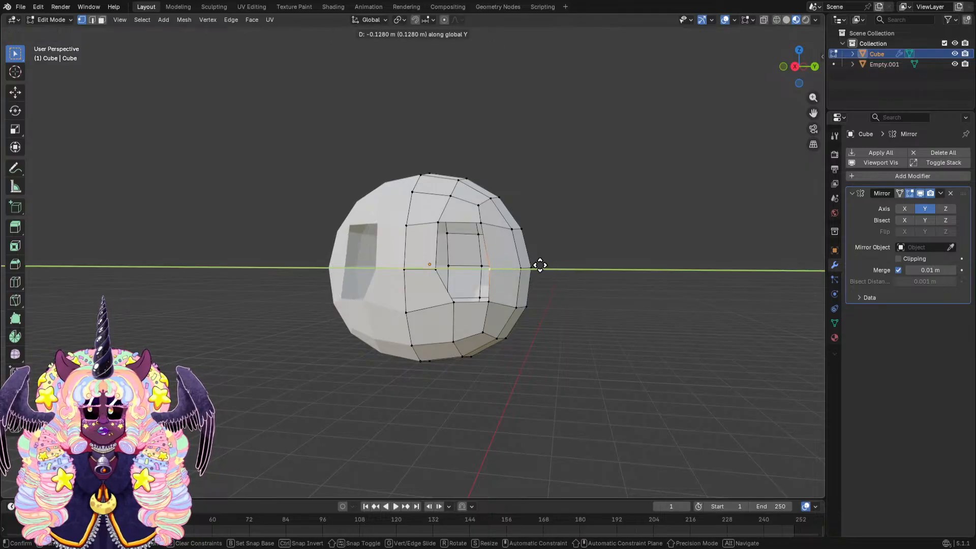
{"action": "left_click", "coordinate": [540, 265]}
{"action": "middle_click_drag", "start_coordinate": [541, 264], "coordinate": [587, 278]}
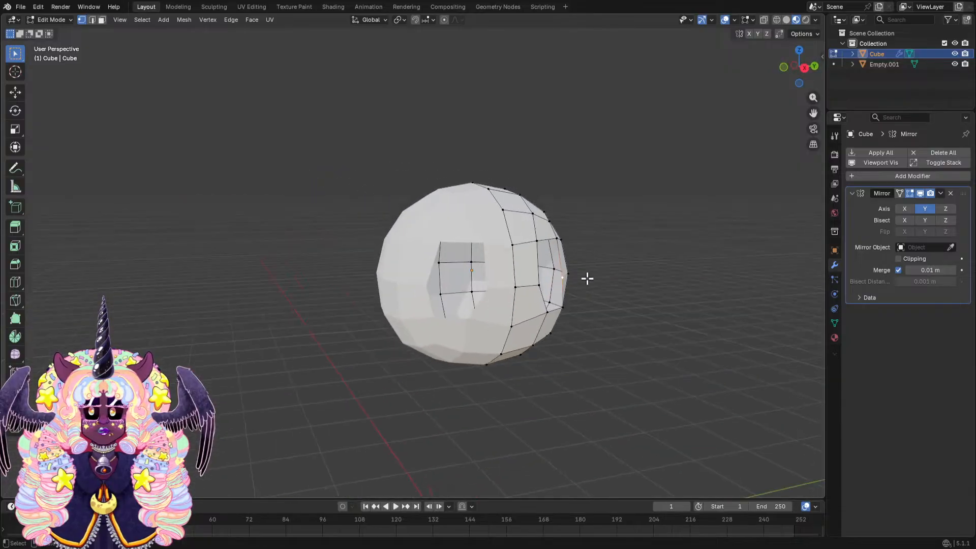
Raise the eye hole's lower outer vertex about 0.07 m along Z.
{"action": "left_click", "coordinate": [565, 310]}
{"action": "middle_click_drag", "start_coordinate": [568, 309], "coordinate": [494, 322]}
{"action": "scroll", "coordinate": [579, 318], "scroll_direction": "up", "scroll_amount": 2}
{"action": "scroll", "coordinate": [602, 320], "scroll_direction": "up", "scroll_amount": 2}
{"action": "key", "text": "g"}
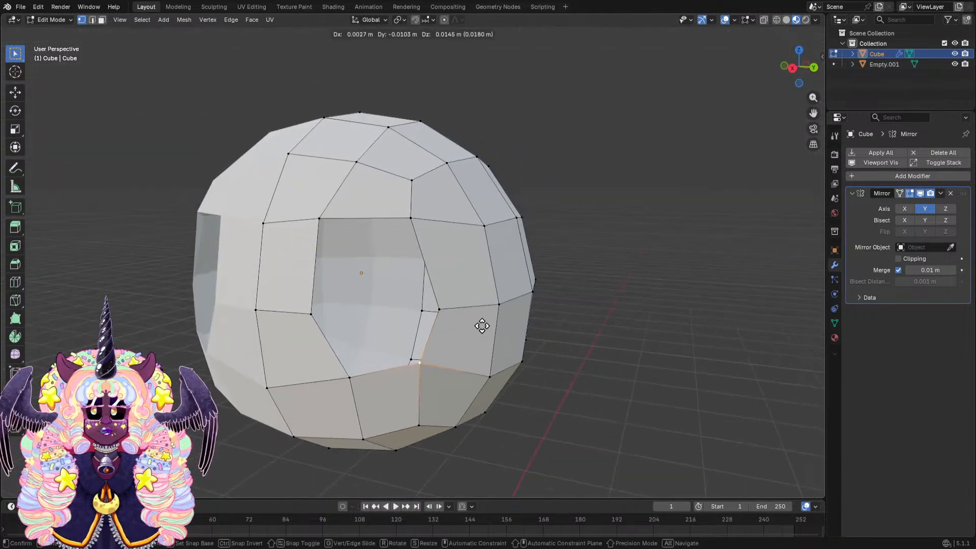
{"action": "key", "text": "g"}
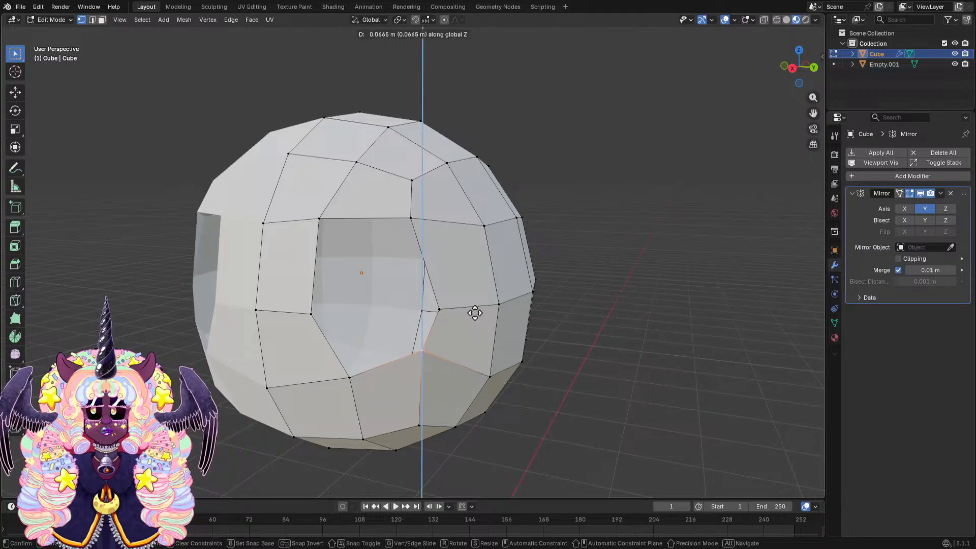
Raise the eye hole's middle outer vertex along Z and shift it about 0.07 m along negative Y.
{"action": "left_click", "coordinate": [453, 307]}
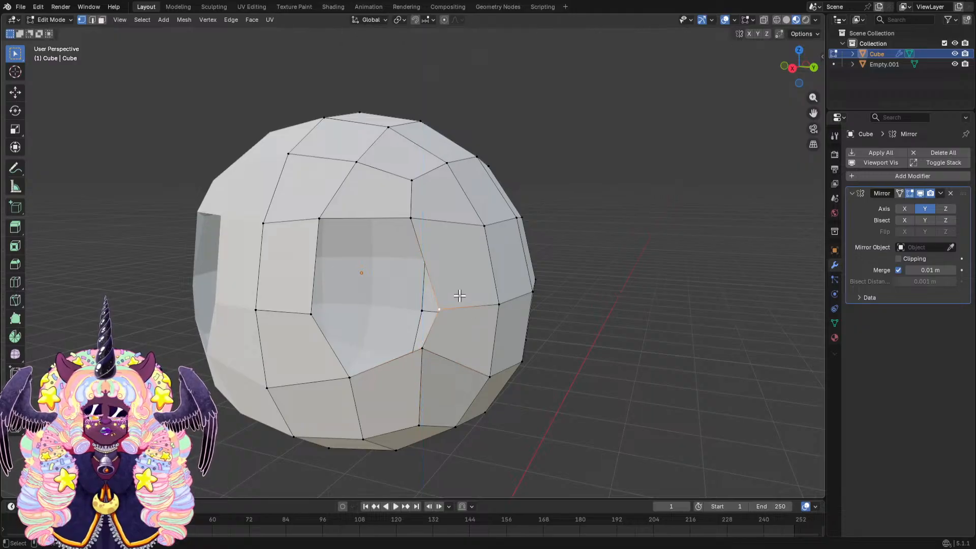
{"action": "key", "text": "g"}
{"action": "key", "text": "z"}
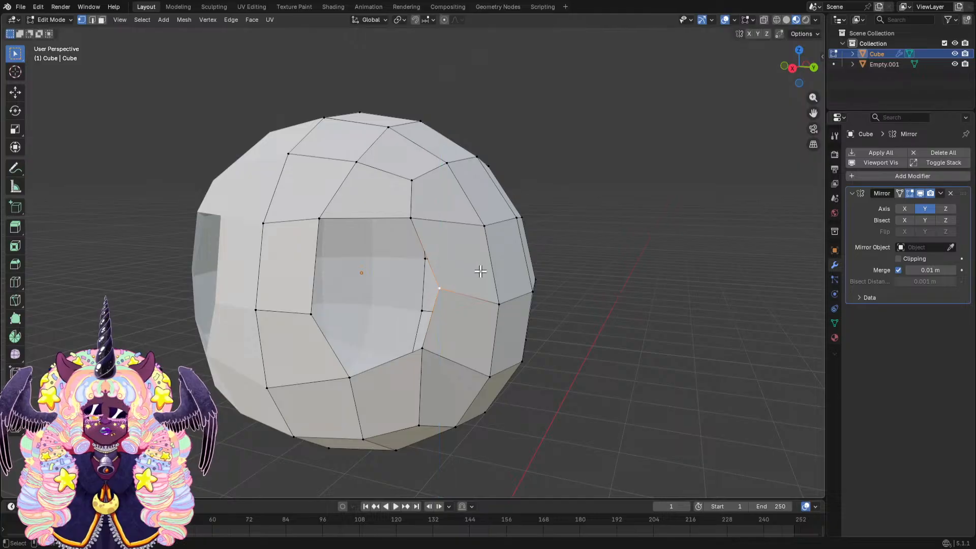
{"action": "key", "text": "y"}
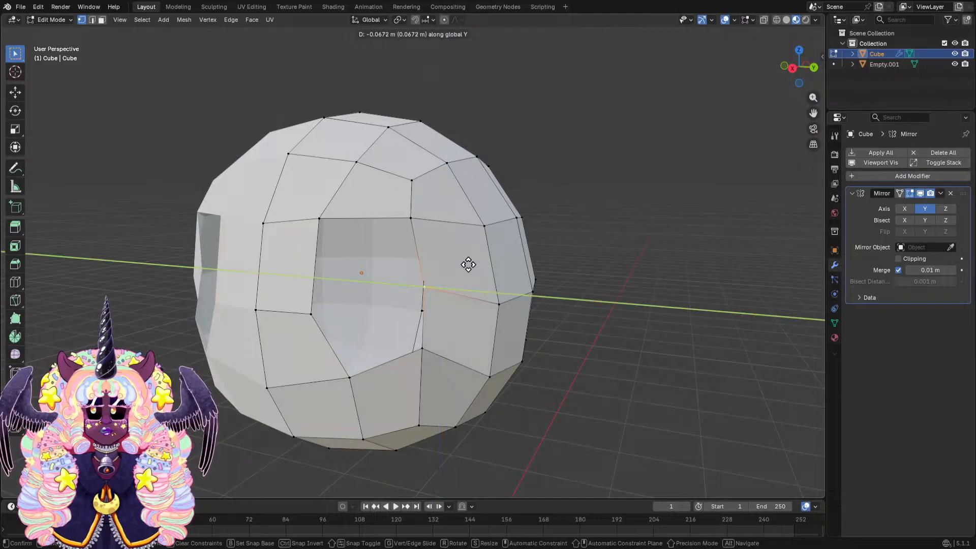
{"action": "left_click", "coordinate": [451, 290]}
Try raising the eye hole's lower inner vertex slightly along Z.
{"action": "left_click", "coordinate": [349, 377]}
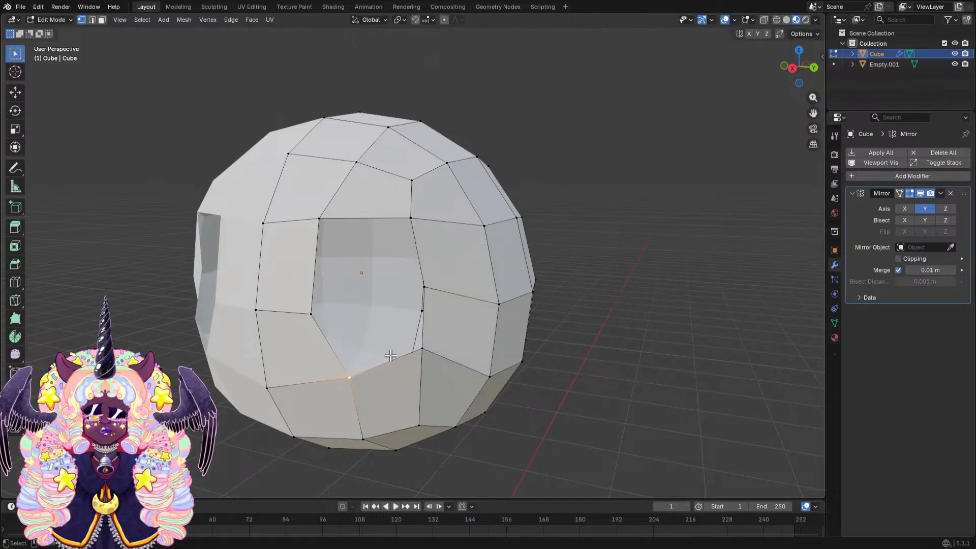
{"action": "key", "text": "g"}
{"action": "key", "text": "z"}
{"action": "left_click", "coordinate": [387, 343]}
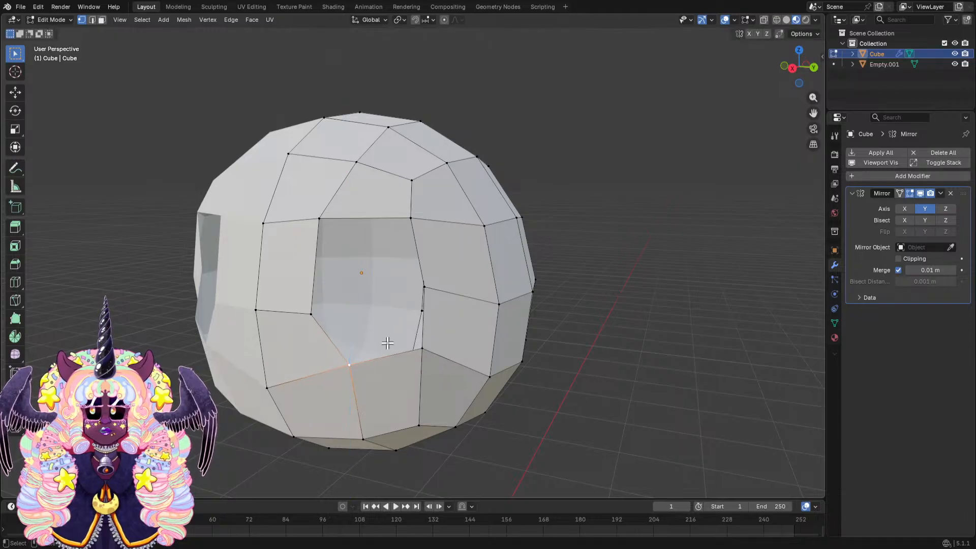
{"action": "middle_click_drag", "start_coordinate": [388, 343], "coordinate": [459, 290]}
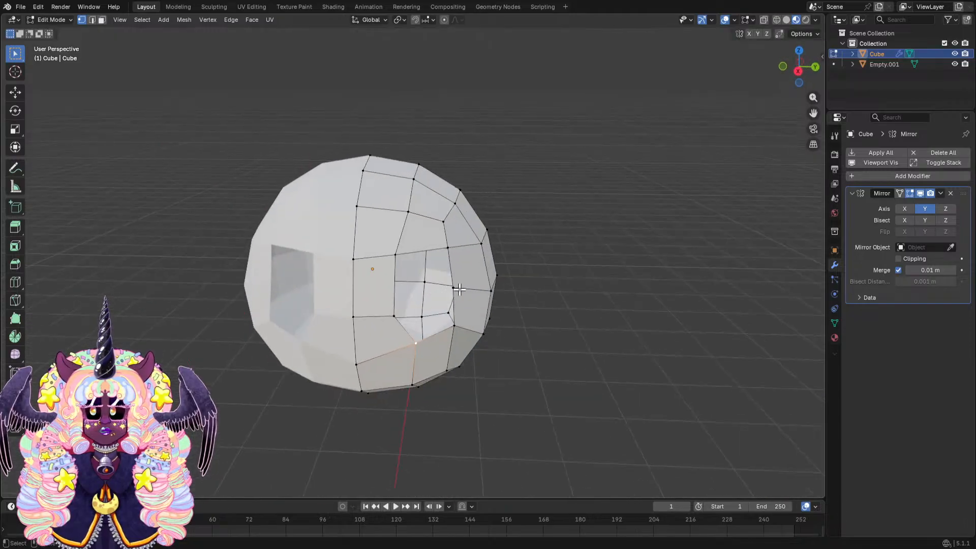
Try lowering the eye hole's upper outer vertex by about 0.01 m along Z.
{"action": "left_click", "coordinate": [446, 248]}
{"action": "key", "text": "g"}
{"action": "key", "text": "z"}
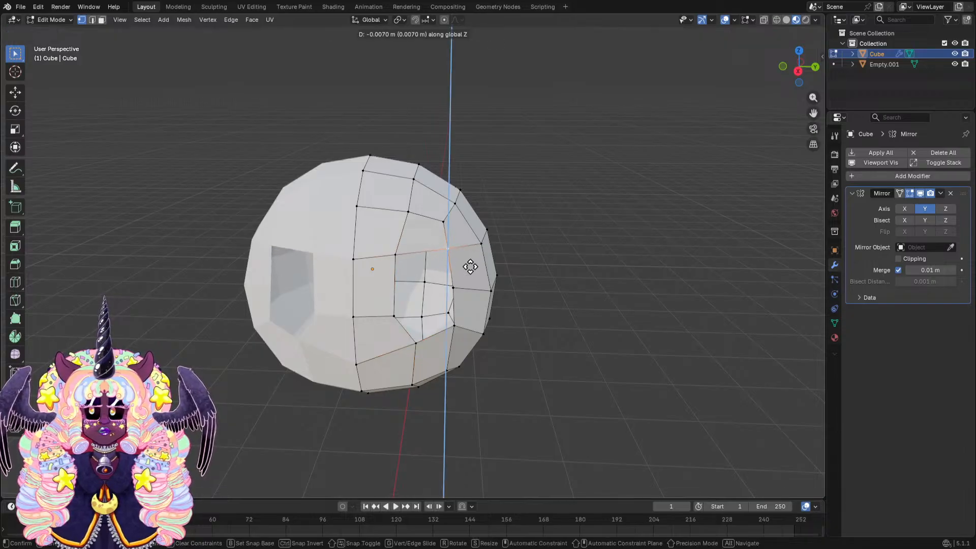
{"action": "left_click", "coordinate": [465, 268]}
{"action": "middle_click_drag", "start_coordinate": [540, 239], "coordinate": [584, 288]}
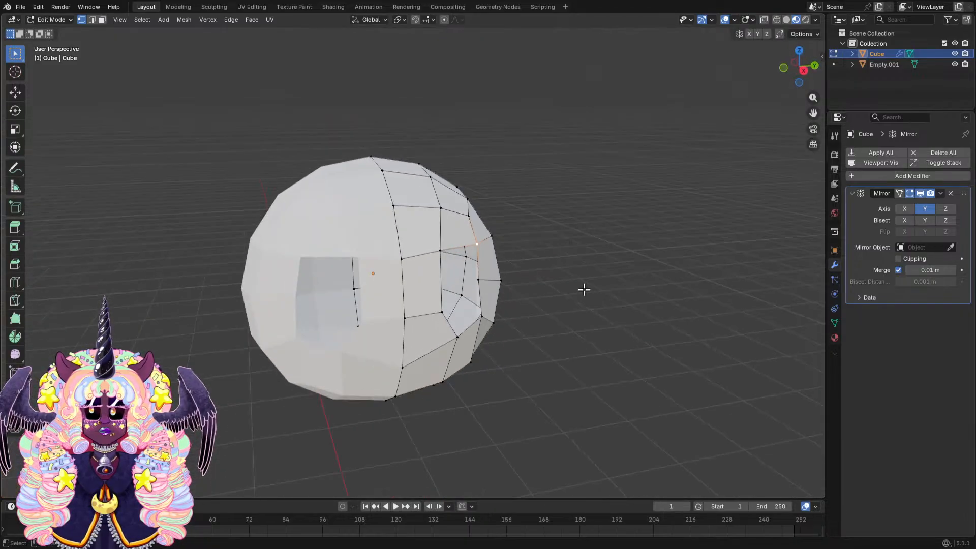
{"action": "middle_click_drag", "start_coordinate": [581, 381], "coordinate": [538, 359]}
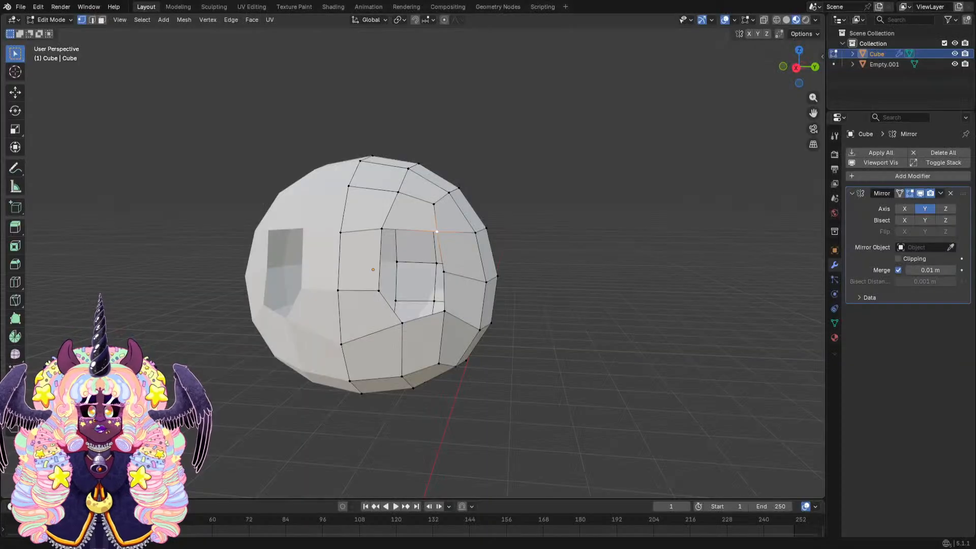
{"action": "middle_click_drag", "start_coordinate": [620, 397], "coordinate": [541, 347]}
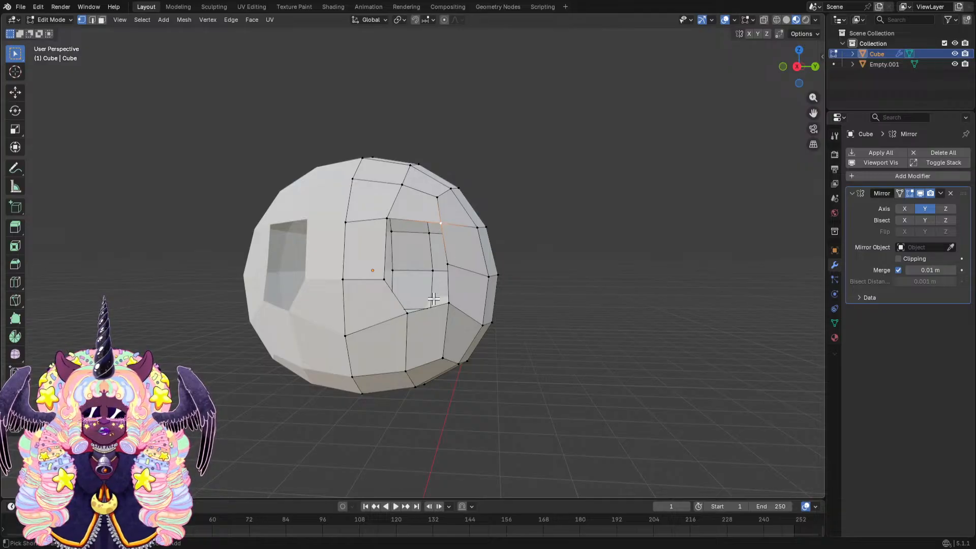
Undo the recent eye hole vertex moves, back through the middle outer vertex's shift along Y.
{"action": "left_click_drag", "start_coordinate": [441, 223], "coordinate": [440, 219]}
{"action": "left_click", "coordinate": [386, 218]}
{"action": "left_click_drag", "start_coordinate": [407, 313], "coordinate": [407, 321]}
{"action": "left_click_drag", "start_coordinate": [447, 263], "coordinate": [458, 264]}
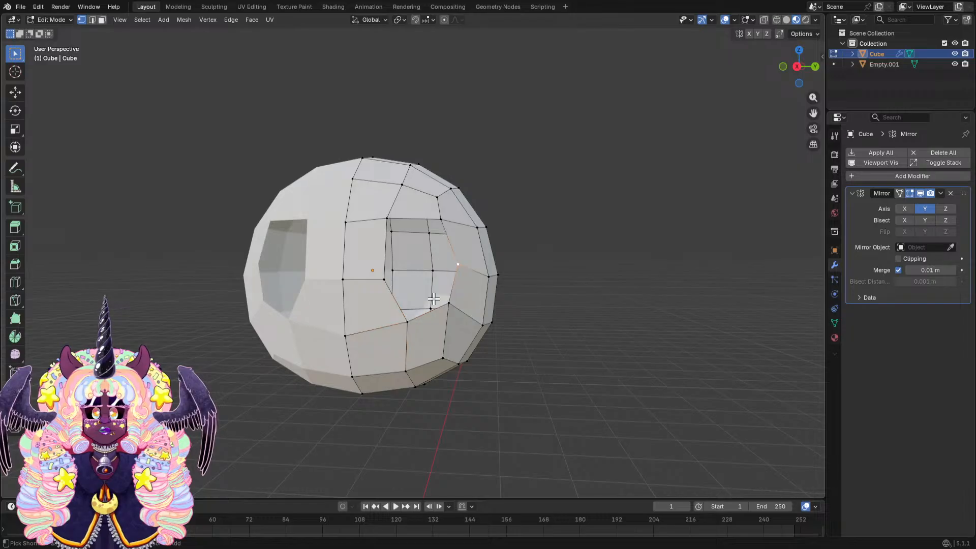
Move the eye hole's middle outer vertex slightly toward the face centre along Y.
{"action": "middle_click_drag", "start_coordinate": [434, 299], "coordinate": [463, 248]}
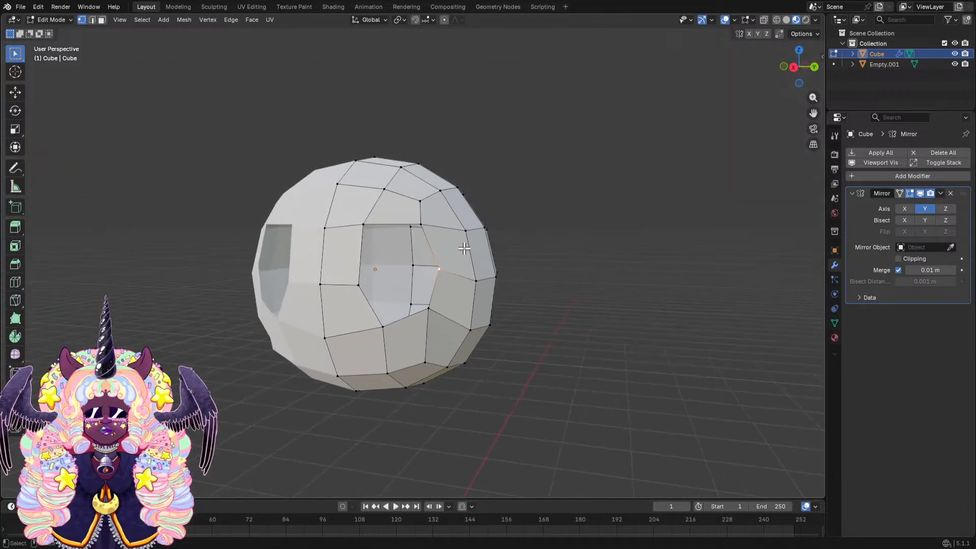
{"action": "key", "text": "g"}
{"action": "key", "text": "y"}
{"action": "left_click", "coordinate": [455, 248]}
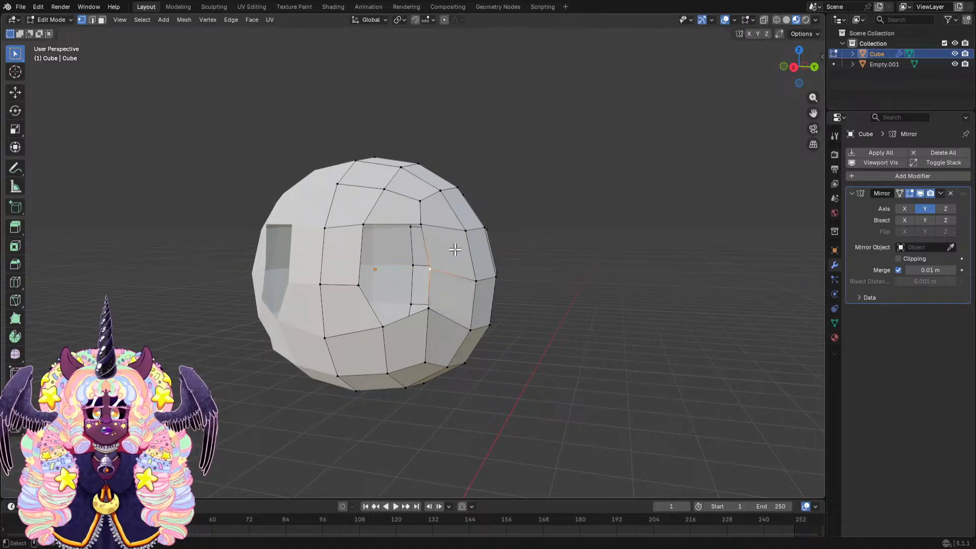
Select the vertices around the eye hole and round them off with the LoopTools Circle operation.
{"action": "left_click", "coordinate": [409, 220]}
{"action": "mouse_move", "coordinate": [407, 218]}
{"action": "middle_mouse_down"}
{"action": "mouse_move", "coordinate": [470, 188]}
{"action": "mouse_move", "coordinate": [467, 203]}
{"action": "mouse_move", "coordinate": [412, 223]}
{"action": "middle_mouse_up"}
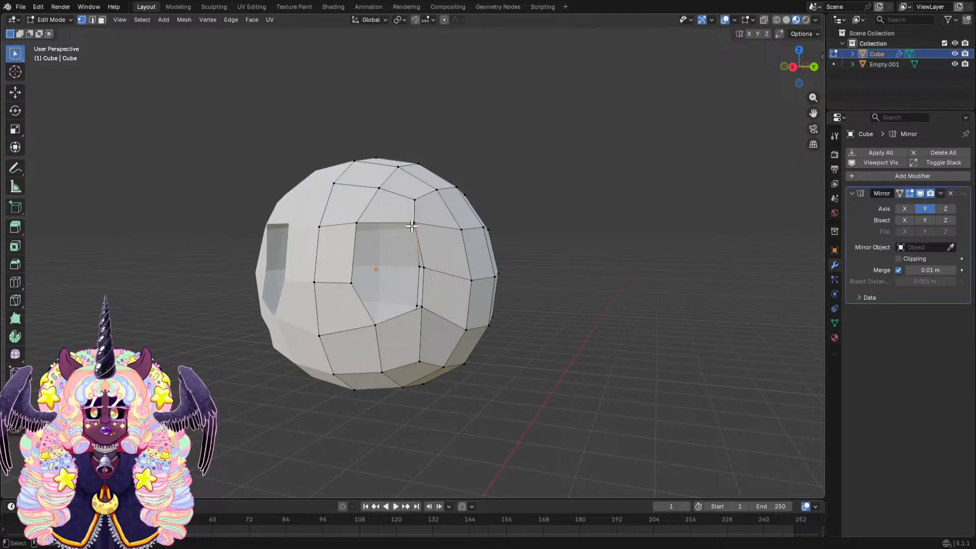
{"action": "middle_click_drag", "start_coordinate": [429, 261], "coordinate": [443, 274]}
{"action": "left_click", "coordinate": [445, 276], "text": "shift"}
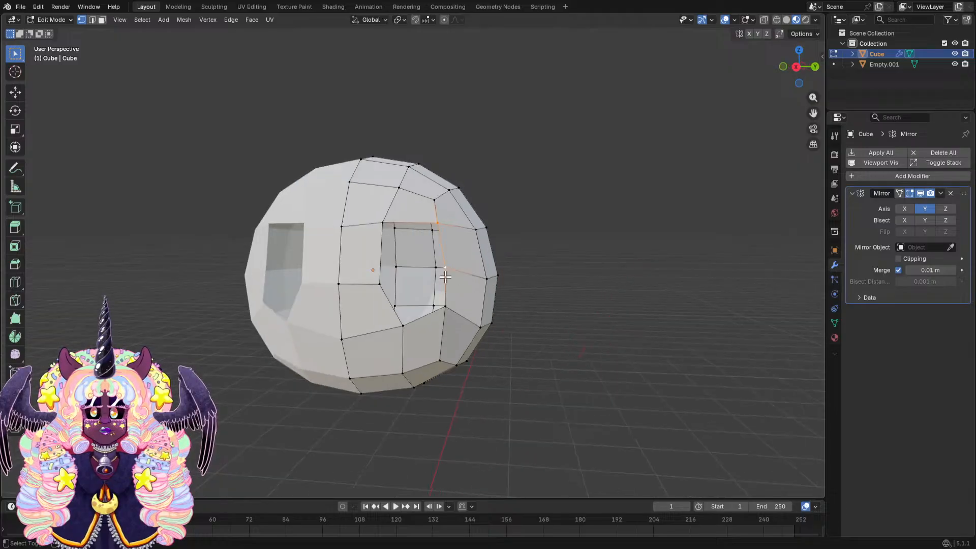
{"action": "left_click", "coordinate": [442, 305], "text": "shift"}
{"action": "left_click", "coordinate": [401, 318], "text": "shift"}
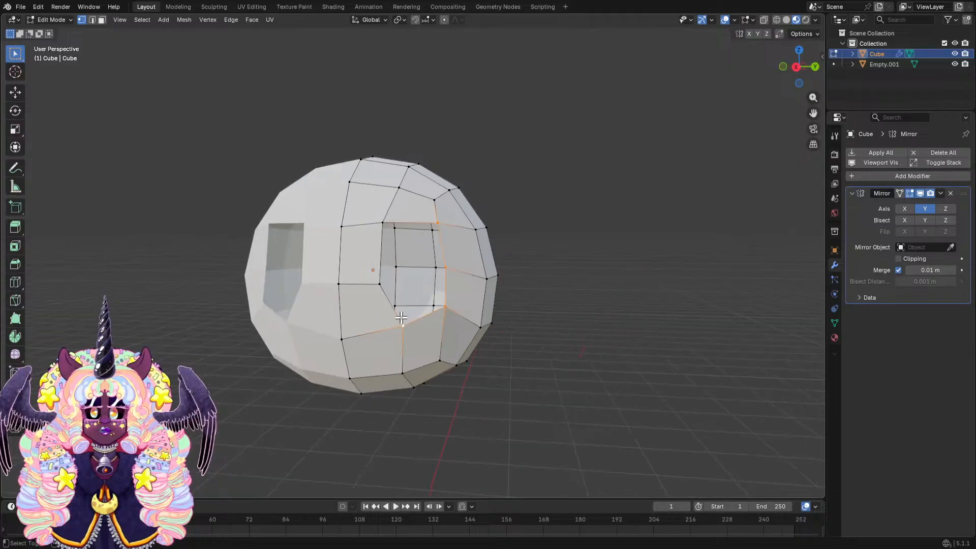
{"action": "right_click", "coordinate": [384, 221]}
{"action": "mouse_move", "coordinate": [383, 221]}
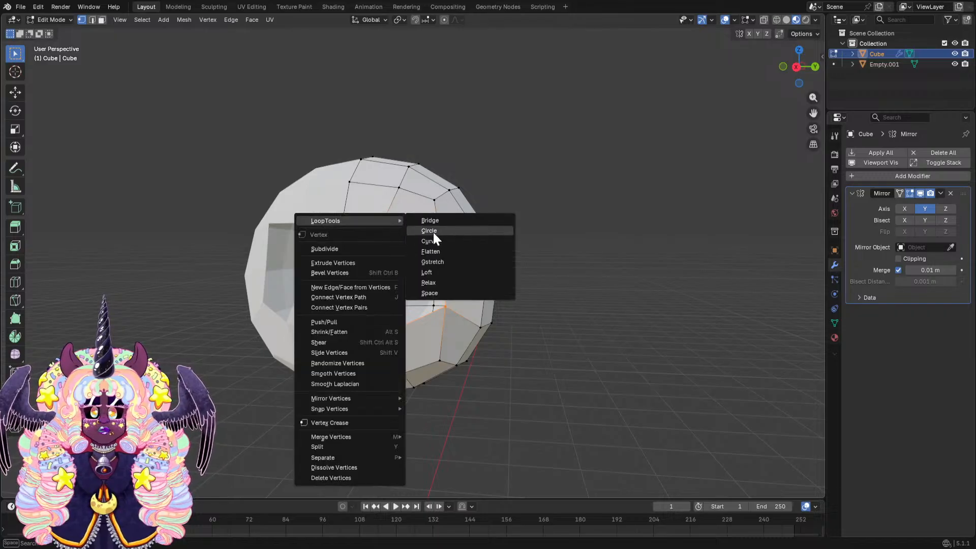
{"action": "left_click", "coordinate": [432, 231]}
Scale the eye hole's inner and outer side vertices slightly toward each other.
{"action": "left_click", "coordinate": [396, 227]}
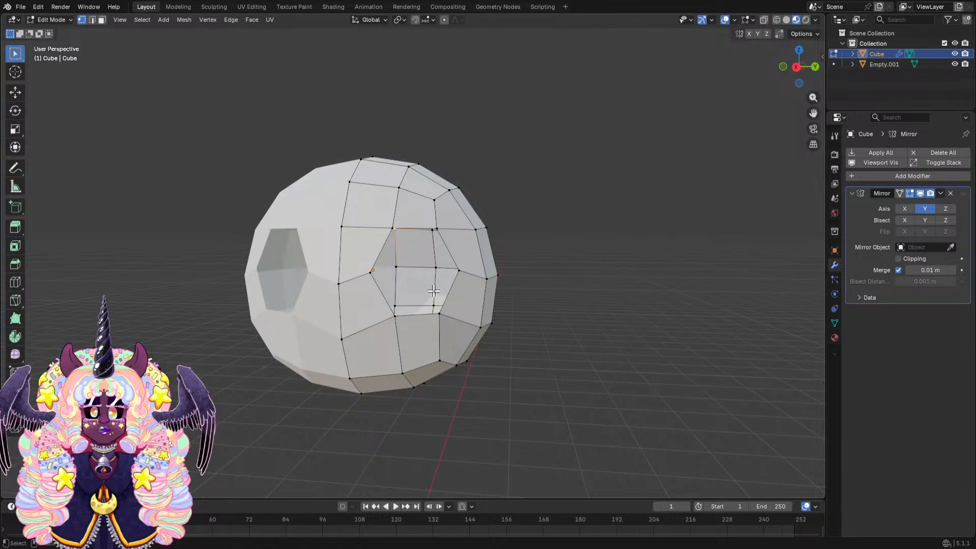
{"action": "left_click", "coordinate": [439, 313]}
{"action": "mouse_move", "coordinate": [470, 282]}
{"action": "middle_mouse_down"}
{"action": "mouse_move", "coordinate": [488, 266]}
{"action": "mouse_move", "coordinate": [472, 280]}
{"action": "middle_mouse_up"}
{"action": "left_click", "coordinate": [462, 267]}
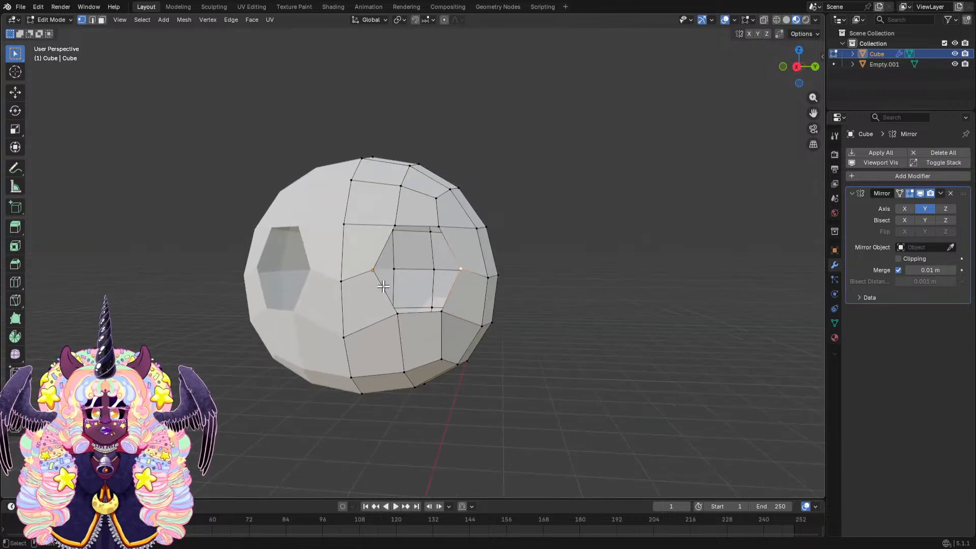
{"action": "left_click", "coordinate": [374, 270], "text": "shift"}
{"action": "key", "text": "s"}
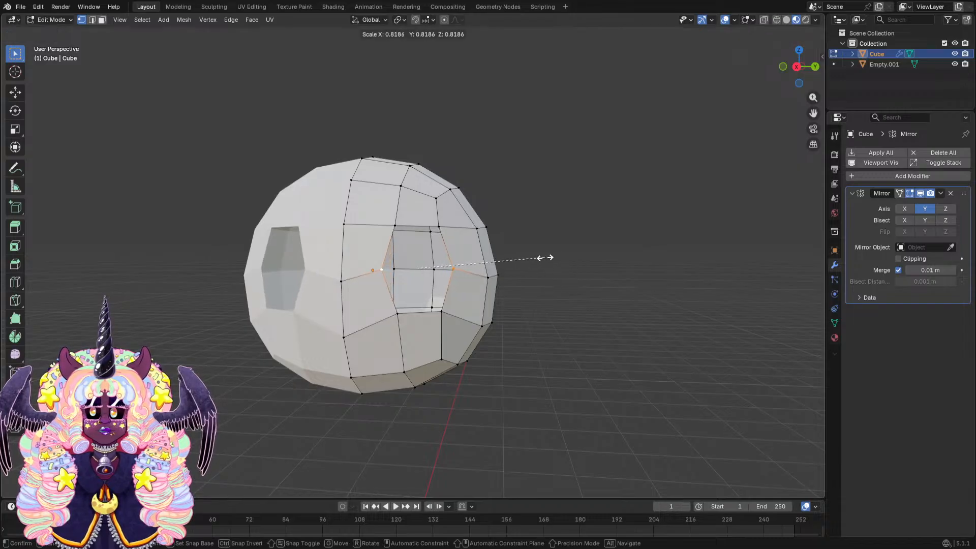
{"action": "left_click", "coordinate": [569, 244]}
{"action": "middle_click_drag", "start_coordinate": [595, 229], "coordinate": [577, 214]}
{"action": "scroll", "coordinate": [604, 209], "scroll_direction": "up", "scroll_amount": 3}
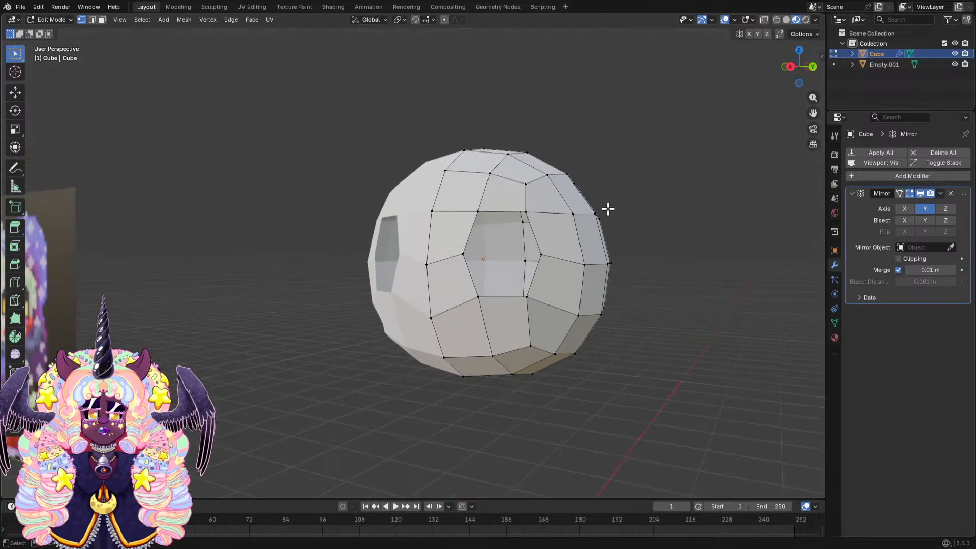
Widen the eye hole's lower edge along Y, moving its outer vertex about 0.05 m outward and its inner vertex about 0.065 m inward.
{"action": "left_click", "coordinate": [555, 306]}
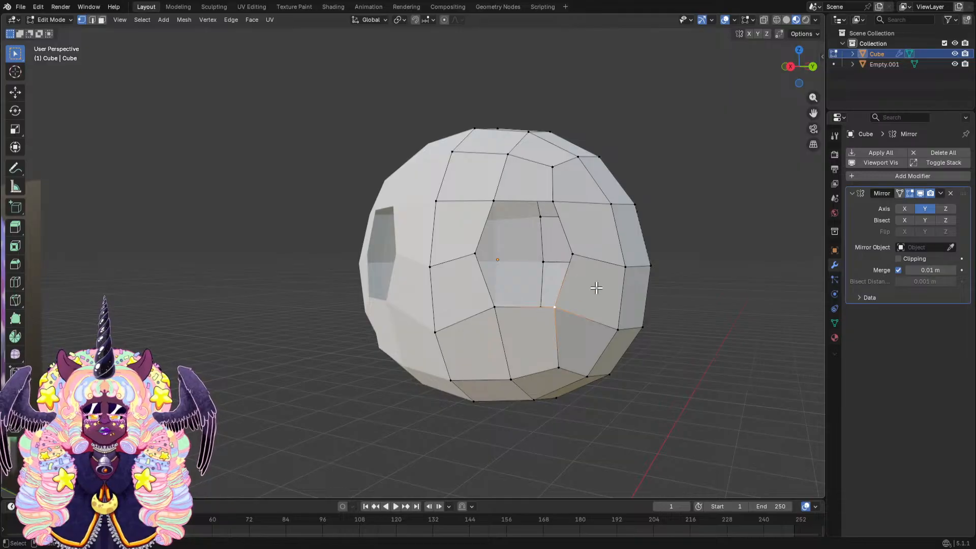
{"action": "key", "text": "g"}
{"action": "key", "text": "y"}
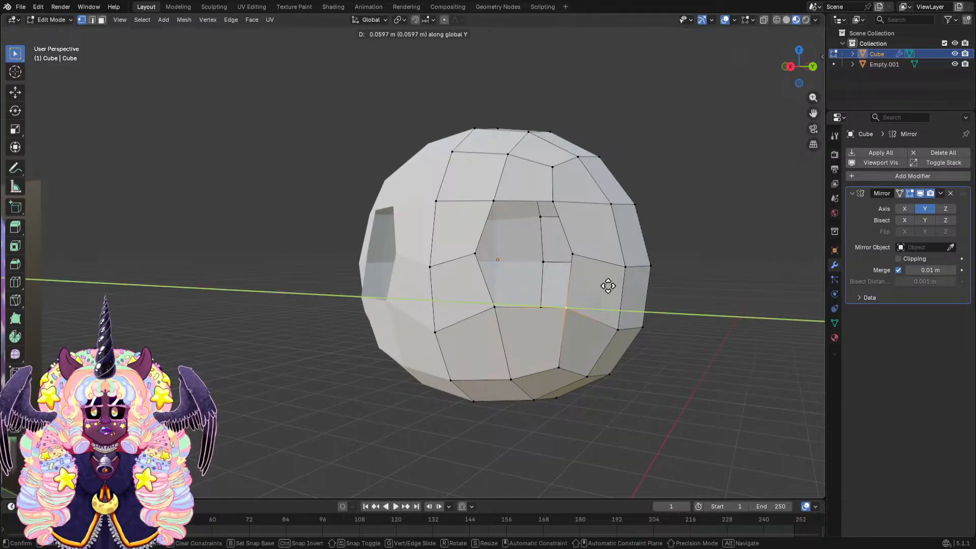
{"action": "left_click", "coordinate": [605, 285]}
{"action": "left_click", "coordinate": [491, 304]}
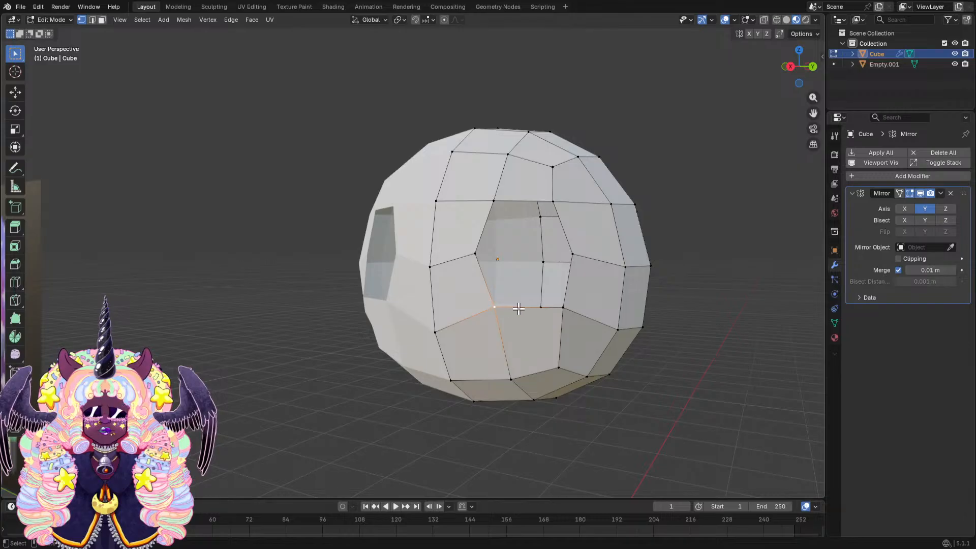
{"action": "key", "text": "g"}
{"action": "key", "text": "y"}
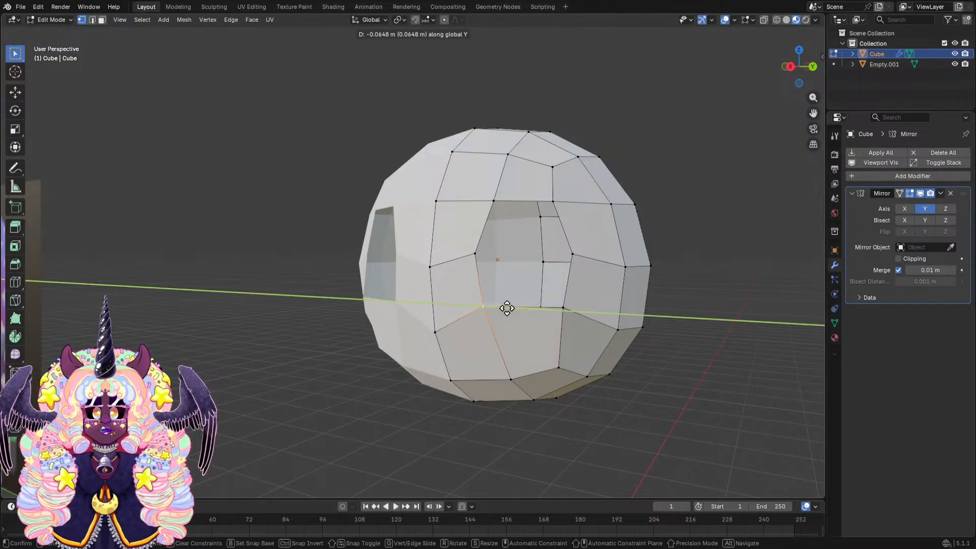
{"action": "left_click", "coordinate": [507, 308]}
{"action": "mouse_move", "coordinate": [549, 301]}
{"action": "middle_mouse_down"}
{"action": "mouse_move", "coordinate": [605, 253]}
{"action": "mouse_move", "coordinate": [548, 310]}
{"action": "middle_mouse_up"}
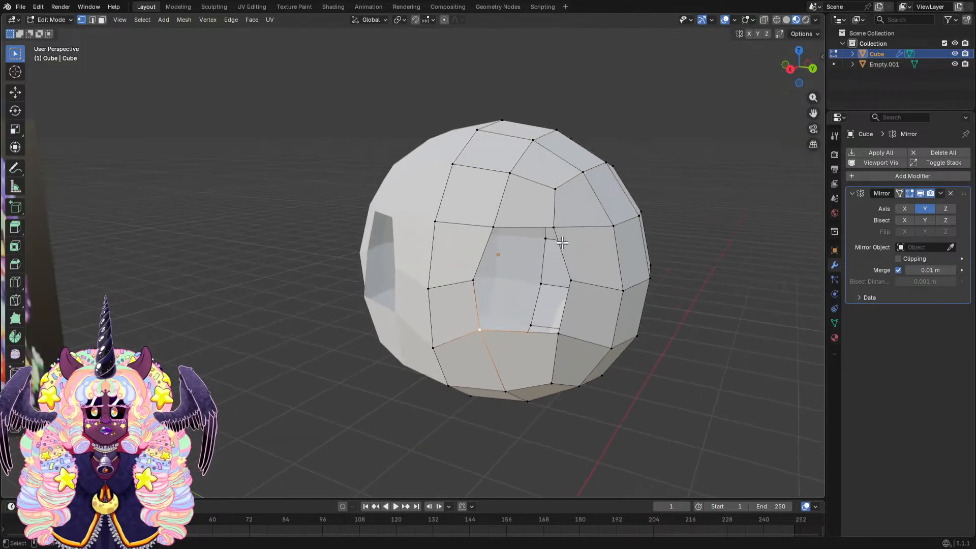
Move the eye hole's middle outer vertex forward about 0.06 m along X and save the file.
{"action": "middle_click_drag", "start_coordinate": [562, 242], "coordinate": [547, 210]}
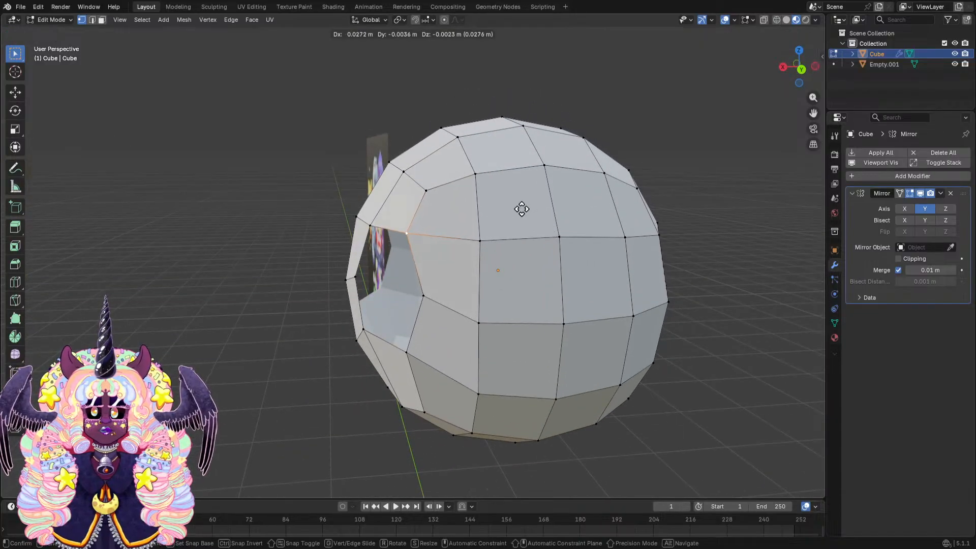
{"action": "middle_click_drag", "start_coordinate": [524, 206], "coordinate": [453, 247]}
{"action": "left_click", "coordinate": [414, 254]}
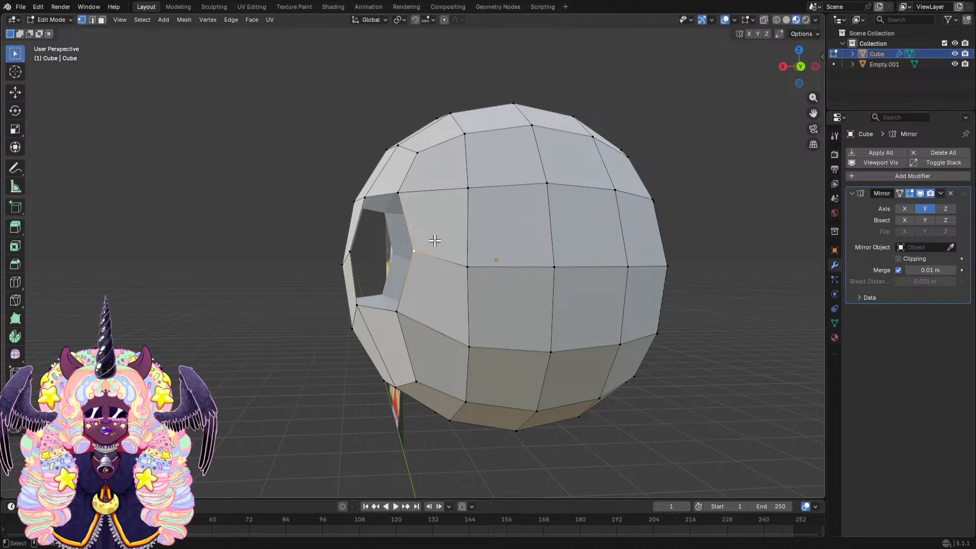
{"action": "key", "text": "g"}
{"action": "key", "text": "y"}
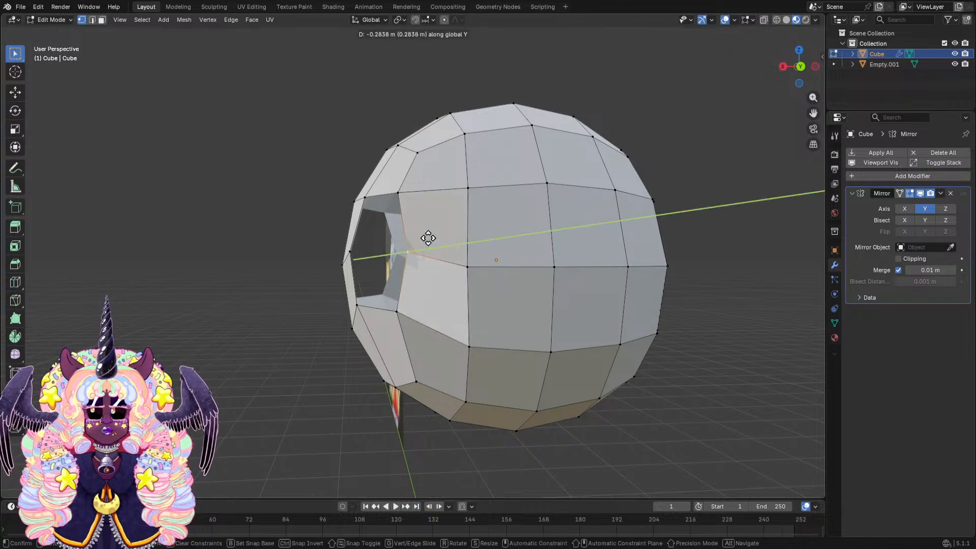
{"action": "key", "text": "x"}
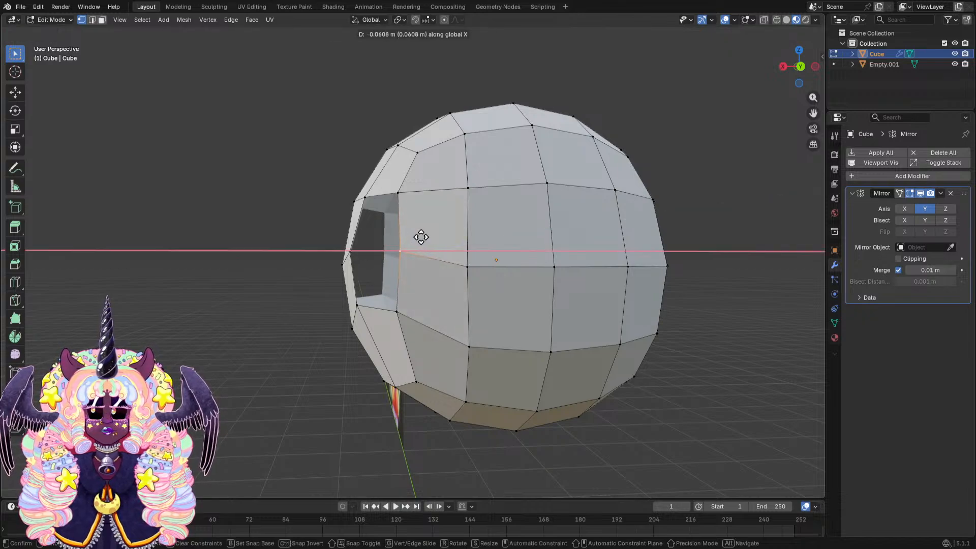
{"action": "left_click", "coordinate": [420, 236]}
{"action": "middle_click_drag", "start_coordinate": [419, 236], "coordinate": [477, 250]}
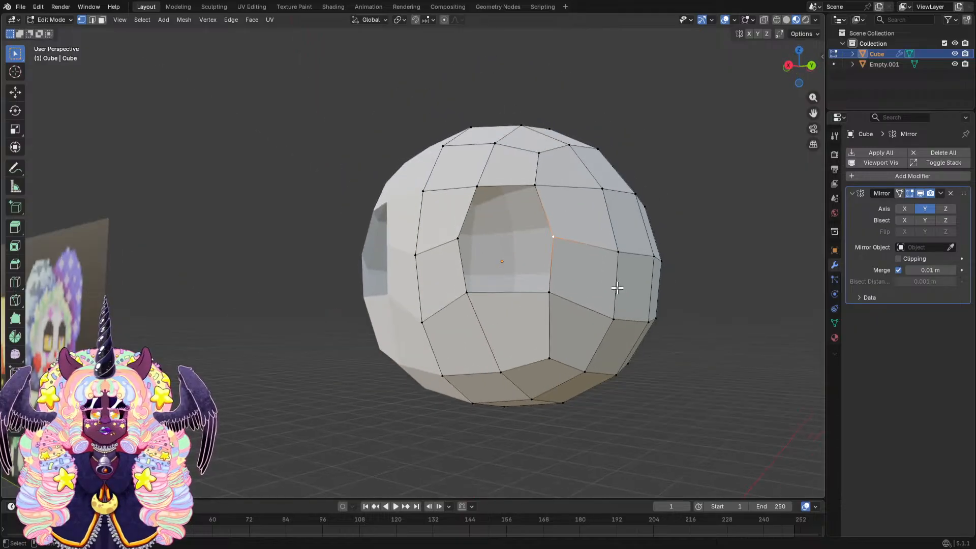
{"action": "middle_click_drag", "start_coordinate": [617, 288], "coordinate": [568, 267], "text": "shift"}
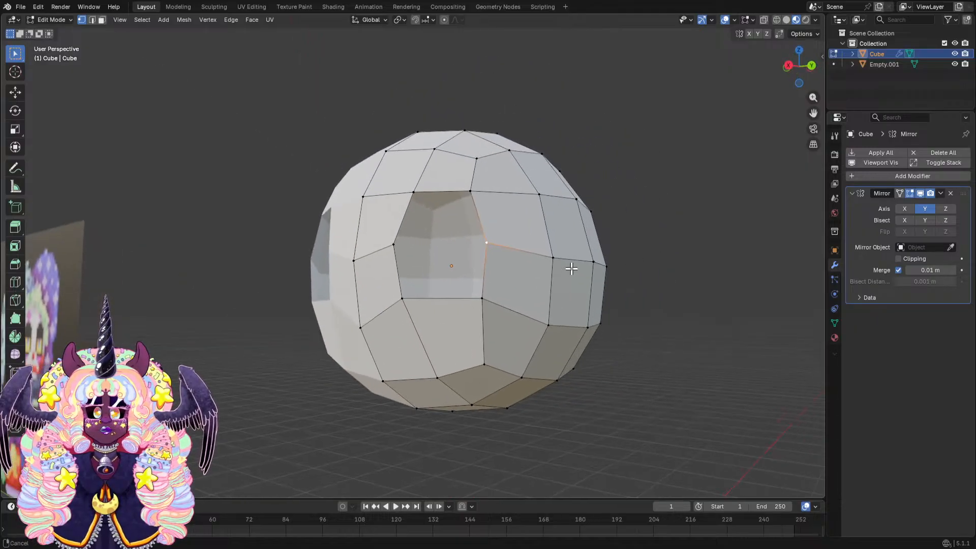
{"action": "key", "text": "ctrl+s"}
Extrude a face on the lower side of the head outward into a block for the ear.
{"action": "middle_click_drag", "start_coordinate": [524, 265], "coordinate": [525, 359]}
{"action": "left_click", "coordinate": [467, 263]}
{"action": "left_click", "coordinate": [449, 241]}
{"action": "key", "text": "e"}
{"action": "left_click", "coordinate": [577, 319]}
{"action": "scroll", "coordinate": [511, 328], "scroll_direction": "up", "scroll_amount": 3}
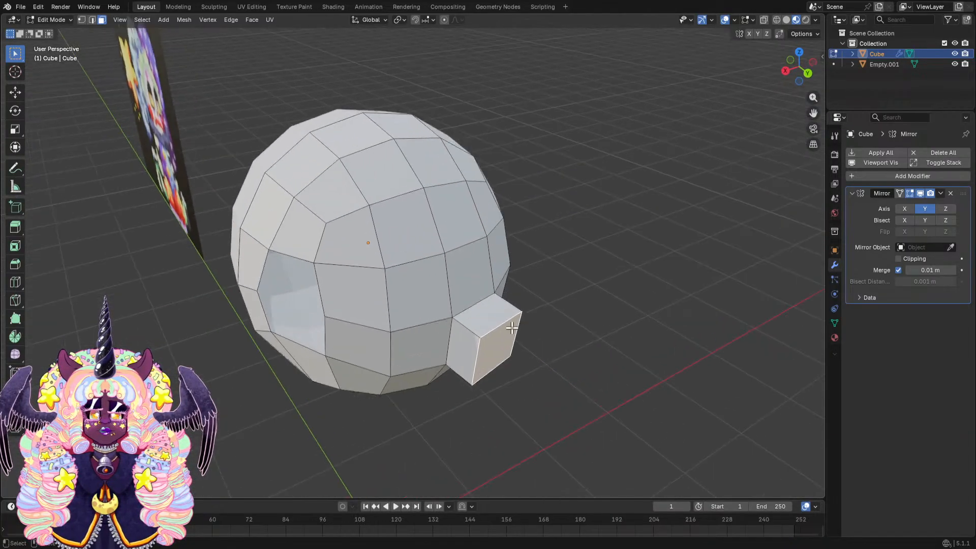
Raise the ear block's top face slightly along Z.
{"action": "left_click", "coordinate": [493, 308]}
{"action": "key", "text": "g"}
{"action": "key", "text": "z"}
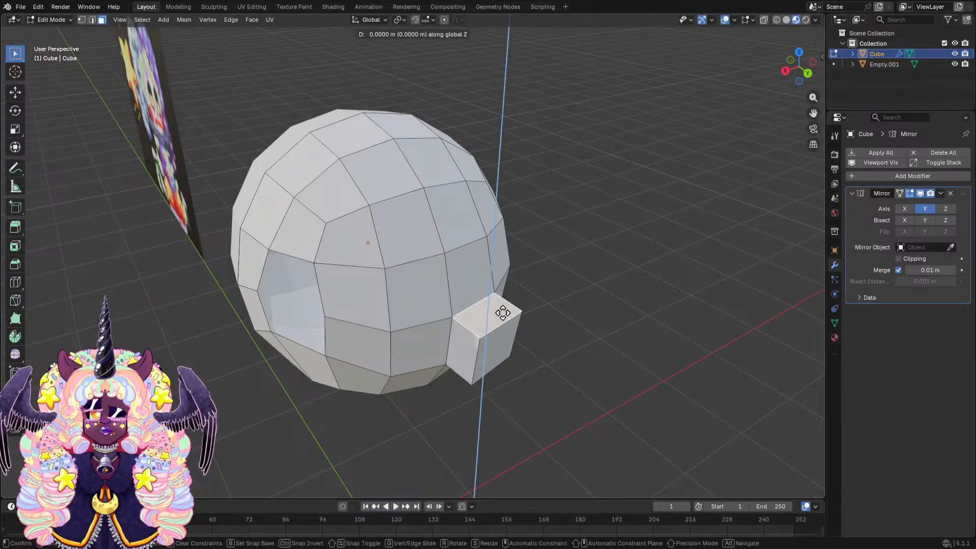
{"action": "left_click", "coordinate": [505, 299]}
{"action": "middle_click_drag", "start_coordinate": [505, 299], "coordinate": [438, 315]}
Try moving the ear block's rear face forward along X.
{"action": "left_click", "coordinate": [316, 294]}
{"action": "key", "text": "g"}
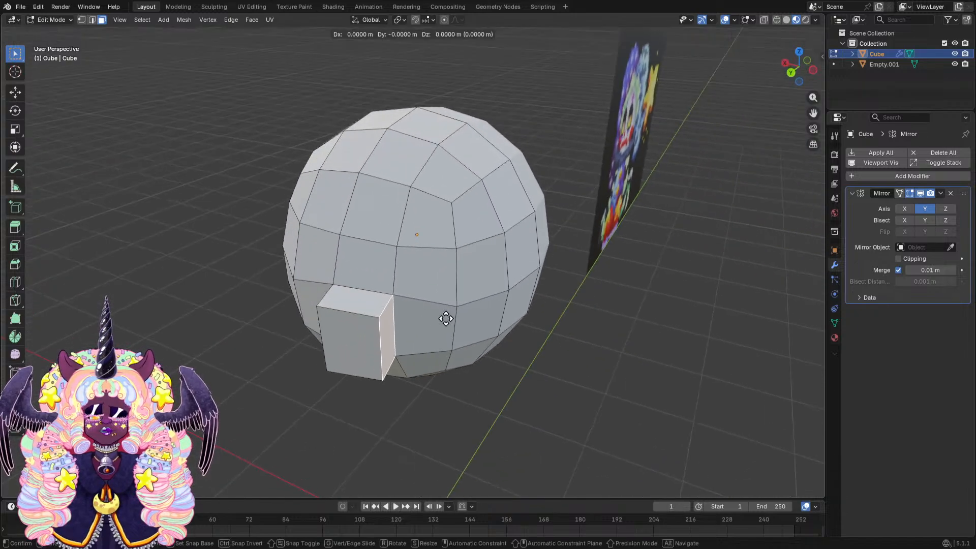
{"action": "key", "text": "y"}
{"action": "key", "text": "x"}
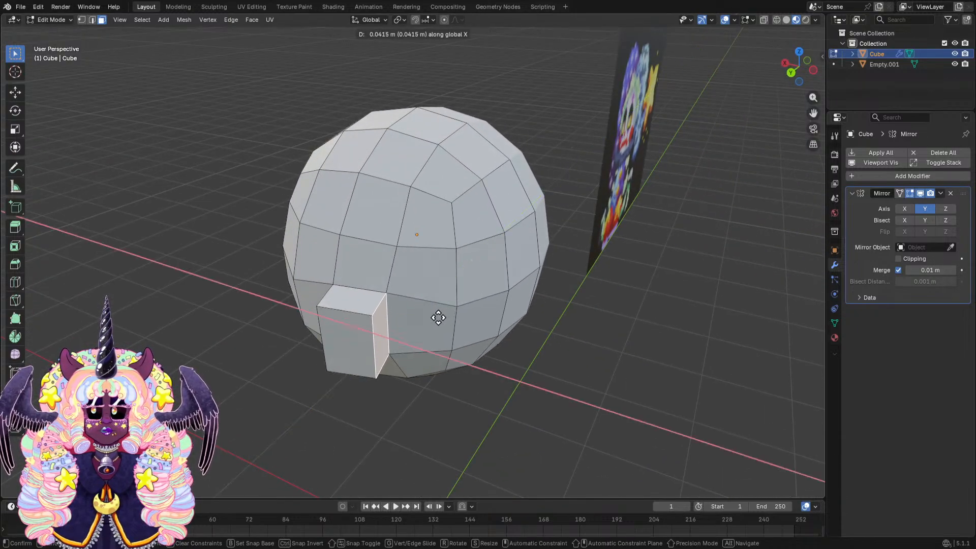
{"action": "left_click", "coordinate": [419, 310]}
{"action": "middle_click_drag", "start_coordinate": [419, 310], "coordinate": [444, 294]}
Try extruding the ear block's rear face and shifting it along Y.
{"action": "key", "text": "e"}
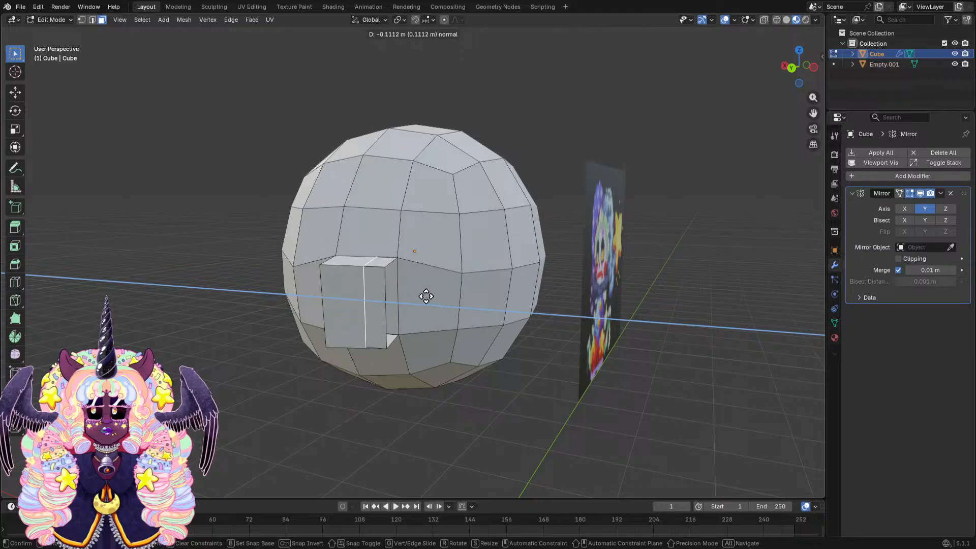
{"action": "right_click", "coordinate": [426, 296]}
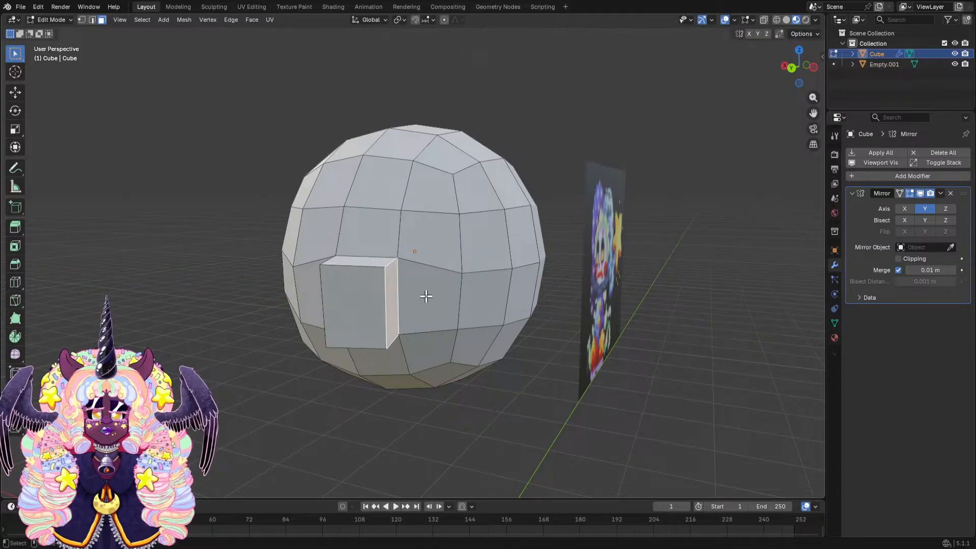
{"action": "key", "text": "g"}
{"action": "key", "text": "y"}
{"action": "left_click", "coordinate": [472, 288]}
Narrow the ear block by moving its front face back about 0.15 m along X.
{"action": "middle_click_drag", "start_coordinate": [466, 283], "coordinate": [434, 272]}
{"action": "key", "text": "g"}
{"action": "key", "text": "y"}
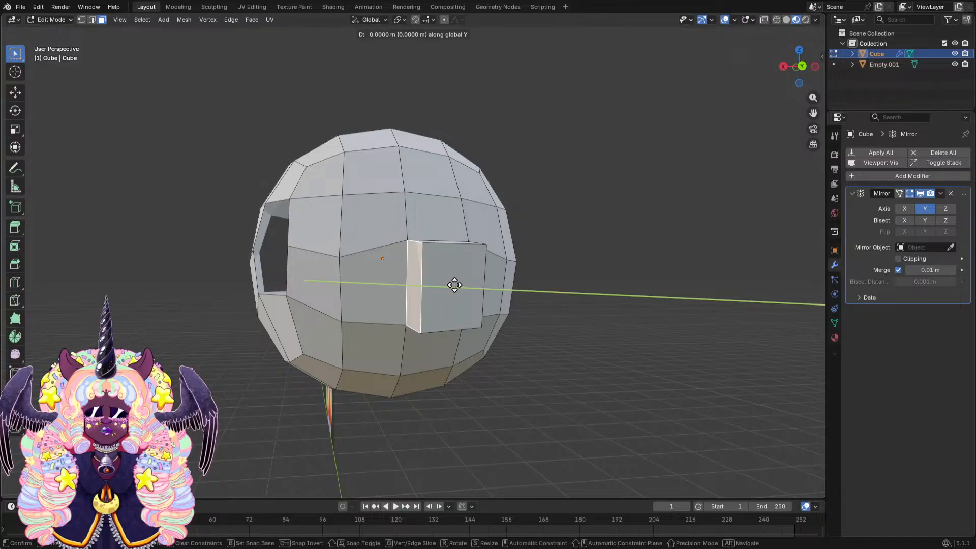
{"action": "key", "text": "x"}
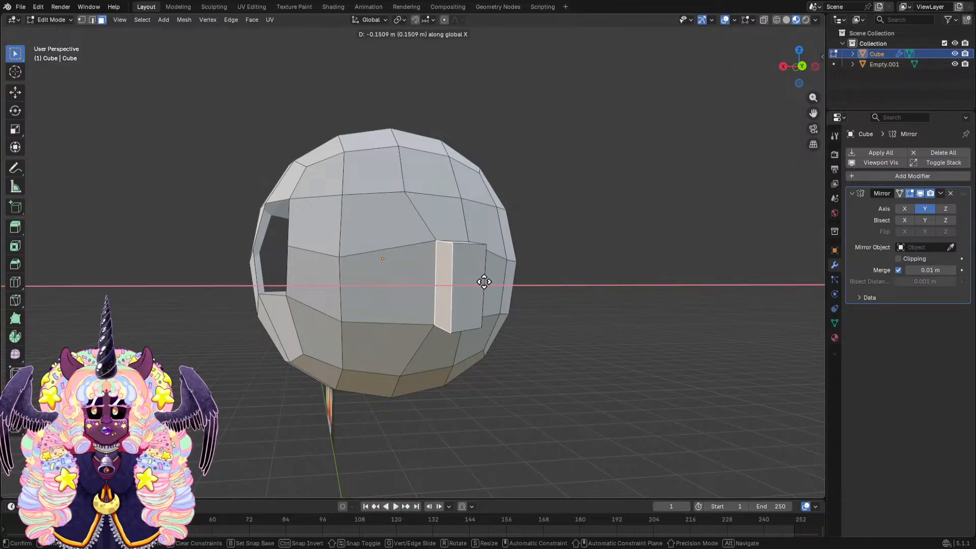
{"action": "left_click", "coordinate": [483, 281]}
{"action": "middle_click_drag", "start_coordinate": [524, 271], "coordinate": [562, 285]}
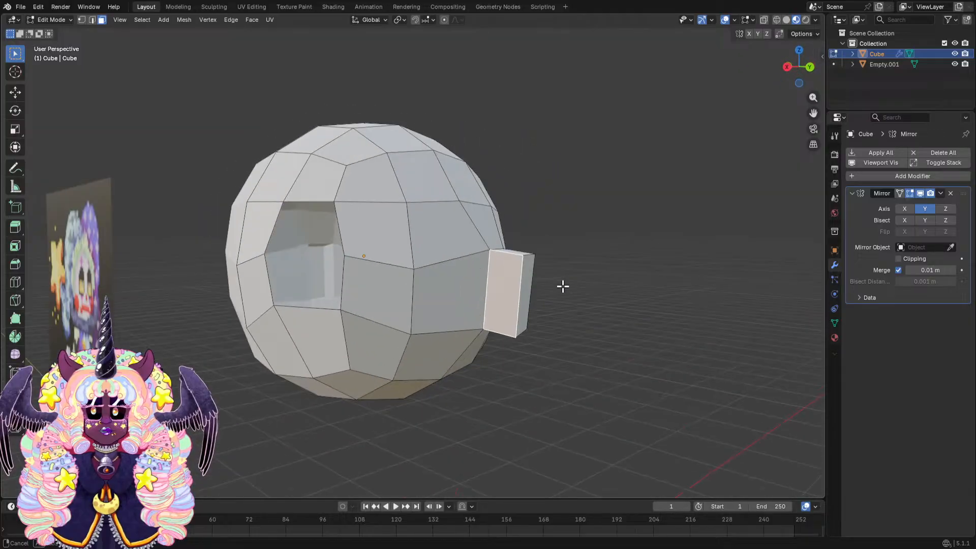
Add one horizontal loop cut through the middle of the ear block and return to the selection tool.
{"action": "left_click", "coordinate": [15, 283]}
{"action": "middle_click_drag", "start_coordinate": [441, 274], "coordinate": [377, 300]}
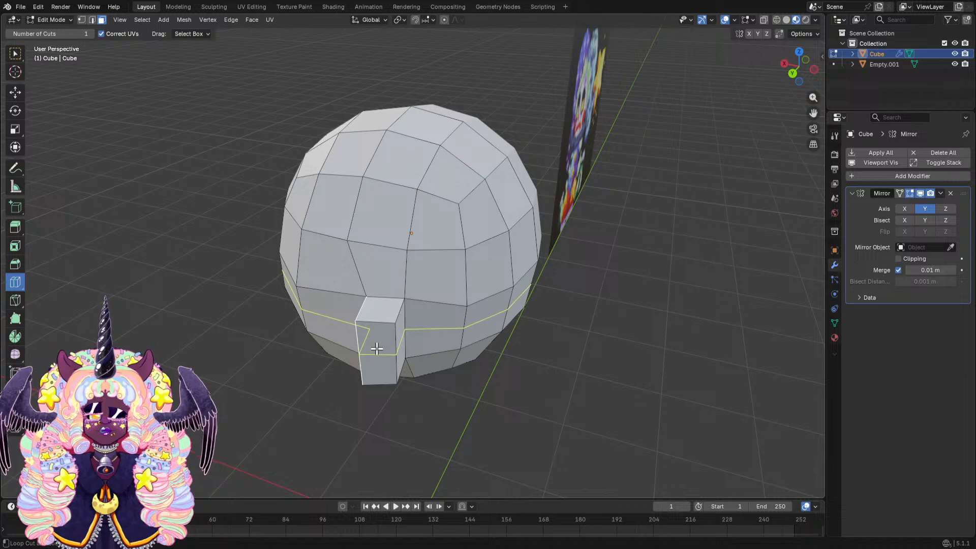
{"action": "middle_click_drag", "start_coordinate": [377, 348], "coordinate": [538, 298]}
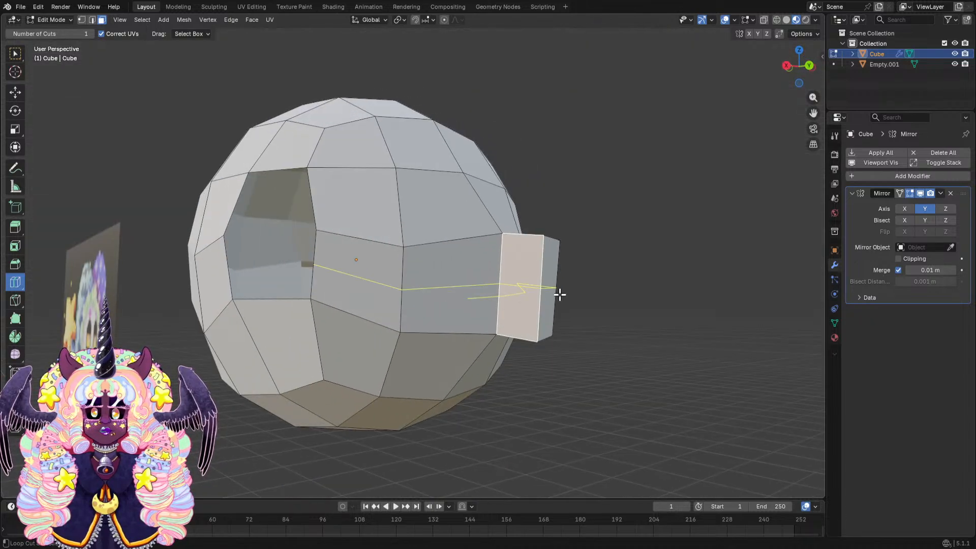
{"action": "left_click", "coordinate": [559, 293]}
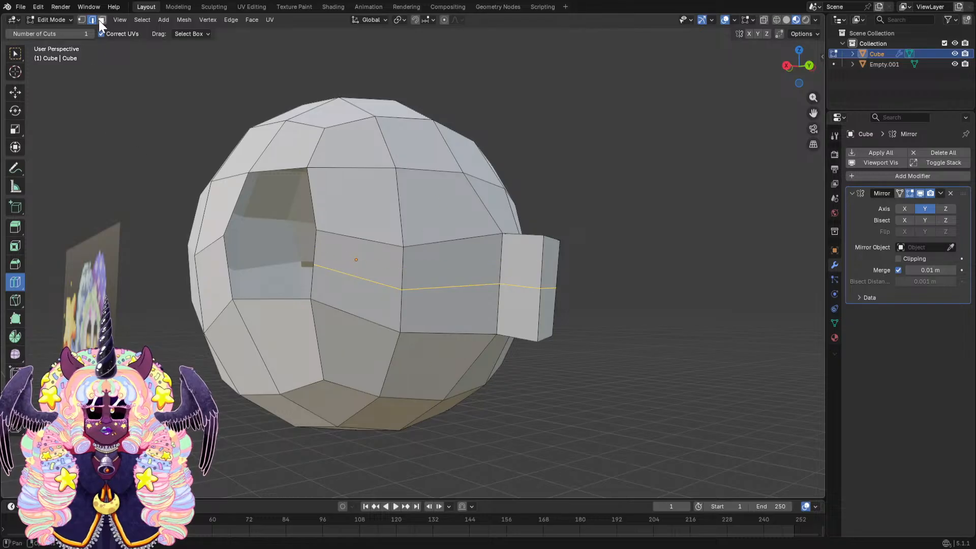
{"action": "left_click", "coordinate": [15, 53]}
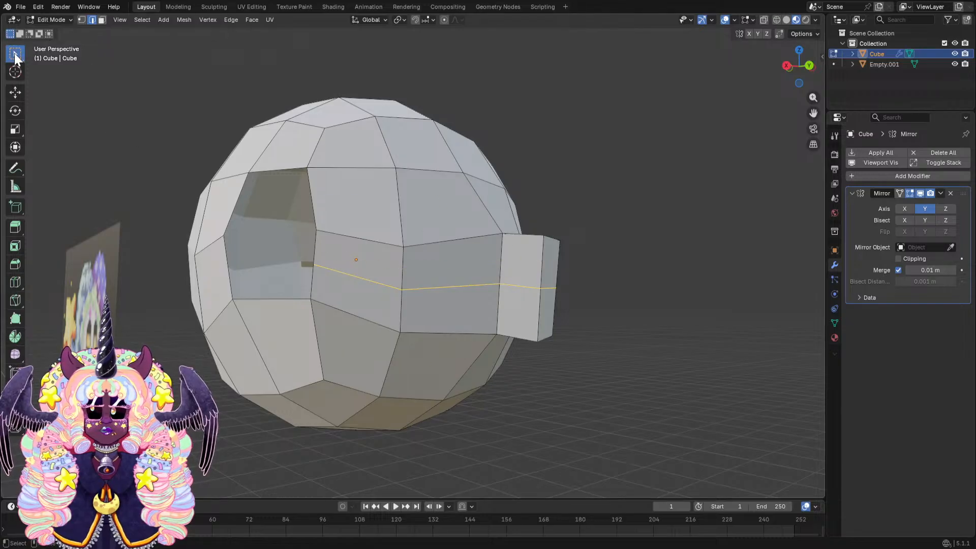
Pull the ear block's middle outer edge outward about 0.12 m along Y to form a pointed ear.
{"action": "left_click", "coordinate": [561, 282]}
{"action": "middle_click_drag", "start_coordinate": [561, 283], "coordinate": [618, 298]}
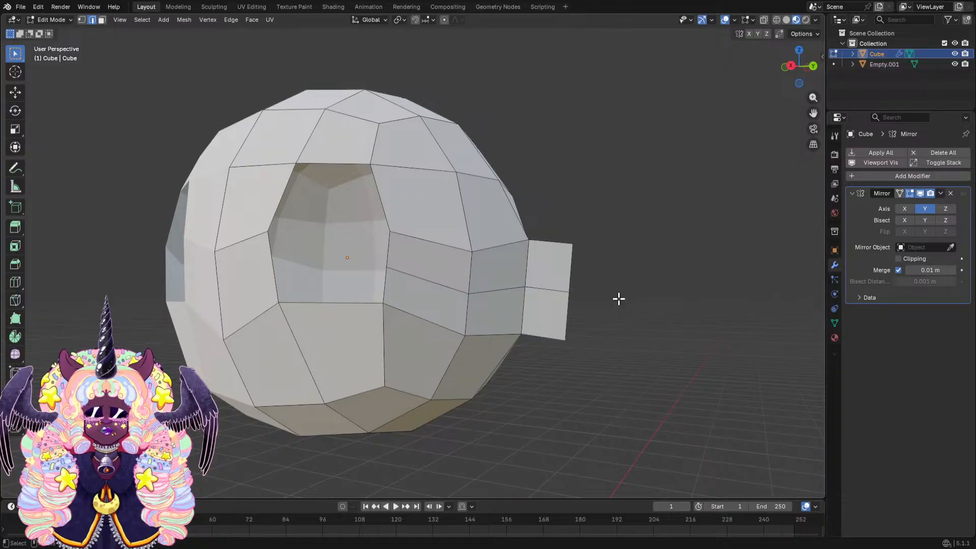
{"action": "key", "text": "g"}
{"action": "key", "text": "y"}
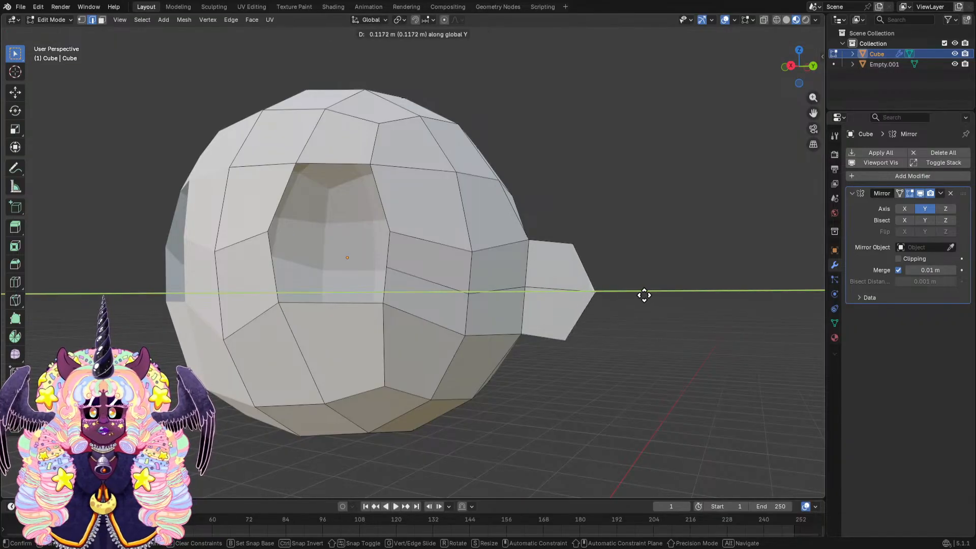
{"action": "left_click", "coordinate": [644, 295]}
{"action": "middle_click_drag", "start_coordinate": [644, 295], "coordinate": [518, 242]}
{"action": "scroll", "coordinate": [680, 265], "scroll_direction": "down", "scroll_amount": 2}
{"action": "scroll", "coordinate": [620, 287], "scroll_direction": "down", "scroll_amount": 4}
{"action": "scroll", "coordinate": [523, 264], "scroll_direction": "up", "scroll_amount": 4}
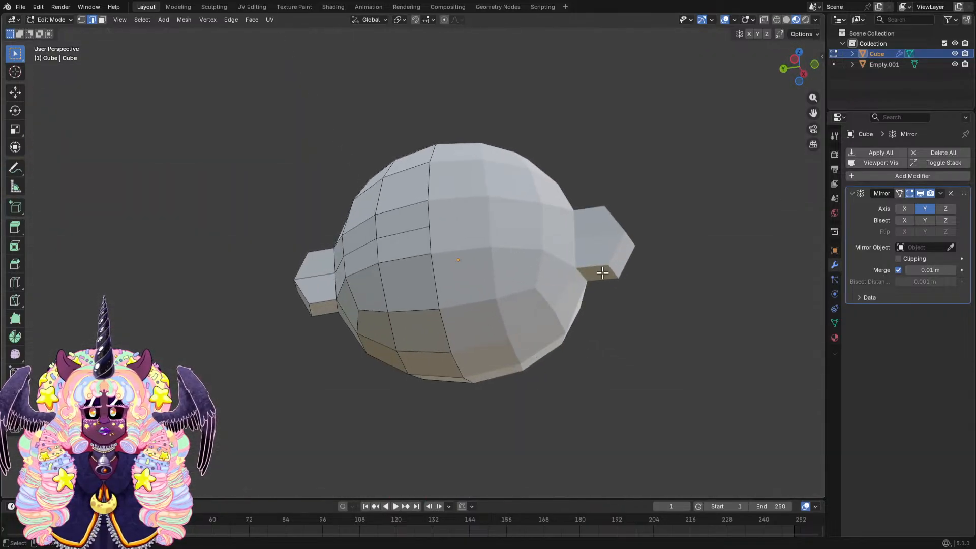
Switch to face selection and try moving the ear block's bottom face along Y.
{"action": "left_click", "coordinate": [102, 19]}
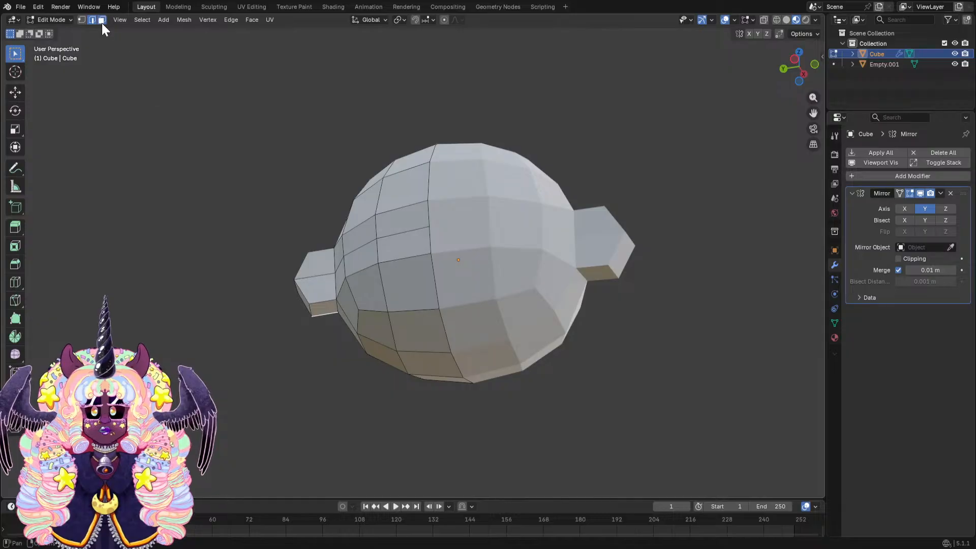
{"action": "left_click", "coordinate": [322, 311]}
{"action": "key", "text": "g"}
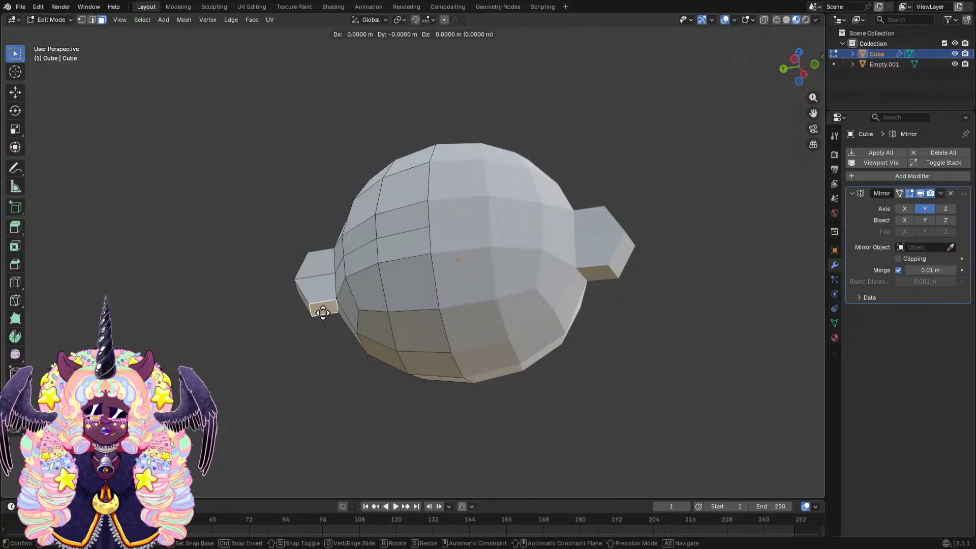
{"action": "key", "text": "y"}
{"action": "left_click", "coordinate": [324, 322]}
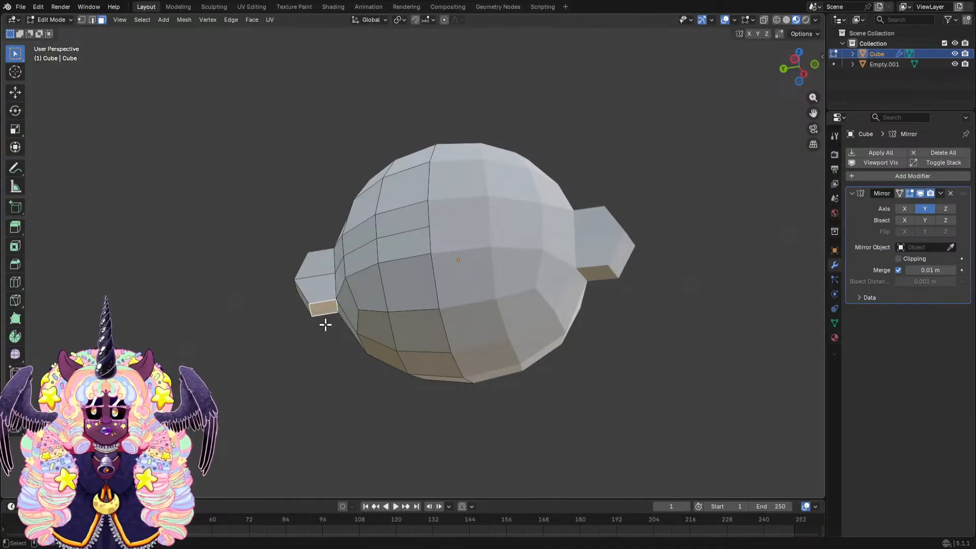
{"action": "left_click", "coordinate": [326, 324]}
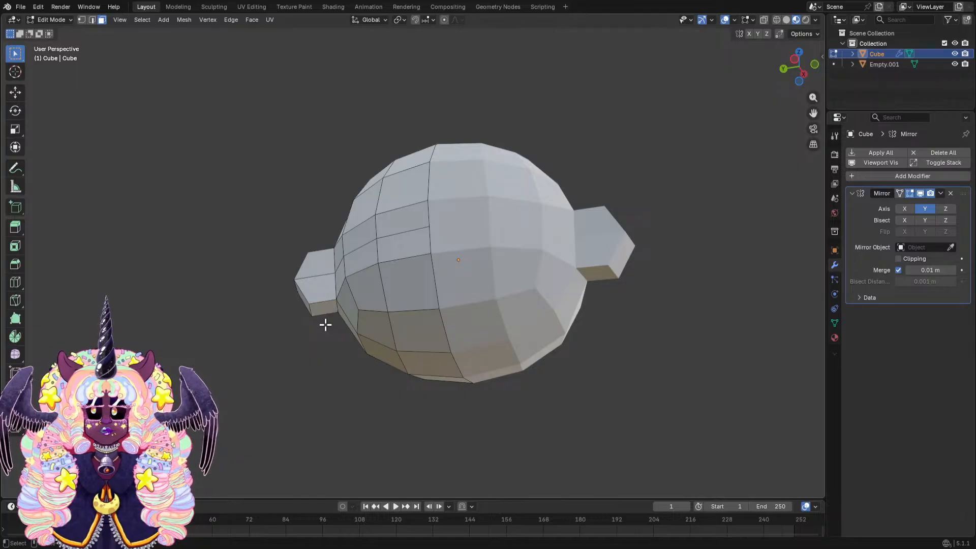
{"action": "left_click", "coordinate": [330, 306]}
{"action": "key", "text": "ctrl+z"}
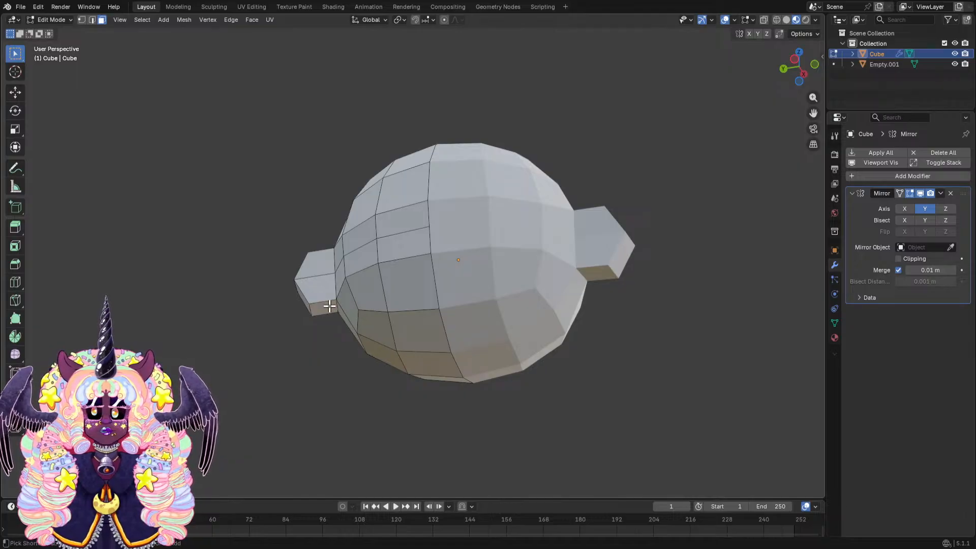
Lower the ear block's bottom face about 0.04 m along Z.
{"action": "left_click", "coordinate": [329, 306]}
{"action": "key", "text": "g"}
{"action": "key", "text": "z"}
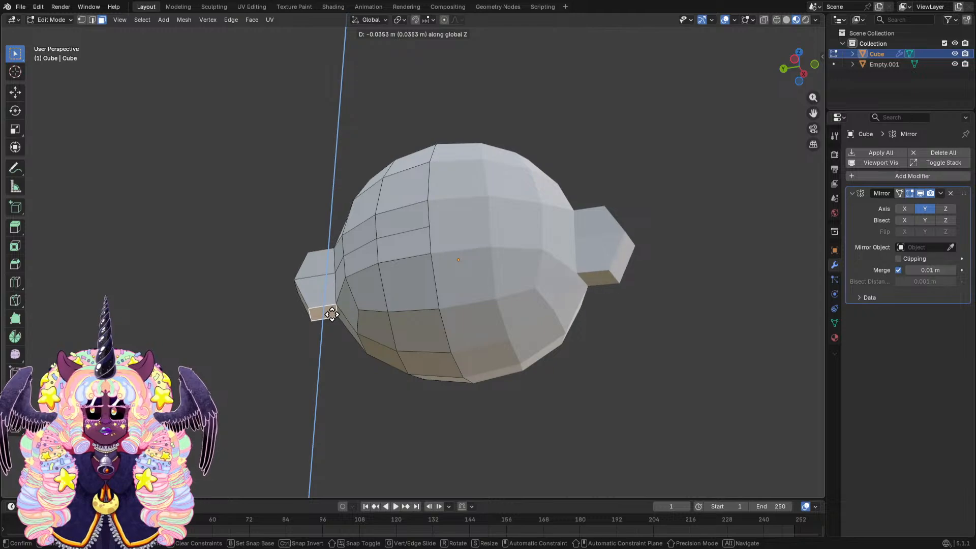
{"action": "left_click", "coordinate": [332, 314]}
Shift the ear block's bottom face about 0.03 m along X.
{"action": "middle_click_drag", "start_coordinate": [327, 307], "coordinate": [474, 325]}
{"action": "scroll", "coordinate": [476, 317], "scroll_direction": "up", "scroll_amount": 1}
{"action": "key", "text": "g"}
{"action": "key", "text": "y"}
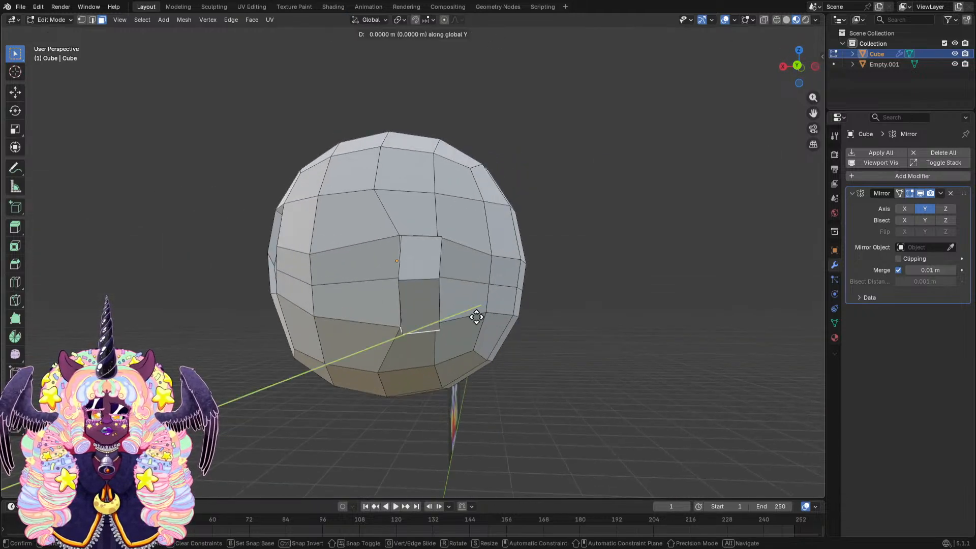
{"action": "key", "text": "x"}
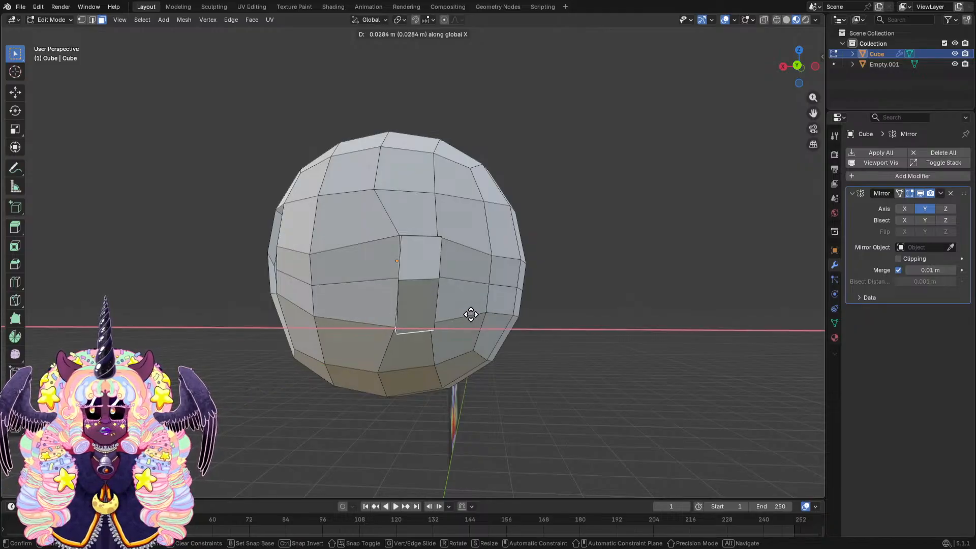
{"action": "left_click", "coordinate": [471, 314]}
Select the lower side faces of the head's cheek and try moving them outward along Y.
{"action": "middle_click_drag", "start_coordinate": [470, 322], "coordinate": [535, 214]}
{"action": "scroll", "coordinate": [595, 313], "scroll_direction": "down", "scroll_amount": 3}
{"action": "scroll", "coordinate": [536, 214], "scroll_direction": "down", "scroll_amount": 4}
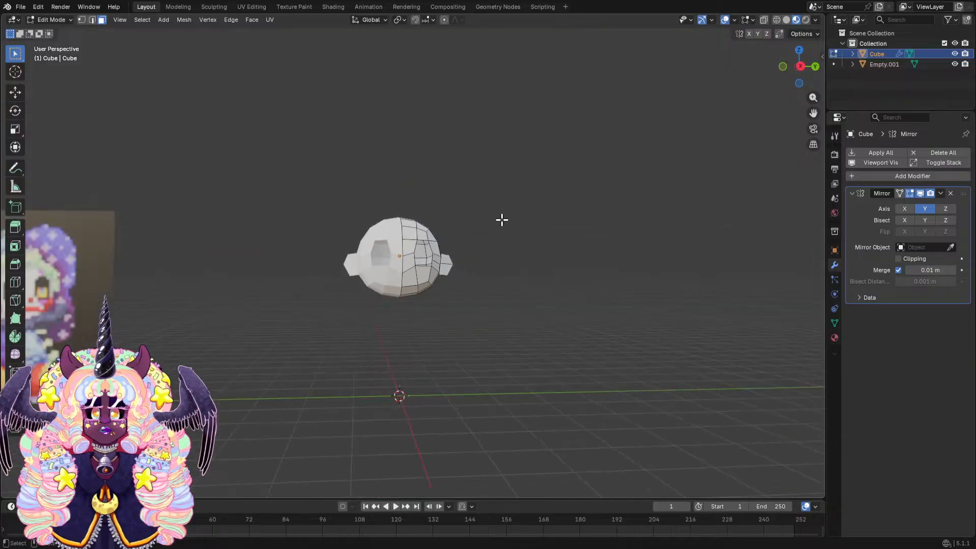
{"action": "middle_click_drag", "start_coordinate": [501, 243], "coordinate": [313, 283]}
{"action": "scroll", "coordinate": [366, 248], "scroll_direction": "up", "scroll_amount": 1}
{"action": "mouse_move", "coordinate": [506, 228]}
{"action": "middle_mouse_down", "text": "shift"}
{"action": "mouse_move", "coordinate": [459, 250]}
{"action": "mouse_move", "coordinate": [443, 228]}
{"action": "mouse_move", "coordinate": [507, 232]}
{"action": "middle_mouse_up", "text": "shift"}
{"action": "scroll", "coordinate": [460, 251], "scroll_direction": "up", "scroll_amount": 3}
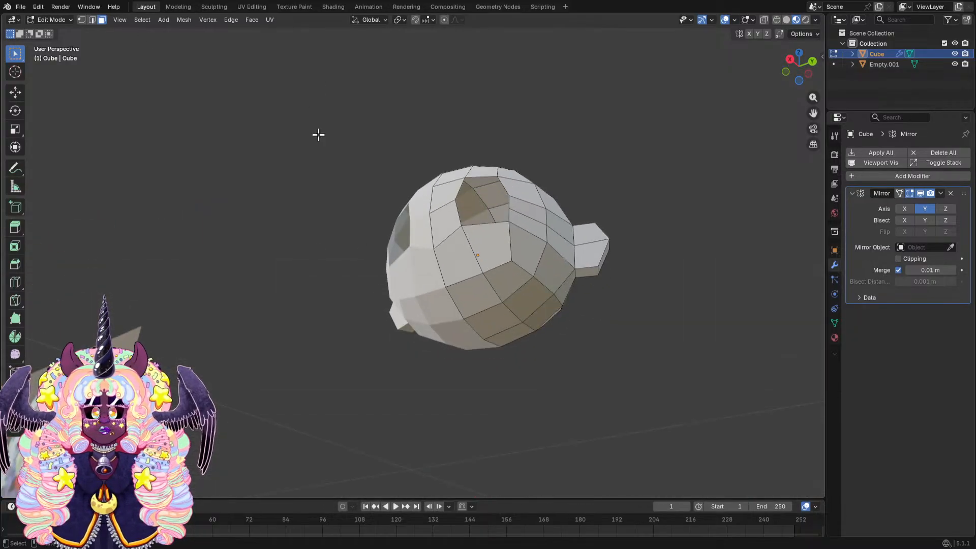
{"action": "left_click", "coordinate": [555, 284]}
{"action": "middle_click_drag", "start_coordinate": [553, 284], "coordinate": [634, 342]}
{"action": "left_click", "coordinate": [454, 278], "text": "shift"}
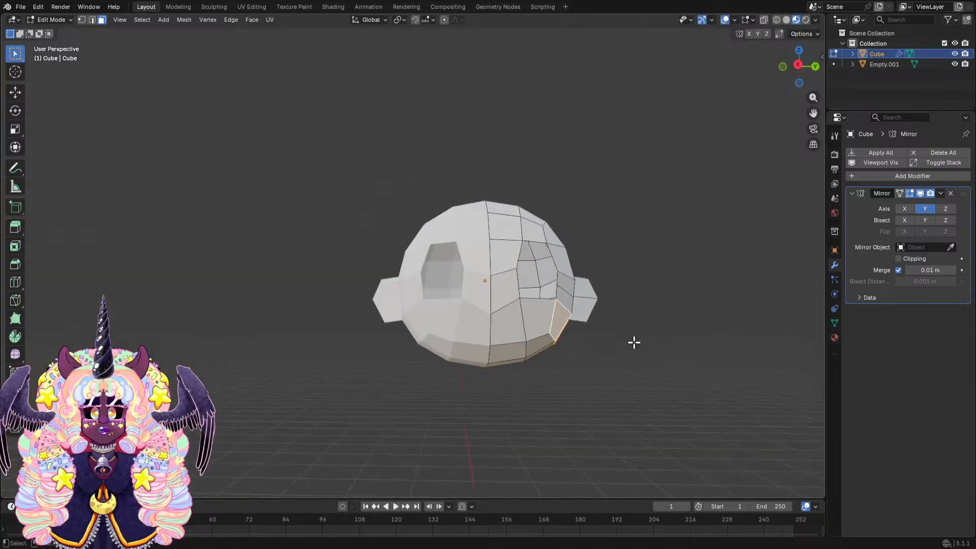
{"action": "key", "text": "g"}
{"action": "key", "text": "y"}
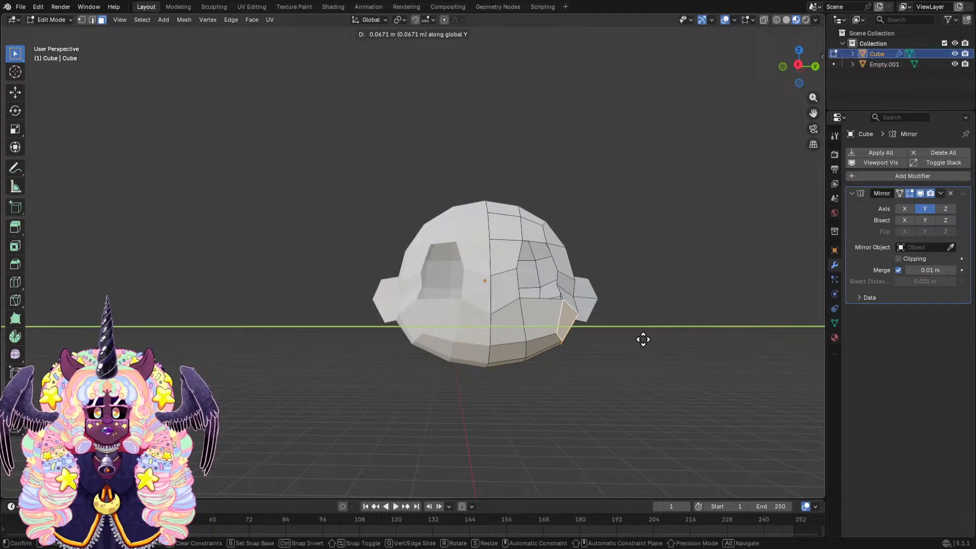
{"action": "key", "text": "Escape"}
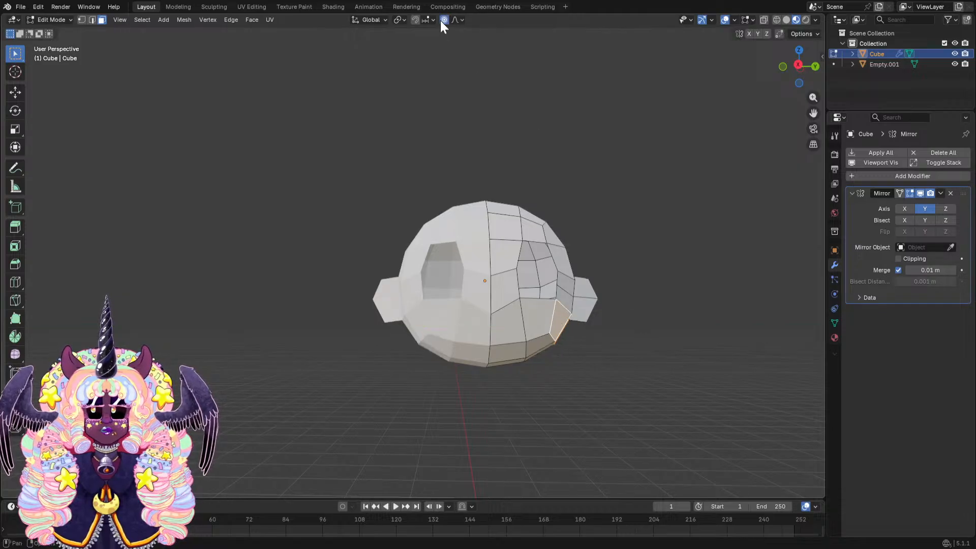
Enable proportional editing and push the cheek outward about 0.11 m along Y with a smooth influence size of about 0.56 m.
{"action": "left_click", "coordinate": [595, 252]}
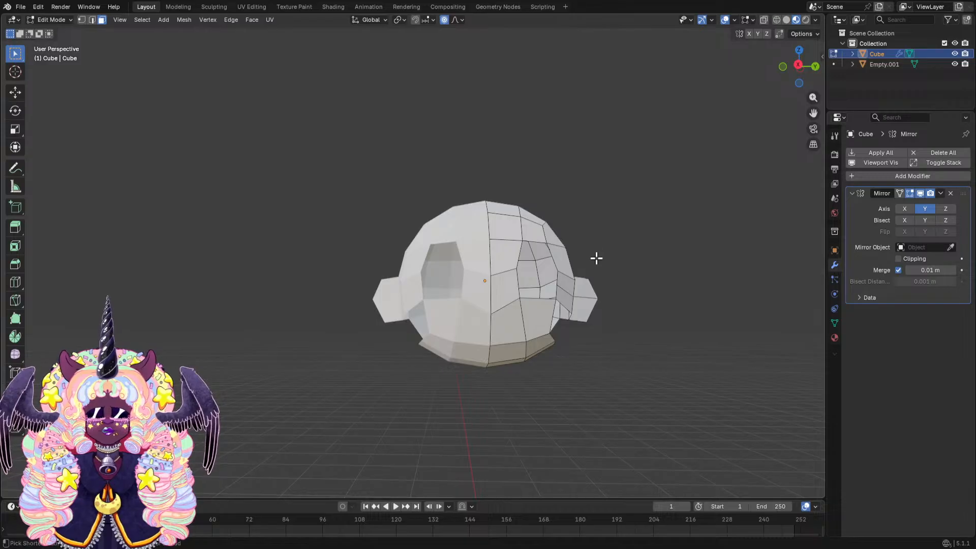
{"action": "key", "text": "ctrl+z"}
{"action": "key", "text": "g"}
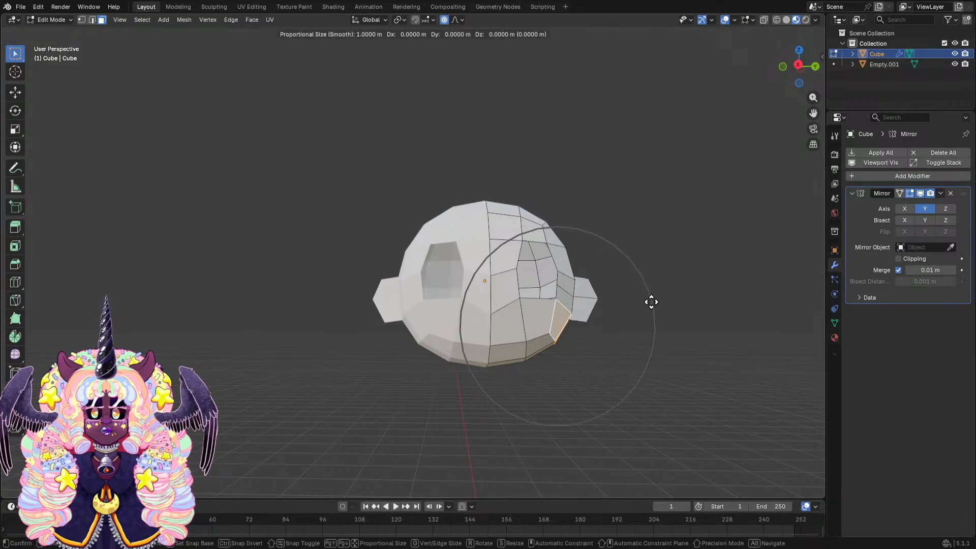
{"action": "scroll", "coordinate": [657, 302], "scroll_direction": "up", "scroll_amount": 6}
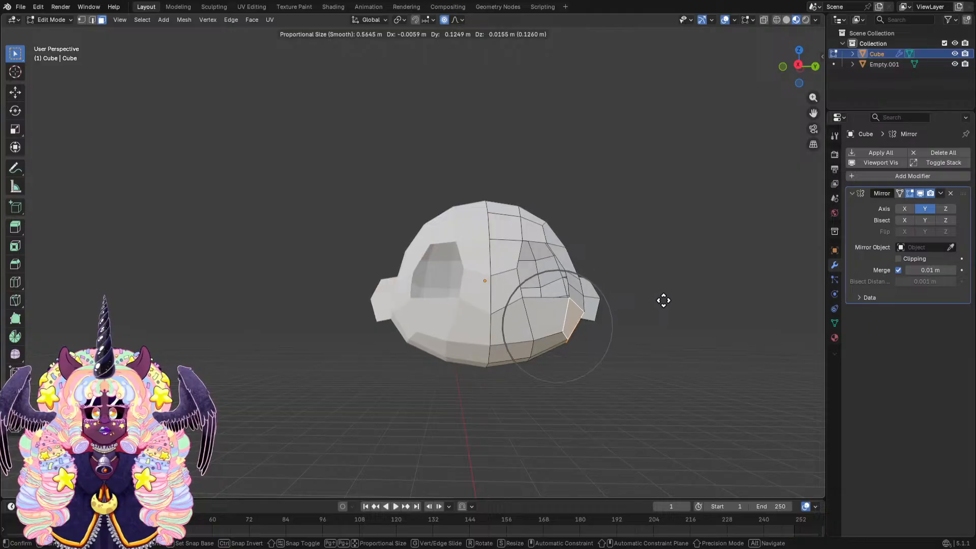
{"action": "key", "text": "y"}
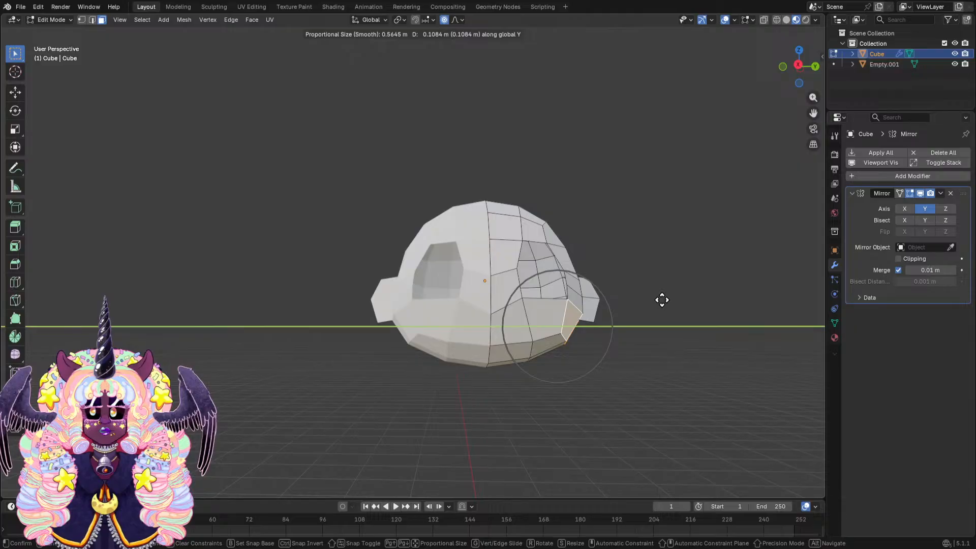
{"action": "left_click", "coordinate": [662, 300]}
Select the face below the eye opening and nudge it slightly along Y with proportional editing.
{"action": "middle_click_drag", "start_coordinate": [634, 322], "coordinate": [554, 312]}
{"action": "left_click", "coordinate": [372, 328]}
{"action": "middle_click_drag", "start_coordinate": [372, 328], "coordinate": [530, 372]}
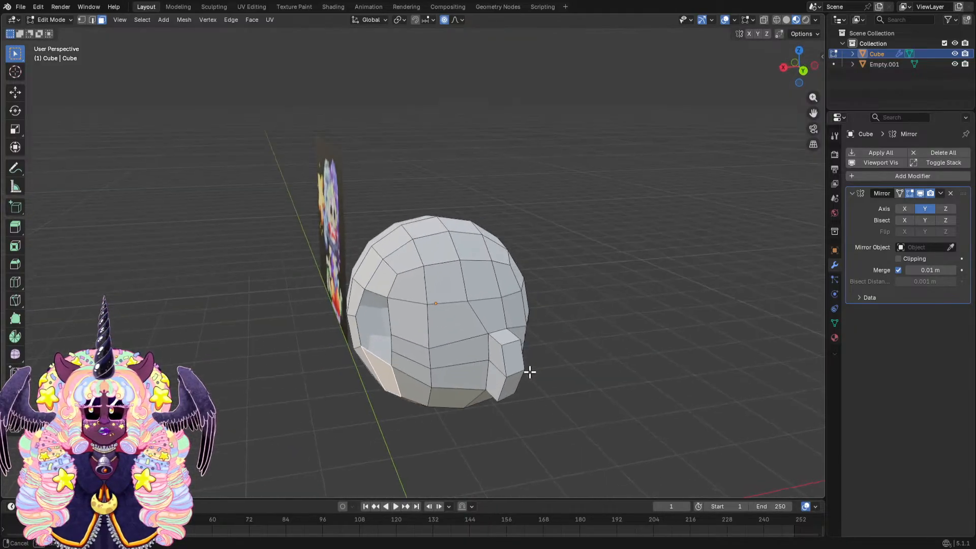
{"action": "key", "text": "g"}
{"action": "key", "text": "y"}
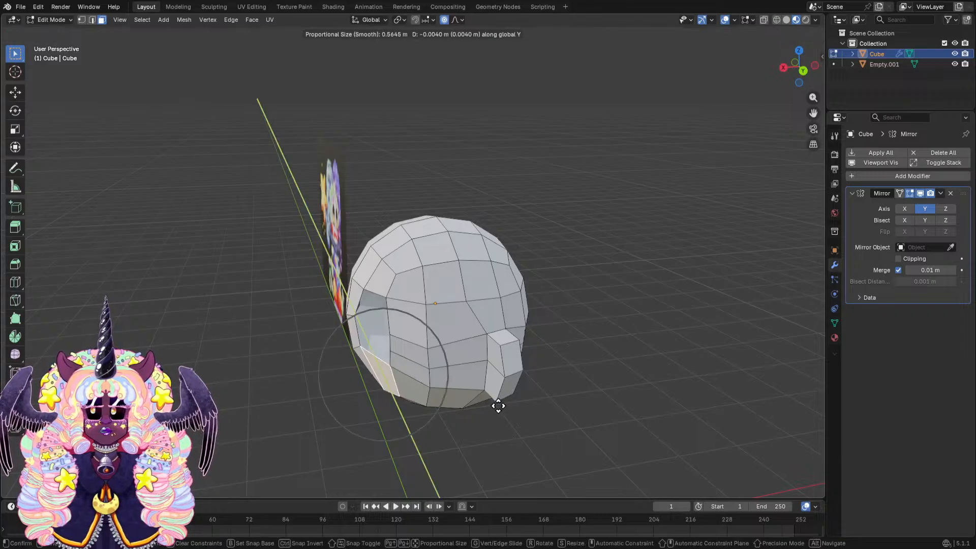
{"action": "left_click", "coordinate": [499, 405]}
{"action": "middle_click_drag", "start_coordinate": [499, 405], "coordinate": [628, 391]}
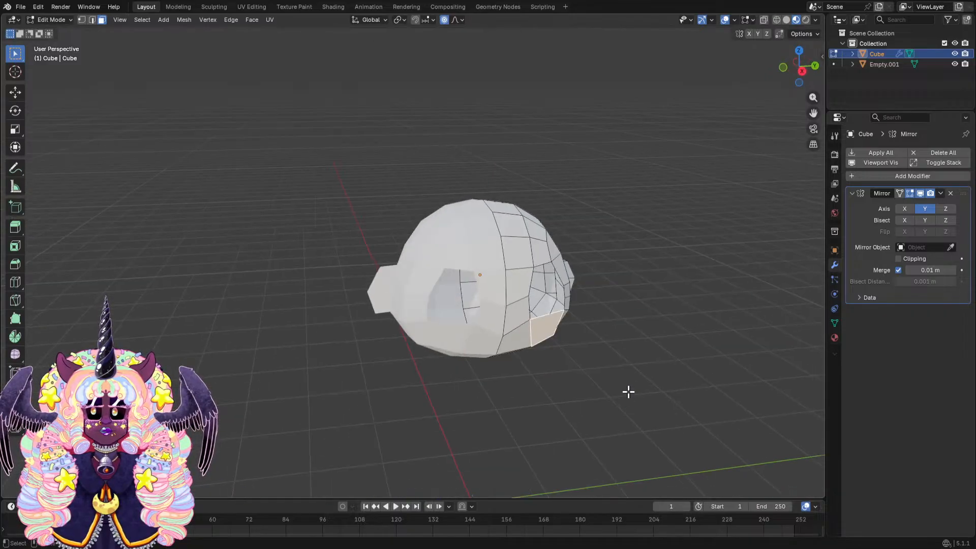
Move the face below the eye about 0.02 m along X with a proportional size of about 0.39 m.
{"action": "key", "text": "g"}
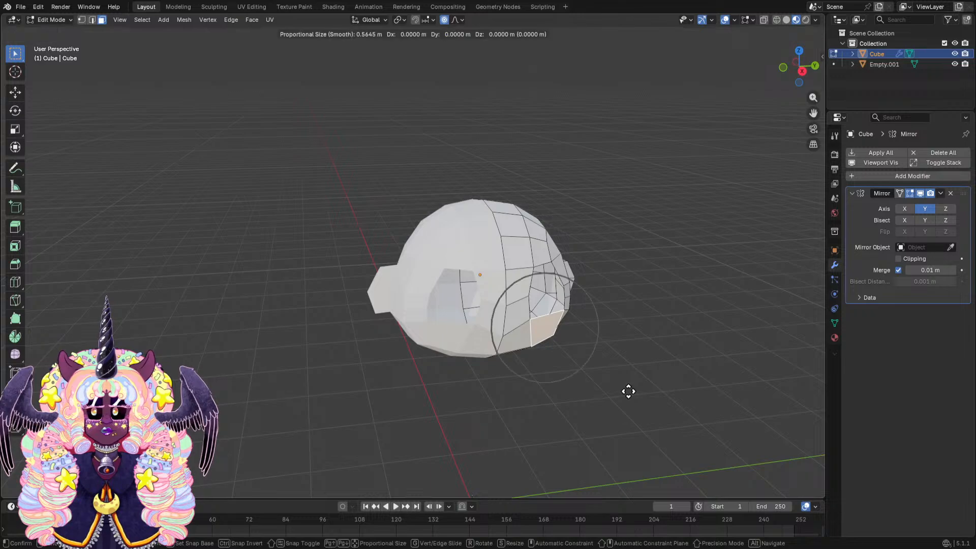
{"action": "scroll", "coordinate": [628, 391], "scroll_direction": "up", "scroll_amount": 4}
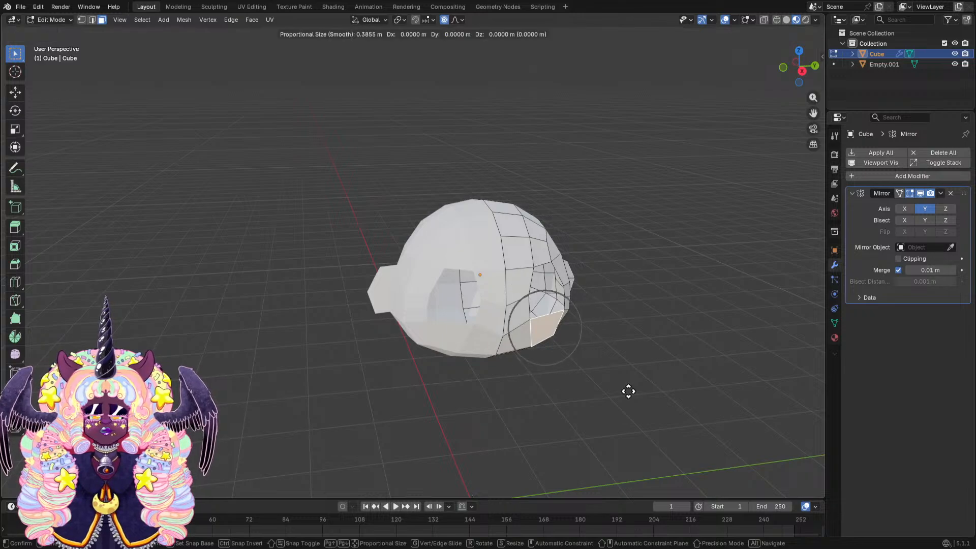
{"action": "key", "text": "x"}
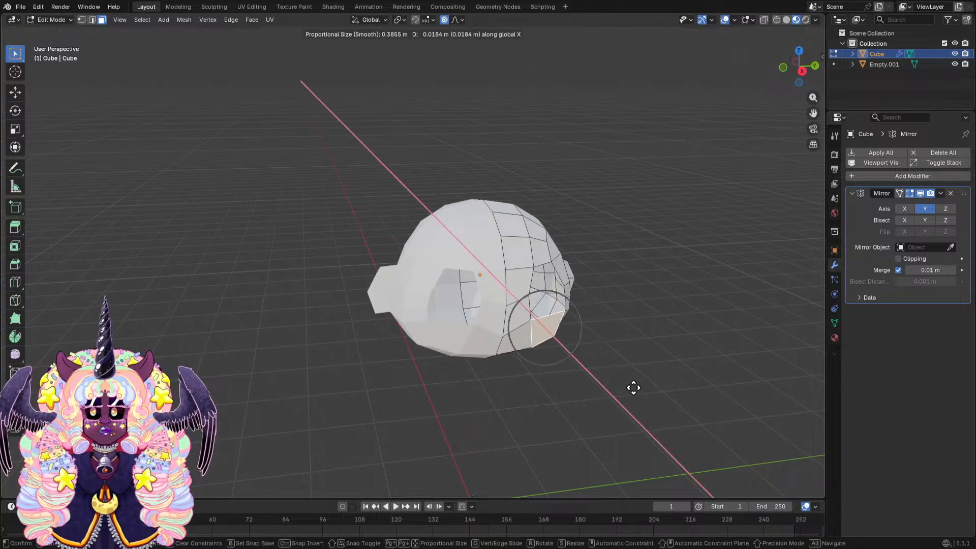
{"action": "left_click", "coordinate": [633, 387]}
{"action": "middle_click_drag", "start_coordinate": [625, 357], "coordinate": [513, 323]}
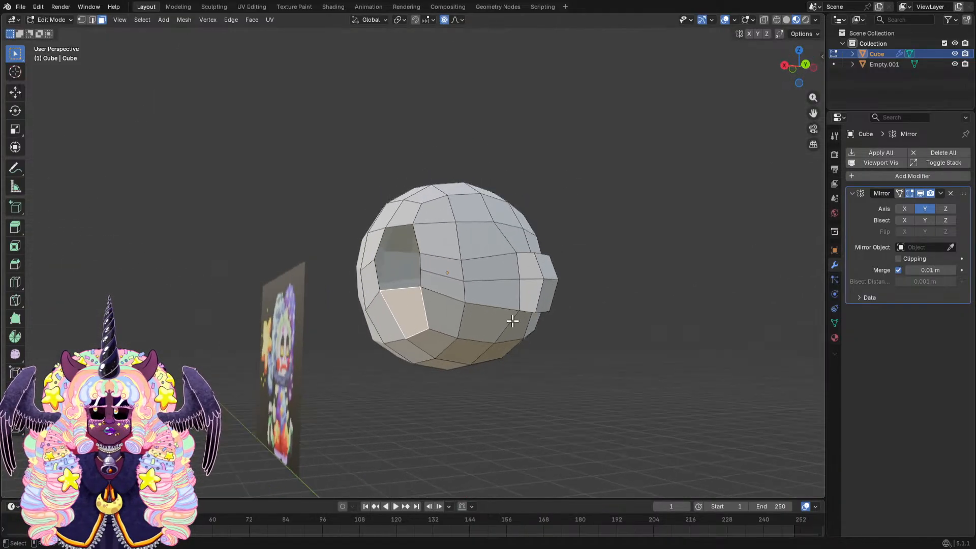
Check the reshaped cheeks from the front and switch the head to Object Mode.
{"action": "left_click", "coordinate": [392, 330]}
{"action": "middle_click_drag", "start_coordinate": [391, 330], "coordinate": [542, 303]}
{"action": "scroll", "coordinate": [508, 279], "scroll_direction": "up", "scroll_amount": 4}
{"action": "scroll", "coordinate": [493, 289], "scroll_direction": "down", "scroll_amount": 3}
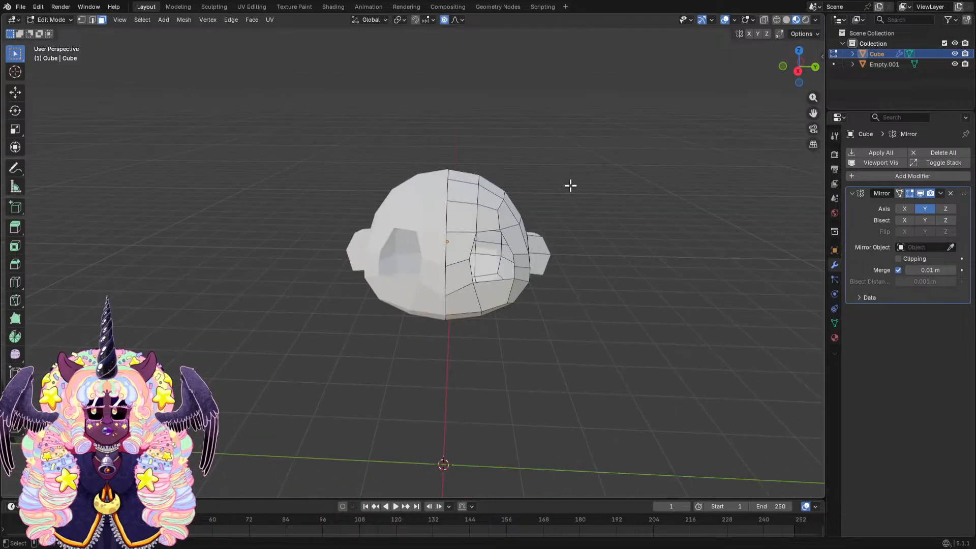
{"action": "middle_click_drag", "start_coordinate": [571, 183], "coordinate": [447, 224]}
{"action": "left_click", "coordinate": [56, 20]}
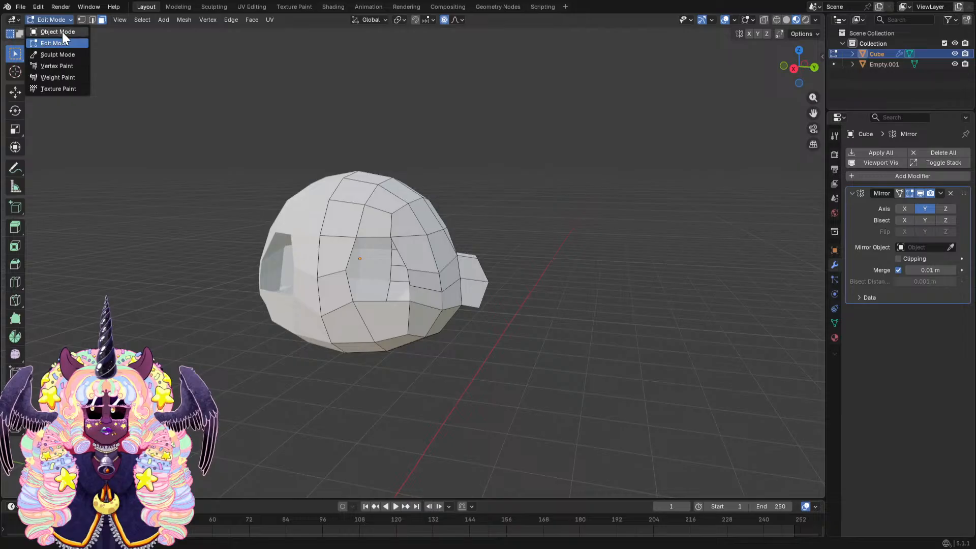
{"action": "left_click", "coordinate": [53, 31]}
Try Shade Smooth on the head object.
{"action": "middle_click_drag", "start_coordinate": [287, 217], "coordinate": [404, 220]}
{"action": "right_click", "coordinate": [397, 219]}
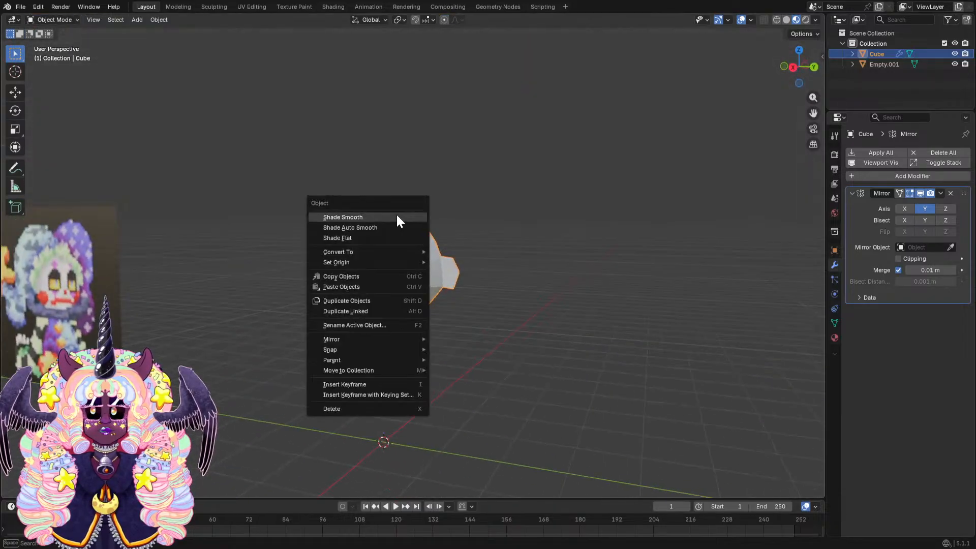
{"action": "left_click", "coordinate": [397, 217]}
{"action": "middle_click_drag", "start_coordinate": [471, 193], "coordinate": [499, 221]}
Save the file and set the head back to flat shading.
{"action": "key", "text": "ctrl+s"}
{"action": "right_click", "coordinate": [499, 222]}
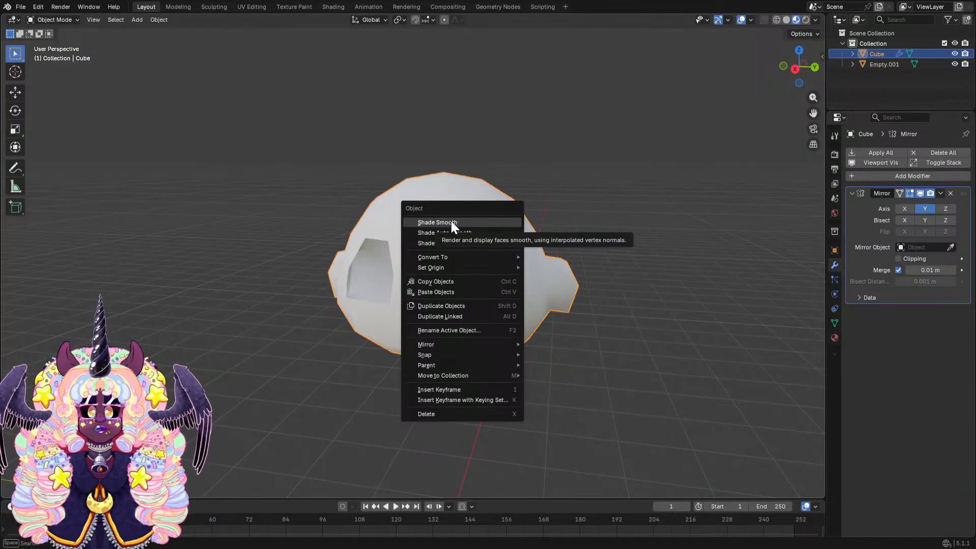
{"action": "left_click", "coordinate": [458, 243]}
Examine the pixel-art reference image and compare its head and hat shapes with the modelled head.
{"action": "scroll", "coordinate": [462, 260], "scroll_direction": "down", "scroll_amount": 2}
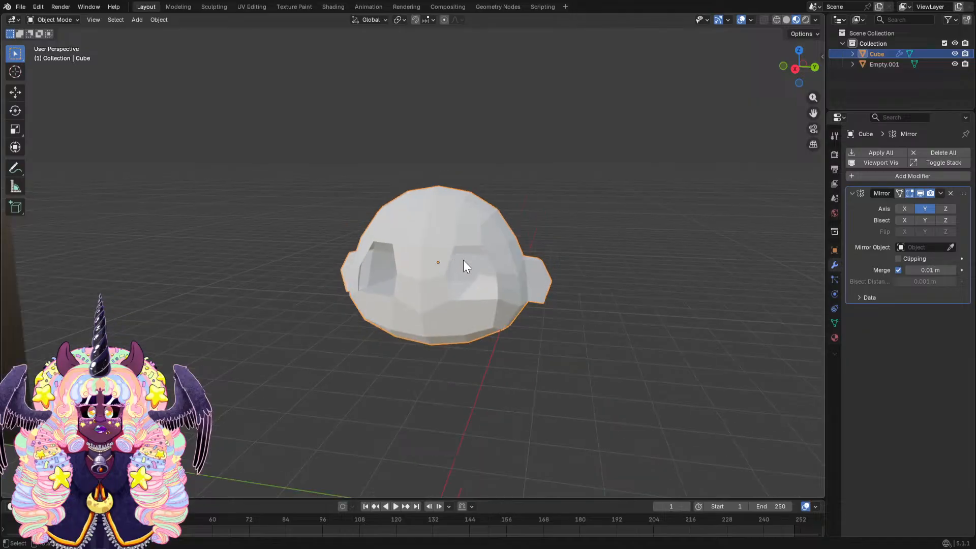
{"action": "middle_click_drag", "start_coordinate": [393, 255], "coordinate": [690, 221], "text": "shift"}
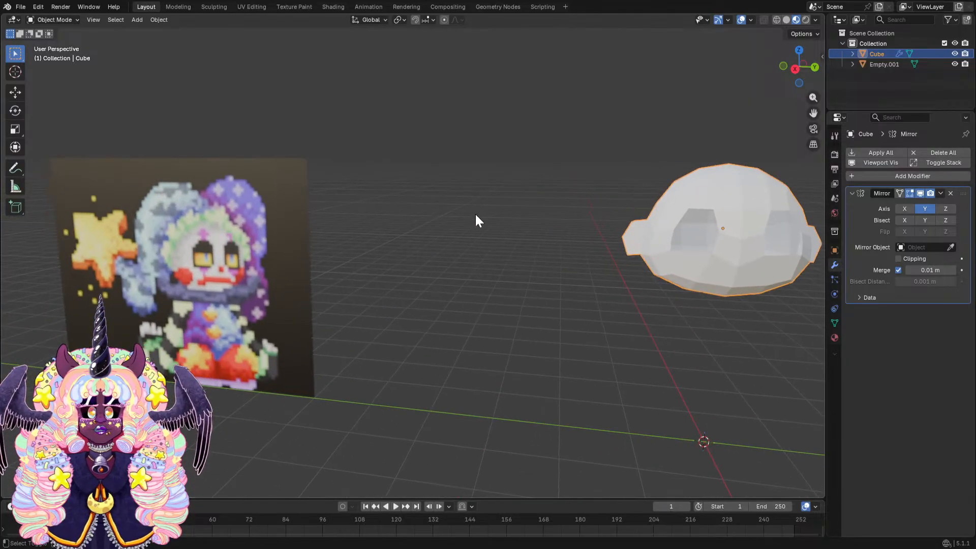
{"action": "middle_click_drag", "start_coordinate": [475, 212], "coordinate": [644, 193], "text": "shift"}
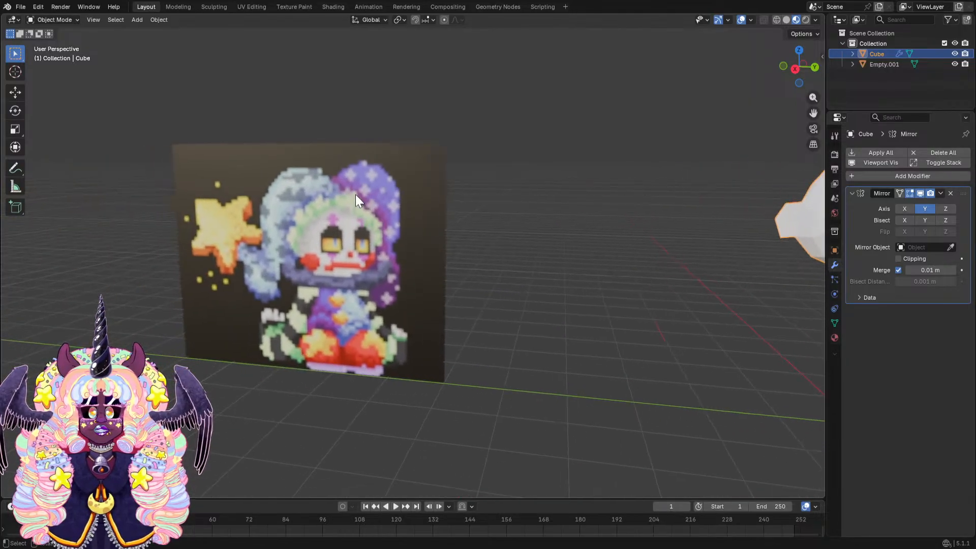
{"action": "middle_click_drag", "start_coordinate": [313, 205], "coordinate": [362, 224], "text": "shift"}
{"action": "middle_click_drag", "start_coordinate": [473, 227], "coordinate": [507, 227]}
{"action": "middle_click_drag", "start_coordinate": [488, 219], "coordinate": [525, 214], "text": "shift"}
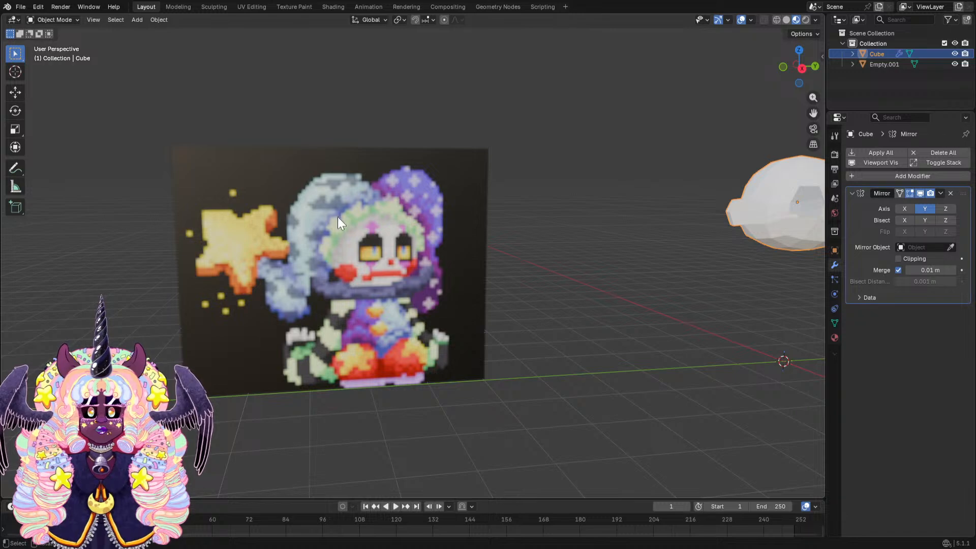
{"action": "middle_click_drag", "start_coordinate": [618, 259], "coordinate": [452, 254], "text": "shift"}
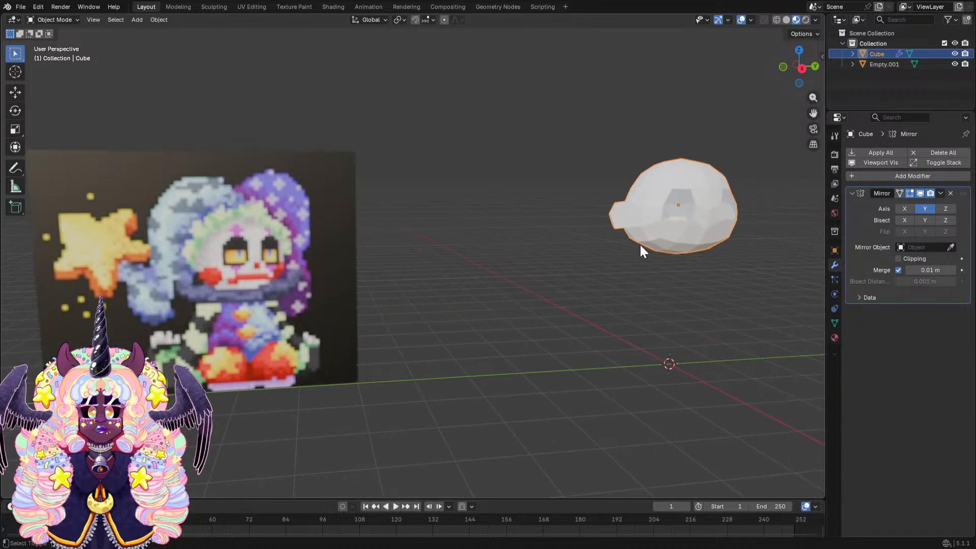
{"action": "middle_click_drag", "start_coordinate": [639, 243], "coordinate": [413, 243], "text": "shift"}
{"action": "mouse_move", "coordinate": [411, 243]}
{"action": "middle_mouse_down"}
{"action": "mouse_move", "coordinate": [398, 239]}
{"action": "mouse_move", "coordinate": [546, 263]}
{"action": "mouse_move", "coordinate": [380, 286]}
{"action": "middle_mouse_up"}
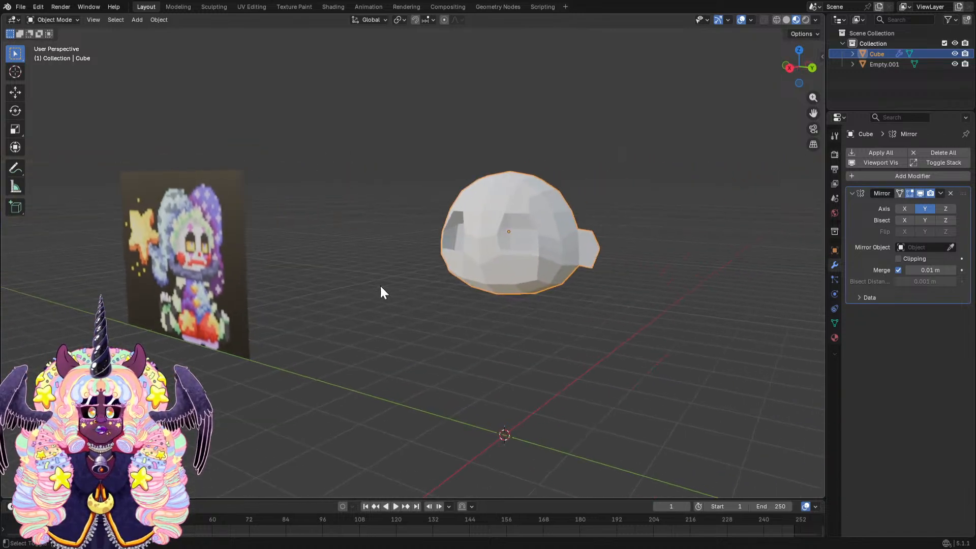
{"action": "middle_click_drag", "start_coordinate": [202, 271], "coordinate": [589, 210], "text": "shift"}
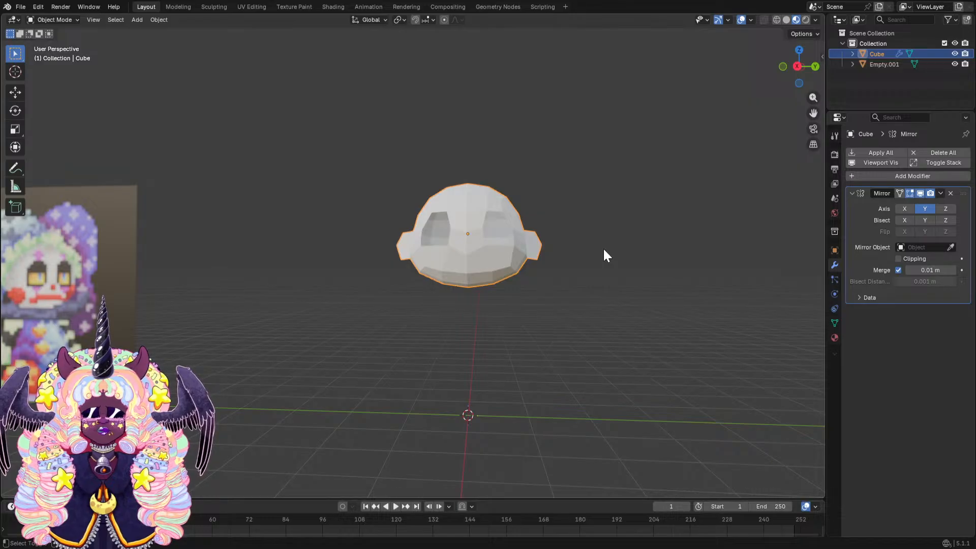
Try a cube mesh below the head as a starting shape and delete it.
{"action": "key", "text": "shift+a"}
{"action": "mouse_move", "coordinate": [599, 261]}
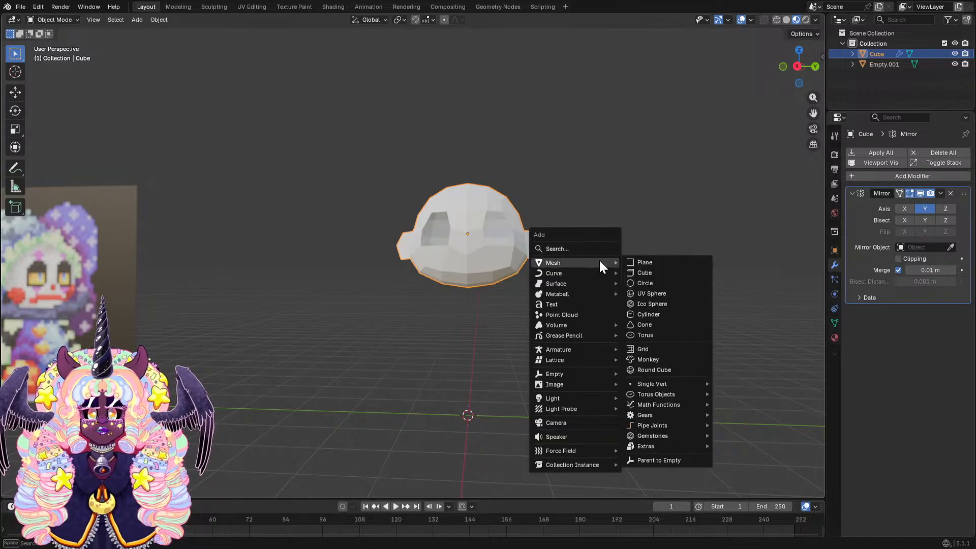
{"action": "left_click", "coordinate": [639, 273]}
{"action": "middle_click_drag", "start_coordinate": [640, 277], "coordinate": [559, 332]}
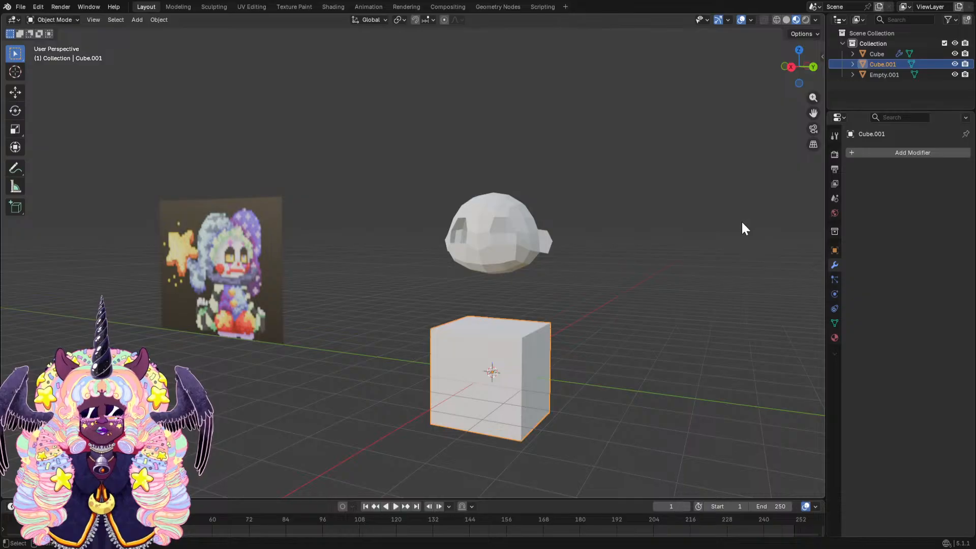
{"action": "key", "text": "ctrl+s"}
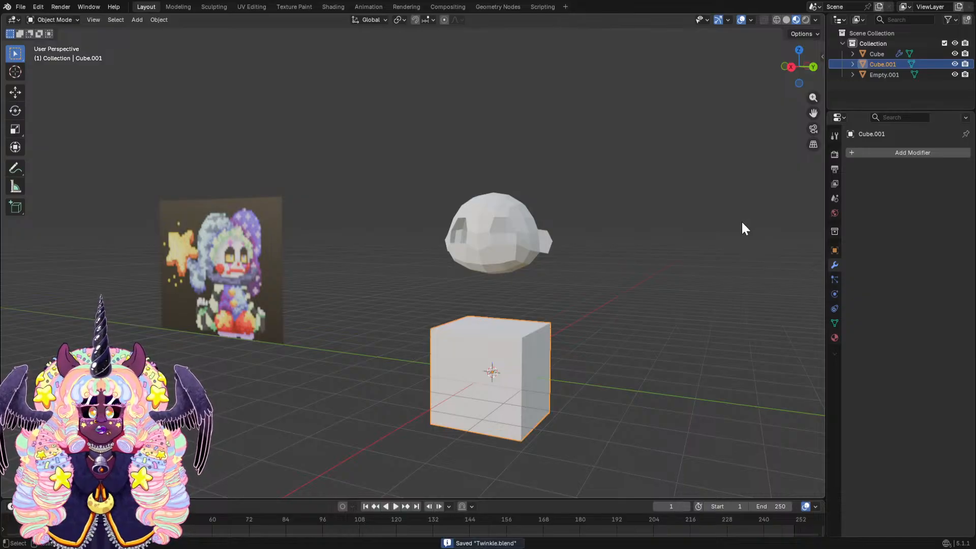
{"action": "key", "text": "x"}
{"action": "left_click", "coordinate": [740, 221]}
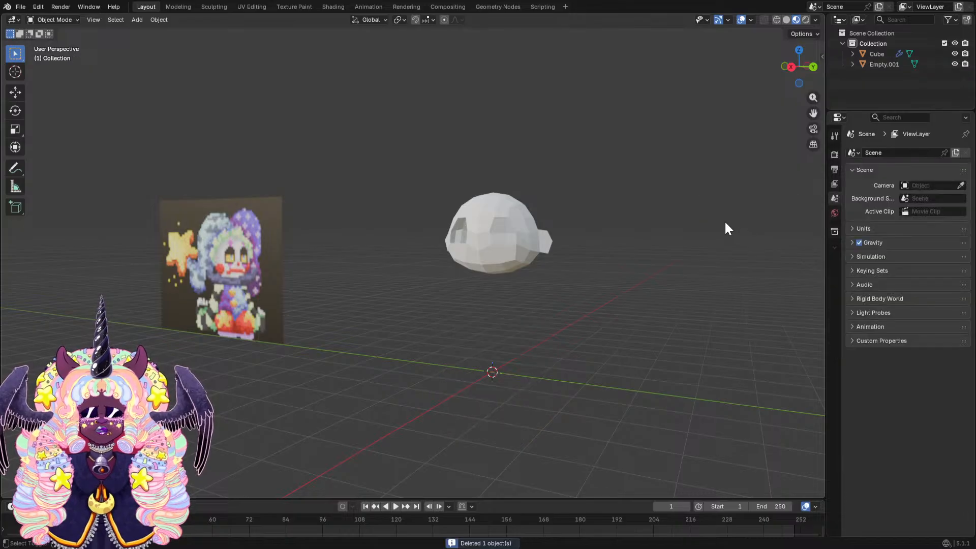
Add a plane, raise it vertically to just below the head, and save the file.
{"action": "key", "text": "shift+a"}
{"action": "mouse_move", "coordinate": [725, 224]}
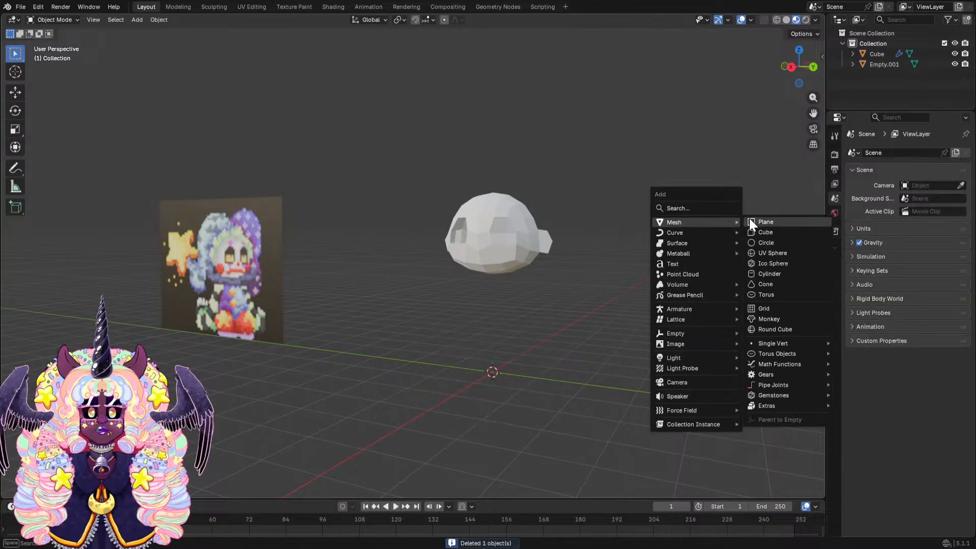
{"action": "left_click", "coordinate": [749, 221]}
{"action": "key", "text": "g"}
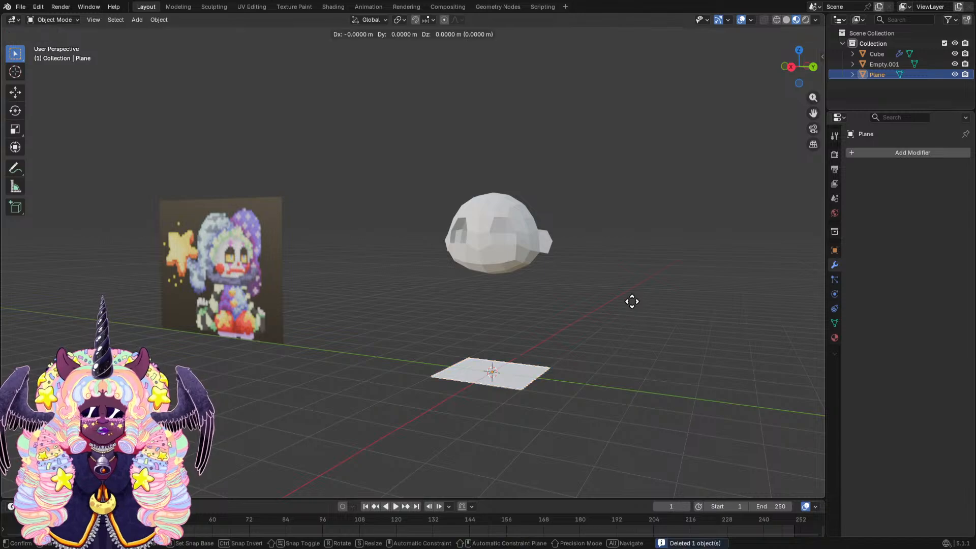
{"action": "key", "text": "z"}
{"action": "left_click", "coordinate": [615, 263]}
{"action": "key", "text": "ctrl+s"}
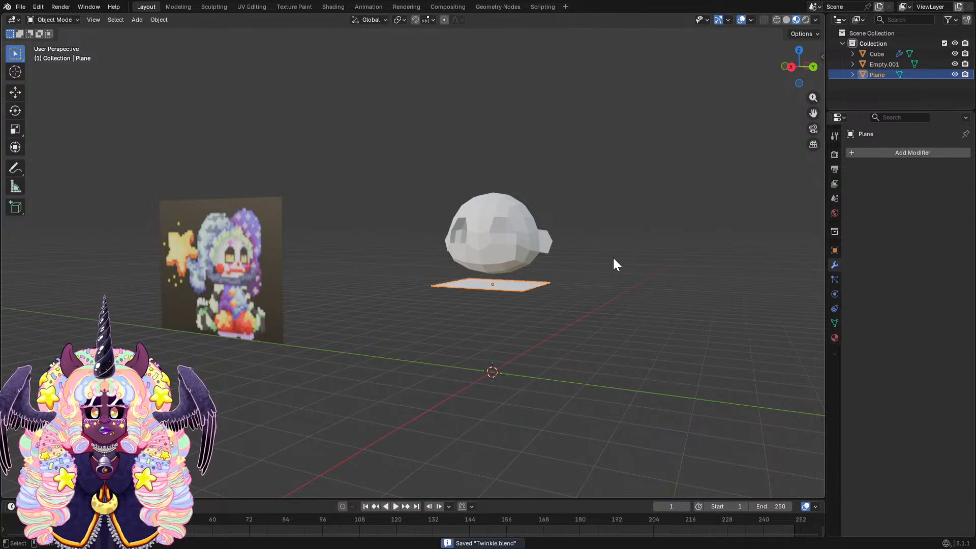
Inspect the plane beneath the head from the front, above and side, and delete it.
{"action": "middle_click_drag", "start_coordinate": [614, 263], "coordinate": [519, 195]}
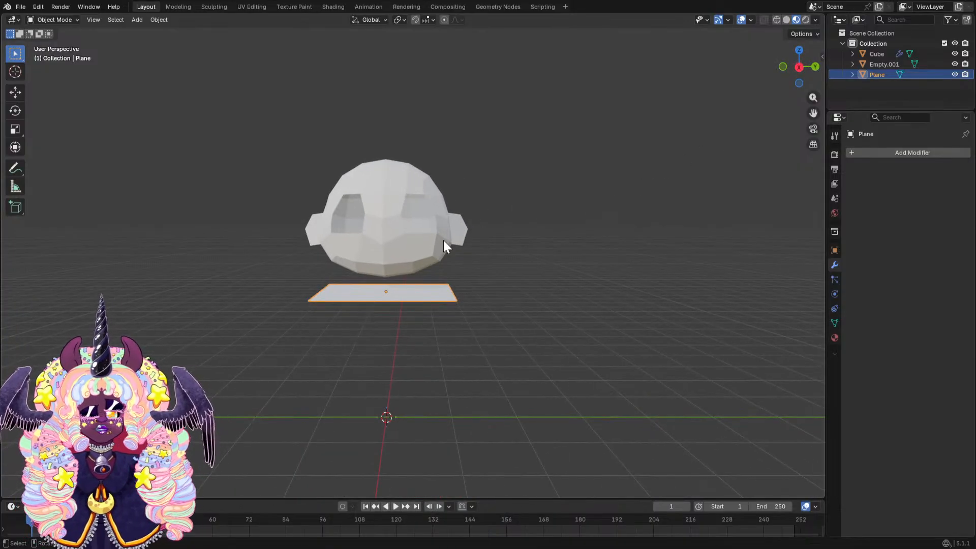
{"action": "mouse_move", "coordinate": [448, 241]}
{"action": "middle_mouse_down"}
{"action": "mouse_move", "coordinate": [373, 257]}
{"action": "mouse_move", "coordinate": [450, 245]}
{"action": "middle_mouse_up"}
{"action": "middle_click_drag", "start_coordinate": [523, 242], "coordinate": [418, 299]}
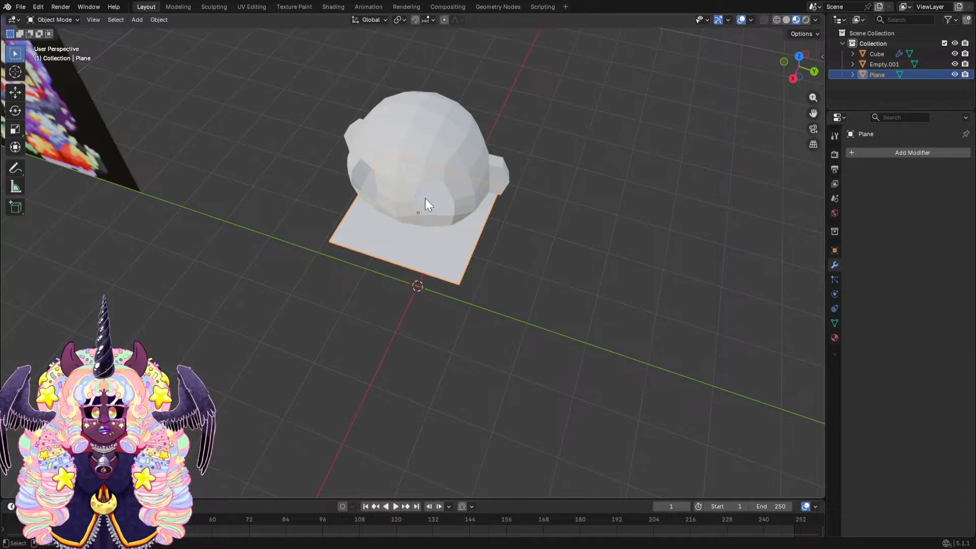
{"action": "mouse_move", "coordinate": [486, 227]}
{"action": "middle_mouse_down"}
{"action": "mouse_move", "coordinate": [466, 224]}
{"action": "mouse_move", "coordinate": [564, 229]}
{"action": "mouse_move", "coordinate": [581, 264]}
{"action": "mouse_move", "coordinate": [513, 227]}
{"action": "mouse_move", "coordinate": [605, 229]}
{"action": "mouse_move", "coordinate": [481, 201]}
{"action": "mouse_move", "coordinate": [459, 268]}
{"action": "mouse_move", "coordinate": [418, 261]}
{"action": "mouse_move", "coordinate": [603, 261]}
{"action": "mouse_move", "coordinate": [691, 233]}
{"action": "mouse_move", "coordinate": [642, 210]}
{"action": "mouse_move", "coordinate": [581, 213]}
{"action": "mouse_move", "coordinate": [525, 240]}
{"action": "mouse_move", "coordinate": [477, 230]}
{"action": "middle_mouse_up"}
{"action": "middle_click_drag", "start_coordinate": [592, 218], "coordinate": [538, 186], "text": "shift"}
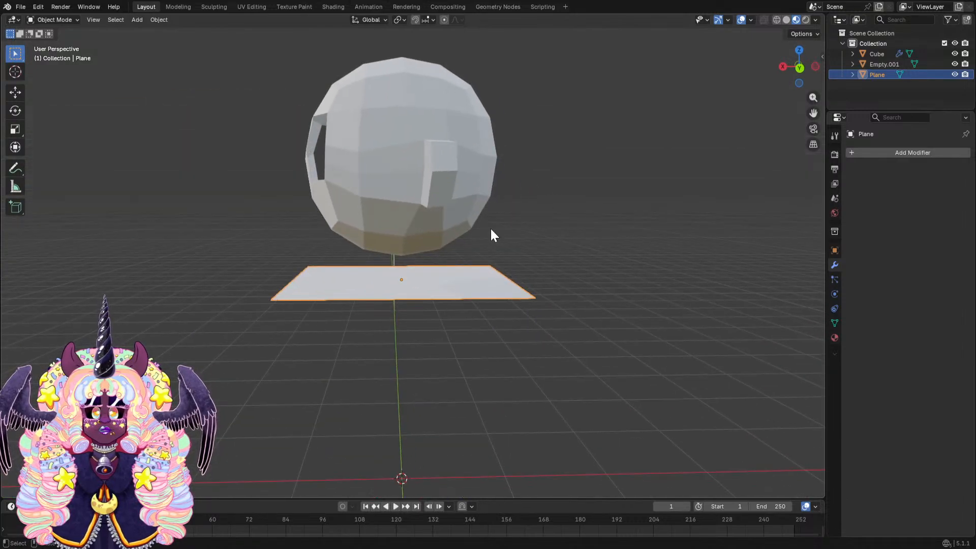
{"action": "middle_click_drag", "start_coordinate": [465, 235], "coordinate": [507, 223]}
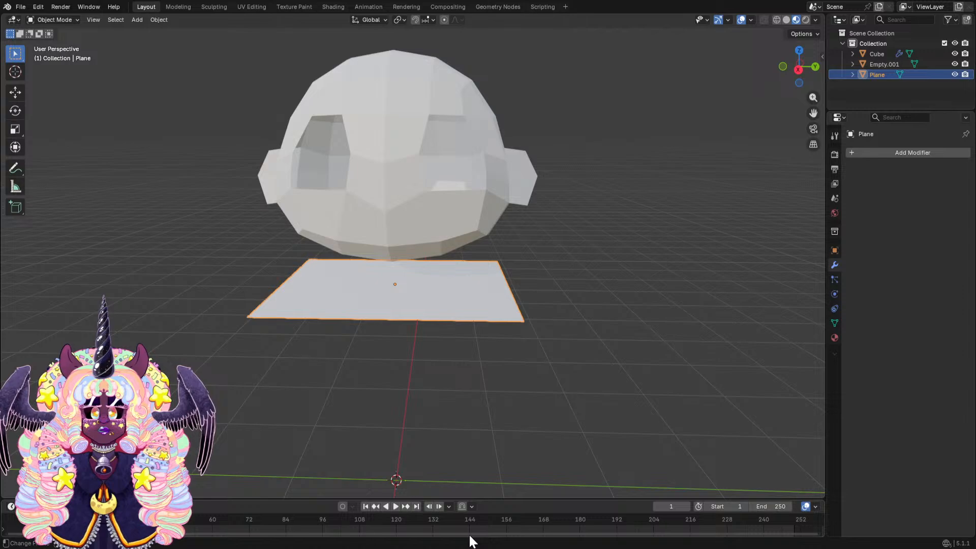
{"action": "key", "text": "x"}
{"action": "left_click", "coordinate": [508, 358]}
Add a cylinder mesh at the scene origin below the head and save the file.
{"action": "key", "text": "shift+a"}
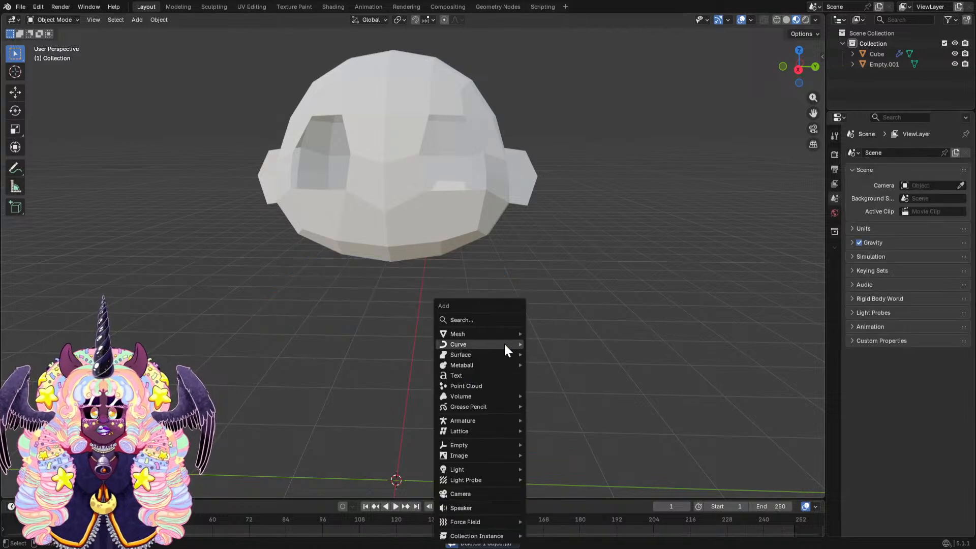
{"action": "mouse_move", "coordinate": [495, 333]}
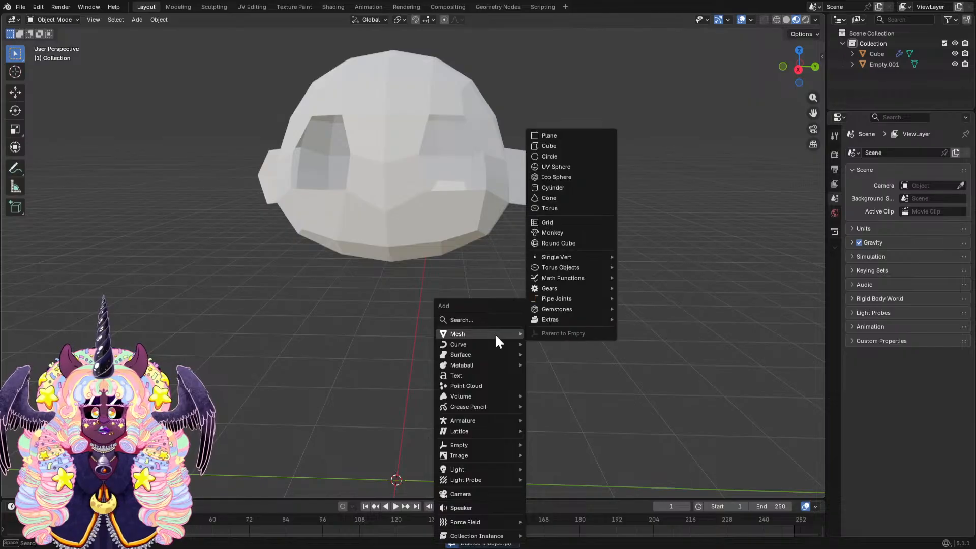
{"action": "left_click", "coordinate": [550, 188]}
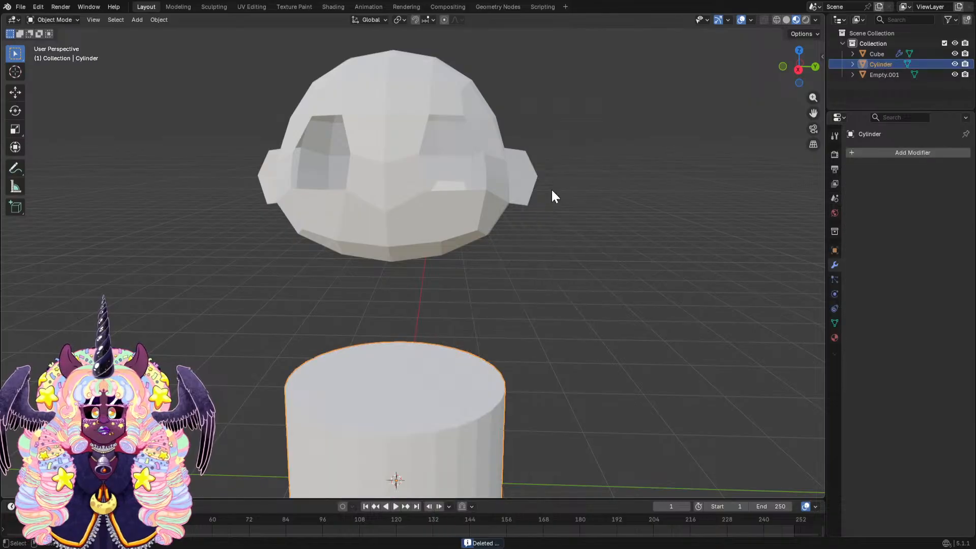
{"action": "scroll", "coordinate": [442, 353], "scroll_direction": "down", "scroll_amount": 4}
{"action": "mouse_move", "coordinate": [429, 359]}
{"action": "middle_mouse_down"}
{"action": "mouse_move", "coordinate": [422, 346]}
{"action": "mouse_move", "coordinate": [410, 361]}
{"action": "mouse_move", "coordinate": [425, 339]}
{"action": "middle_mouse_up"}
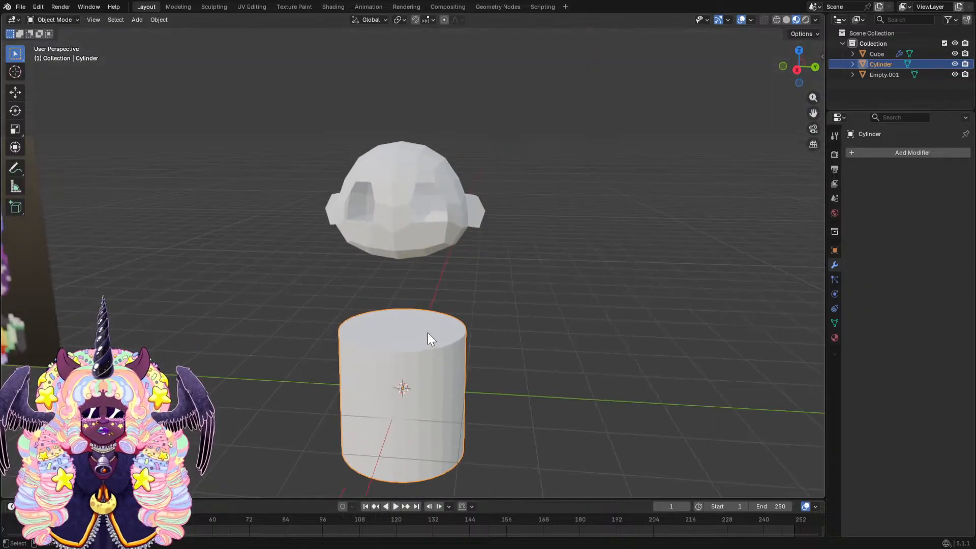
{"action": "key", "text": "ctrl+s"}
In Edit Mode with wireframe shading, delete the cylinder's side and bottom faces, keeping only its top cap.
{"action": "left_click", "coordinate": [70, 20]}
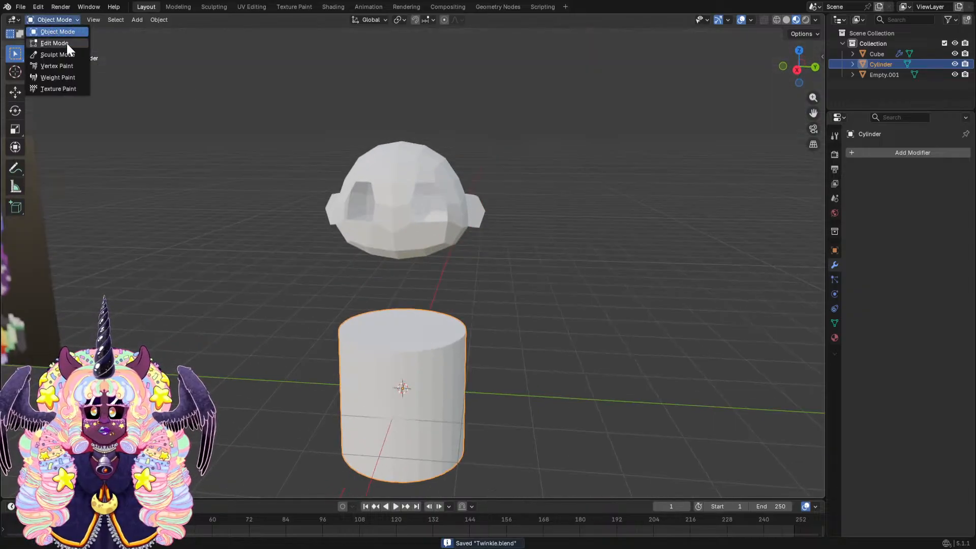
{"action": "left_click", "coordinate": [66, 42]}
{"action": "left_click", "coordinate": [777, 20]}
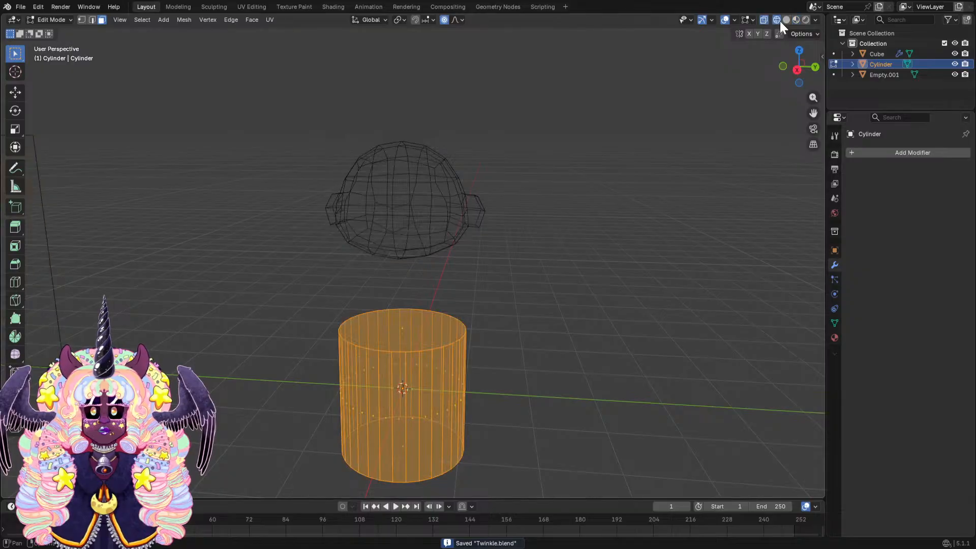
{"action": "left_click", "coordinate": [796, 68]}
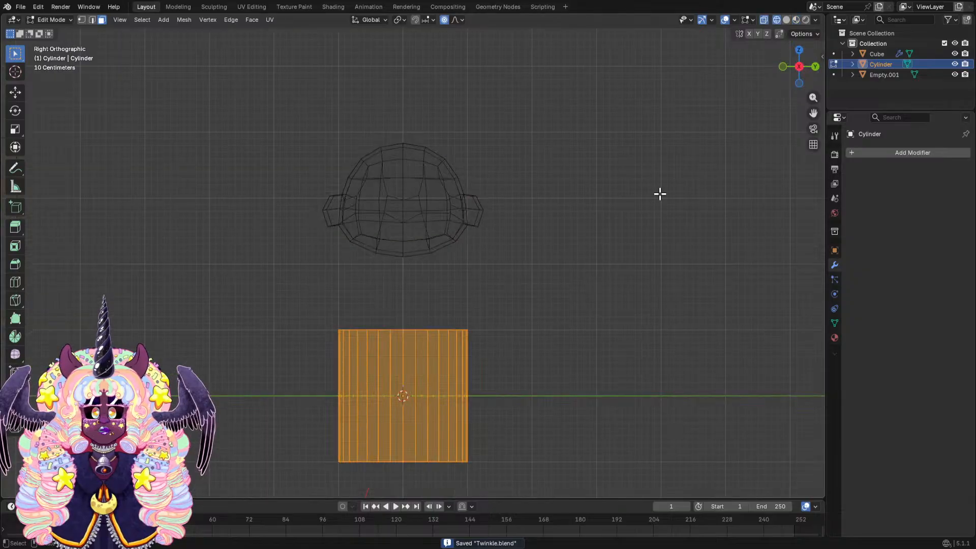
{"action": "left_click", "coordinate": [267, 265]}
{"action": "left_click_drag", "start_coordinate": [273, 270], "coordinate": [632, 346]}
{"action": "left_click_drag", "start_coordinate": [709, 412], "coordinate": [710, 416]}
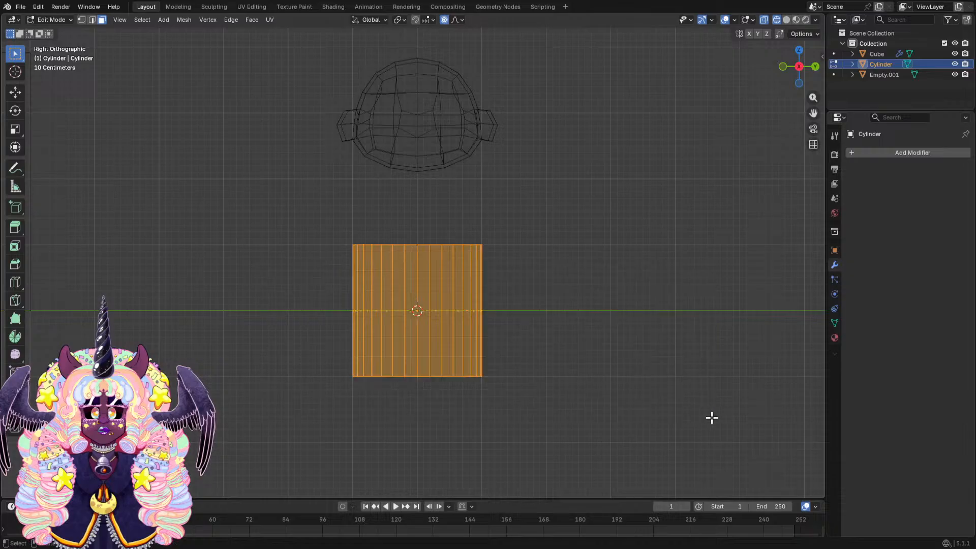
{"action": "middle_click_drag", "start_coordinate": [634, 340], "coordinate": [565, 330]}
{"action": "key", "text": "x"}
{"action": "left_click", "coordinate": [597, 316]}
Check the remaining disc in solid shading, select its face and return to wireframe shading.
{"action": "left_click", "coordinate": [782, 20]}
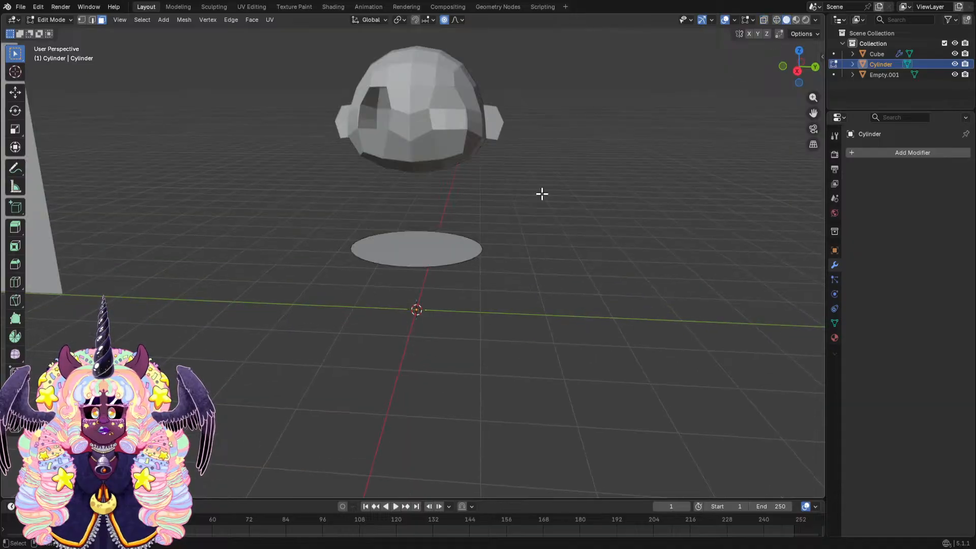
{"action": "key", "text": "f"}
{"action": "scroll", "coordinate": [555, 180], "scroll_direction": "up", "scroll_amount": 3}
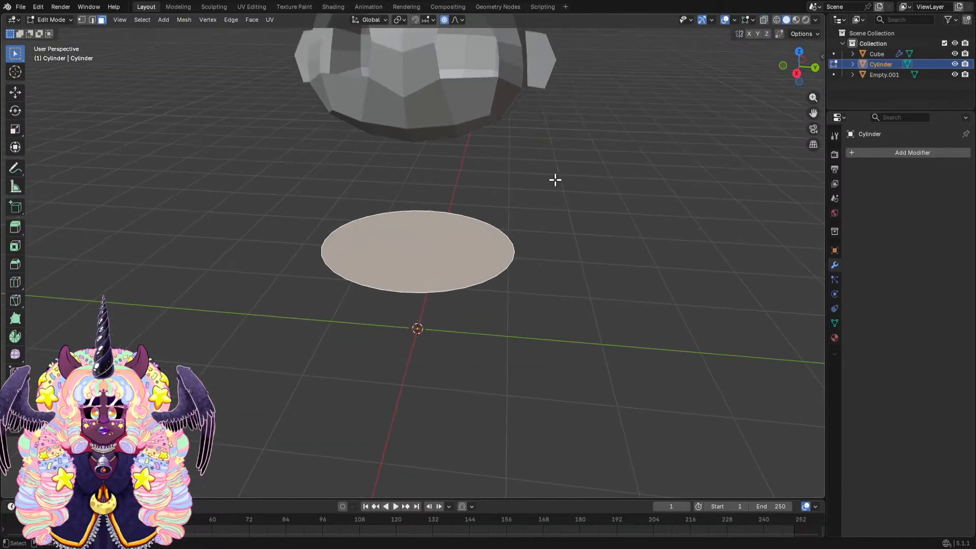
{"action": "left_click", "coordinate": [776, 19]}
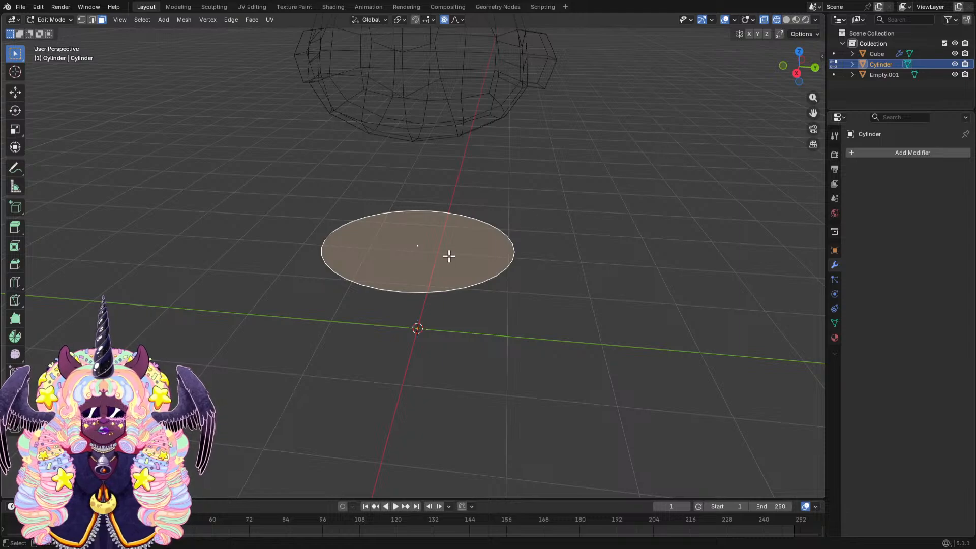
{"action": "key", "text": "i"}
{"action": "key", "text": "Escape"}
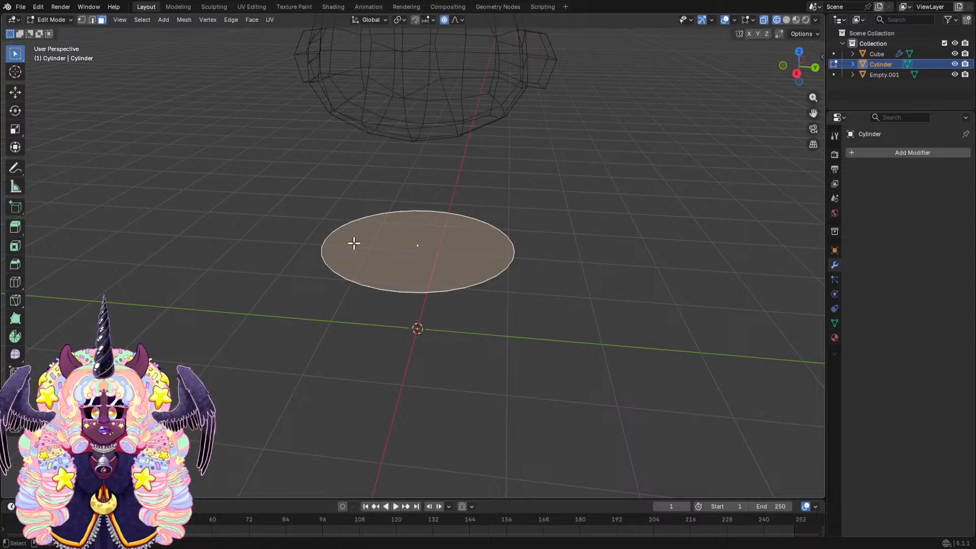
{"action": "left_click", "coordinate": [16, 283]}
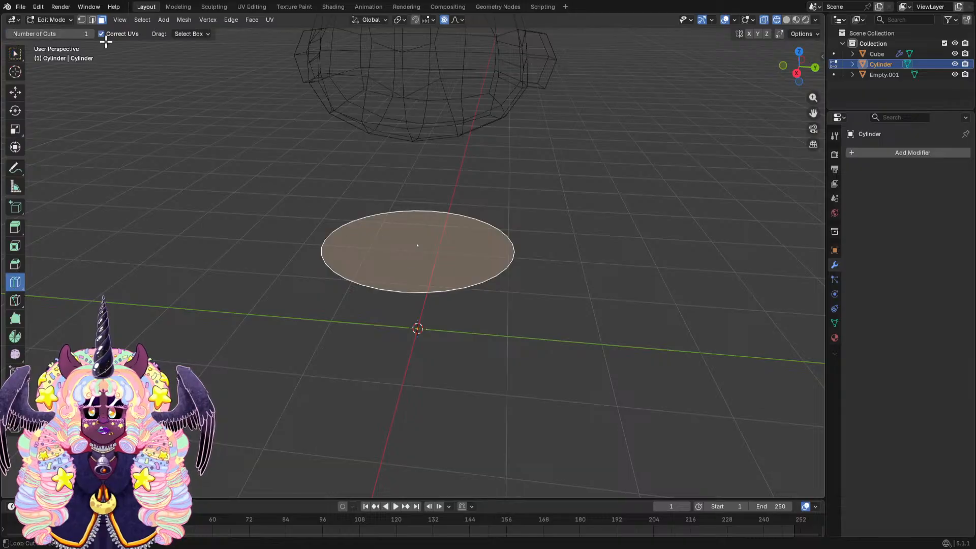
{"action": "left_click", "coordinate": [20, 57]}
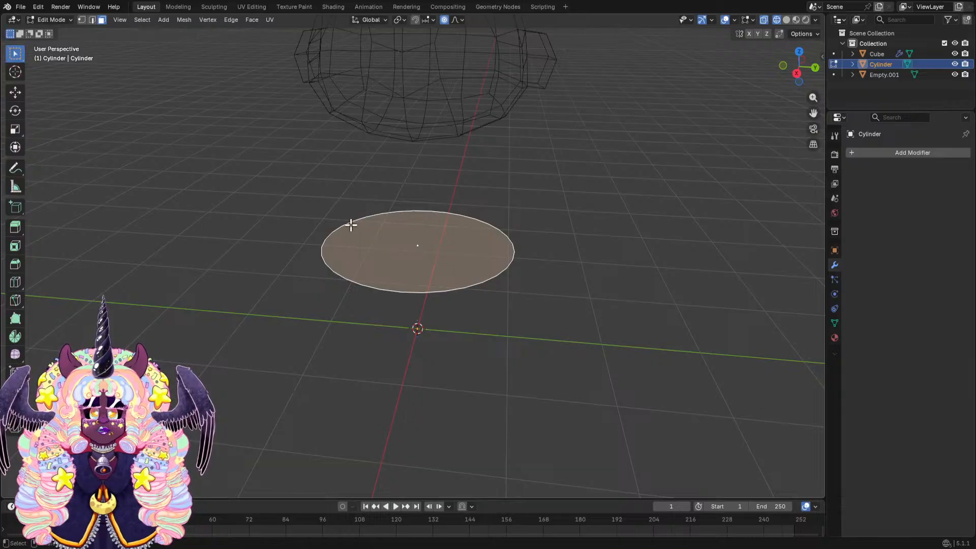
{"action": "left_click", "coordinate": [445, 255]}
{"action": "left_click", "coordinate": [446, 254]}
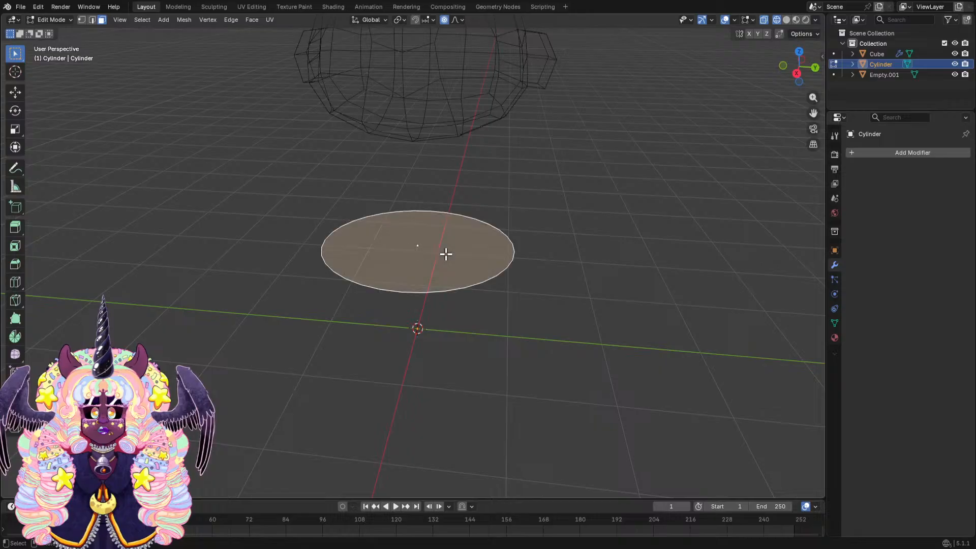
{"action": "key", "text": "i"}
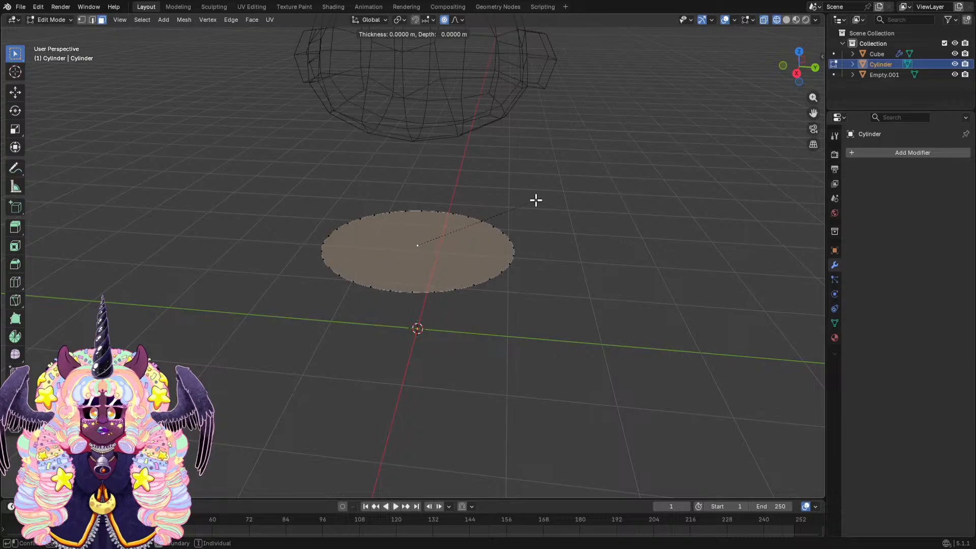
{"action": "key", "text": "Escape"}
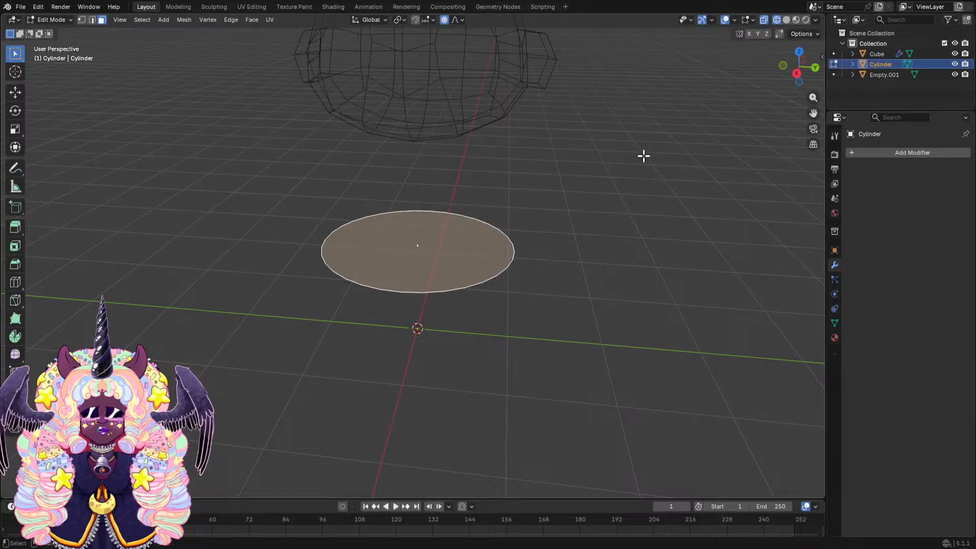
Inset the disc's face by about 0.68 m to form a smaller inner circle and return to Object Mode.
{"action": "key", "text": "i"}
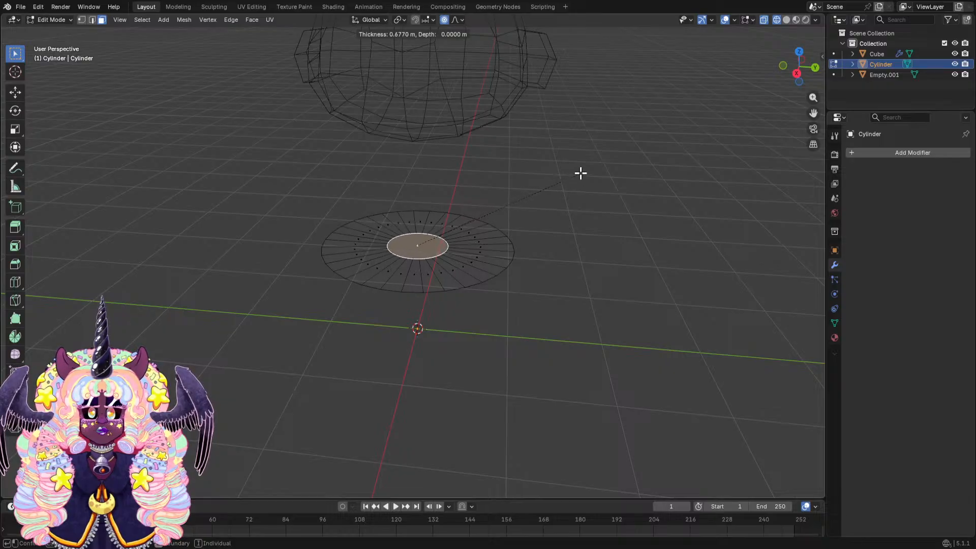
{"action": "left_click", "coordinate": [579, 173]}
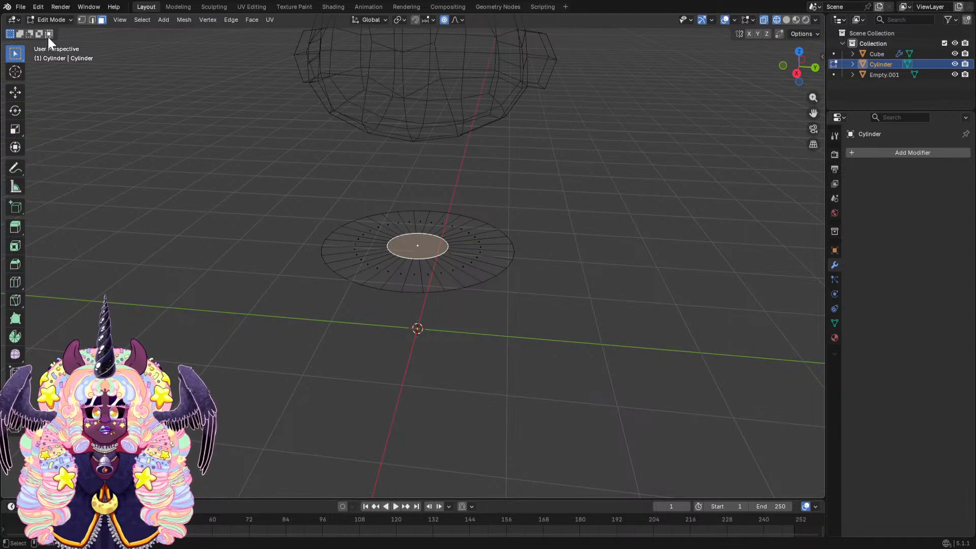
{"action": "left_click", "coordinate": [56, 20]}
{"action": "left_click", "coordinate": [59, 31]}
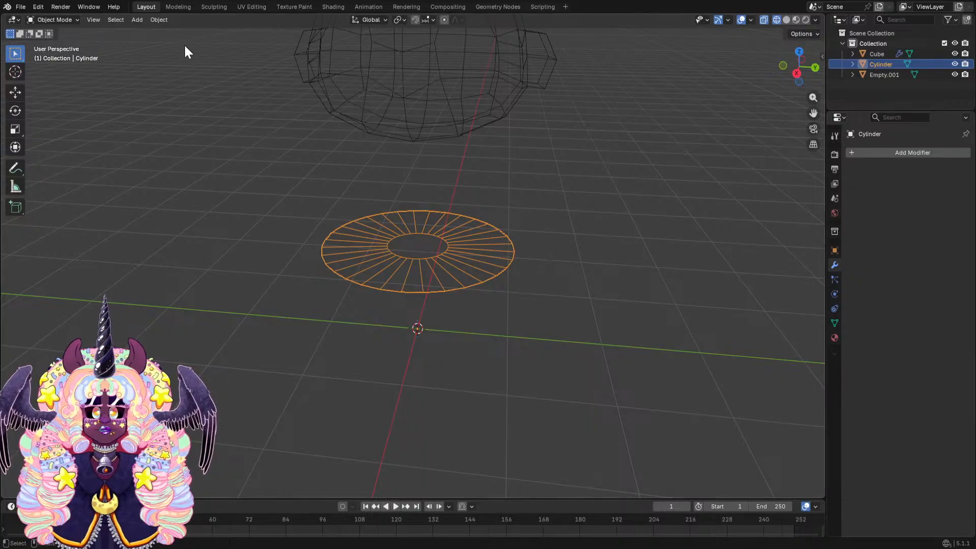
Save the file and inspect the inset disc's edges from above.
{"action": "middle_click_drag", "start_coordinate": [184, 44], "coordinate": [320, 111]}
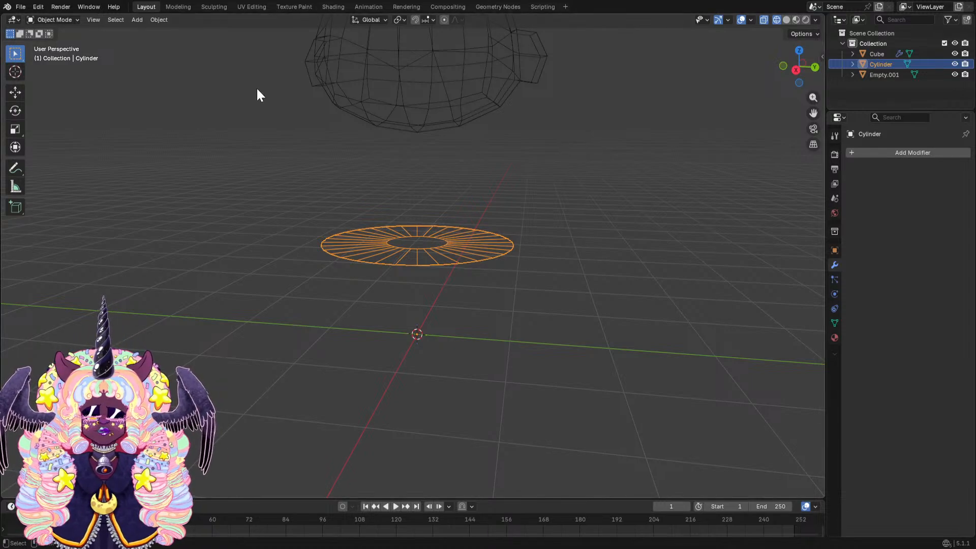
{"action": "key", "text": "ctrl+s"}
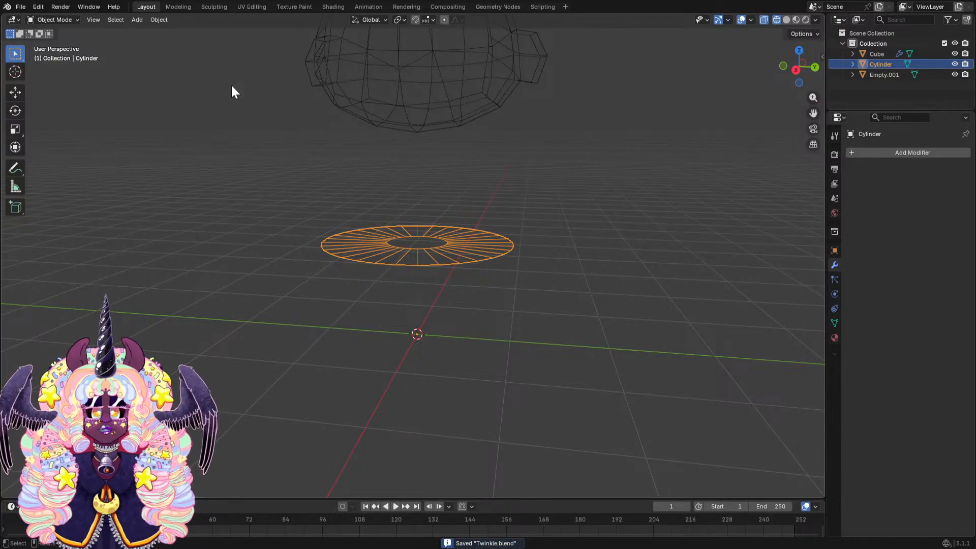
{"action": "middle_click_drag", "start_coordinate": [309, 125], "coordinate": [426, 218]}
{"action": "scroll", "coordinate": [356, 193], "scroll_direction": "up", "scroll_amount": 2}
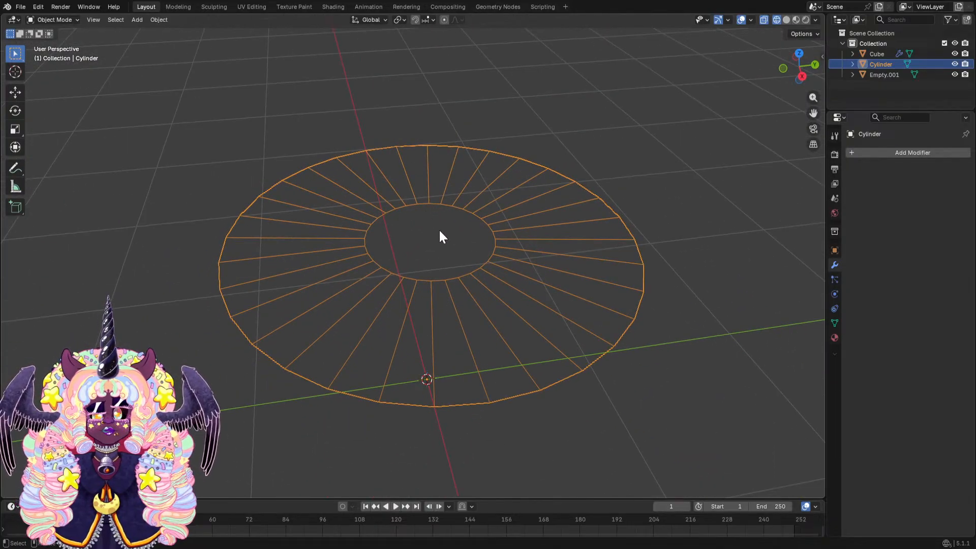
{"action": "scroll", "coordinate": [438, 225], "scroll_direction": "down", "scroll_amount": 2}
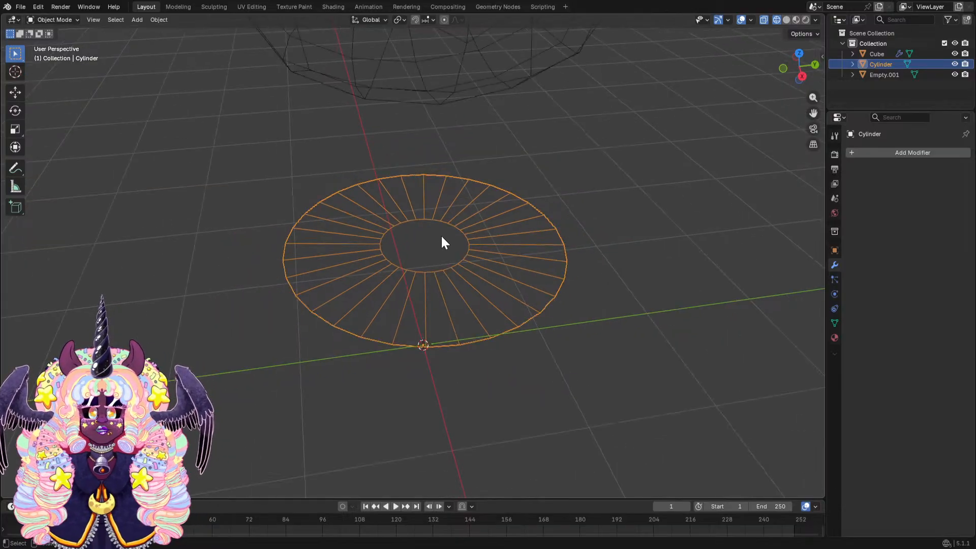
Switch the viewport to solid shading and enter Edit Mode on the inset disc with one of its ring faces selected.
{"action": "middle_click_drag", "start_coordinate": [440, 234], "coordinate": [416, 204]}
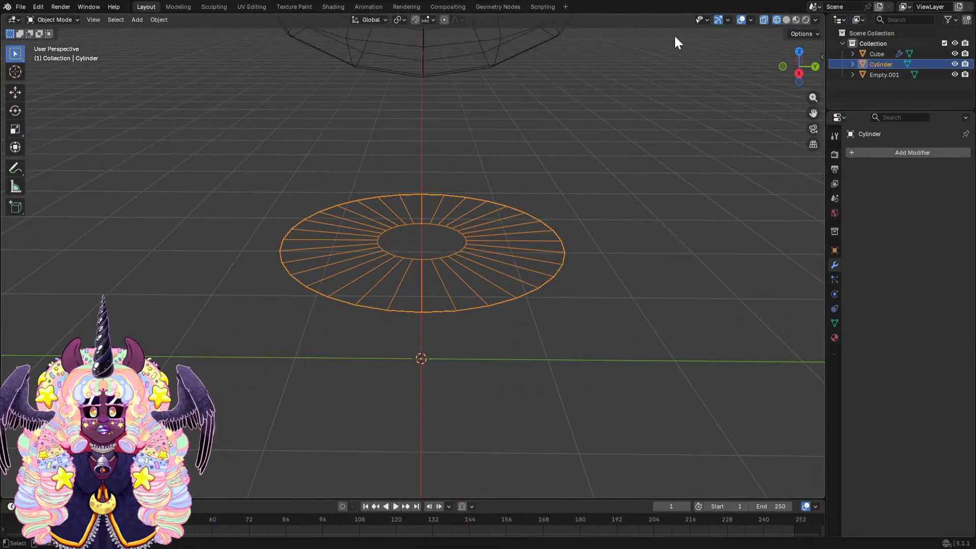
{"action": "left_click", "coordinate": [783, 18]}
{"action": "left_click", "coordinate": [60, 21]}
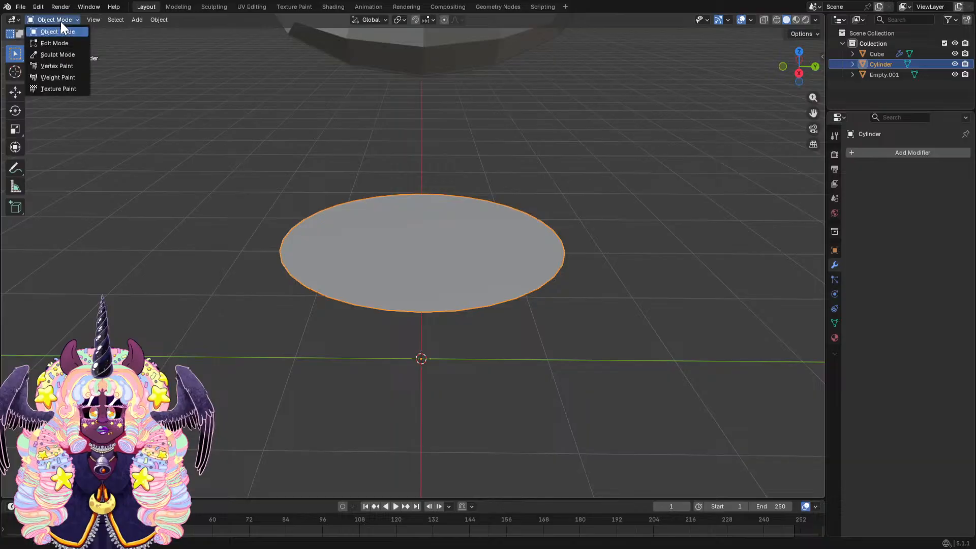
{"action": "left_click", "coordinate": [67, 37]}
{"action": "left_click", "coordinate": [438, 277]}
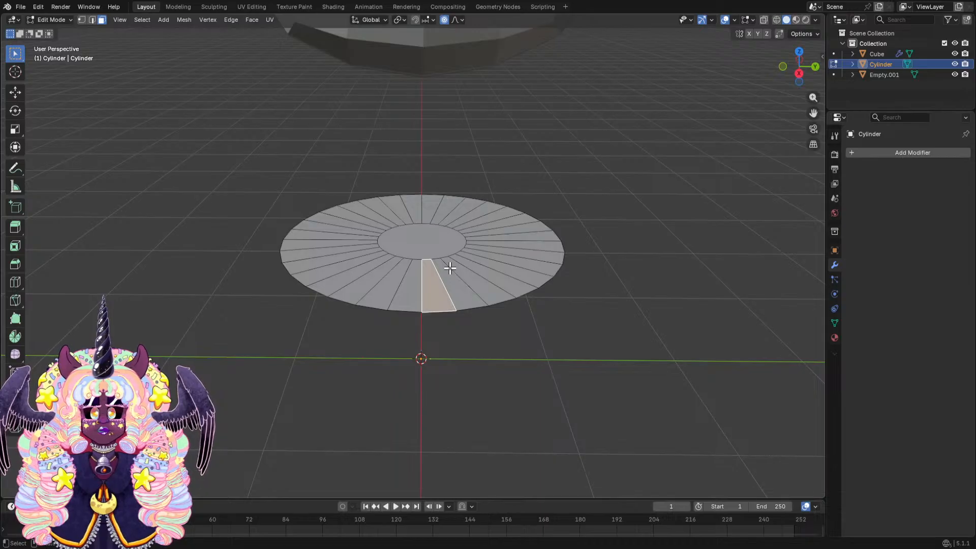
Add a radial loop cut through the middle of each face around the ring with the Loop Cut tool, using one cut each.
{"action": "left_click", "coordinate": [15, 282]}
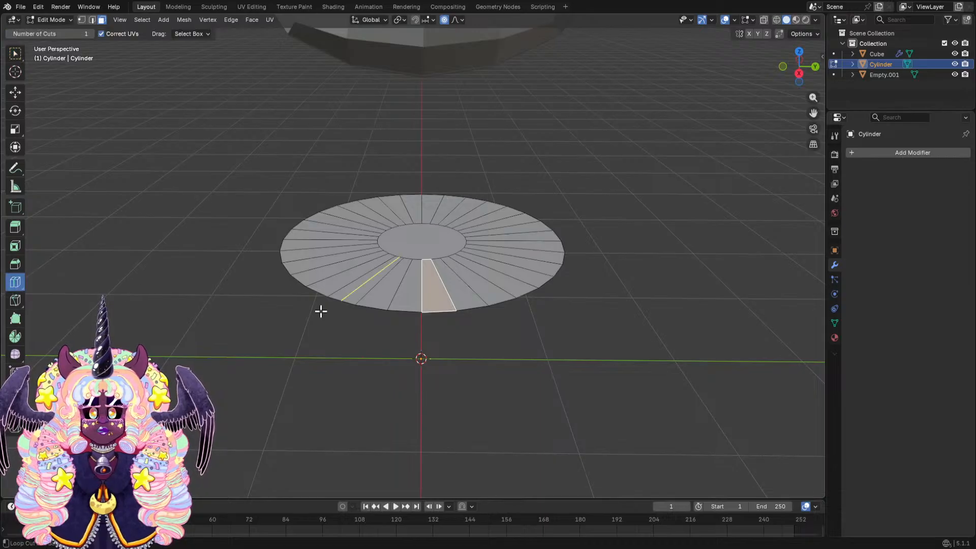
{"action": "left_click", "coordinate": [435, 332]}
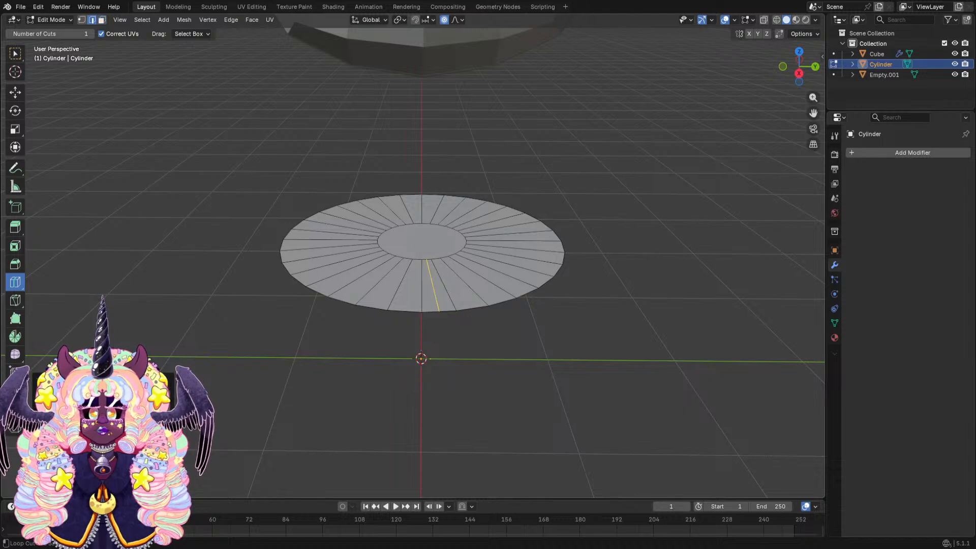
{"action": "left_click", "coordinate": [170, 397]}
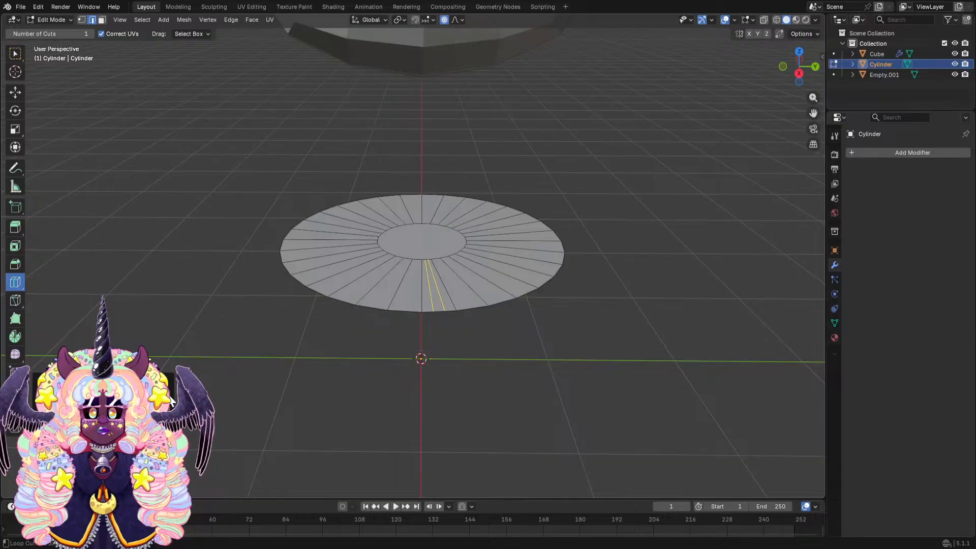
{"action": "left_click", "coordinate": [96, 397]}
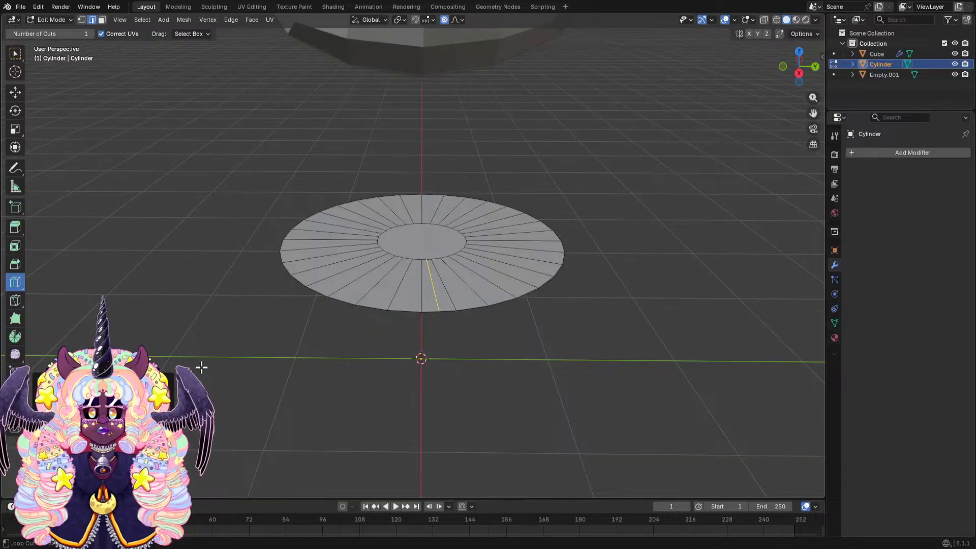
{"action": "left_click", "coordinate": [412, 310]}
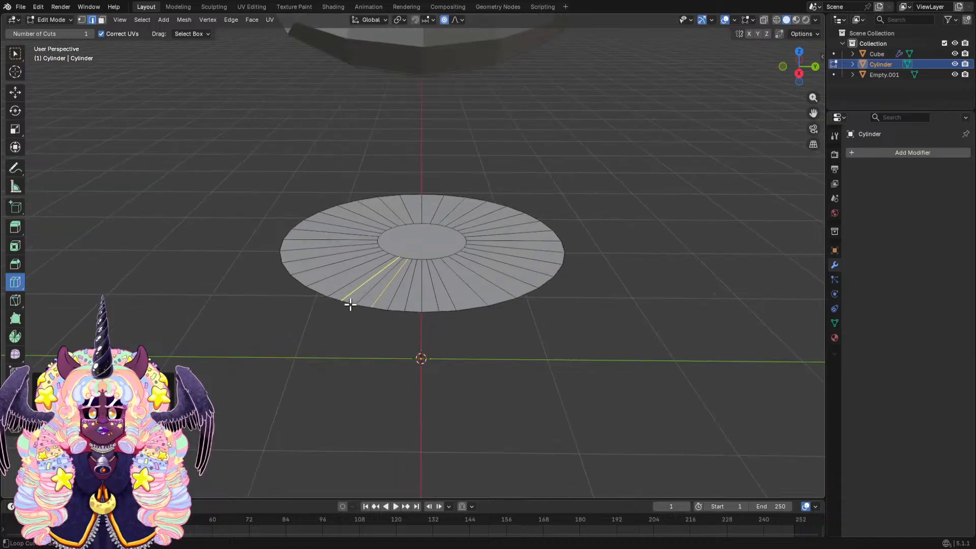
{"action": "middle_click_drag", "start_coordinate": [355, 311], "coordinate": [468, 355]}
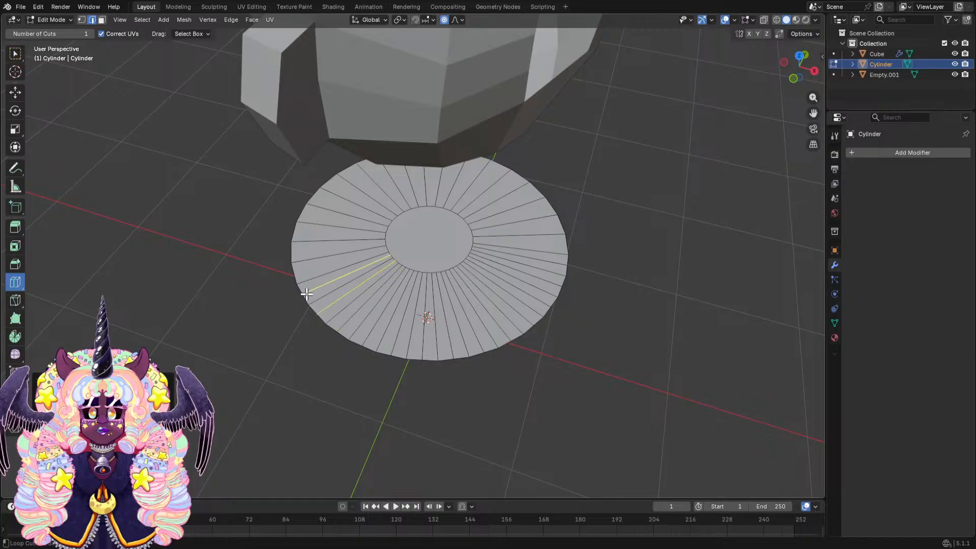
{"action": "middle_click_drag", "start_coordinate": [297, 275], "coordinate": [484, 327]}
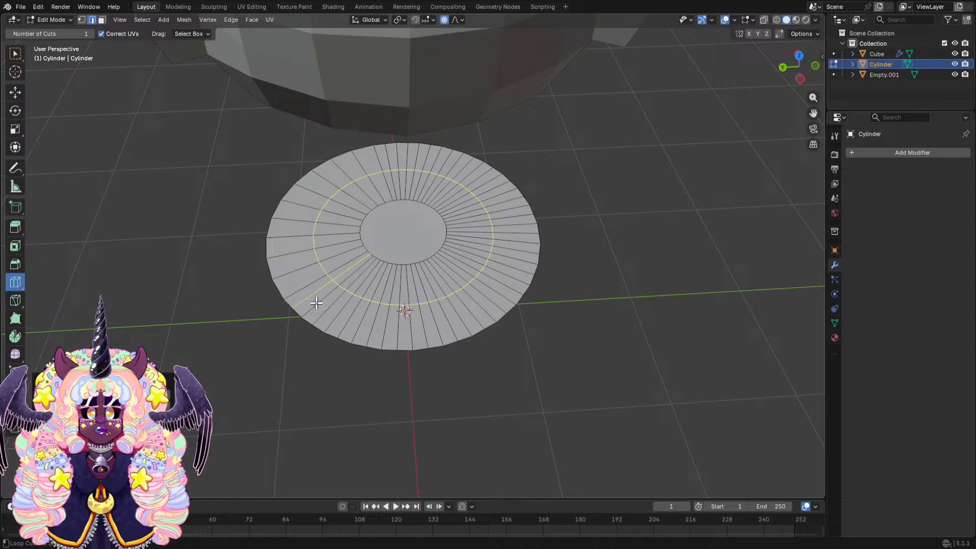
{"action": "middle_click_drag", "start_coordinate": [316, 302], "coordinate": [475, 331]}
{"action": "middle_click_drag", "start_coordinate": [547, 319], "coordinate": [523, 322]}
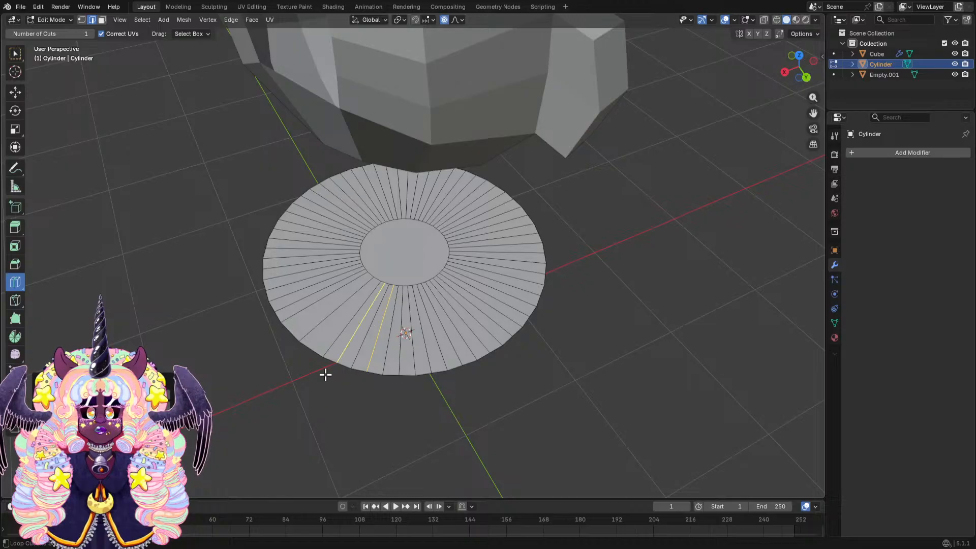
{"action": "middle_click_drag", "start_coordinate": [324, 386], "coordinate": [364, 381]}
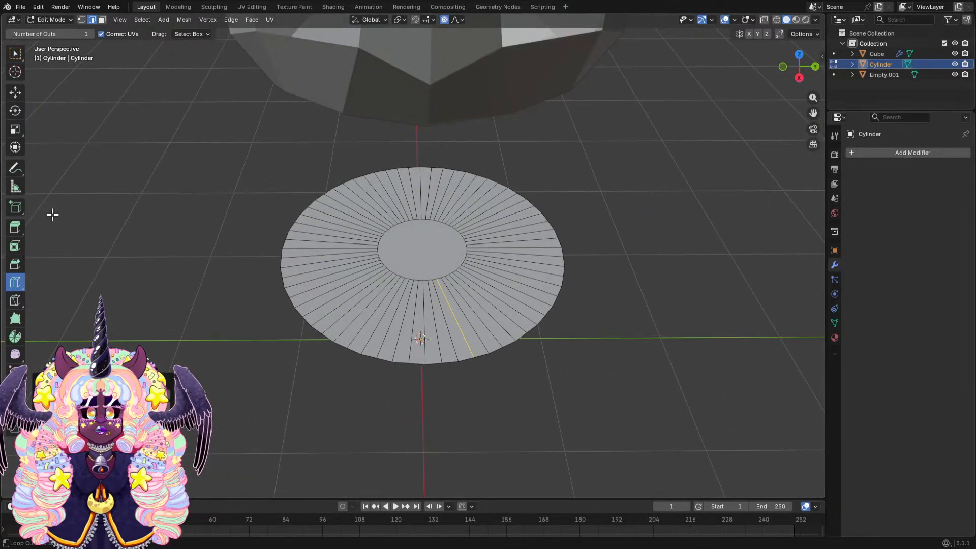
Select every other radial edge around the entire ring, picking the newly cut edges between the original segment edges.
{"action": "left_click", "coordinate": [11, 55]}
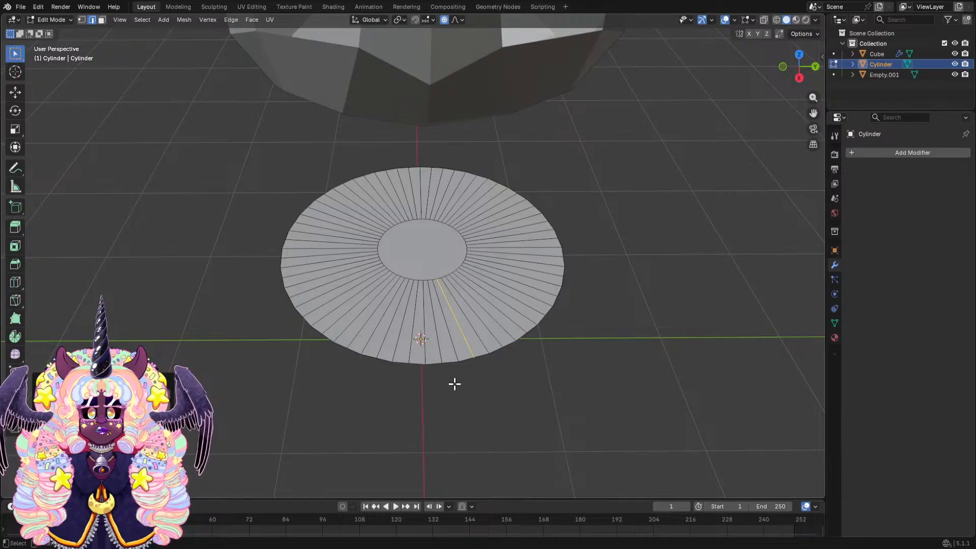
{"action": "scroll", "coordinate": [457, 347], "scroll_direction": "up", "scroll_amount": 1}
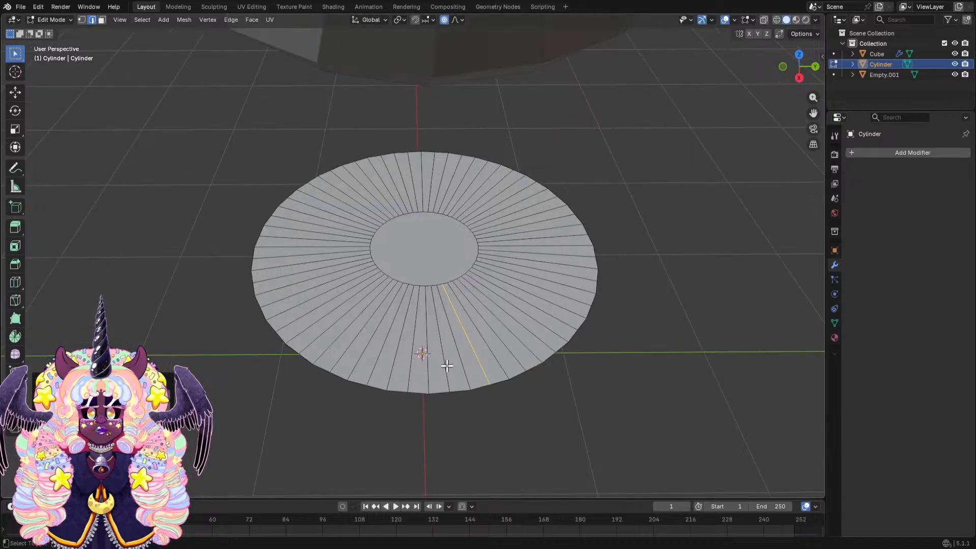
{"action": "left_click", "coordinate": [447, 365], "text": "shift"}
{"action": "left_click", "coordinate": [538, 355], "text": "shift"}
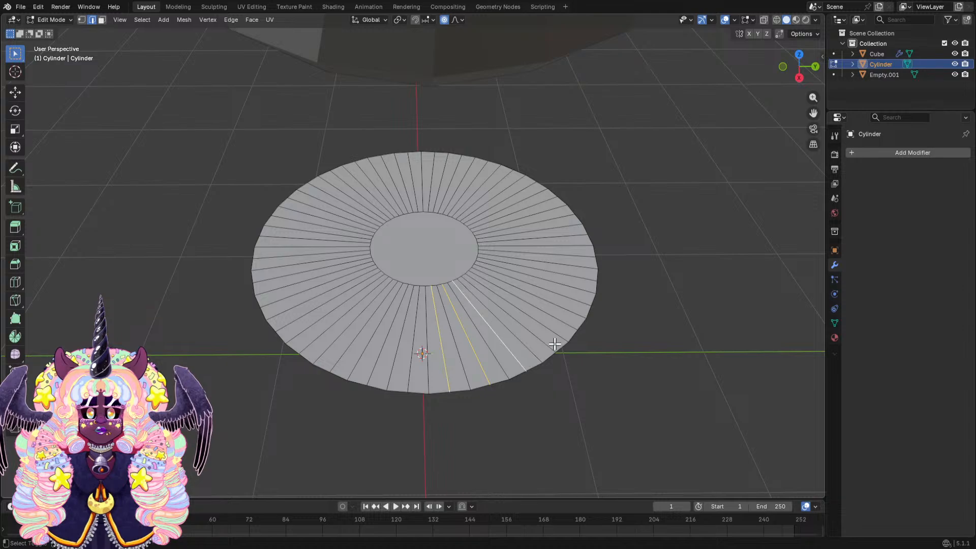
{"action": "middle_click_drag", "start_coordinate": [563, 341], "coordinate": [520, 348]}
{"action": "left_click", "coordinate": [434, 389], "text": "shift"}
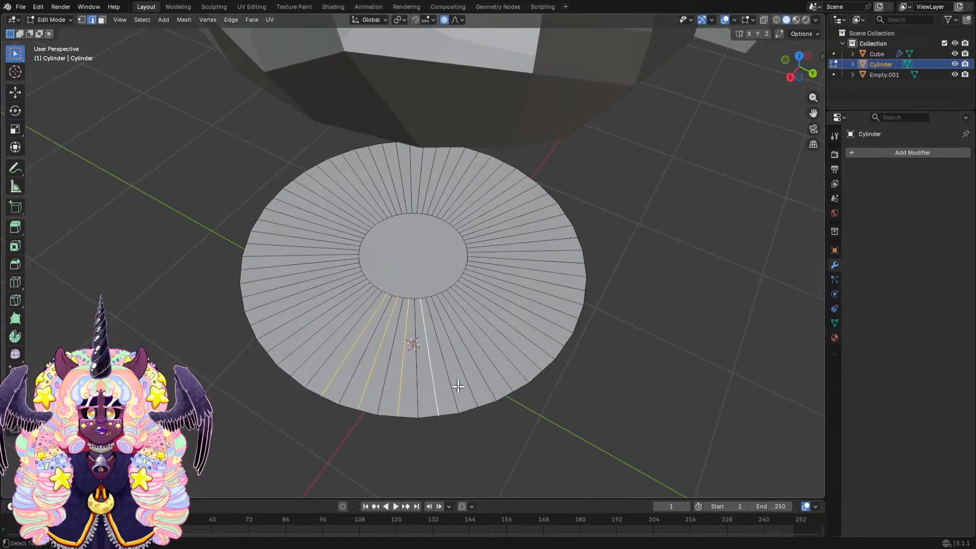
{"action": "left_click", "coordinate": [468, 388], "text": "shift"}
{"action": "left_click", "coordinate": [506, 382], "text": "shift"}
{"action": "left_click", "coordinate": [537, 361], "text": "shift"}
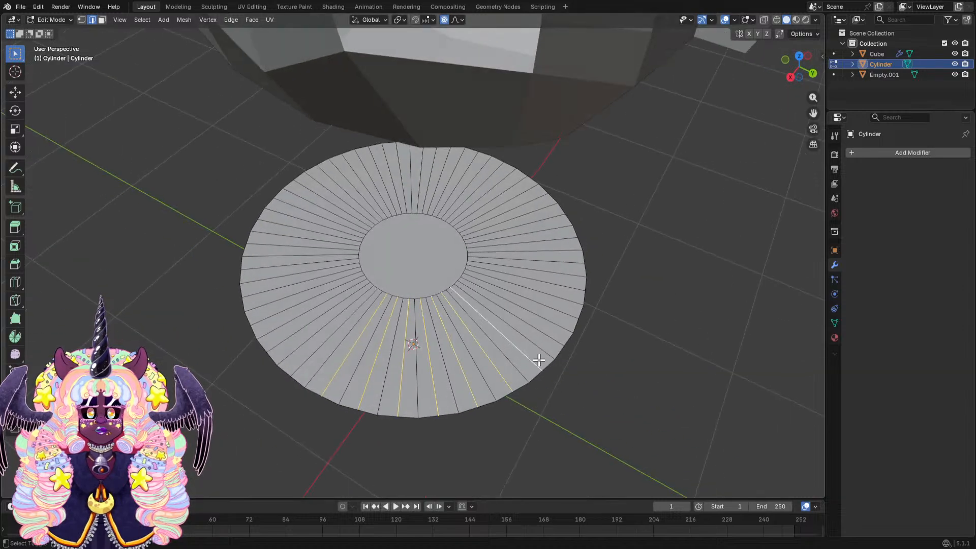
{"action": "left_click", "coordinate": [563, 318], "text": "shift"}
{"action": "left_click", "coordinate": [565, 313], "text": "shift"}
{"action": "left_click", "coordinate": [564, 288], "text": "shift"}
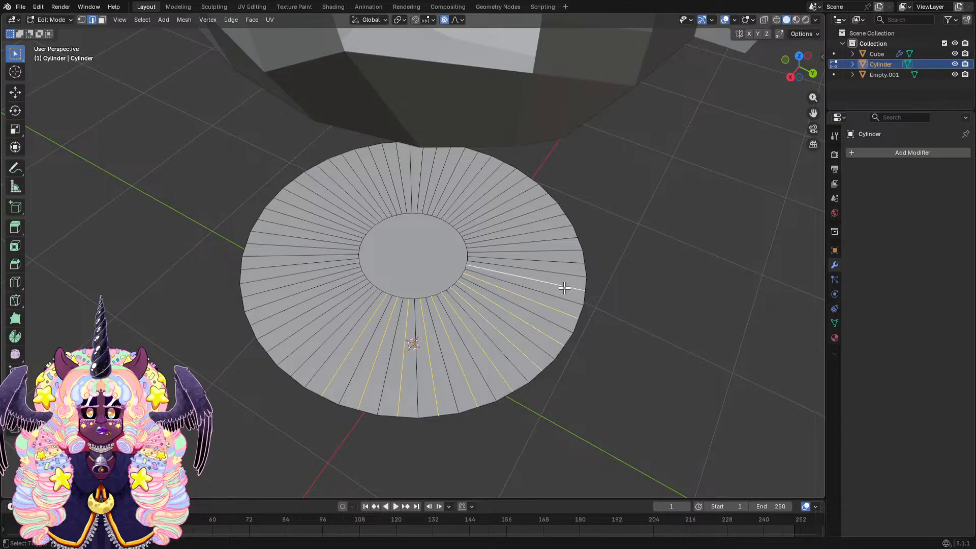
{"action": "middle_click_drag", "start_coordinate": [562, 283], "coordinate": [473, 315]}
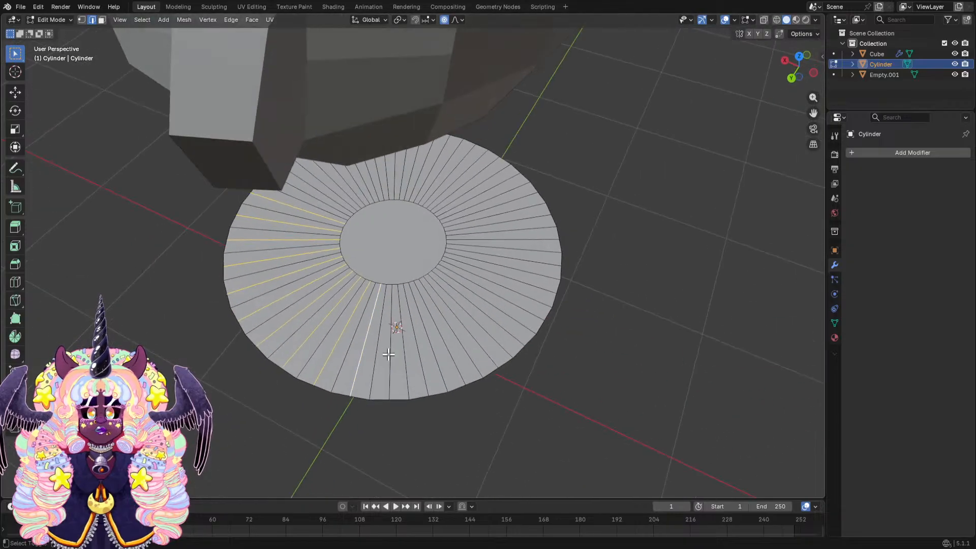
{"action": "left_click", "coordinate": [391, 358], "text": "shift"}
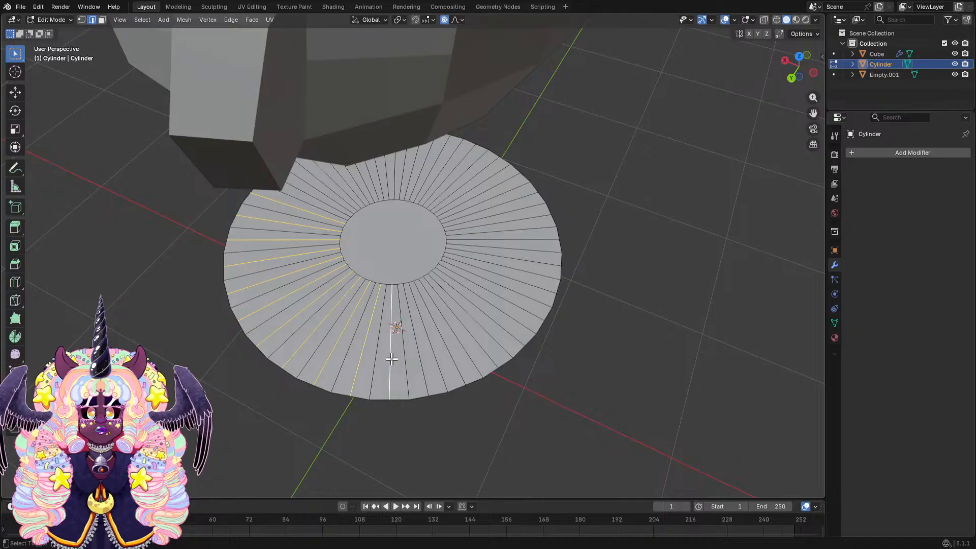
{"action": "left_click", "coordinate": [422, 370], "text": "shift"}
{"action": "left_click", "coordinate": [462, 366], "text": "shift"}
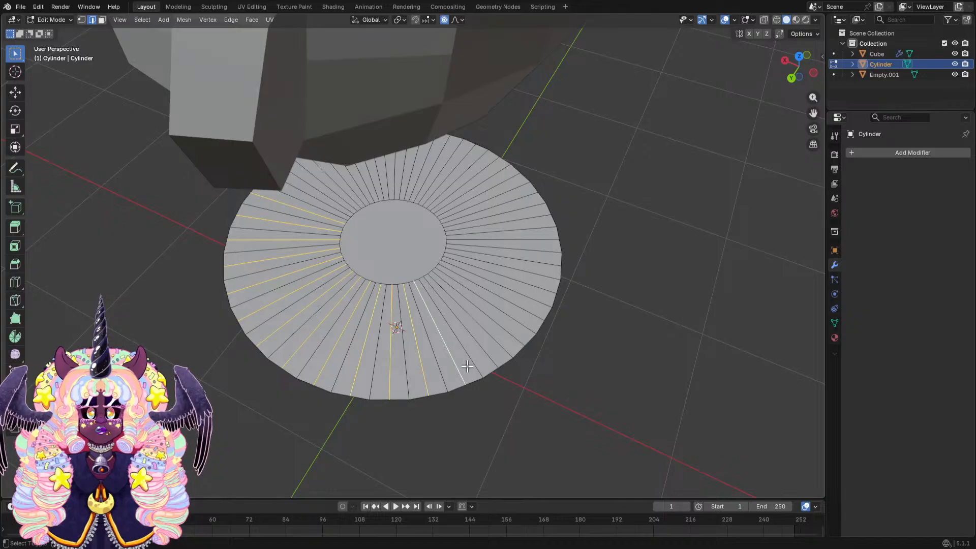
{"action": "left_click", "coordinate": [488, 356], "text": "shift"}
{"action": "left_click", "coordinate": [511, 337], "text": "shift"}
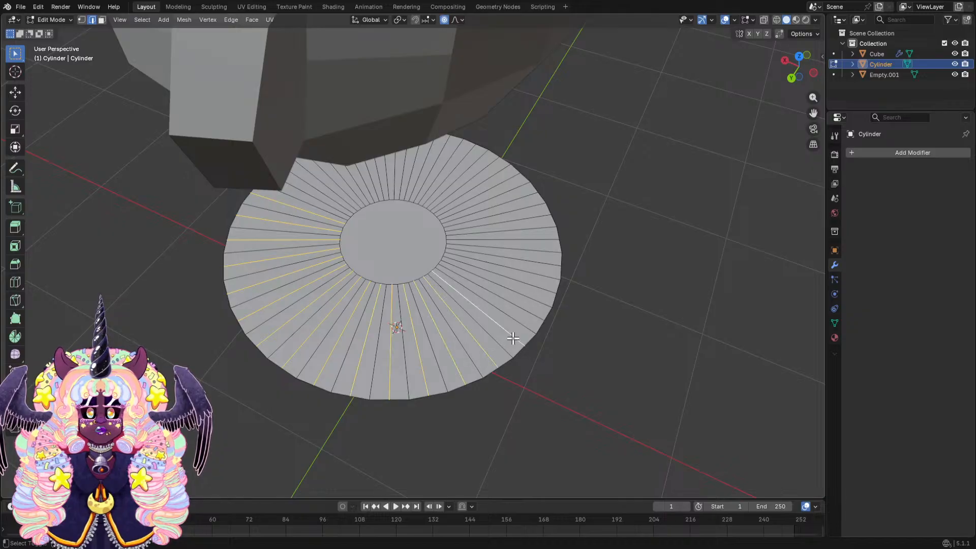
{"action": "middle_click_drag", "start_coordinate": [521, 326], "coordinate": [426, 375]}
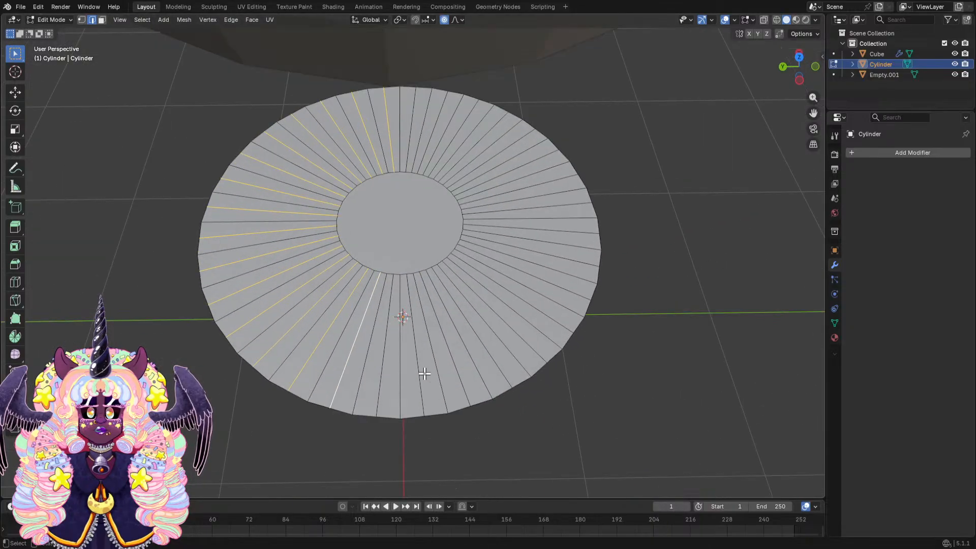
{"action": "left_click", "coordinate": [387, 377], "text": "shift"}
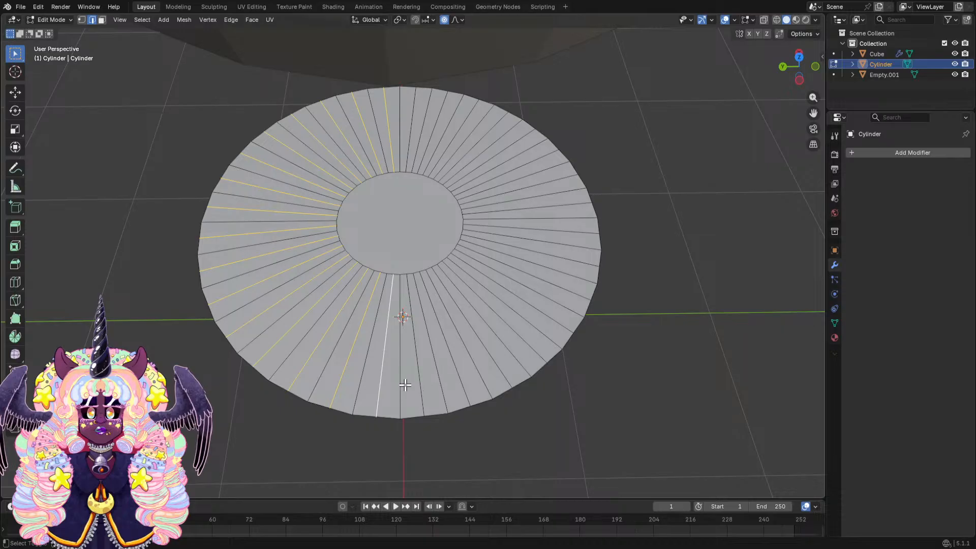
{"action": "left_click", "coordinate": [420, 386], "text": "shift"}
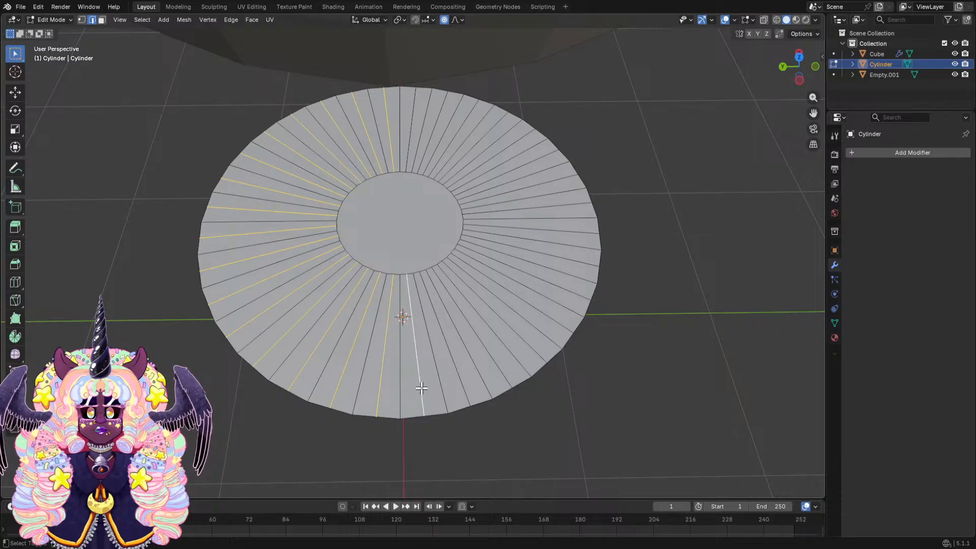
{"action": "left_click", "coordinate": [462, 388], "text": "shift"}
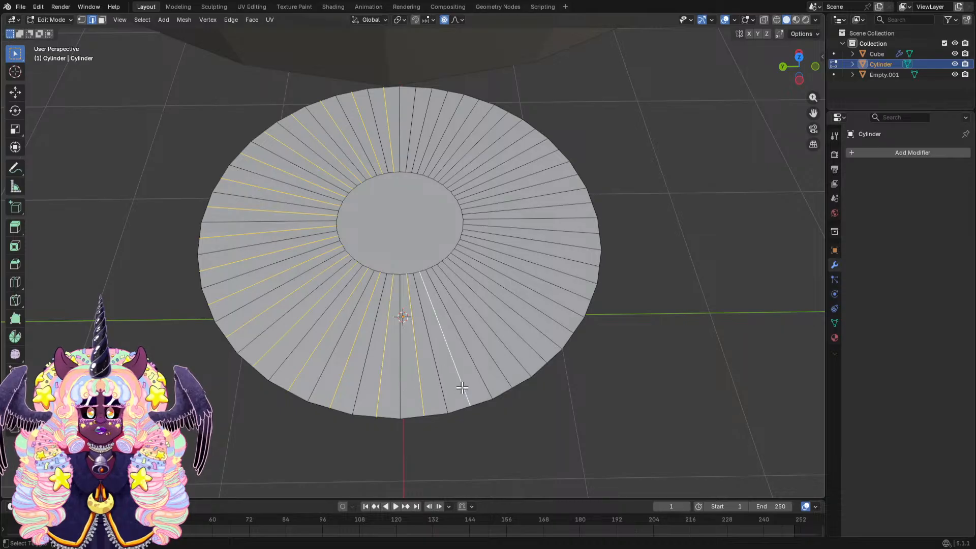
{"action": "left_click", "coordinate": [499, 371], "text": "shift"}
{"action": "left_click", "coordinate": [531, 345], "text": "shift"}
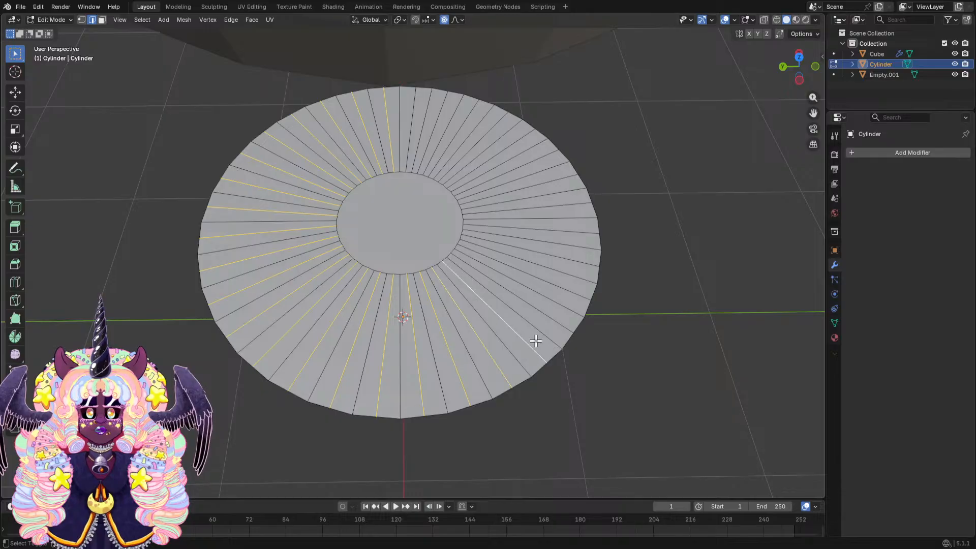
{"action": "left_click", "coordinate": [550, 317], "text": "shift"}
{"action": "left_click", "coordinate": [572, 291], "text": "shift"}
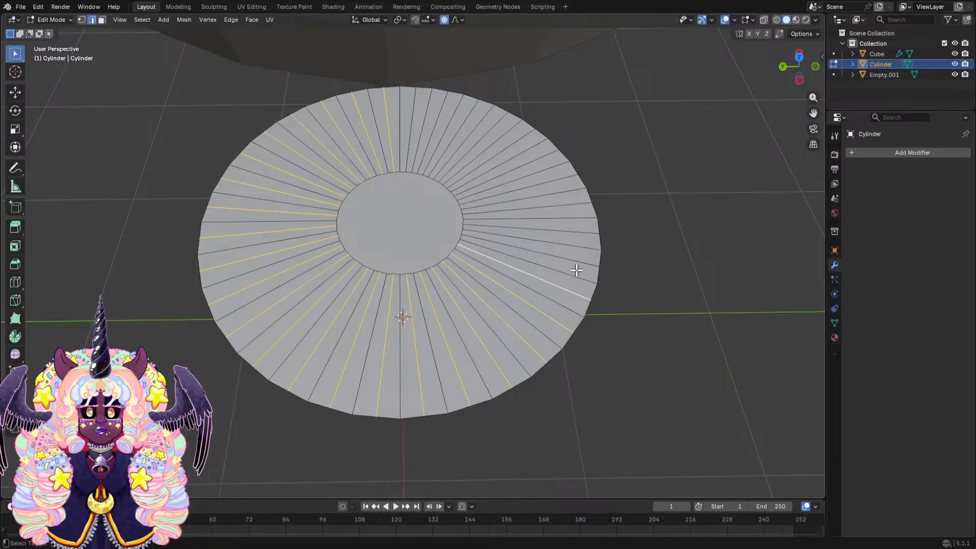
{"action": "left_click", "coordinate": [578, 260], "text": "shift"}
{"action": "left_click", "coordinate": [578, 232], "text": "shift"}
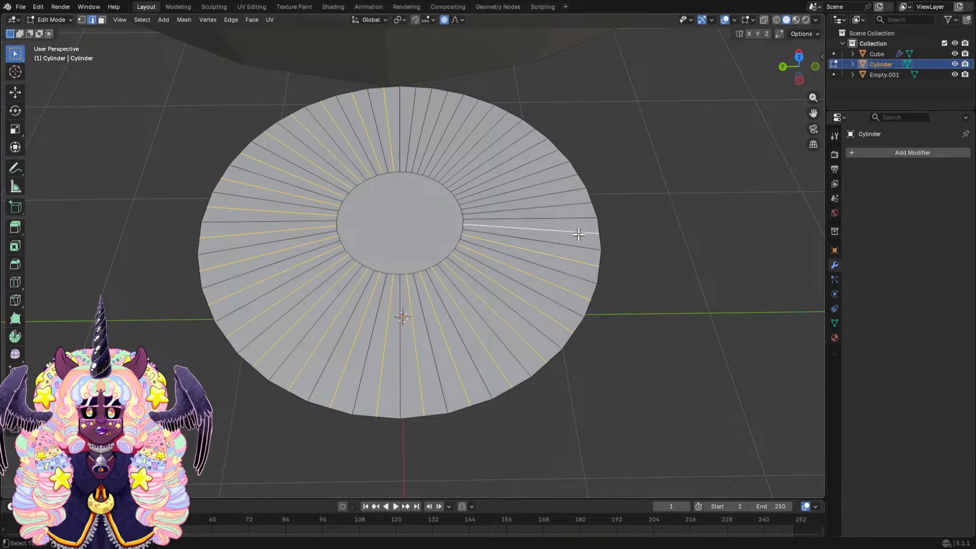
{"action": "left_click", "coordinate": [572, 205], "text": "shift"}
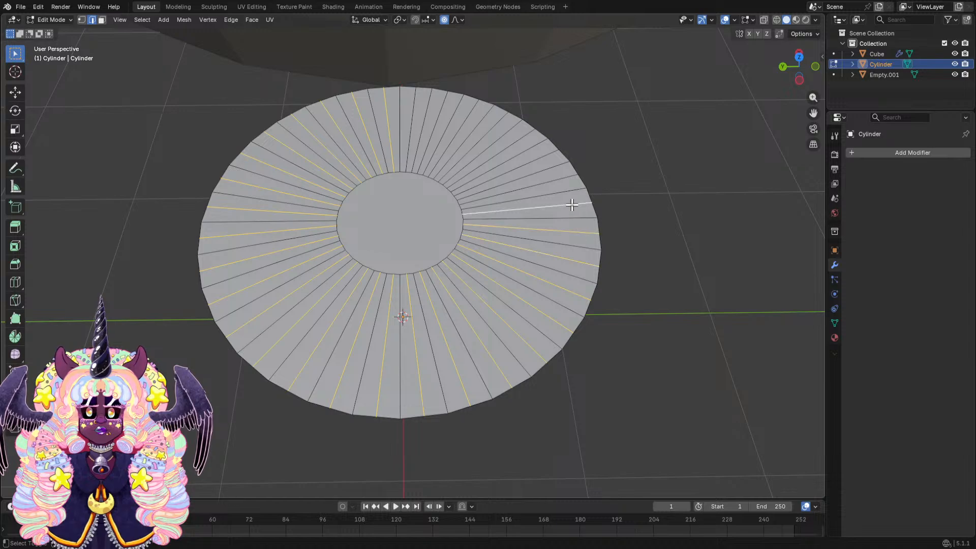
{"action": "left_click", "coordinate": [554, 182], "text": "shift"}
{"action": "left_click", "coordinate": [541, 153], "text": "shift"}
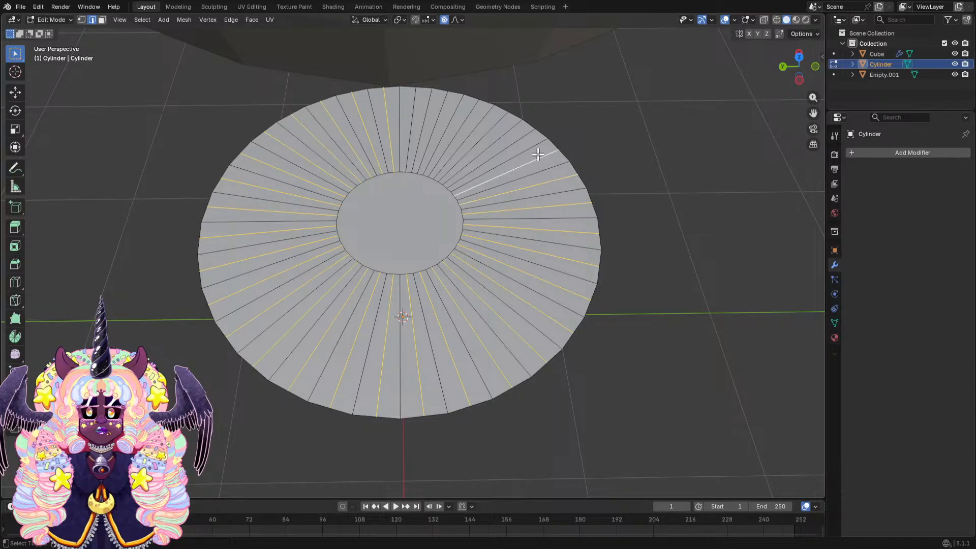
{"action": "left_click", "coordinate": [514, 144], "text": "shift"}
{"action": "left_click", "coordinate": [491, 132], "text": "shift"}
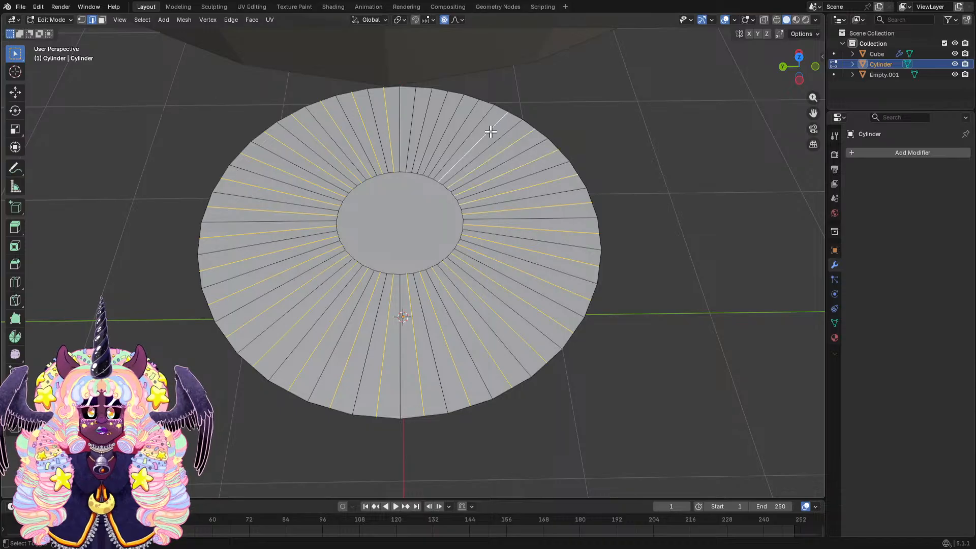
{"action": "left_click", "coordinate": [462, 121], "text": "shift"}
With proportional editing turned off, raise the selected alternate radial edges about 0.48 m along Z to form zigzag pleats.
{"action": "middle_click_drag", "start_coordinate": [415, 105], "coordinate": [559, 264]}
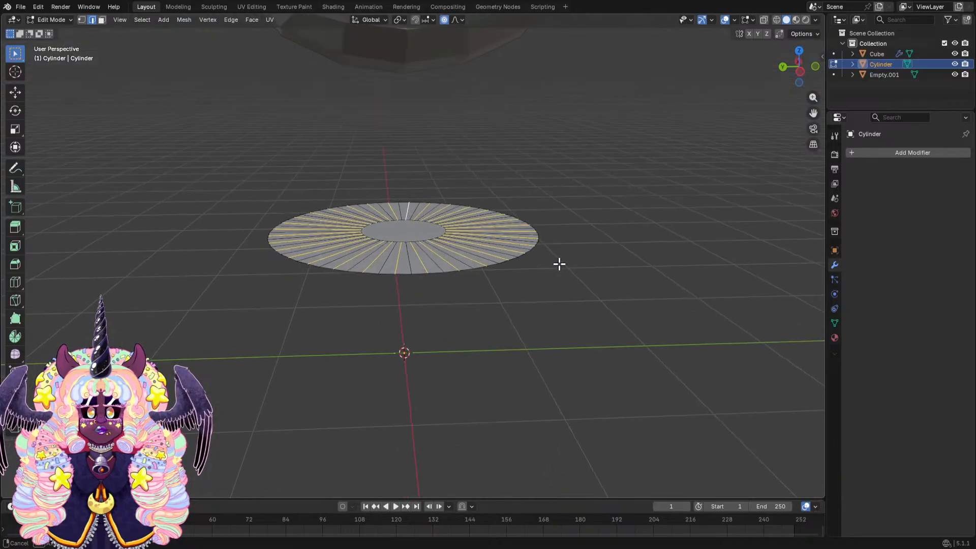
{"action": "key", "text": "g"}
{"action": "right_click", "coordinate": [545, 271]}
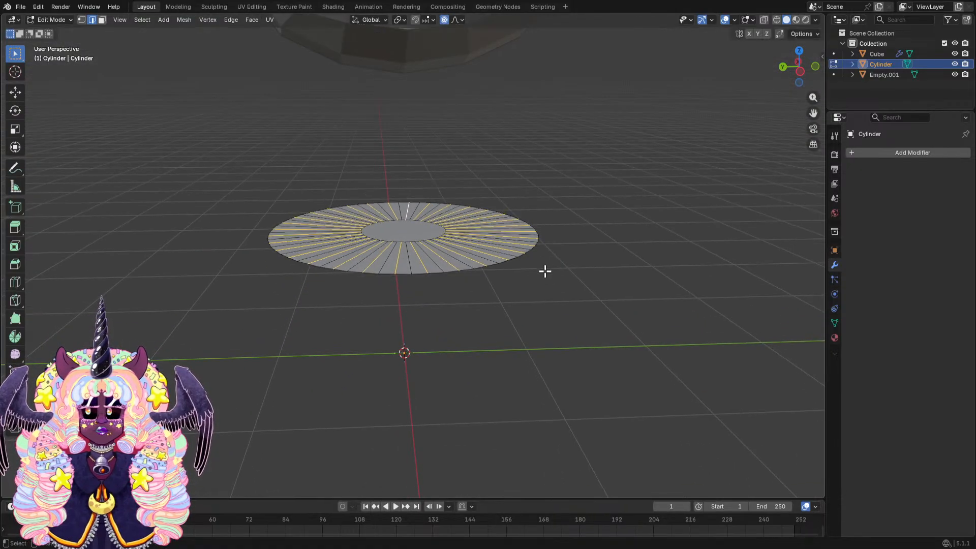
{"action": "left_click", "coordinate": [443, 20]}
{"action": "key", "text": "g"}
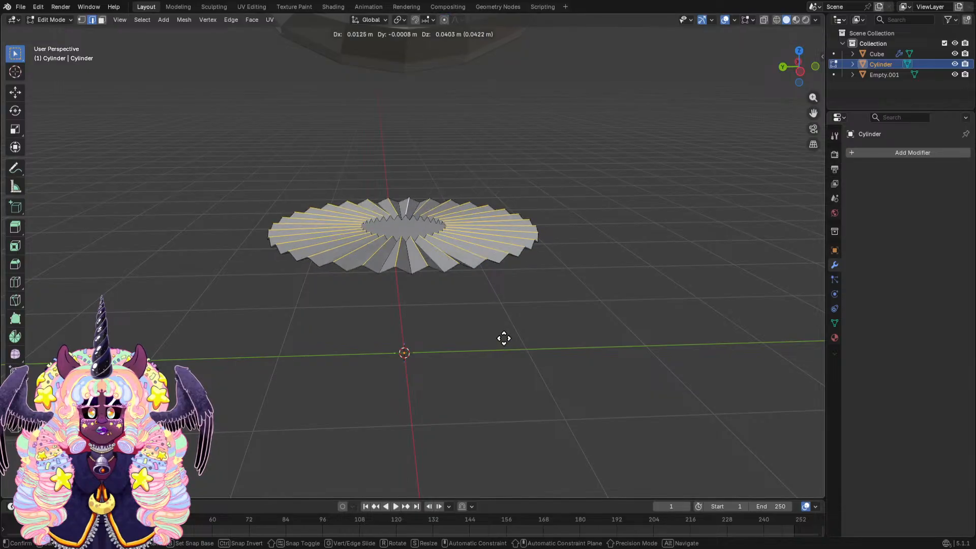
{"action": "key", "text": "z"}
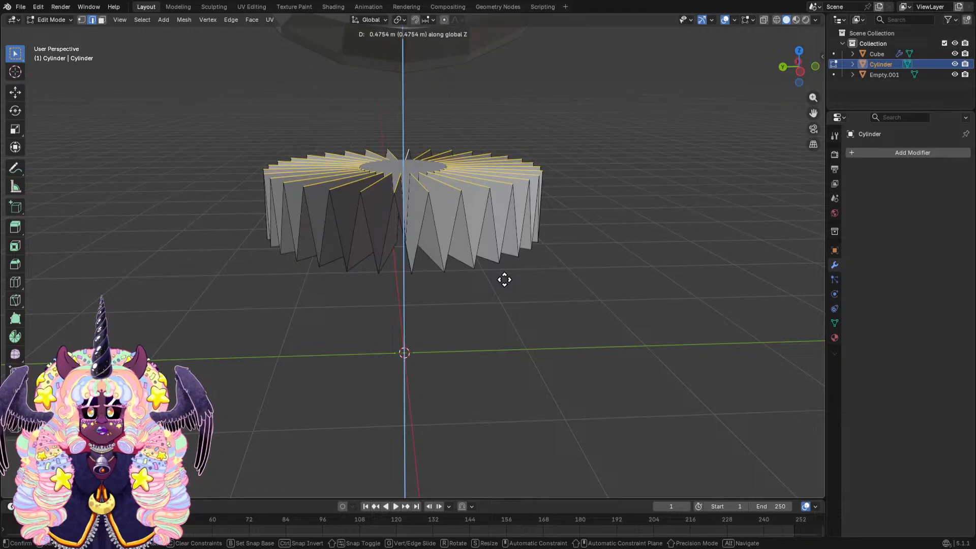
{"action": "left_click", "coordinate": [504, 279]}
Bevel the raised pleat edges with 5 segments and an offset of about 0.4 m to round the folds, then deselect everything.
{"action": "middle_click_drag", "start_coordinate": [504, 276], "coordinate": [471, 293]}
{"action": "key", "text": "ctrl+b"}
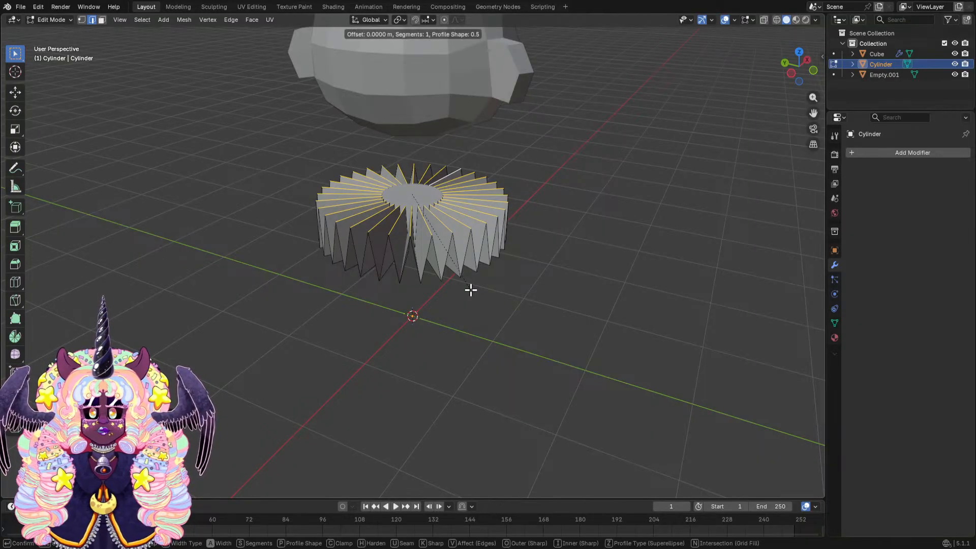
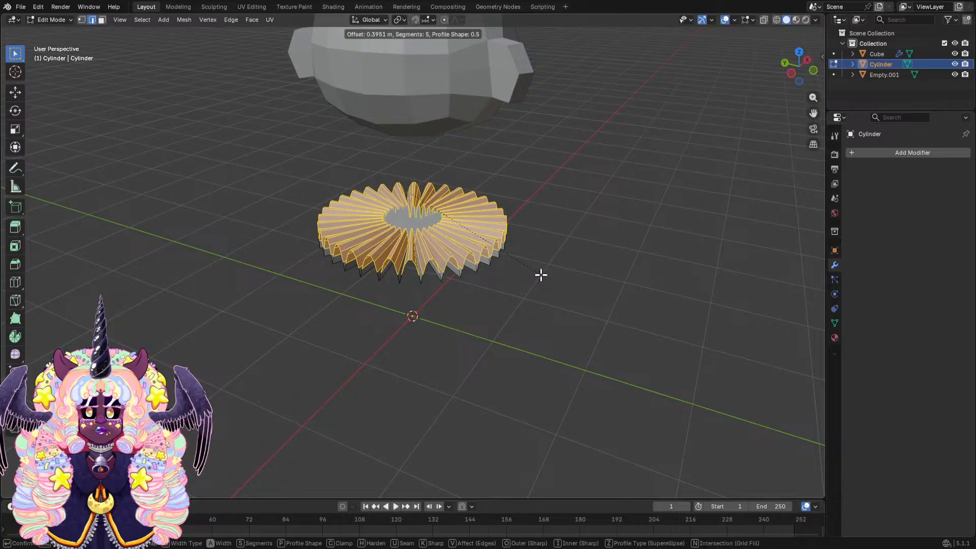
{"action": "left_click", "coordinate": [539, 275]}
{"action": "left_click", "coordinate": [580, 272]}
Try to delete the flat face filling the centre of the pleated ring.
{"action": "middle_click_drag", "start_coordinate": [579, 273], "coordinate": [283, 102]}
{"action": "scroll", "coordinate": [578, 252], "scroll_direction": "up", "scroll_amount": 5}
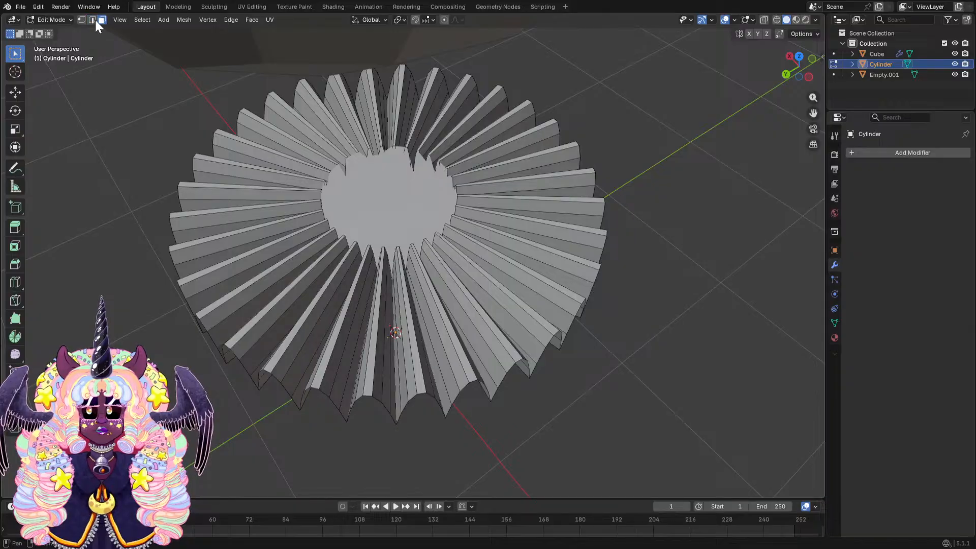
{"action": "left_click", "coordinate": [394, 222]}
{"action": "mouse_move", "coordinate": [395, 221]}
{"action": "middle_mouse_down"}
{"action": "mouse_move", "coordinate": [618, 334]}
{"action": "mouse_move", "coordinate": [694, 276]}
{"action": "mouse_move", "coordinate": [747, 292]}
{"action": "mouse_move", "coordinate": [585, 252]}
{"action": "mouse_move", "coordinate": [611, 161]}
{"action": "mouse_move", "coordinate": [560, 140]}
{"action": "mouse_move", "coordinate": [623, 190]}
{"action": "mouse_move", "coordinate": [635, 220]}
{"action": "mouse_move", "coordinate": [615, 174]}
{"action": "mouse_move", "coordinate": [584, 145]}
{"action": "mouse_move", "coordinate": [518, 129]}
{"action": "mouse_move", "coordinate": [475, 168]}
{"action": "mouse_move", "coordinate": [498, 158]}
{"action": "mouse_move", "coordinate": [446, 274]}
{"action": "mouse_move", "coordinate": [568, 250]}
{"action": "mouse_move", "coordinate": [633, 224]}
{"action": "mouse_move", "coordinate": [605, 272]}
{"action": "mouse_move", "coordinate": [641, 252]}
{"action": "mouse_move", "coordinate": [601, 272]}
{"action": "mouse_move", "coordinate": [442, 255]}
{"action": "mouse_move", "coordinate": [554, 217]}
{"action": "mouse_move", "coordinate": [548, 242]}
{"action": "middle_mouse_up"}
{"action": "left_click", "coordinate": [775, 20]}
{"action": "scroll", "coordinate": [445, 274], "scroll_direction": "down", "scroll_amount": 3}
{"action": "key", "text": "x"}
{"action": "left_click", "coordinate": [464, 249]}
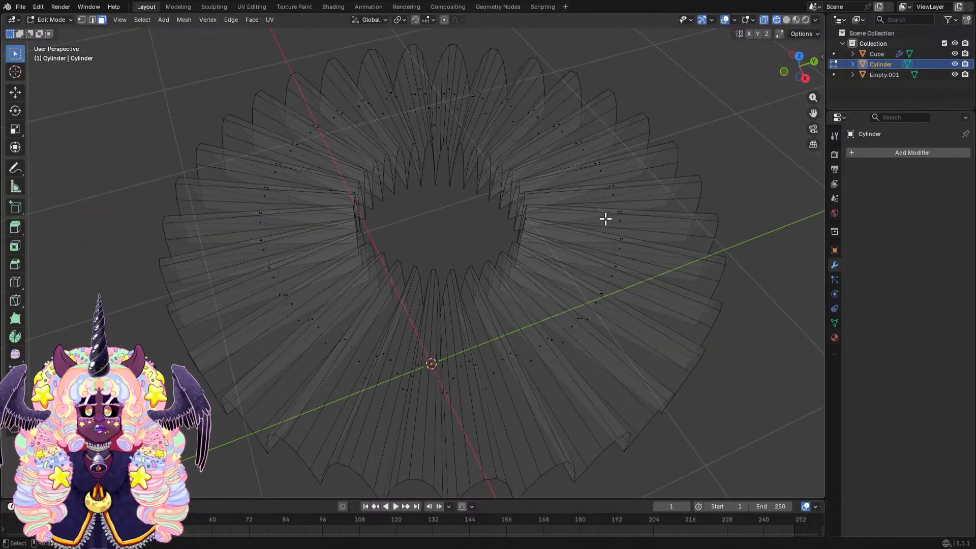
{"action": "left_click", "coordinate": [786, 19]}
{"action": "mouse_move", "coordinate": [585, 214]}
{"action": "middle_mouse_down"}
{"action": "mouse_move", "coordinate": [599, 226]}
{"action": "mouse_move", "coordinate": [506, 236]}
{"action": "mouse_move", "coordinate": [536, 221]}
{"action": "middle_mouse_up"}
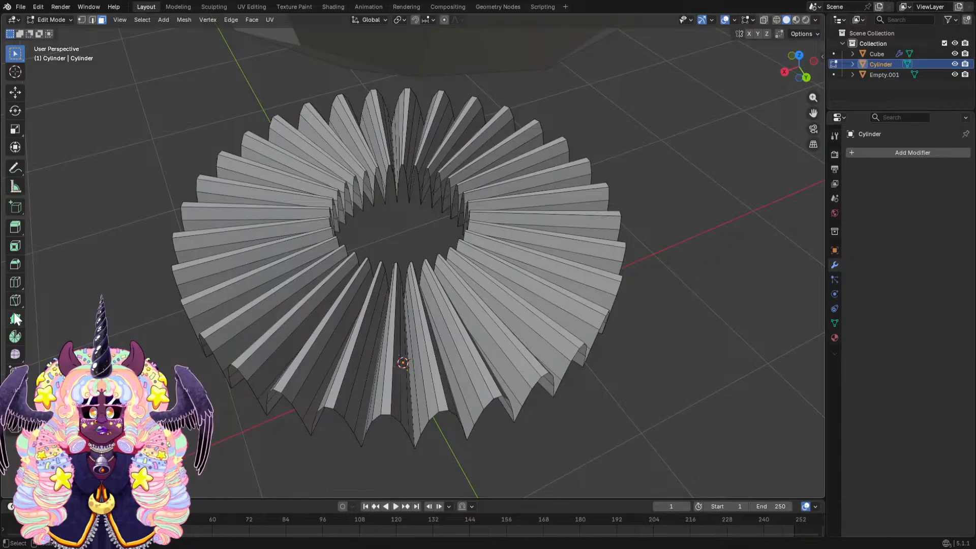
Undo the central face deletion and add a concentric loop cut midway across the pleats with the Loop Cut tool.
{"action": "left_click", "coordinate": [16, 282]}
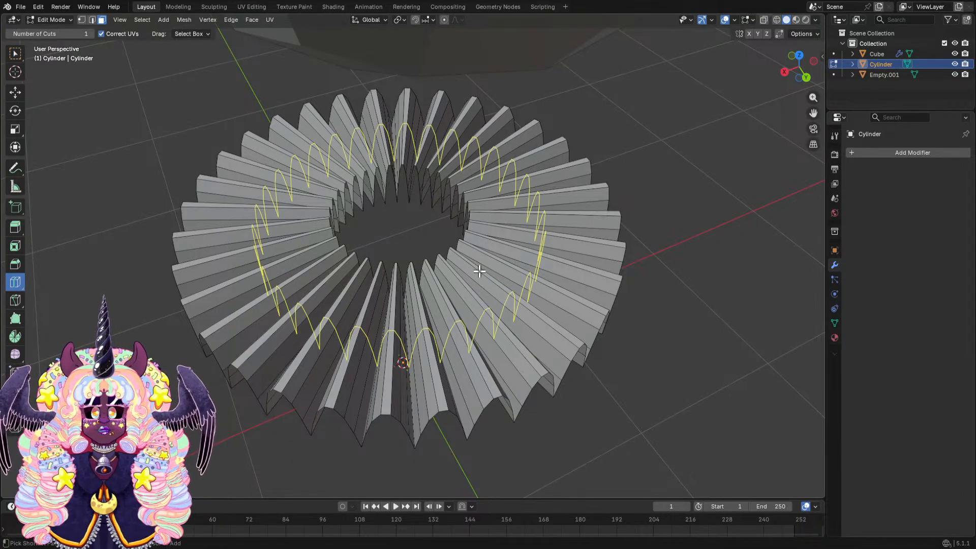
{"action": "key", "text": "ctrl+z"}
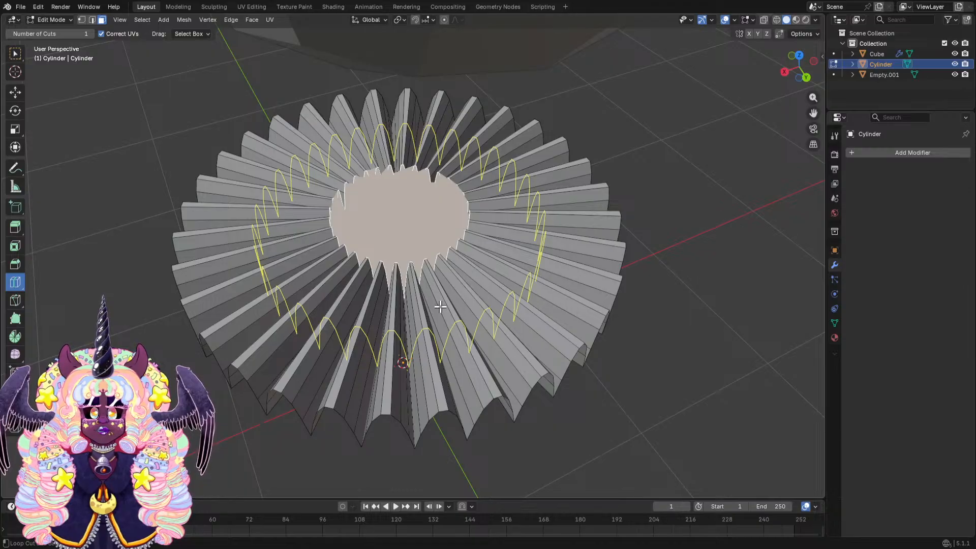
{"action": "key", "text": "2"}
{"action": "middle_click_drag", "start_coordinate": [438, 305], "coordinate": [625, 393]}
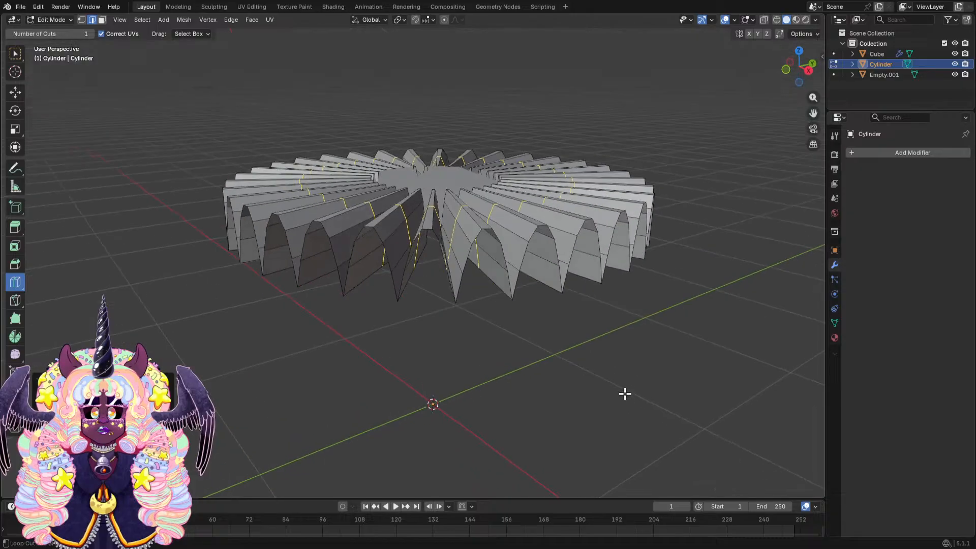
{"action": "key", "text": "g"}
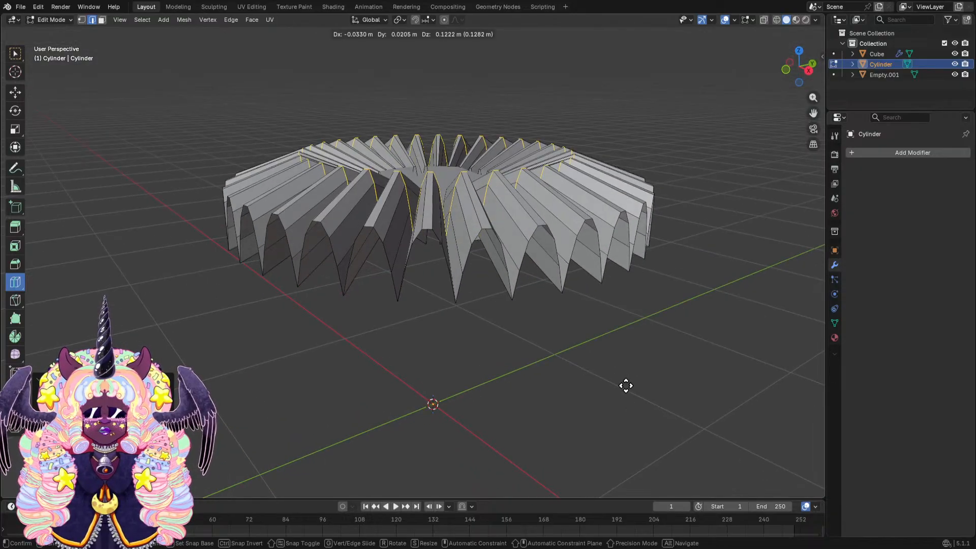
{"action": "key", "text": "z"}
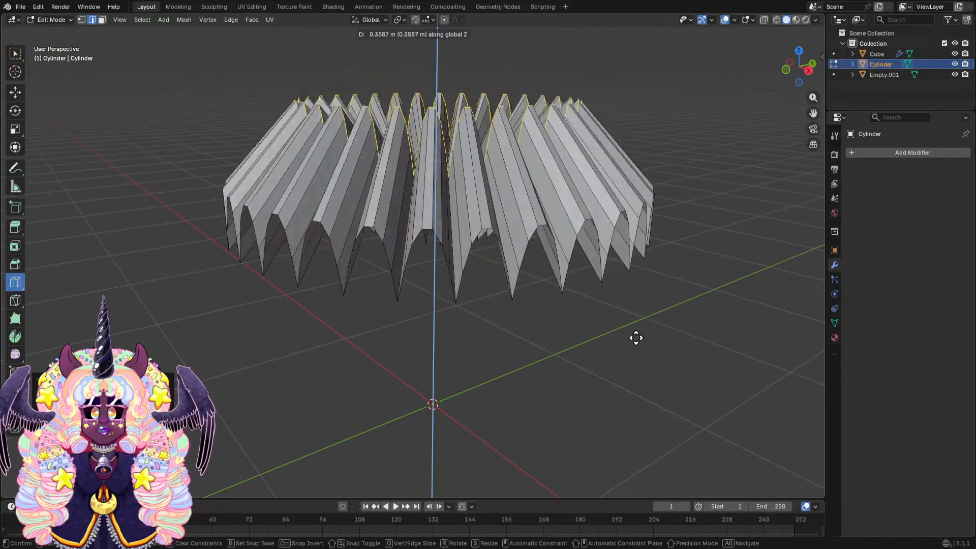
{"action": "right_click", "coordinate": [616, 359]}
Add more concentric loop cuts across the pleats, on the inner and outer sides of the middle loop.
{"action": "mouse_move", "coordinate": [466, 337]}
{"action": "middle_mouse_down"}
{"action": "mouse_move", "coordinate": [427, 375]}
{"action": "mouse_move", "coordinate": [479, 464]}
{"action": "mouse_move", "coordinate": [462, 341]}
{"action": "middle_mouse_up"}
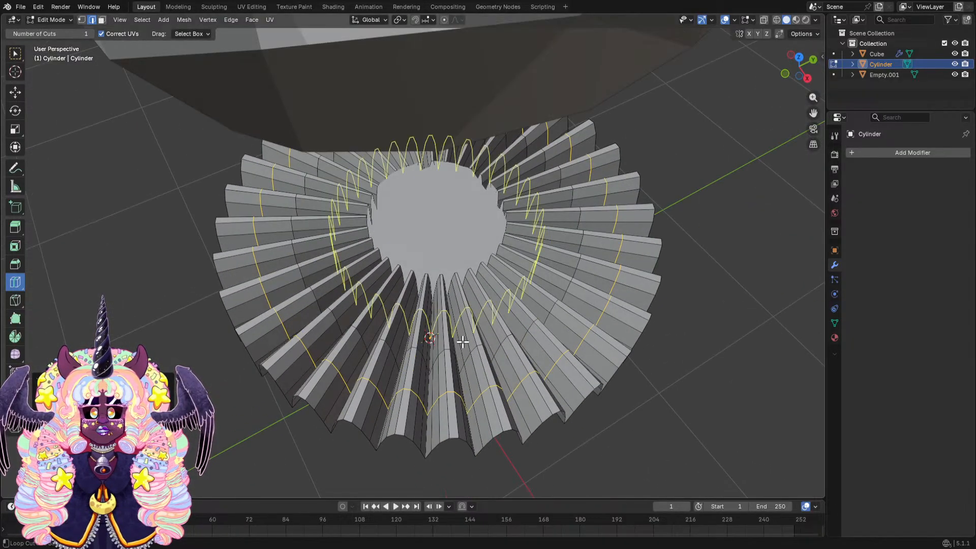
{"action": "middle_click_drag", "start_coordinate": [521, 446], "coordinate": [562, 425]}
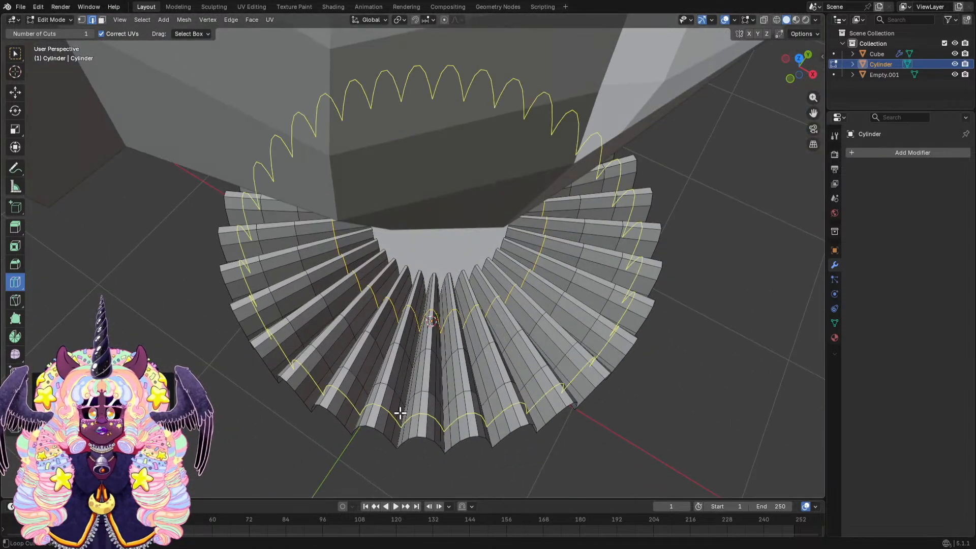
{"action": "middle_click_drag", "start_coordinate": [717, 371], "coordinate": [82, 61]}
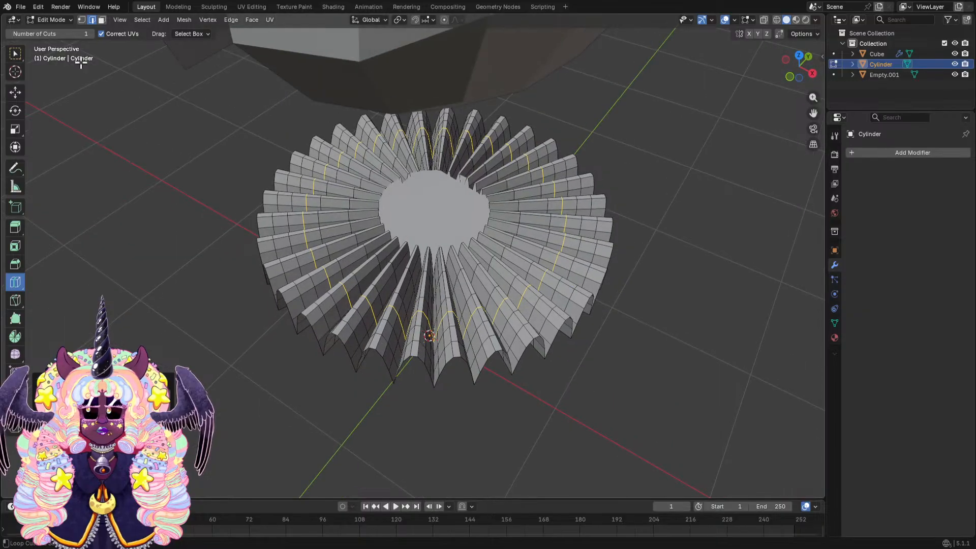
Return to Object Mode and raise the pleated ruff along Z until it sits directly beneath the head.
{"action": "left_click", "coordinate": [50, 19]}
{"action": "left_click", "coordinate": [58, 32]}
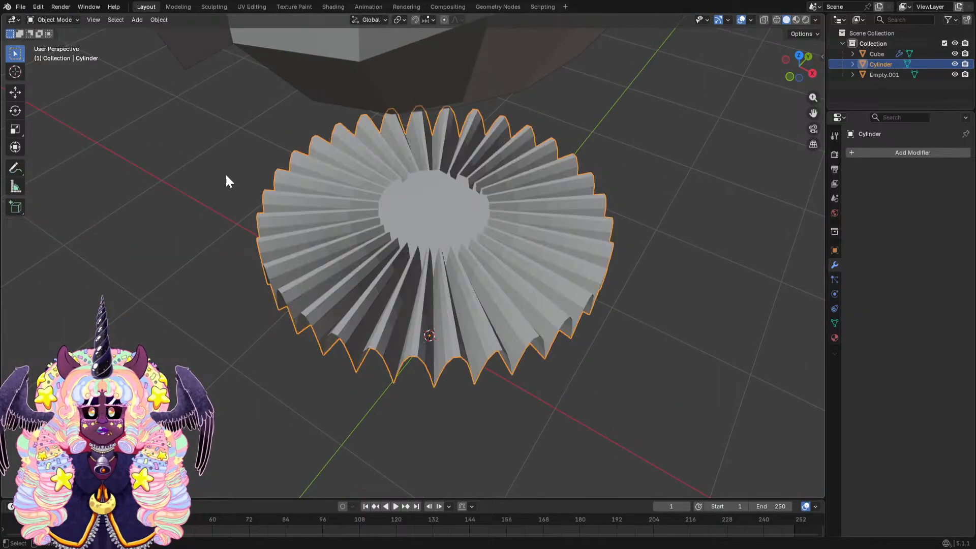
{"action": "scroll", "coordinate": [224, 173], "scroll_direction": "down", "scroll_amount": 3}
{"action": "middle_click_drag", "start_coordinate": [225, 173], "coordinate": [628, 250]}
{"action": "scroll", "coordinate": [573, 245], "scroll_direction": "up", "scroll_amount": 2}
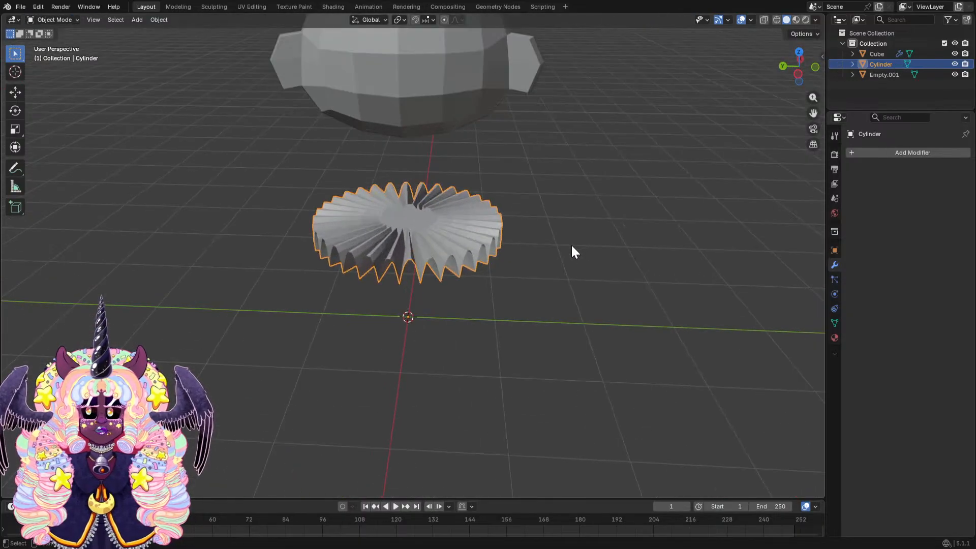
{"action": "middle_click_drag", "start_coordinate": [494, 235], "coordinate": [508, 248]}
{"action": "key", "text": "g"}
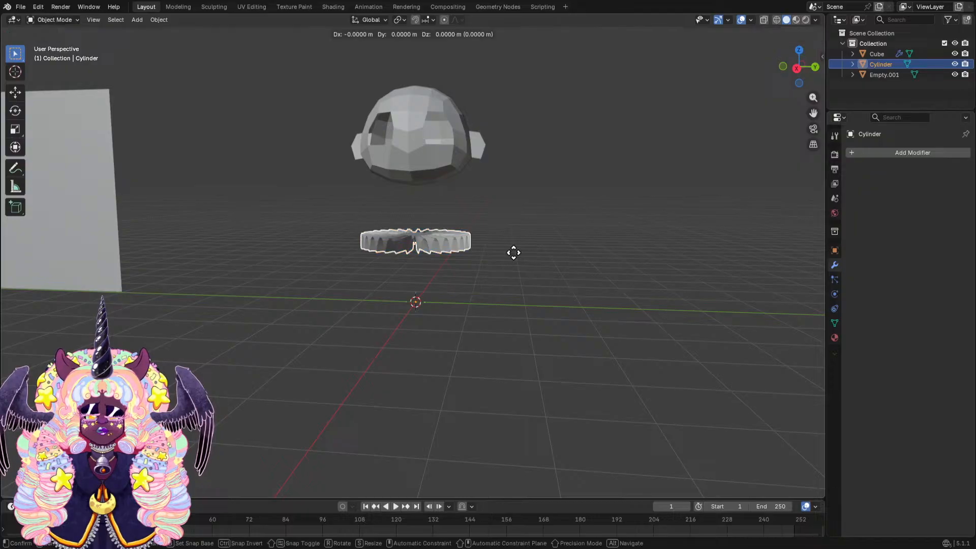
{"action": "key", "text": "z"}
{"action": "left_click", "coordinate": [513, 194]}
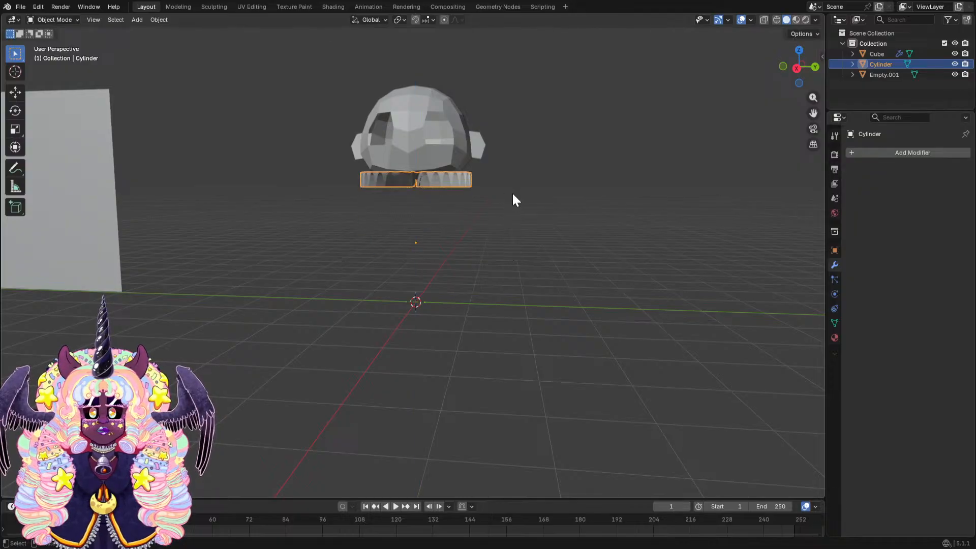
{"action": "middle_click_drag", "start_coordinate": [512, 198], "coordinate": [511, 240]}
{"action": "key", "text": "g"}
{"action": "key", "text": "z"}
{"action": "left_click", "coordinate": [529, 210]}
Enter Edit Mode on the ruff and select the whole outer rim as an edge loop, starting from one front rim edge.
{"action": "left_click", "coordinate": [69, 18]}
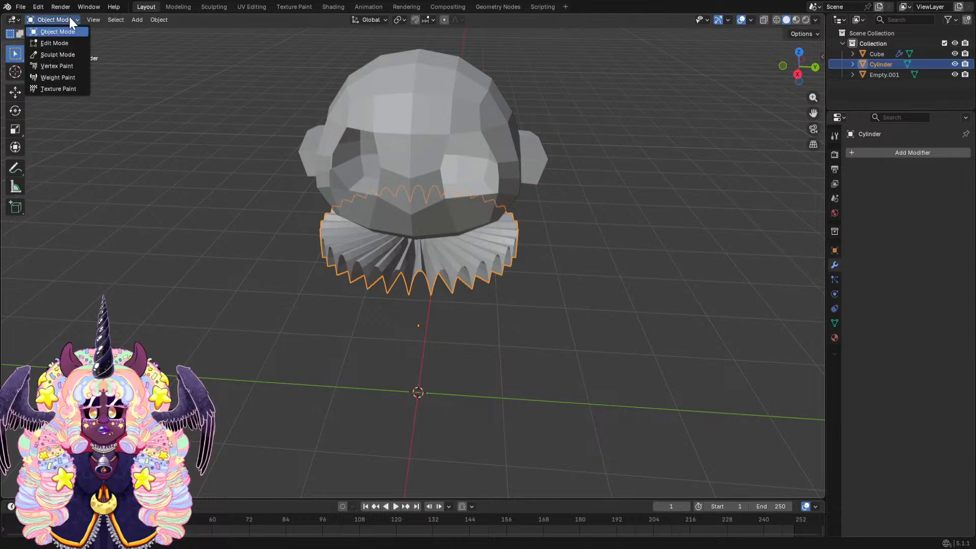
{"action": "left_click", "coordinate": [65, 40]}
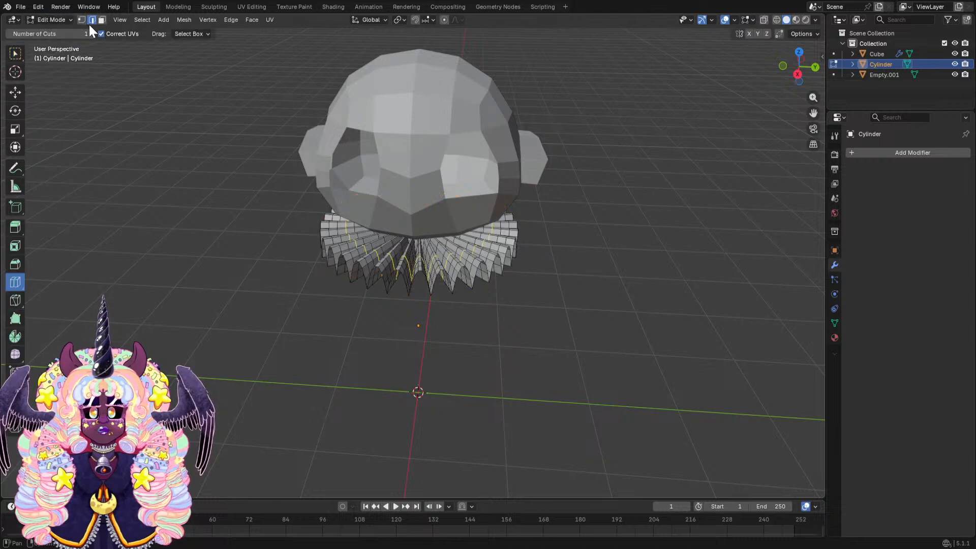
{"action": "left_click", "coordinate": [15, 53]}
{"action": "scroll", "coordinate": [433, 315], "scroll_direction": "up", "scroll_amount": 4}
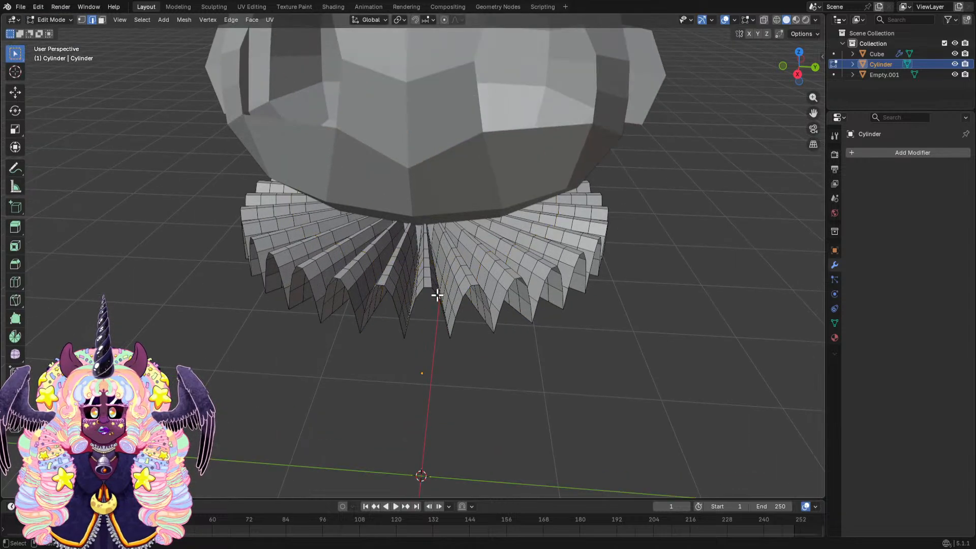
{"action": "left_click", "coordinate": [437, 295]}
{"action": "scroll", "coordinate": [442, 300], "scroll_direction": "up", "scroll_amount": 2}
{"action": "middle_click_drag", "start_coordinate": [464, 324], "coordinate": [470, 300]}
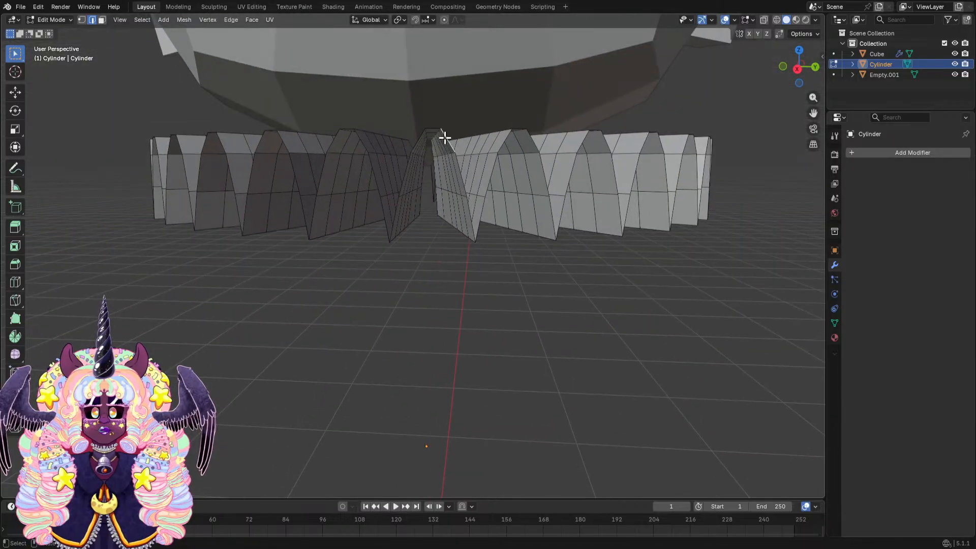
{"action": "left_click", "coordinate": [142, 20]}
{"action": "mouse_move", "coordinate": [214, 180]}
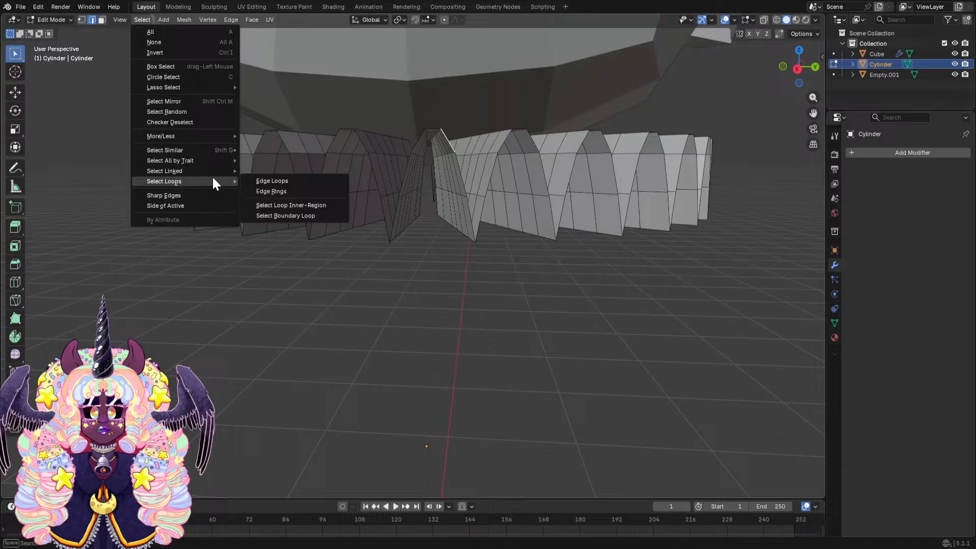
{"action": "left_click", "coordinate": [263, 182]}
{"action": "scroll", "coordinate": [503, 314], "scroll_direction": "down", "scroll_amount": 5}
{"action": "scroll", "coordinate": [508, 311], "scroll_direction": "up", "scroll_amount": 2}
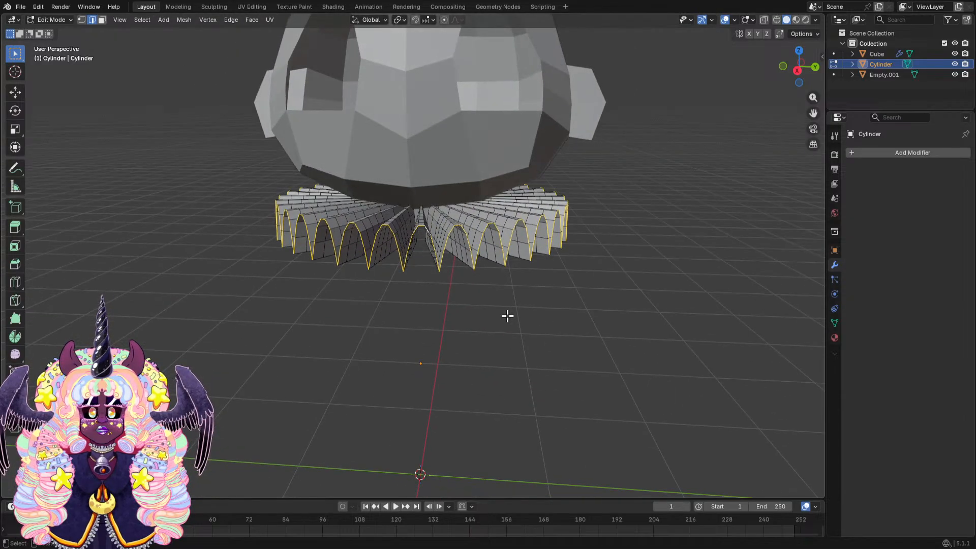
{"action": "scroll", "coordinate": [507, 316], "scroll_direction": "down", "scroll_amount": 1}
Scale the outer rim loop up slightly, and stretch it along Z to make the outer folds taller.
{"action": "key", "text": "s"}
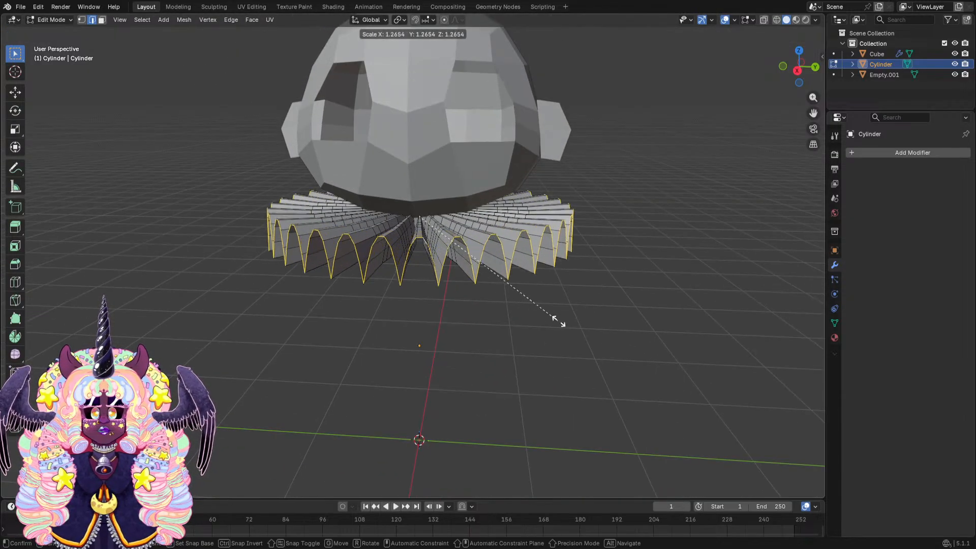
{"action": "left_click", "coordinate": [535, 303]}
{"action": "key", "text": "s"}
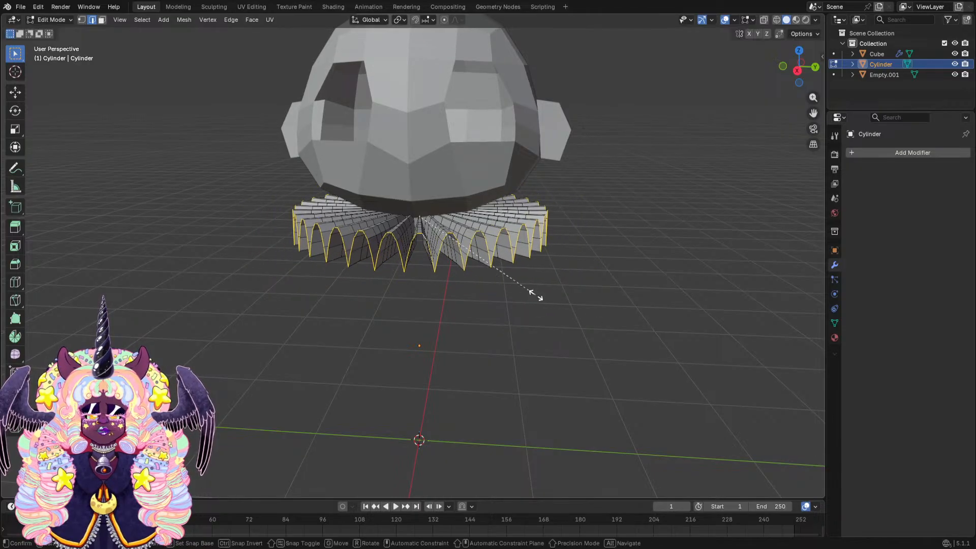
{"action": "key", "text": "z"}
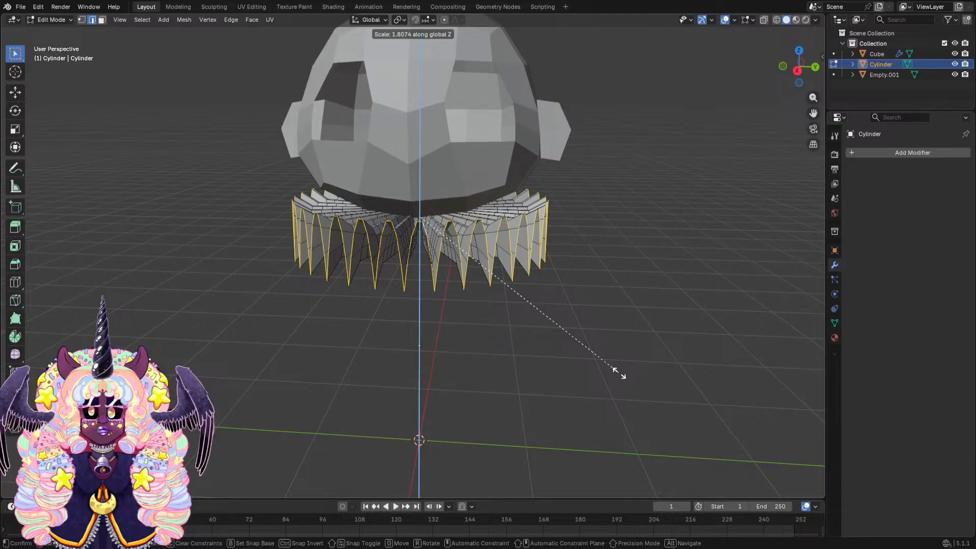
{"action": "left_click", "coordinate": [572, 323]}
Try scaling the outer rim loop along the X axis alone and along the Y axis alone.
{"action": "key", "text": "s"}
{"action": "key", "text": "x"}
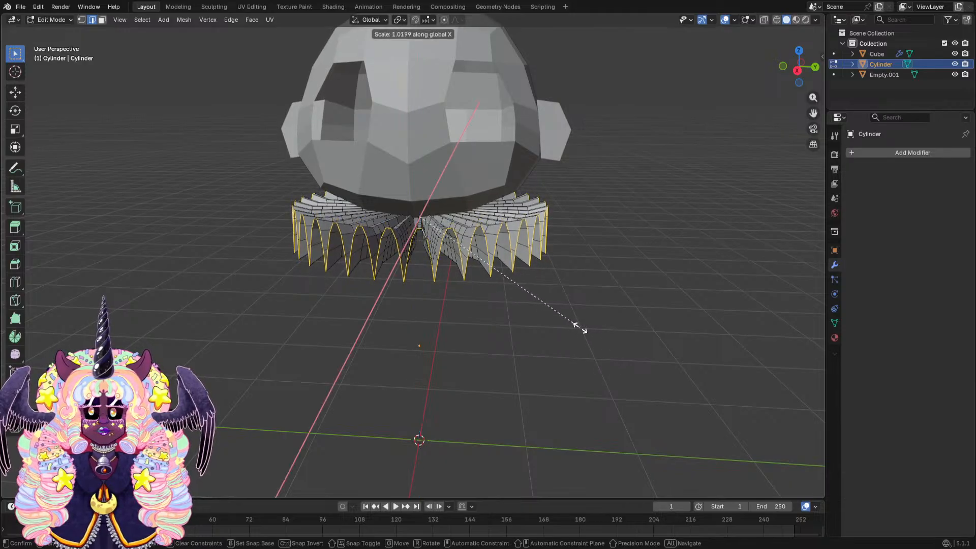
{"action": "left_click", "coordinate": [628, 321]}
{"action": "middle_click_drag", "start_coordinate": [617, 310], "coordinate": [596, 319]}
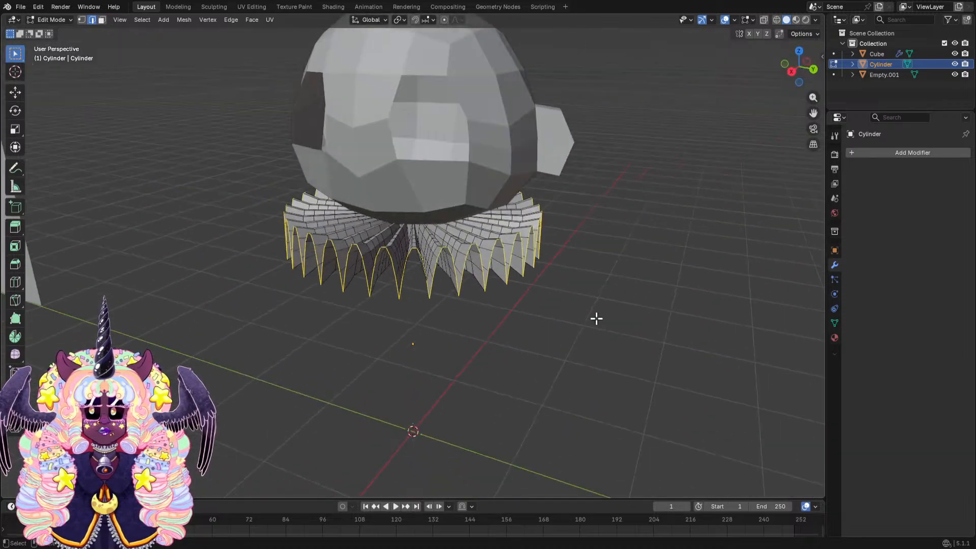
{"action": "key", "text": "s"}
{"action": "key", "text": "y"}
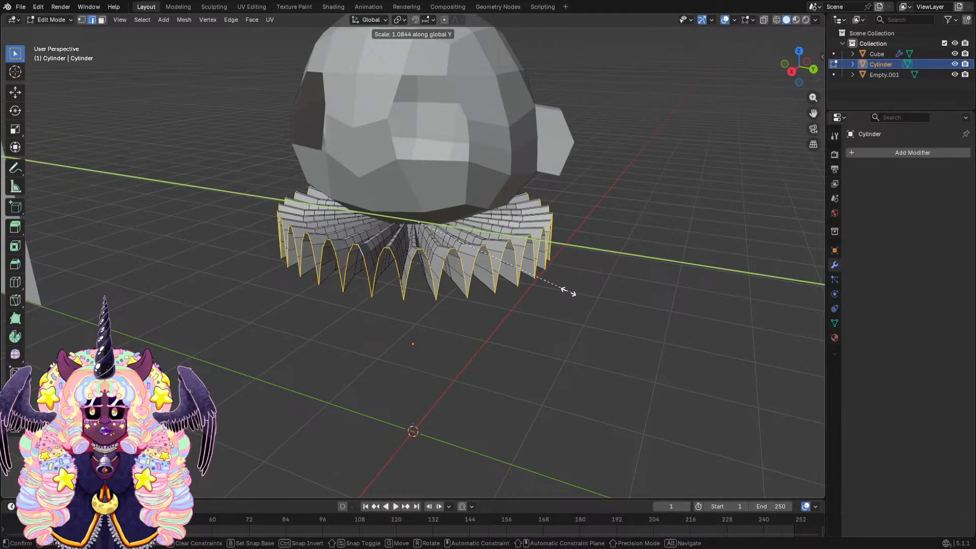
{"action": "key", "text": "Escape"}
Scale the outer rim loop up evenly on all axes so the ruff flares well beyond the head's width.
{"action": "key", "text": "s"}
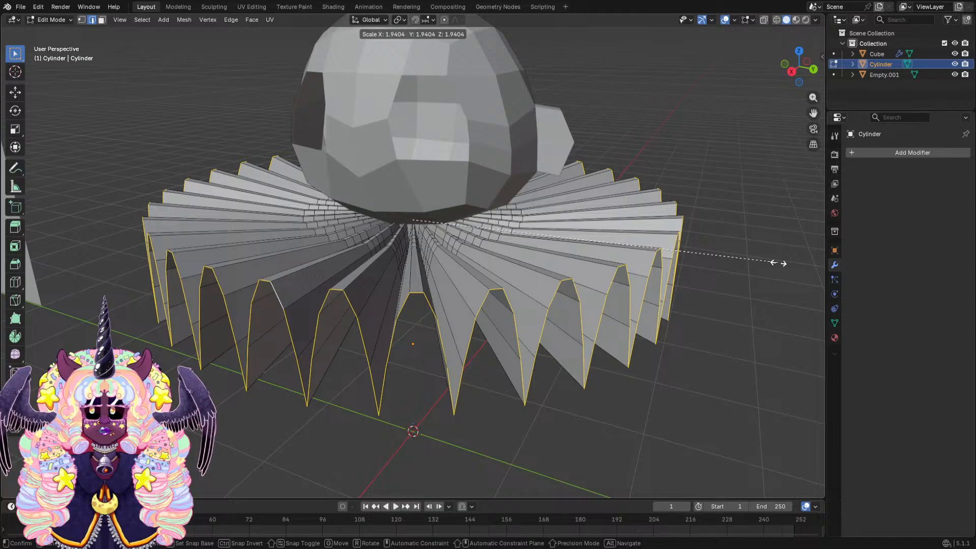
{"action": "left_click", "coordinate": [751, 264]}
{"action": "middle_click_drag", "start_coordinate": [751, 264], "coordinate": [601, 230]}
{"action": "scroll", "coordinate": [691, 305], "scroll_direction": "down", "scroll_amount": 3}
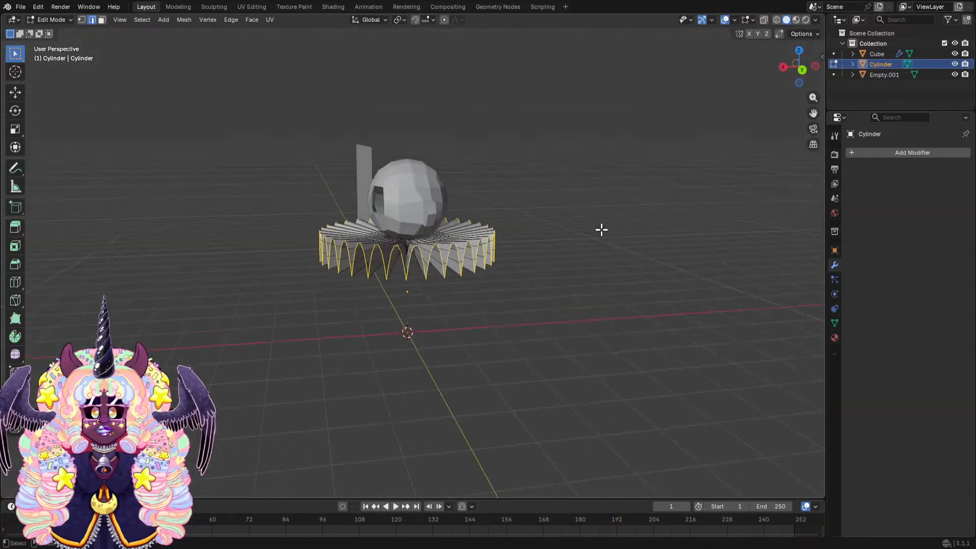
Scale the ruff's outer rim loop down evenly on all axes to about 0.67.
{"action": "scroll", "coordinate": [602, 229], "scroll_direction": "up", "scroll_amount": 2}
{"action": "middle_click_drag", "start_coordinate": [518, 198], "coordinate": [600, 188]}
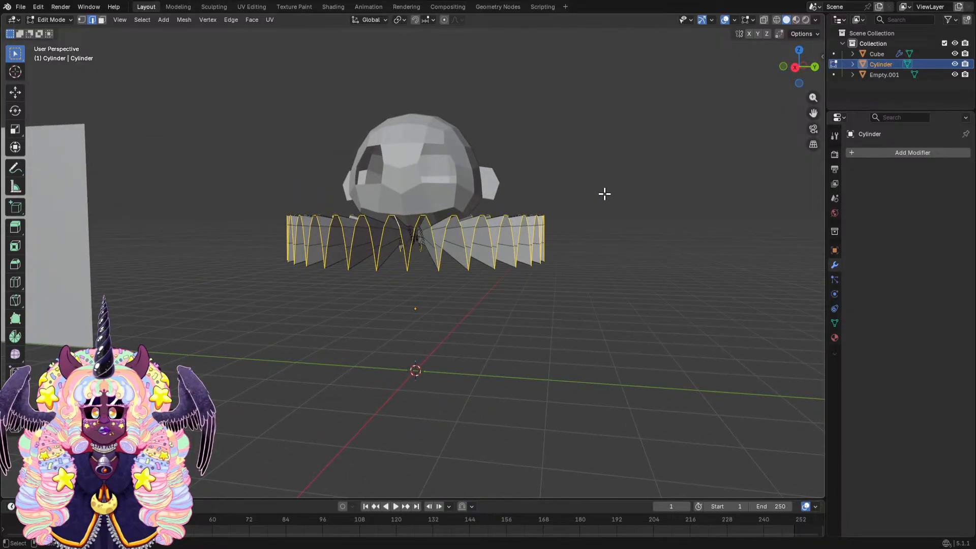
{"action": "key", "text": "s"}
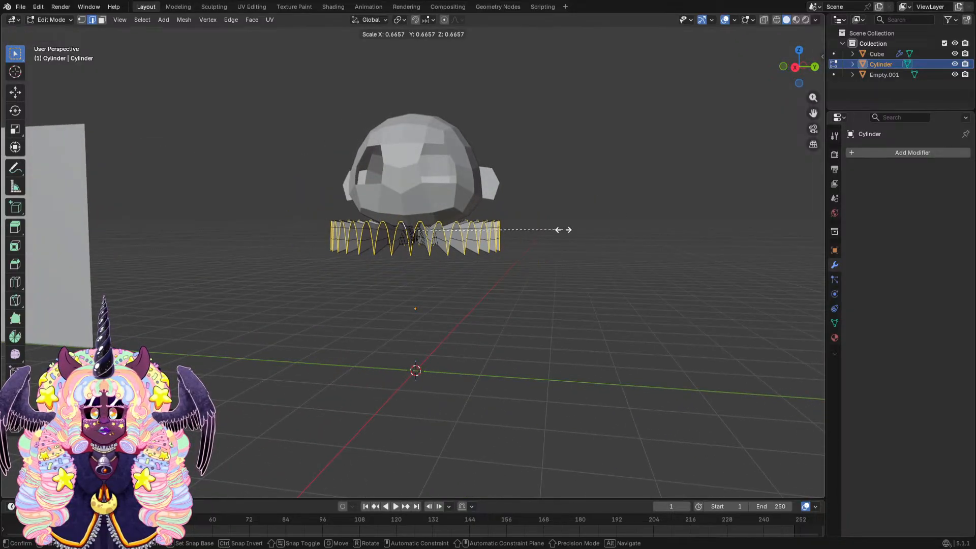
{"action": "left_click", "coordinate": [563, 230]}
Stretch the outer rim loop along the global Z axis to make the ruff's outer folds taller.
{"action": "key", "text": "s"}
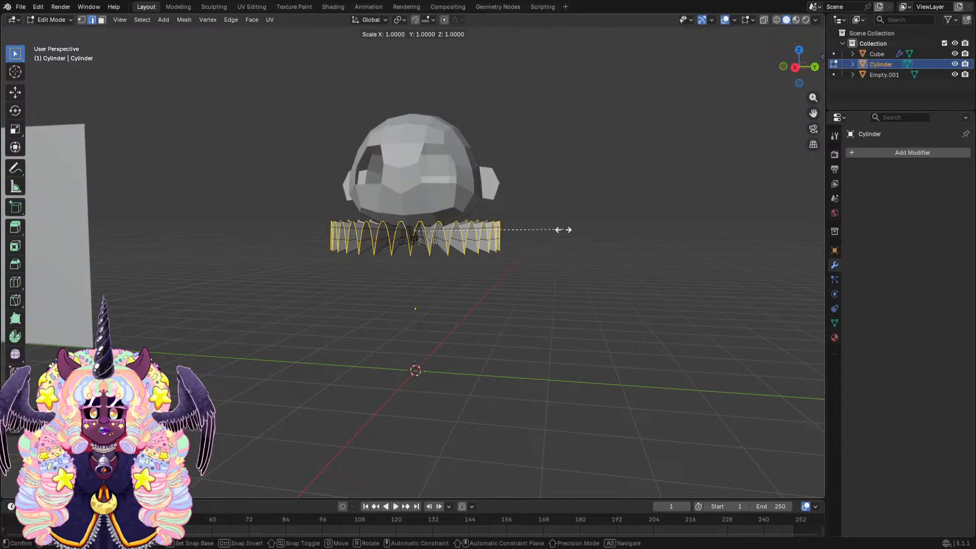
{"action": "key", "text": "z"}
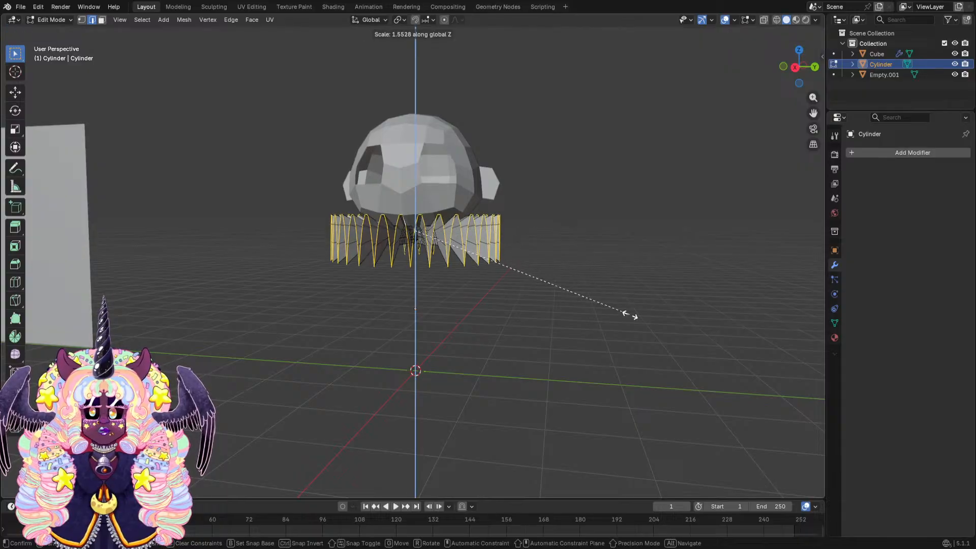
{"action": "left_click", "coordinate": [625, 287]}
{"action": "middle_click_drag", "start_coordinate": [582, 261], "coordinate": [454, 207]}
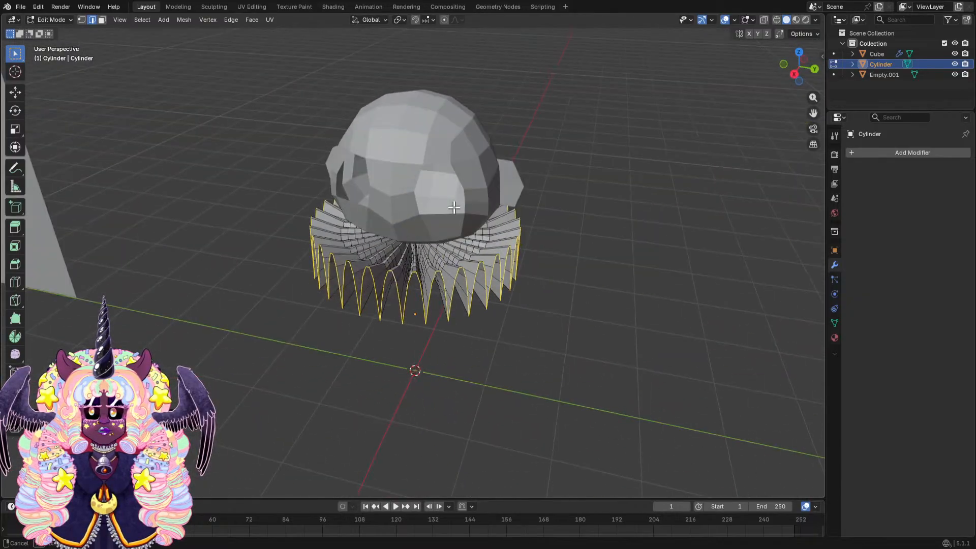
Widen the outer rim loop slightly along the X axis and by about 1.07 along the Y axis.
{"action": "key", "text": "s"}
{"action": "key", "text": "x"}
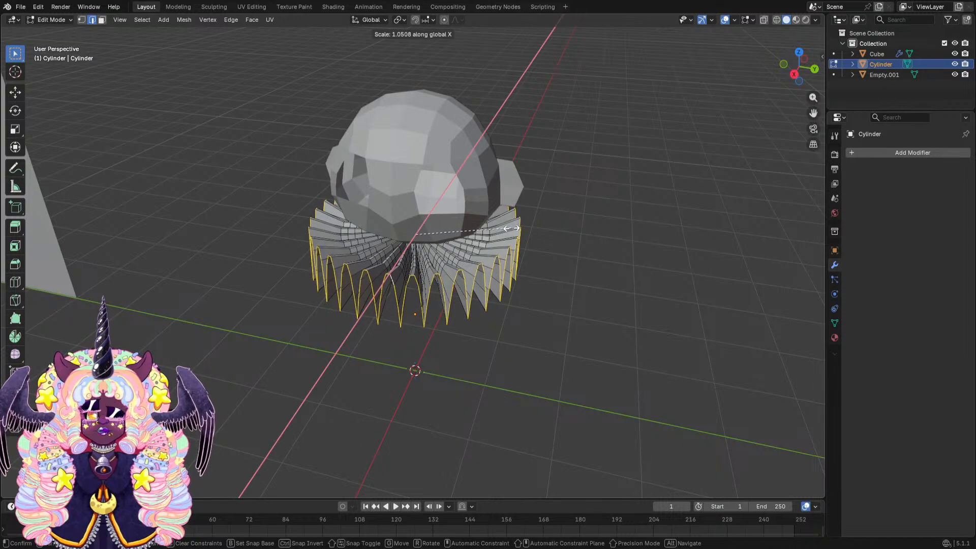
{"action": "left_click", "coordinate": [514, 227]}
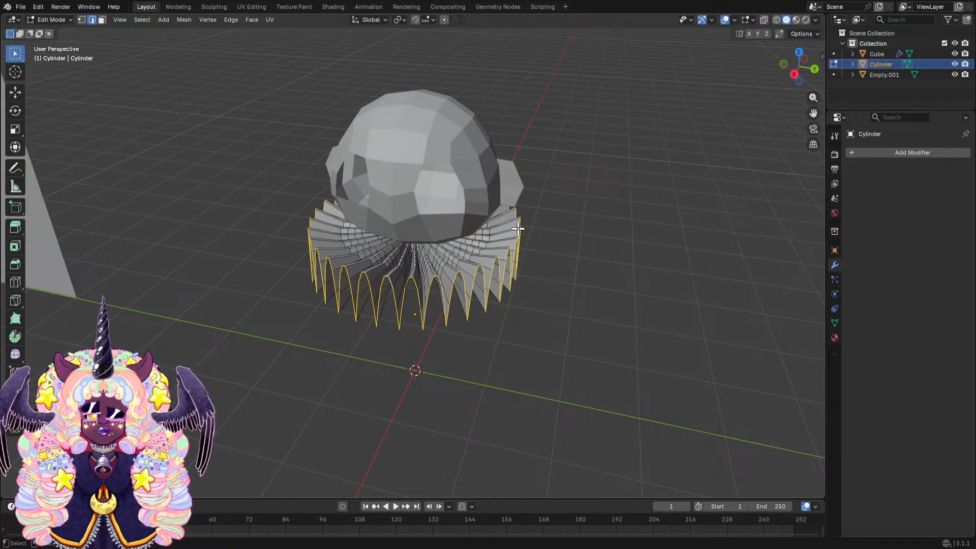
{"action": "key", "text": "s"}
{"action": "key", "text": "y"}
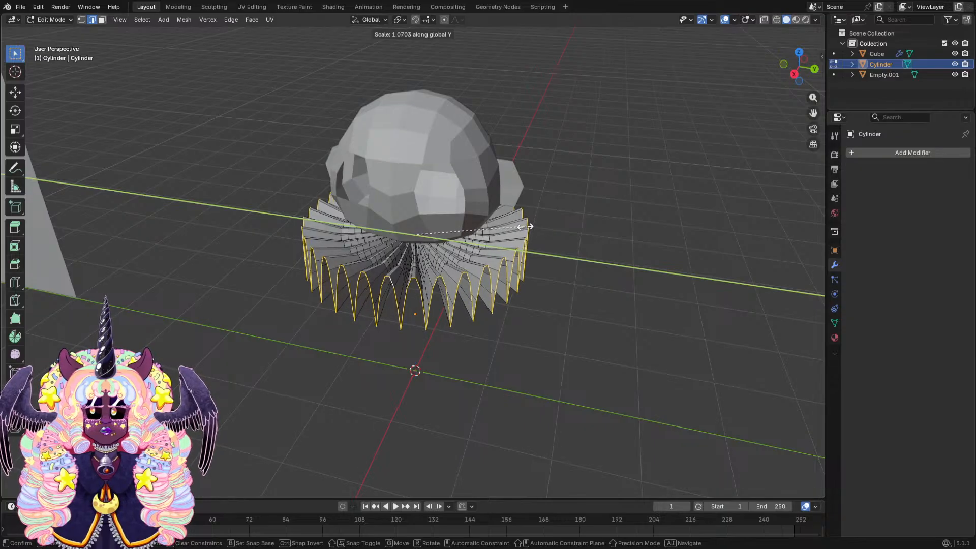
{"action": "left_click", "coordinate": [525, 227]}
{"action": "middle_click_drag", "start_coordinate": [533, 222], "coordinate": [570, 231]}
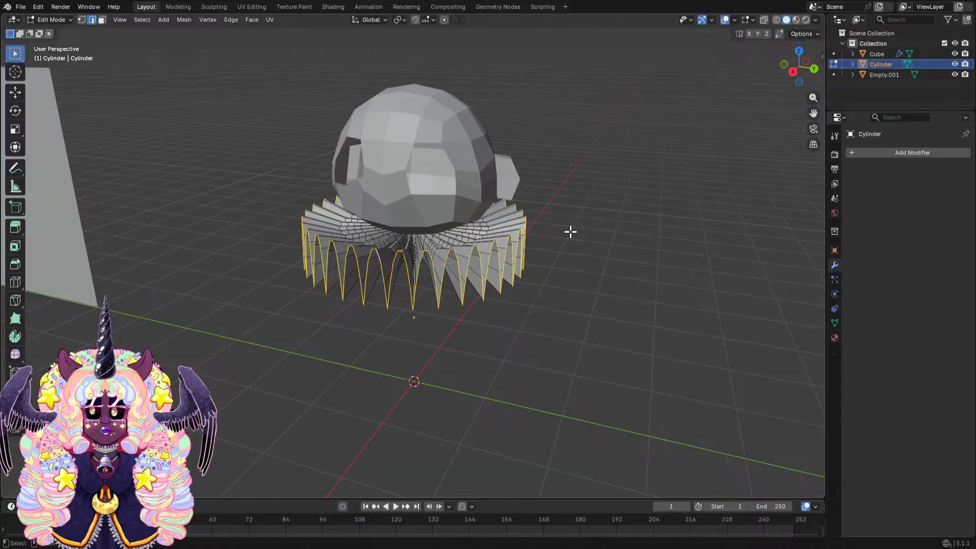
Return to Object Mode and examine the ruff's pleats up close beneath the head.
{"action": "left_click", "coordinate": [62, 20]}
{"action": "left_click", "coordinate": [59, 29]}
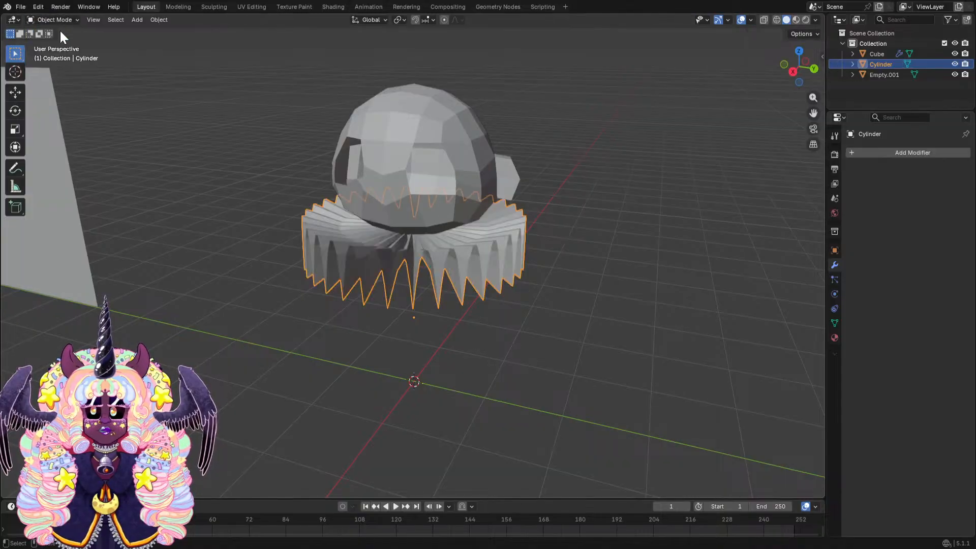
{"action": "middle_click_drag", "start_coordinate": [305, 223], "coordinate": [380, 178]}
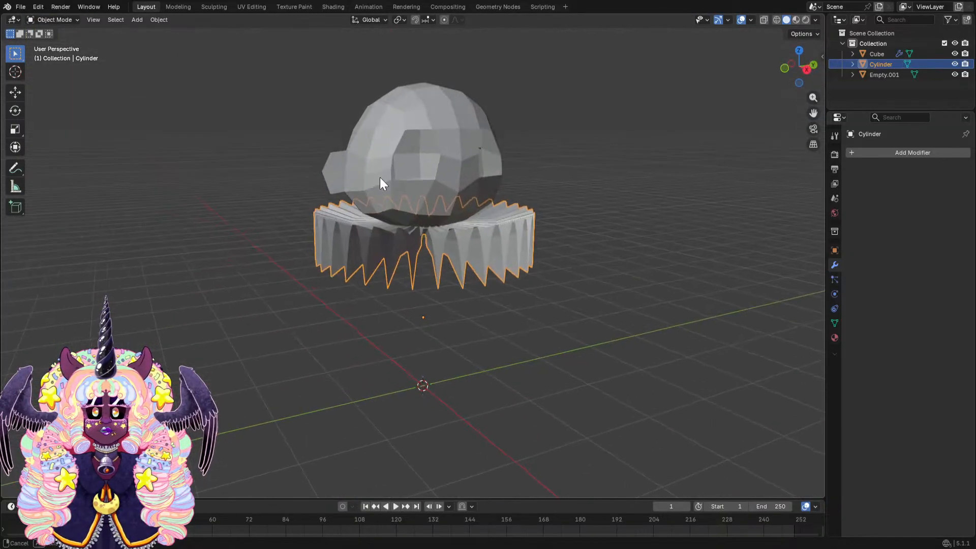
{"action": "scroll", "coordinate": [426, 184], "scroll_direction": "up", "scroll_amount": 3}
{"action": "middle_click_drag", "start_coordinate": [460, 187], "coordinate": [560, 211]}
{"action": "left_click", "coordinate": [855, 154]}
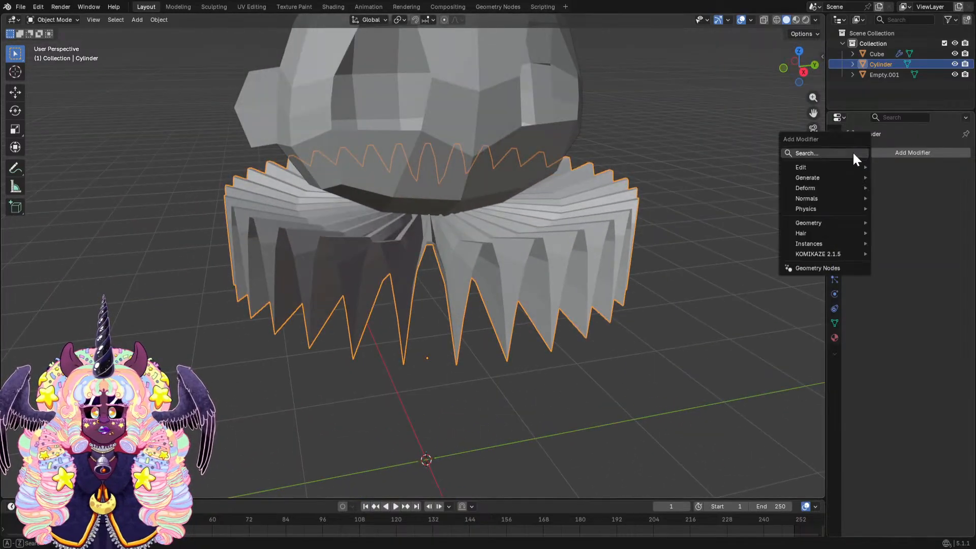
{"action": "left_click", "coordinate": [852, 151]}
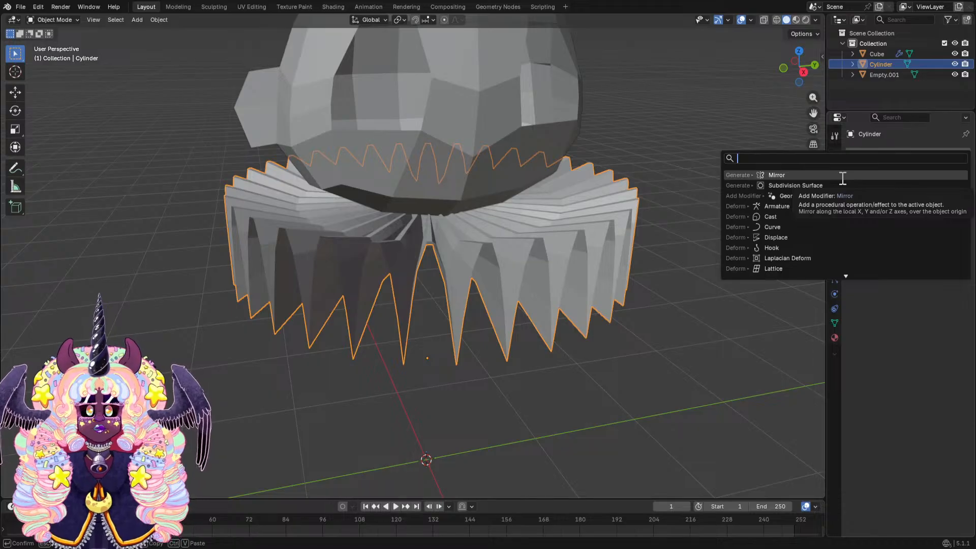
{"action": "type", "text": "s"}
{"action": "right_click", "coordinate": [795, 224]}
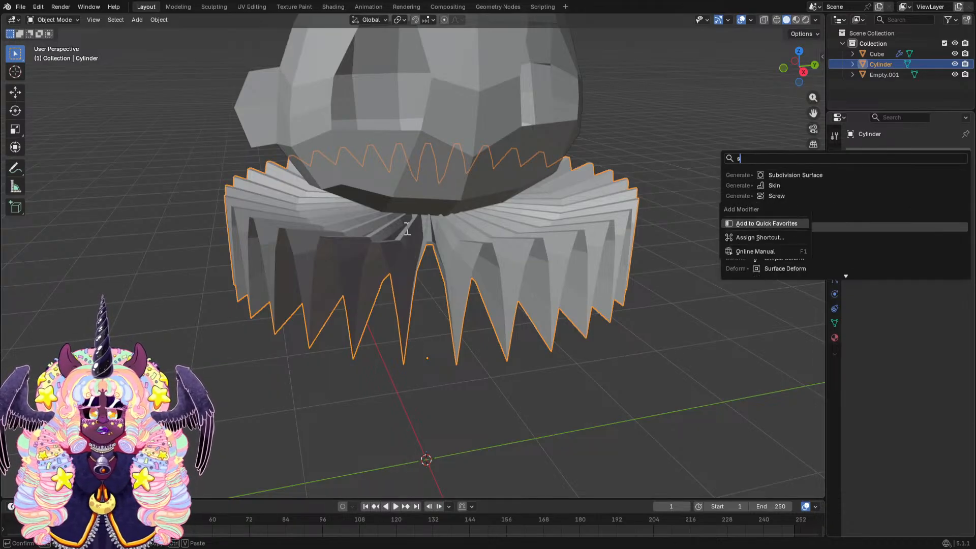
Enter Edit Mode on the ruff and delete the cap face closing its central neck opening, working from underneath.
{"action": "left_click", "coordinate": [58, 20]}
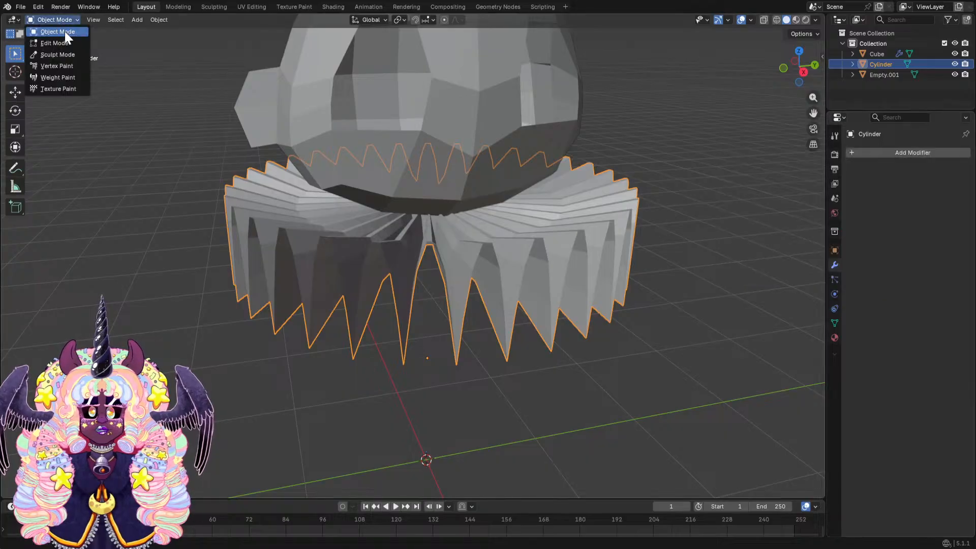
{"action": "left_click", "coordinate": [66, 38]}
{"action": "scroll", "coordinate": [516, 274], "scroll_direction": "up", "scroll_amount": 2}
{"action": "middle_click_drag", "start_coordinate": [515, 274], "coordinate": [436, 176]}
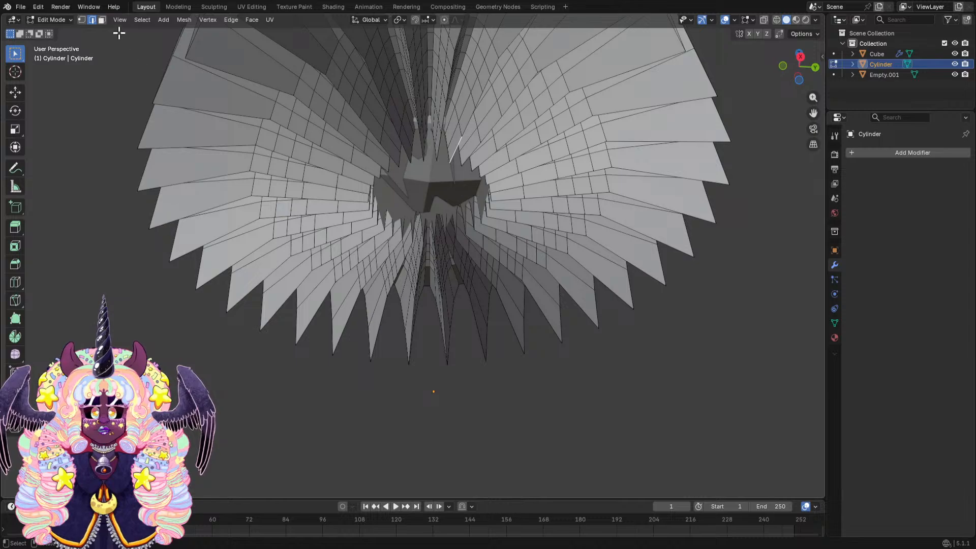
{"action": "left_click", "coordinate": [399, 171]}
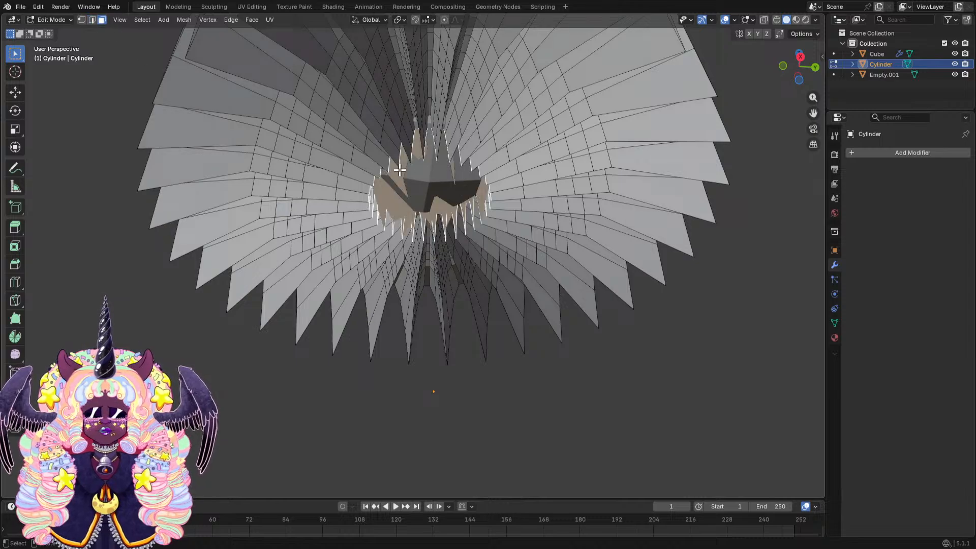
{"action": "key", "text": "x"}
{"action": "left_click", "coordinate": [399, 169]}
{"action": "middle_click_drag", "start_coordinate": [399, 168], "coordinate": [530, 269]}
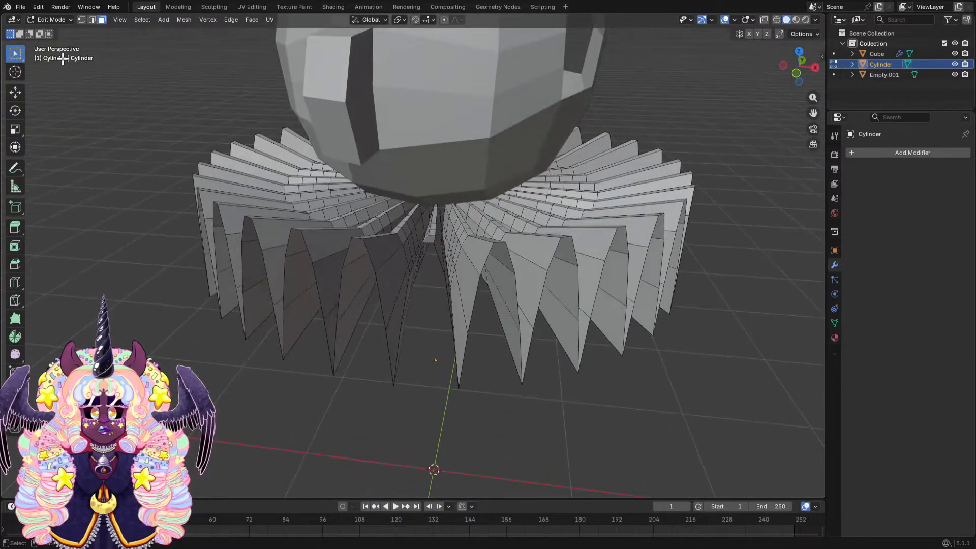
Return the ruff to Object Mode and save the file.
{"action": "left_click", "coordinate": [55, 20]}
{"action": "left_click", "coordinate": [60, 30]}
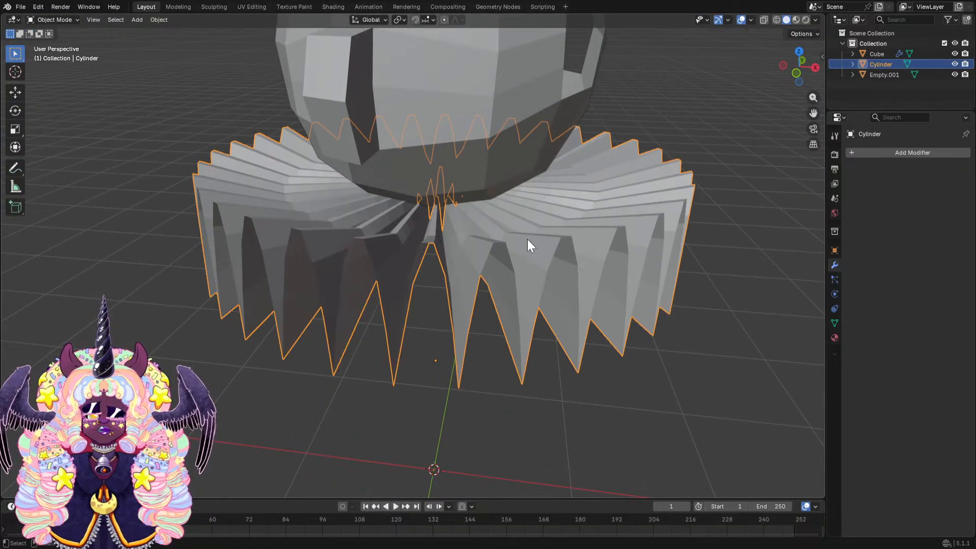
{"action": "key", "text": "ctrl+s"}
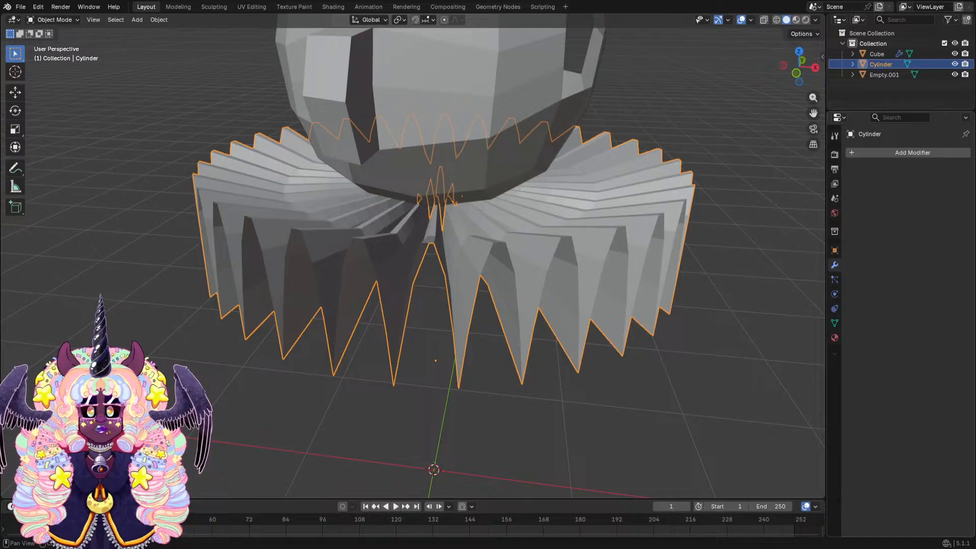
Add a Solidify modifier to the ruff to give its pleats thickness.
{"action": "middle_click_drag", "start_coordinate": [602, 324], "coordinate": [610, 302]}
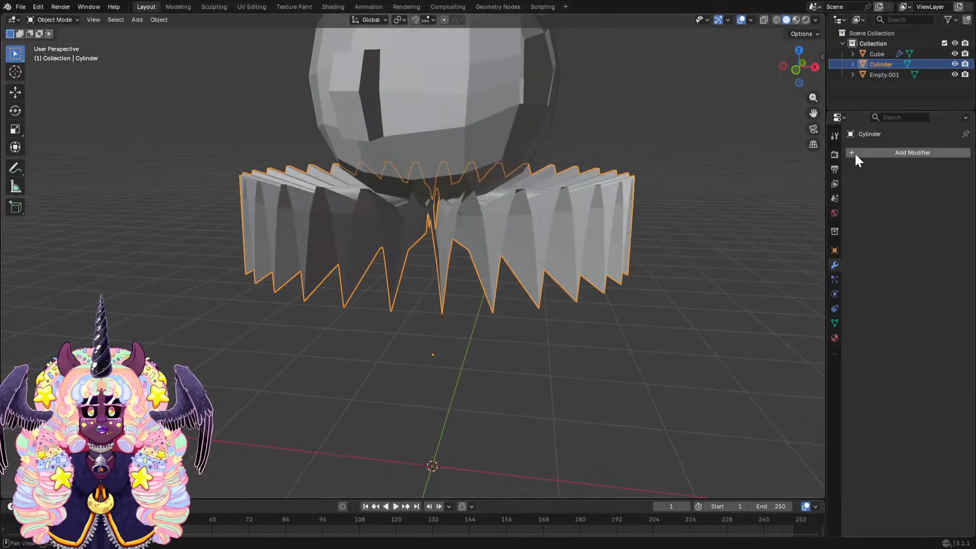
{"action": "left_click", "coordinate": [855, 152]}
{"action": "left_click", "coordinate": [854, 151]}
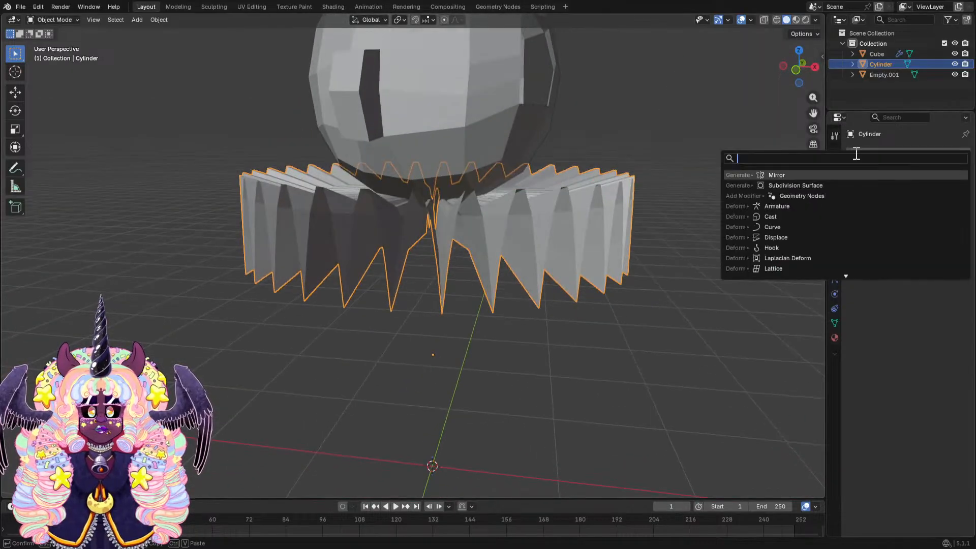
{"action": "type", "text": "soli"}
{"action": "left_click", "coordinate": [831, 175]}
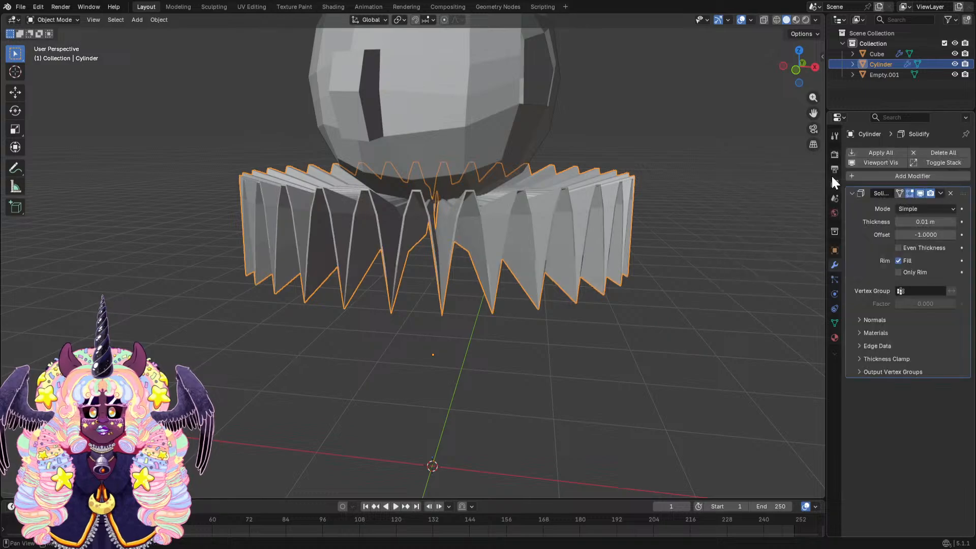
Try a Solidify thickness of 0.03 m on the ruff and settle on 0.02 m.
{"action": "scroll", "coordinate": [687, 209], "scroll_direction": "up", "scroll_amount": 1}
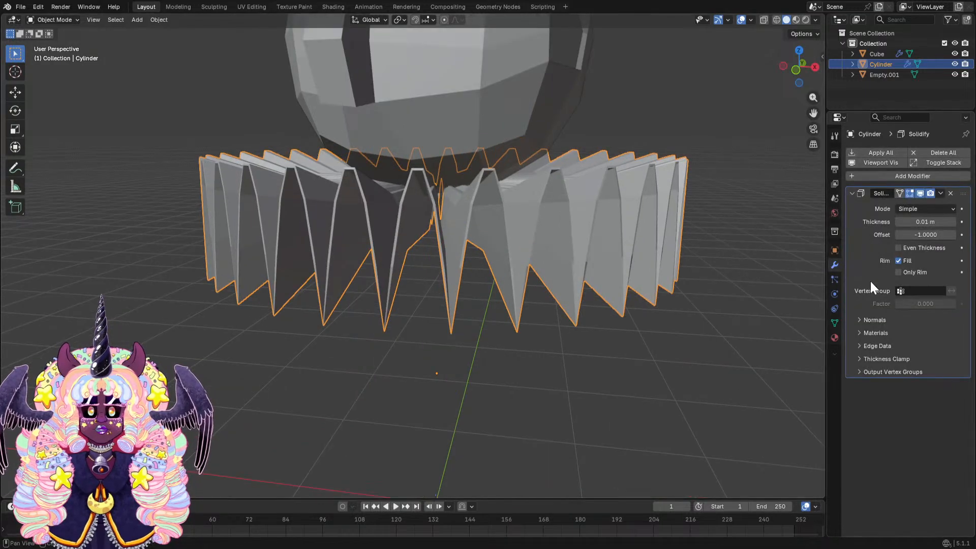
{"action": "left_click", "coordinate": [897, 222]}
{"action": "left_click", "coordinate": [952, 222]}
{"action": "left_click", "coordinate": [952, 221]}
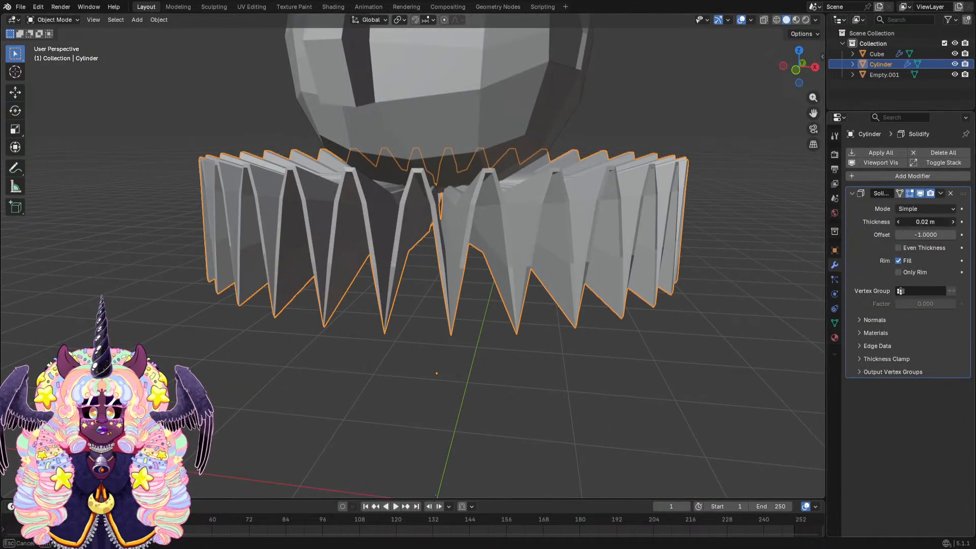
{"action": "left_click", "coordinate": [952, 221]}
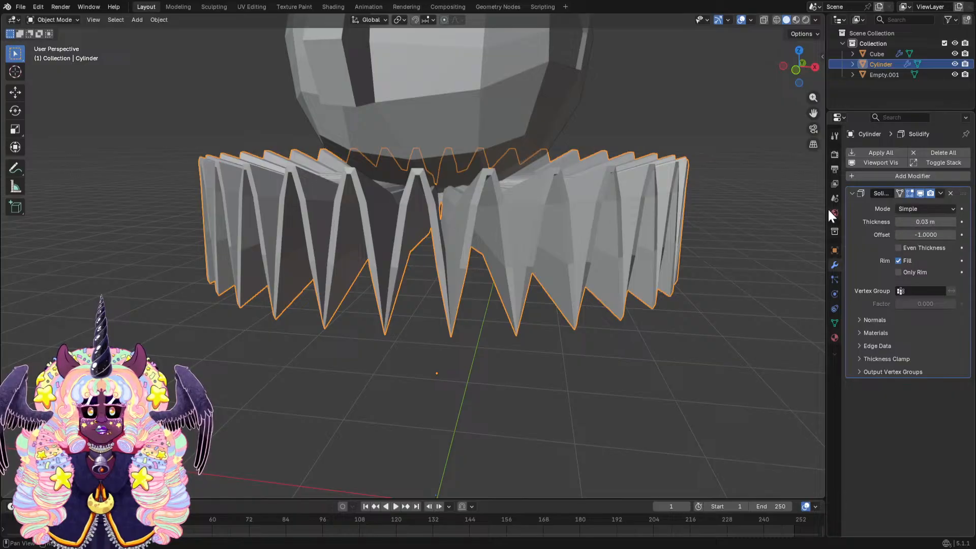
{"action": "middle_click_drag", "start_coordinate": [808, 212], "coordinate": [561, 212]}
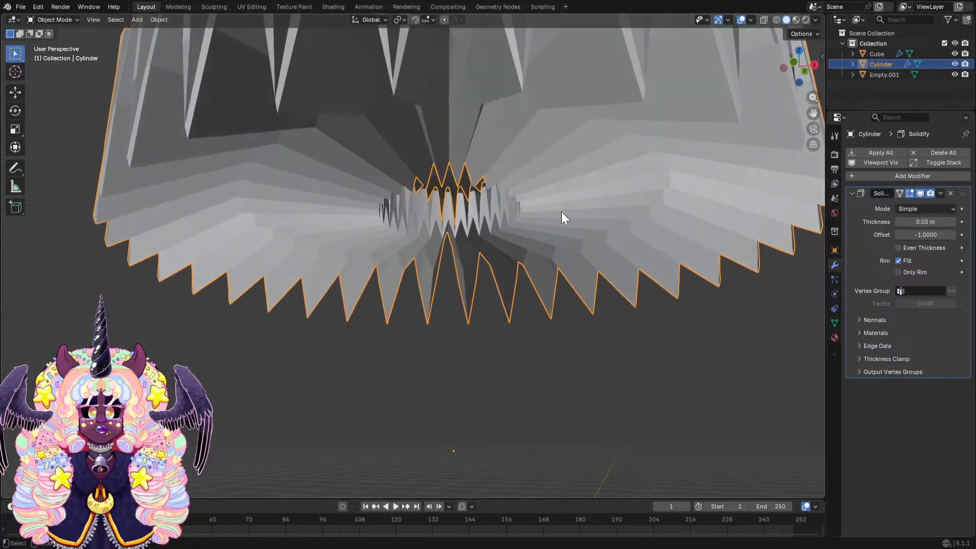
{"action": "left_click", "coordinate": [897, 224]}
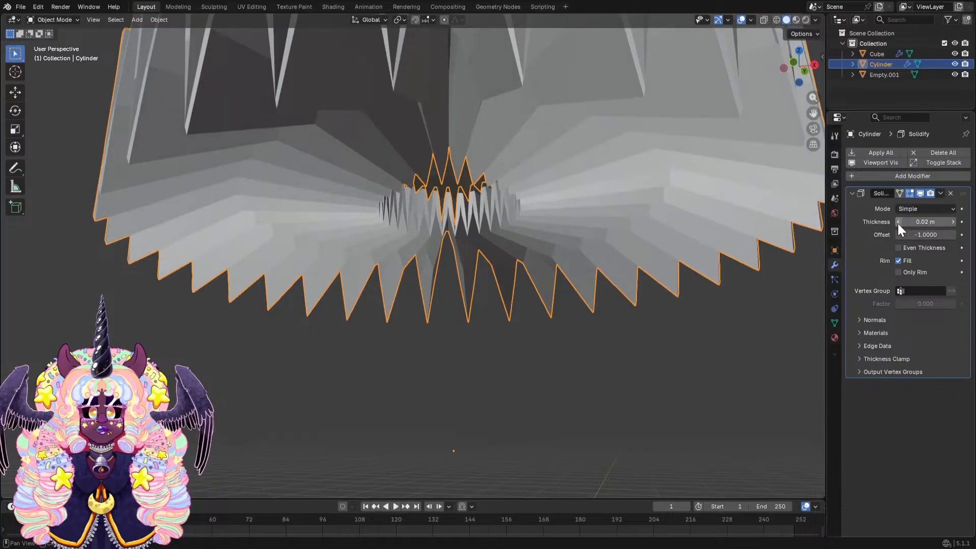
{"action": "scroll", "coordinate": [681, 227], "scroll_direction": "down", "scroll_amount": 1}
{"action": "scroll", "coordinate": [670, 244], "scroll_direction": "down", "scroll_amount": 6}
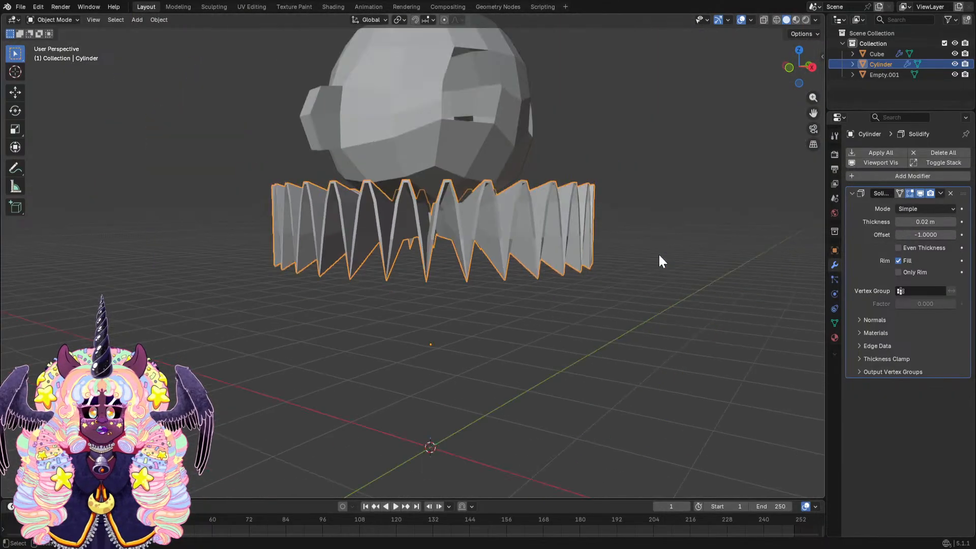
Apply smooth shading to the ruff and to the head.
{"action": "mouse_move", "coordinate": [660, 259]}
{"action": "middle_mouse_down"}
{"action": "mouse_move", "coordinate": [616, 265]}
{"action": "mouse_move", "coordinate": [579, 252]}
{"action": "mouse_move", "coordinate": [461, 250]}
{"action": "mouse_move", "coordinate": [597, 252]}
{"action": "mouse_move", "coordinate": [629, 264]}
{"action": "mouse_move", "coordinate": [438, 236]}
{"action": "middle_mouse_up"}
{"action": "right_click", "coordinate": [578, 248]}
{"action": "left_click", "coordinate": [565, 233]}
{"action": "left_click", "coordinate": [450, 140]}
{"action": "right_click", "coordinate": [450, 140]}
{"action": "left_click", "coordinate": [450, 140]}
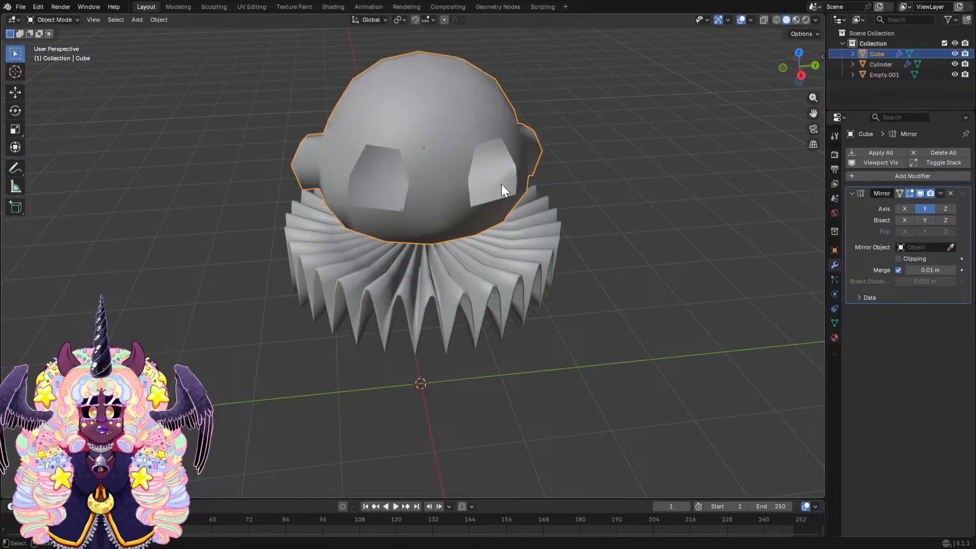
Select the ruff and apply its Solidify modifier to the mesh.
{"action": "middle_click_drag", "start_coordinate": [501, 184], "coordinate": [470, 298]}
{"action": "left_click", "coordinate": [494, 247]}
{"action": "left_click", "coordinate": [938, 193]}
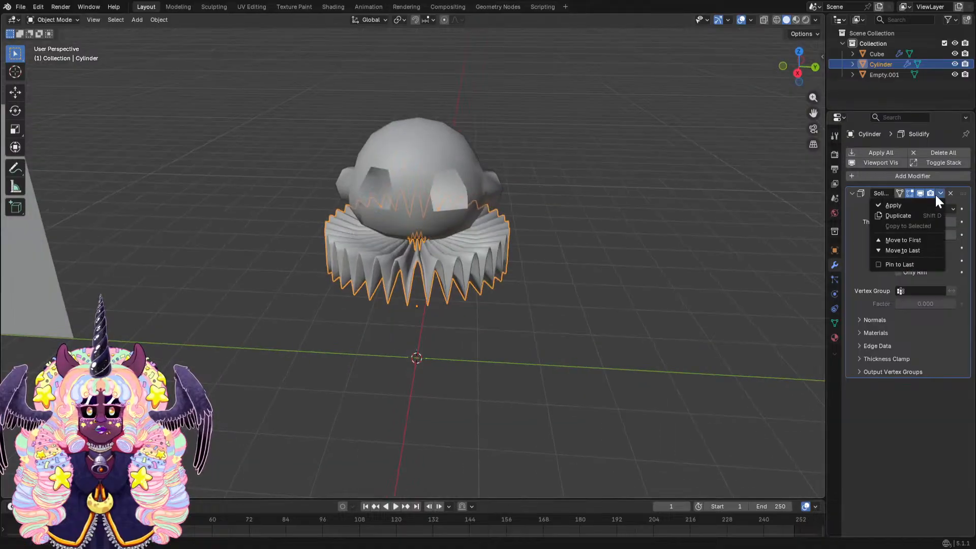
{"action": "left_click", "coordinate": [928, 202]}
Examine the smooth-shaded head and ruff together from several angles and distances, with nothing left selected.
{"action": "middle_click_drag", "start_coordinate": [657, 251], "coordinate": [537, 228]}
{"action": "scroll", "coordinate": [537, 227], "scroll_direction": "up", "scroll_amount": 3}
{"action": "left_click", "coordinate": [491, 322]}
{"action": "left_click", "coordinate": [466, 122]}
{"action": "scroll", "coordinate": [474, 161], "scroll_direction": "down", "scroll_amount": 2}
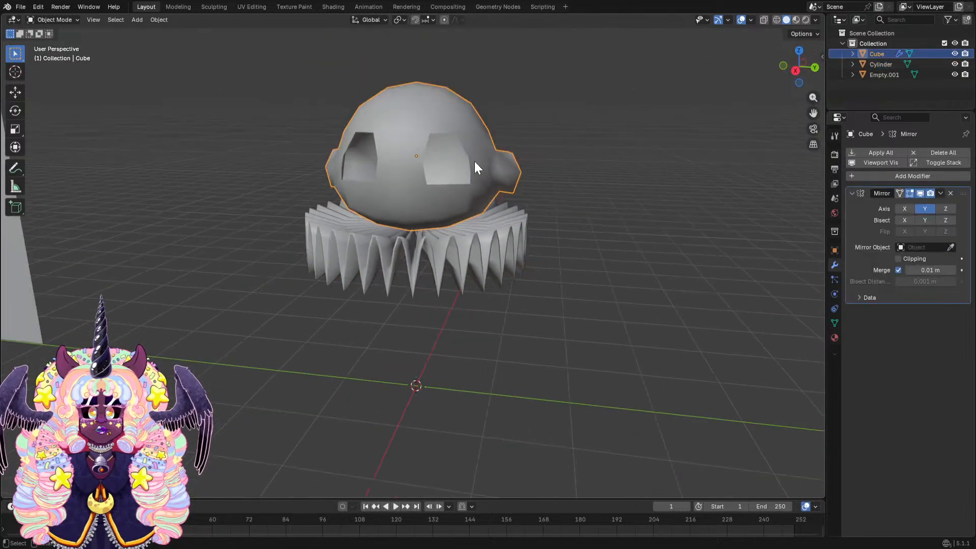
{"action": "scroll", "coordinate": [475, 162], "scroll_direction": "down", "scroll_amount": 1}
{"action": "left_click", "coordinate": [557, 181]}
{"action": "scroll", "coordinate": [558, 182], "scroll_direction": "down", "scroll_amount": 3}
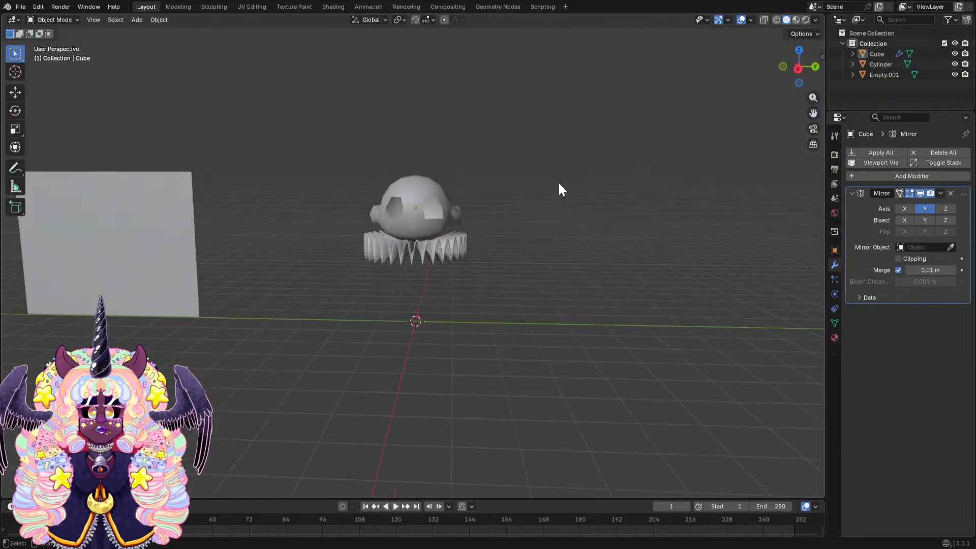
{"action": "middle_click_drag", "start_coordinate": [559, 185], "coordinate": [492, 133]}
{"action": "scroll", "coordinate": [477, 163], "scroll_direction": "up", "scroll_amount": 3}
{"action": "scroll", "coordinate": [476, 163], "scroll_direction": "up", "scroll_amount": 2}
{"action": "scroll", "coordinate": [492, 133], "scroll_direction": "down", "scroll_amount": 2}
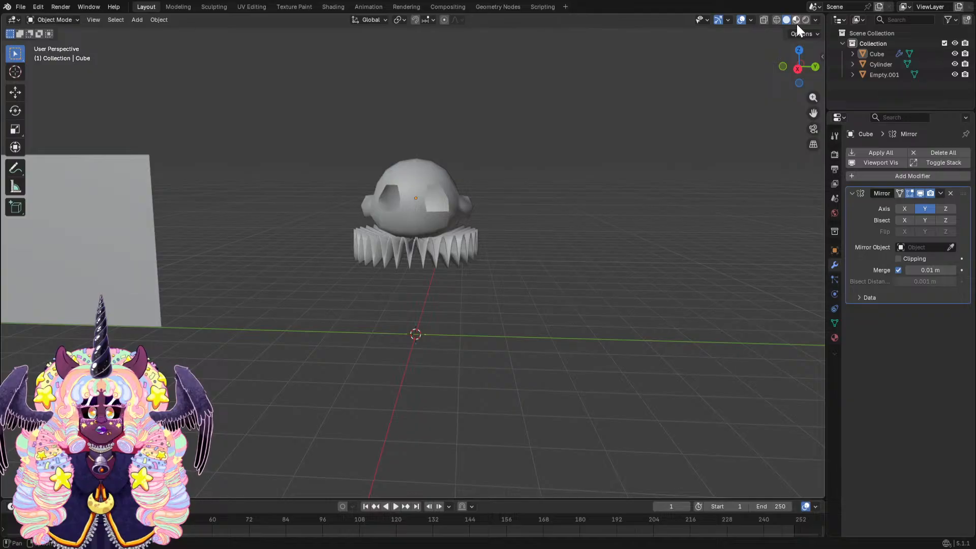
Switch the viewport to Material Preview shading and bring the pixel-art reference image into close view.
{"action": "left_click", "coordinate": [796, 20]}
{"action": "mouse_move", "coordinate": [377, 226]}
{"action": "middle_mouse_down"}
{"action": "mouse_move", "coordinate": [421, 188]}
{"action": "mouse_move", "coordinate": [413, 207]}
{"action": "mouse_move", "coordinate": [450, 193]}
{"action": "mouse_move", "coordinate": [560, 210]}
{"action": "middle_mouse_up"}
{"action": "scroll", "coordinate": [343, 241], "scroll_direction": "up", "scroll_amount": 3}
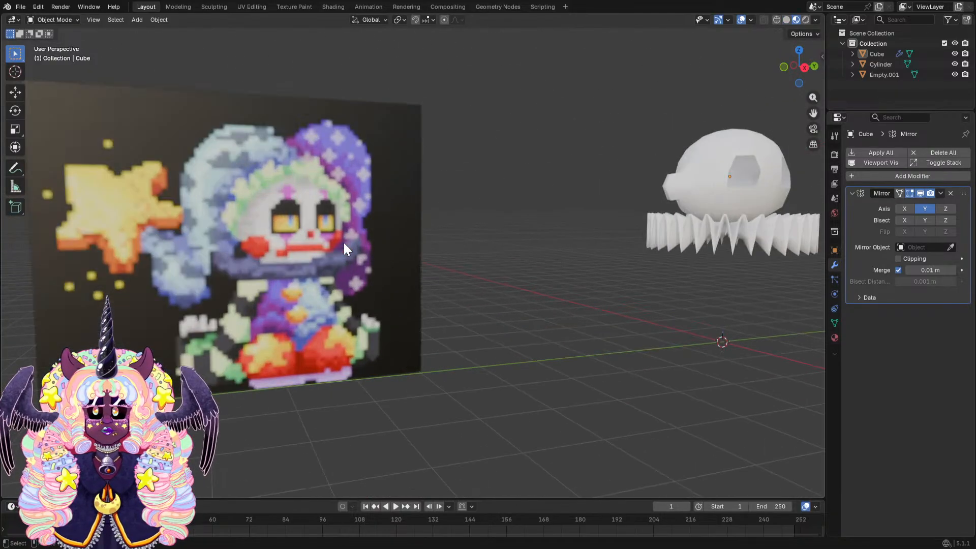
Compare the head and ruff with the pixel-art reference image from several angles and distances, and save the file.
{"action": "scroll", "coordinate": [343, 241], "scroll_direction": "down", "scroll_amount": 1}
{"action": "middle_click_drag", "start_coordinate": [540, 276], "coordinate": [520, 291]}
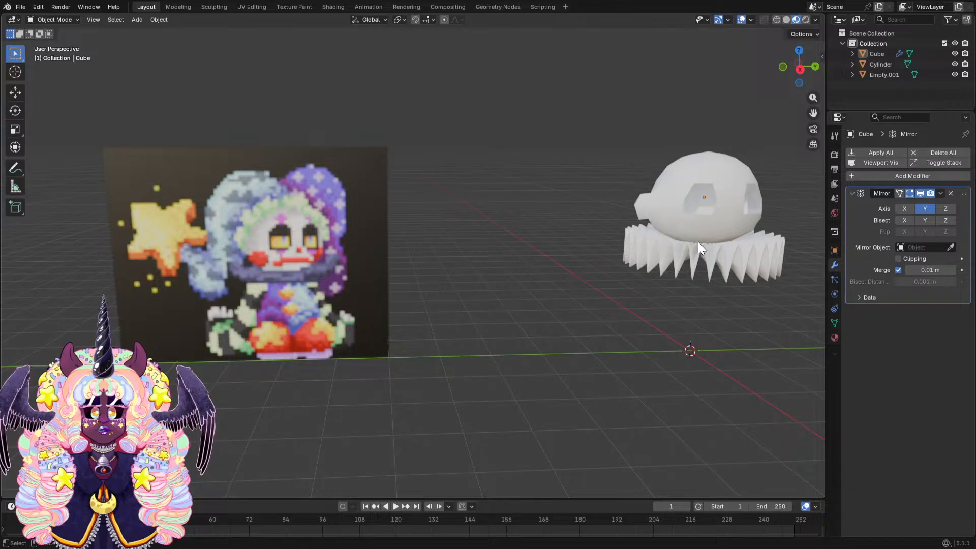
{"action": "middle_click_drag", "start_coordinate": [345, 252], "coordinate": [475, 273]}
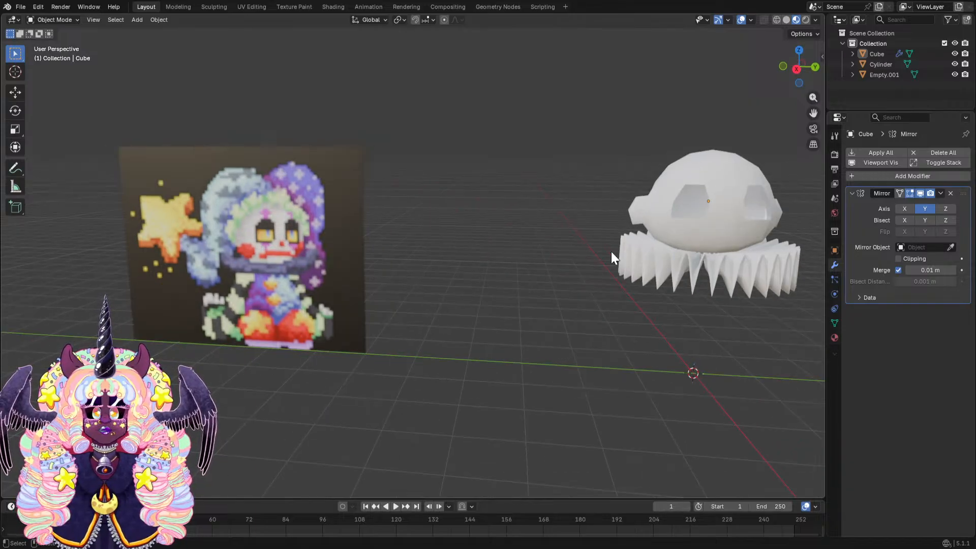
{"action": "middle_click_drag", "start_coordinate": [611, 252], "coordinate": [533, 249]}
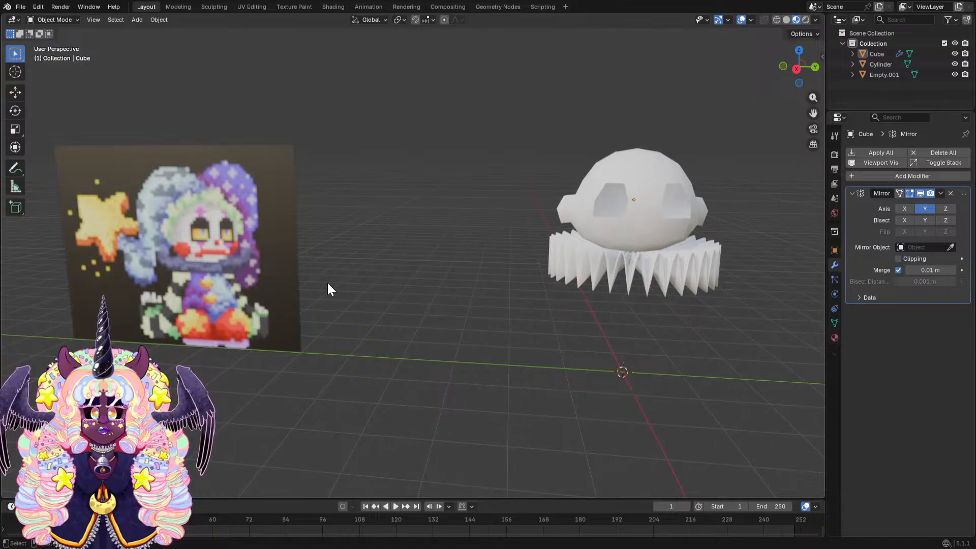
{"action": "mouse_move", "coordinate": [457, 258]}
{"action": "middle_mouse_down"}
{"action": "mouse_move", "coordinate": [571, 263]}
{"action": "mouse_move", "coordinate": [562, 253]}
{"action": "mouse_move", "coordinate": [458, 245]}
{"action": "middle_mouse_up"}
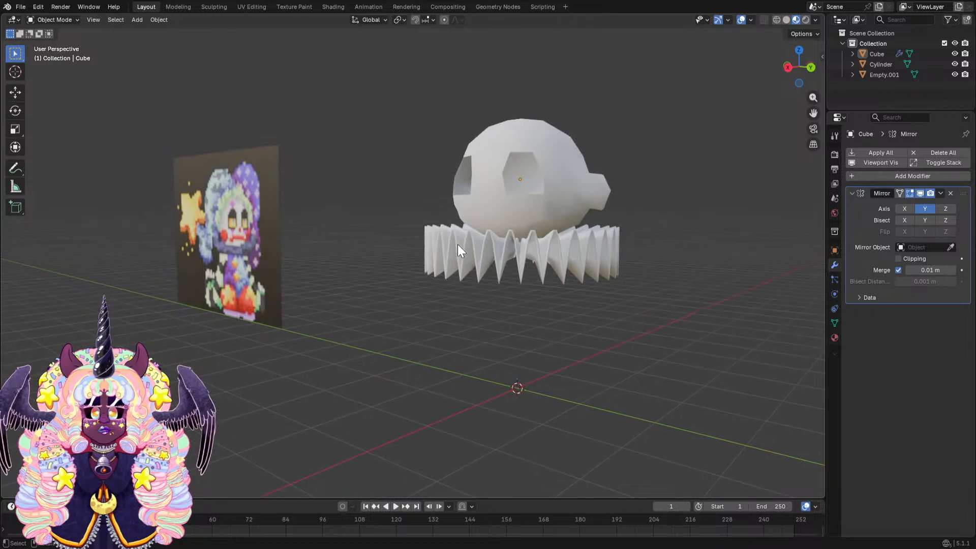
{"action": "middle_click_drag", "start_coordinate": [408, 223], "coordinate": [504, 208]}
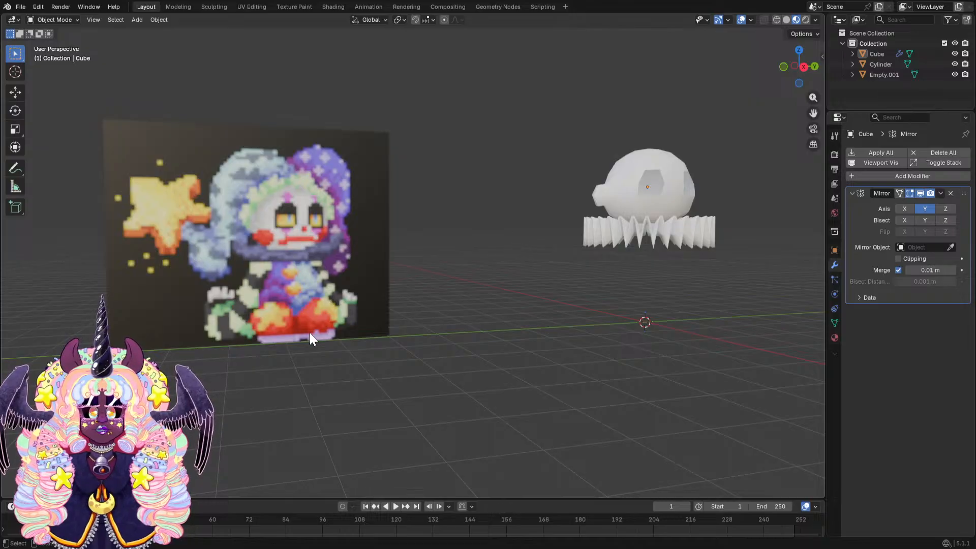
{"action": "mouse_move", "coordinate": [540, 285]}
{"action": "middle_mouse_down"}
{"action": "mouse_move", "coordinate": [488, 296]}
{"action": "mouse_move", "coordinate": [616, 266]}
{"action": "mouse_move", "coordinate": [538, 270]}
{"action": "middle_mouse_up"}
{"action": "middle_click_drag", "start_coordinate": [289, 246], "coordinate": [428, 239]}
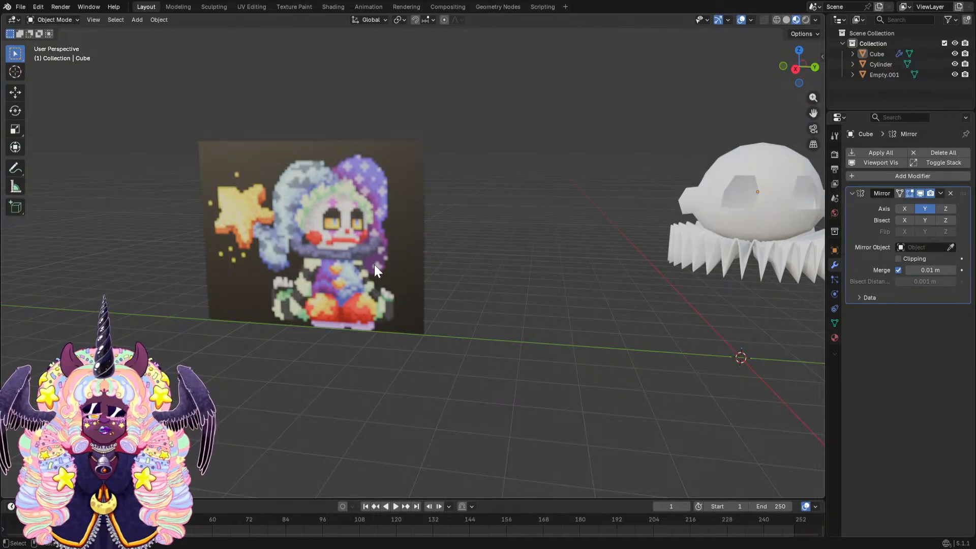
{"action": "scroll", "coordinate": [303, 226], "scroll_direction": "up", "scroll_amount": 3}
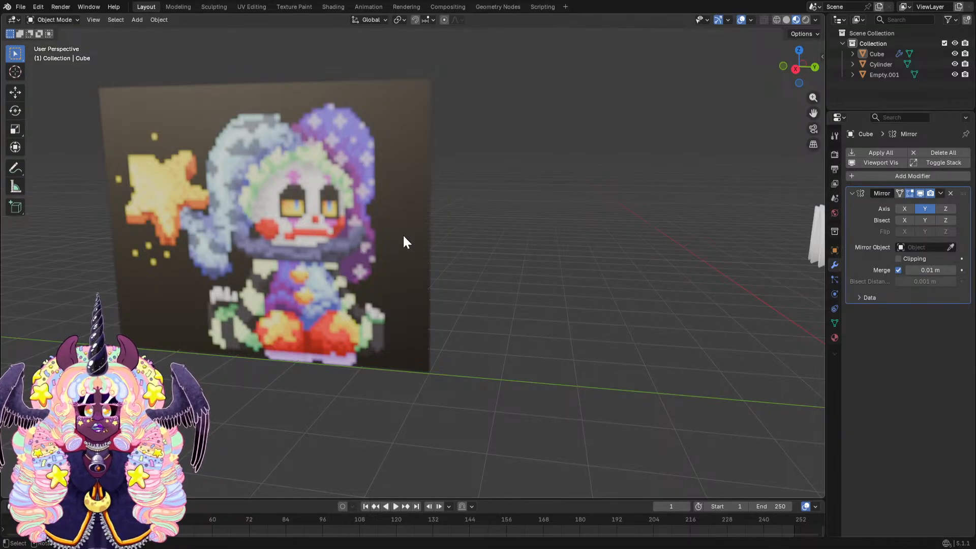
{"action": "scroll", "coordinate": [523, 256], "scroll_direction": "down", "scroll_amount": 1}
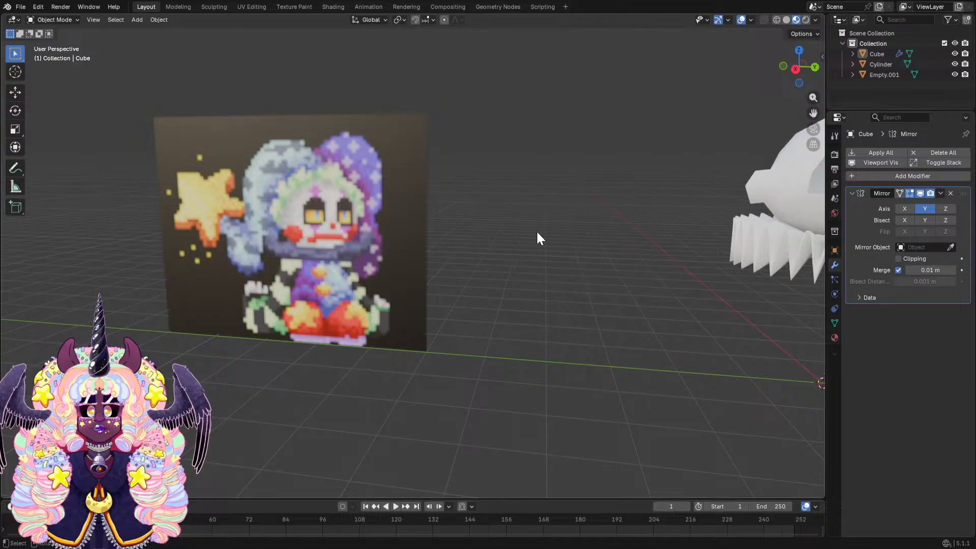
{"action": "middle_click_drag", "start_coordinate": [537, 232], "coordinate": [557, 231]}
{"action": "middle_click_drag", "start_coordinate": [666, 230], "coordinate": [548, 218], "text": "shift"}
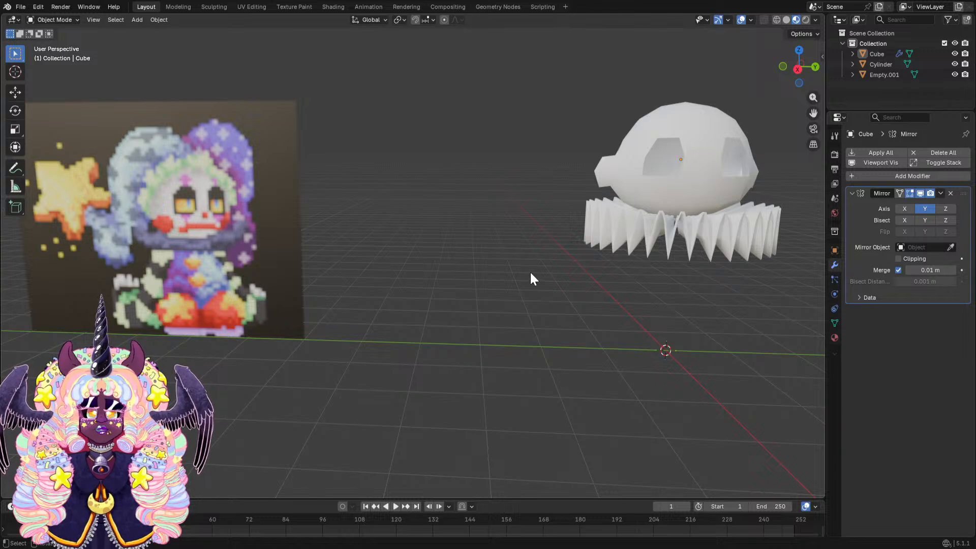
{"action": "middle_click_drag", "start_coordinate": [530, 279], "coordinate": [387, 269]}
{"action": "key", "text": "ctrl+s"}
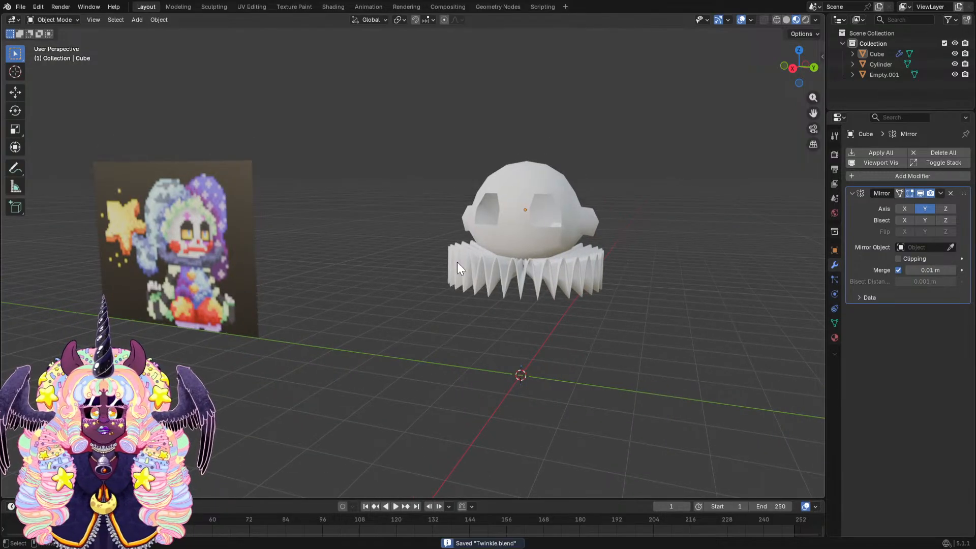
Examine the head and ruff from the front, above and below, and select the ruff.
{"action": "scroll", "coordinate": [456, 261], "scroll_direction": "up", "scroll_amount": 3}
{"action": "middle_click_drag", "start_coordinate": [443, 274], "coordinate": [366, 263]}
{"action": "middle_click_drag", "start_coordinate": [285, 246], "coordinate": [391, 239]}
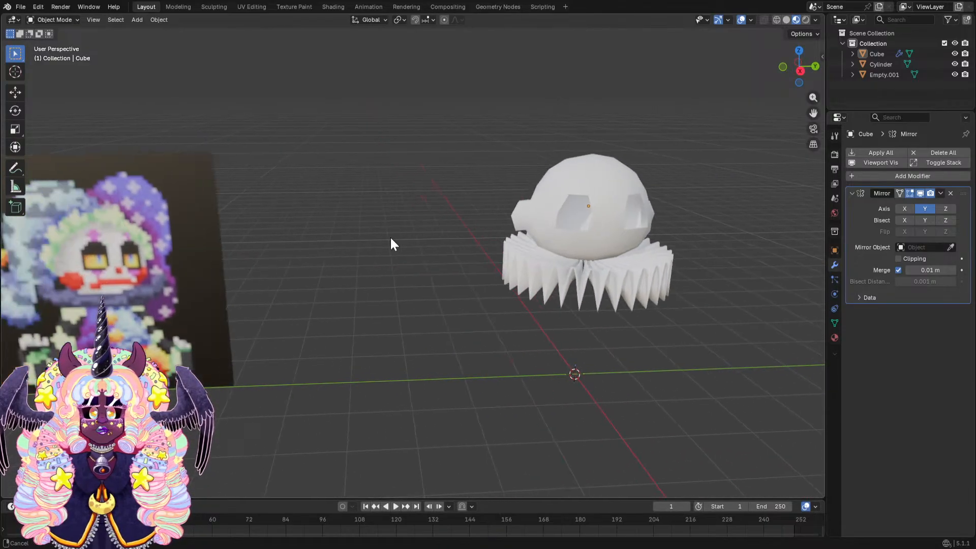
{"action": "middle_click_drag", "start_coordinate": [472, 255], "coordinate": [441, 255]}
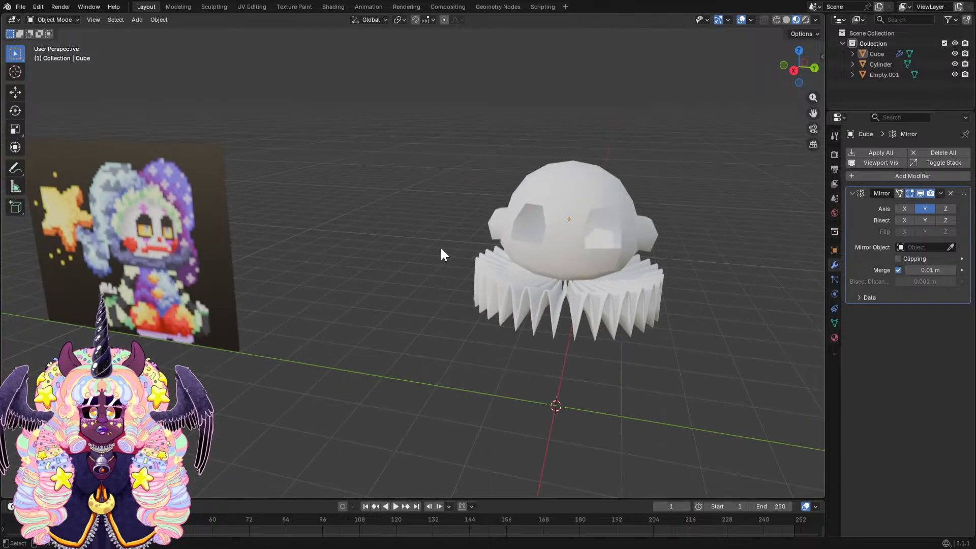
{"action": "mouse_move", "coordinate": [596, 254]}
{"action": "middle_mouse_down"}
{"action": "mouse_move", "coordinate": [671, 235]}
{"action": "mouse_move", "coordinate": [551, 244]}
{"action": "mouse_move", "coordinate": [553, 224]}
{"action": "mouse_move", "coordinate": [592, 237]}
{"action": "middle_mouse_up"}
{"action": "scroll", "coordinate": [591, 237], "scroll_direction": "down", "scroll_amount": 2}
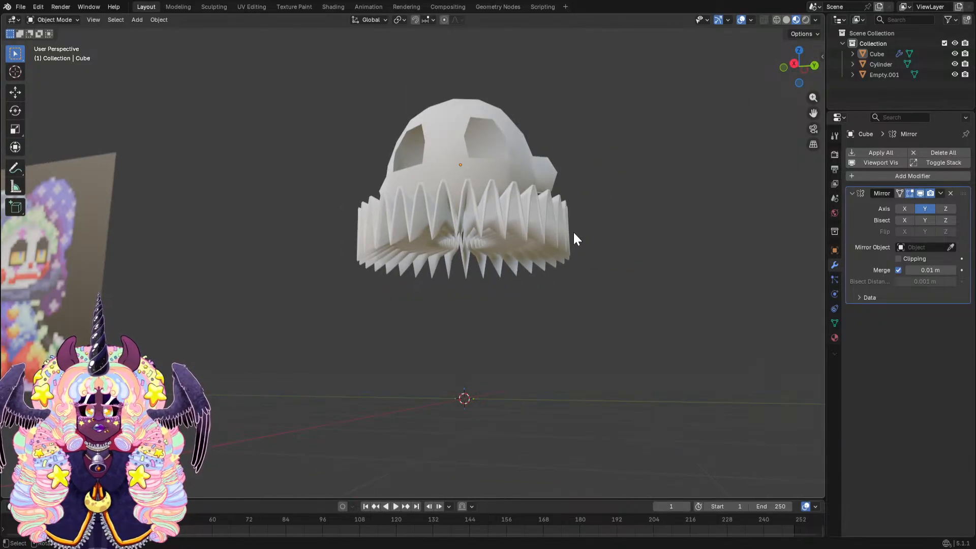
{"action": "middle_click_drag", "start_coordinate": [573, 235], "coordinate": [564, 305]}
{"action": "left_click", "coordinate": [442, 242]}
{"action": "left_click", "coordinate": [563, 264]}
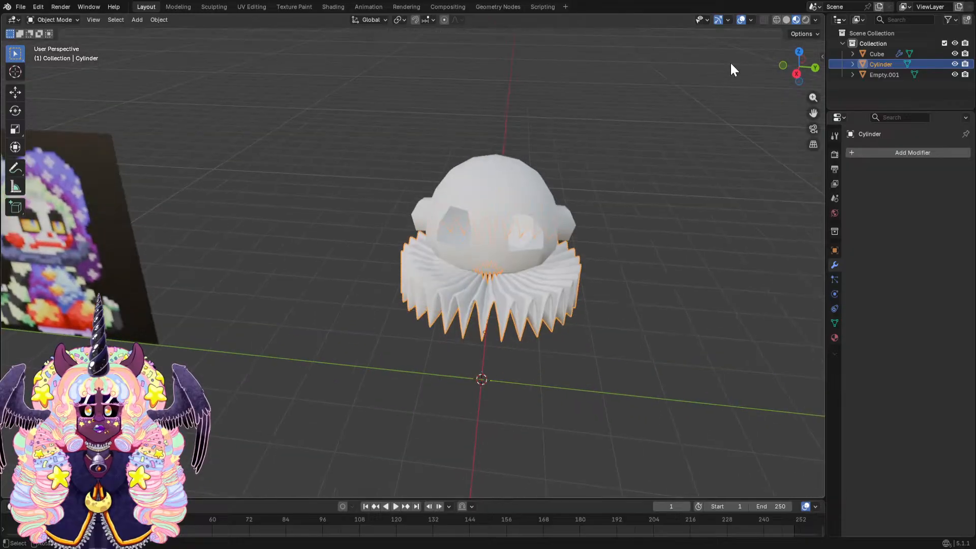
Switch the viewport to wireframe shading and examine the ruff's inner pleats and the head's mesh, selecting each in turn.
{"action": "left_click", "coordinate": [773, 20]}
{"action": "left_click", "coordinate": [648, 187]}
{"action": "mouse_move", "coordinate": [647, 188]}
{"action": "middle_mouse_down"}
{"action": "mouse_move", "coordinate": [611, 151]}
{"action": "mouse_move", "coordinate": [501, 169]}
{"action": "middle_mouse_up"}
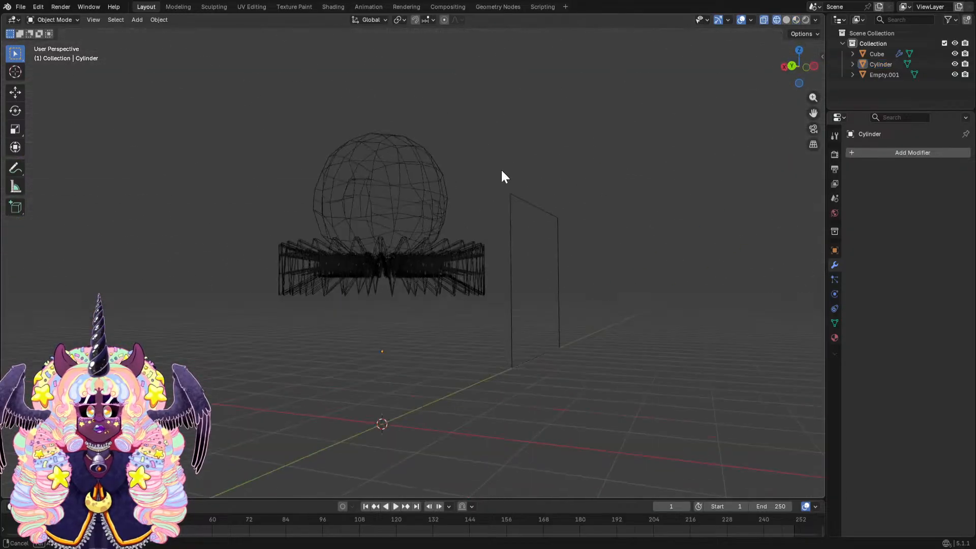
{"action": "left_click", "coordinate": [440, 262]}
{"action": "middle_click_drag", "start_coordinate": [412, 285], "coordinate": [470, 331]}
{"action": "scroll", "coordinate": [470, 331], "scroll_direction": "up", "scroll_amount": 3}
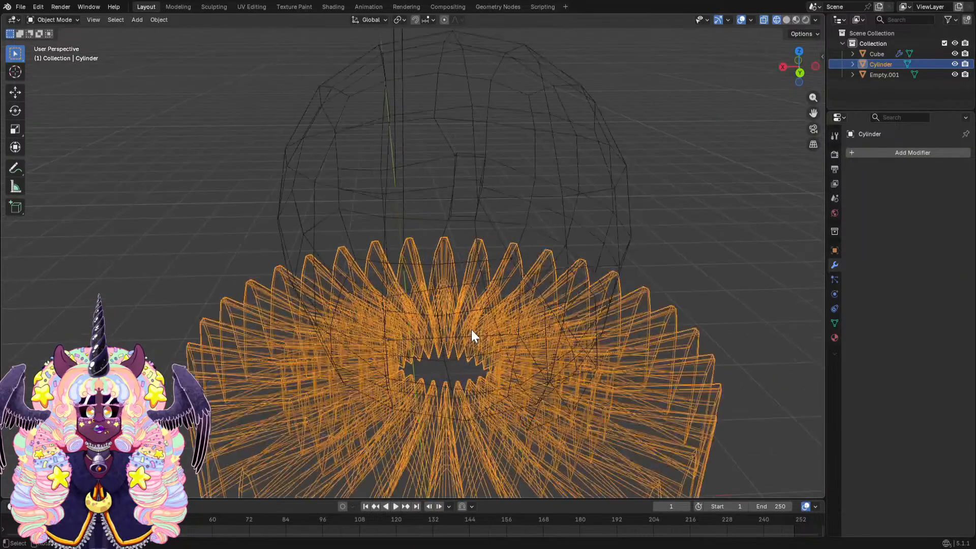
{"action": "scroll", "coordinate": [482, 325], "scroll_direction": "down", "scroll_amount": 2}
{"action": "left_click", "coordinate": [477, 249]}
{"action": "scroll", "coordinate": [477, 257], "scroll_direction": "down", "scroll_amount": 3}
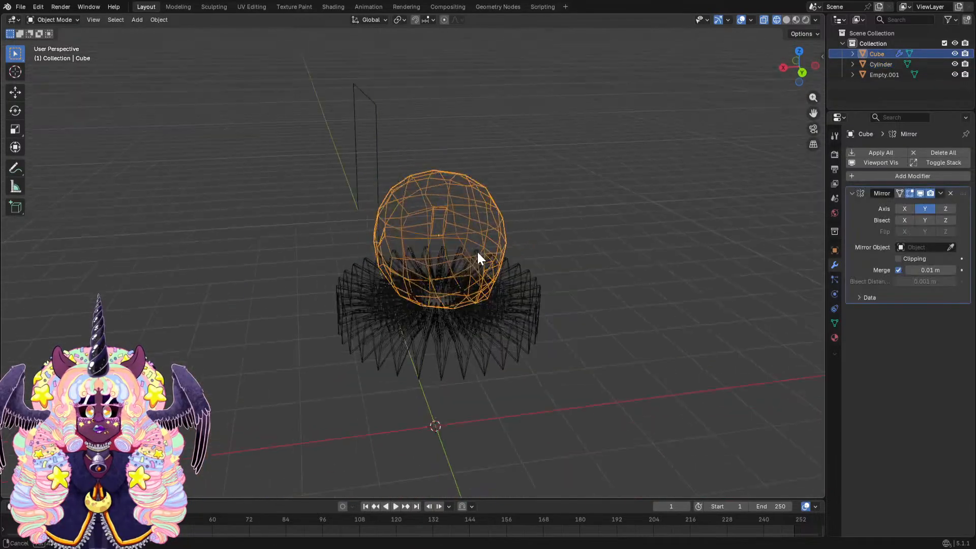
{"action": "mouse_move", "coordinate": [477, 257]}
{"action": "middle_mouse_down"}
{"action": "mouse_move", "coordinate": [588, 213]}
{"action": "mouse_move", "coordinate": [523, 222]}
{"action": "mouse_move", "coordinate": [490, 244]}
{"action": "mouse_move", "coordinate": [561, 302]}
{"action": "mouse_move", "coordinate": [549, 318]}
{"action": "mouse_move", "coordinate": [457, 223]}
{"action": "mouse_move", "coordinate": [452, 203]}
{"action": "middle_mouse_up"}
{"action": "scroll", "coordinate": [490, 196], "scroll_direction": "up", "scroll_amount": 4}
{"action": "scroll", "coordinate": [550, 317], "scroll_direction": "up", "scroll_amount": 2}
{"action": "scroll", "coordinate": [550, 317], "scroll_direction": "up", "scroll_amount": 3}
{"action": "scroll", "coordinate": [529, 293], "scroll_direction": "down", "scroll_amount": 6}
Switch the viewport to Solid shading and save the file.
{"action": "left_click", "coordinate": [786, 20]}
{"action": "key", "text": "ctrl+s"}
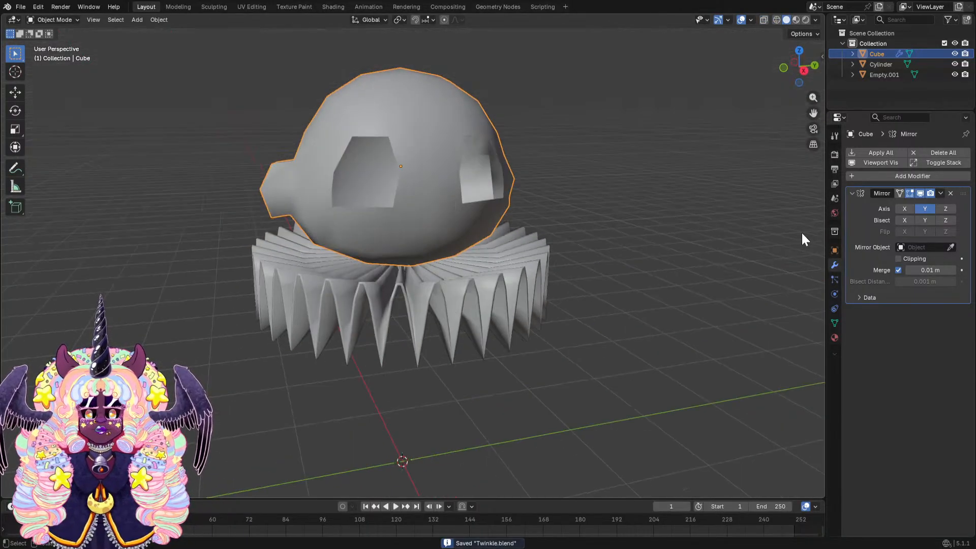
Add a Subdivision Surface modifier to the head and view it from the front.
{"action": "left_click", "coordinate": [858, 175]}
{"action": "left_click", "coordinate": [856, 178]}
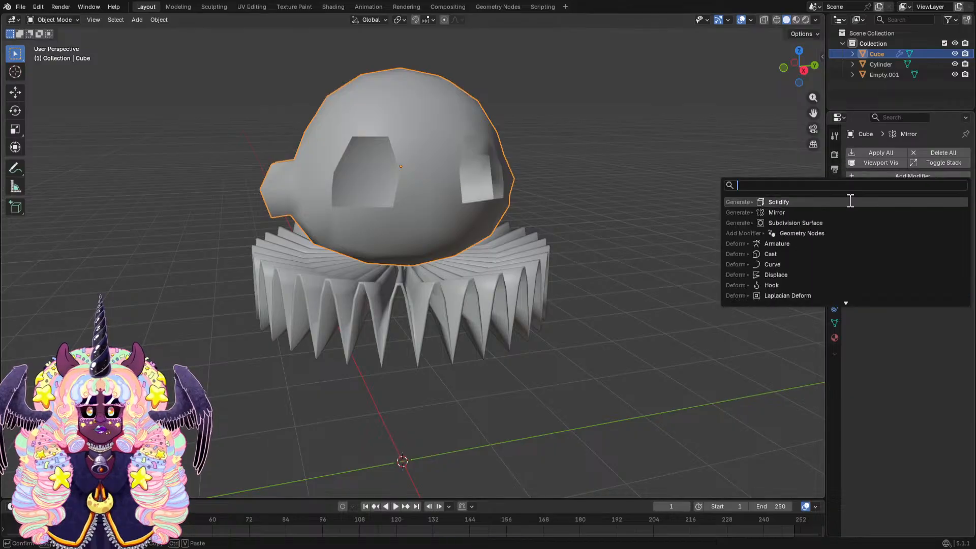
{"action": "left_click", "coordinate": [834, 222]}
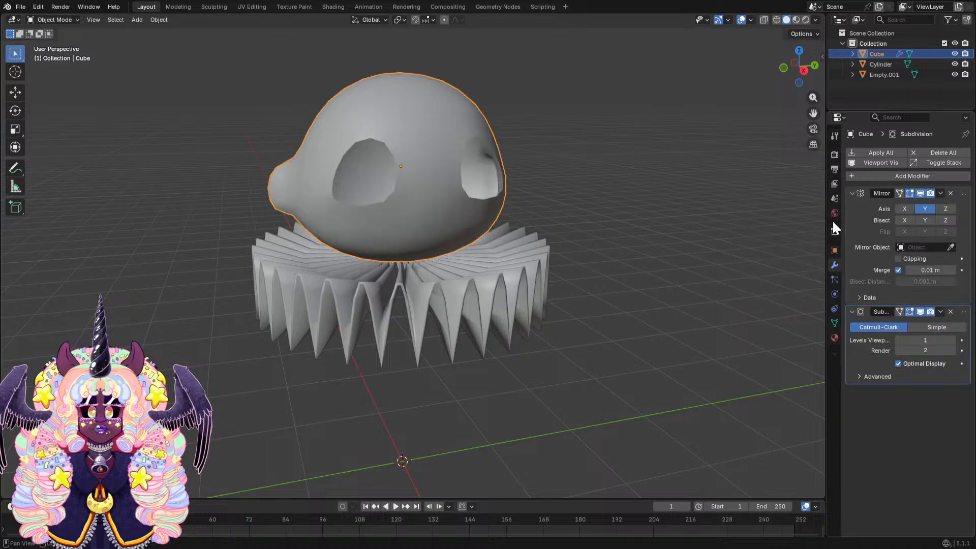
{"action": "middle_click_drag", "start_coordinate": [650, 198], "coordinate": [674, 230]}
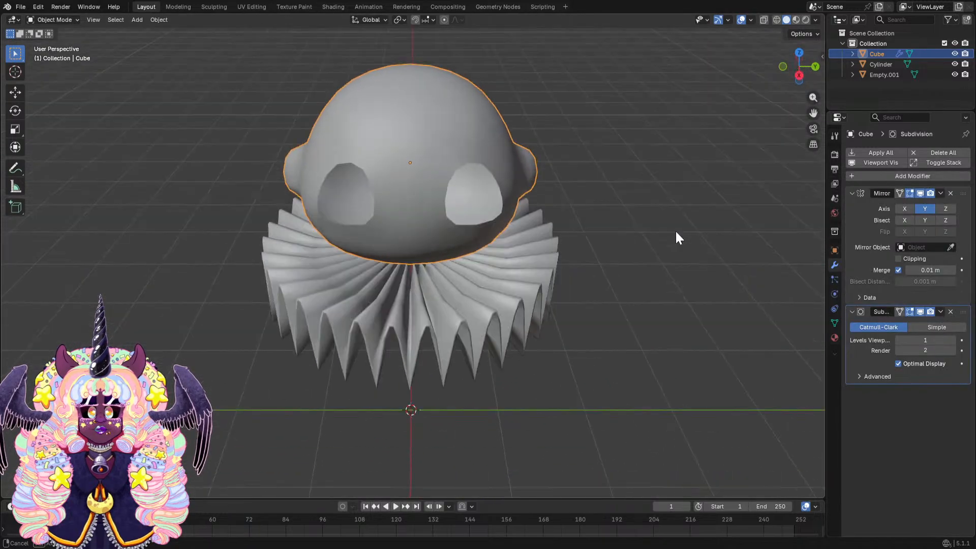
Remove the Subdivision modifier from the head, keeping its Mirror modifier.
{"action": "left_click", "coordinate": [950, 311]}
{"action": "middle_click_drag", "start_coordinate": [674, 274], "coordinate": [685, 246]}
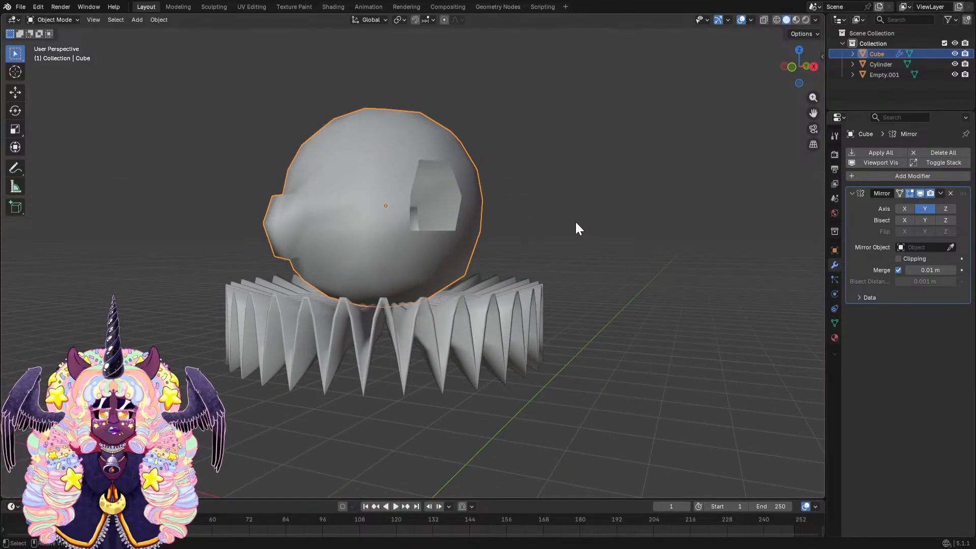
{"action": "middle_click_drag", "start_coordinate": [574, 224], "coordinate": [456, 239]}
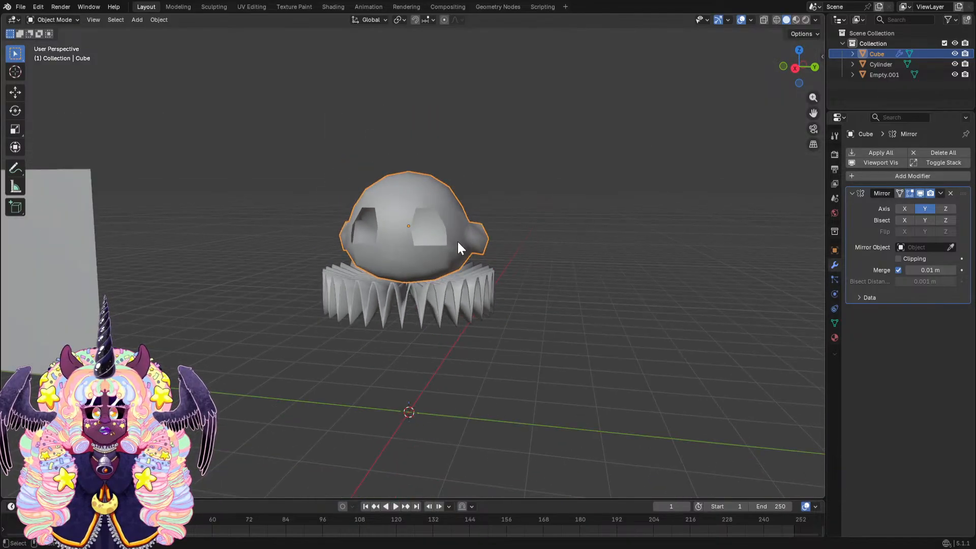
Add a UV sphere at the world origin and reduce its segments to 12.
{"action": "key", "text": "shift+a"}
{"action": "mouse_move", "coordinate": [503, 250]}
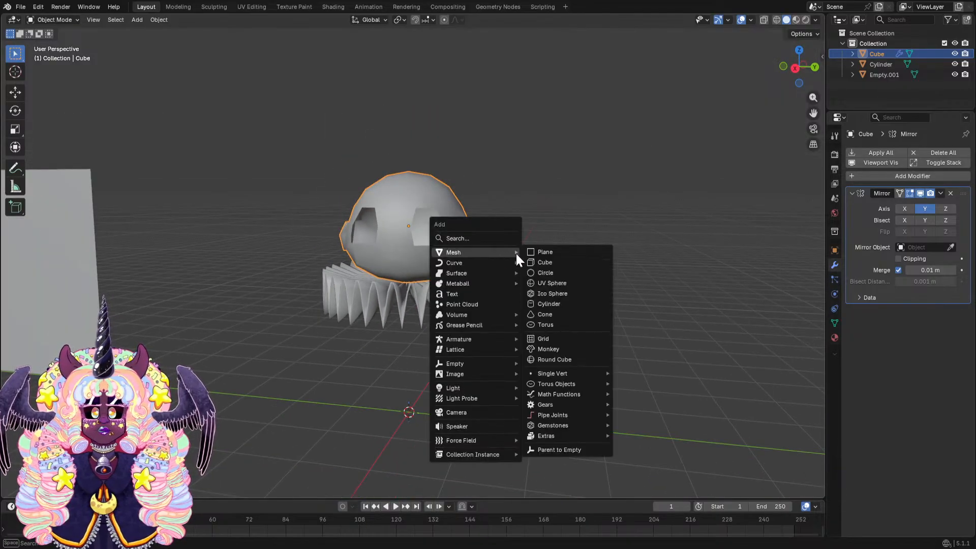
{"action": "left_click", "coordinate": [565, 286]}
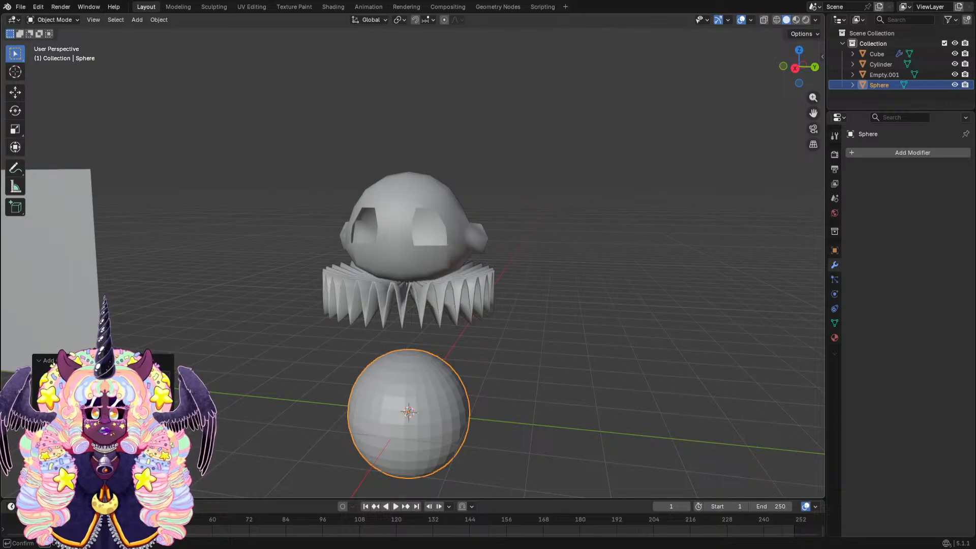
{"action": "type", "text": "12"}
{"action": "key", "text": "Return"}
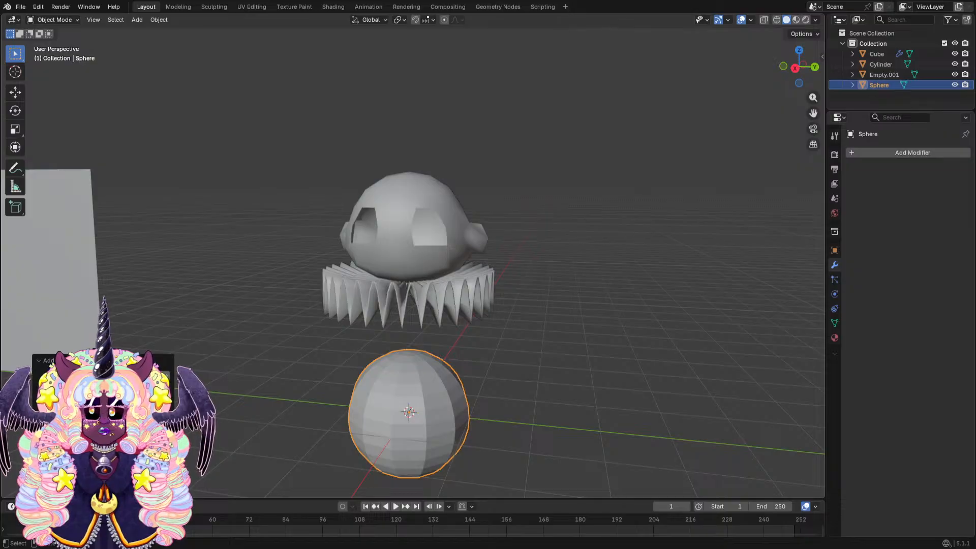
{"action": "left_click", "coordinate": [137, 374]}
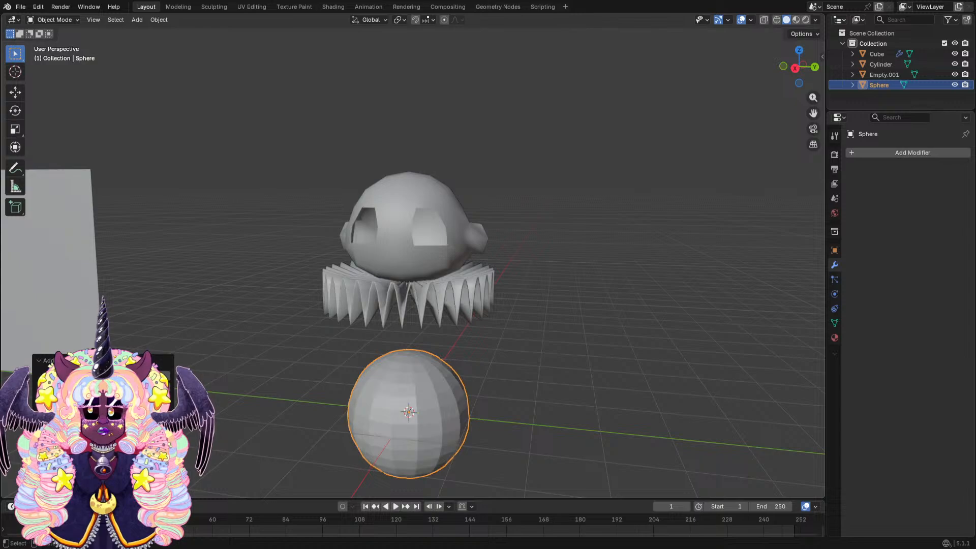
Set the new UV sphere's ring count to 8.
{"action": "middle_click_drag", "start_coordinate": [437, 401], "coordinate": [455, 343]}
{"action": "scroll", "coordinate": [453, 342], "scroll_direction": "down", "scroll_amount": 2}
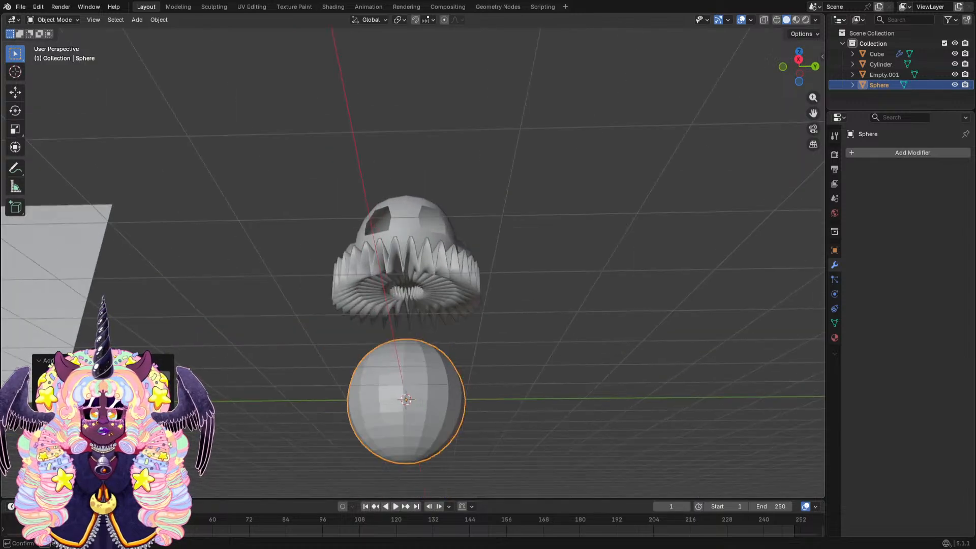
{"action": "left_click", "coordinate": [135, 388]}
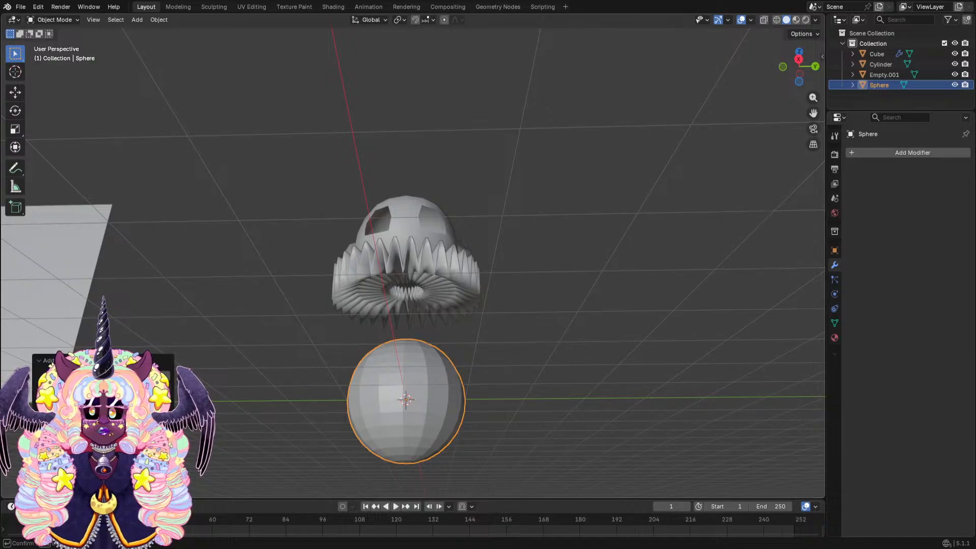
{"action": "type", "text": "8"}
{"action": "key", "text": "Return"}
{"action": "middle_click_drag", "start_coordinate": [400, 362], "coordinate": [429, 406]}
{"action": "scroll", "coordinate": [425, 405], "scroll_direction": "up", "scroll_amount": 2}
{"action": "scroll", "coordinate": [426, 405], "scroll_direction": "up", "scroll_amount": 1}
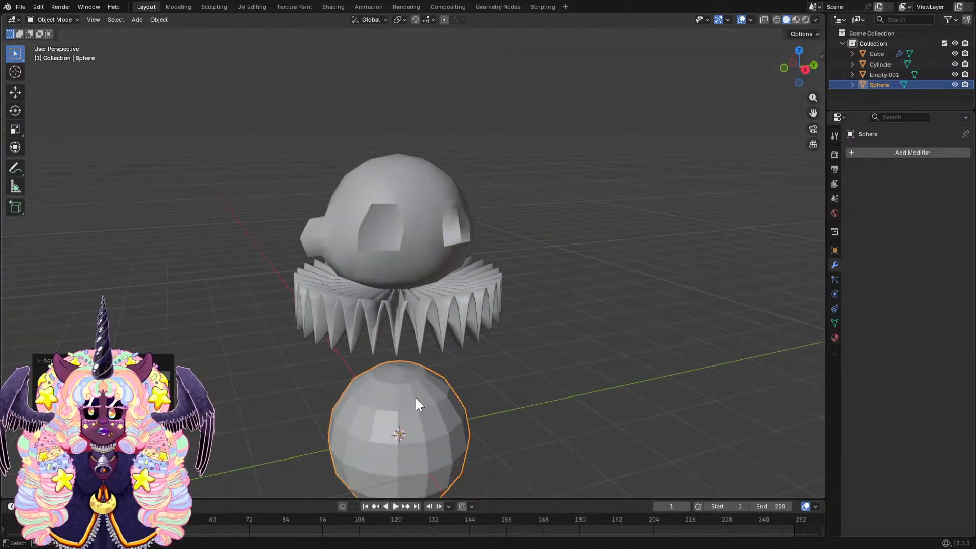
{"action": "scroll", "coordinate": [416, 398], "scroll_direction": "down", "scroll_amount": 2}
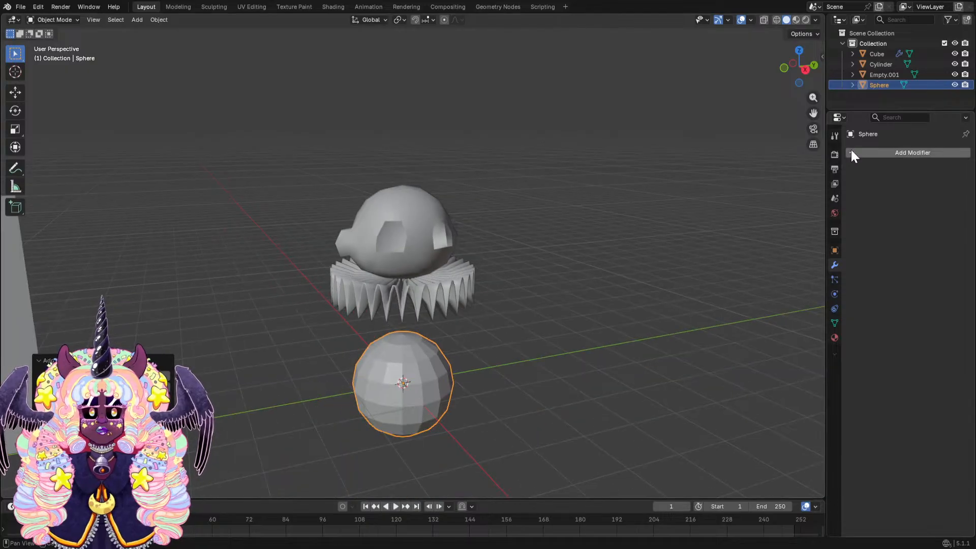
Delete the UV sphere at the world origin.
{"action": "key", "text": "x"}
{"action": "left_click", "coordinate": [433, 361]}
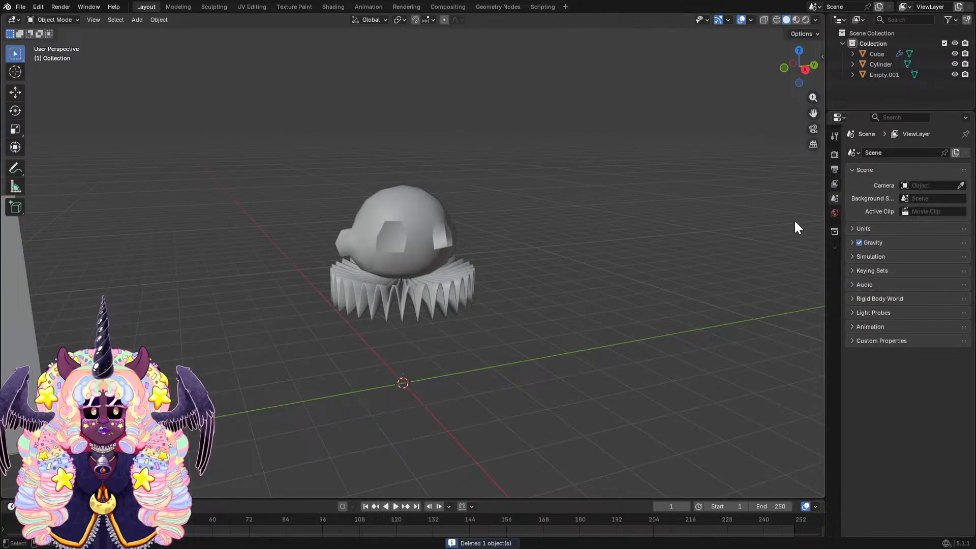
{"action": "left_click", "coordinate": [444, 230]}
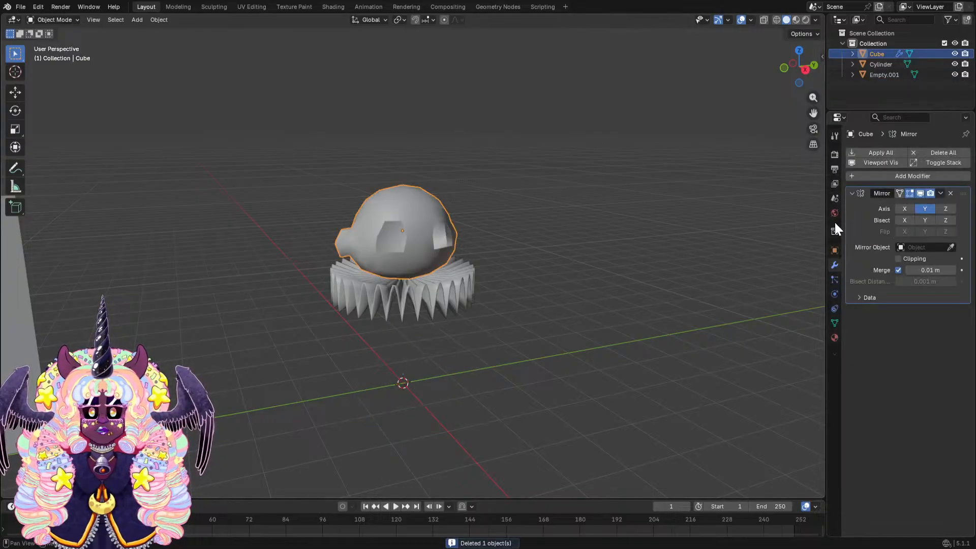
{"action": "left_click", "coordinate": [782, 314]}
{"action": "left_click", "coordinate": [834, 338]}
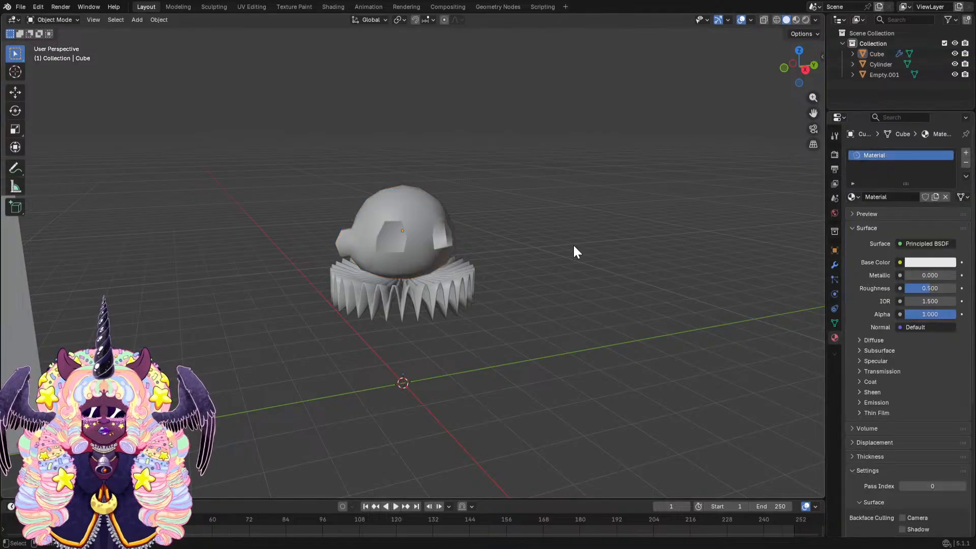
{"action": "key", "text": "ctrl+a"}
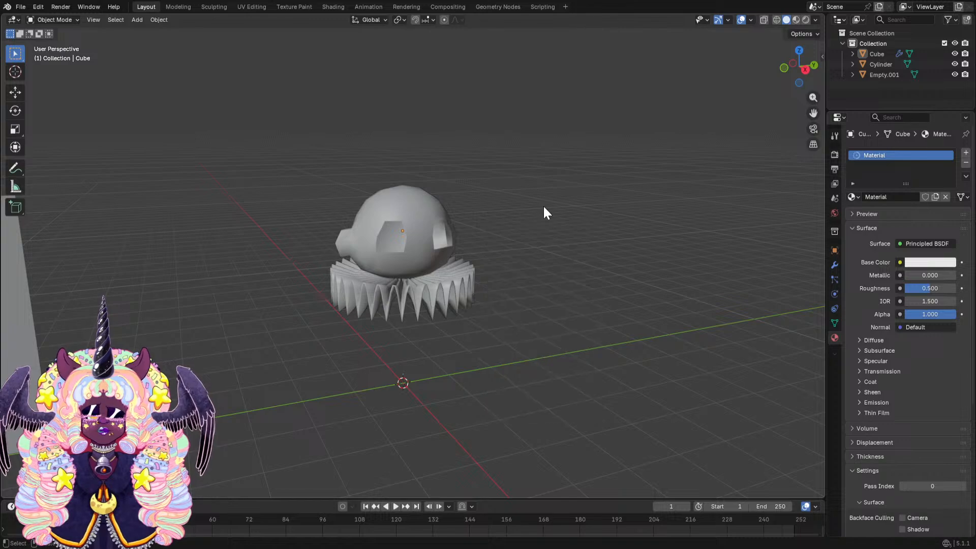
Add a cube mesh at the world origin below the head.
{"action": "key", "text": "shift+a"}
{"action": "mouse_move", "coordinate": [540, 214]}
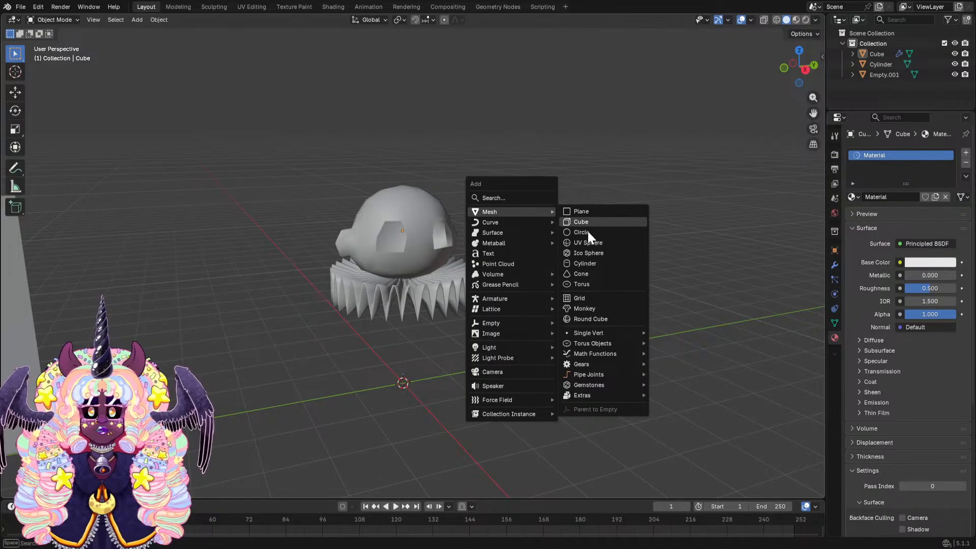
{"action": "key", "text": "Return"}
{"action": "middle_click_drag", "start_coordinate": [472, 345], "coordinate": [543, 309]}
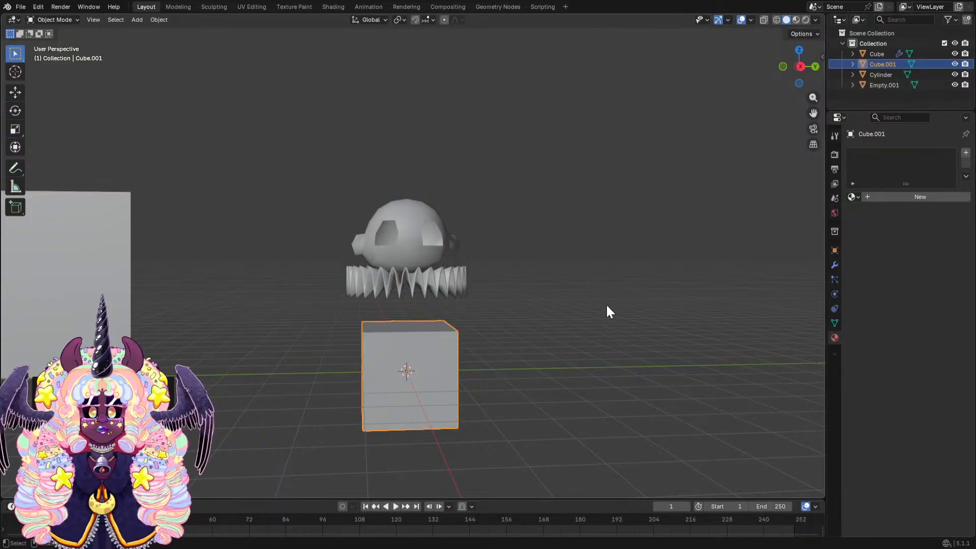
Add a Subdivision Surface modifier at viewport level 1 to the new cube and apply it.
{"action": "left_click", "coordinate": [834, 265]}
{"action": "left_click", "coordinate": [864, 151]}
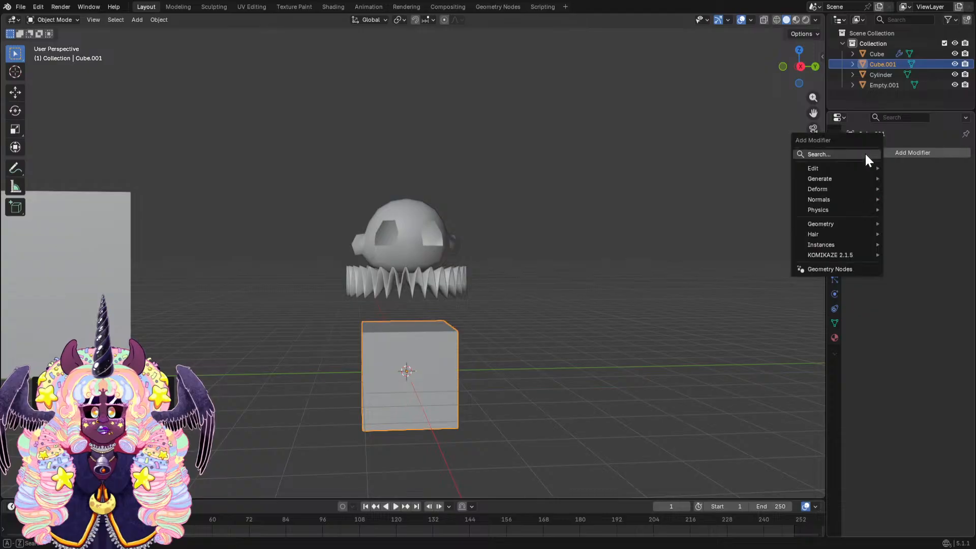
{"action": "left_click", "coordinate": [863, 151]}
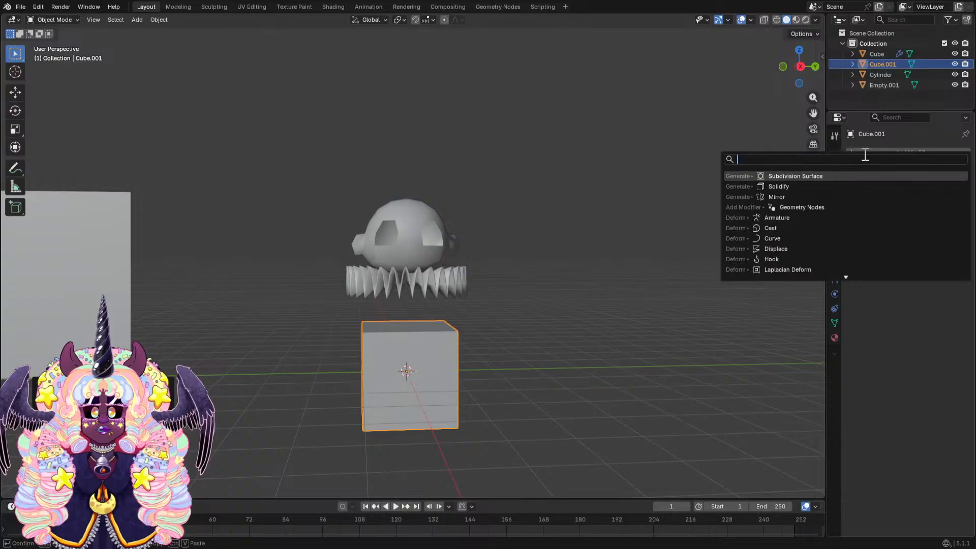
{"action": "left_click", "coordinate": [824, 176]}
{"action": "middle_click_drag", "start_coordinate": [736, 194], "coordinate": [599, 289]}
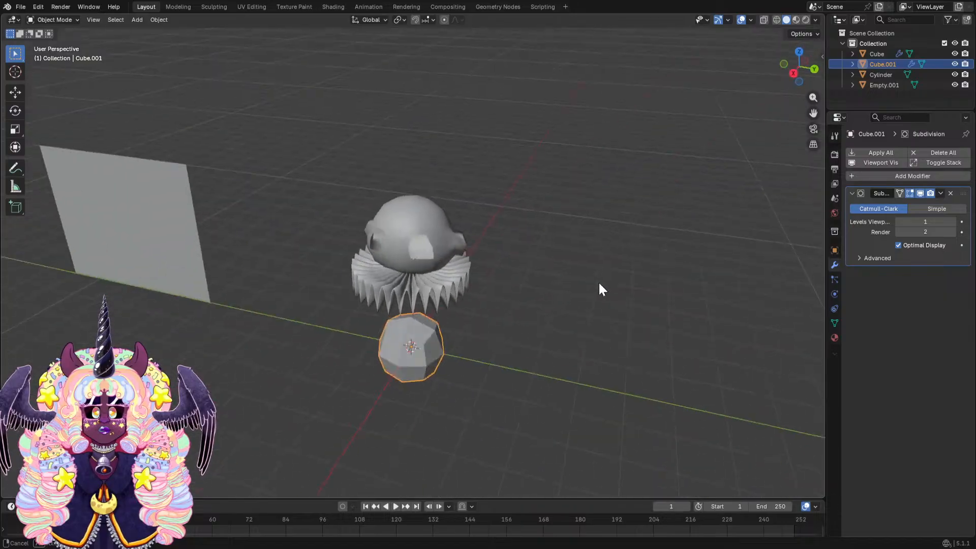
{"action": "left_click", "coordinate": [939, 193]}
{"action": "left_click", "coordinate": [929, 201]}
Scale the rounded cube down to about a third of its size and raise it along Z to the head's height.
{"action": "middle_click_drag", "start_coordinate": [662, 259], "coordinate": [568, 257]}
{"action": "key", "text": "s"}
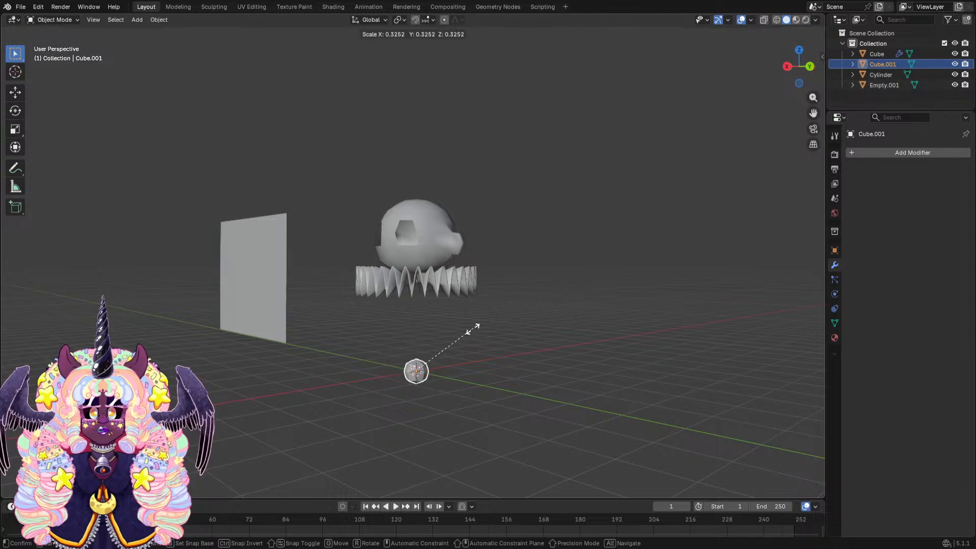
{"action": "left_click", "coordinate": [458, 337]}
{"action": "middle_click_drag", "start_coordinate": [515, 344], "coordinate": [467, 342]}
{"action": "key", "text": "g"}
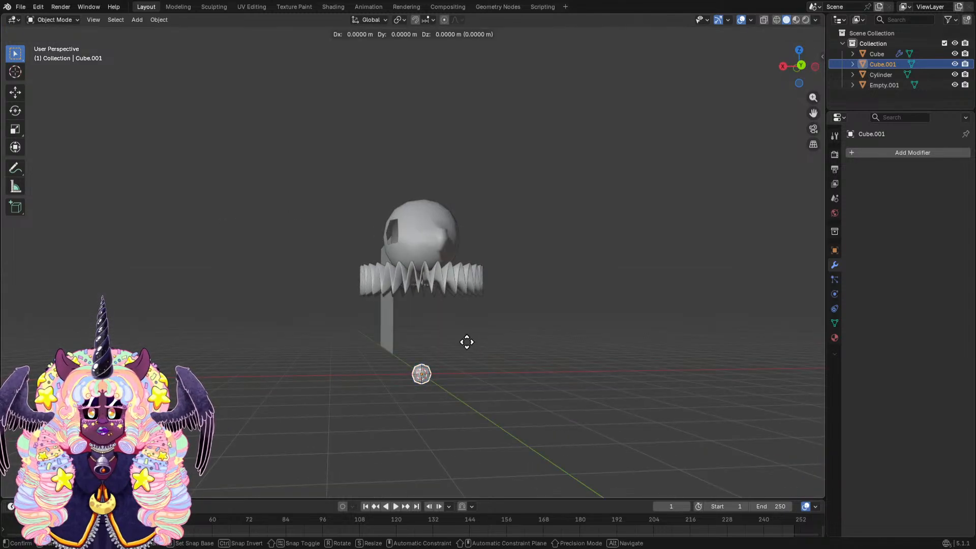
{"action": "key", "text": "z"}
{"action": "left_click", "coordinate": [488, 212]}
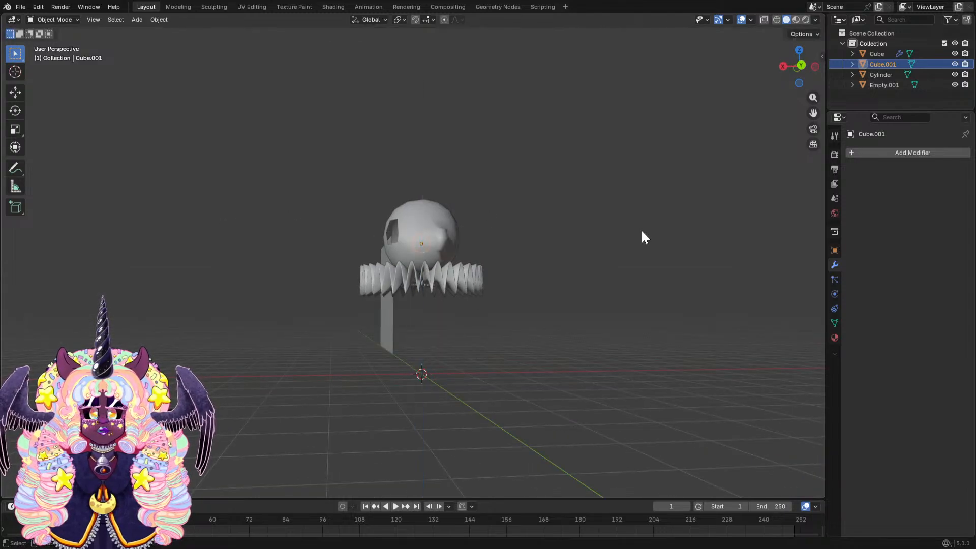
Resize the small ball slightly and move it about 0.88 m along X to the front of the face as a nose.
{"action": "key", "text": "s"}
{"action": "left_click", "coordinate": [594, 232]}
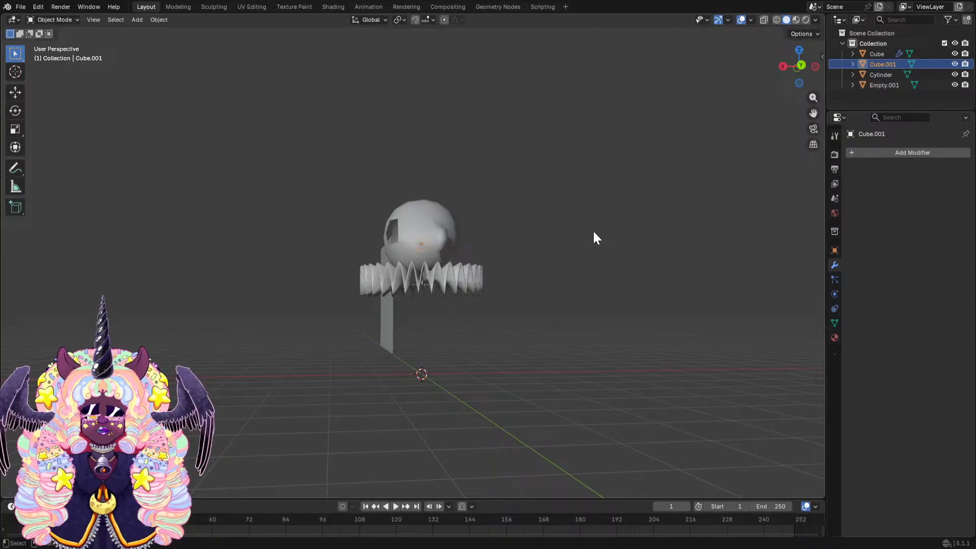
{"action": "key", "text": "g"}
{"action": "key", "text": "y"}
{"action": "key", "text": "x"}
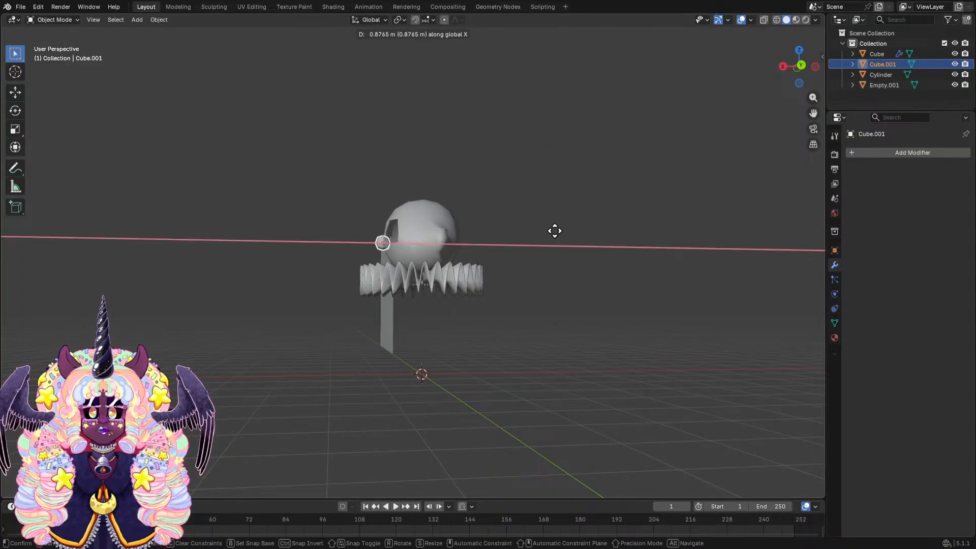
{"action": "left_click", "coordinate": [551, 233]}
Raise the nose ball slightly along Z between the eye sockets, keeping its size.
{"action": "middle_click_drag", "start_coordinate": [551, 231], "coordinate": [714, 265]}
{"action": "scroll", "coordinate": [505, 227], "scroll_direction": "up", "scroll_amount": 5}
{"action": "key", "text": "s"}
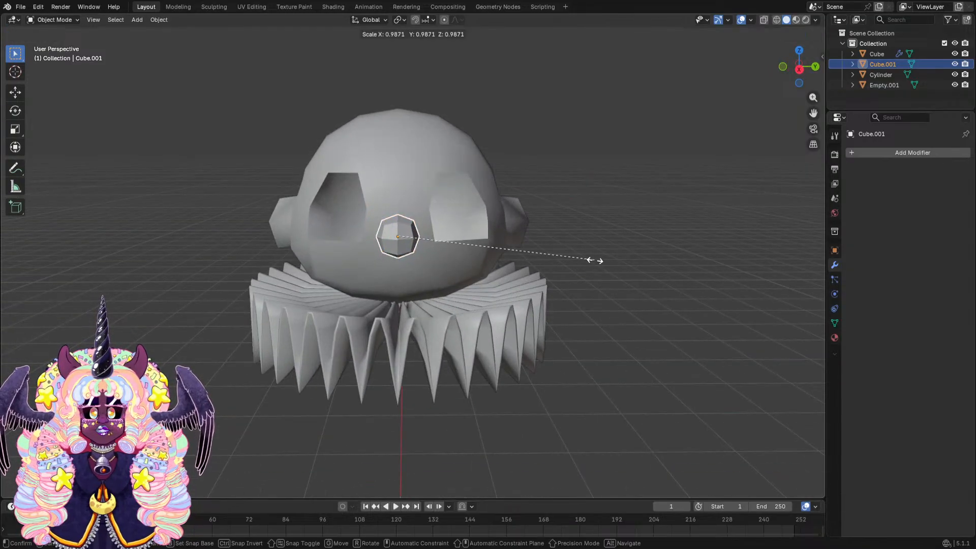
{"action": "key", "text": "Escape"}
{"action": "key", "text": "g"}
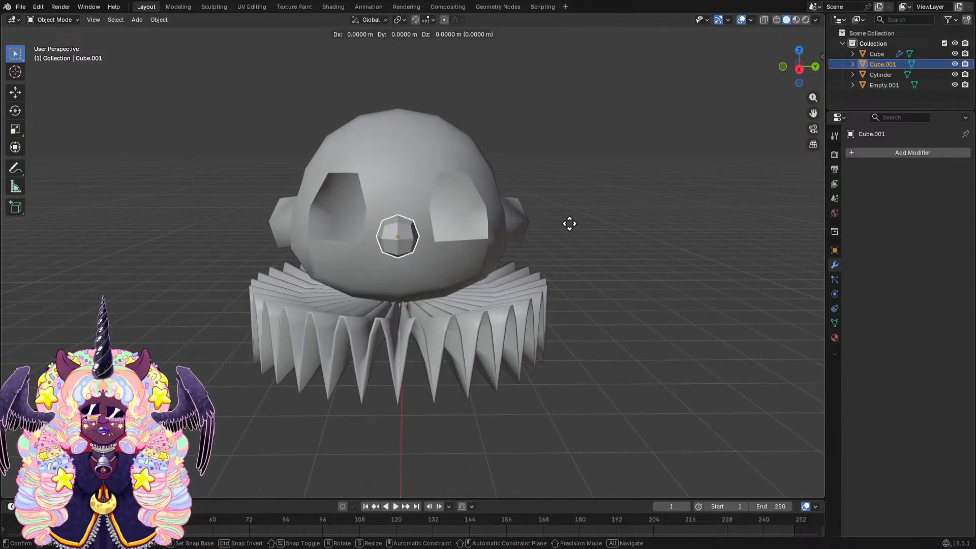
{"action": "key", "text": "z"}
{"action": "key", "text": "Escape"}
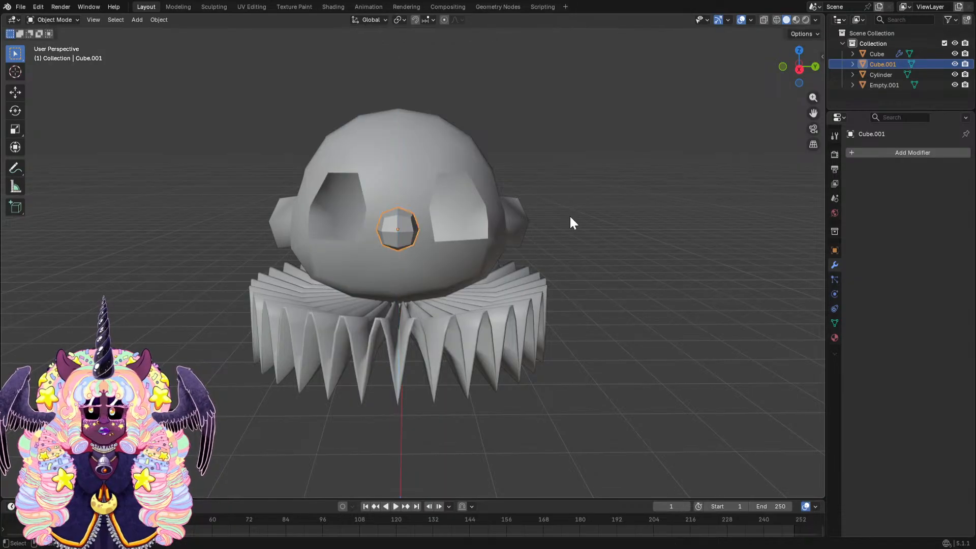
Shift the nose ball slightly along X toward the face.
{"action": "middle_click_drag", "start_coordinate": [569, 215], "coordinate": [504, 223]}
{"action": "scroll", "coordinate": [674, 258], "scroll_direction": "up", "scroll_amount": 1}
{"action": "left_click", "coordinate": [669, 256]}
{"action": "left_click", "coordinate": [502, 224]}
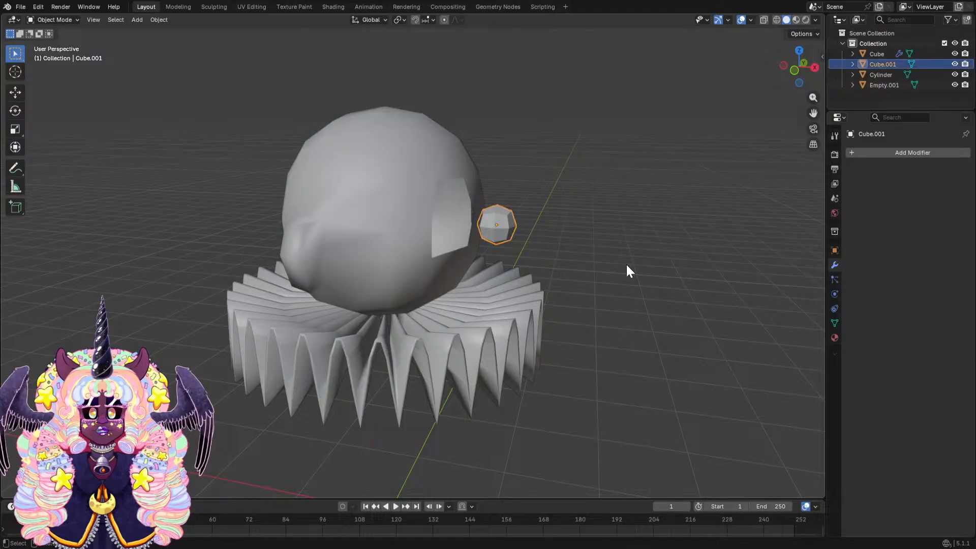
{"action": "key", "text": "g"}
{"action": "key", "text": "y"}
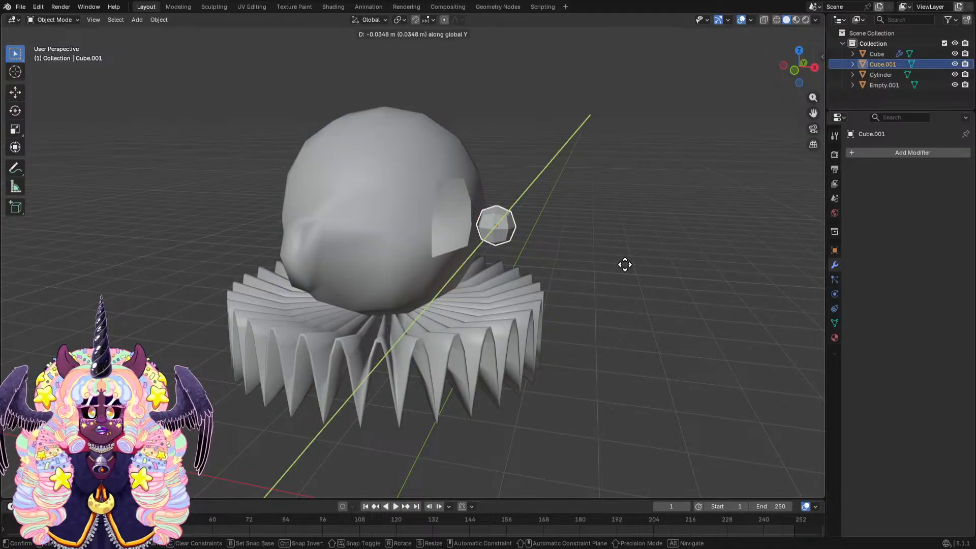
{"action": "key", "text": "x"}
{"action": "left_click", "coordinate": [625, 265]}
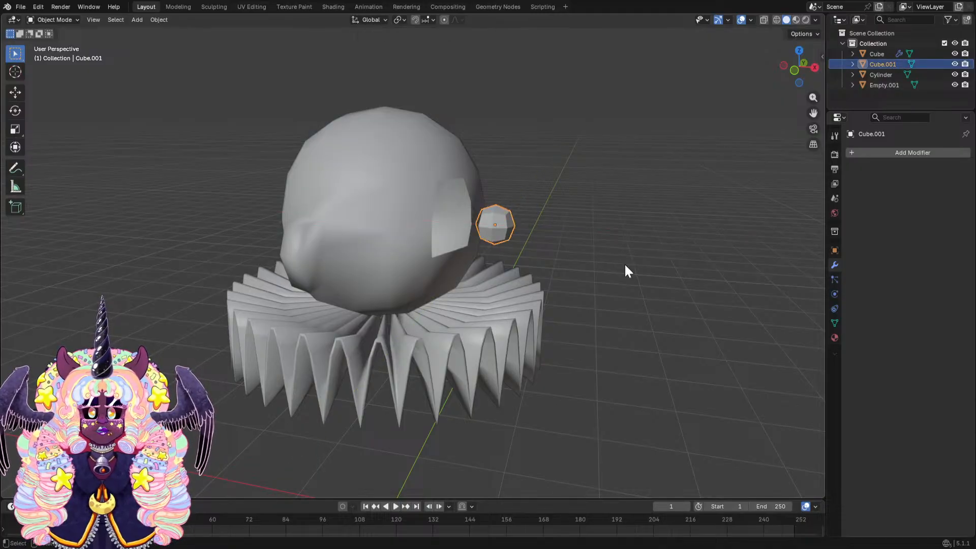
Scale the nose ball down slightly.
{"action": "left_click", "coordinate": [625, 264]}
{"action": "middle_click_drag", "start_coordinate": [625, 264], "coordinate": [538, 263]}
{"action": "left_click", "coordinate": [419, 224]}
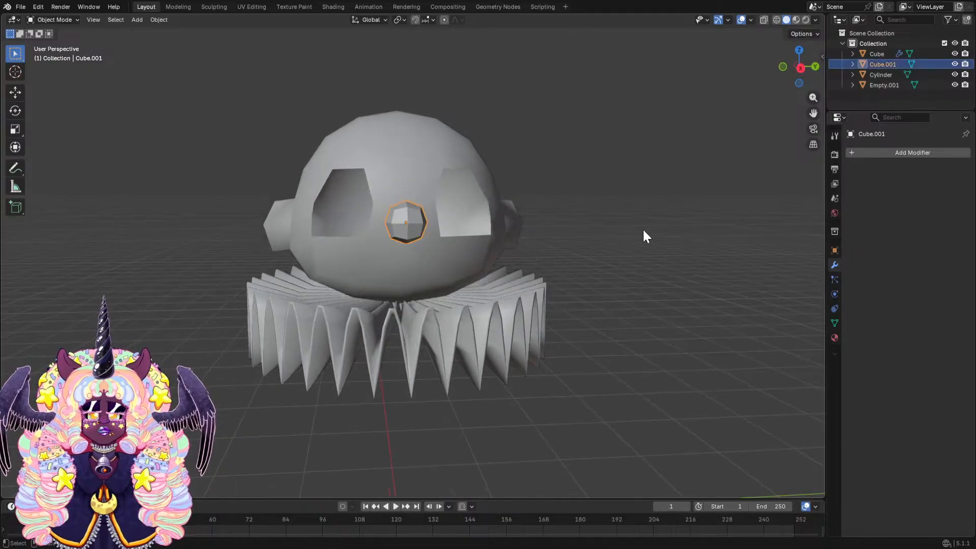
{"action": "key", "text": "s"}
{"action": "left_click", "coordinate": [630, 230]}
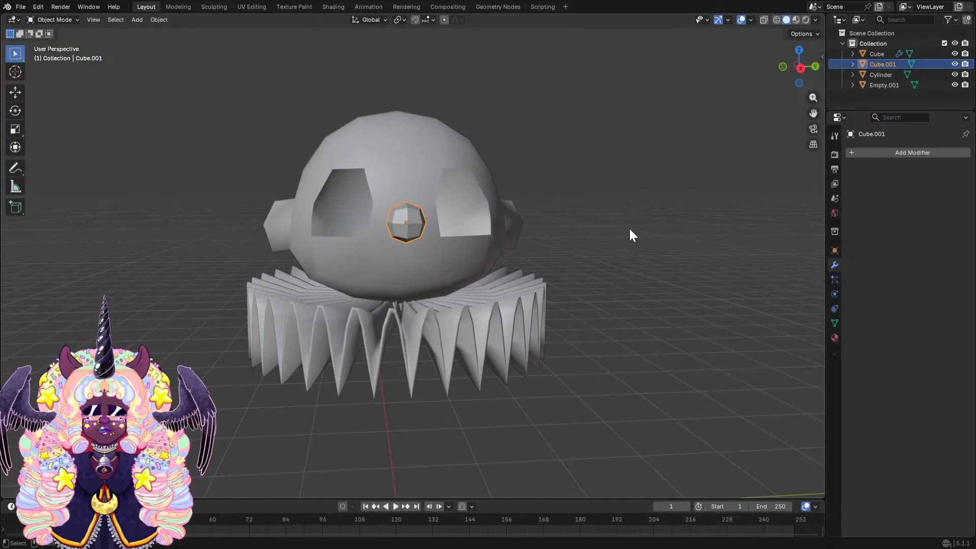
Select every object in the scene and apply their scale.
{"action": "key", "text": "a"}
{"action": "key", "text": "ctrl+a"}
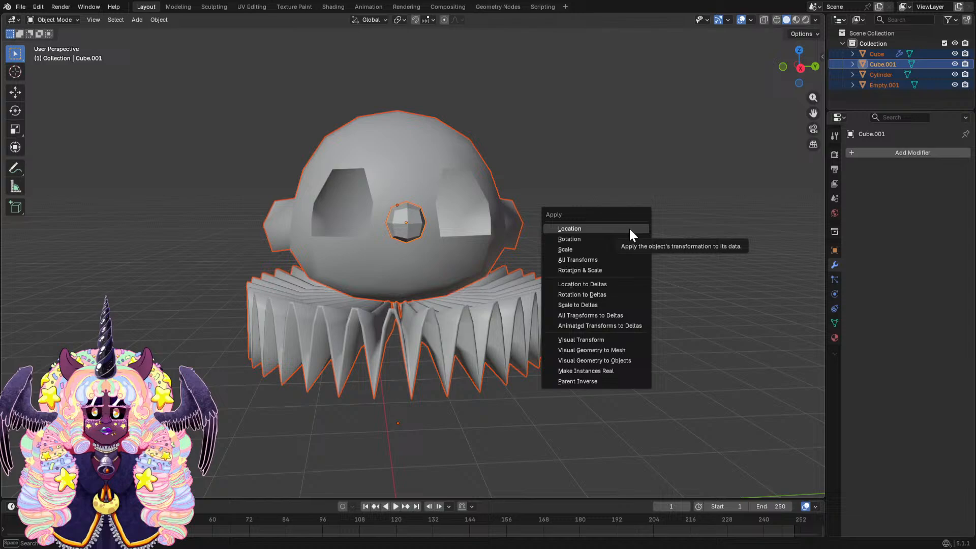
{"action": "left_click", "coordinate": [609, 247]}
Try flat shading on all selected objects, set them to smooth shading instead, and clear the selection.
{"action": "right_click", "coordinate": [524, 225]}
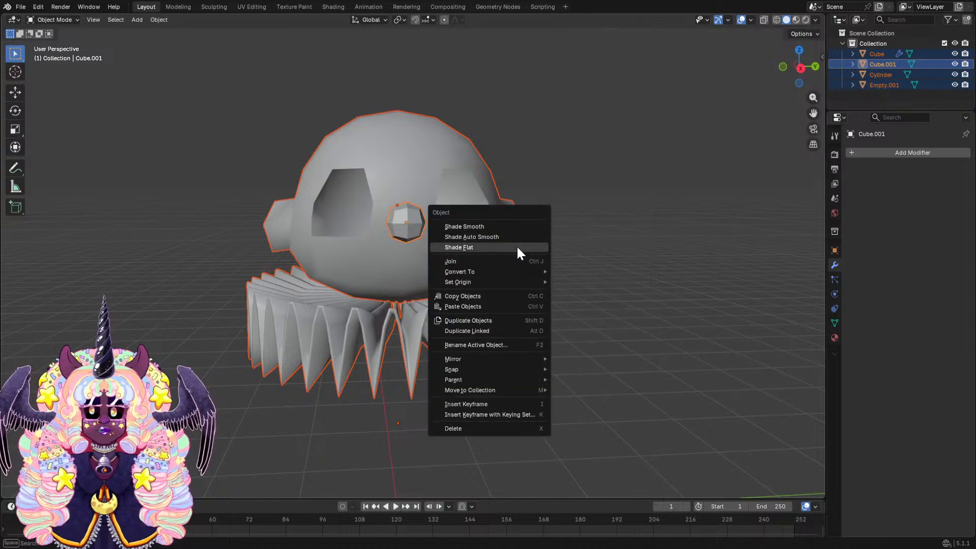
{"action": "left_click", "coordinate": [514, 245]}
{"action": "right_click", "coordinate": [514, 244]}
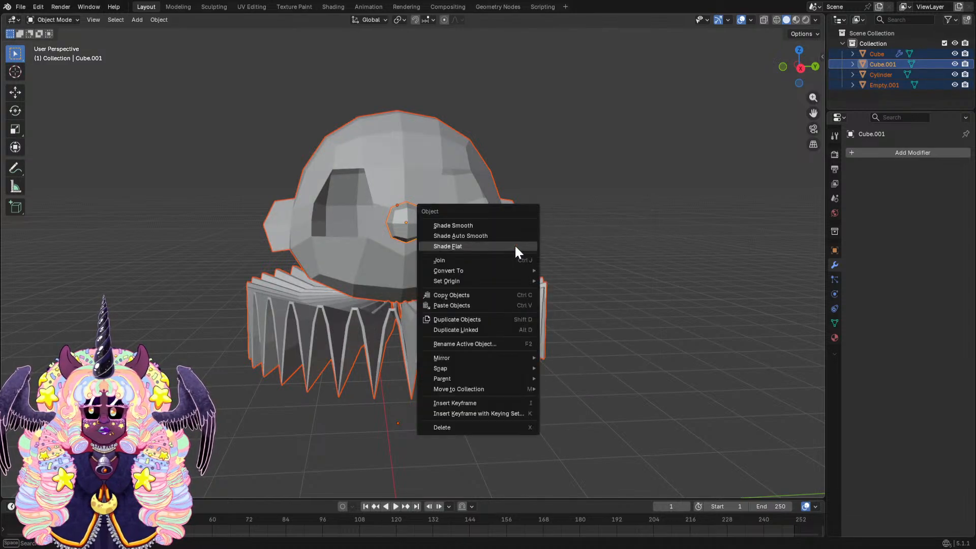
{"action": "left_click", "coordinate": [490, 224]}
{"action": "left_click", "coordinate": [630, 215]}
Compare the head, nose and collar with the reference image in material preview, and return the viewport to solid shading.
{"action": "middle_click_drag", "start_coordinate": [629, 215], "coordinate": [598, 222]}
{"action": "scroll", "coordinate": [599, 222], "scroll_direction": "down", "scroll_amount": 5}
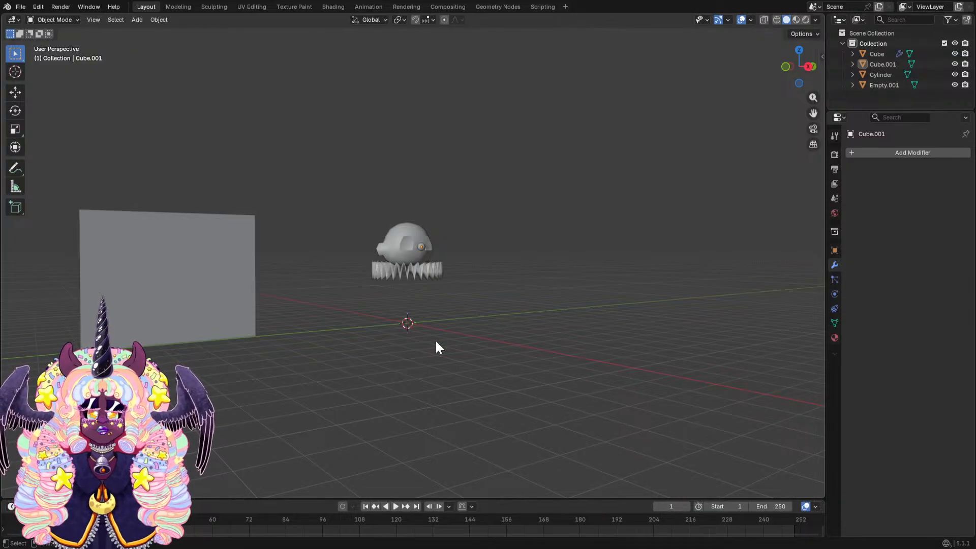
{"action": "scroll", "coordinate": [429, 319], "scroll_direction": "up", "scroll_amount": 3}
{"action": "middle_click_drag", "start_coordinate": [475, 283], "coordinate": [467, 166]}
{"action": "scroll", "coordinate": [540, 186], "scroll_direction": "up", "scroll_amount": 3}
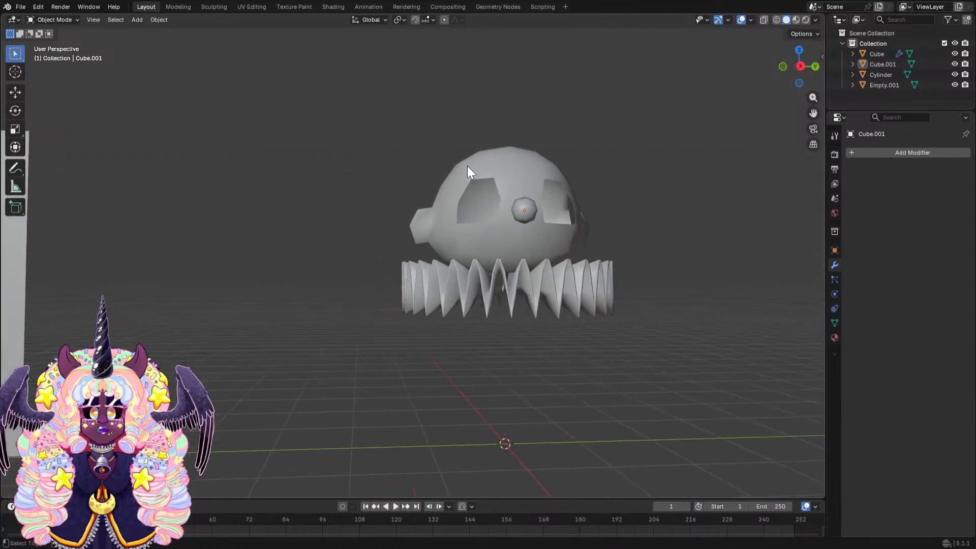
{"action": "left_click", "coordinate": [797, 20]}
{"action": "mouse_move", "coordinate": [255, 147]}
{"action": "middle_mouse_down"}
{"action": "mouse_move", "coordinate": [490, 129]}
{"action": "mouse_move", "coordinate": [489, 152]}
{"action": "middle_mouse_up"}
{"action": "middle_click_drag", "start_coordinate": [665, 179], "coordinate": [581, 180], "text": "shift"}
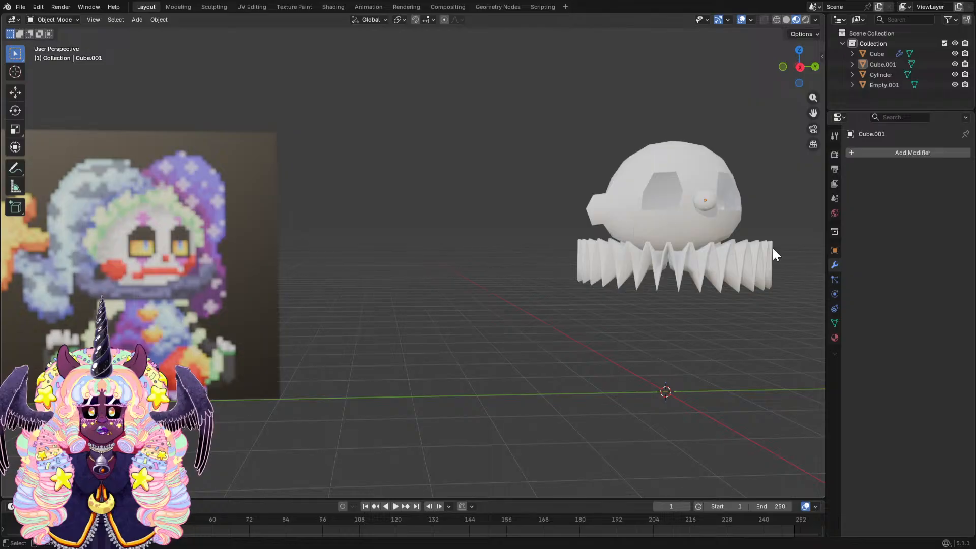
{"action": "middle_click_drag", "start_coordinate": [771, 273], "coordinate": [444, 294]}
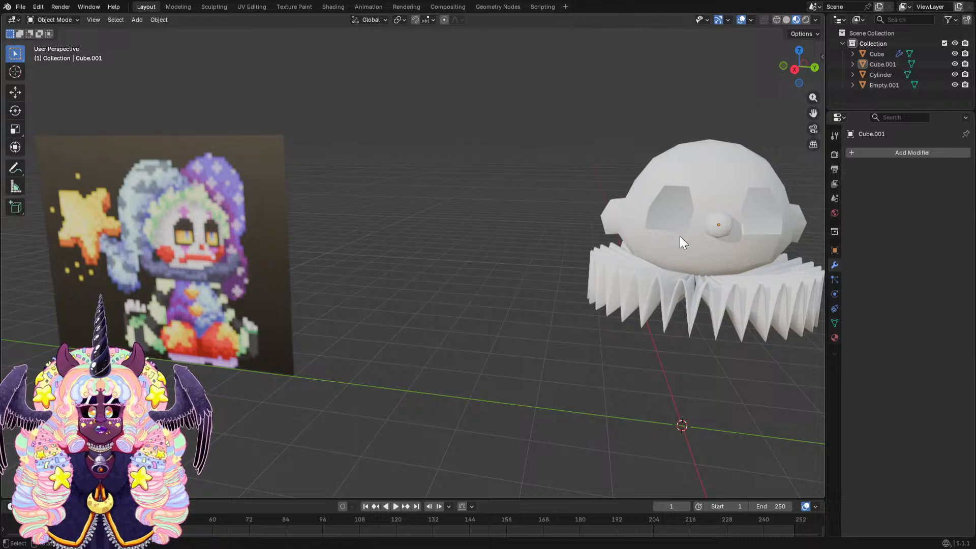
{"action": "middle_click_drag", "start_coordinate": [696, 241], "coordinate": [534, 246], "text": "shift"}
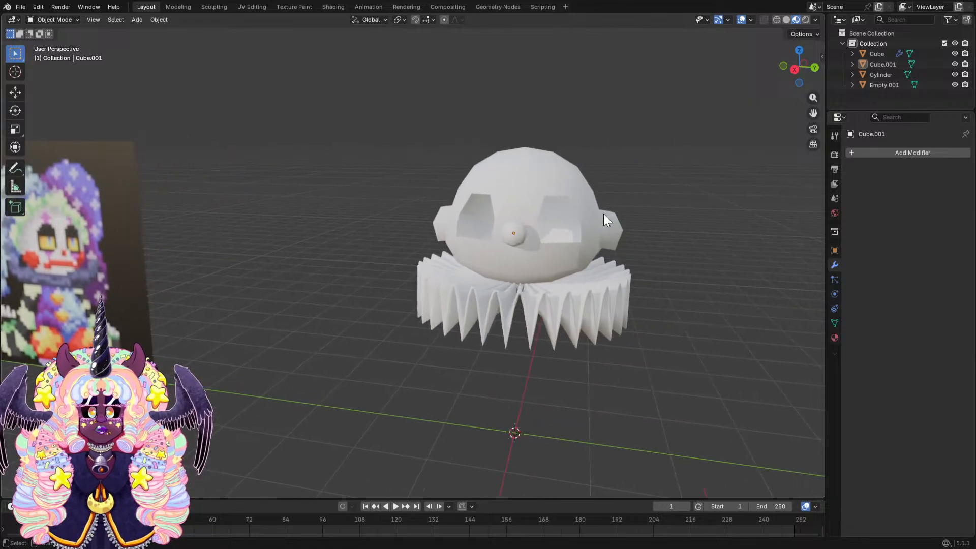
{"action": "scroll", "coordinate": [601, 212], "scroll_direction": "up", "scroll_amount": 1}
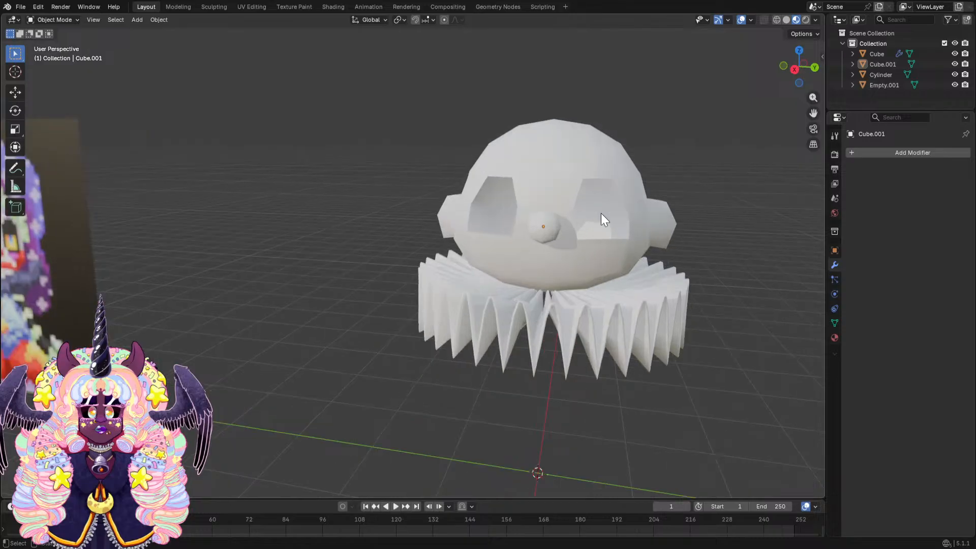
{"action": "left_click", "coordinate": [787, 19]}
{"action": "middle_click_drag", "start_coordinate": [590, 201], "coordinate": [582, 182]}
{"action": "key", "text": "shift+a"}
{"action": "mouse_move", "coordinate": [593, 205]}
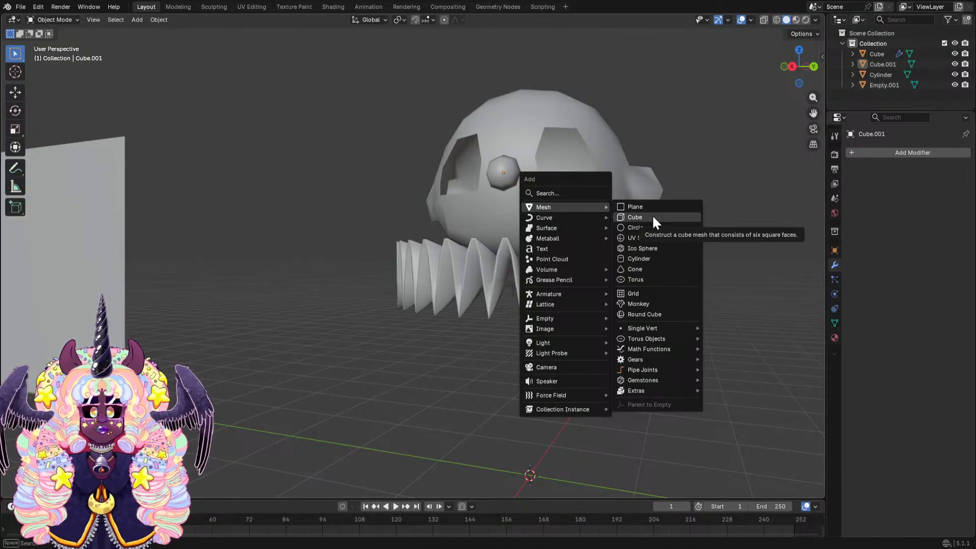
{"action": "scroll", "coordinate": [504, 207], "scroll_direction": "up", "scroll_amount": 2}
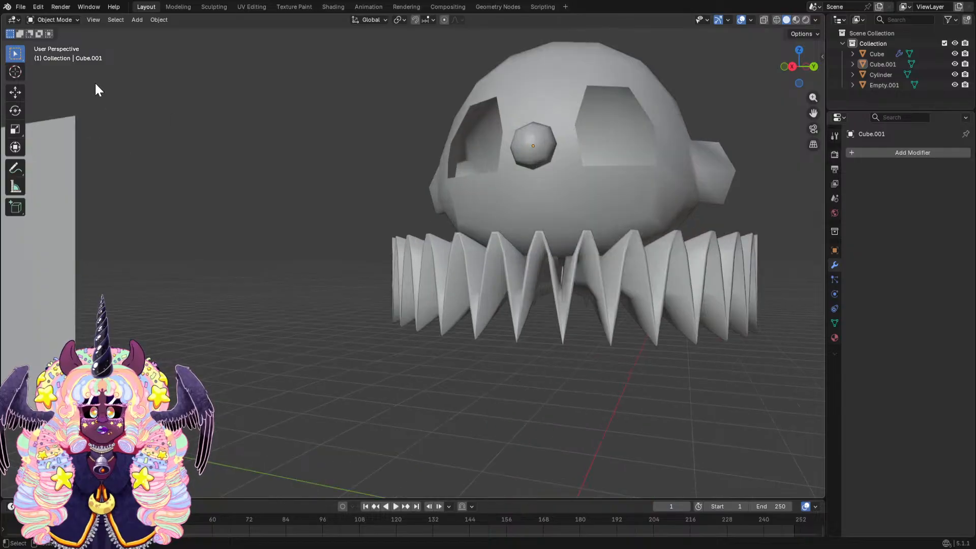
{"action": "left_click", "coordinate": [66, 21]}
{"action": "left_click", "coordinate": [63, 40]}
{"action": "left_click", "coordinate": [557, 195]}
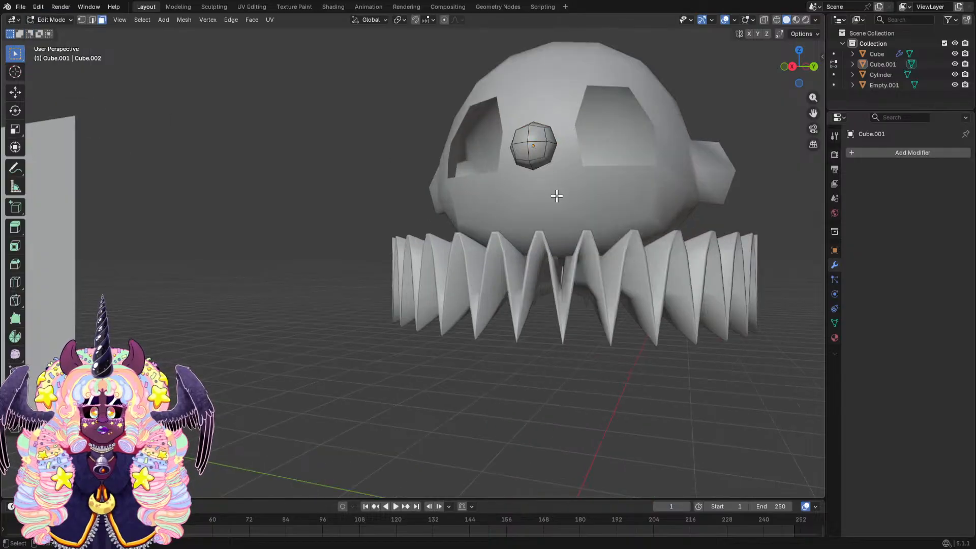
{"action": "left_click", "coordinate": [60, 23]}
{"action": "left_click", "coordinate": [53, 28]}
Examine the head's mesh in Edit Mode from several sides and check its Mirror modifier options in Object Mode.
{"action": "left_click", "coordinate": [623, 202]}
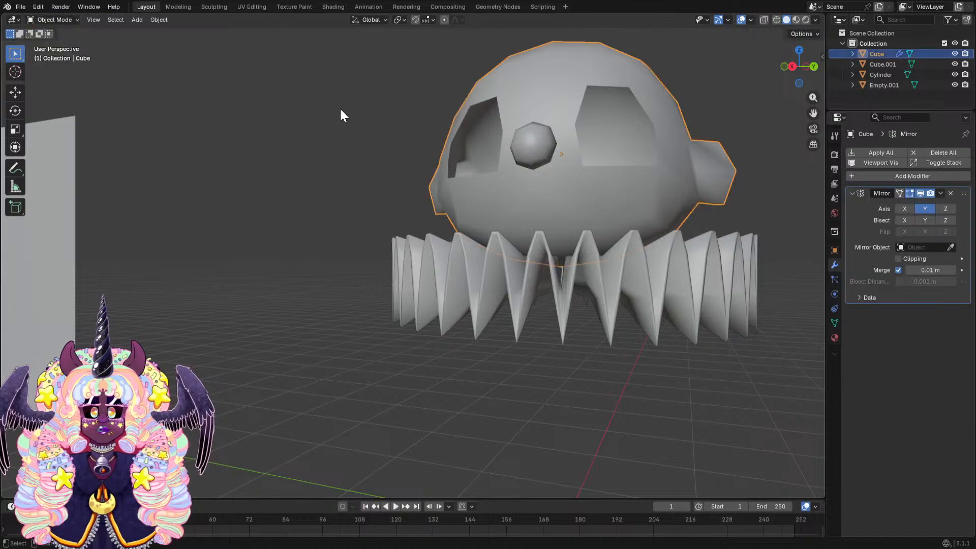
{"action": "left_click", "coordinate": [52, 21]}
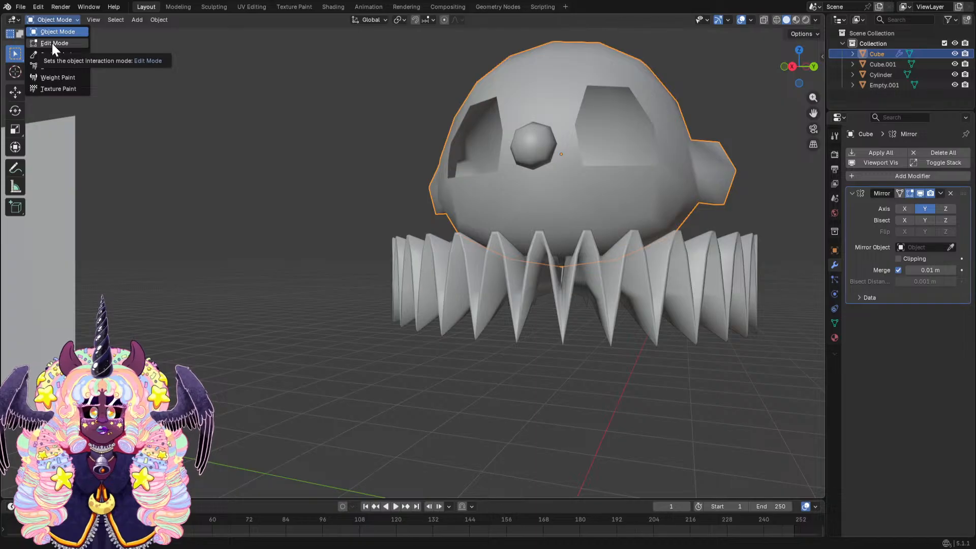
{"action": "scroll", "coordinate": [294, 181], "scroll_direction": "down", "scroll_amount": 4}
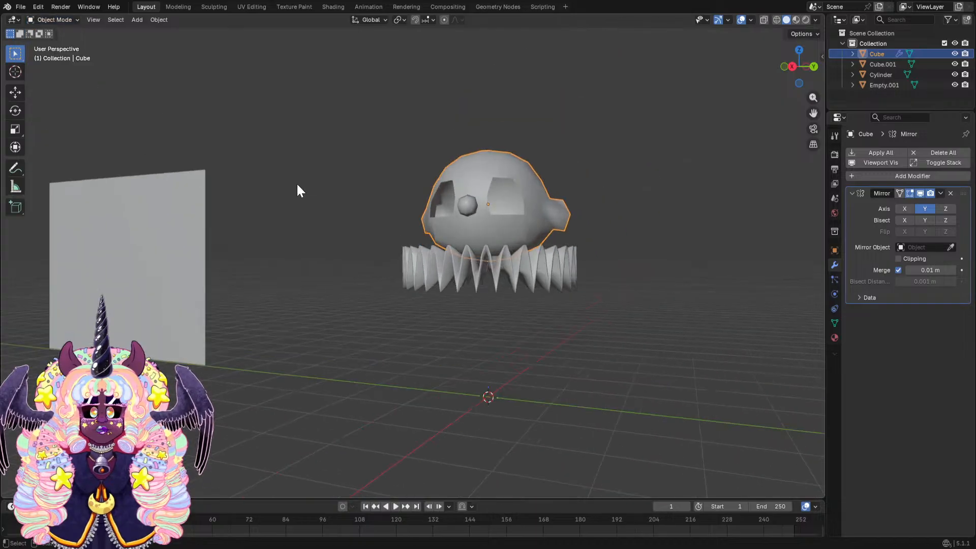
{"action": "middle_click_drag", "start_coordinate": [297, 189], "coordinate": [634, 214]}
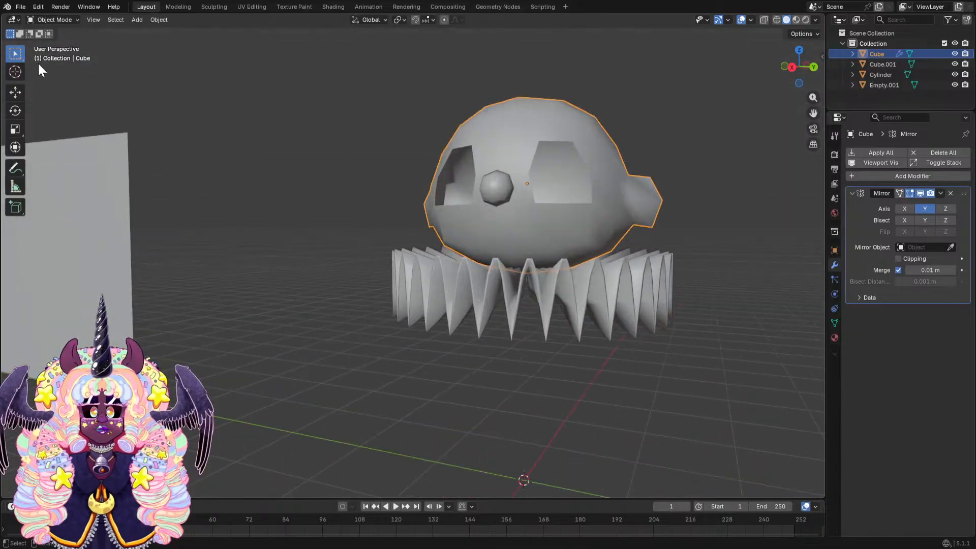
{"action": "left_click", "coordinate": [65, 20]}
{"action": "left_click", "coordinate": [62, 41]}
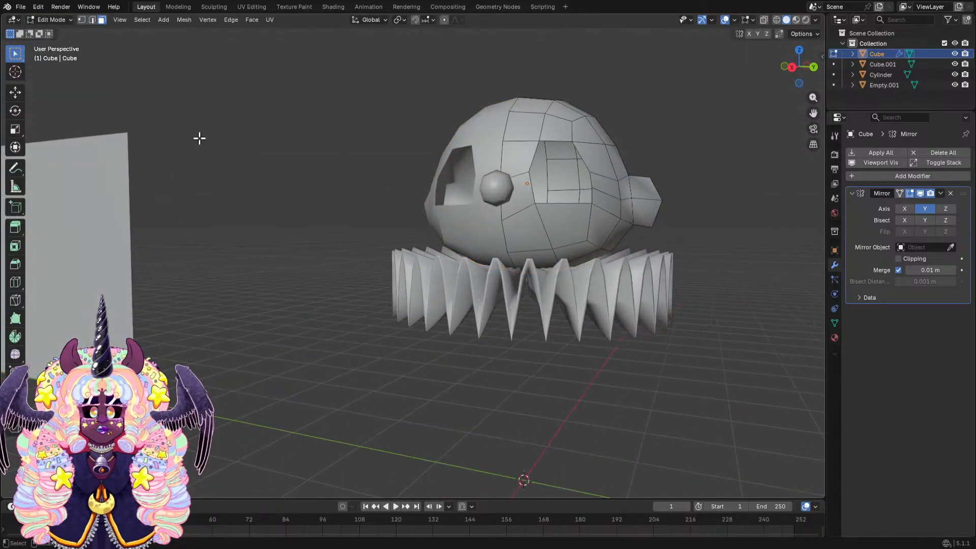
{"action": "middle_click_drag", "start_coordinate": [494, 251], "coordinate": [418, 316]}
{"action": "middle_click_drag", "start_coordinate": [354, 258], "coordinate": [432, 229]}
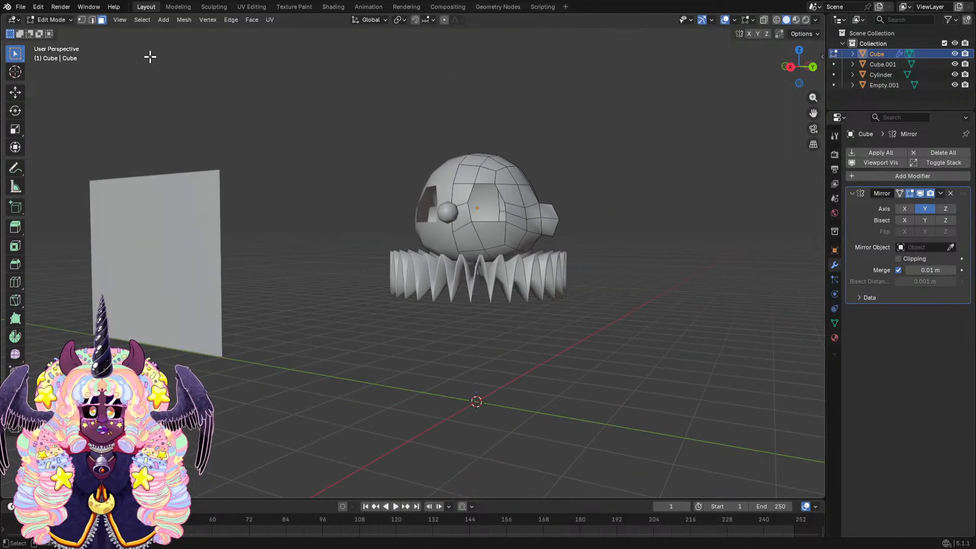
{"action": "left_click", "coordinate": [39, 20]}
{"action": "left_click", "coordinate": [53, 30]}
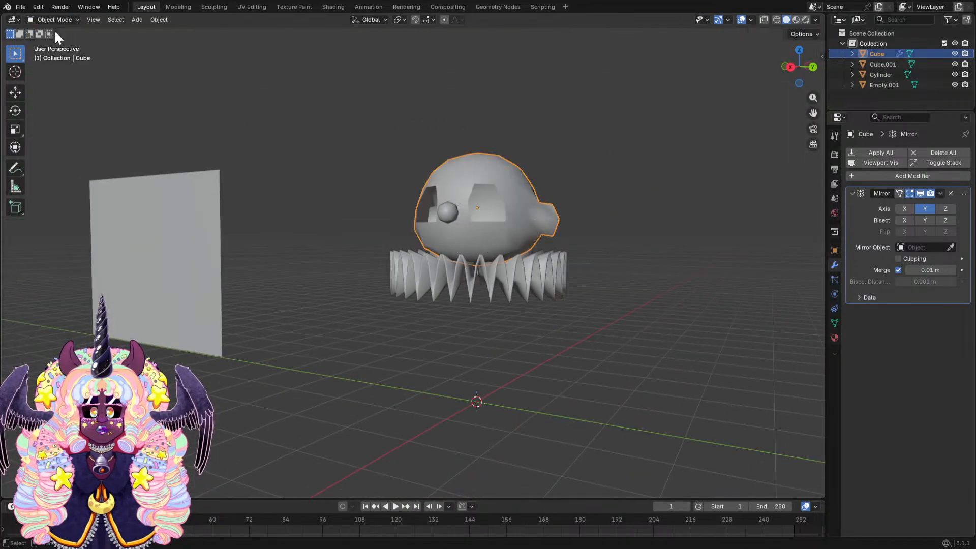
{"action": "left_click", "coordinate": [940, 193]}
{"action": "left_click", "coordinate": [936, 195]}
{"action": "left_click", "coordinate": [940, 193]}
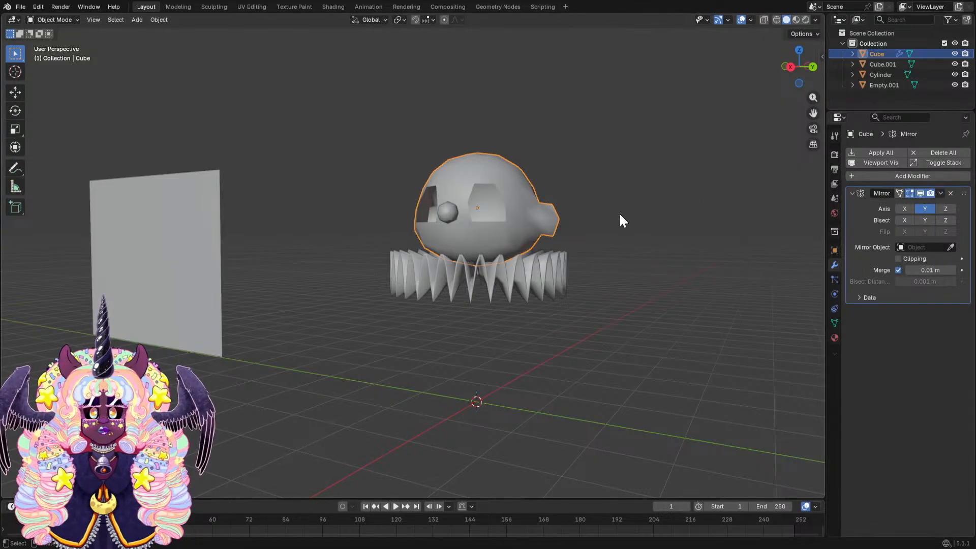
Select every object in the scene, apply their transform, and clear the selection.
{"action": "middle_click_drag", "start_coordinate": [618, 212], "coordinate": [668, 218]}
{"action": "key", "text": "ctrl+a"}
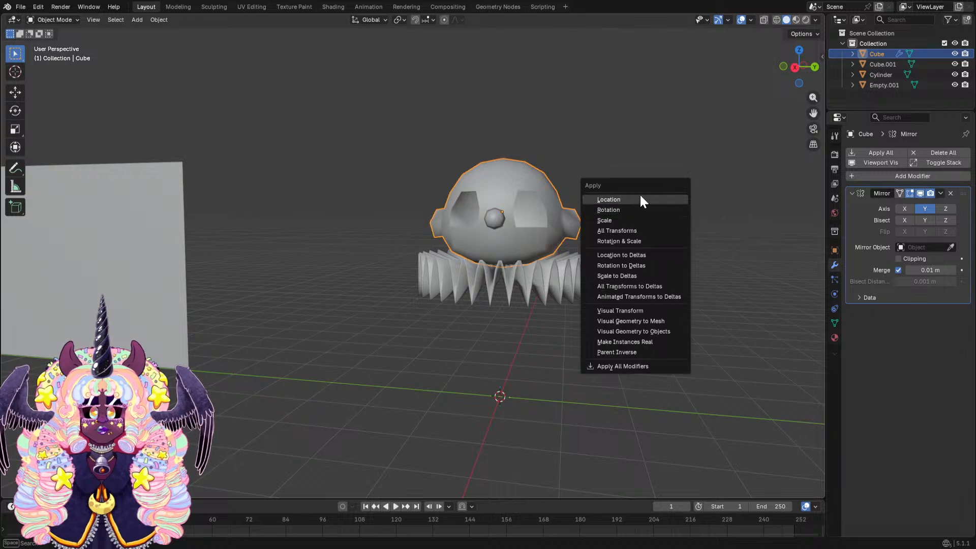
{"action": "key", "text": "Escape"}
{"action": "key", "text": "a"}
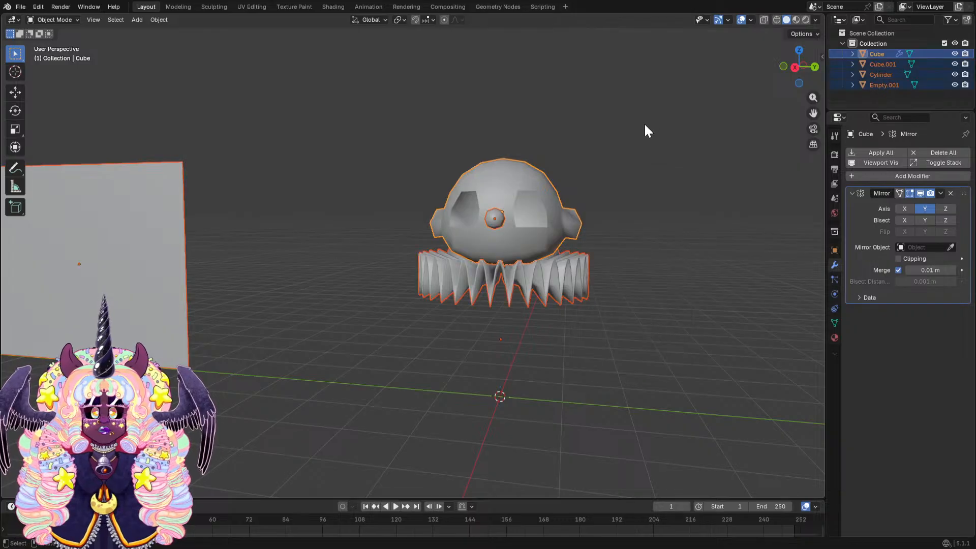
{"action": "key", "text": "ctrl+a"}
{"action": "left_click", "coordinate": [645, 124]}
{"action": "key", "text": "alt+a"}
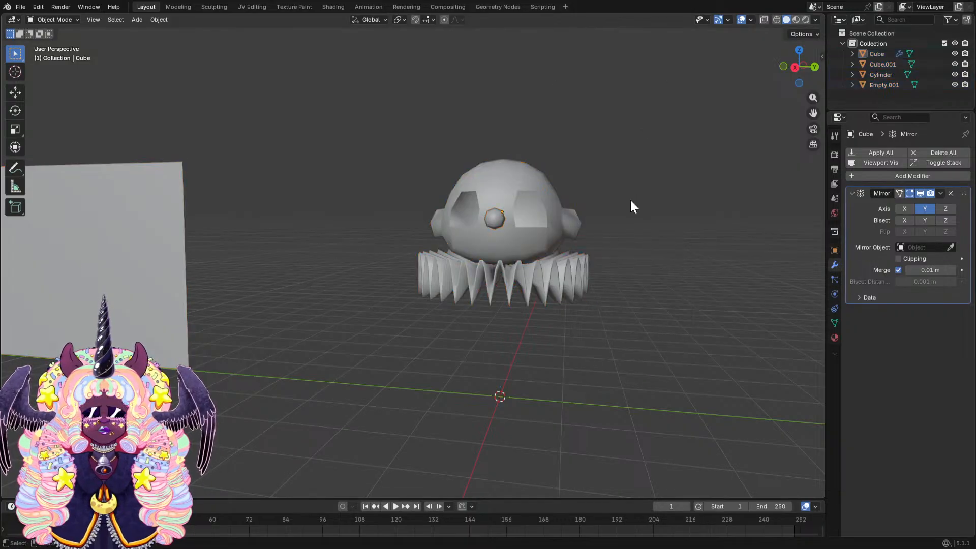
Add a cube mesh, raise it along Z until it sits above the head, and save the file.
{"action": "key", "text": "shift+a"}
{"action": "mouse_move", "coordinate": [631, 202]}
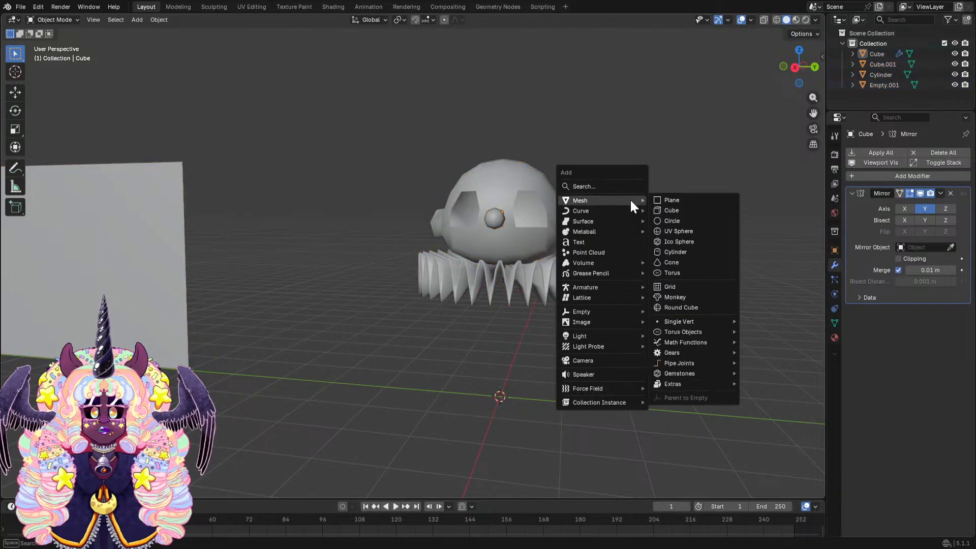
{"action": "left_click", "coordinate": [675, 210]}
{"action": "key", "text": "g"}
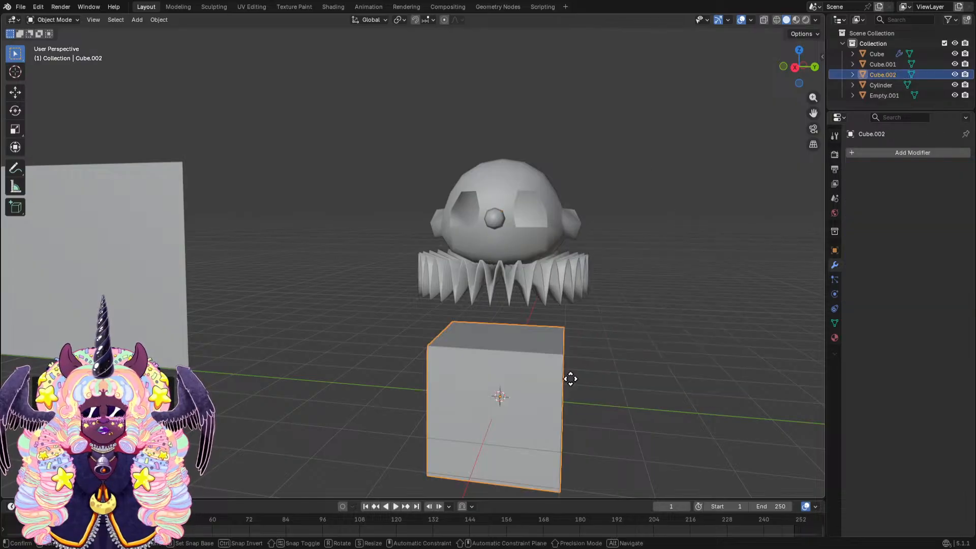
{"action": "key", "text": "z"}
{"action": "left_click", "coordinate": [588, 71]}
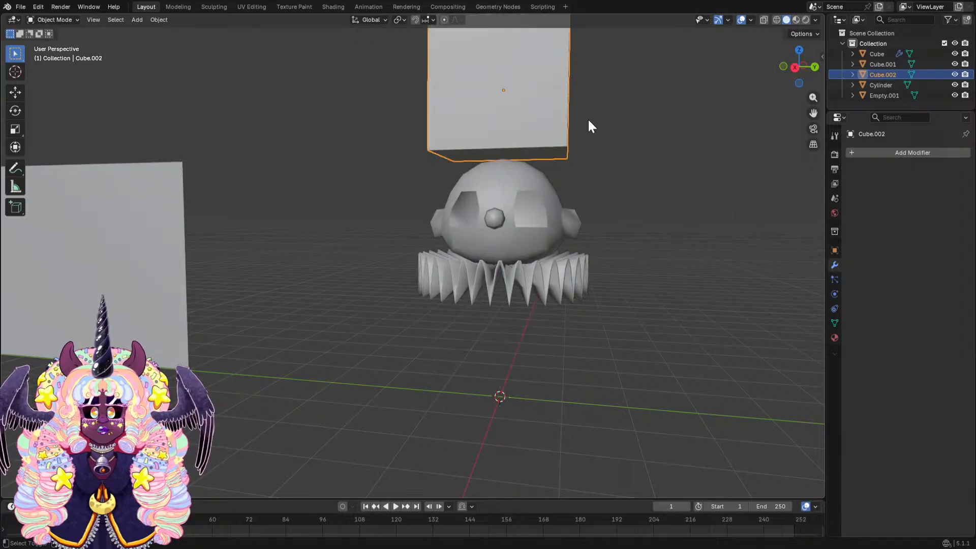
{"action": "middle_click_drag", "start_coordinate": [588, 127], "coordinate": [542, 254], "text": "shift"}
{"action": "key", "text": "ctrl+s"}
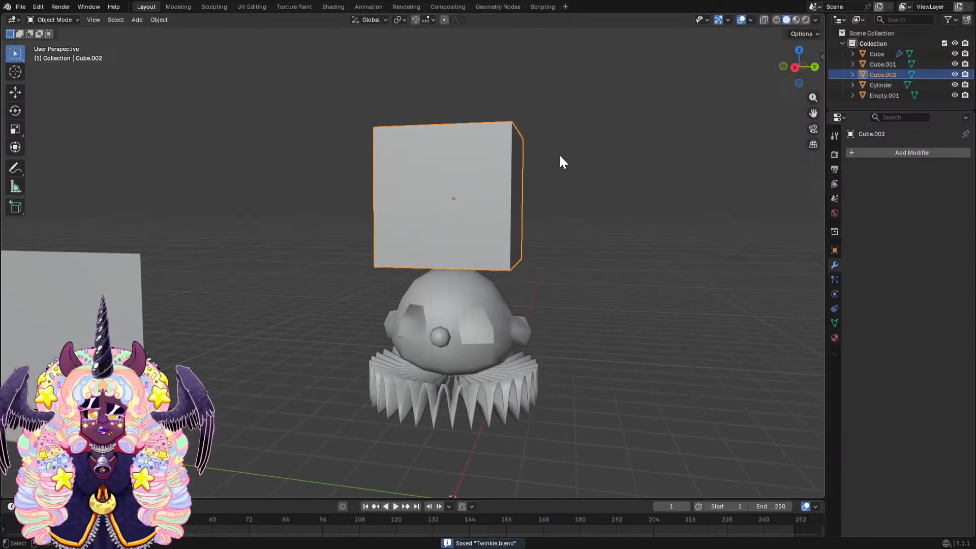
Scale the new cube along Z to roughly half its height and apply its scale.
{"action": "key", "text": "s"}
{"action": "key", "text": "z"}
{"action": "left_click", "coordinate": [472, 136]}
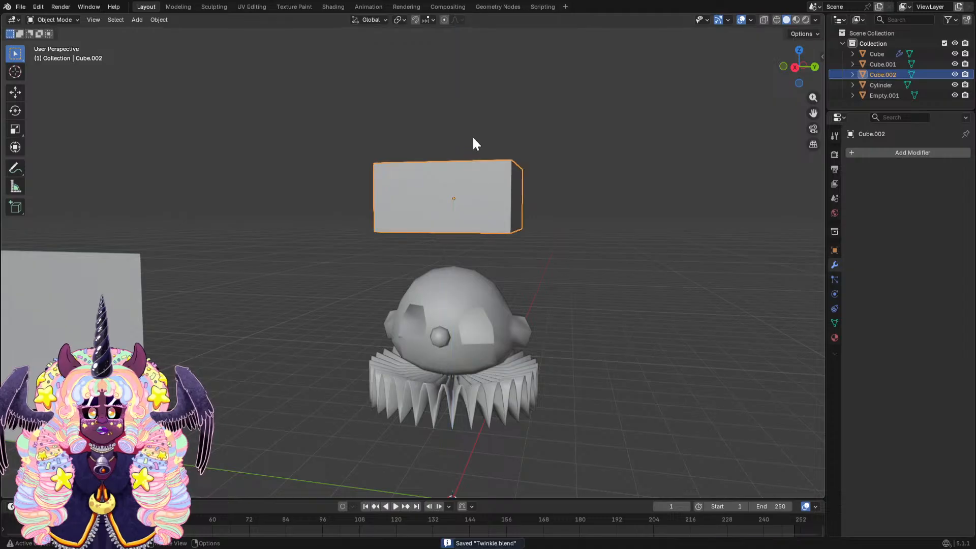
{"action": "key", "text": "ctrl+a"}
{"action": "left_click", "coordinate": [496, 154]}
Scale the block above the head along X by about 0.12 to make a thin slab, and save the file.
{"action": "middle_click_drag", "start_coordinate": [516, 170], "coordinate": [518, 234]}
{"action": "key", "text": "s"}
{"action": "key", "text": "x"}
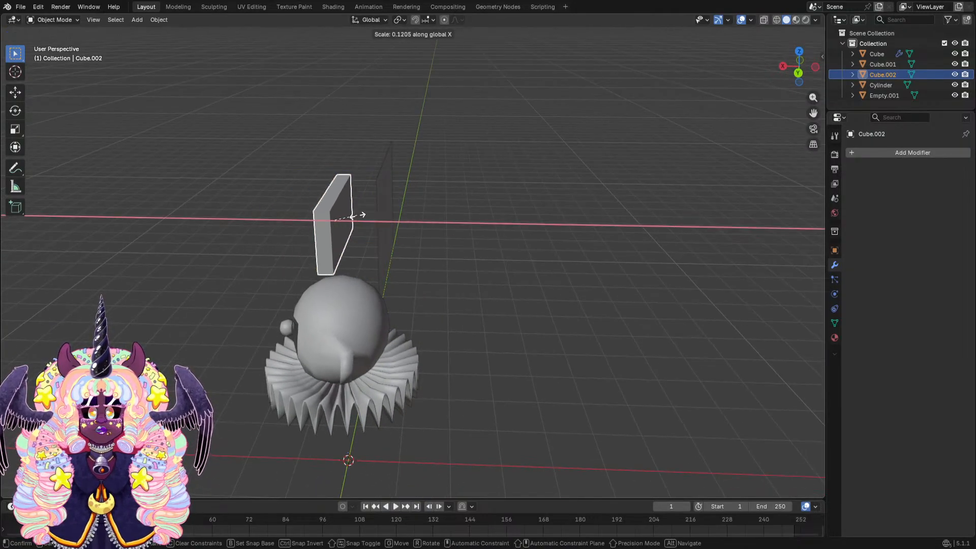
{"action": "left_click", "coordinate": [358, 215]}
{"action": "middle_click_drag", "start_coordinate": [359, 212], "coordinate": [461, 191]}
{"action": "key", "text": "ctrl+s"}
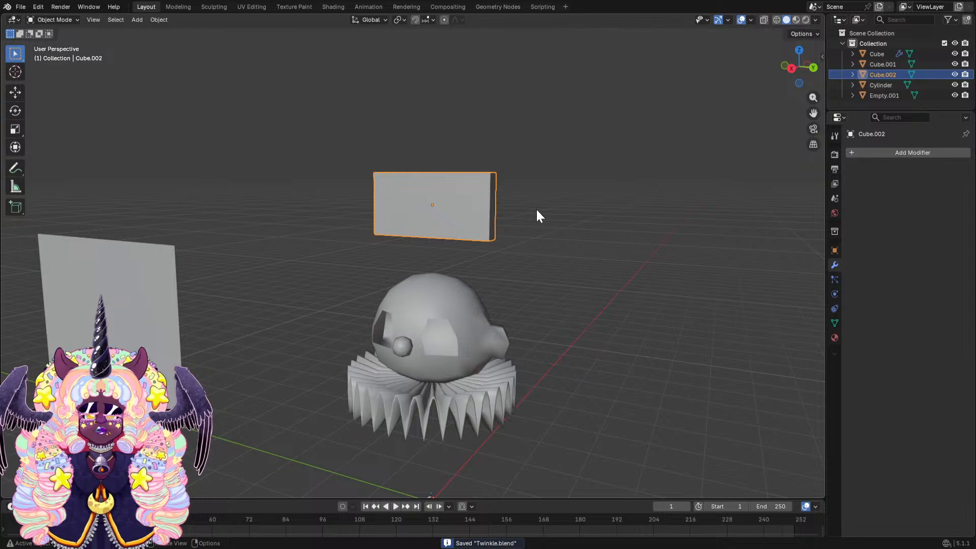
Thin the slab further along X by a factor of about 0.8 and apply its scale.
{"action": "key", "text": "s"}
{"action": "right_click", "coordinate": [563, 210]}
{"action": "middle_click_drag", "start_coordinate": [563, 211], "coordinate": [509, 227]}
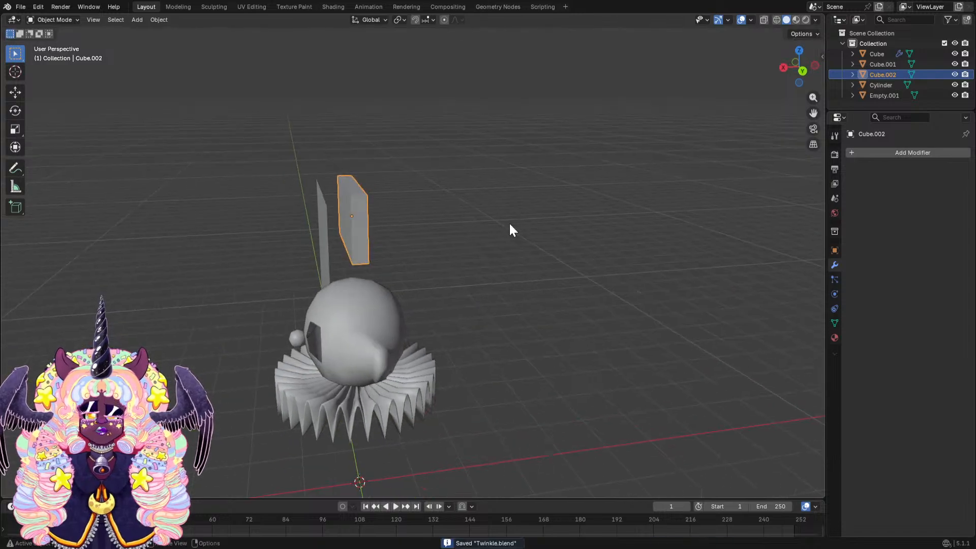
{"action": "key", "text": "s"}
{"action": "key", "text": "x"}
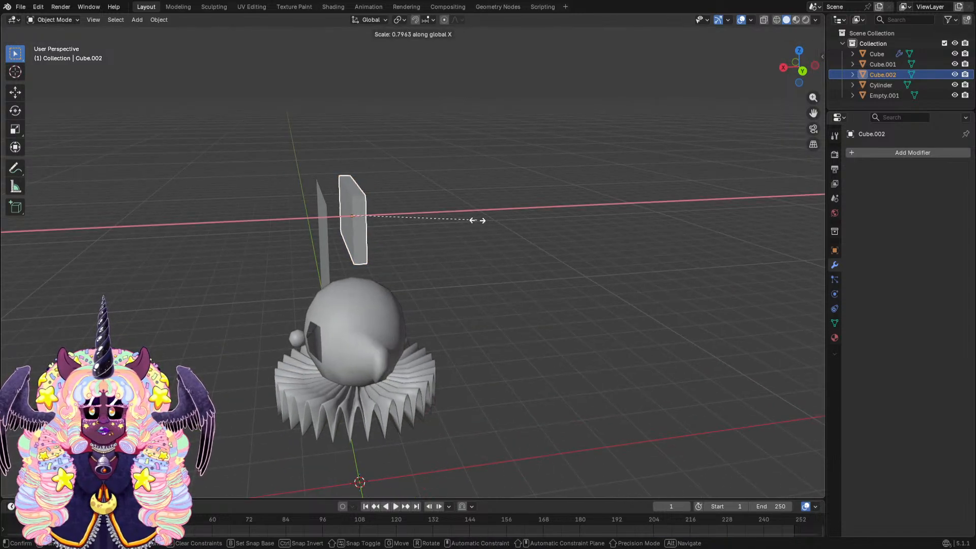
{"action": "left_click", "coordinate": [476, 219]}
{"action": "key", "text": "ctrl+a"}
{"action": "left_click", "coordinate": [477, 219]}
{"action": "middle_click_drag", "start_coordinate": [477, 218], "coordinate": [472, 254]}
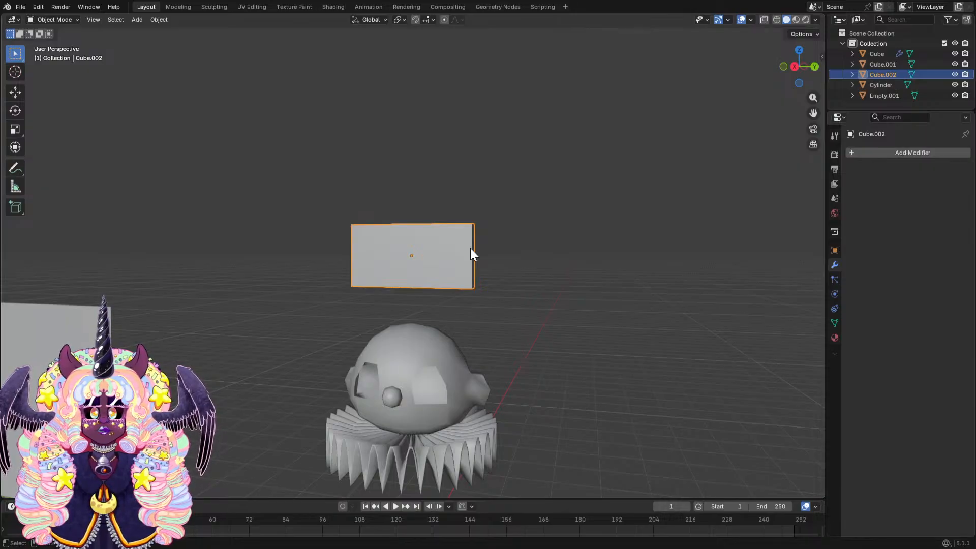
Inset the slab's large front face in Edit Mode with a thickness of about 0.18 m.
{"action": "left_click", "coordinate": [56, 19]}
{"action": "left_click", "coordinate": [56, 46]}
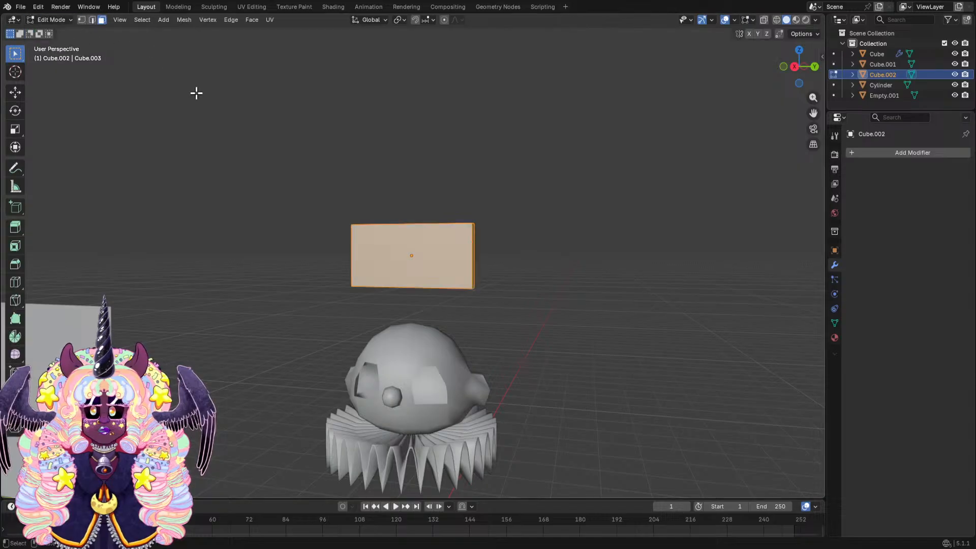
{"action": "middle_click_drag", "start_coordinate": [444, 242], "coordinate": [551, 246]}
{"action": "key", "text": "i"}
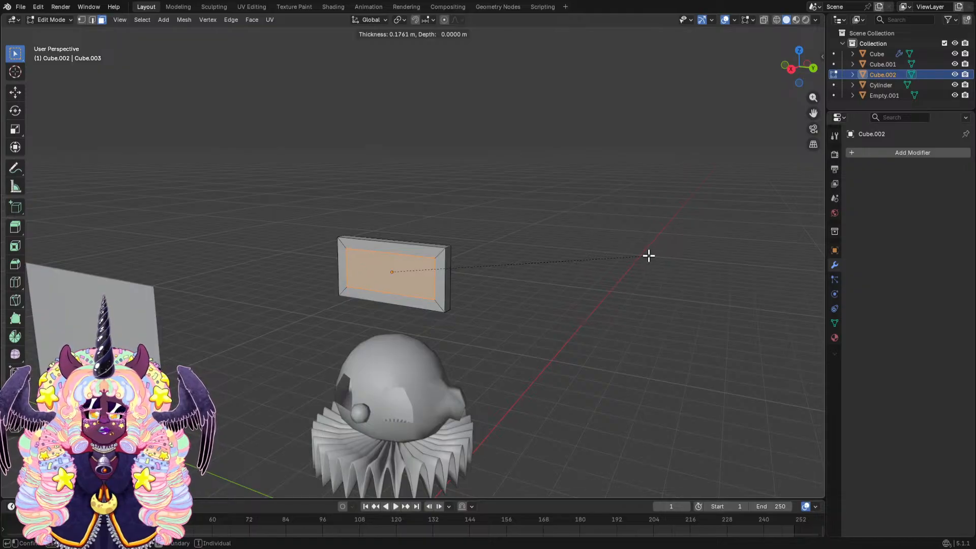
{"action": "left_click", "coordinate": [649, 256]}
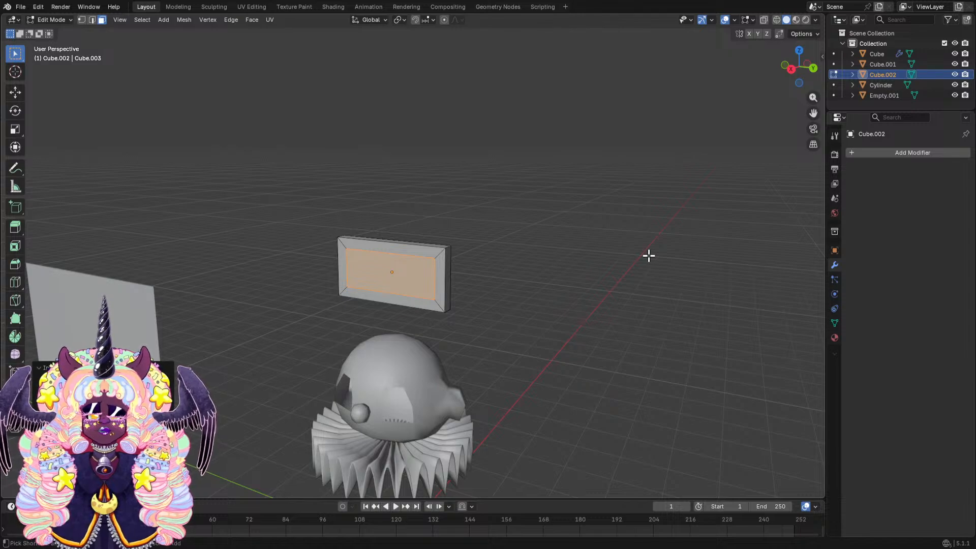
Undo the last inset and add one horizontal loop cut around the middle of the slab.
{"action": "key", "text": "ctrl+z"}
{"action": "left_click", "coordinate": [613, 247]}
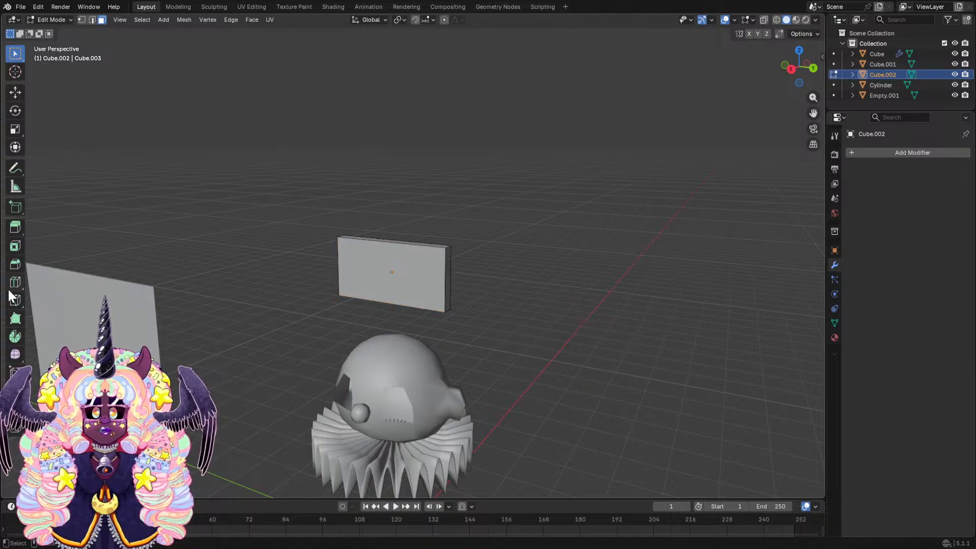
{"action": "left_click", "coordinate": [15, 282]}
{"action": "left_click", "coordinate": [350, 271]}
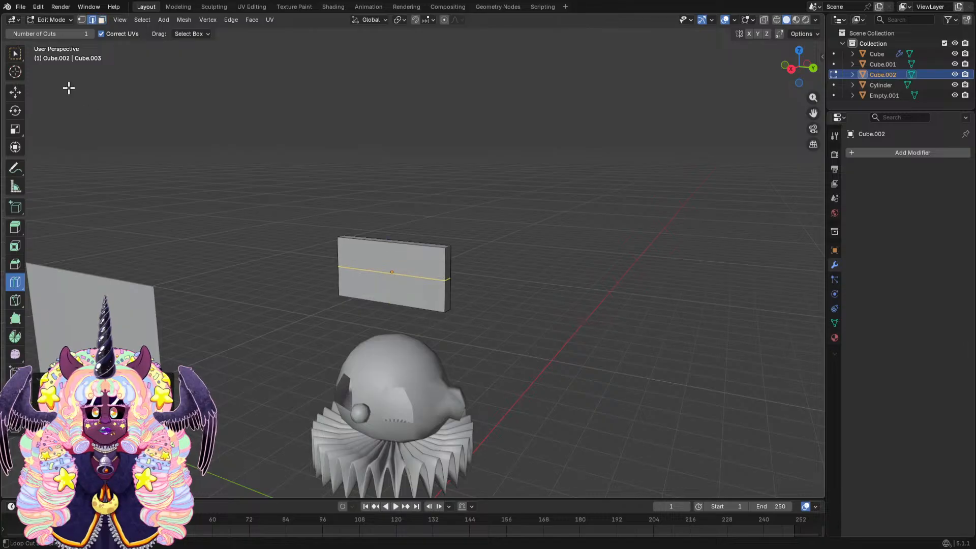
{"action": "left_click", "coordinate": [15, 53]}
{"action": "left_click", "coordinate": [101, 19]}
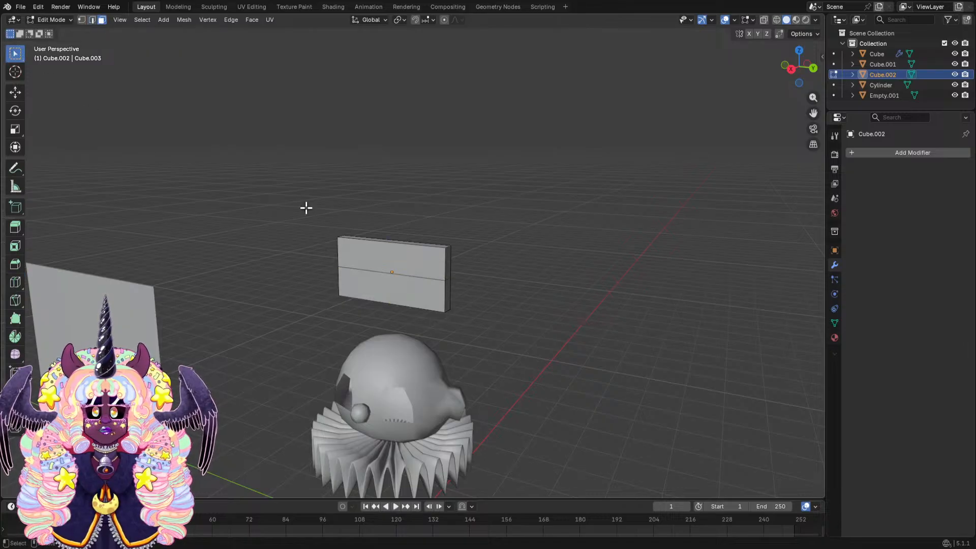
Inset the slab's large front and back faces, upper and lower halves together, with a thickness of about 0.18 m.
{"action": "left_click", "coordinate": [384, 257]}
{"action": "middle_click_drag", "start_coordinate": [473, 272], "coordinate": [340, 264]}
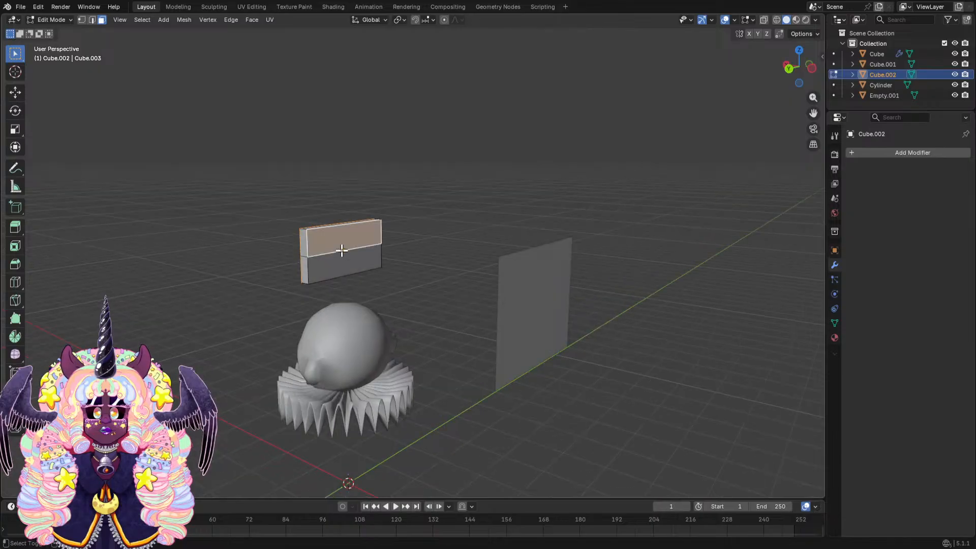
{"action": "middle_click_drag", "start_coordinate": [442, 261], "coordinate": [615, 261]}
{"action": "key", "text": "i"}
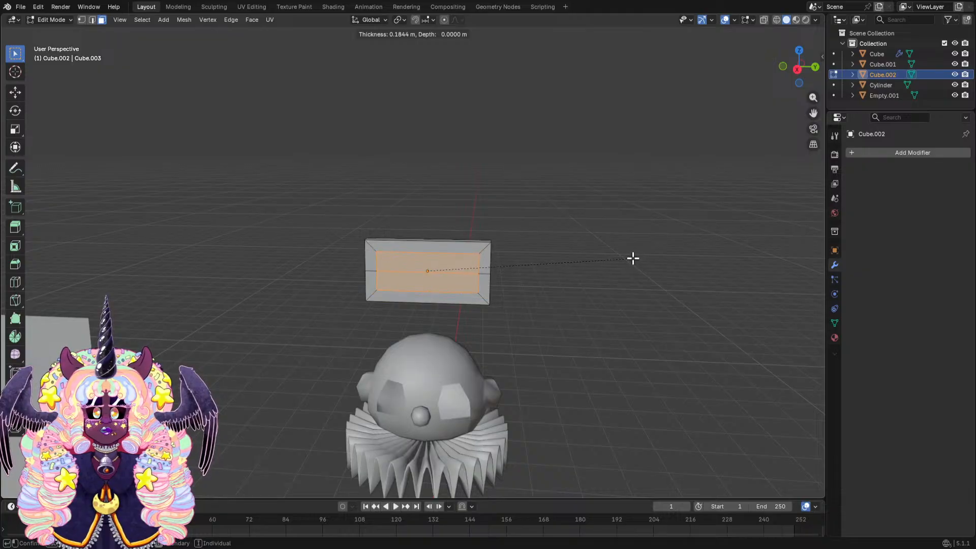
{"action": "left_click", "coordinate": [633, 258]}
Scale the inset faces to about 0.9 and delete them to open a rectangular hole through the slab.
{"action": "middle_click_drag", "start_coordinate": [632, 257], "coordinate": [618, 233]}
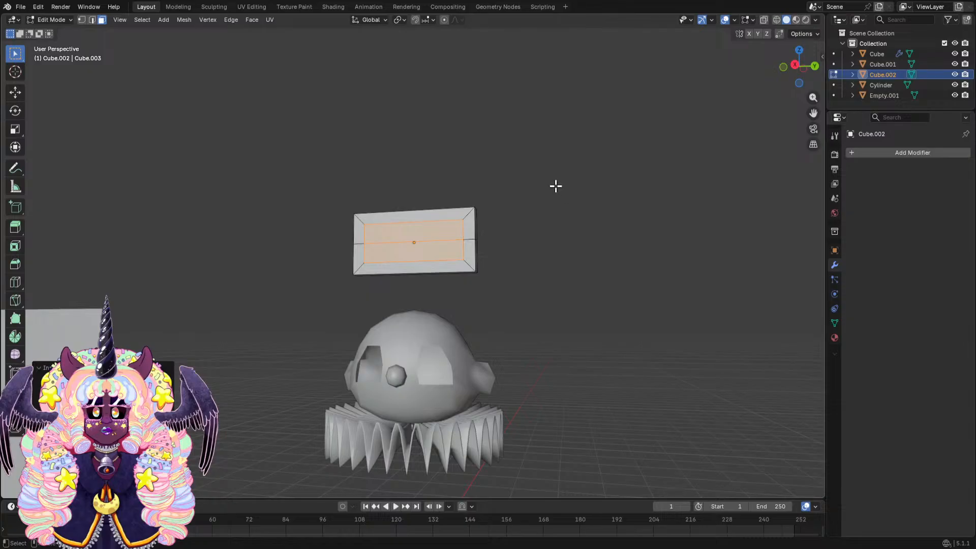
{"action": "scroll", "coordinate": [555, 186], "scroll_direction": "up", "scroll_amount": 2}
{"action": "key", "text": "s"}
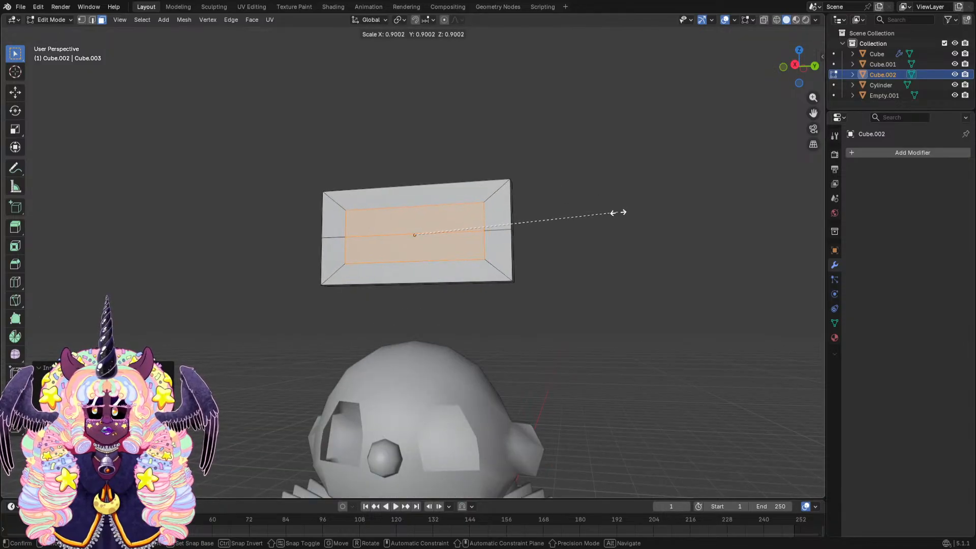
{"action": "left_click", "coordinate": [622, 213]}
{"action": "middle_click_drag", "start_coordinate": [622, 213], "coordinate": [632, 261]}
{"action": "key", "text": "x"}
{"action": "left_click", "coordinate": [644, 217]}
{"action": "scroll", "coordinate": [620, 246], "scroll_direction": "up", "scroll_amount": 4}
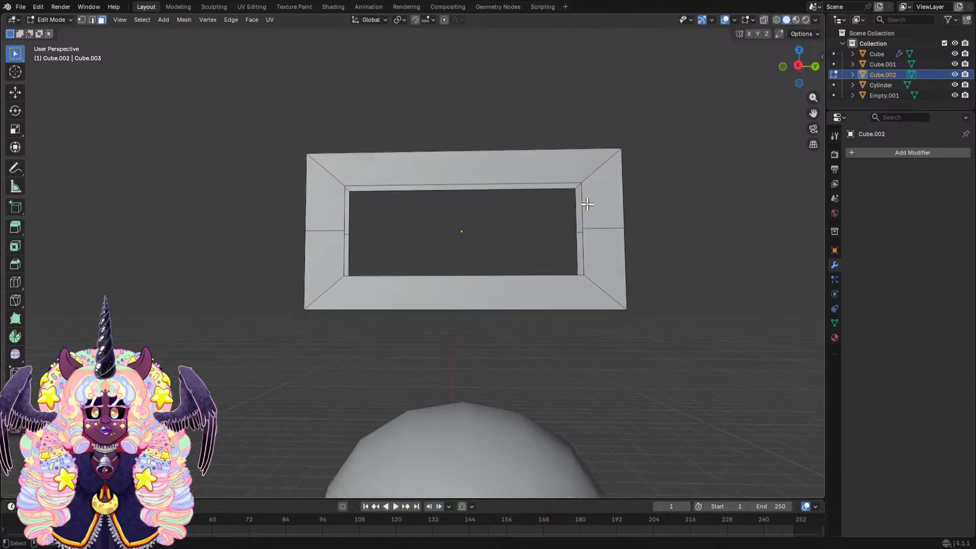
Fill the gaps between the front and back edges along the hole's upper side and both halves of its left side.
{"action": "left_click", "coordinate": [93, 19]}
{"action": "scroll", "coordinate": [472, 174], "scroll_direction": "up", "scroll_amount": 2}
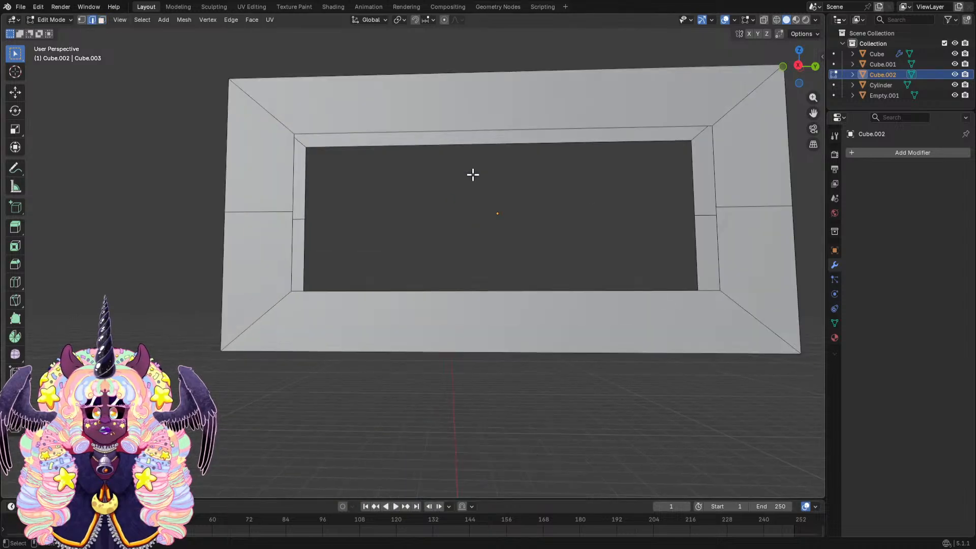
{"action": "left_click", "coordinate": [475, 129]}
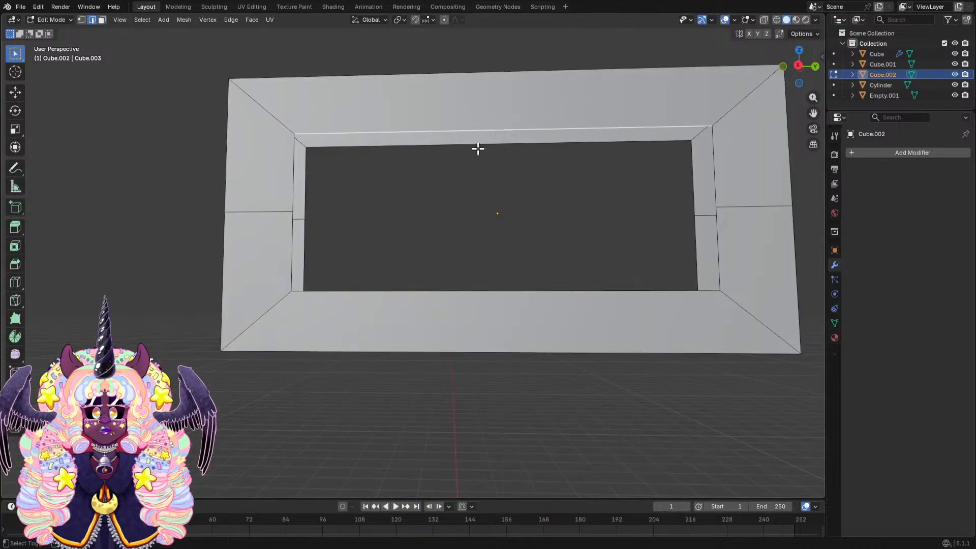
{"action": "left_click", "coordinate": [371, 165], "text": "shift"}
{"action": "left_click", "coordinate": [304, 179]}
{"action": "left_click", "coordinate": [293, 175], "text": "shift"}
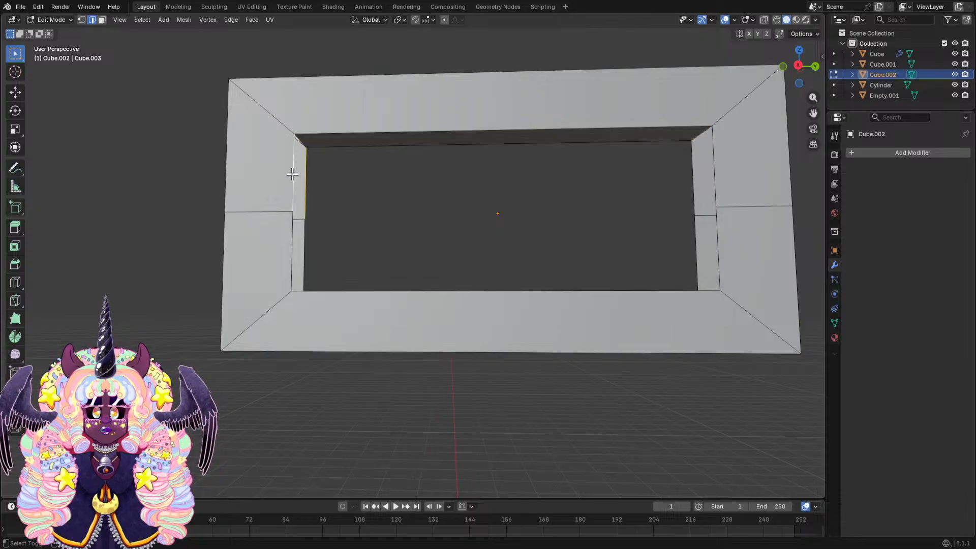
{"action": "key", "text": "f"}
{"action": "left_click", "coordinate": [303, 227]}
{"action": "left_click", "coordinate": [292, 231], "text": "shift"}
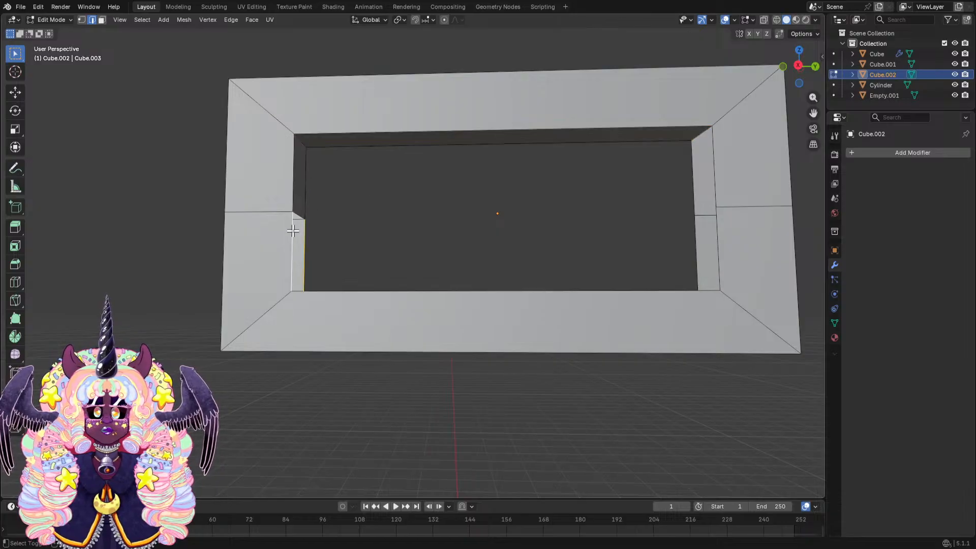
{"action": "key", "text": "f"}
Fill the gaps between the front and back edges along both halves of the hole's right side and its lower side.
{"action": "middle_click_drag", "start_coordinate": [416, 260], "coordinate": [673, 302]}
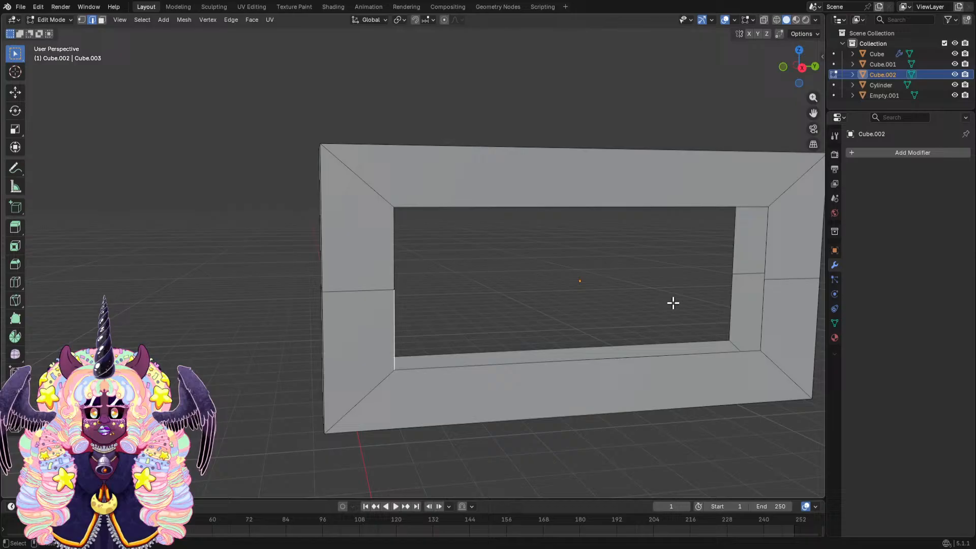
{"action": "left_click", "coordinate": [733, 242]}
{"action": "left_click", "coordinate": [766, 245], "text": "shift"}
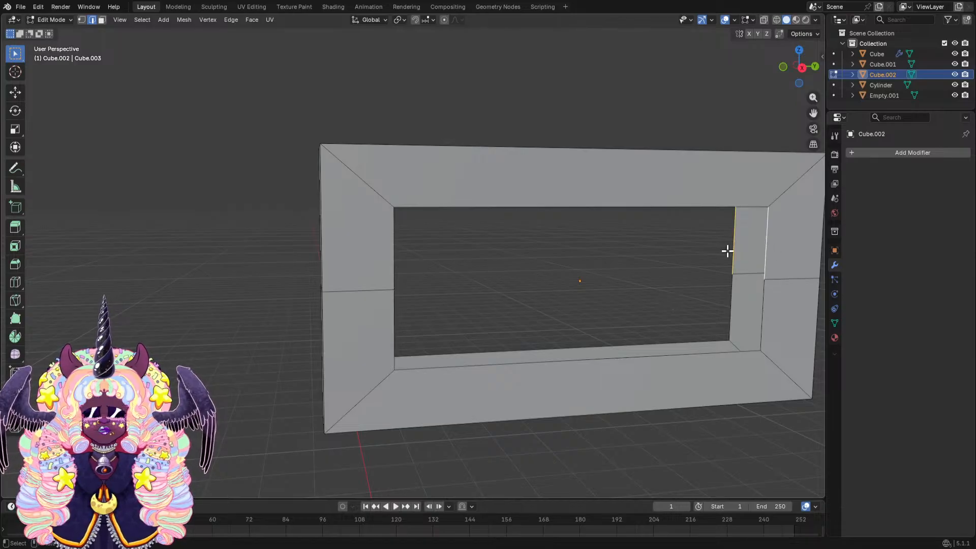
{"action": "key", "text": "f"}
{"action": "left_click", "coordinate": [765, 305]}
{"action": "left_click", "coordinate": [730, 298], "text": "shift"}
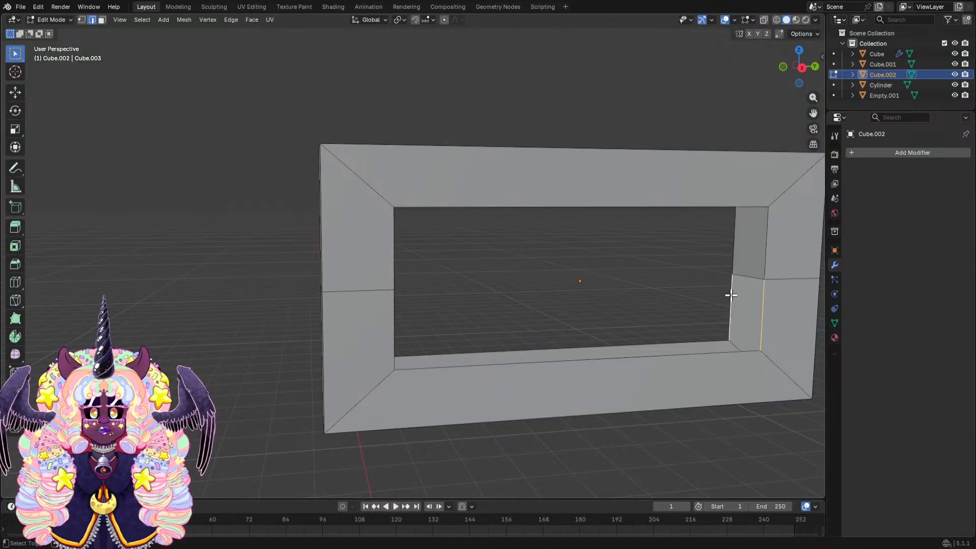
{"action": "key", "text": "f"}
{"action": "left_click", "coordinate": [707, 343]}
{"action": "left_click", "coordinate": [701, 353], "text": "shift"}
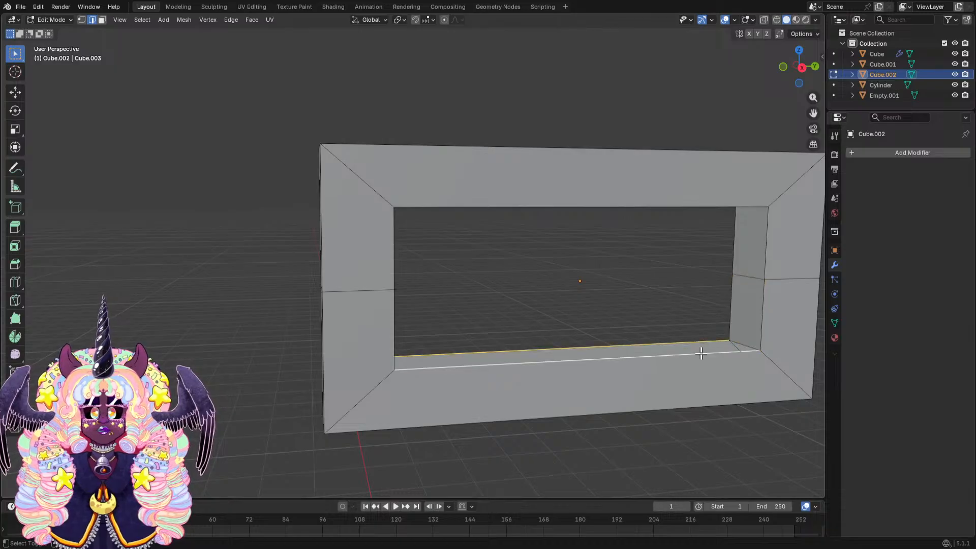
{"action": "key", "text": "f"}
{"action": "middle_click_drag", "start_coordinate": [669, 338], "coordinate": [634, 322]}
{"action": "scroll", "coordinate": [635, 322], "scroll_direction": "down", "scroll_amount": 2}
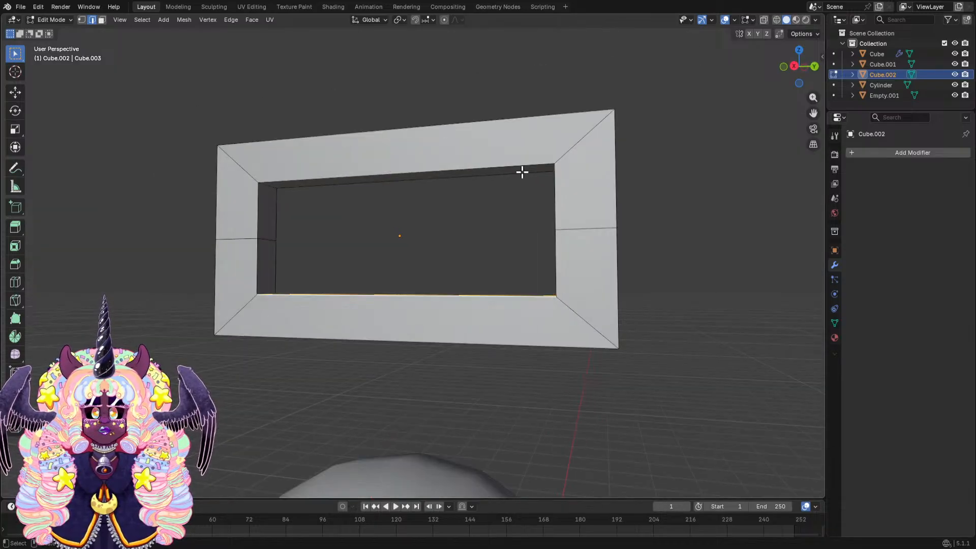
Select the mid-height edges at both ends of the frame and scale them outward along Y to form an elongated hexagon.
{"action": "middle_click_drag", "start_coordinate": [488, 353], "coordinate": [305, 287]}
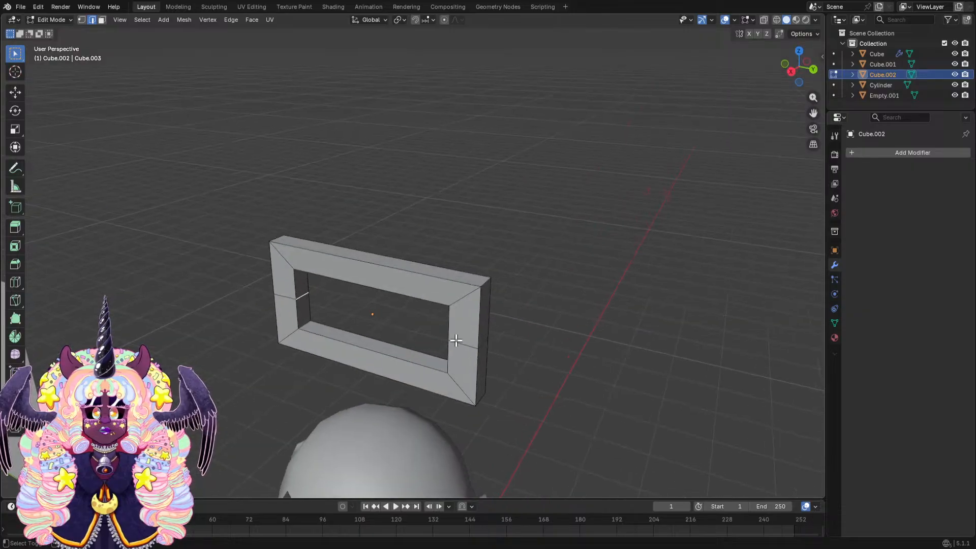
{"action": "middle_click_drag", "start_coordinate": [497, 332], "coordinate": [514, 279]}
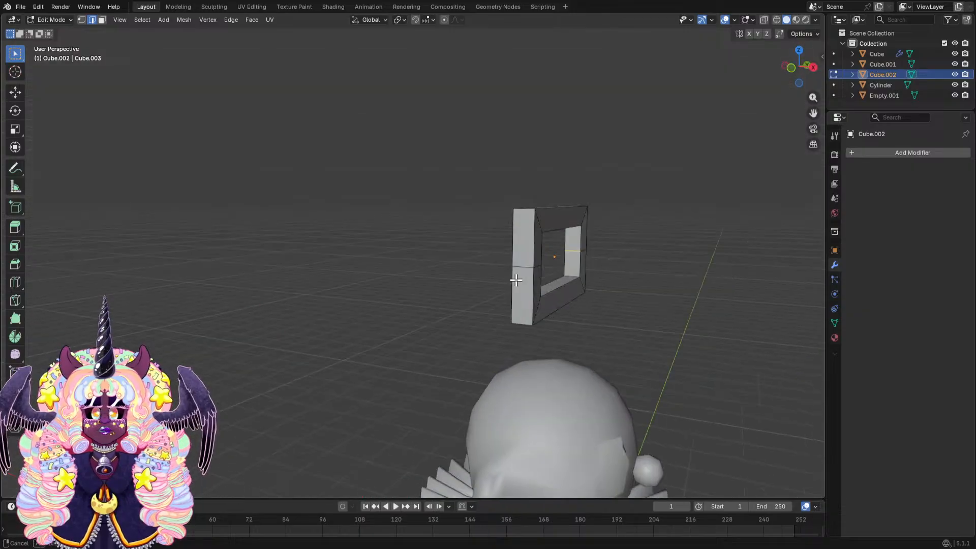
{"action": "middle_click_drag", "start_coordinate": [595, 276], "coordinate": [531, 278]}
{"action": "key", "text": "g"}
{"action": "key", "text": "y"}
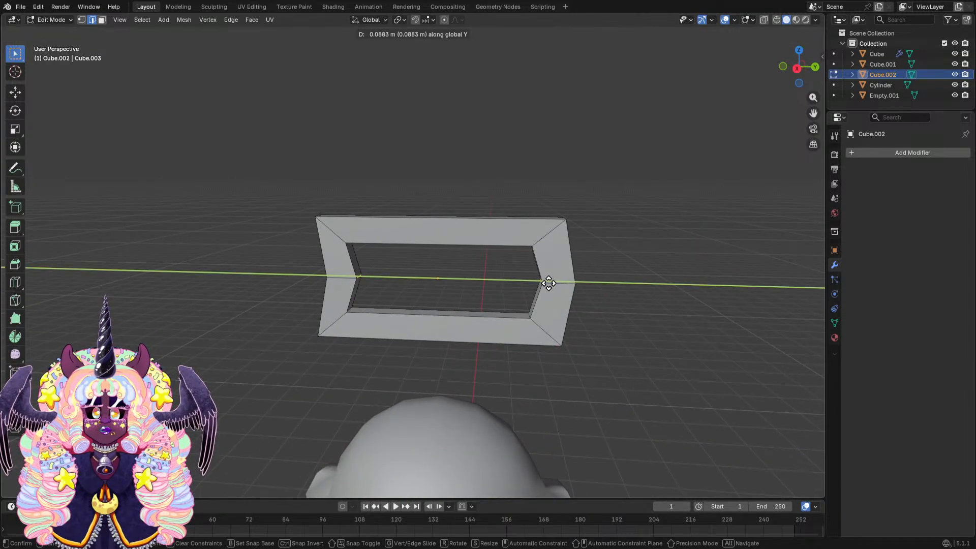
{"action": "key", "text": "s"}
{"action": "key", "text": "z"}
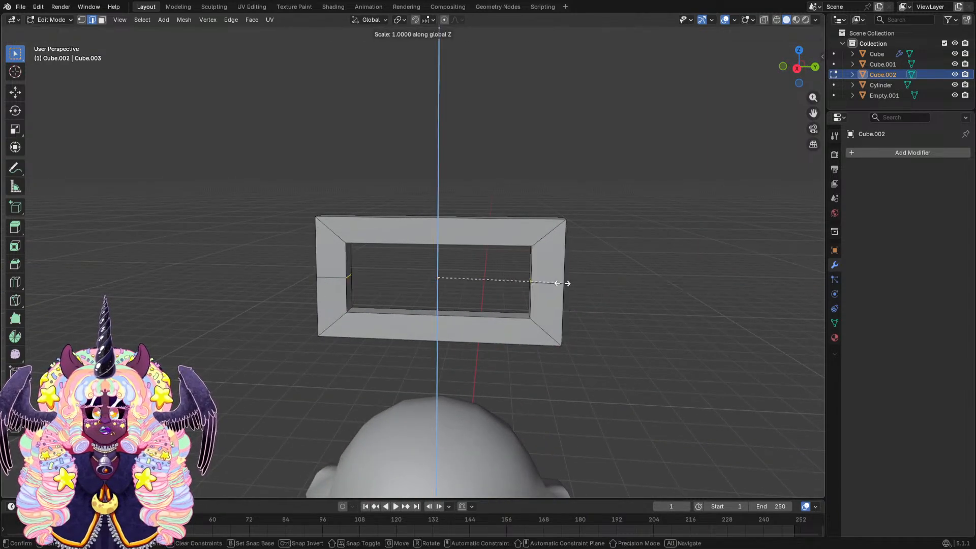
{"action": "key", "text": "y"}
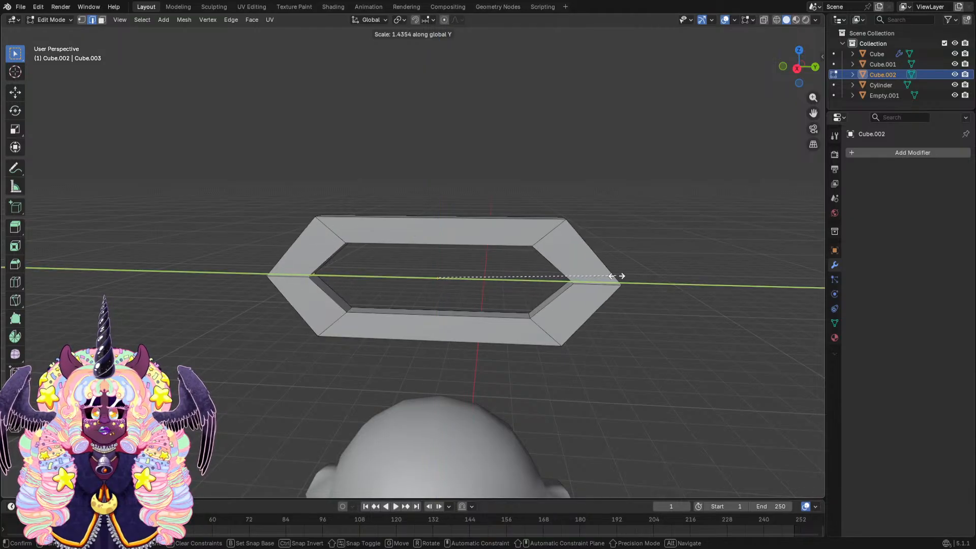
{"action": "left_click", "coordinate": [644, 268]}
{"action": "middle_click_drag", "start_coordinate": [644, 269], "coordinate": [639, 239]}
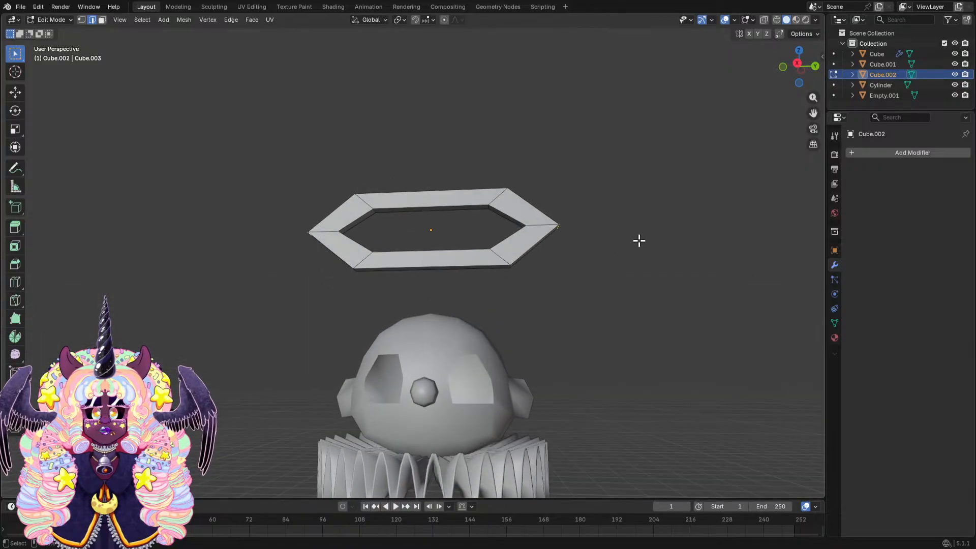
Return to Object Mode and add a Subdivision Surface modifier to the hexagonal frame.
{"action": "left_click", "coordinate": [43, 20]}
{"action": "left_click", "coordinate": [53, 28]}
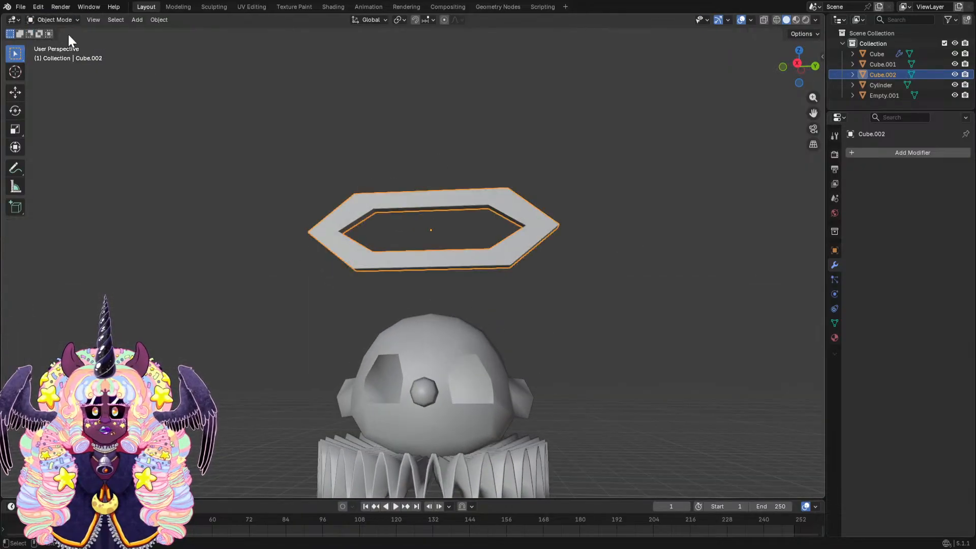
{"action": "left_click", "coordinate": [870, 154]}
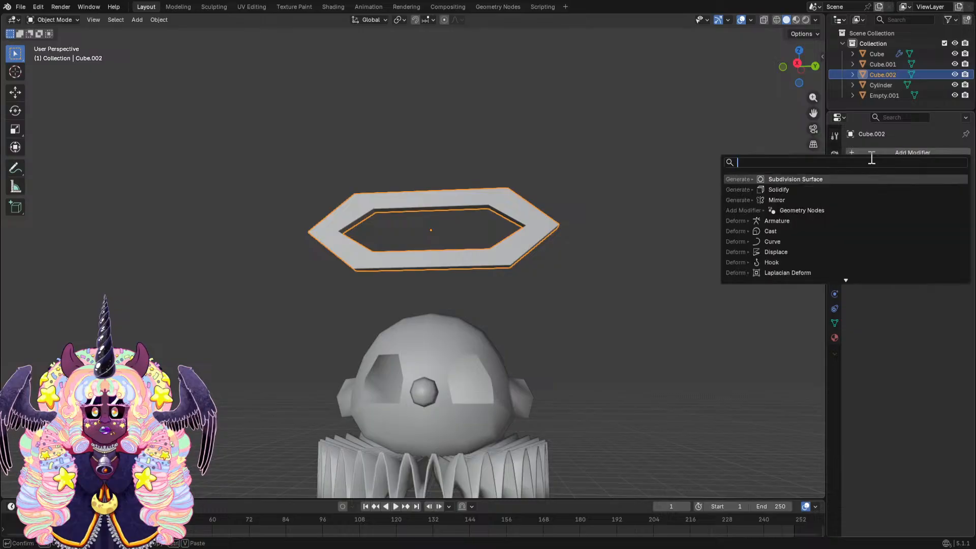
{"action": "left_click", "coordinate": [815, 179]}
{"action": "middle_click_drag", "start_coordinate": [815, 175], "coordinate": [641, 202]}
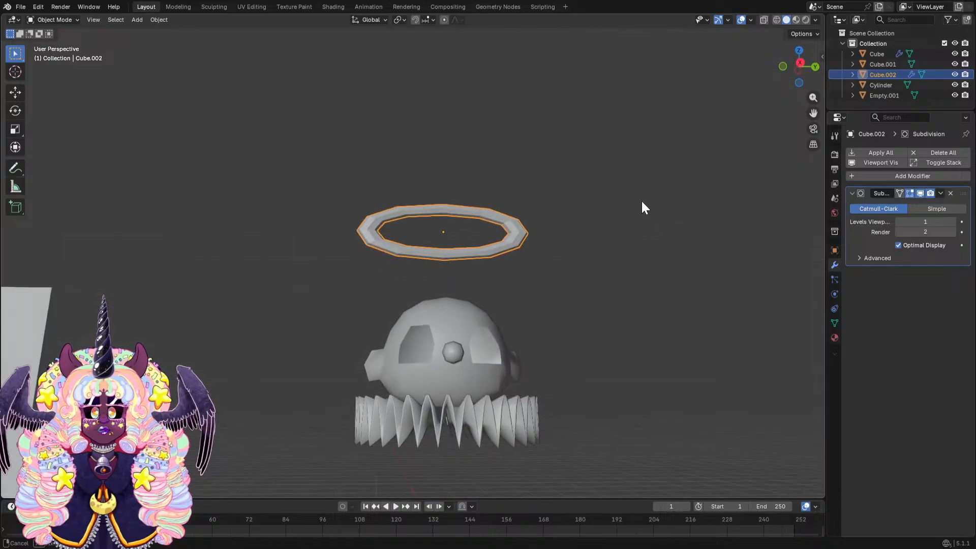
Move the ring down along Z to mouth height and forward along X by about 0.8 m to the front of the face.
{"action": "key", "text": "g"}
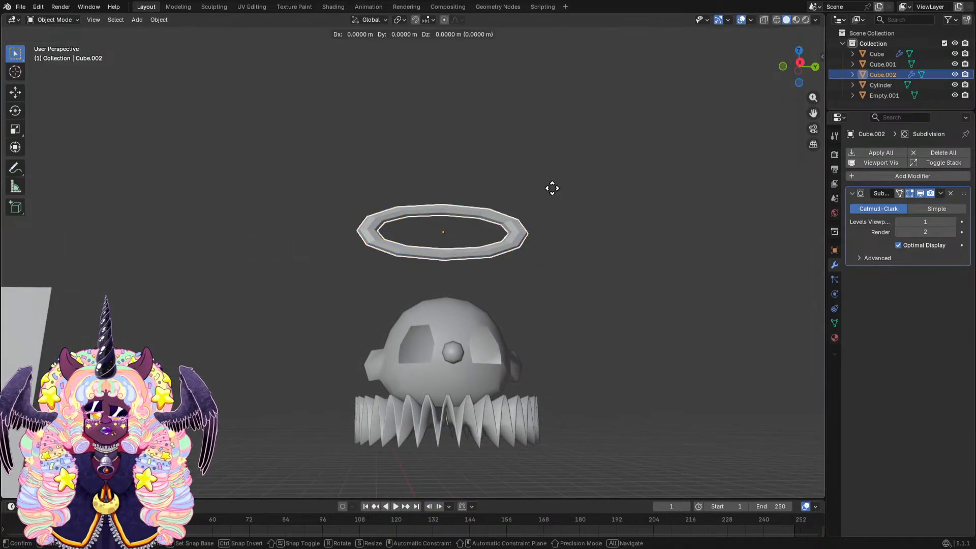
{"action": "key", "text": "z"}
{"action": "left_click", "coordinate": [581, 338]}
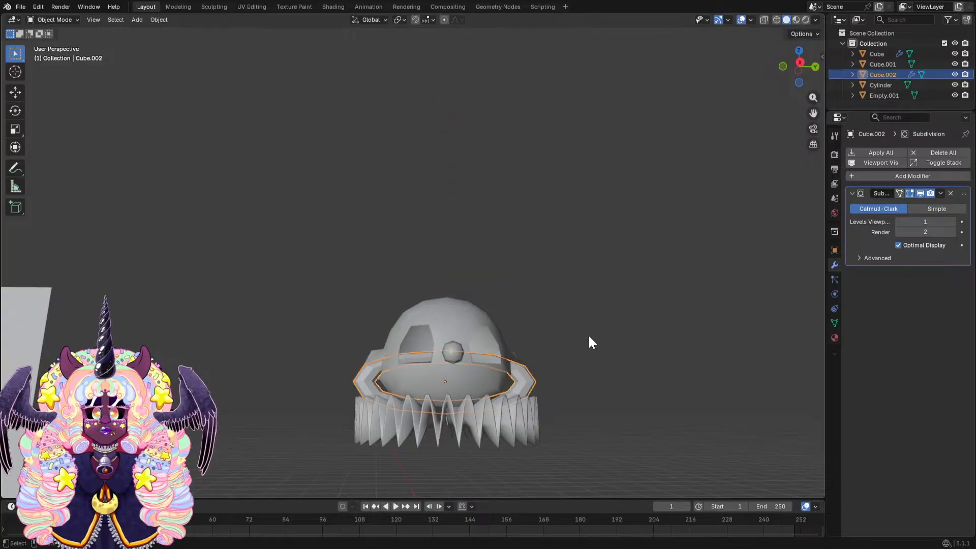
{"action": "middle_click_drag", "start_coordinate": [587, 333], "coordinate": [487, 336]}
{"action": "key", "text": "y"}
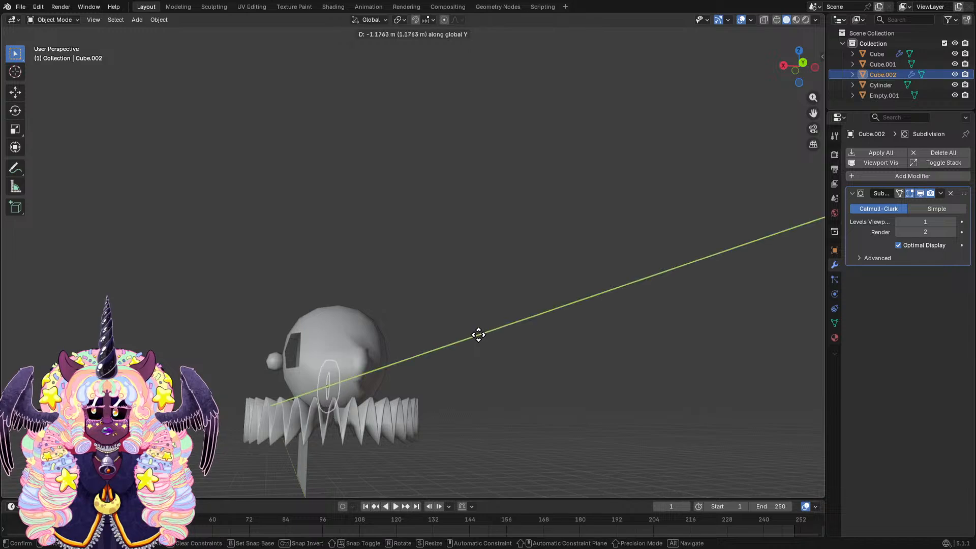
{"action": "key", "text": "x"}
{"action": "left_click", "coordinate": [437, 332]}
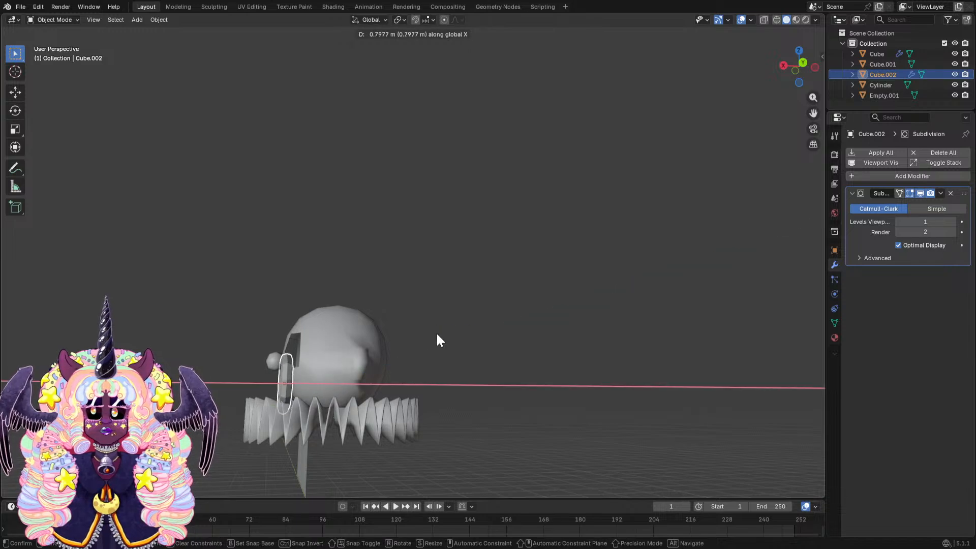
Scale the ring uniformly to about 0.37 so it fits as a mouth below the nose.
{"action": "middle_click_drag", "start_coordinate": [437, 332], "coordinate": [645, 276]}
{"action": "scroll", "coordinate": [645, 276], "scroll_direction": "up", "scroll_amount": 5}
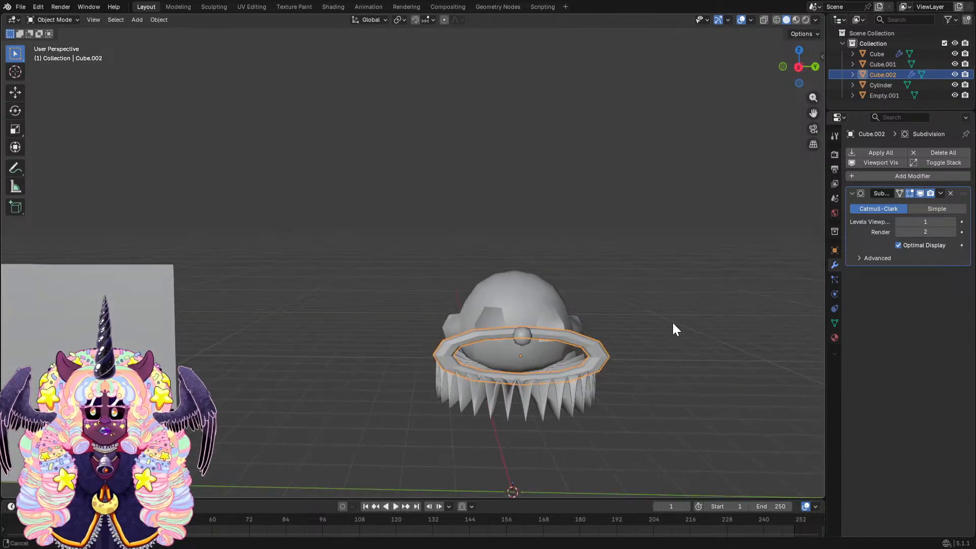
{"action": "key", "text": "s"}
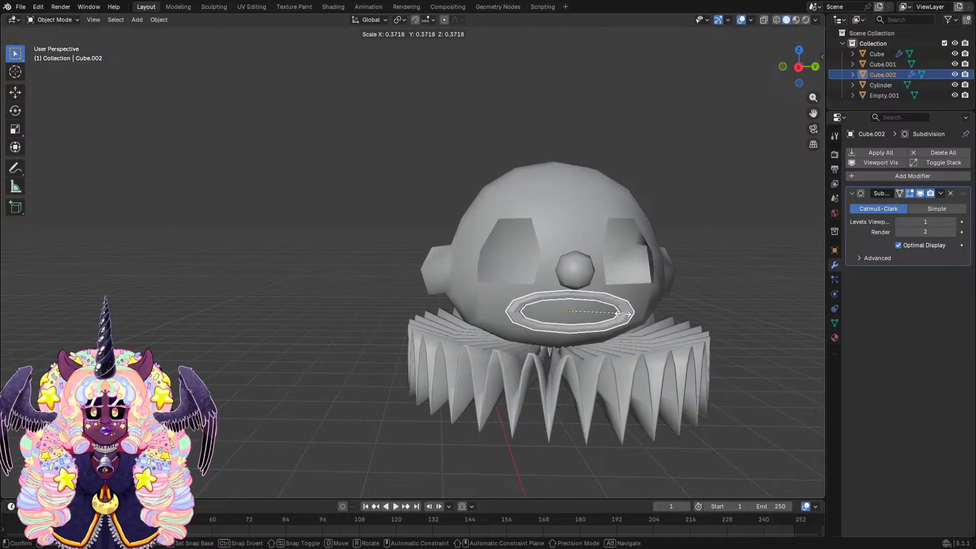
{"action": "left_click", "coordinate": [630, 313]}
Tilt the mouth ring around the global Y axis so it follows the slope of the lower face.
{"action": "middle_click_drag", "start_coordinate": [629, 313], "coordinate": [617, 266]}
{"action": "mouse_move", "coordinate": [608, 187]}
{"action": "middle_mouse_down"}
{"action": "mouse_move", "coordinate": [644, 177]}
{"action": "mouse_move", "coordinate": [592, 178]}
{"action": "mouse_move", "coordinate": [600, 181]}
{"action": "middle_mouse_up"}
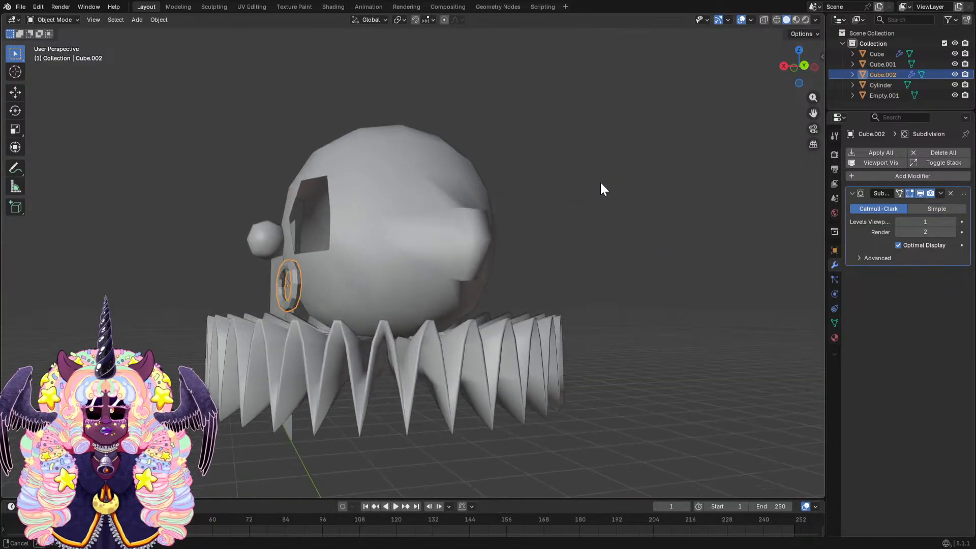
{"action": "middle_click_drag", "start_coordinate": [495, 179], "coordinate": [540, 164], "text": "shift"}
{"action": "scroll", "coordinate": [610, 169], "scroll_direction": "up", "scroll_amount": 1}
{"action": "key", "text": "r"}
{"action": "key", "text": "x"}
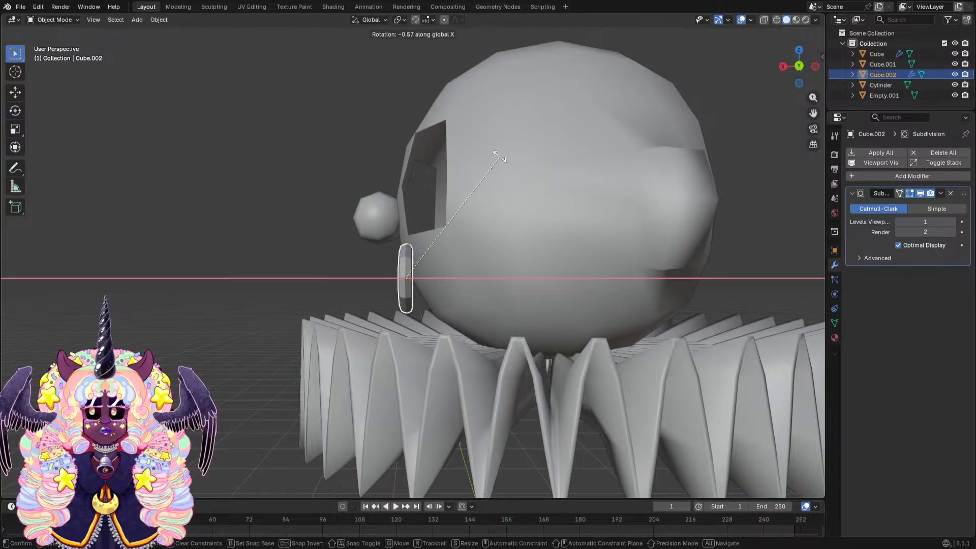
{"action": "key", "text": "y"}
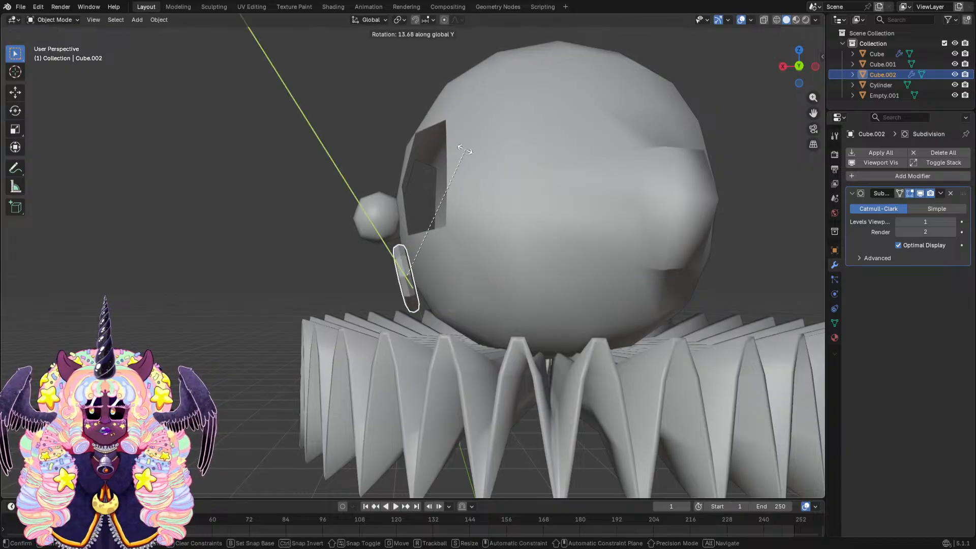
{"action": "left_click", "coordinate": [447, 146]}
In the front orthographic view, rotate the mouth ring about 4° more around Y and scale it up uniformly to about 1.08.
{"action": "middle_click_drag", "start_coordinate": [507, 152], "coordinate": [401, 188]}
{"action": "middle_click_drag", "start_coordinate": [418, 294], "coordinate": [394, 300]}
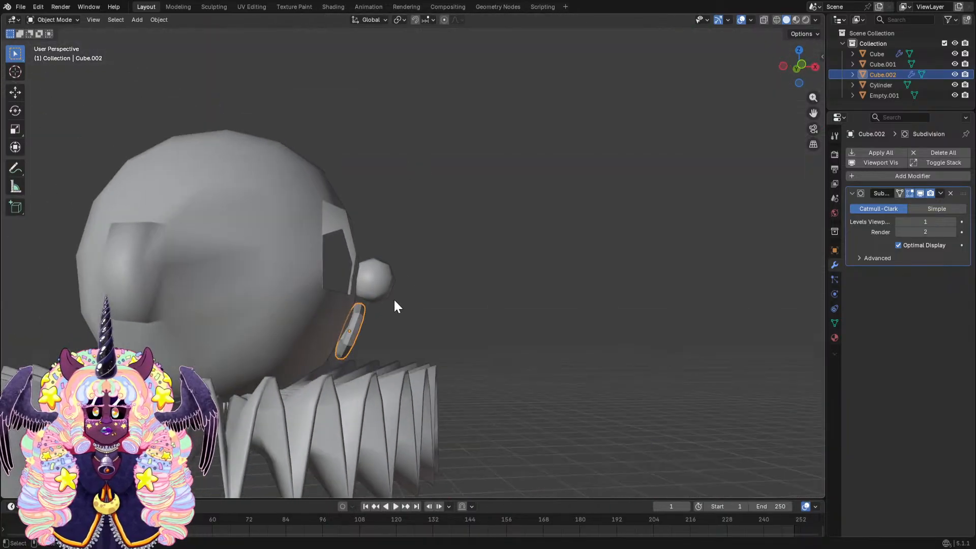
{"action": "left_click", "coordinate": [802, 66]}
{"action": "scroll", "coordinate": [441, 316], "scroll_direction": "up", "scroll_amount": 8}
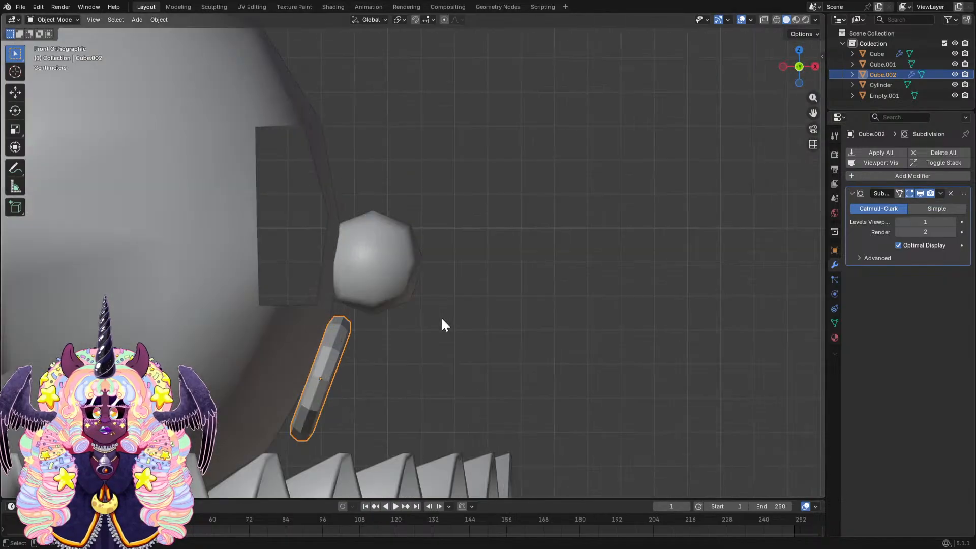
{"action": "middle_click_drag", "start_coordinate": [461, 260], "coordinate": [563, 158], "text": "shift"}
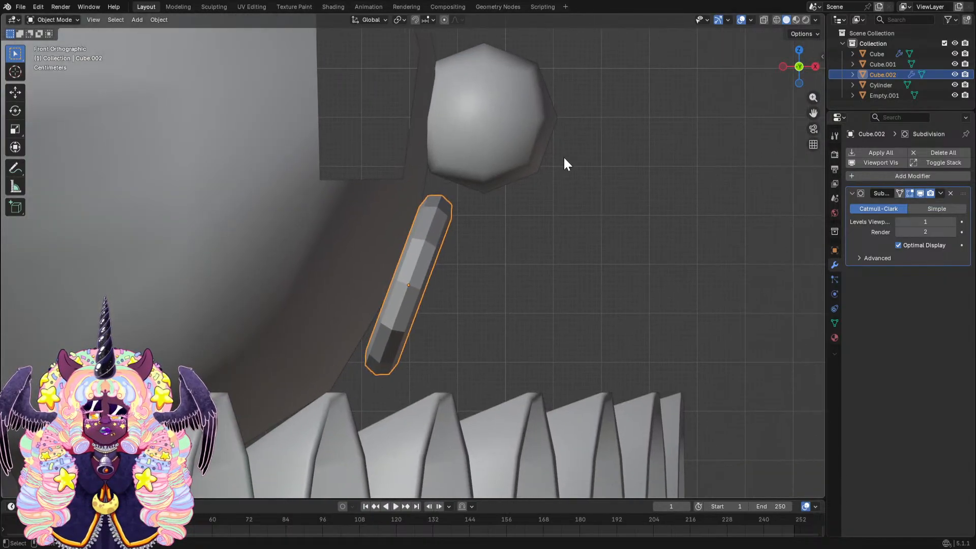
{"action": "key", "text": "t"}
{"action": "right_click", "coordinate": [563, 158]}
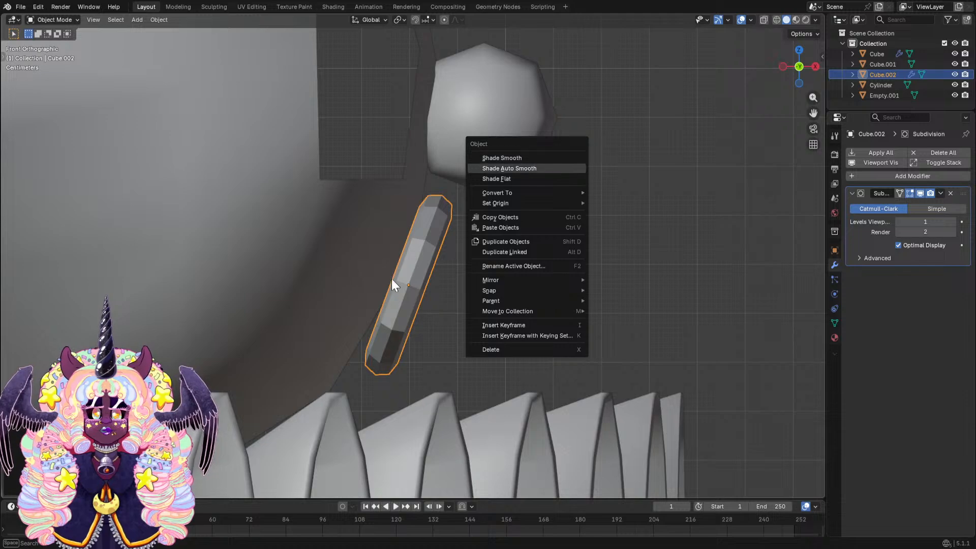
{"action": "key", "text": "r"}
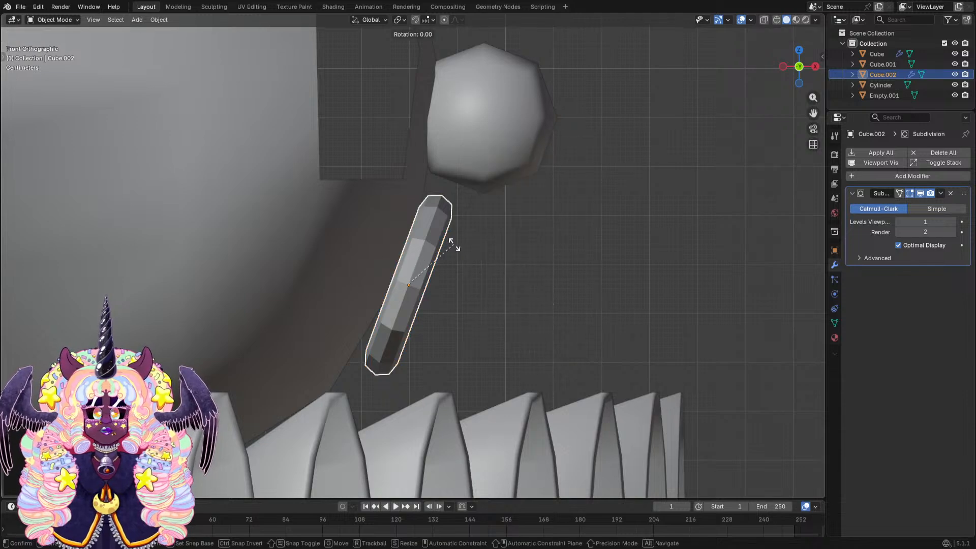
{"action": "key", "text": "x"}
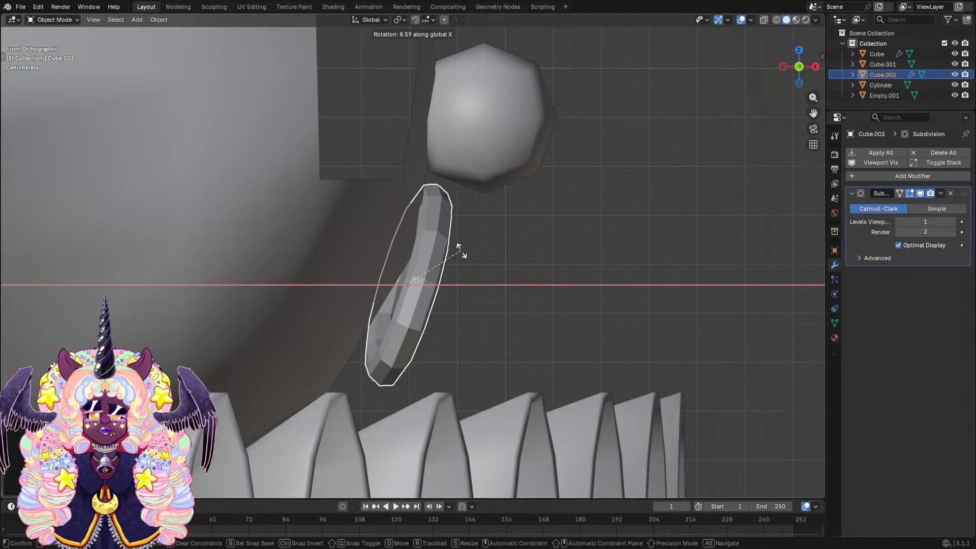
{"action": "key", "text": "y"}
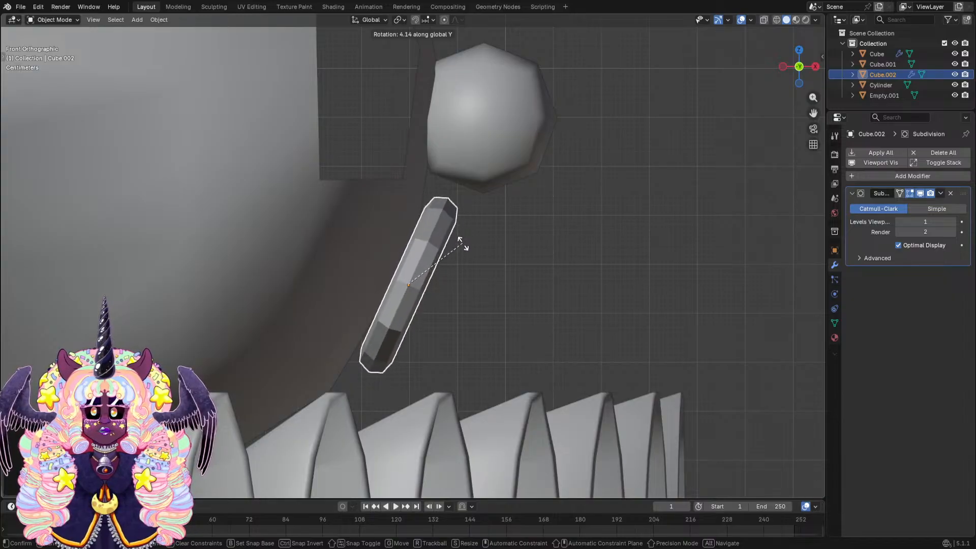
{"action": "left_click", "coordinate": [462, 243]}
{"action": "key", "text": "s"}
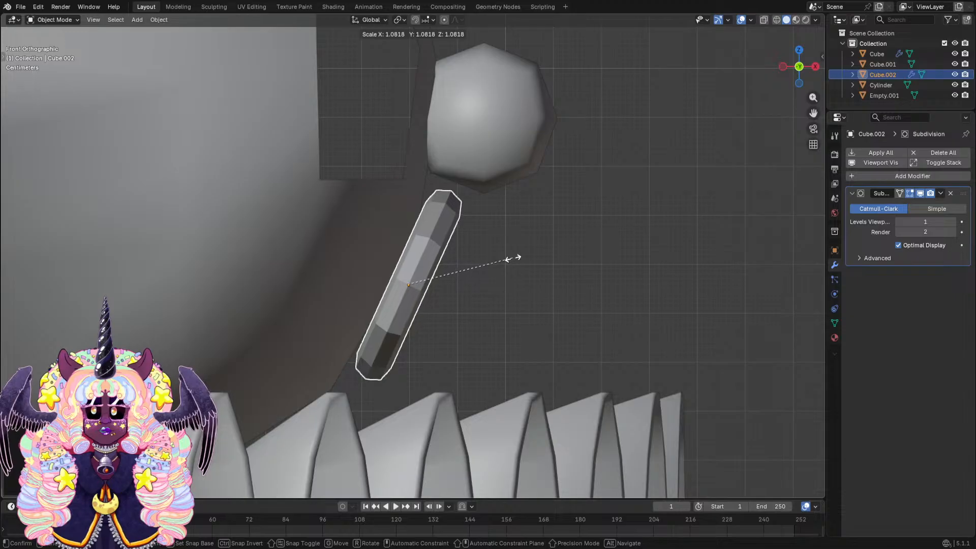
{"action": "left_click", "coordinate": [510, 257]}
Nudge the mouth ring slightly down along Z and slightly back along X toward the face.
{"action": "key", "text": "g"}
{"action": "key", "text": "y"}
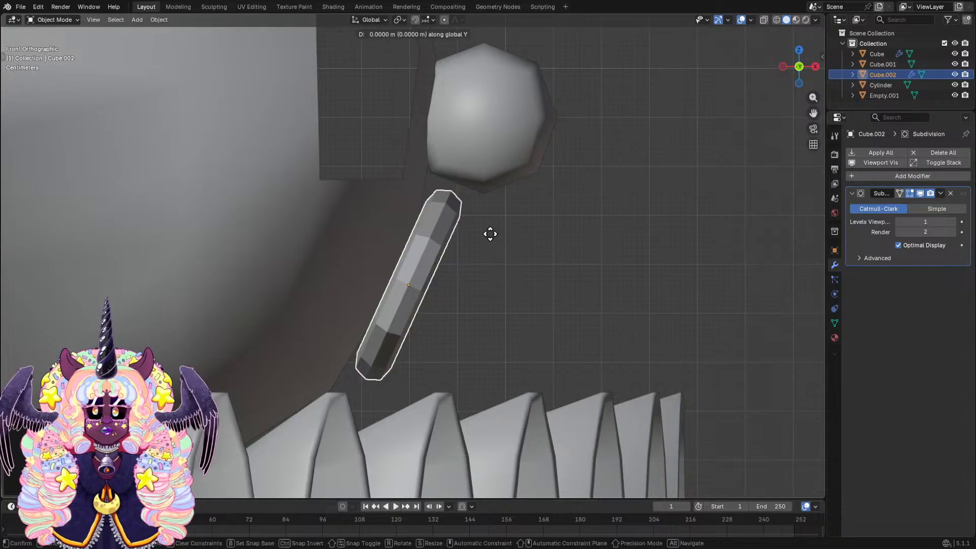
{"action": "left_click", "coordinate": [488, 238]}
{"action": "key", "text": "g"}
{"action": "key", "text": "y"}
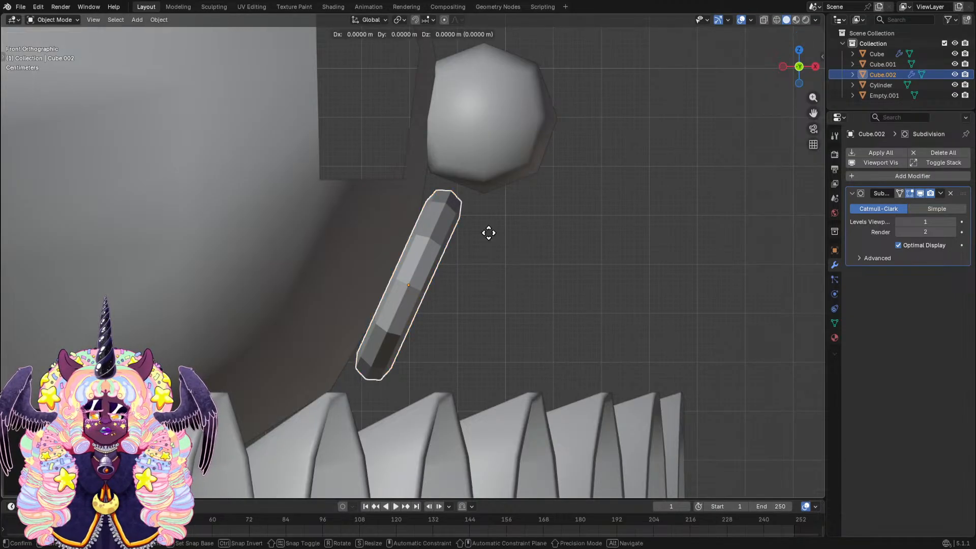
{"action": "key", "text": "z"}
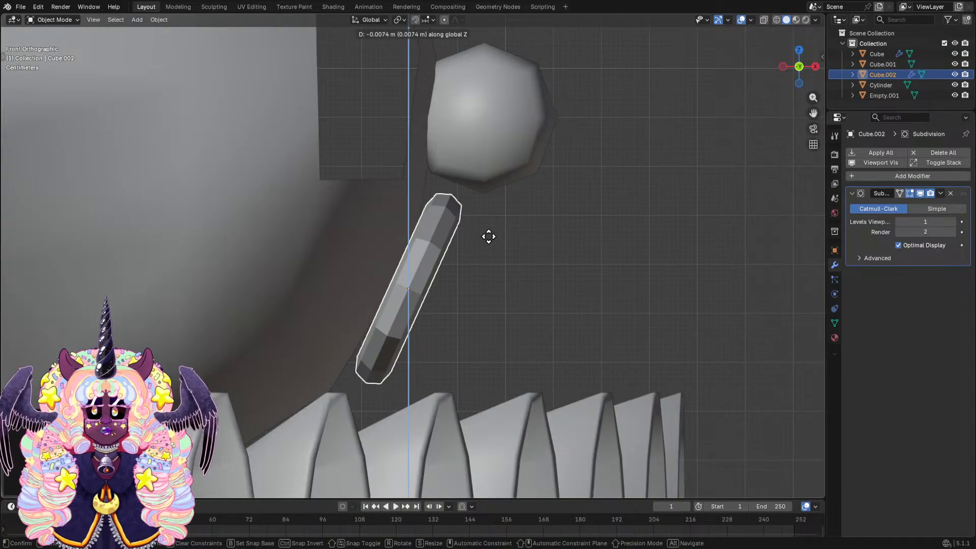
{"action": "left_click", "coordinate": [499, 246]}
{"action": "key", "text": "g"}
{"action": "key", "text": "y"}
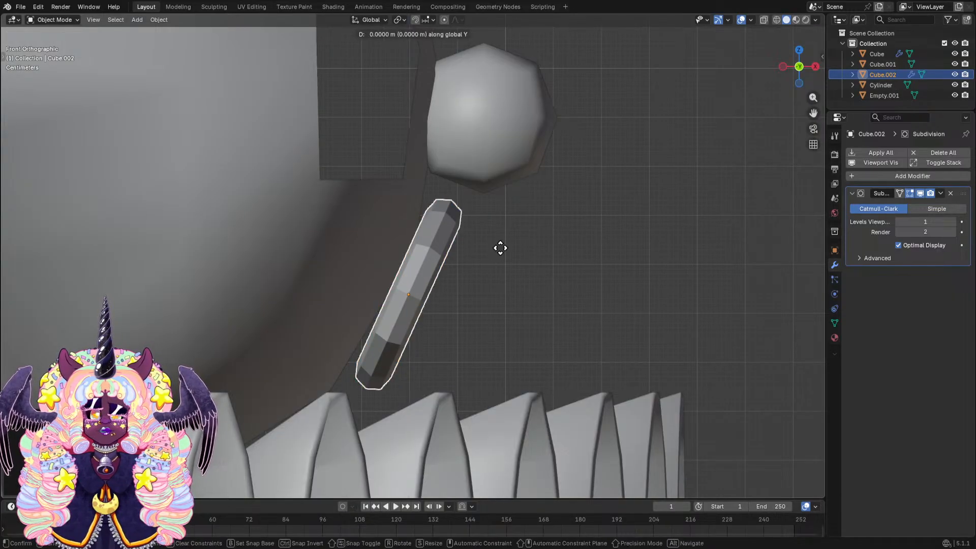
{"action": "key", "text": "x"}
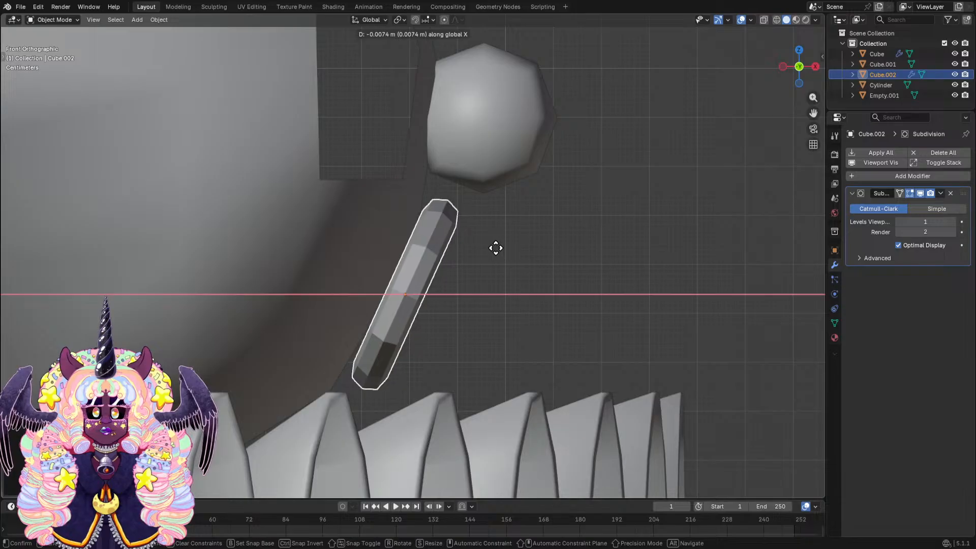
{"action": "left_click", "coordinate": [493, 248]}
Save the file and scale the mouth ring up along the X axis to make it thicker.
{"action": "scroll", "coordinate": [512, 246], "scroll_direction": "down", "scroll_amount": 5}
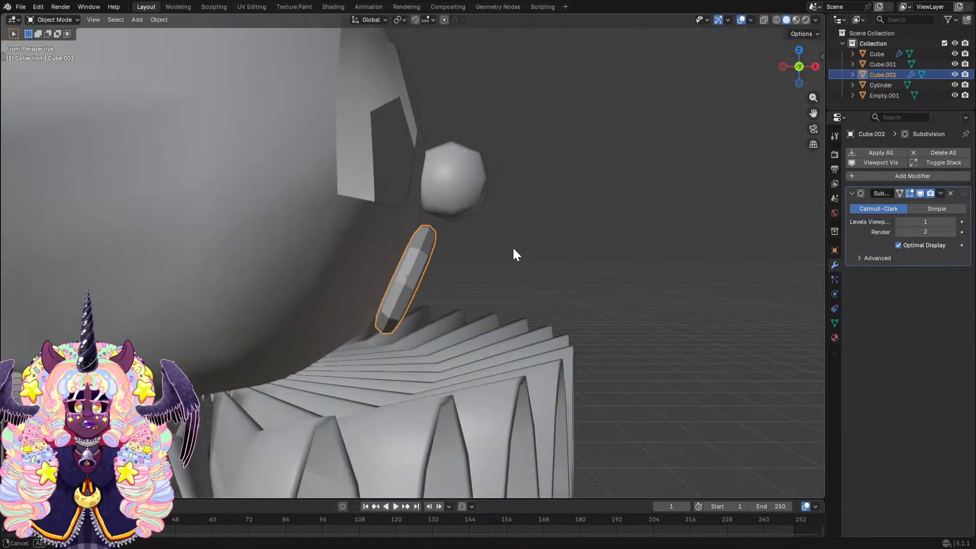
{"action": "middle_click_drag", "start_coordinate": [512, 246], "coordinate": [435, 228]}
{"action": "scroll", "coordinate": [500, 268], "scroll_direction": "up", "scroll_amount": 5}
{"action": "key", "text": "ctrl+s"}
{"action": "key", "text": "s"}
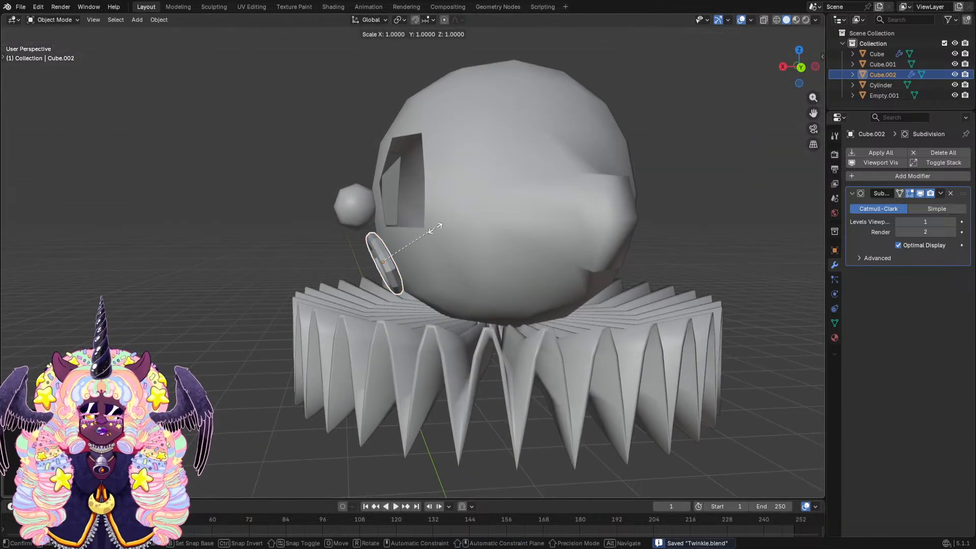
{"action": "key", "text": "y"}
{"action": "key", "text": "x"}
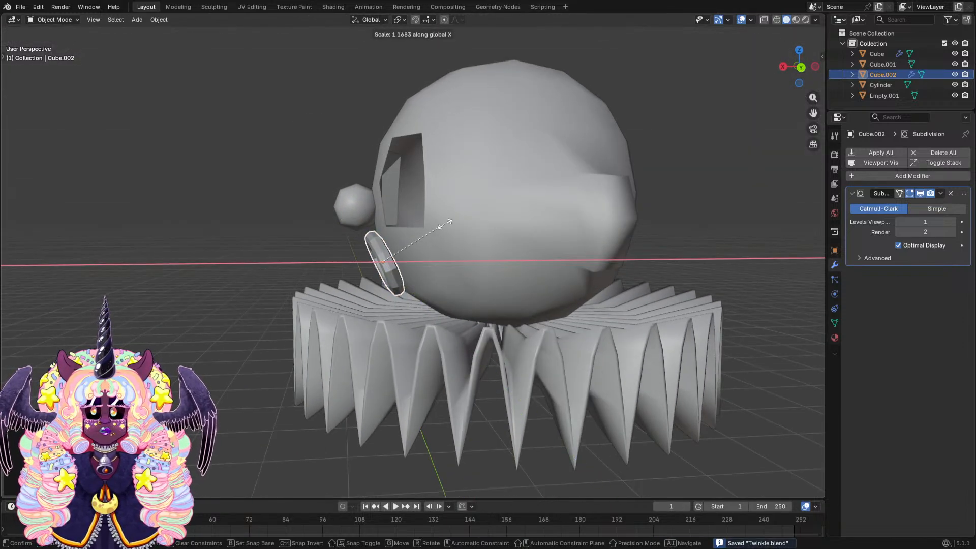
{"action": "left_click", "coordinate": [464, 218]}
Select all objects and apply the object transform to them, and reselect only the mouth ring.
{"action": "middle_click_drag", "start_coordinate": [464, 218], "coordinate": [516, 187]}
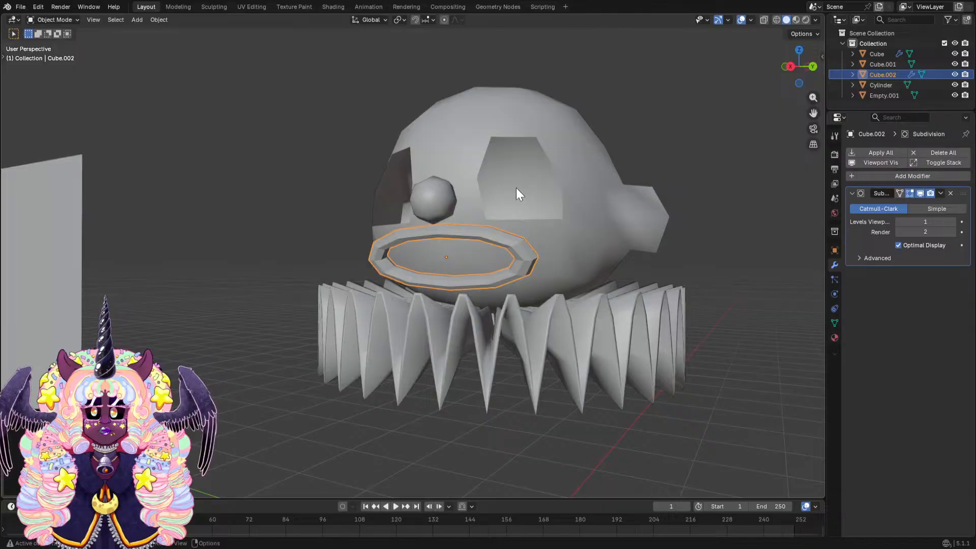
{"action": "key", "text": "a"}
{"action": "key", "text": "ctrl+a"}
{"action": "left_click", "coordinate": [516, 194]}
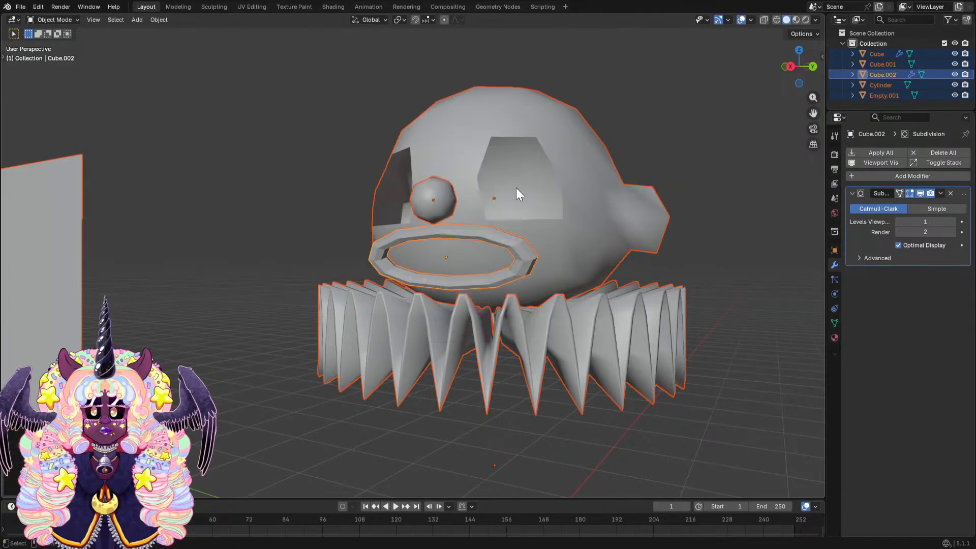
{"action": "left_click", "coordinate": [527, 256]}
Apply Shade Smooth to the mouth ring and deselect it.
{"action": "middle_click_drag", "start_coordinate": [527, 255], "coordinate": [419, 257]}
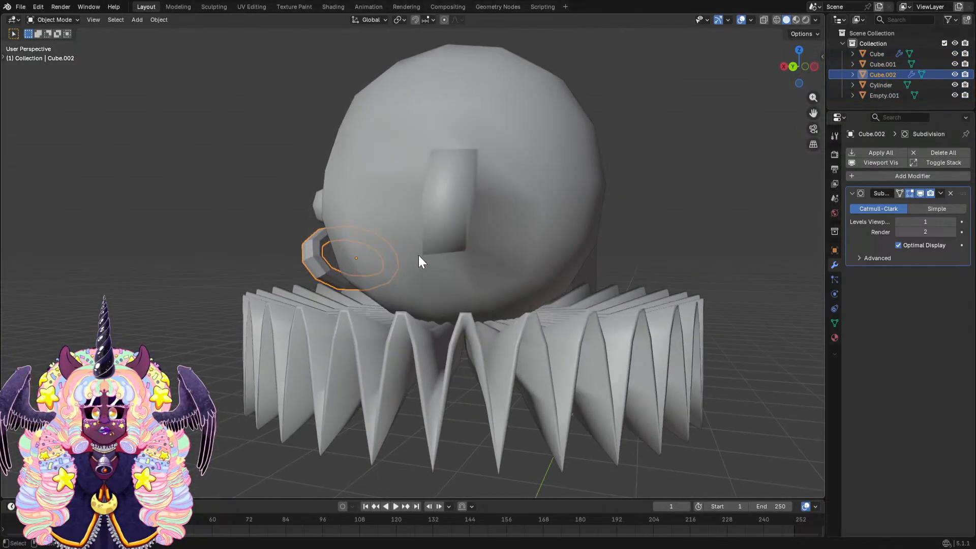
{"action": "middle_click_drag", "start_coordinate": [330, 252], "coordinate": [464, 249]}
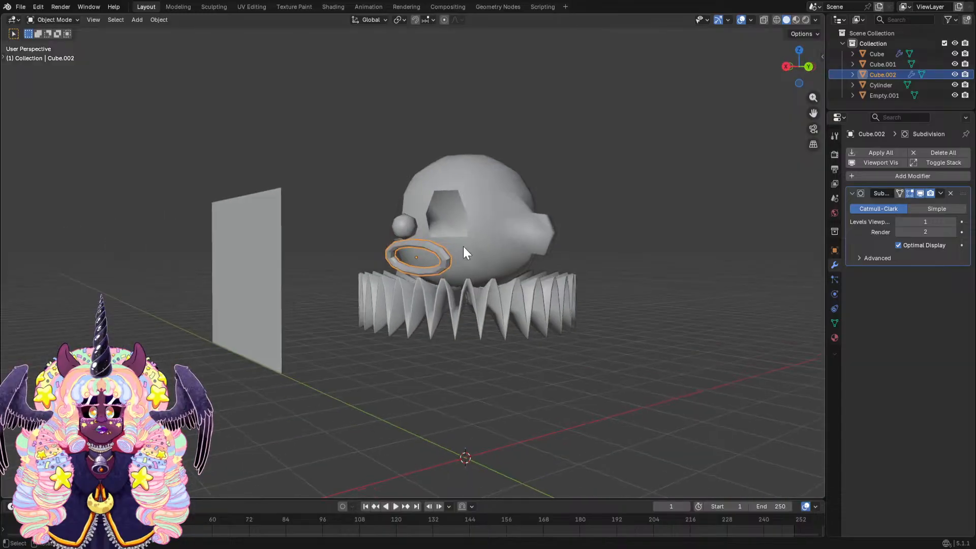
{"action": "scroll", "coordinate": [465, 249], "scroll_direction": "up", "scroll_amount": 3}
{"action": "left_click", "coordinate": [680, 136]}
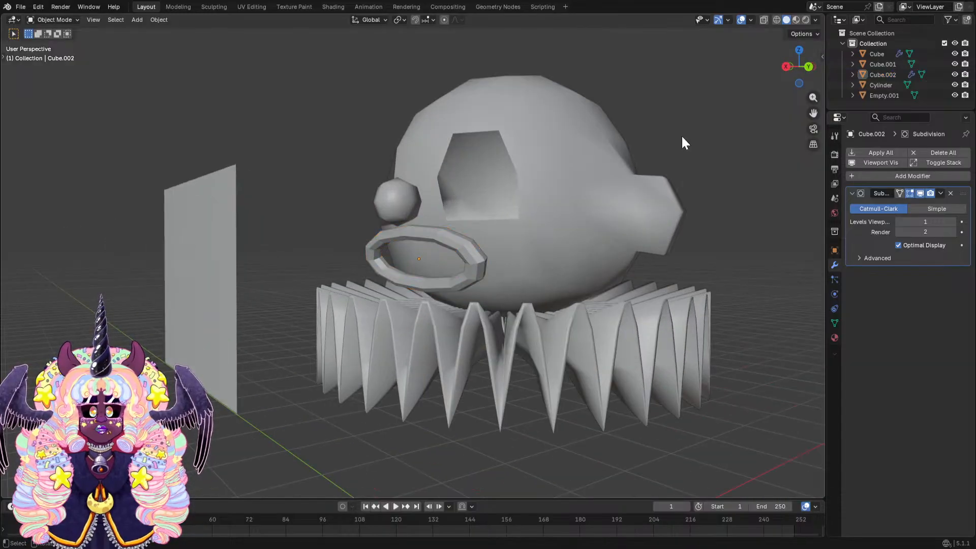
{"action": "middle_click_drag", "start_coordinate": [681, 137], "coordinate": [531, 206]}
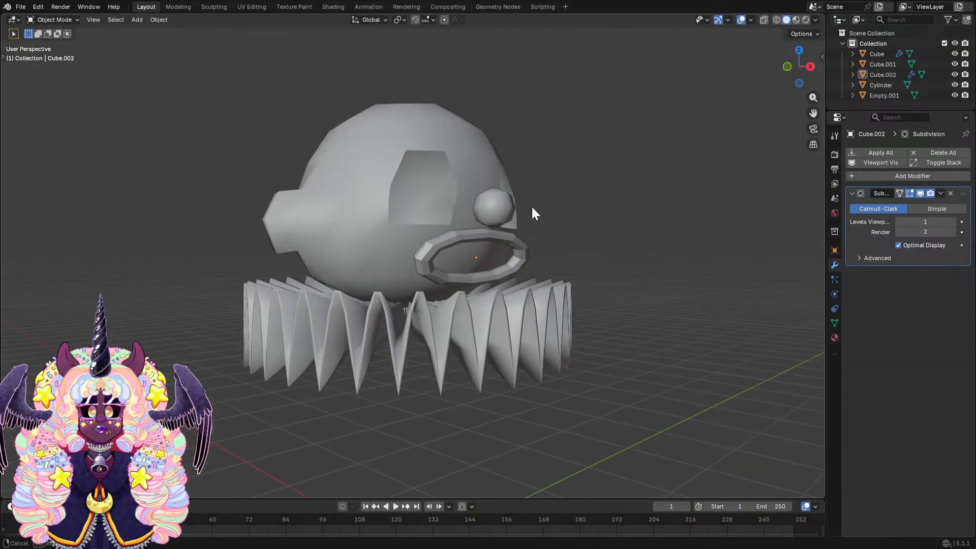
{"action": "left_click", "coordinate": [507, 240]}
{"action": "right_click", "coordinate": [507, 240]}
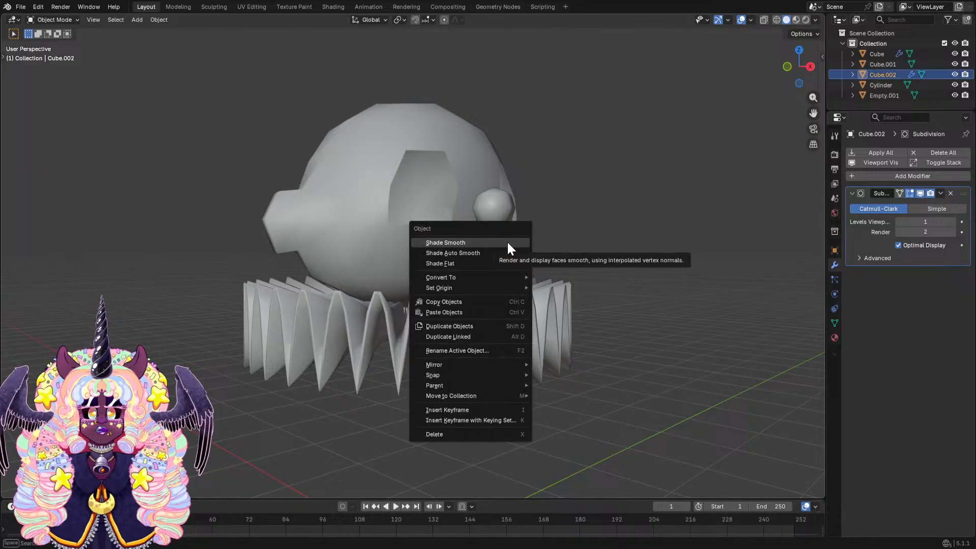
{"action": "left_click", "coordinate": [507, 240]}
{"action": "left_click", "coordinate": [615, 219]}
{"action": "middle_click_drag", "start_coordinate": [615, 218], "coordinate": [528, 201]}
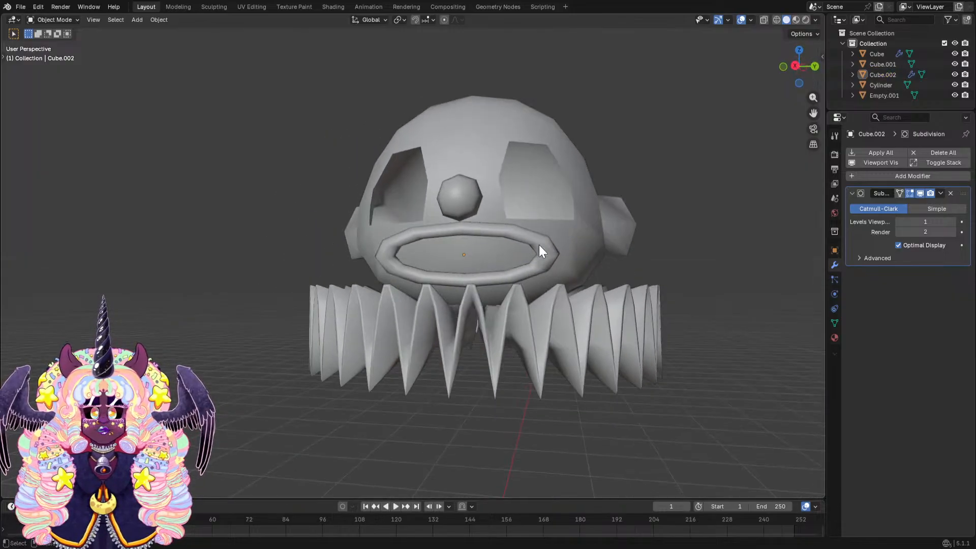
Reselect the mouth ring and switch the viewport to Material Preview shading to display the reference image beside the head.
{"action": "left_click", "coordinate": [538, 245]}
{"action": "middle_click_drag", "start_coordinate": [538, 245], "coordinate": [593, 206]}
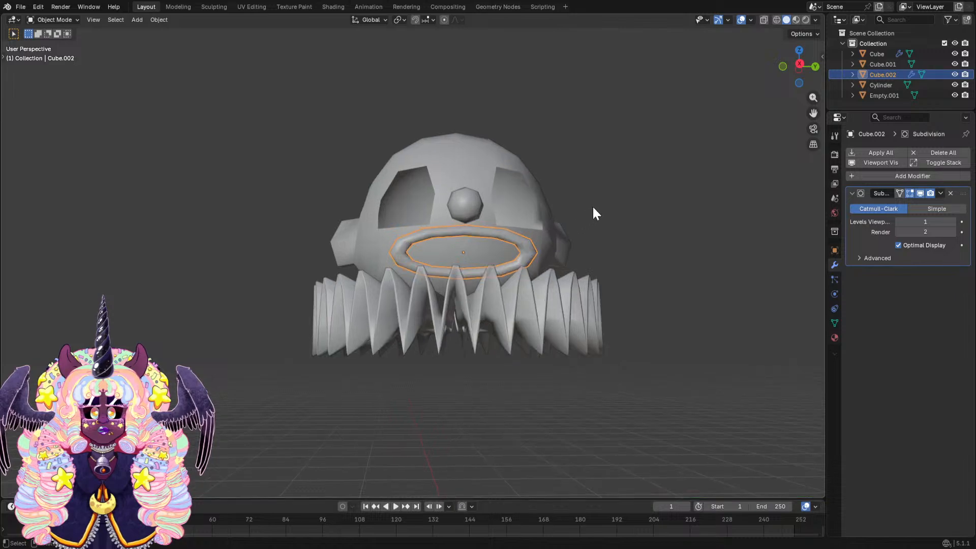
{"action": "scroll", "coordinate": [595, 204], "scroll_direction": "up", "scroll_amount": 4}
{"action": "scroll", "coordinate": [597, 204], "scroll_direction": "down", "scroll_amount": 9}
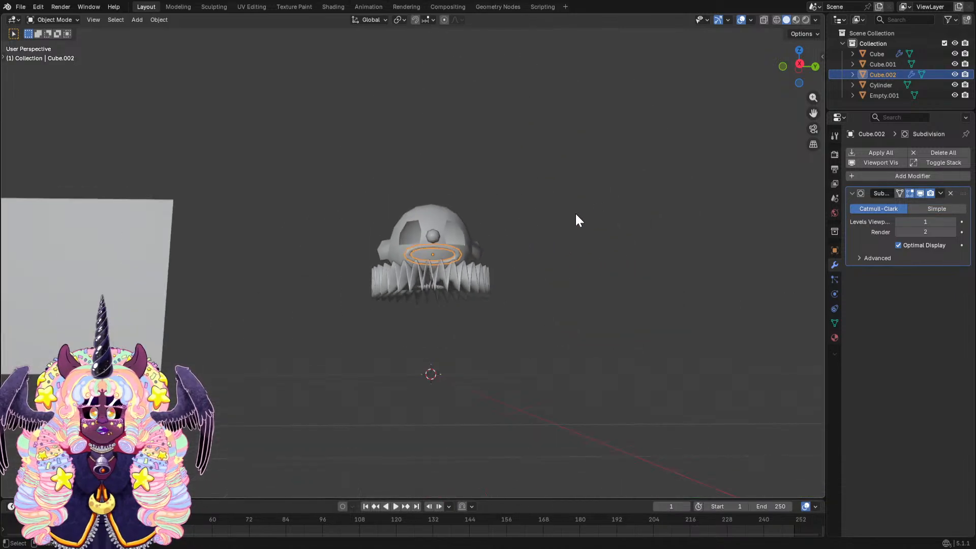
{"action": "scroll", "coordinate": [575, 219], "scroll_direction": "up", "scroll_amount": 1}
{"action": "left_click", "coordinate": [795, 21]}
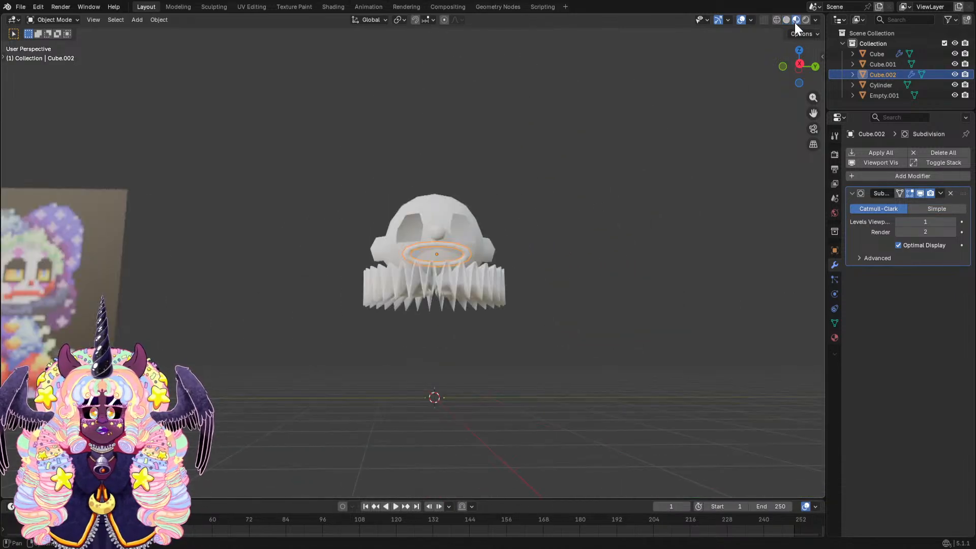
{"action": "scroll", "coordinate": [686, 153], "scroll_direction": "up", "scroll_amount": 3}
{"action": "middle_click_drag", "start_coordinate": [685, 149], "coordinate": [514, 181]}
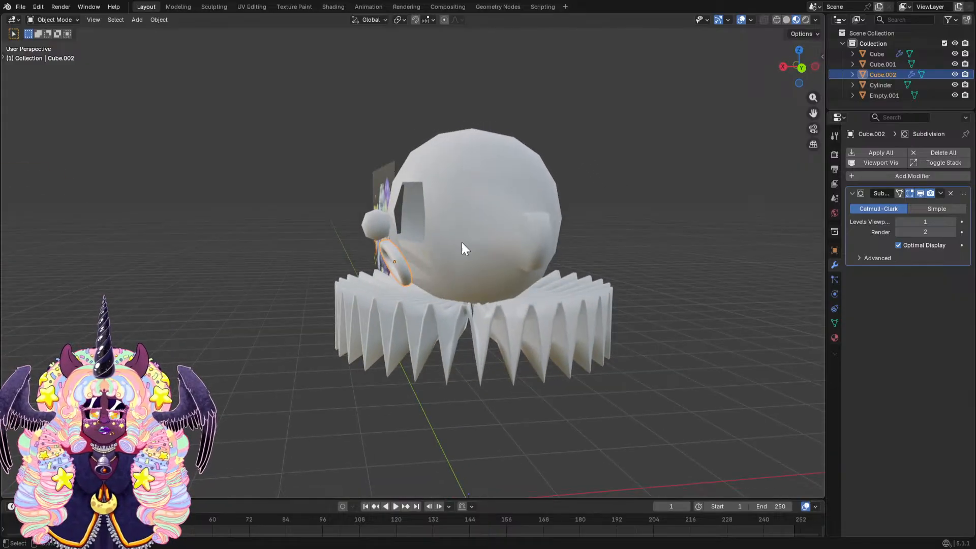
{"action": "scroll", "coordinate": [422, 253], "scroll_direction": "up", "scroll_amount": 3}
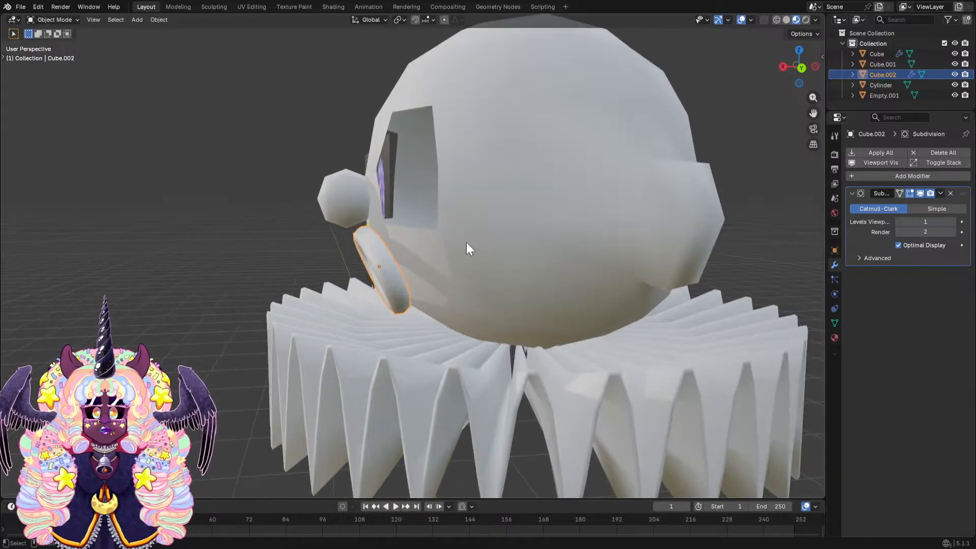
{"action": "key", "text": "g"}
{"action": "key", "text": "y"}
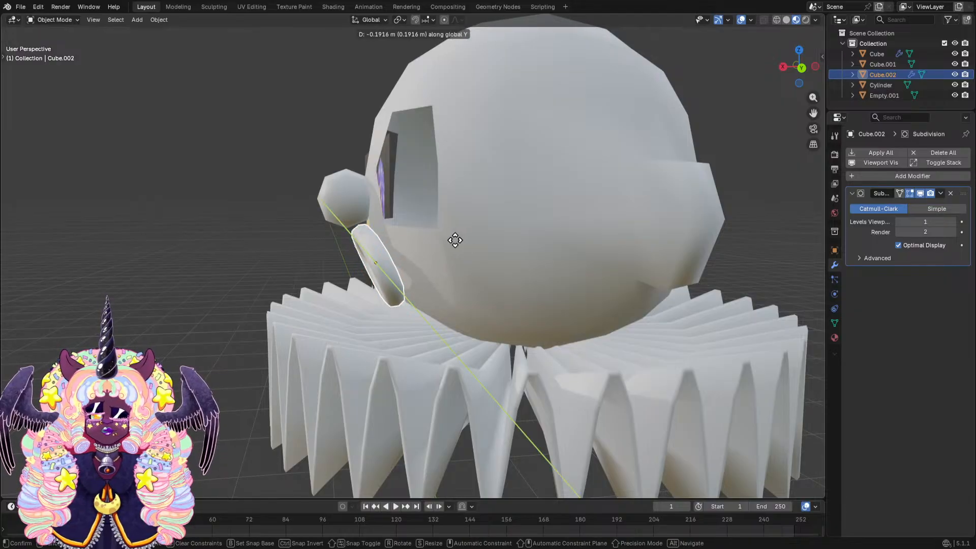
{"action": "key", "text": "x"}
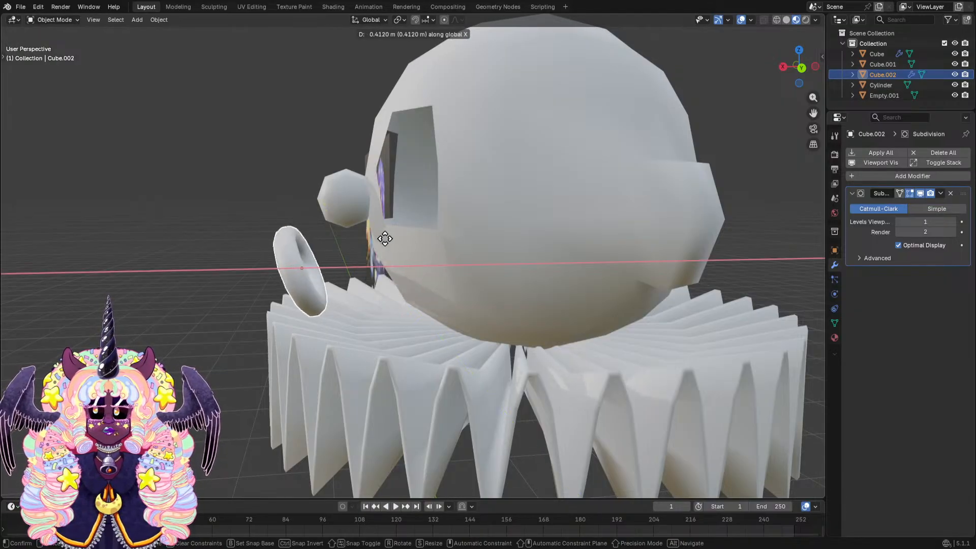
{"action": "right_click", "coordinate": [385, 238]}
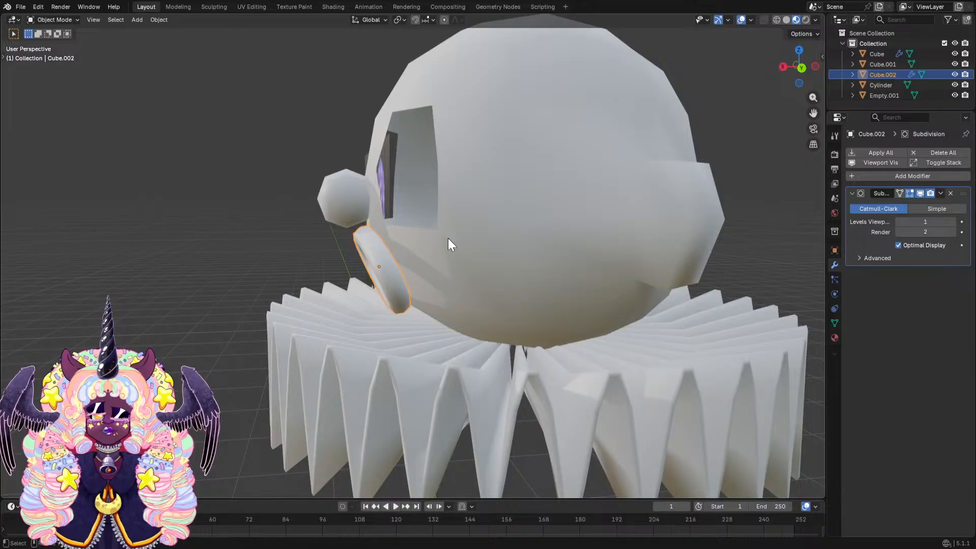
Save the file, deselect the mouth ring and compare the head with the reference image from the front.
{"action": "key", "text": "ctrl+s"}
{"action": "scroll", "coordinate": [449, 243], "scroll_direction": "down", "scroll_amount": 7}
{"action": "middle_click_drag", "start_coordinate": [452, 258], "coordinate": [616, 200]}
{"action": "left_click", "coordinate": [561, 193]}
{"action": "scroll", "coordinate": [611, 199], "scroll_direction": "up", "scroll_amount": 3}
{"action": "scroll", "coordinate": [601, 206], "scroll_direction": "down", "scroll_amount": 4}
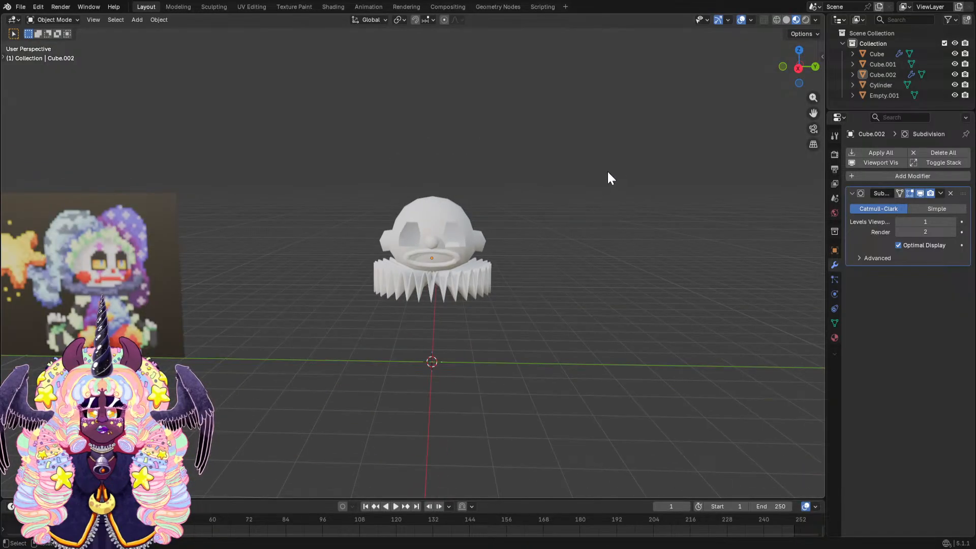
{"action": "scroll", "coordinate": [605, 173], "scroll_direction": "up", "scroll_amount": 1}
{"action": "scroll", "coordinate": [605, 177], "scroll_direction": "up", "scroll_amount": 5}
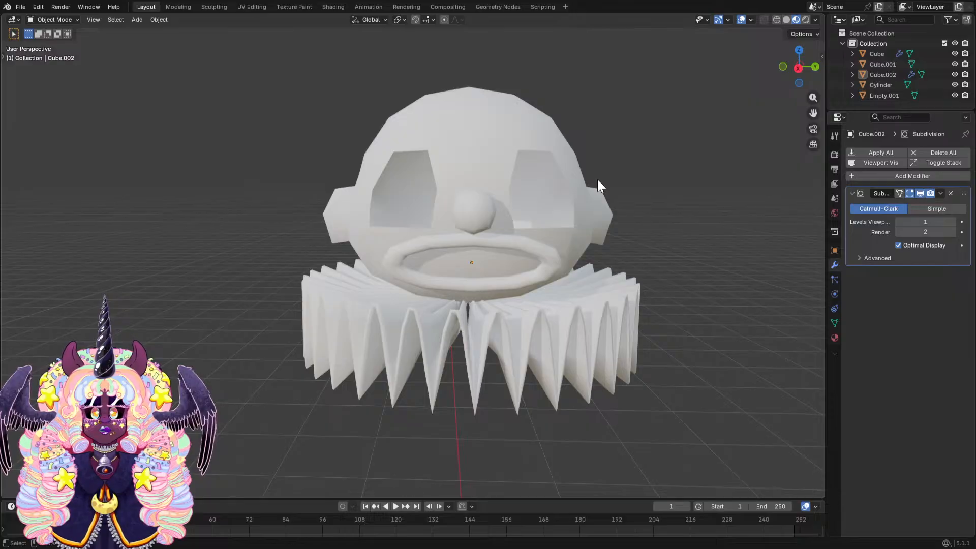
Add a mesh plane and rotate it about the global X axis so it stands upright.
{"action": "key", "text": "shift+a"}
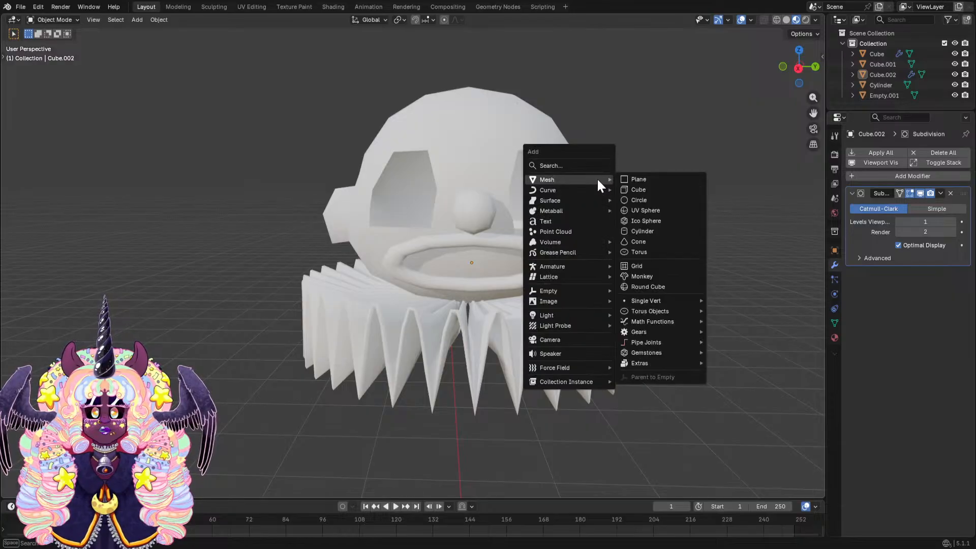
{"action": "left_click", "coordinate": [633, 181]}
{"action": "scroll", "coordinate": [560, 315], "scroll_direction": "down", "scroll_amount": 4}
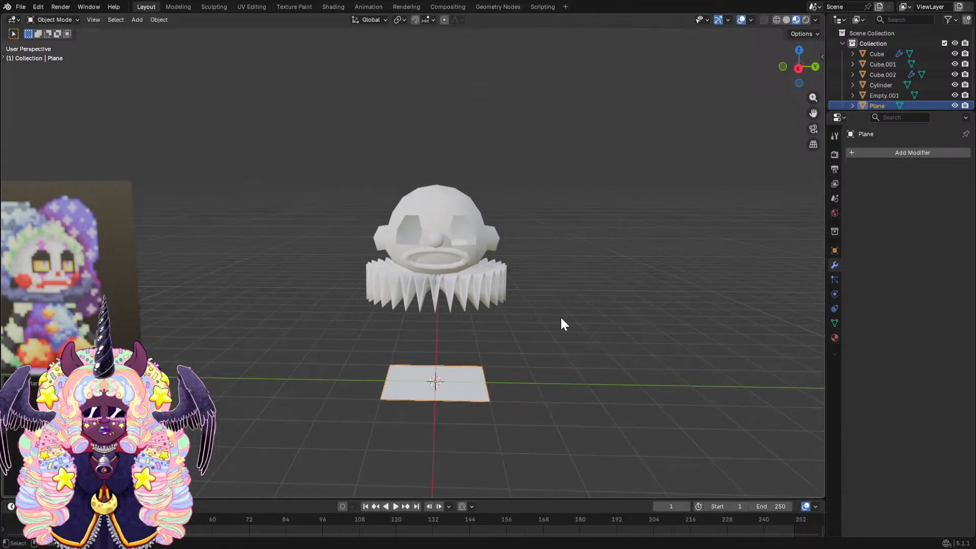
{"action": "middle_click_drag", "start_coordinate": [560, 316], "coordinate": [447, 322]}
{"action": "key", "text": "r"}
{"action": "key", "text": "x"}
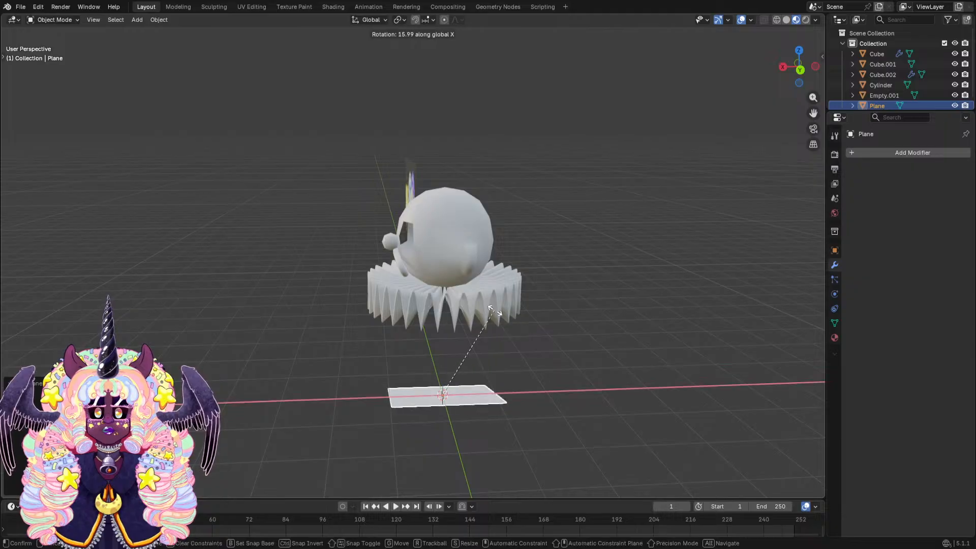
{"action": "left_click", "coordinate": [320, 290]}
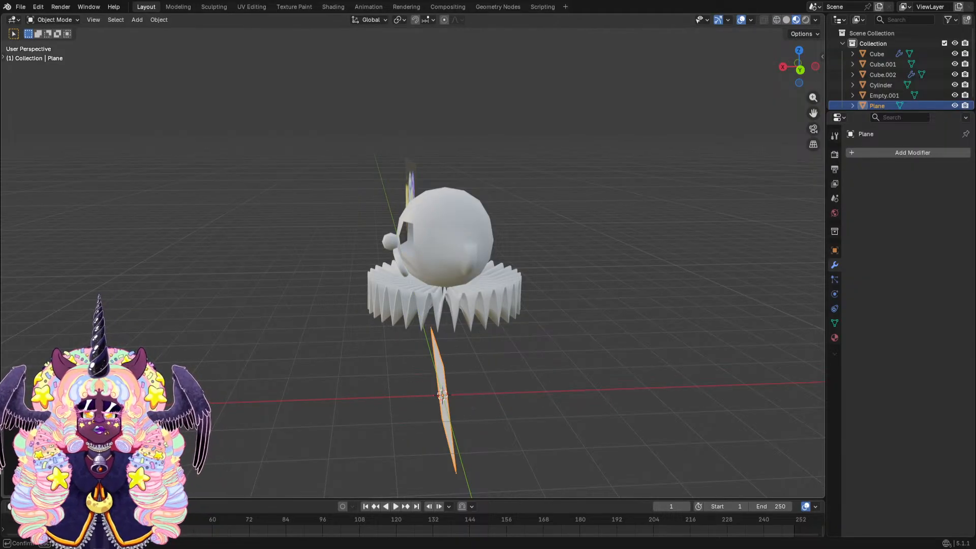
Raise the plane along the global Z axis to head height and move it along X to the front of the face.
{"action": "middle_click_drag", "start_coordinate": [274, 289], "coordinate": [440, 339]}
{"action": "key", "text": "g"}
{"action": "key", "text": "y"}
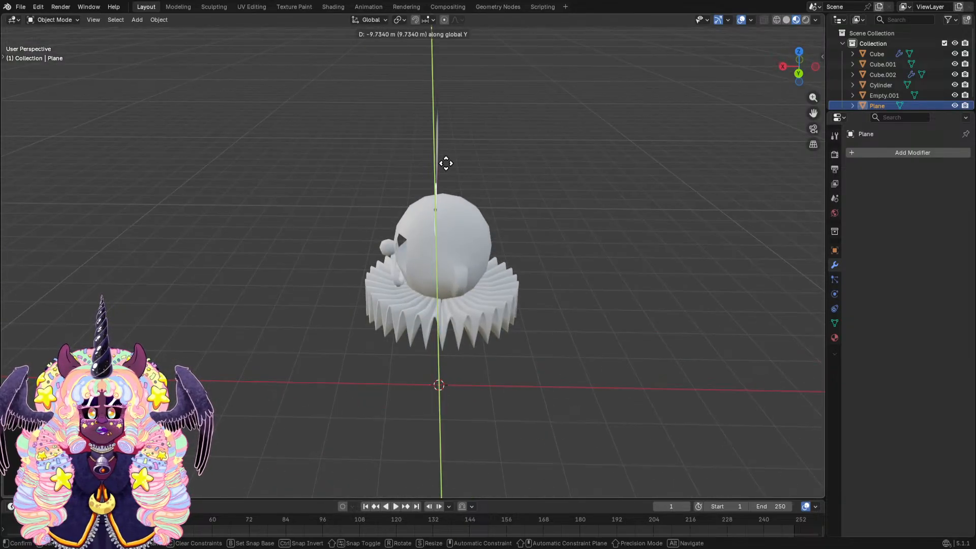
{"action": "key", "text": "x"}
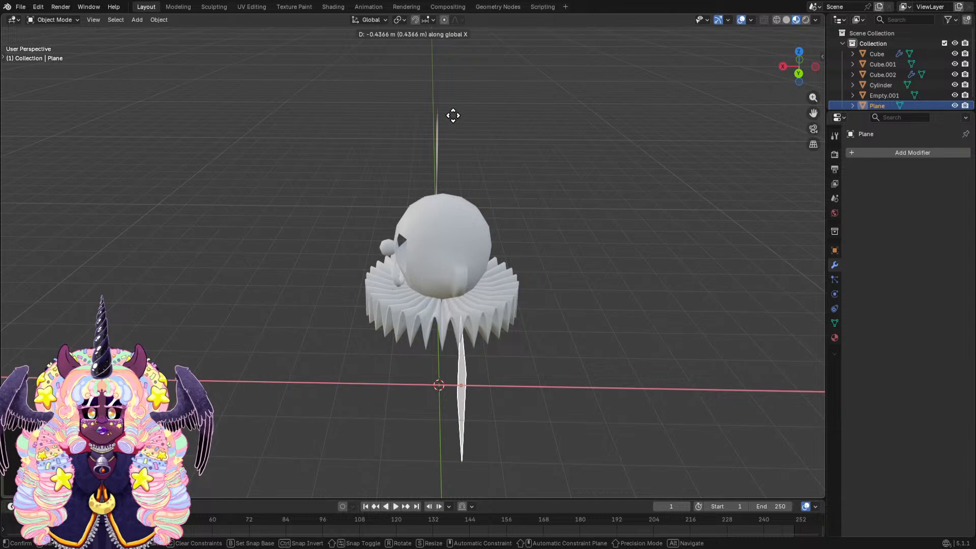
{"action": "key", "text": "z"}
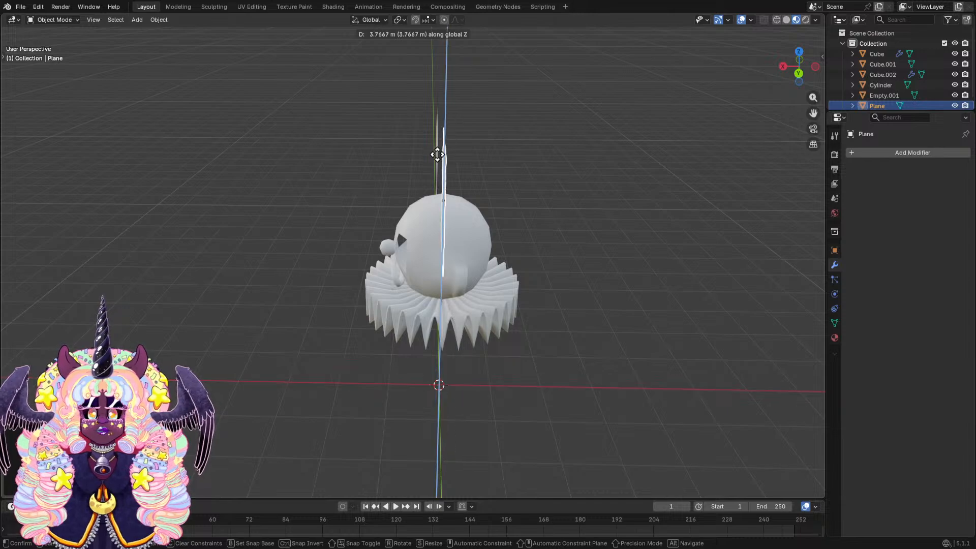
{"action": "middle_click_drag", "start_coordinate": [468, 161], "coordinate": [493, 157]}
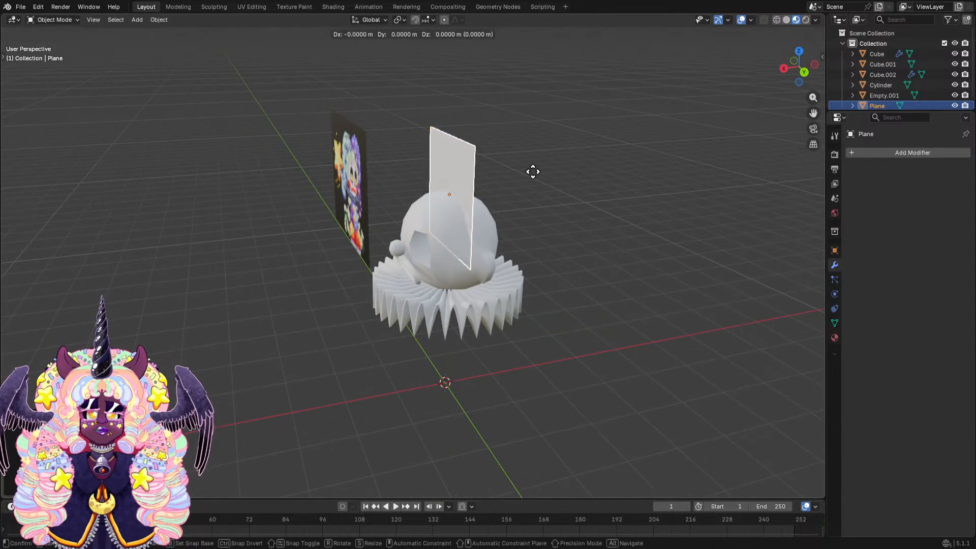
{"action": "key", "text": "y"}
{"action": "key", "text": "x"}
{"action": "left_click", "coordinate": [462, 188]}
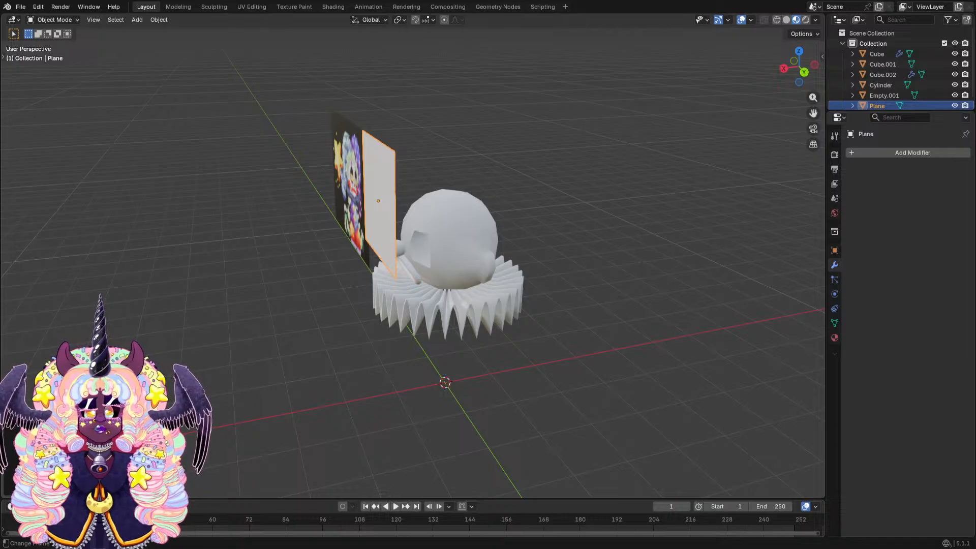
Shift the plane along the global Y axis so it sits in front of the eye area.
{"action": "middle_click_drag", "start_coordinate": [524, 326], "coordinate": [389, 298]}
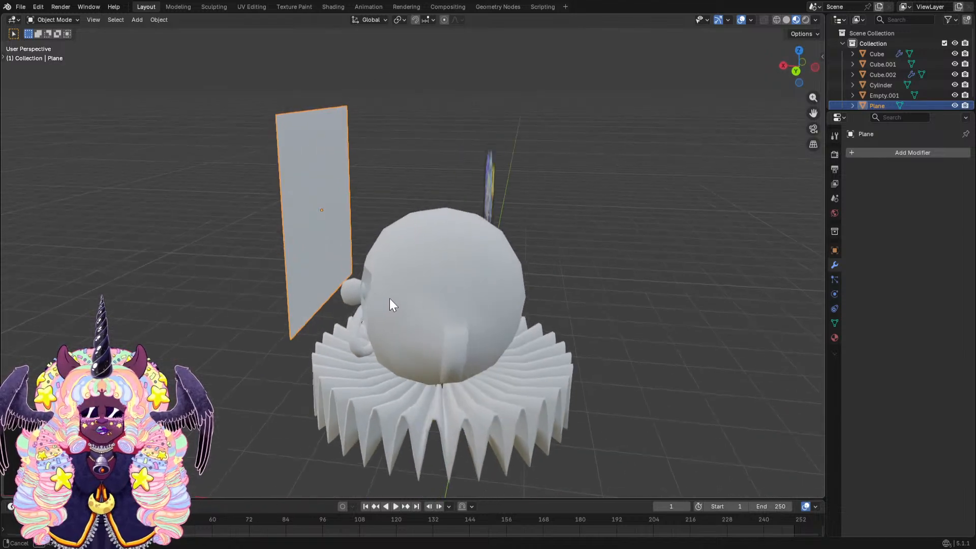
{"action": "key", "text": "g"}
{"action": "key", "text": "y"}
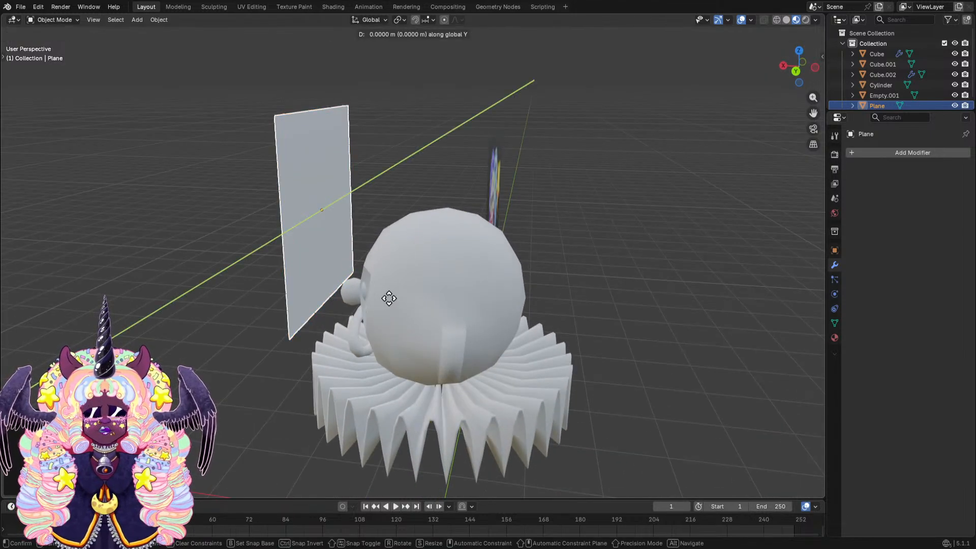
{"action": "left_click", "coordinate": [423, 300]}
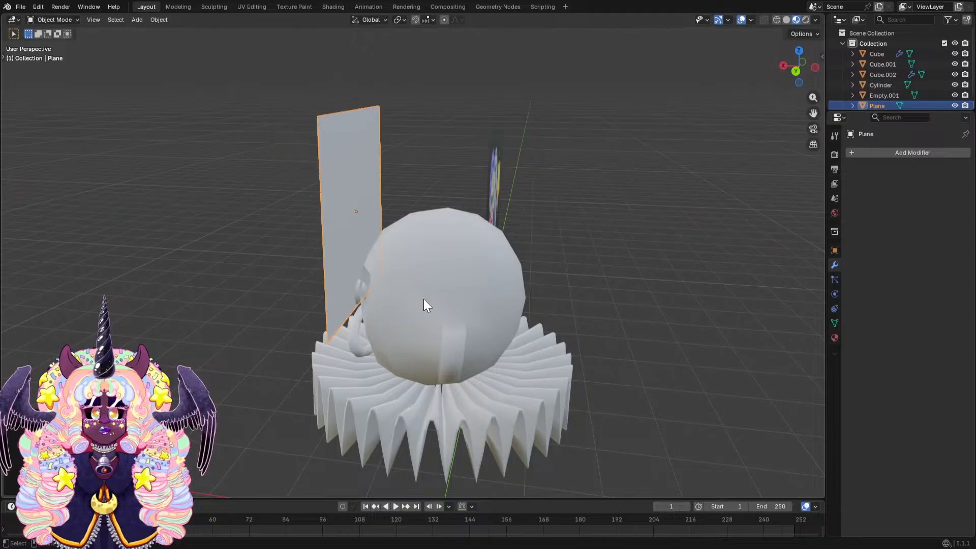
Select the head mesh and switch it to Edit Mode.
{"action": "middle_click_drag", "start_coordinate": [424, 303], "coordinate": [426, 232]}
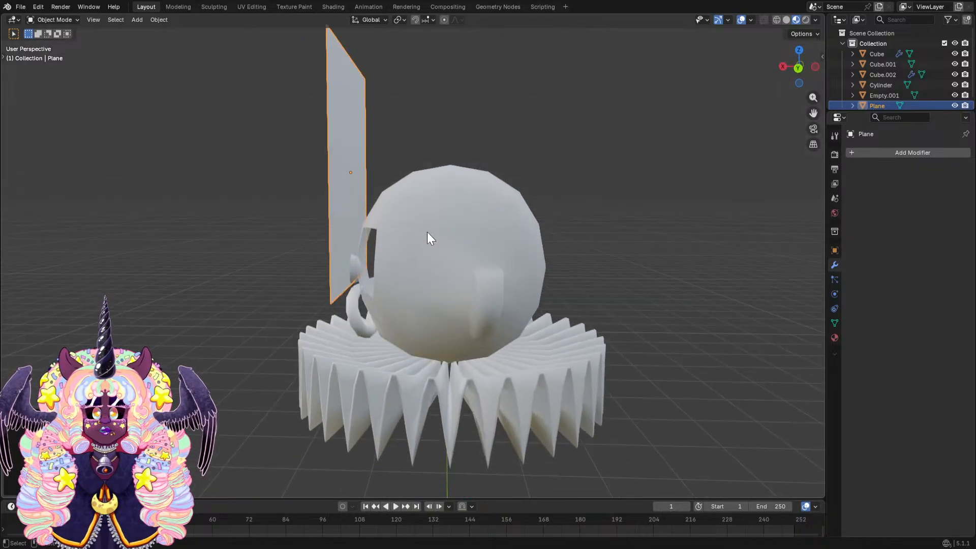
{"action": "left_click", "coordinate": [428, 238]}
{"action": "middle_click_drag", "start_coordinate": [451, 237], "coordinate": [499, 218]}
{"action": "scroll", "coordinate": [499, 218], "scroll_direction": "up", "scroll_amount": 5}
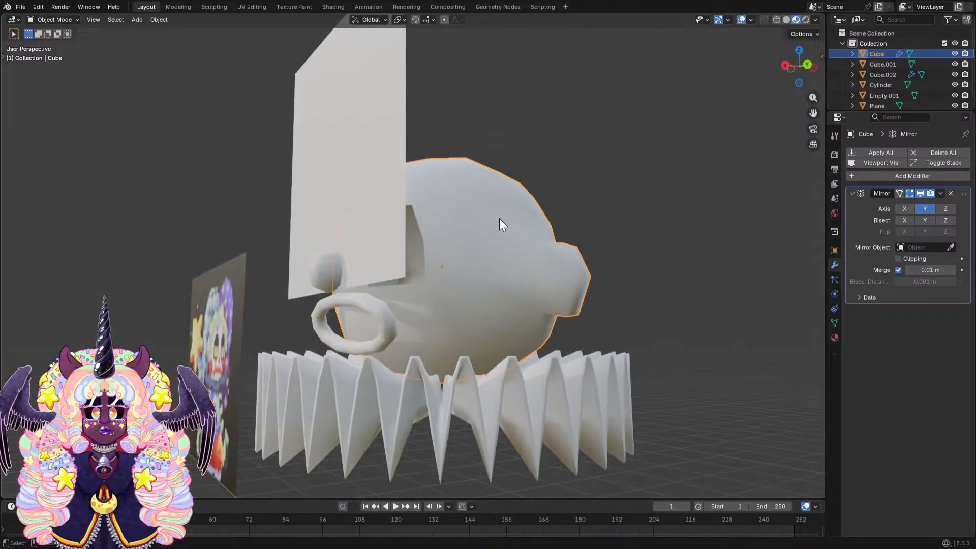
{"action": "left_click", "coordinate": [54, 20]}
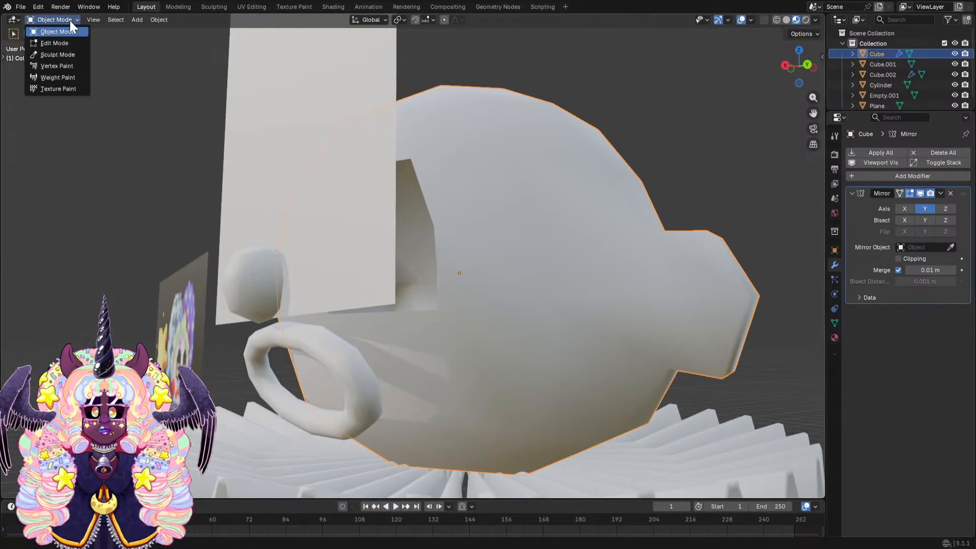
{"action": "left_click", "coordinate": [63, 43]}
Examine the head mesh inside and out around the eye opening and the ear.
{"action": "middle_click_drag", "start_coordinate": [426, 197], "coordinate": [520, 206]}
{"action": "scroll", "coordinate": [520, 266], "scroll_direction": "up", "scroll_amount": 8}
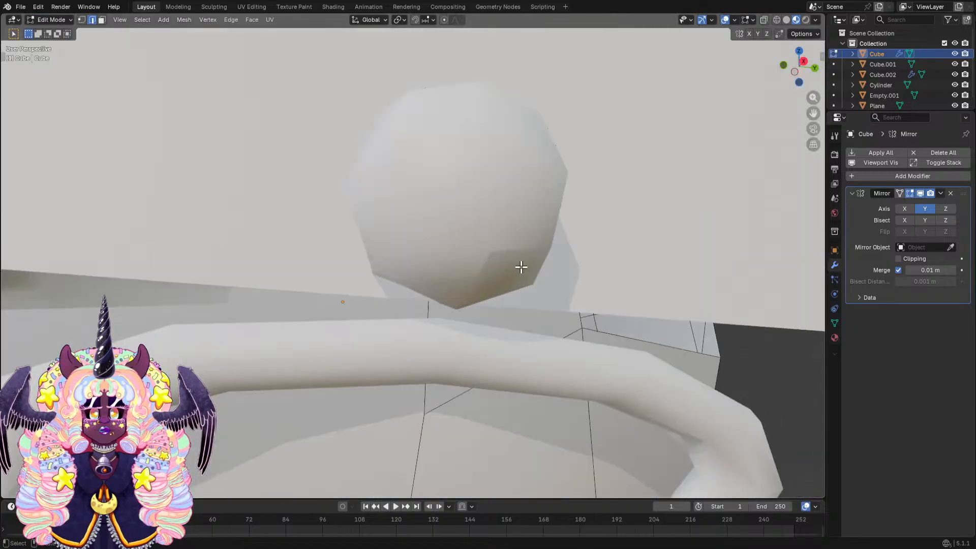
{"action": "middle_click_drag", "start_coordinate": [523, 295], "coordinate": [607, 325]}
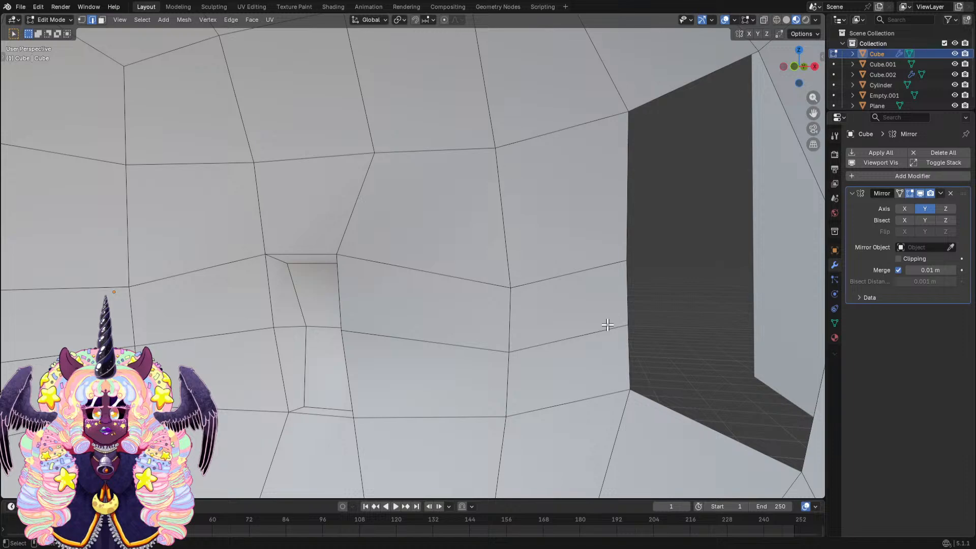
{"action": "middle_click_drag", "start_coordinate": [349, 272], "coordinate": [602, 160]}
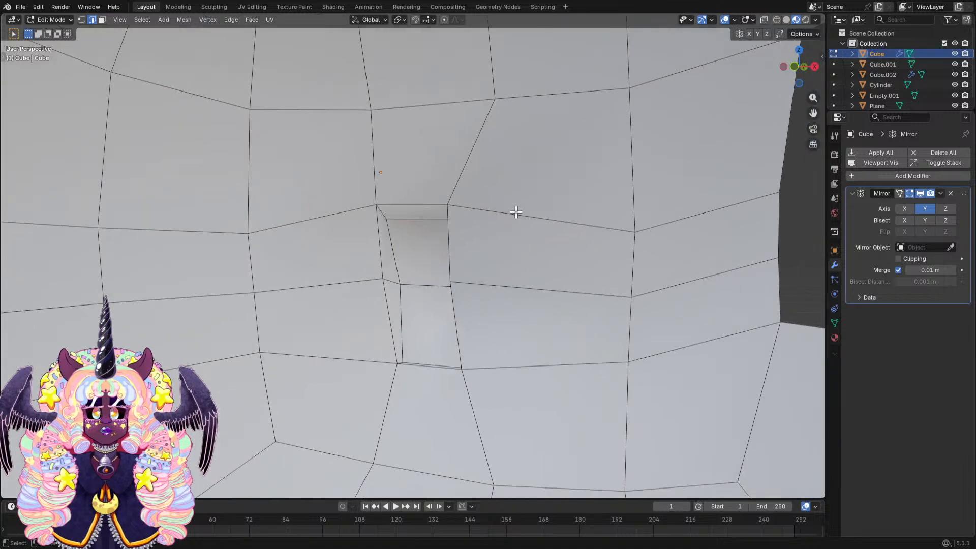
{"action": "scroll", "coordinate": [514, 212], "scroll_direction": "down", "scroll_amount": 10}
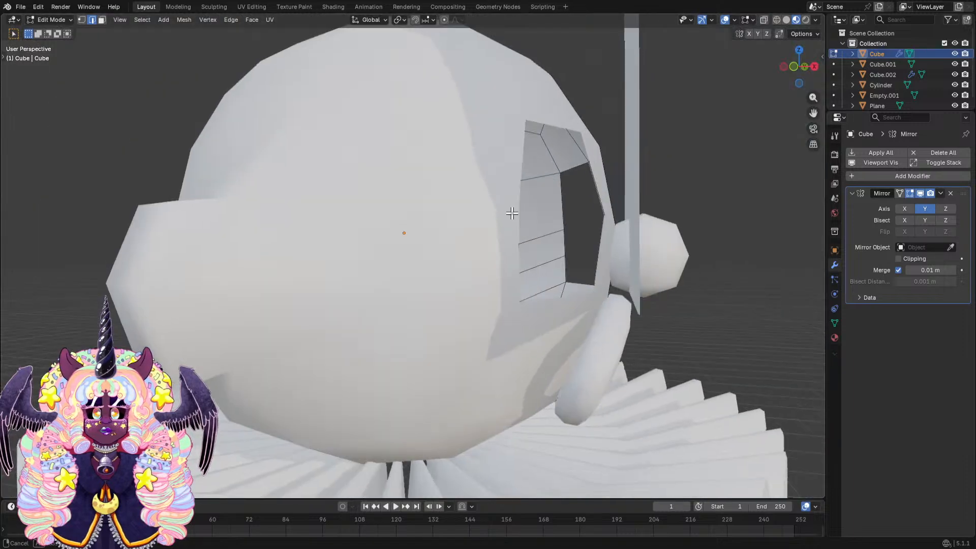
{"action": "mouse_move", "coordinate": [514, 211]}
{"action": "middle_mouse_down"}
{"action": "mouse_move", "coordinate": [503, 218]}
{"action": "mouse_move", "coordinate": [517, 217]}
{"action": "middle_mouse_up"}
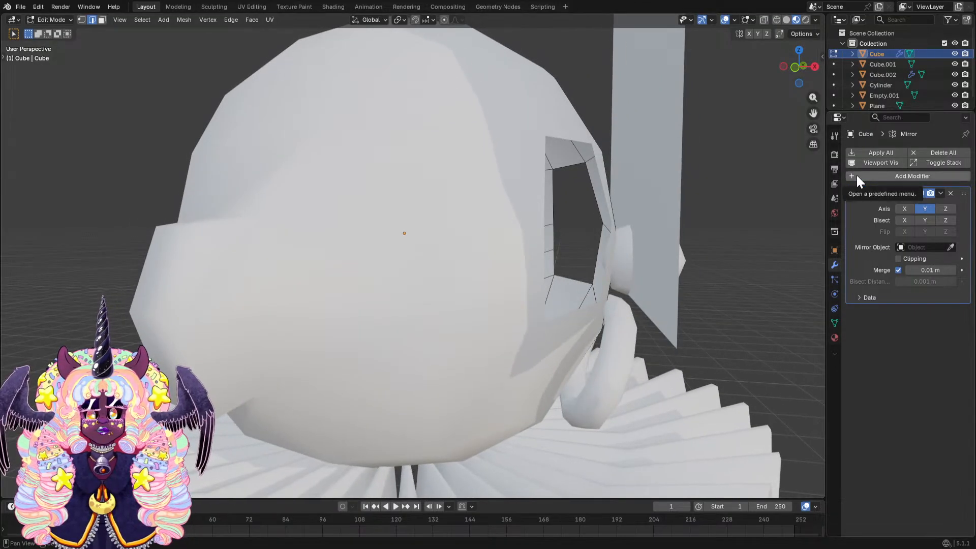
{"action": "scroll", "coordinate": [562, 184], "scroll_direction": "up", "scroll_amount": 8}
{"action": "middle_click_drag", "start_coordinate": [562, 185], "coordinate": [605, 213]}
{"action": "middle_click_drag", "start_coordinate": [407, 192], "coordinate": [353, 185], "text": "shift"}
{"action": "scroll", "coordinate": [588, 157], "scroll_direction": "down", "scroll_amount": 8}
{"action": "scroll", "coordinate": [573, 198], "scroll_direction": "down", "scroll_amount": 8}
{"action": "scroll", "coordinate": [435, 202], "scroll_direction": "up", "scroll_amount": 2}
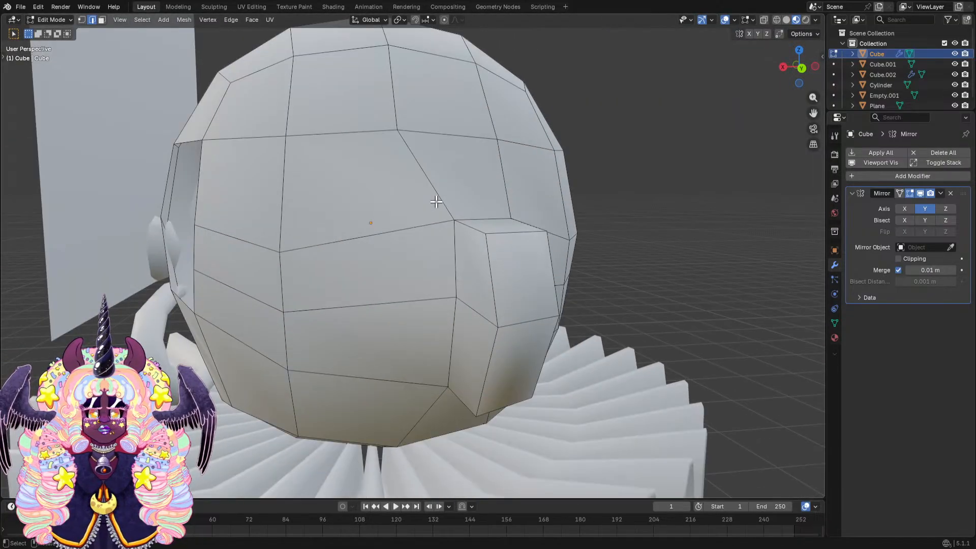
Add a Solidify modifier to the head below its Mirror modifier.
{"action": "left_click", "coordinate": [862, 175]}
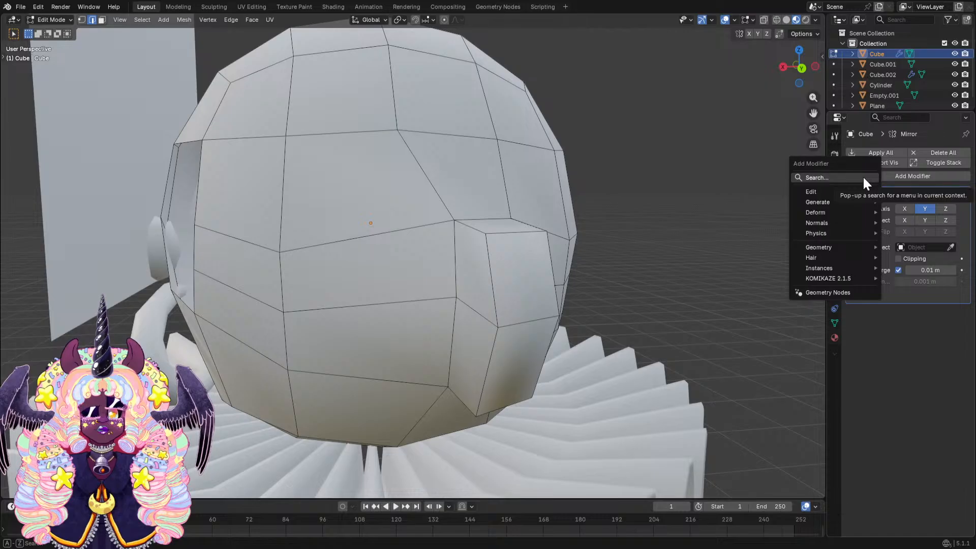
{"action": "left_click", "coordinate": [834, 176]}
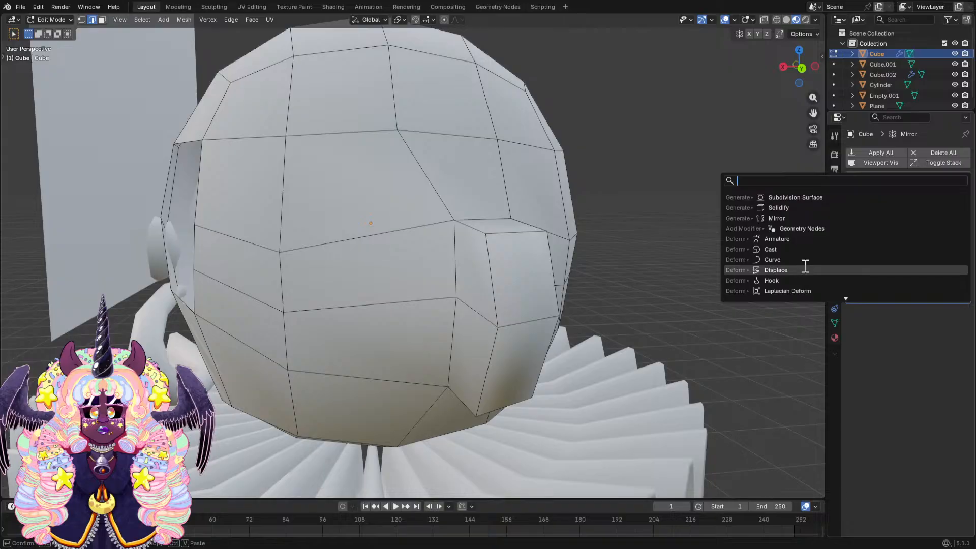
{"action": "left_click", "coordinate": [785, 208]}
Return the head to Object Mode and apply its Mirror modifier.
{"action": "left_click", "coordinate": [940, 193]}
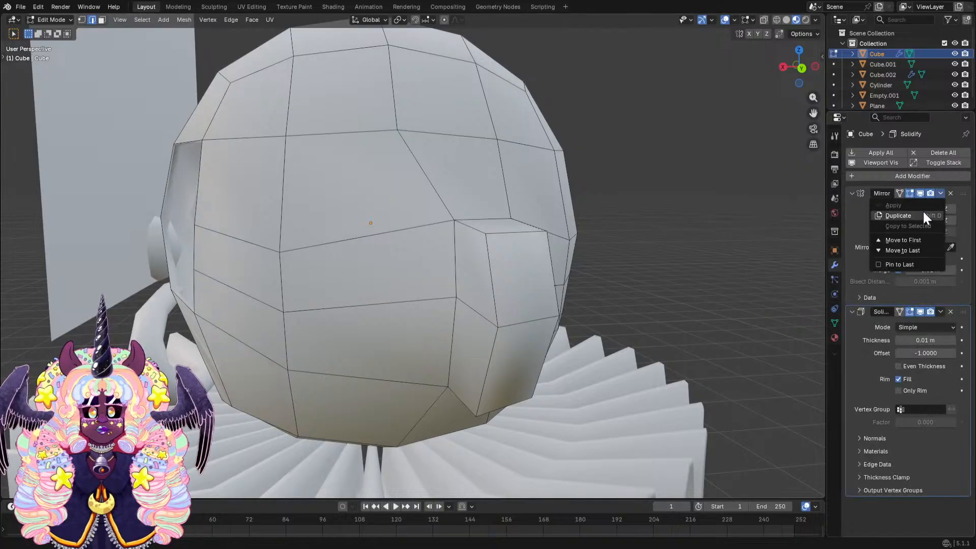
{"action": "left_click", "coordinate": [56, 23]}
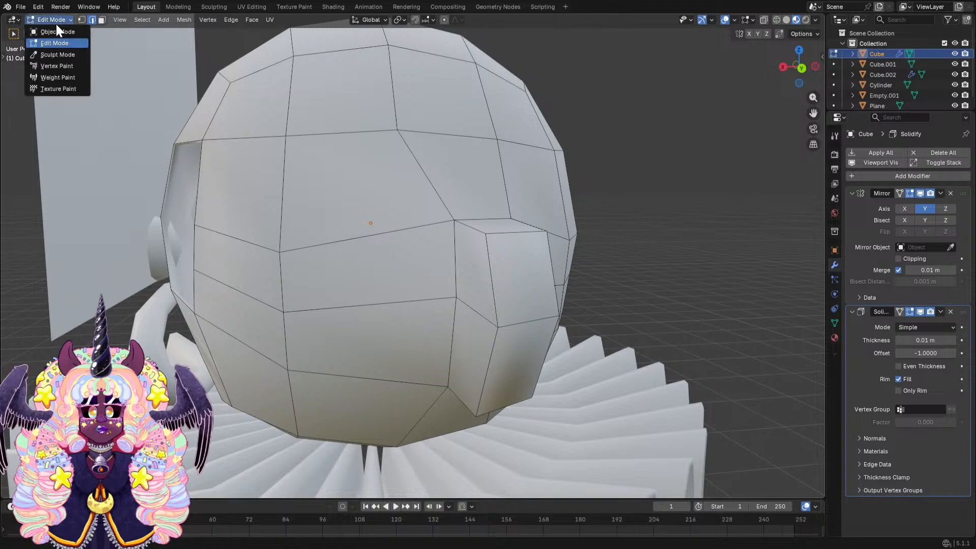
{"action": "left_click", "coordinate": [56, 32]}
{"action": "left_click", "coordinate": [941, 193]}
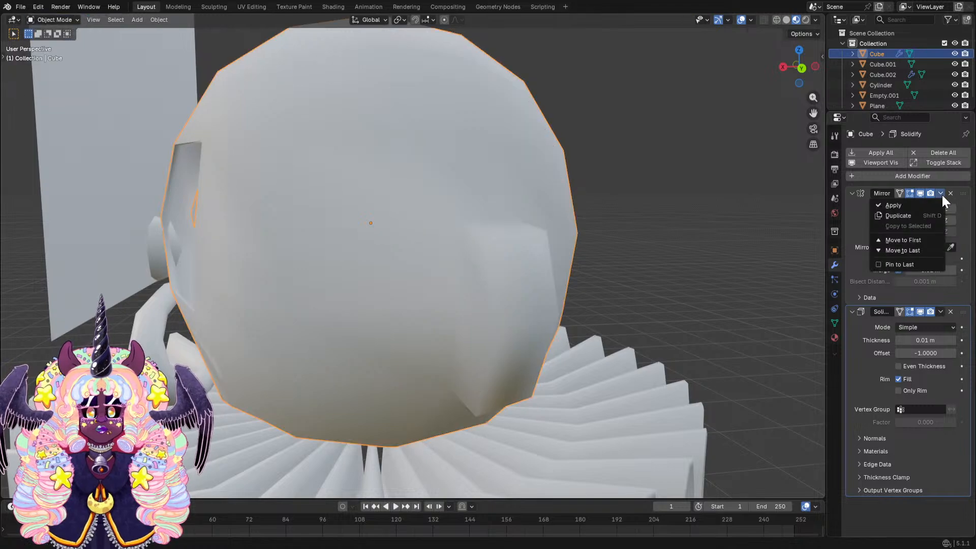
{"action": "left_click", "coordinate": [931, 199]}
Set the head's Solidify thickness to 0.03 m and inspect the shell from inside in Wireframe shading.
{"action": "left_click", "coordinate": [953, 223]}
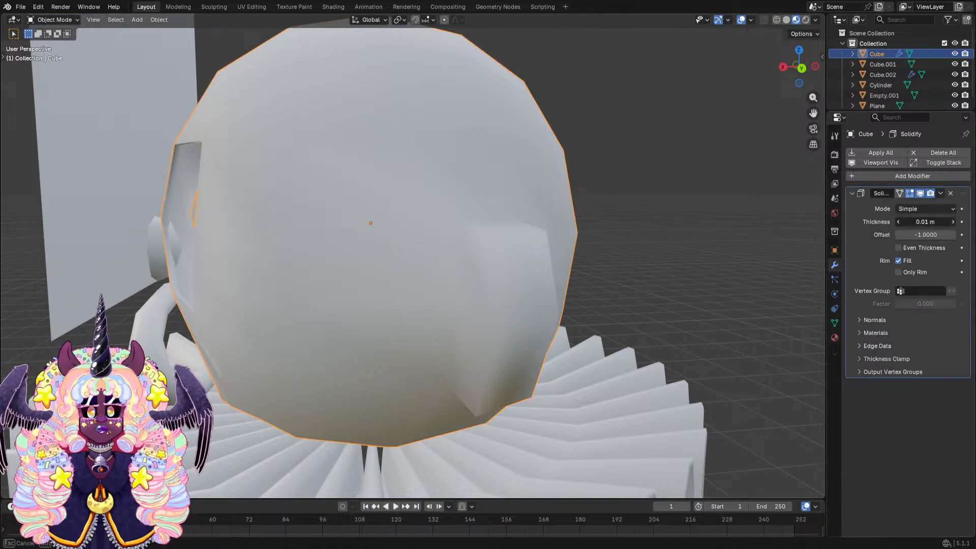
{"action": "left_click", "coordinate": [953, 223]}
{"action": "scroll", "coordinate": [470, 256], "scroll_direction": "up", "scroll_amount": 3}
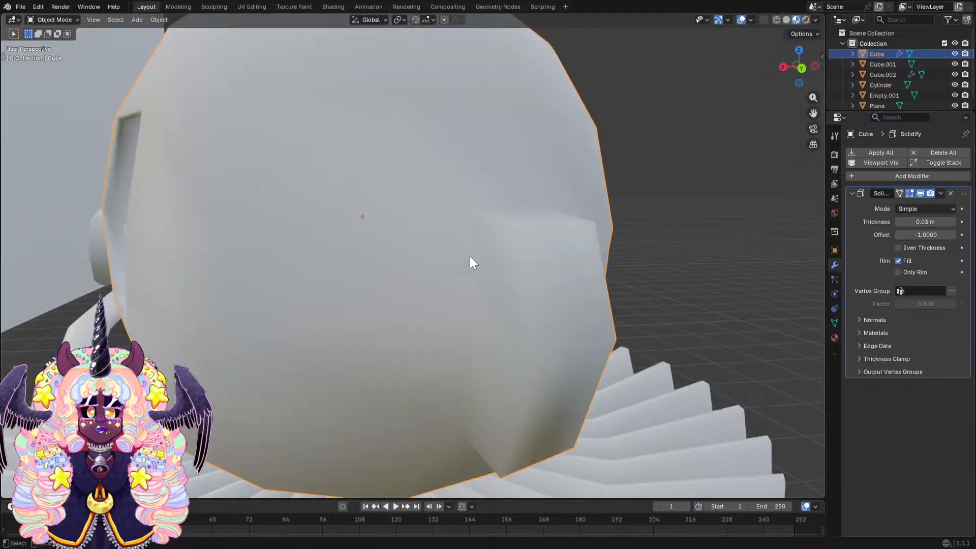
{"action": "middle_click_drag", "start_coordinate": [515, 255], "coordinate": [585, 232]}
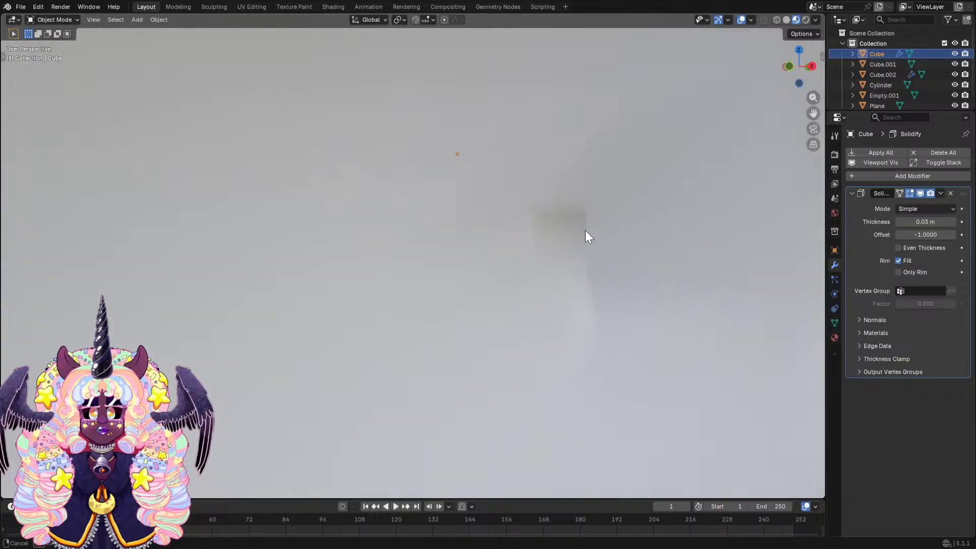
{"action": "left_click", "coordinate": [778, 19]}
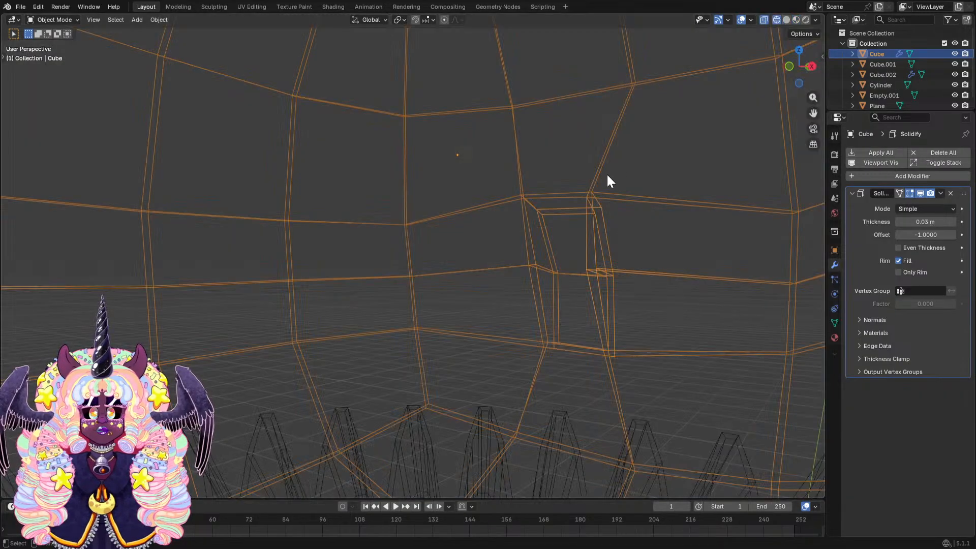
{"action": "middle_click_drag", "start_coordinate": [606, 173], "coordinate": [649, 215]}
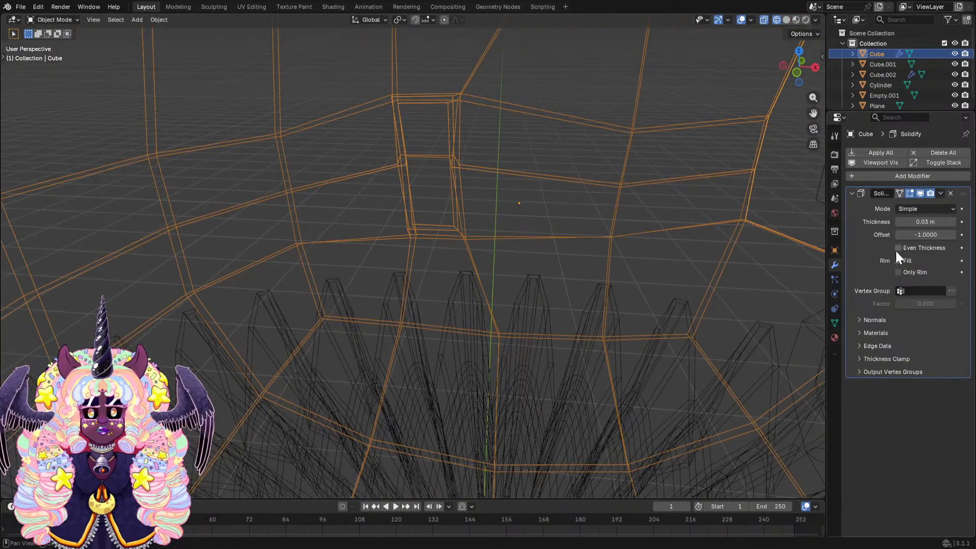
Try a Solidify thickness of 0.04 m on the head, and reduce it to -0.01 m.
{"action": "left_click", "coordinate": [953, 219]}
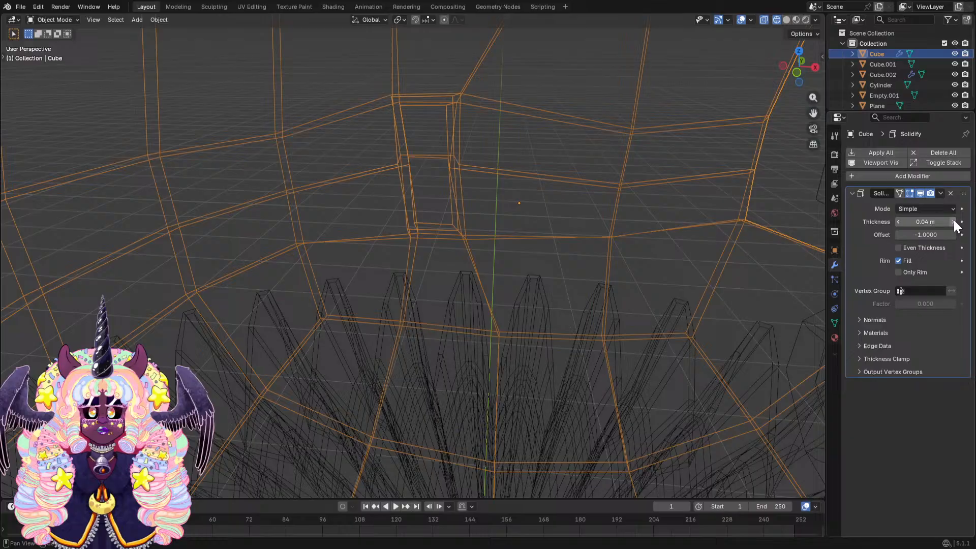
{"action": "left_click", "coordinate": [898, 221]}
{"action": "left_click", "coordinate": [897, 221]}
{"action": "left_click", "coordinate": [898, 221]}
{"action": "left_click", "coordinate": [898, 221]}
{"action": "left_click", "coordinate": [897, 221]}
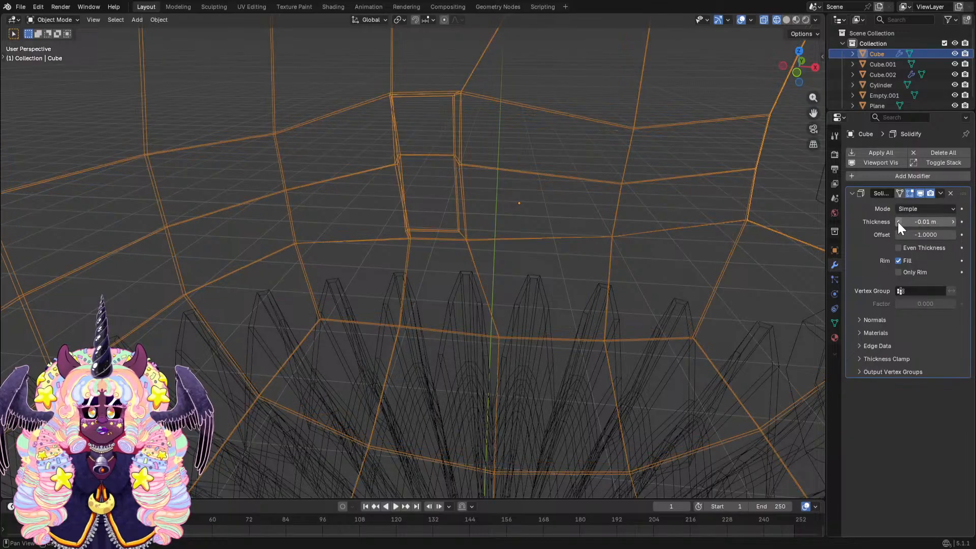
Raise the head's Solidify thickness to 0.03 m and examine the shell's double walls in Wireframe shading.
{"action": "left_click", "coordinate": [897, 221]}
{"action": "left_click", "coordinate": [952, 221]}
{"action": "left_click", "coordinate": [952, 221]}
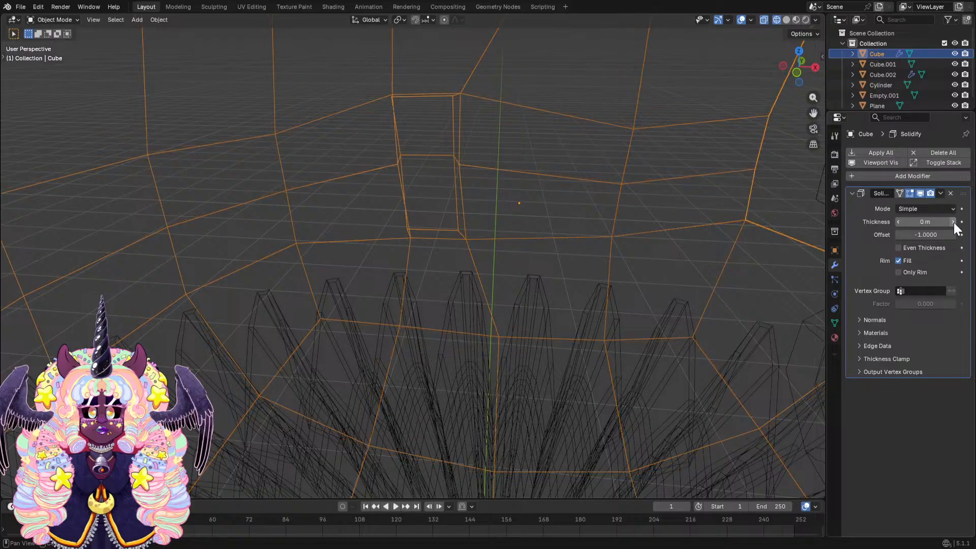
{"action": "left_click", "coordinate": [953, 221]}
{"action": "left_click", "coordinate": [952, 220]}
{"action": "left_click", "coordinate": [950, 219]}
{"action": "scroll", "coordinate": [718, 234], "scroll_direction": "down", "scroll_amount": 3}
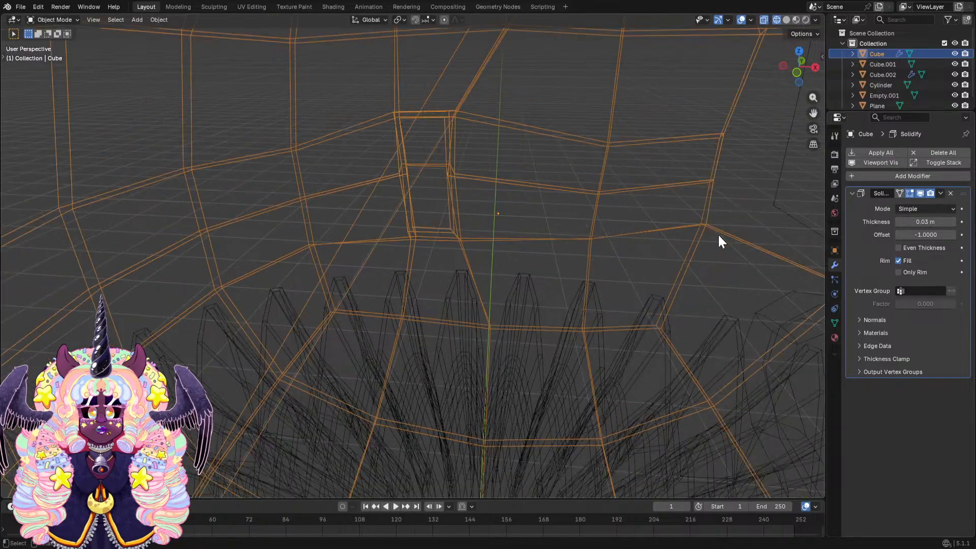
{"action": "mouse_move", "coordinate": [717, 233]}
{"action": "middle_mouse_down"}
{"action": "mouse_move", "coordinate": [654, 220]}
{"action": "mouse_move", "coordinate": [740, 224]}
{"action": "mouse_move", "coordinate": [681, 218]}
{"action": "mouse_move", "coordinate": [701, 214]}
{"action": "middle_mouse_up"}
{"action": "scroll", "coordinate": [682, 224], "scroll_direction": "down", "scroll_amount": 3}
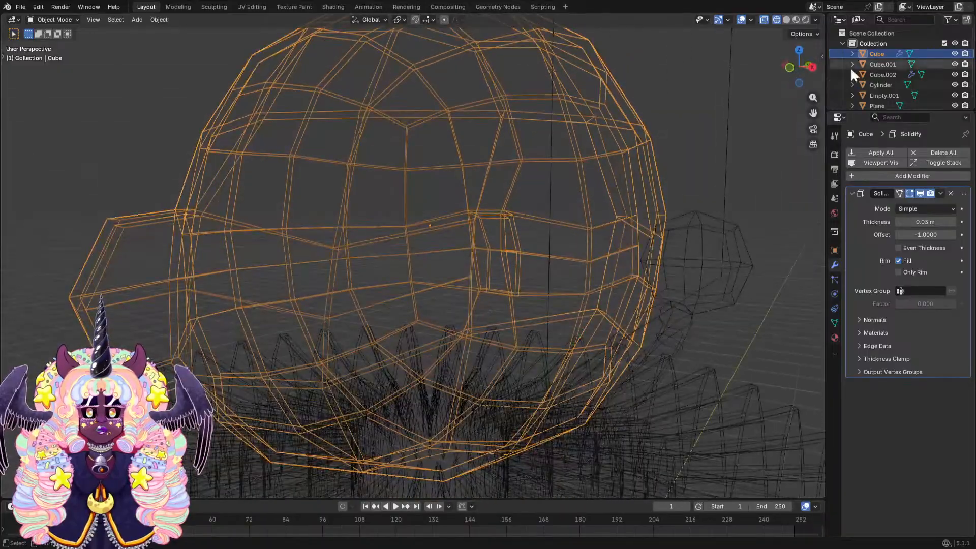
Switch the viewport to Solid shading and set the head's Solidify thickness to 0.05 m.
{"action": "left_click", "coordinate": [786, 19]}
{"action": "middle_click_drag", "start_coordinate": [636, 147], "coordinate": [656, 147]}
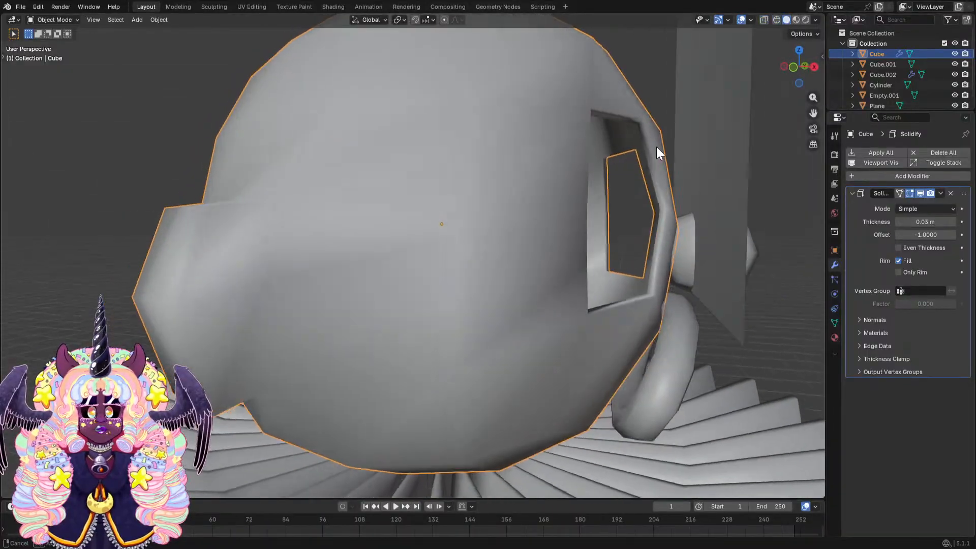
{"action": "left_click", "coordinate": [898, 222]}
{"action": "left_click", "coordinate": [952, 222]}
{"action": "left_click", "coordinate": [952, 222]}
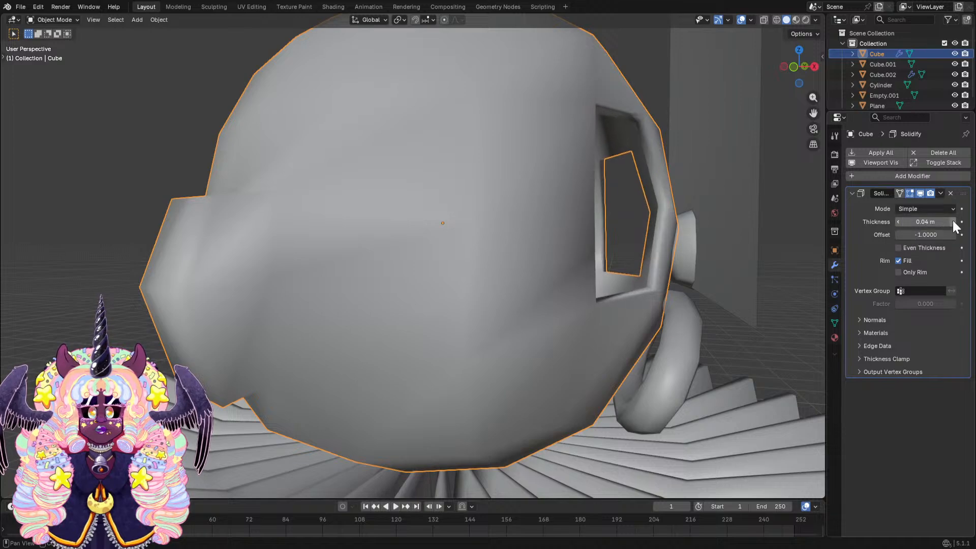
{"action": "left_click", "coordinate": [952, 221]}
{"action": "middle_click_drag", "start_coordinate": [808, 226], "coordinate": [833, 239]}
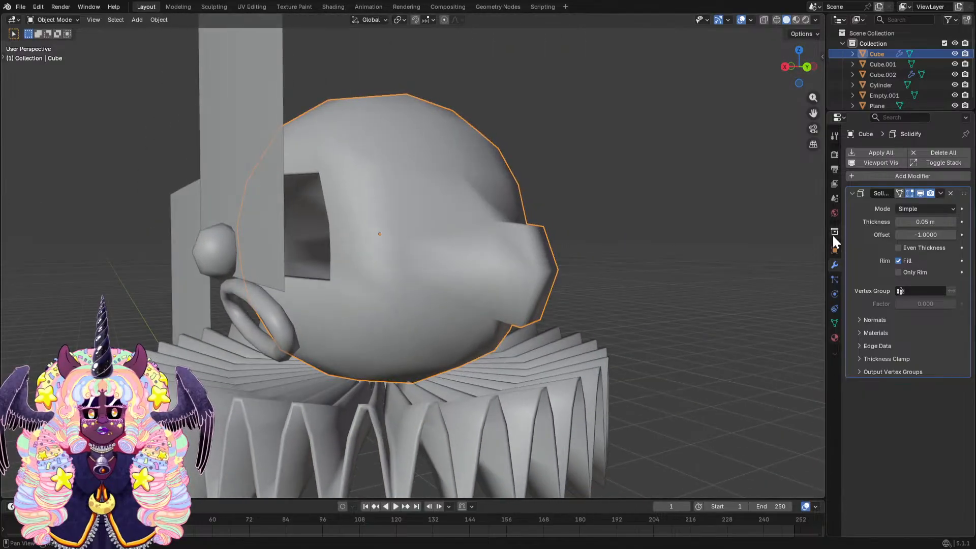
Apply the head's Solidify modifier and put the head into Edit Mode.
{"action": "left_click", "coordinate": [941, 193]}
{"action": "left_click", "coordinate": [911, 206]}
{"action": "left_click", "coordinate": [54, 20]}
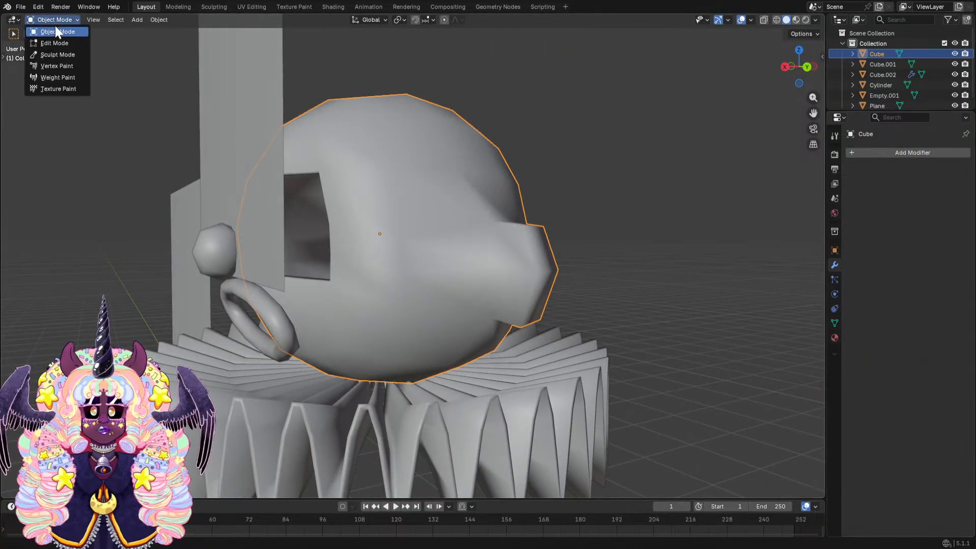
{"action": "left_click", "coordinate": [58, 38]}
Examine the head's inner shell around the ear recess in Wireframe, and return to Solid shading.
{"action": "left_click", "coordinate": [776, 20]}
{"action": "scroll", "coordinate": [657, 237], "scroll_direction": "up", "scroll_amount": 2}
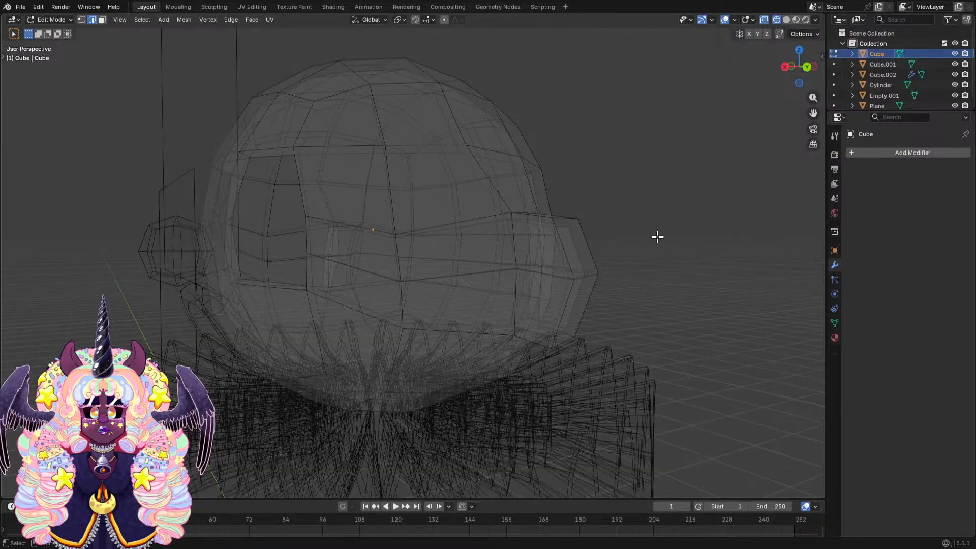
{"action": "left_click", "coordinate": [572, 256]}
{"action": "middle_click_drag", "start_coordinate": [595, 254], "coordinate": [742, 237]}
{"action": "scroll", "coordinate": [676, 254], "scroll_direction": "up", "scroll_amount": 4}
{"action": "scroll", "coordinate": [627, 216], "scroll_direction": "up", "scroll_amount": 2}
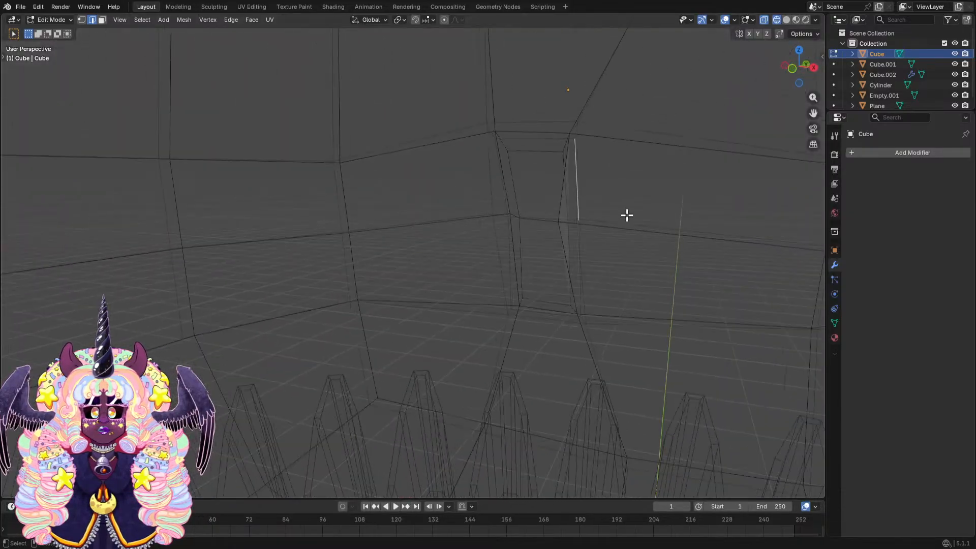
{"action": "middle_click_drag", "start_coordinate": [627, 215], "coordinate": [653, 208]}
{"action": "left_click", "coordinate": [786, 20]}
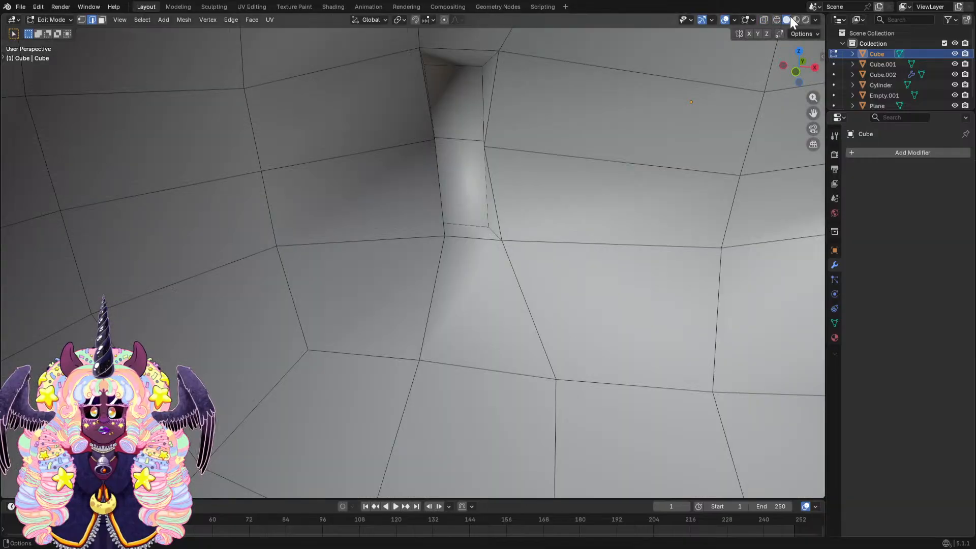
Select the inner-shell faces lining the first ear's recess inside the head and delete those faces.
{"action": "left_click", "coordinate": [494, 88]}
{"action": "middle_click_drag", "start_coordinate": [495, 118], "coordinate": [608, 281]}
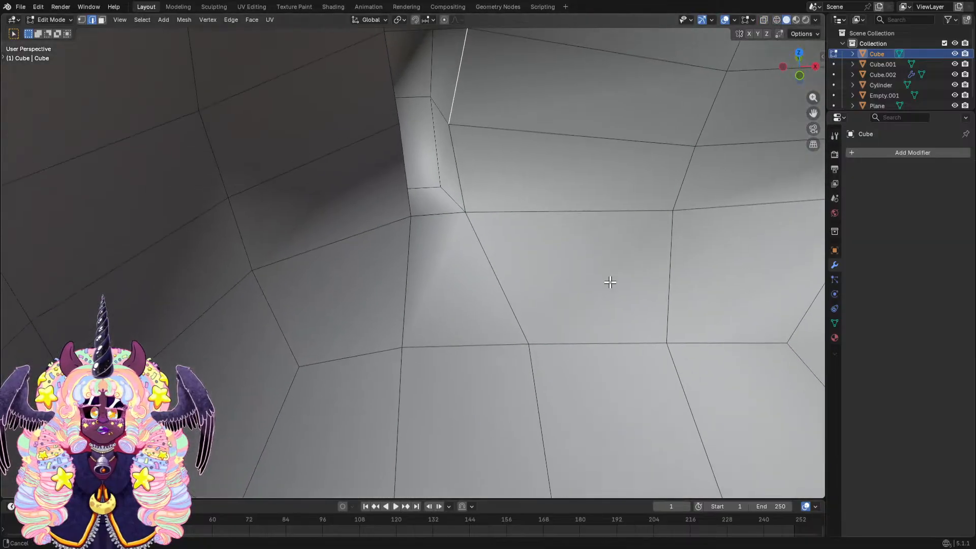
{"action": "scroll", "coordinate": [272, 96], "scroll_direction": "up", "scroll_amount": 1}
{"action": "left_click", "coordinate": [451, 47]}
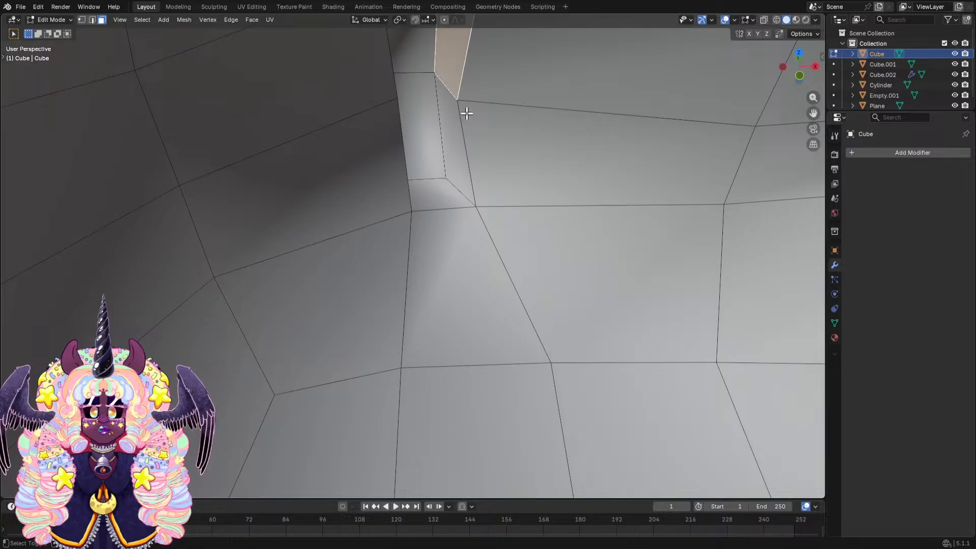
{"action": "left_click", "coordinate": [458, 138], "text": "shift"}
{"action": "left_click", "coordinate": [424, 47], "text": "shift"}
{"action": "left_click", "coordinate": [427, 115], "text": "shift"}
{"action": "middle_click_drag", "start_coordinate": [477, 146], "coordinate": [559, 155]}
{"action": "left_click", "coordinate": [637, 275], "text": "shift"}
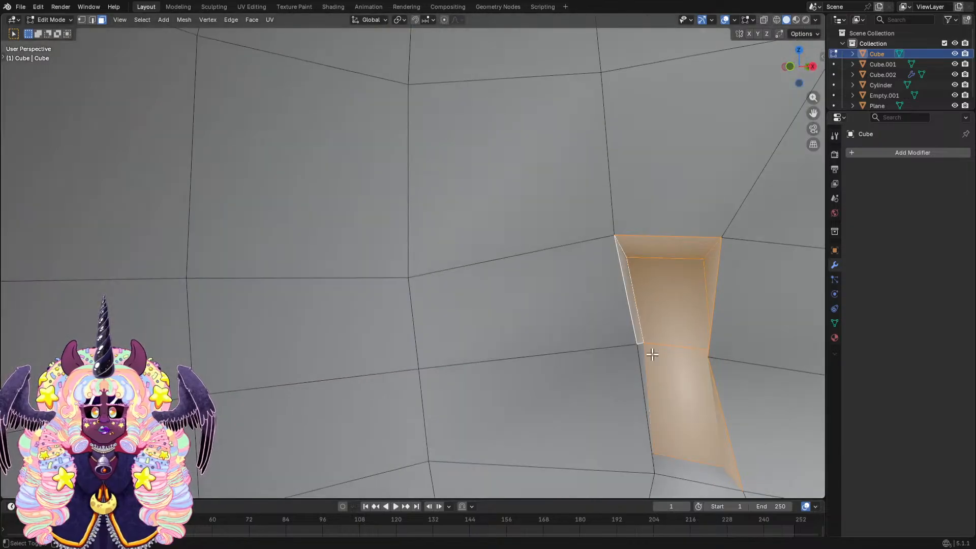
{"action": "left_click", "coordinate": [645, 381], "text": "shift"}
{"action": "key", "text": "x"}
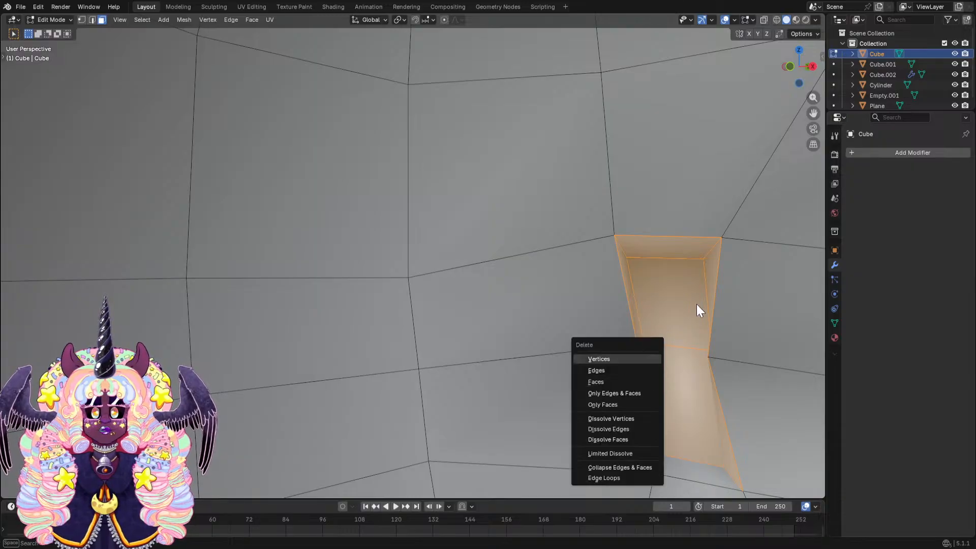
{"action": "key", "text": "Escape"}
{"action": "key", "text": "x"}
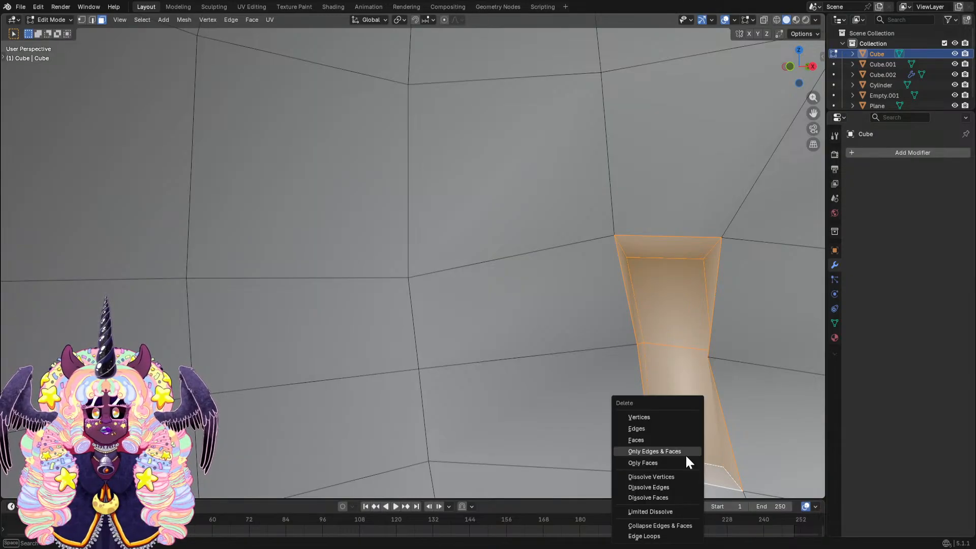
{"action": "left_click", "coordinate": [648, 440]}
{"action": "middle_click_drag", "start_coordinate": [648, 440], "coordinate": [387, 325]}
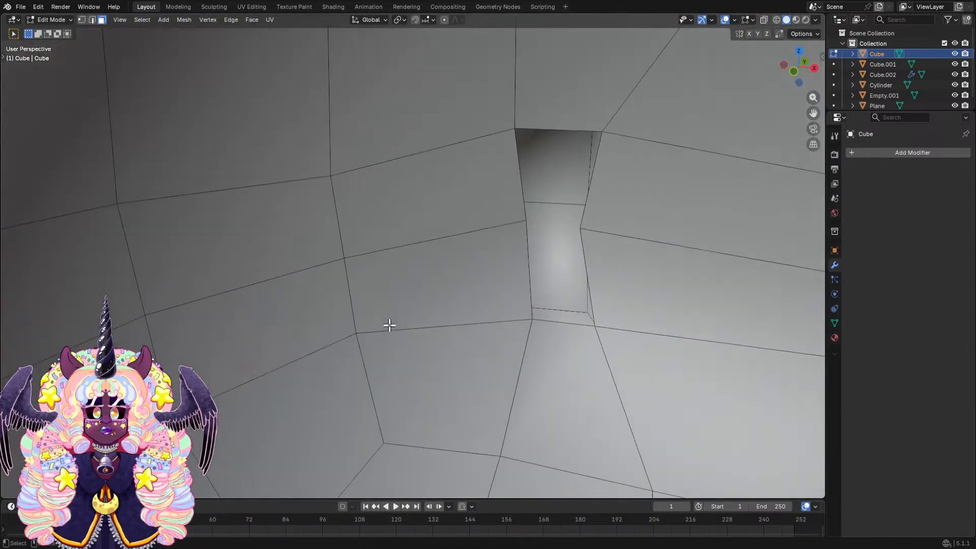
Try deleting the remaining faces behind the first ear's opening as well.
{"action": "left_click", "coordinate": [556, 260], "text": "shift"}
{"action": "left_click", "coordinate": [556, 165], "text": "shift"}
{"action": "middle_click_drag", "start_coordinate": [594, 139], "coordinate": [311, 279]}
{"action": "left_click", "coordinate": [285, 324], "text": "shift"}
{"action": "middle_click_drag", "start_coordinate": [320, 326], "coordinate": [450, 279]}
{"action": "middle_click_drag", "start_coordinate": [694, 345], "coordinate": [378, 174]}
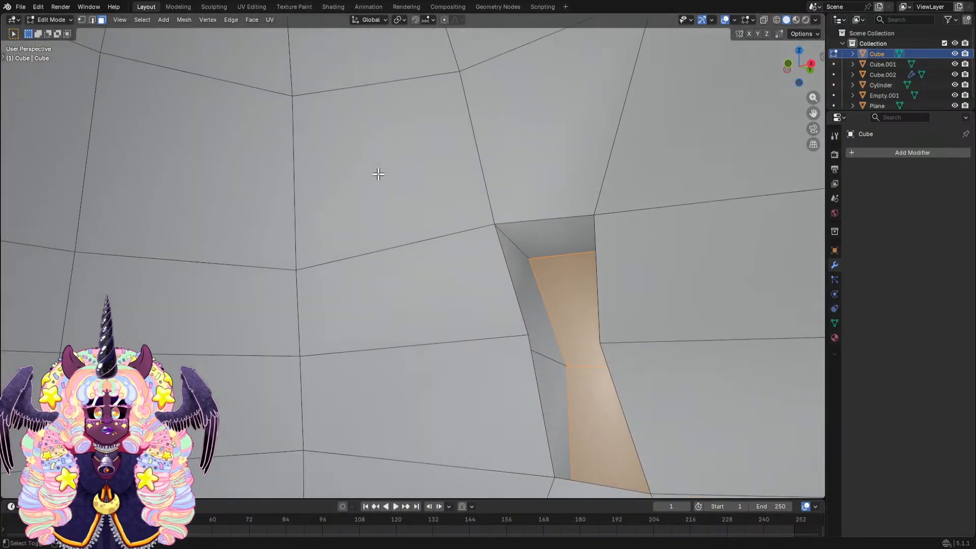
{"action": "left_click", "coordinate": [538, 237], "text": "shift"}
{"action": "left_click", "coordinate": [548, 379], "text": "shift"}
{"action": "key", "text": "x"}
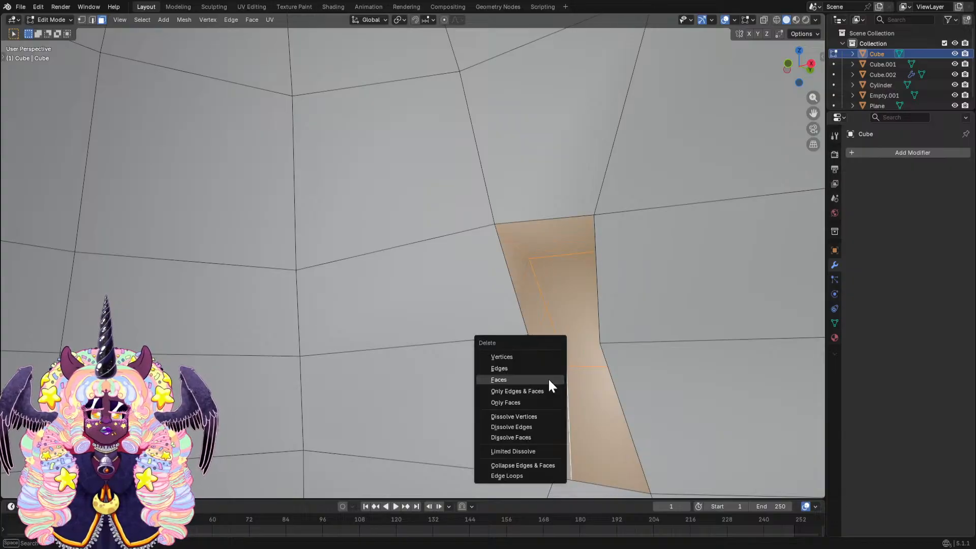
{"action": "left_click", "coordinate": [548, 377]}
Check the first ear from outside the head and undo the last face deletion.
{"action": "middle_click_drag", "start_coordinate": [547, 379], "coordinate": [616, 399]}
{"action": "scroll", "coordinate": [616, 400], "scroll_direction": "down", "scroll_amount": 10}
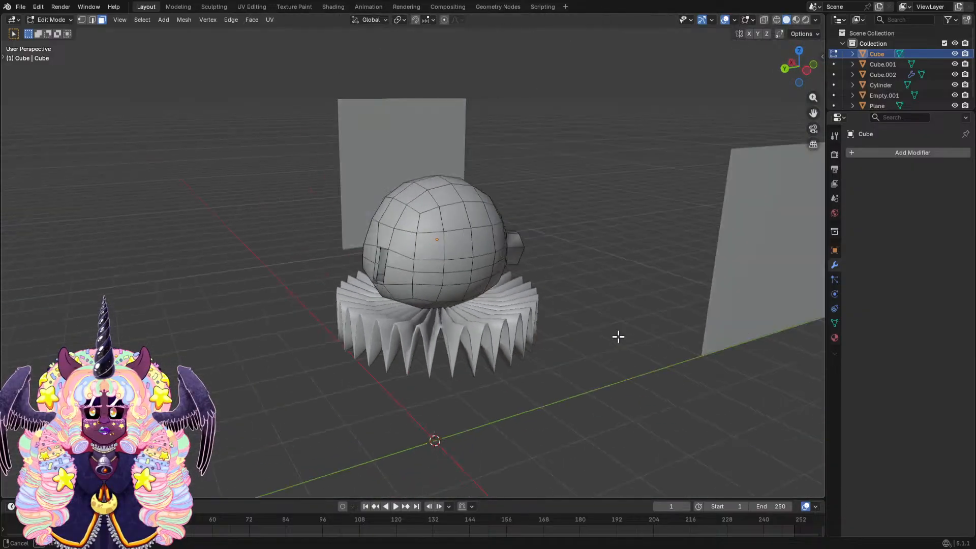
{"action": "middle_click_drag", "start_coordinate": [618, 336], "coordinate": [714, 265]}
{"action": "scroll", "coordinate": [500, 277], "scroll_direction": "up", "scroll_amount": 8}
{"action": "key", "text": "ctrl+z"}
{"action": "scroll", "coordinate": [542, 246], "scroll_direction": "up", "scroll_amount": 1}
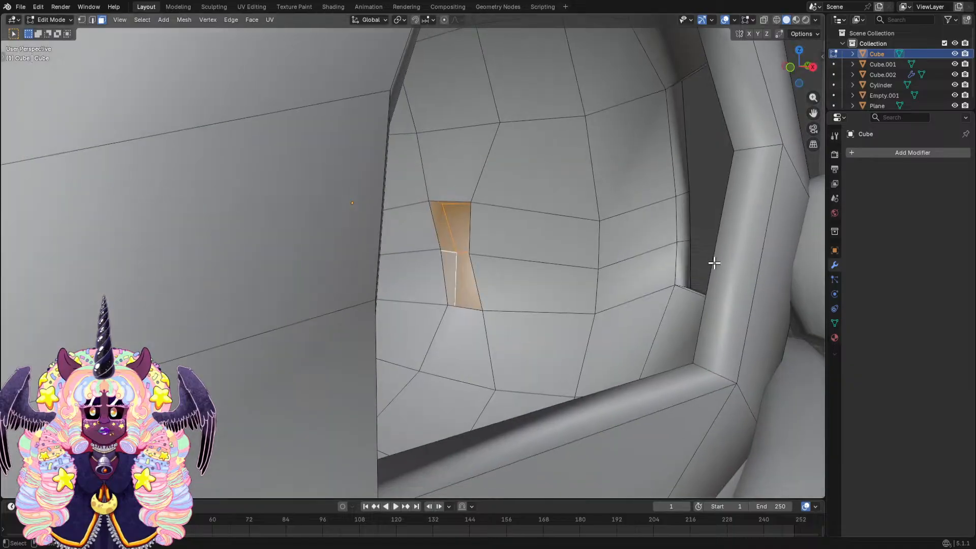
Select the inner-shell faces lining the opposite ear's recess inside the head and delete those faces.
{"action": "left_click", "coordinate": [458, 248]}
{"action": "scroll", "coordinate": [456, 253], "scroll_direction": "up", "scroll_amount": 1}
{"action": "middle_click_drag", "start_coordinate": [457, 253], "coordinate": [419, 241]}
{"action": "scroll", "coordinate": [419, 241], "scroll_direction": "down", "scroll_amount": 2}
{"action": "middle_click_drag", "start_coordinate": [448, 206], "coordinate": [474, 283]}
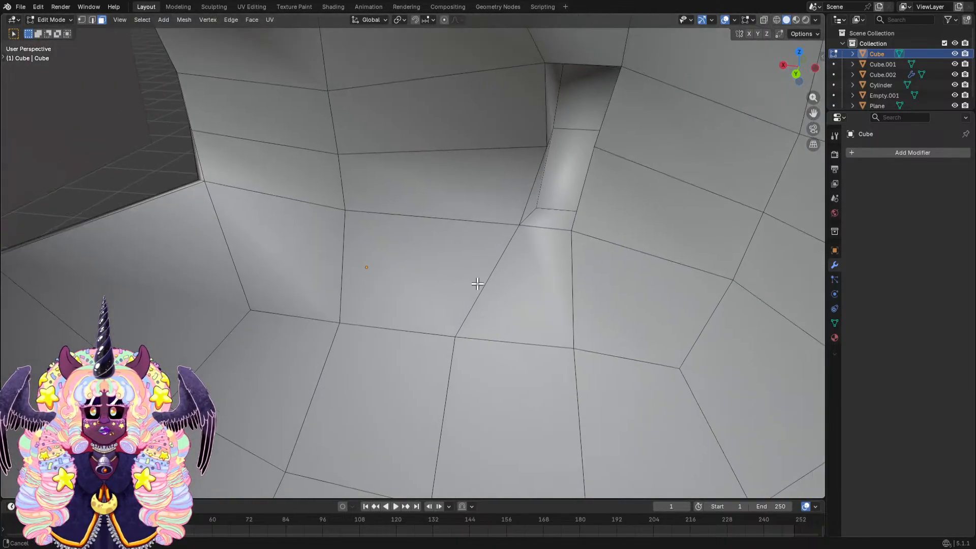
{"action": "left_click", "coordinate": [584, 104]}
{"action": "left_click", "coordinate": [551, 89], "text": "shift"}
{"action": "left_click", "coordinate": [547, 171], "text": "shift"}
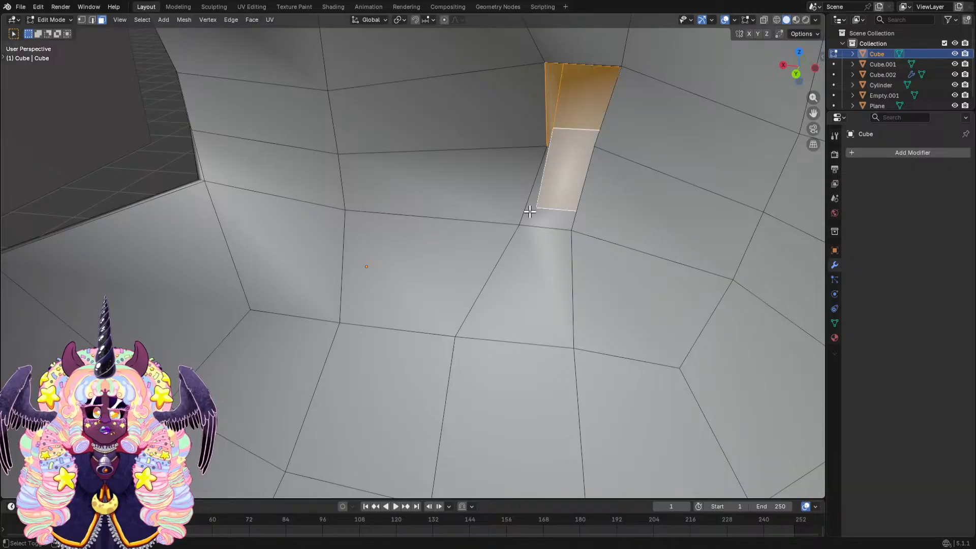
{"action": "middle_click_drag", "start_coordinate": [498, 194], "coordinate": [512, 176]}
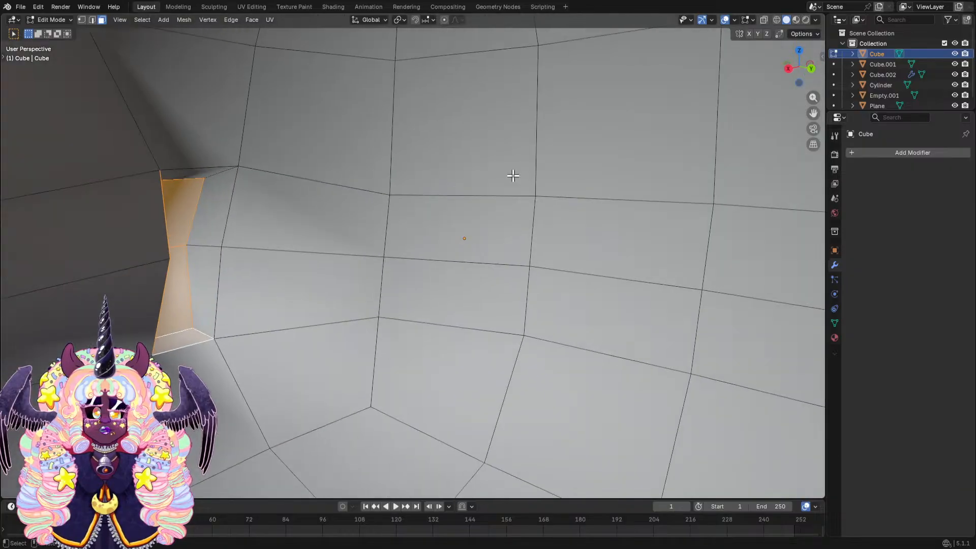
{"action": "left_click", "coordinate": [209, 205], "text": "shift"}
{"action": "left_click", "coordinate": [211, 254], "text": "shift"}
{"action": "key", "text": "x"}
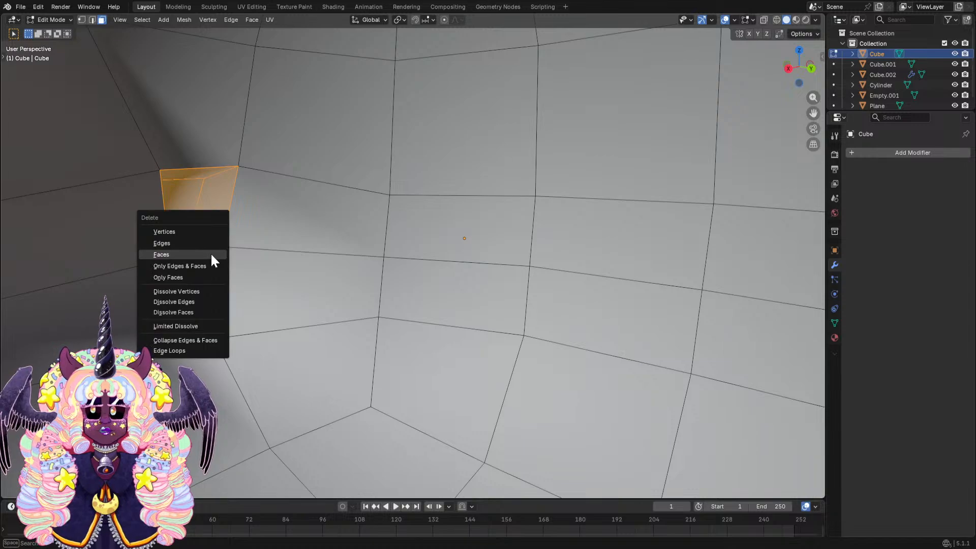
{"action": "left_click", "coordinate": [211, 254]}
Save the Twinkle.blend file and return the head to Object Mode.
{"action": "scroll", "coordinate": [211, 256], "scroll_direction": "down", "scroll_amount": 9}
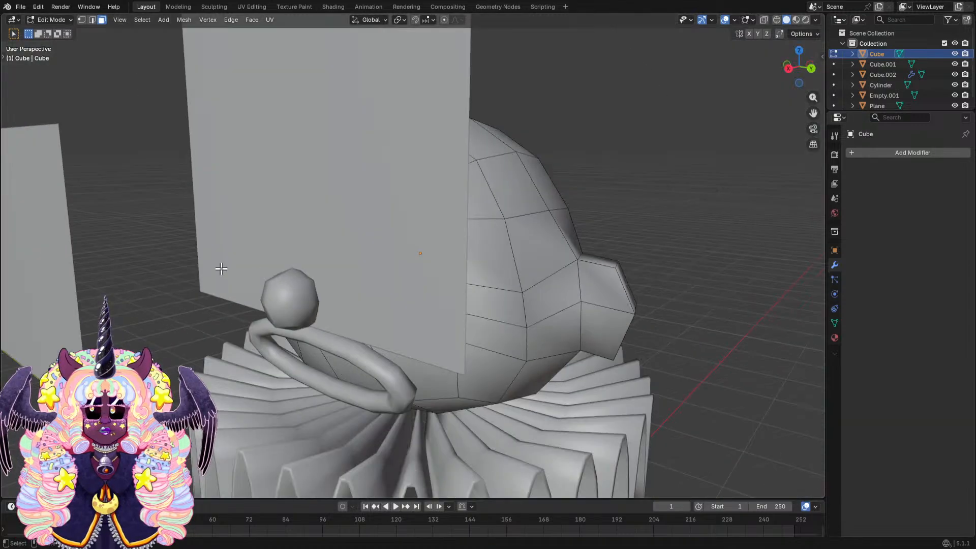
{"action": "middle_click_drag", "start_coordinate": [221, 268], "coordinate": [429, 249]}
{"action": "key", "text": "ctrl+s"}
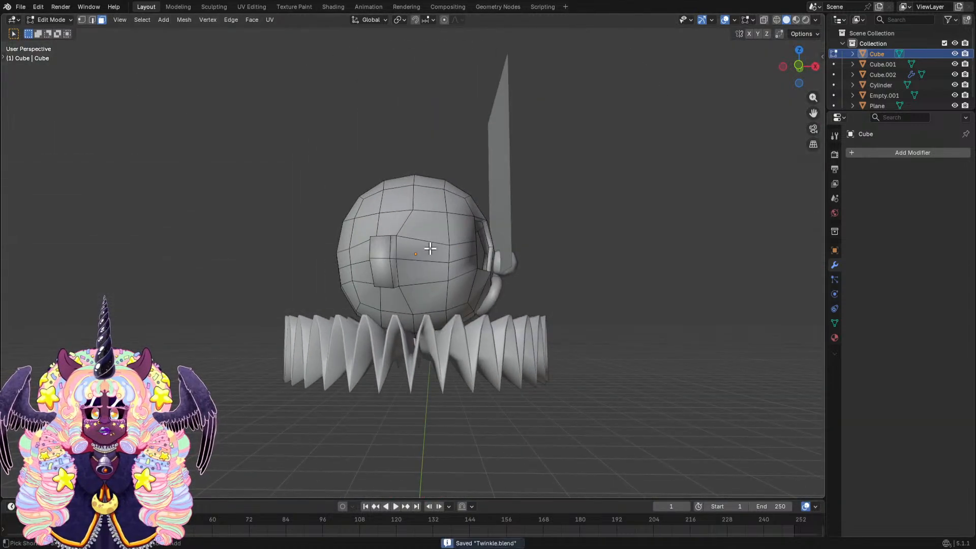
{"action": "scroll", "coordinate": [473, 280], "scroll_direction": "up", "scroll_amount": 3}
{"action": "mouse_move", "coordinate": [473, 280]}
{"action": "middle_mouse_down"}
{"action": "mouse_move", "coordinate": [381, 285]}
{"action": "mouse_move", "coordinate": [398, 281]}
{"action": "mouse_move", "coordinate": [386, 290]}
{"action": "mouse_move", "coordinate": [390, 254]}
{"action": "mouse_move", "coordinate": [416, 257]}
{"action": "mouse_move", "coordinate": [466, 289]}
{"action": "middle_mouse_up"}
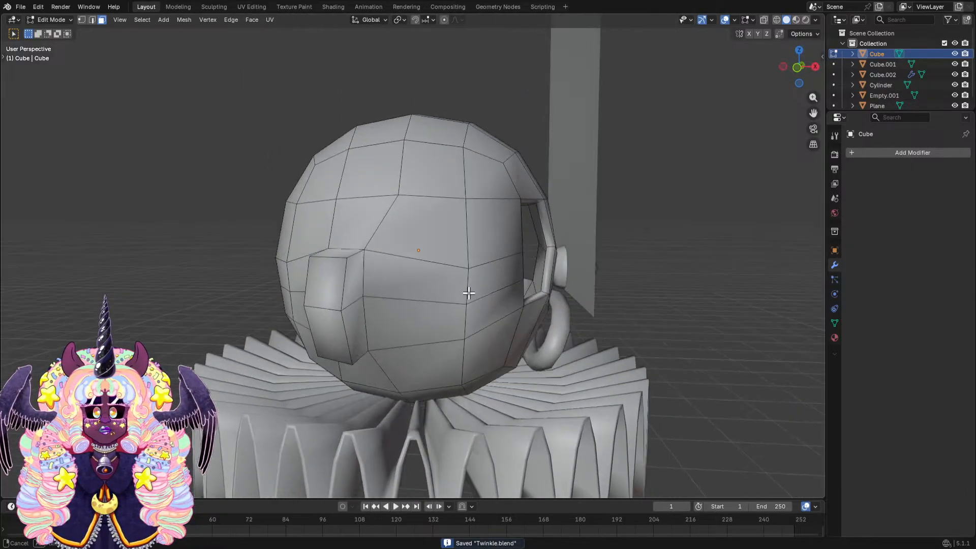
{"action": "left_click", "coordinate": [66, 19]}
{"action": "left_click", "coordinate": [63, 34]}
Examine the head's interior around the ear recess and the head's shape from outside.
{"action": "middle_click_drag", "start_coordinate": [127, 97], "coordinate": [556, 207]}
{"action": "scroll", "coordinate": [305, 241], "scroll_direction": "up", "scroll_amount": 4}
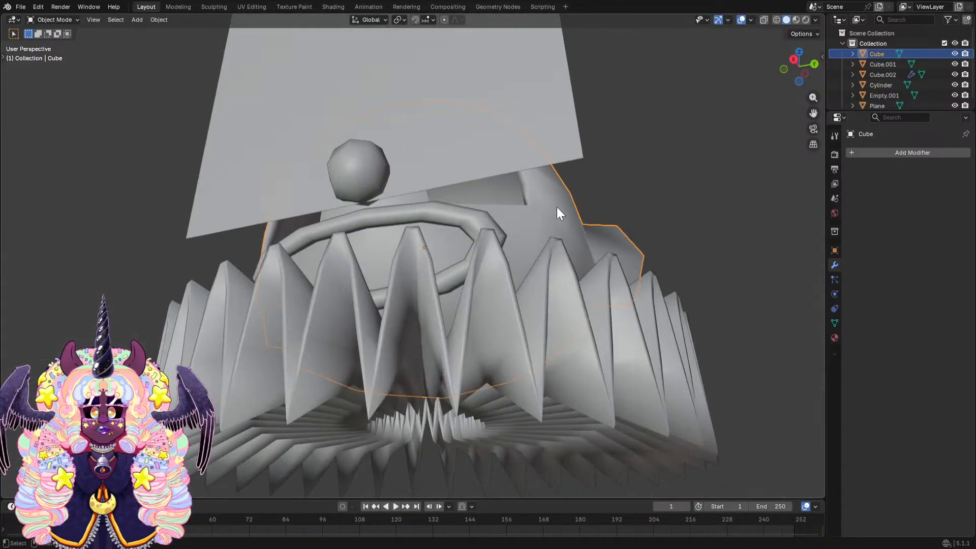
{"action": "middle_click_drag", "start_coordinate": [474, 347], "coordinate": [350, 366]}
{"action": "scroll", "coordinate": [350, 366], "scroll_direction": "up", "scroll_amount": 7}
{"action": "scroll", "coordinate": [349, 324], "scroll_direction": "up", "scroll_amount": 3}
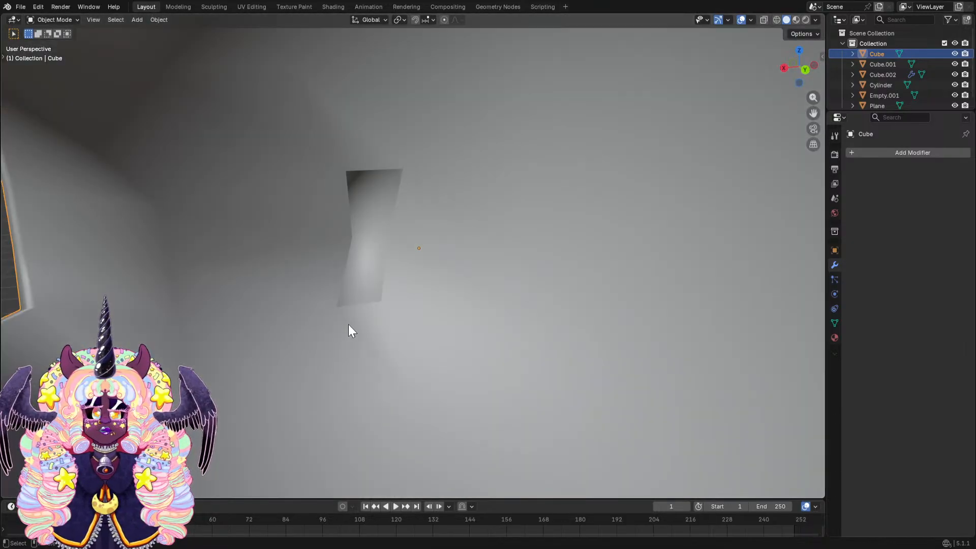
{"action": "middle_click_drag", "start_coordinate": [349, 325], "coordinate": [474, 236]}
{"action": "scroll", "coordinate": [276, 279], "scroll_direction": "down", "scroll_amount": 5}
{"action": "scroll", "coordinate": [482, 306], "scroll_direction": "down", "scroll_amount": 5}
{"action": "scroll", "coordinate": [530, 331], "scroll_direction": "down", "scroll_amount": 3}
{"action": "scroll", "coordinate": [475, 217], "scroll_direction": "up", "scroll_amount": 2}
Select the plane in front of the face and examine its position relative to the nose, mouth and eye openings.
{"action": "left_click", "coordinate": [486, 190]}
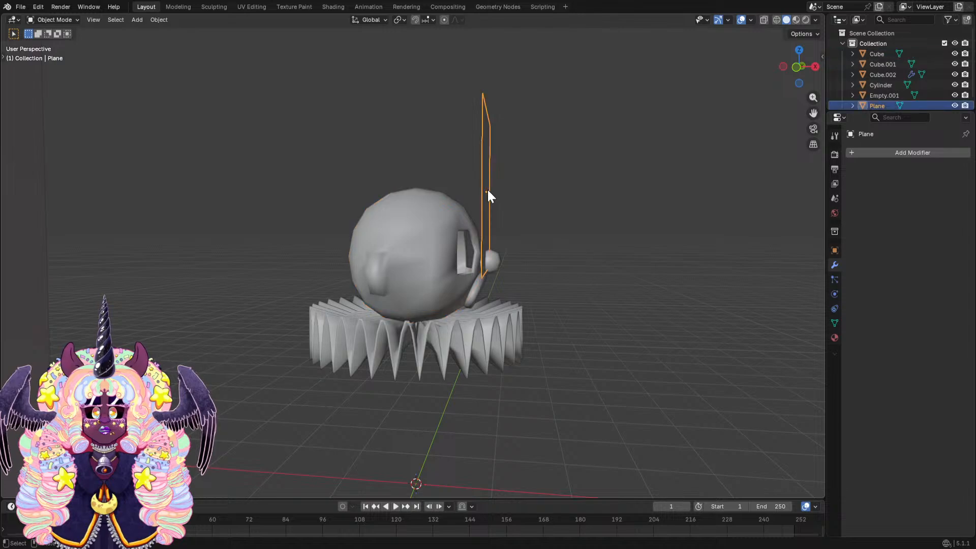
{"action": "middle_click_drag", "start_coordinate": [487, 190], "coordinate": [339, 177]}
{"action": "scroll", "coordinate": [384, 192], "scroll_direction": "up", "scroll_amount": 3}
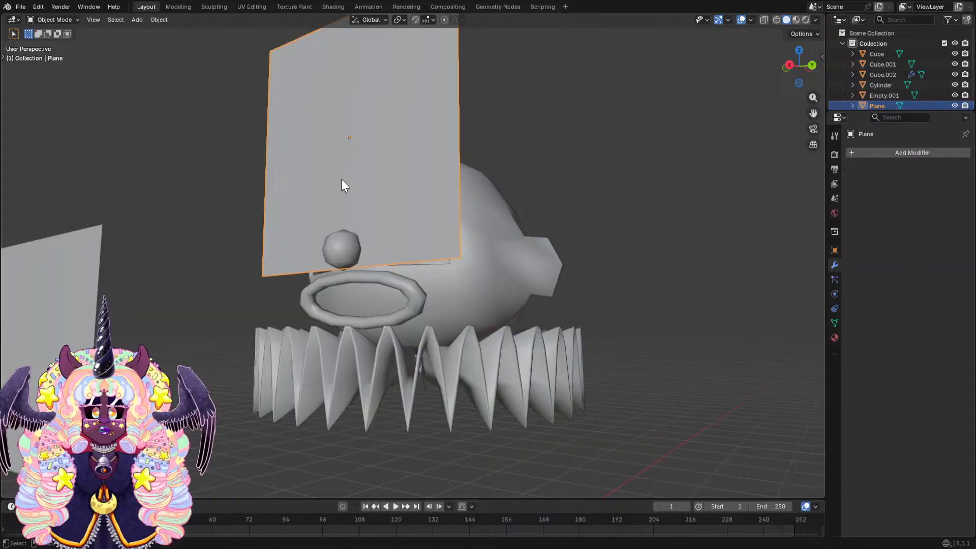
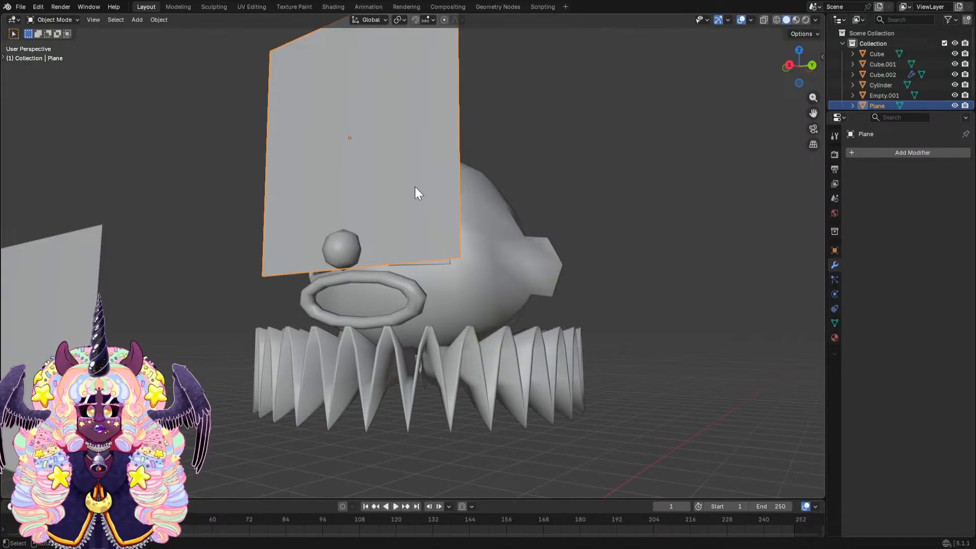
{"action": "middle_click_drag", "start_coordinate": [442, 289], "coordinate": [490, 272]}
{"action": "scroll", "coordinate": [465, 299], "scroll_direction": "up", "scroll_amount": 3}
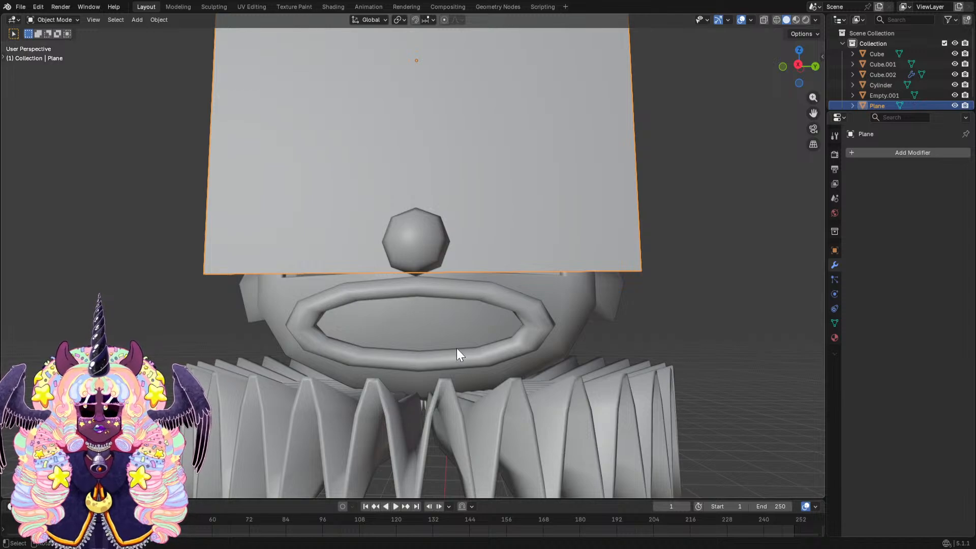
{"action": "middle_click_drag", "start_coordinate": [513, 359], "coordinate": [485, 343]}
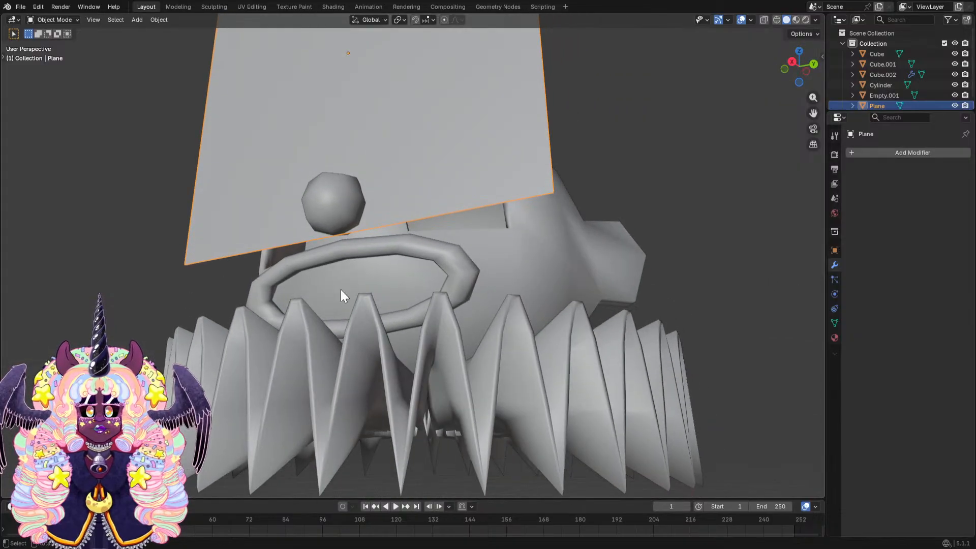
{"action": "middle_click_drag", "start_coordinate": [338, 312], "coordinate": [425, 285]}
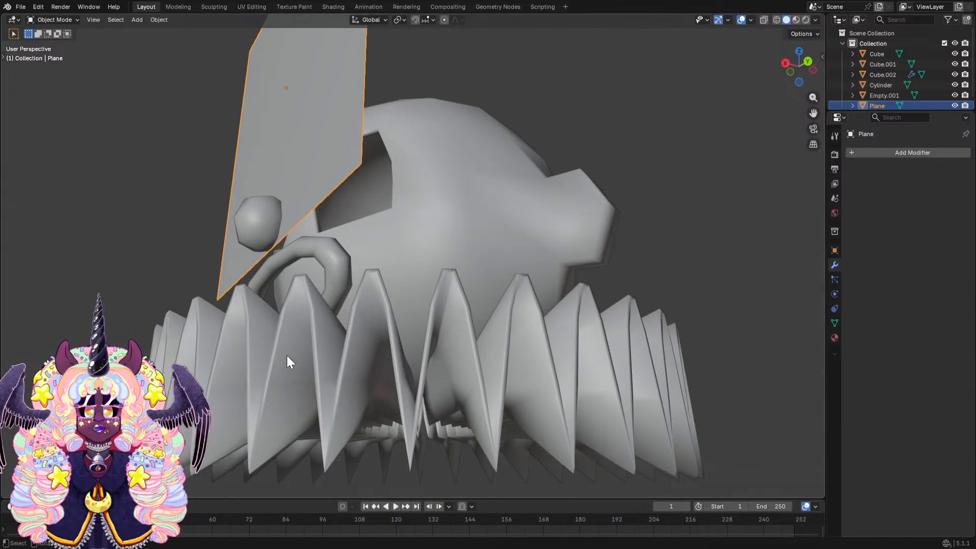
Scale the plane in front of the face down to about 0.41 of its size and apply its scale.
{"action": "middle_click_drag", "start_coordinate": [287, 355], "coordinate": [594, 223]}
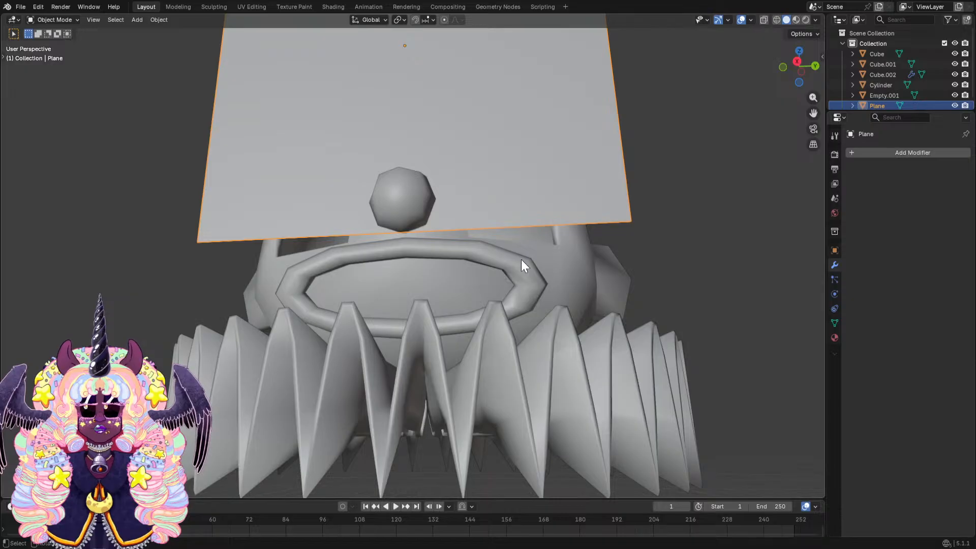
{"action": "middle_click_drag", "start_coordinate": [563, 257], "coordinate": [405, 181]}
{"action": "scroll", "coordinate": [496, 263], "scroll_direction": "up", "scroll_amount": 2}
{"action": "scroll", "coordinate": [499, 242], "scroll_direction": "up", "scroll_amount": 3}
{"action": "scroll", "coordinate": [574, 230], "scroll_direction": "down", "scroll_amount": 3}
{"action": "scroll", "coordinate": [410, 268], "scroll_direction": "down", "scroll_amount": 2}
{"action": "scroll", "coordinate": [510, 253], "scroll_direction": "down", "scroll_amount": 3}
{"action": "scroll", "coordinate": [432, 260], "scroll_direction": "up", "scroll_amount": 3}
{"action": "scroll", "coordinate": [525, 213], "scroll_direction": "up", "scroll_amount": 3}
{"action": "scroll", "coordinate": [376, 180], "scroll_direction": "up", "scroll_amount": 2}
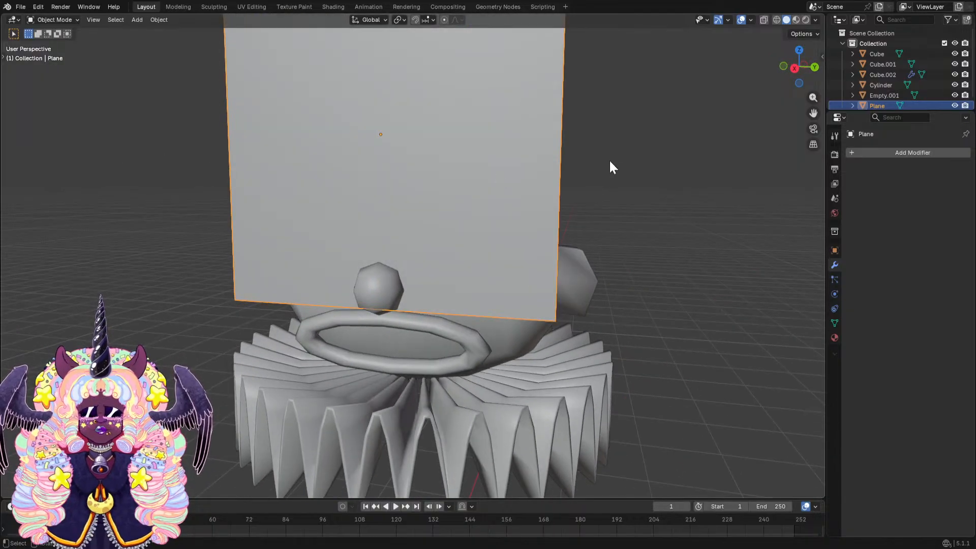
{"action": "key", "text": "s"}
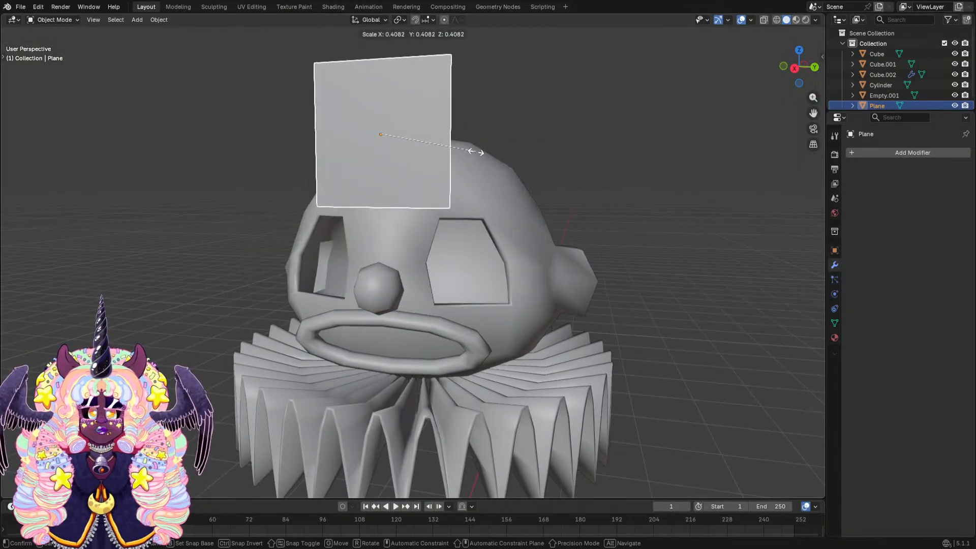
{"action": "left_click", "coordinate": [476, 151]}
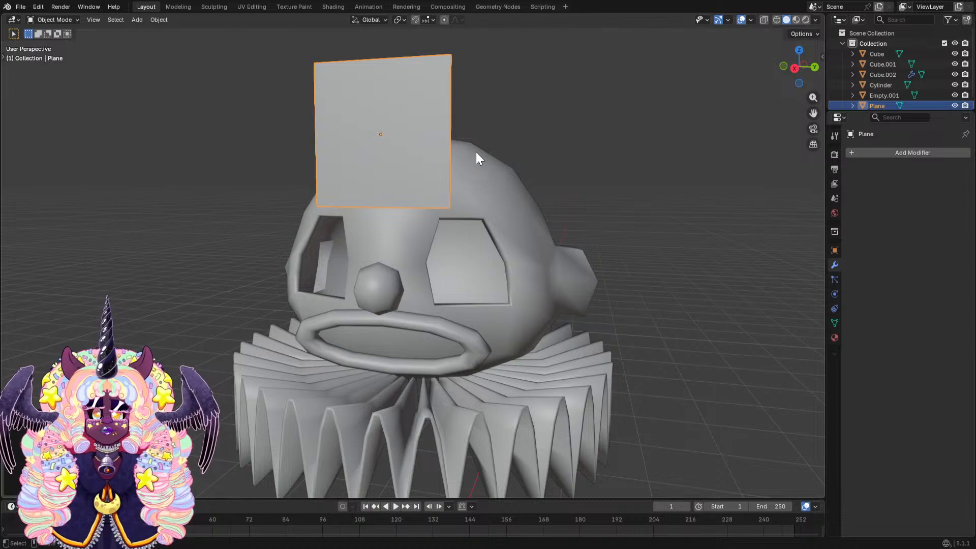
{"action": "key", "text": "ctrl+a"}
{"action": "left_click", "coordinate": [474, 151]}
Enter Edit Mode on the plane and add three vertical and three horizontal evenly spaced loop cuts, forming a 4 by 4 grid.
{"action": "left_click", "coordinate": [66, 19]}
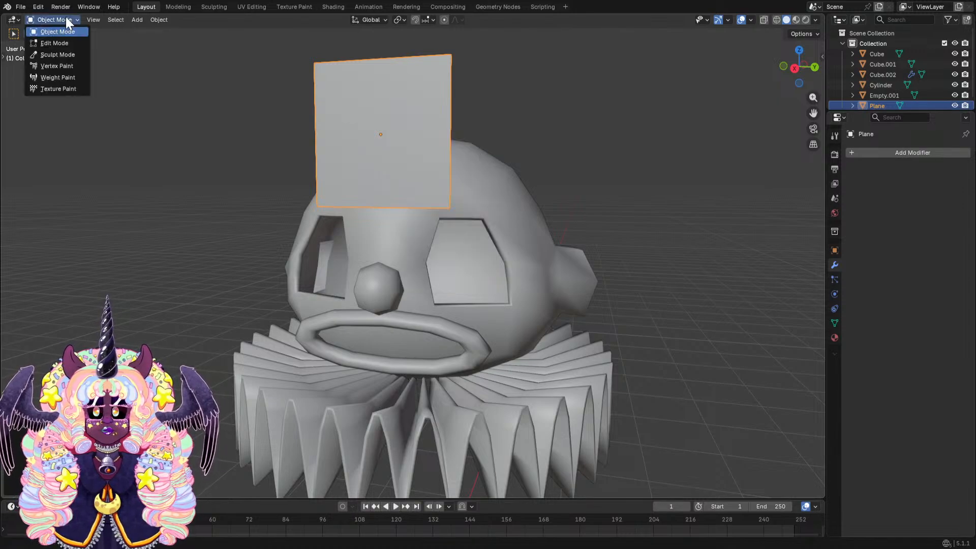
{"action": "left_click", "coordinate": [60, 44]}
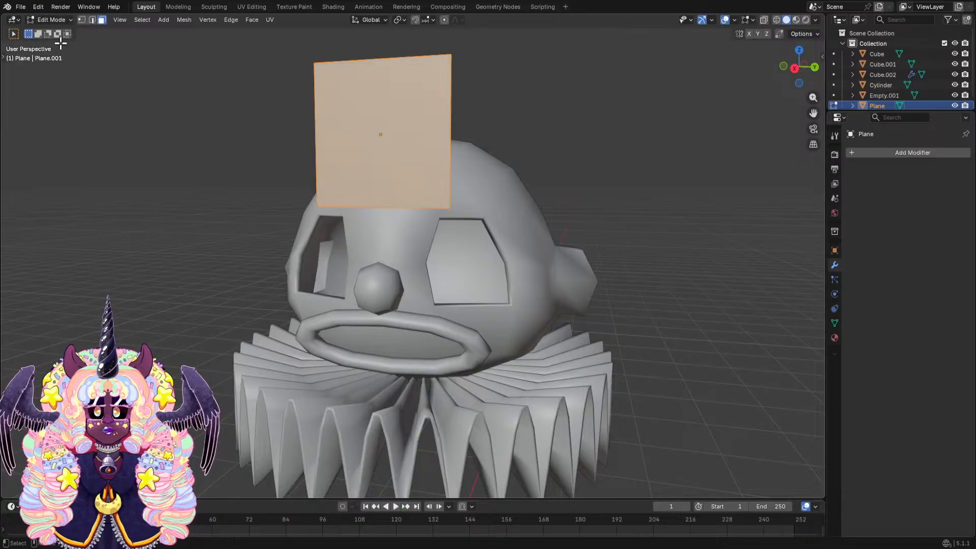
{"action": "left_click", "coordinate": [4, 63]}
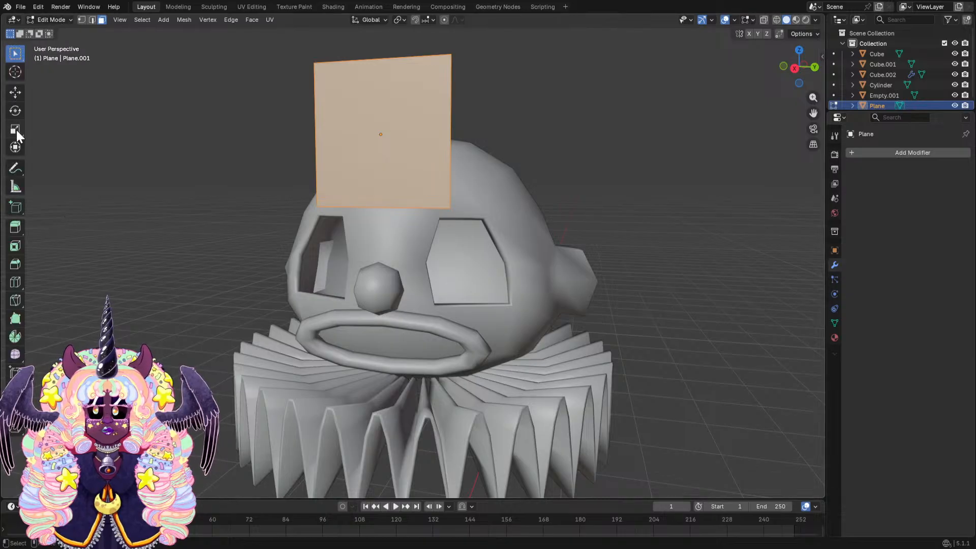
{"action": "left_click", "coordinate": [11, 287]}
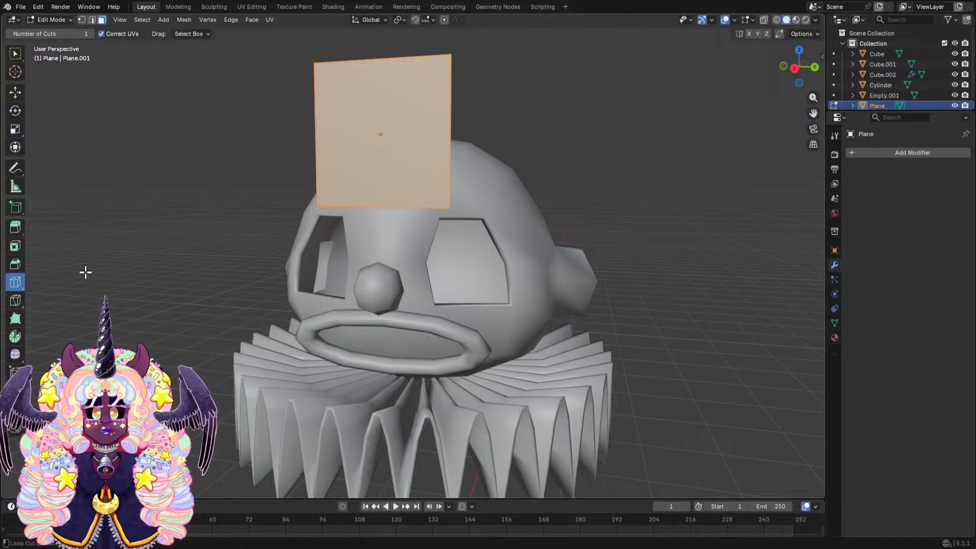
{"action": "left_click", "coordinate": [355, 199]}
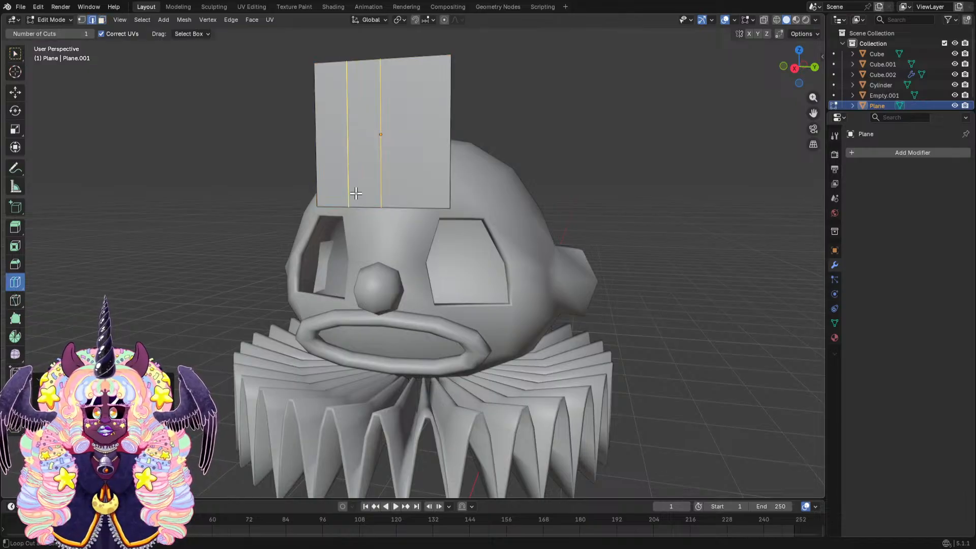
{"action": "left_click", "coordinate": [327, 210]}
{"action": "left_click", "coordinate": [418, 211]}
{"action": "left_click", "coordinate": [395, 186]}
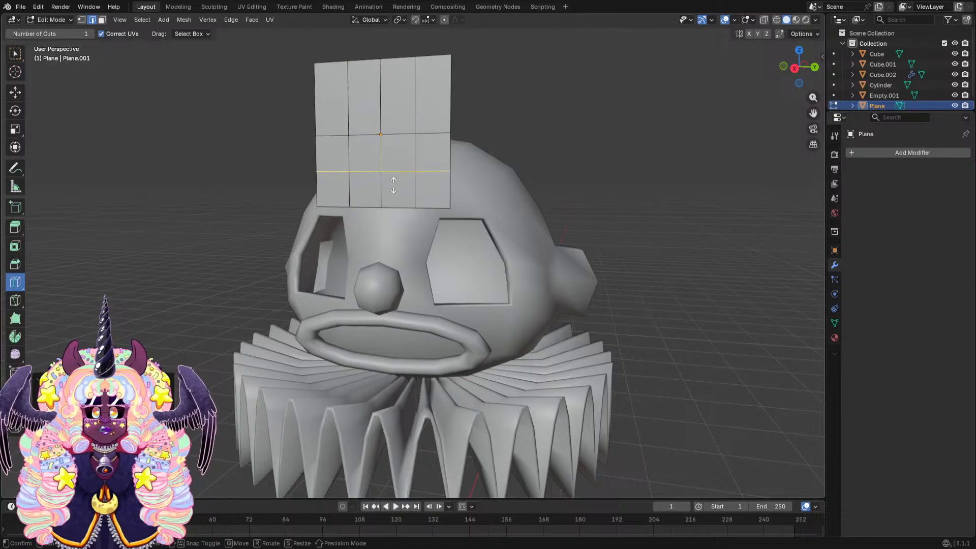
{"action": "left_click", "coordinate": [391, 122]}
{"action": "middle_click_drag", "start_coordinate": [489, 178], "coordinate": [520, 188]}
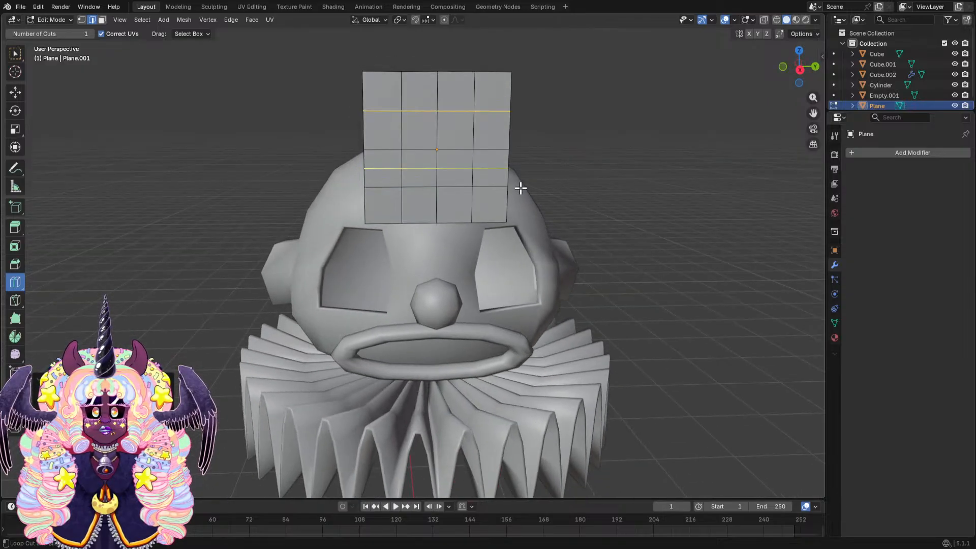
Select all of the plane's faces and reshape the grid into a round disc with LoopTools Circle.
{"action": "left_click", "coordinate": [21, 53]}
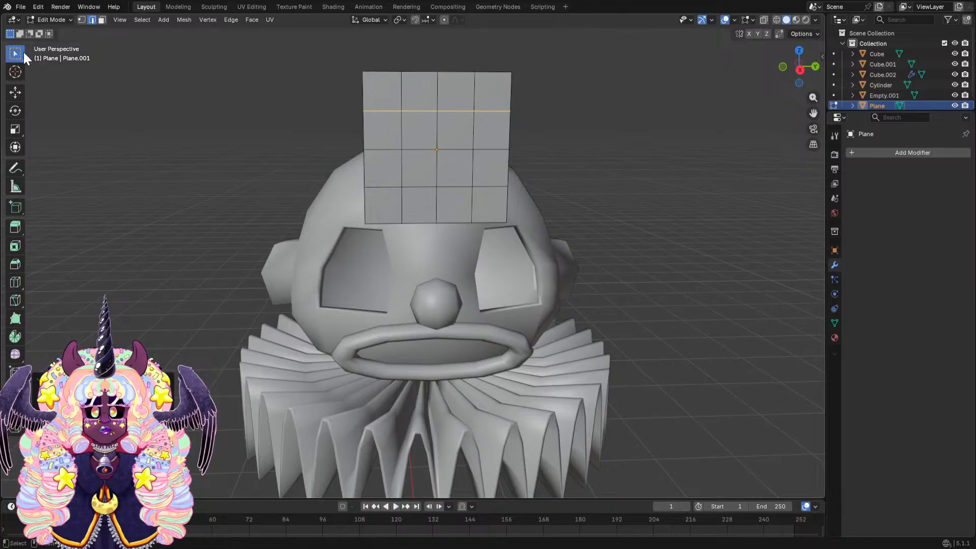
{"action": "left_click", "coordinate": [102, 20]}
{"action": "middle_click_drag", "start_coordinate": [305, 96], "coordinate": [437, 112]}
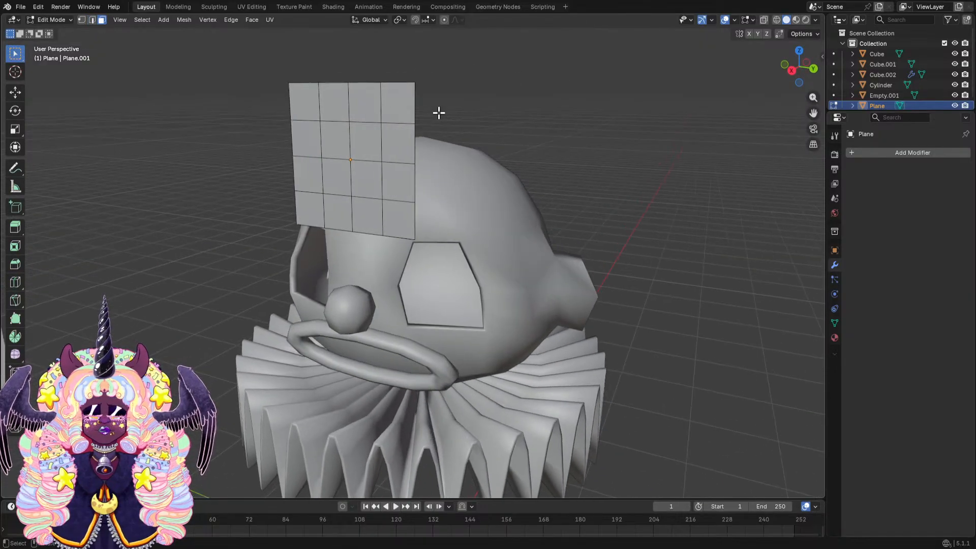
{"action": "key", "text": "a"}
{"action": "right_click", "coordinate": [407, 102]}
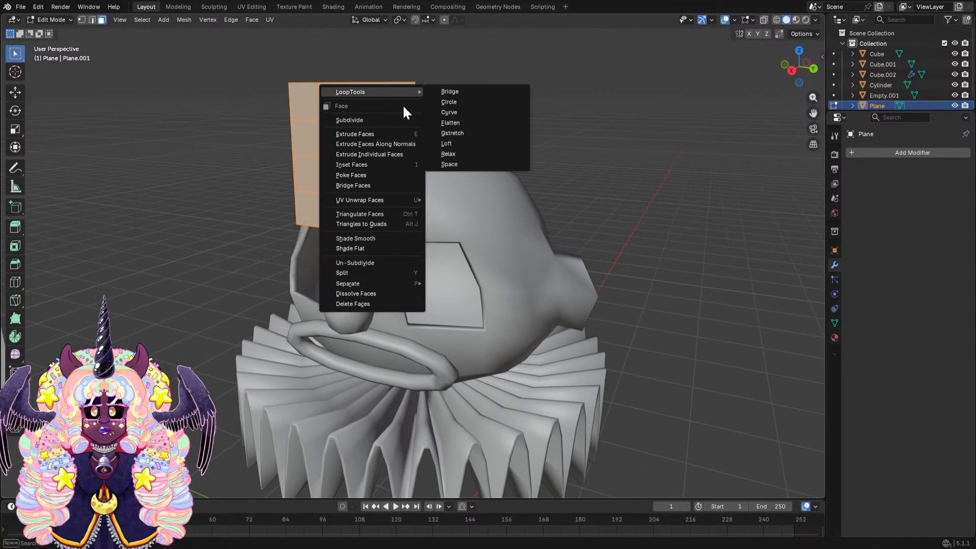
{"action": "left_click", "coordinate": [453, 101]}
Switch to edge selection and select the outer edges along the lower half of the disc's rim.
{"action": "middle_click_drag", "start_coordinate": [452, 100], "coordinate": [476, 80]}
{"action": "scroll", "coordinate": [476, 80], "scroll_direction": "up", "scroll_amount": 3}
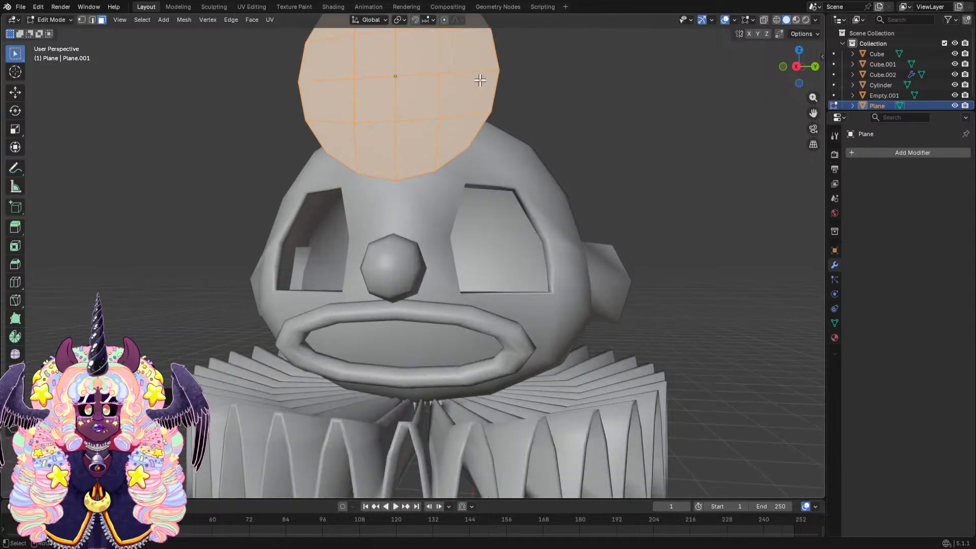
{"action": "left_click", "coordinate": [90, 20]}
{"action": "middle_click_drag", "start_coordinate": [349, 113], "coordinate": [388, 112]}
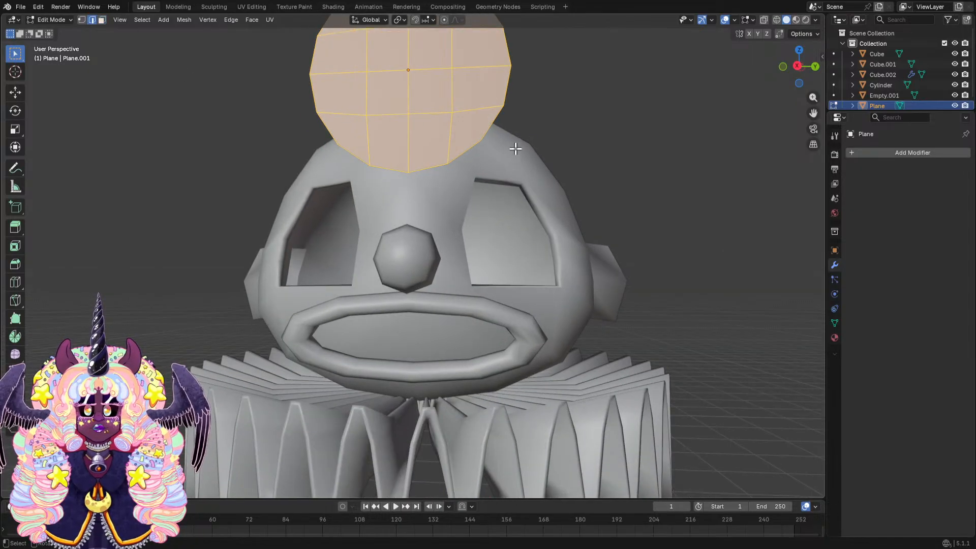
{"action": "left_click", "coordinate": [479, 138], "text": "alt"}
{"action": "middle_click_drag", "start_coordinate": [472, 134], "coordinate": [473, 121]}
{"action": "left_click", "coordinate": [463, 132], "text": "shift"}
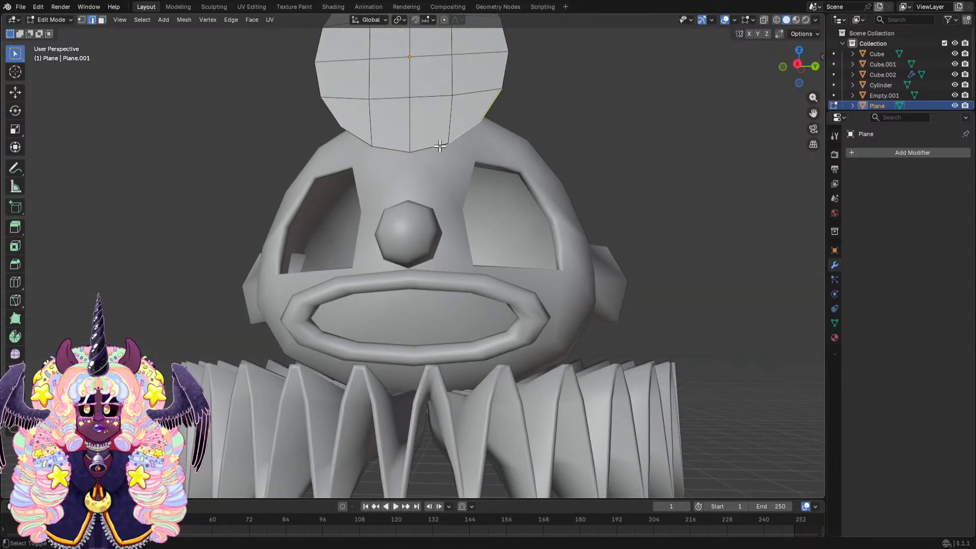
{"action": "left_click", "coordinate": [422, 149], "text": "shift"}
{"action": "left_click", "coordinate": [394, 149], "text": "shift"}
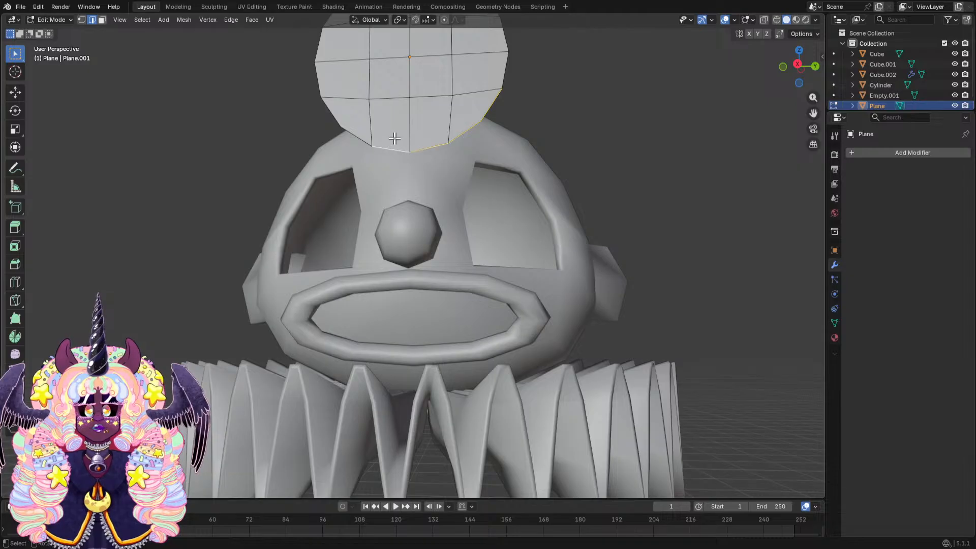
{"action": "middle_click_drag", "start_coordinate": [392, 135], "coordinate": [464, 127]}
{"action": "left_click", "coordinate": [453, 127], "text": "shift"}
{"action": "left_click", "coordinate": [431, 97], "text": "shift"}
{"action": "middle_click_drag", "start_coordinate": [431, 97], "coordinate": [403, 134]}
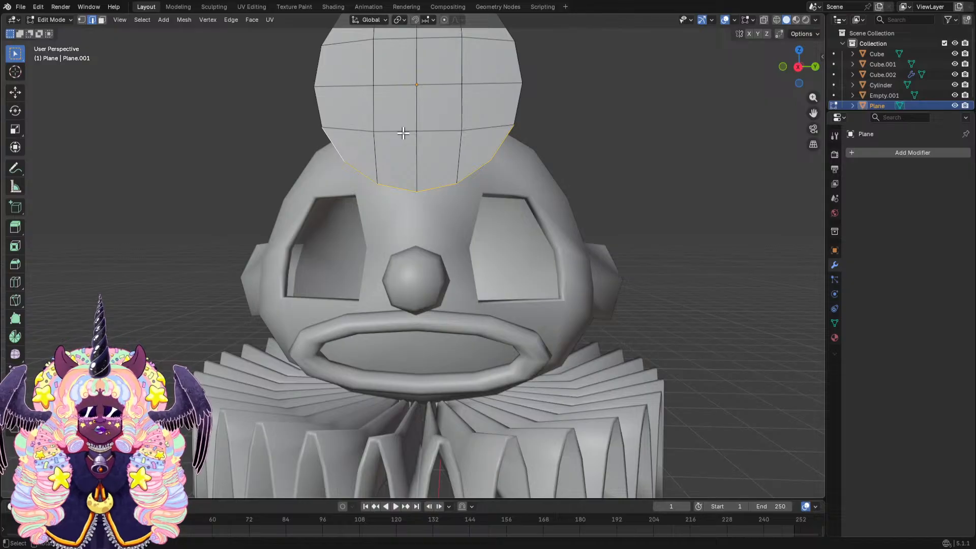
Flatten the selected lower rim edges of the disc with LoopTools.
{"action": "scroll", "coordinate": [466, 158], "scroll_direction": "down", "scroll_amount": 1}
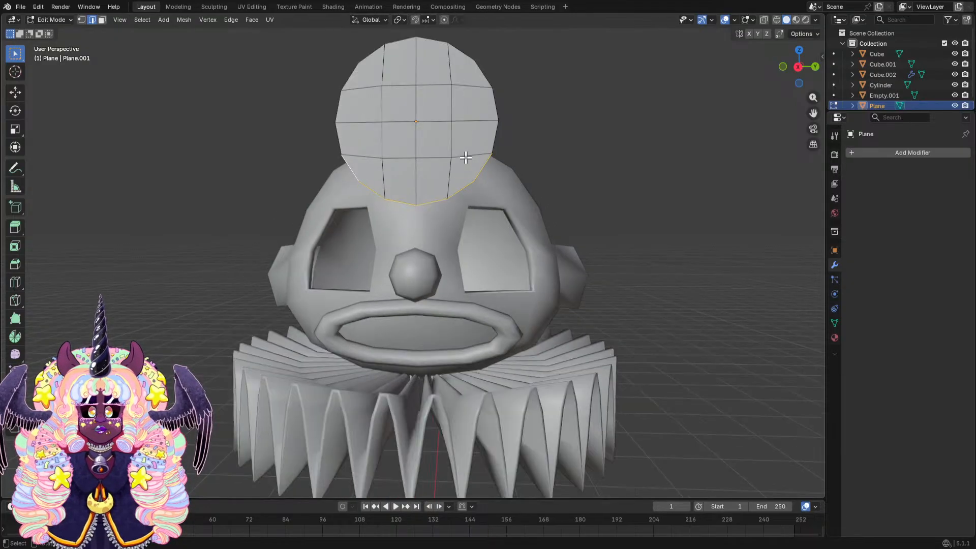
{"action": "mouse_move", "coordinate": [498, 143]}
{"action": "middle_mouse_down"}
{"action": "mouse_move", "coordinate": [473, 138]}
{"action": "mouse_move", "coordinate": [508, 129]}
{"action": "middle_mouse_up"}
{"action": "right_click", "coordinate": [457, 133]}
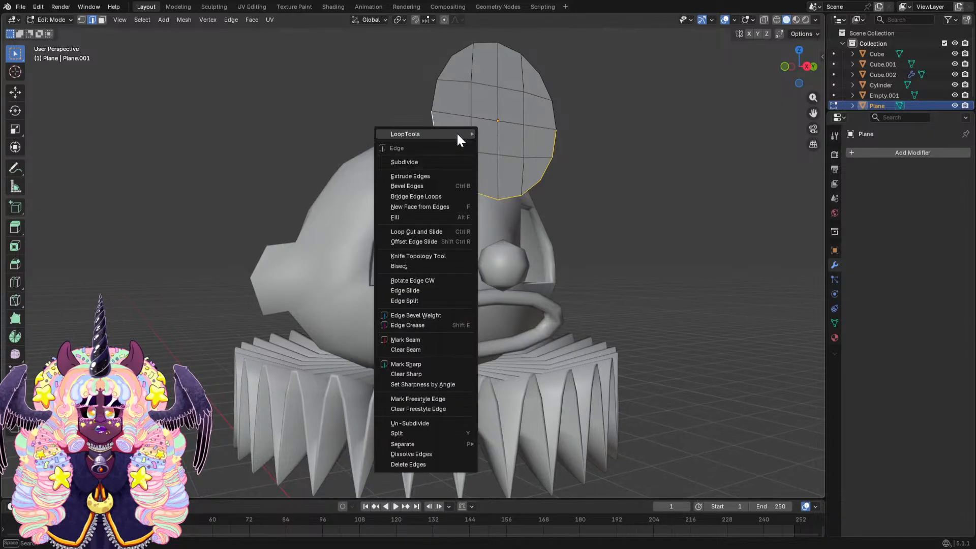
{"action": "mouse_move", "coordinate": [456, 134]}
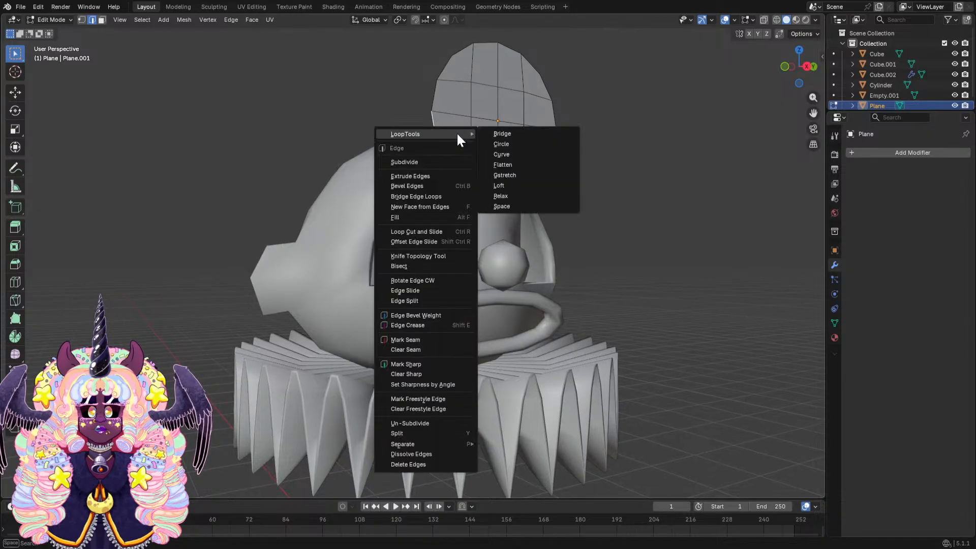
{"action": "left_click", "coordinate": [513, 163]}
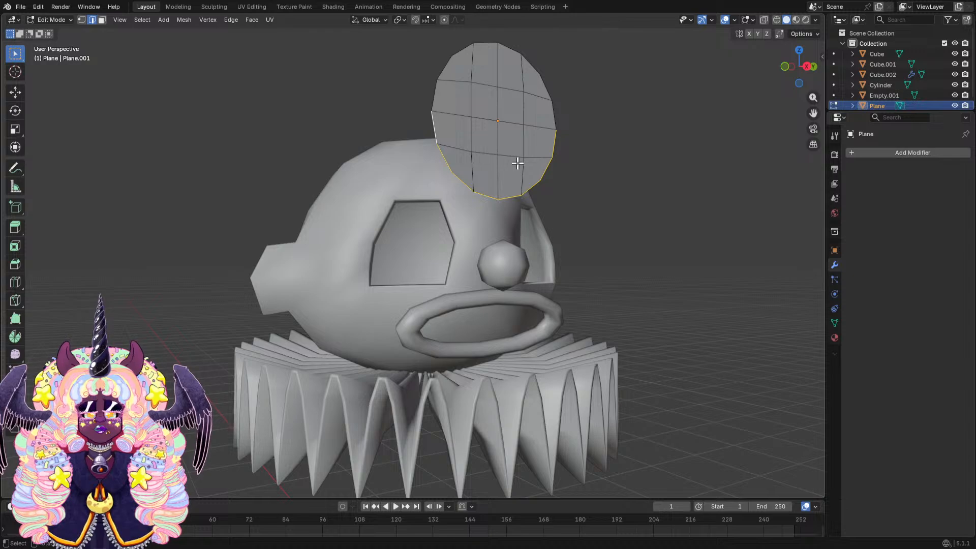
{"action": "middle_click_drag", "start_coordinate": [518, 163], "coordinate": [505, 160]}
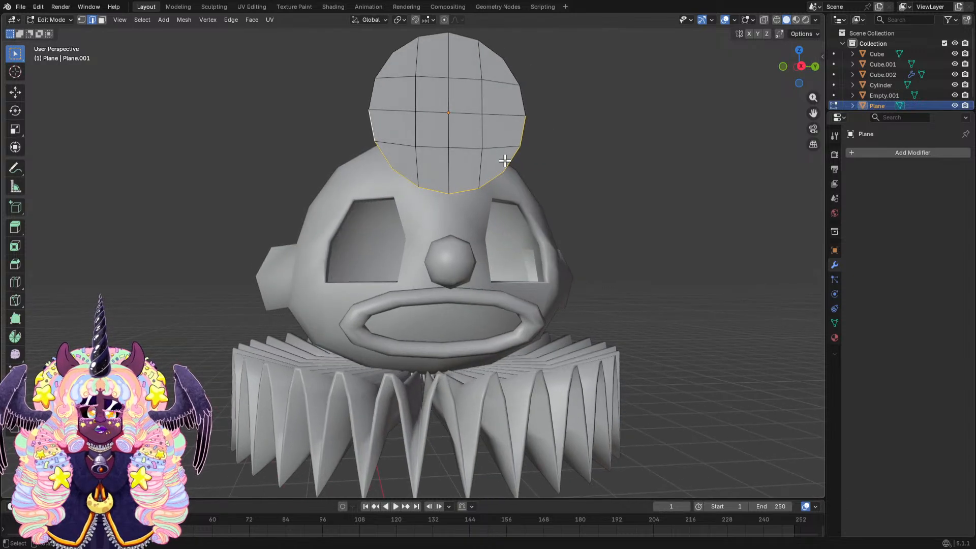
{"action": "right_click", "coordinate": [505, 160]}
{"action": "mouse_move", "coordinate": [506, 166]}
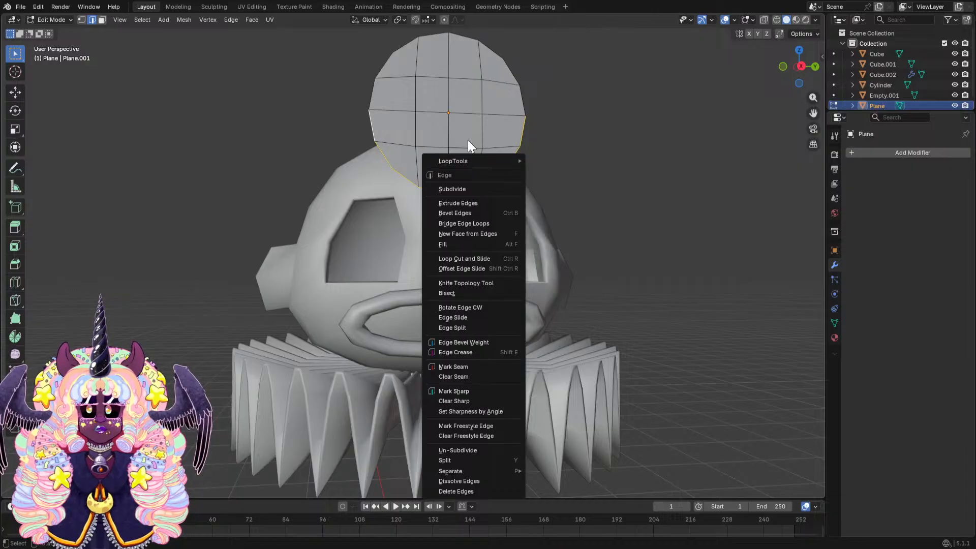
Return the disc to Object Mode and add a Solidify modifier to it.
{"action": "left_click", "coordinate": [53, 20]}
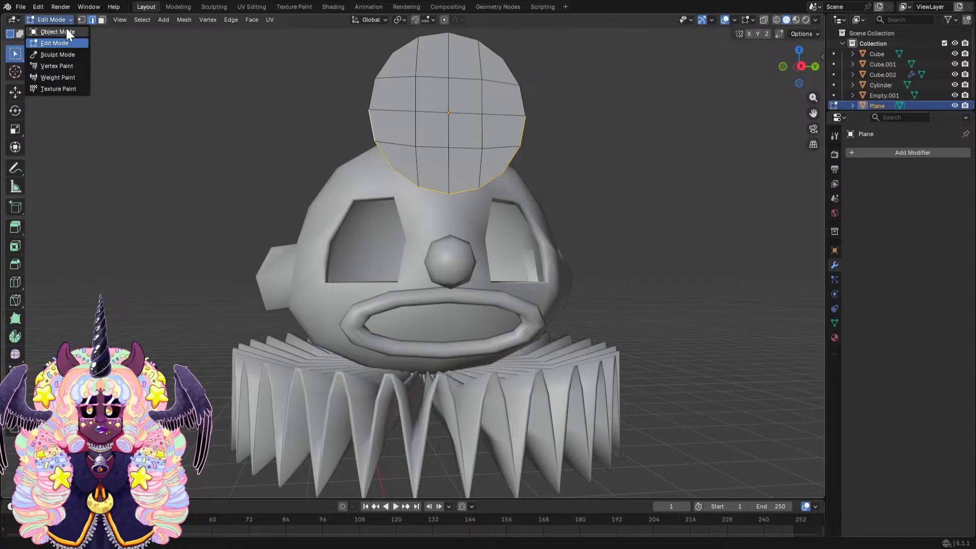
{"action": "left_click", "coordinate": [66, 29]}
{"action": "middle_click_drag", "start_coordinate": [380, 94], "coordinate": [447, 100]}
{"action": "left_click", "coordinate": [853, 153]}
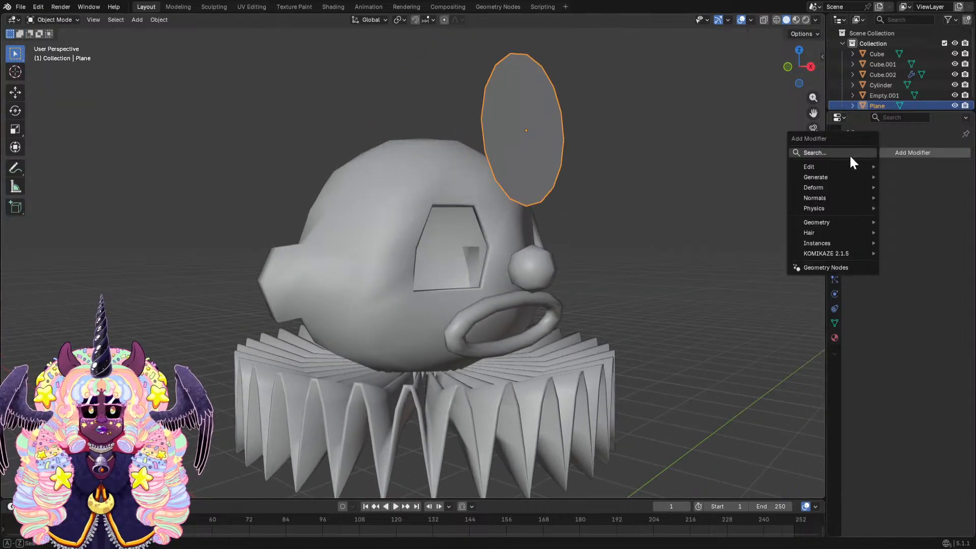
{"action": "left_click", "coordinate": [849, 154]}
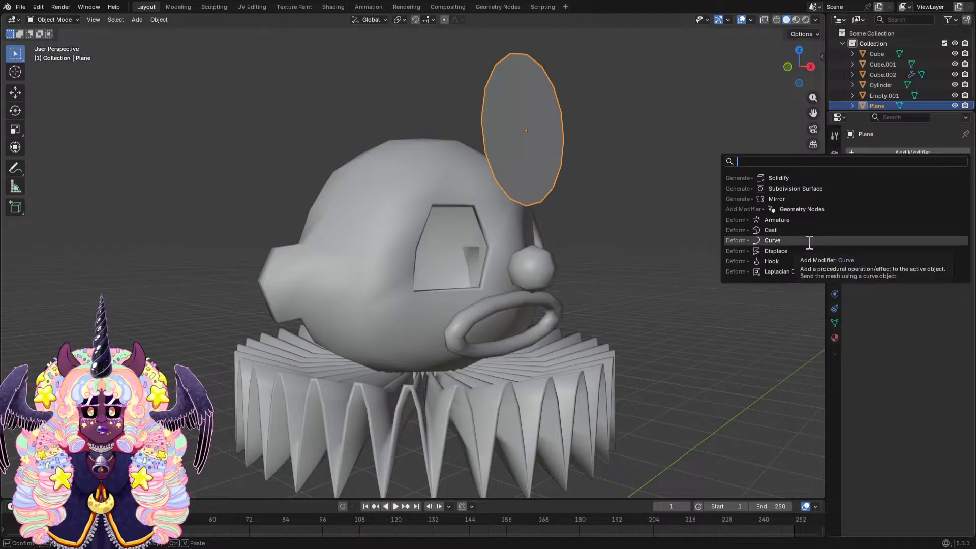
{"action": "left_click", "coordinate": [788, 177]}
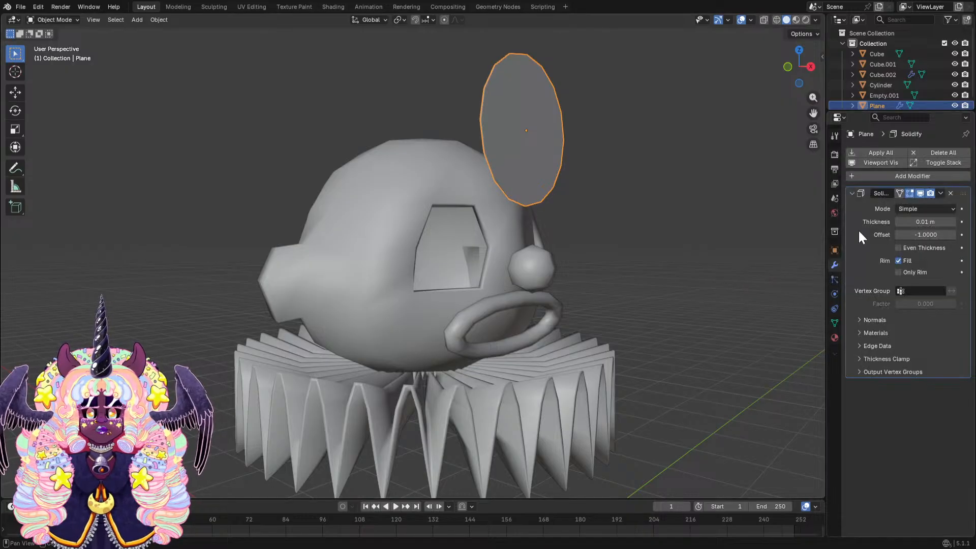
Set the disc's Solidify thickness to 0.03 m and apply the modifier.
{"action": "left_click", "coordinate": [945, 219]}
{"action": "type", "text": "0.03"}
{"action": "key", "text": "Return"}
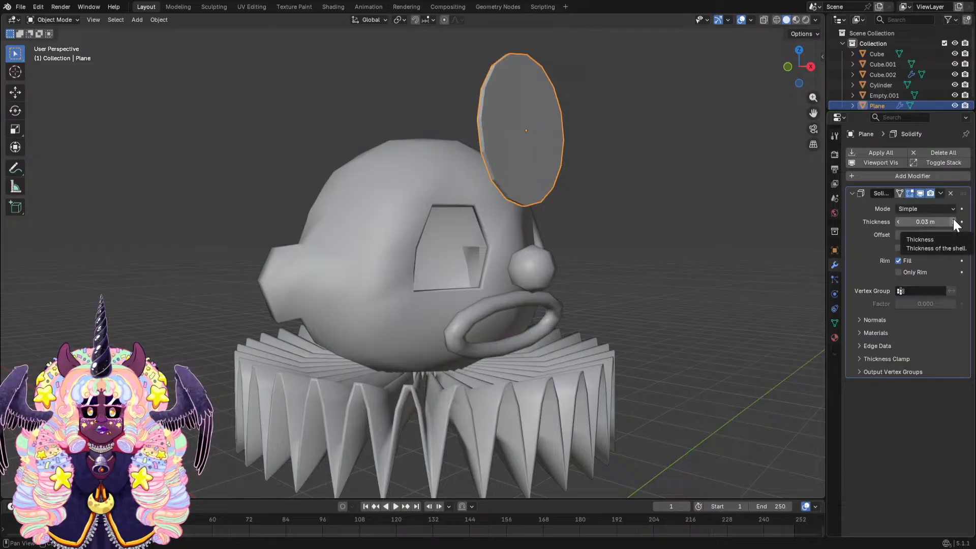
{"action": "left_click", "coordinate": [940, 194]}
{"action": "left_click", "coordinate": [928, 204]}
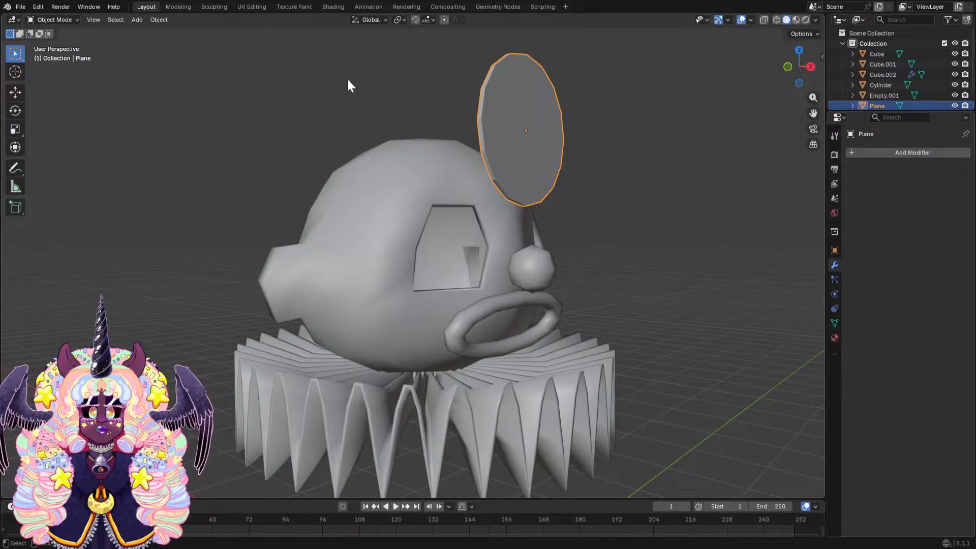
Enter Edit Mode on the disc with face selection and select the narrow side faces along the rim's lower half.
{"action": "left_click", "coordinate": [72, 21]}
{"action": "left_click", "coordinate": [68, 38]}
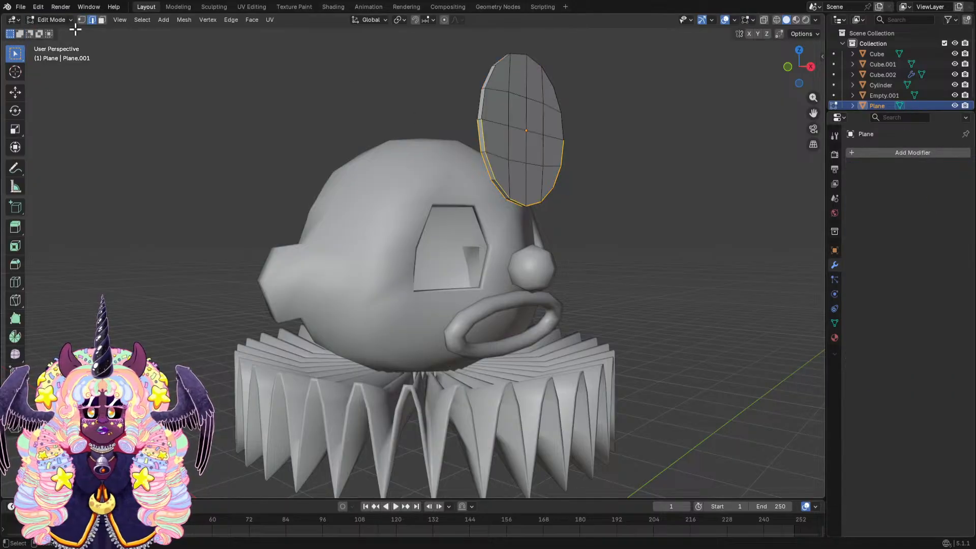
{"action": "left_click", "coordinate": [102, 20]}
{"action": "left_click", "coordinate": [477, 140]}
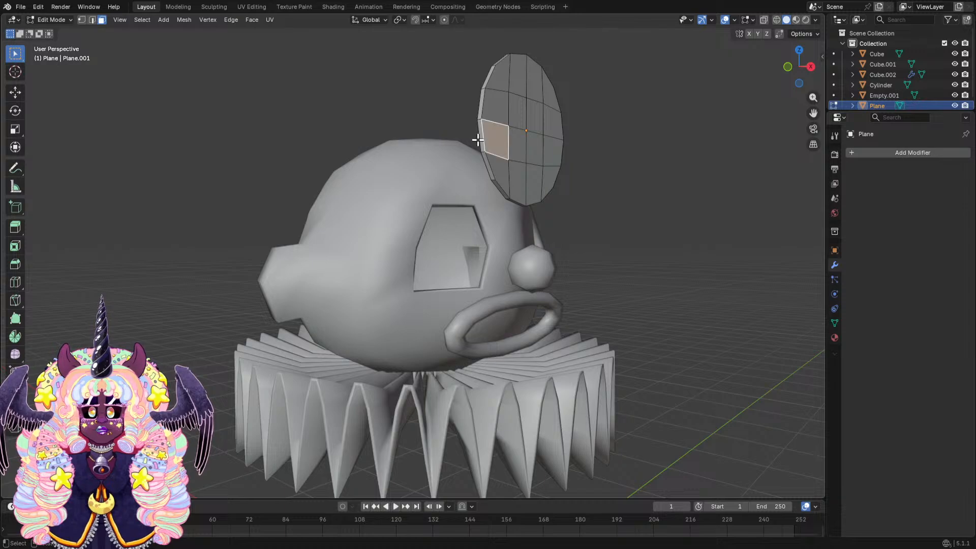
{"action": "middle_click_drag", "start_coordinate": [478, 140], "coordinate": [599, 121]}
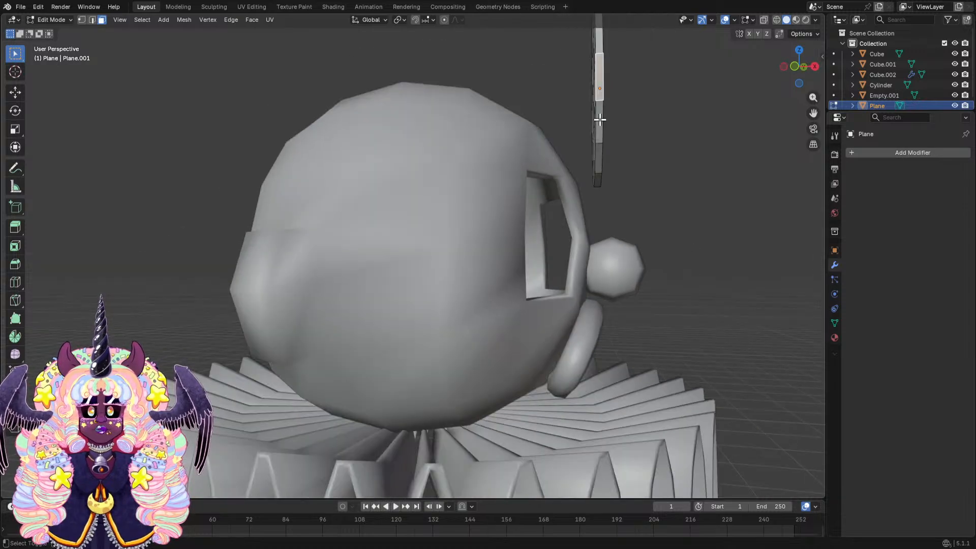
{"action": "middle_click_drag", "start_coordinate": [599, 157], "coordinate": [442, 114]}
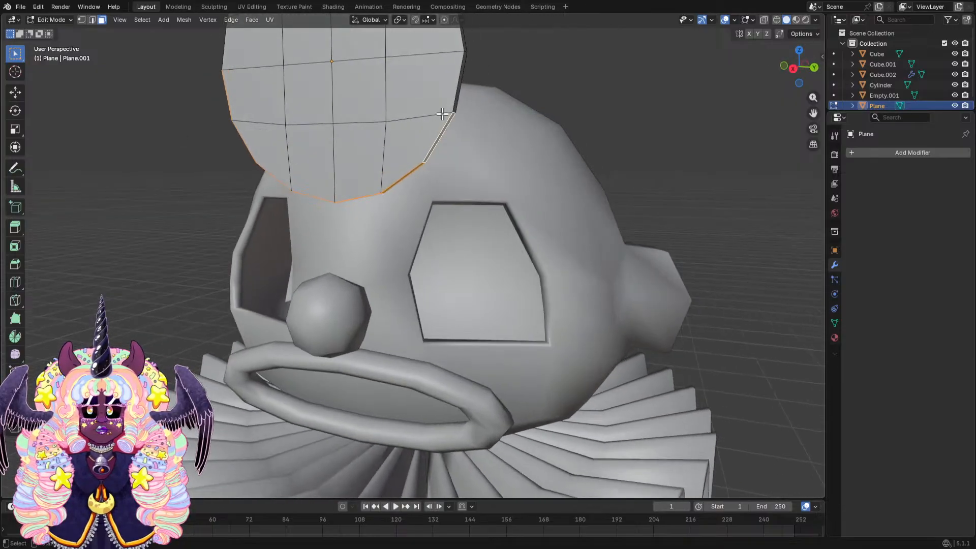
Try to flatten the selected lower rim faces of the disc with LoopTools.
{"action": "right_click", "coordinate": [458, 91]}
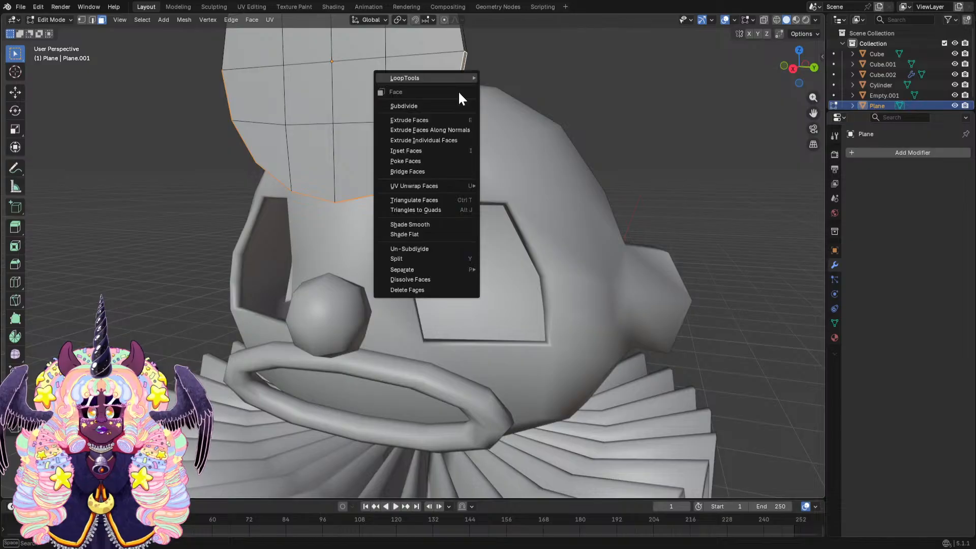
{"action": "mouse_move", "coordinate": [458, 81]}
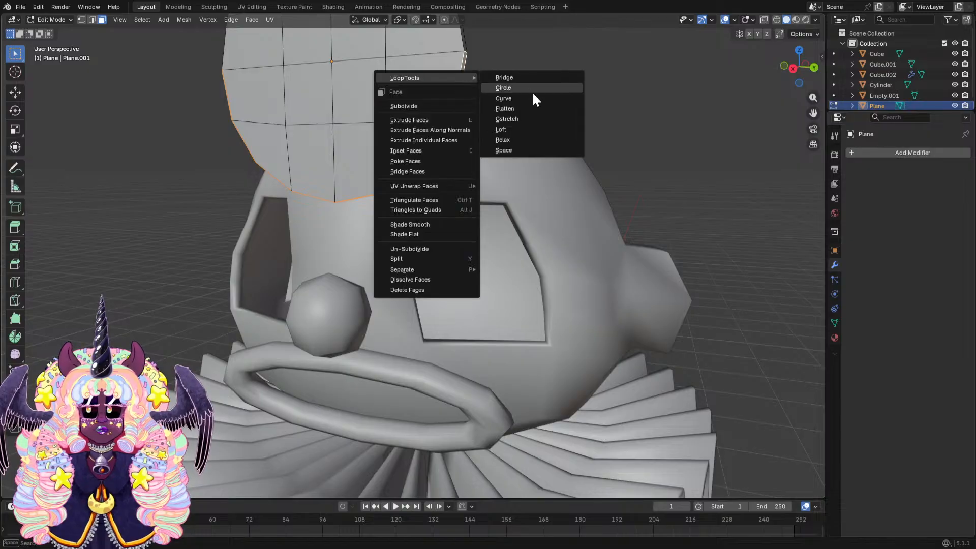
{"action": "left_click", "coordinate": [525, 107]}
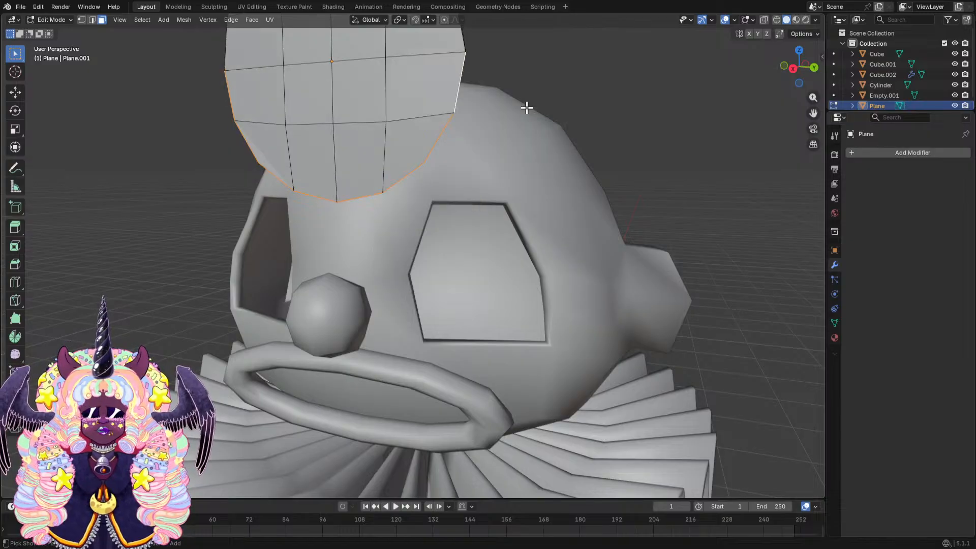
{"action": "middle_click_drag", "start_coordinate": [496, 96], "coordinate": [460, 97]}
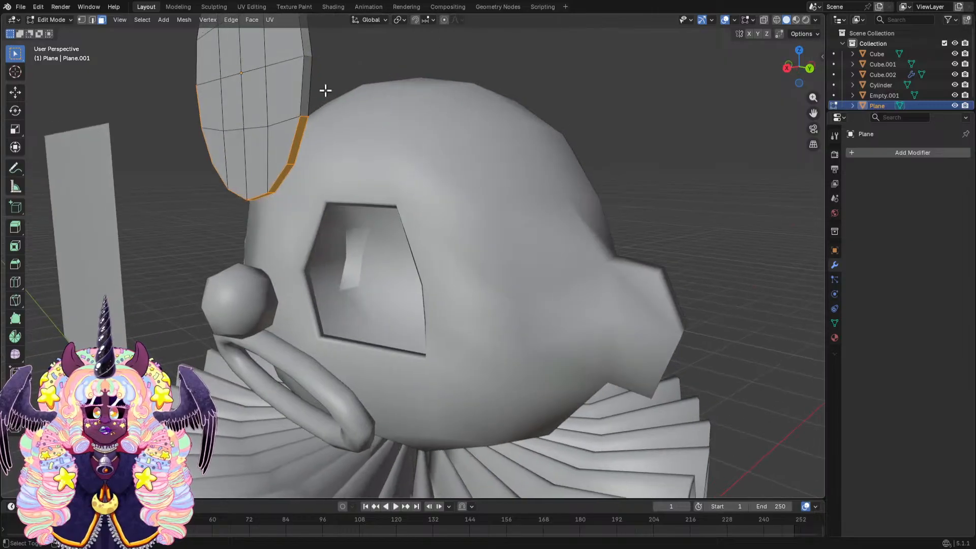
{"action": "middle_click_drag", "start_coordinate": [326, 91], "coordinate": [505, 93]}
{"action": "right_click", "coordinate": [556, 106]}
{"action": "mouse_move", "coordinate": [557, 108]}
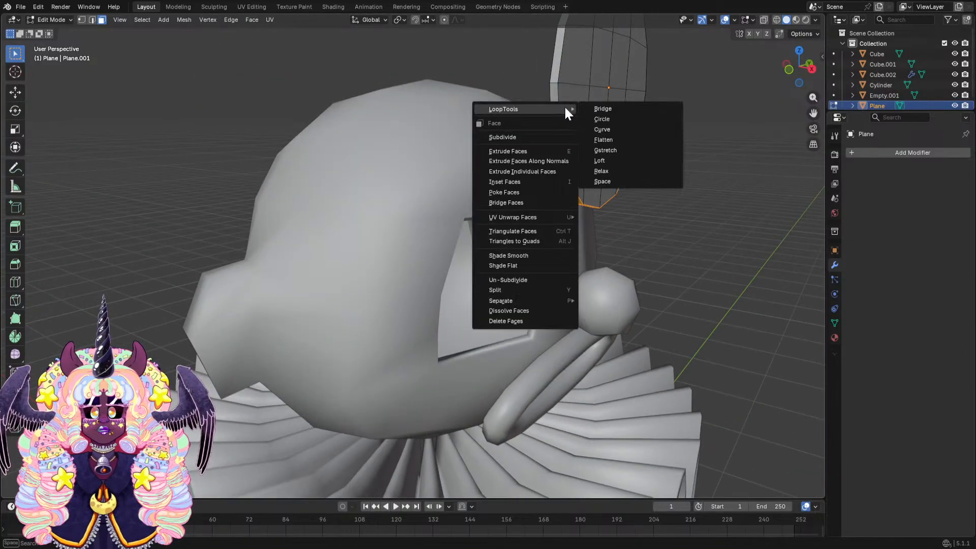
{"action": "left_click", "coordinate": [615, 139]}
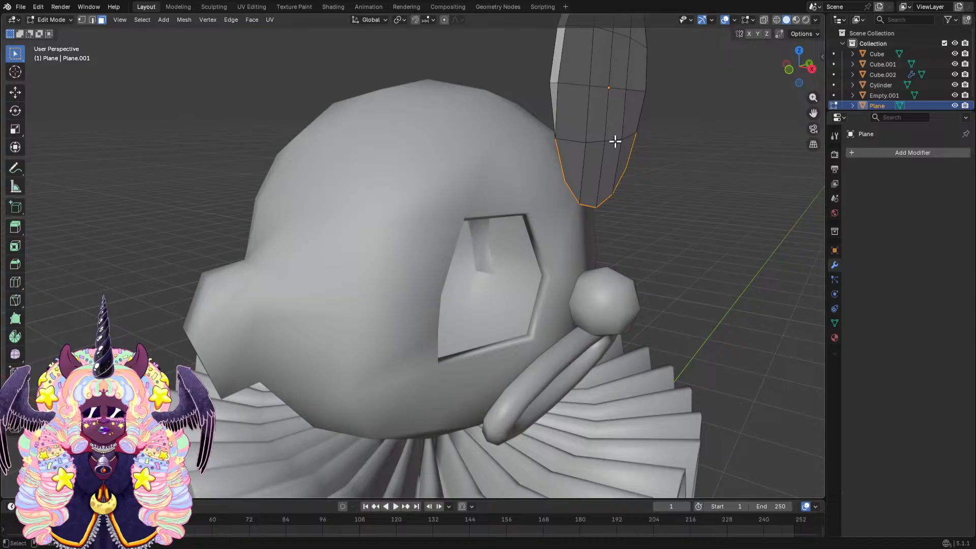
Try to move the selected lower rim faces down along the global Z axis.
{"action": "middle_click_drag", "start_coordinate": [614, 142], "coordinate": [547, 128]}
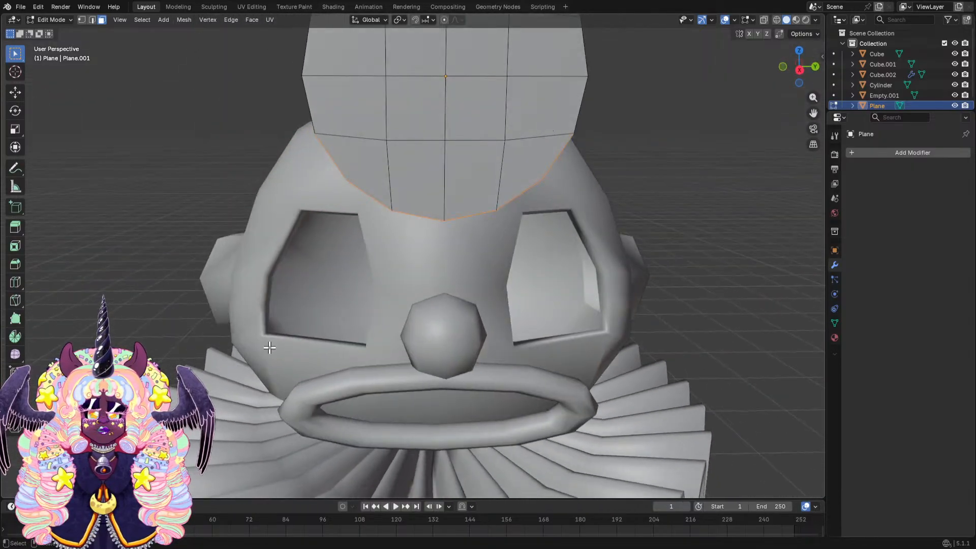
{"action": "scroll", "coordinate": [277, 328], "scroll_direction": "down", "scroll_amount": 2}
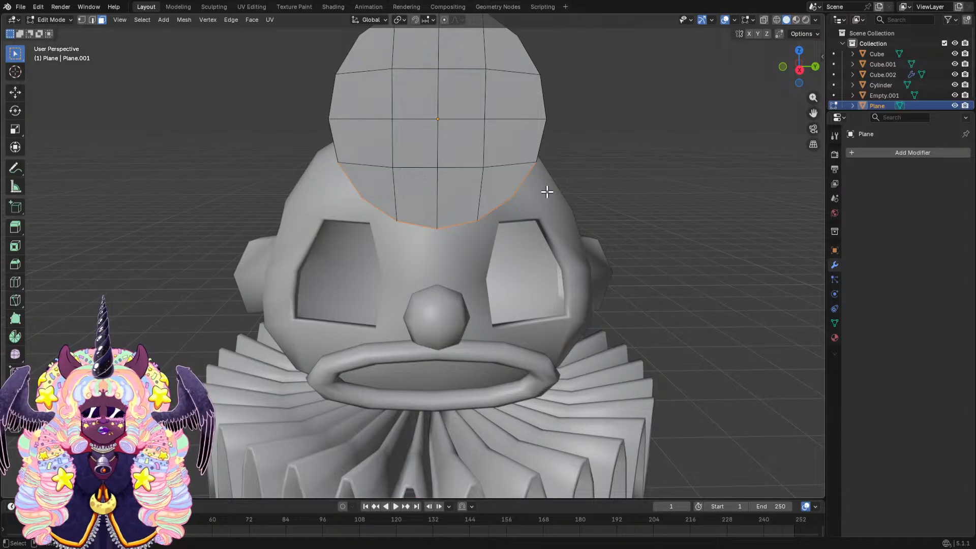
{"action": "key", "text": "g"}
{"action": "key", "text": "z"}
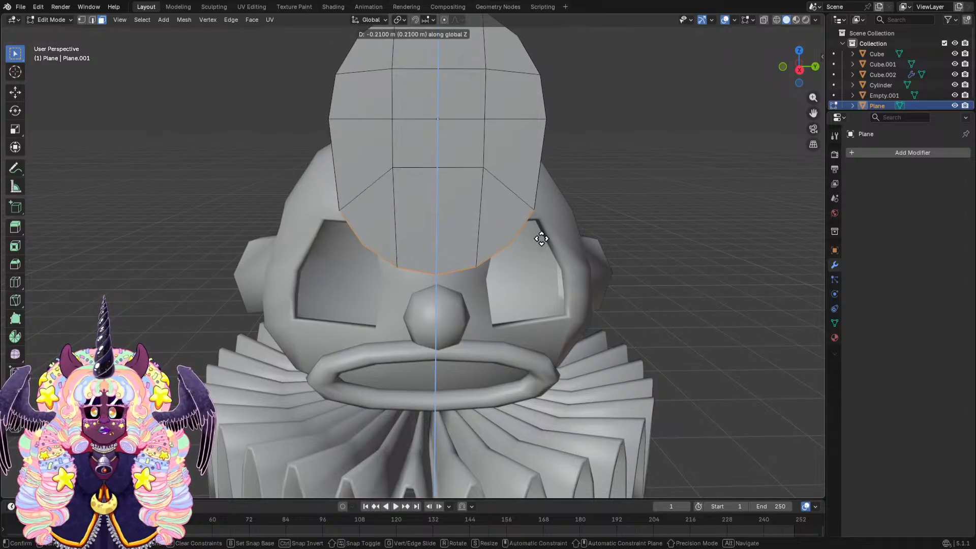
{"action": "left_click", "coordinate": [546, 196]}
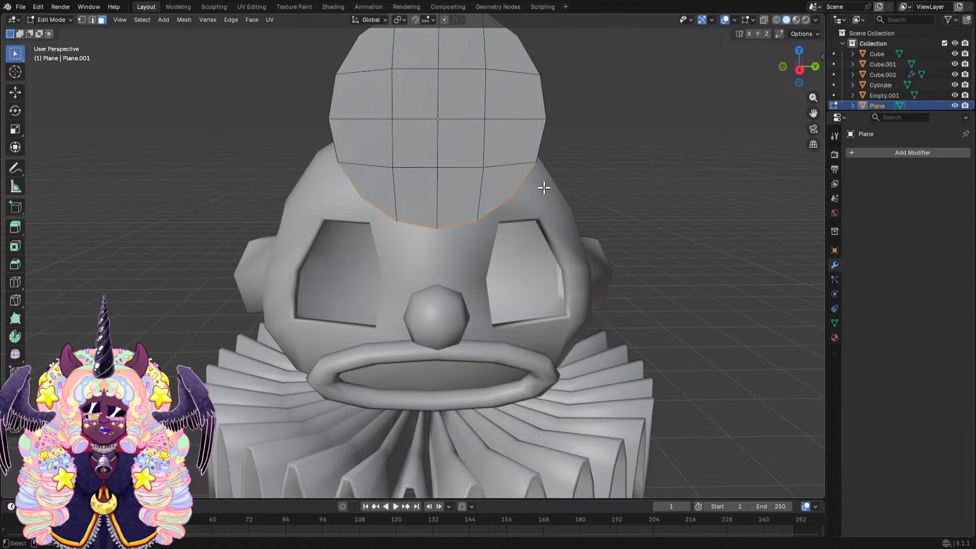
Undo the flattening and the selection of the disc's lower rim faces.
{"action": "key", "text": "ctrl+z"}
{"action": "key", "text": "ctrl+z"}
{"action": "key", "text": "ctrl+z"}
{"action": "key", "text": "ctrl+z"}
{"action": "key", "text": "ctrl+z"}
{"action": "key", "text": "ctrl+z"}
{"action": "key", "text": "ctrl+z"}
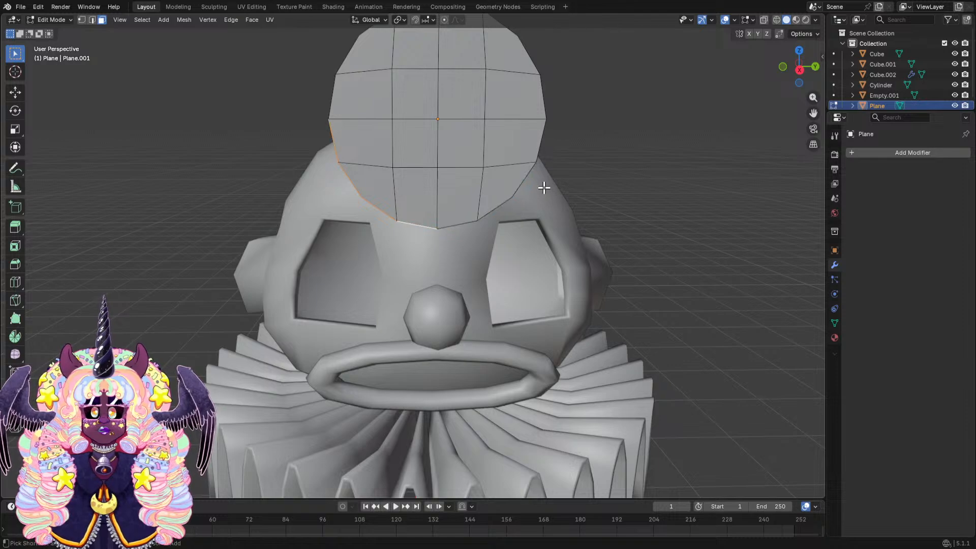
{"action": "key", "text": "ctrl+z"}
{"action": "key", "text": "ctrl+z"}
{"action": "key", "text": "ctrl+z"}
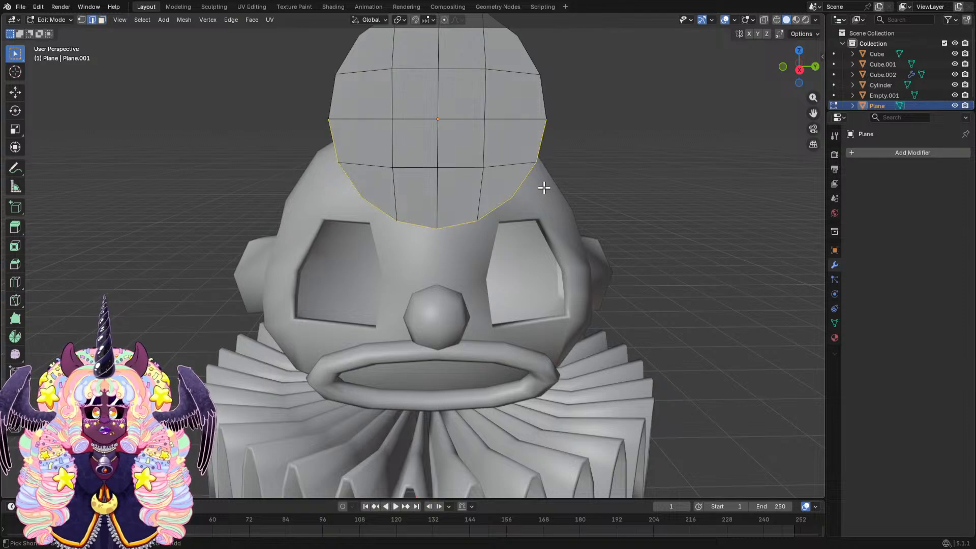
Return the disc to Object Mode, re-enter Edit Mode and switch to face selection.
{"action": "middle_click_drag", "start_coordinate": [544, 188], "coordinate": [598, 187]}
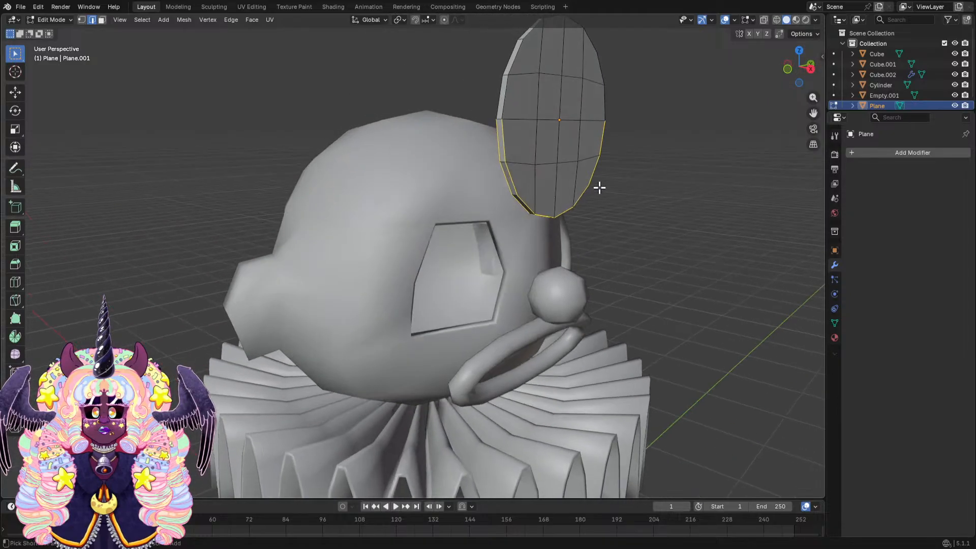
{"action": "key", "text": "Tab"}
{"action": "left_click", "coordinate": [60, 20]}
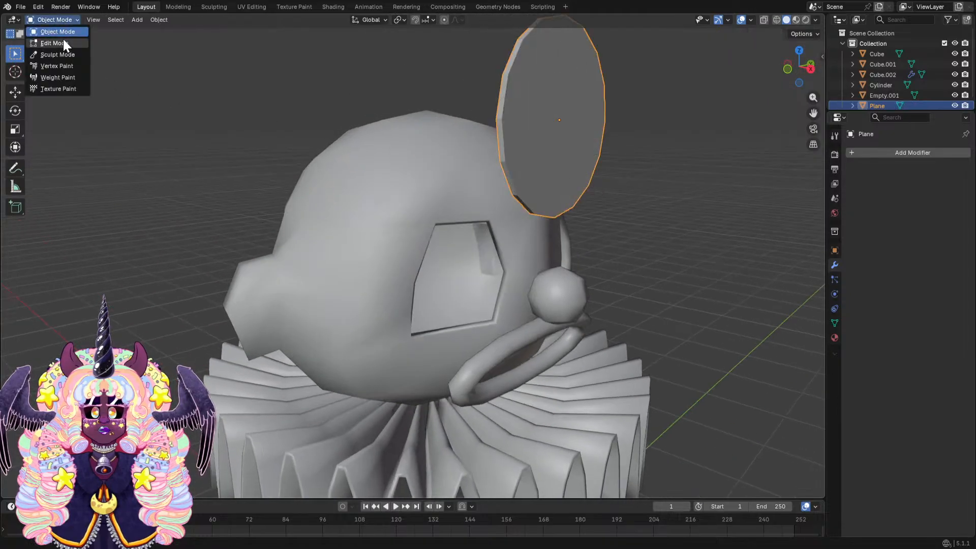
{"action": "left_click", "coordinate": [62, 38]}
{"action": "left_click", "coordinate": [102, 19]}
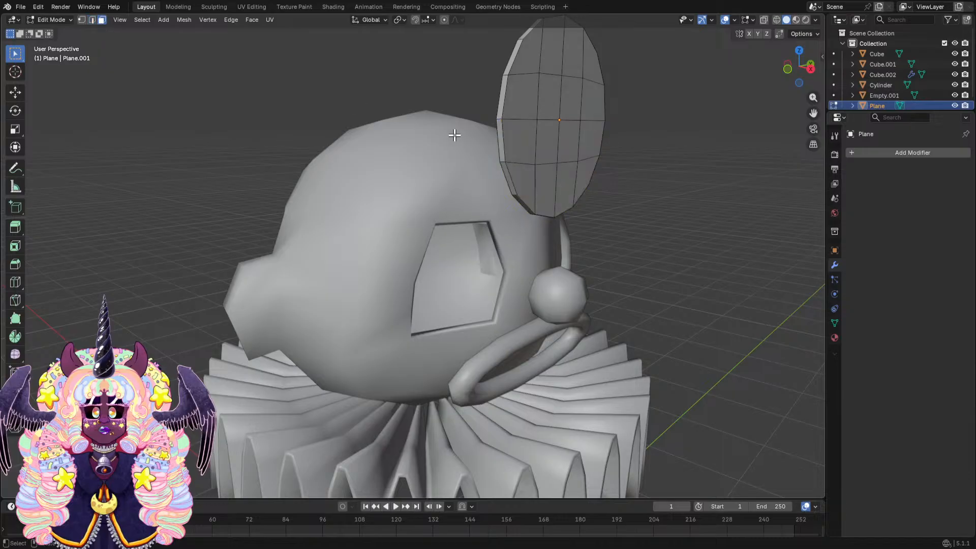
Select the narrow side faces around the lower half of the disc's rim, from one side to the other.
{"action": "left_click", "coordinate": [500, 147]}
{"action": "left_click", "coordinate": [521, 179], "text": "shift"}
{"action": "middle_click_drag", "start_coordinate": [521, 179], "coordinate": [532, 124]}
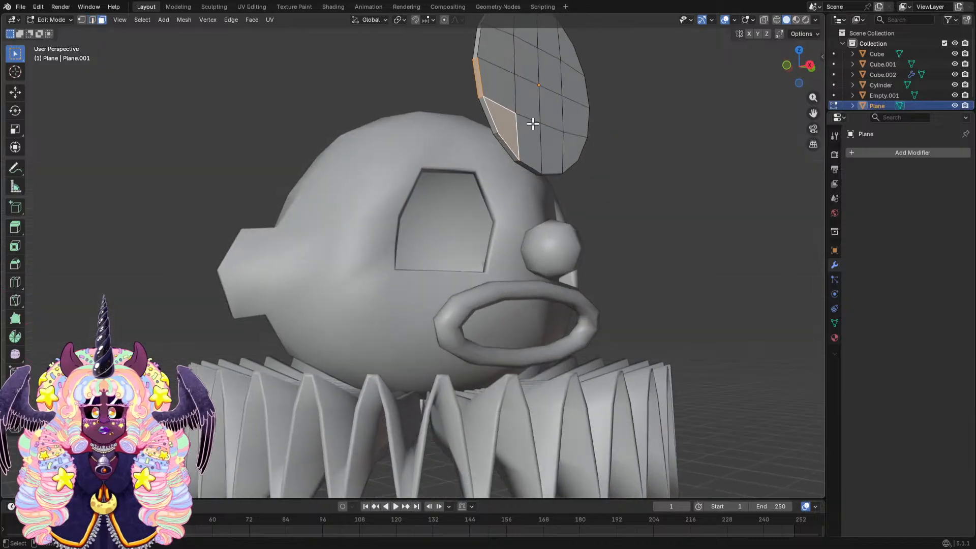
{"action": "left_click", "coordinate": [487, 121]}
{"action": "left_click", "coordinate": [504, 143], "text": "shift"}
{"action": "left_click", "coordinate": [483, 108], "text": "shift"}
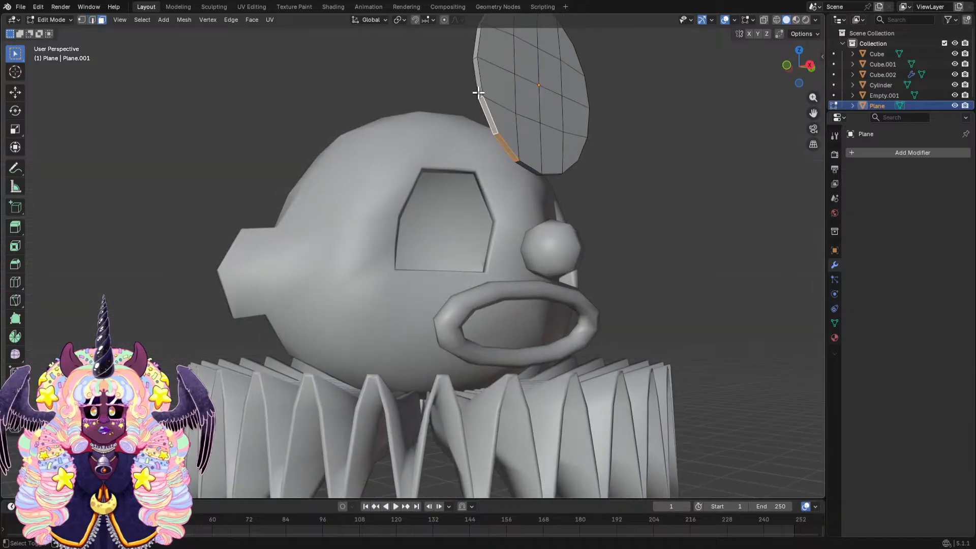
{"action": "middle_click_drag", "start_coordinate": [478, 85], "coordinate": [452, 102]}
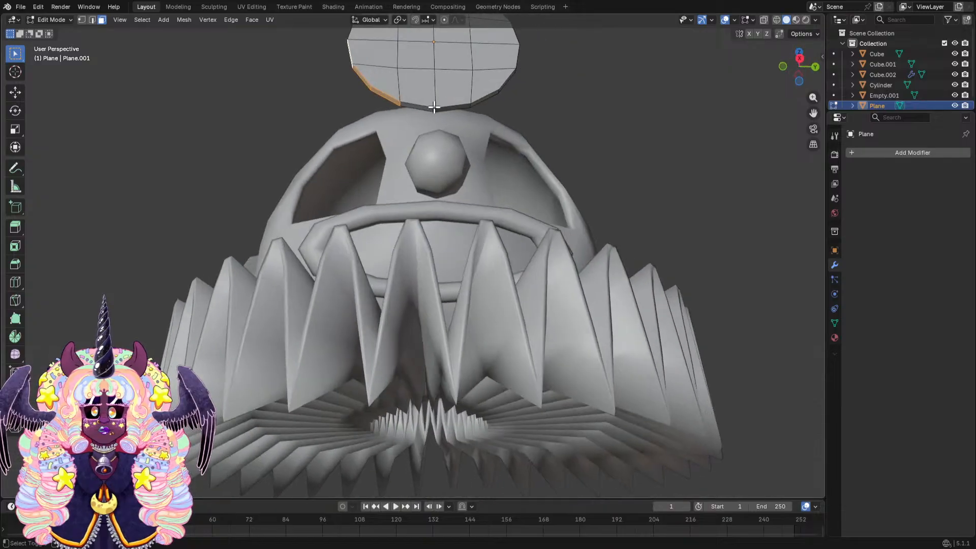
{"action": "left_click", "coordinate": [440, 108], "text": "shift"}
{"action": "left_click", "coordinate": [450, 107], "text": "shift"}
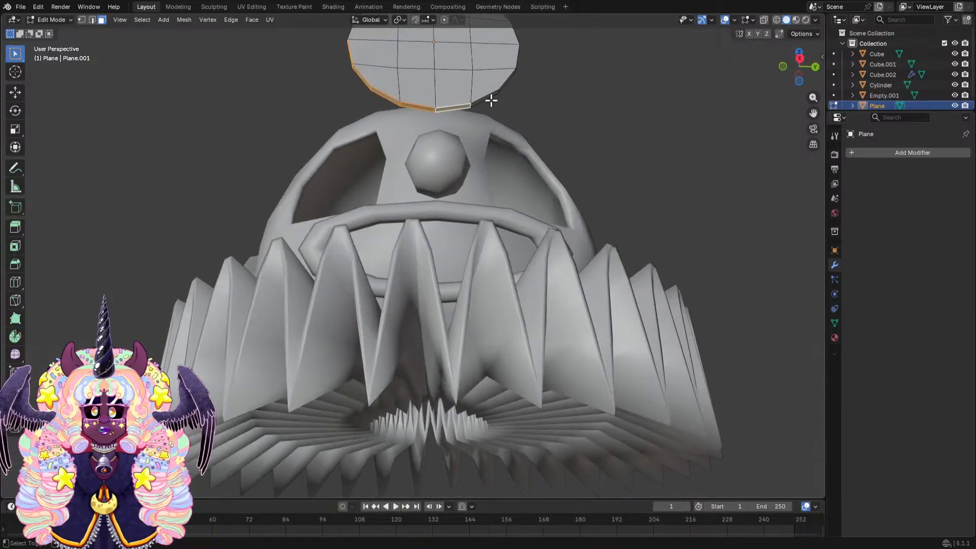
{"action": "left_click", "coordinate": [488, 96], "text": "shift"}
{"action": "middle_click_drag", "start_coordinate": [488, 96], "coordinate": [409, 108]}
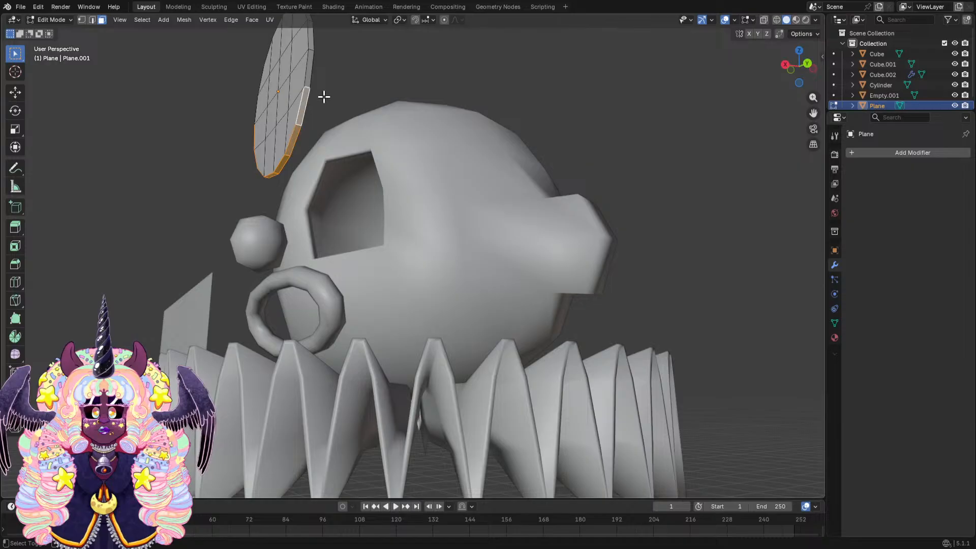
{"action": "scroll", "coordinate": [335, 97], "scroll_direction": "up", "scroll_amount": 3}
{"action": "left_click", "coordinate": [340, 86], "text": "shift"}
Try LoopTools Flatten on the newly selected rim faces, then undo it.
{"action": "right_click", "coordinate": [338, 89]}
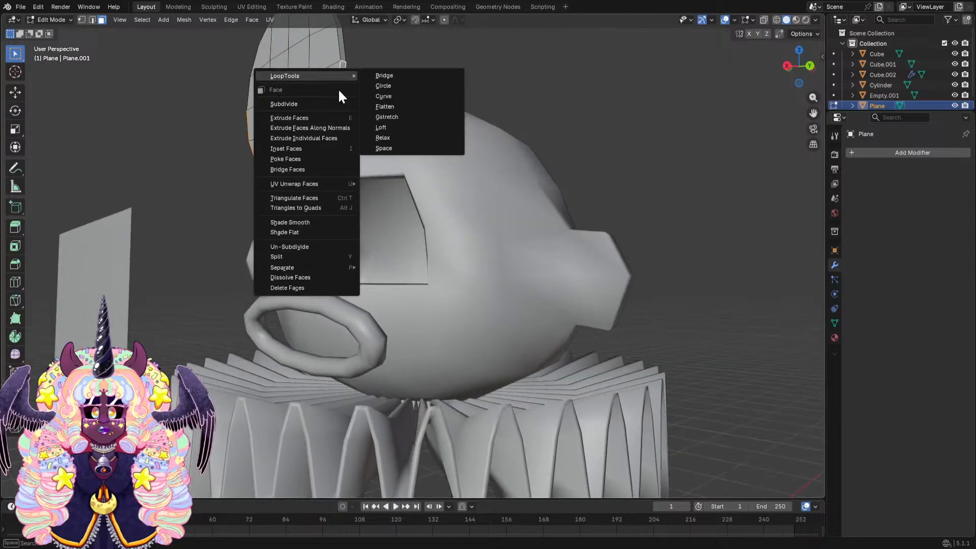
{"action": "left_click", "coordinate": [407, 107]}
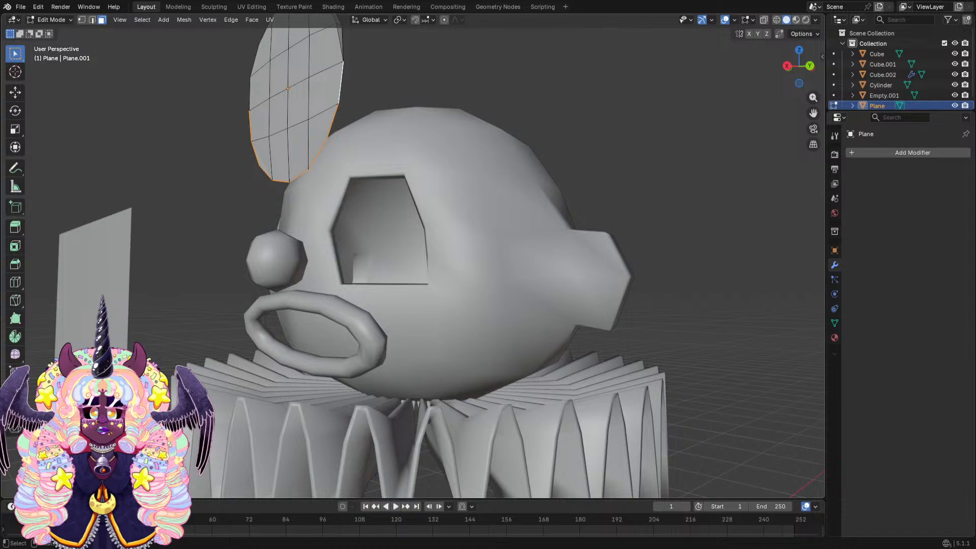
{"action": "key", "text": "e"}
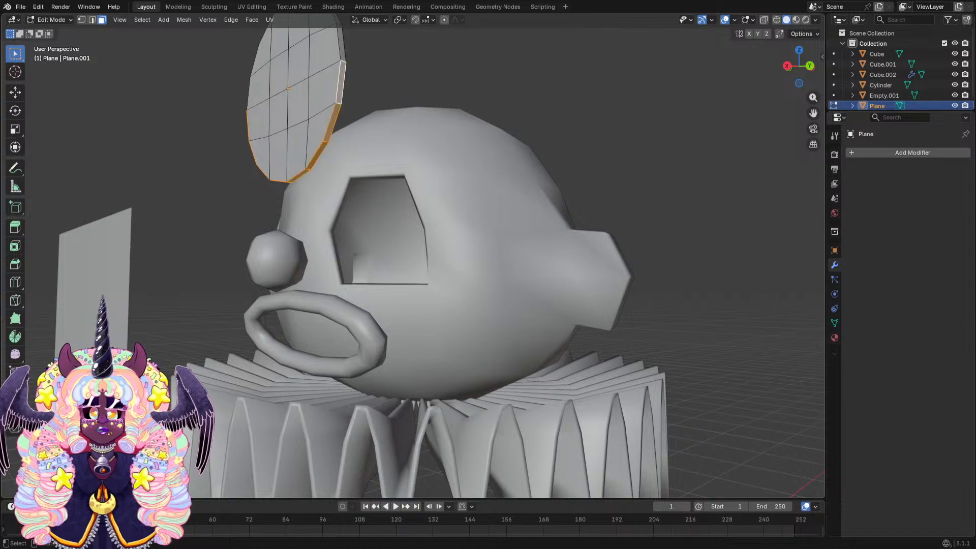
{"action": "key", "text": "ctrl+shift+z"}
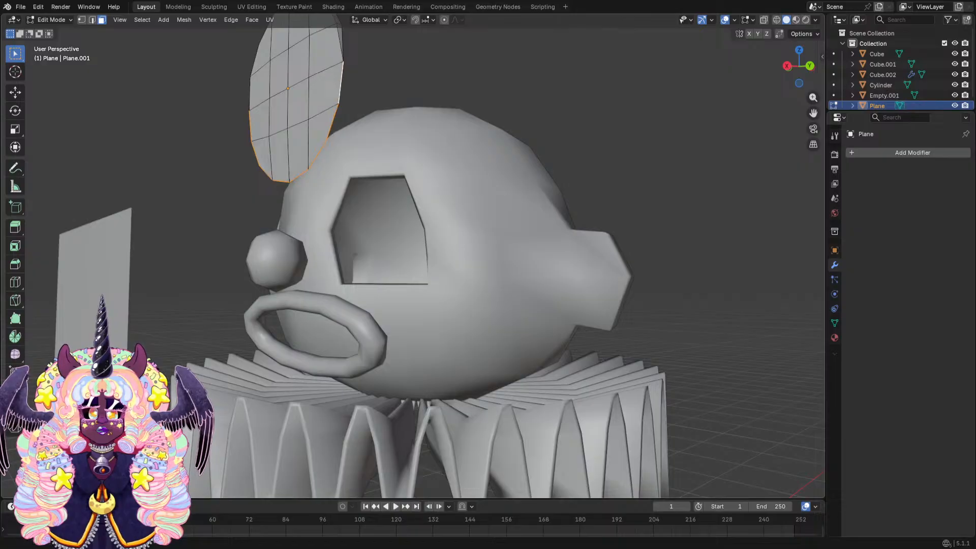
{"action": "key", "text": "ctrl+z"}
Level the selected rim faces into a straight horizontal bottom and move them down along the global Z axis.
{"action": "middle_click_drag", "start_coordinate": [330, 304], "coordinate": [414, 325]}
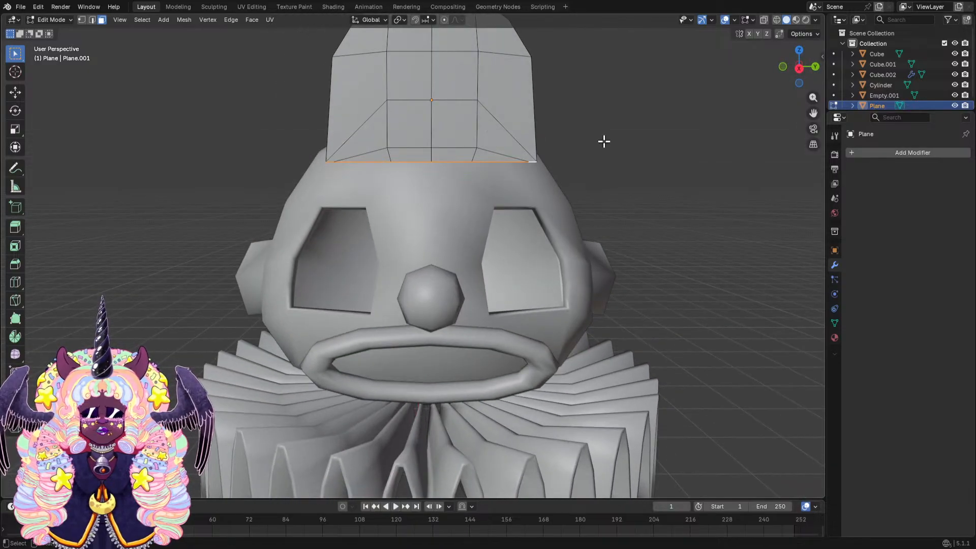
{"action": "key", "text": "g"}
{"action": "key", "text": "z"}
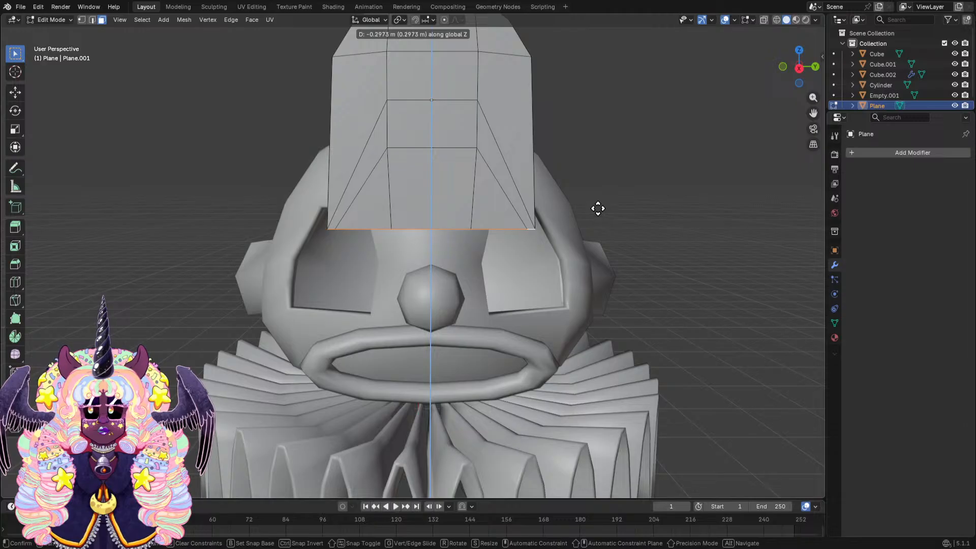
{"action": "left_click", "coordinate": [592, 178]}
{"action": "mouse_move", "coordinate": [588, 174]}
{"action": "middle_mouse_down"}
{"action": "mouse_move", "coordinate": [660, 166]}
{"action": "mouse_move", "coordinate": [671, 181]}
{"action": "mouse_move", "coordinate": [676, 171]}
{"action": "mouse_move", "coordinate": [636, 144]}
{"action": "mouse_move", "coordinate": [599, 146]}
{"action": "mouse_move", "coordinate": [579, 176]}
{"action": "mouse_move", "coordinate": [552, 183]}
{"action": "mouse_move", "coordinate": [536, 174]}
{"action": "mouse_move", "coordinate": [571, 176]}
{"action": "middle_mouse_up"}
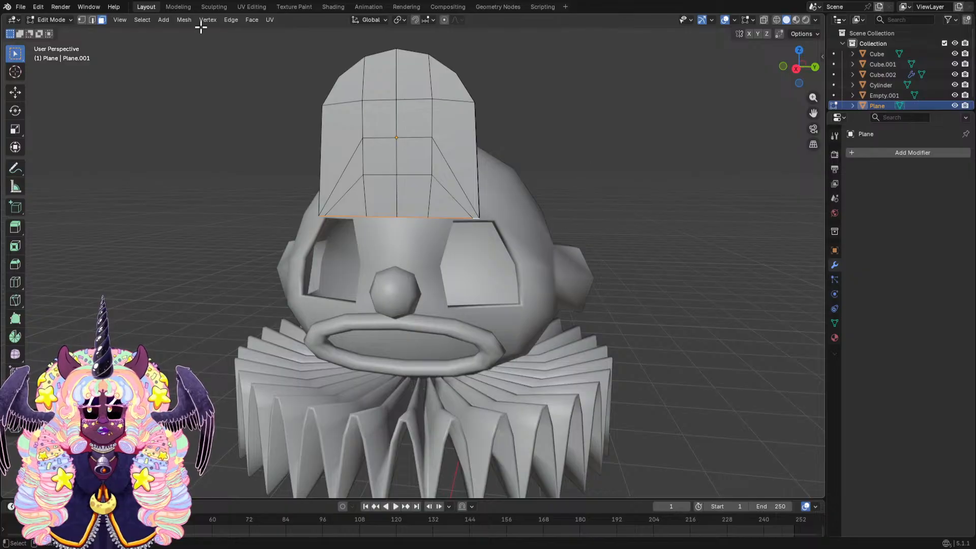
Switch to Object Mode and move the arched plate down in front of the eye socket on the character's left side.
{"action": "left_click", "coordinate": [70, 20]}
{"action": "left_click", "coordinate": [73, 32]}
{"action": "scroll", "coordinate": [435, 164], "scroll_direction": "down", "scroll_amount": 3}
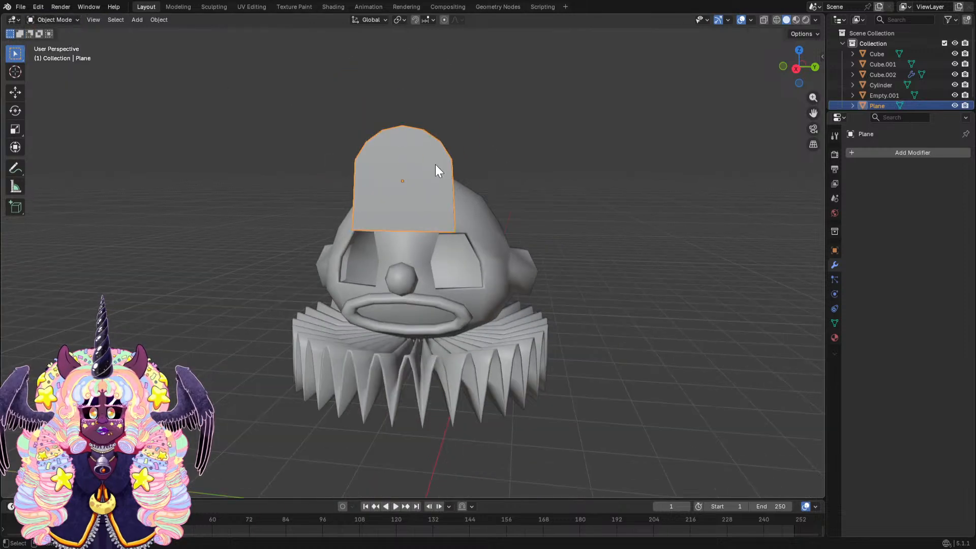
{"action": "middle_click_drag", "start_coordinate": [435, 164], "coordinate": [403, 197]}
{"action": "key", "text": "g"}
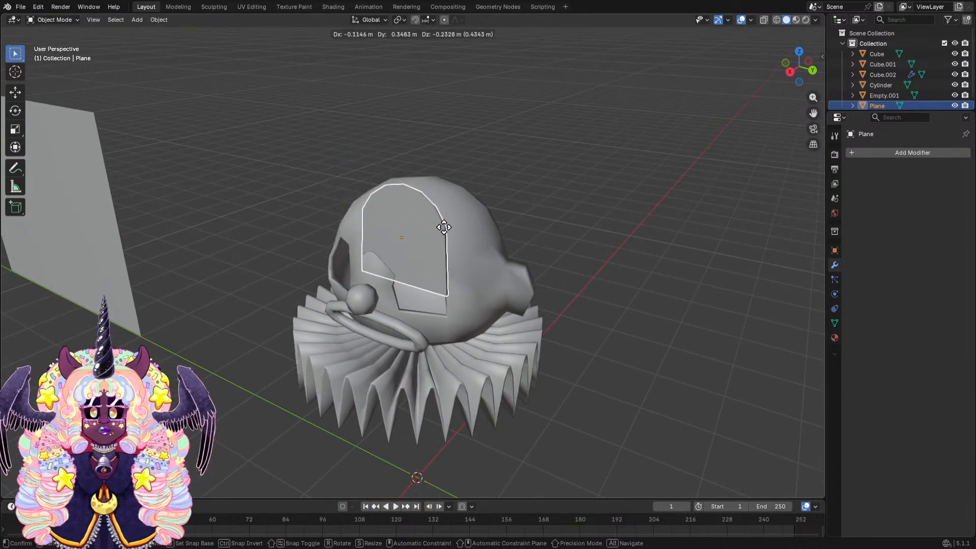
{"action": "left_click", "coordinate": [462, 256]}
Scale the arched plate down and rotate it about the Z axis to match the angle of the eye socket.
{"action": "key", "text": "s"}
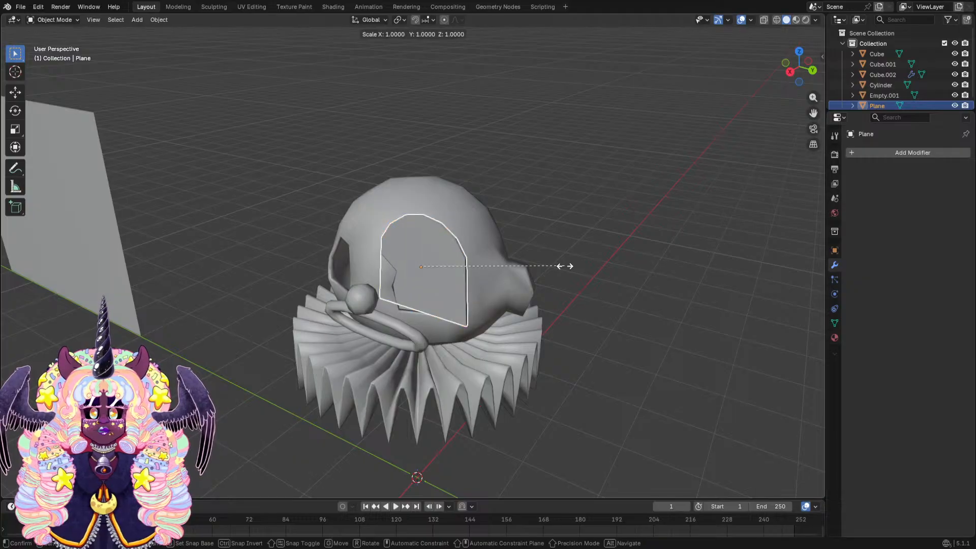
{"action": "left_click", "coordinate": [522, 262]}
{"action": "middle_click_drag", "start_coordinate": [520, 260], "coordinate": [512, 321]}
{"action": "key", "text": "r"}
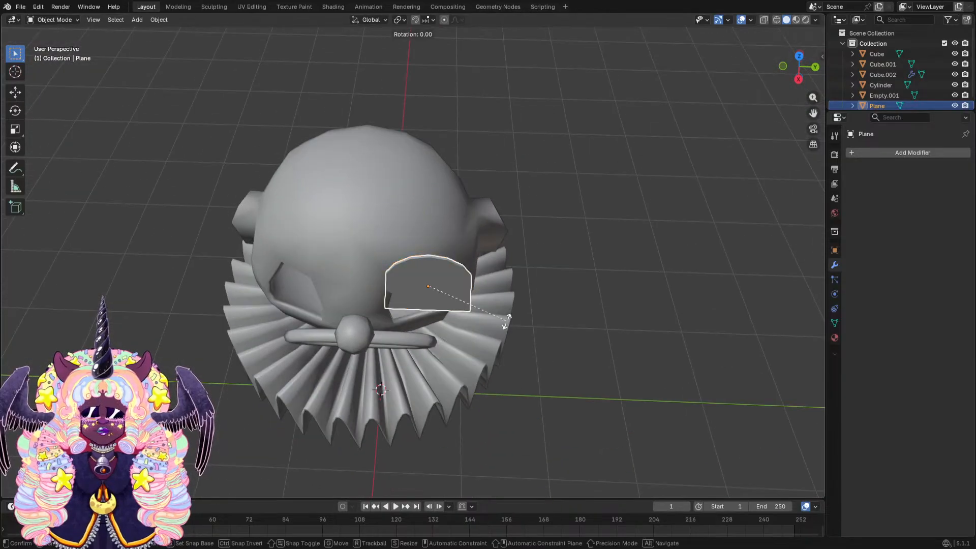
{"action": "key", "text": "z"}
{"action": "left_click", "coordinate": [527, 279]}
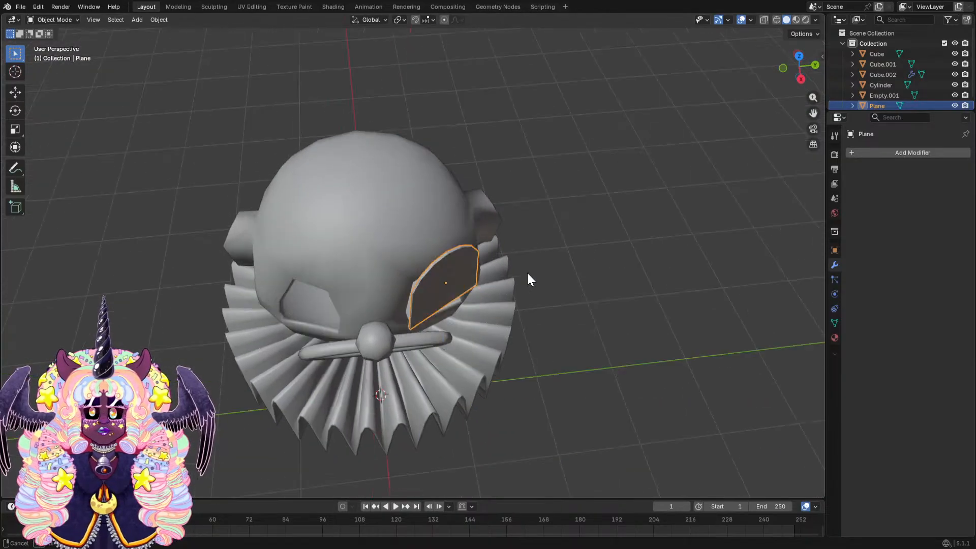
Move the plate along the global Y axis, then reposition it freely so it sits close against the socket.
{"action": "middle_click_drag", "start_coordinate": [527, 278], "coordinate": [584, 244]}
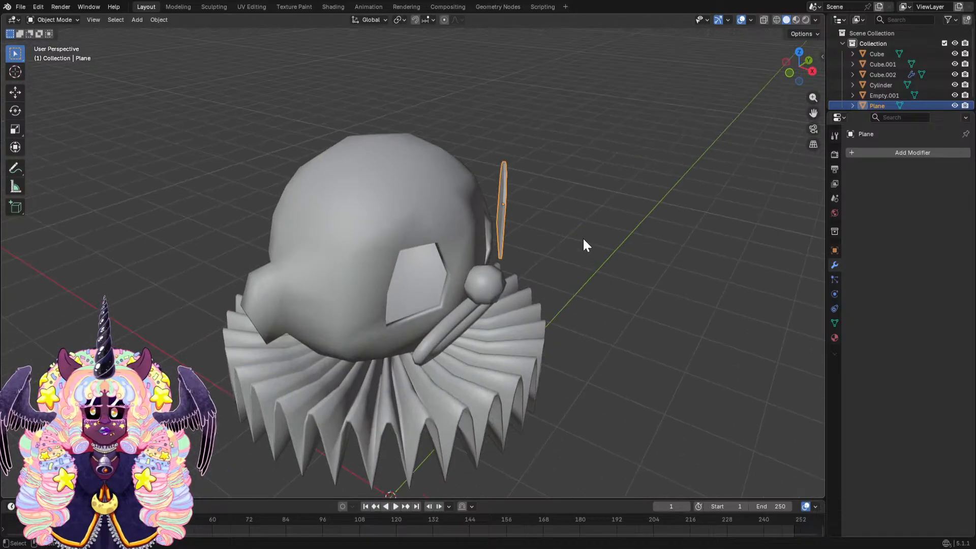
{"action": "key", "text": "g"}
{"action": "key", "text": "y"}
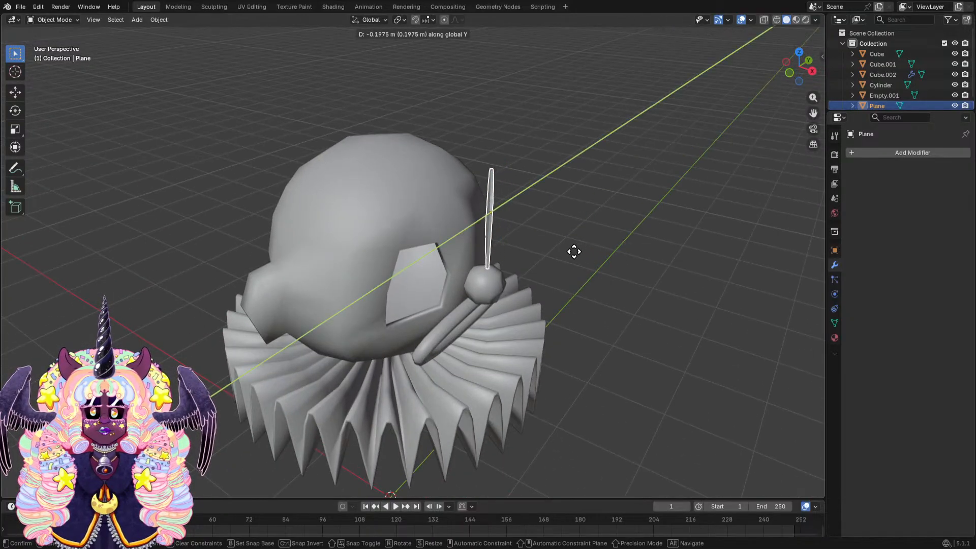
{"action": "left_click", "coordinate": [573, 250]}
{"action": "middle_click_drag", "start_coordinate": [572, 250], "coordinate": [553, 291]}
{"action": "key", "text": "g"}
{"action": "left_click", "coordinate": [380, 238]}
Rotate the plate further about the global Z axis and tilt it about the global Y axis to follow the head's slope.
{"action": "scroll", "coordinate": [554, 294], "scroll_direction": "up", "scroll_amount": 3}
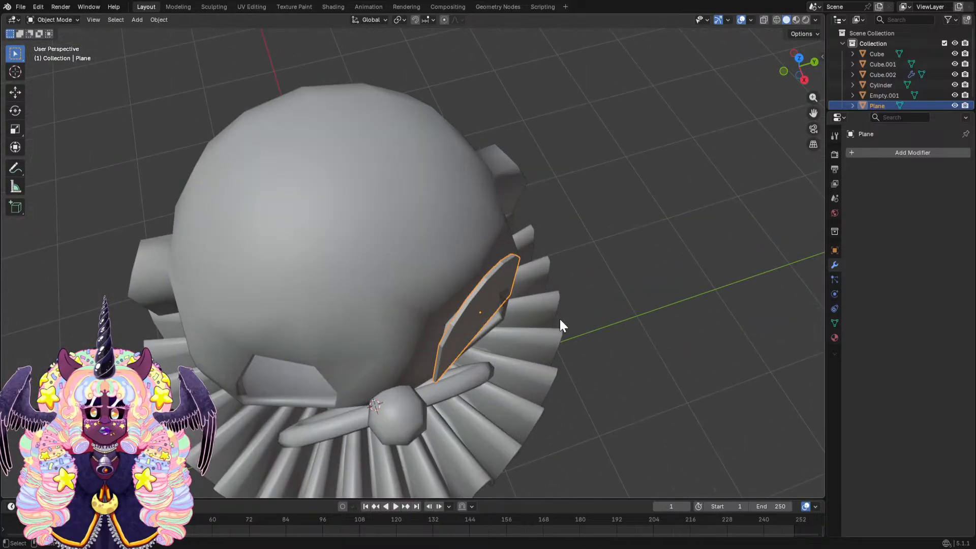
{"action": "key", "text": "r"}
{"action": "key", "text": "z"}
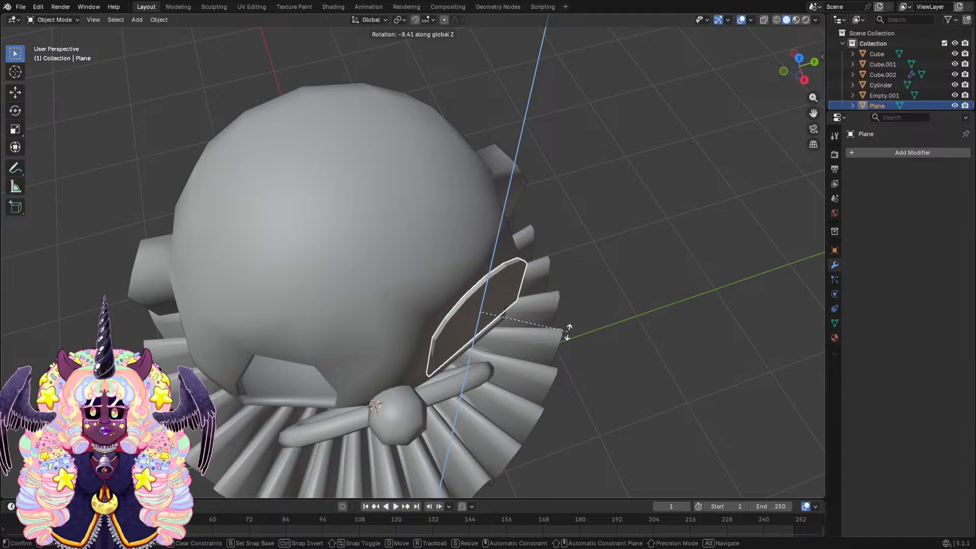
{"action": "left_click", "coordinate": [567, 331]}
{"action": "middle_click_drag", "start_coordinate": [520, 306], "coordinate": [506, 111]}
{"action": "key", "text": "r"}
{"action": "key", "text": "x"}
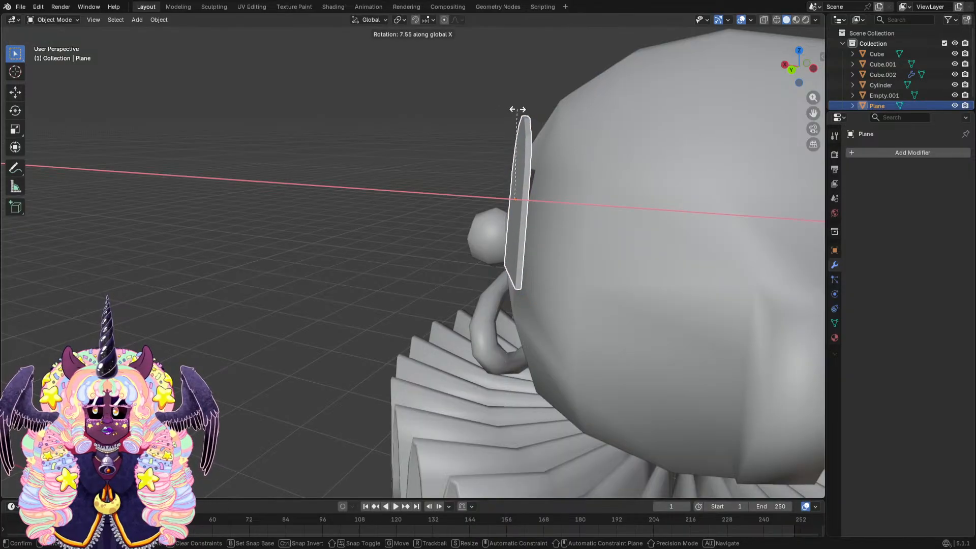
{"action": "key", "text": "y"}
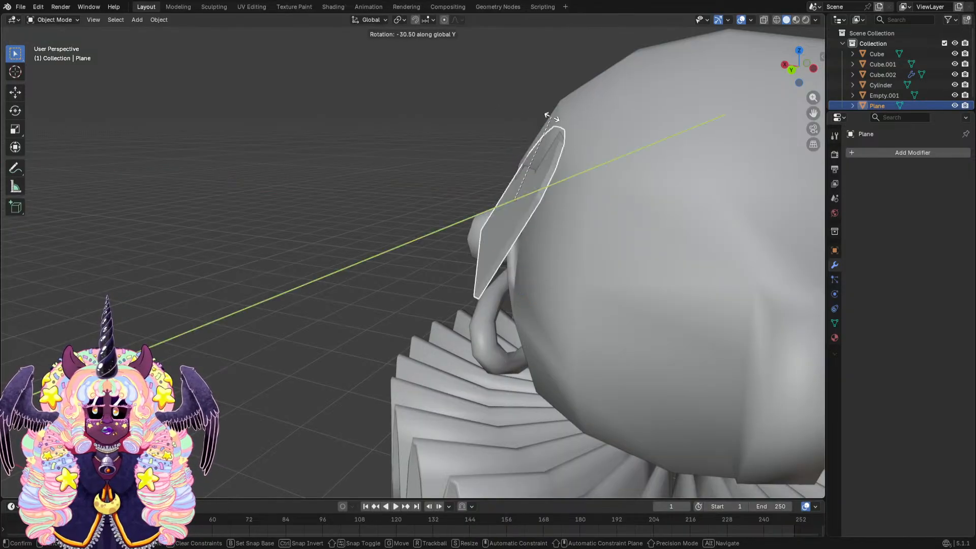
{"action": "left_click", "coordinate": [519, 106]}
Rotate the plate slightly to level its lower edge, then move it up over the upper part of the eye socket.
{"action": "middle_click_drag", "start_coordinate": [519, 106], "coordinate": [538, 212]}
{"action": "scroll", "coordinate": [538, 212], "scroll_direction": "up", "scroll_amount": 2}
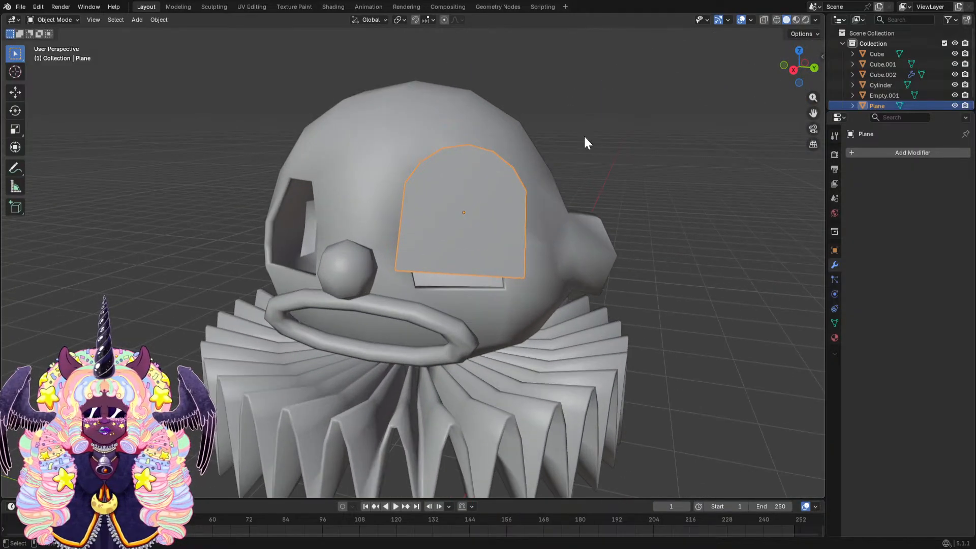
{"action": "key", "text": "r"}
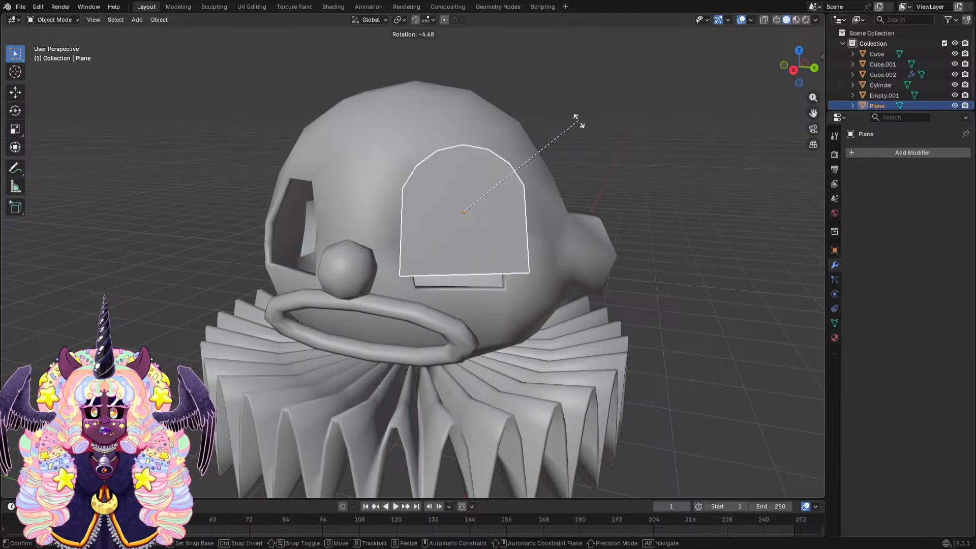
{"action": "left_click", "coordinate": [578, 127]}
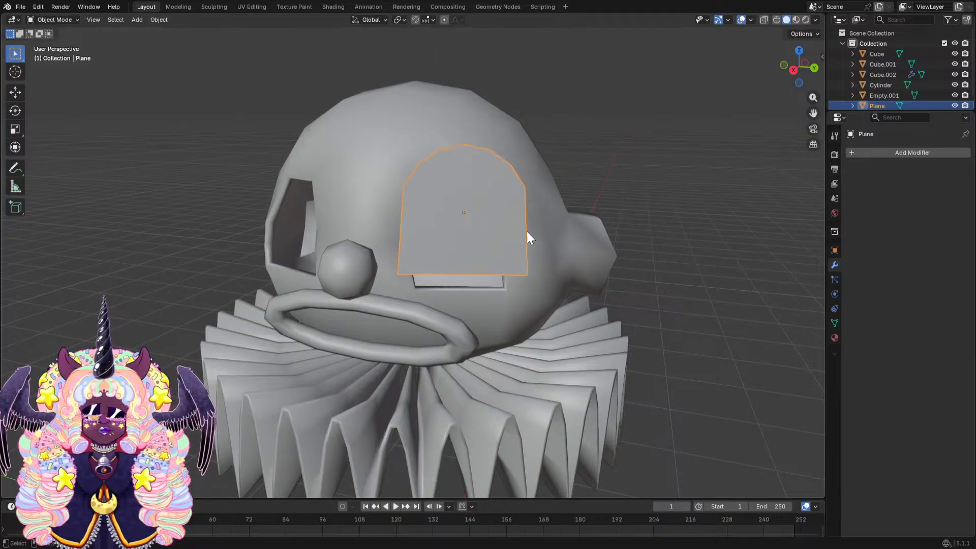
{"action": "key", "text": "g"}
{"action": "left_click", "coordinate": [506, 231]}
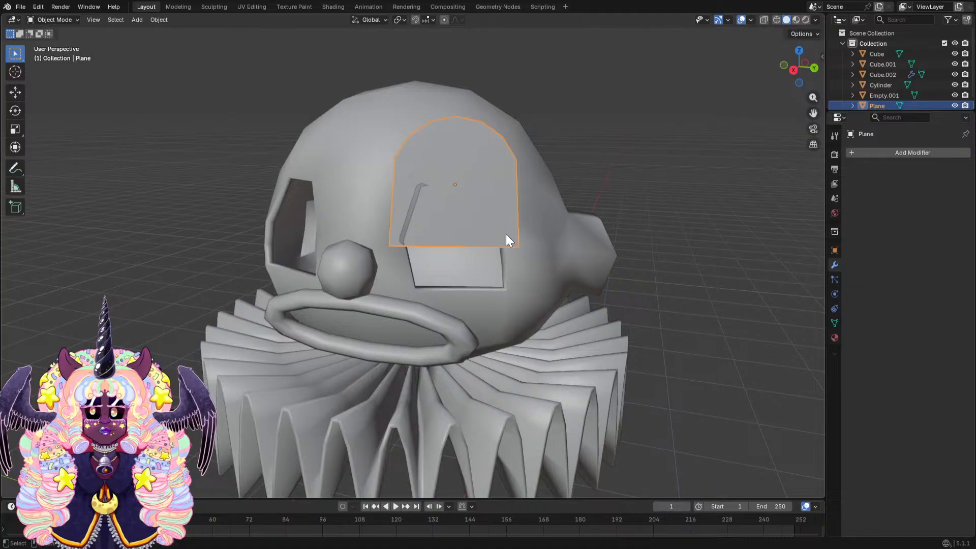
{"action": "middle_click_drag", "start_coordinate": [505, 236], "coordinate": [405, 188]}
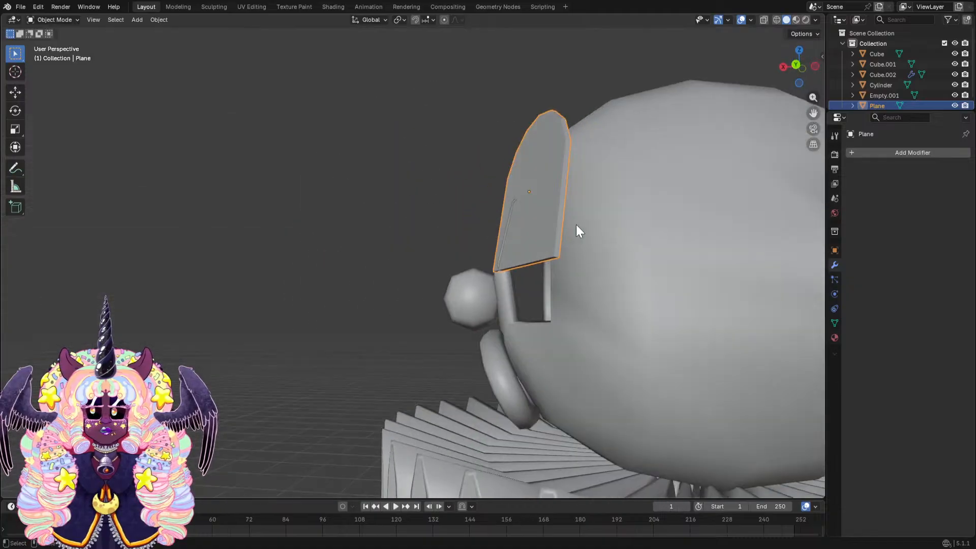
{"action": "middle_click_drag", "start_coordinate": [575, 224], "coordinate": [564, 254]}
{"action": "key", "text": "g"}
{"action": "left_click", "coordinate": [539, 228]}
In Edit Mode, select the plate's rim faces and the faces on its inner side, and delete them to leave a single-sided surface.
{"action": "left_click", "coordinate": [54, 19]}
{"action": "left_click", "coordinate": [62, 41]}
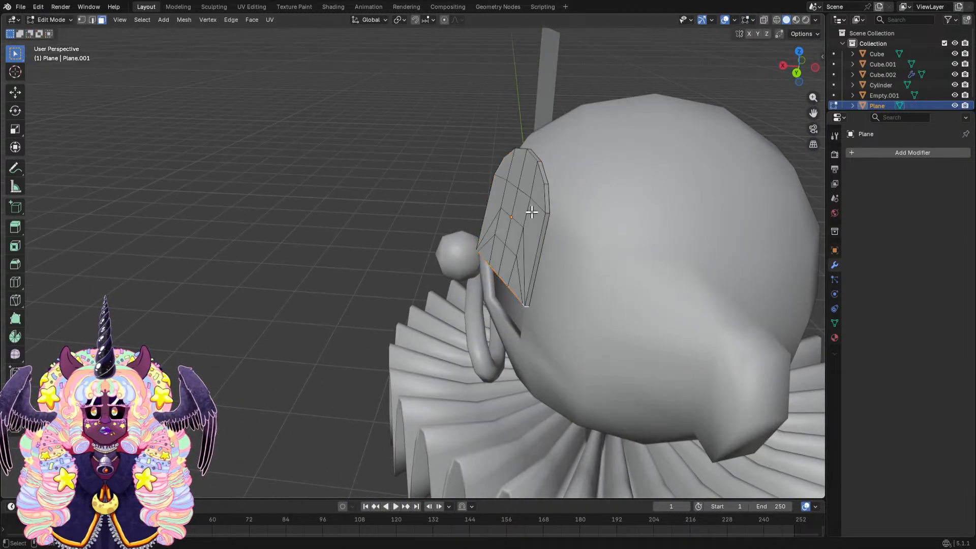
{"action": "middle_click_drag", "start_coordinate": [529, 211], "coordinate": [505, 191]}
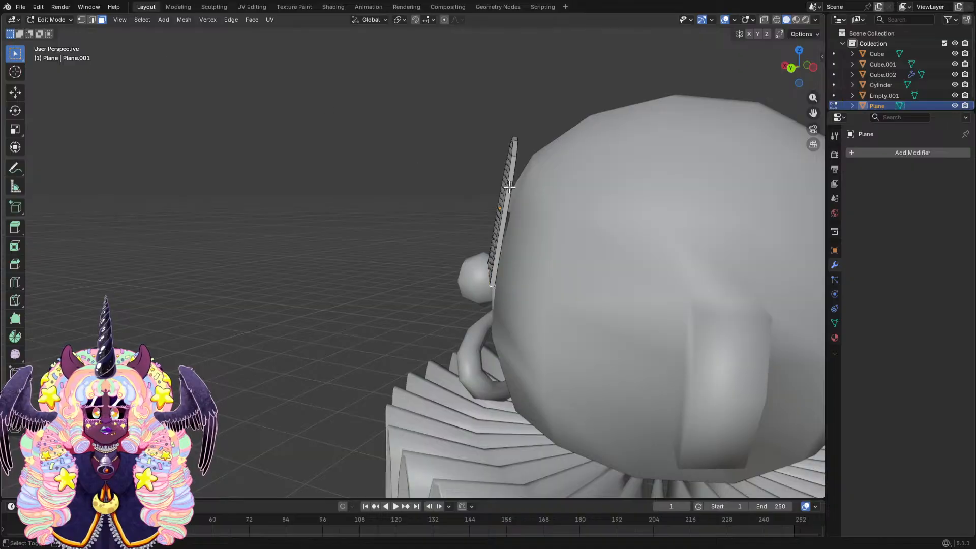
{"action": "left_click", "coordinate": [509, 186]}
{"action": "left_click", "coordinate": [513, 147], "text": "shift"}
{"action": "middle_click_drag", "start_coordinate": [514, 145], "coordinate": [284, 149]}
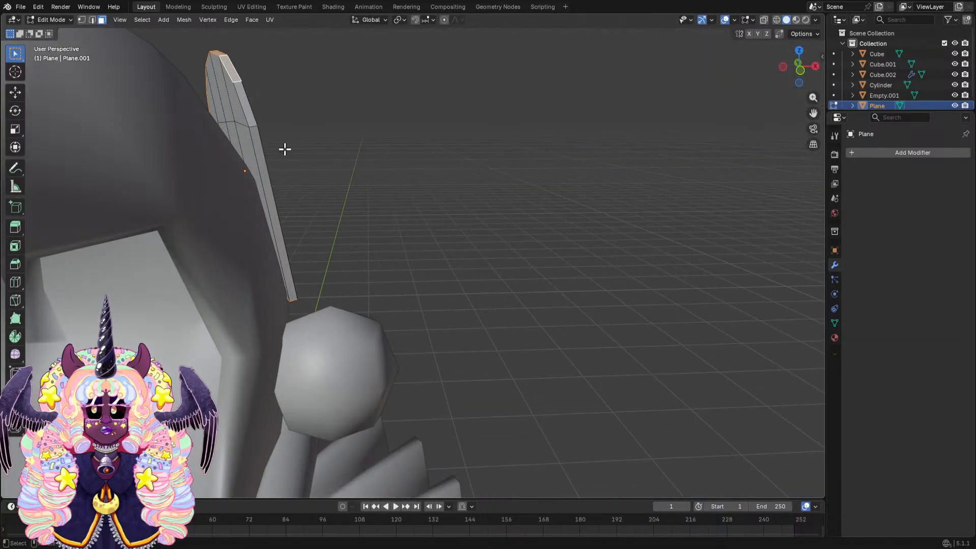
{"action": "left_click", "coordinate": [249, 114], "text": "shift"}
{"action": "left_click", "coordinate": [261, 162], "text": "shift"}
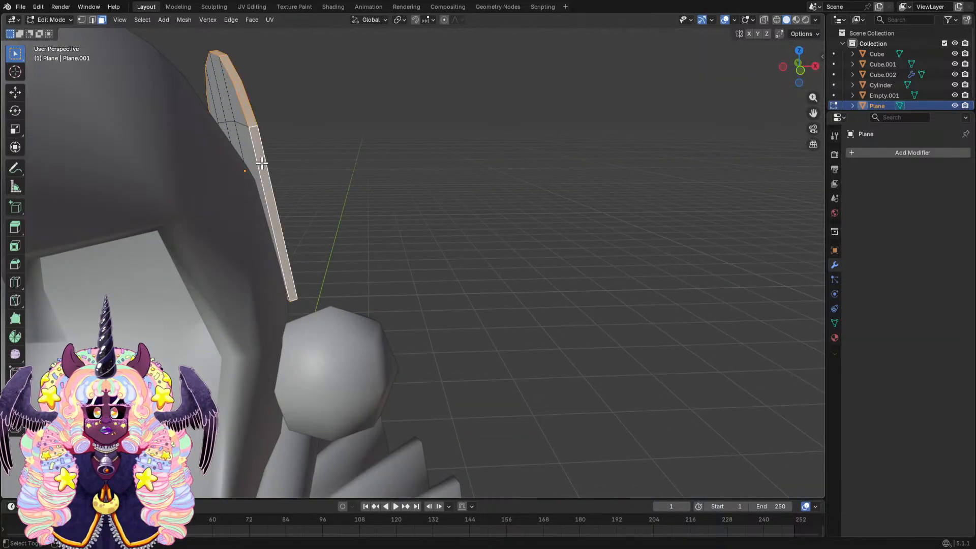
{"action": "left_click", "coordinate": [215, 92], "text": "shift"}
{"action": "left_click_drag", "start_coordinate": [253, 152], "coordinate": [252, 153], "text": "shift"}
{"action": "middle_click_drag", "start_coordinate": [287, 155], "coordinate": [381, 147]}
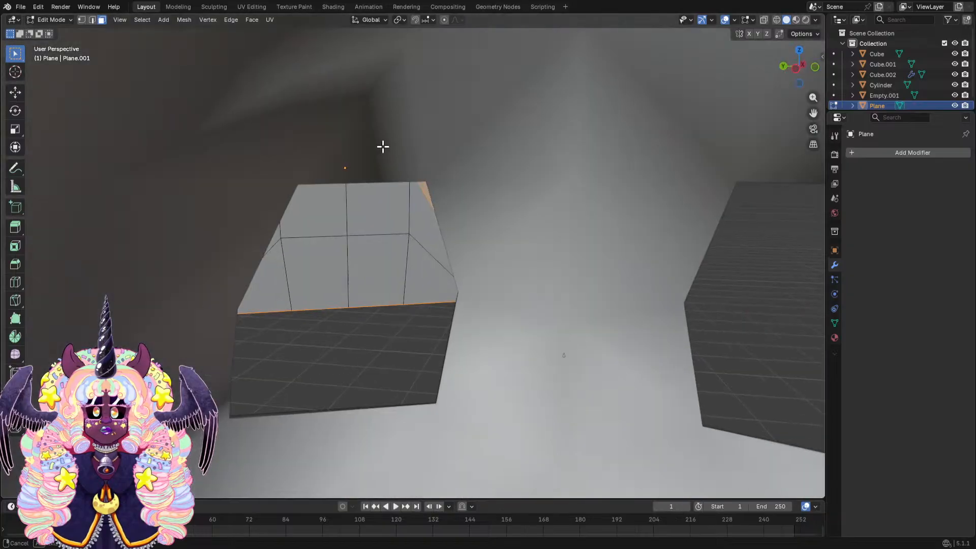
{"action": "left_click_drag", "start_coordinate": [297, 165], "coordinate": [438, 274], "text": "shift"}
{"action": "left_click_drag", "start_coordinate": [238, 219], "coordinate": [307, 270], "text": "shift"}
{"action": "middle_click_drag", "start_coordinate": [307, 269], "coordinate": [443, 308]}
{"action": "key", "text": "x"}
{"action": "left_click", "coordinate": [636, 256]}
Return the plate to Object Mode and save the Twinkle.blend file.
{"action": "left_click", "coordinate": [60, 22]}
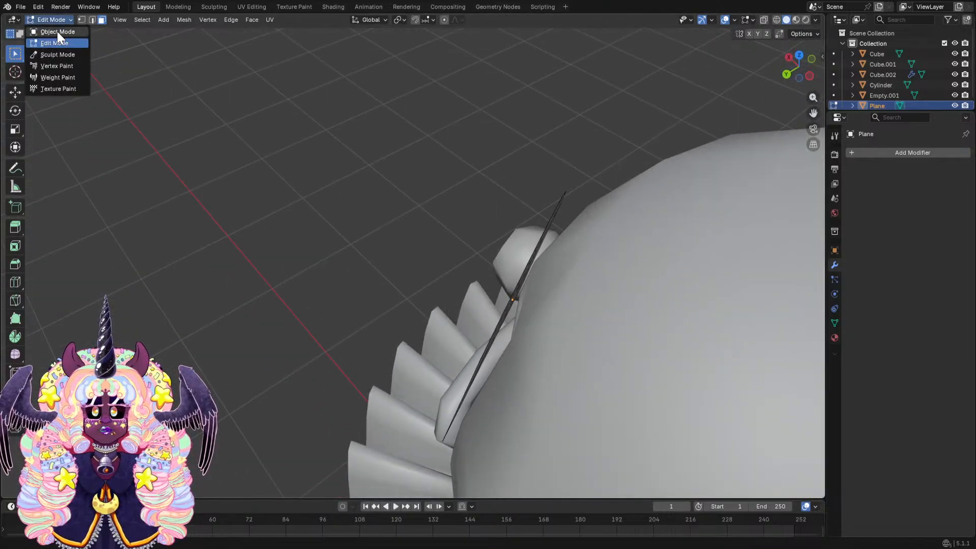
{"action": "left_click", "coordinate": [57, 32]}
{"action": "key", "text": "ctrl+s"}
{"action": "middle_click_drag", "start_coordinate": [529, 214], "coordinate": [551, 228]}
{"action": "left_click", "coordinate": [63, 21]}
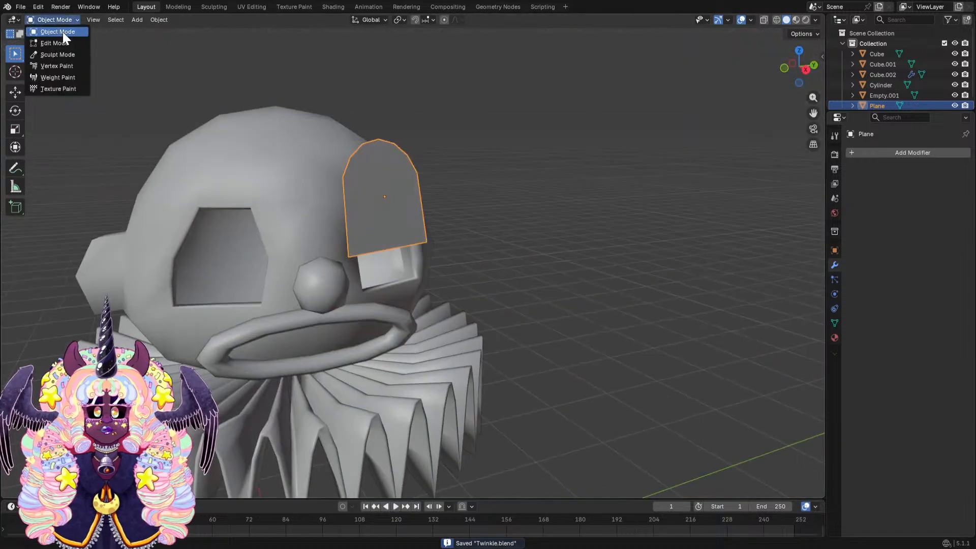
{"action": "left_click", "coordinate": [58, 42]}
{"action": "left_click", "coordinate": [50, 22]}
{"action": "left_click", "coordinate": [57, 31]}
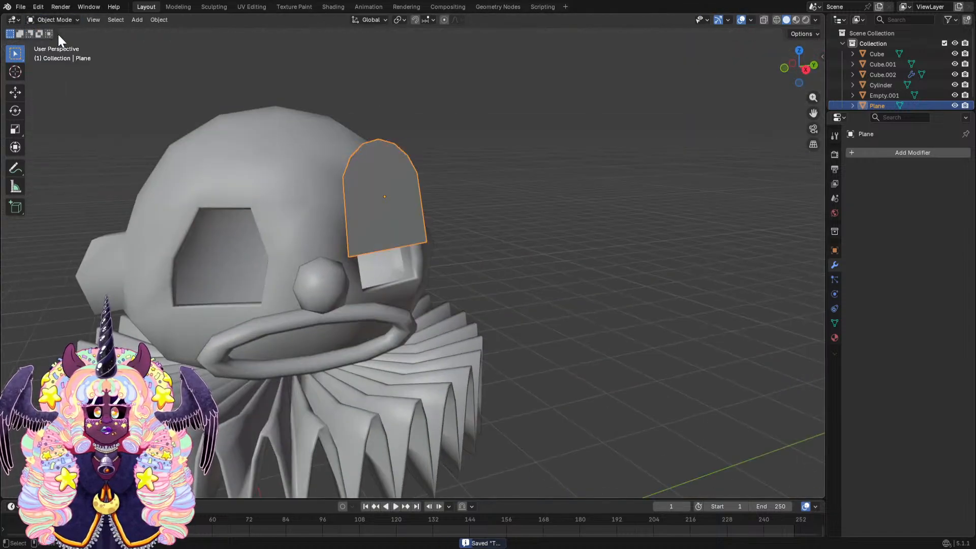
Open the Sculpting workspace with the plate active and frame the character's face from the front.
{"action": "scroll", "coordinate": [338, 222], "scroll_direction": "up", "scroll_amount": 3}
{"action": "middle_click_drag", "start_coordinate": [337, 221], "coordinate": [311, 149]}
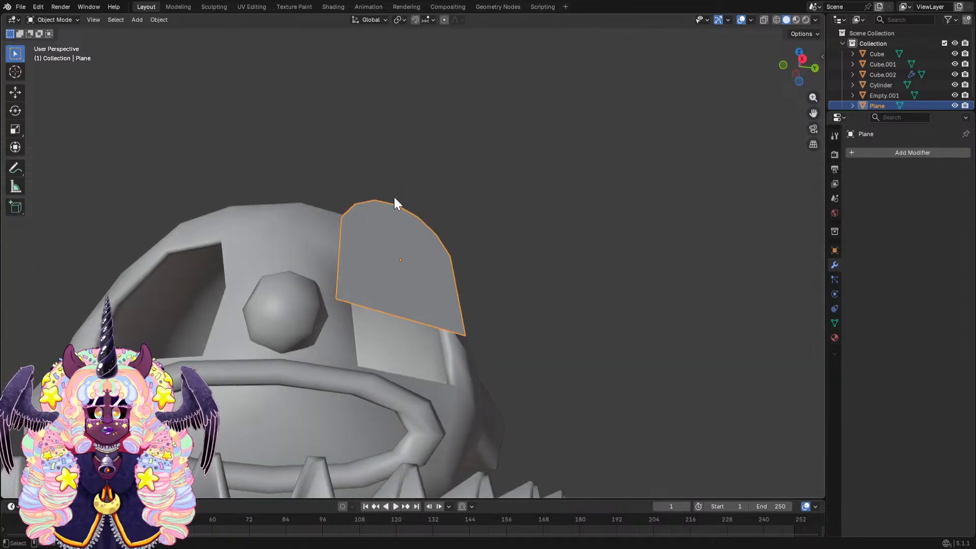
{"action": "middle_click_drag", "start_coordinate": [395, 198], "coordinate": [404, 224]}
{"action": "scroll", "coordinate": [404, 224], "scroll_direction": "up", "scroll_amount": 2}
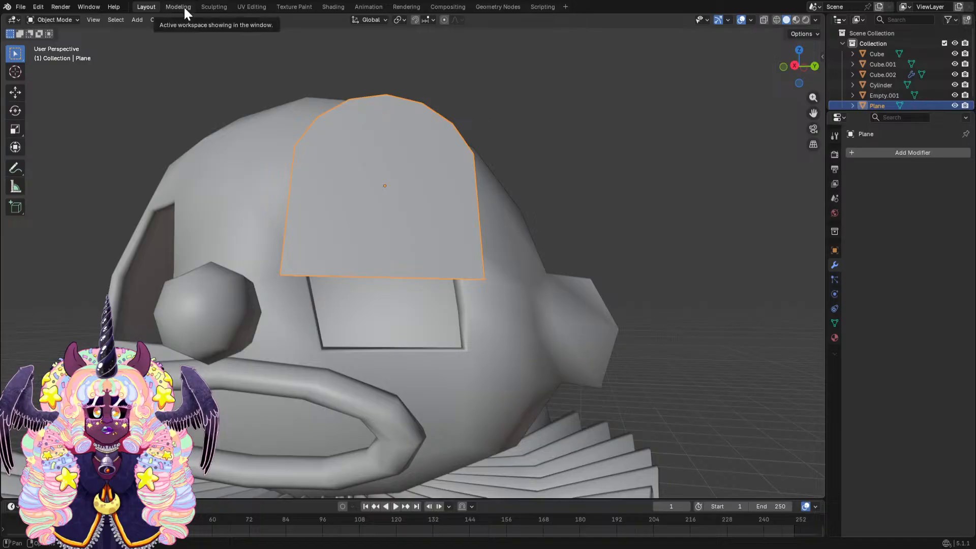
{"action": "left_click", "coordinate": [220, 6]}
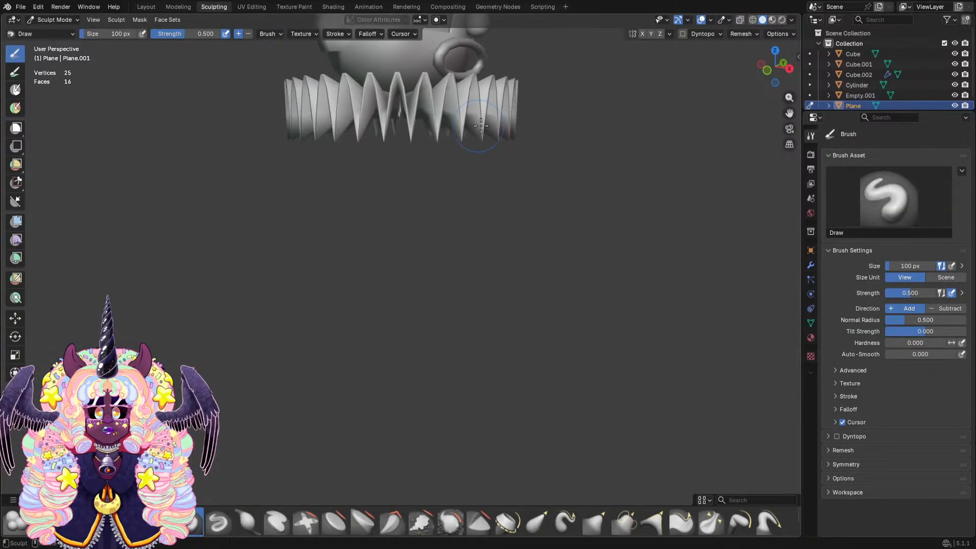
{"action": "middle_click_drag", "start_coordinate": [480, 126], "coordinate": [474, 194]}
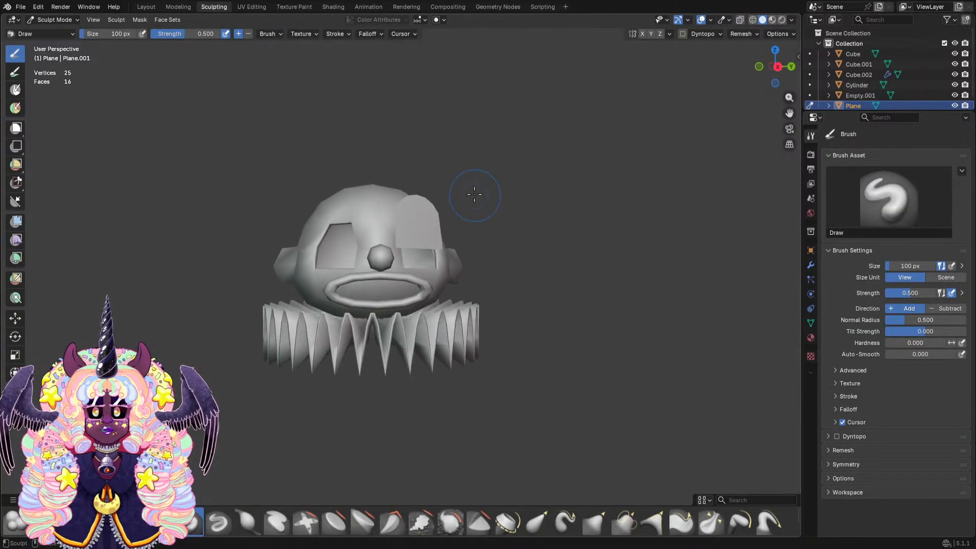
{"action": "scroll", "coordinate": [474, 194], "scroll_direction": "up", "scroll_amount": 5}
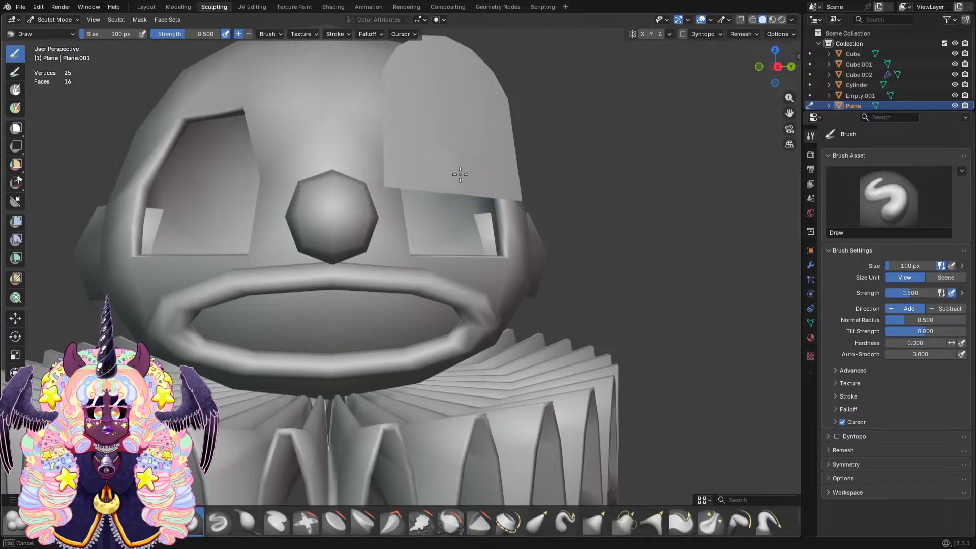
With the Elastic Grab brush, undo a trial stroke and, using Y symmetry, pull the middle of the plate's lower edge upward.
{"action": "left_click", "coordinate": [537, 522]}
{"action": "left_click_drag", "start_coordinate": [465, 195], "coordinate": [461, 188]}
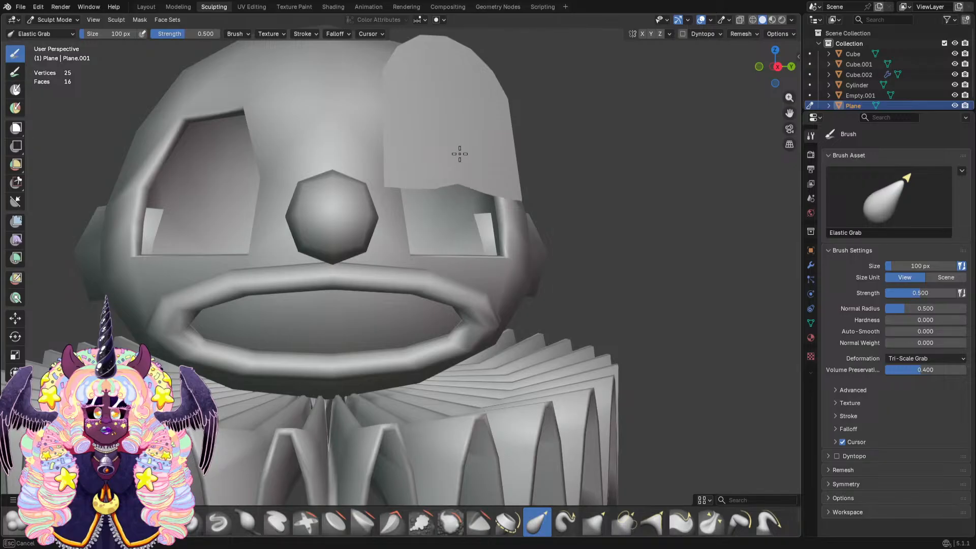
{"action": "key", "text": "ctrl+z"}
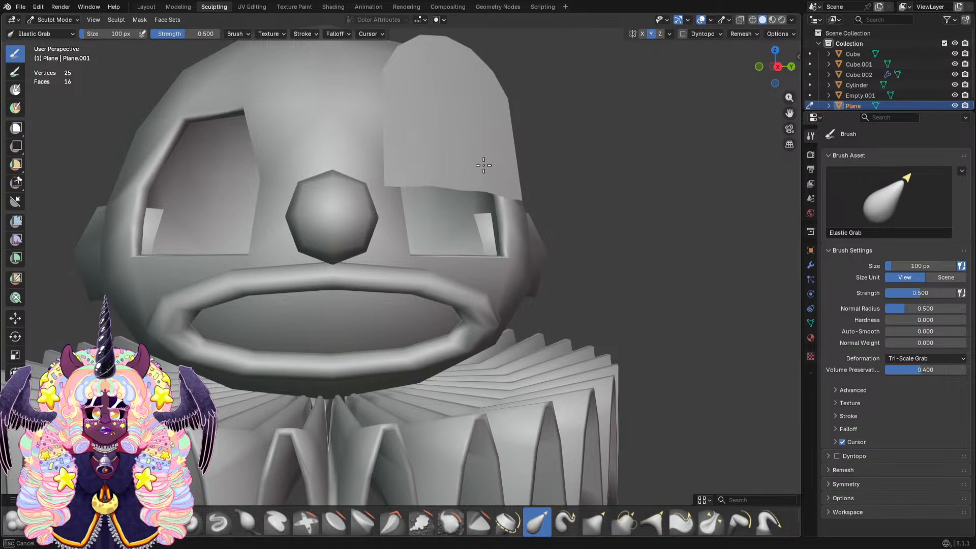
{"action": "left_click_drag", "start_coordinate": [483, 165], "coordinate": [461, 151]}
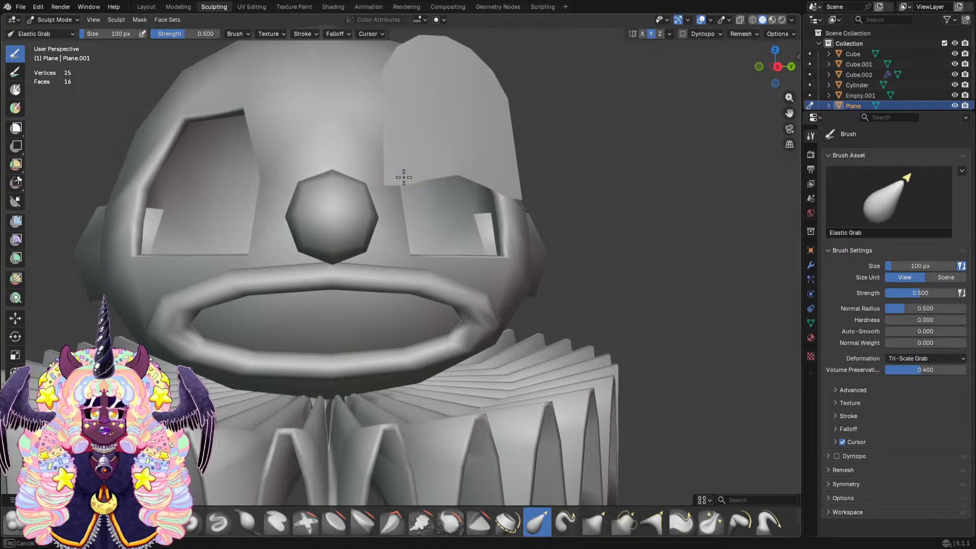
Set the Elastic Grab brush size to 143 px and pull the plate back toward the curve of the head.
{"action": "middle_click_drag", "start_coordinate": [403, 174], "coordinate": [474, 203]}
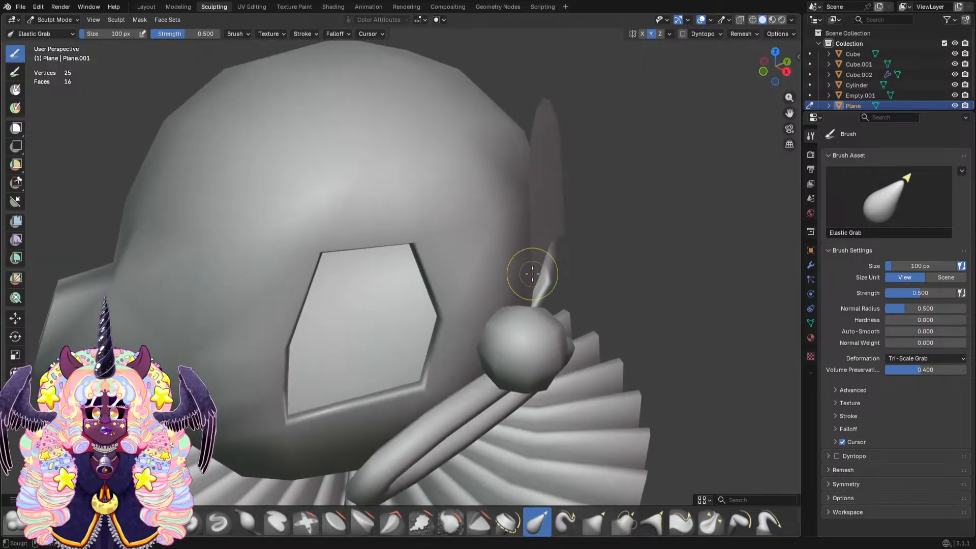
{"action": "mouse_move", "coordinate": [523, 273]}
{"action": "middle_mouse_down"}
{"action": "mouse_move", "coordinate": [516, 281]}
{"action": "mouse_move", "coordinate": [571, 314]}
{"action": "mouse_move", "coordinate": [566, 298]}
{"action": "middle_mouse_up"}
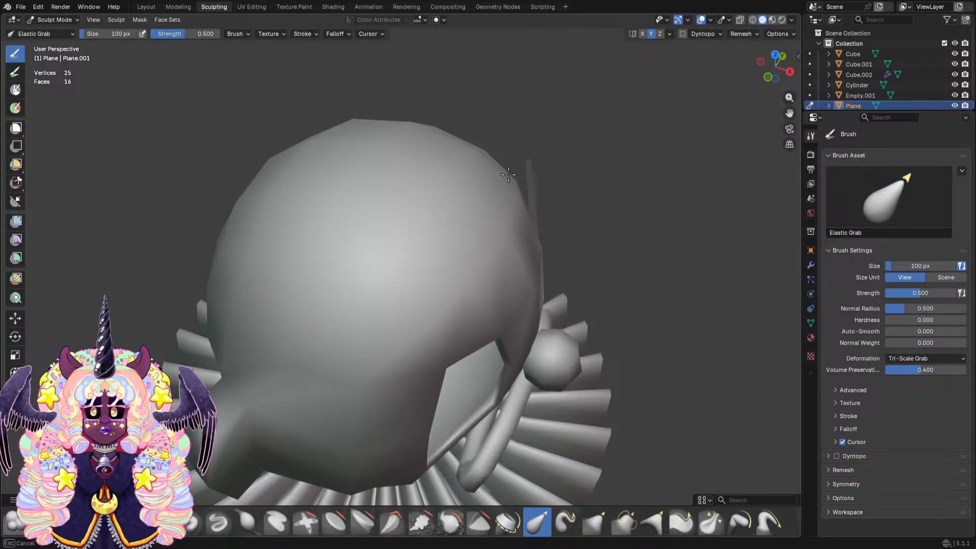
{"action": "mouse_move", "coordinate": [456, 202]}
{"action": "middle_mouse_down"}
{"action": "mouse_move", "coordinate": [525, 200]}
{"action": "mouse_move", "coordinate": [535, 277]}
{"action": "middle_mouse_up"}
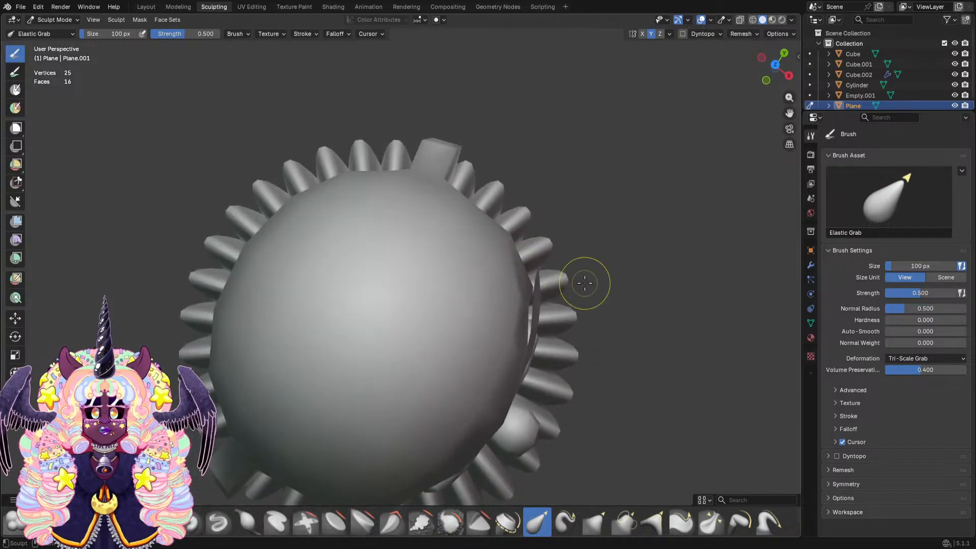
{"action": "mouse_move", "coordinate": [584, 279]}
{"action": "middle_mouse_down"}
{"action": "mouse_move", "coordinate": [552, 239]}
{"action": "mouse_move", "coordinate": [436, 148]}
{"action": "mouse_move", "coordinate": [353, 209]}
{"action": "mouse_move", "coordinate": [316, 253]}
{"action": "middle_mouse_up"}
{"action": "scroll", "coordinate": [318, 232], "scroll_direction": "up", "scroll_amount": 2}
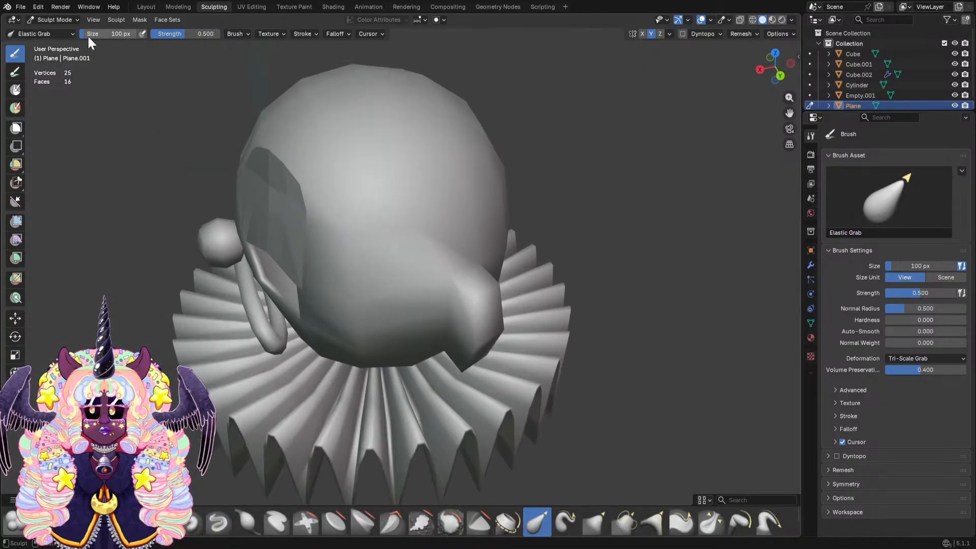
{"action": "left_click_drag", "start_coordinate": [89, 34], "coordinate": [87, 35]}
{"action": "middle_click_drag", "start_coordinate": [299, 173], "coordinate": [461, 189]}
{"action": "left_click_drag", "start_coordinate": [545, 288], "coordinate": [534, 230]}
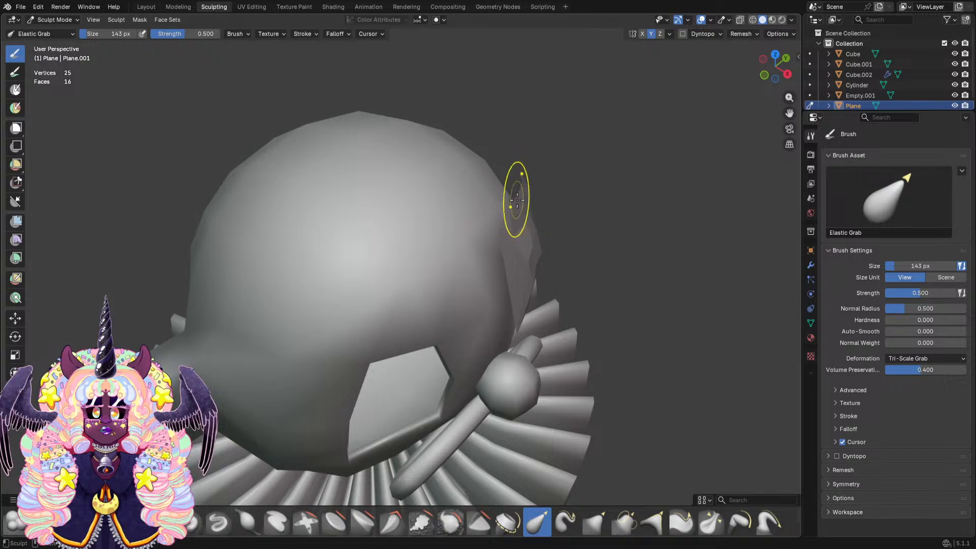
Bend the plate's side edges further around the head with short Elastic Grab strokes, keeping Y symmetry on.
{"action": "middle_click_drag", "start_coordinate": [516, 201], "coordinate": [531, 237]}
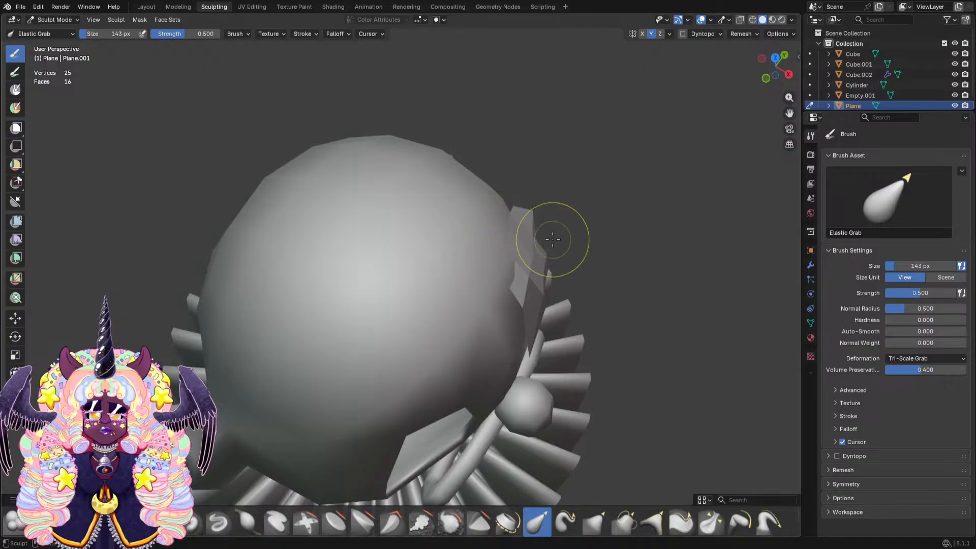
{"action": "middle_click_drag", "start_coordinate": [553, 239], "coordinate": [461, 204]}
{"action": "left_click_drag", "start_coordinate": [434, 225], "coordinate": [410, 228]}
{"action": "mouse_move", "coordinate": [410, 229]}
{"action": "middle_mouse_down"}
{"action": "mouse_move", "coordinate": [562, 265]}
{"action": "mouse_move", "coordinate": [532, 233]}
{"action": "mouse_move", "coordinate": [620, 273]}
{"action": "middle_mouse_up"}
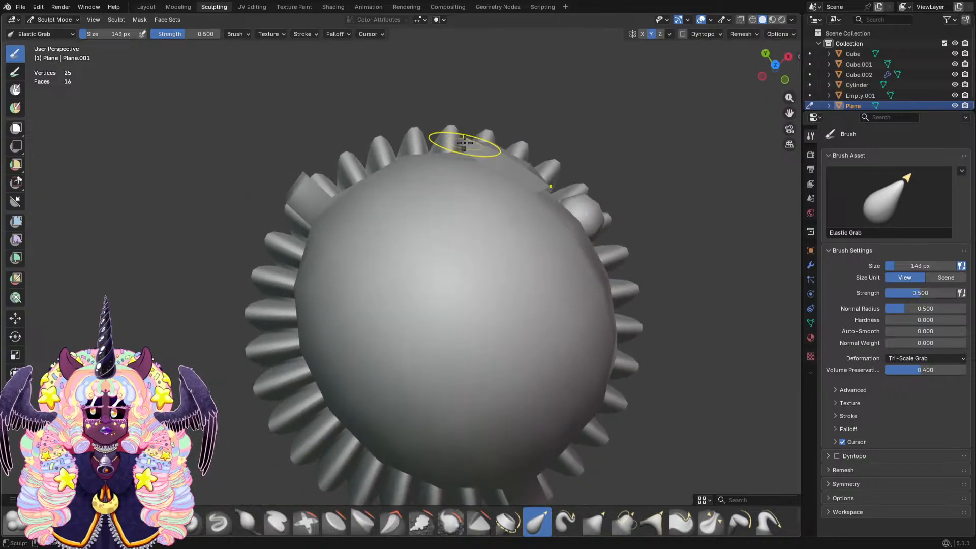
{"action": "left_click_drag", "start_coordinate": [464, 142], "coordinate": [463, 144]}
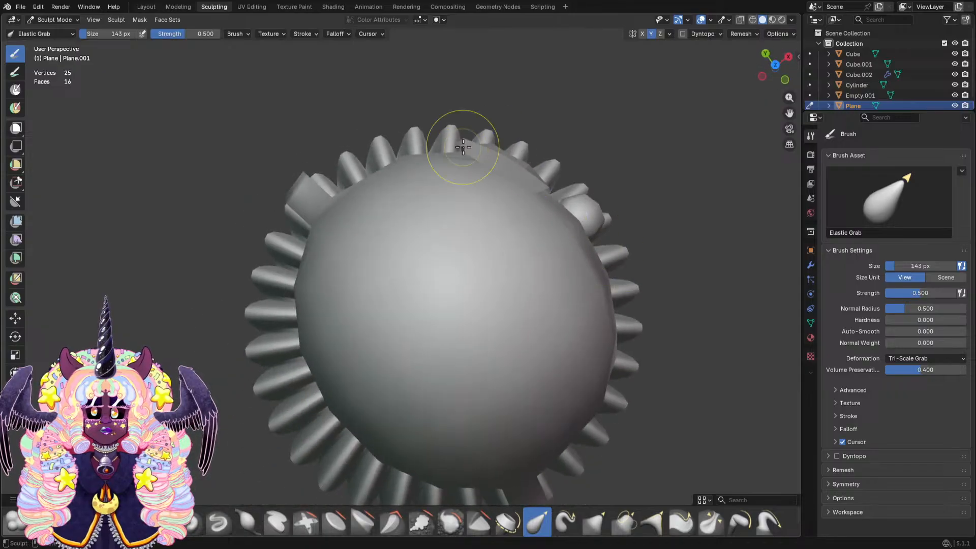
Turn off Y symmetry and adjust the plate's edge where it stands away from the forehead.
{"action": "middle_click_drag", "start_coordinate": [463, 148], "coordinate": [485, 164]}
{"action": "middle_click_drag", "start_coordinate": [520, 201], "coordinate": [540, 260]}
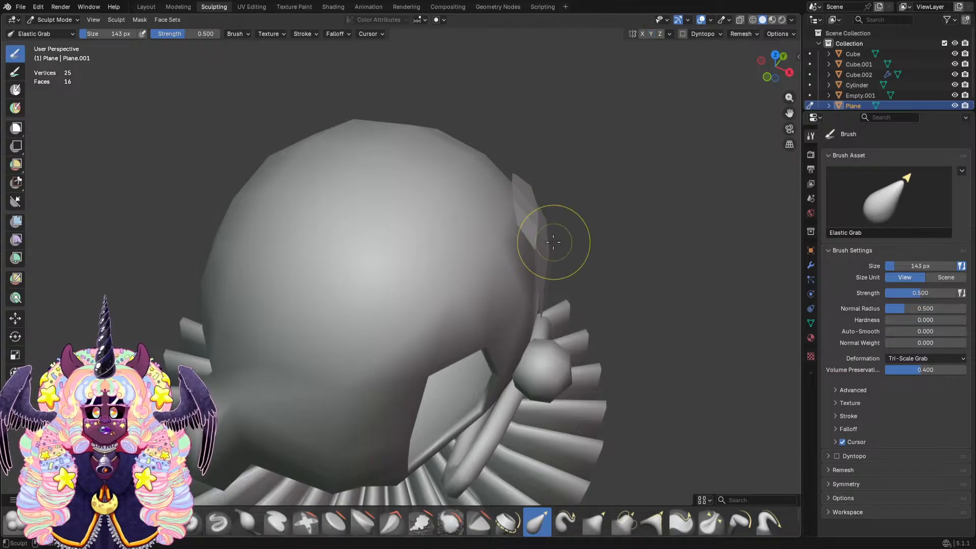
{"action": "scroll", "coordinate": [579, 233], "scroll_direction": "up", "scroll_amount": 3}
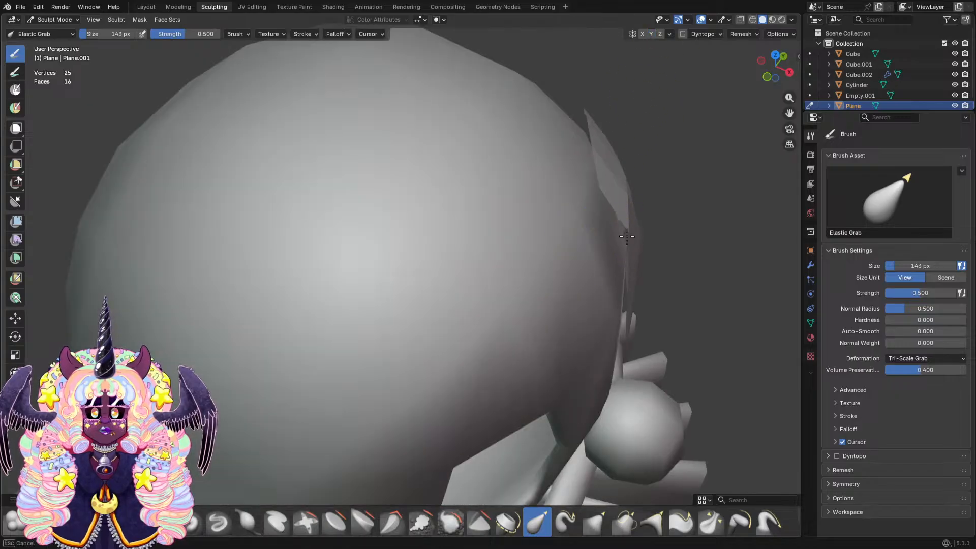
{"action": "left_click_drag", "start_coordinate": [627, 236], "coordinate": [633, 234]}
Pull the plate's outer side edge back so it wraps around the side of the head.
{"action": "mouse_move", "coordinate": [653, 220]}
{"action": "middle_mouse_down"}
{"action": "mouse_move", "coordinate": [581, 195]}
{"action": "mouse_move", "coordinate": [498, 207]}
{"action": "mouse_move", "coordinate": [513, 239]}
{"action": "middle_mouse_up"}
{"action": "mouse_move", "coordinate": [479, 353]}
{"action": "middle_mouse_down"}
{"action": "mouse_move", "coordinate": [348, 276]}
{"action": "mouse_move", "coordinate": [342, 294]}
{"action": "mouse_move", "coordinate": [355, 322]}
{"action": "mouse_move", "coordinate": [246, 185]}
{"action": "middle_mouse_up"}
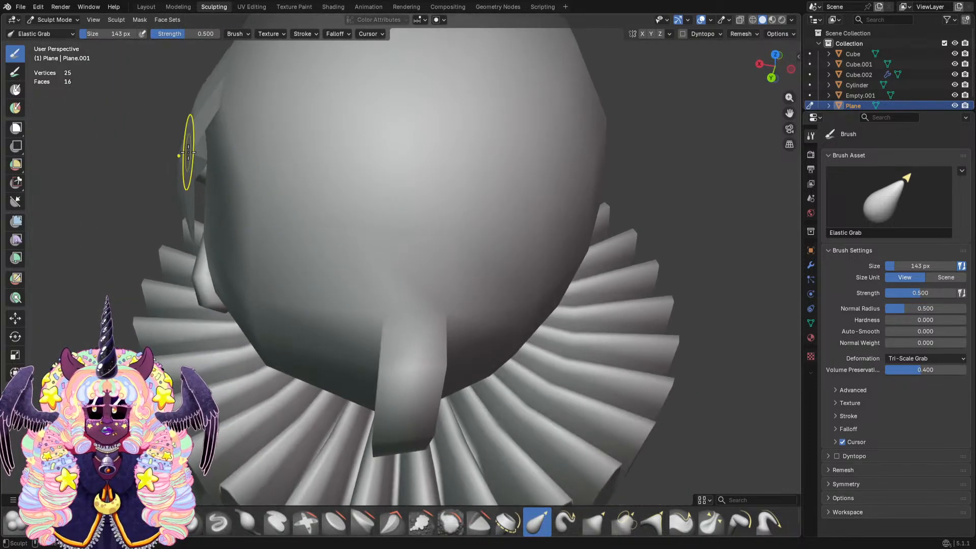
{"action": "left_click_drag", "start_coordinate": [199, 149], "coordinate": [228, 157]}
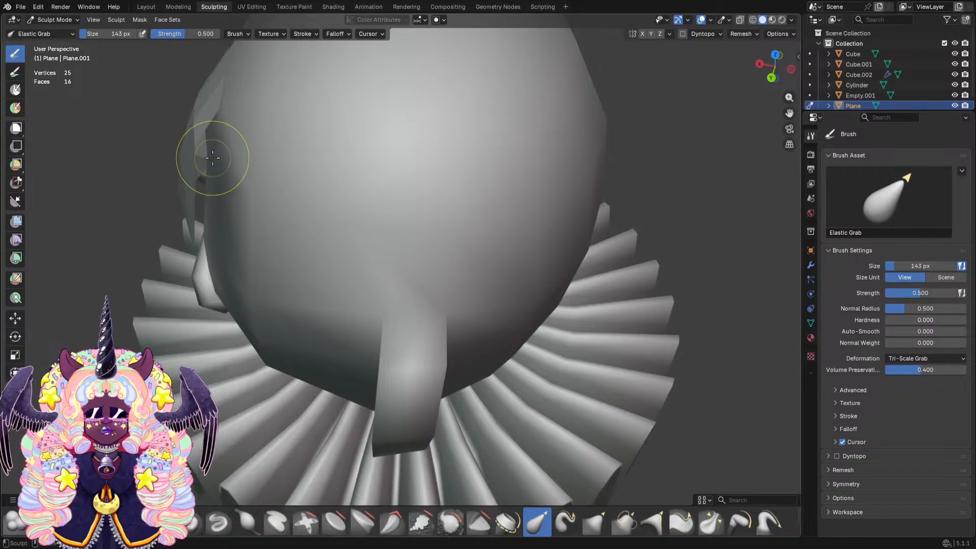
{"action": "mouse_move", "coordinate": [246, 170]}
{"action": "middle_mouse_down"}
{"action": "mouse_move", "coordinate": [318, 201]}
{"action": "mouse_move", "coordinate": [267, 250]}
{"action": "middle_mouse_up"}
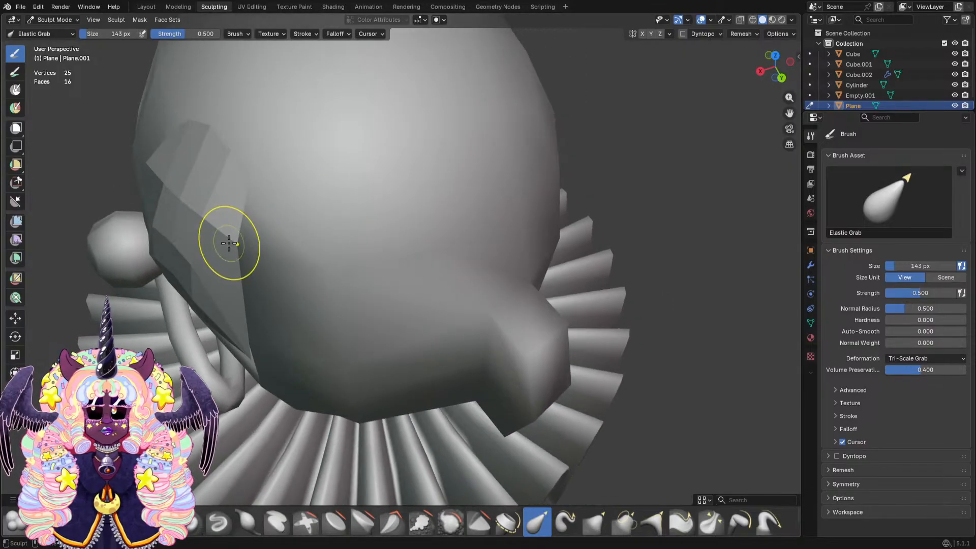
{"action": "left_click_drag", "start_coordinate": [233, 242], "coordinate": [273, 234]}
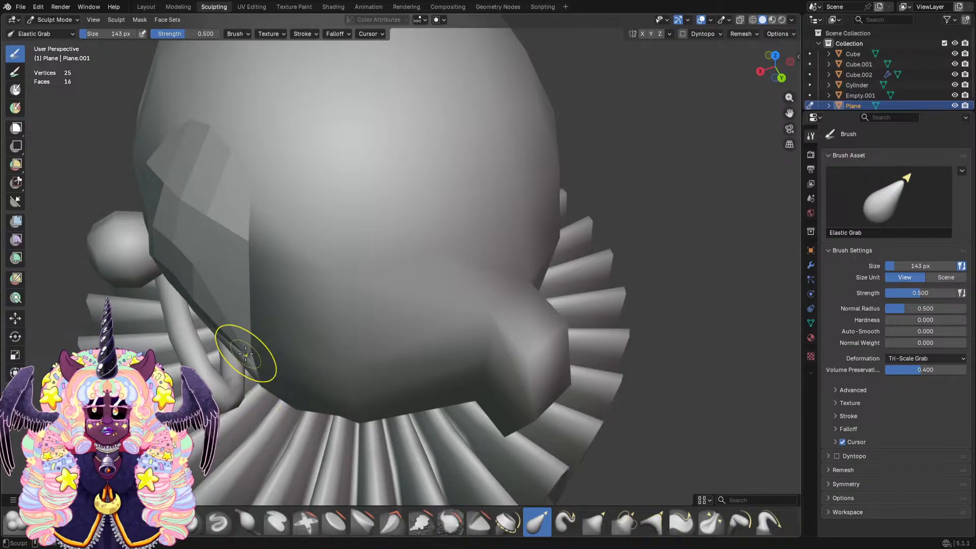
Draw the upper part of the plate's outer edge back onto the head's surface.
{"action": "mouse_move", "coordinate": [258, 349]}
{"action": "middle_mouse_down"}
{"action": "mouse_move", "coordinate": [185, 242]}
{"action": "mouse_move", "coordinate": [511, 272]}
{"action": "mouse_move", "coordinate": [467, 254]}
{"action": "mouse_move", "coordinate": [410, 251]}
{"action": "middle_mouse_up"}
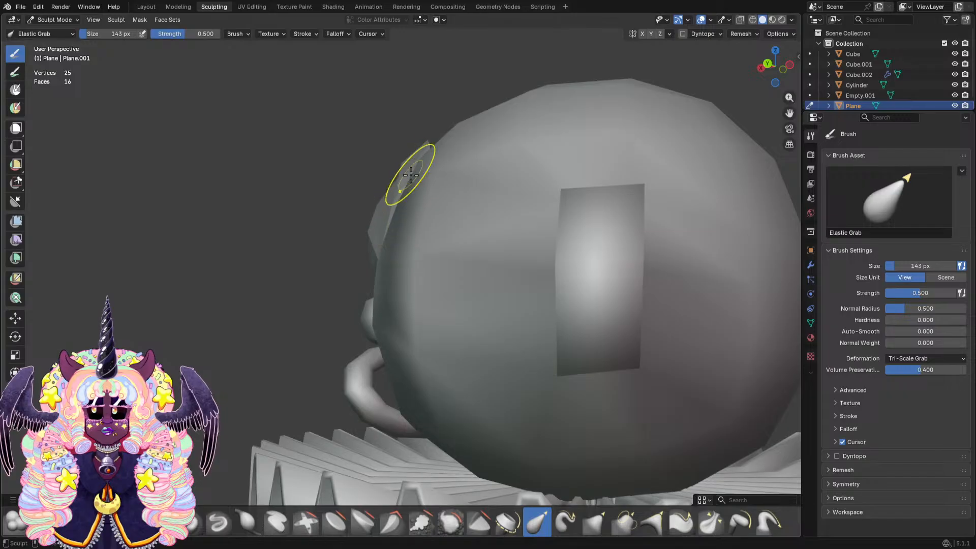
{"action": "mouse_move", "coordinate": [410, 175]}
{"action": "middle_mouse_down"}
{"action": "mouse_move", "coordinate": [426, 196]}
{"action": "mouse_move", "coordinate": [423, 185]}
{"action": "middle_mouse_up"}
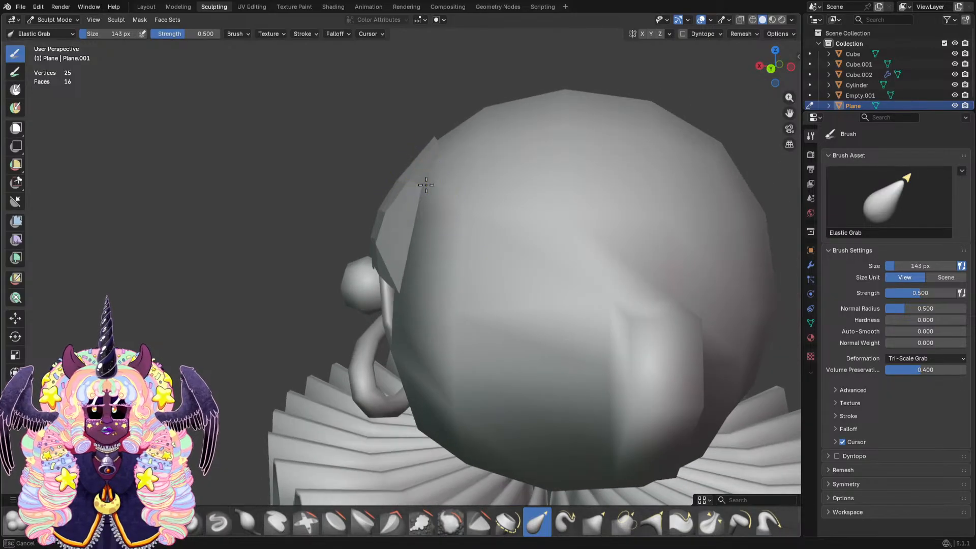
{"action": "mouse_move", "coordinate": [426, 185]}
{"action": "left_mouse_down"}
{"action": "mouse_move", "coordinate": [479, 222]}
{"action": "mouse_move", "coordinate": [459, 207]}
{"action": "left_mouse_up"}
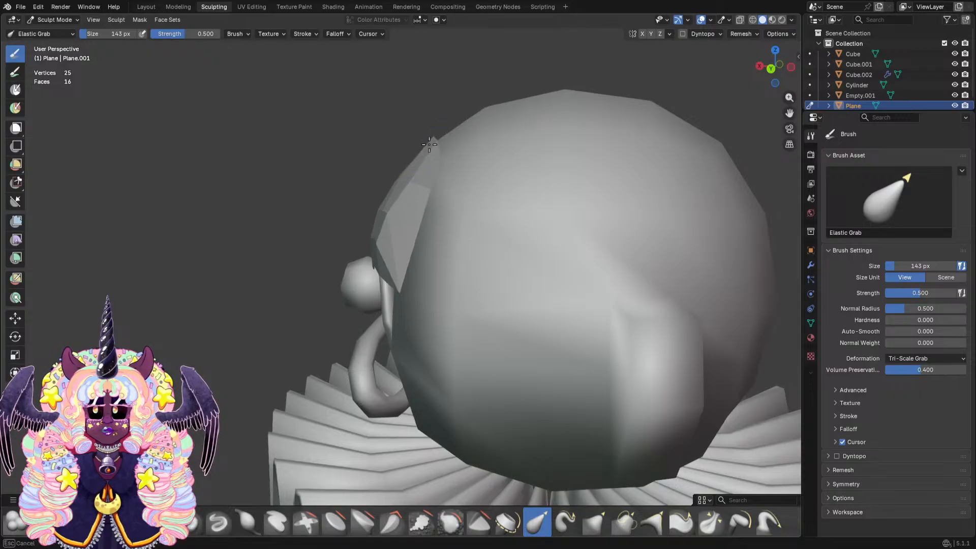
{"action": "mouse_move", "coordinate": [435, 171]}
{"action": "middle_mouse_down"}
{"action": "mouse_move", "coordinate": [381, 183]}
{"action": "mouse_move", "coordinate": [370, 170]}
{"action": "mouse_move", "coordinate": [383, 185]}
{"action": "middle_mouse_up"}
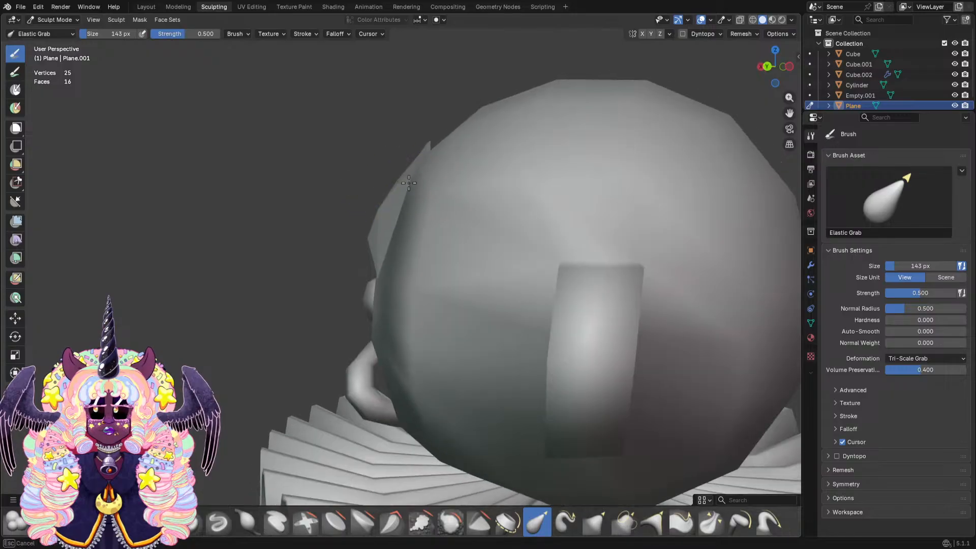
{"action": "middle_click_drag", "start_coordinate": [438, 160], "coordinate": [508, 223]}
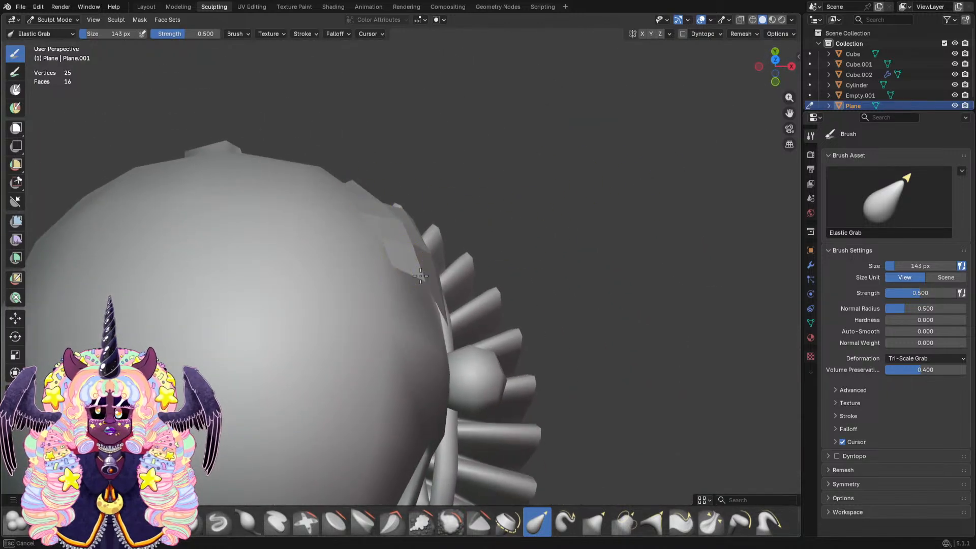
From below, shape the plate's outer lower corner to follow the head above the eye socket.
{"action": "mouse_move", "coordinate": [416, 279]}
{"action": "middle_mouse_down"}
{"action": "mouse_move", "coordinate": [399, 170]}
{"action": "mouse_move", "coordinate": [422, 168]}
{"action": "mouse_move", "coordinate": [399, 171]}
{"action": "mouse_move", "coordinate": [337, 243]}
{"action": "mouse_move", "coordinate": [453, 211]}
{"action": "mouse_move", "coordinate": [477, 165]}
{"action": "mouse_move", "coordinate": [424, 172]}
{"action": "mouse_move", "coordinate": [432, 153]}
{"action": "mouse_move", "coordinate": [410, 170]}
{"action": "mouse_move", "coordinate": [457, 147]}
{"action": "mouse_move", "coordinate": [485, 168]}
{"action": "middle_mouse_up"}
{"action": "left_click_drag", "start_coordinate": [485, 169], "coordinate": [449, 214]}
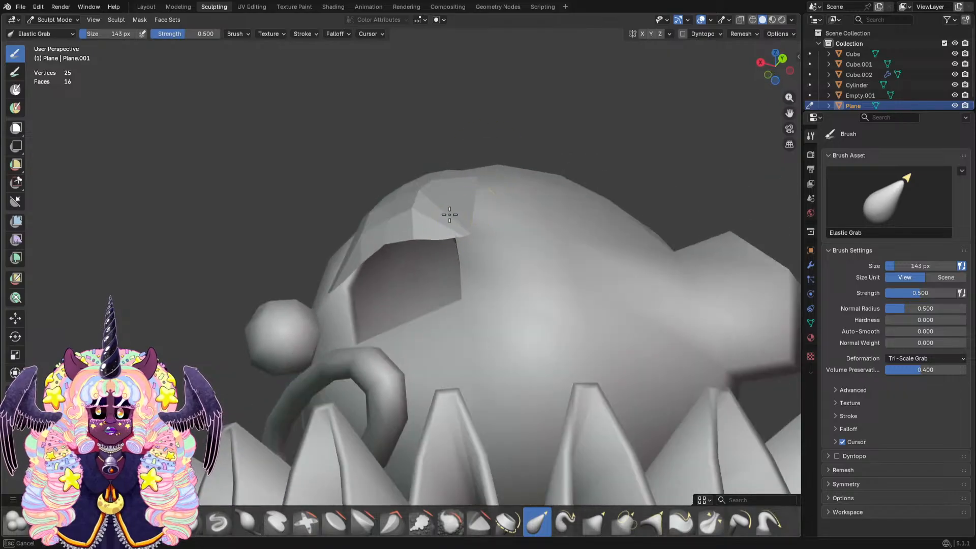
{"action": "middle_click_drag", "start_coordinate": [455, 202], "coordinate": [391, 293]}
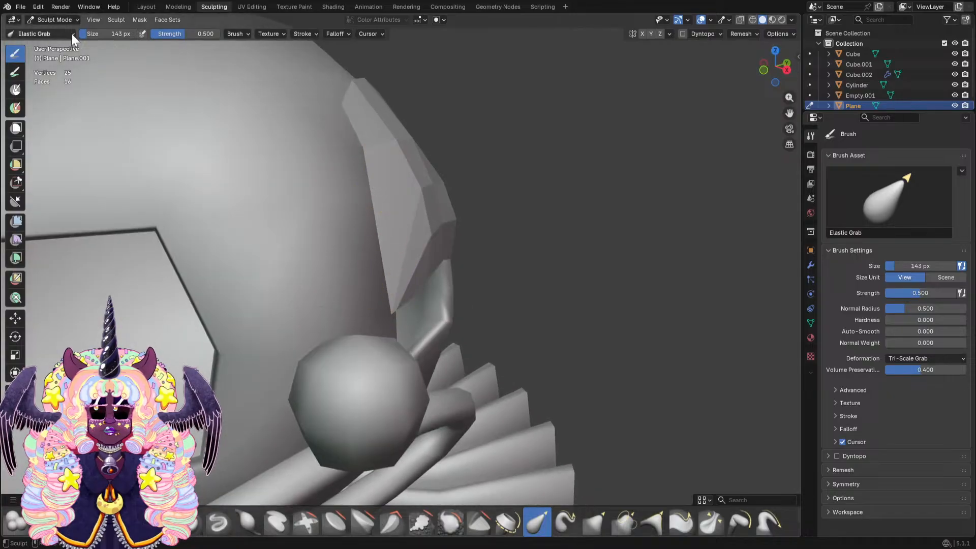
Switch the plate to Object Mode and apply smooth shading to it.
{"action": "left_click", "coordinate": [55, 19]}
{"action": "left_click", "coordinate": [52, 29]}
{"action": "mouse_move", "coordinate": [326, 132]}
{"action": "middle_mouse_down"}
{"action": "mouse_move", "coordinate": [474, 165]}
{"action": "mouse_move", "coordinate": [346, 152]}
{"action": "mouse_move", "coordinate": [381, 126]}
{"action": "middle_mouse_up"}
{"action": "right_click", "coordinate": [429, 203]}
{"action": "left_click", "coordinate": [437, 210]}
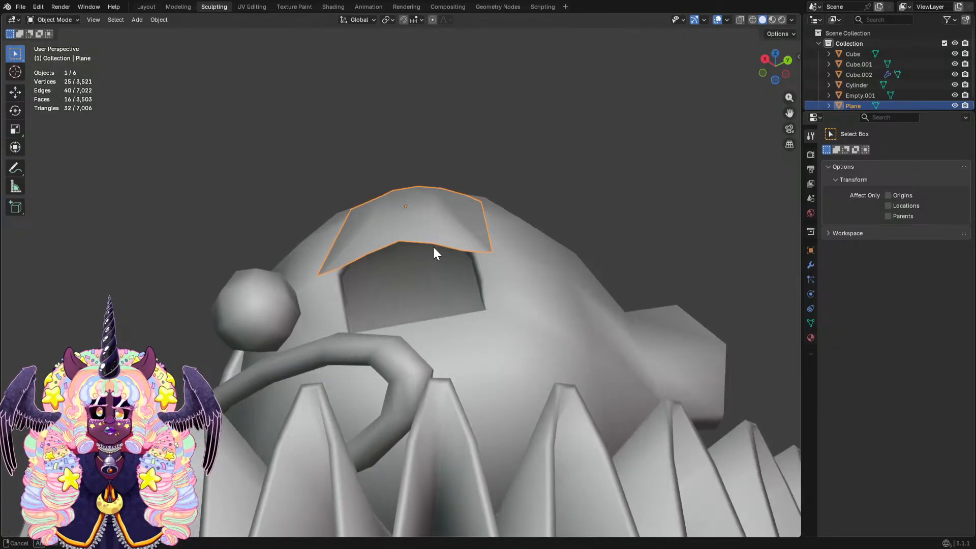
Return to the Sculpting workspace and use Elastic Grab to reshape the eyelid's lower edge and outer corner into a softer arch.
{"action": "middle_click_drag", "start_coordinate": [433, 247], "coordinate": [472, 308]}
{"action": "scroll", "coordinate": [454, 244], "scroll_direction": "down", "scroll_amount": 5}
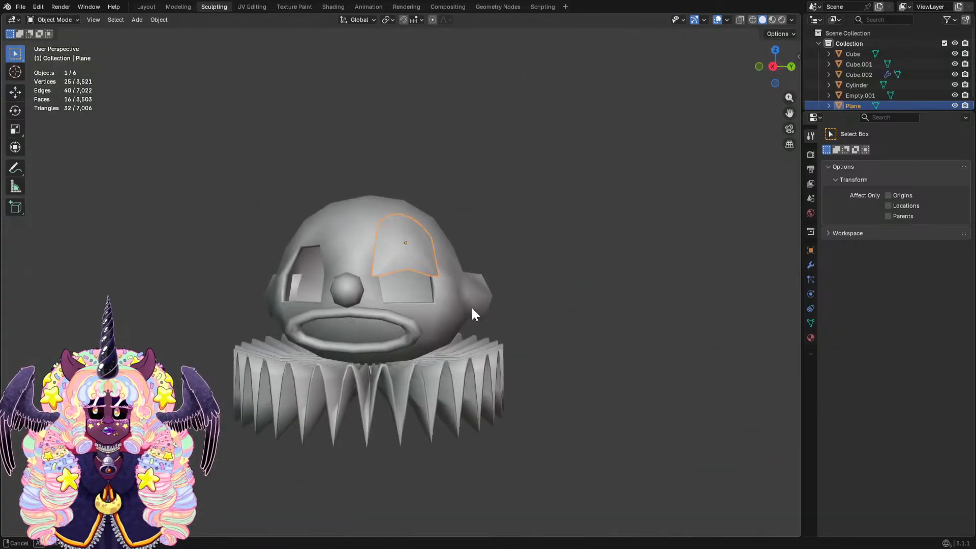
{"action": "scroll", "coordinate": [417, 242], "scroll_direction": "up", "scroll_amount": 3}
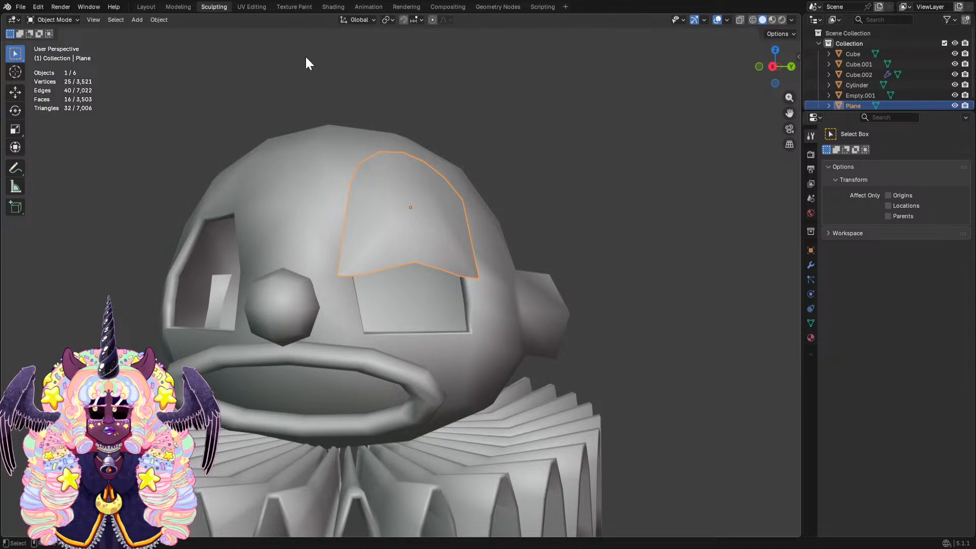
{"action": "left_click", "coordinate": [171, 7]}
{"action": "left_click", "coordinate": [206, 6]}
{"action": "left_click_drag", "start_coordinate": [370, 268], "coordinate": [478, 275]}
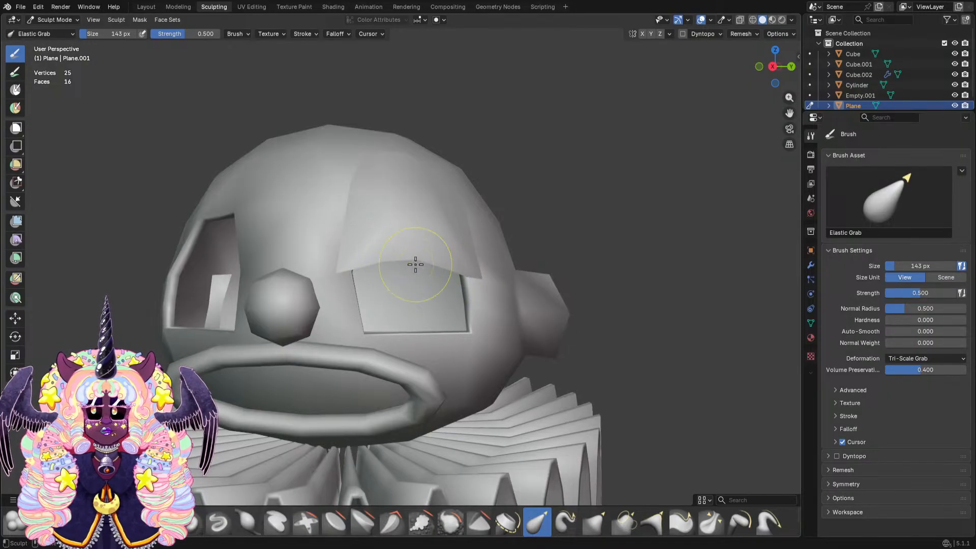
{"action": "mouse_move", "coordinate": [415, 265]}
{"action": "left_mouse_down"}
{"action": "mouse_move", "coordinate": [414, 255]}
{"action": "mouse_move", "coordinate": [444, 270]}
{"action": "mouse_move", "coordinate": [468, 256]}
{"action": "left_mouse_up"}
Nudge the eyelid's inner lower corner beside the nose with Elastic Grab and check the whole face from the front.
{"action": "mouse_move", "coordinate": [468, 257]}
{"action": "middle_mouse_down"}
{"action": "mouse_move", "coordinate": [471, 235]}
{"action": "mouse_move", "coordinate": [447, 220]}
{"action": "mouse_move", "coordinate": [462, 203]}
{"action": "mouse_move", "coordinate": [555, 198]}
{"action": "mouse_move", "coordinate": [506, 188]}
{"action": "mouse_move", "coordinate": [458, 239]}
{"action": "mouse_move", "coordinate": [497, 255]}
{"action": "mouse_move", "coordinate": [452, 322]}
{"action": "middle_mouse_up"}
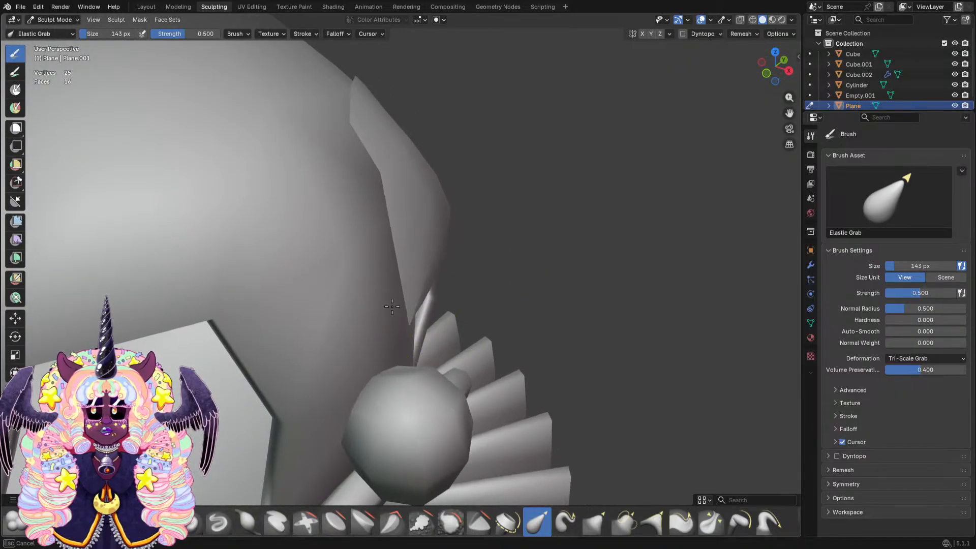
{"action": "mouse_move", "coordinate": [420, 285]}
{"action": "middle_mouse_down"}
{"action": "mouse_move", "coordinate": [350, 168]}
{"action": "mouse_move", "coordinate": [305, 224]}
{"action": "middle_mouse_up"}
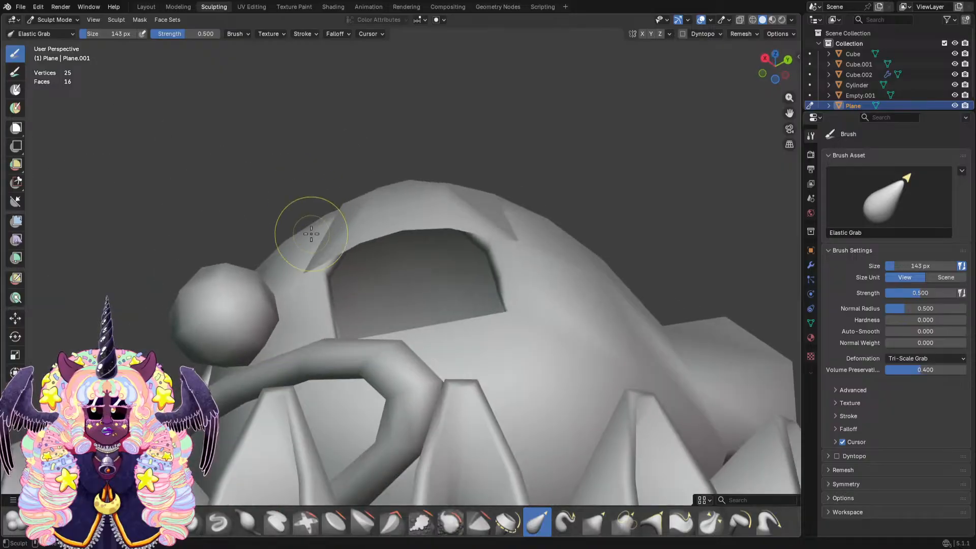
{"action": "left_click_drag", "start_coordinate": [310, 270], "coordinate": [319, 268]}
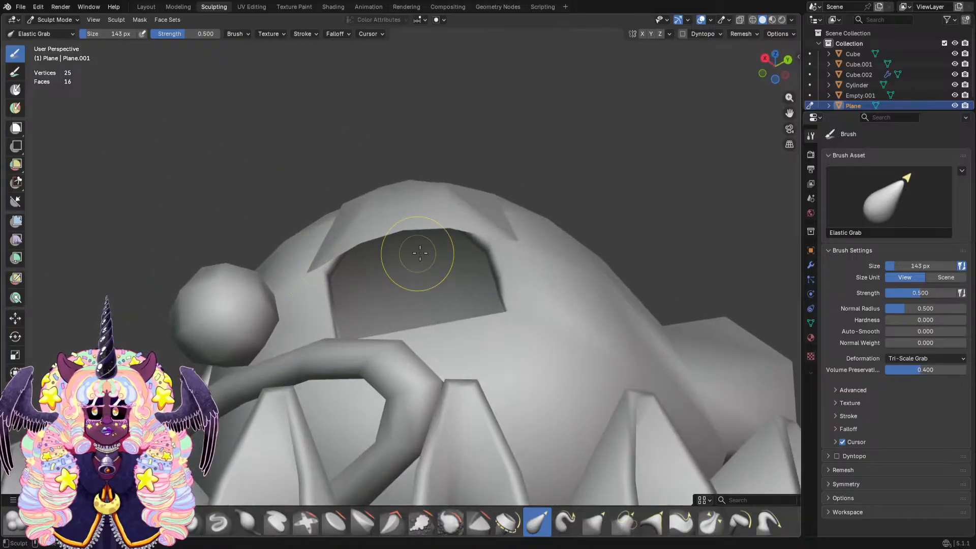
{"action": "mouse_move", "coordinate": [420, 253]}
{"action": "middle_mouse_down"}
{"action": "mouse_move", "coordinate": [390, 200]}
{"action": "mouse_move", "coordinate": [386, 209]}
{"action": "mouse_move", "coordinate": [497, 259]}
{"action": "mouse_move", "coordinate": [458, 262]}
{"action": "middle_mouse_up"}
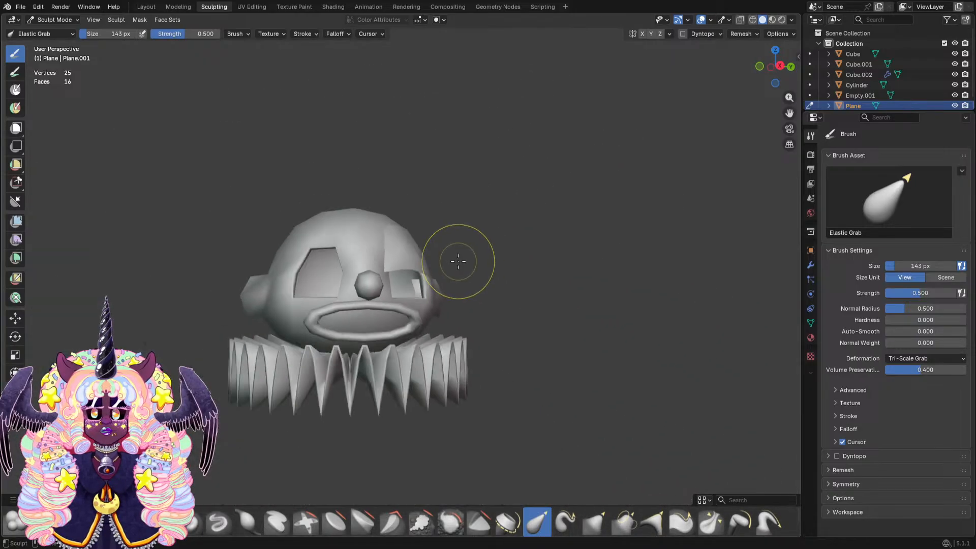
Pull the eyelid plane's outer lower corner down over the edge of the eye opening with Elastic Grab.
{"action": "scroll", "coordinate": [458, 261], "scroll_direction": "down", "scroll_amount": 5}
{"action": "scroll", "coordinate": [452, 295], "scroll_direction": "up", "scroll_amount": 1}
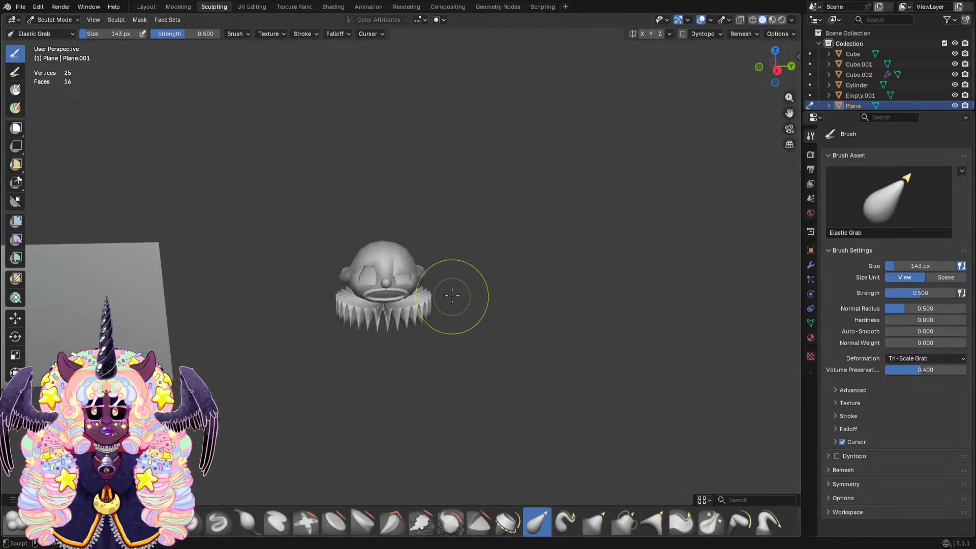
{"action": "left_click", "coordinate": [753, 19]}
{"action": "left_click", "coordinate": [762, 20]}
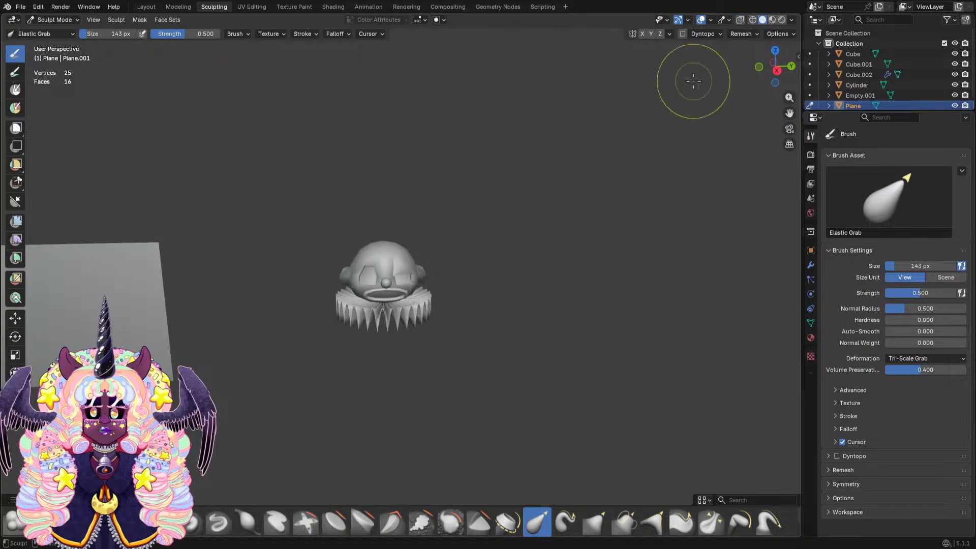
{"action": "scroll", "coordinate": [692, 80], "scroll_direction": "up", "scroll_amount": 7}
{"action": "scroll", "coordinate": [449, 247], "scroll_direction": "up", "scroll_amount": 3}
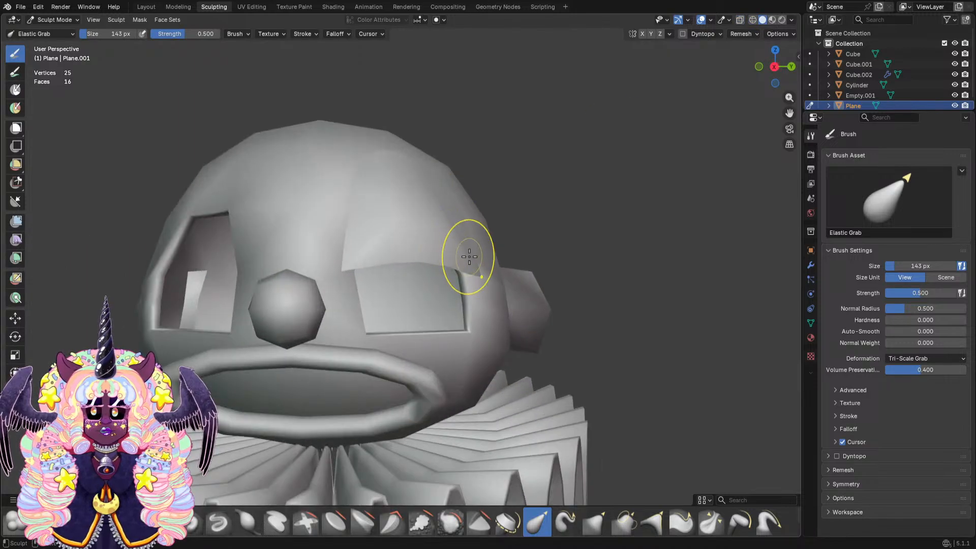
{"action": "left_click_drag", "start_coordinate": [469, 258], "coordinate": [475, 279]}
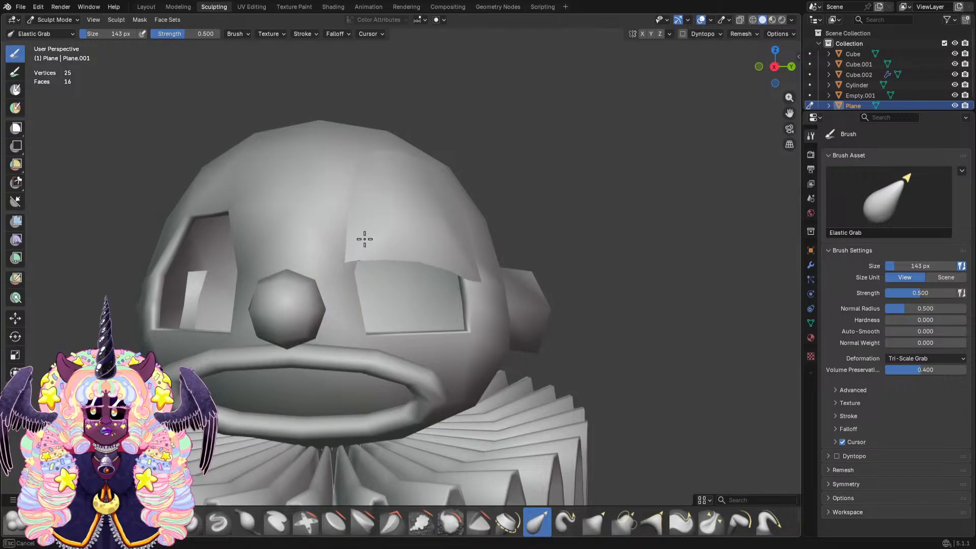
{"action": "middle_click_drag", "start_coordinate": [369, 251], "coordinate": [411, 281]}
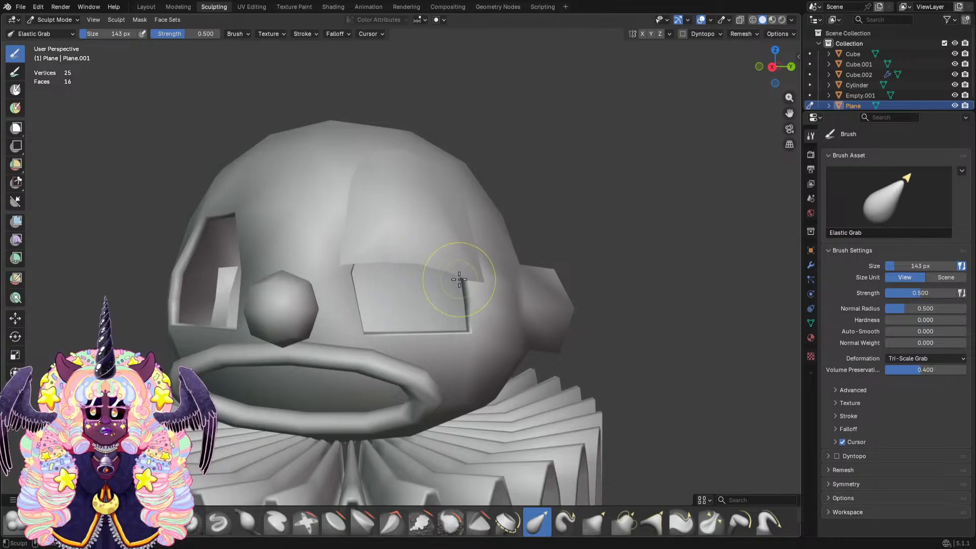
Return to the Layout workspace and set the eyelid plane to Shade Flat.
{"action": "scroll", "coordinate": [500, 279], "scroll_direction": "down", "scroll_amount": 8}
{"action": "middle_click_drag", "start_coordinate": [502, 280], "coordinate": [540, 300]}
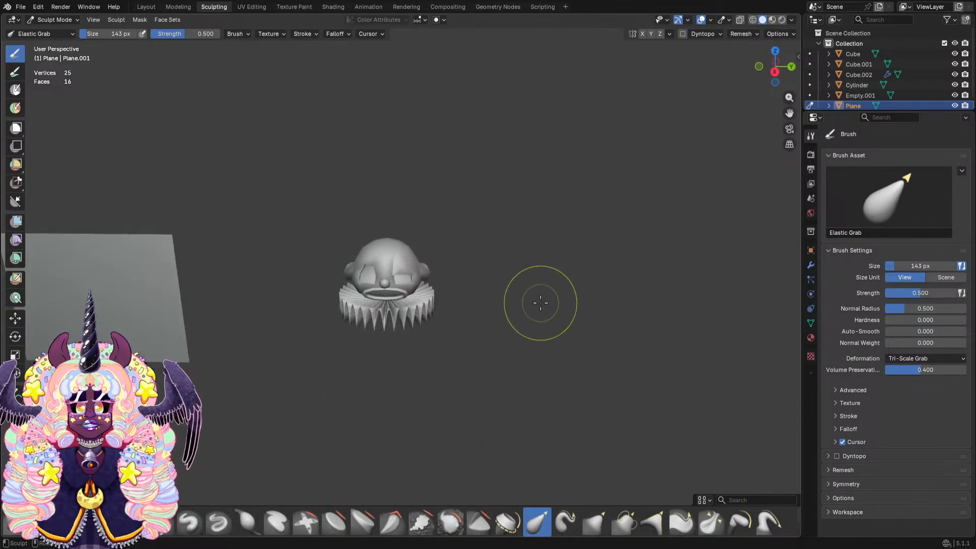
{"action": "scroll", "coordinate": [508, 303], "scroll_direction": "up", "scroll_amount": 3}
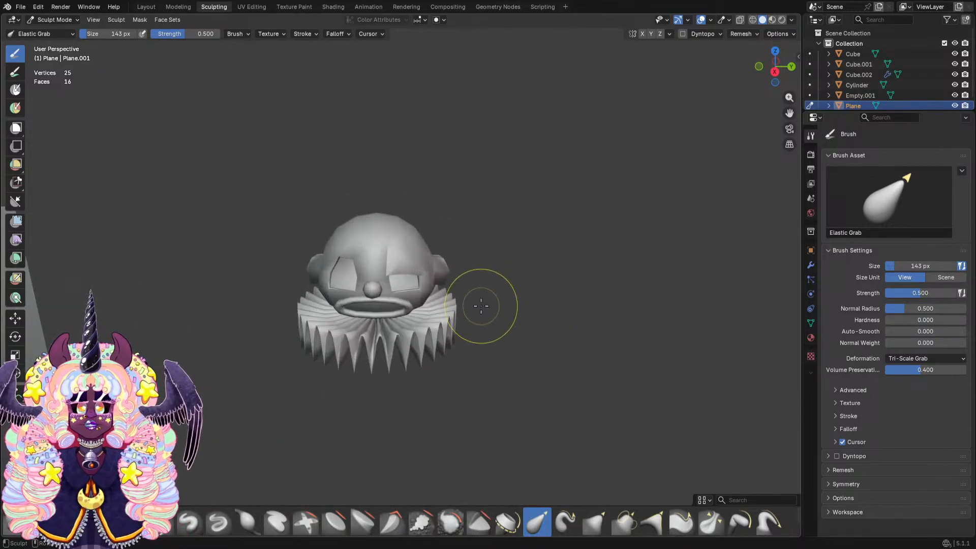
{"action": "left_click", "coordinate": [753, 20]}
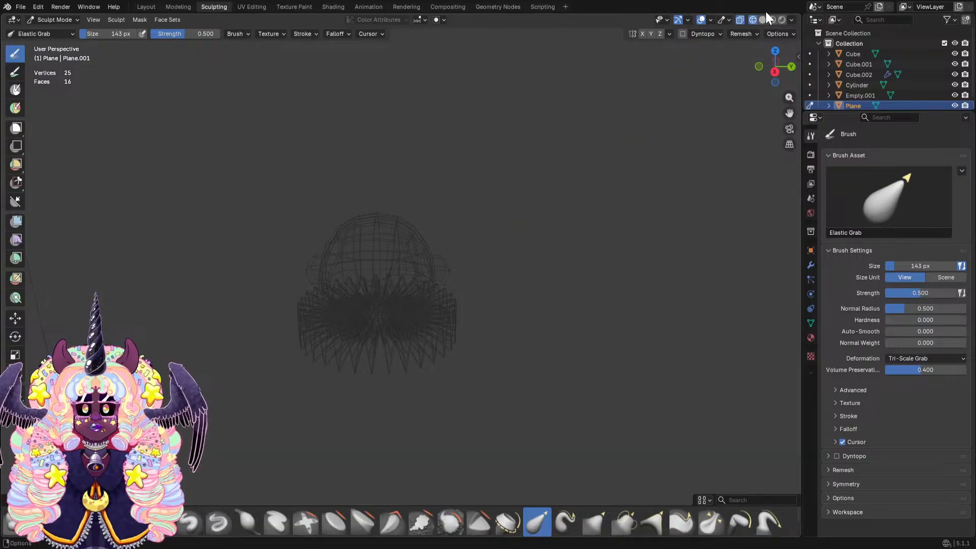
{"action": "left_click", "coordinate": [763, 20]}
{"action": "left_click", "coordinate": [146, 6]}
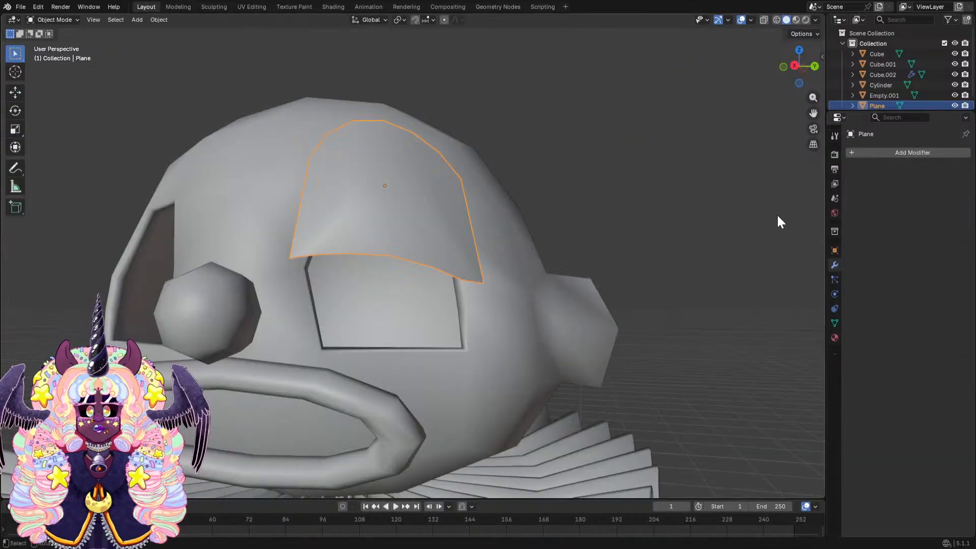
{"action": "right_click", "coordinate": [419, 206]}
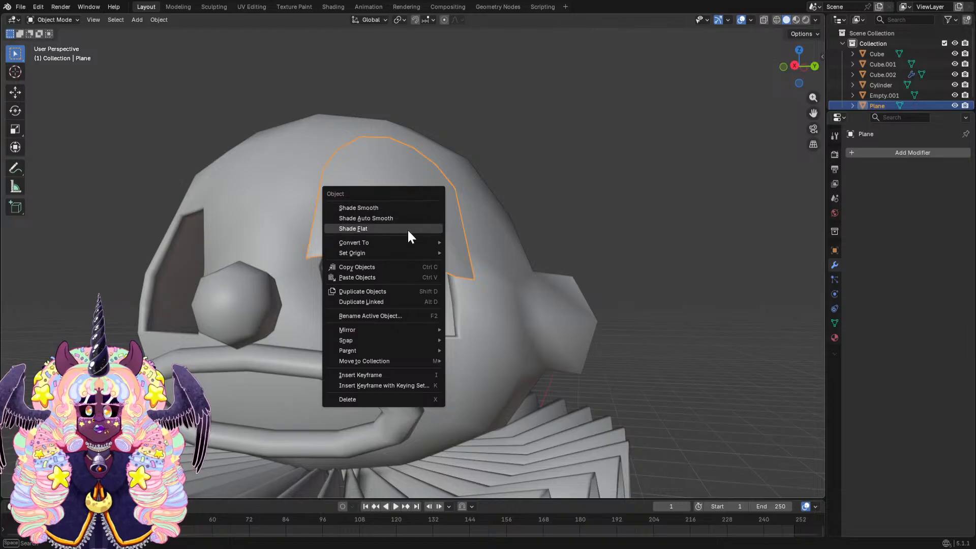
{"action": "left_click", "coordinate": [407, 229]}
Thicken the eyelid plane with a Solidify modifier set to 0.03 m thickness and apply the modifier.
{"action": "middle_click_drag", "start_coordinate": [407, 231], "coordinate": [615, 218]}
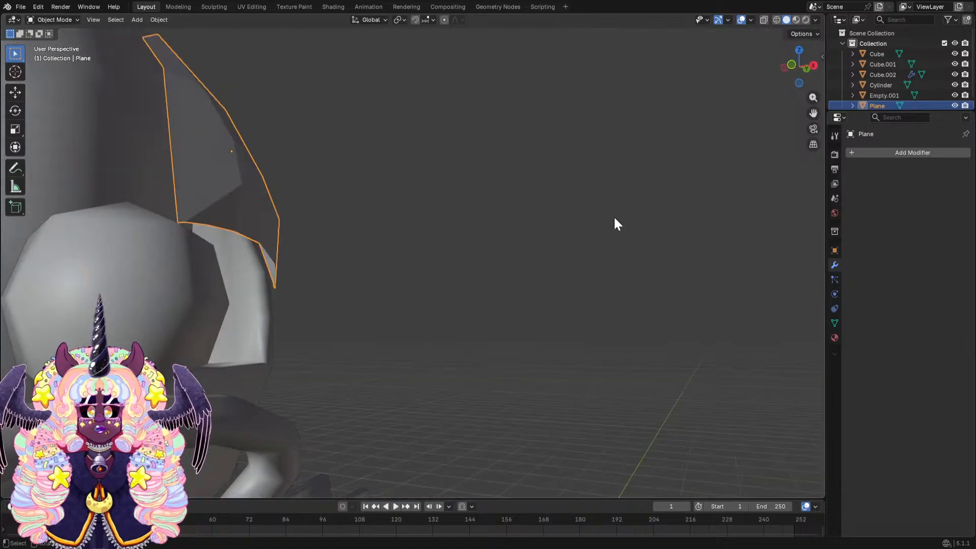
{"action": "left_click", "coordinate": [860, 152]}
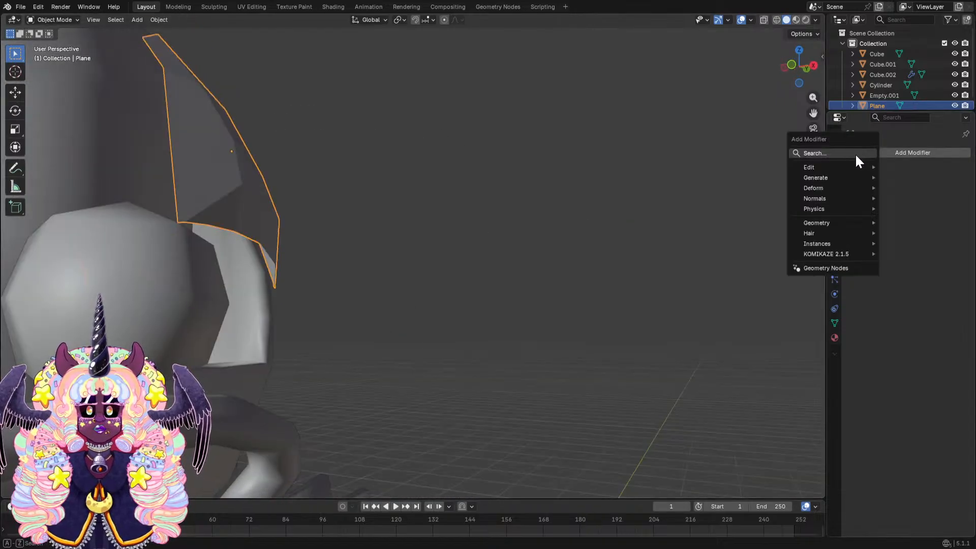
{"action": "left_click", "coordinate": [855, 154]}
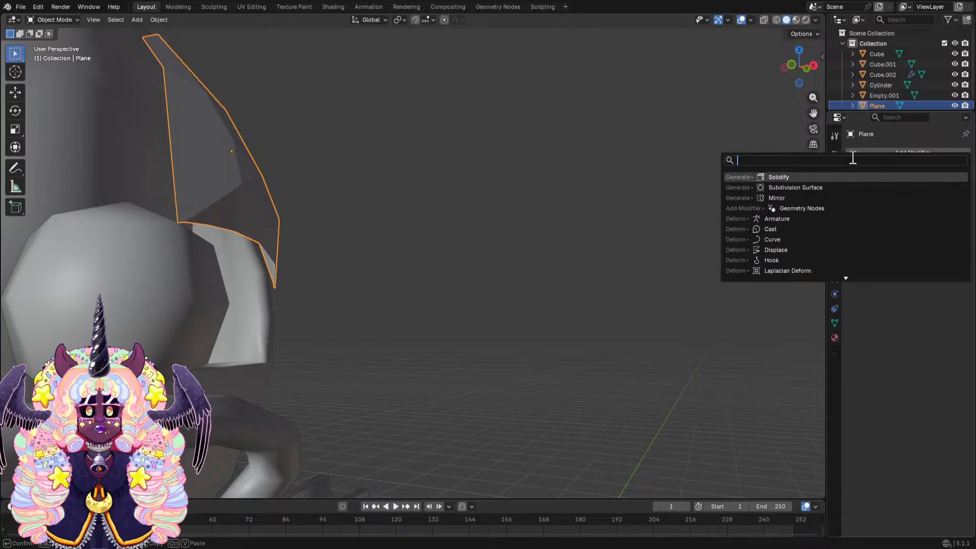
{"action": "left_click", "coordinate": [778, 176]}
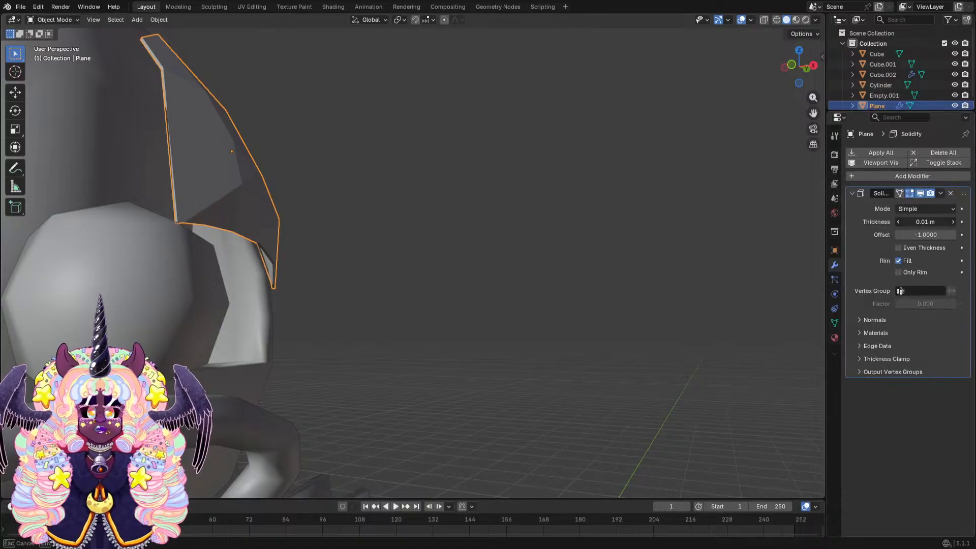
{"action": "left_click_drag", "start_coordinate": [925, 221], "coordinate": [950, 222]}
{"action": "middle_click_drag", "start_coordinate": [660, 188], "coordinate": [494, 234]}
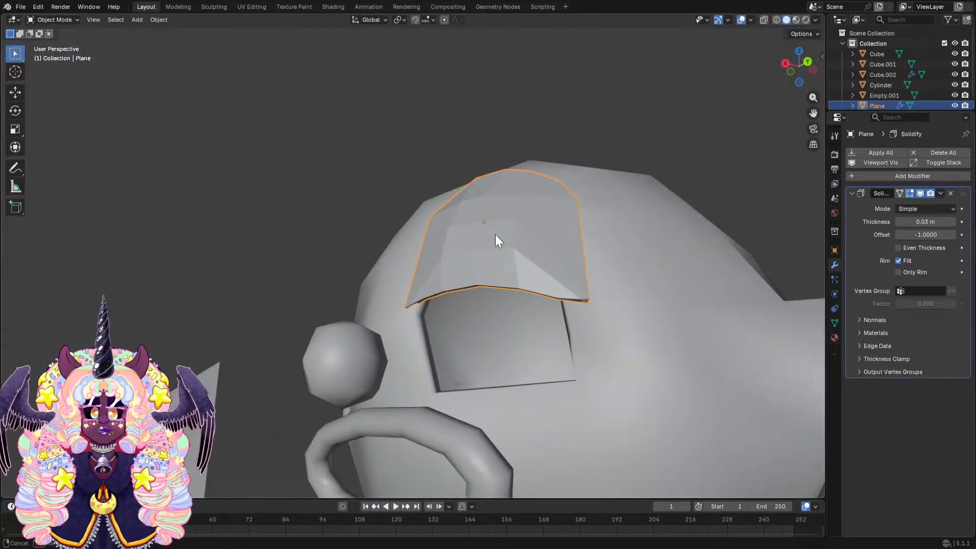
{"action": "left_click", "coordinate": [939, 193]}
{"action": "left_click", "coordinate": [920, 202]}
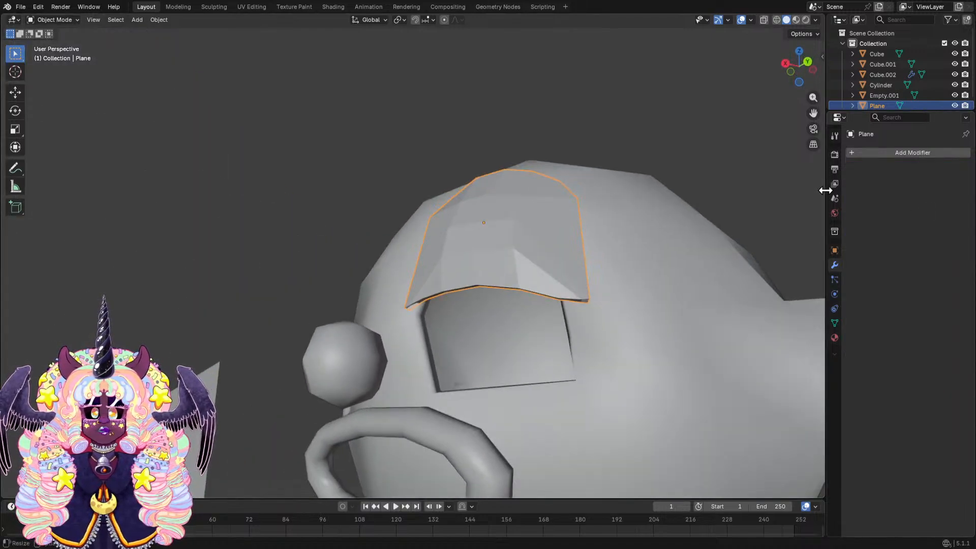
Add a Mirror modifier to the eyelid, using the head (Cube) as the mirror object.
{"action": "left_click", "coordinate": [912, 175]}
{"action": "left_click", "coordinate": [859, 156]}
{"action": "left_click", "coordinate": [818, 198]}
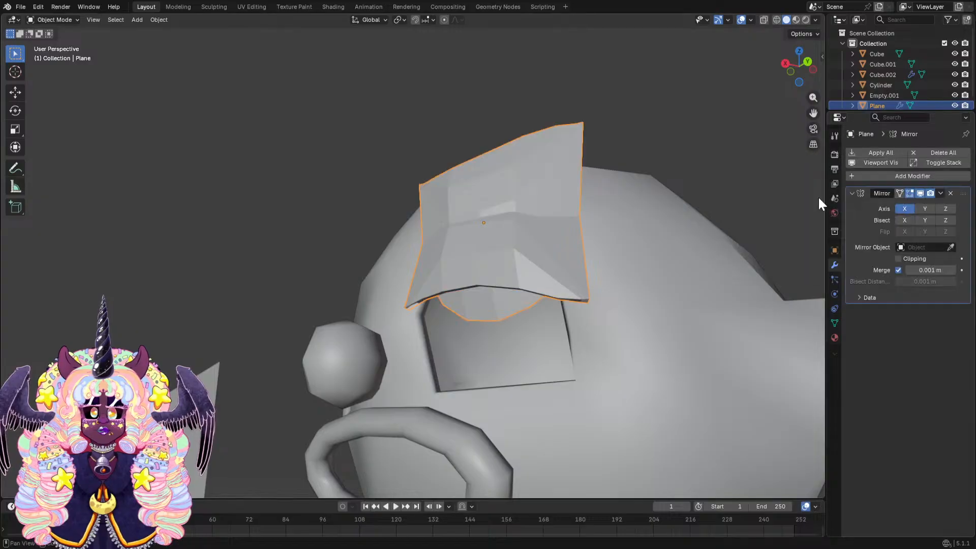
{"action": "left_click", "coordinate": [945, 244]}
{"action": "left_click", "coordinate": [950, 247]}
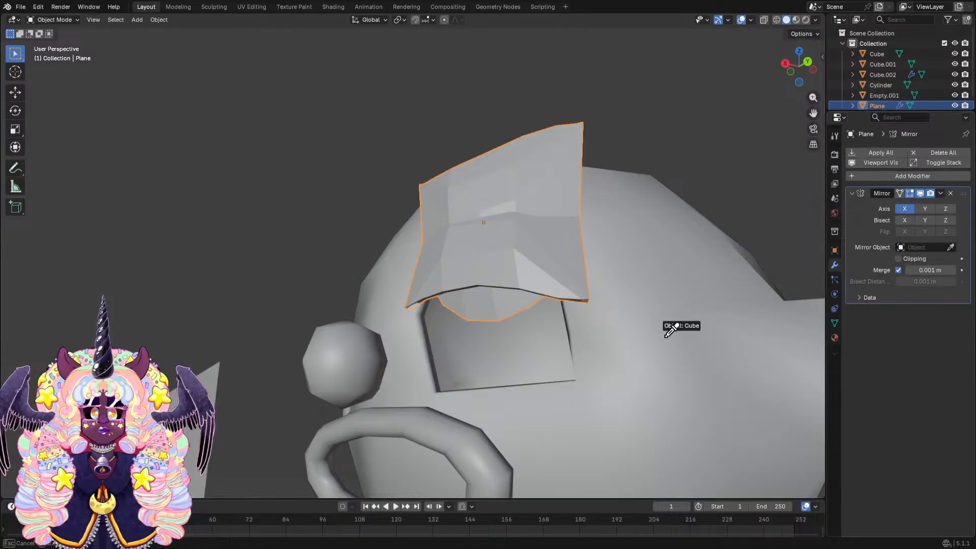
{"action": "left_click", "coordinate": [663, 336]}
{"action": "middle_click_drag", "start_coordinate": [663, 336], "coordinate": [757, 297]}
Set the eyelid's Mirror modifier to mirror across Y only, with X turned off.
{"action": "left_click", "coordinate": [921, 209]}
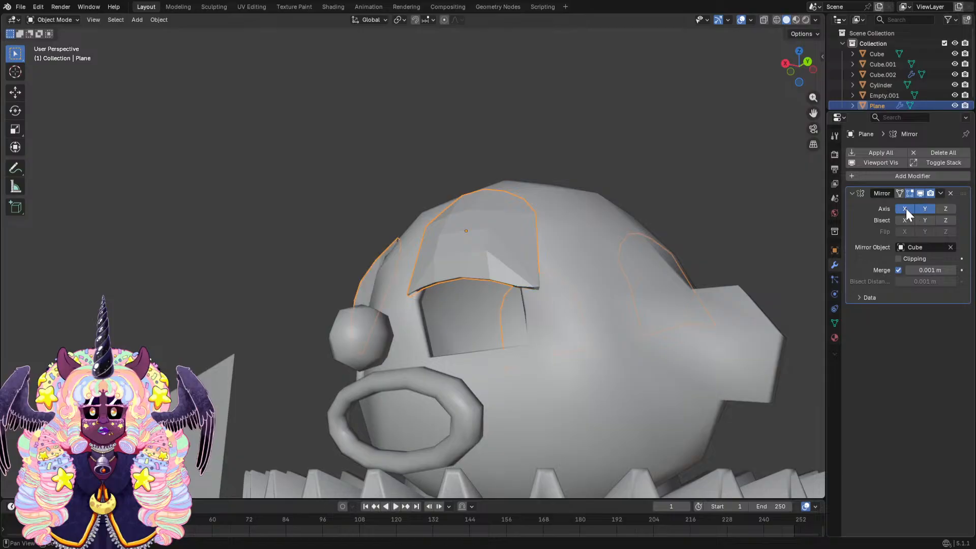
{"action": "left_click", "coordinate": [905, 208]}
{"action": "scroll", "coordinate": [605, 299], "scroll_direction": "down", "scroll_amount": 2}
{"action": "middle_click_drag", "start_coordinate": [581, 295], "coordinate": [559, 285]}
{"action": "scroll", "coordinate": [637, 305], "scroll_direction": "down", "scroll_amount": 1}
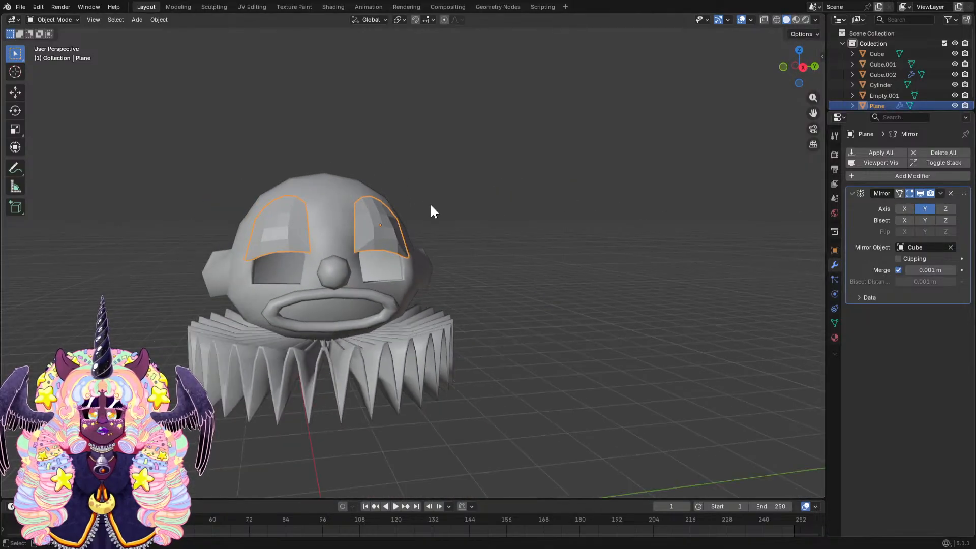
Apply Shade Auto Smooth to the mirrored eyelids.
{"action": "right_click", "coordinate": [391, 228]}
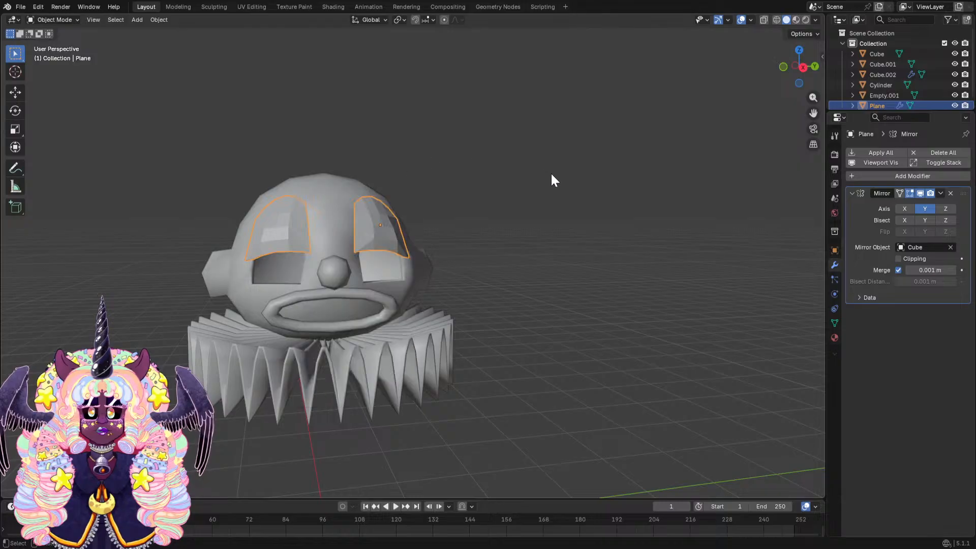
{"action": "right_click", "coordinate": [390, 229]}
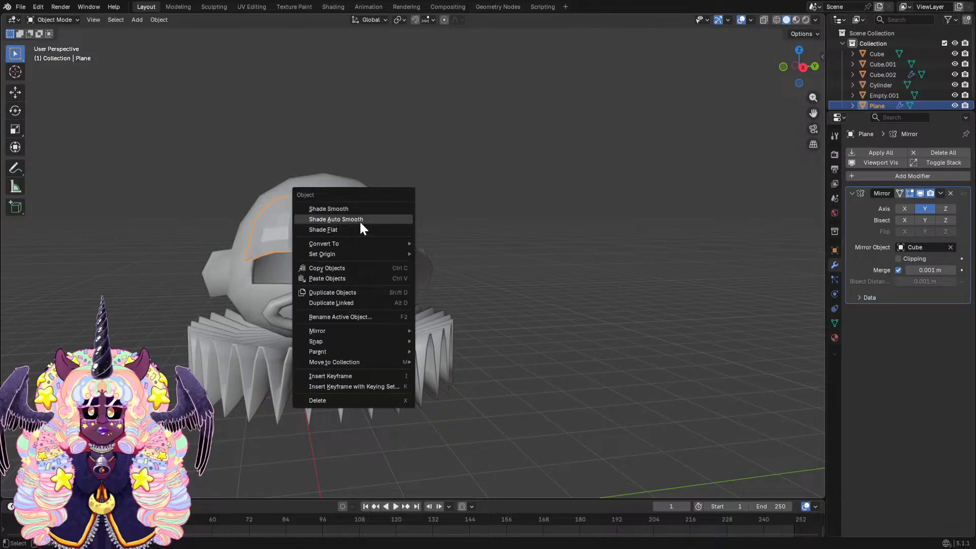
{"action": "left_click", "coordinate": [359, 219]}
Set the mirrored eyelids to Shade Smooth.
{"action": "right_click", "coordinate": [374, 216]}
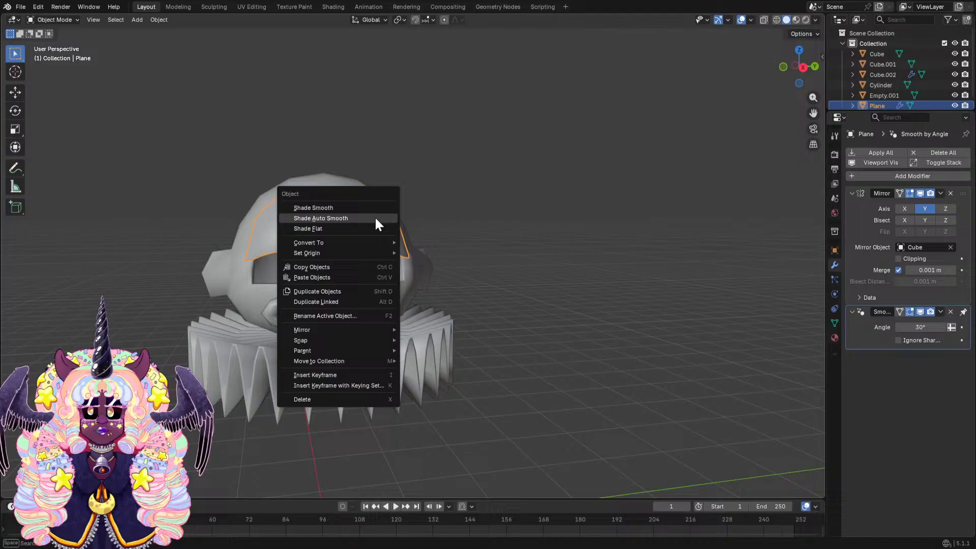
{"action": "left_click", "coordinate": [340, 204]}
{"action": "middle_click_drag", "start_coordinate": [340, 208], "coordinate": [432, 316]}
{"action": "scroll", "coordinate": [409, 267], "scroll_direction": "up", "scroll_amount": 3}
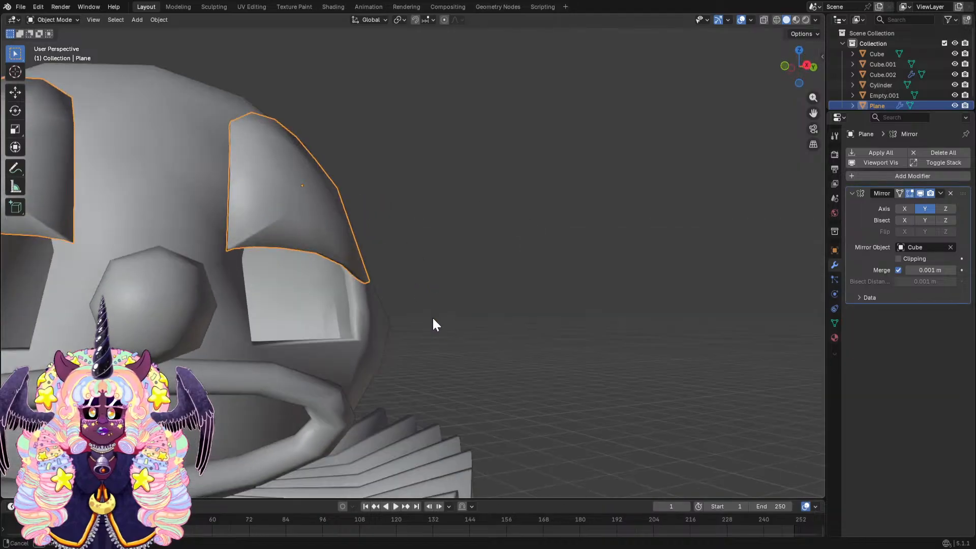
{"action": "right_click", "coordinate": [322, 227]}
{"action": "left_click", "coordinate": [322, 226]}
{"action": "scroll", "coordinate": [322, 233], "scroll_direction": "down", "scroll_amount": 5}
{"action": "mouse_move", "coordinate": [322, 233]}
{"action": "middle_mouse_down"}
{"action": "mouse_move", "coordinate": [352, 251]}
{"action": "mouse_move", "coordinate": [424, 234]}
{"action": "mouse_move", "coordinate": [451, 243]}
{"action": "mouse_move", "coordinate": [361, 288]}
{"action": "mouse_move", "coordinate": [306, 240]}
{"action": "middle_mouse_up"}
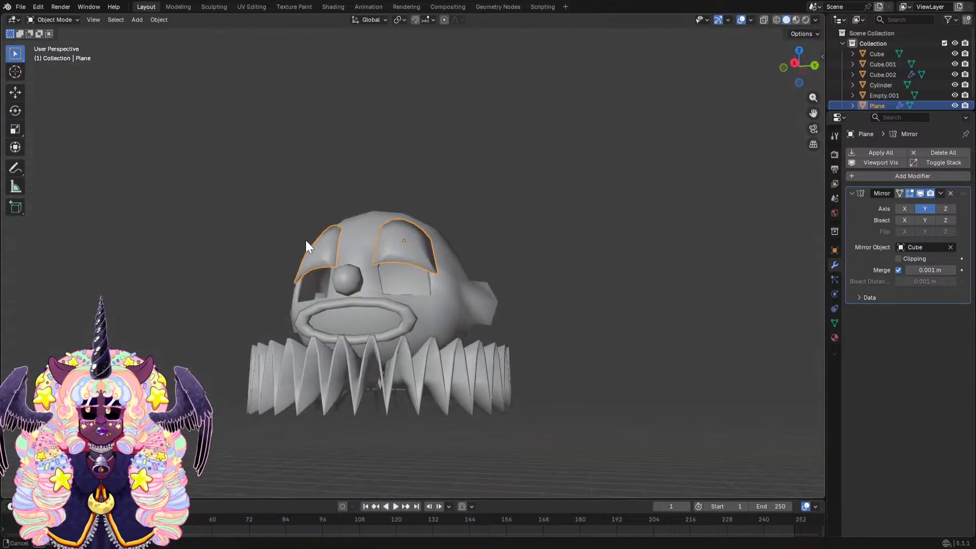
In Edit Mode, raise the upper diagonal edge at the eyelid's inner corner along Z and shift it slightly along Y.
{"action": "scroll", "coordinate": [306, 240], "scroll_direction": "up", "scroll_amount": 4}
{"action": "left_click", "coordinate": [54, 20]}
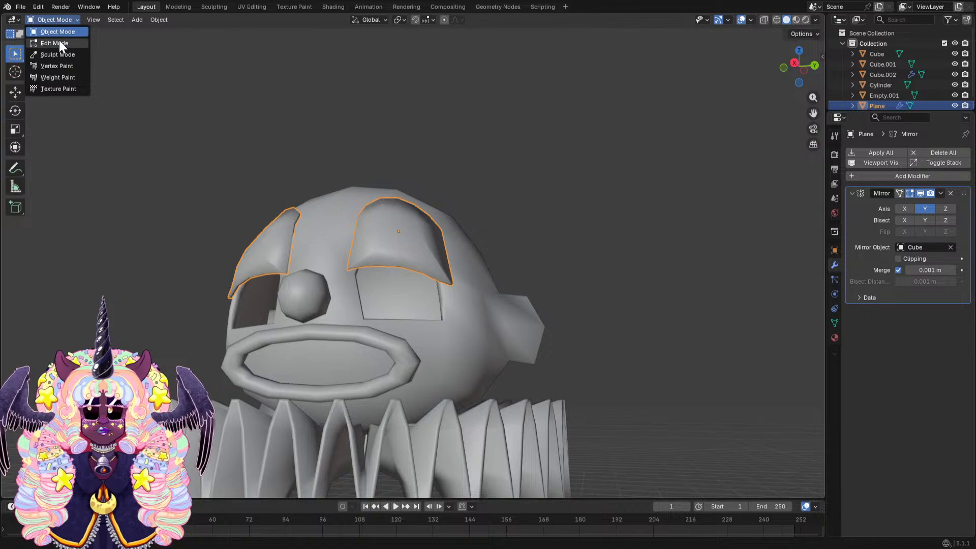
{"action": "left_click", "coordinate": [55, 43]}
{"action": "key", "text": "KP_Decimal"}
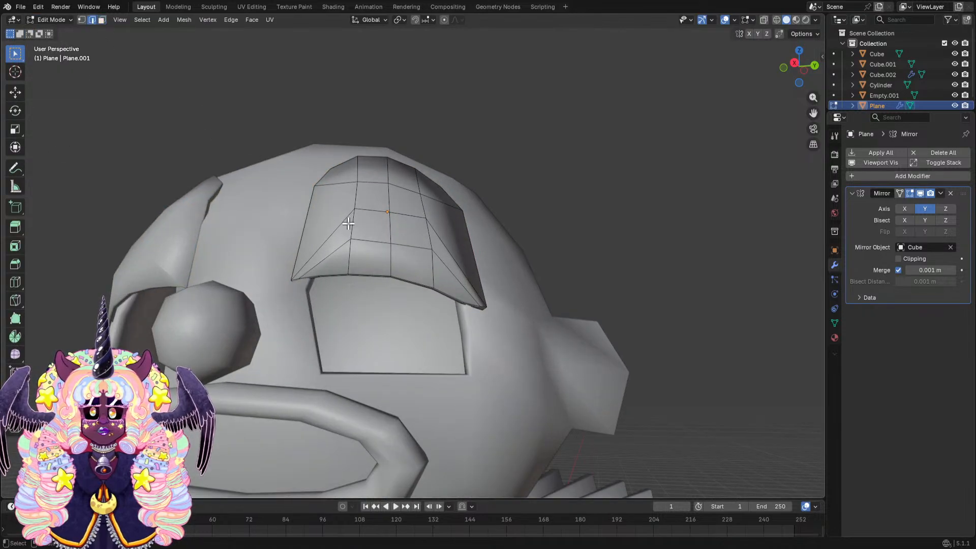
{"action": "middle_click_drag", "start_coordinate": [379, 246], "coordinate": [491, 325]}
{"action": "key", "text": "g"}
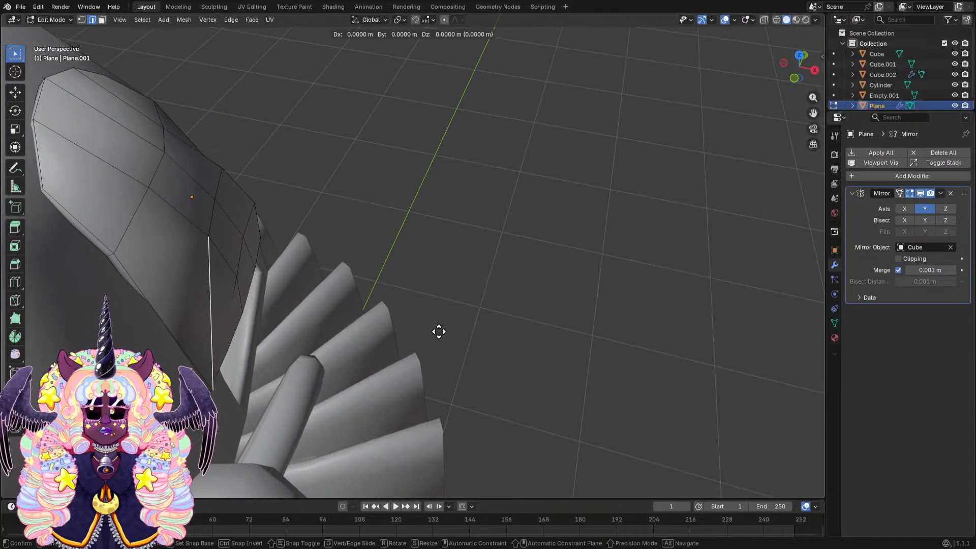
{"action": "key", "text": "z"}
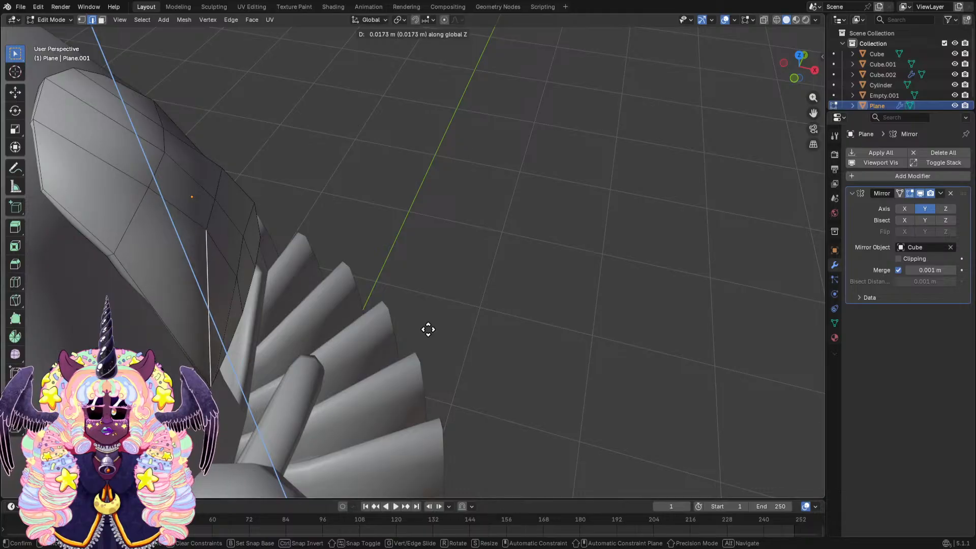
{"action": "left_click", "coordinate": [420, 329]}
{"action": "key", "text": "g"}
{"action": "key", "text": "y"}
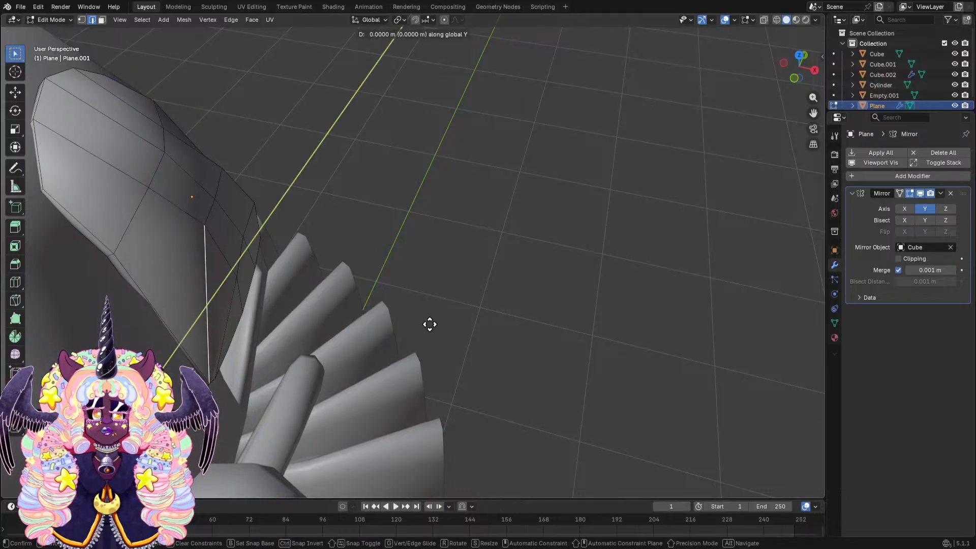
{"action": "left_click", "coordinate": [417, 323]}
Move the vertex at the eyelid's inner lower corner slightly back toward the head.
{"action": "middle_click_drag", "start_coordinate": [416, 320], "coordinate": [250, 201]}
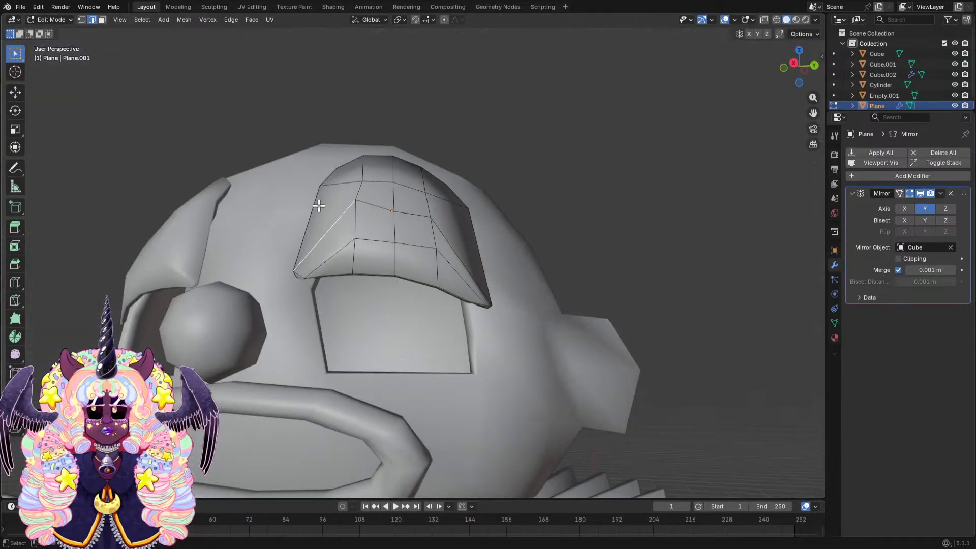
{"action": "scroll", "coordinate": [387, 205], "scroll_direction": "up", "scroll_amount": 1}
{"action": "middle_click_drag", "start_coordinate": [386, 209], "coordinate": [375, 236]}
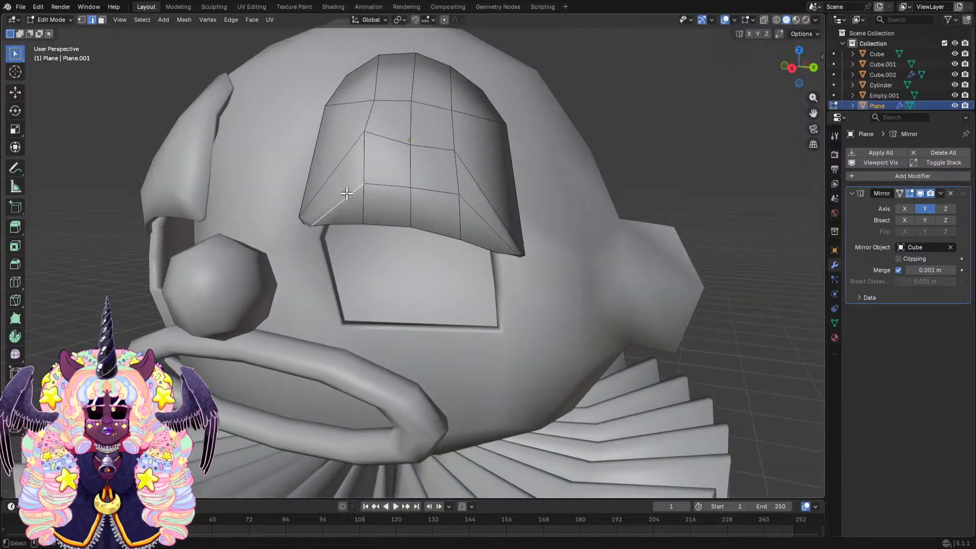
{"action": "middle_click_drag", "start_coordinate": [347, 193], "coordinate": [403, 158]}
{"action": "middle_click_drag", "start_coordinate": [285, 225], "coordinate": [569, 254]}
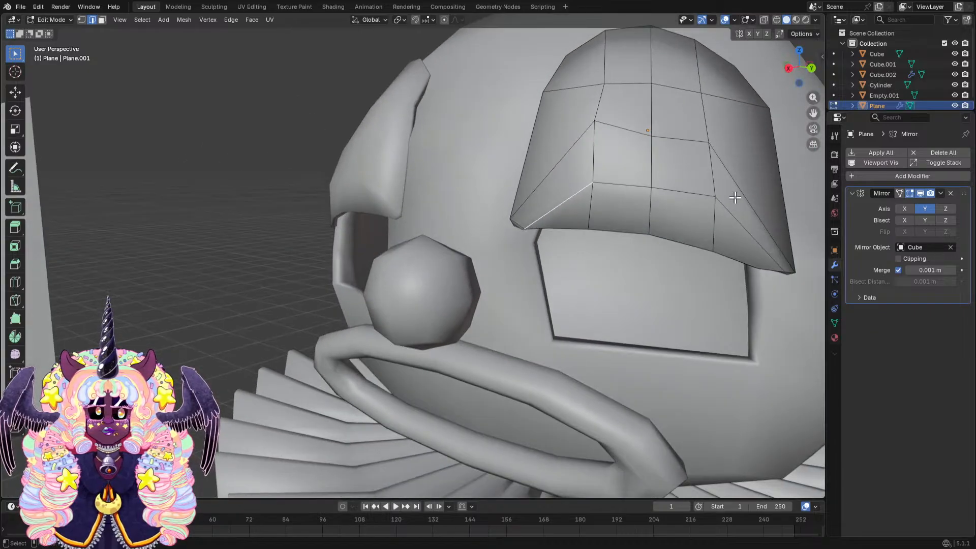
{"action": "scroll", "coordinate": [487, 152], "scroll_direction": "up", "scroll_amount": 1}
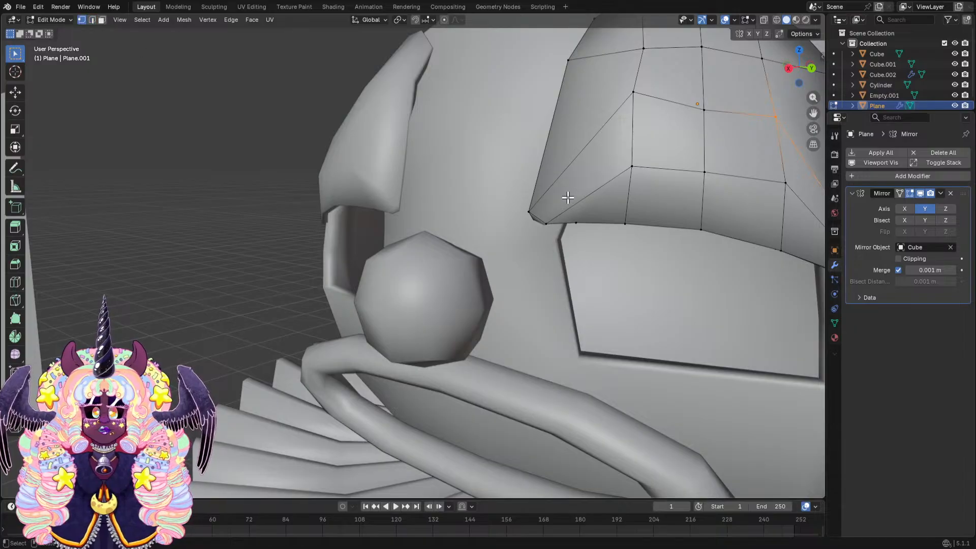
{"action": "left_click", "coordinate": [529, 214]}
{"action": "middle_click_drag", "start_coordinate": [529, 214], "coordinate": [490, 186]}
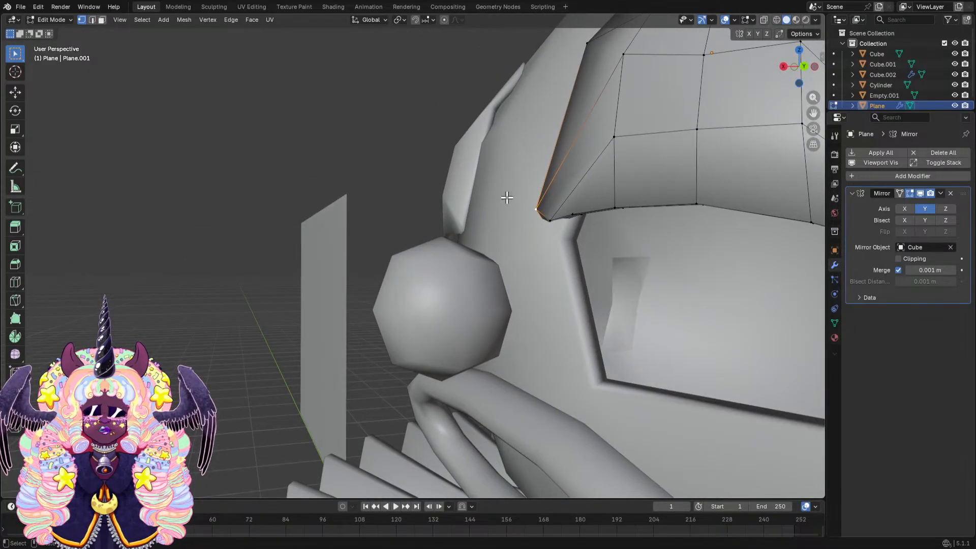
{"action": "key", "text": "g"}
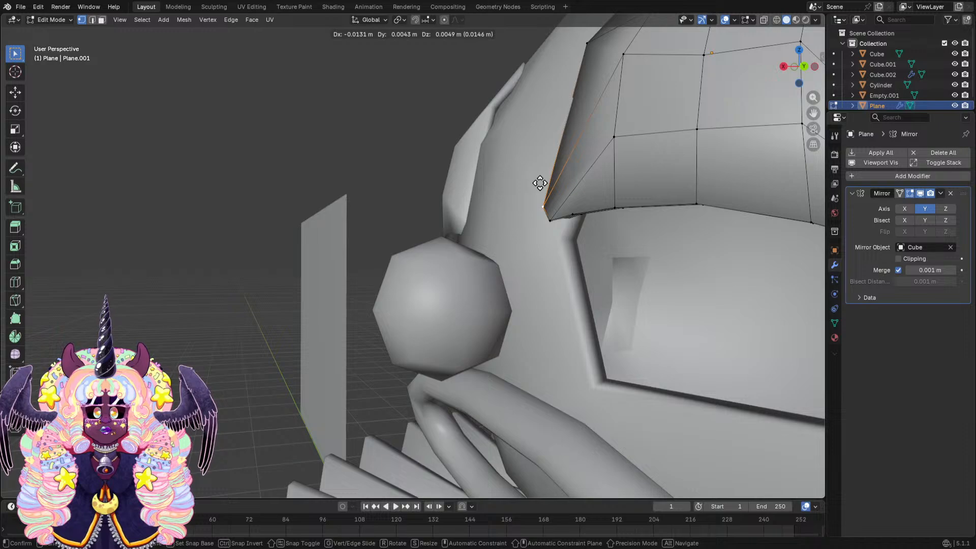
{"action": "left_click", "coordinate": [540, 183]}
Raise the lower-rim vertex beside the eyelid's inner corner and shift it slightly back toward the eye opening.
{"action": "middle_click_drag", "start_coordinate": [599, 184], "coordinate": [657, 205]}
{"action": "left_click", "coordinate": [546, 214]}
{"action": "key", "text": "g"}
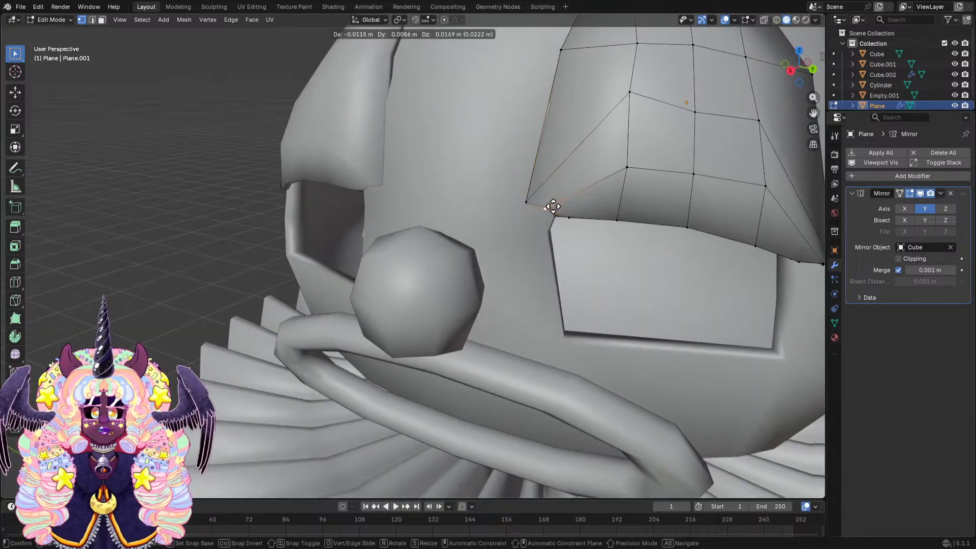
{"action": "left_click", "coordinate": [549, 210]}
Reposition the back-rim vertex midway up the eyelid's inner side so it sits against the head.
{"action": "middle_click_drag", "start_coordinate": [547, 211], "coordinate": [447, 277]}
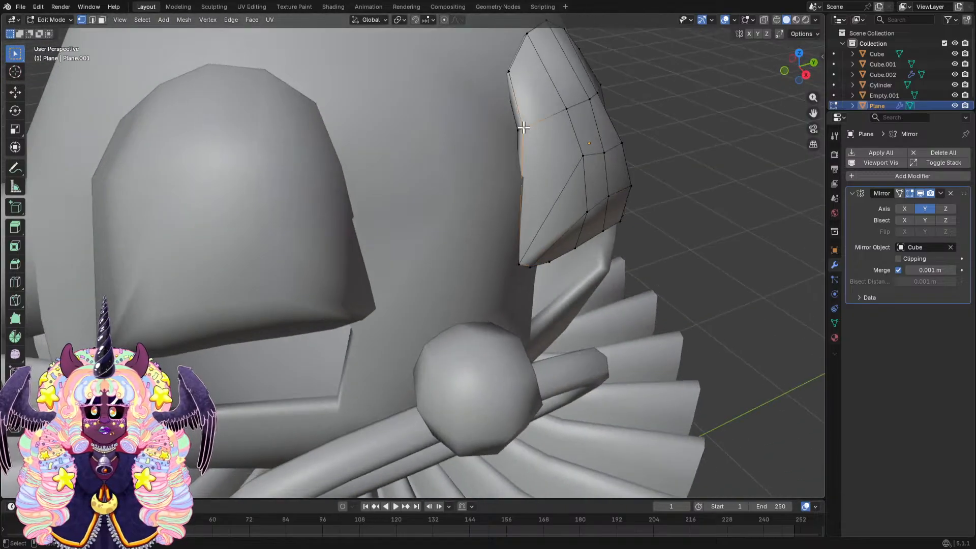
{"action": "middle_click_drag", "start_coordinate": [524, 127], "coordinate": [502, 125]}
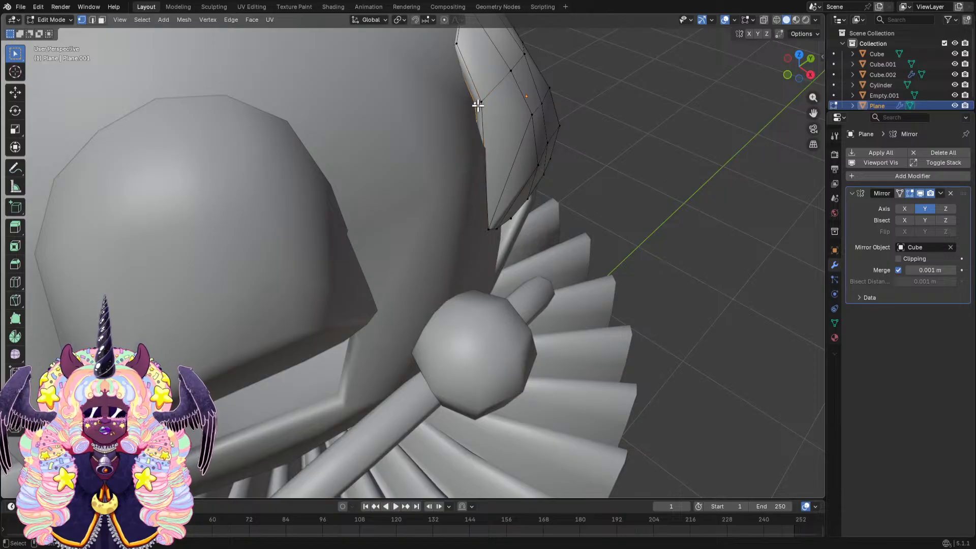
{"action": "key", "text": "g"}
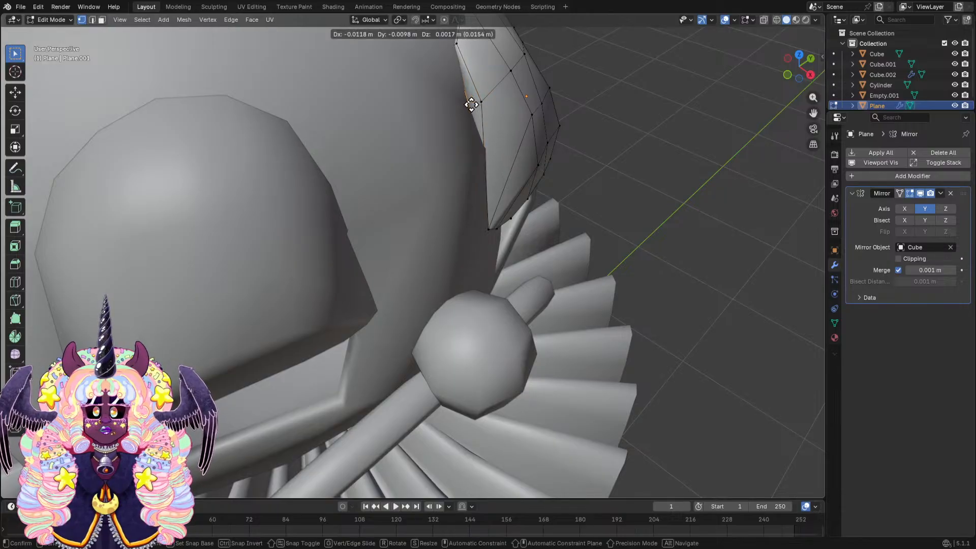
{"action": "left_click", "coordinate": [471, 104]}
{"action": "middle_click_drag", "start_coordinate": [471, 104], "coordinate": [438, 135]}
{"action": "scroll", "coordinate": [562, 145], "scroll_direction": "up", "scroll_amount": 3}
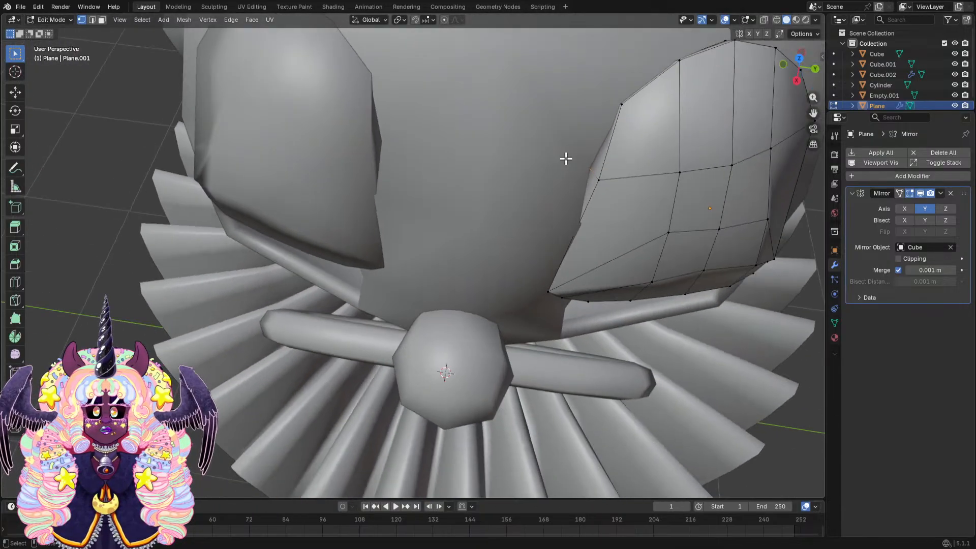
{"action": "key", "text": "g"}
{"action": "left_click", "coordinate": [579, 161]}
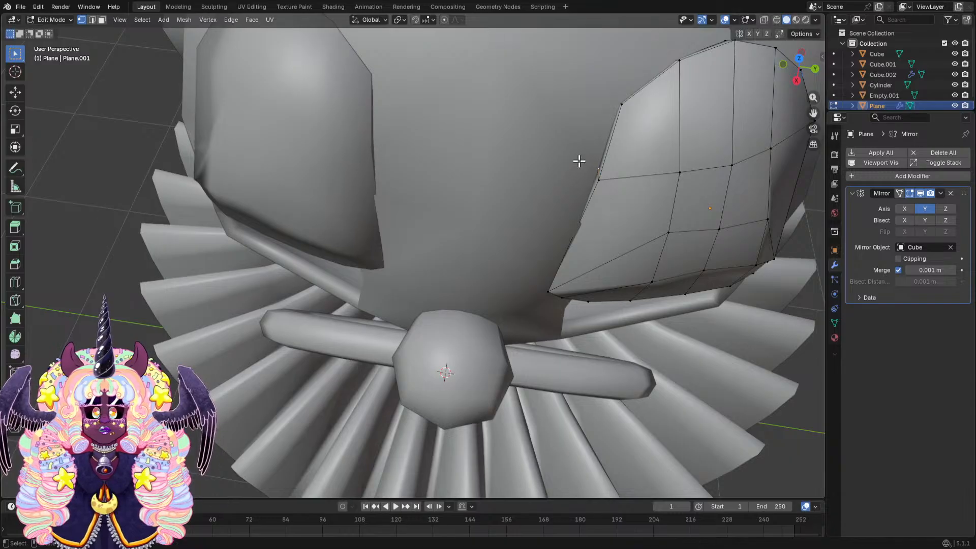
Move the eyelid's inner corner vertex slightly forward, outward and upward.
{"action": "middle_click_drag", "start_coordinate": [579, 164], "coordinate": [530, 175]}
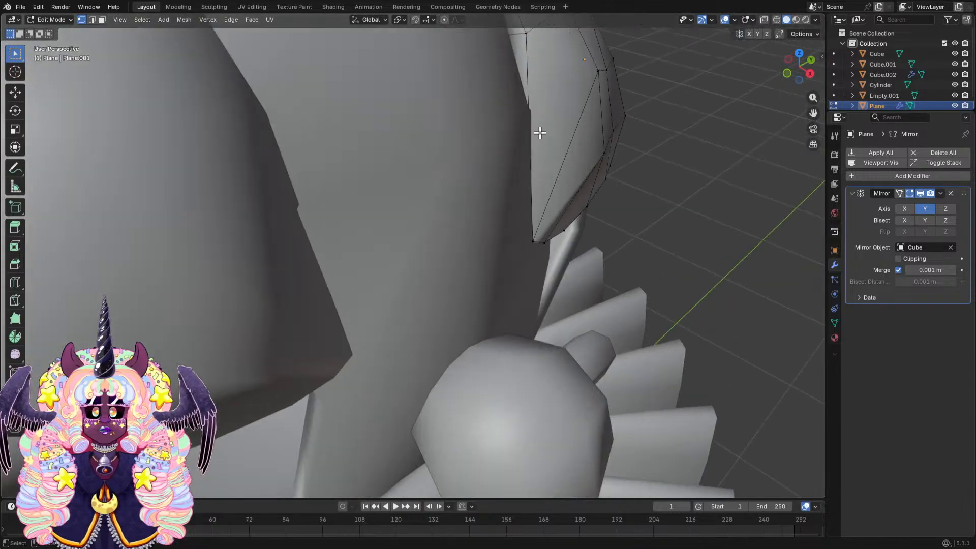
{"action": "middle_click_drag", "start_coordinate": [540, 133], "coordinate": [518, 232]}
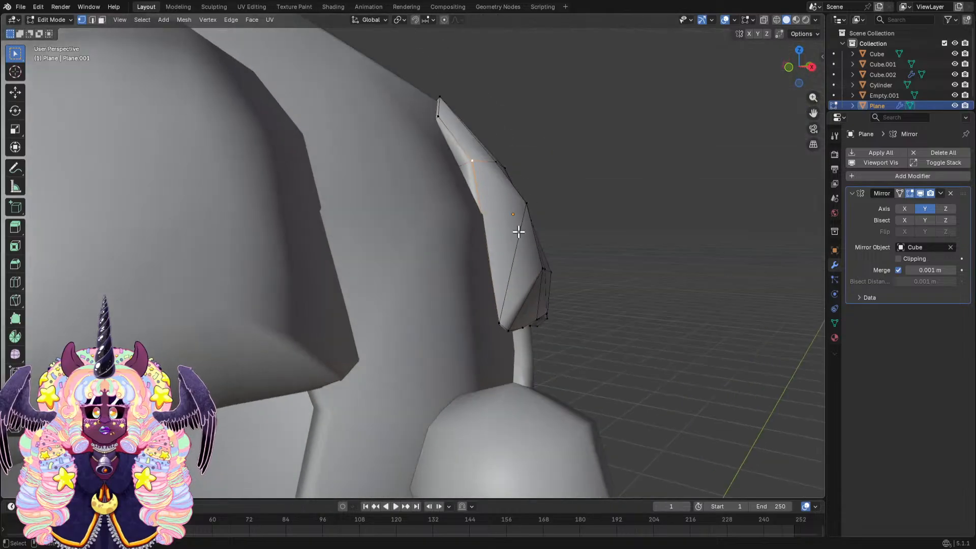
{"action": "left_click", "coordinate": [498, 324], "text": "shift"}
{"action": "key", "text": "g"}
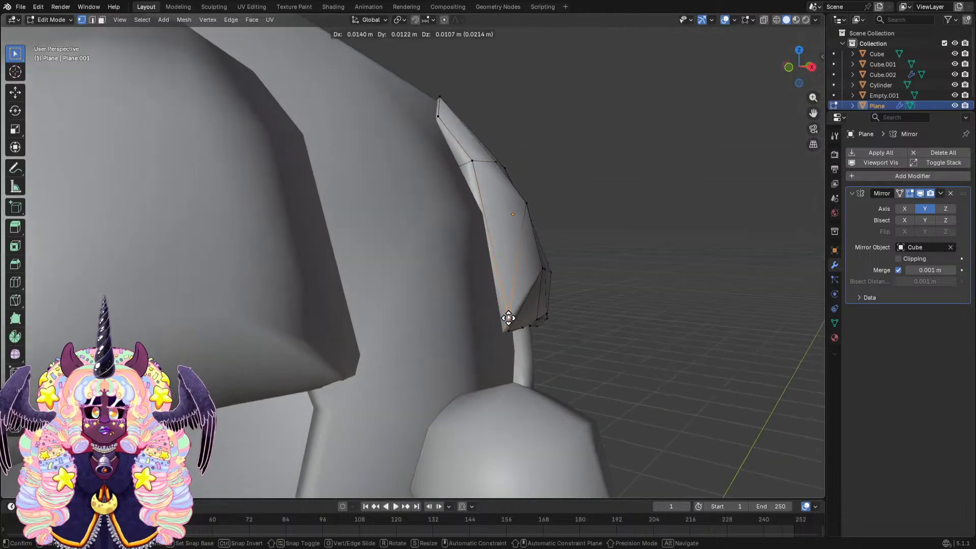
{"action": "left_click", "coordinate": [509, 317]}
Fine-tune the positions of two neighbouring vertices at the eyelid's inner lower corner.
{"action": "middle_click_drag", "start_coordinate": [532, 285], "coordinate": [664, 336]}
{"action": "scroll", "coordinate": [579, 304], "scroll_direction": "up", "scroll_amount": 4}
{"action": "key", "text": "g"}
{"action": "left_click", "coordinate": [600, 304]}
{"action": "left_click", "coordinate": [647, 384]}
{"action": "key", "text": "g"}
{"action": "left_click", "coordinate": [654, 376]}
Save the file and return to Object Mode.
{"action": "key", "text": "ctrl+s"}
{"action": "scroll", "coordinate": [663, 337], "scroll_direction": "down", "scroll_amount": 3}
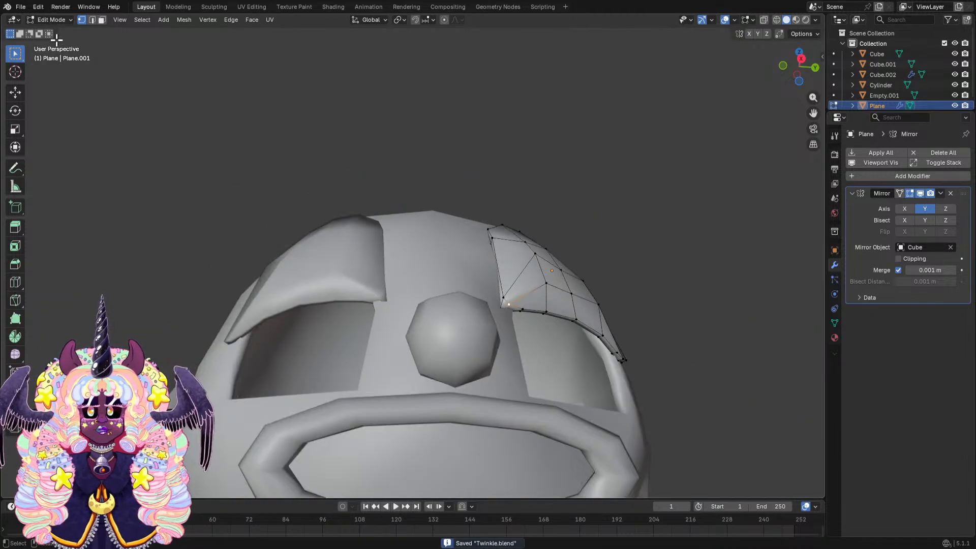
{"action": "left_click", "coordinate": [64, 20]}
{"action": "left_click", "coordinate": [60, 30]}
Examine the mirrored eyelids and the whole clown head with its collar from several angles and distances.
{"action": "scroll", "coordinate": [528, 258], "scroll_direction": "down", "scroll_amount": 4}
{"action": "left_click", "coordinate": [529, 258]}
{"action": "middle_click_drag", "start_coordinate": [530, 258], "coordinate": [327, 159]}
{"action": "left_click", "coordinate": [308, 157]}
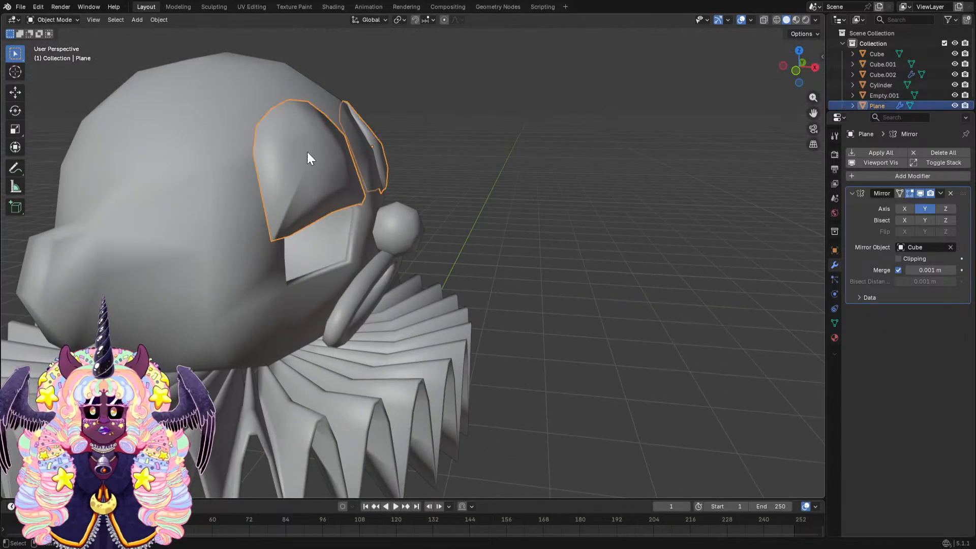
{"action": "scroll", "coordinate": [550, 136], "scroll_direction": "down", "scroll_amount": 2}
{"action": "middle_click_drag", "start_coordinate": [550, 136], "coordinate": [424, 212]}
{"action": "scroll", "coordinate": [475, 113], "scroll_direction": "down", "scroll_amount": 1}
{"action": "scroll", "coordinate": [475, 112], "scroll_direction": "down", "scroll_amount": 2}
{"action": "left_click", "coordinate": [456, 142]}
{"action": "scroll", "coordinate": [477, 145], "scroll_direction": "down", "scroll_amount": 3}
{"action": "scroll", "coordinate": [477, 146], "scroll_direction": "up", "scroll_amount": 3}
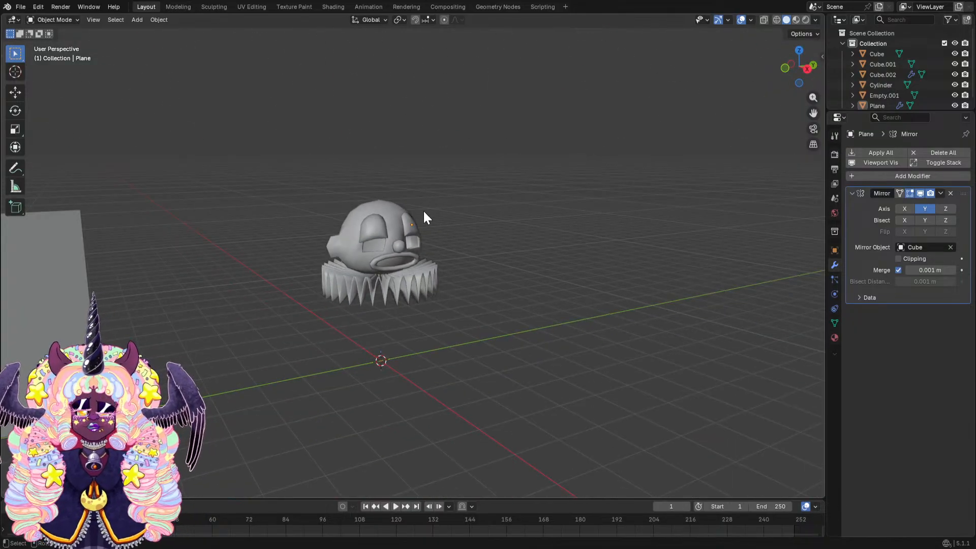
{"action": "middle_click_drag", "start_coordinate": [423, 218], "coordinate": [405, 185]}
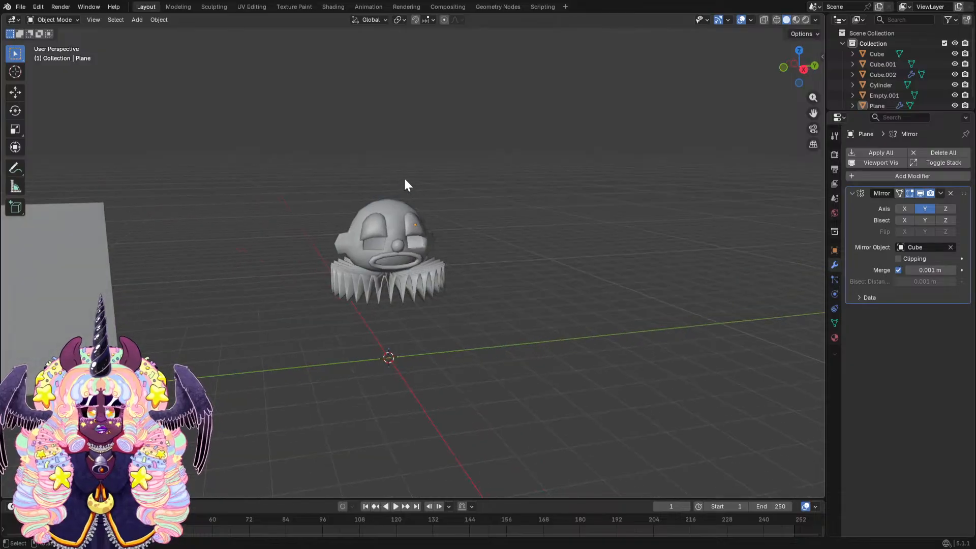
{"action": "scroll", "coordinate": [473, 202], "scroll_direction": "up", "scroll_amount": 5}
{"action": "middle_click_drag", "start_coordinate": [464, 201], "coordinate": [427, 170]}
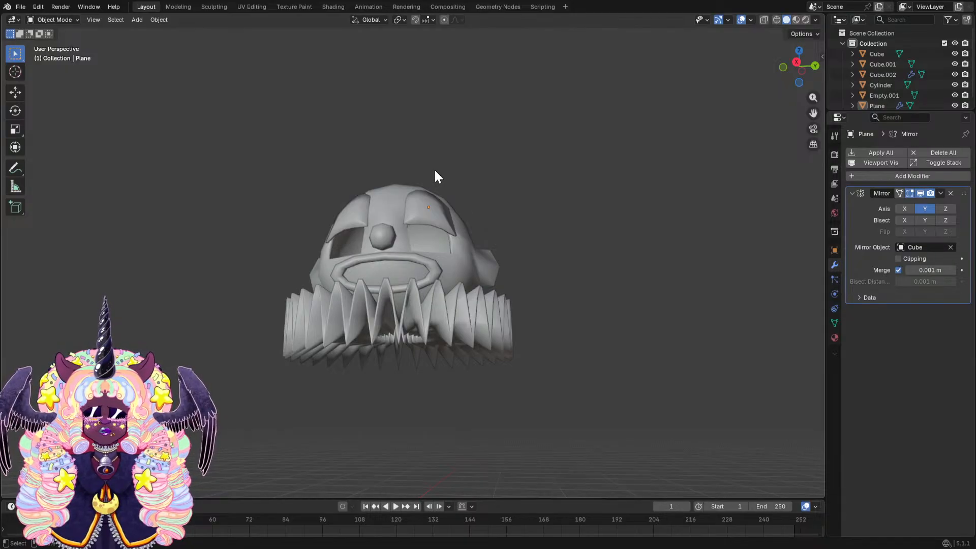
{"action": "middle_click_drag", "start_coordinate": [434, 170], "coordinate": [447, 153]}
{"action": "scroll", "coordinate": [447, 204], "scroll_direction": "down", "scroll_amount": 4}
{"action": "scroll", "coordinate": [451, 191], "scroll_direction": "up", "scroll_amount": 3}
{"action": "scroll", "coordinate": [440, 157], "scroll_direction": "down", "scroll_amount": 2}
Switch the viewport to Material Preview and compare the head with the clown reference image.
{"action": "left_click", "coordinate": [795, 19]}
{"action": "middle_click_drag", "start_coordinate": [553, 162], "coordinate": [441, 141]}
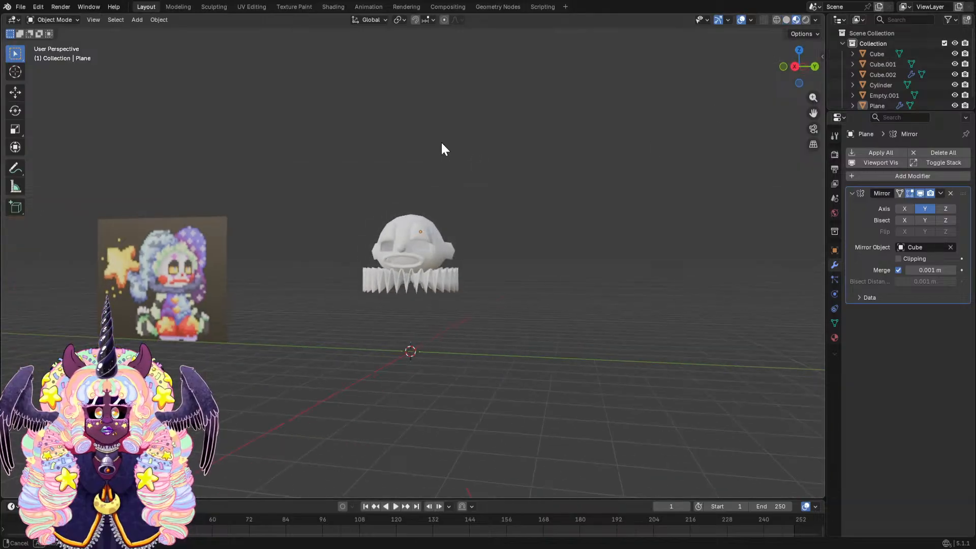
{"action": "middle_click_drag", "start_coordinate": [356, 188], "coordinate": [563, 179], "text": "shift"}
{"action": "scroll", "coordinate": [563, 160], "scroll_direction": "up", "scroll_amount": 3}
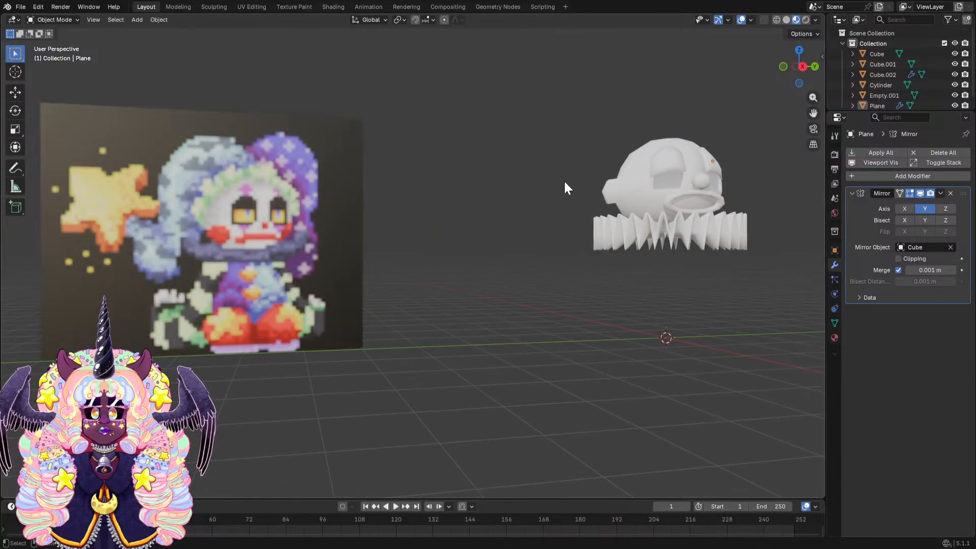
{"action": "middle_click_drag", "start_coordinate": [620, 163], "coordinate": [301, 219]}
{"action": "scroll", "coordinate": [507, 154], "scroll_direction": "up", "scroll_amount": 4}
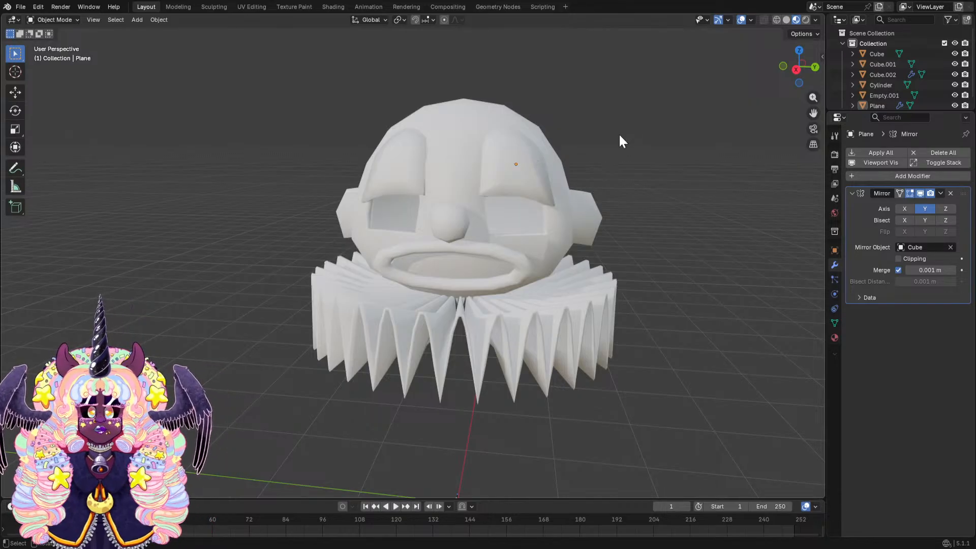
Add a cube mesh at the world origin below the clown head.
{"action": "key", "text": "shift+a"}
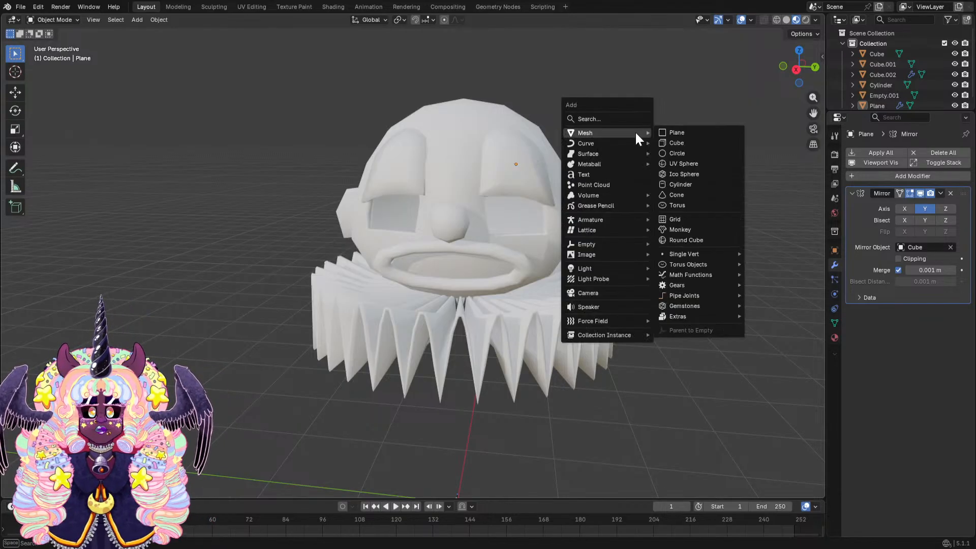
{"action": "left_click", "coordinate": [679, 142]}
{"action": "middle_click_drag", "start_coordinate": [679, 143], "coordinate": [688, 185]}
{"action": "scroll", "coordinate": [698, 194], "scroll_direction": "down", "scroll_amount": 3}
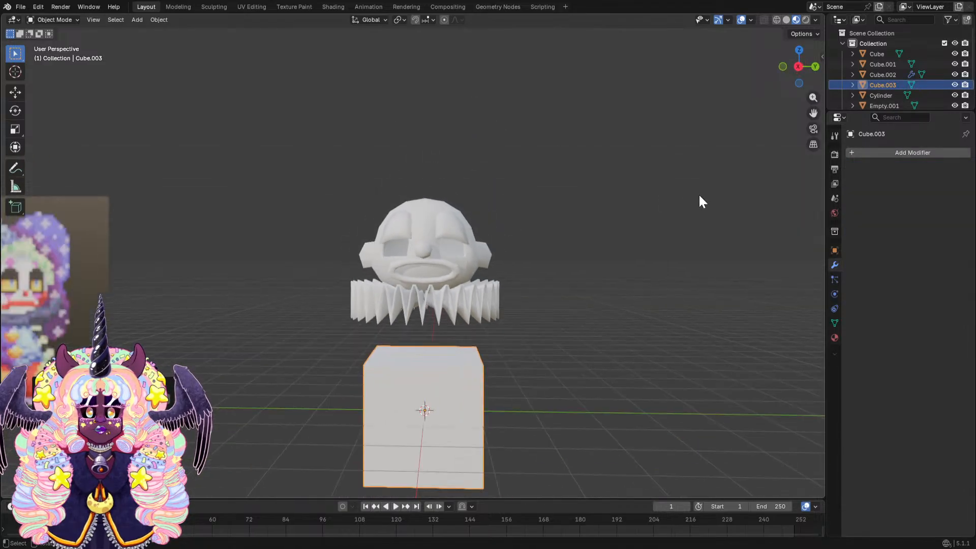
{"action": "middle_click_drag", "start_coordinate": [651, 228], "coordinate": [609, 174]}
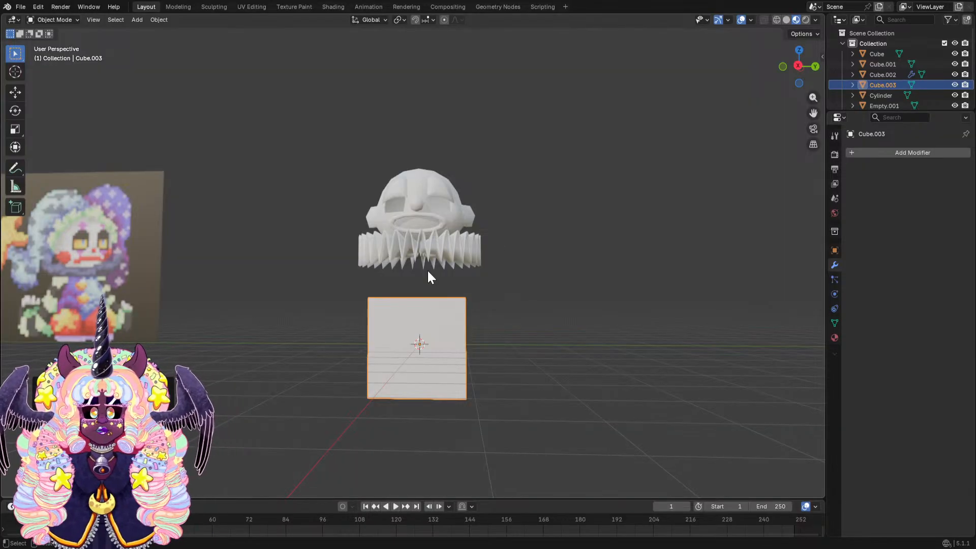
{"action": "middle_click_drag", "start_coordinate": [492, 274], "coordinate": [538, 272]}
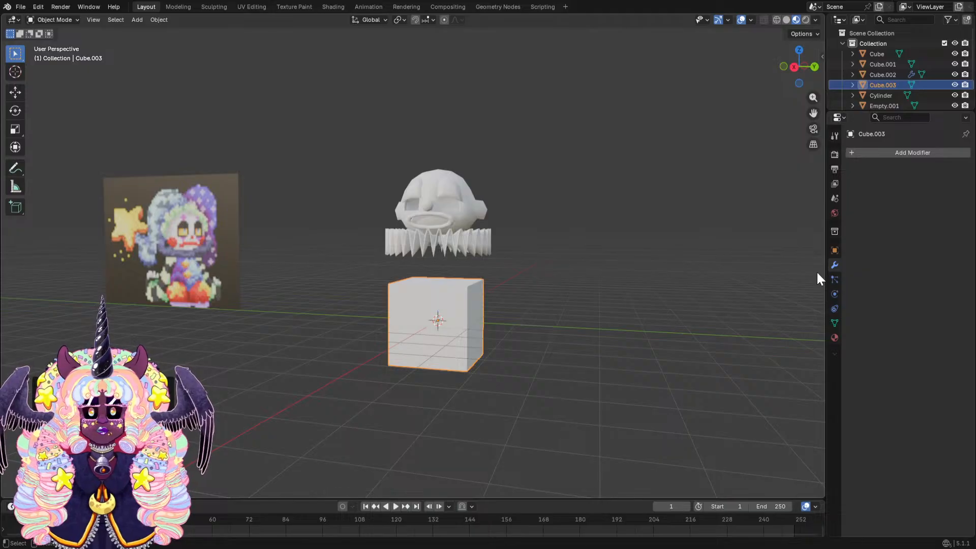
{"action": "left_click", "coordinate": [852, 152]}
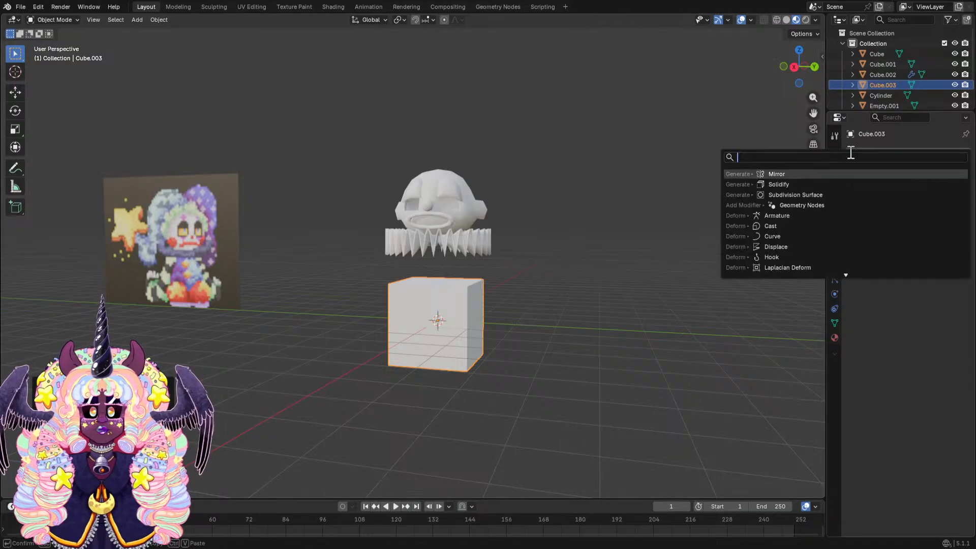
{"action": "left_click", "coordinate": [809, 183]}
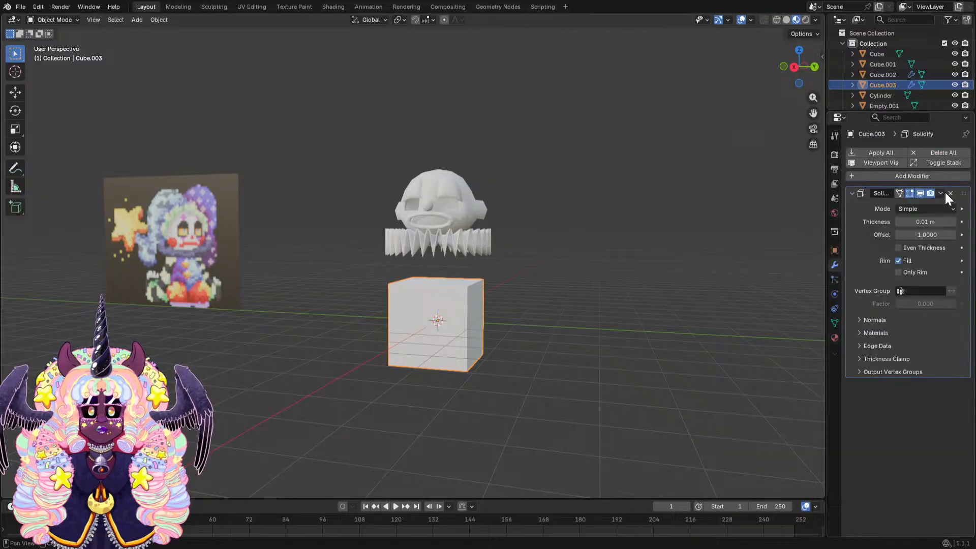
{"action": "key", "text": "ctrl+x"}
Add a Subdivision Surface modifier to the new cube and set its viewport level to 2.
{"action": "left_click", "coordinate": [888, 152]}
{"action": "left_click", "coordinate": [888, 153]}
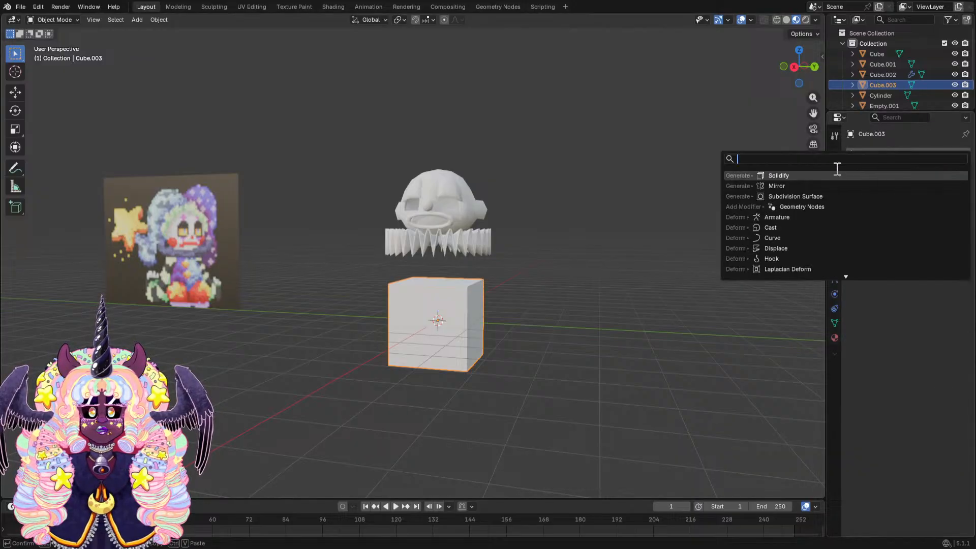
{"action": "left_click", "coordinate": [803, 197]}
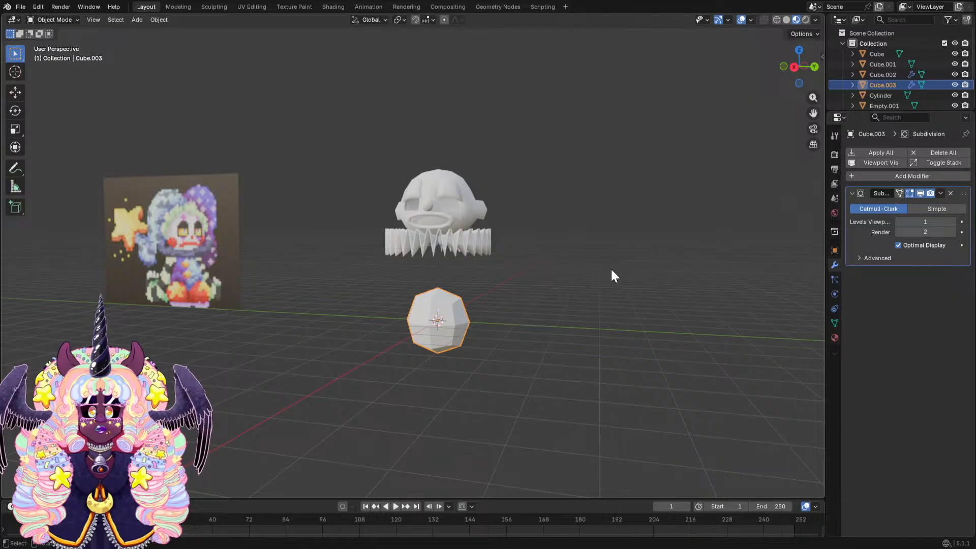
{"action": "middle_click_drag", "start_coordinate": [612, 271], "coordinate": [584, 269]}
{"action": "left_click", "coordinate": [953, 222]}
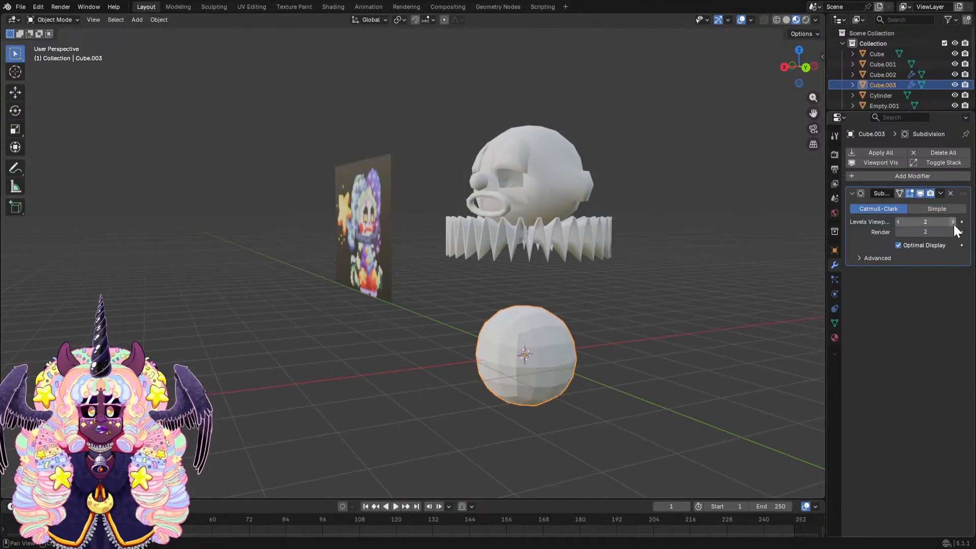
Narrow the subdivided cube slightly along the X axis.
{"action": "middle_click_drag", "start_coordinate": [700, 278], "coordinate": [688, 282]}
{"action": "key", "text": "s"}
{"action": "key", "text": "x"}
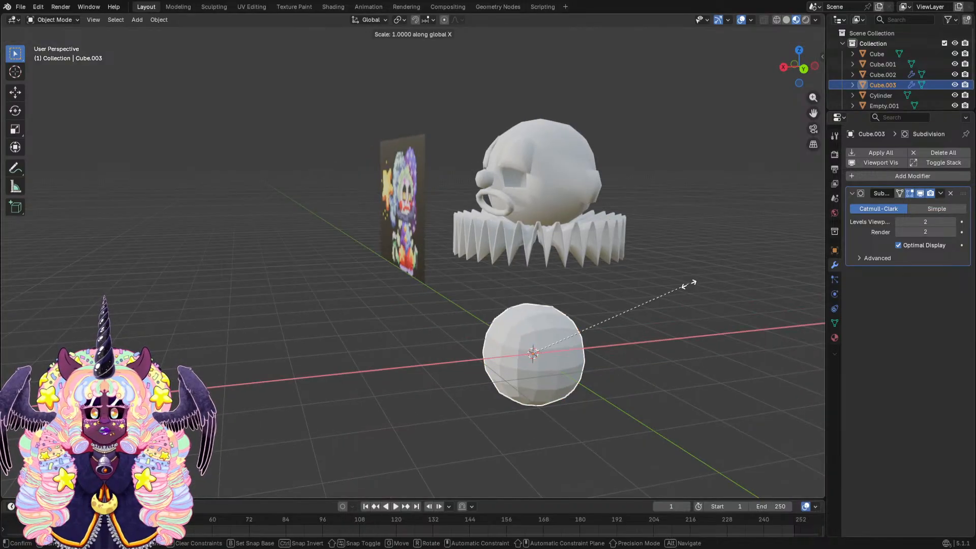
{"action": "key", "text": "Escape"}
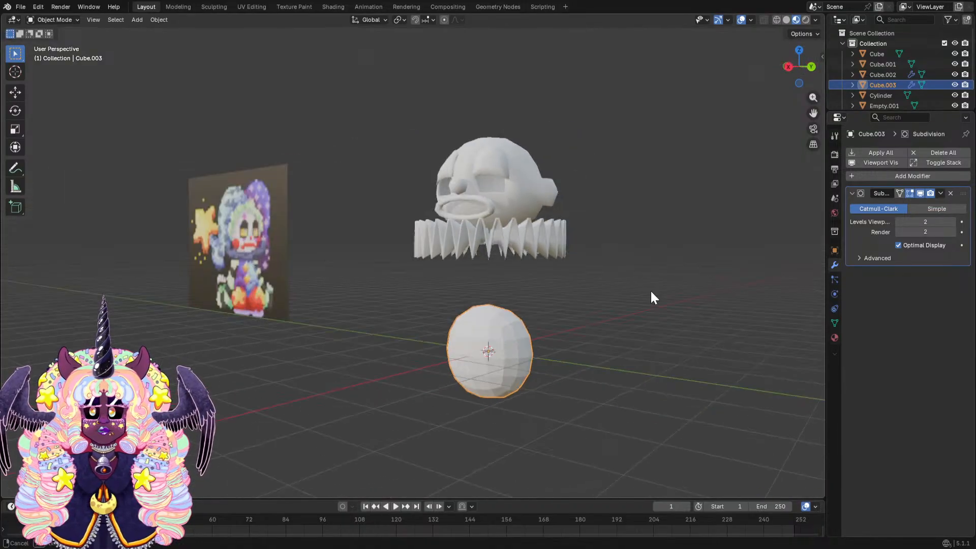
Narrow the subdivided cube along the Y axis into an upright egg shape, fine-tuning its width.
{"action": "middle_click_drag", "start_coordinate": [649, 294], "coordinate": [691, 300]}
{"action": "key", "text": "s"}
{"action": "key", "text": "y"}
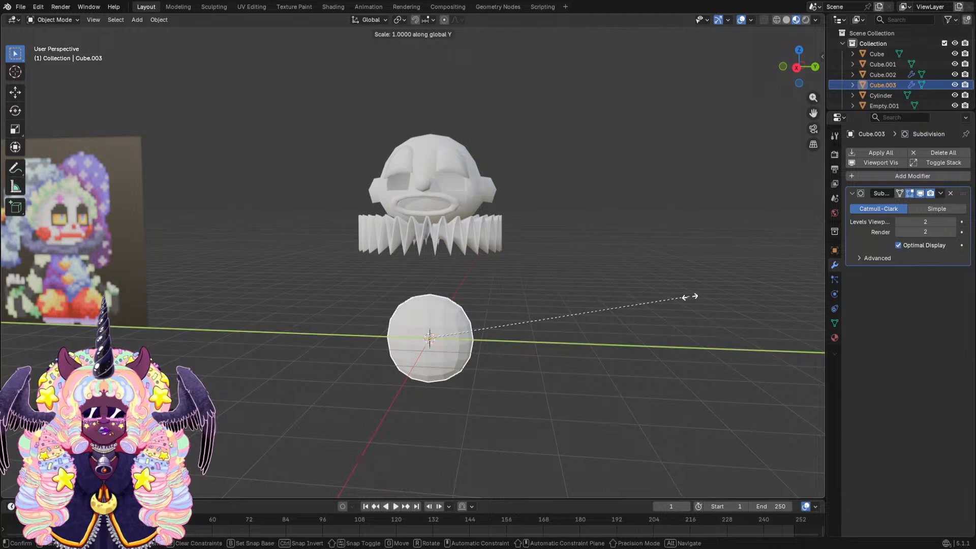
{"action": "left_click", "coordinate": [639, 288]}
{"action": "middle_click_drag", "start_coordinate": [639, 289], "coordinate": [692, 337]}
{"action": "key", "text": "s"}
{"action": "key", "text": "y"}
{"action": "left_click", "coordinate": [672, 333]}
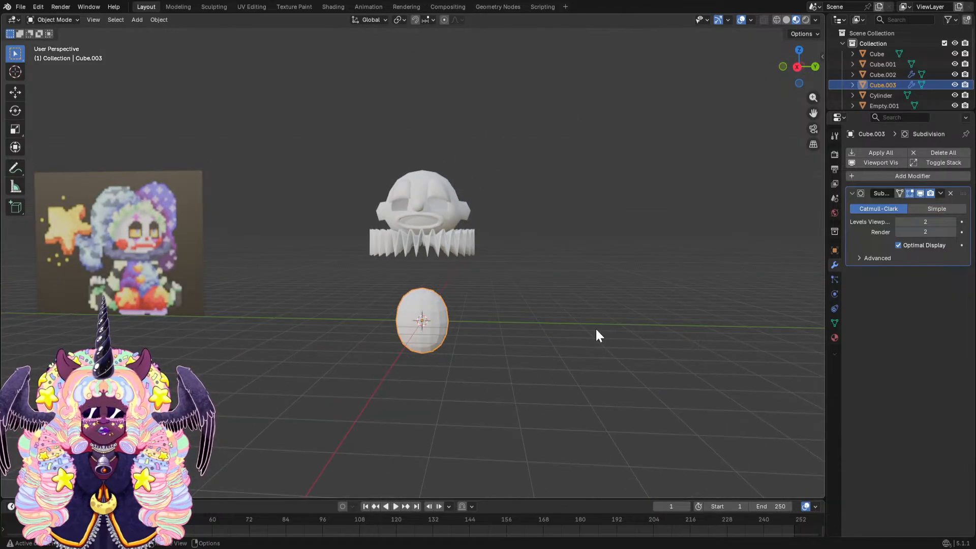
{"action": "key", "text": "s"}
{"action": "key", "text": "y"}
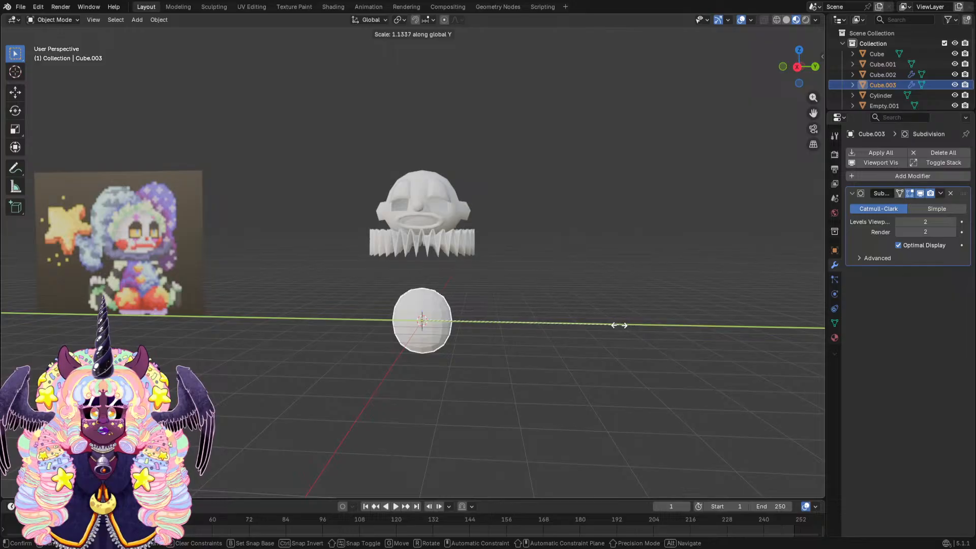
{"action": "left_click", "coordinate": [619, 325]}
Scale the egg shape down uniformly to about the size of an eyeball.
{"action": "middle_click_drag", "start_coordinate": [622, 327], "coordinate": [613, 333]}
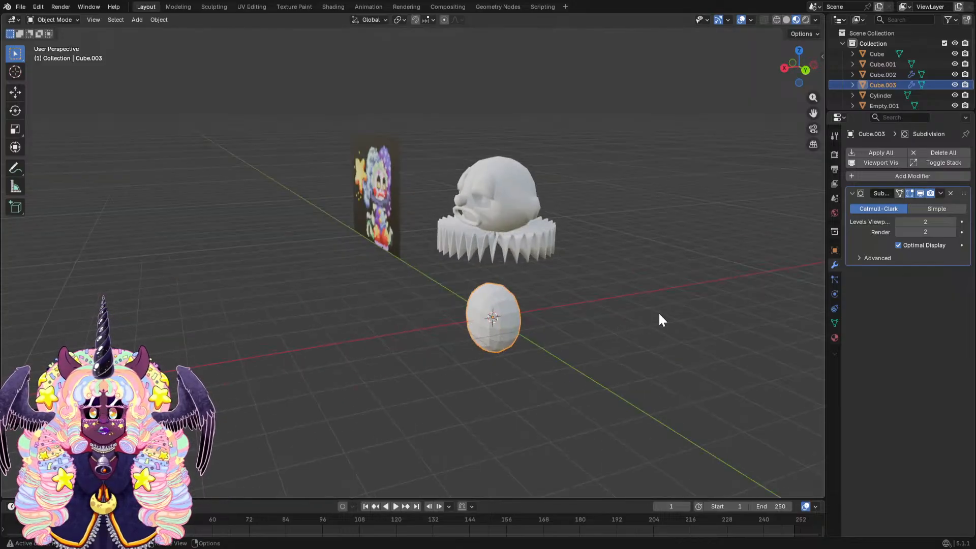
{"action": "key", "text": "s"}
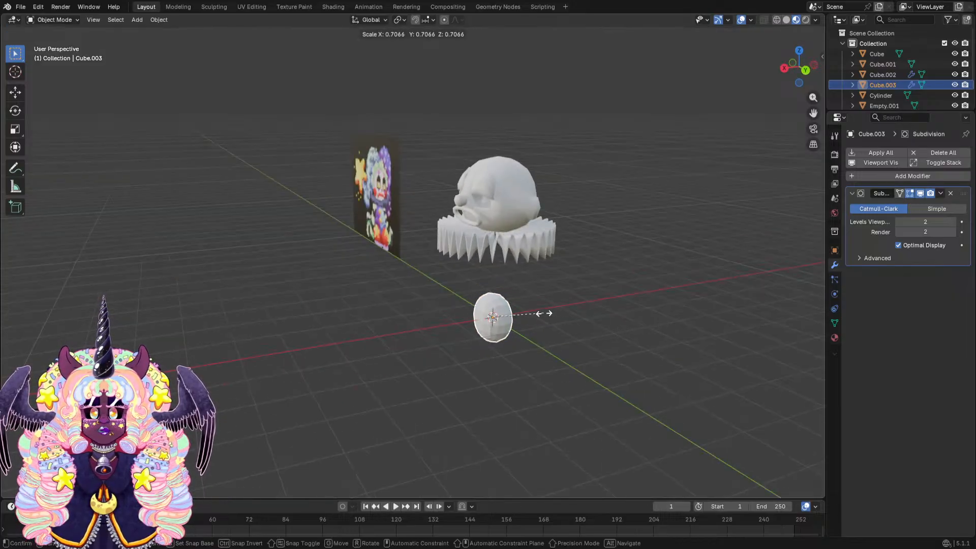
{"action": "left_click", "coordinate": [534, 323]}
Raise the egg shape along the Z axis into the head at eye level and adjust its overall size.
{"action": "middle_click_drag", "start_coordinate": [535, 324], "coordinate": [535, 334]}
{"action": "key", "text": "g"}
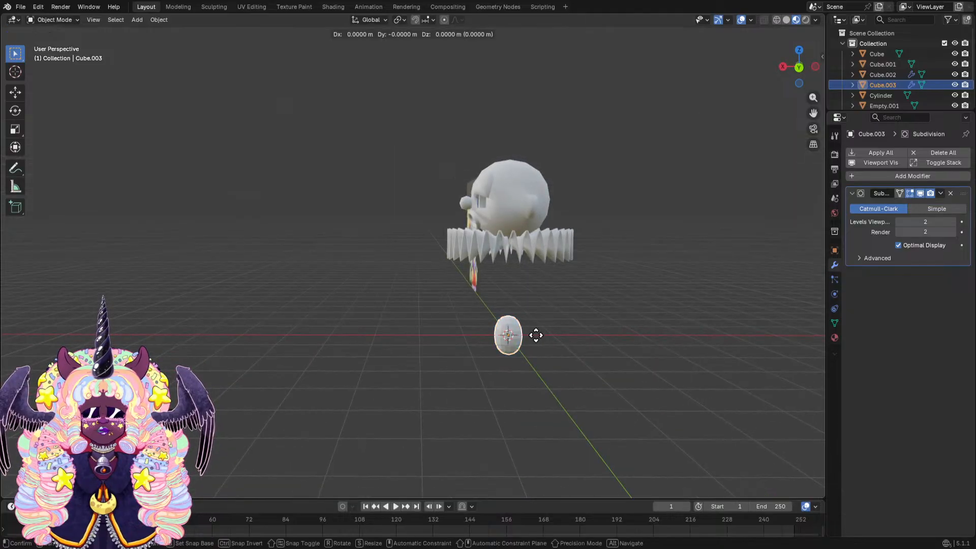
{"action": "key", "text": "x"}
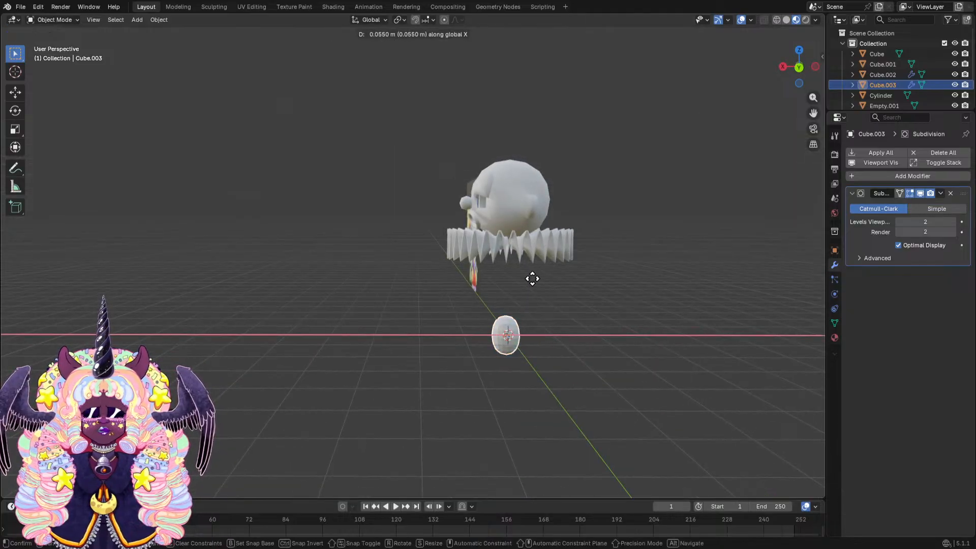
{"action": "key", "text": "z"}
{"action": "left_click", "coordinate": [544, 202]}
{"action": "middle_click_drag", "start_coordinate": [544, 203], "coordinate": [487, 253]}
{"action": "key", "text": "s"}
{"action": "left_click", "coordinate": [428, 255]}
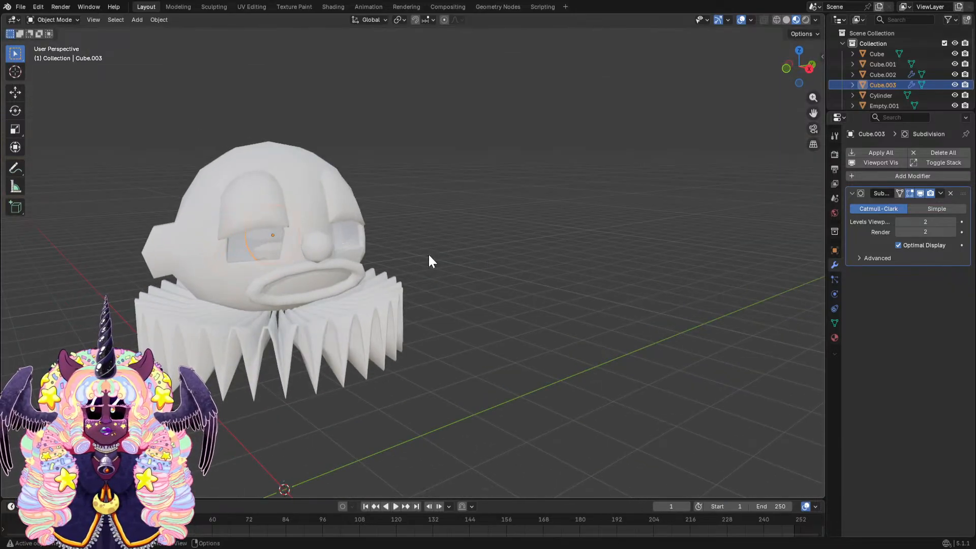
Move the eyeball across the face into the eye socket on the positive Y side of the head.
{"action": "middle_click_drag", "start_coordinate": [379, 268], "coordinate": [333, 260]}
{"action": "key", "text": "g"}
{"action": "left_click", "coordinate": [404, 260]}
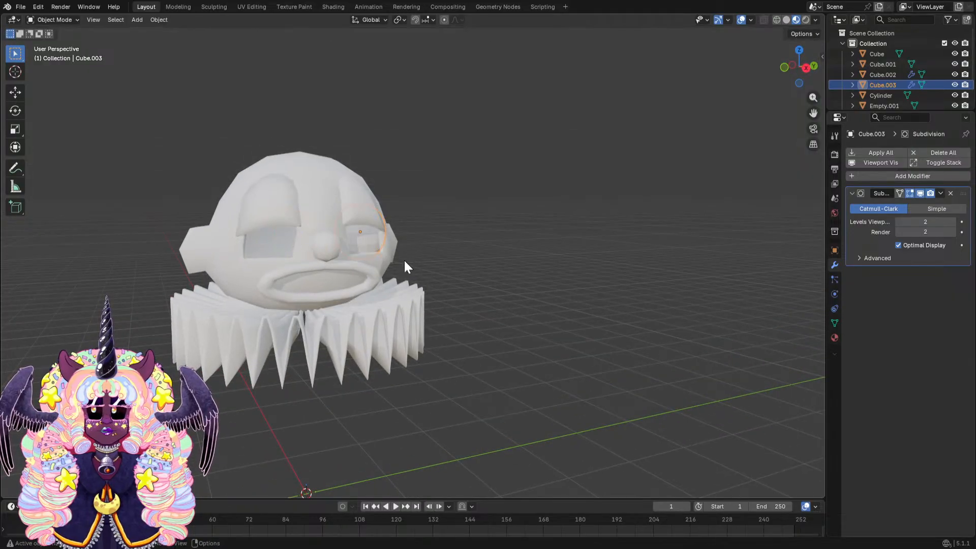
{"action": "middle_click_drag", "start_coordinate": [405, 264], "coordinate": [475, 314]}
{"action": "key", "text": "g"}
{"action": "left_click", "coordinate": [610, 238]}
{"action": "key", "text": "g"}
{"action": "left_click", "coordinate": [486, 263]}
Stretch the eyeball vertically along the Z axis by a factor of about 1.06.
{"action": "middle_click_drag", "start_coordinate": [569, 266], "coordinate": [498, 277], "text": "shift"}
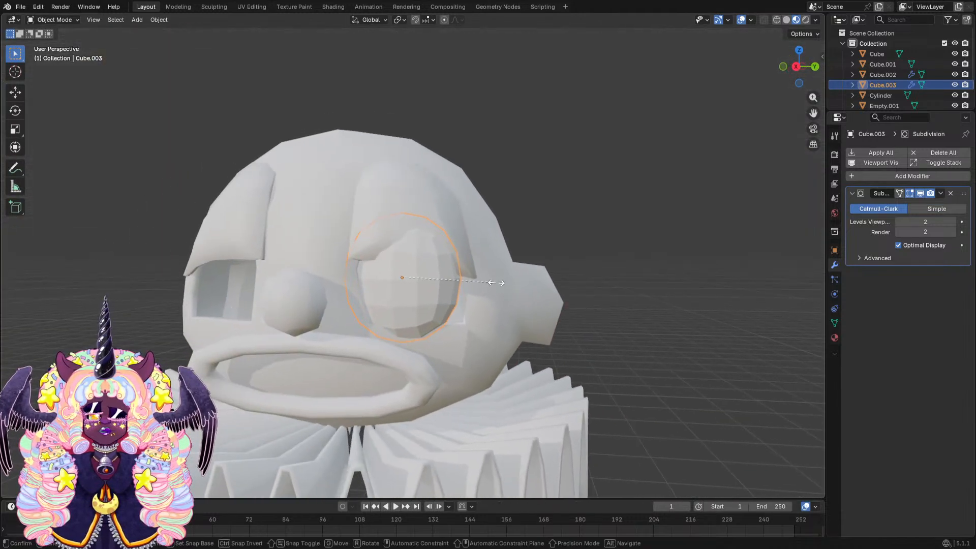
{"action": "key", "text": "s"}
{"action": "key", "text": "z"}
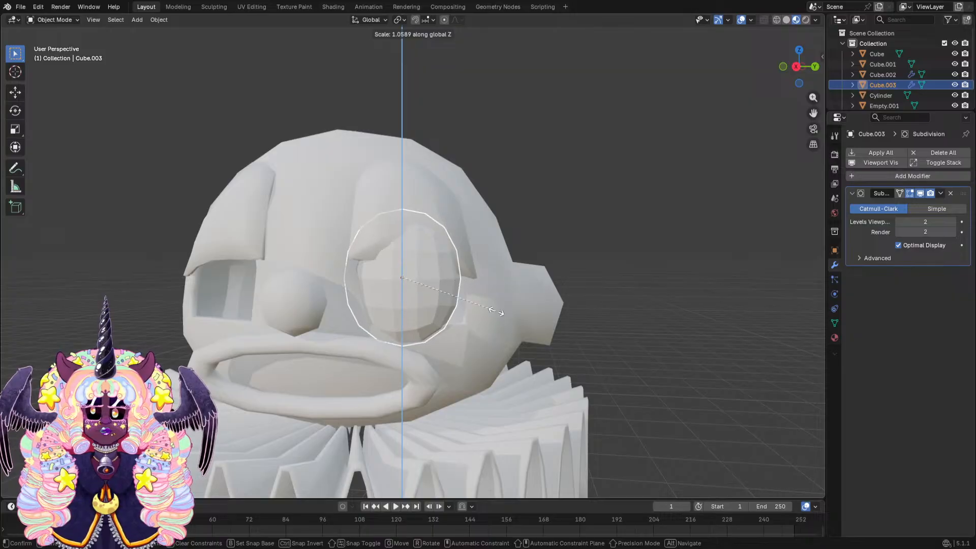
{"action": "left_click", "coordinate": [495, 311]}
Turn the eyeball around the Z axis to follow the curve of the head at the socket.
{"action": "middle_click_drag", "start_coordinate": [495, 310], "coordinate": [447, 339]}
{"action": "key", "text": "r"}
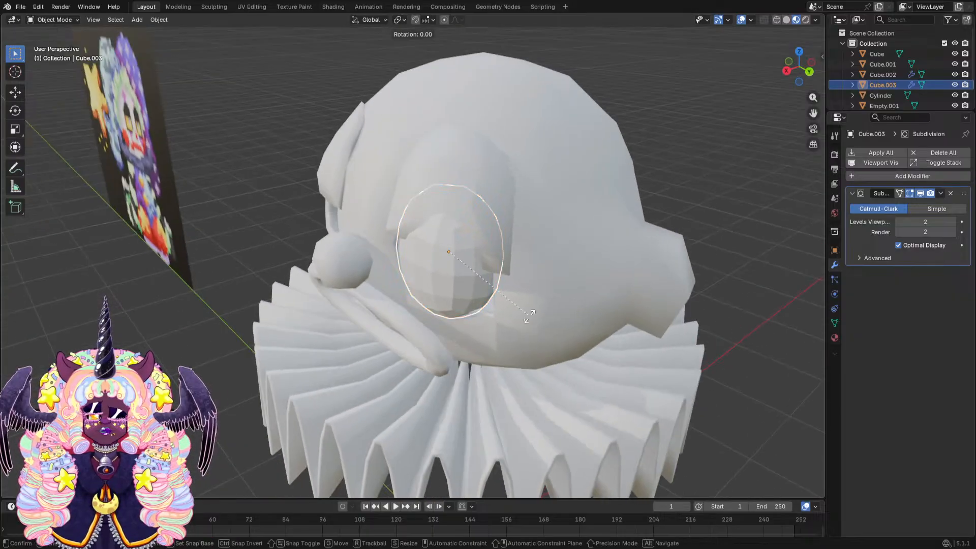
{"action": "key", "text": "z"}
{"action": "left_click", "coordinate": [564, 299]}
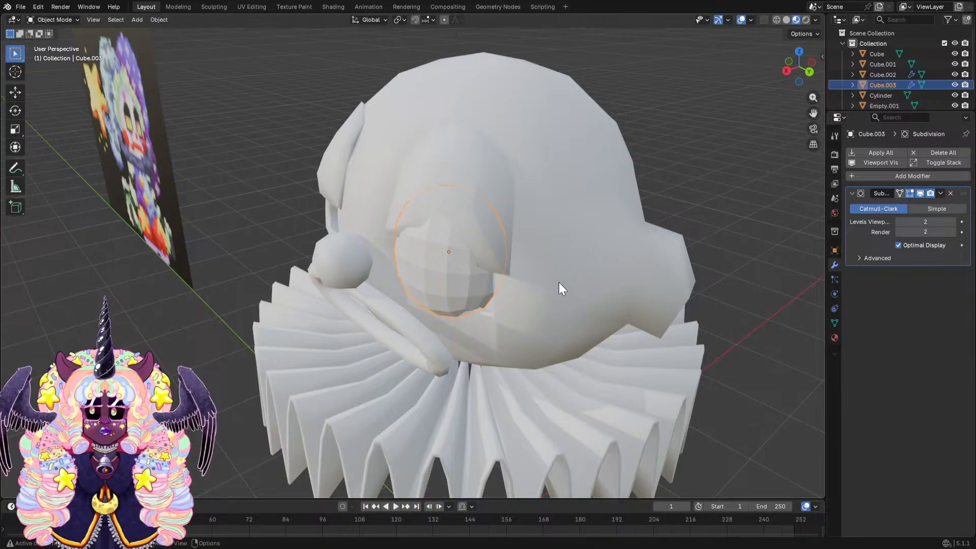
Reposition the eyeball behind the eyelid and rotate it about 6.5° around the Z axis.
{"action": "middle_click_drag", "start_coordinate": [559, 282], "coordinate": [472, 273]}
{"action": "key", "text": "g"}
{"action": "left_click", "coordinate": [504, 289]}
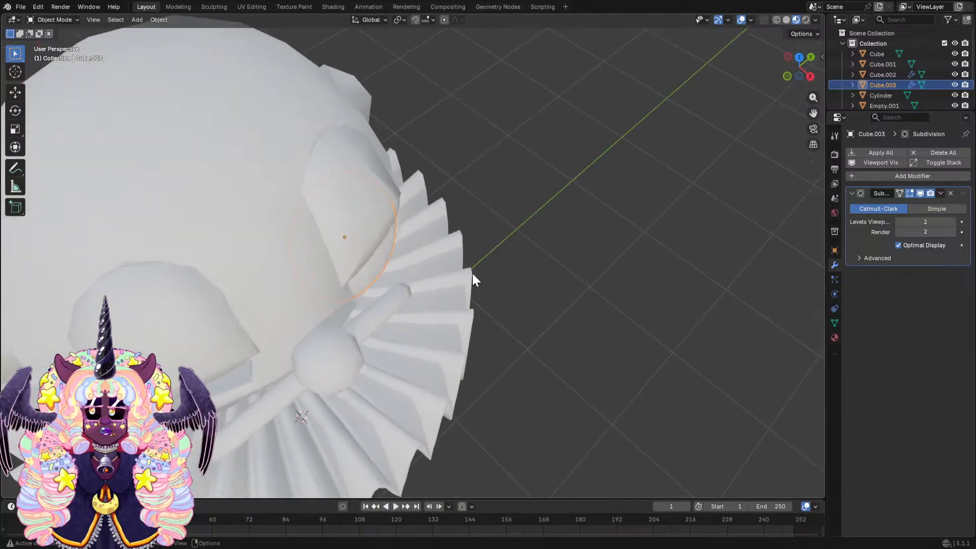
{"action": "key", "text": "r"}
{"action": "key", "text": "z"}
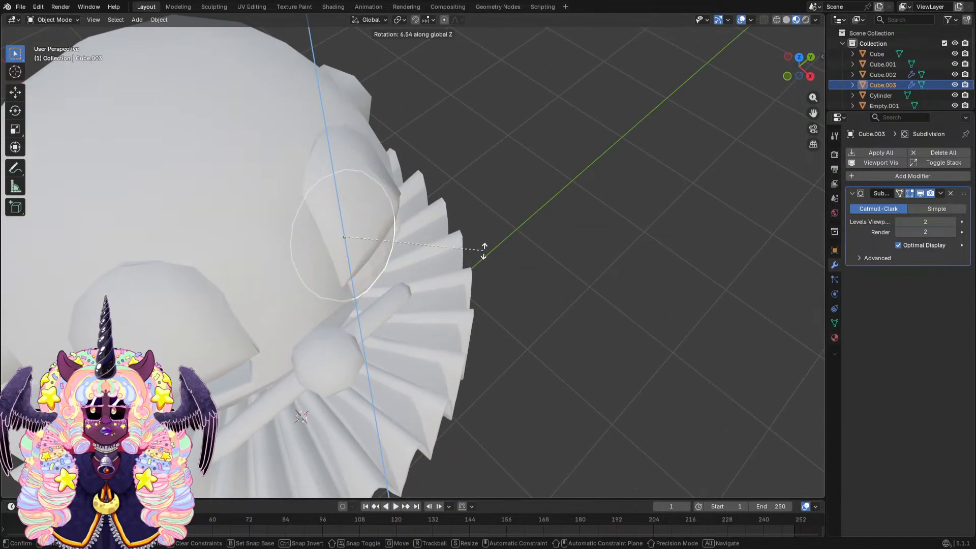
{"action": "left_click", "coordinate": [483, 250]}
Shift the eyeball within the socket, checking its fit from above and from the side.
{"action": "middle_click_drag", "start_coordinate": [482, 249], "coordinate": [557, 264]}
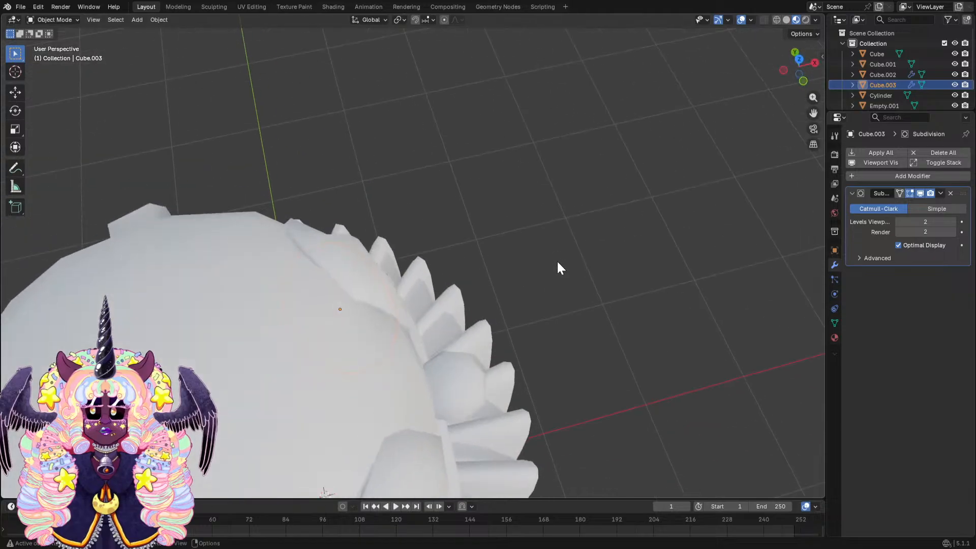
{"action": "key", "text": "g"}
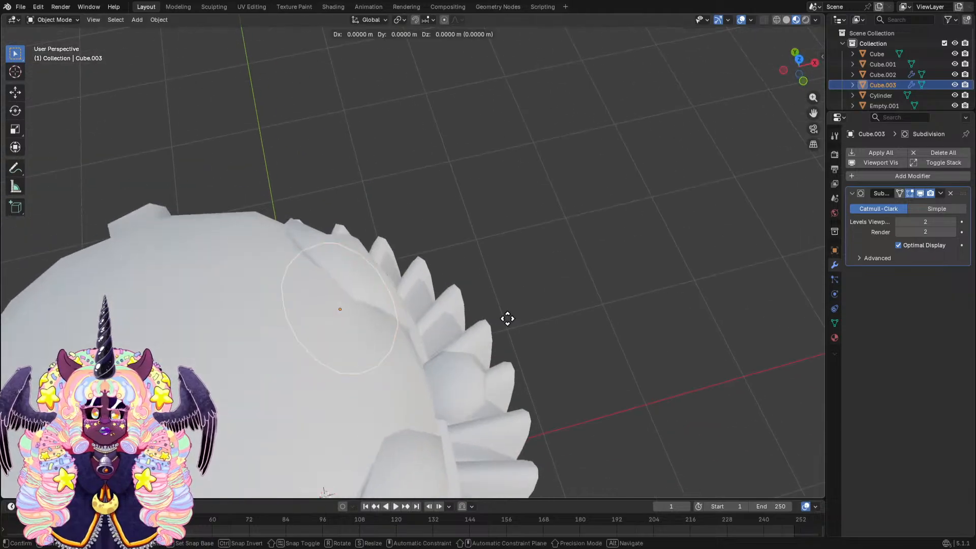
{"action": "right_click", "coordinate": [500, 307]}
{"action": "middle_click_drag", "start_coordinate": [498, 304], "coordinate": [476, 310]}
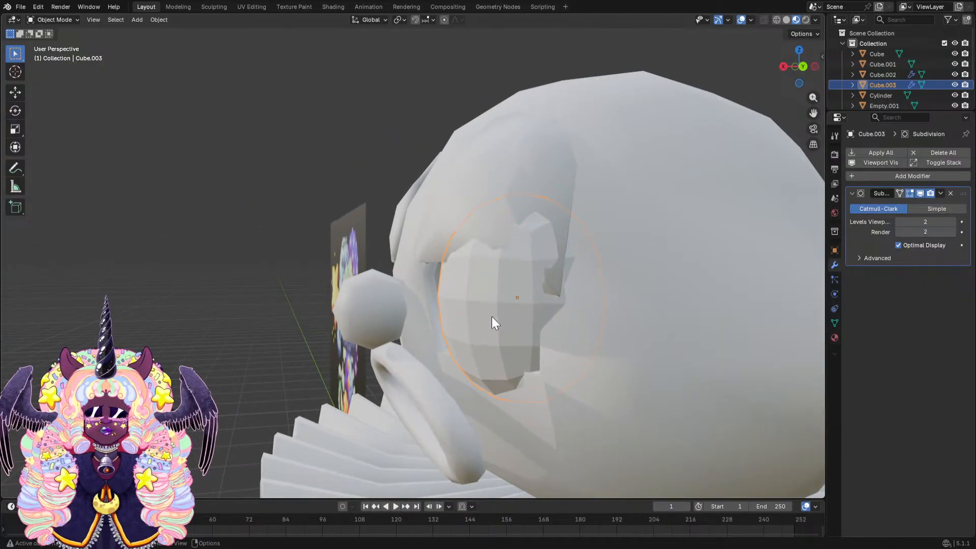
{"action": "key", "text": "g"}
{"action": "left_click", "coordinate": [510, 309]}
Tilt the eyeball slightly around the Y axis and rotate it a little more in the view plane.
{"action": "middle_click_drag", "start_coordinate": [510, 308], "coordinate": [544, 380]}
{"action": "middle_click_drag", "start_coordinate": [603, 324], "coordinate": [575, 137]}
{"action": "key", "text": "r"}
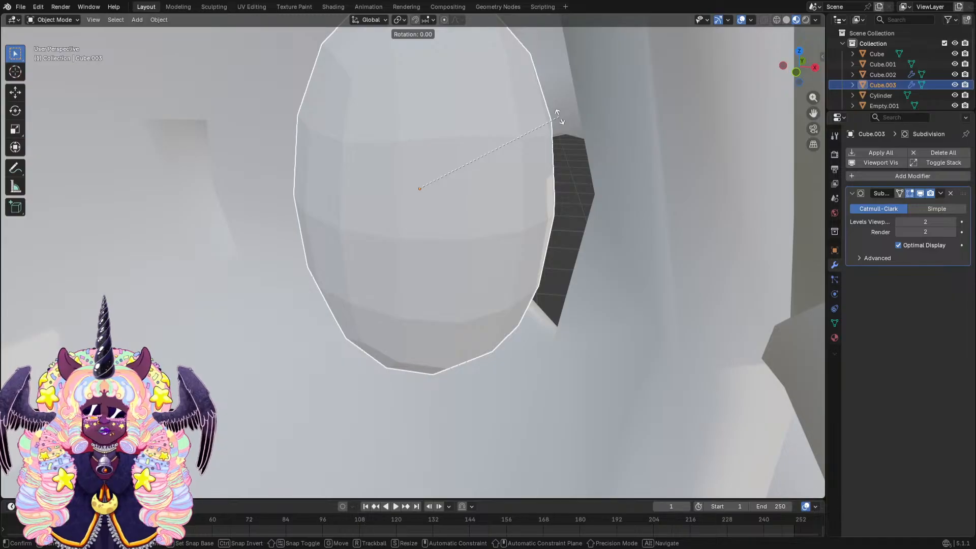
{"action": "key", "text": "x"}
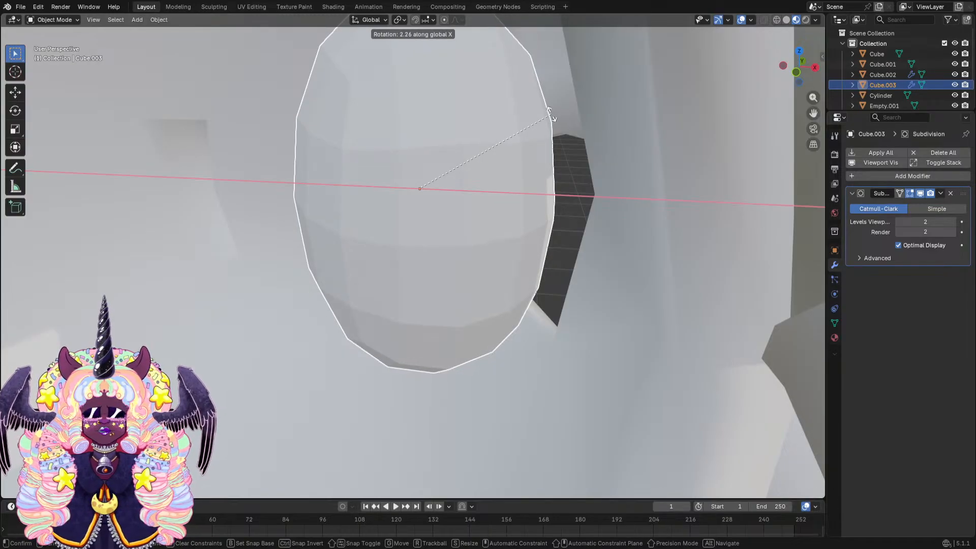
{"action": "key", "text": "y"}
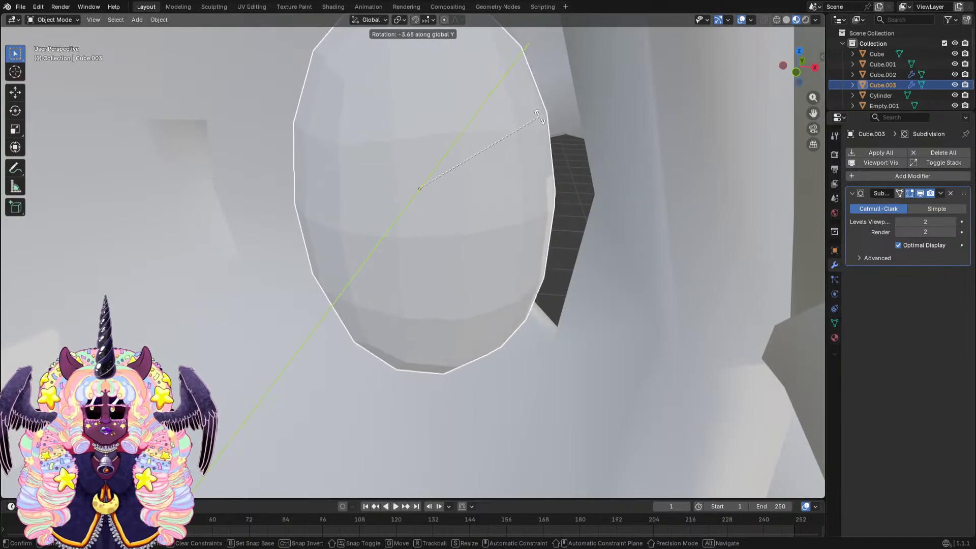
{"action": "left_click", "coordinate": [528, 131]}
{"action": "middle_click_drag", "start_coordinate": [419, 147], "coordinate": [534, 136]}
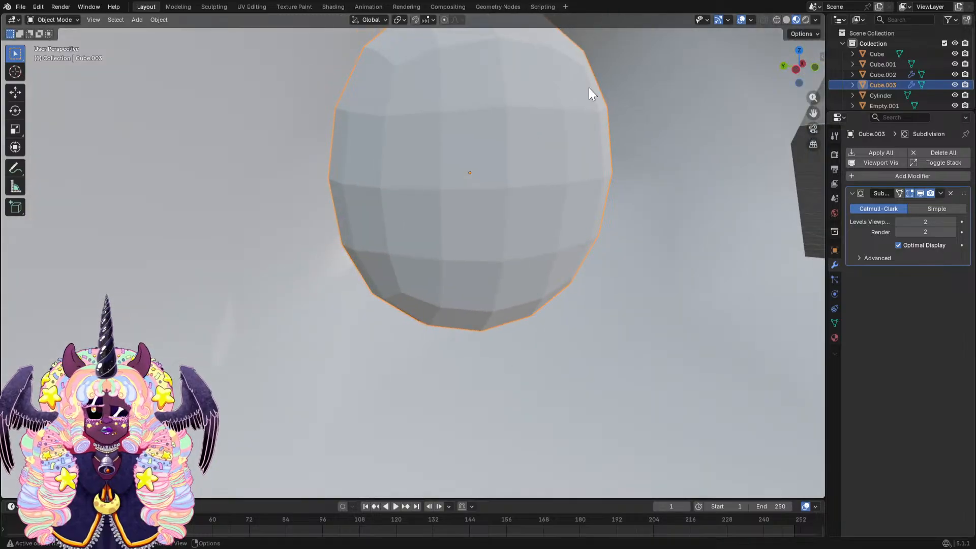
{"action": "key", "text": "r"}
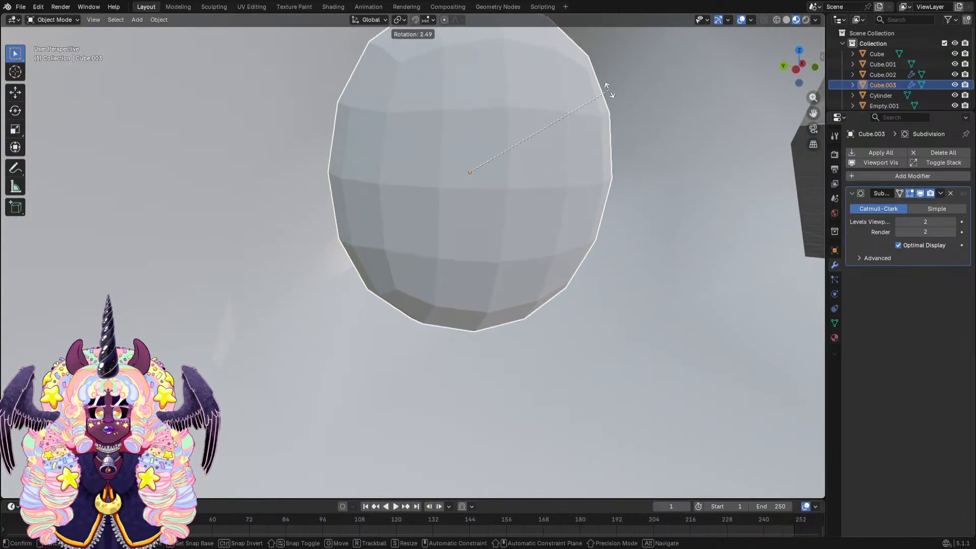
{"action": "left_click", "coordinate": [592, 148]}
Rescale and reposition the eyeball inside the socket using wireframe display, and return the viewport to solid shading.
{"action": "middle_click_drag", "start_coordinate": [593, 148], "coordinate": [544, 123]}
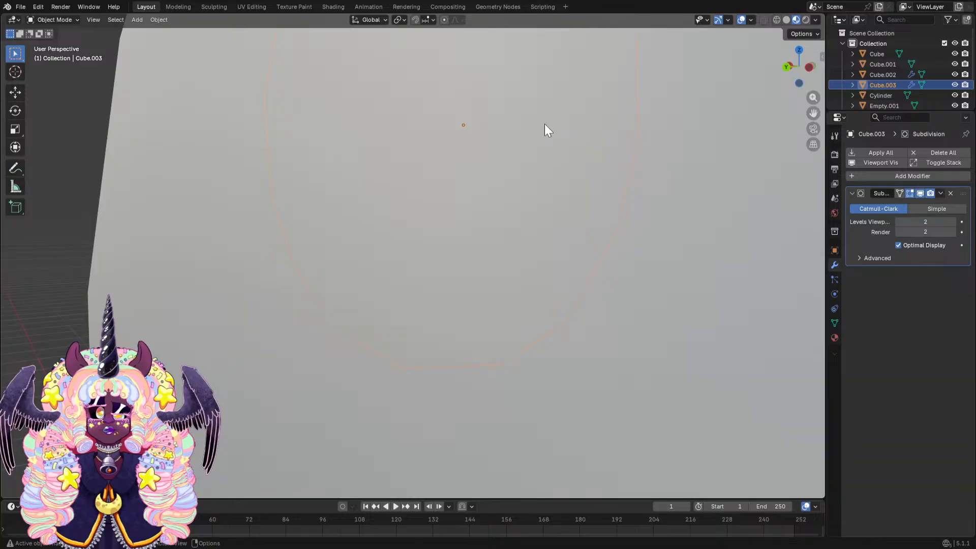
{"action": "left_click", "coordinate": [777, 19]}
{"action": "mouse_move", "coordinate": [632, 102]}
{"action": "middle_mouse_down"}
{"action": "mouse_move", "coordinate": [564, 114]}
{"action": "mouse_move", "coordinate": [534, 97]}
{"action": "mouse_move", "coordinate": [494, 121]}
{"action": "mouse_move", "coordinate": [545, 113]}
{"action": "mouse_move", "coordinate": [416, 137]}
{"action": "mouse_move", "coordinate": [581, 124]}
{"action": "mouse_move", "coordinate": [597, 159]}
{"action": "middle_mouse_up"}
{"action": "key", "text": "s"}
{"action": "left_click", "coordinate": [512, 77]}
{"action": "key", "text": "g"}
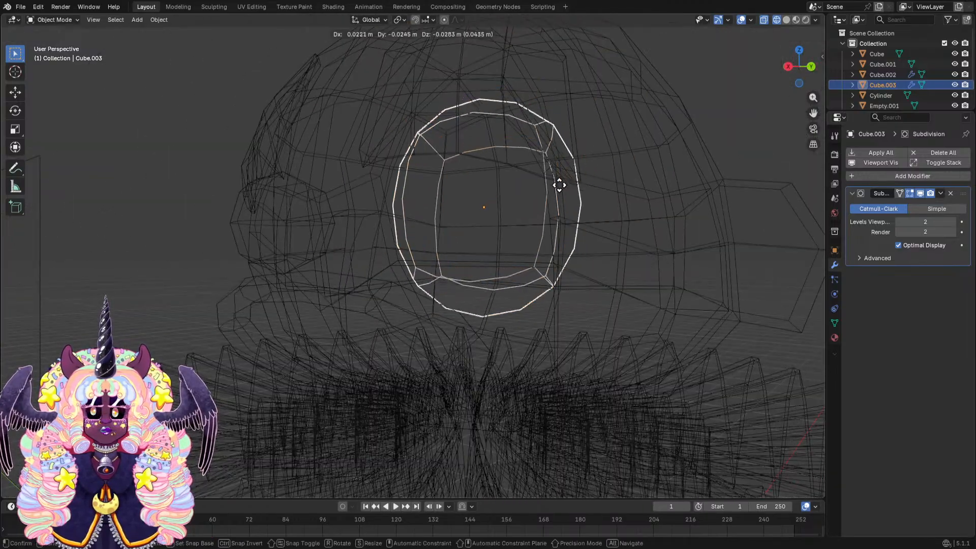
{"action": "left_click", "coordinate": [552, 188]}
{"action": "left_click", "coordinate": [786, 20]}
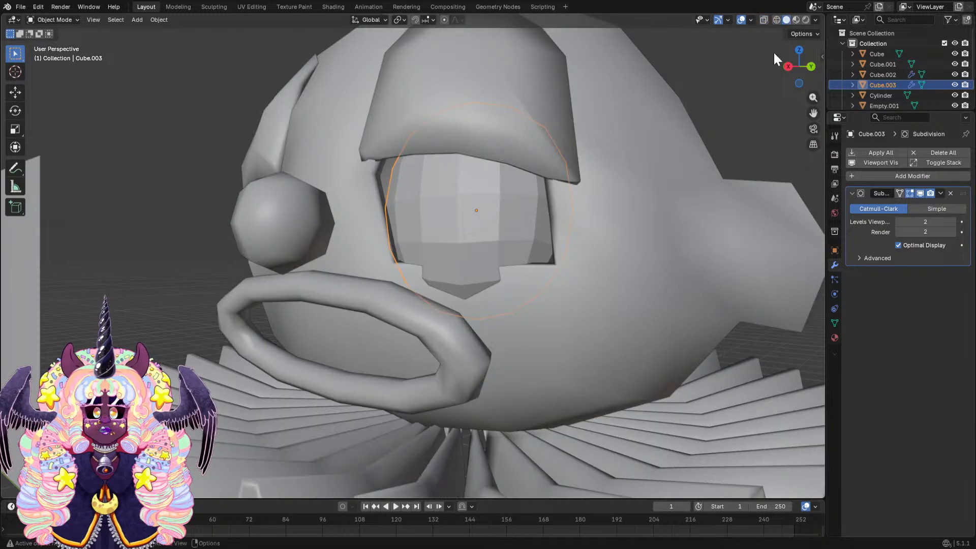
Enlarge the eyeball along the X axis so it fills more of the socket.
{"action": "mouse_move", "coordinate": [772, 51]}
{"action": "middle_mouse_down"}
{"action": "mouse_move", "coordinate": [697, 143]}
{"action": "mouse_move", "coordinate": [611, 166]}
{"action": "mouse_move", "coordinate": [608, 153]}
{"action": "middle_mouse_up"}
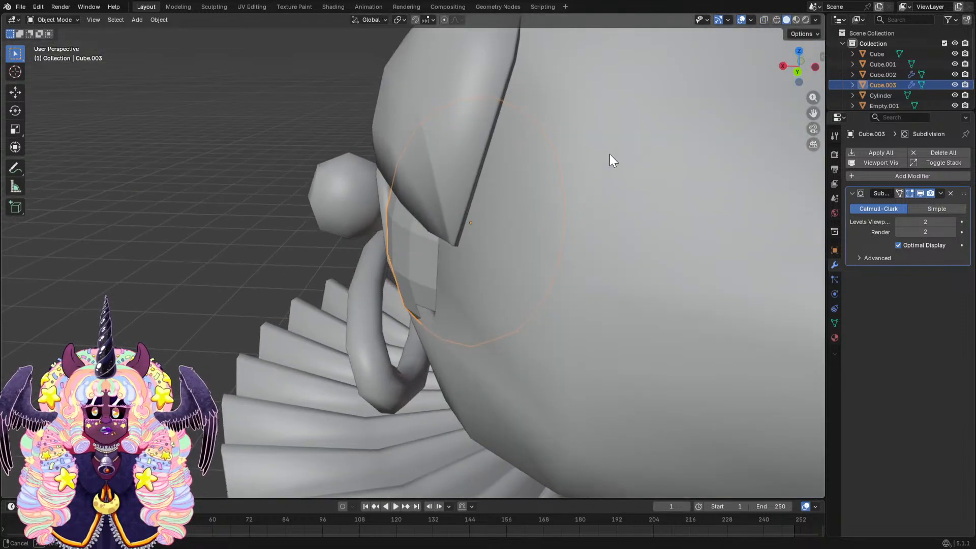
{"action": "scroll", "coordinate": [609, 154], "scroll_direction": "down", "scroll_amount": 5}
{"action": "middle_click_drag", "start_coordinate": [656, 116], "coordinate": [659, 130]}
{"action": "key", "text": "s"}
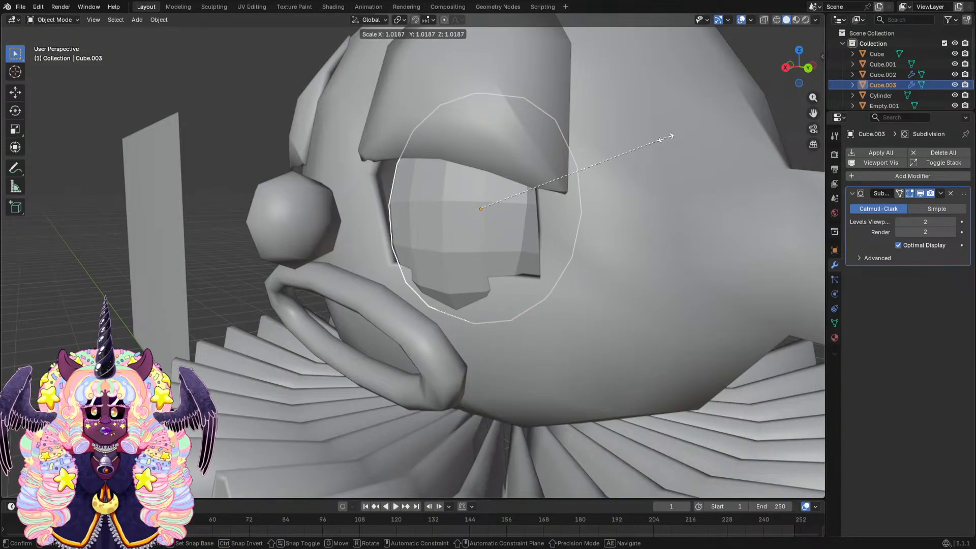
{"action": "right_click", "coordinate": [666, 137]}
{"action": "key", "text": "s"}
{"action": "key", "text": "x"}
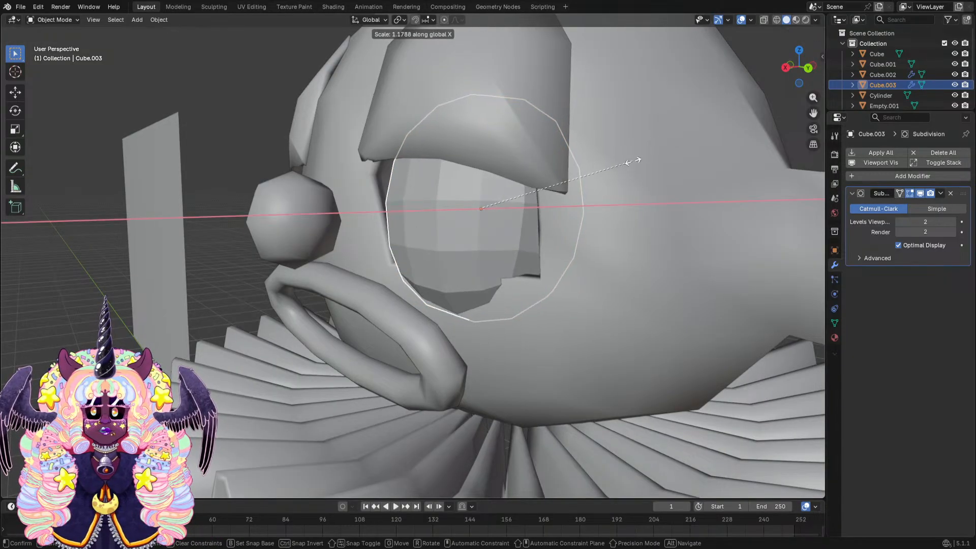
{"action": "left_click", "coordinate": [638, 162]}
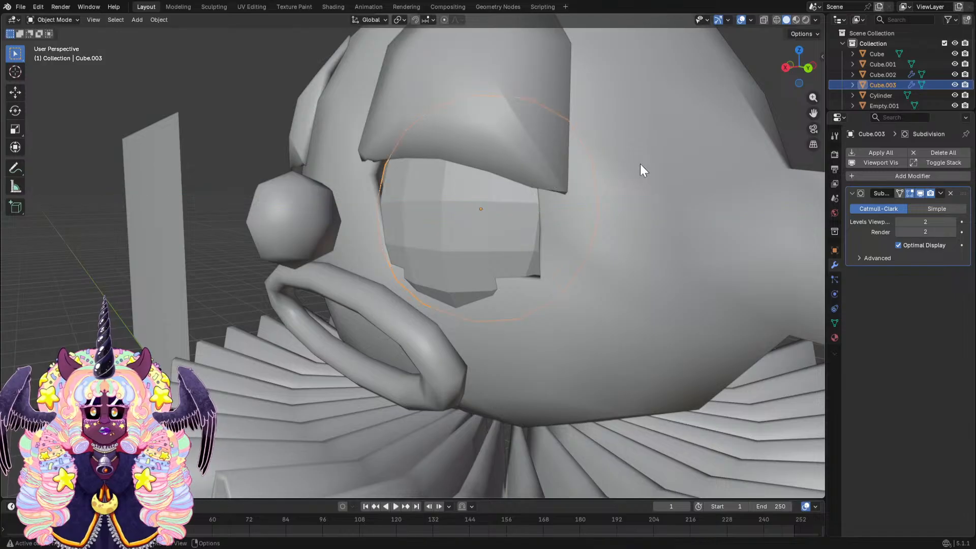
Stretch the eyeball slightly along the Y axis by about 1.02 and along the Z axis by about 1.08.
{"action": "middle_click_drag", "start_coordinate": [639, 163], "coordinate": [693, 190]}
{"action": "key", "text": "s"}
{"action": "key", "text": "y"}
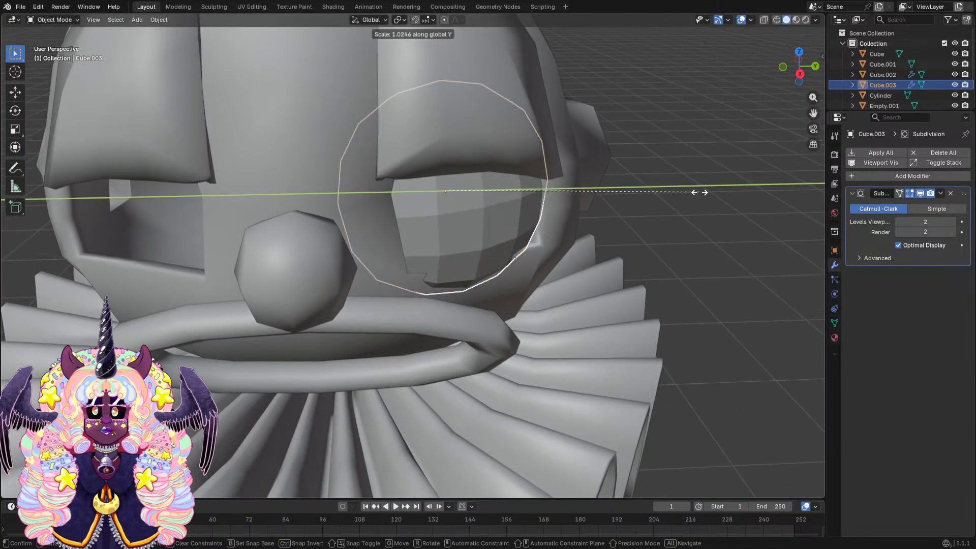
{"action": "left_click", "coordinate": [699, 193]}
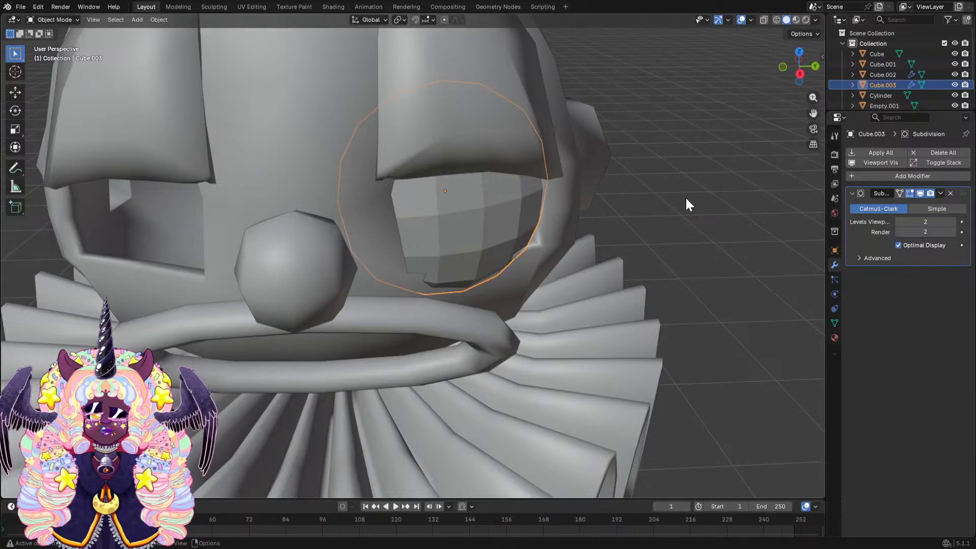
{"action": "key", "text": "s"}
{"action": "key", "text": "z"}
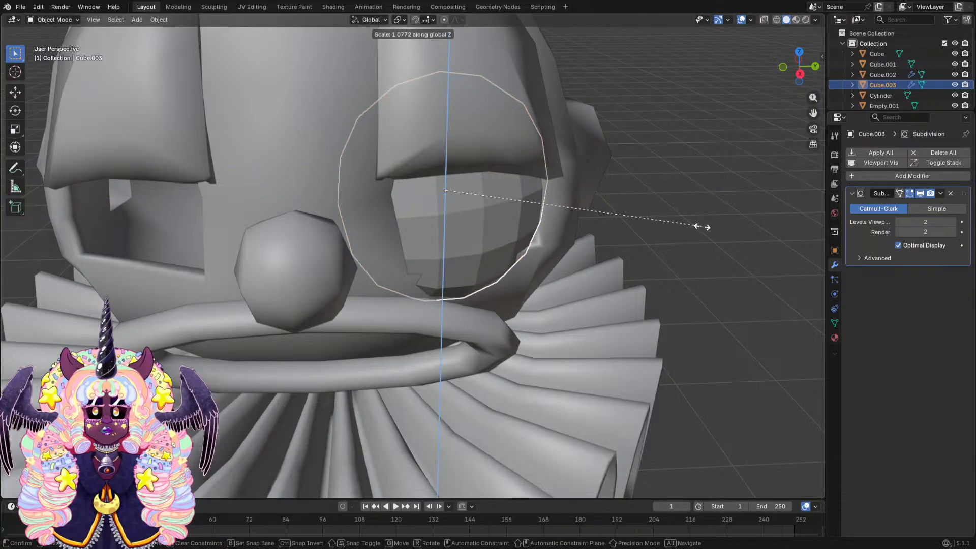
{"action": "left_click", "coordinate": [697, 224]}
Flatten the eyeball along the X axis so it becomes a thinner ellipsoid inside the head.
{"action": "middle_click_drag", "start_coordinate": [697, 223], "coordinate": [718, 204]}
{"action": "key", "text": "s"}
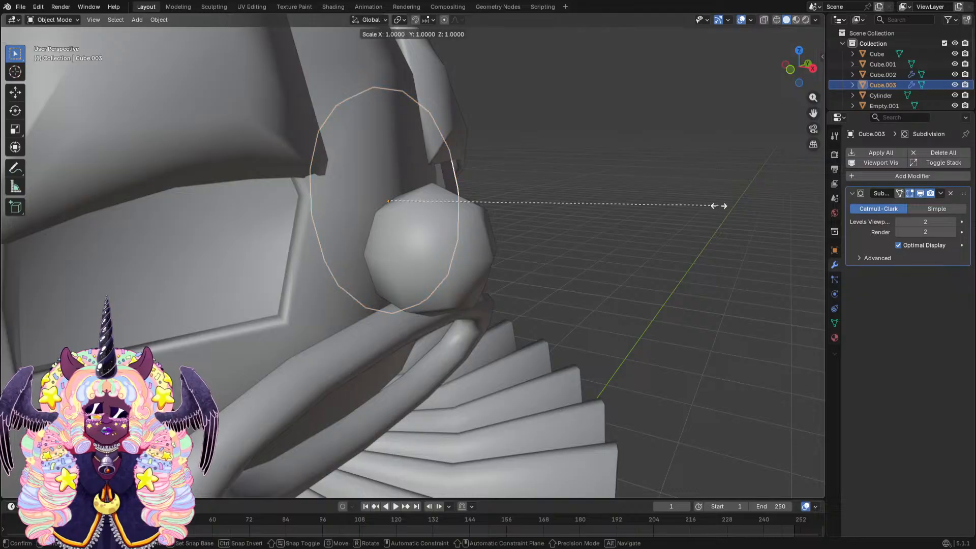
{"action": "key", "text": "z"}
{"action": "right_click", "coordinate": [689, 207]}
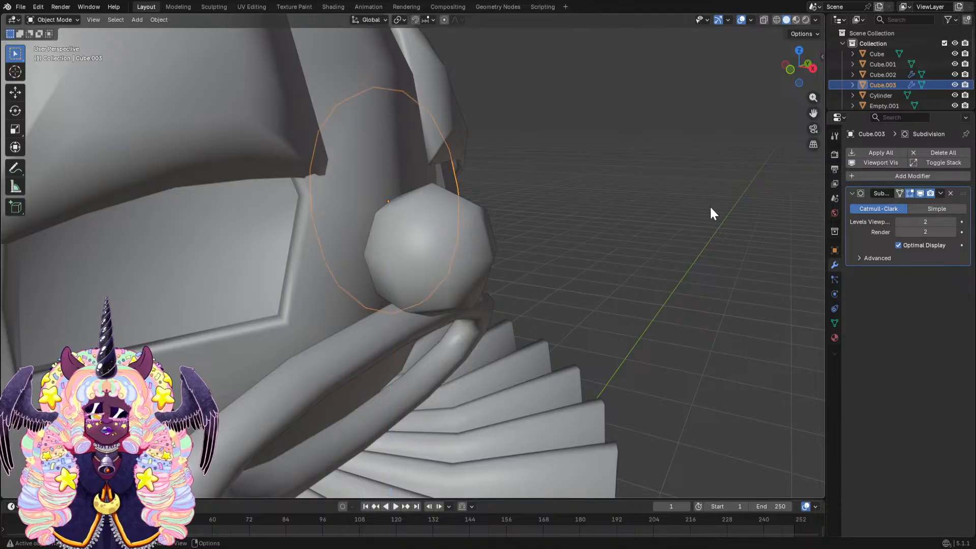
{"action": "key", "text": "s"}
{"action": "key", "text": "x"}
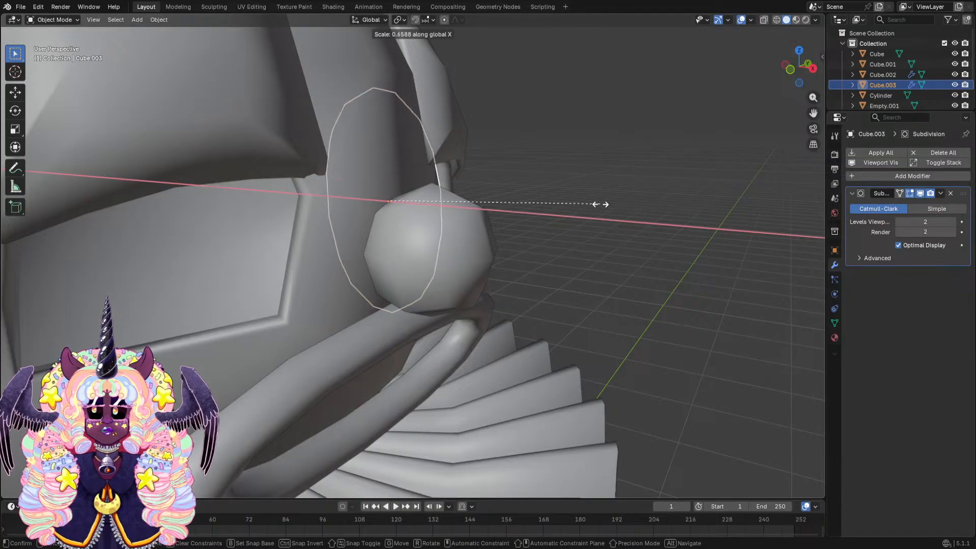
{"action": "left_click", "coordinate": [559, 204]}
{"action": "middle_click_drag", "start_coordinate": [555, 203], "coordinate": [334, 199]}
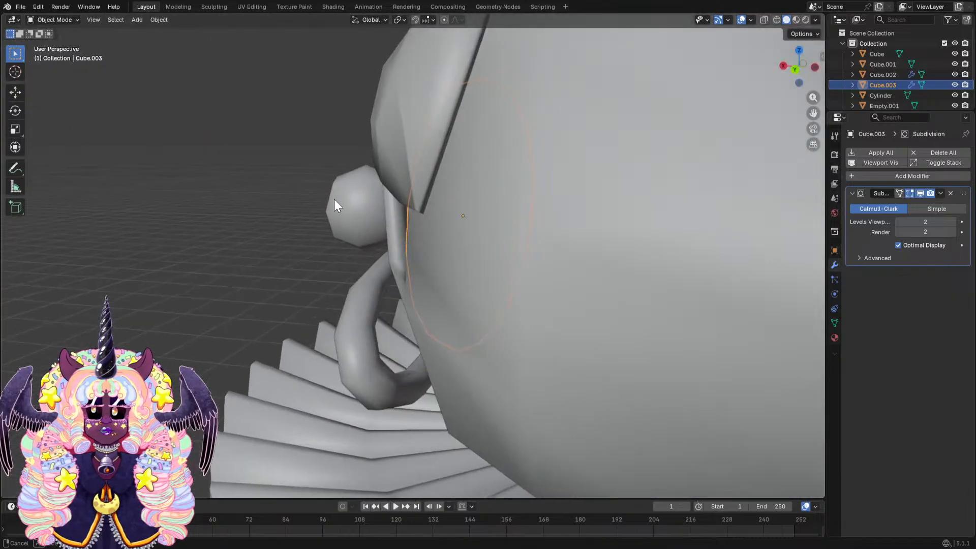
Rotate the flattened eyeball in side view to follow the slope of the face, and deselect it.
{"action": "middle_click_drag", "start_coordinate": [544, 140], "coordinate": [482, 228]}
{"action": "key", "text": "r"}
{"action": "left_click", "coordinate": [541, 109]}
{"action": "left_click", "coordinate": [695, 201]}
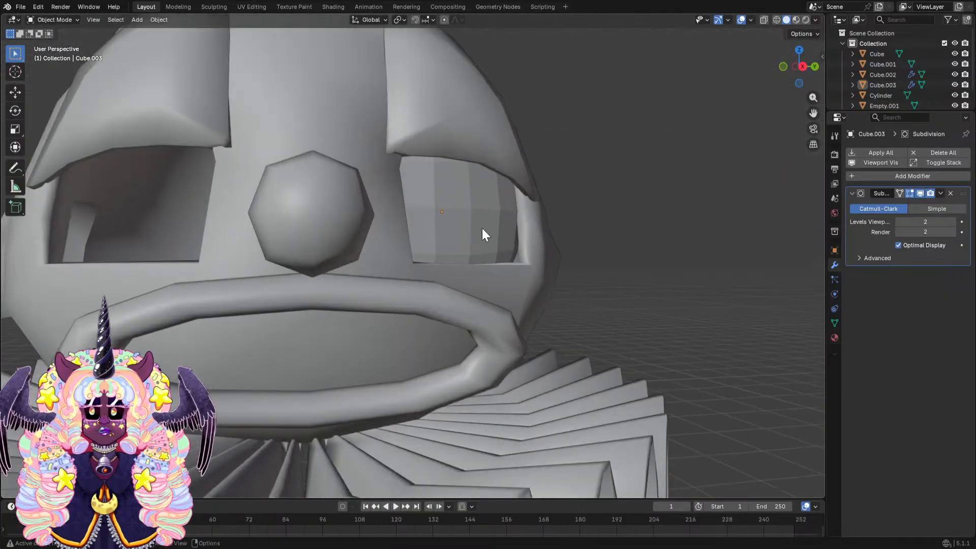
Lower the eyeball slightly along the Z axis and try shifting it sideways along Y within the socket.
{"action": "left_click", "coordinate": [485, 224]}
{"action": "key", "text": "g"}
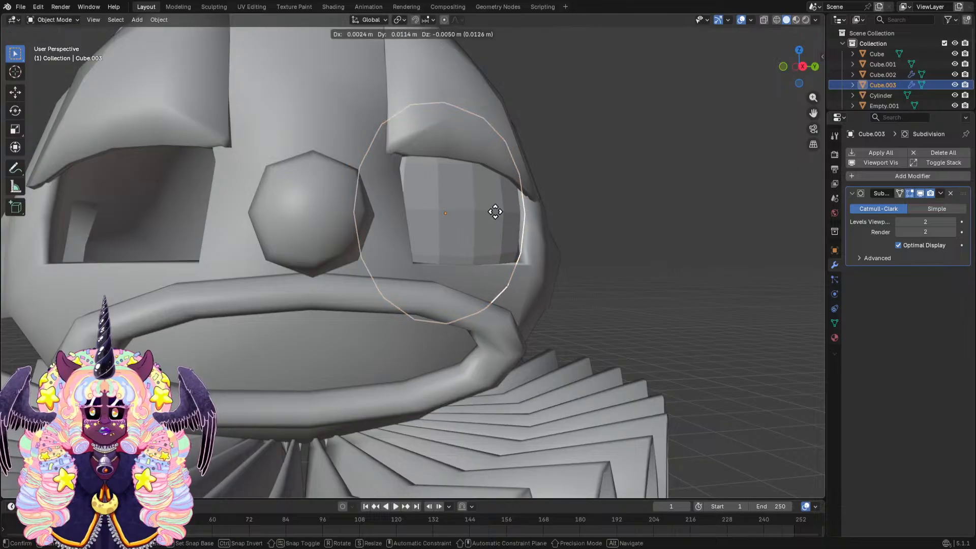
{"action": "key", "text": "z"}
{"action": "key", "text": "Escape"}
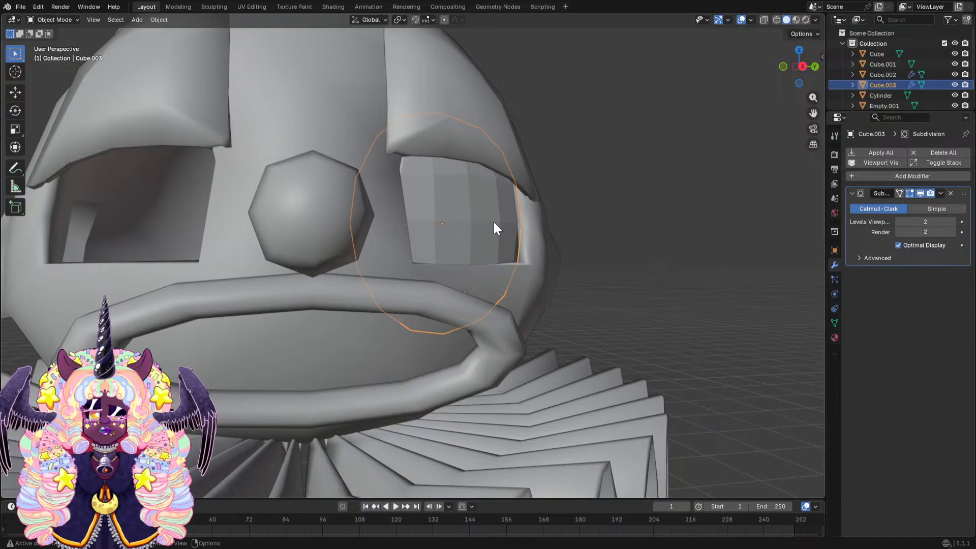
{"action": "key", "text": "g"}
{"action": "key", "text": "y"}
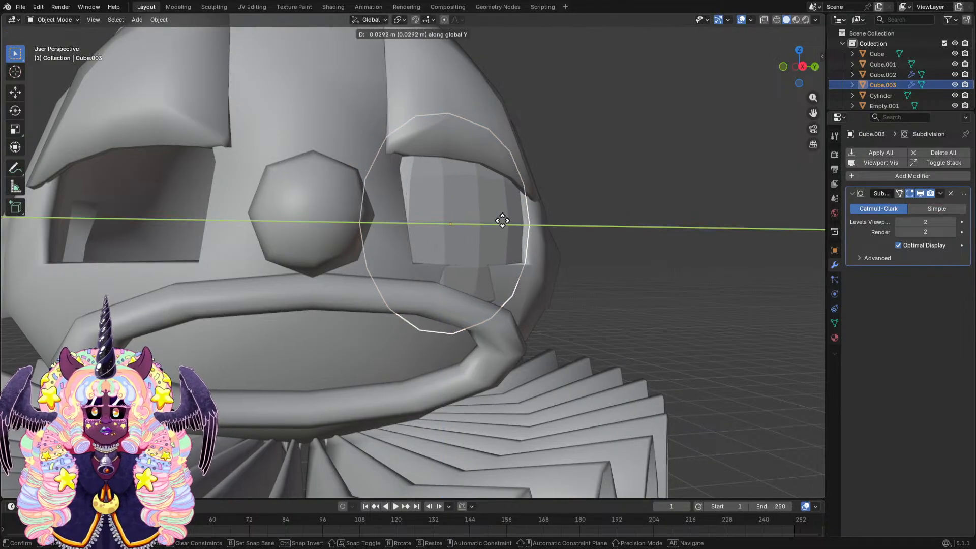
{"action": "key", "text": "Escape"}
{"action": "middle_click_drag", "start_coordinate": [493, 222], "coordinate": [472, 161]}
{"action": "key", "text": "g"}
{"action": "key", "text": "Escape"}
{"action": "left_click", "coordinate": [672, 93]}
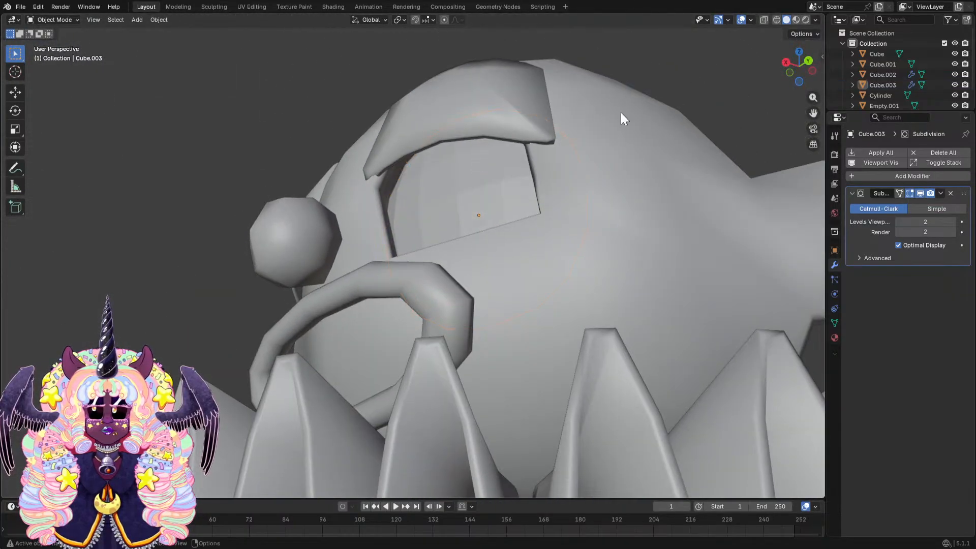
Raise the eyeball slightly in the socket and scale it up a tiny amount to close the gaps.
{"action": "middle_click_drag", "start_coordinate": [621, 111], "coordinate": [489, 177]}
{"action": "left_click", "coordinate": [457, 192]}
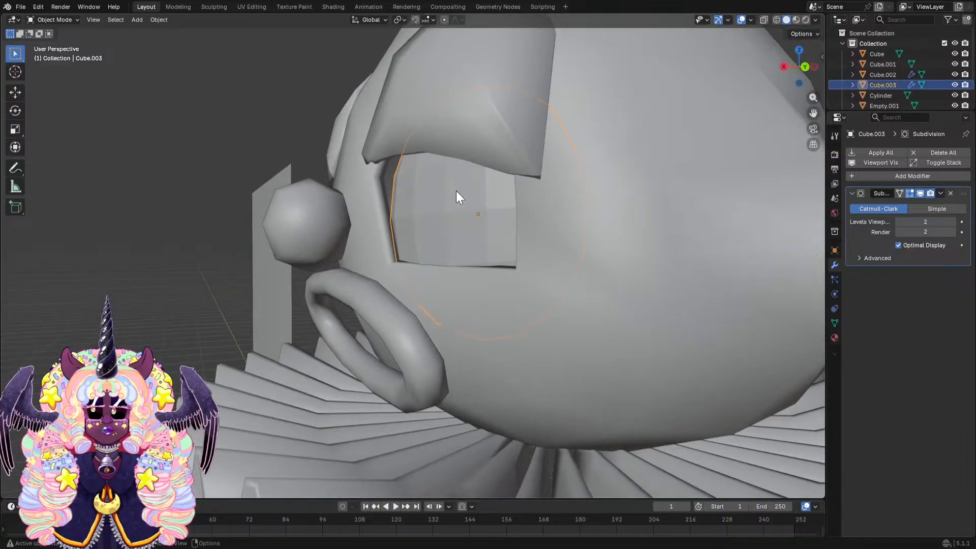
{"action": "key", "text": "g"}
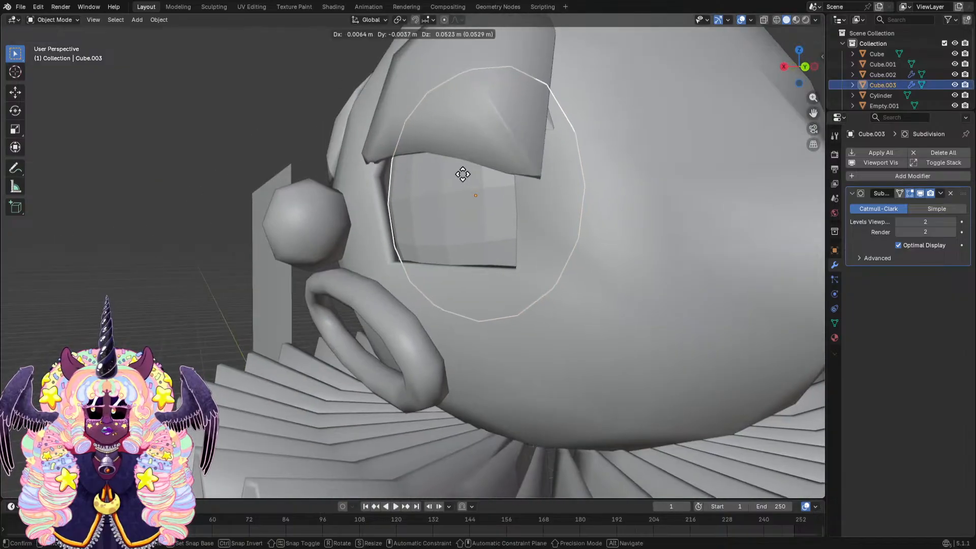
{"action": "left_click", "coordinate": [471, 181]}
{"action": "middle_click_drag", "start_coordinate": [471, 181], "coordinate": [568, 197]}
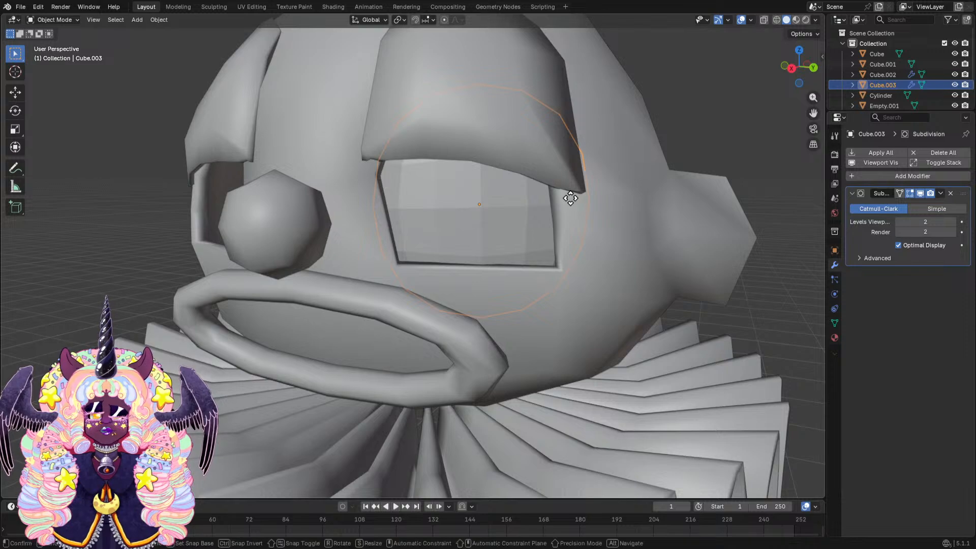
{"action": "key", "text": "s"}
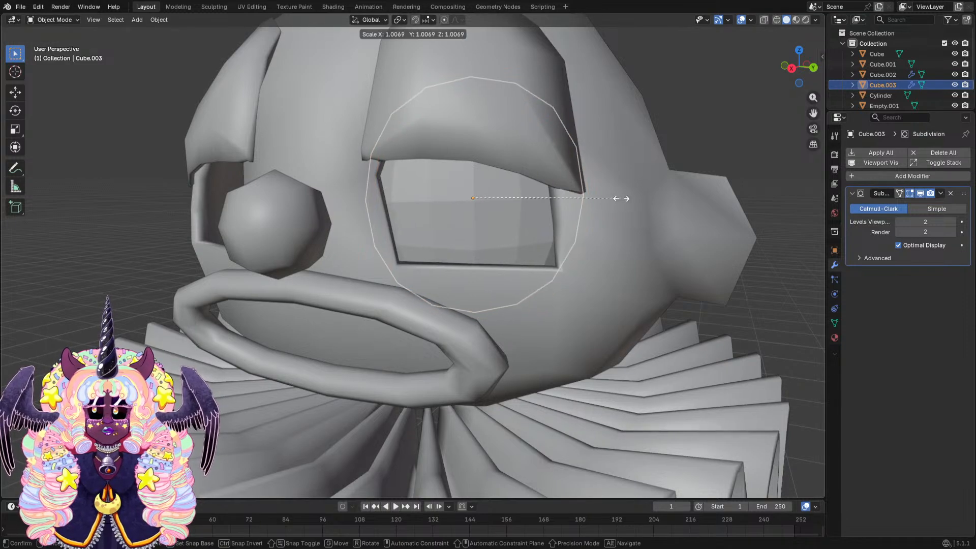
{"action": "left_click", "coordinate": [625, 198]}
Apply smooth shading to the eyeball.
{"action": "middle_click_drag", "start_coordinate": [755, 126], "coordinate": [492, 206]}
{"action": "right_click", "coordinate": [508, 194]}
{"action": "left_click", "coordinate": [507, 194]}
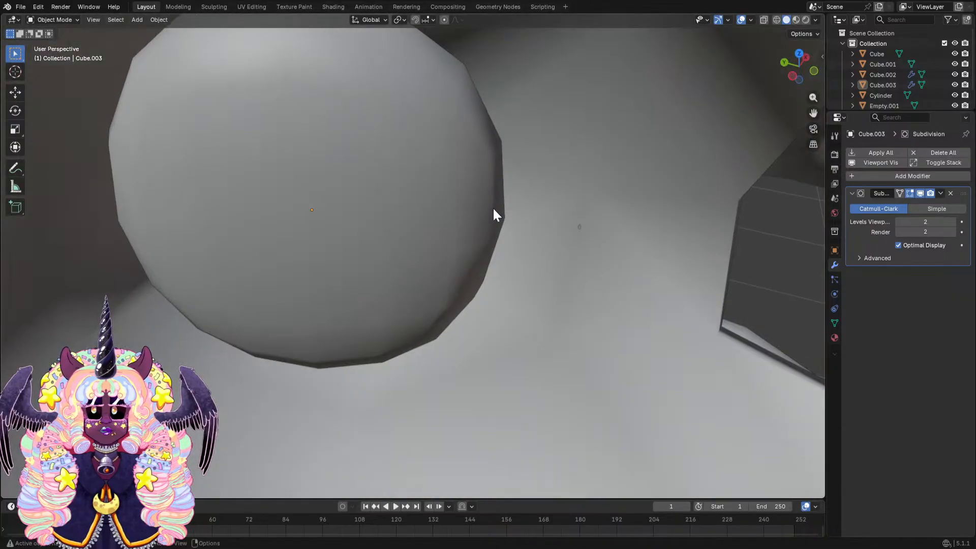
Rotate the eyeball about 3.9° around the Z axis from inside the head.
{"action": "left_click", "coordinate": [493, 207]}
{"action": "key", "text": "r"}
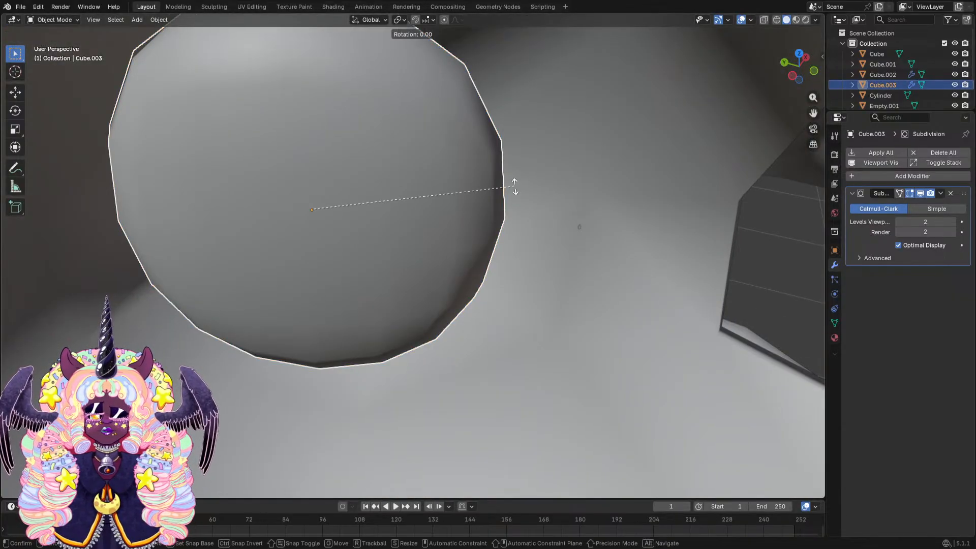
{"action": "key", "text": "x"}
{"action": "key", "text": "z"}
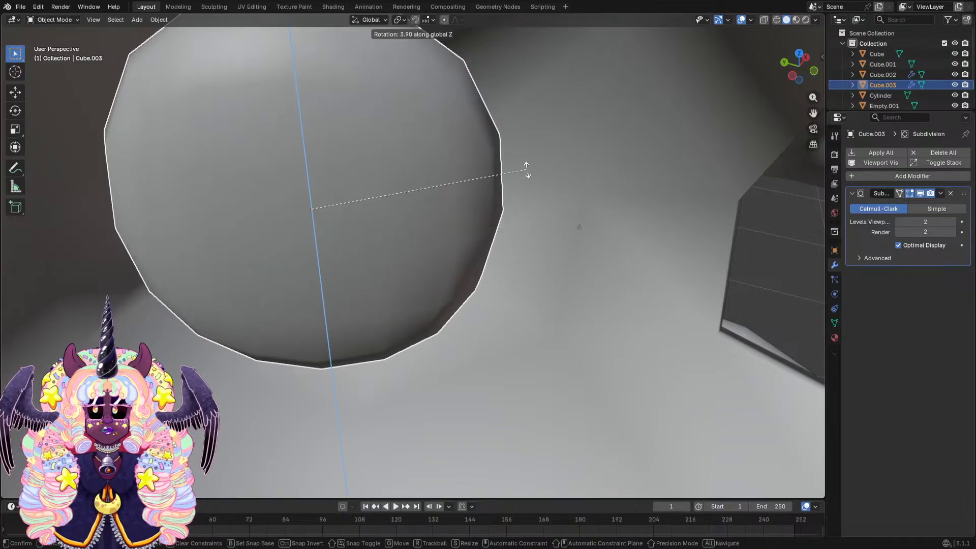
{"action": "left_click", "coordinate": [527, 170]}
Enlarge the eyeball uniformly by a factor of about 1.06.
{"action": "scroll", "coordinate": [526, 170], "scroll_direction": "down", "scroll_amount": 1}
{"action": "middle_click_drag", "start_coordinate": [526, 172], "coordinate": [502, 152]}
{"action": "key", "text": "s"}
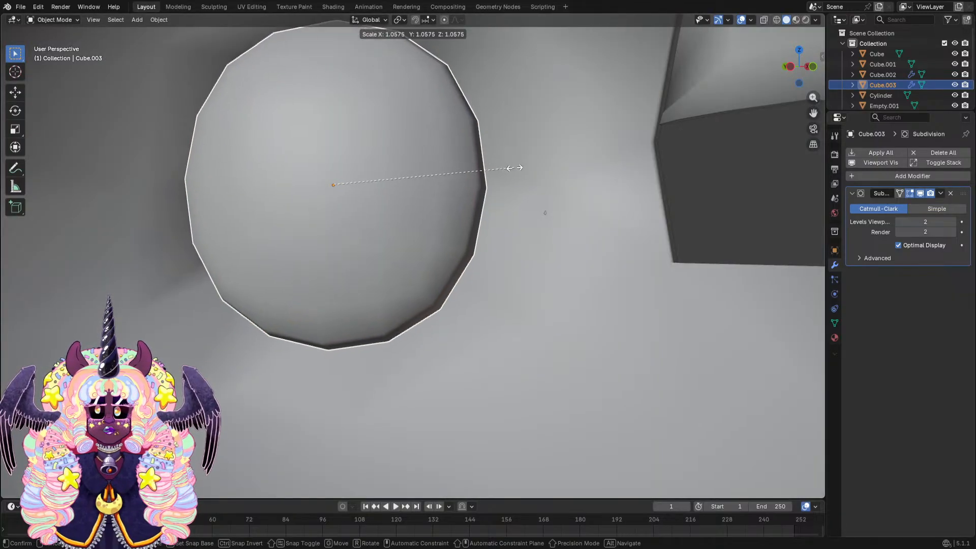
{"action": "left_click", "coordinate": [514, 167]}
Nudge the eyeball slightly along the Z axis to fit the socket opening, and save Twinkle.blend.
{"action": "middle_click_drag", "start_coordinate": [514, 168], "coordinate": [489, 213]}
{"action": "key", "text": "g"}
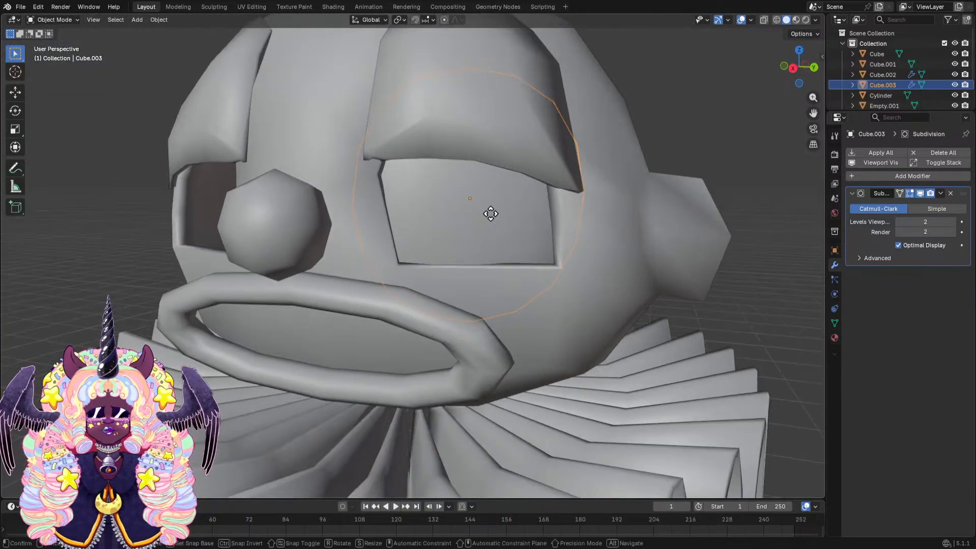
{"action": "key", "text": "z"}
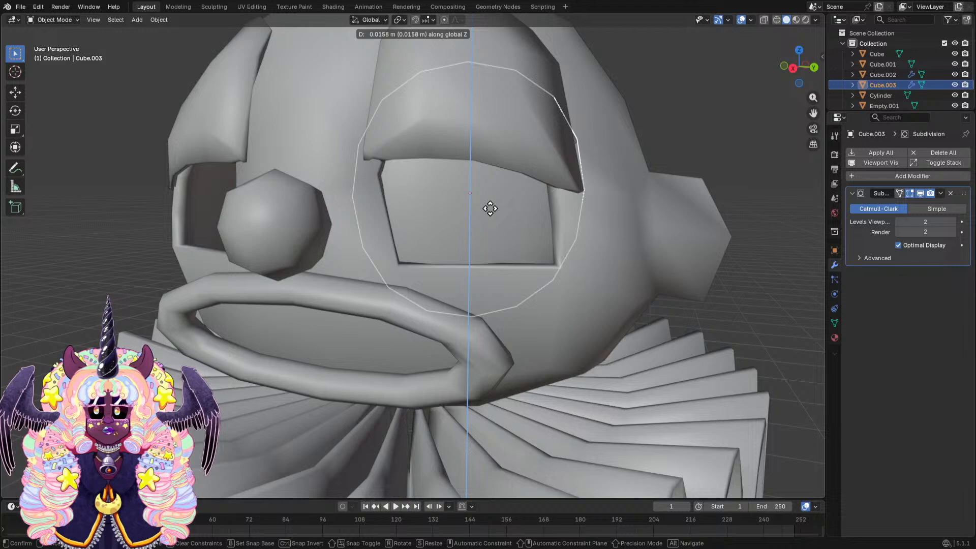
{"action": "left_click", "coordinate": [492, 217]}
{"action": "scroll", "coordinate": [498, 215], "scroll_direction": "down", "scroll_amount": 2}
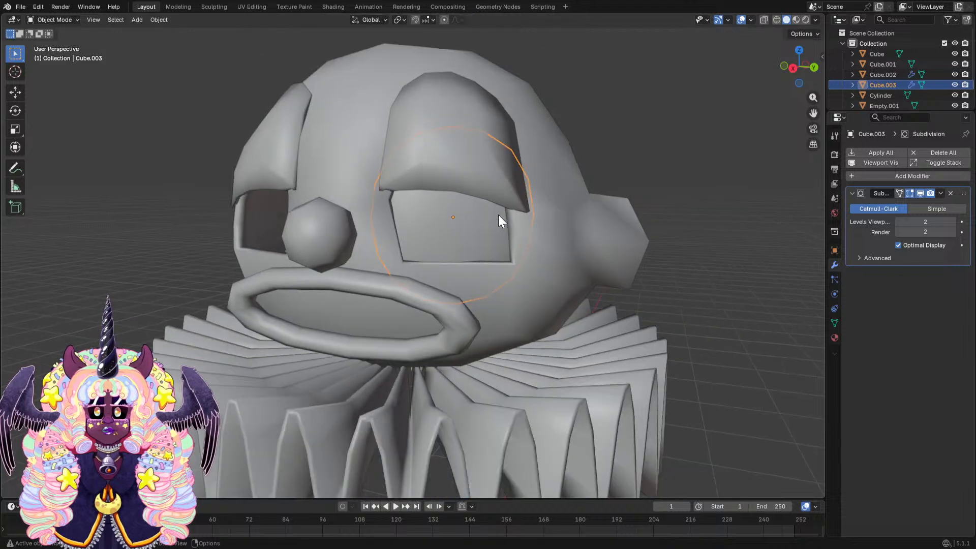
{"action": "left_click", "coordinate": [648, 143]}
{"action": "scroll", "coordinate": [648, 142], "scroll_direction": "down", "scroll_amount": 2}
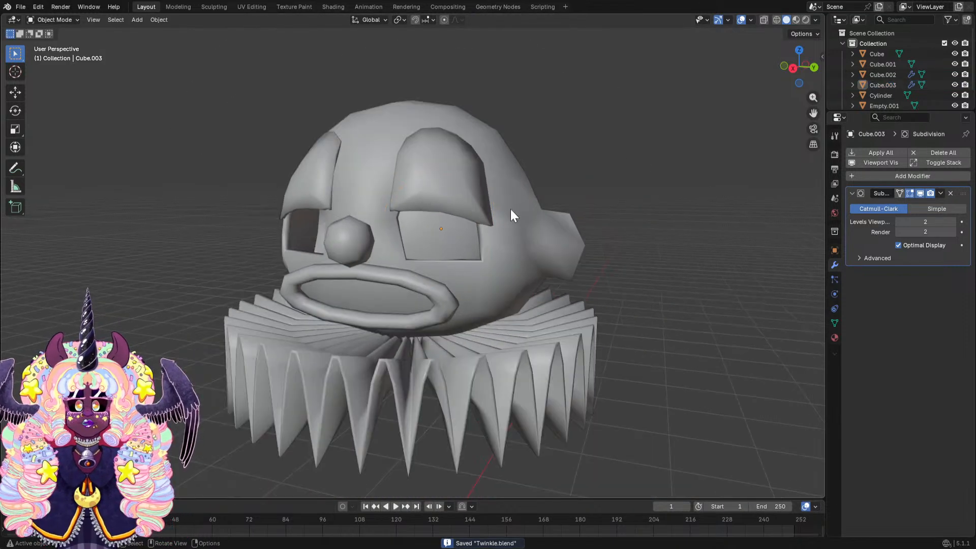
Duplicate the eyeball and place the copy in front of the face, over the filled eye socket.
{"action": "left_click", "coordinate": [460, 218]}
{"action": "middle_click_drag", "start_coordinate": [460, 217], "coordinate": [432, 214]}
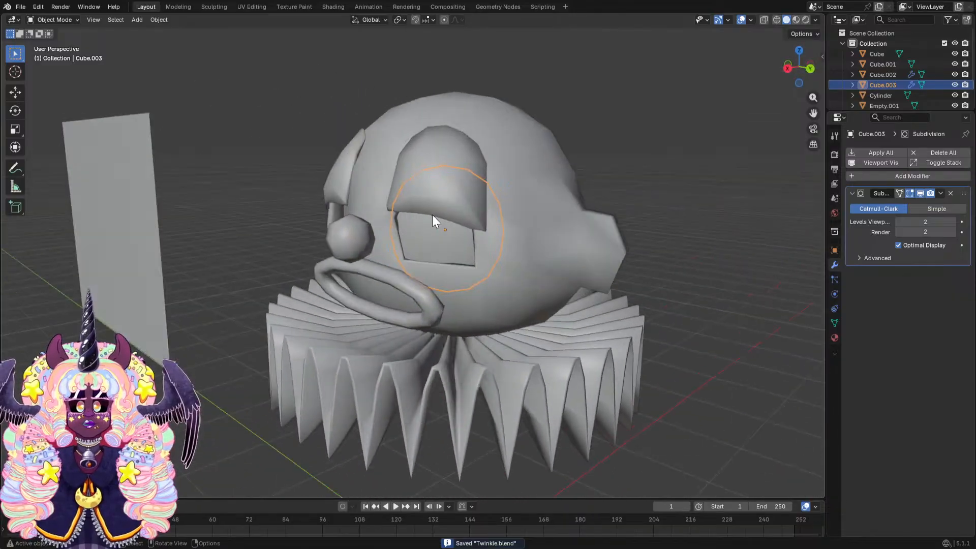
{"action": "scroll", "coordinate": [432, 214], "scroll_direction": "down", "scroll_amount": 3}
{"action": "left_click", "coordinate": [640, 157]}
{"action": "scroll", "coordinate": [578, 166], "scroll_direction": "down", "scroll_amount": 2}
{"action": "middle_click_drag", "start_coordinate": [580, 174], "coordinate": [420, 178]}
{"action": "scroll", "coordinate": [449, 244], "scroll_direction": "up", "scroll_amount": 3}
{"action": "left_click", "coordinate": [450, 238]}
{"action": "middle_click_drag", "start_coordinate": [492, 220], "coordinate": [609, 196]}
{"action": "key", "text": "shift+d"}
{"action": "left_click", "coordinate": [449, 203]}
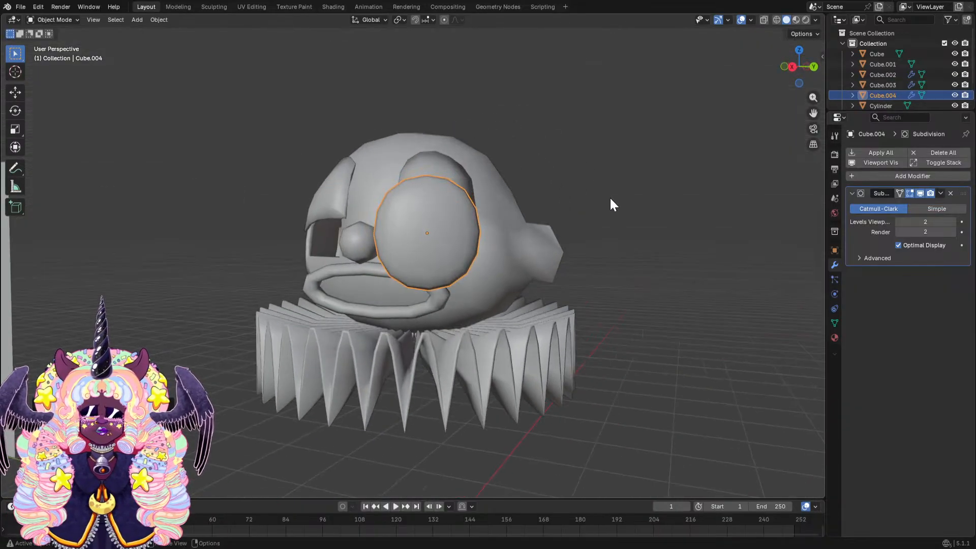
Flatten the duplicated eyeball along the X axis to about 0.49 of its thickness.
{"action": "key", "text": "s"}
{"action": "key", "text": "z"}
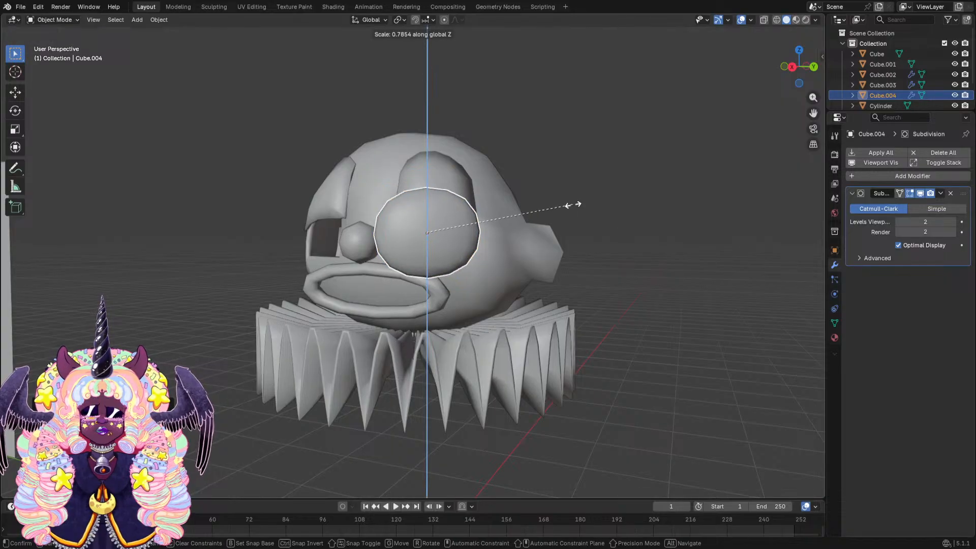
{"action": "key", "text": "x"}
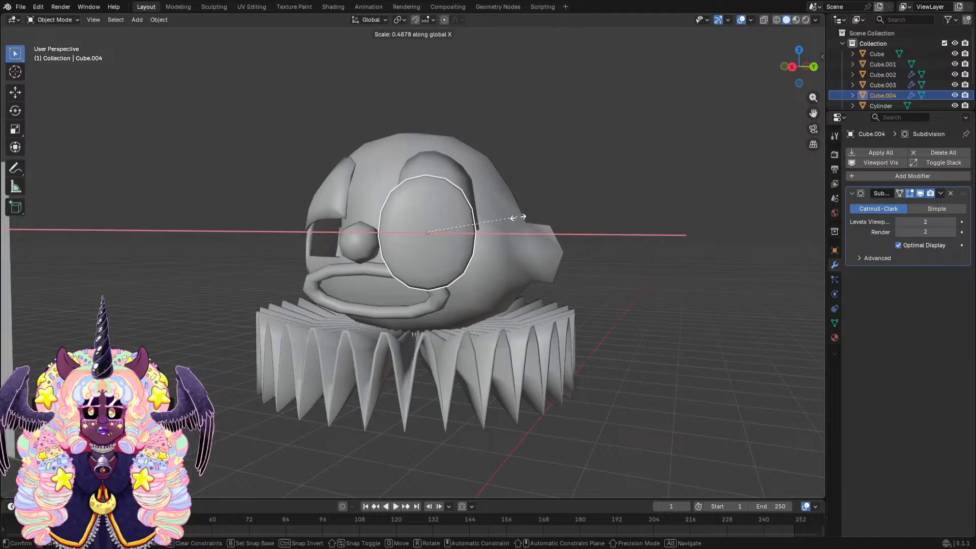
{"action": "left_click", "coordinate": [523, 220]}
{"action": "middle_click_drag", "start_coordinate": [523, 221], "coordinate": [641, 239]}
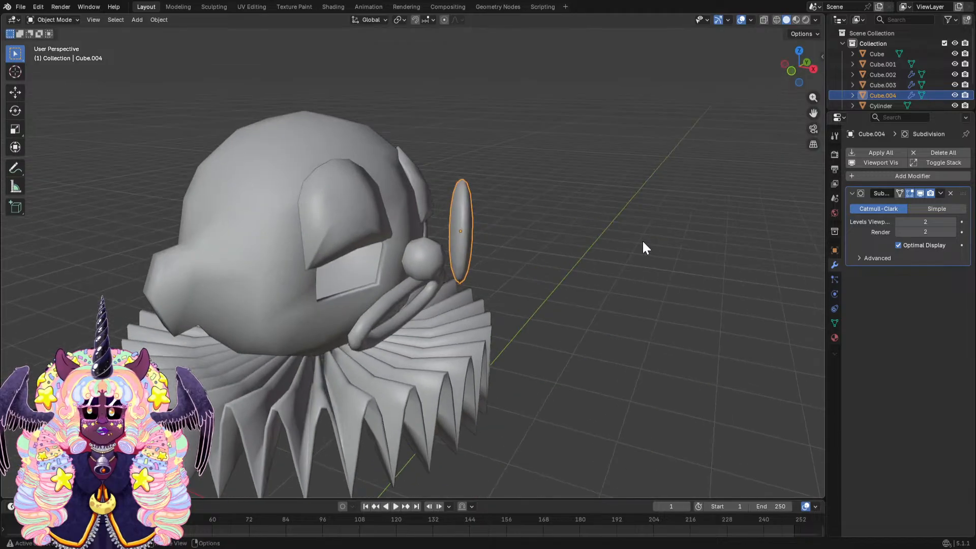
Narrow the flattened copy along the Y axis into an oval and scale it down uniformly to pupil size.
{"action": "key", "text": "x"}
{"action": "key", "text": "s"}
{"action": "key", "text": "x"}
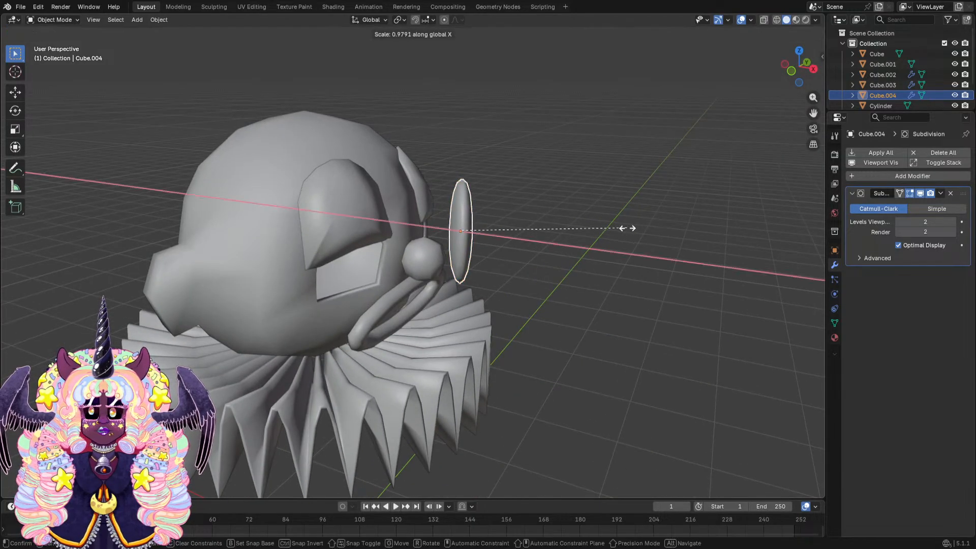
{"action": "middle_click_drag", "start_coordinate": [576, 224], "coordinate": [528, 196], "text": "alt"}
{"action": "key", "text": "y"}
{"action": "left_click", "coordinate": [496, 227]}
{"action": "key", "text": "s"}
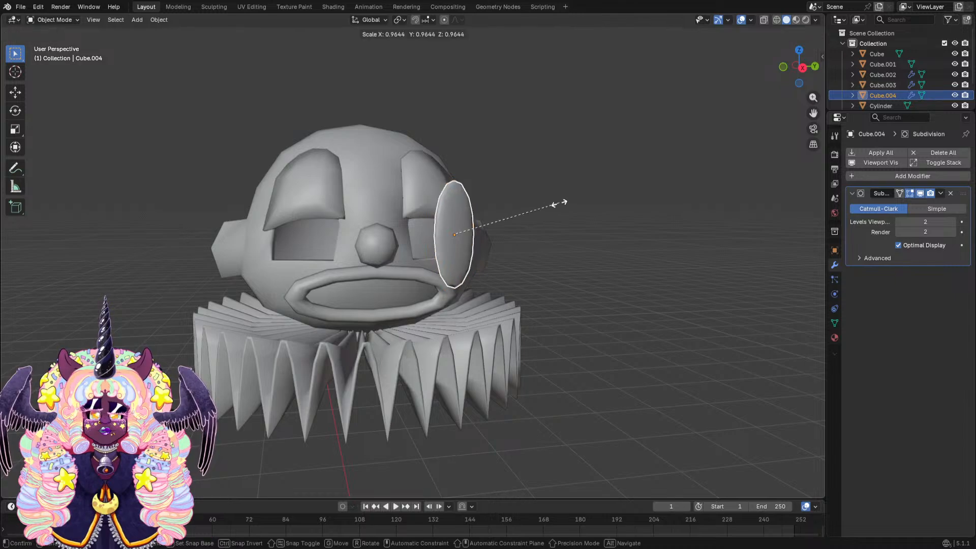
{"action": "left_click", "coordinate": [500, 215]}
Shift the oval pupil about -0.016 m along the Y axis and move it back against the eyeball's surface.
{"action": "middle_click_drag", "start_coordinate": [500, 216], "coordinate": [598, 226]}
{"action": "key", "text": "g"}
{"action": "key", "text": "y"}
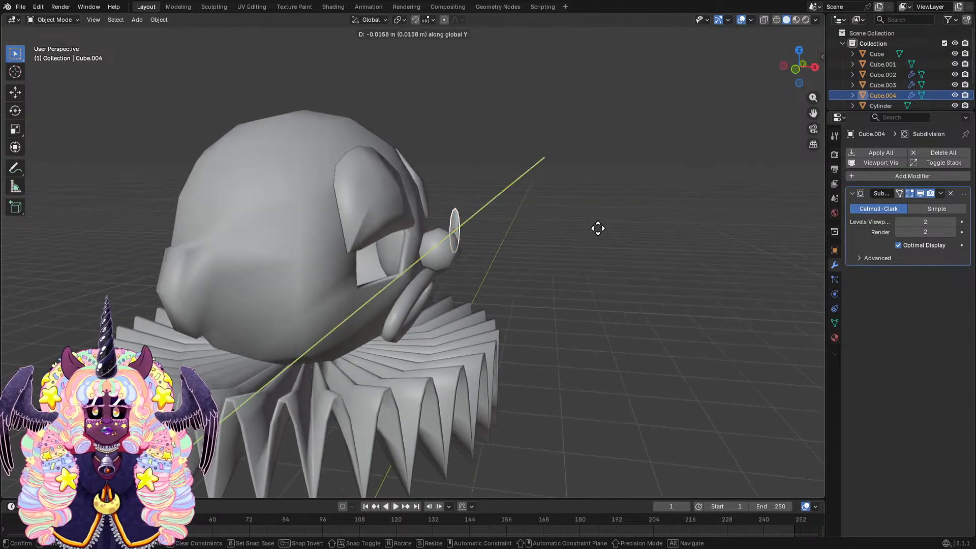
{"action": "left_click", "coordinate": [598, 228]}
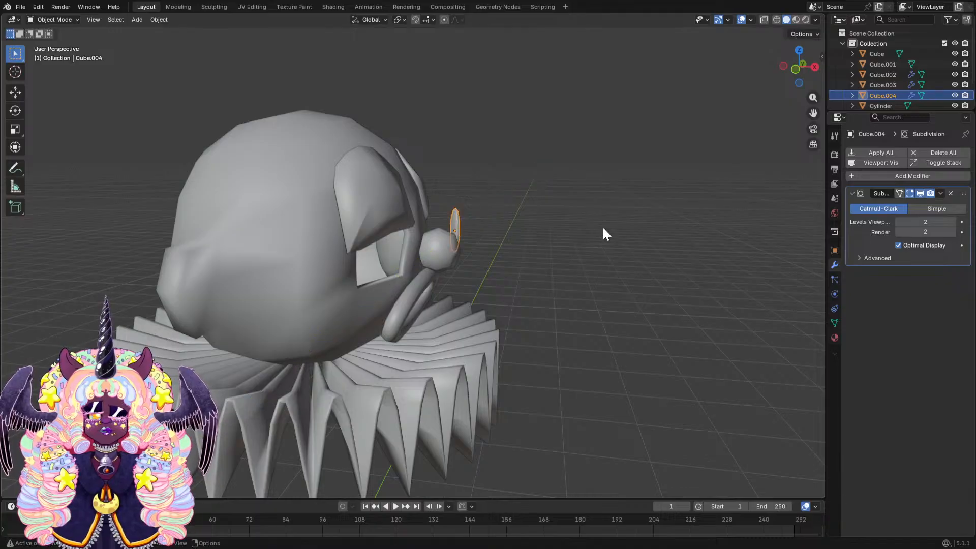
{"action": "key", "text": "g"}
{"action": "left_click", "coordinate": [568, 228]}
{"action": "middle_click_drag", "start_coordinate": [569, 228], "coordinate": [419, 236]}
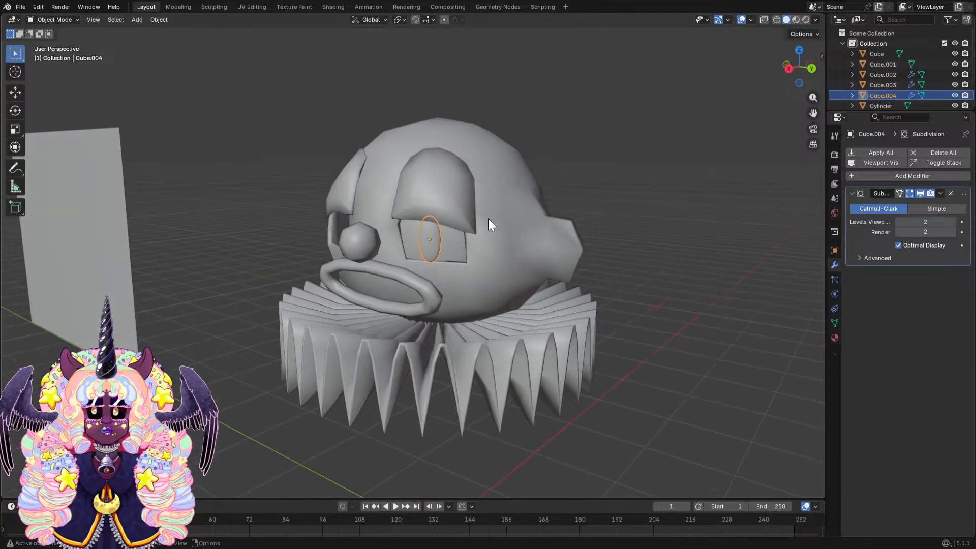
{"action": "scroll", "coordinate": [490, 219], "scroll_direction": "up", "scroll_amount": 3}
{"action": "middle_click_drag", "start_coordinate": [520, 234], "coordinate": [479, 203]}
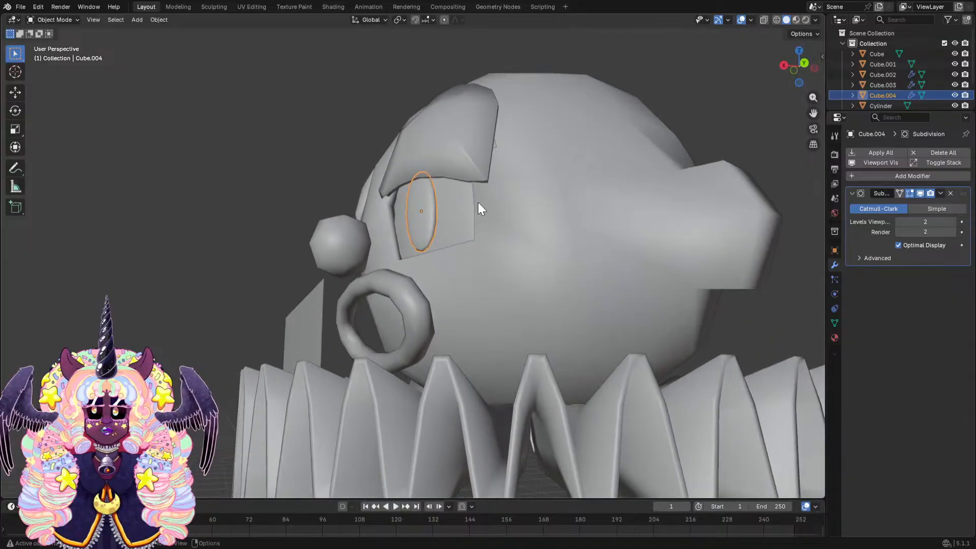
Nudge the oval pupil in several small moves until it sits against the front of the eyeball.
{"action": "middle_click_drag", "start_coordinate": [712, 92], "coordinate": [601, 181]}
{"action": "key", "text": "g"}
{"action": "left_click", "coordinate": [385, 206]}
{"action": "key", "text": "g"}
{"action": "left_click", "coordinate": [521, 205]}
{"action": "middle_click_drag", "start_coordinate": [520, 205], "coordinate": [563, 225]}
{"action": "key", "text": "g"}
{"action": "left_click", "coordinate": [510, 211]}
{"action": "key", "text": "g"}
{"action": "left_click", "coordinate": [444, 216]}
{"action": "key", "text": "g"}
{"action": "left_click", "coordinate": [543, 223]}
Deselect the pupil and examine its placement in the eye socket from the front and the side.
{"action": "scroll", "coordinate": [543, 224], "scroll_direction": "down", "scroll_amount": 3}
{"action": "left_click", "coordinate": [746, 102]}
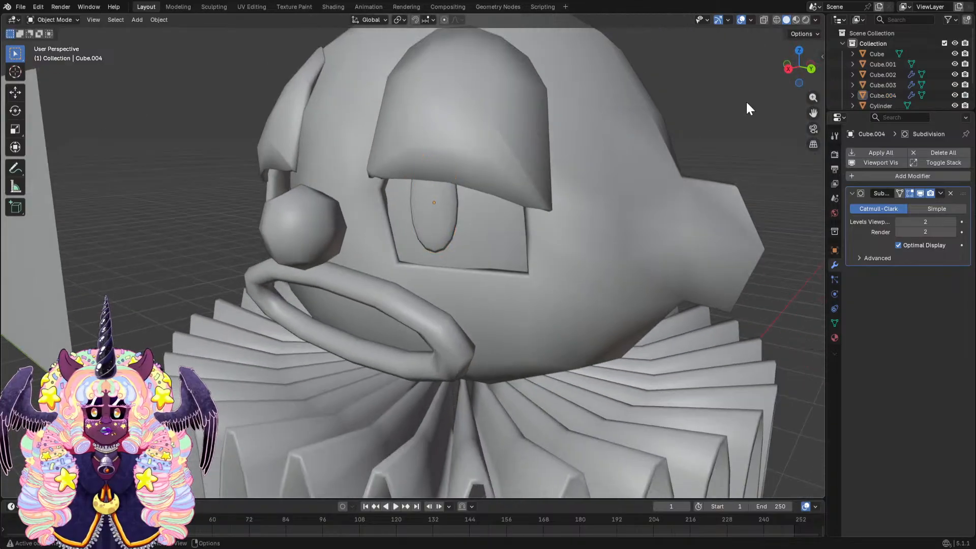
{"action": "scroll", "coordinate": [663, 153], "scroll_direction": "down", "scroll_amount": 3}
{"action": "middle_click_drag", "start_coordinate": [663, 151], "coordinate": [677, 167]}
{"action": "scroll", "coordinate": [677, 166], "scroll_direction": "down", "scroll_amount": 5}
{"action": "scroll", "coordinate": [539, 183], "scroll_direction": "up", "scroll_amount": 5}
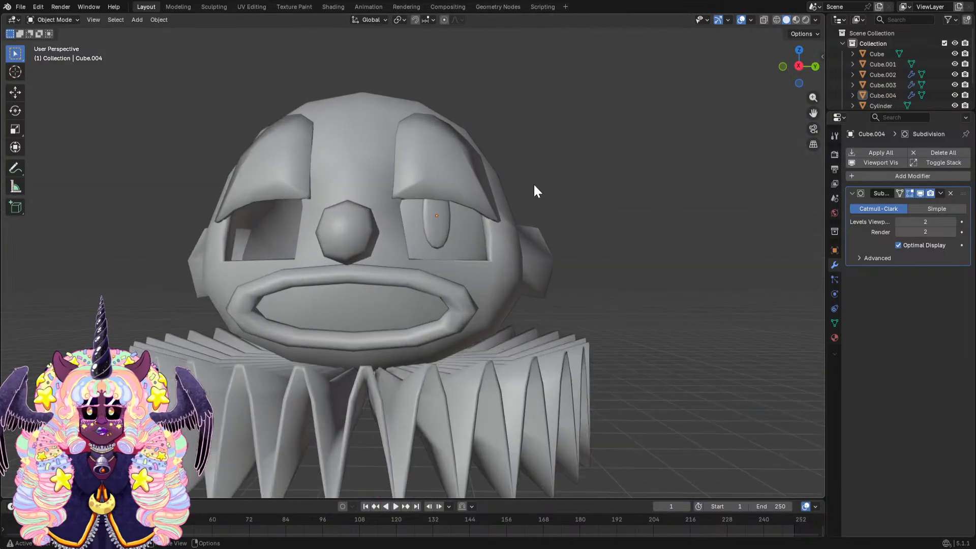
{"action": "scroll", "coordinate": [533, 185], "scroll_direction": "down", "scroll_amount": 4}
{"action": "middle_click_drag", "start_coordinate": [535, 190], "coordinate": [475, 215]}
{"action": "scroll", "coordinate": [457, 239], "scroll_direction": "up", "scroll_amount": 2}
Apply the Subdivision modifiers of the eyeball and the pupil.
{"action": "left_click", "coordinate": [449, 257]}
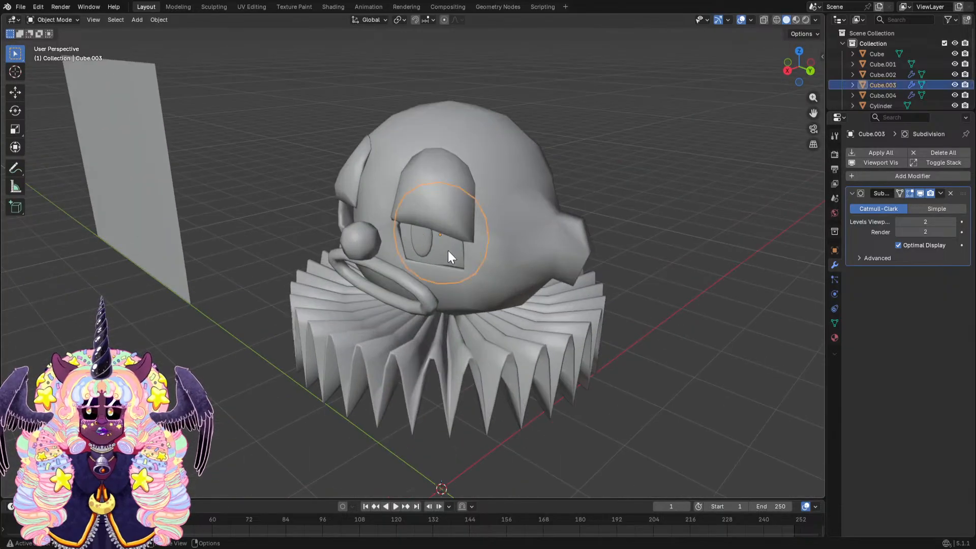
{"action": "left_click", "coordinate": [851, 193]}
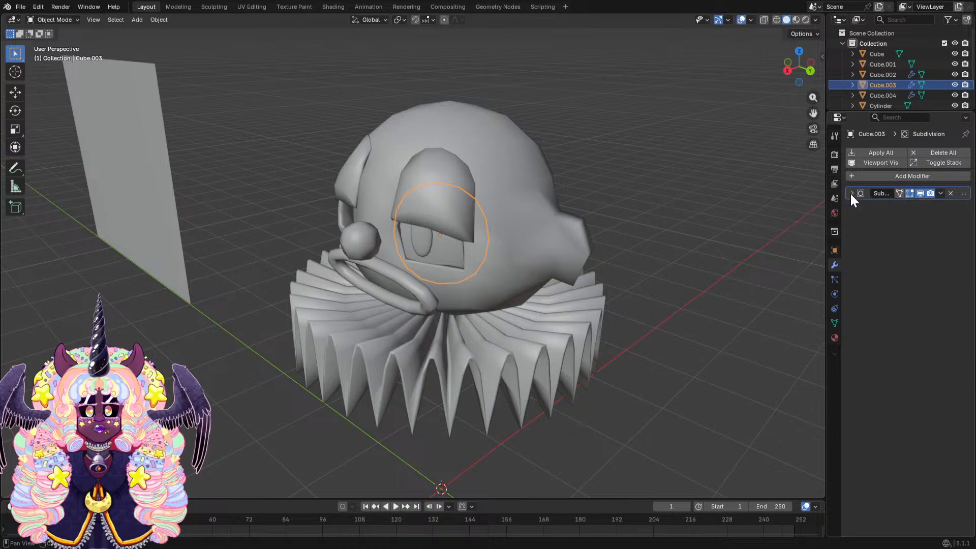
{"action": "left_click", "coordinate": [851, 192]}
{"action": "left_click", "coordinate": [940, 193]}
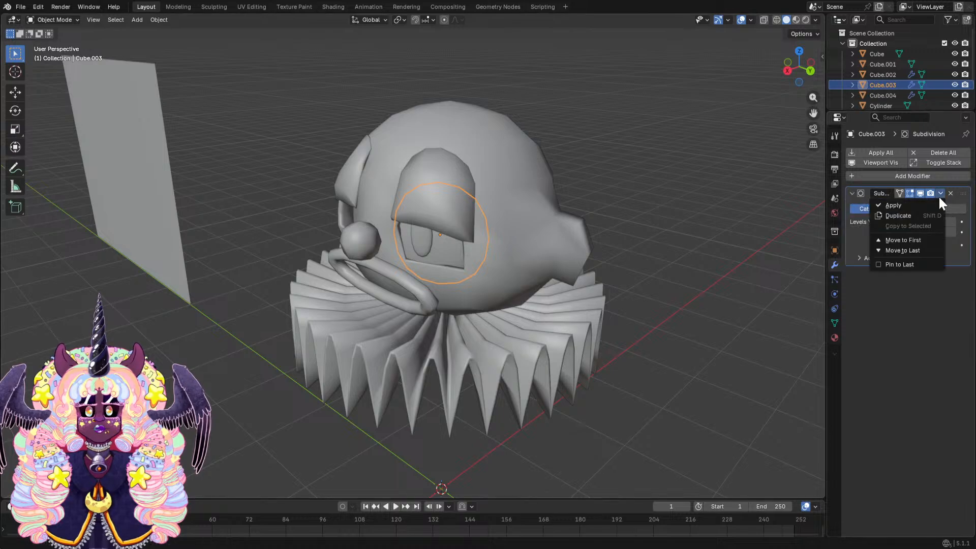
{"action": "left_click", "coordinate": [921, 204]}
{"action": "left_click", "coordinate": [422, 233]}
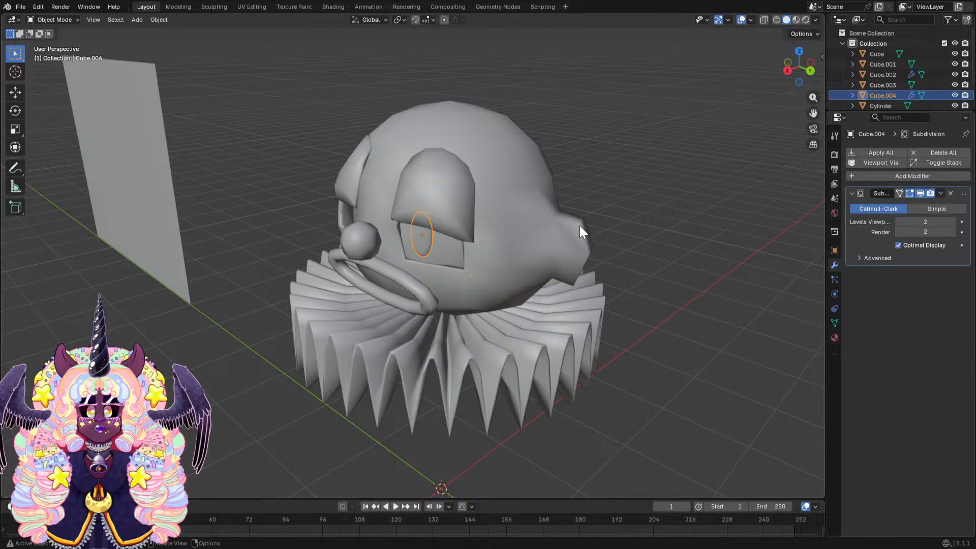
{"action": "left_click", "coordinate": [940, 193]}
{"action": "left_click", "coordinate": [914, 204]}
Select the eyeball and the pupil together, with the pupil as the active object.
{"action": "middle_click_drag", "start_coordinate": [793, 196], "coordinate": [459, 231]}
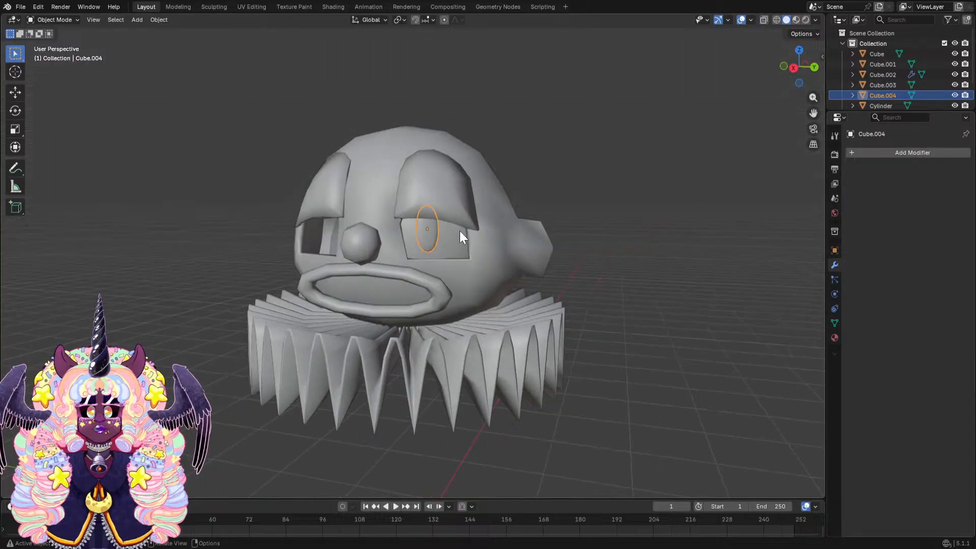
{"action": "left_click", "coordinate": [460, 231]}
{"action": "left_click", "coordinate": [903, 154]}
{"action": "left_click", "coordinate": [896, 160]}
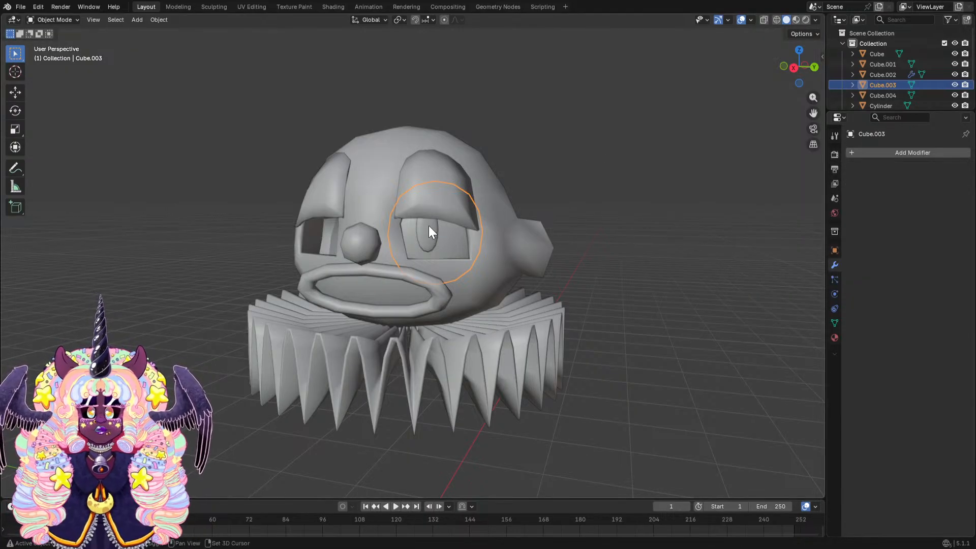
{"action": "left_click", "coordinate": [428, 226], "text": "shift"}
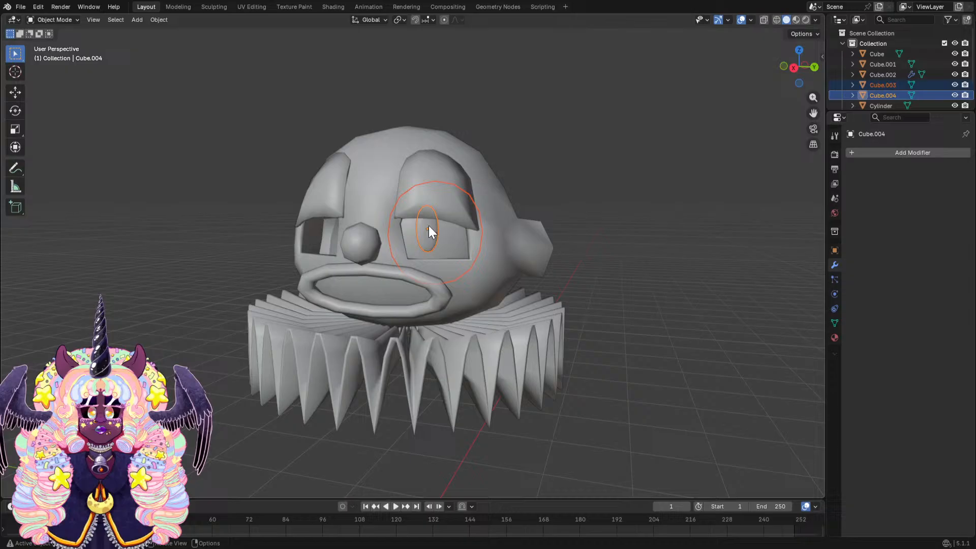
{"action": "key", "text": "m"}
{"action": "left_click", "coordinate": [517, 210]}
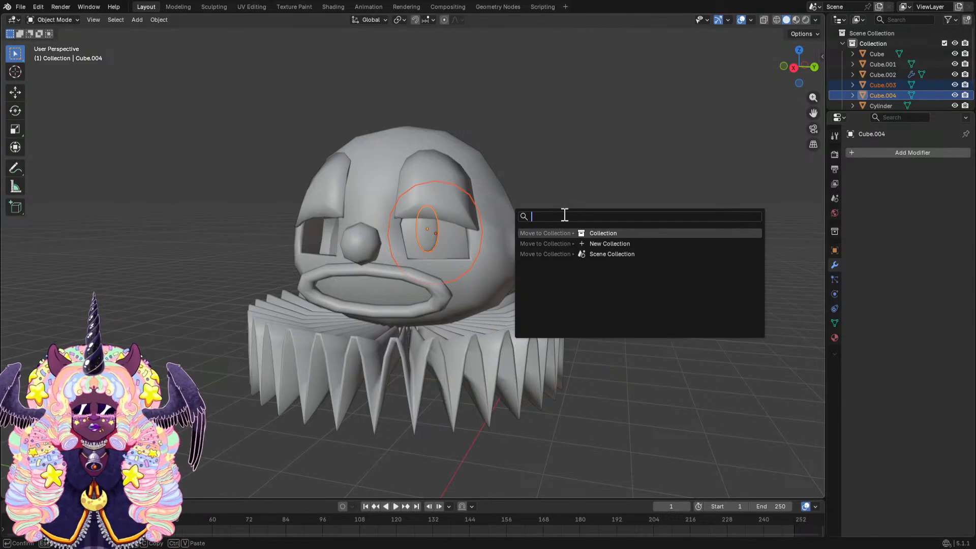
{"action": "type", "text": "Eye"}
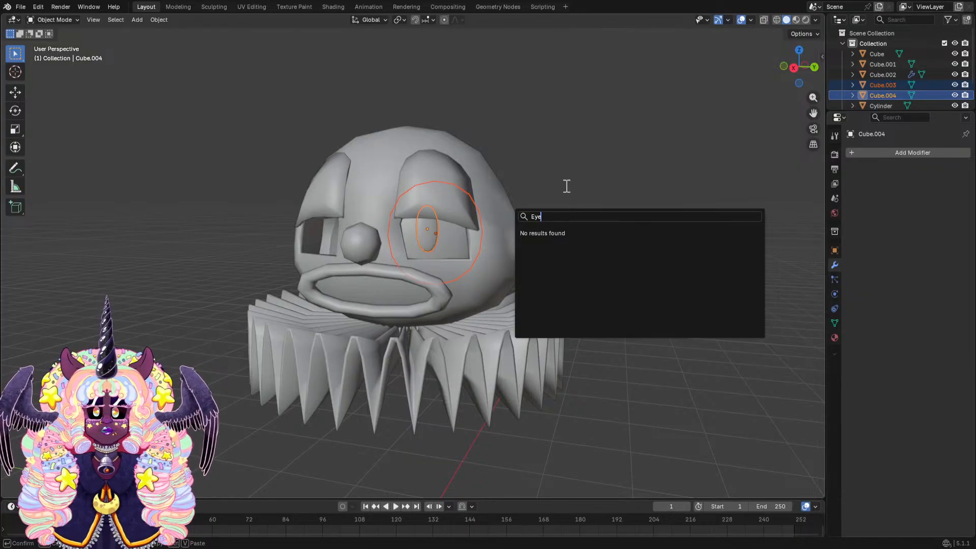
{"action": "key", "text": "Escape"}
Put the selected eyeball and pupil into a new collection named Eye.
{"action": "key", "text": "m"}
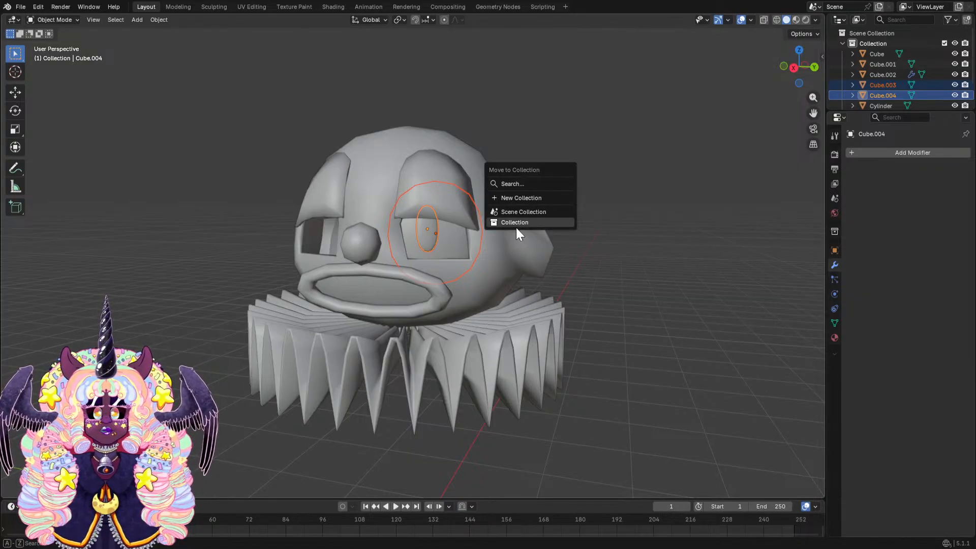
{"action": "left_click", "coordinate": [520, 197]}
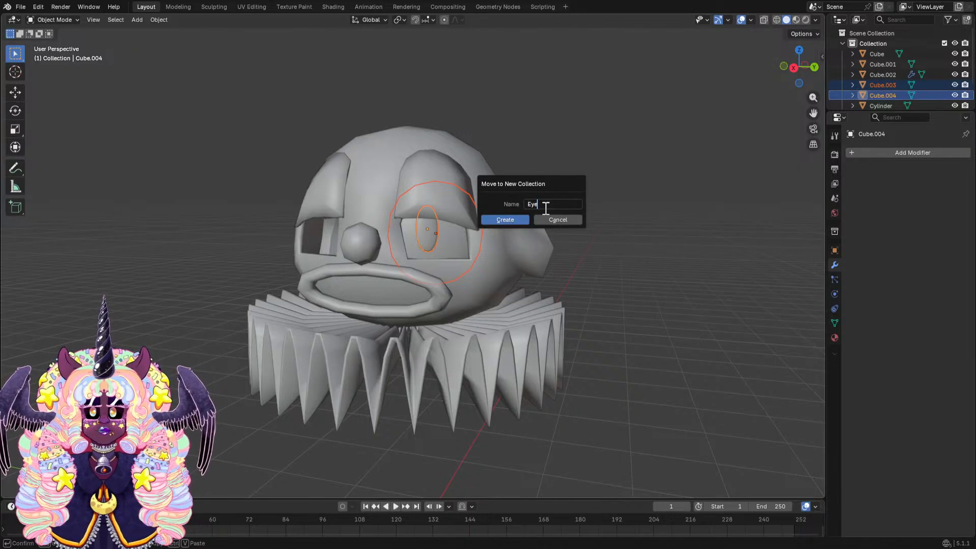
{"action": "left_click", "coordinate": [509, 220]}
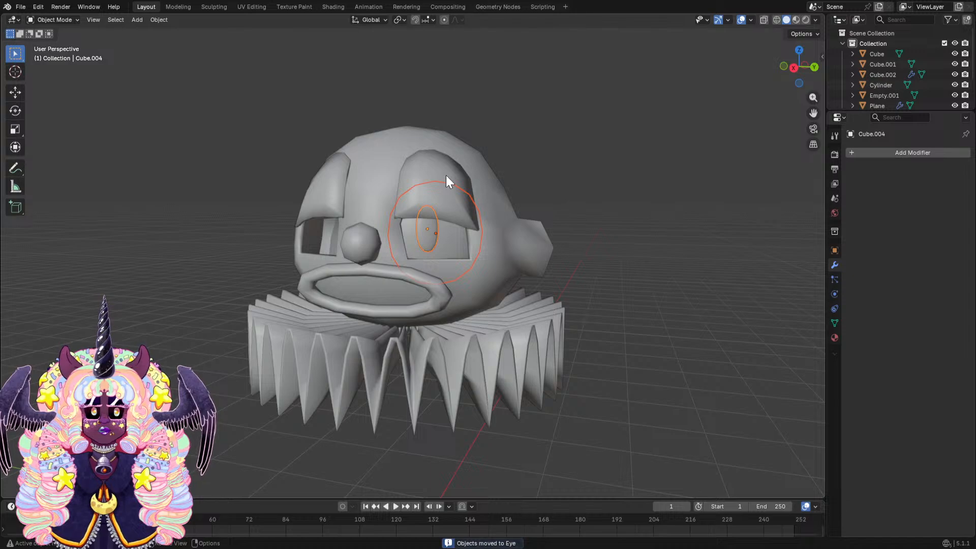
{"action": "scroll", "coordinate": [941, 75], "scroll_direction": "down", "scroll_amount": 2}
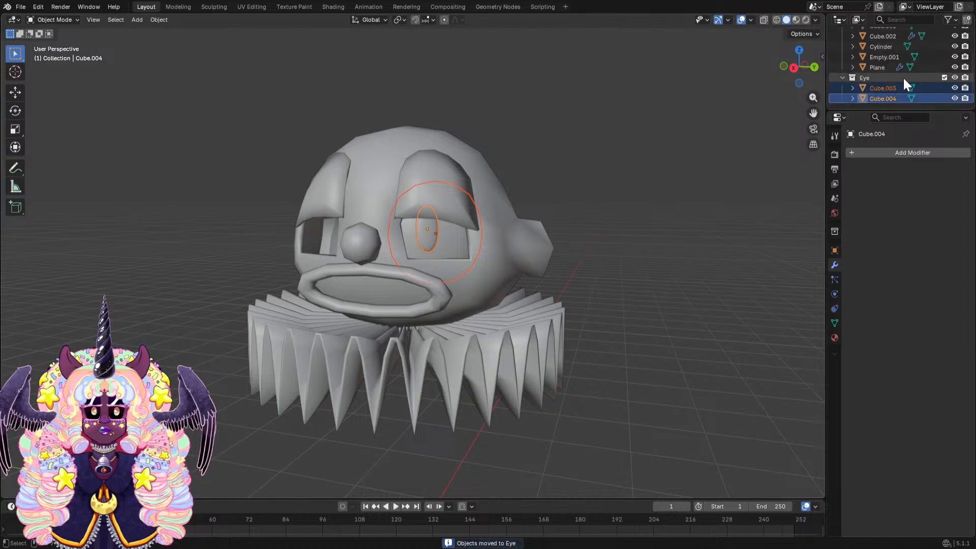
Add a Mirror modifier to the eyeball, mirroring it on the Y axis only with the head (Cube) as mirror object.
{"action": "left_click", "coordinate": [447, 164]}
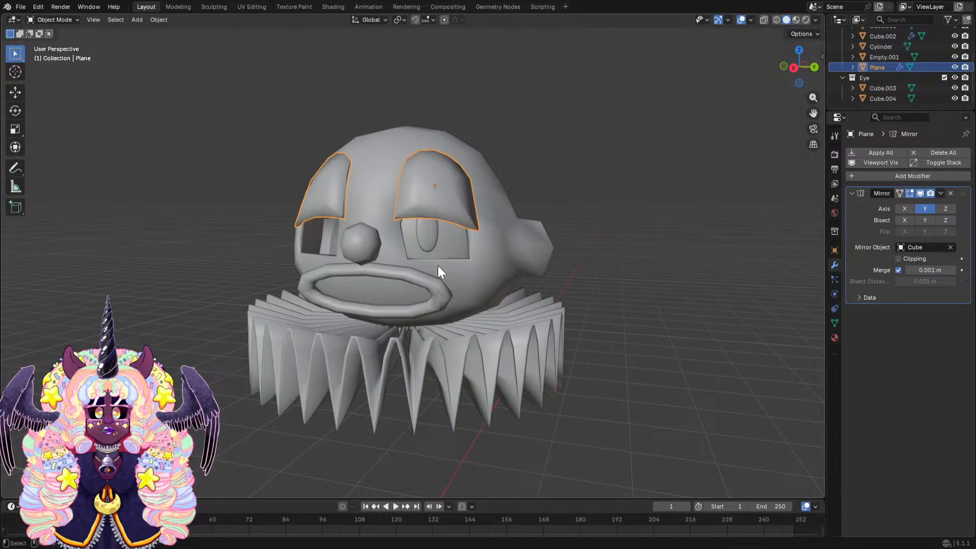
{"action": "left_click", "coordinate": [454, 241]}
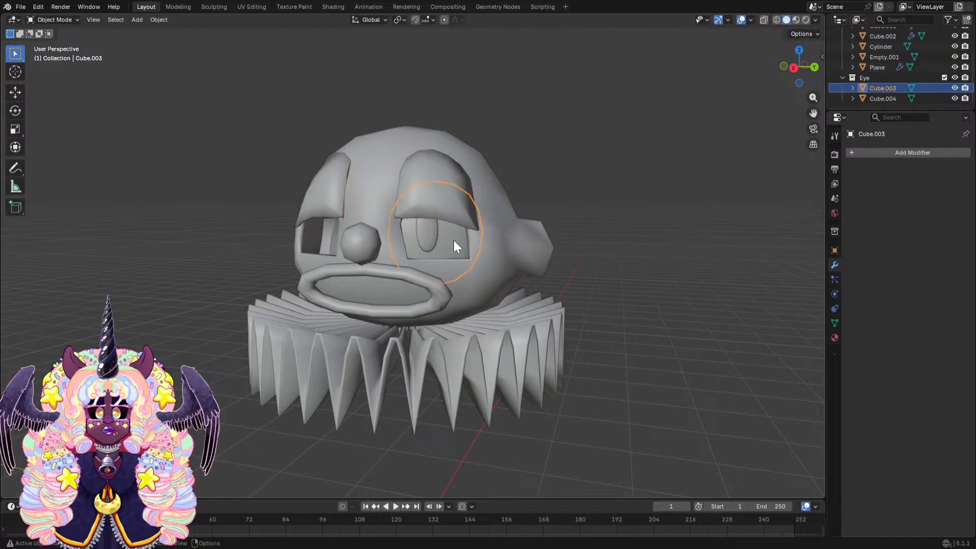
{"action": "left_click", "coordinate": [863, 152]}
{"action": "left_click", "coordinate": [858, 148]}
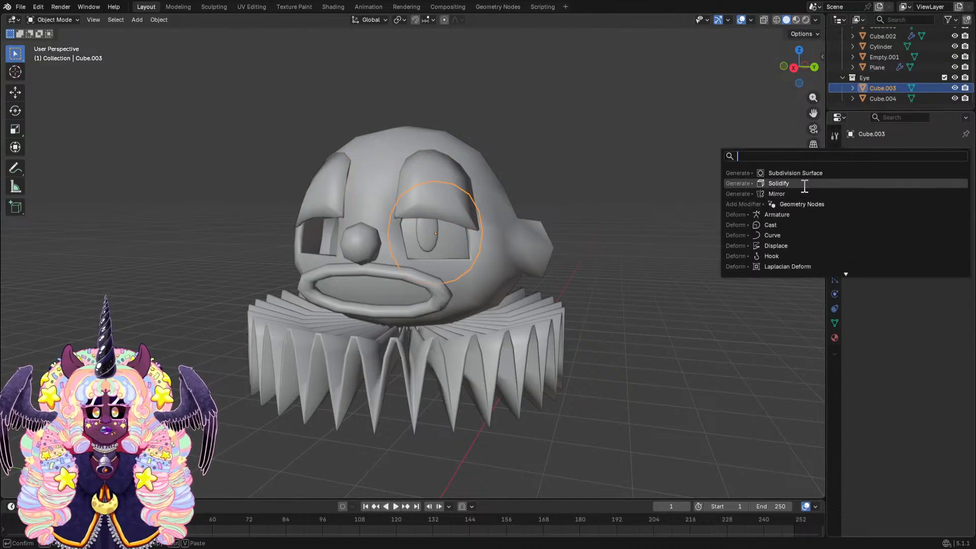
{"action": "left_click", "coordinate": [803, 193]}
{"action": "left_click", "coordinate": [950, 247]}
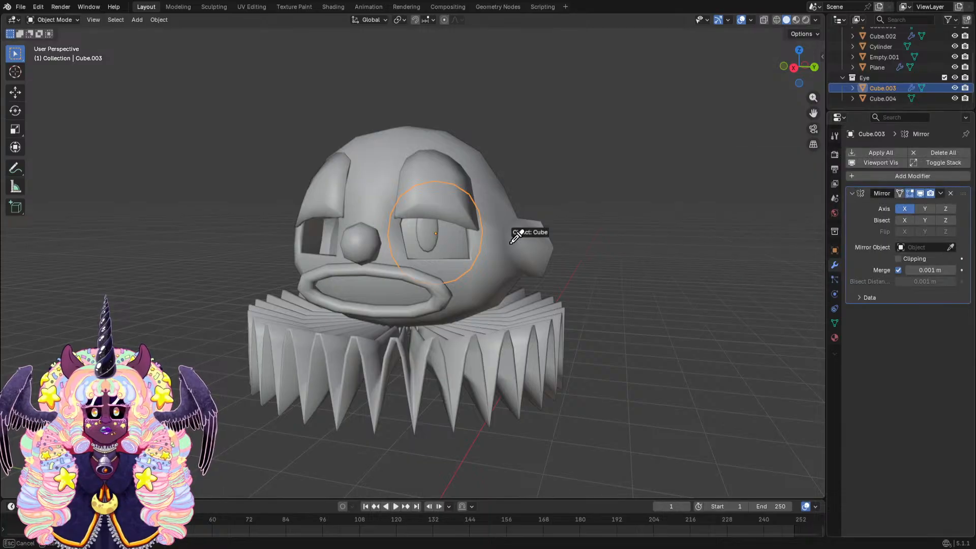
{"action": "left_click", "coordinate": [924, 209]}
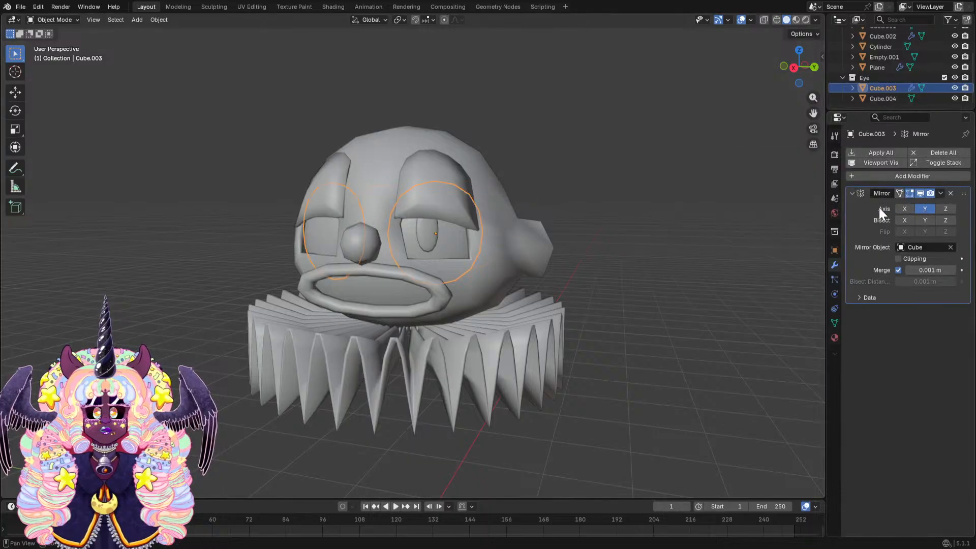
Mirror the pupil to the other eye with a Mirror modifier on the Y axis only, using the head as mirror object.
{"action": "left_click", "coordinate": [430, 230]}
{"action": "left_click", "coordinate": [864, 152]}
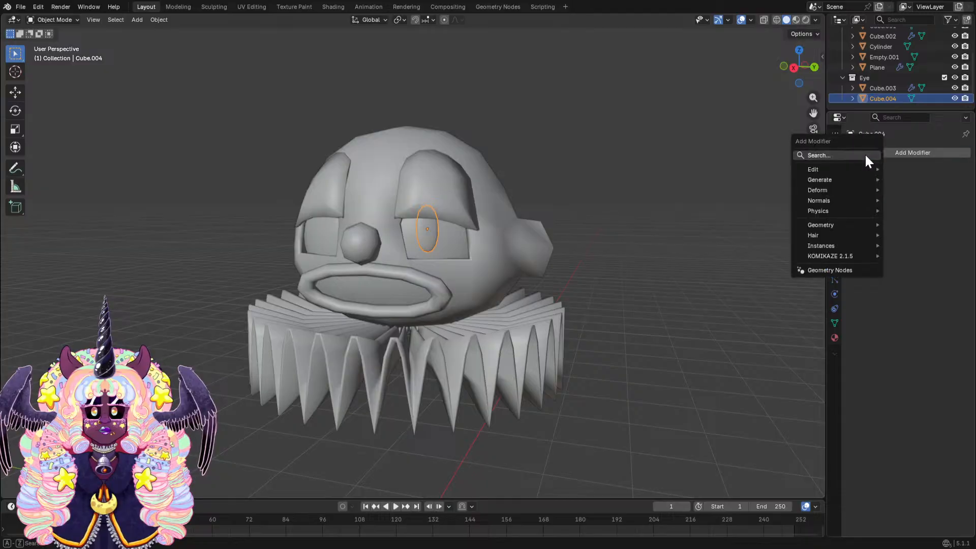
{"action": "type", "text": "m"}
{"action": "key", "text": "Return"}
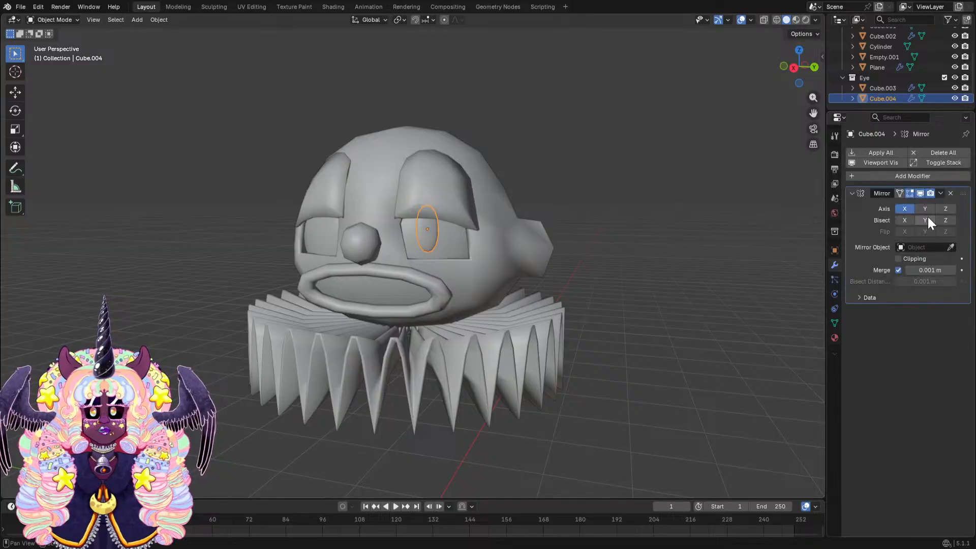
{"action": "left_click", "coordinate": [909, 206]}
{"action": "left_click", "coordinate": [950, 247]}
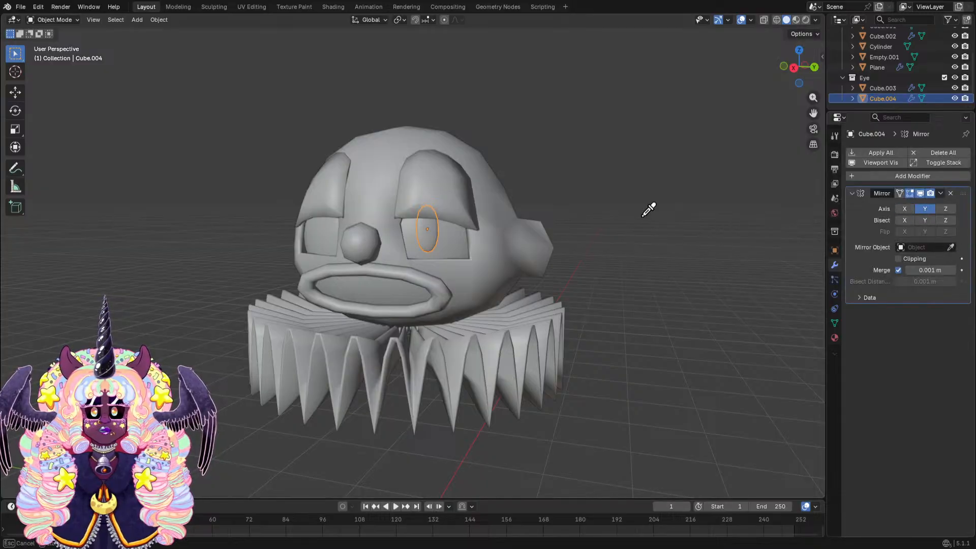
{"action": "left_click", "coordinate": [505, 198]}
{"action": "left_click", "coordinate": [605, 178]}
Inspect the mirrored eyes and compare the head with the reference image in Material Preview shading.
{"action": "left_click", "coordinate": [413, 245]}
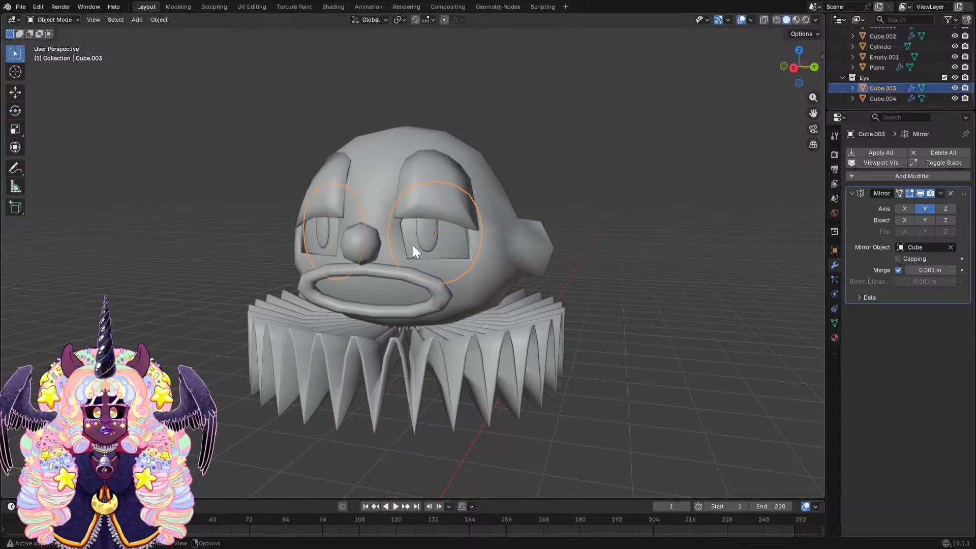
{"action": "middle_click_drag", "start_coordinate": [413, 245], "coordinate": [480, 195]}
{"action": "scroll", "coordinate": [671, 232], "scroll_direction": "up", "scroll_amount": 3}
{"action": "scroll", "coordinate": [670, 232], "scroll_direction": "down", "scroll_amount": 2}
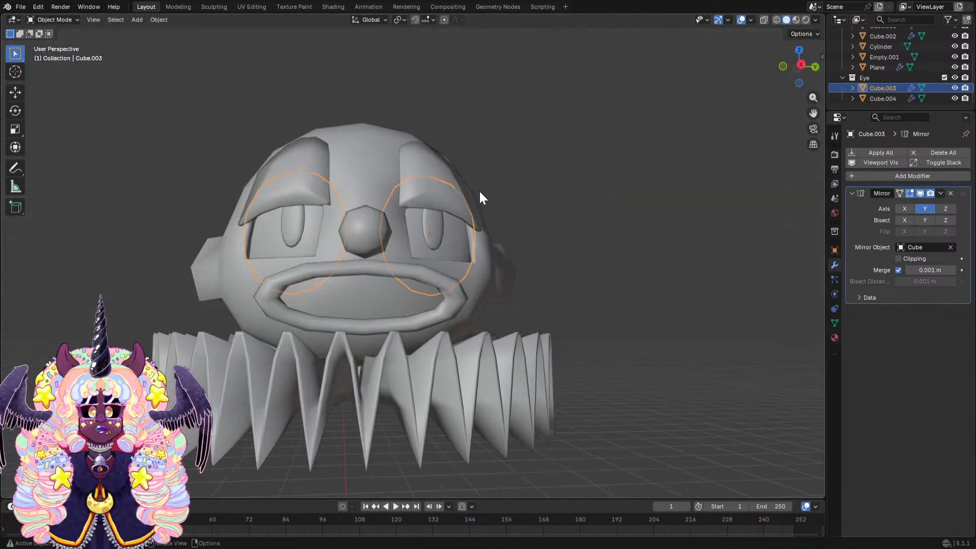
{"action": "left_click", "coordinate": [795, 19]}
{"action": "scroll", "coordinate": [584, 166], "scroll_direction": "down", "scroll_amount": 4}
{"action": "left_click", "coordinate": [584, 165]}
{"action": "mouse_move", "coordinate": [585, 166]}
{"action": "middle_mouse_down"}
{"action": "mouse_move", "coordinate": [517, 145]}
{"action": "mouse_move", "coordinate": [489, 201]}
{"action": "mouse_move", "coordinate": [459, 220]}
{"action": "mouse_move", "coordinate": [507, 203]}
{"action": "mouse_move", "coordinate": [544, 218]}
{"action": "mouse_move", "coordinate": [509, 252]}
{"action": "middle_mouse_up"}
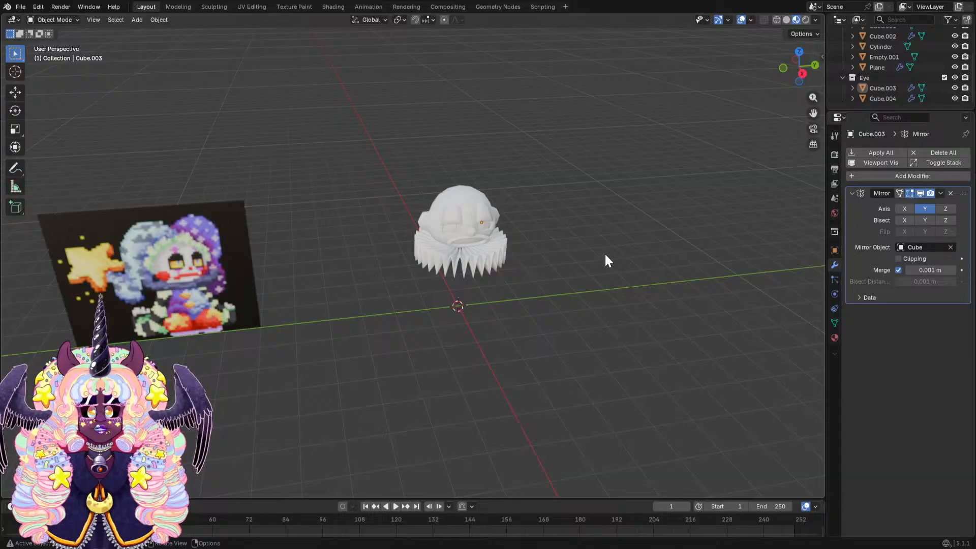
{"action": "scroll", "coordinate": [588, 300], "scroll_direction": "up", "scroll_amount": 2}
{"action": "middle_click_drag", "start_coordinate": [588, 300], "coordinate": [522, 279]}
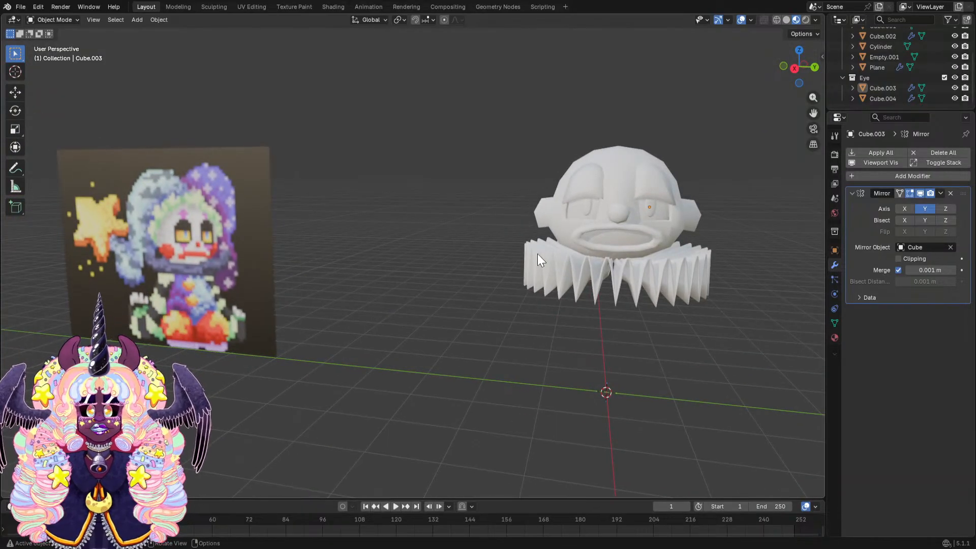
{"action": "middle_click_drag", "start_coordinate": [489, 246], "coordinate": [535, 275]}
Save the file and view the clown head in Solid shading.
{"action": "key", "text": "ctrl+s"}
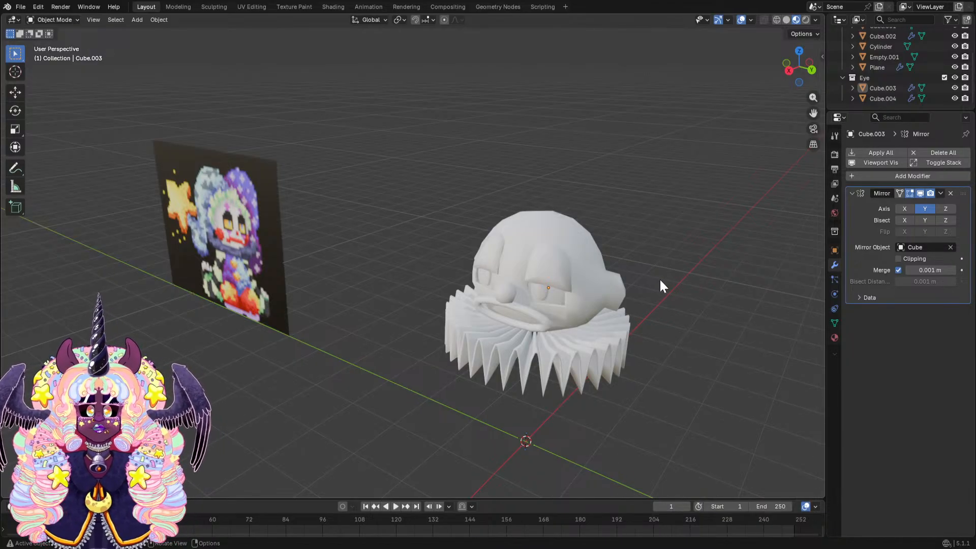
{"action": "left_click", "coordinate": [787, 19]}
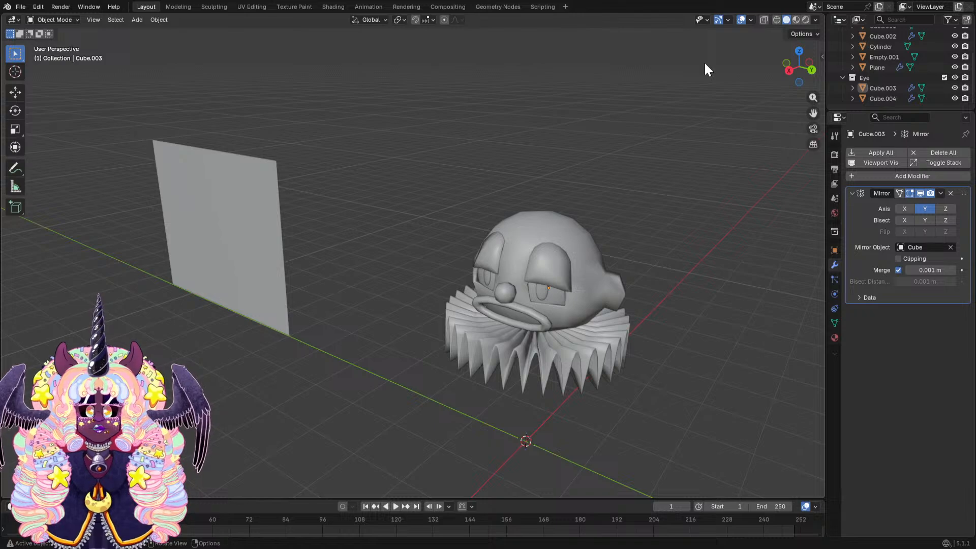
{"action": "middle_click_drag", "start_coordinate": [517, 200], "coordinate": [544, 194]}
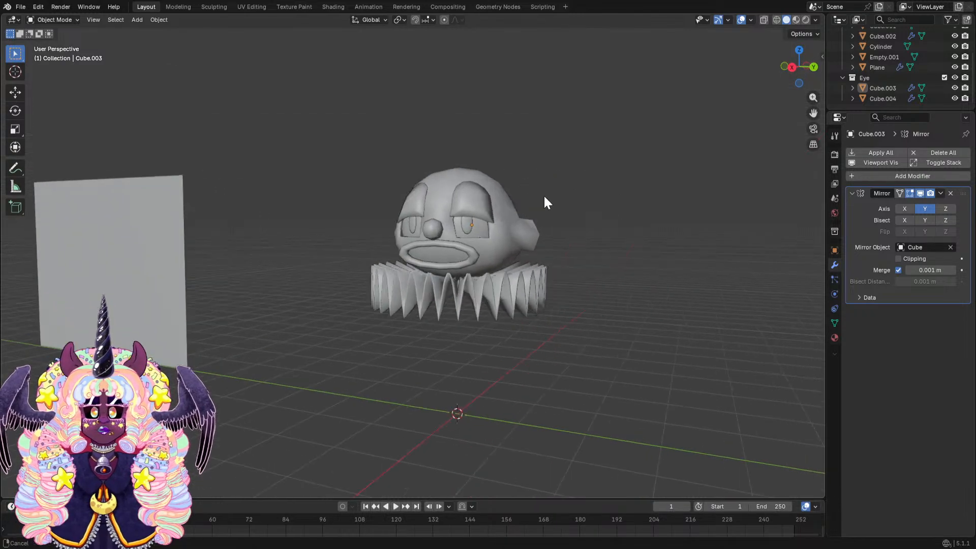
{"action": "scroll", "coordinate": [533, 205], "scroll_direction": "up", "scroll_amount": 2}
{"action": "middle_click_drag", "start_coordinate": [480, 218], "coordinate": [506, 239]}
Switch the viewport to Material Preview shading and add a cube mesh at the world origin below the ruff.
{"action": "left_click", "coordinate": [796, 20]}
{"action": "key", "text": "shift+a"}
{"action": "mouse_move", "coordinate": [507, 242]}
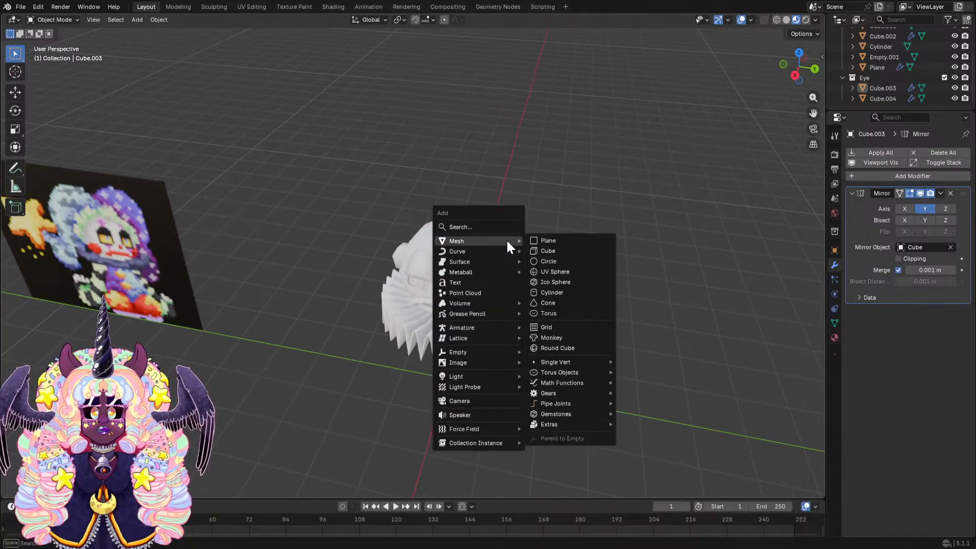
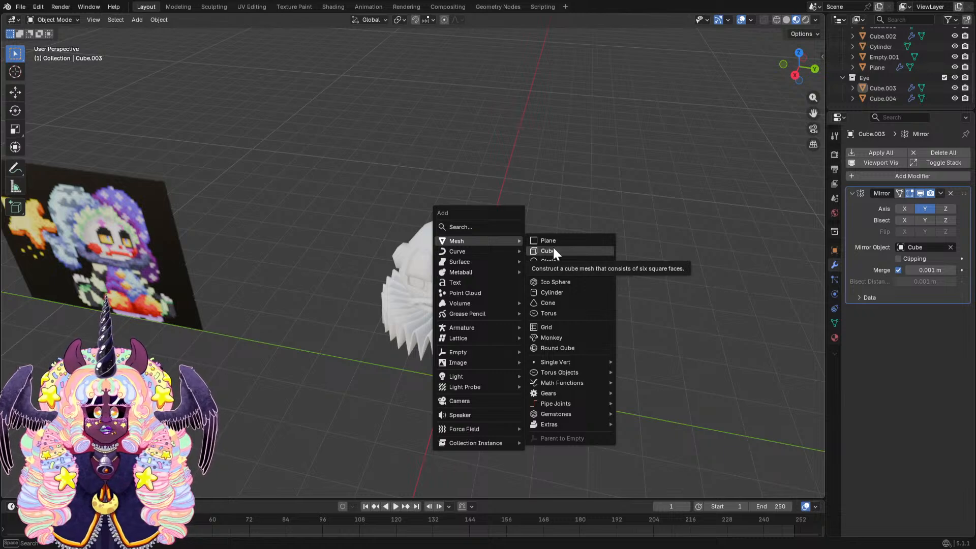
{"action": "middle_click_drag", "start_coordinate": [552, 139], "coordinate": [590, 268]}
{"action": "scroll", "coordinate": [612, 240], "scroll_direction": "up", "scroll_amount": 3}
{"action": "scroll", "coordinate": [632, 234], "scroll_direction": "down", "scroll_amount": 3}
{"action": "scroll", "coordinate": [590, 267], "scroll_direction": "up", "scroll_amount": 2}
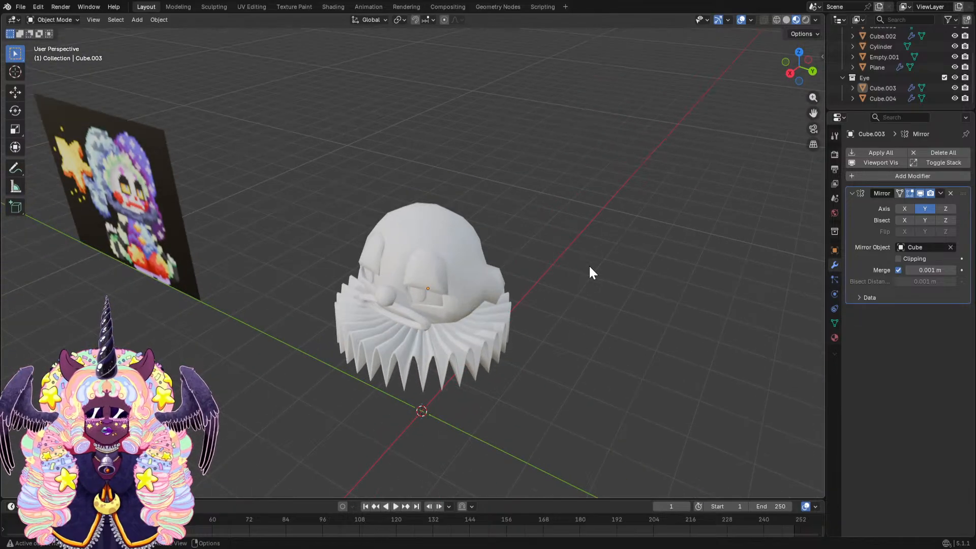
{"action": "key", "text": "shift+a"}
{"action": "mouse_move", "coordinate": [596, 275]}
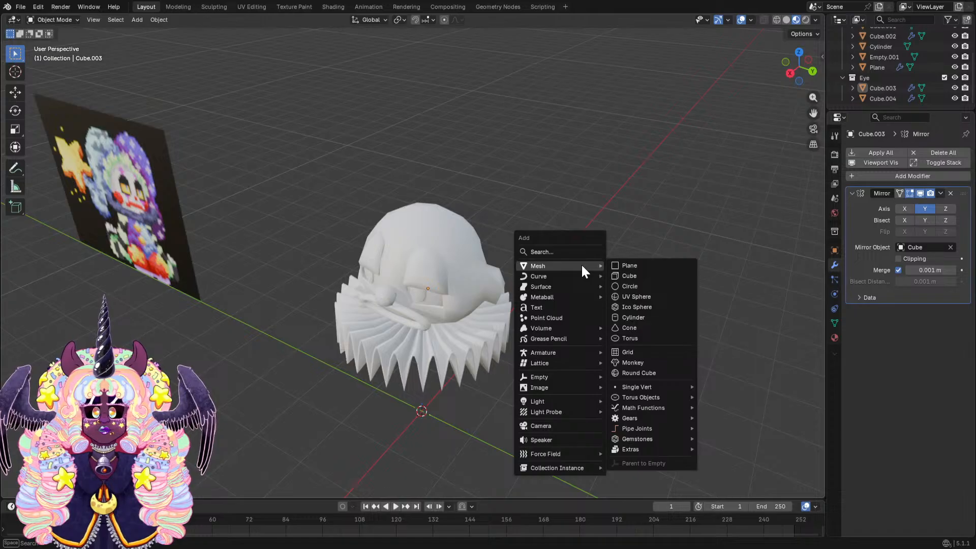
{"action": "left_click", "coordinate": [621, 274]}
{"action": "middle_click_drag", "start_coordinate": [621, 276], "coordinate": [540, 341]}
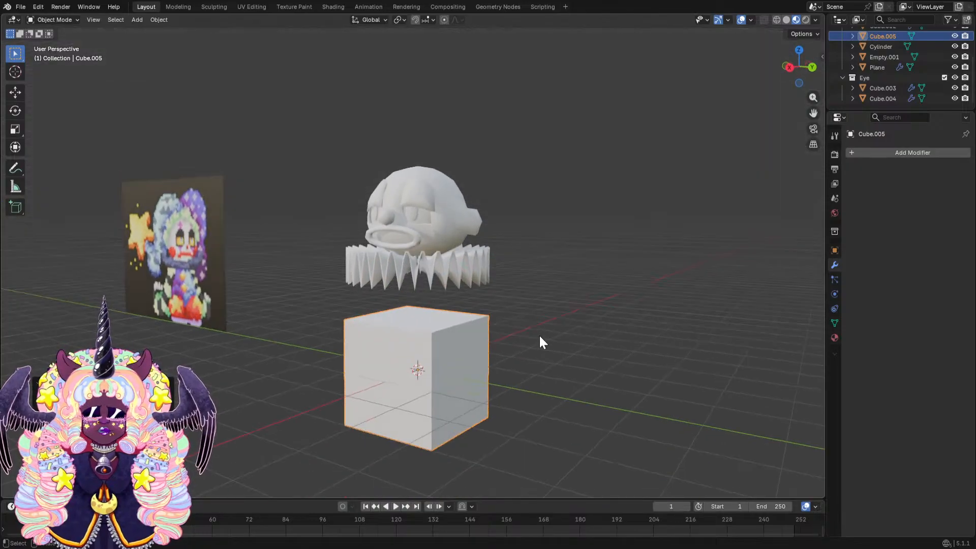
Raise the new cube about 4 m along Z so it sits over the top of the head.
{"action": "key", "text": "g"}
{"action": "key", "text": "z"}
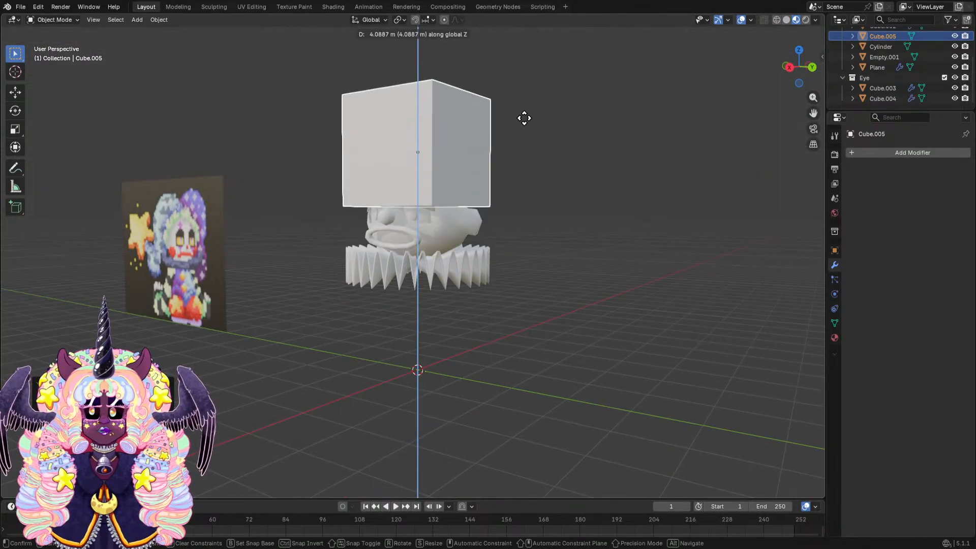
{"action": "left_click", "coordinate": [525, 122]}
{"action": "middle_click_drag", "start_coordinate": [525, 123], "coordinate": [555, 181]}
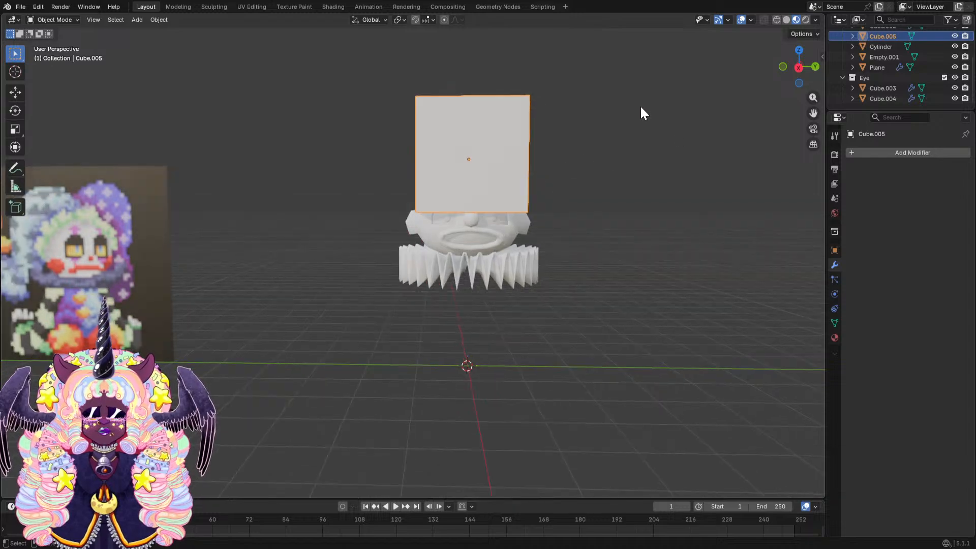
{"action": "middle_click_drag", "start_coordinate": [648, 132], "coordinate": [623, 98]}
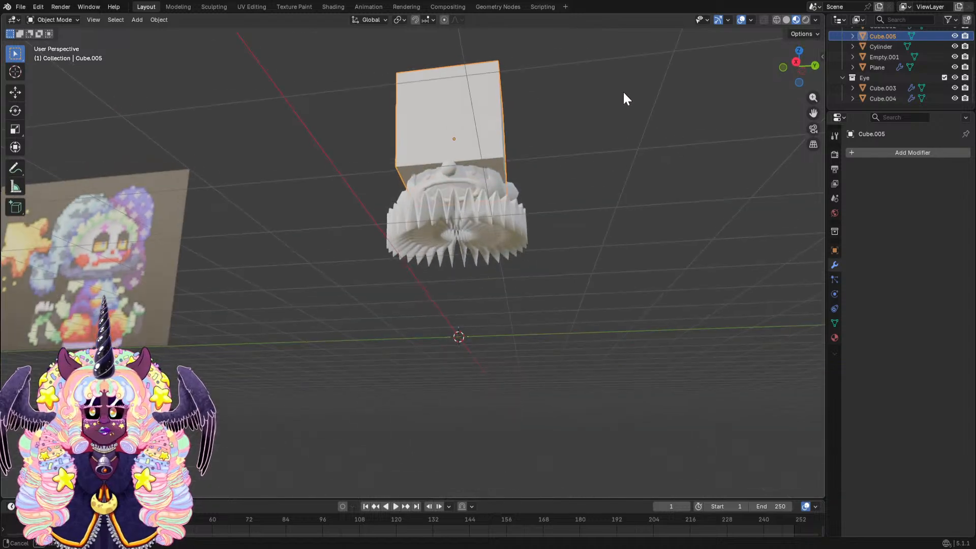
{"action": "scroll", "coordinate": [426, 89], "scroll_direction": "up", "scroll_amount": 1}
{"action": "middle_click_drag", "start_coordinate": [425, 88], "coordinate": [391, 100]}
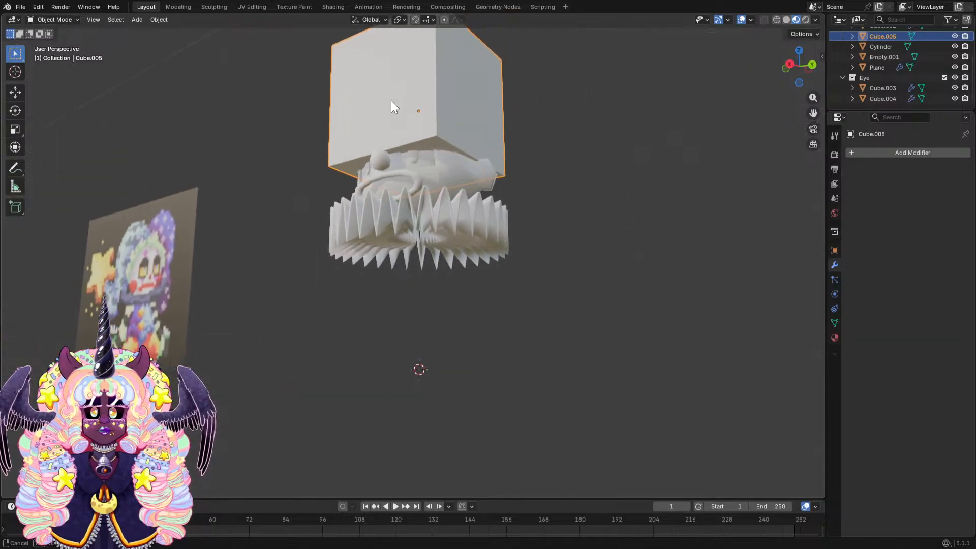
In Edit Mode with face selection, scale the cube's bottom face along Y by about 1.49.
{"action": "left_click", "coordinate": [53, 20]}
{"action": "left_click", "coordinate": [51, 41]}
{"action": "key", "text": "alt+a"}
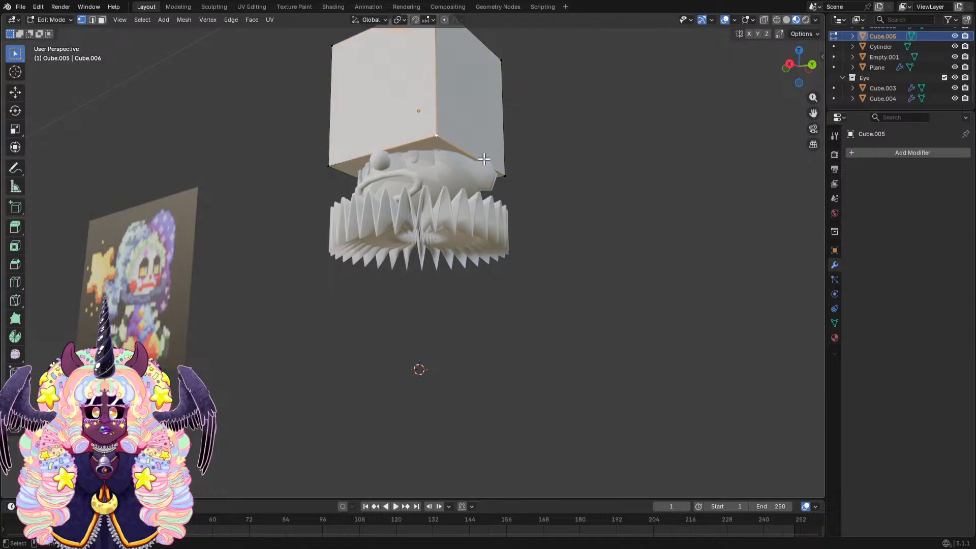
{"action": "left_click", "coordinate": [101, 20]}
{"action": "left_click", "coordinate": [463, 150]}
{"action": "middle_click_drag", "start_coordinate": [462, 151], "coordinate": [538, 181]}
{"action": "key", "text": "s"}
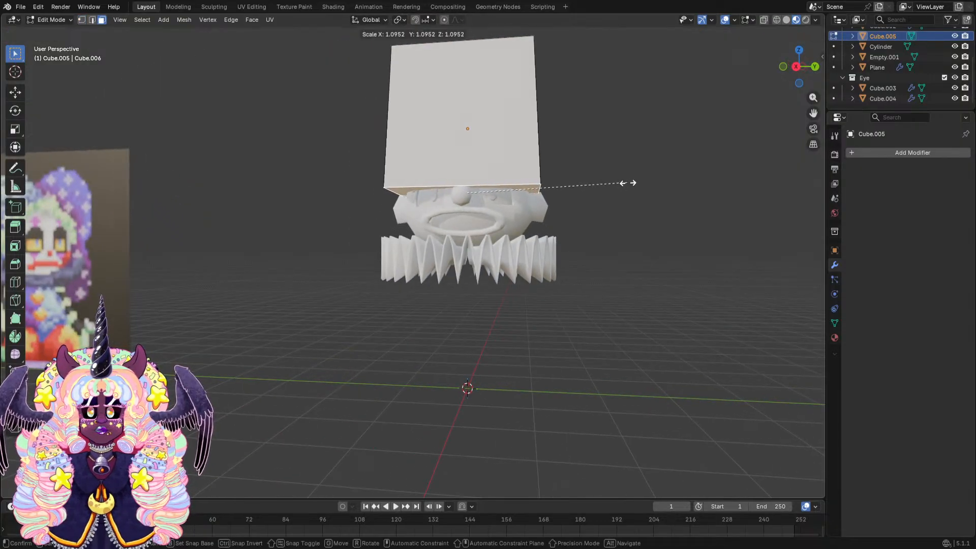
{"action": "key", "text": "x"}
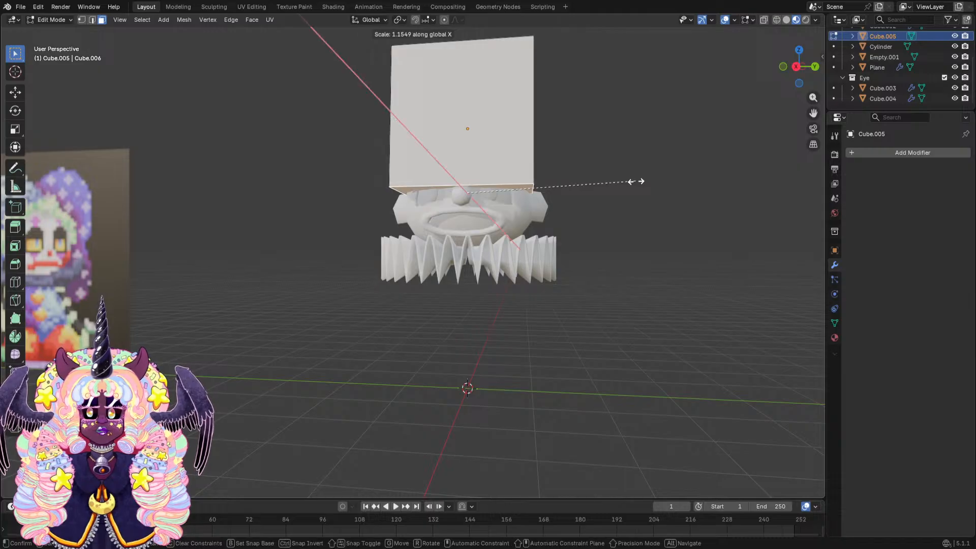
{"action": "key", "text": "y"}
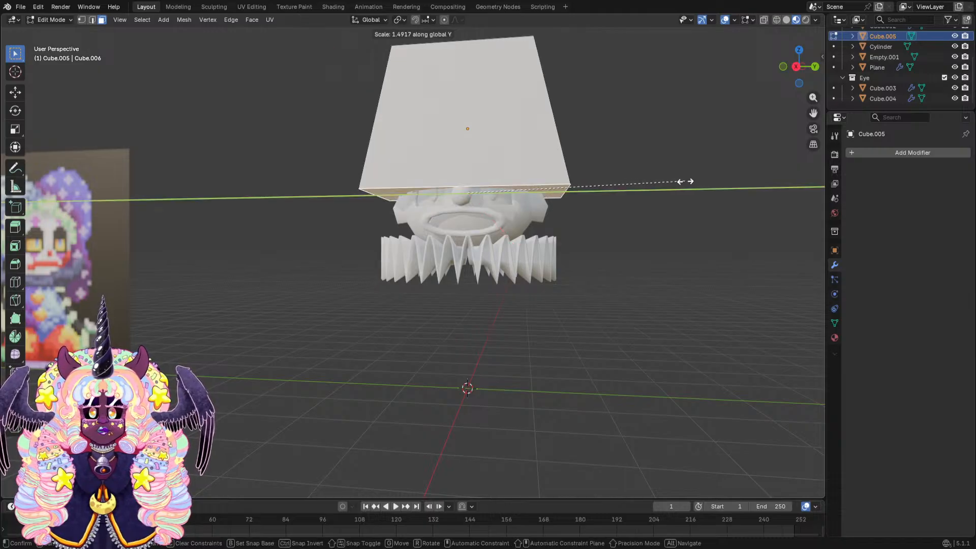
{"action": "left_click", "coordinate": [686, 181]}
{"action": "middle_click_drag", "start_coordinate": [686, 181], "coordinate": [612, 192]}
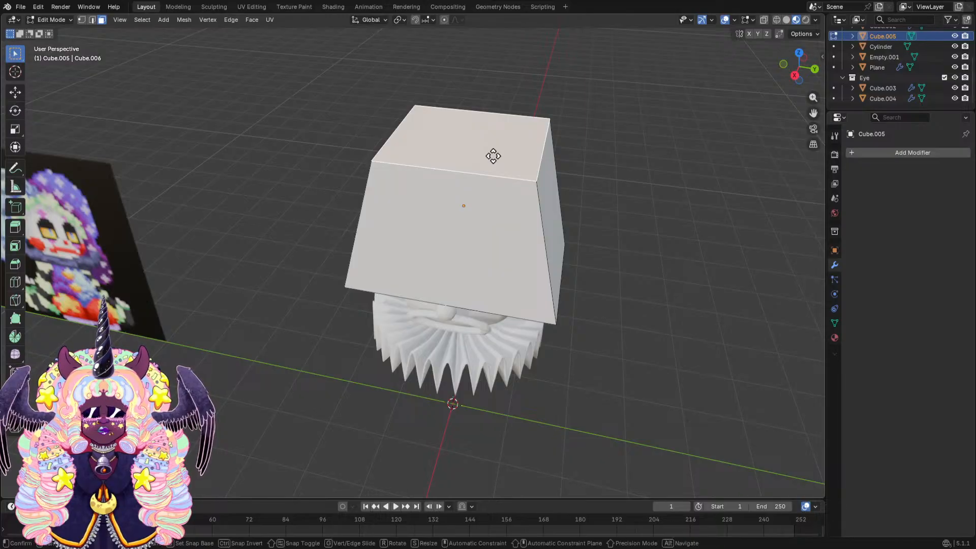
Lower the cube's top face slightly along Z and add a Subdivision Surface modifier to the cube.
{"action": "key", "text": "g"}
{"action": "key", "text": "z"}
{"action": "left_click", "coordinate": [501, 179]}
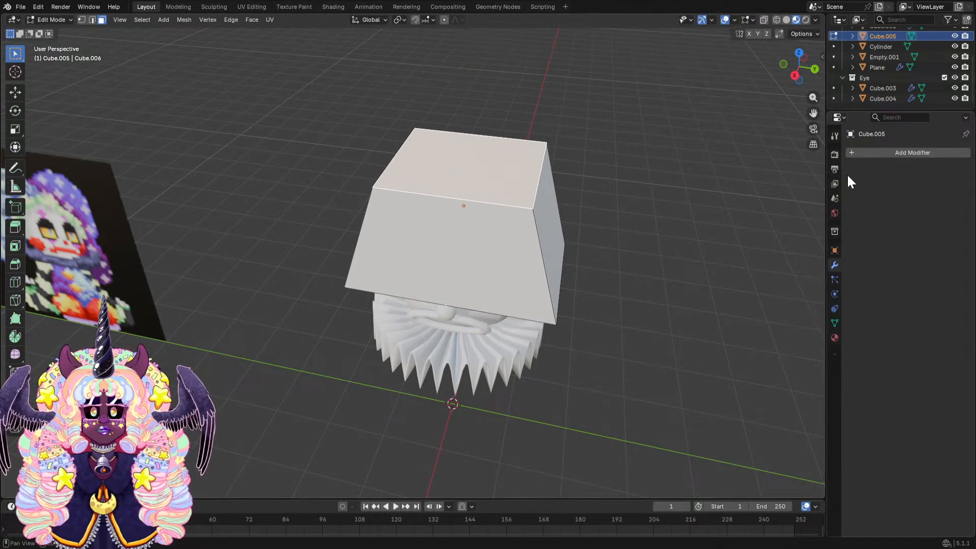
{"action": "left_click", "coordinate": [852, 154]}
{"action": "left_click", "coordinate": [852, 155]}
{"action": "left_click", "coordinate": [815, 188]}
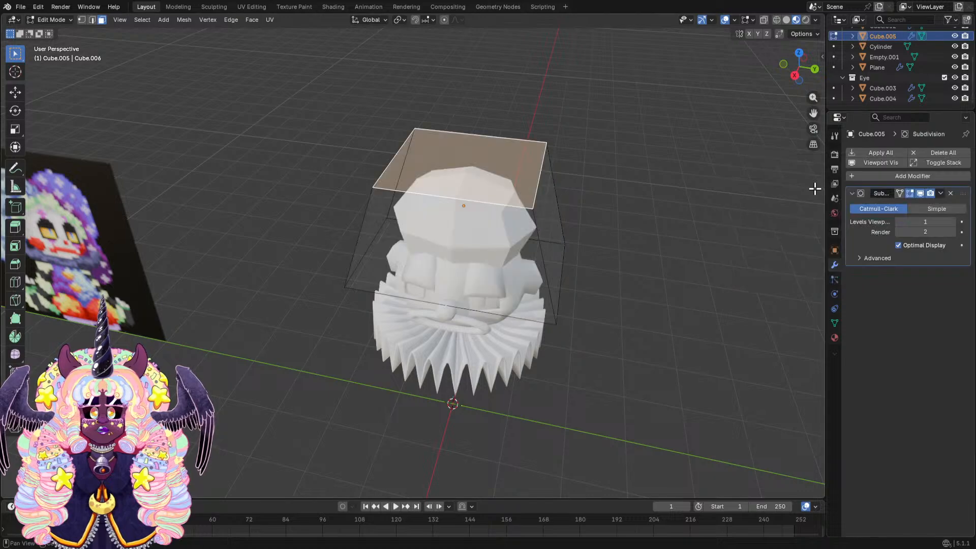
Scale the hat cage's bottom face uniformly by more than 1.5 and lower it along Z toward the mouth.
{"action": "middle_click_drag", "start_coordinate": [755, 197], "coordinate": [604, 159]}
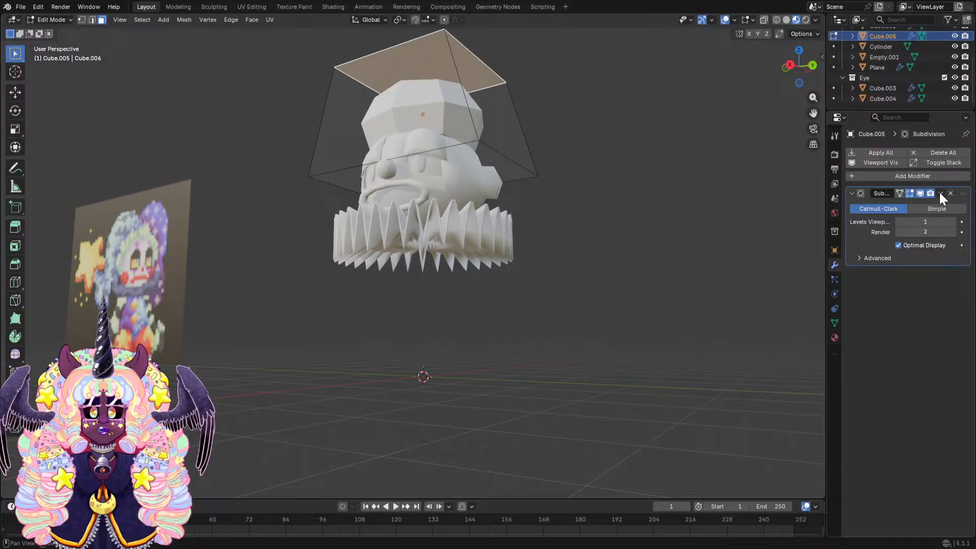
{"action": "left_click", "coordinate": [507, 169]}
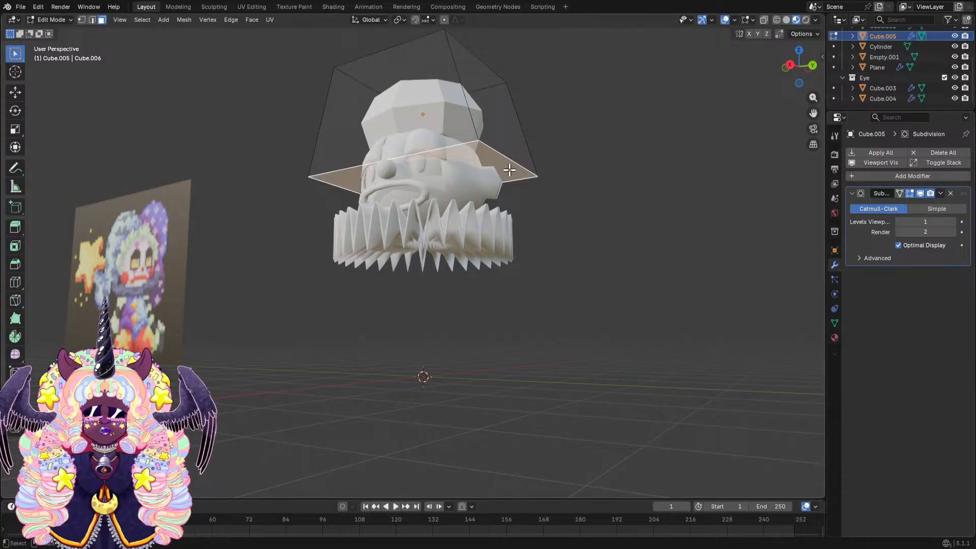
{"action": "key", "text": "s"}
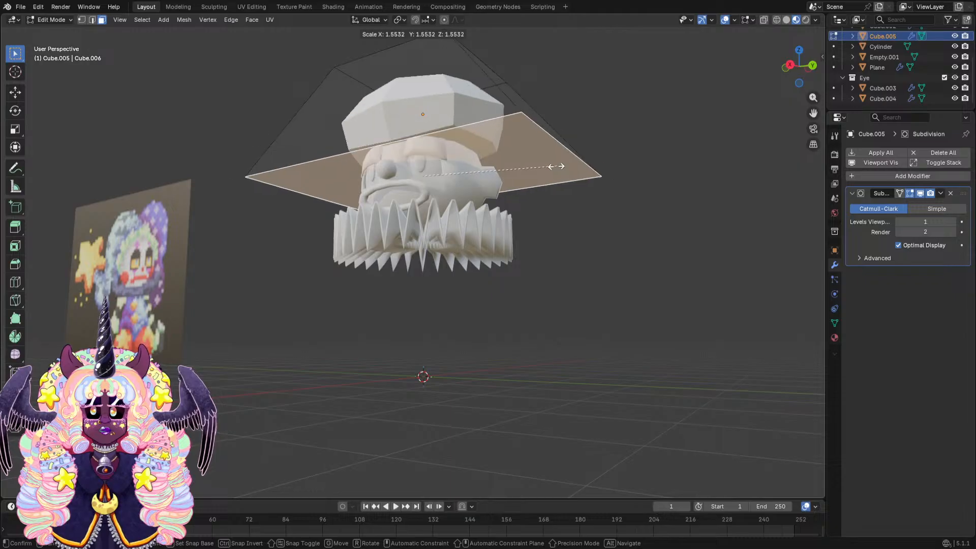
{"action": "left_click", "coordinate": [570, 167]}
{"action": "middle_click_drag", "start_coordinate": [570, 167], "coordinate": [603, 202]}
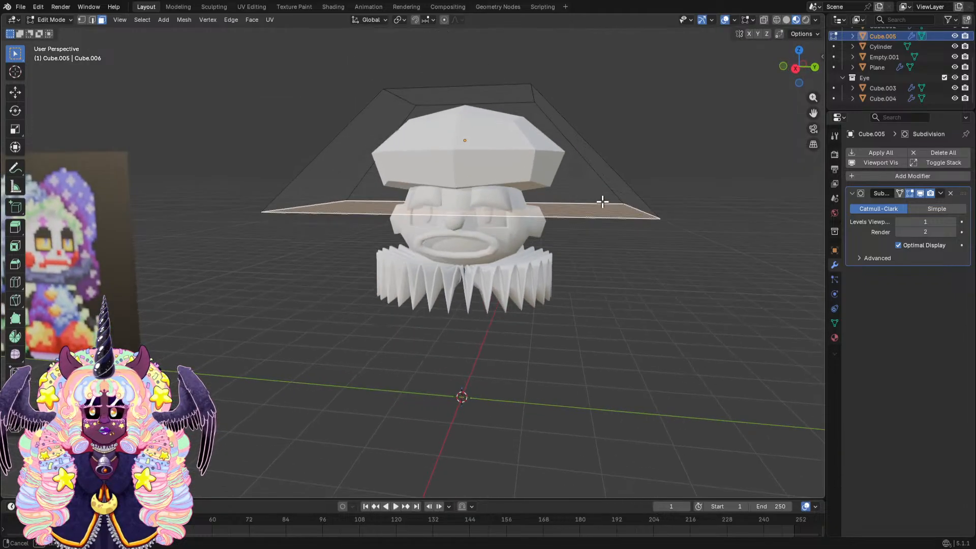
{"action": "key", "text": "g"}
{"action": "key", "text": "z"}
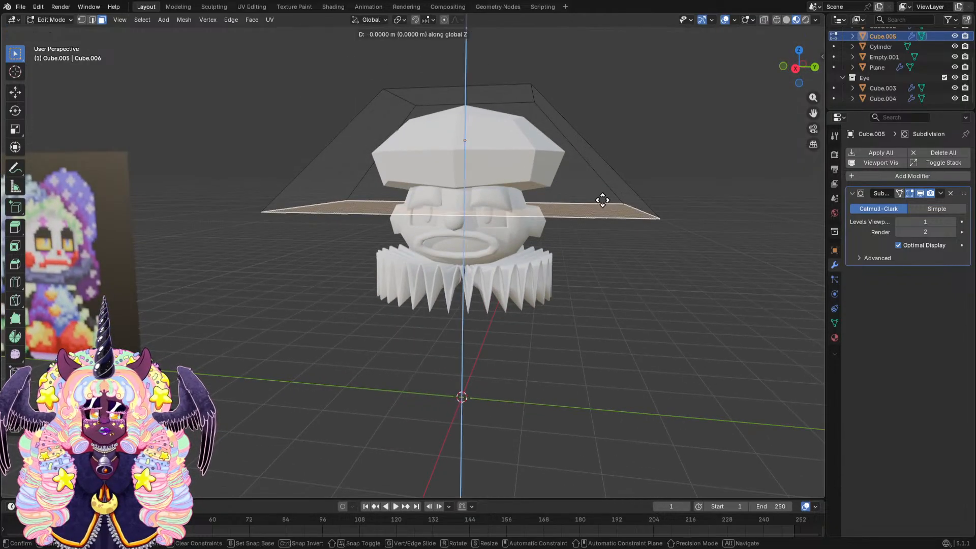
{"action": "left_click", "coordinate": [635, 220]}
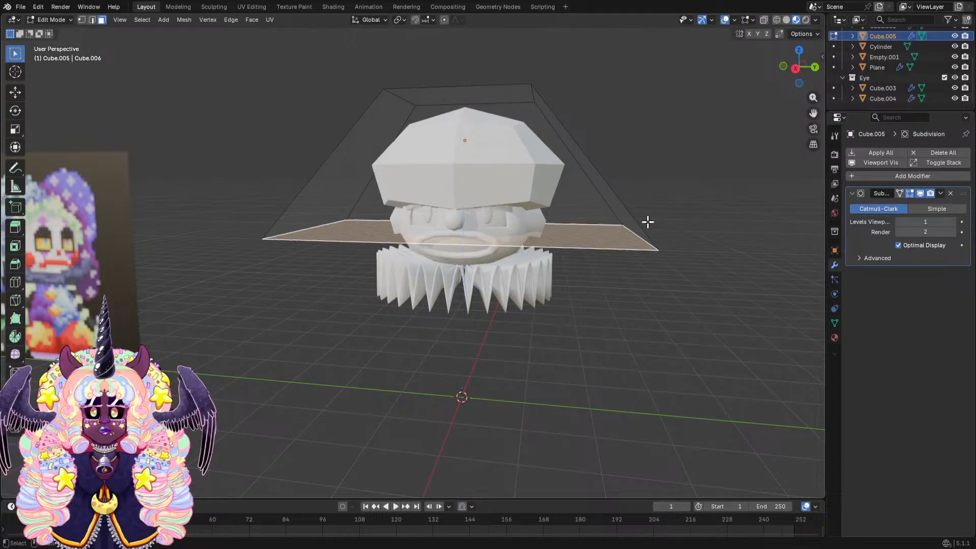
Return to Object Mode and apply the hat's Subdivision modifier.
{"action": "left_click", "coordinate": [940, 193]}
{"action": "left_click", "coordinate": [930, 193]}
{"action": "left_click", "coordinate": [930, 193]}
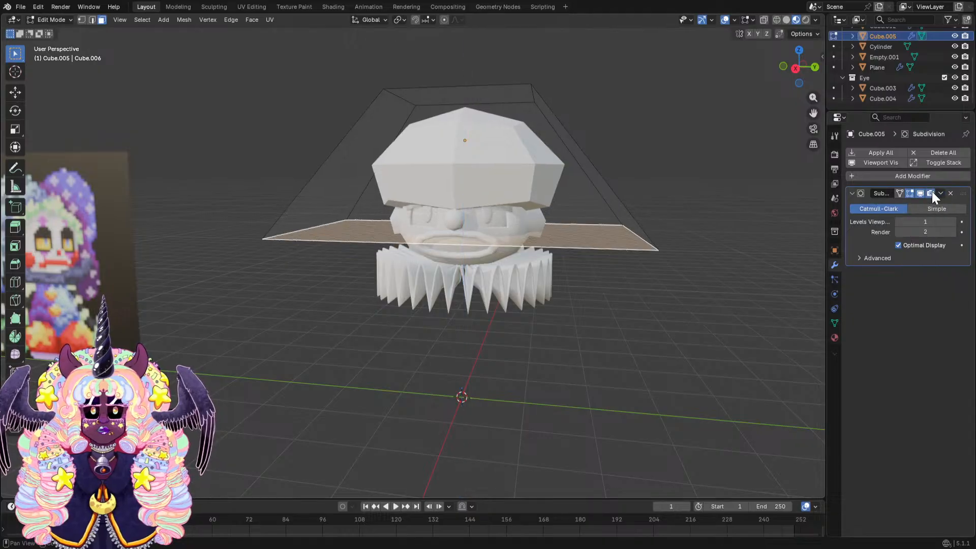
{"action": "left_click", "coordinate": [939, 195]}
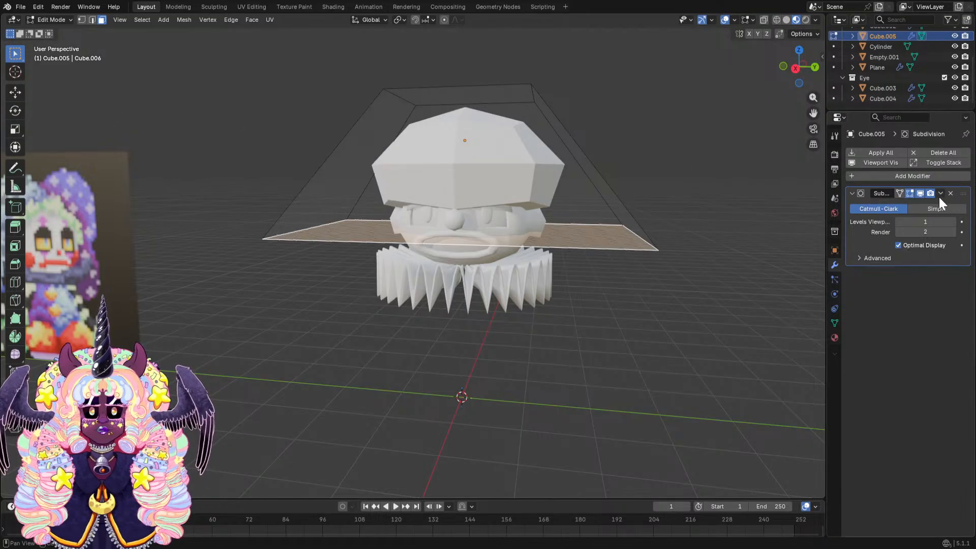
{"action": "left_click", "coordinate": [38, 19]}
{"action": "left_click", "coordinate": [52, 30]}
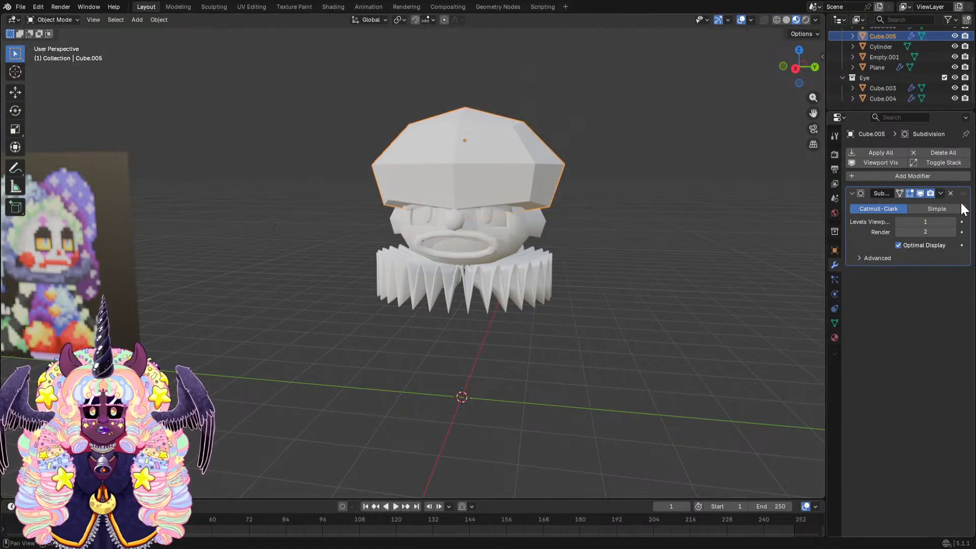
{"action": "left_click", "coordinate": [940, 193]}
{"action": "left_click", "coordinate": [925, 203]}
In Edit Mode, flatten the hat's bottom faces with LoopTools Flatten, then return to Object Mode.
{"action": "middle_click_drag", "start_coordinate": [732, 184], "coordinate": [687, 165]}
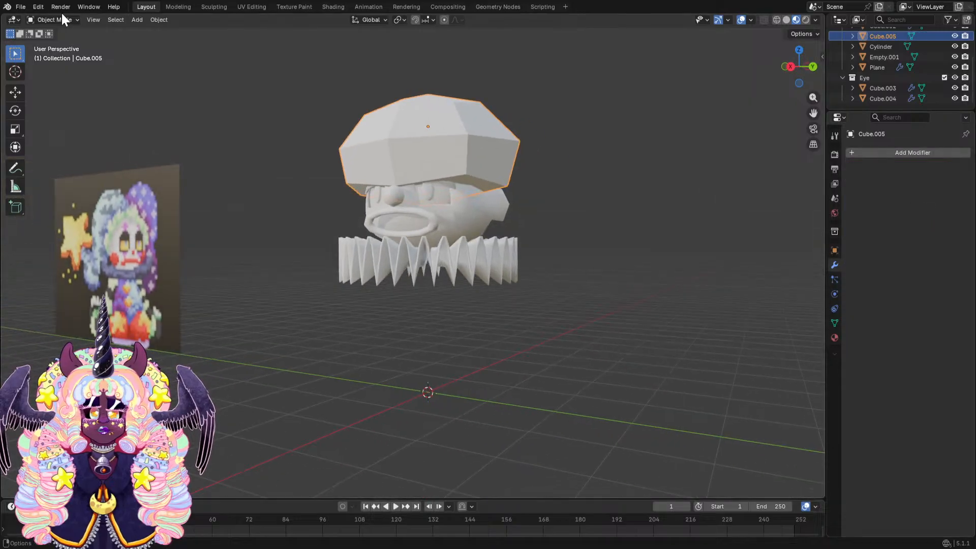
{"action": "left_click", "coordinate": [45, 23]}
{"action": "left_click", "coordinate": [58, 40]}
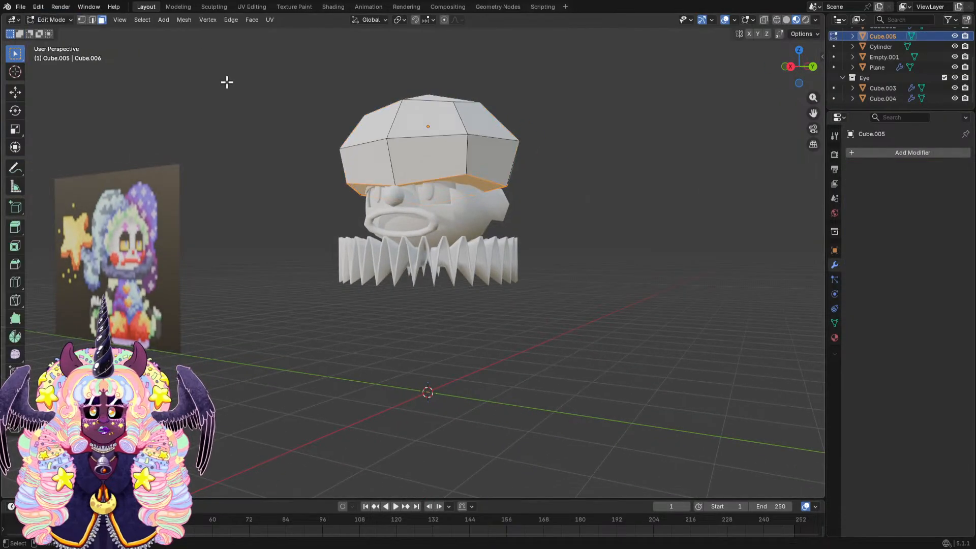
{"action": "scroll", "coordinate": [555, 177], "scroll_direction": "up", "scroll_amount": 1}
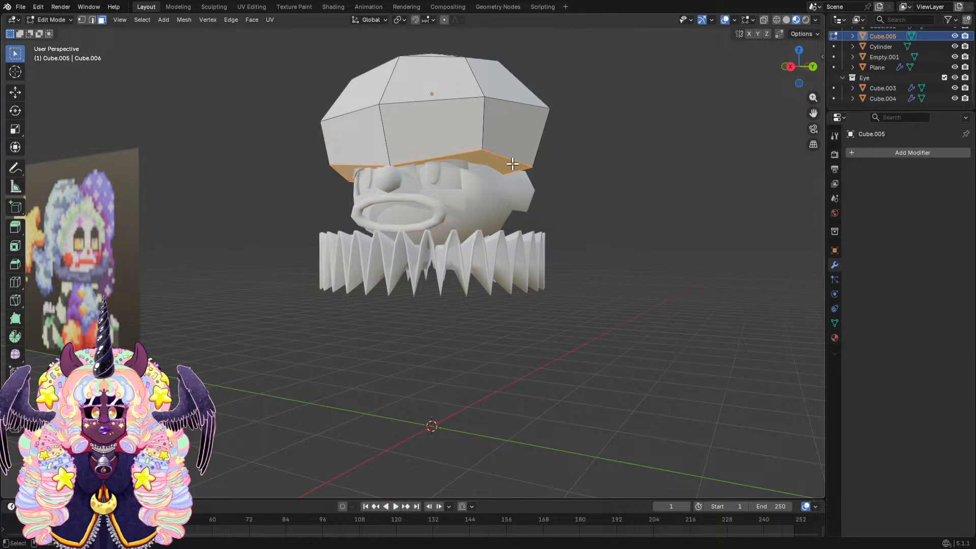
{"action": "middle_click_drag", "start_coordinate": [521, 161], "coordinate": [467, 149]}
{"action": "right_click", "coordinate": [467, 150]}
{"action": "mouse_move", "coordinate": [465, 135]}
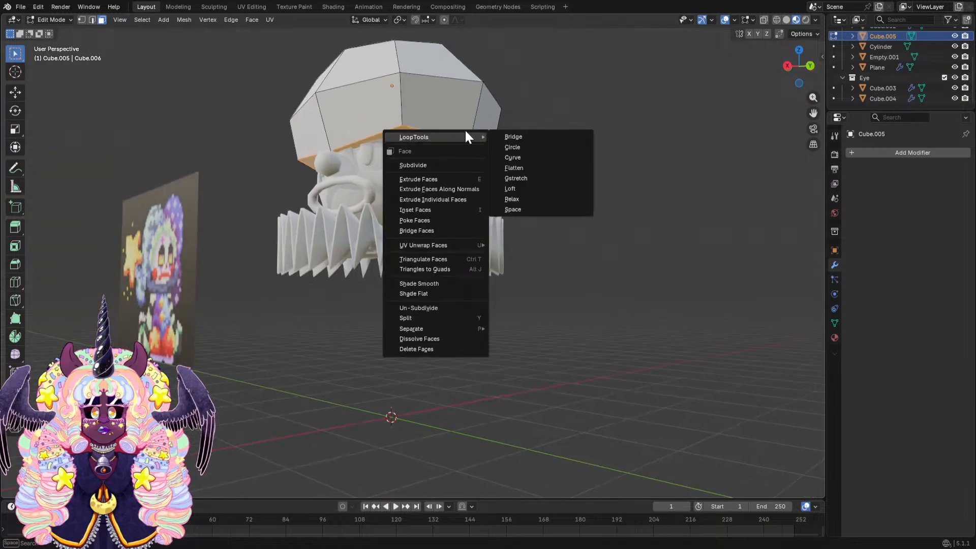
{"action": "left_click", "coordinate": [534, 167]}
{"action": "middle_click_drag", "start_coordinate": [534, 164], "coordinate": [558, 181]}
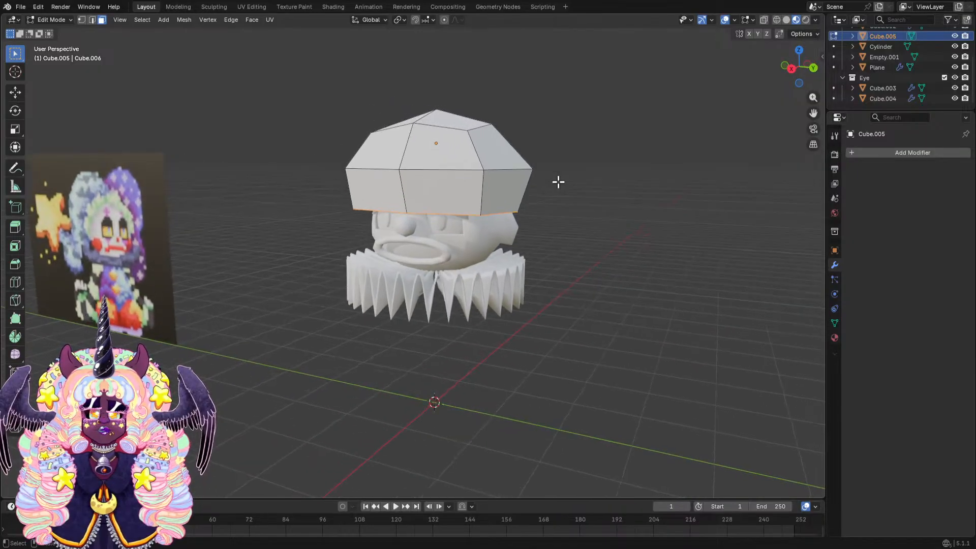
{"action": "left_click", "coordinate": [61, 22]}
{"action": "left_click", "coordinate": [57, 32]}
Move the hat about 0.24 m along negative X toward the back of the head.
{"action": "middle_click_drag", "start_coordinate": [155, 90], "coordinate": [412, 146]}
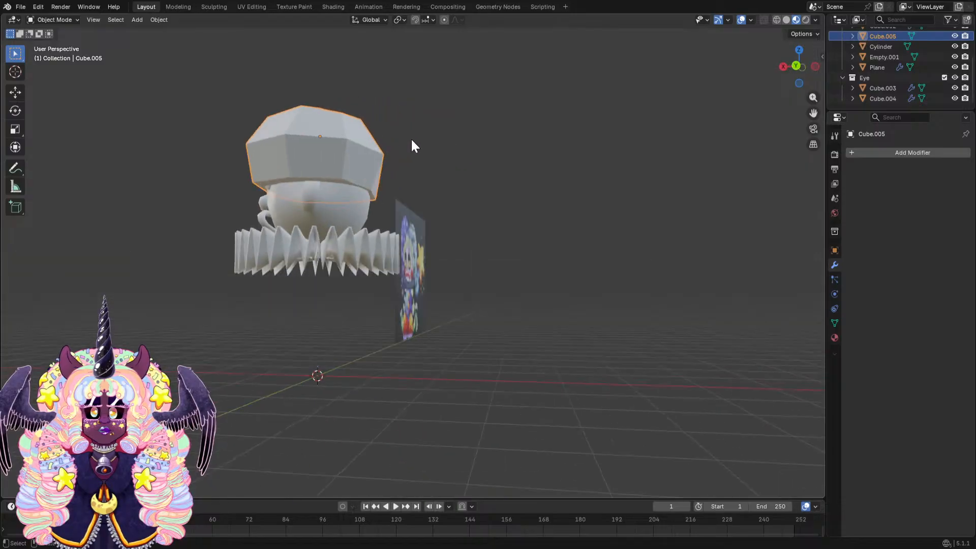
{"action": "key", "text": "g"}
{"action": "key", "text": "y"}
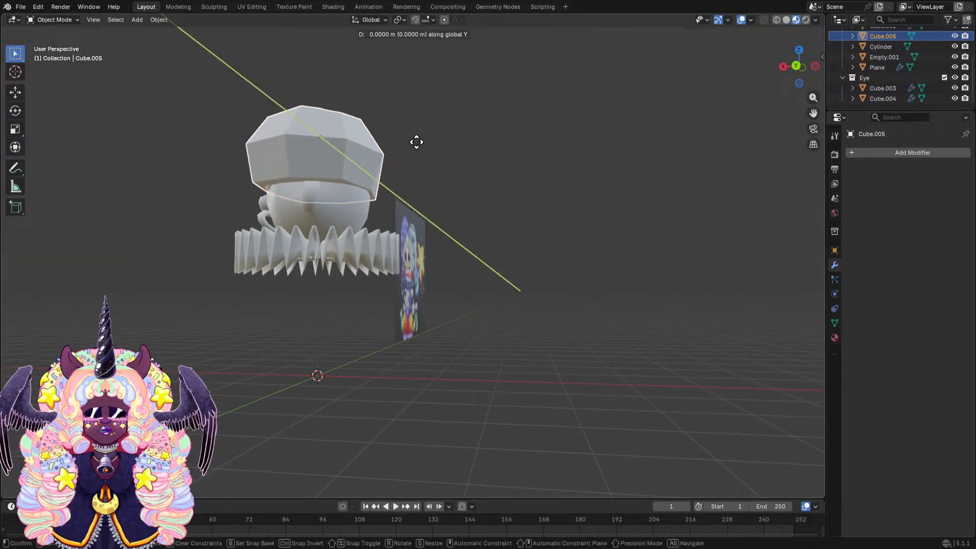
{"action": "key", "text": "x"}
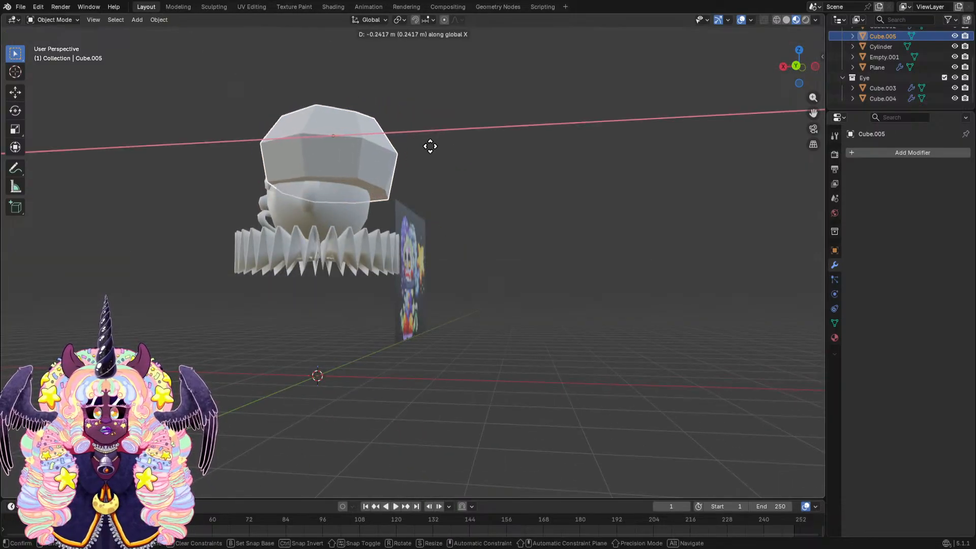
{"action": "key", "text": "Escape"}
Rotate the hat about -16° around the global Y axis so it tilts toward the back of the head.
{"action": "middle_click_drag", "start_coordinate": [429, 144], "coordinate": [461, 150]}
{"action": "key", "text": "r"}
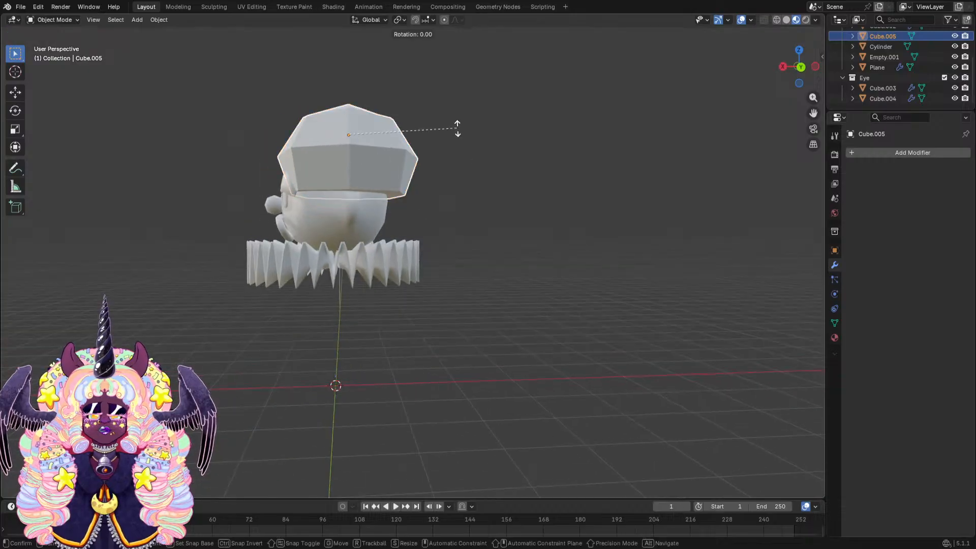
{"action": "key", "text": "y"}
{"action": "key", "text": "x"}
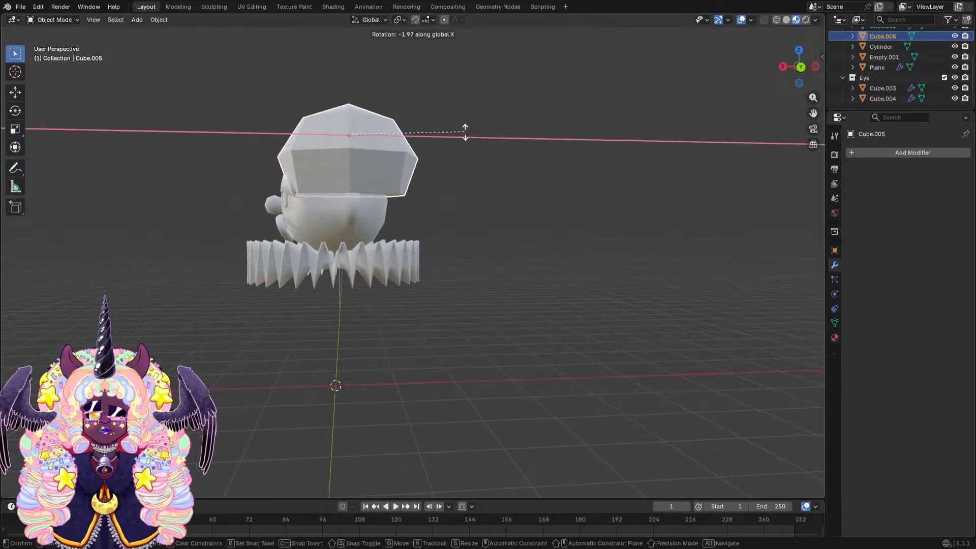
{"action": "key", "text": "y"}
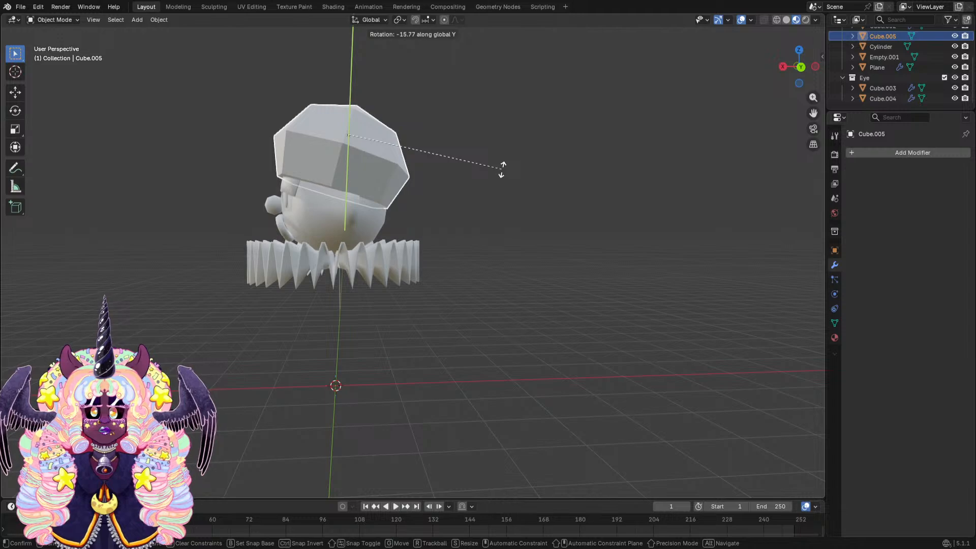
{"action": "left_click", "coordinate": [501, 168]}
Shift the tilted hat slightly farther back on the head along the global X axis.
{"action": "key", "text": "g"}
{"action": "key", "text": "y"}
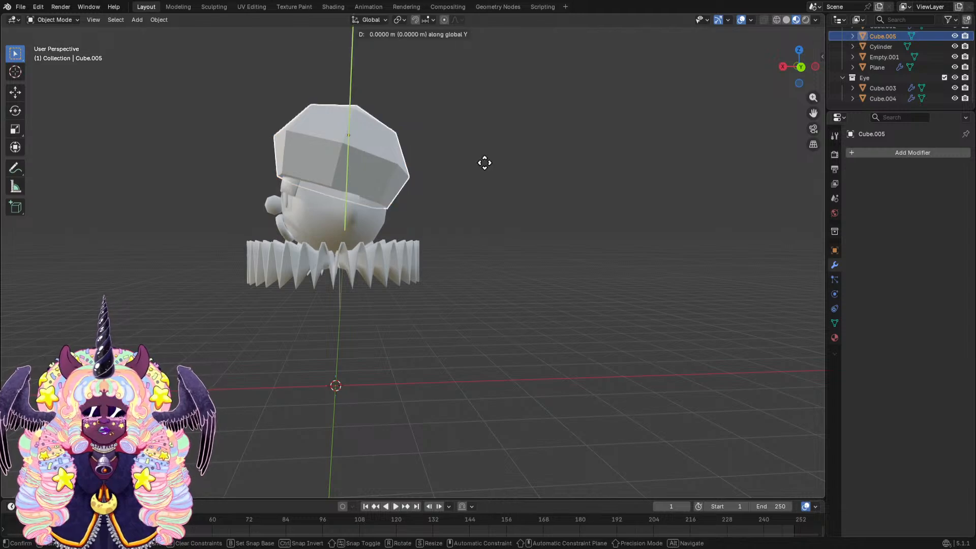
{"action": "key", "text": "x"}
{"action": "left_click", "coordinate": [495, 165]}
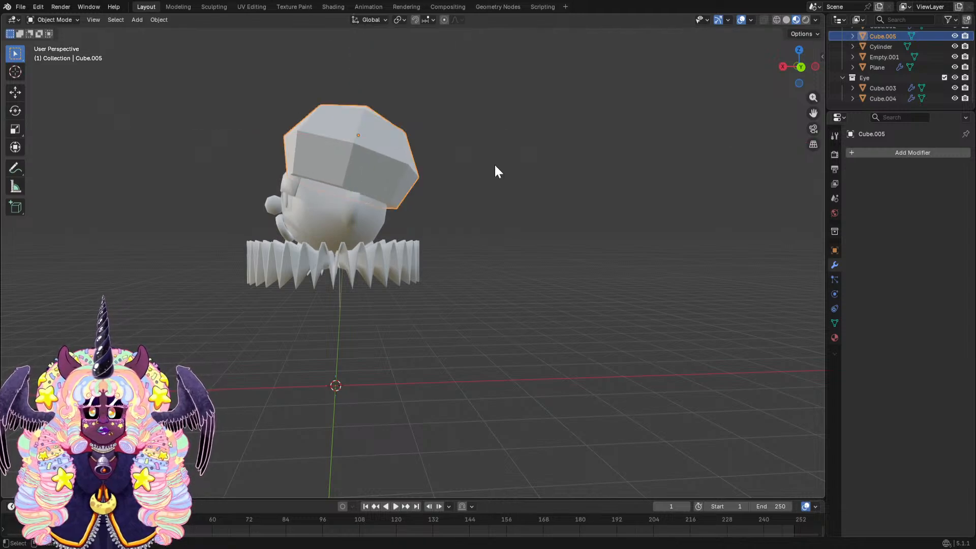
Rotate the hat about -6° around the global Y axis to tilt it farther toward the back of the head.
{"action": "middle_click_drag", "start_coordinate": [495, 165], "coordinate": [604, 153]}
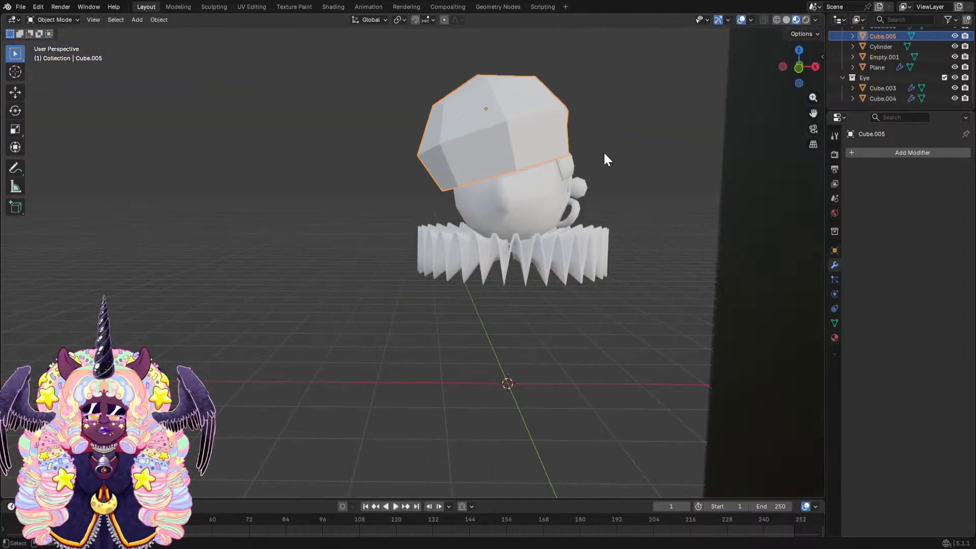
{"action": "key", "text": "r"}
{"action": "key", "text": "y"}
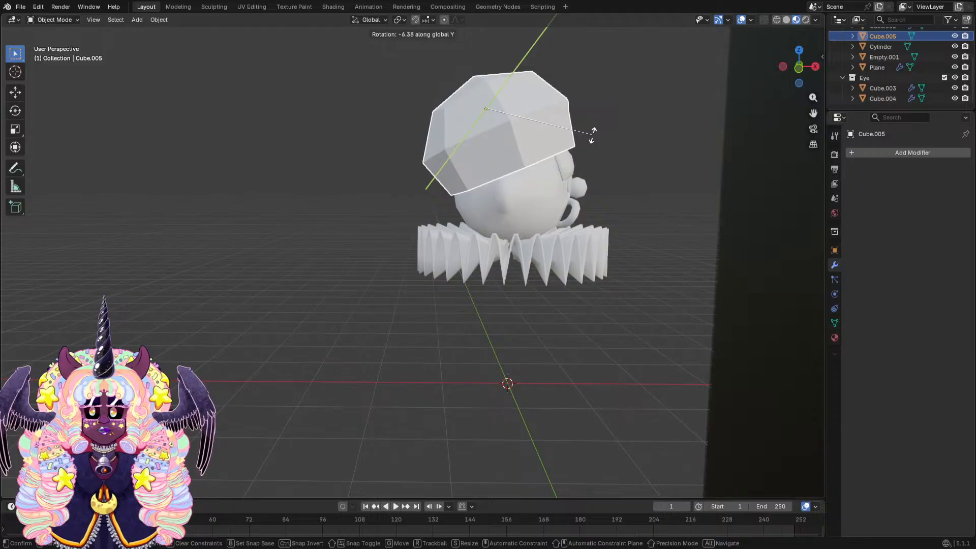
{"action": "left_click", "coordinate": [588, 137]}
{"action": "middle_click_drag", "start_coordinate": [591, 137], "coordinate": [469, 154]}
Select only the hat and stretch it along the global X axis so it becomes longer from front to back.
{"action": "key", "text": "a"}
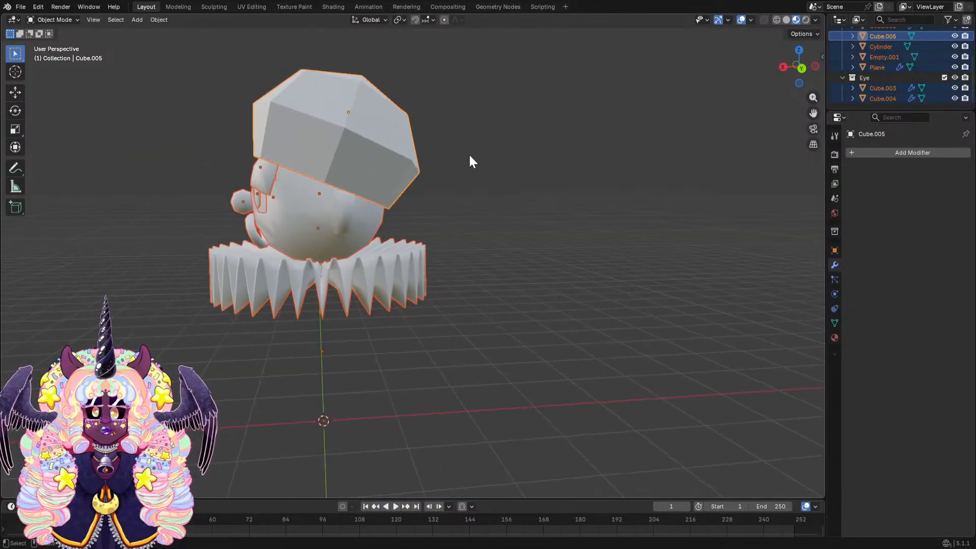
{"action": "left_click", "coordinate": [395, 154]}
{"action": "key", "text": "a"}
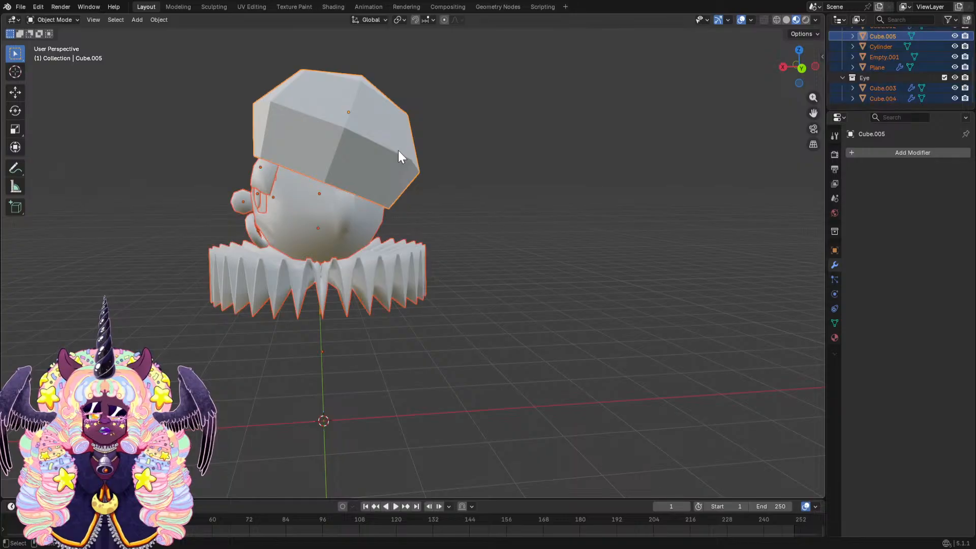
{"action": "left_click", "coordinate": [408, 157]}
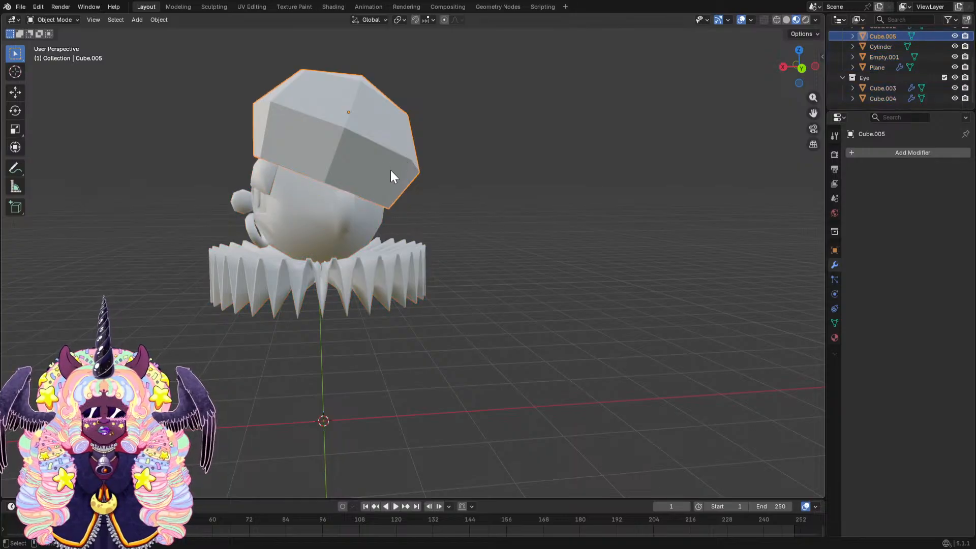
{"action": "key", "text": "s"}
{"action": "key", "text": "y"}
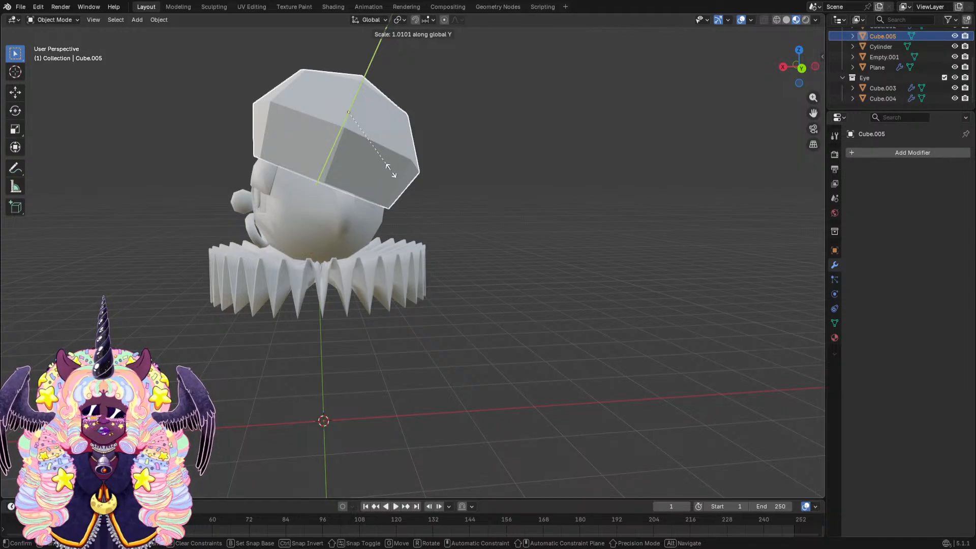
{"action": "key", "text": "y"}
{"action": "key", "text": "y"}
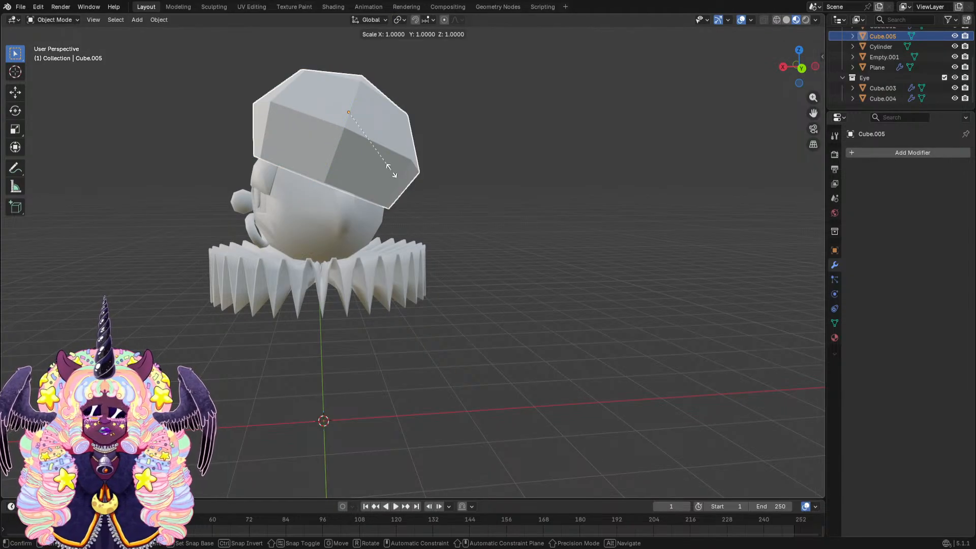
{"action": "key", "text": "x"}
{"action": "left_click", "coordinate": [409, 174]}
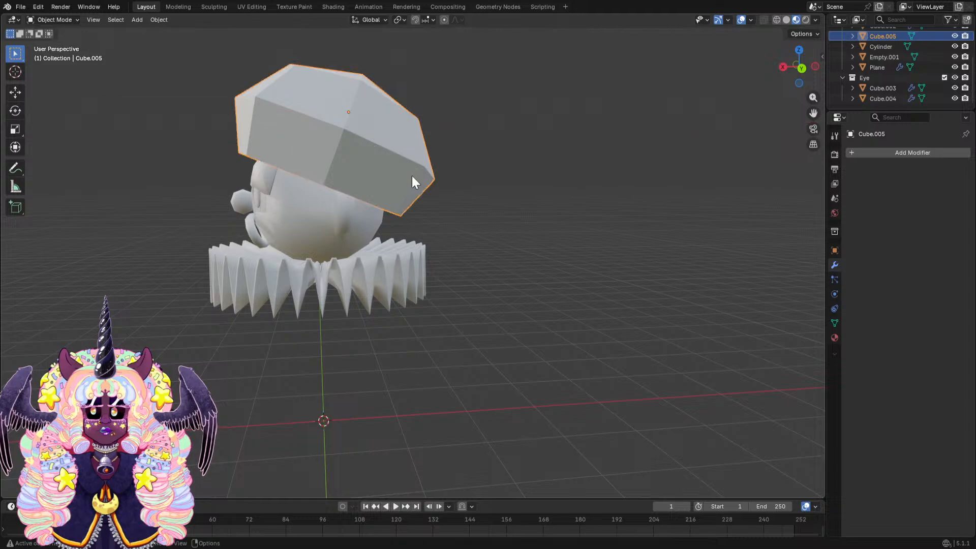
Rotate the hat about another -15° around the global Y axis, then shift it back on the head.
{"action": "middle_click_drag", "start_coordinate": [412, 176], "coordinate": [431, 143]}
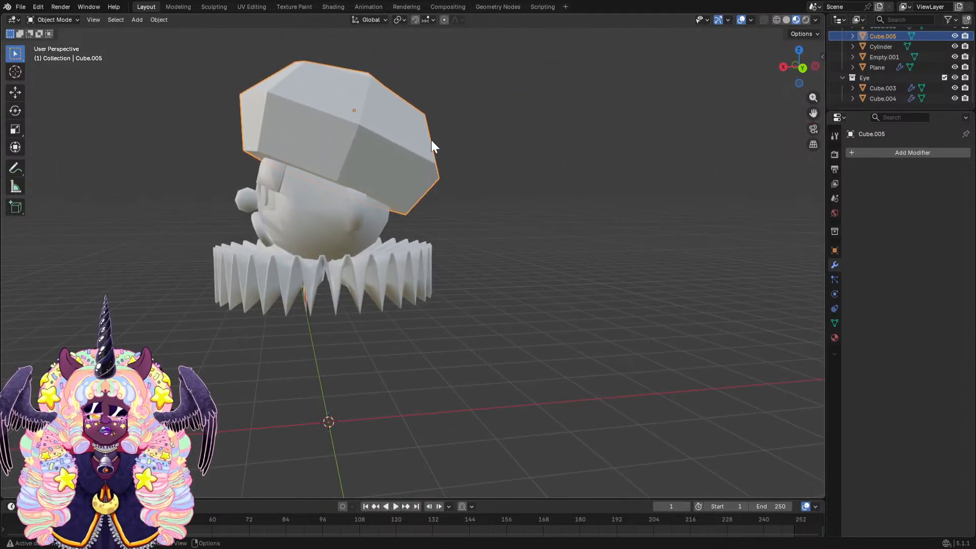
{"action": "key", "text": "r"}
{"action": "key", "text": "y"}
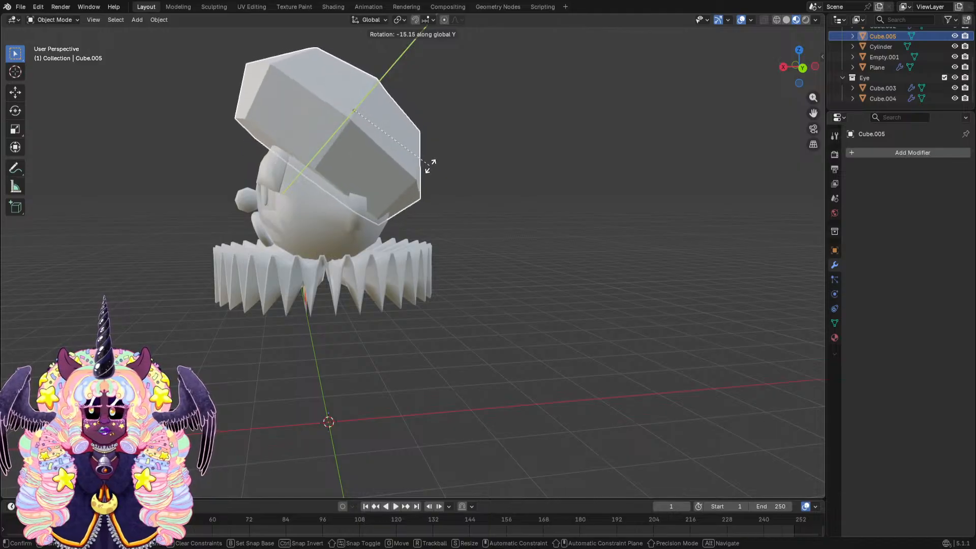
{"action": "left_click", "coordinate": [398, 166]}
{"action": "key", "text": "g"}
{"action": "key", "text": "y"}
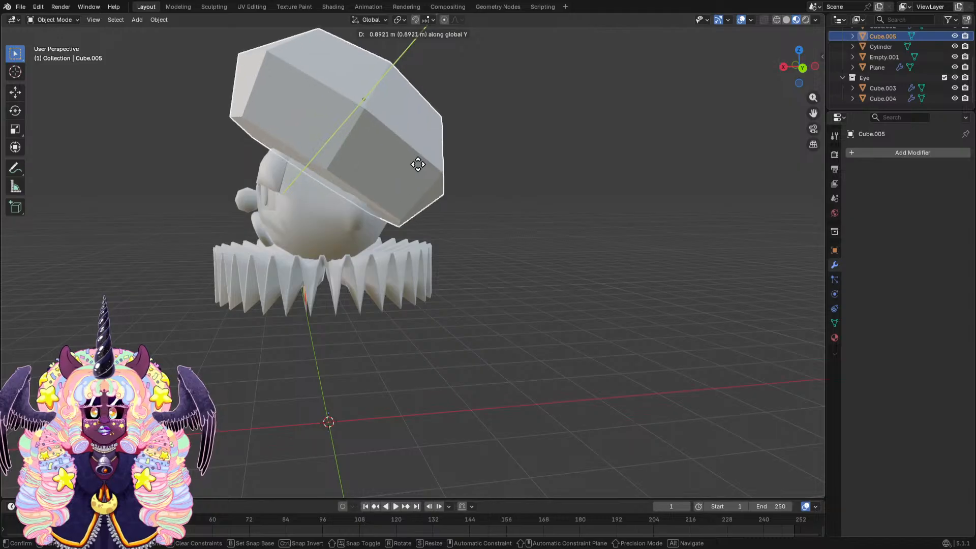
{"action": "left_click", "coordinate": [420, 164]}
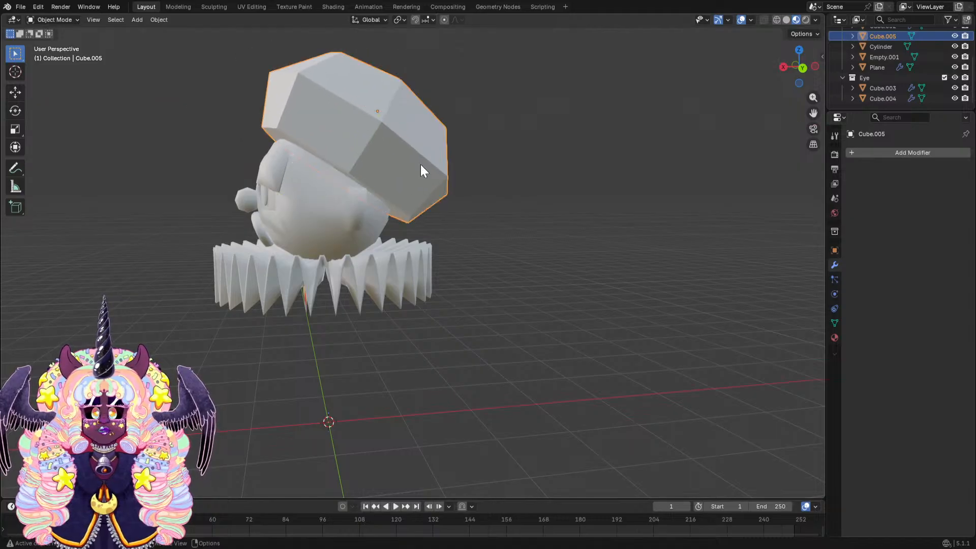
In Edit Mode, resize the hat's bottom faces to fit around the head, finishing with a uniform scale of about 0.91.
{"action": "middle_click_drag", "start_coordinate": [419, 164], "coordinate": [514, 180]}
{"action": "left_click", "coordinate": [53, 19]}
{"action": "left_click", "coordinate": [66, 40]}
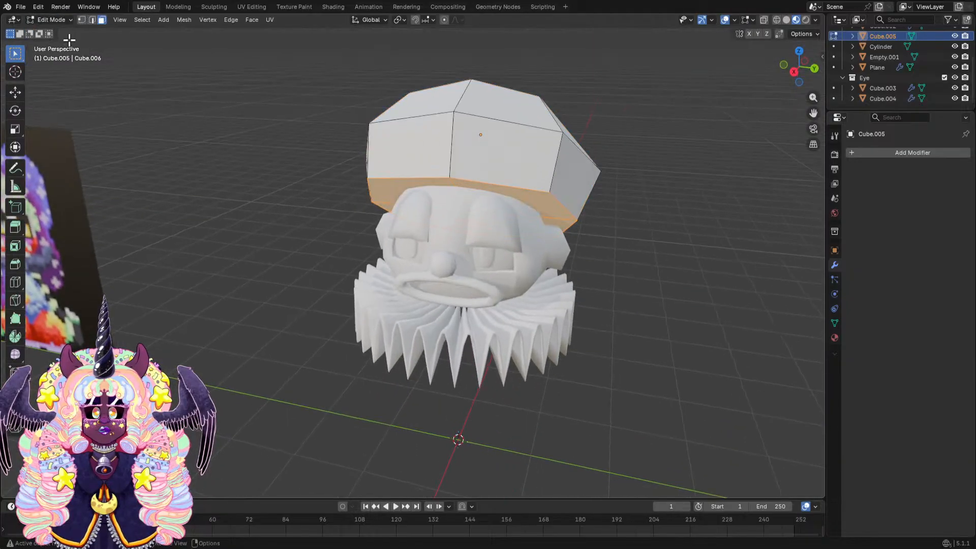
{"action": "middle_click_drag", "start_coordinate": [659, 242], "coordinate": [613, 194]}
{"action": "key", "text": "s"}
{"action": "left_click", "coordinate": [675, 211]}
{"action": "key", "text": "s"}
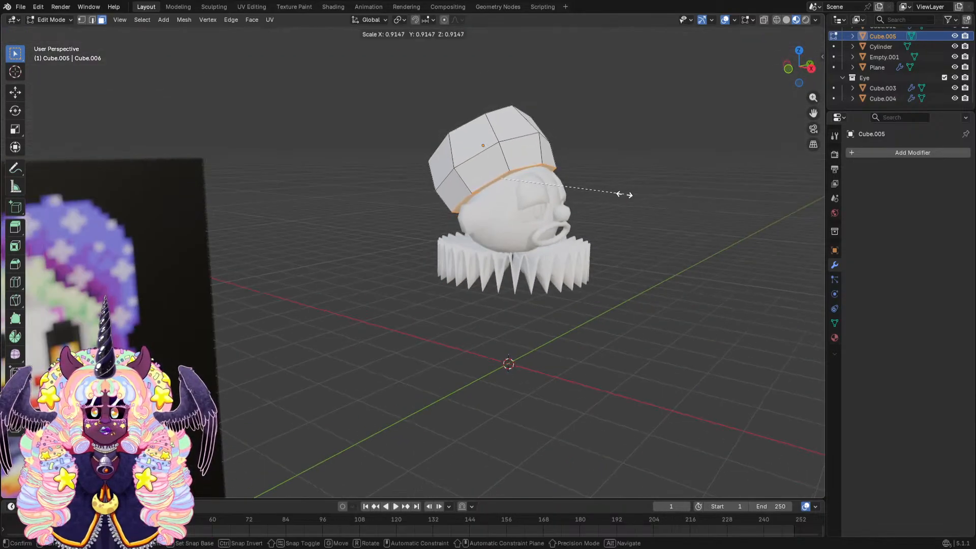
{"action": "left_click", "coordinate": [617, 194]}
Round the outline of the hat's bottom faces with LoopTools Circle.
{"action": "middle_click_drag", "start_coordinate": [617, 193], "coordinate": [432, 175]}
{"action": "right_click", "coordinate": [410, 175]}
{"action": "mouse_move", "coordinate": [407, 160]}
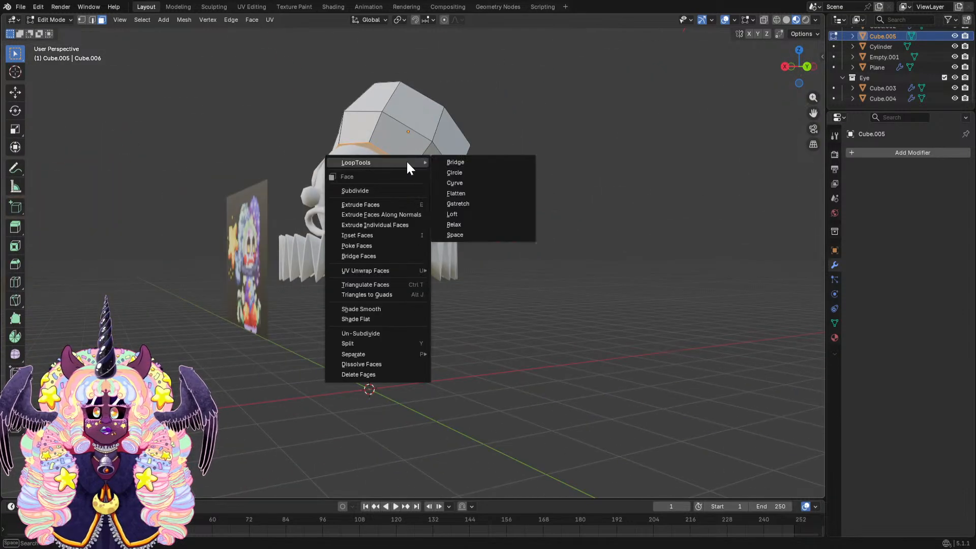
{"action": "left_click", "coordinate": [466, 172]}
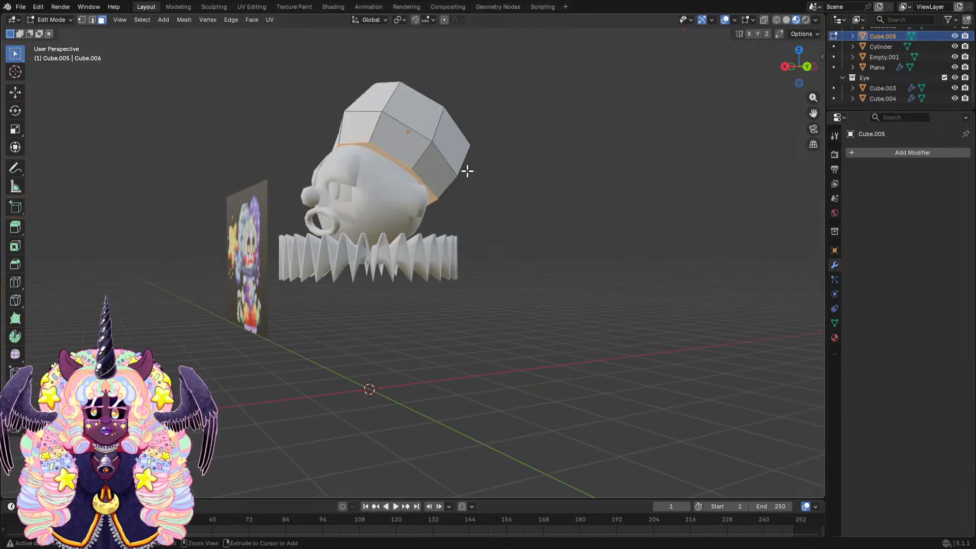
Include the hat's top faces in the selection and round their outline with LoopTools Circle.
{"action": "middle_click_drag", "start_coordinate": [467, 171], "coordinate": [379, 277]}
{"action": "scroll", "coordinate": [452, 149], "scroll_direction": "up", "scroll_amount": 2}
{"action": "right_click", "coordinate": [368, 275]}
{"action": "mouse_move", "coordinate": [368, 275]}
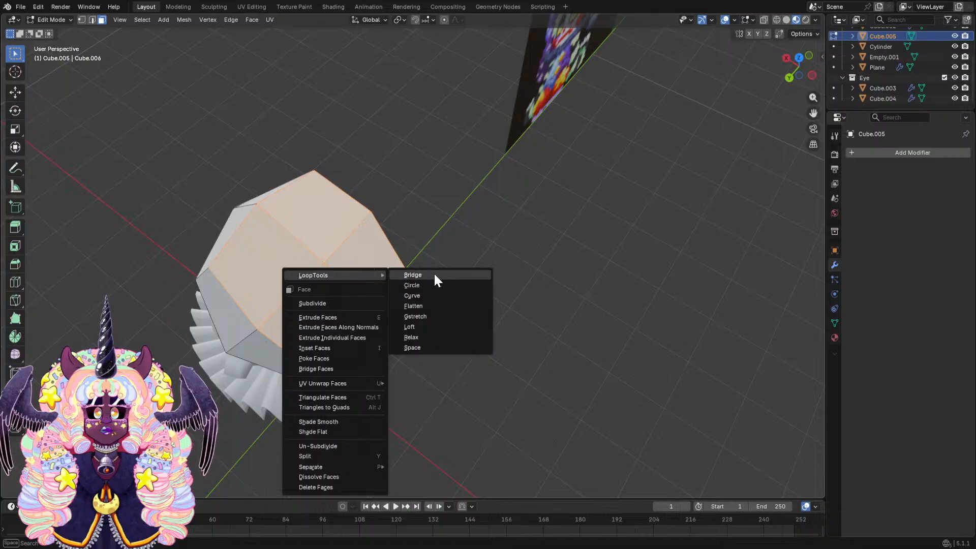
{"action": "left_click", "coordinate": [439, 285]}
{"action": "middle_click_drag", "start_coordinate": [438, 283], "coordinate": [554, 183]}
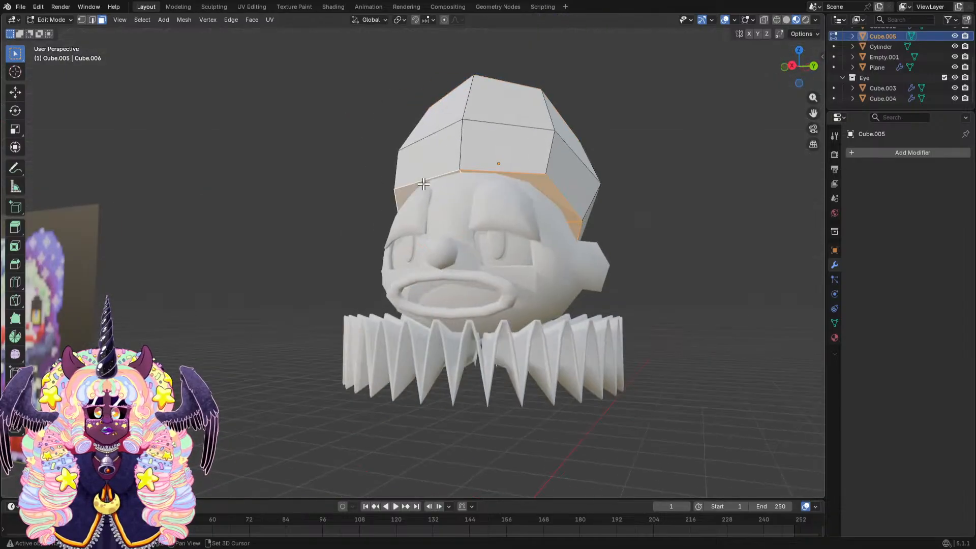
Apply LoopTools Circle again to the hat's bottom faces alone, then clear the selection.
{"action": "middle_click_drag", "start_coordinate": [570, 217], "coordinate": [585, 195]}
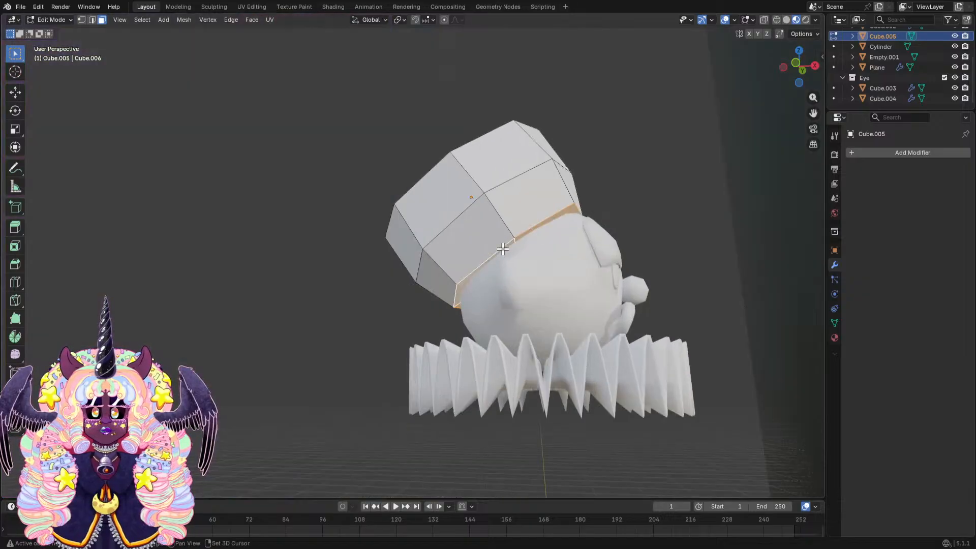
{"action": "right_click", "coordinate": [503, 249]}
{"action": "mouse_move", "coordinate": [503, 249]}
{"action": "left_click", "coordinate": [540, 255]}
{"action": "middle_click_drag", "start_coordinate": [541, 255], "coordinate": [417, 275]}
{"action": "scroll", "coordinate": [447, 264], "scroll_direction": "down", "scroll_amount": 5}
{"action": "middle_click_drag", "start_coordinate": [631, 246], "coordinate": [662, 209]}
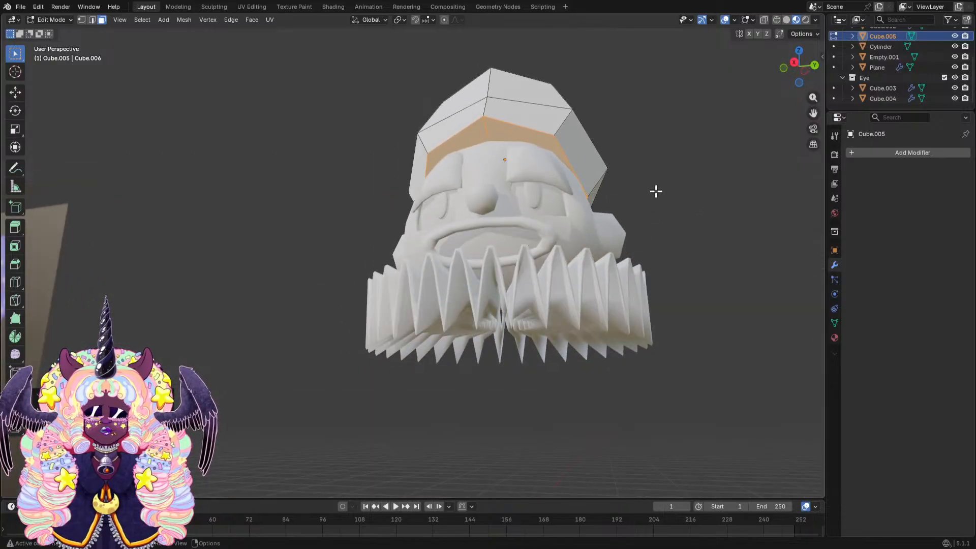
{"action": "left_click", "coordinate": [641, 159]}
In vertex select mode, select the vertex at the centre of the hat's crown and move it about 0.12 m along global X.
{"action": "middle_click_drag", "start_coordinate": [642, 159], "coordinate": [439, 184]}
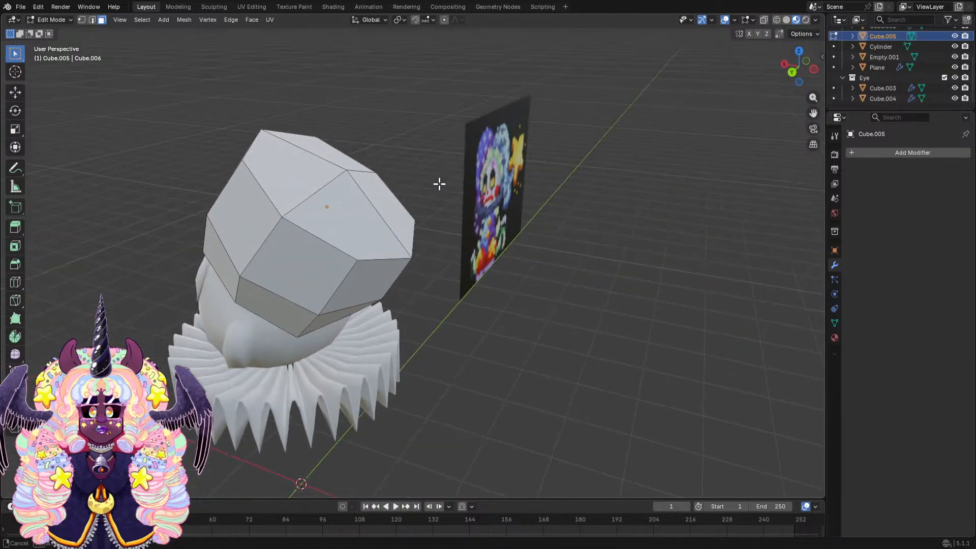
{"action": "middle_click_drag", "start_coordinate": [366, 198], "coordinate": [516, 199]}
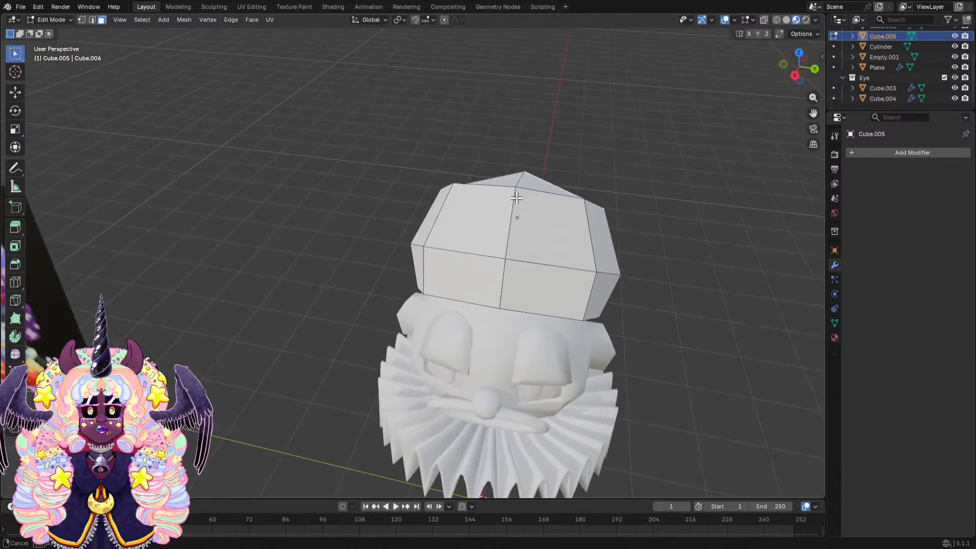
{"action": "left_click", "coordinate": [82, 20]}
{"action": "middle_click_drag", "start_coordinate": [378, 190], "coordinate": [450, 238]}
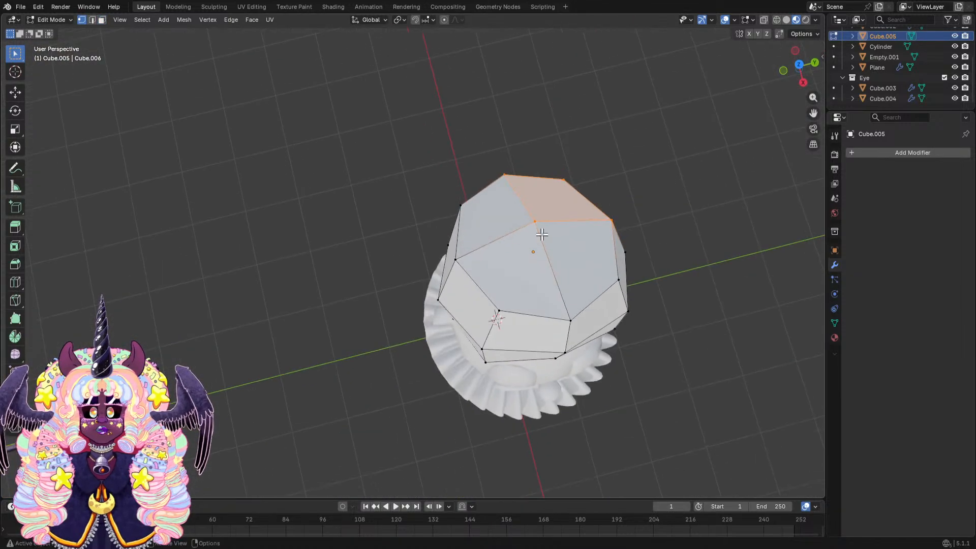
{"action": "left_click", "coordinate": [539, 228]}
{"action": "middle_click_drag", "start_coordinate": [539, 226], "coordinate": [478, 100]}
{"action": "key", "text": "g"}
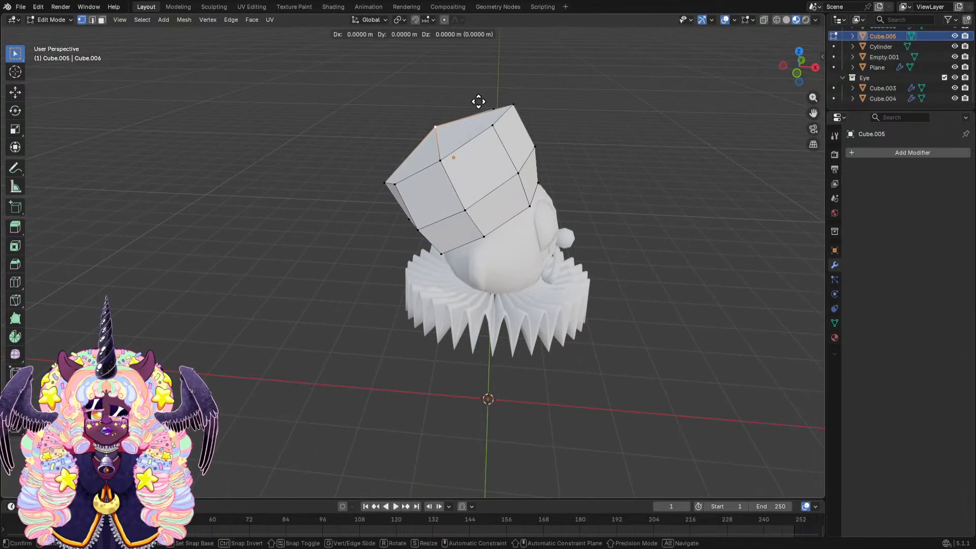
{"action": "key", "text": "y"}
{"action": "key", "text": "x"}
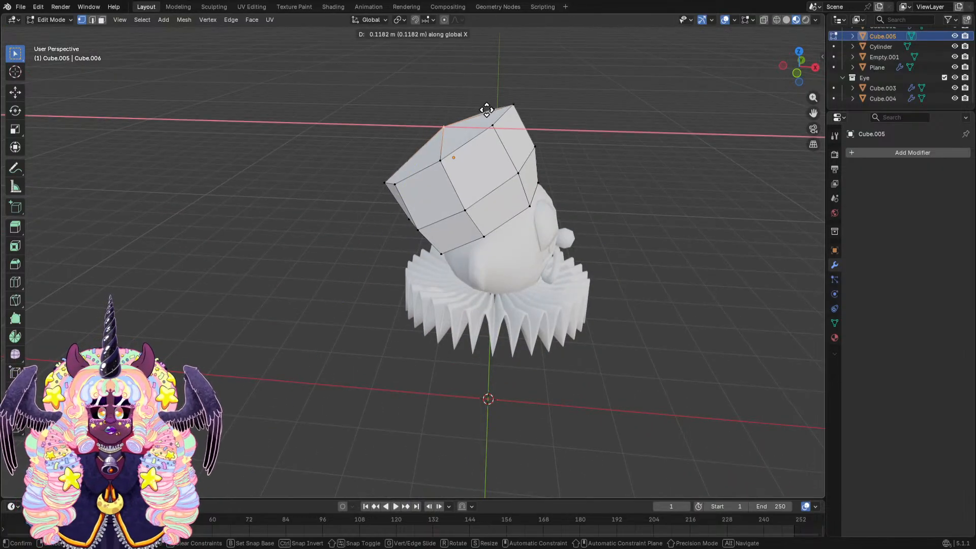
{"action": "left_click", "coordinate": [486, 109]}
{"action": "middle_click_drag", "start_coordinate": [486, 110], "coordinate": [547, 163]}
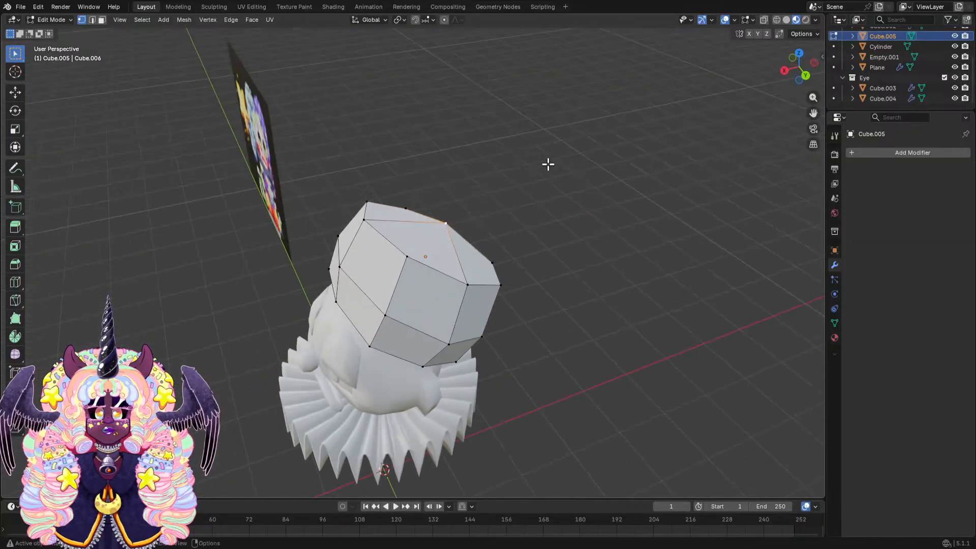
Try lowering the crown's centre vertex by about 0.2 m along the global Z axis.
{"action": "key", "text": "g"}
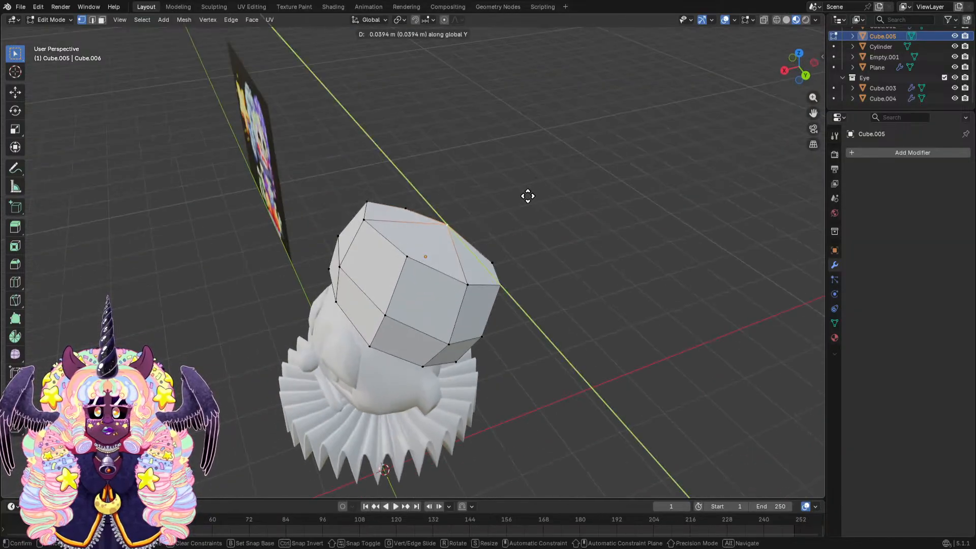
{"action": "key", "text": "x"}
{"action": "middle_click_drag", "start_coordinate": [513, 209], "coordinate": [447, 175]}
{"action": "key", "text": "y"}
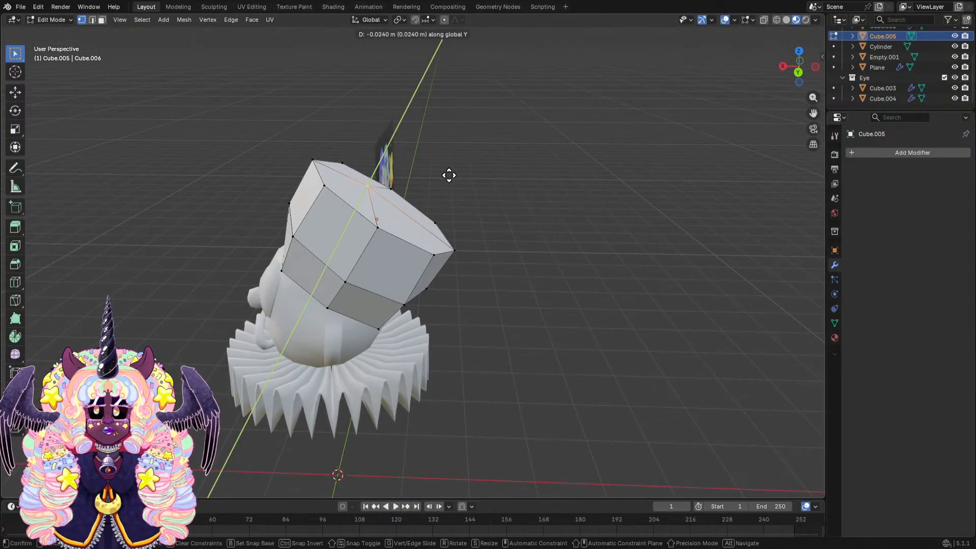
{"action": "key", "text": "z"}
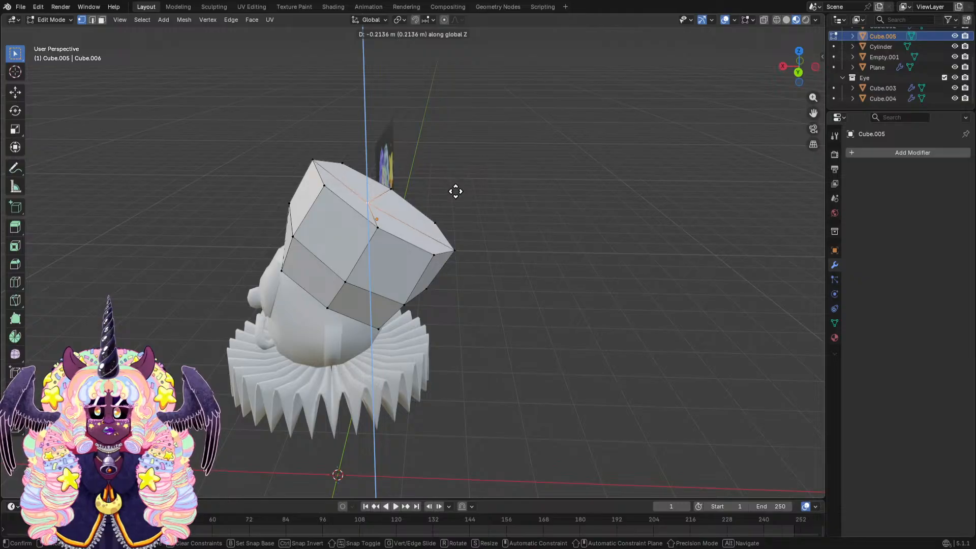
{"action": "left_click", "coordinate": [458, 199]}
{"action": "middle_click_drag", "start_coordinate": [458, 199], "coordinate": [453, 240]}
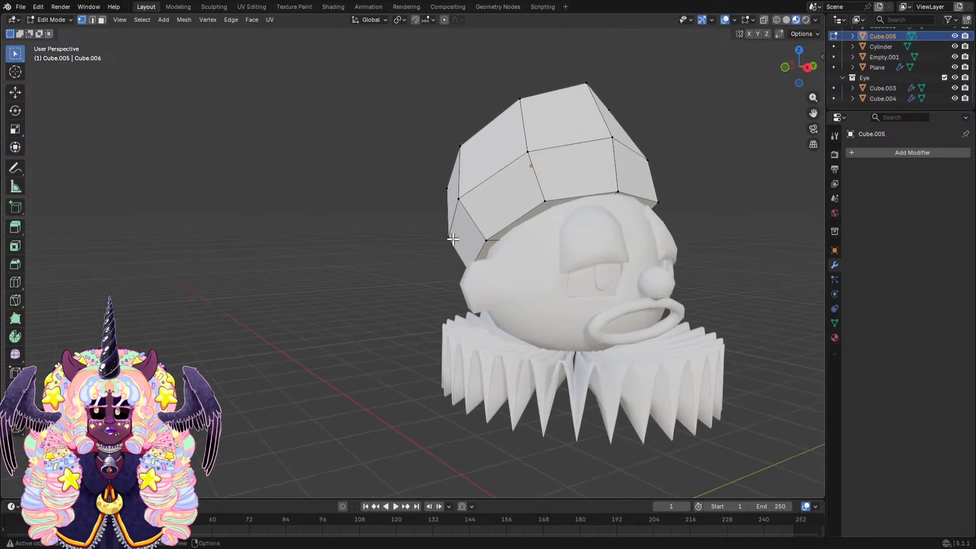
Try moving the crown's centre vertex about 0.48 m along the global Y axis.
{"action": "left_click", "coordinate": [485, 238]}
{"action": "middle_click_drag", "start_coordinate": [512, 220], "coordinate": [563, 256]}
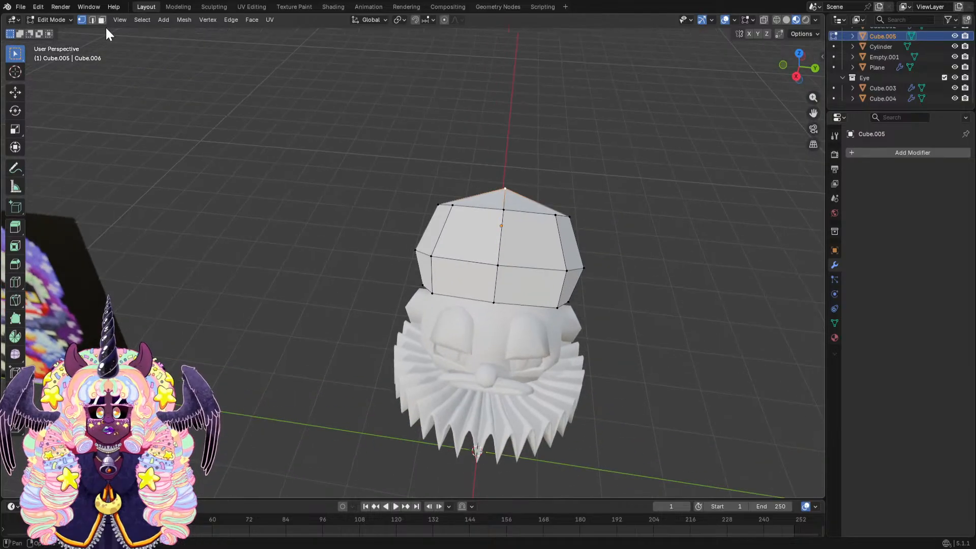
{"action": "middle_click_drag", "start_coordinate": [508, 187], "coordinate": [394, 175]}
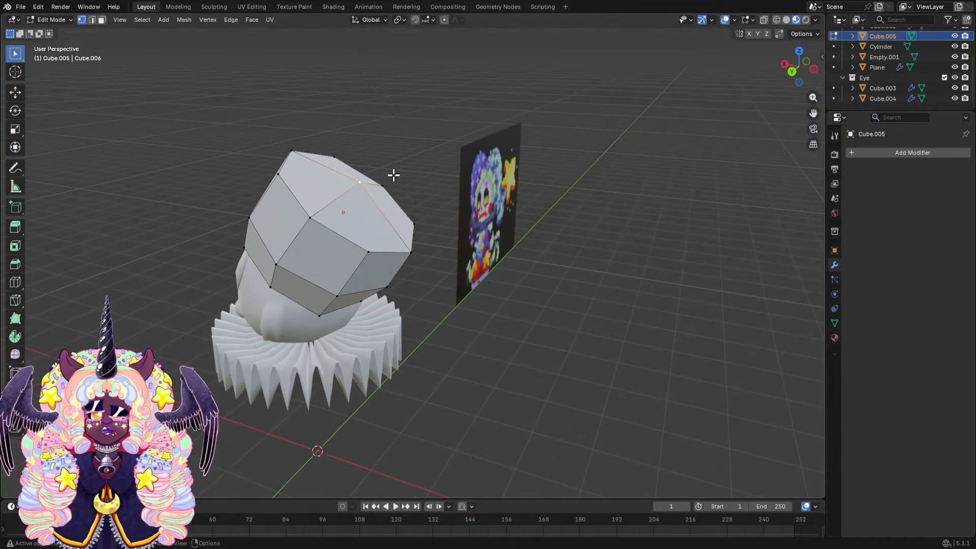
{"action": "key", "text": "g"}
{"action": "key", "text": "y"}
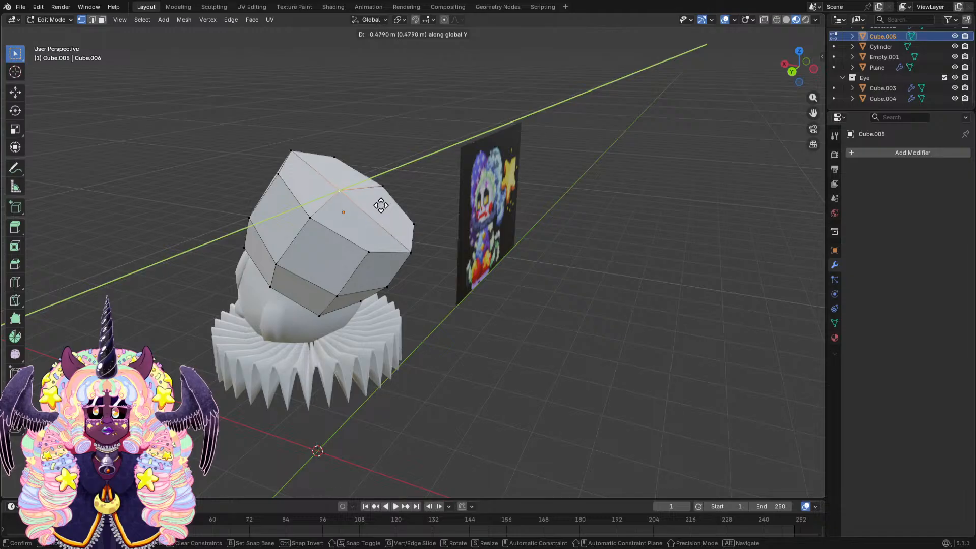
{"action": "left_click", "coordinate": [380, 205]}
Move the crown's centre vertex along the global X axis towards the middle of the hat's top.
{"action": "middle_click_drag", "start_coordinate": [381, 204], "coordinate": [331, 221]}
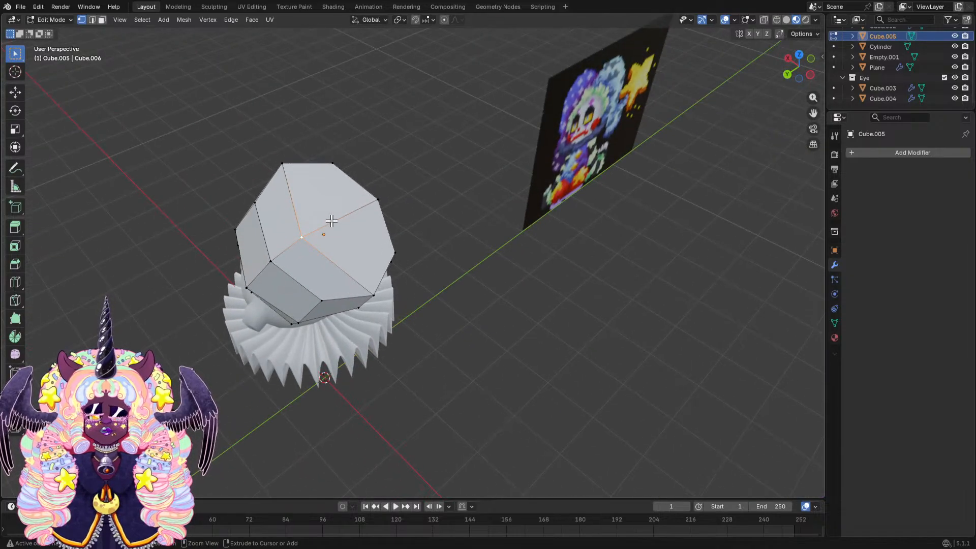
{"action": "key", "text": "g"}
{"action": "key", "text": "x"}
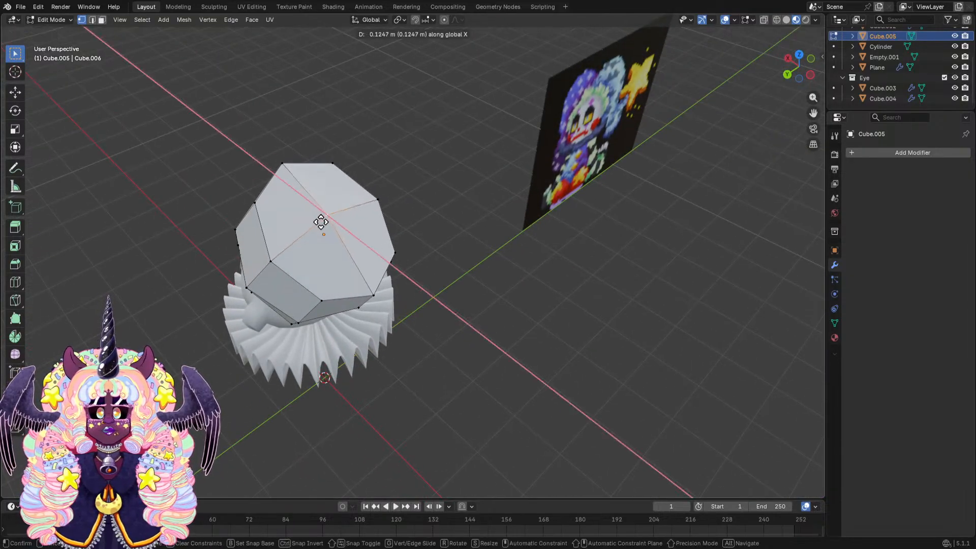
{"action": "left_click", "coordinate": [306, 224]}
{"action": "middle_click_drag", "start_coordinate": [307, 224], "coordinate": [380, 146]}
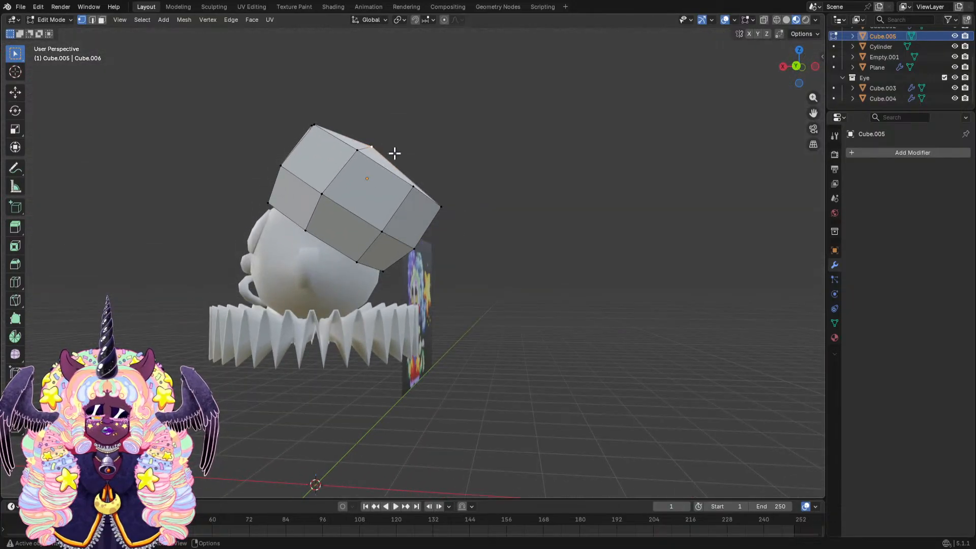
Lower the crown's centre vertex by about 0.11 m along the global Z axis so the top lies flatter.
{"action": "key", "text": "g"}
{"action": "key", "text": "y"}
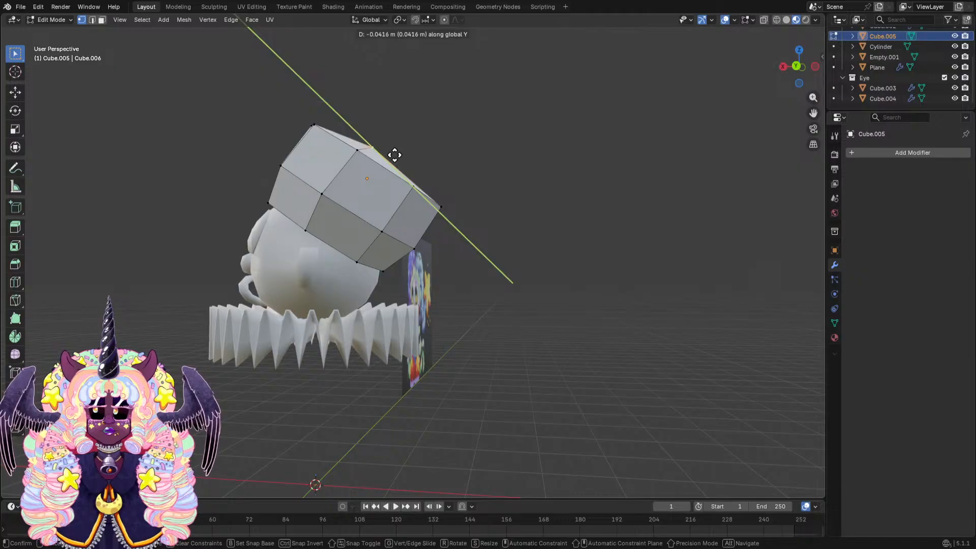
{"action": "key", "text": "z"}
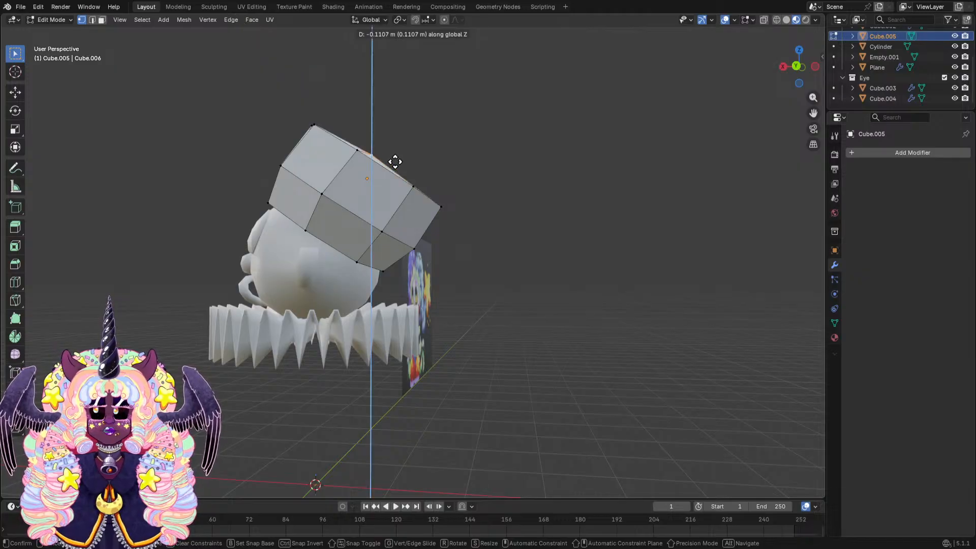
{"action": "left_click", "coordinate": [395, 162]}
{"action": "middle_click_drag", "start_coordinate": [395, 163], "coordinate": [369, 189]}
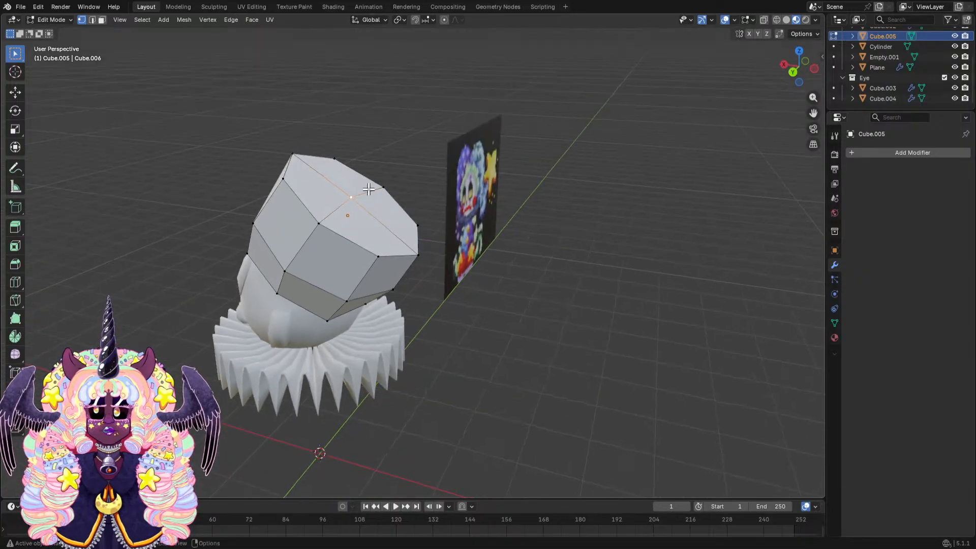
In face select mode and wireframe display, select the hat's negative-Y half from the right orthographic view and delete its faces.
{"action": "middle_click_drag", "start_coordinate": [290, 104], "coordinate": [231, 114]}
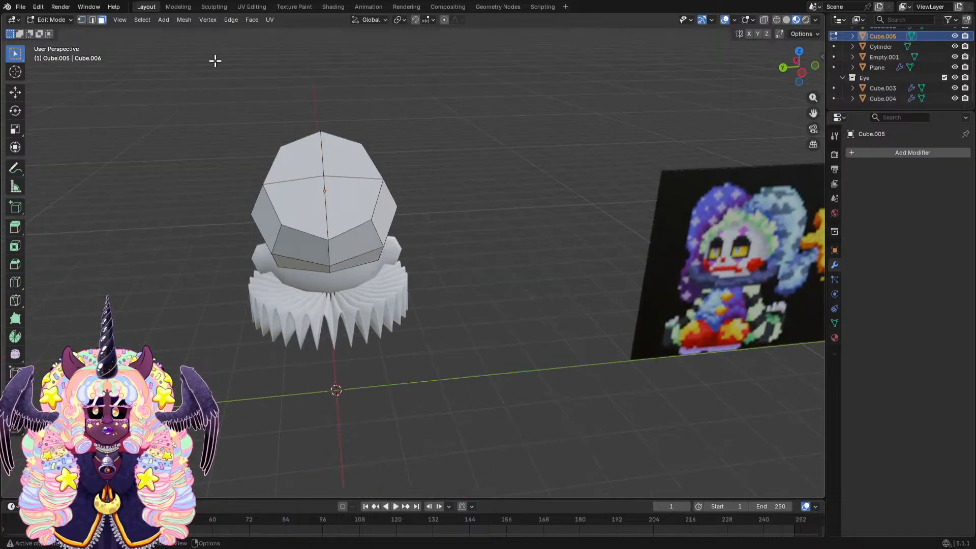
{"action": "key", "text": "shift+z"}
{"action": "left_click", "coordinate": [781, 66]}
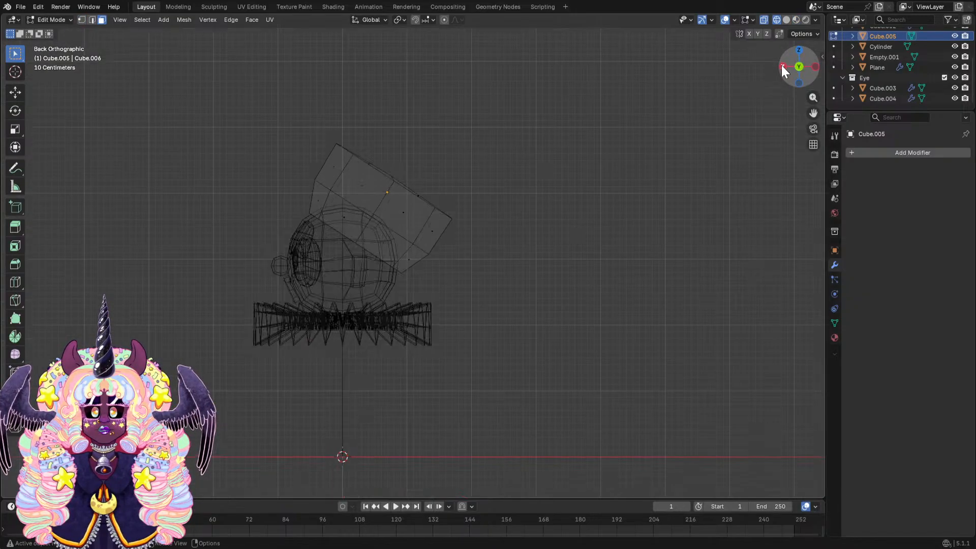
{"action": "left_click", "coordinate": [784, 68]}
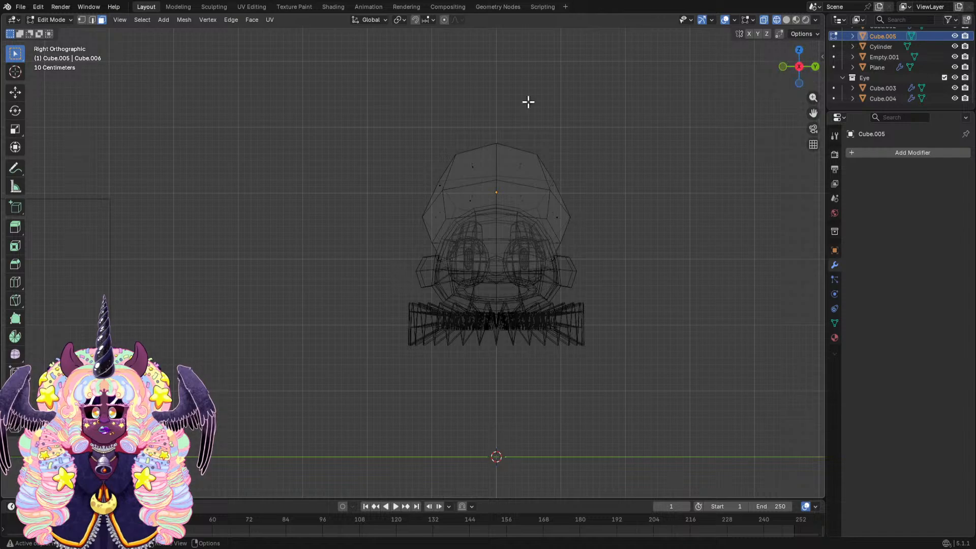
{"action": "left_click_drag", "start_coordinate": [383, 106], "coordinate": [493, 289]}
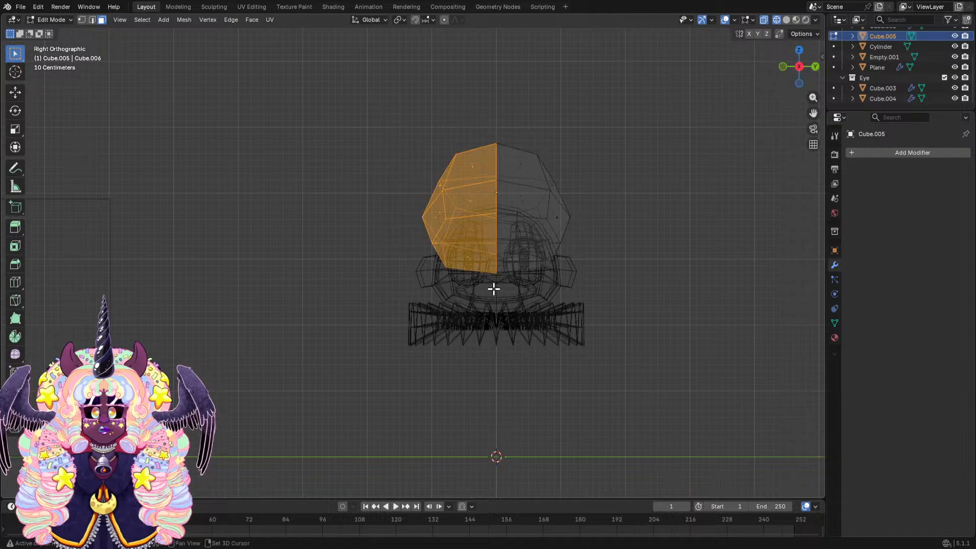
{"action": "key", "text": "x"}
{"action": "left_click", "coordinate": [537, 256]}
{"action": "middle_click_drag", "start_coordinate": [537, 256], "coordinate": [647, 266]}
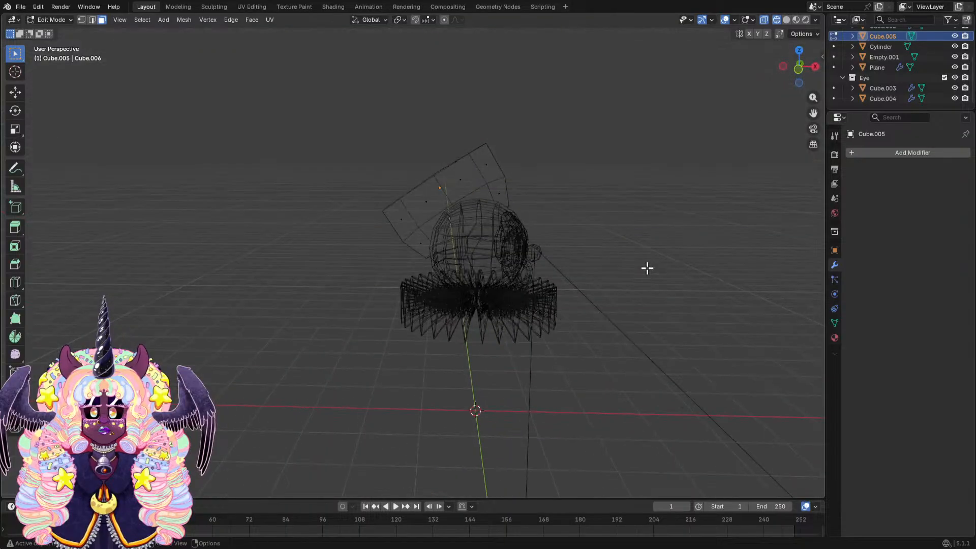
Add a Mirror modifier to the remaining half of the hat, mirroring on the Y axis only.
{"action": "left_click", "coordinate": [852, 152]}
{"action": "left_click", "coordinate": [853, 153]}
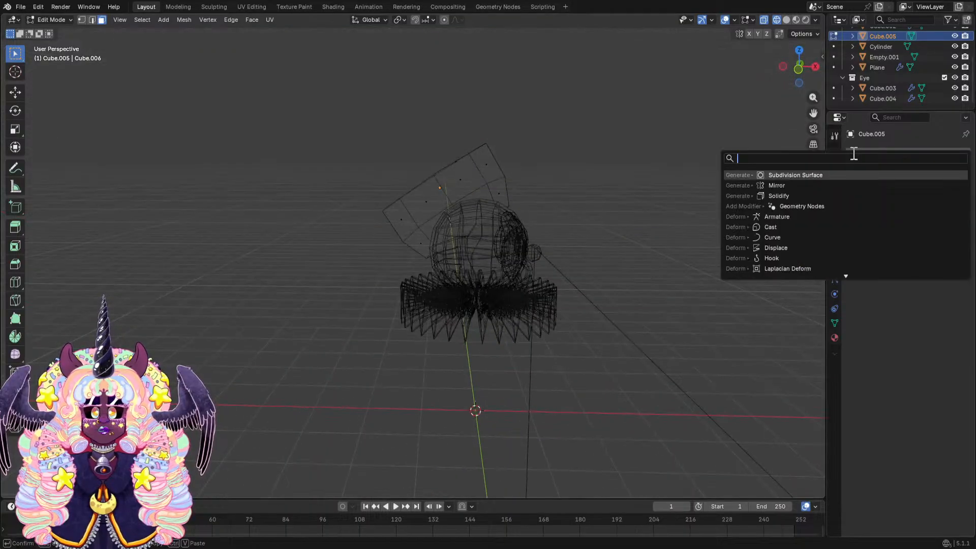
{"action": "left_click", "coordinate": [824, 186]}
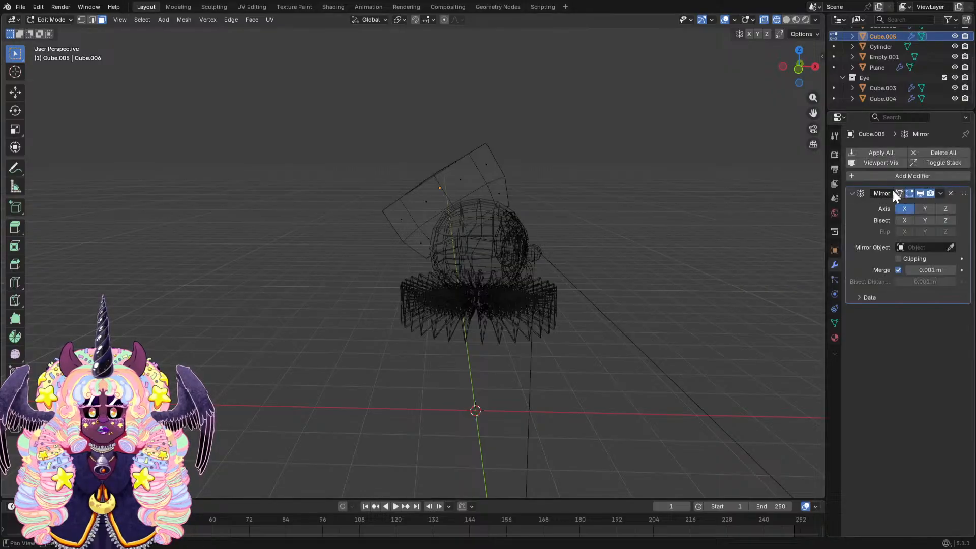
{"action": "left_click", "coordinate": [905, 209]}
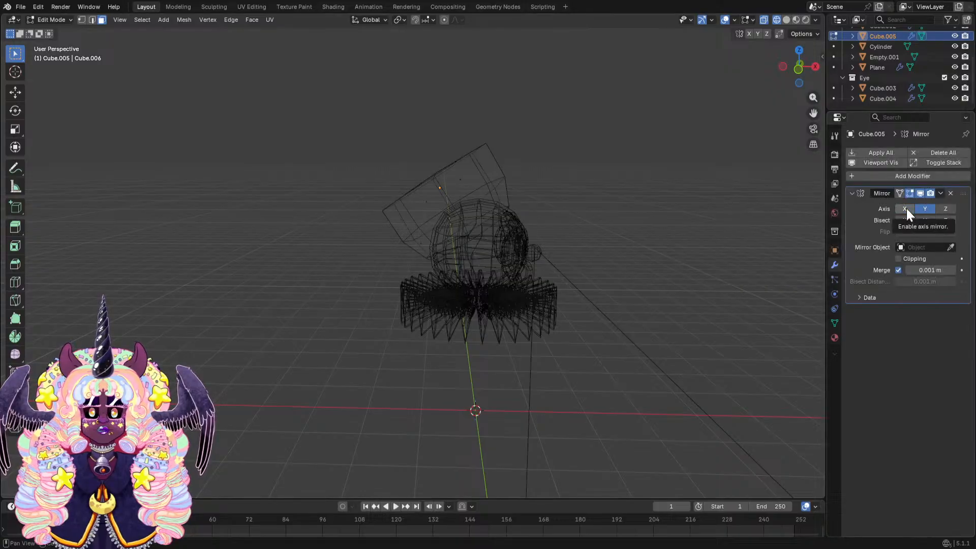
{"action": "middle_click_drag", "start_coordinate": [793, 206], "coordinate": [631, 213]}
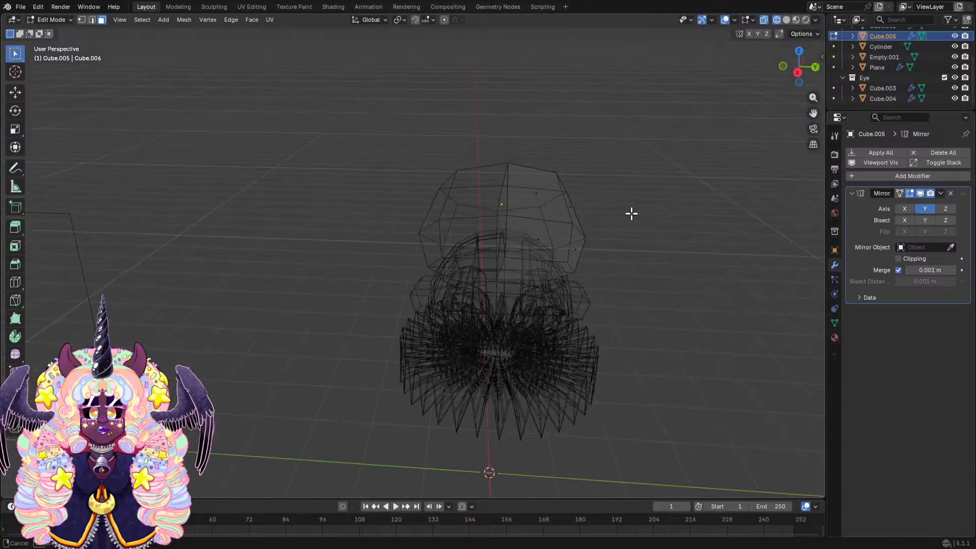
Set the Mirror modifier's merge distance to 0.01 m and save the file.
{"action": "left_click", "coordinate": [924, 270]}
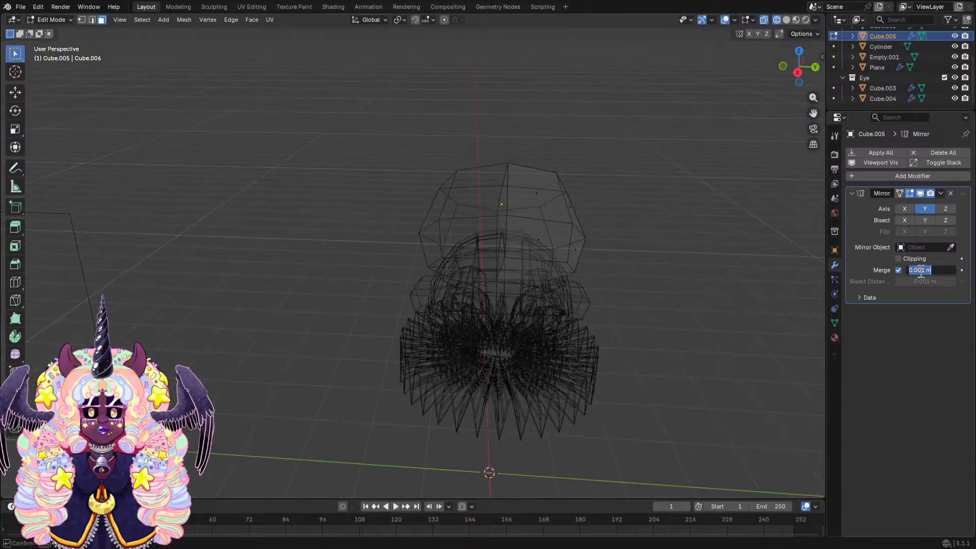
{"action": "left_click", "coordinate": [921, 270]}
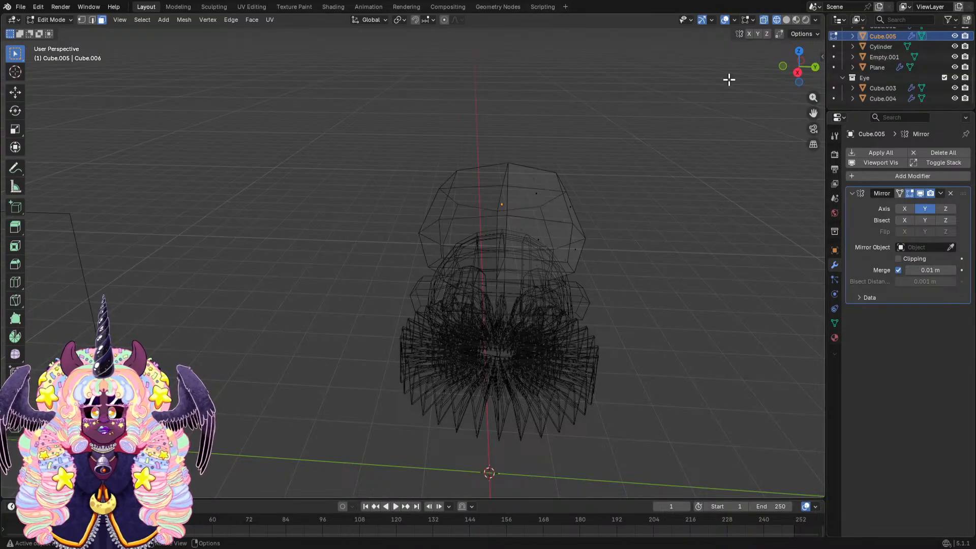
{"action": "key", "text": "ctrl+s"}
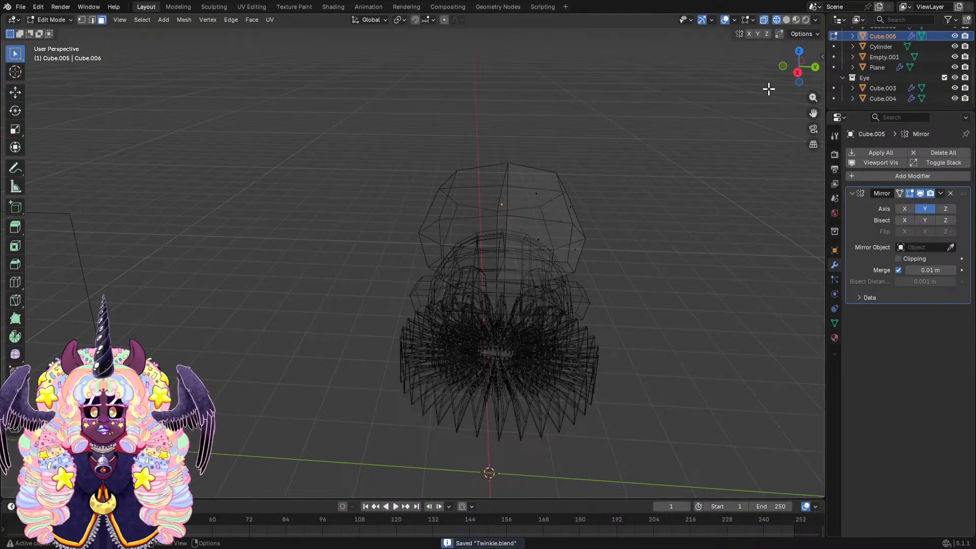
Switch to solid shading and examine the mirrored hat's shape and fit on the head from several angles.
{"action": "left_click", "coordinate": [786, 19]}
{"action": "middle_click_drag", "start_coordinate": [638, 139], "coordinate": [559, 99]}
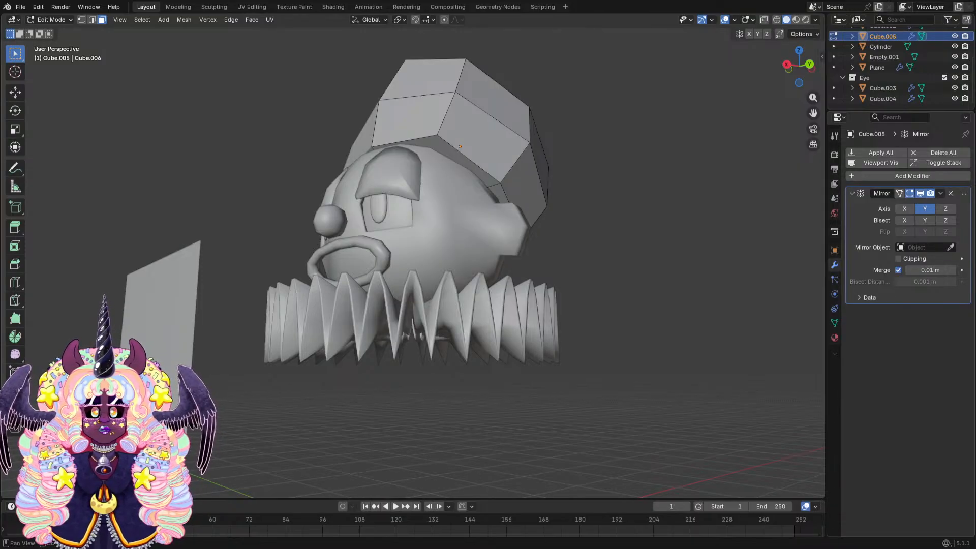
{"action": "scroll", "coordinate": [355, 227], "scroll_direction": "down", "scroll_amount": 1}
{"action": "scroll", "coordinate": [396, 214], "scroll_direction": "up", "scroll_amount": 1}
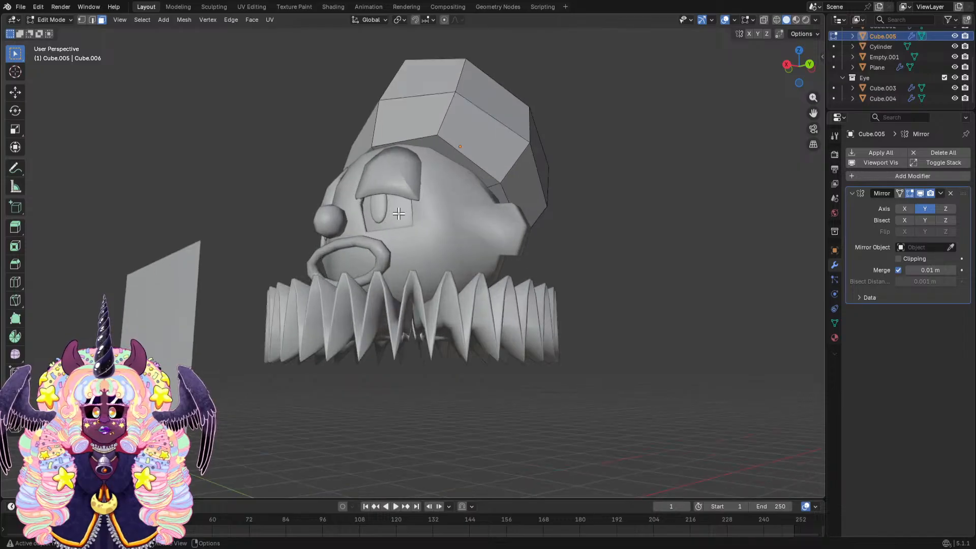
{"action": "middle_click_drag", "start_coordinate": [459, 407], "coordinate": [497, 405]}
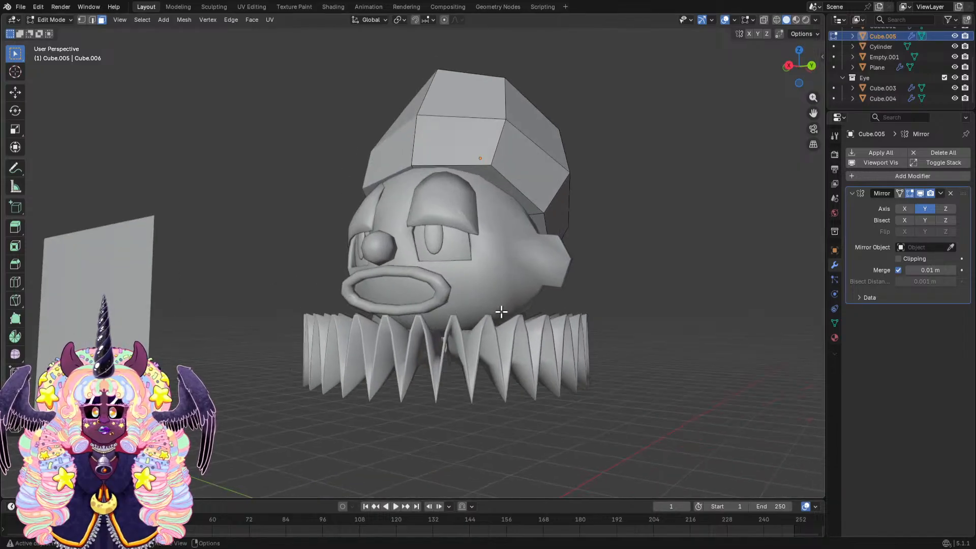
{"action": "middle_click_drag", "start_coordinate": [509, 274], "coordinate": [540, 256]}
{"action": "middle_click_drag", "start_coordinate": [548, 178], "coordinate": [625, 192]}
{"action": "scroll", "coordinate": [496, 191], "scroll_direction": "down", "scroll_amount": 4}
{"action": "scroll", "coordinate": [535, 193], "scroll_direction": "up", "scroll_amount": 2}
{"action": "scroll", "coordinate": [527, 194], "scroll_direction": "up", "scroll_amount": 4}
{"action": "middle_click_drag", "start_coordinate": [527, 194], "coordinate": [268, 223]}
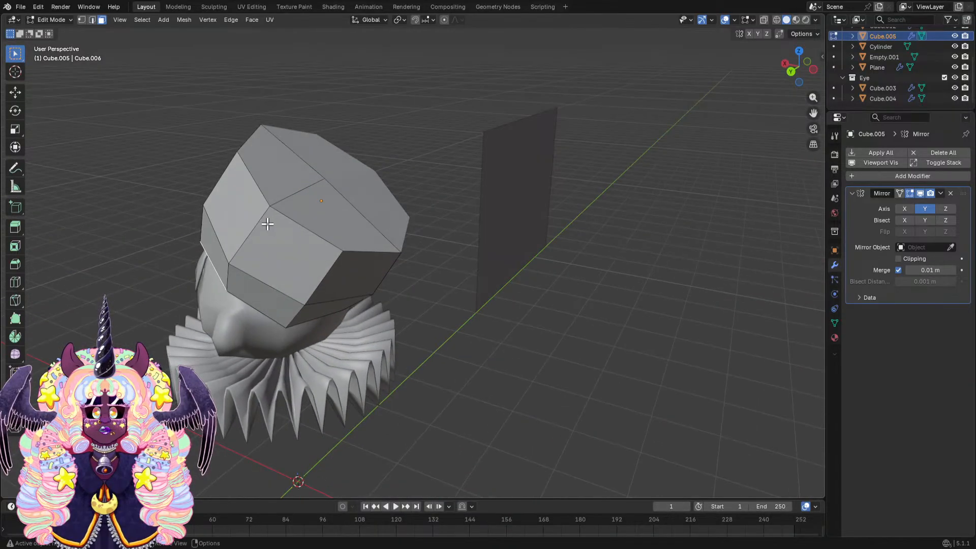
Select the lower rim face on the hat's side and reposition it freely around the head.
{"action": "left_click", "coordinate": [323, 220]}
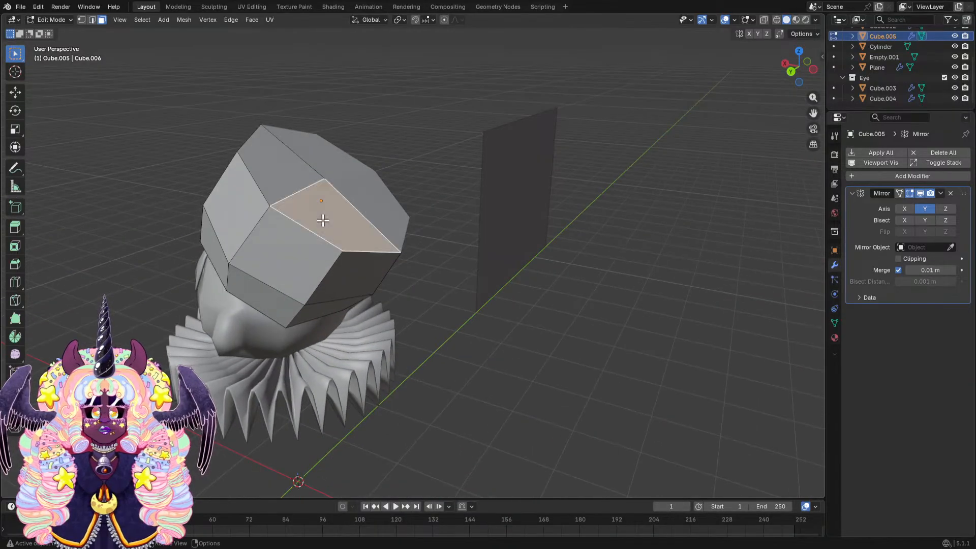
{"action": "middle_click_drag", "start_coordinate": [274, 301], "coordinate": [461, 264]}
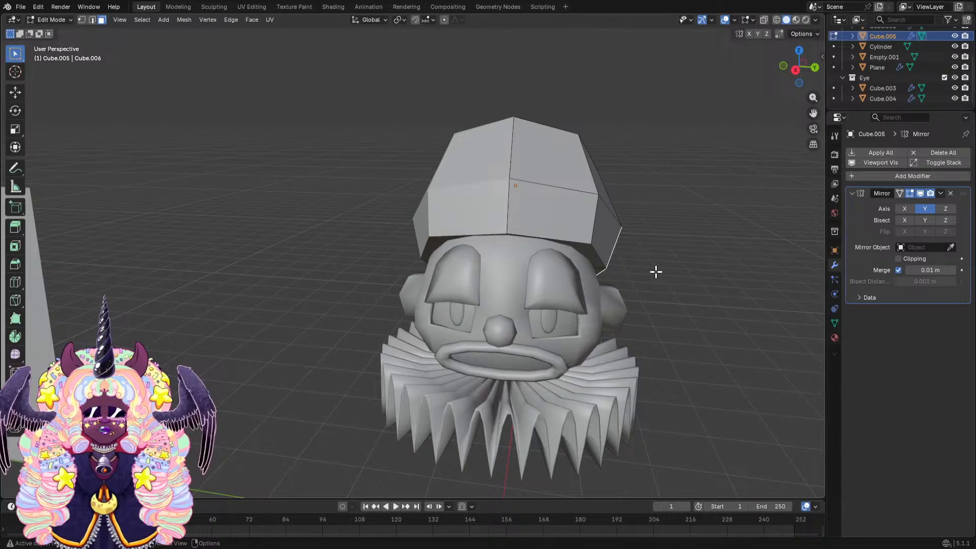
{"action": "middle_click_drag", "start_coordinate": [656, 271], "coordinate": [499, 238]}
{"action": "key", "text": "g"}
{"action": "left_click", "coordinate": [568, 268]}
Reposition the rear rim face beside the mirror seam, finishing with a move of about 0.02 m along global Y.
{"action": "left_click", "coordinate": [383, 241]}
{"action": "middle_click_drag", "start_coordinate": [381, 238], "coordinate": [318, 220]}
{"action": "key", "text": "g"}
{"action": "left_click", "coordinate": [336, 262]}
{"action": "scroll", "coordinate": [319, 220], "scroll_direction": "up", "scroll_amount": 3}
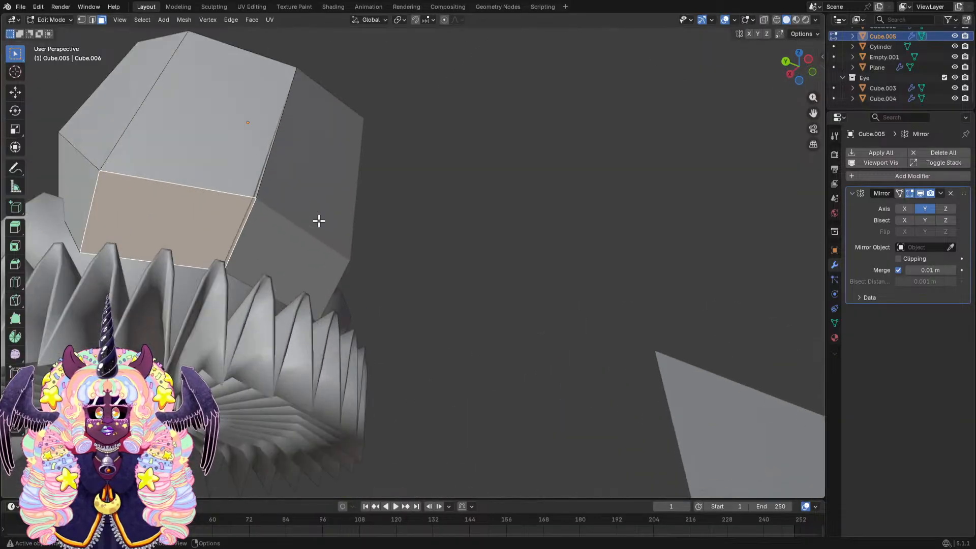
{"action": "key", "text": "g"}
{"action": "key", "text": "y"}
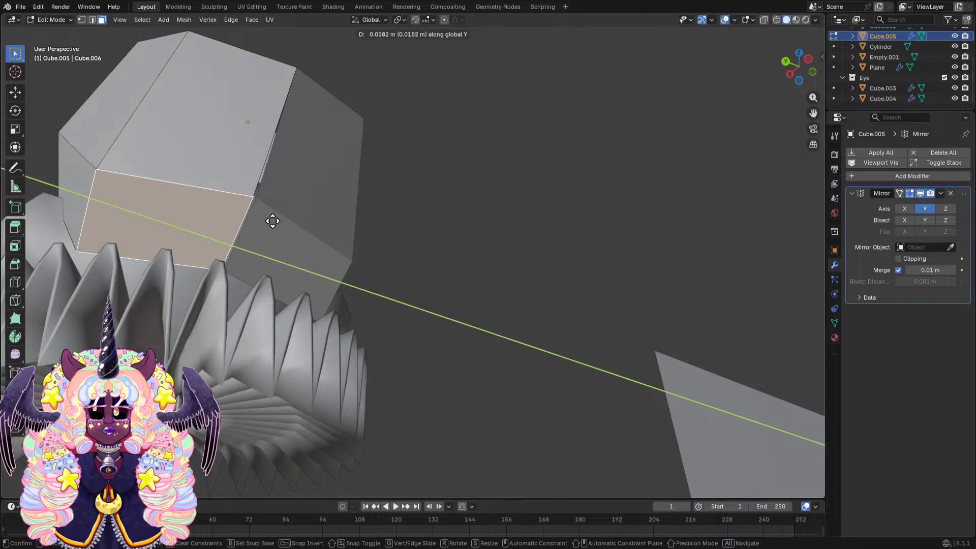
{"action": "left_click", "coordinate": [271, 223]}
Select the two top faces of the hat's crown and extrude them upward along their normals into a tall horn.
{"action": "middle_click_drag", "start_coordinate": [272, 227], "coordinate": [510, 294]}
{"action": "scroll", "coordinate": [362, 290], "scroll_direction": "down", "scroll_amount": 3}
{"action": "scroll", "coordinate": [510, 294], "scroll_direction": "up", "scroll_amount": 3}
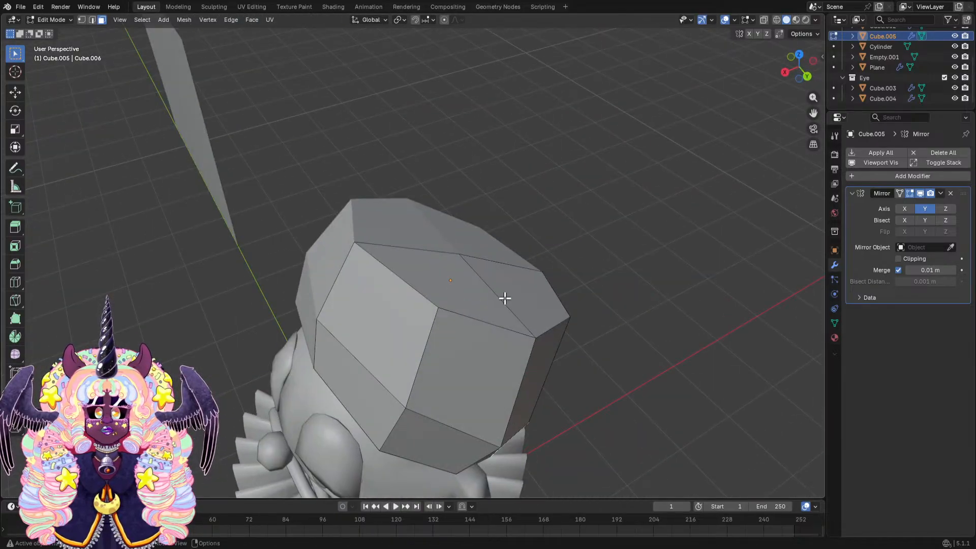
{"action": "left_click", "coordinate": [516, 297]}
{"action": "left_click", "coordinate": [495, 310], "text": "shift"}
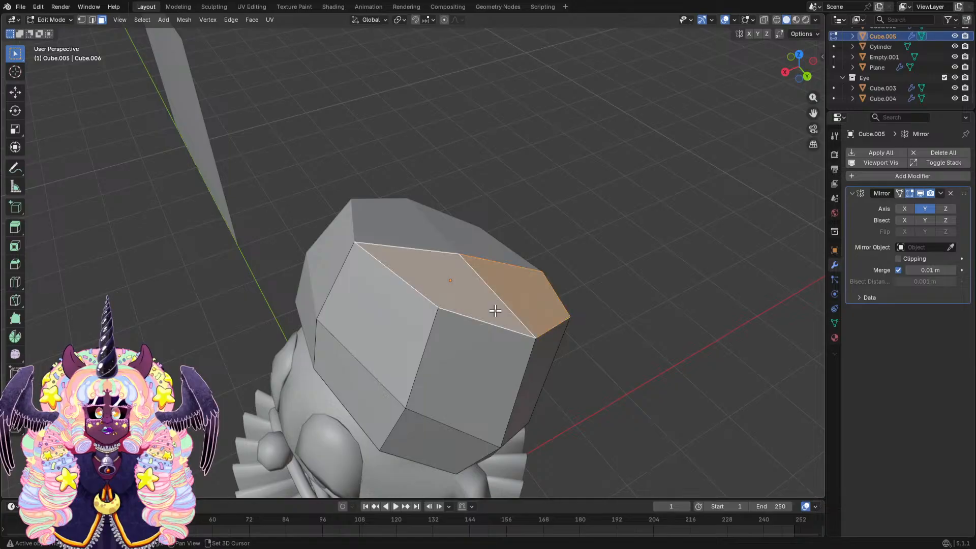
{"action": "scroll", "coordinate": [495, 311], "scroll_direction": "down", "scroll_amount": 3}
{"action": "middle_click_drag", "start_coordinate": [496, 310], "coordinate": [544, 311]}
{"action": "key", "text": "e"}
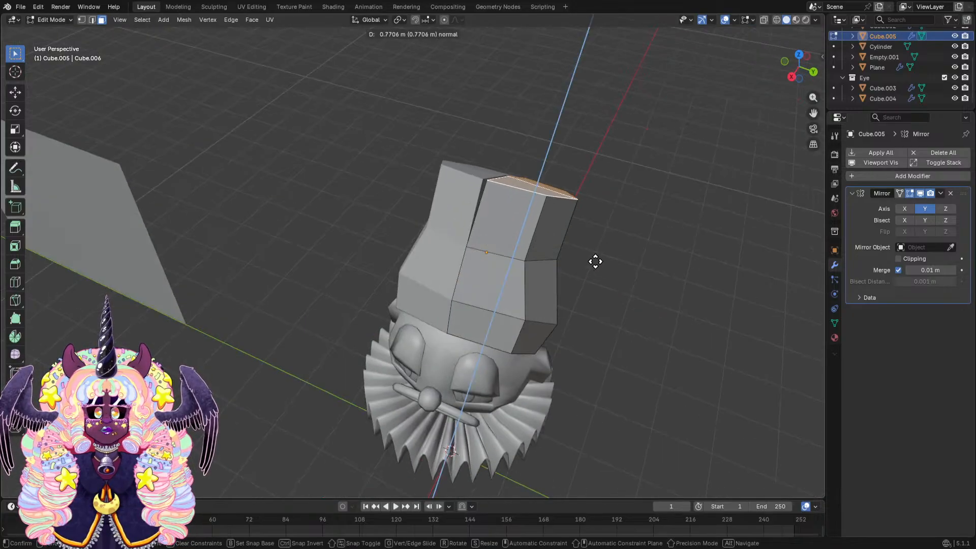
{"action": "left_click", "coordinate": [645, 214]}
Move the extruded horn's end faces outward along the global Y axis so the two mirrored horns spread apart.
{"action": "key", "text": "g"}
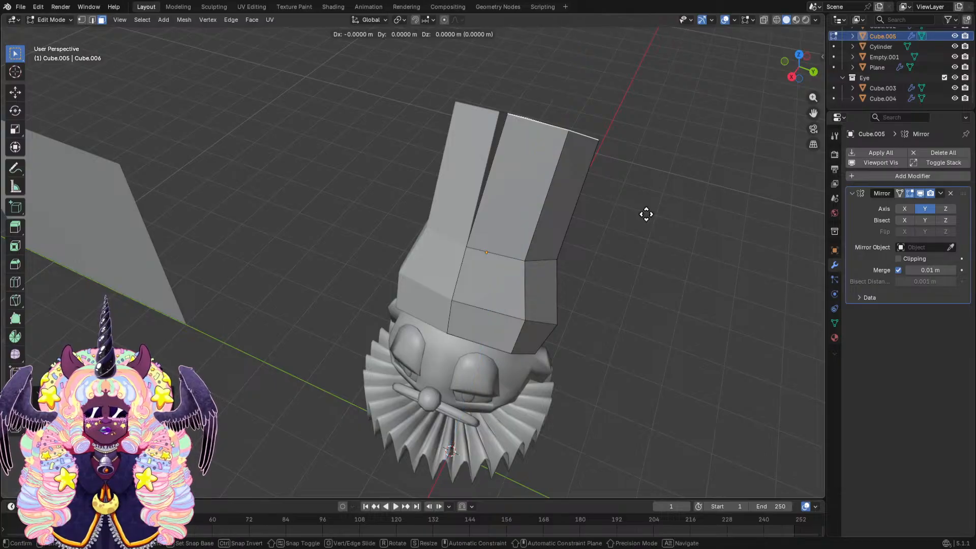
{"action": "key", "text": "y"}
{"action": "left_click", "coordinate": [706, 390]}
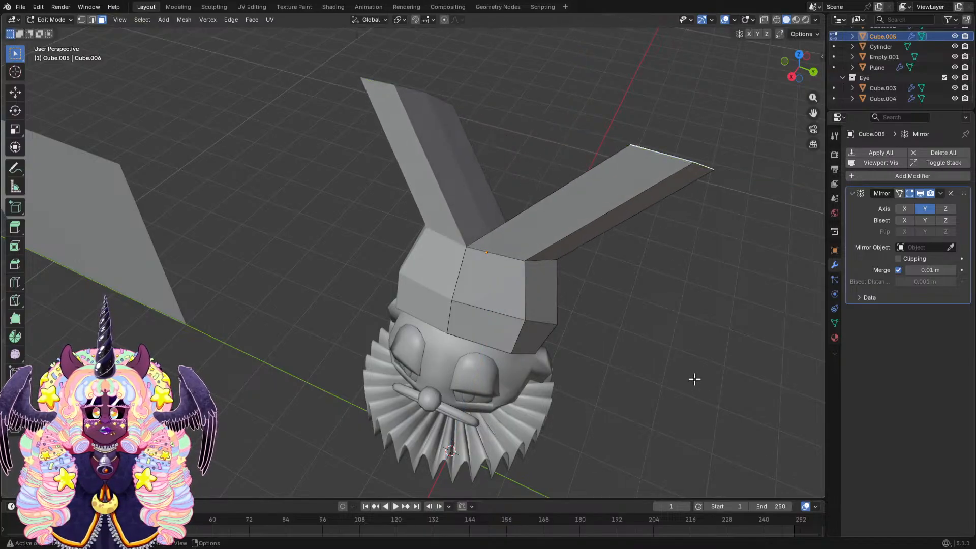
In edge select mode, select the outer edges at the horn's base and move them outward and down.
{"action": "middle_click_drag", "start_coordinate": [692, 379], "coordinate": [628, 286]}
{"action": "left_click", "coordinate": [495, 185]}
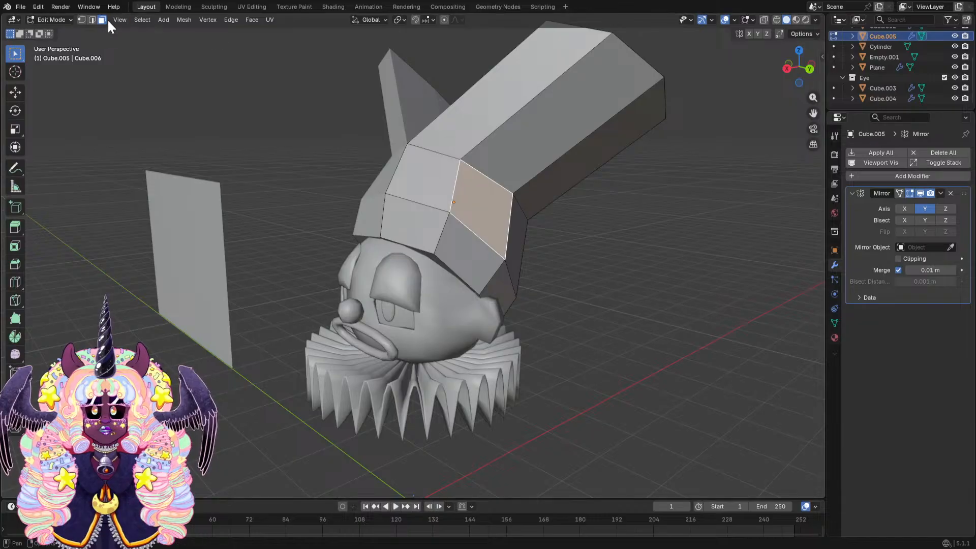
{"action": "left_click", "coordinate": [499, 186]}
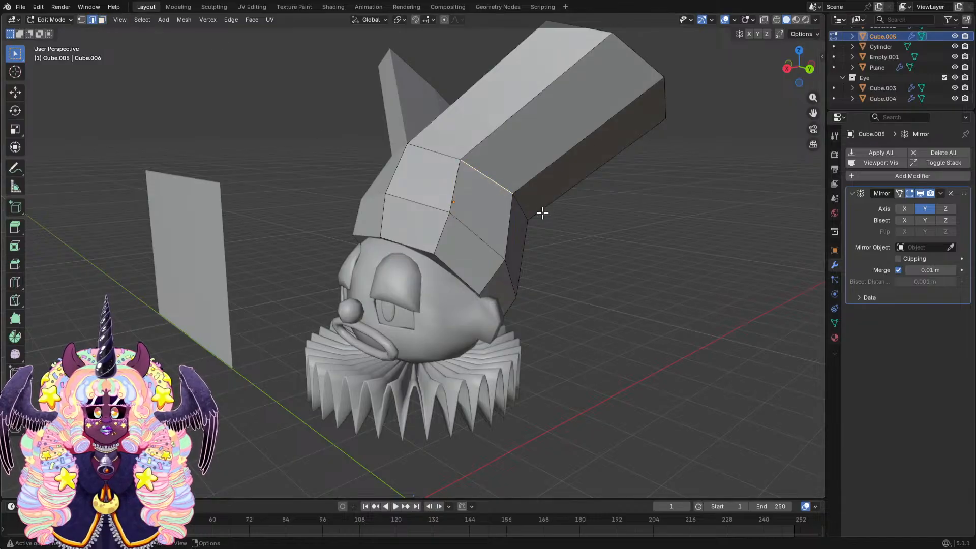
{"action": "key", "text": "g"}
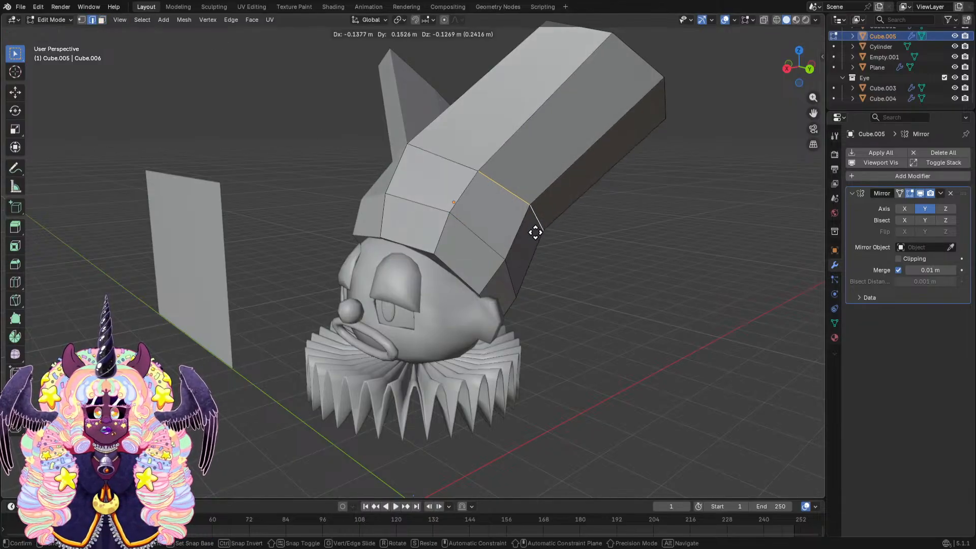
{"action": "left_click", "coordinate": [549, 252]}
Reposition the edges and vertices around the horn's base and the hat's side to widen the transition into the horn.
{"action": "middle_click_drag", "start_coordinate": [584, 244], "coordinate": [494, 301]}
{"action": "key", "text": "g"}
{"action": "left_click", "coordinate": [680, 259]}
{"action": "key", "text": "g"}
{"action": "left_click", "coordinate": [579, 269]}
{"action": "key", "text": "g"}
{"action": "left_click", "coordinate": [268, 265]}
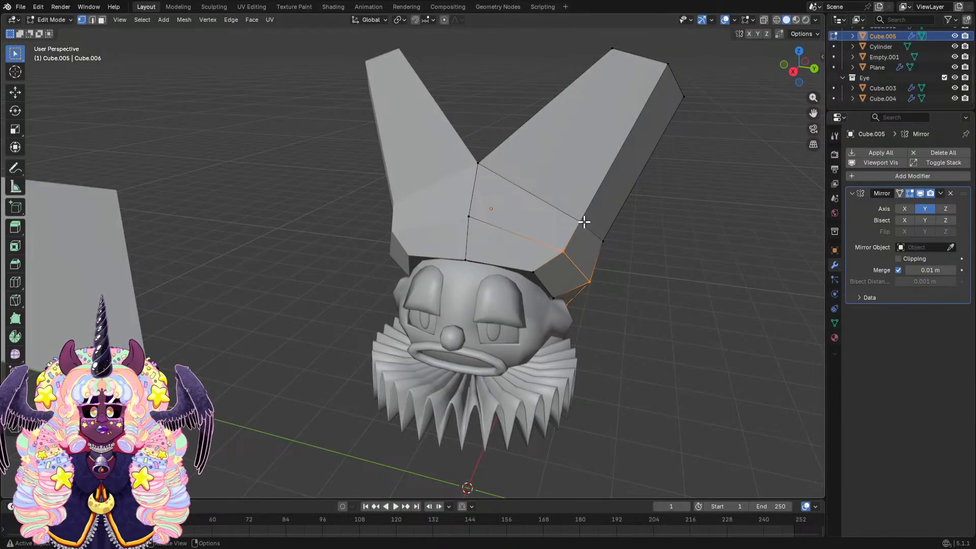
Move the vertices along the outer side of the horn and its base to widen and round the hat's silhouette.
{"action": "left_click", "coordinate": [584, 222]}
{"action": "middle_click_drag", "start_coordinate": [583, 222], "coordinate": [603, 194]}
{"action": "key", "text": "g"}
{"action": "left_click", "coordinate": [559, 242]}
{"action": "key", "text": "g"}
{"action": "left_click", "coordinate": [620, 110]}
{"action": "key", "text": "g"}
{"action": "left_click", "coordinate": [616, 197]}
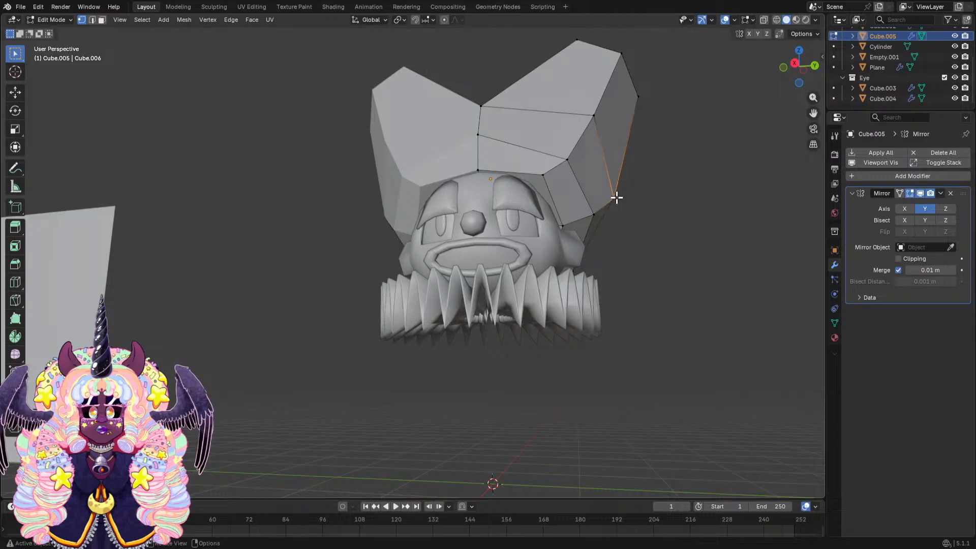
{"action": "key", "text": "g"}
{"action": "left_click", "coordinate": [543, 178]}
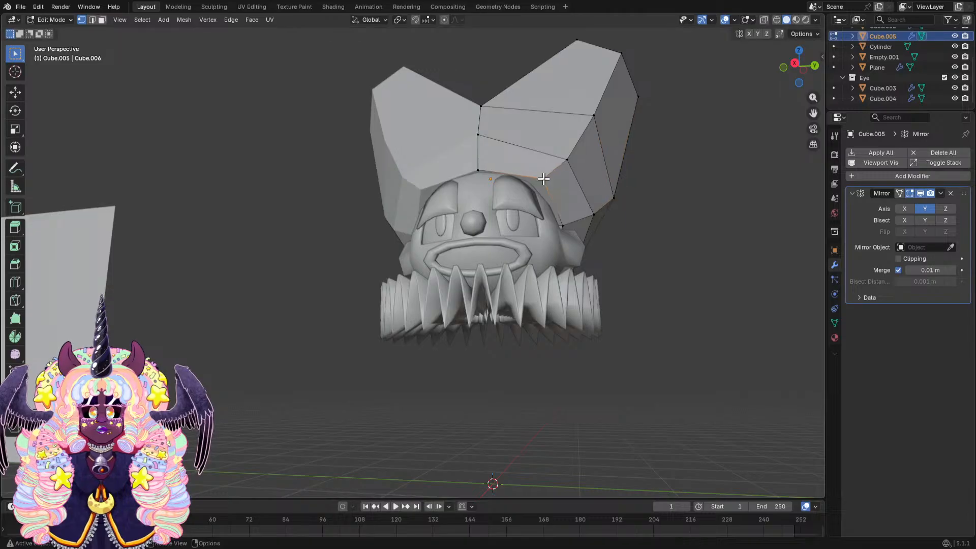
Move the lower front centre vertex of the hat about 0.1 m forward along the global X axis.
{"action": "middle_click_drag", "start_coordinate": [542, 179], "coordinate": [657, 209]}
{"action": "key", "text": "g"}
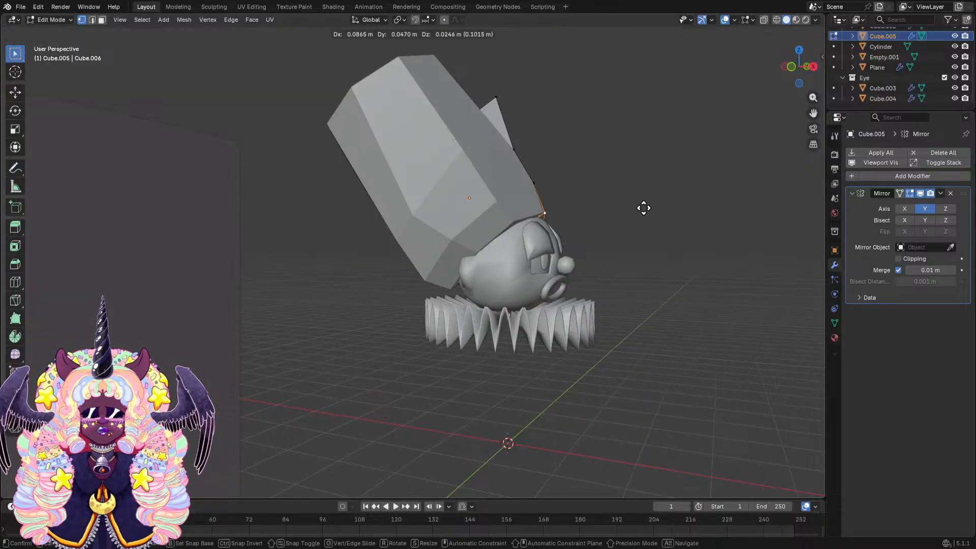
{"action": "key", "text": "y"}
{"action": "key", "text": "x"}
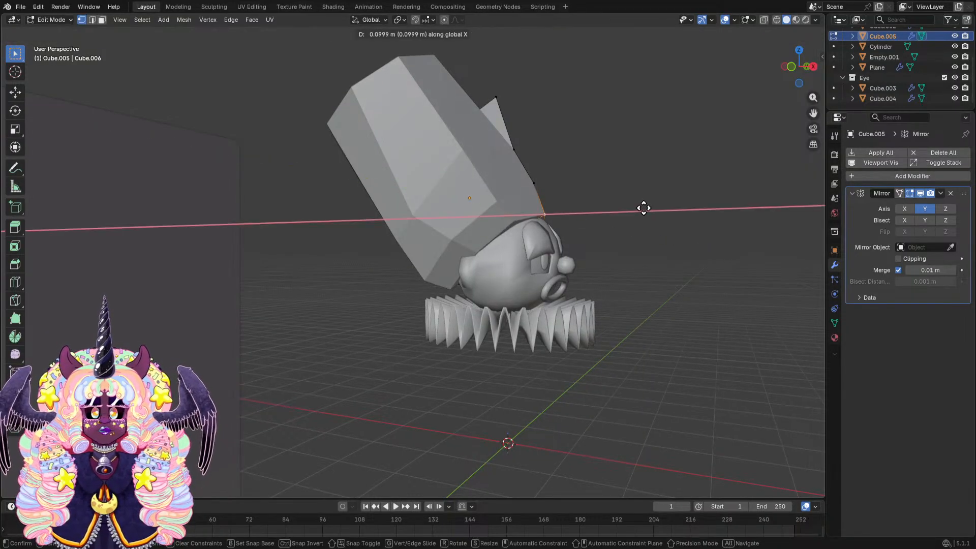
{"action": "left_click", "coordinate": [643, 207]}
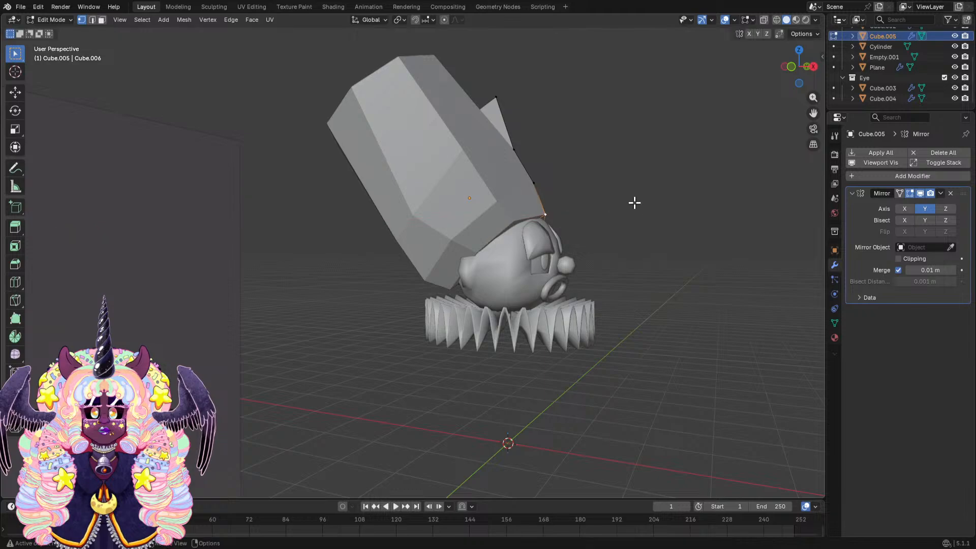
{"action": "middle_click_drag", "start_coordinate": [633, 203], "coordinate": [455, 186]}
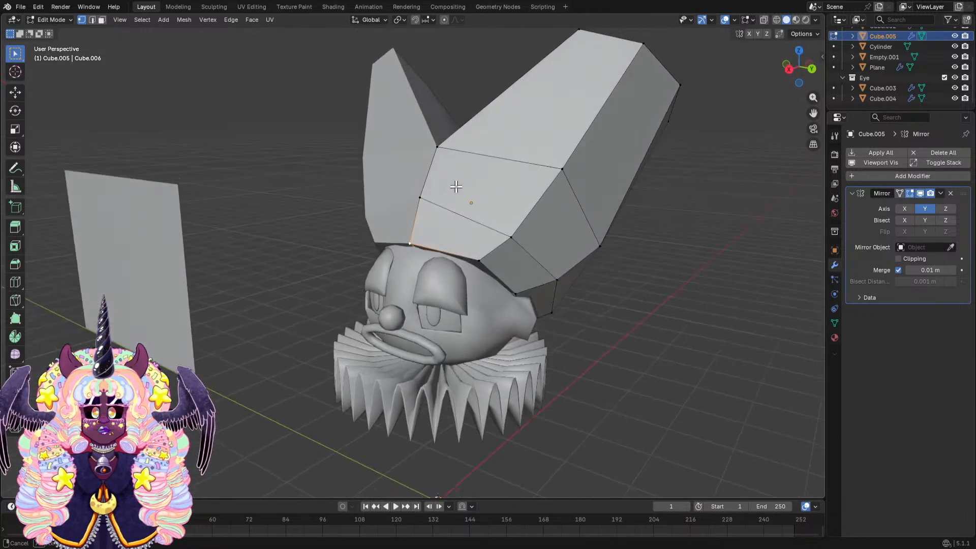
{"action": "middle_click_drag", "start_coordinate": [498, 253], "coordinate": [496, 244]}
{"action": "middle_click_drag", "start_coordinate": [436, 186], "coordinate": [454, 323]}
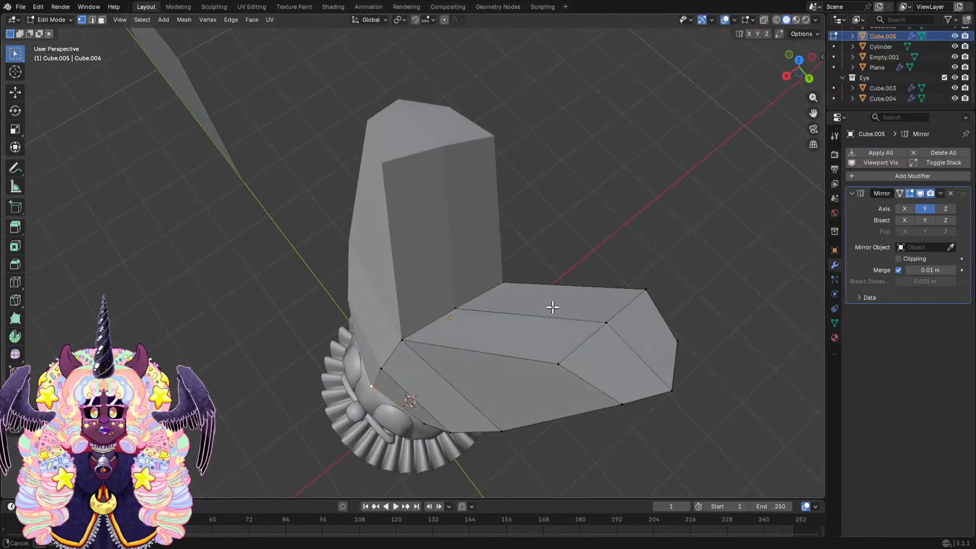
{"action": "middle_click_drag", "start_coordinate": [551, 307], "coordinate": [253, 84]}
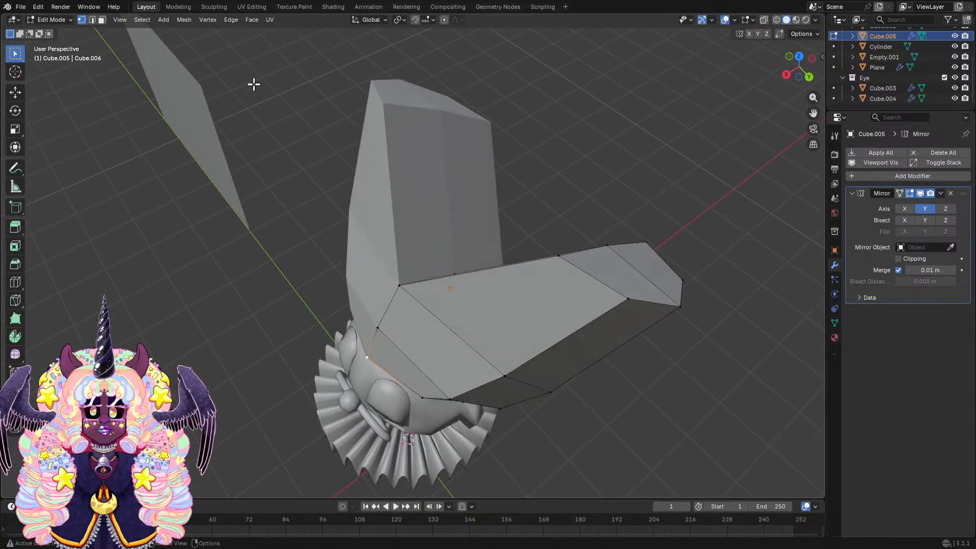
{"action": "left_click", "coordinate": [659, 273]}
{"action": "left_click", "coordinate": [628, 278], "text": "shift"}
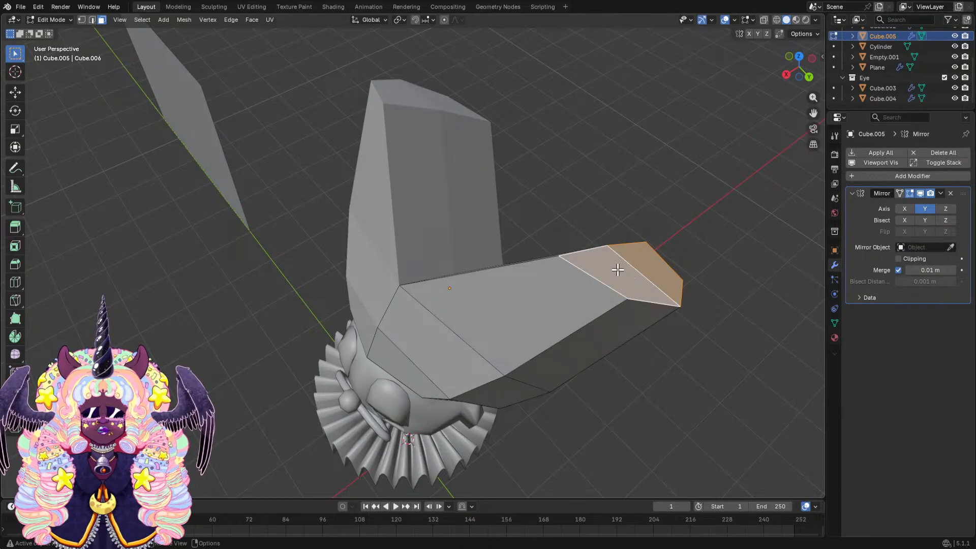
{"action": "middle_click_drag", "start_coordinate": [617, 269], "coordinate": [382, 191]}
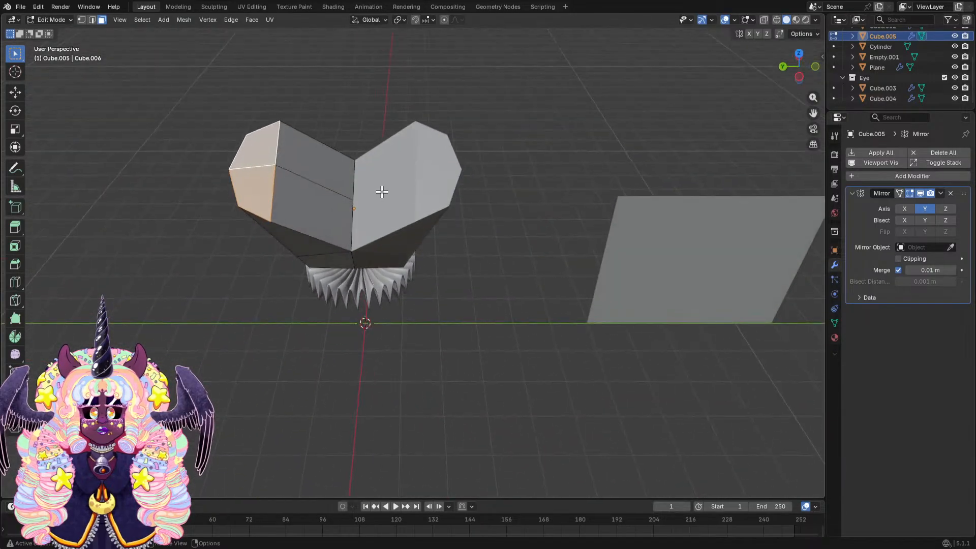
{"action": "left_click", "coordinate": [301, 175]}
{"action": "middle_click_drag", "start_coordinate": [307, 159], "coordinate": [419, 177], "text": "shift"}
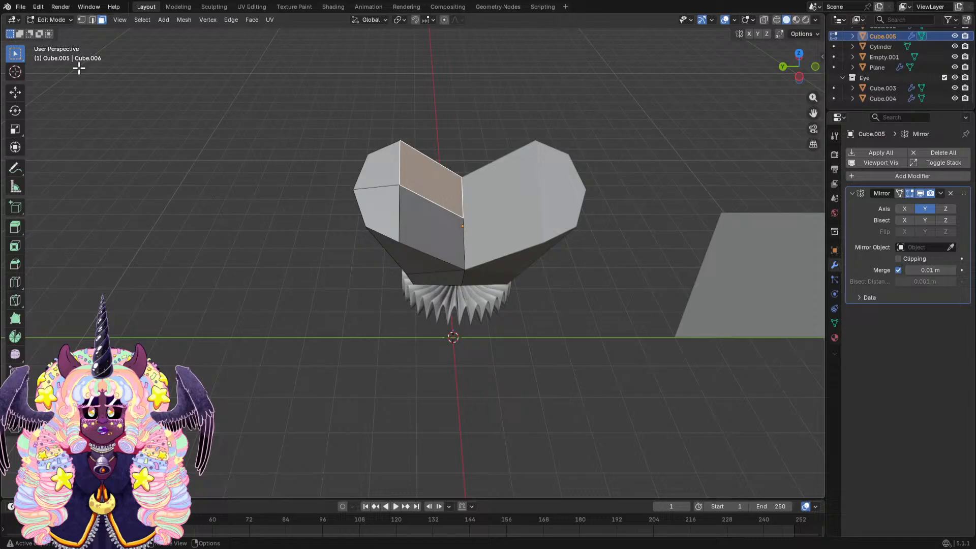
{"action": "left_click", "coordinate": [92, 19]}
{"action": "left_click", "coordinate": [422, 197]}
{"action": "key", "text": "g"}
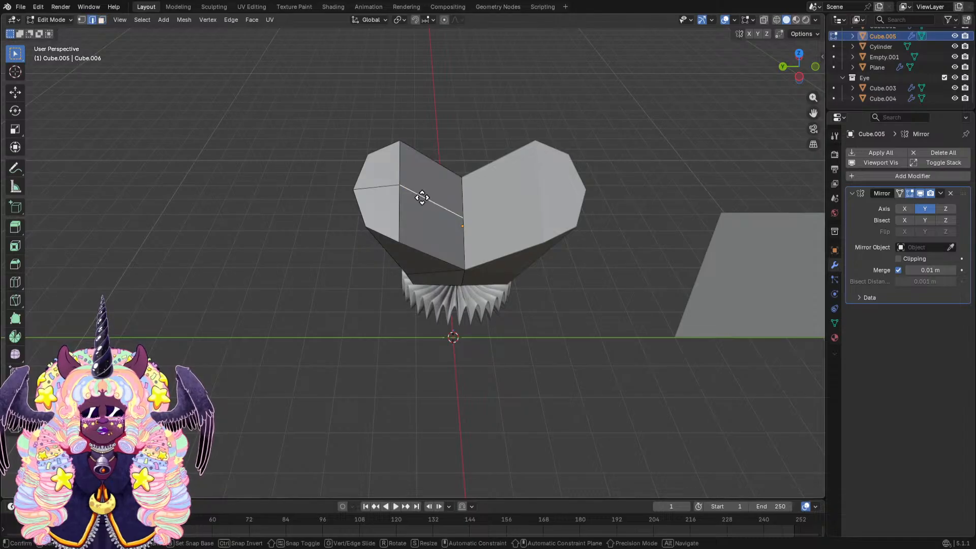
{"action": "key", "text": "y"}
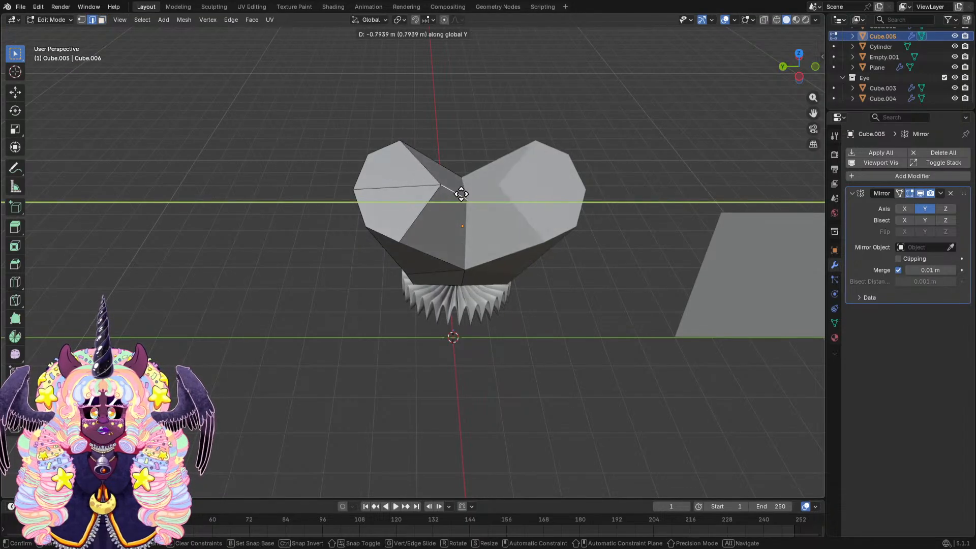
{"action": "key", "text": "Escape"}
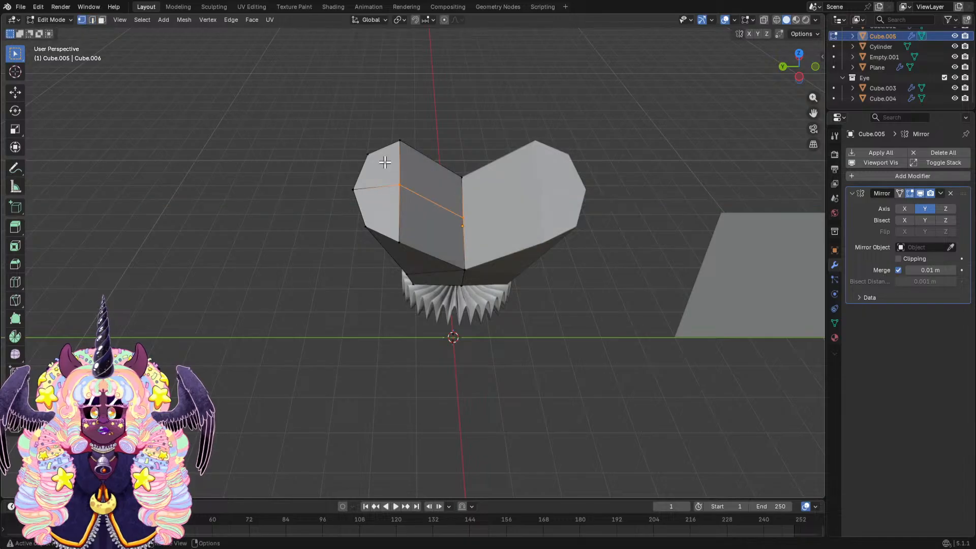
Move the middle vertex on the inner side of the horn's end toward the hat's centre along the global Y axis.
{"action": "key", "text": "g"}
{"action": "key", "text": "y"}
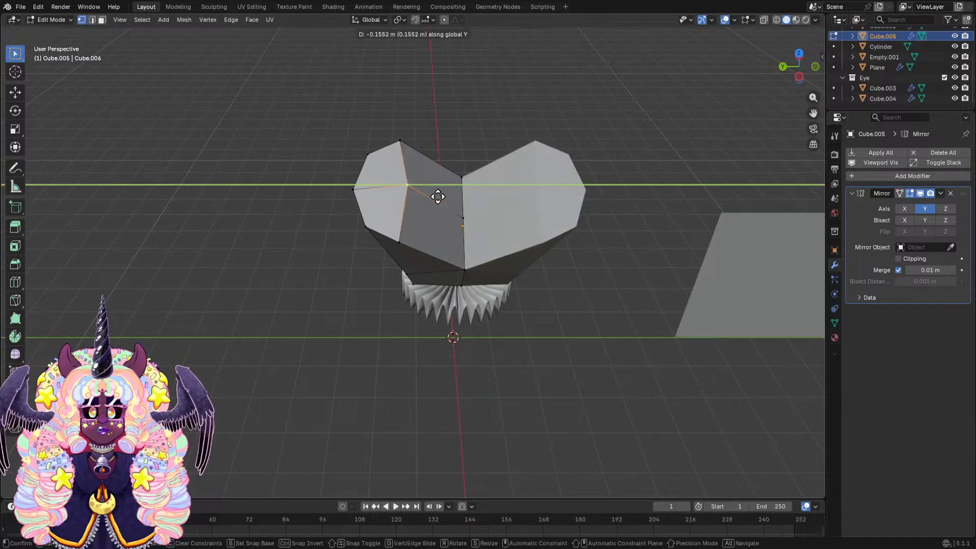
{"action": "left_click", "coordinate": [481, 181]}
{"action": "middle_click_drag", "start_coordinate": [481, 181], "coordinate": [454, 196]}
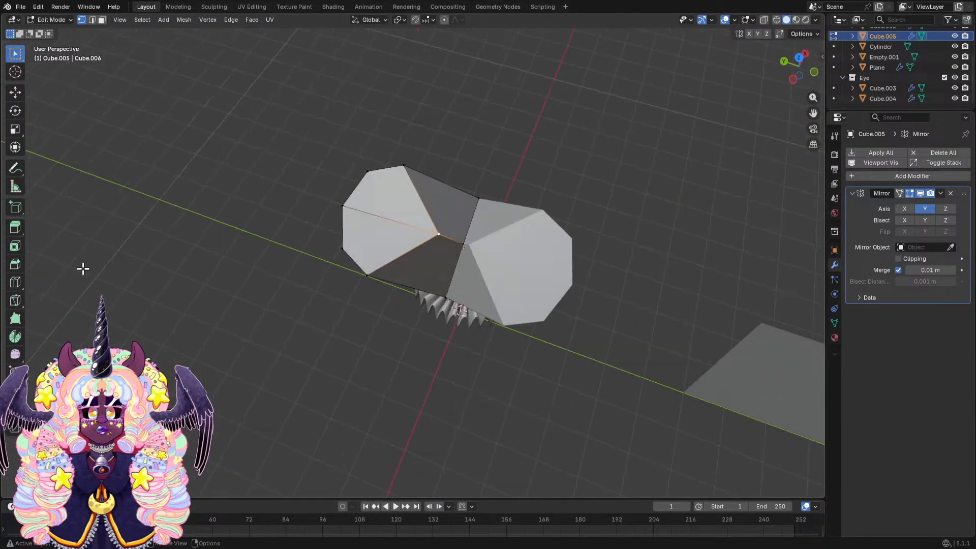
Add lengthwise loop cuts through the horn on both sides of the middle edge that crosses its end.
{"action": "left_click", "coordinate": [15, 284]}
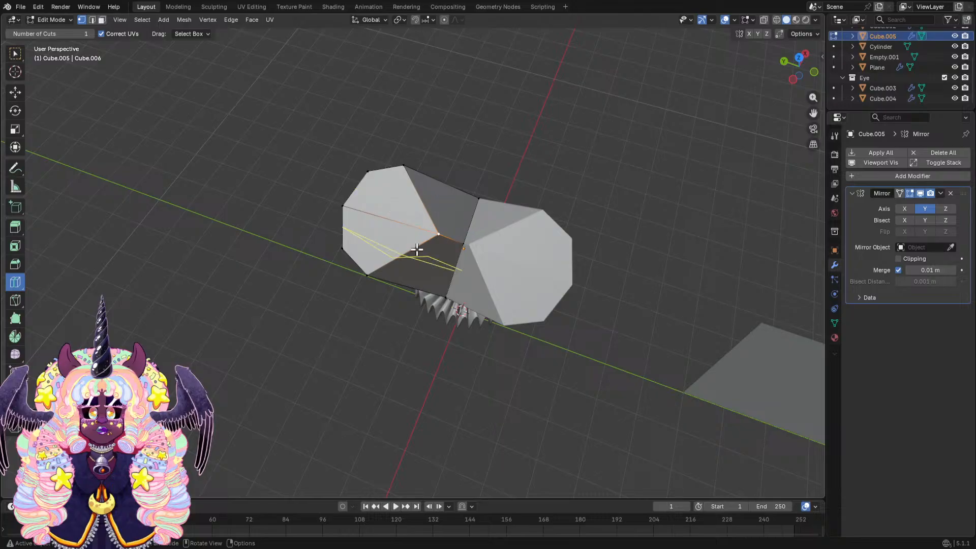
{"action": "left_click", "coordinate": [423, 230]}
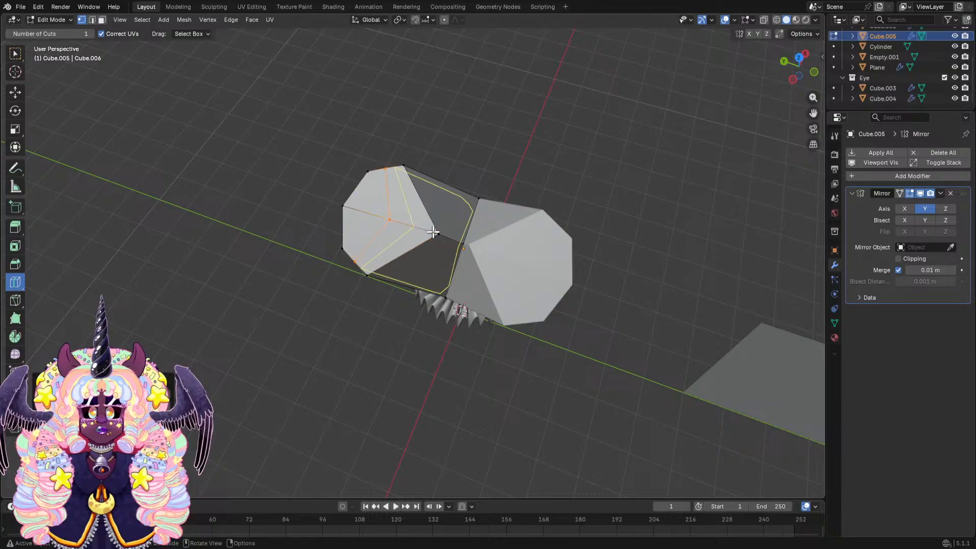
{"action": "middle_click_drag", "start_coordinate": [423, 230], "coordinate": [538, 244]}
{"action": "key", "text": "ctrl+z"}
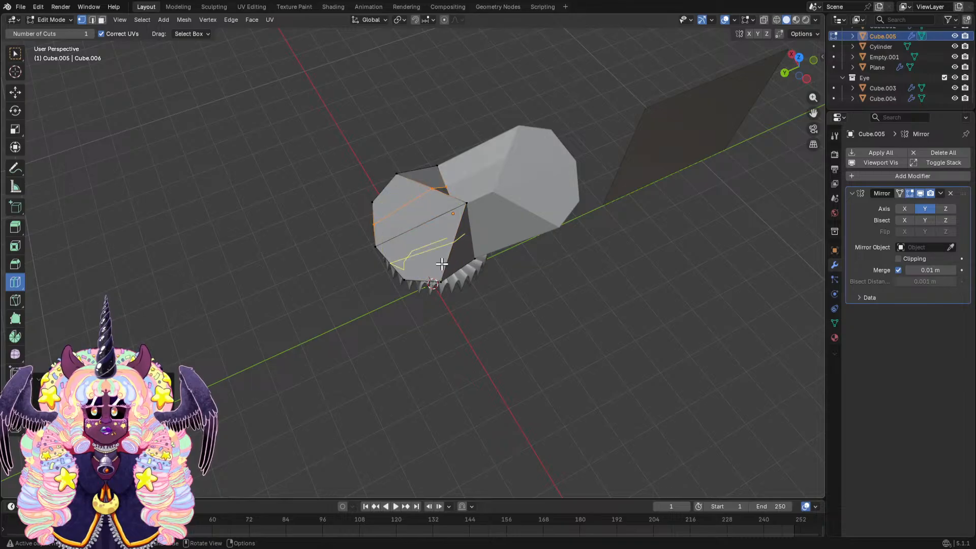
{"action": "middle_click_drag", "start_coordinate": [478, 270], "coordinate": [500, 182]}
{"action": "scroll", "coordinate": [521, 144], "scroll_direction": "up", "scroll_amount": 1}
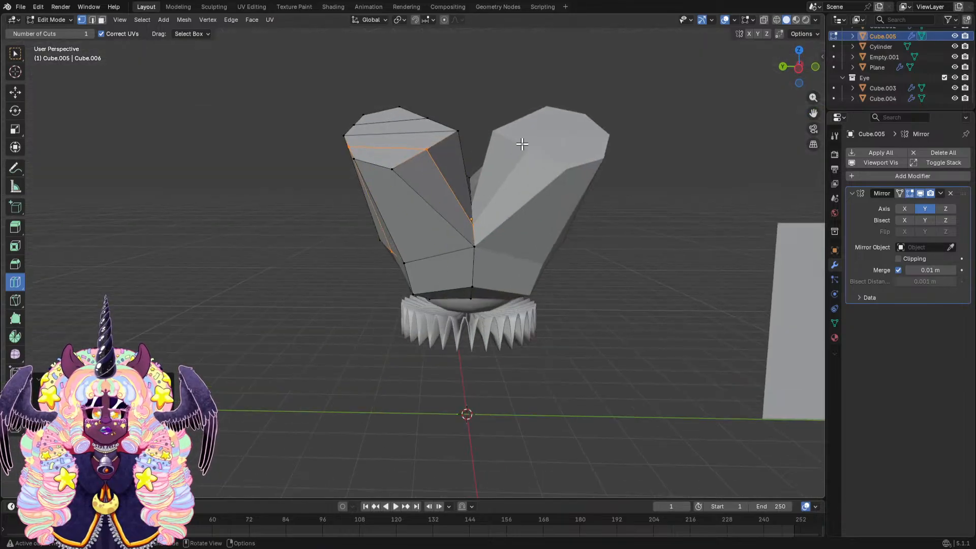
Move the new loop-cut vertices on the inner side of the horn's end toward the hat's centre to round its outline.
{"action": "left_click", "coordinate": [16, 54]}
{"action": "middle_click_drag", "start_coordinate": [426, 152], "coordinate": [436, 239]}
{"action": "key", "text": "g"}
{"action": "left_click", "coordinate": [511, 215]}
{"action": "left_click", "coordinate": [428, 187]}
{"action": "key", "text": "g"}
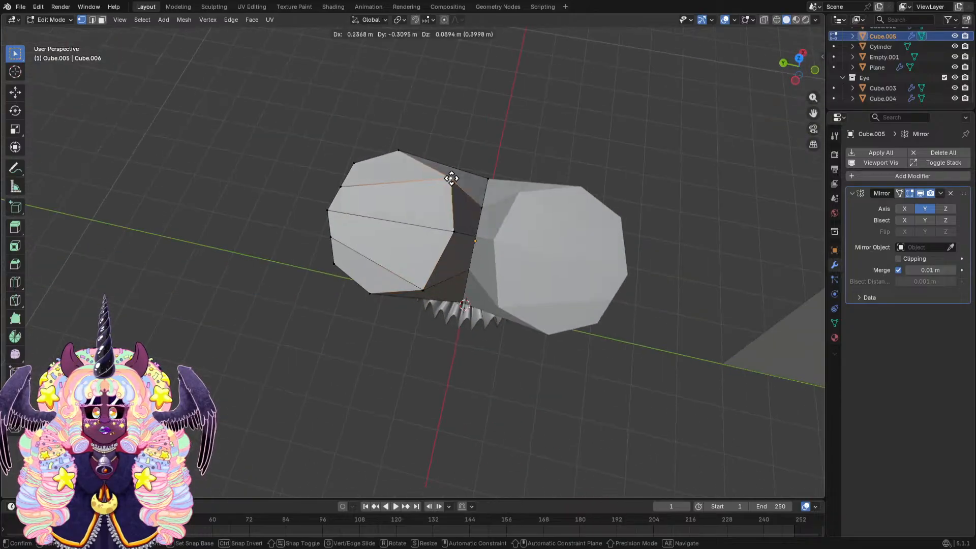
{"action": "left_click", "coordinate": [459, 175]}
Reposition the neighbouring corner vertices of the horn's end to even out its rounded outline.
{"action": "middle_click_drag", "start_coordinate": [460, 175], "coordinate": [408, 194]}
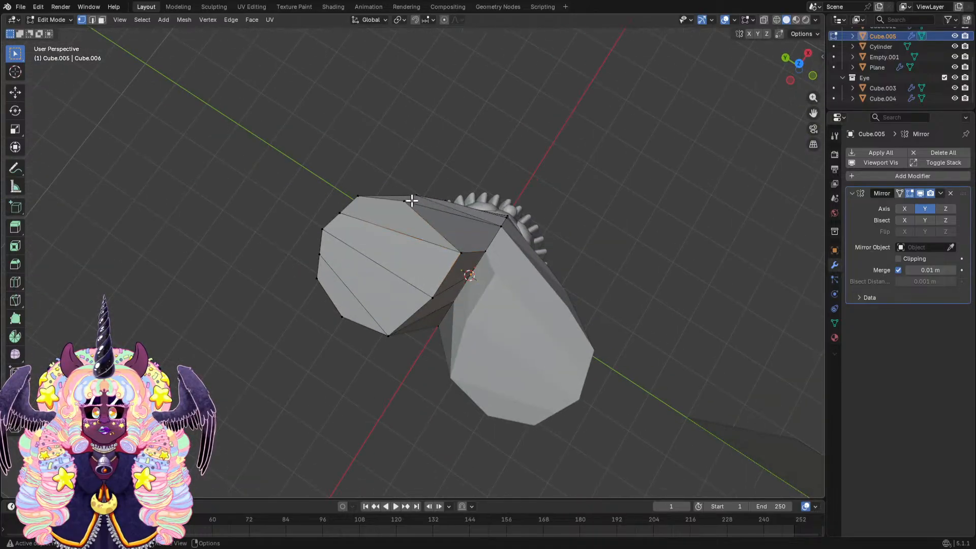
{"action": "left_click", "coordinate": [404, 202]}
{"action": "key", "text": "g"}
{"action": "left_click", "coordinate": [426, 203]}
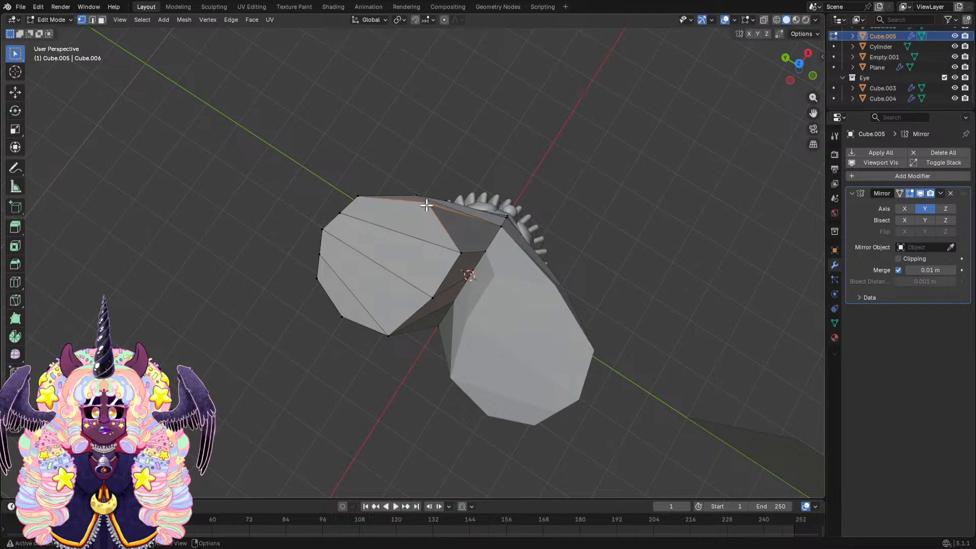
{"action": "middle_click_drag", "start_coordinate": [427, 203], "coordinate": [577, 164]}
{"action": "key", "text": "g"}
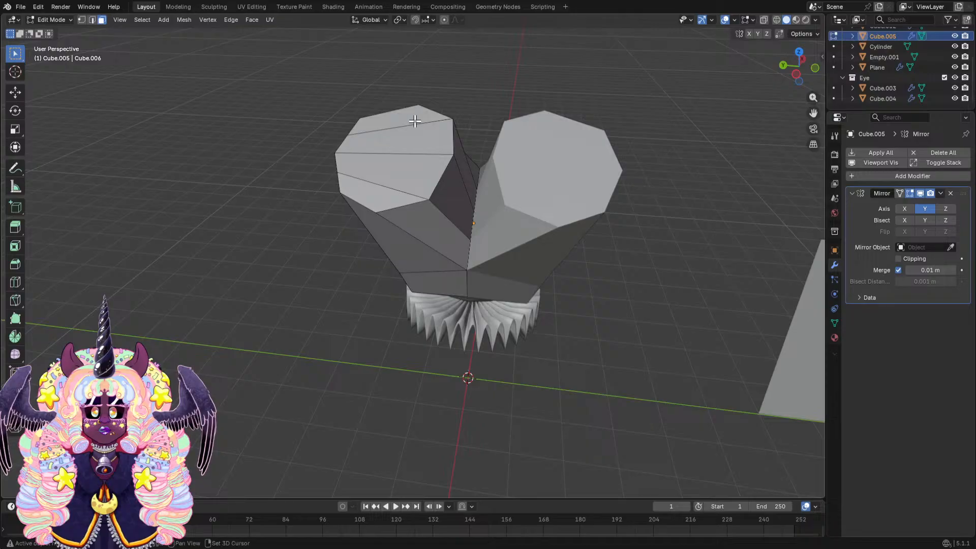
In face select mode, select all the horn's end faces and shape them into a circle with LoopTools.
{"action": "left_click", "coordinate": [423, 178]}
{"action": "right_click", "coordinate": [394, 198]}
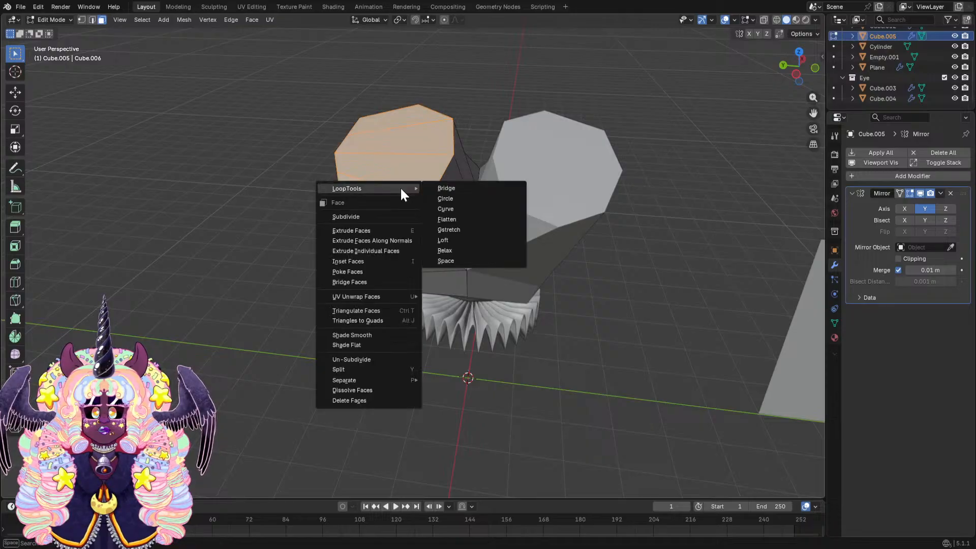
{"action": "left_click", "coordinate": [450, 199]}
Extrude the circular end faces outward to lengthen the horn and scale them down to taper it.
{"action": "middle_click_drag", "start_coordinate": [442, 194], "coordinate": [496, 179]}
{"action": "key", "text": "e"}
{"action": "left_click", "coordinate": [585, 105]}
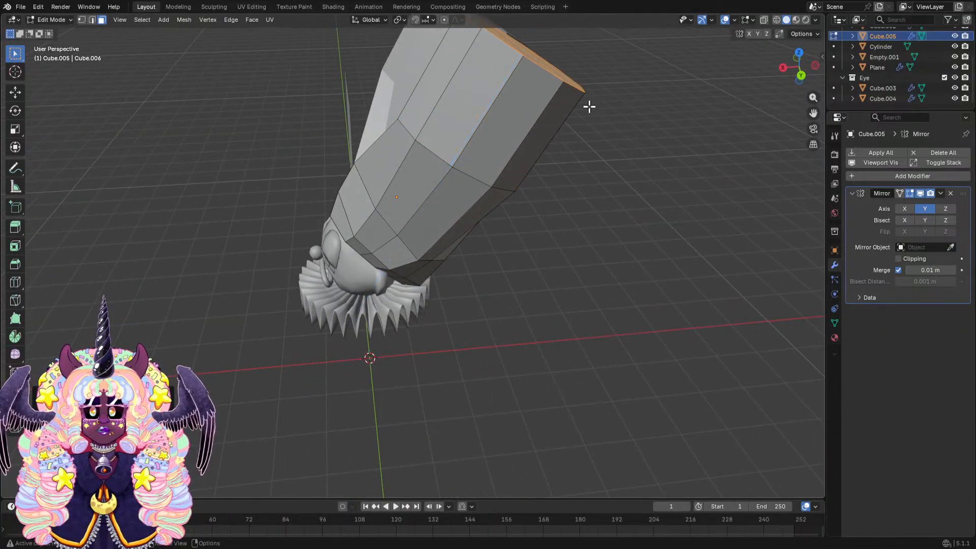
{"action": "middle_click_drag", "start_coordinate": [586, 104], "coordinate": [612, 161]}
{"action": "key", "text": "s"}
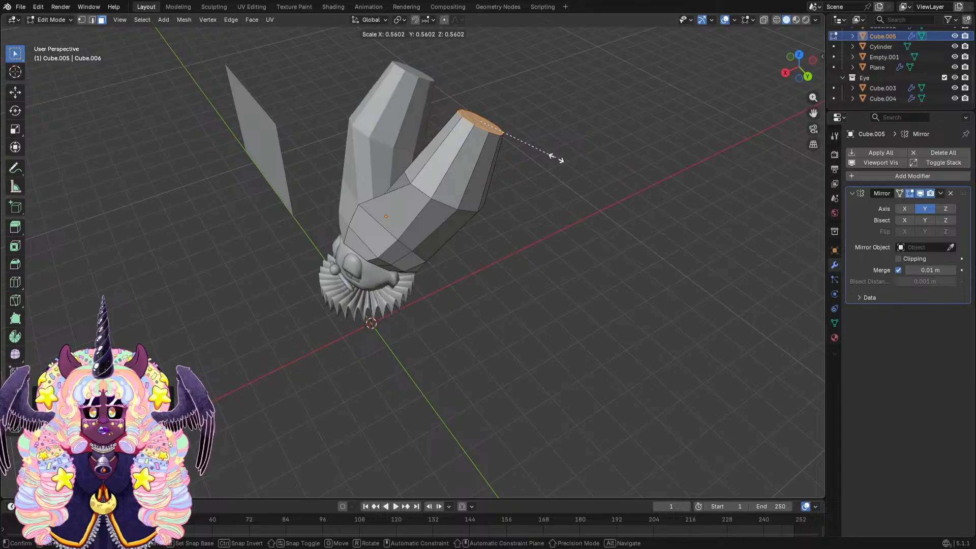
{"action": "left_click", "coordinate": [568, 160]}
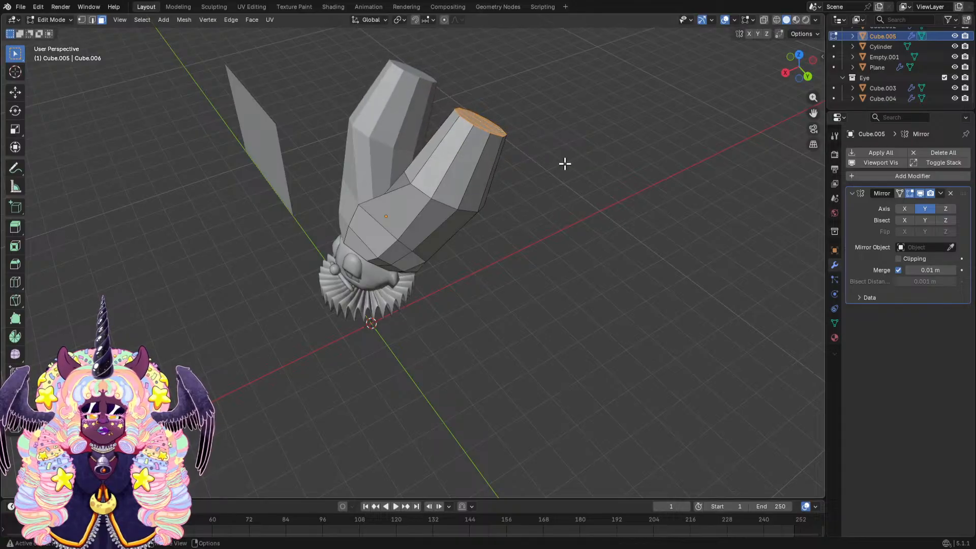
Extrude the tapered end faces again into a long section and scale them down to a narrow tip.
{"action": "key", "text": "e"}
{"action": "left_click", "coordinate": [635, 59]}
{"action": "key", "text": "s"}
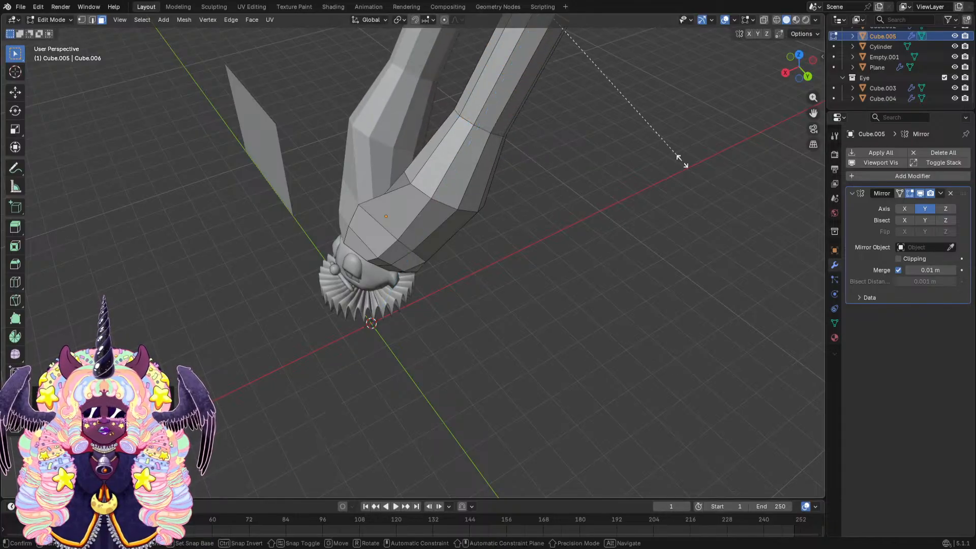
{"action": "left_click", "coordinate": [581, 109]}
{"action": "scroll", "coordinate": [581, 110], "scroll_direction": "down", "scroll_amount": 2}
{"action": "mouse_move", "coordinate": [514, 162]}
{"action": "middle_mouse_down"}
{"action": "mouse_move", "coordinate": [533, 130]}
{"action": "mouse_move", "coordinate": [581, 142]}
{"action": "mouse_move", "coordinate": [523, 109]}
{"action": "mouse_move", "coordinate": [484, 148]}
{"action": "mouse_move", "coordinate": [529, 172]}
{"action": "mouse_move", "coordinate": [544, 124]}
{"action": "mouse_move", "coordinate": [532, 155]}
{"action": "middle_mouse_up"}
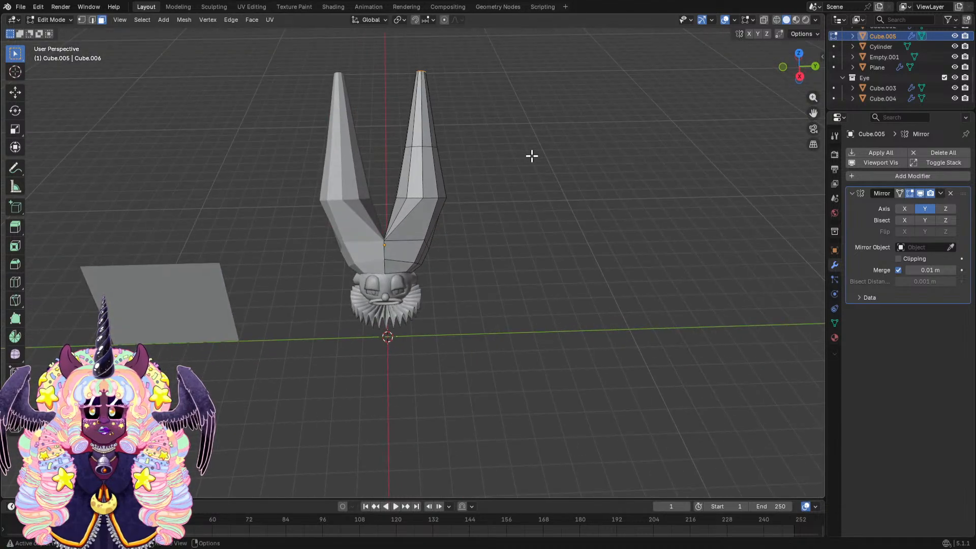
Add a loop cut around the upper section of the horn, midway between its narrow tip and the next edge ring.
{"action": "left_click", "coordinate": [13, 284]}
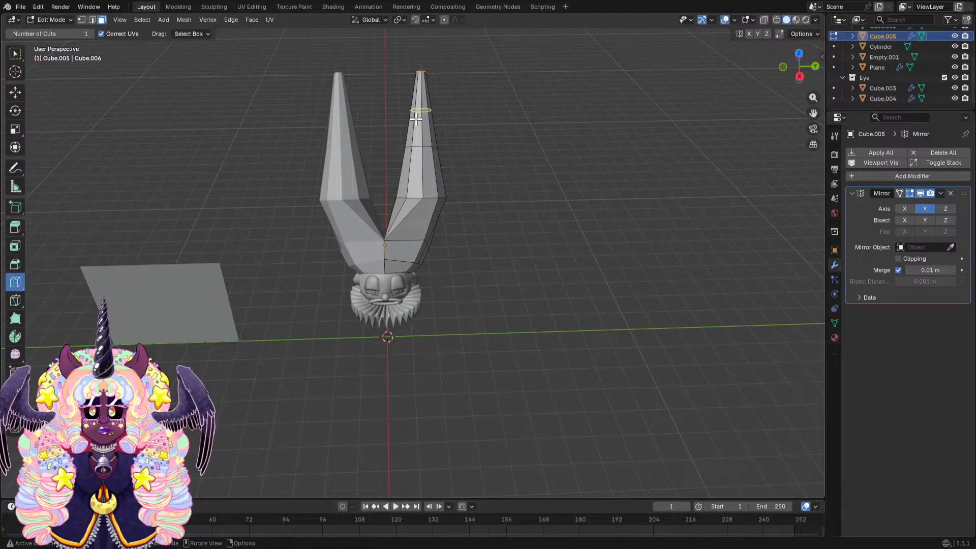
{"action": "middle_click_drag", "start_coordinate": [416, 118], "coordinate": [440, 156]}
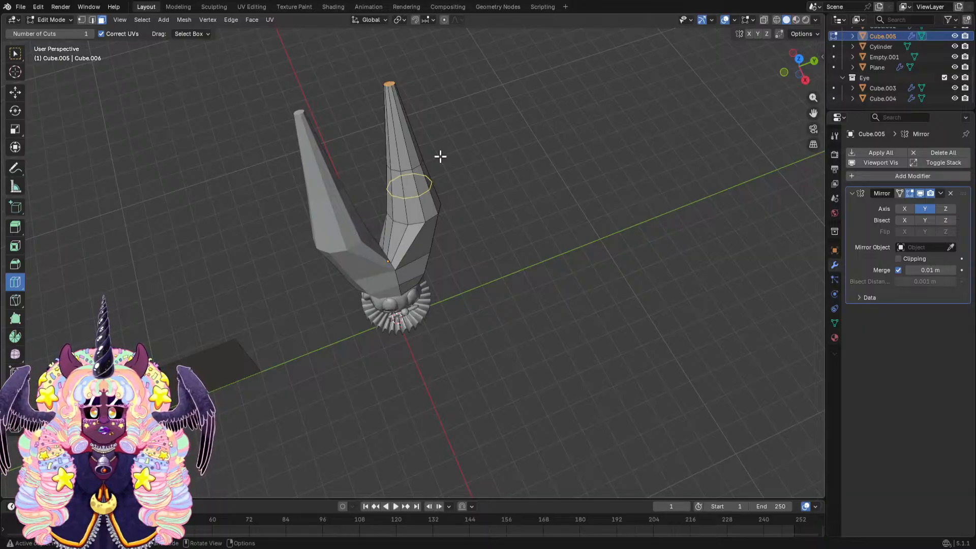
{"action": "middle_click_drag", "start_coordinate": [440, 156], "coordinate": [473, 156]}
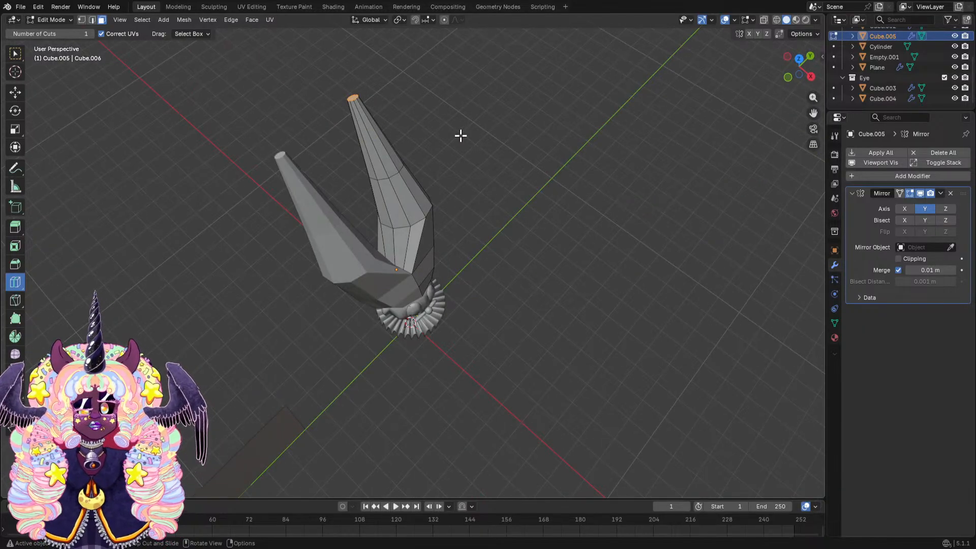
{"action": "left_click", "coordinate": [388, 133]}
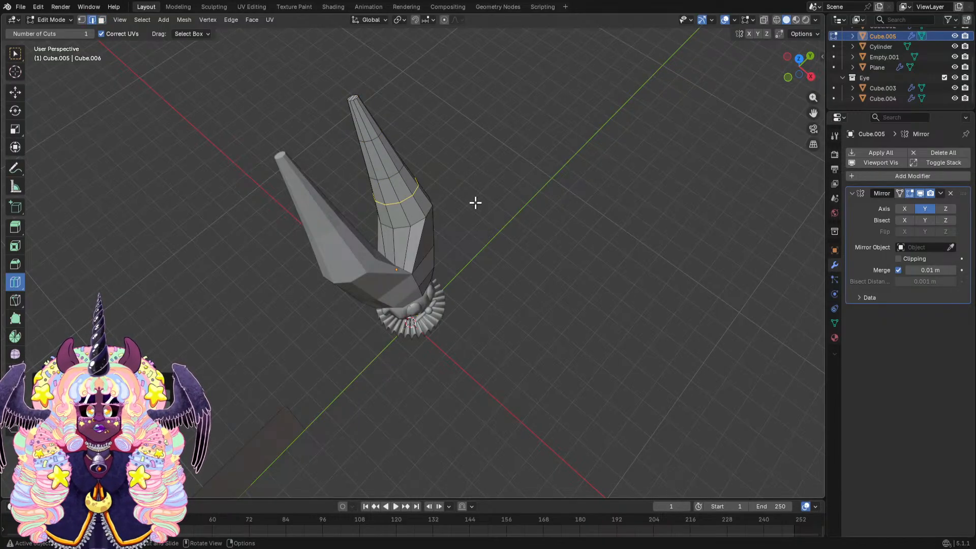
Add further loop cuts along the horn's lower, middle and tip sections to even out its segments.
{"action": "middle_click_drag", "start_coordinate": [475, 203], "coordinate": [451, 202]}
{"action": "middle_click_drag", "start_coordinate": [452, 233], "coordinate": [421, 240]}
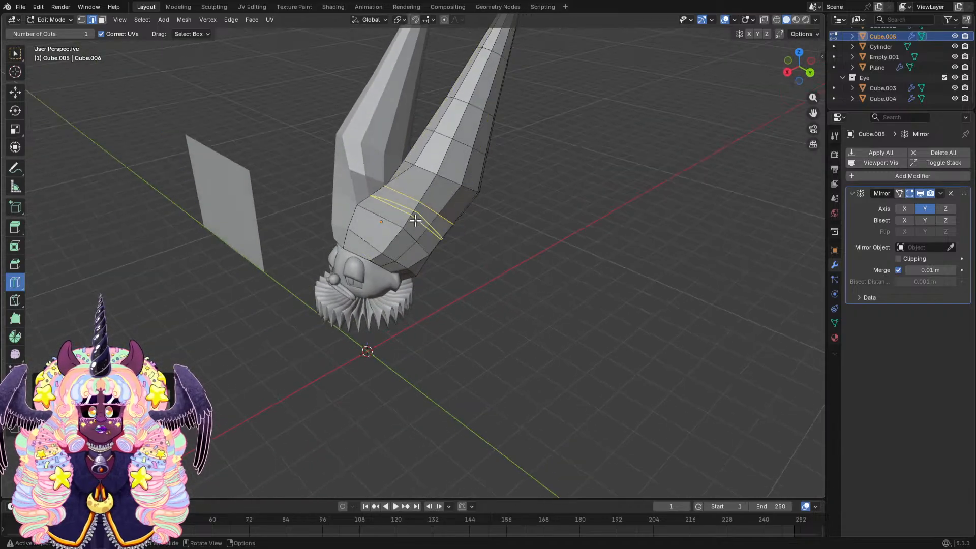
{"action": "middle_click_drag", "start_coordinate": [416, 217], "coordinate": [462, 109]}
{"action": "middle_click_drag", "start_coordinate": [438, 55], "coordinate": [496, 151]}
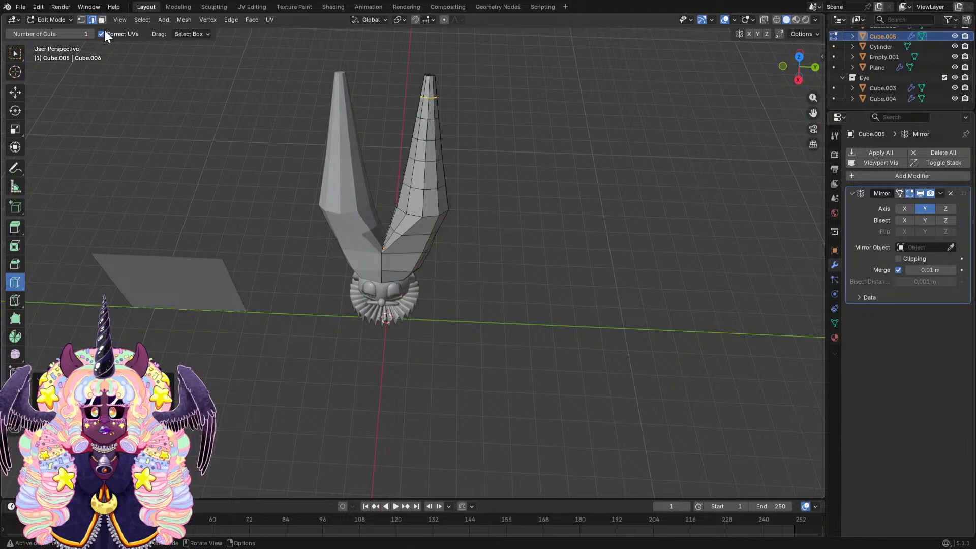
Switch to Object Mode and apply smooth shading to the two-horned hat.
{"action": "left_click", "coordinate": [51, 20]}
{"action": "left_click", "coordinate": [54, 28]}
{"action": "right_click", "coordinate": [410, 175]}
{"action": "left_click", "coordinate": [409, 175]}
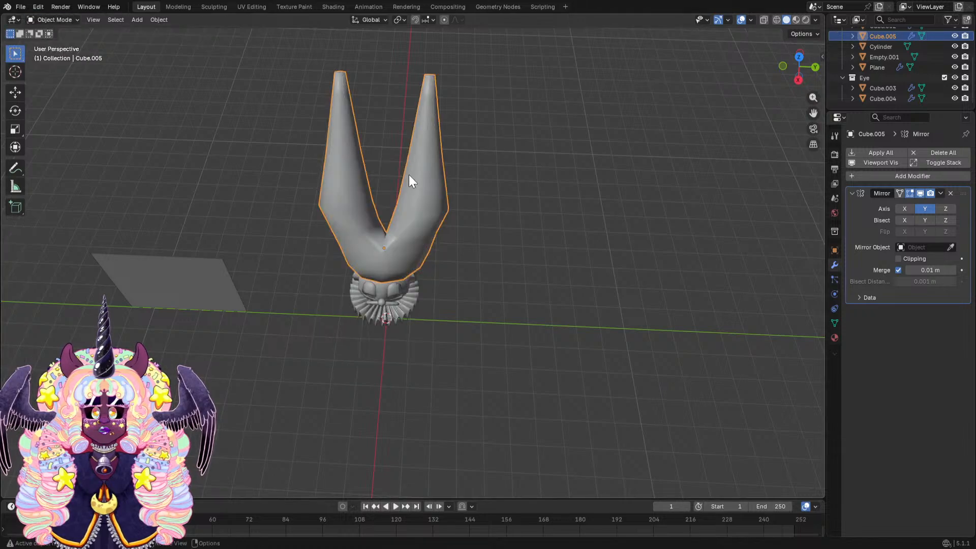
{"action": "middle_click_drag", "start_coordinate": [408, 175], "coordinate": [452, 147]}
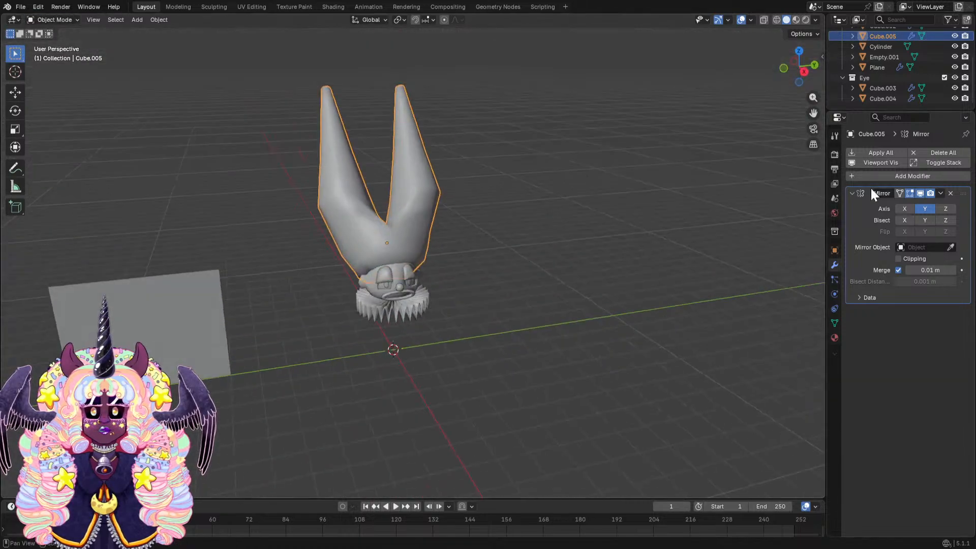
Add a Subdivision Surface modifier to the smooth-shaded hat.
{"action": "left_click", "coordinate": [877, 177]}
{"action": "left_click", "coordinate": [877, 179]}
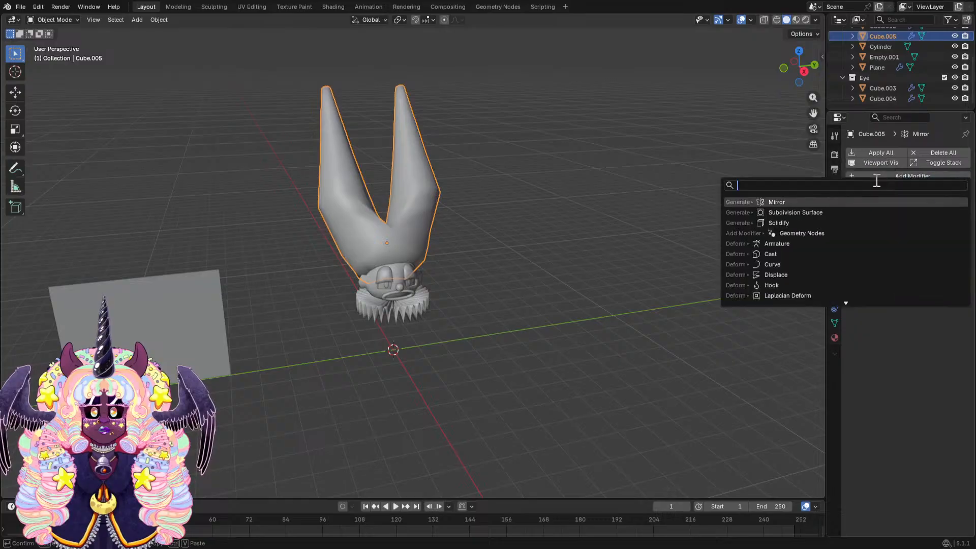
{"action": "left_click", "coordinate": [833, 212]}
{"action": "middle_click_drag", "start_coordinate": [635, 216], "coordinate": [501, 213]}
{"action": "middle_click_drag", "start_coordinate": [290, 132], "coordinate": [397, 168]}
Return to Edit Mode and examine the subdivided horns' edge flow in wireframe and solid display.
{"action": "left_click", "coordinate": [68, 22]}
{"action": "left_click", "coordinate": [64, 41]}
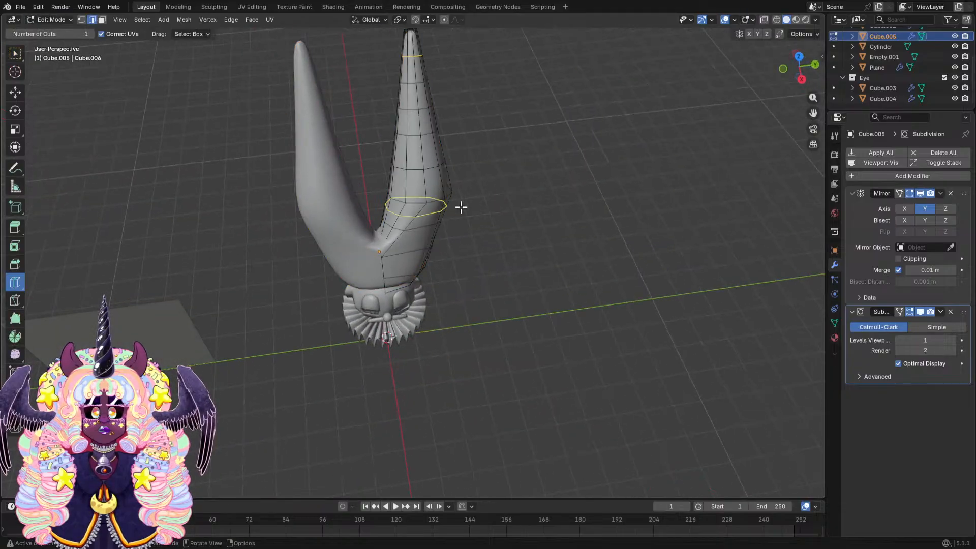
{"action": "middle_click_drag", "start_coordinate": [461, 207], "coordinate": [646, 254]}
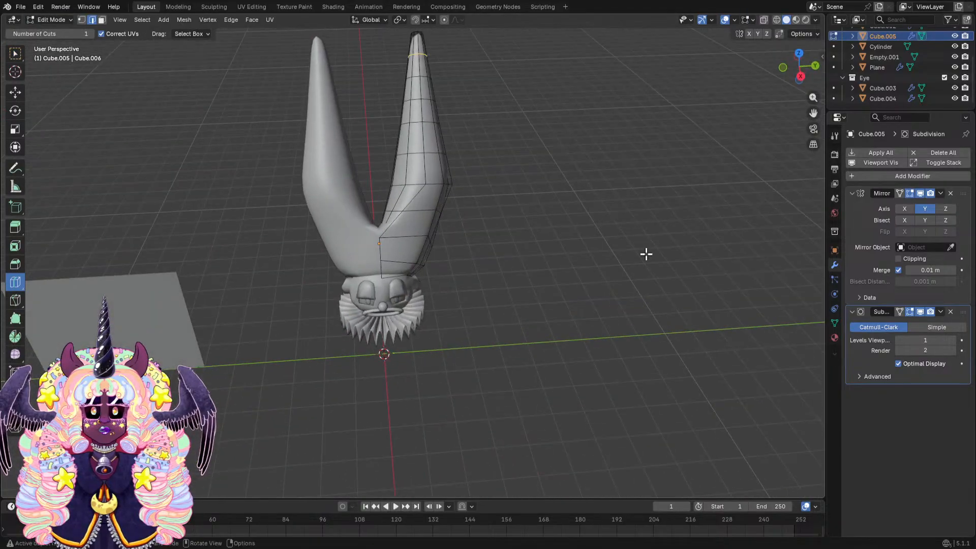
{"action": "left_click", "coordinate": [775, 21]}
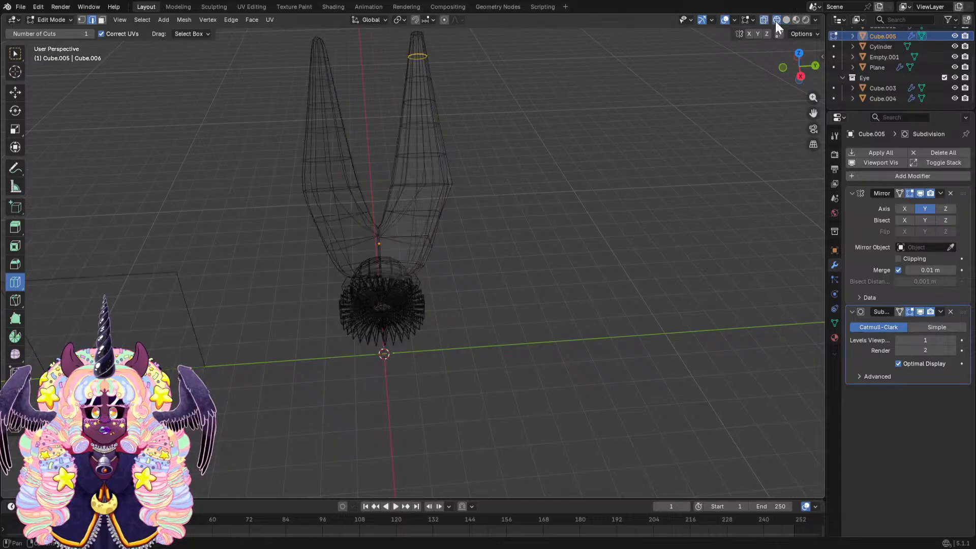
{"action": "left_click", "coordinate": [785, 20]}
Undo the subdivision, the smooth shading and the extra loop cuts, keeping only the first cut near the tip.
{"action": "key", "text": "ctrl+z"}
{"action": "key", "text": "ctrl+z"}
{"action": "key", "text": "ctrl+z"}
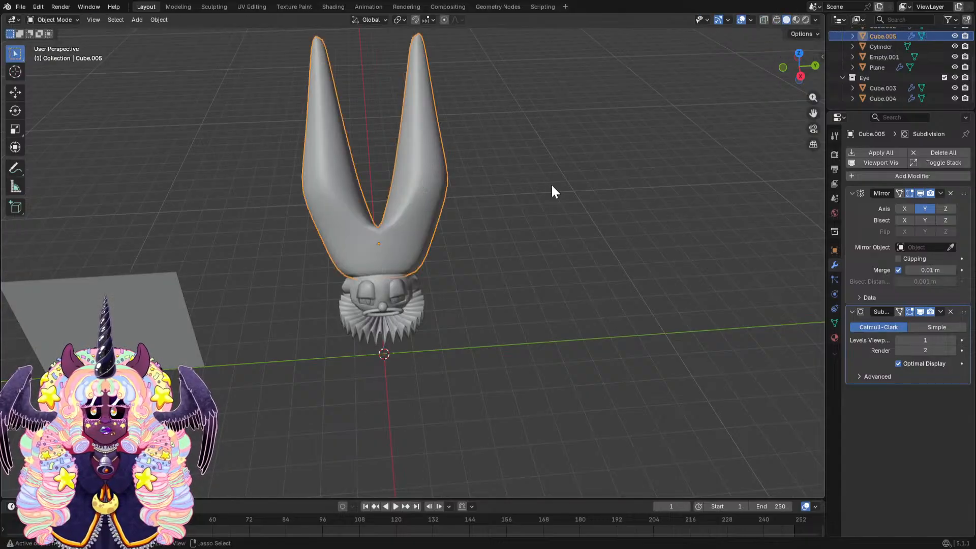
{"action": "key", "text": "ctrl+z"}
{"action": "key", "text": "ctrl+z"}
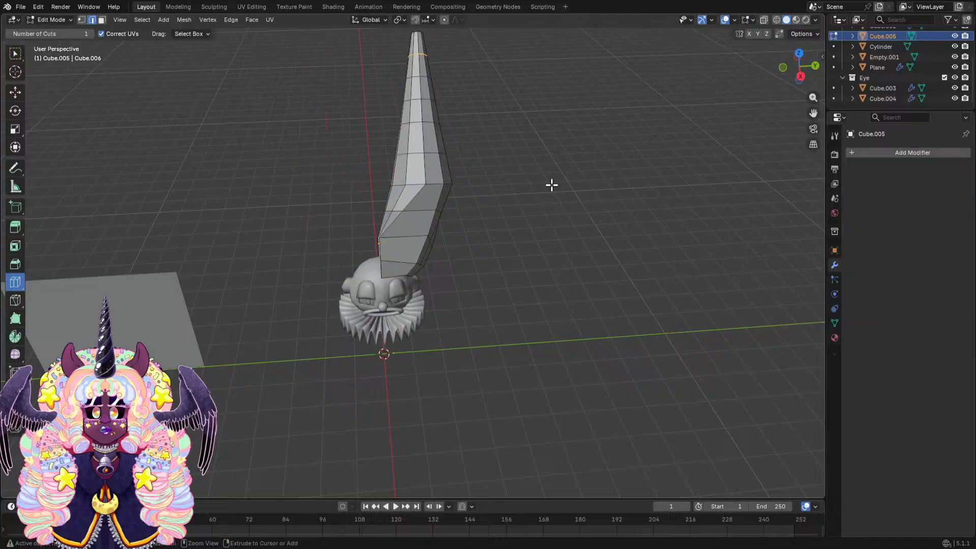
{"action": "mouse_move", "coordinate": [551, 185]}
{"action": "middle_mouse_down"}
{"action": "mouse_move", "coordinate": [588, 163]}
{"action": "mouse_move", "coordinate": [627, 166]}
{"action": "mouse_move", "coordinate": [529, 176]}
{"action": "mouse_move", "coordinate": [543, 185]}
{"action": "middle_mouse_up"}
{"action": "key", "text": "ctrl+z"}
{"action": "key", "text": "ctrl+z"}
Try adding a Mirror modifier to the horn with the head object Cube as mirror object, and undo it.
{"action": "left_click", "coordinate": [855, 153]}
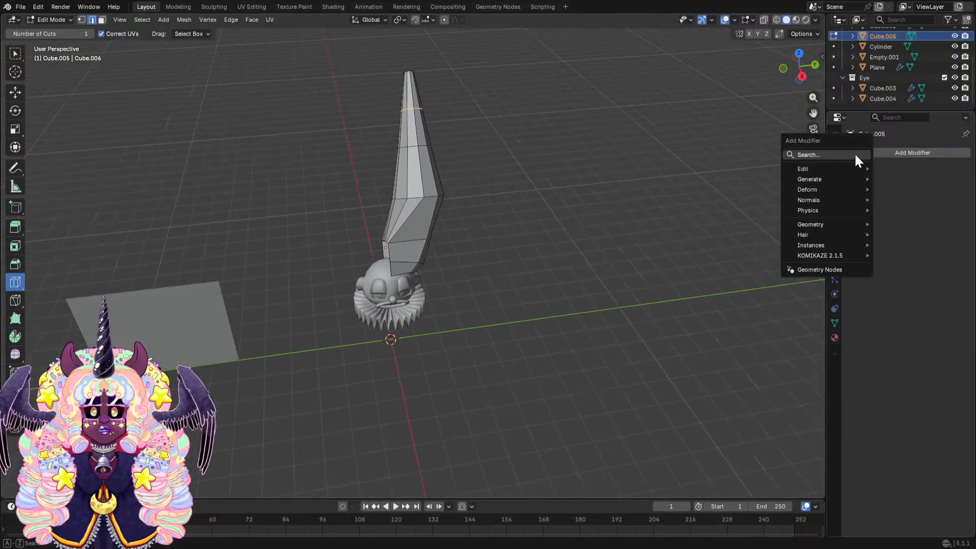
{"action": "left_click", "coordinate": [855, 152]}
{"action": "left_click", "coordinate": [806, 187]}
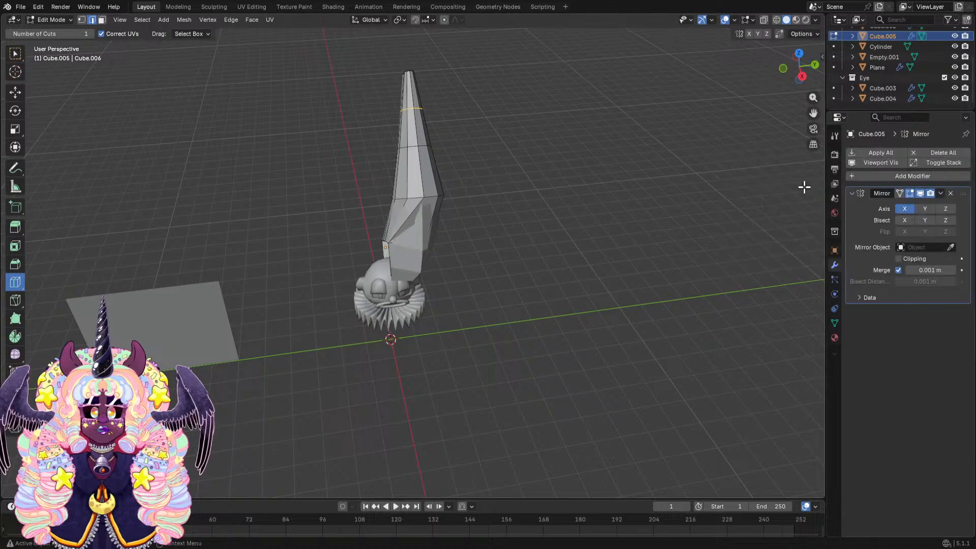
{"action": "left_click", "coordinate": [950, 247]}
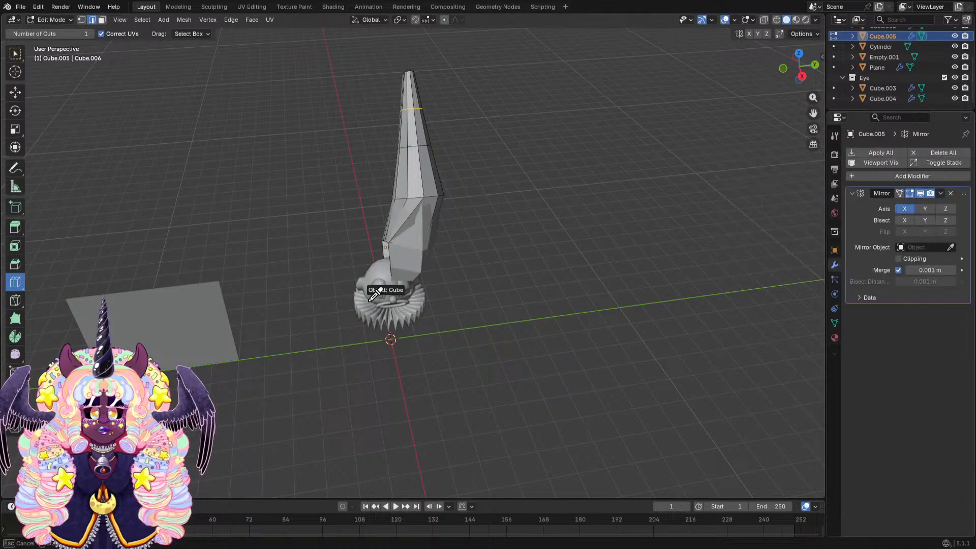
{"action": "left_click", "coordinate": [368, 272]}
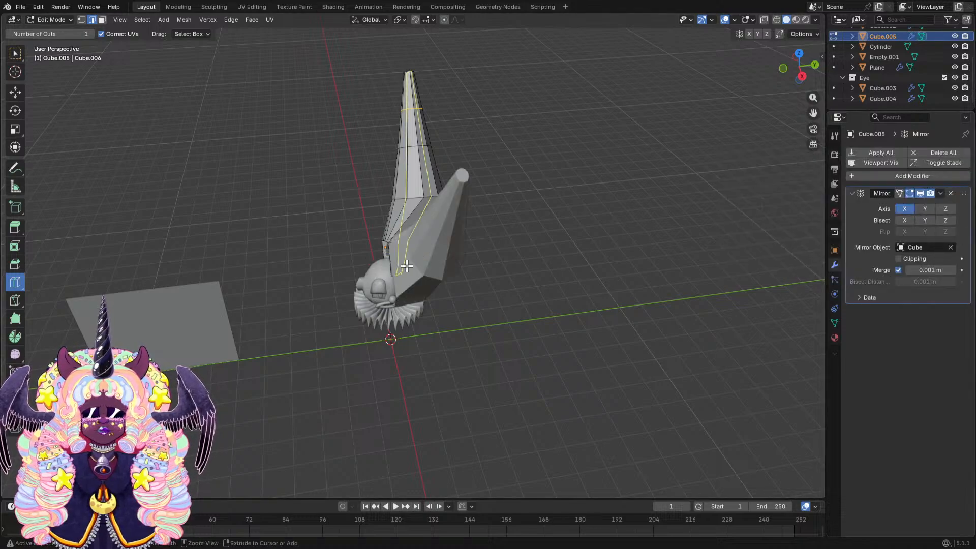
{"action": "key", "text": "ctrl+z"}
{"action": "key", "text": "ctrl+z"}
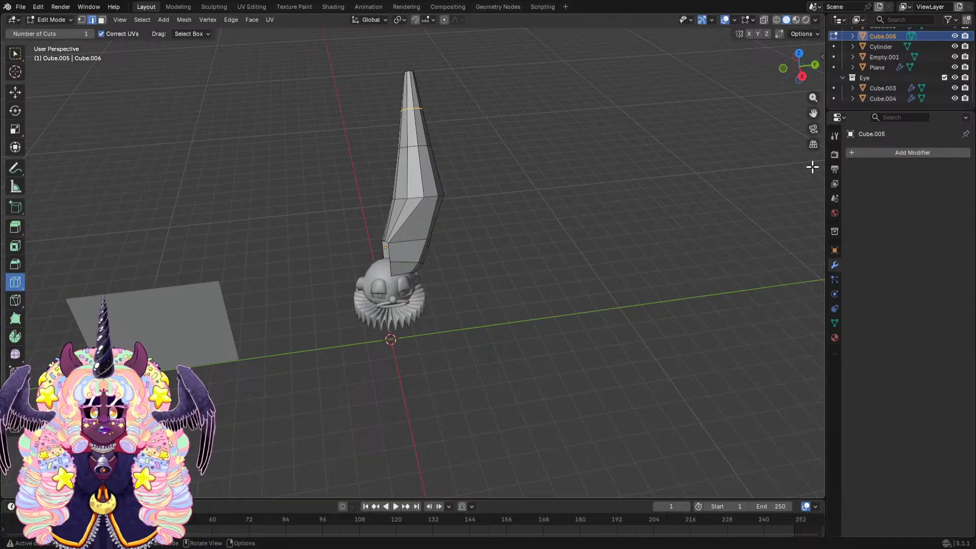
Add a Mirror modifier to the horn and mirror it along the Y axis only.
{"action": "left_click", "coordinate": [851, 153]}
{"action": "key", "text": "Return"}
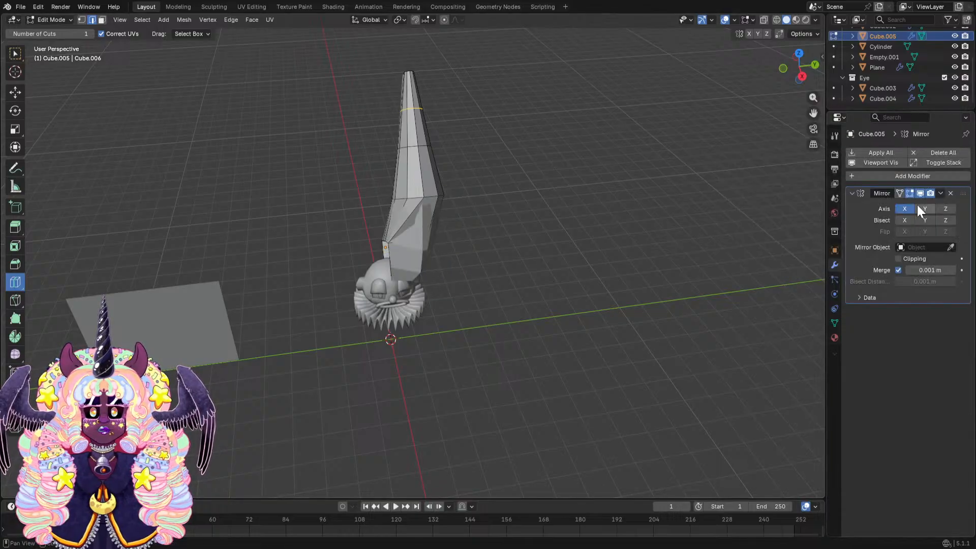
{"action": "left_click", "coordinate": [923, 208]}
{"action": "middle_click_drag", "start_coordinate": [508, 201], "coordinate": [375, 275]}
{"action": "left_click", "coordinate": [904, 209]}
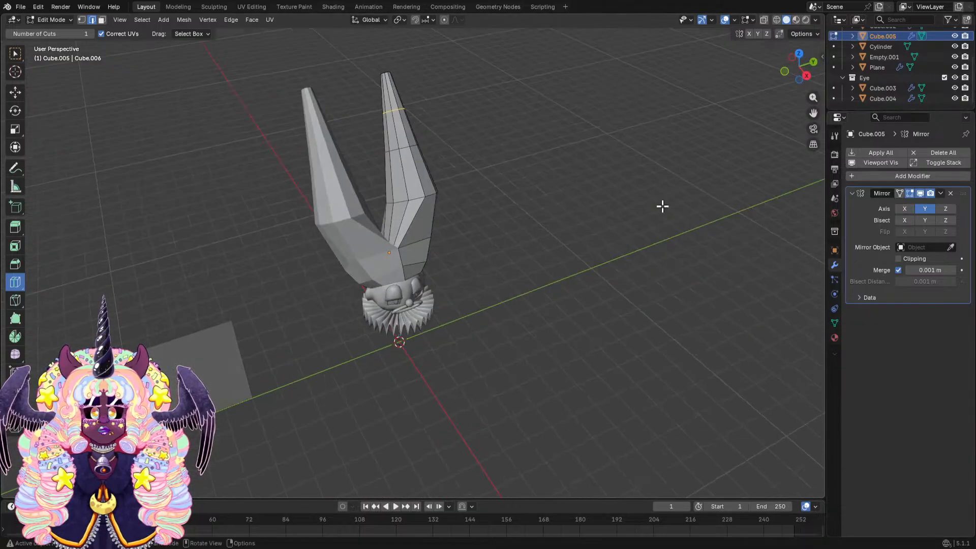
Add a Subdivision Surface modifier to the mirrored hat below the Mirror modifier.
{"action": "left_click", "coordinate": [866, 177]}
{"action": "key", "text": "space"}
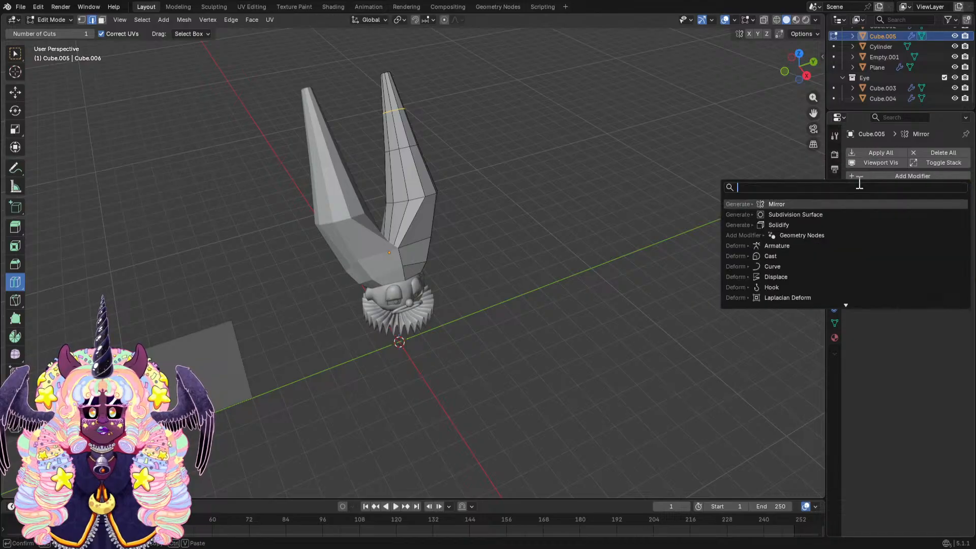
{"action": "left_click", "coordinate": [828, 212]}
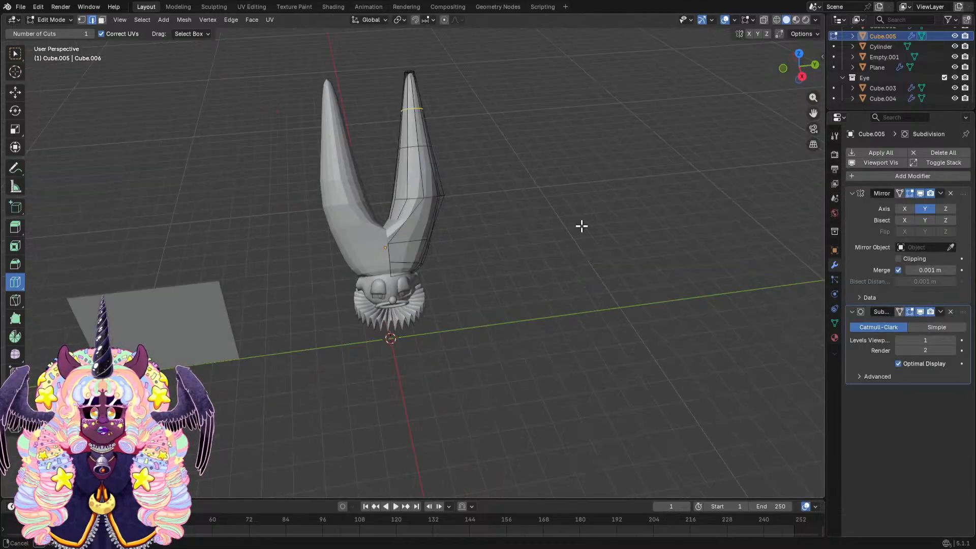
{"action": "middle_click_drag", "start_coordinate": [607, 208], "coordinate": [520, 248]}
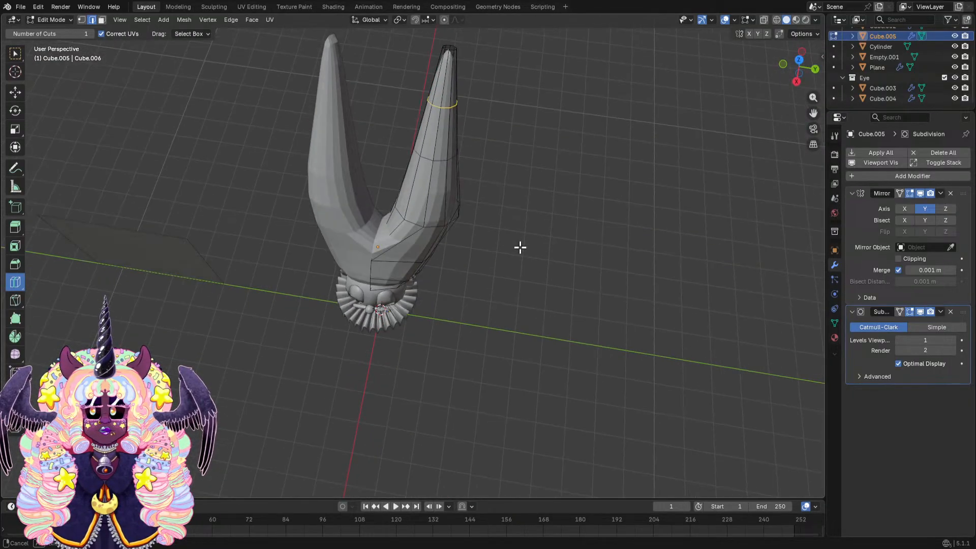
Toggle the Subdivision modifier's viewport display repeatedly to compare the hat with and without smoothing, leaving it enabled.
{"action": "left_click", "coordinate": [920, 310]}
{"action": "left_click", "coordinate": [918, 309]}
{"action": "left_click", "coordinate": [919, 309]}
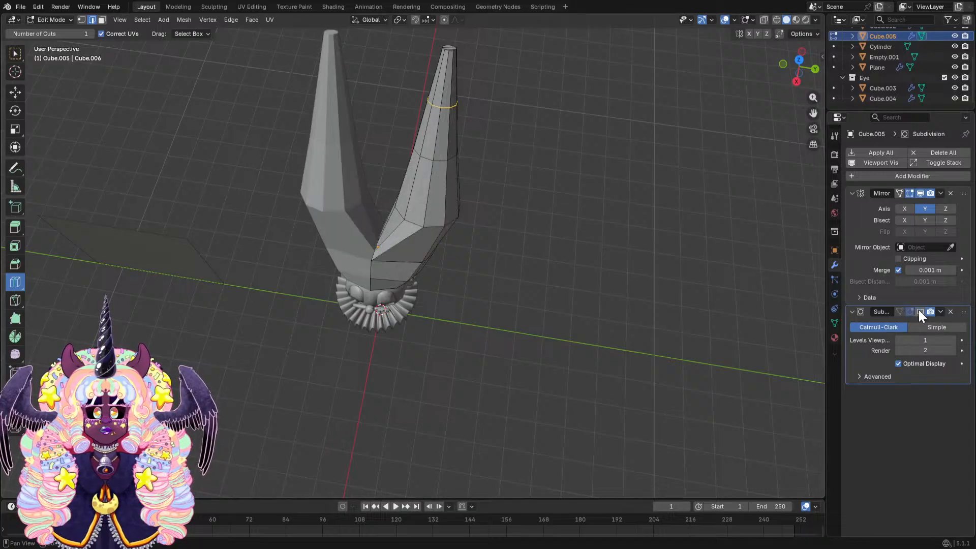
{"action": "left_click", "coordinate": [918, 308]}
{"action": "left_click", "coordinate": [919, 310]}
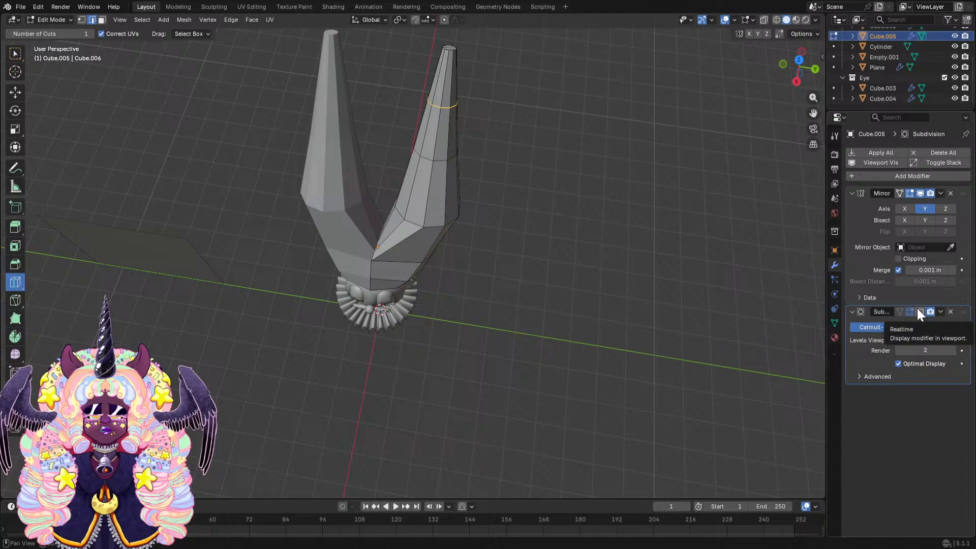
{"action": "left_click", "coordinate": [919, 309]}
{"action": "left_click", "coordinate": [919, 309]}
{"action": "left_click", "coordinate": [919, 310]}
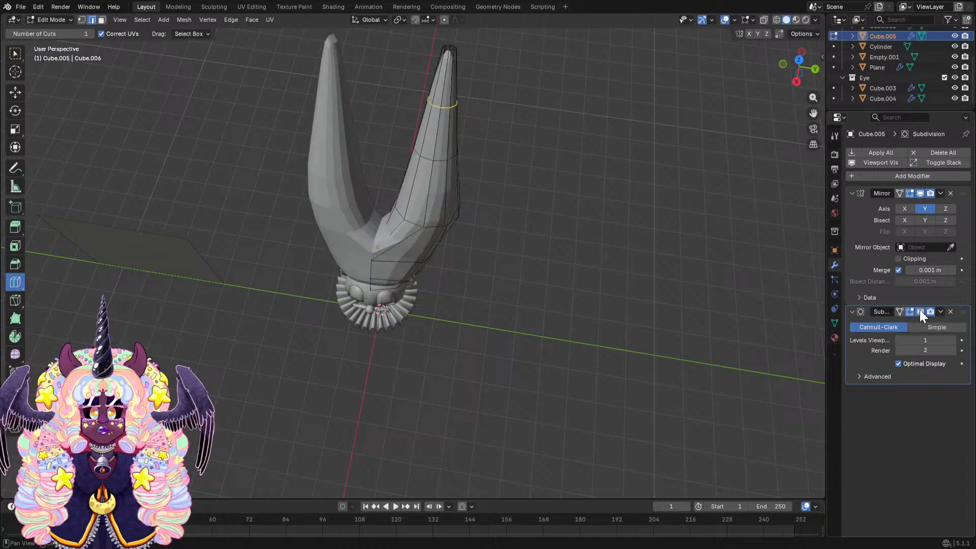
{"action": "left_click", "coordinate": [919, 309]}
{"action": "left_click", "coordinate": [920, 310]}
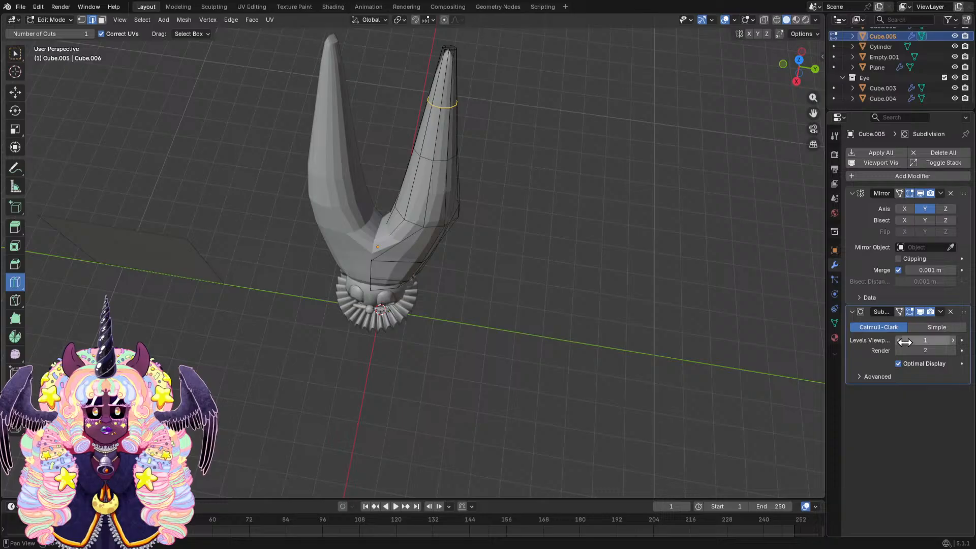
Switch to Object Mode and apply the hat's Mirror modifier.
{"action": "left_click", "coordinate": [939, 193]}
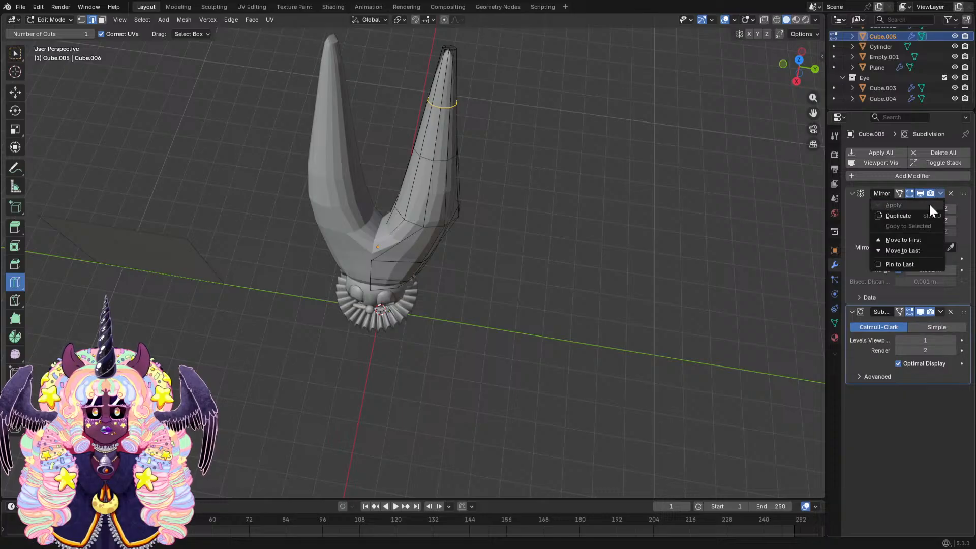
{"action": "left_click", "coordinate": [56, 19]}
{"action": "left_click", "coordinate": [56, 29]}
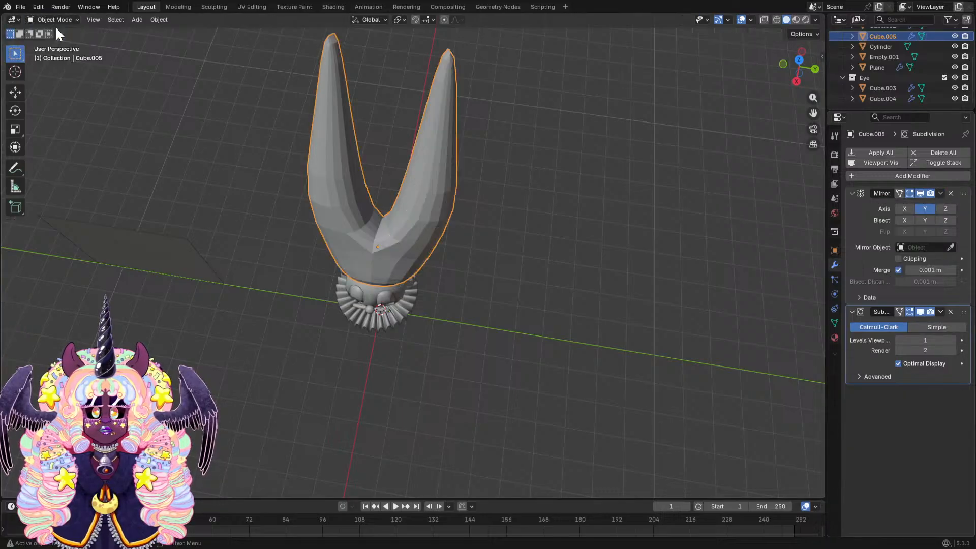
{"action": "left_click", "coordinate": [940, 193]}
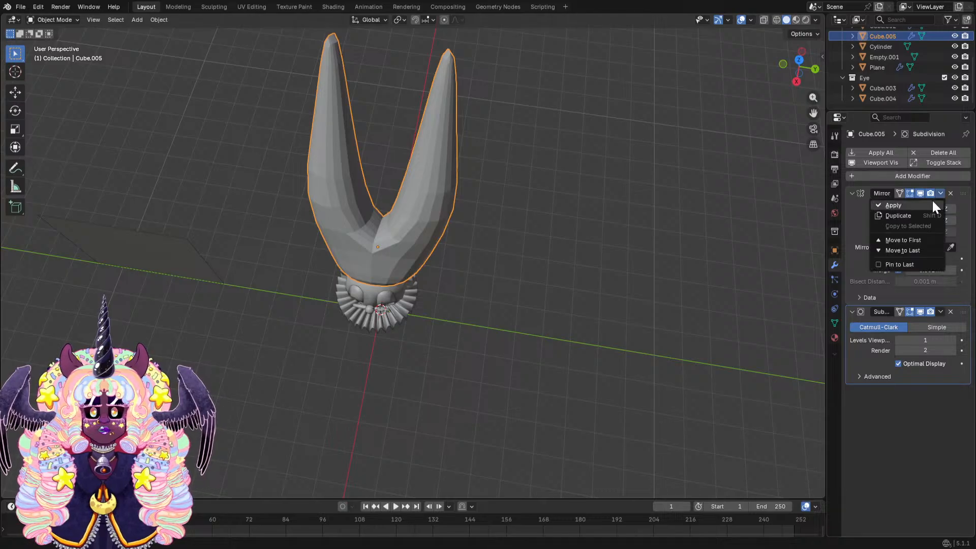
{"action": "left_click", "coordinate": [922, 207]}
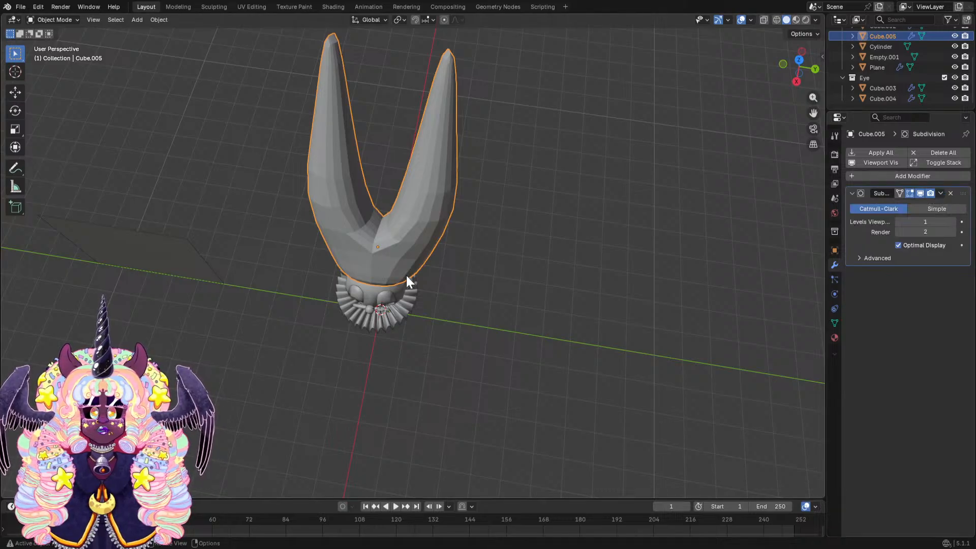
Apply the hat's Subdivision modifier and view the resulting horns from the front.
{"action": "left_click", "coordinate": [940, 194]}
{"action": "left_click", "coordinate": [934, 204]}
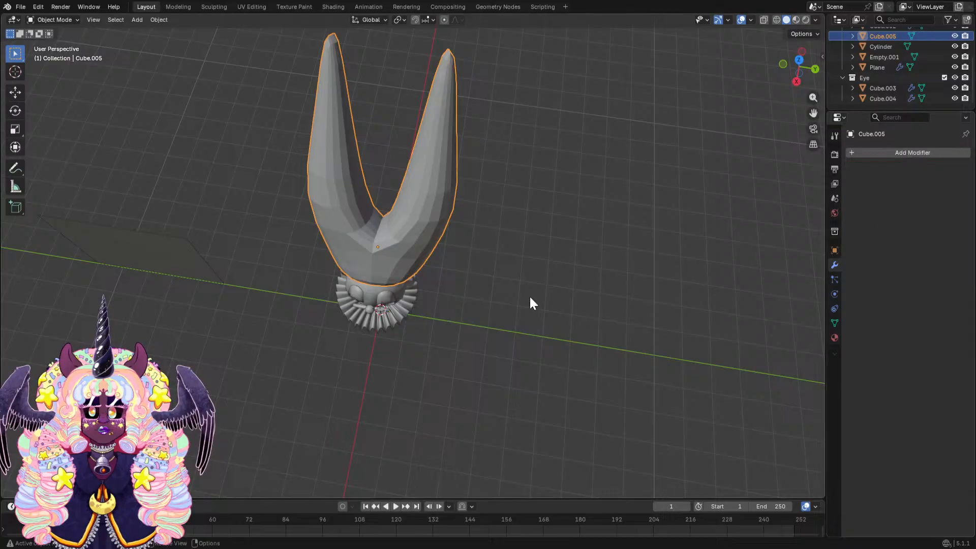
{"action": "middle_click_drag", "start_coordinate": [529, 295], "coordinate": [520, 224]}
{"action": "scroll", "coordinate": [498, 224], "scroll_direction": "up", "scroll_amount": 4}
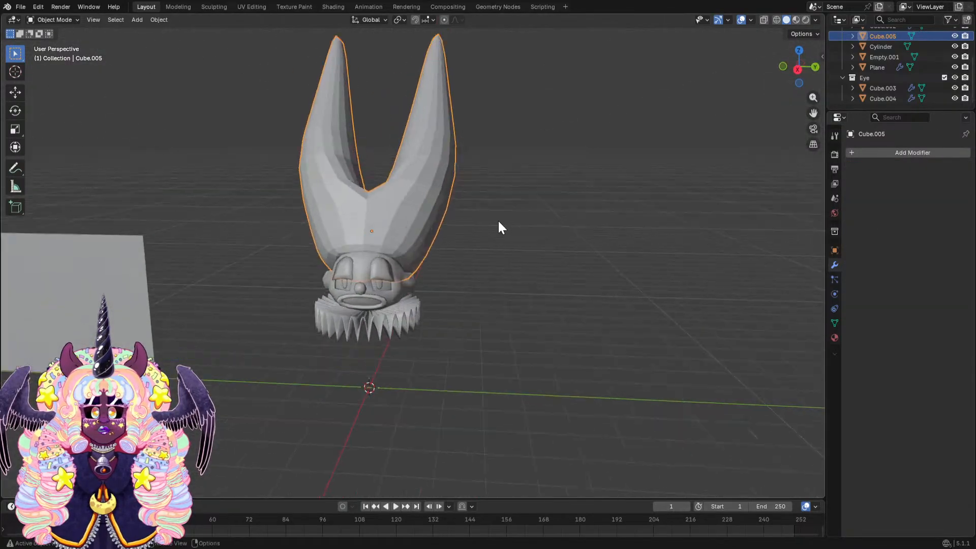
Set up the two-horned hat for sculpting in the Sculpting workspace with Y-axis symmetry enabled.
{"action": "middle_click_drag", "start_coordinate": [420, 250], "coordinate": [565, 265]}
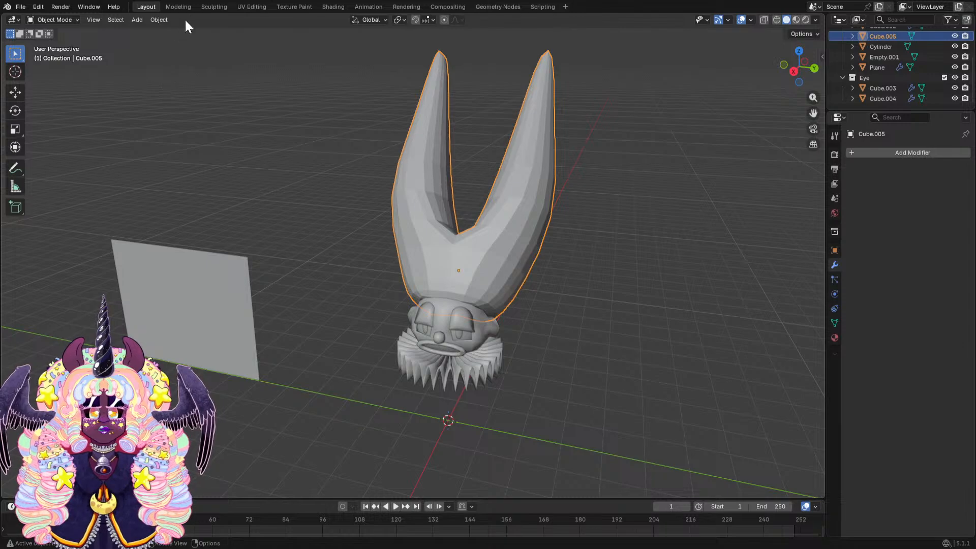
{"action": "left_click", "coordinate": [222, 7]}
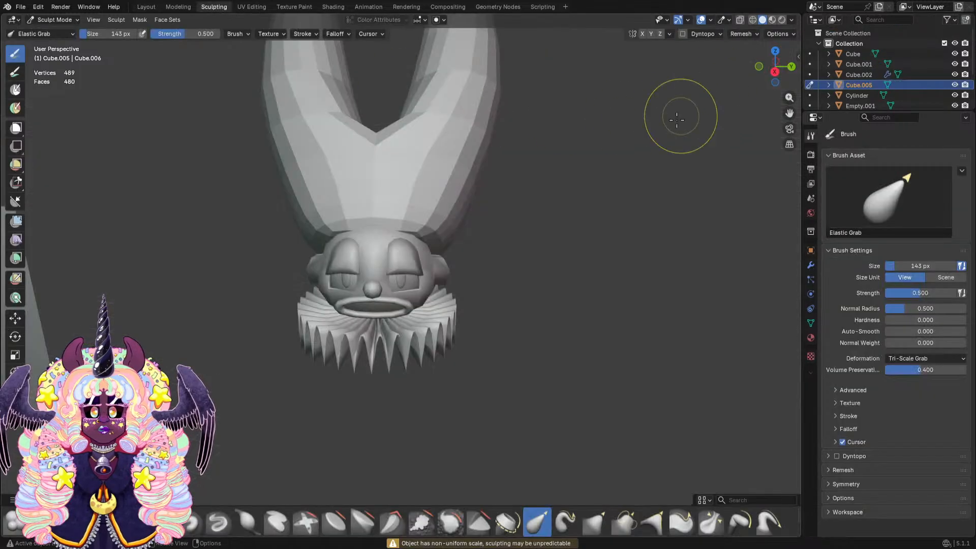
{"action": "left_click", "coordinate": [650, 33]}
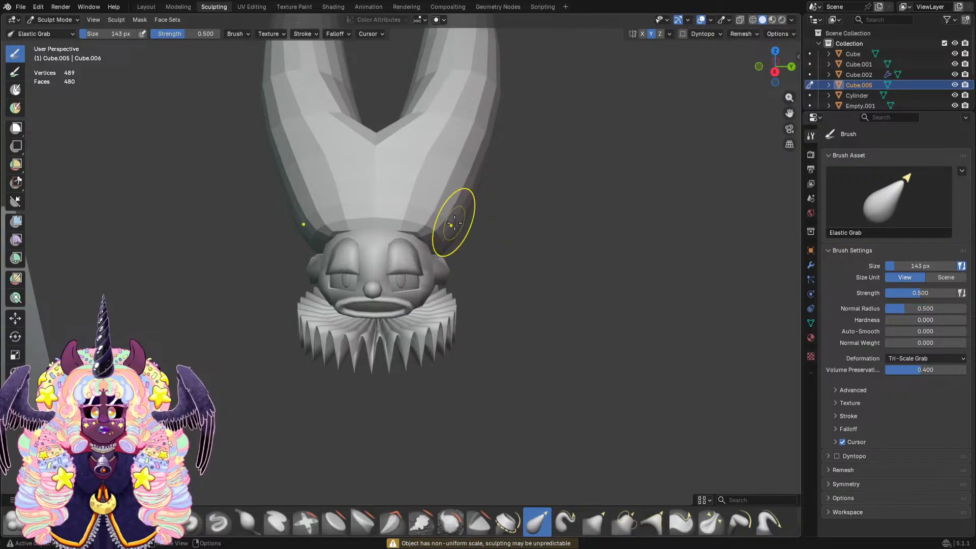
Reshape the hat's lower edge around the head with the Elastic Grab brush so it fits from all sides.
{"action": "mouse_move", "coordinate": [453, 222]}
{"action": "middle_mouse_down"}
{"action": "mouse_move", "coordinate": [427, 216]}
{"action": "mouse_move", "coordinate": [499, 226]}
{"action": "mouse_move", "coordinate": [468, 168]}
{"action": "middle_mouse_up"}
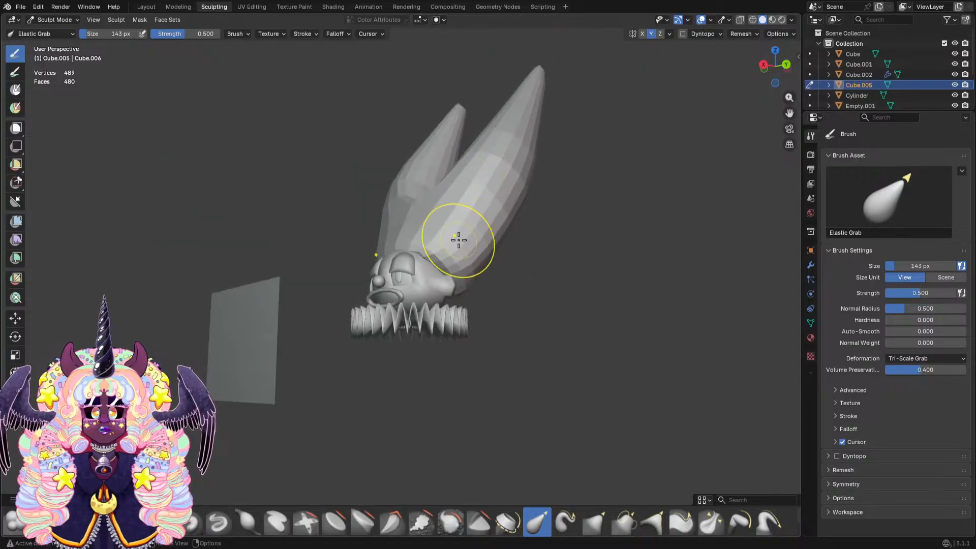
{"action": "mouse_move", "coordinate": [458, 240]}
{"action": "middle_mouse_down"}
{"action": "mouse_move", "coordinate": [412, 208]}
{"action": "mouse_move", "coordinate": [446, 207]}
{"action": "middle_mouse_up"}
{"action": "mouse_move", "coordinate": [500, 251]}
{"action": "middle_mouse_down"}
{"action": "mouse_move", "coordinate": [519, 293]}
{"action": "mouse_move", "coordinate": [496, 283]}
{"action": "middle_mouse_up"}
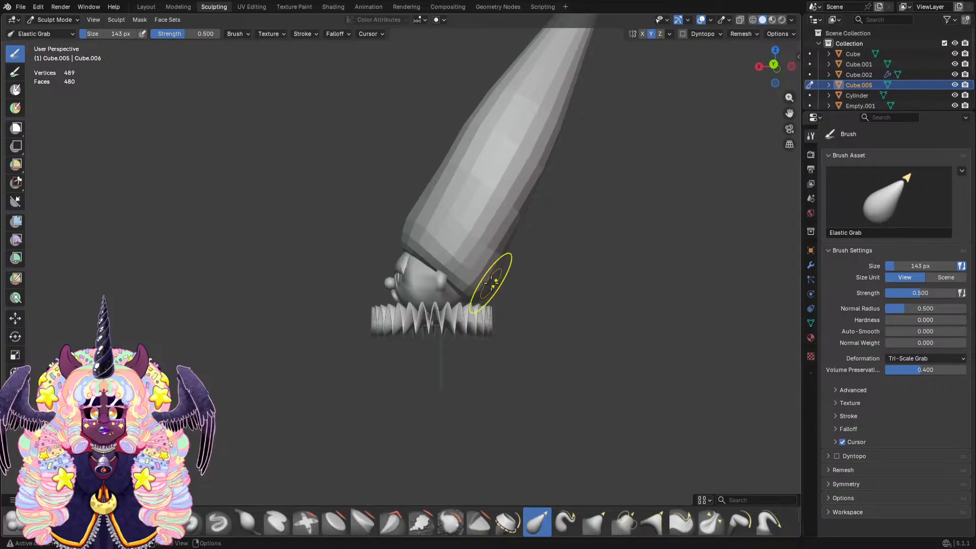
{"action": "mouse_move", "coordinate": [479, 235]}
{"action": "middle_mouse_down"}
{"action": "mouse_move", "coordinate": [557, 209]}
{"action": "mouse_move", "coordinate": [451, 232]}
{"action": "mouse_move", "coordinate": [435, 224]}
{"action": "mouse_move", "coordinate": [411, 245]}
{"action": "middle_mouse_up"}
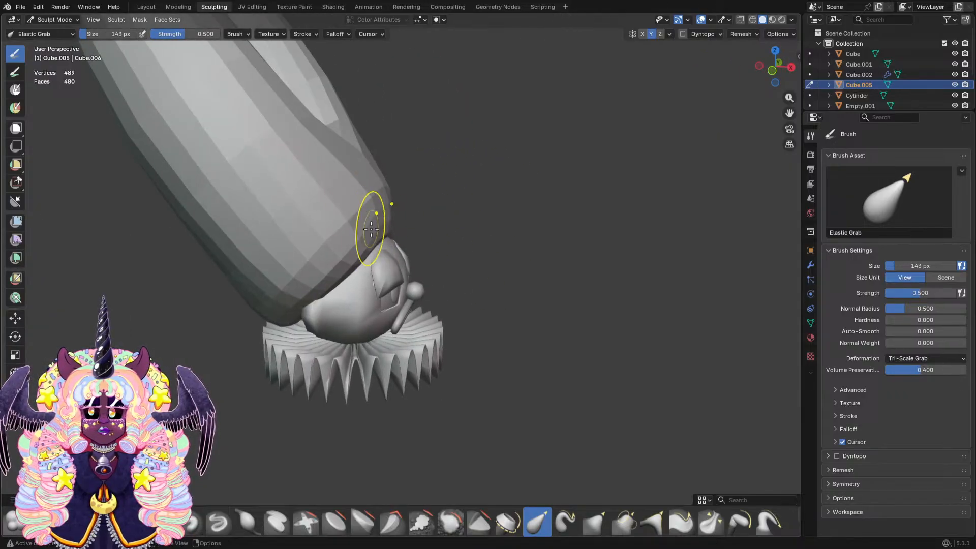
{"action": "middle_click_drag", "start_coordinate": [344, 226], "coordinate": [463, 239]}
{"action": "middle_click_drag", "start_coordinate": [369, 212], "coordinate": [361, 246]}
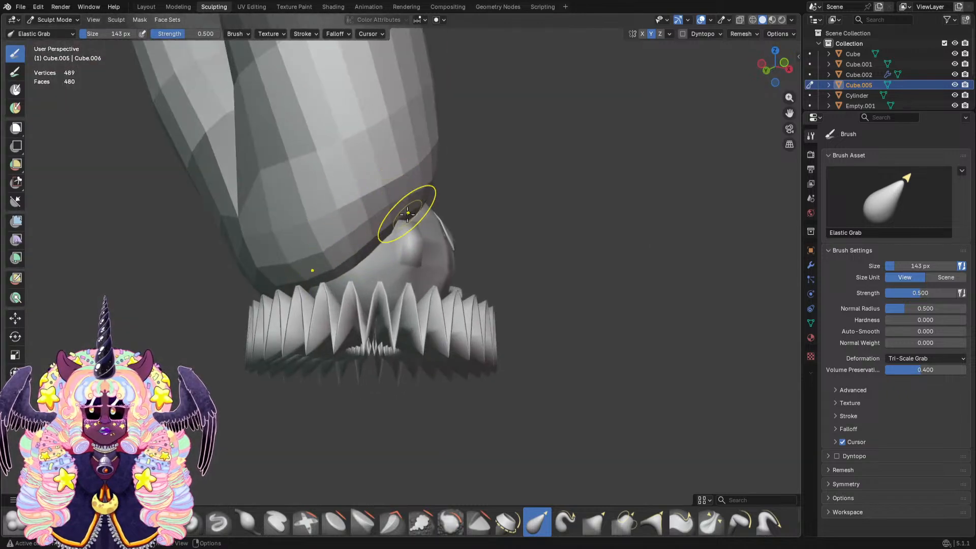
{"action": "mouse_move", "coordinate": [390, 204]}
{"action": "middle_mouse_down"}
{"action": "mouse_move", "coordinate": [348, 244]}
{"action": "mouse_move", "coordinate": [327, 229]}
{"action": "mouse_move", "coordinate": [280, 259]}
{"action": "mouse_move", "coordinate": [327, 252]}
{"action": "mouse_move", "coordinate": [286, 194]}
{"action": "mouse_move", "coordinate": [209, 209]}
{"action": "mouse_move", "coordinate": [435, 190]}
{"action": "mouse_move", "coordinate": [440, 216]}
{"action": "middle_mouse_up"}
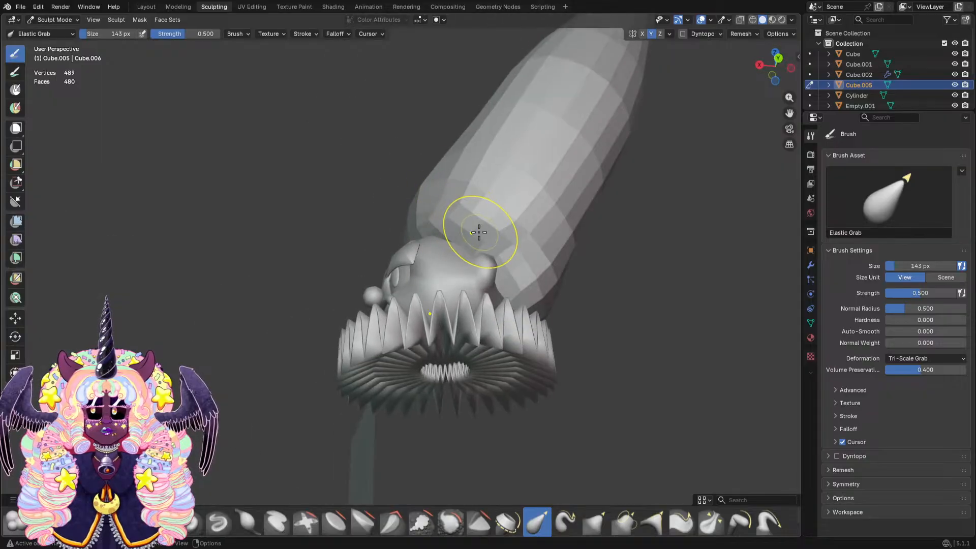
{"action": "mouse_move", "coordinate": [501, 217]}
{"action": "middle_mouse_down"}
{"action": "mouse_move", "coordinate": [392, 217]}
{"action": "mouse_move", "coordinate": [435, 220]}
{"action": "mouse_move", "coordinate": [427, 259]}
{"action": "mouse_move", "coordinate": [540, 324]}
{"action": "mouse_move", "coordinate": [552, 227]}
{"action": "mouse_move", "coordinate": [523, 157]}
{"action": "mouse_move", "coordinate": [290, 257]}
{"action": "middle_mouse_up"}
{"action": "mouse_move", "coordinate": [300, 247]}
{"action": "left_mouse_down"}
{"action": "mouse_move", "coordinate": [283, 222]}
{"action": "mouse_move", "coordinate": [297, 246]}
{"action": "left_mouse_up"}
{"action": "mouse_move", "coordinate": [297, 247]}
{"action": "middle_mouse_down"}
{"action": "mouse_move", "coordinate": [276, 262]}
{"action": "mouse_move", "coordinate": [252, 224]}
{"action": "middle_mouse_up"}
{"action": "scroll", "coordinate": [523, 200], "scroll_direction": "up", "scroll_amount": 2}
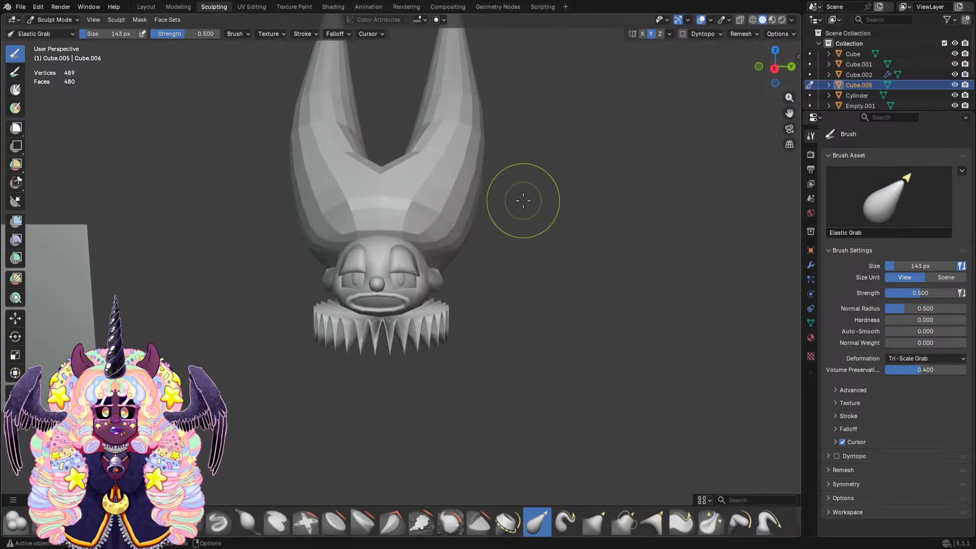
Return the hat to Object Mode in the Layout workspace and save the file.
{"action": "key", "text": "ctrl+s"}
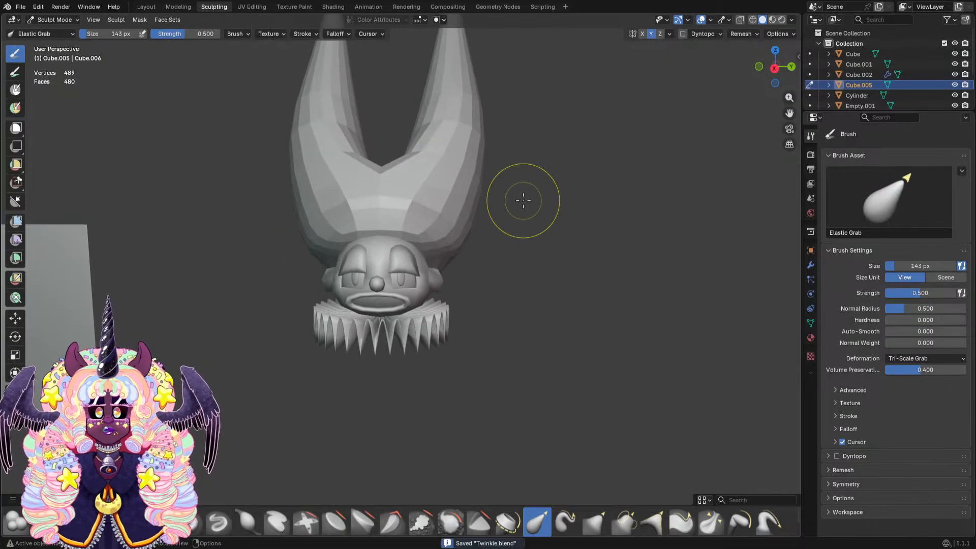
{"action": "left_click", "coordinate": [74, 19]}
{"action": "left_click", "coordinate": [66, 26]}
{"action": "middle_click_drag", "start_coordinate": [332, 234], "coordinate": [502, 193]}
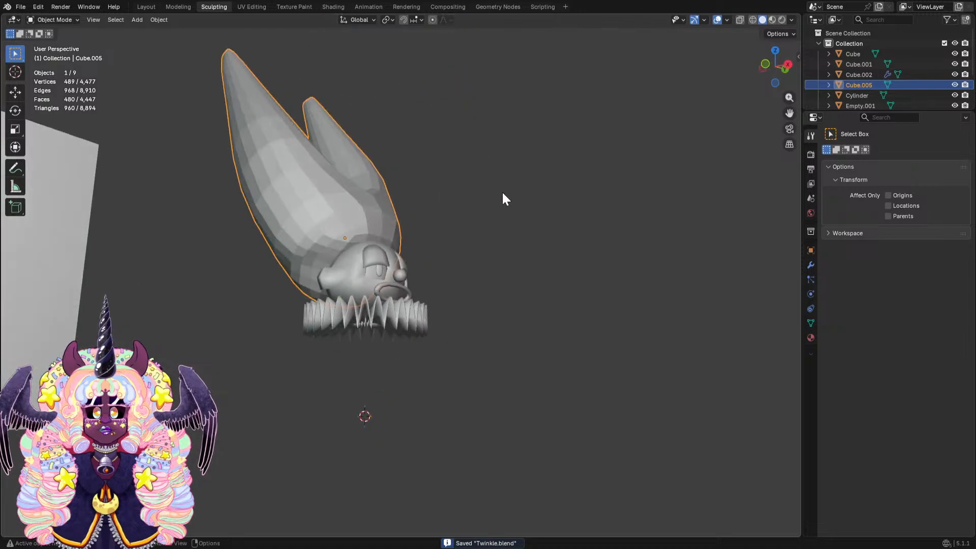
{"action": "left_click", "coordinate": [154, 6]}
{"action": "key", "text": "ctrl+s"}
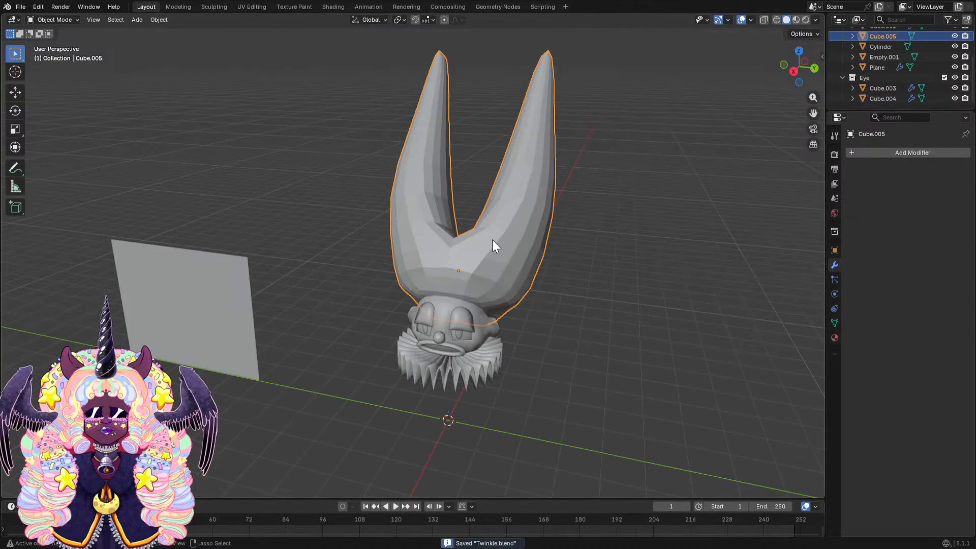
Add a Simple Star mesh from the extra objects at the 3D cursor below the clown head.
{"action": "middle_click_drag", "start_coordinate": [590, 195], "coordinate": [547, 270]}
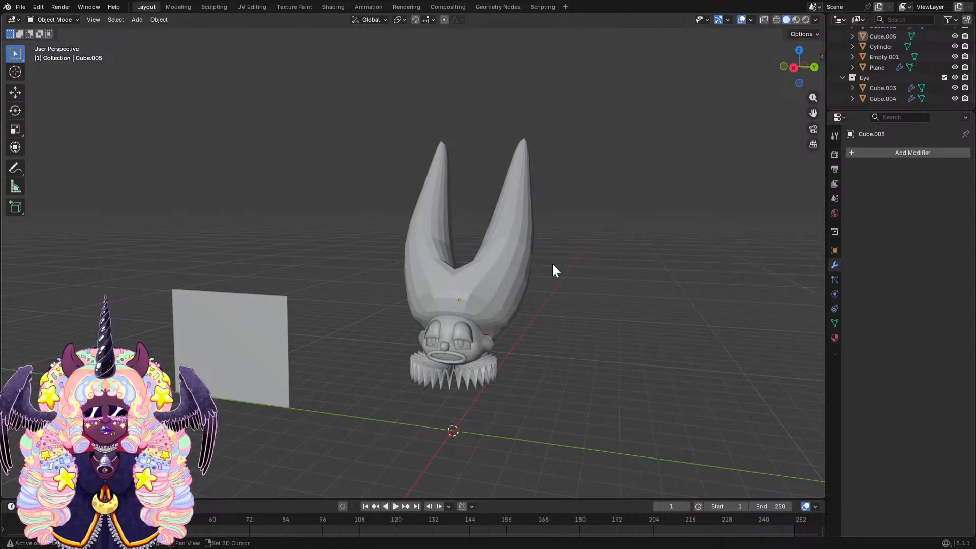
{"action": "key", "text": "shift+a"}
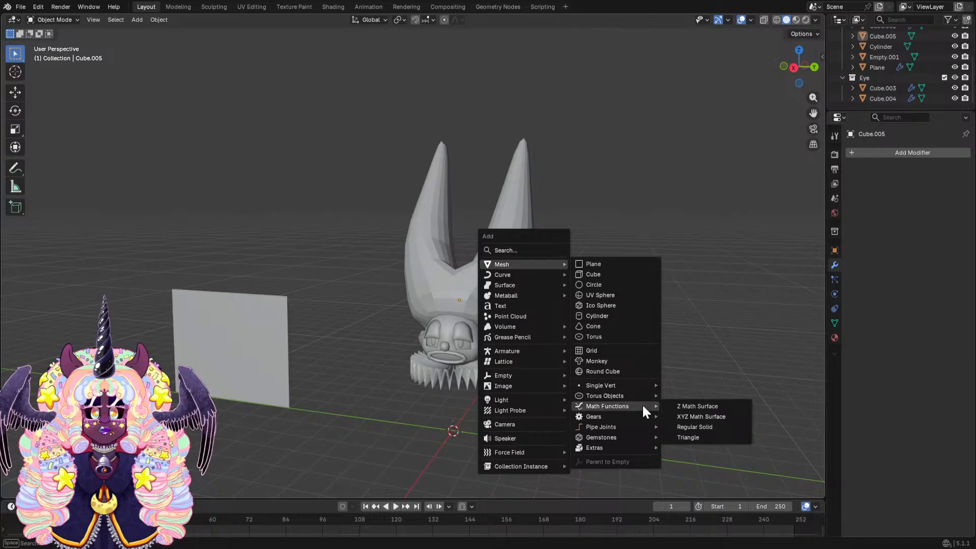
{"action": "mouse_move", "coordinate": [646, 440]}
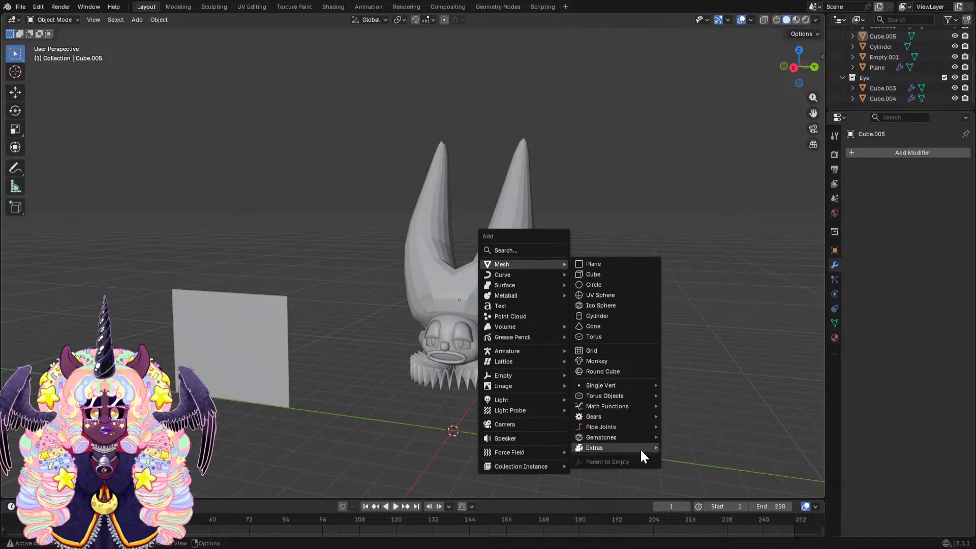
{"action": "left_click", "coordinate": [723, 483]}
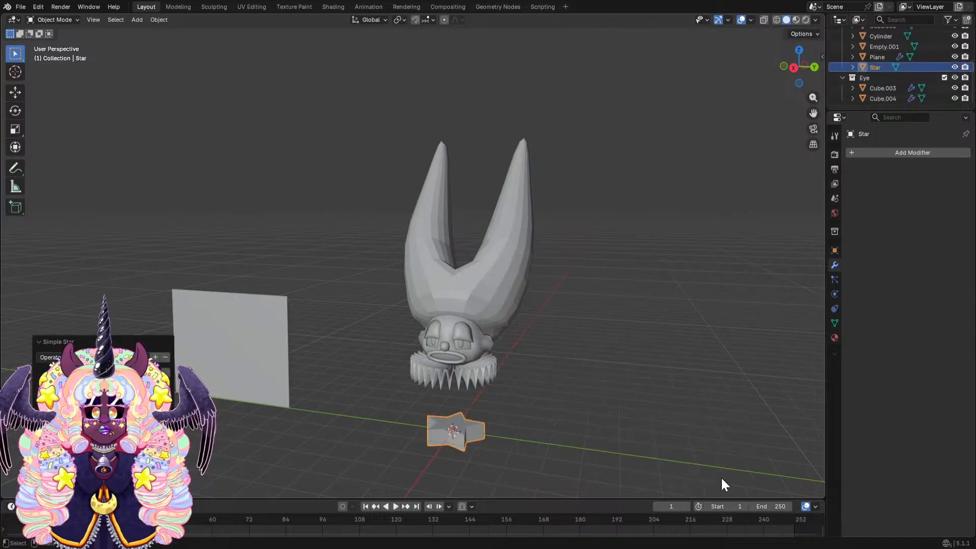
{"action": "middle_click_drag", "start_coordinate": [607, 412], "coordinate": [551, 302]}
{"action": "scroll", "coordinate": [563, 326], "scroll_direction": "up", "scroll_amount": 1}
{"action": "scroll", "coordinate": [563, 325], "scroll_direction": "up", "scroll_amount": 3}
{"action": "middle_click_drag", "start_coordinate": [571, 357], "coordinate": [568, 316], "text": "shift"}
{"action": "scroll", "coordinate": [564, 298], "scroll_direction": "up", "scroll_amount": 3}
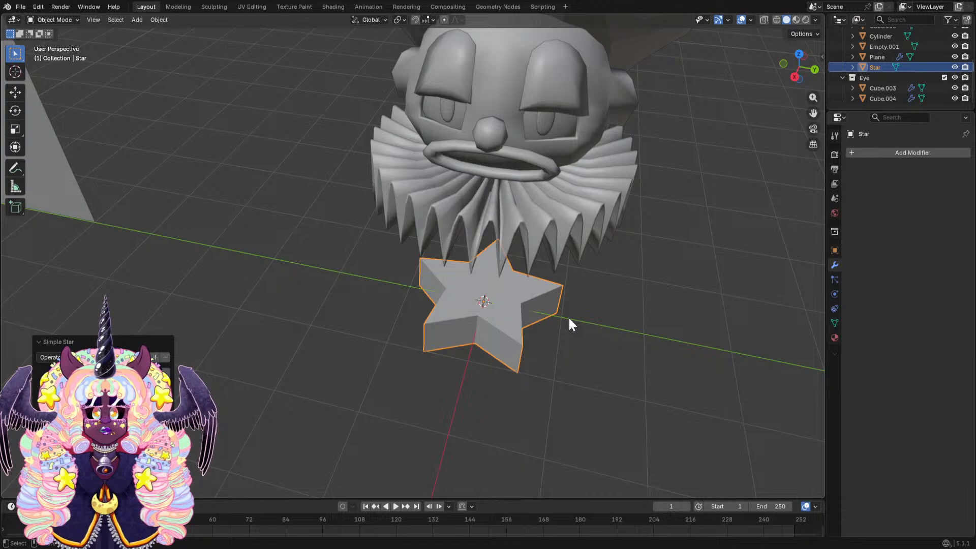
Move the star up about 9.9 m along the global Z axis, level with the hat's horns.
{"action": "scroll", "coordinate": [569, 321], "scroll_direction": "down", "scroll_amount": 3}
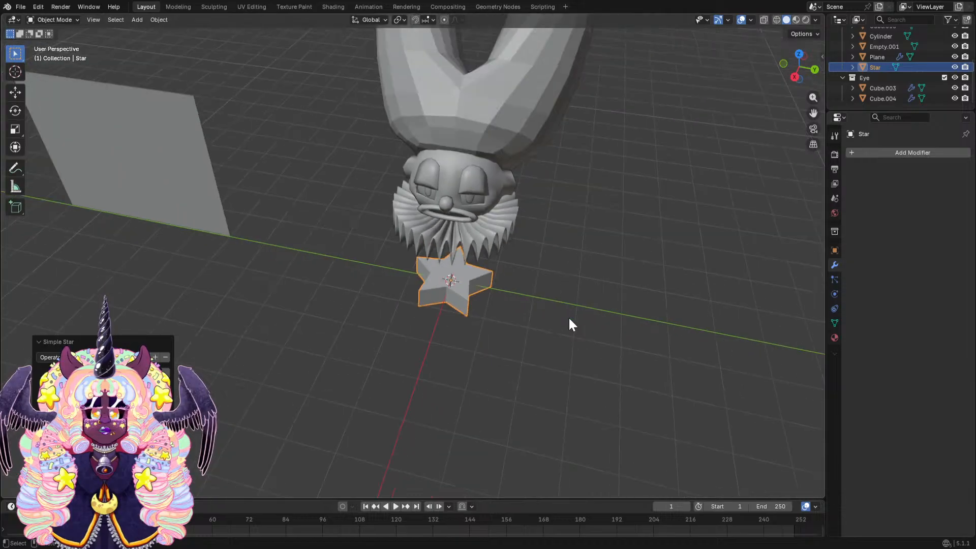
{"action": "scroll", "coordinate": [568, 316], "scroll_direction": "down", "scroll_amount": 4}
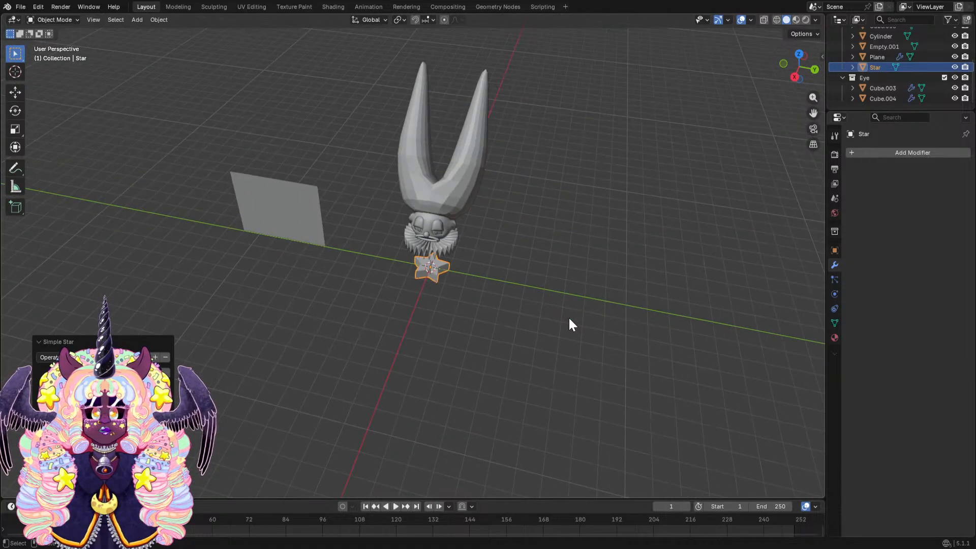
{"action": "key", "text": "g"}
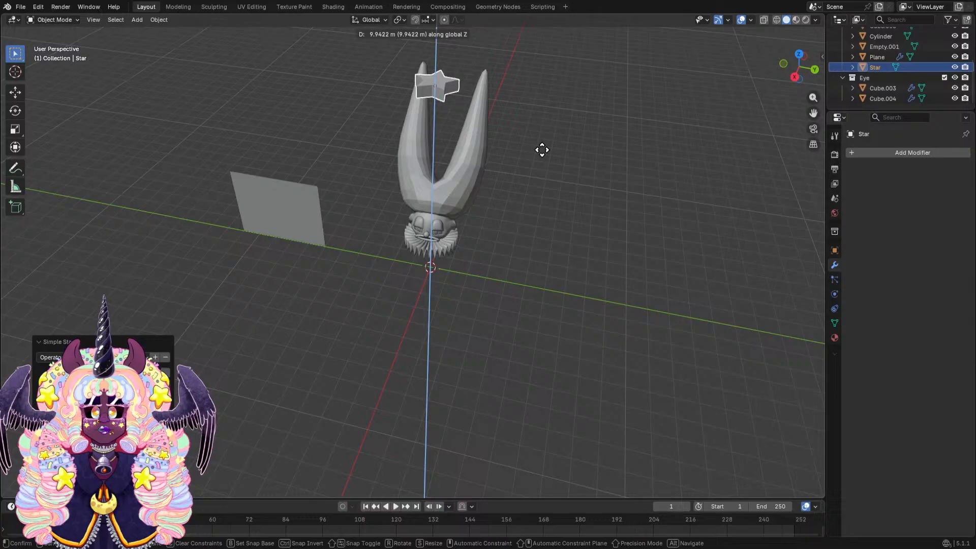
{"action": "left_click", "coordinate": [542, 150]}
Put the star into Edit Mode with the Select Box tool and clear its full selection.
{"action": "middle_click_drag", "start_coordinate": [547, 123], "coordinate": [488, 285], "text": "shift"}
{"action": "scroll", "coordinate": [487, 285], "scroll_direction": "up", "scroll_amount": 3}
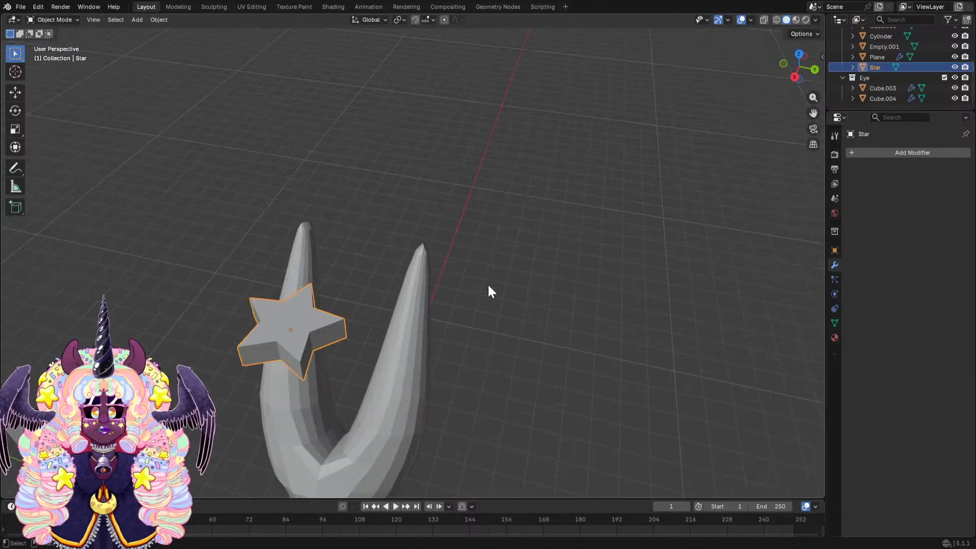
{"action": "left_click", "coordinate": [69, 20]}
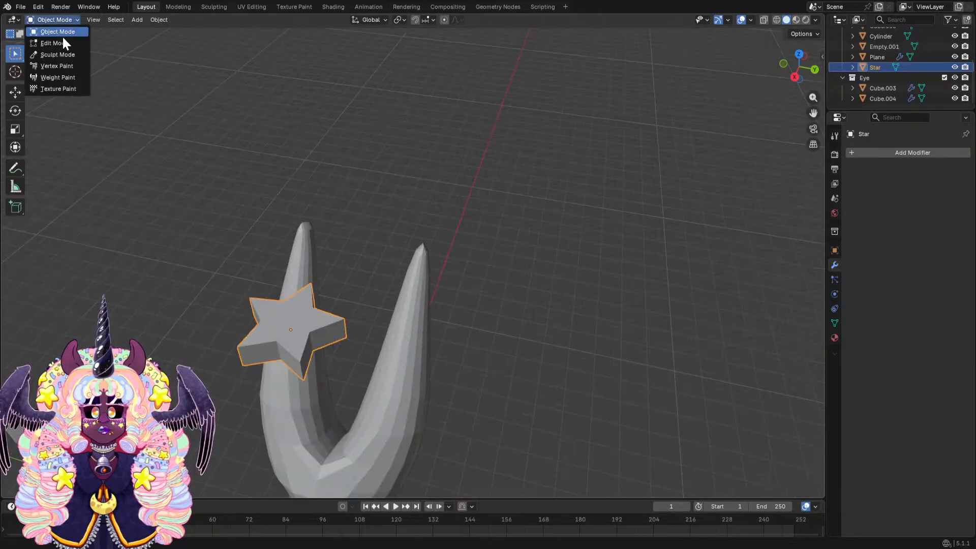
{"action": "left_click", "coordinate": [54, 44]}
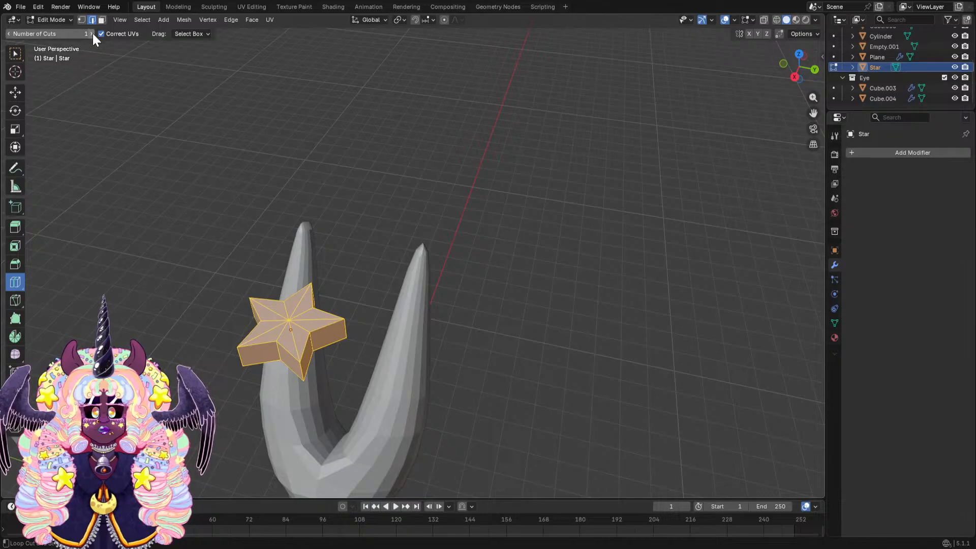
{"action": "left_click", "coordinate": [15, 53]}
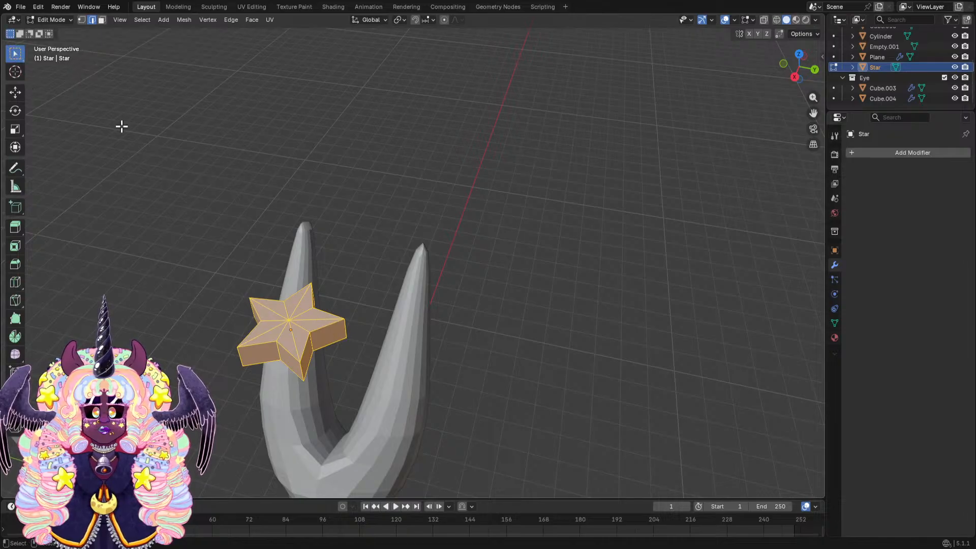
{"action": "key", "text": "alt+a"}
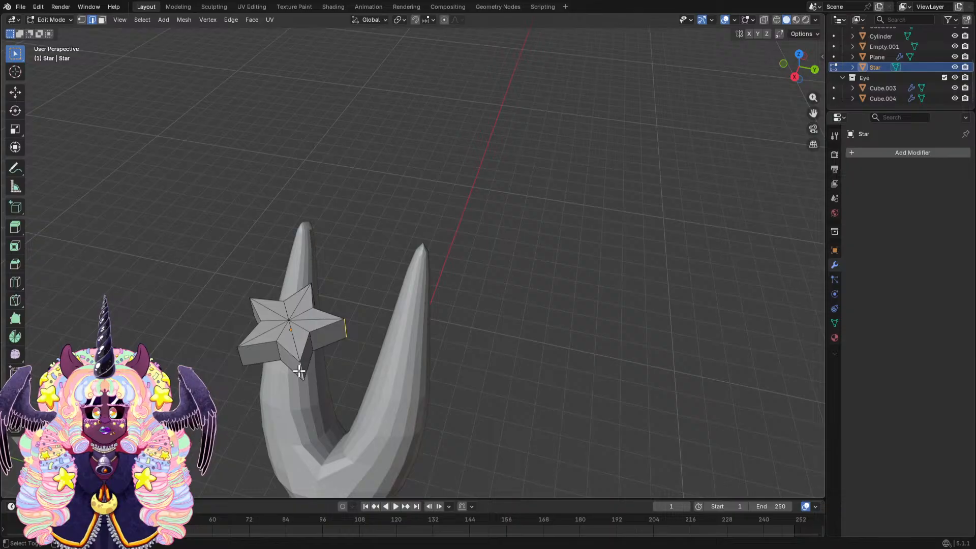
Bevel the vertical edges at the star's five tips by about 0.44 m with 5 segments and return to Object Mode.
{"action": "middle_click_drag", "start_coordinate": [299, 372], "coordinate": [522, 291]}
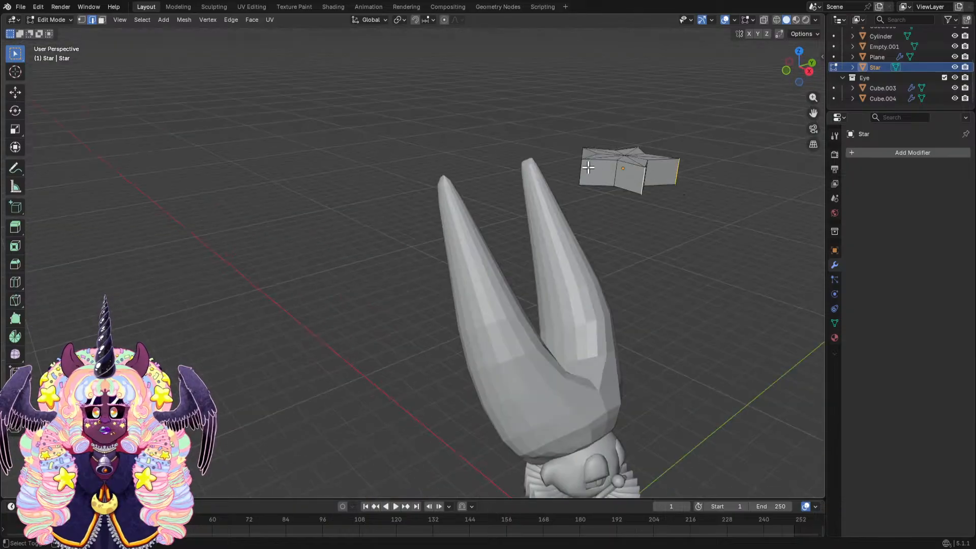
{"action": "middle_click_drag", "start_coordinate": [605, 192], "coordinate": [655, 254]}
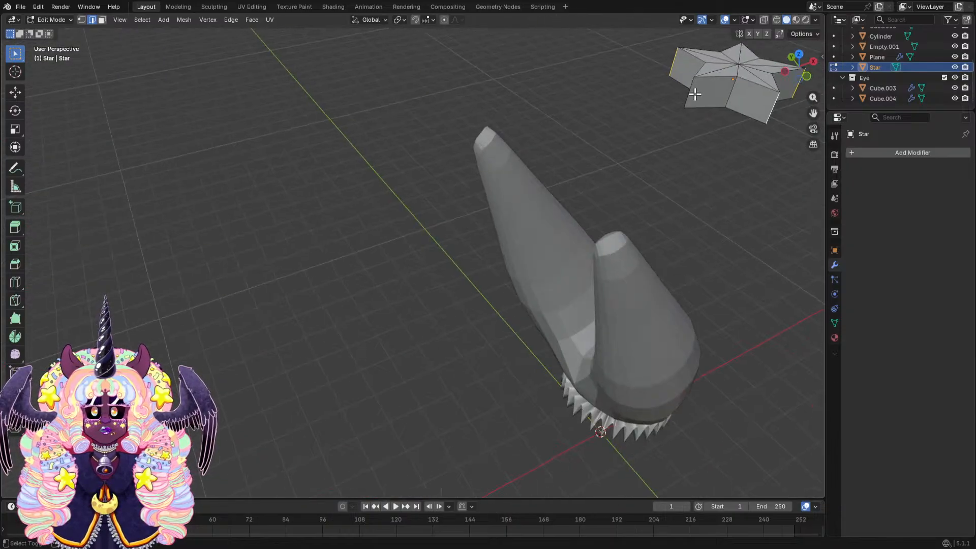
{"action": "middle_click_drag", "start_coordinate": [726, 125], "coordinate": [400, 229], "text": "shift"}
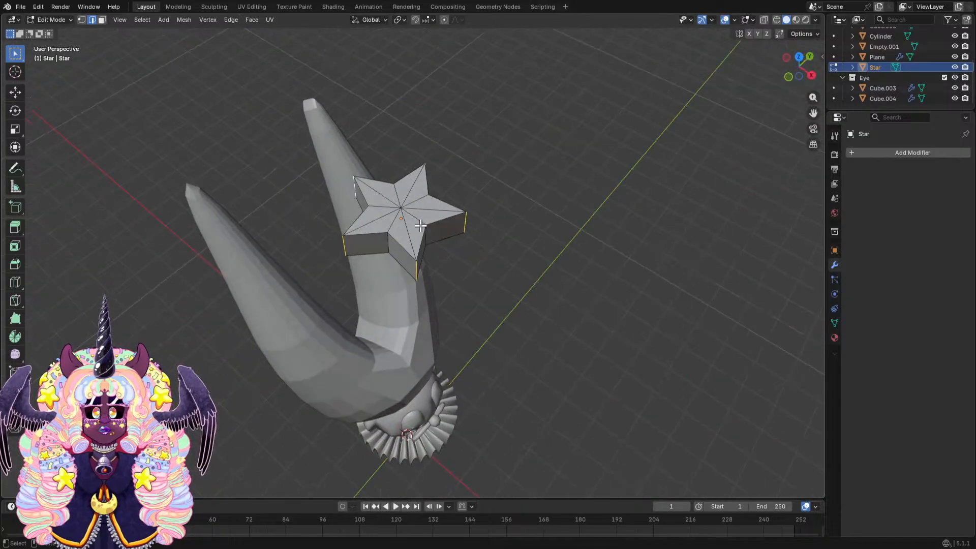
{"action": "key", "text": "ctrl+b"}
{"action": "scroll", "coordinate": [429, 221], "scroll_direction": "up", "scroll_amount": 4}
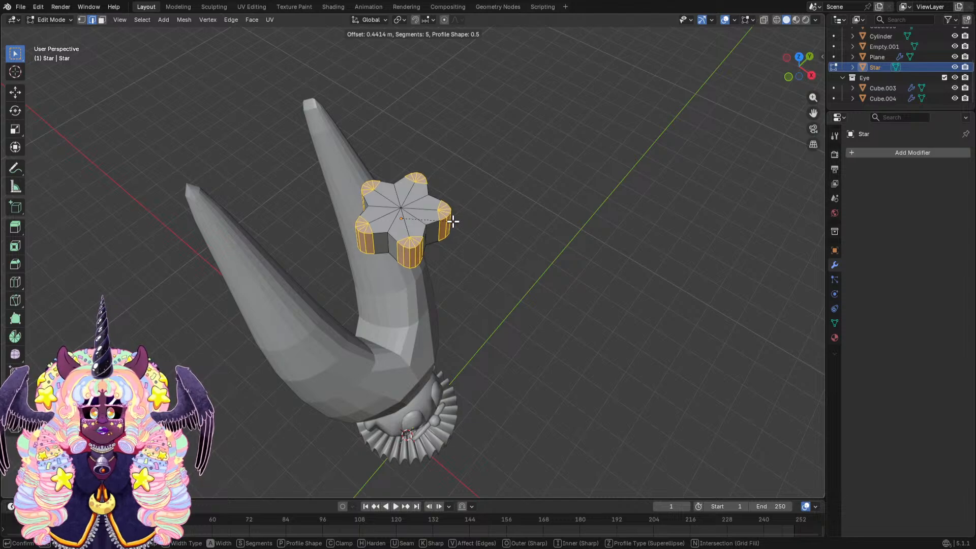
{"action": "left_click", "coordinate": [452, 221]}
{"action": "left_click", "coordinate": [497, 196]}
{"action": "middle_click_drag", "start_coordinate": [497, 196], "coordinate": [303, 152]}
{"action": "left_click", "coordinate": [63, 21]}
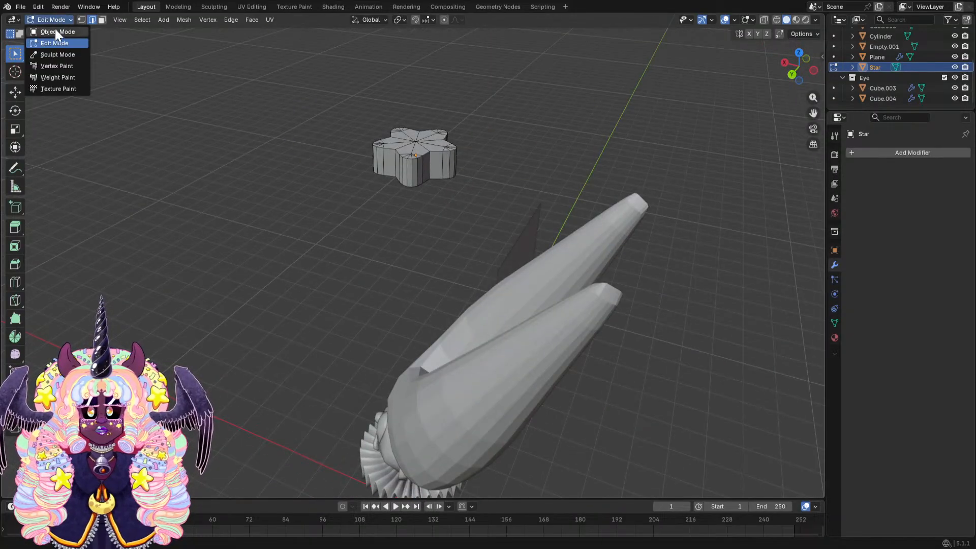
{"action": "left_click", "coordinate": [51, 39]}
Scale the star up uniformly above the hat.
{"action": "middle_click_drag", "start_coordinate": [168, 177], "coordinate": [227, 278]}
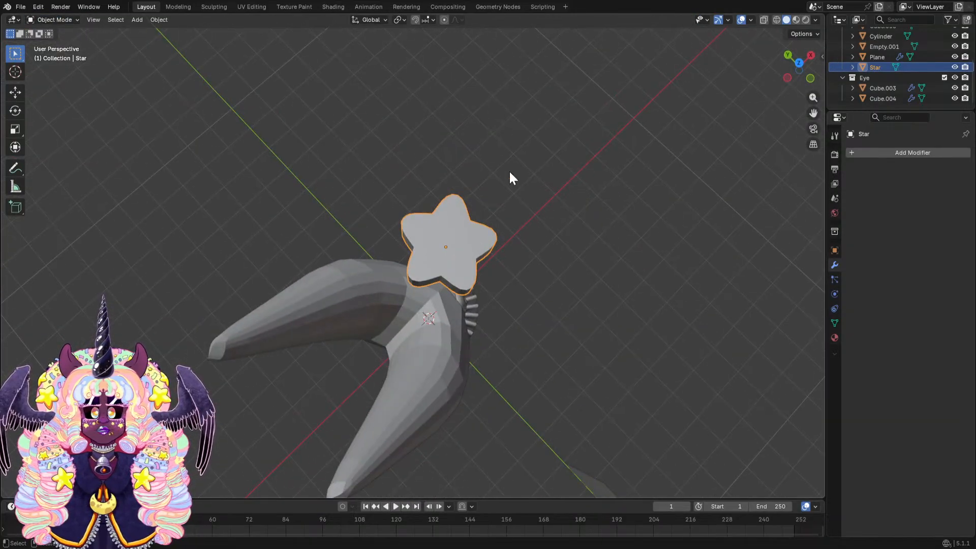
{"action": "middle_click_drag", "start_coordinate": [530, 266], "coordinate": [501, 147]}
{"action": "right_click", "coordinate": [501, 147]}
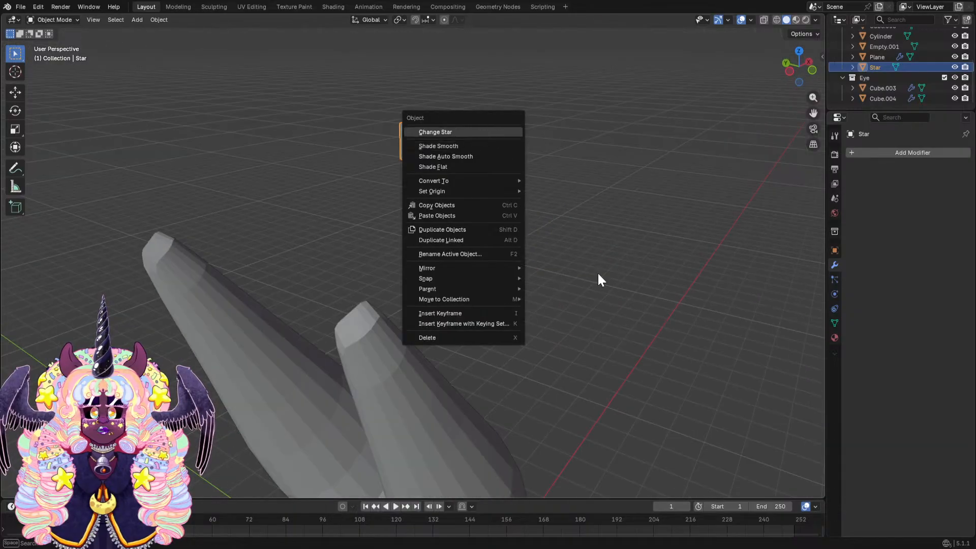
{"action": "middle_click_drag", "start_coordinate": [597, 272], "coordinate": [510, 287]}
{"action": "key", "text": "s"}
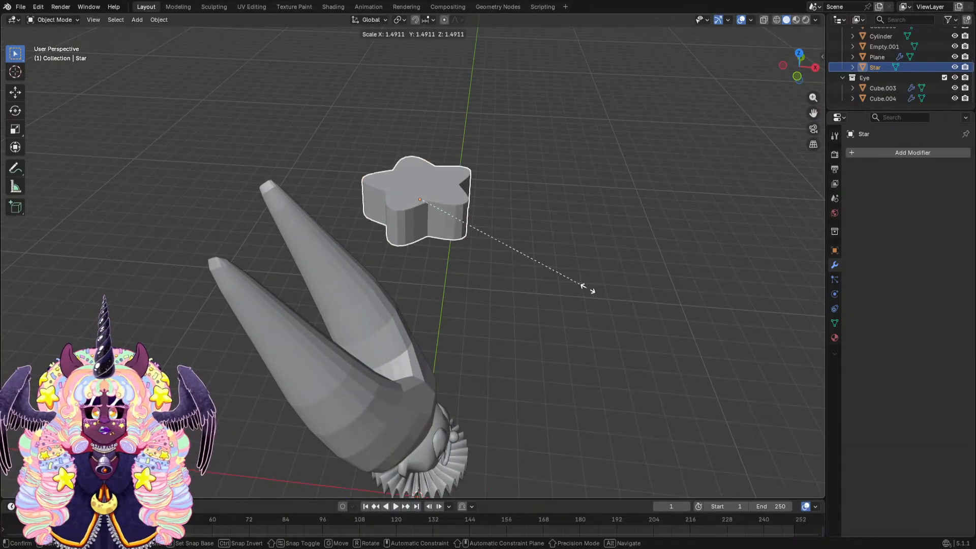
{"action": "left_click", "coordinate": [621, 284]}
Apply Shade Smooth to the enlarged star.
{"action": "middle_click_drag", "start_coordinate": [620, 284], "coordinate": [364, 230]}
{"action": "right_click", "coordinate": [370, 210]}
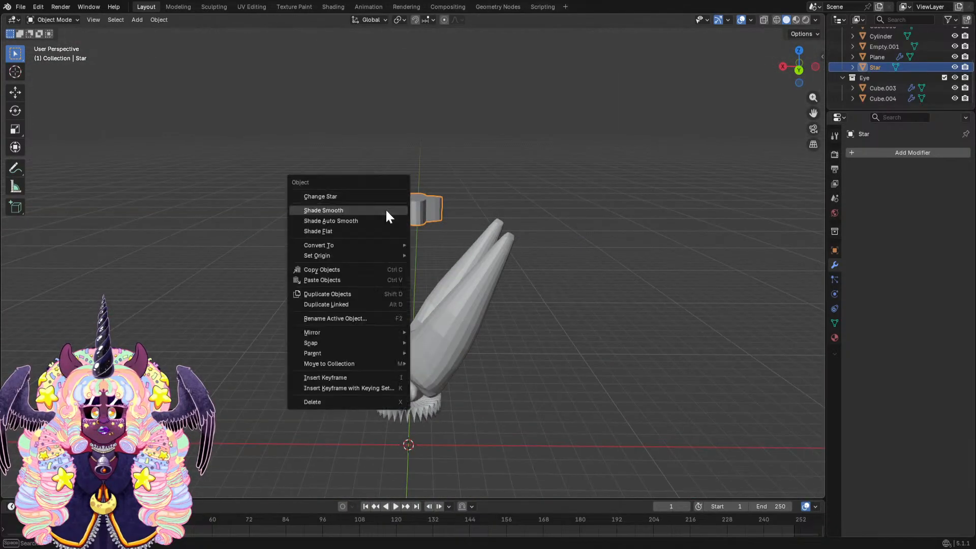
{"action": "left_click", "coordinate": [368, 209]}
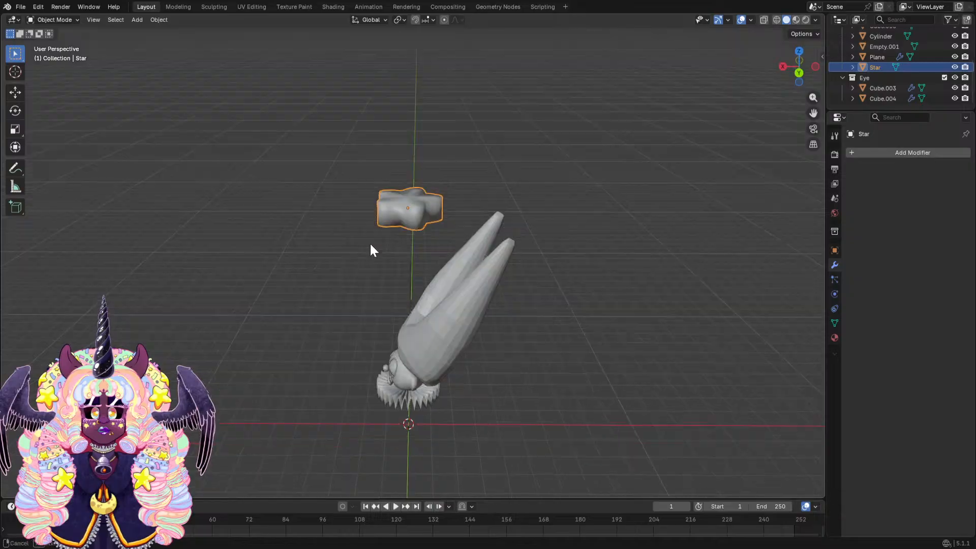
Try to inset the central faces on the star's top side by a small amount in Edit Mode, returning to Object Mode.
{"action": "middle_click_drag", "start_coordinate": [371, 250], "coordinate": [424, 255]}
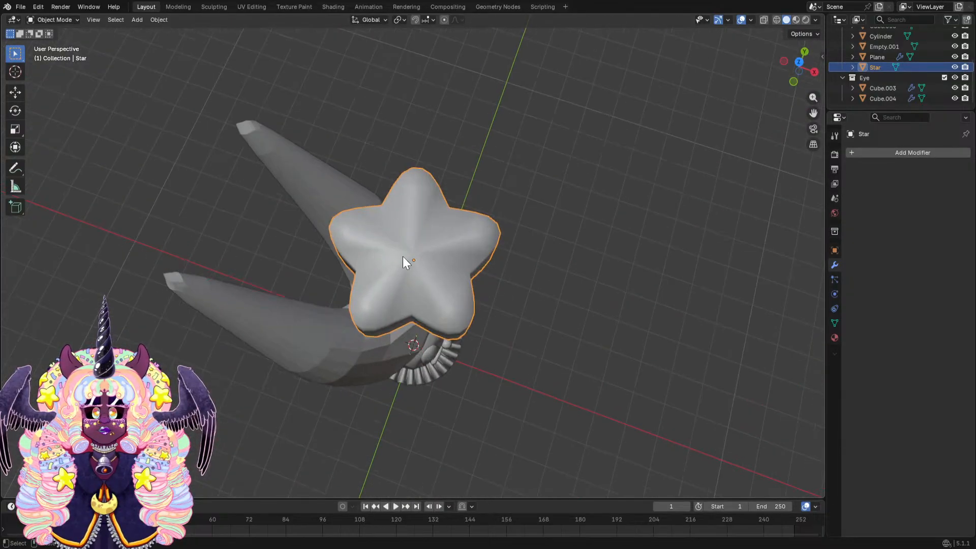
{"action": "left_click", "coordinate": [54, 19]}
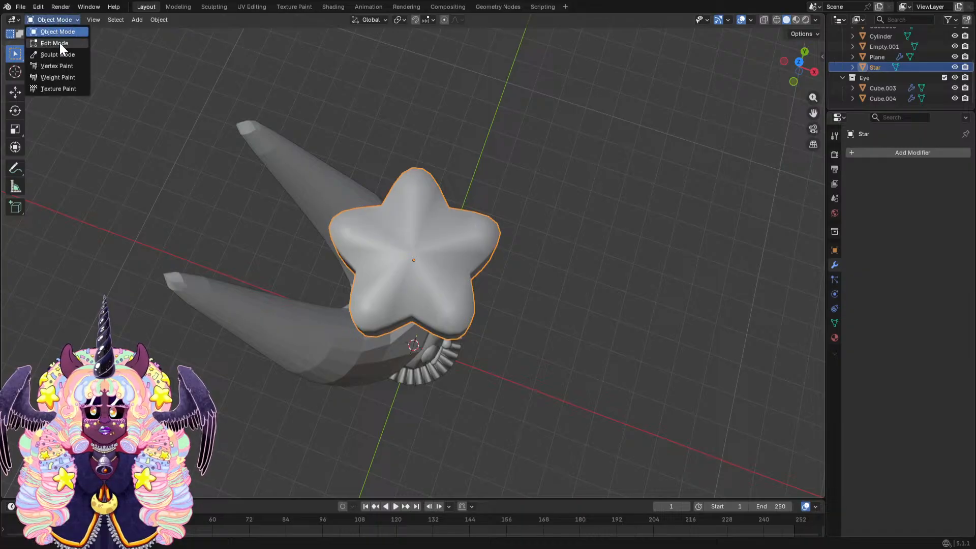
{"action": "left_click", "coordinate": [59, 43]}
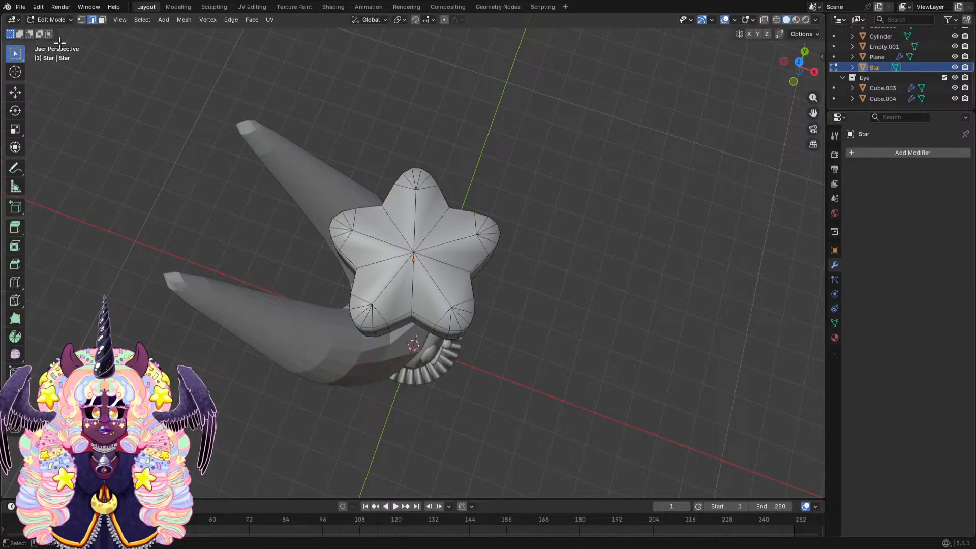
{"action": "left_click", "coordinate": [103, 21]}
{"action": "left_click", "coordinate": [461, 296], "text": "alt+shift"}
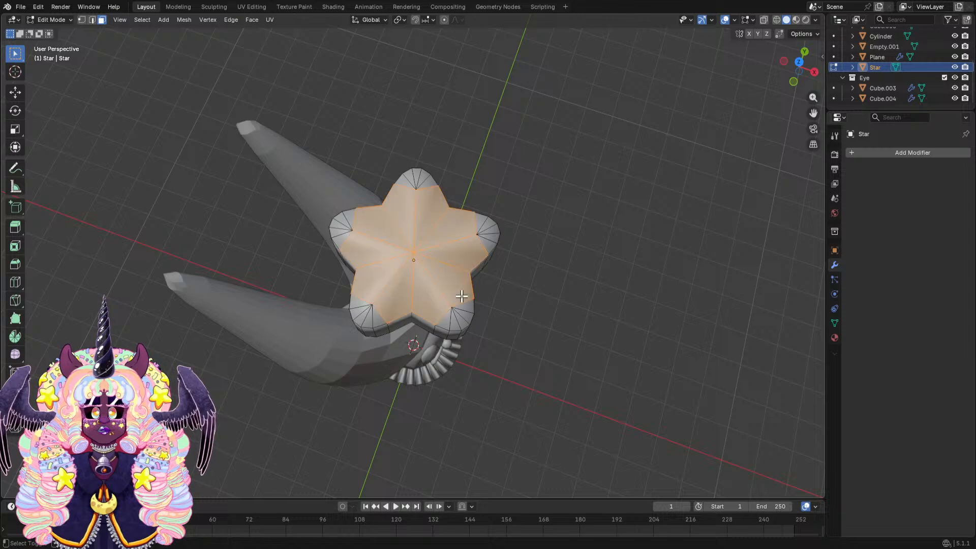
{"action": "key", "text": "i"}
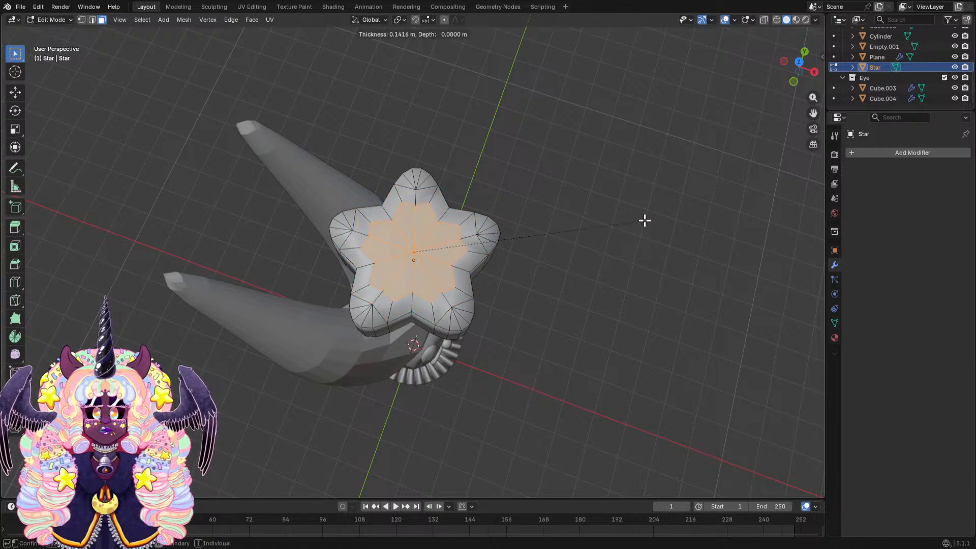
{"action": "left_click", "coordinate": [657, 216]}
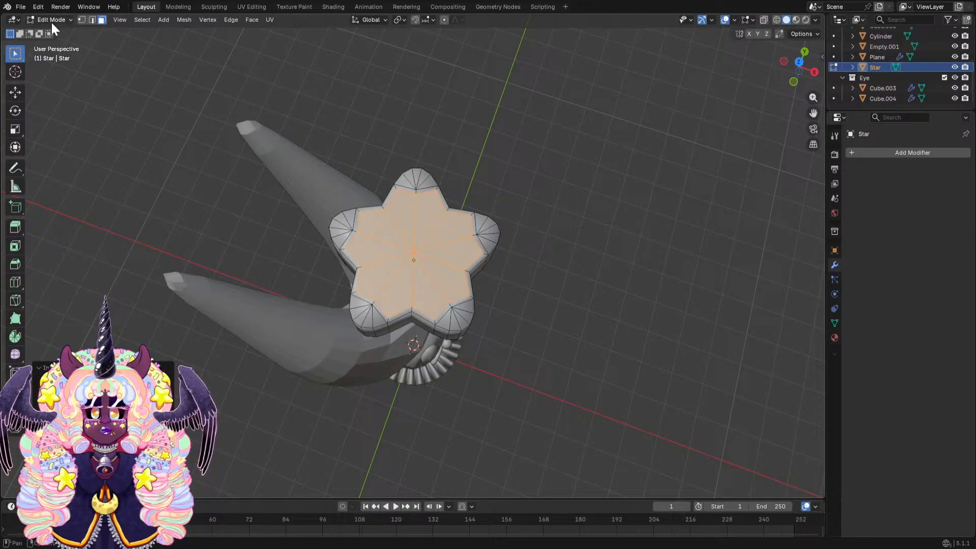
{"action": "left_click", "coordinate": [51, 19]}
{"action": "left_click", "coordinate": [50, 32]}
{"action": "middle_click_drag", "start_coordinate": [287, 184], "coordinate": [344, 150]}
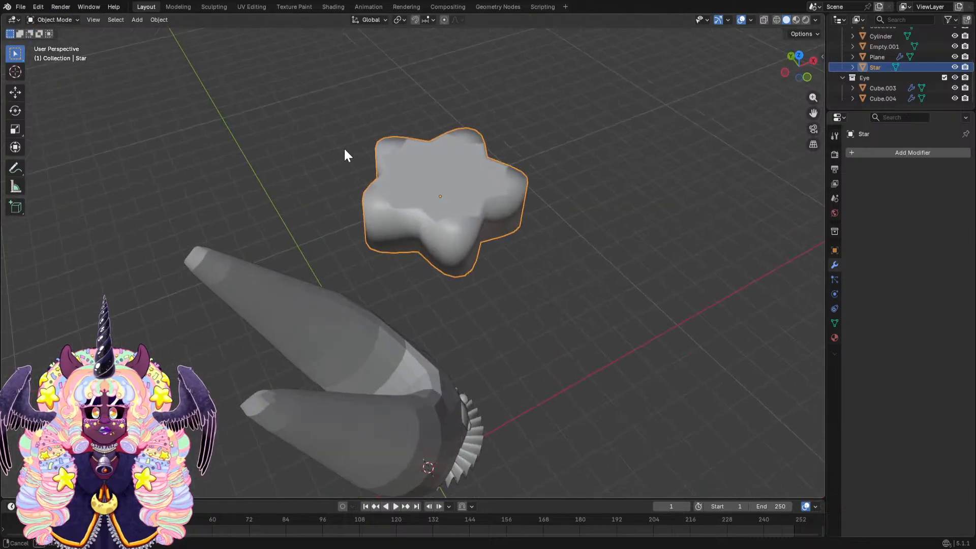
{"action": "middle_click_drag", "start_coordinate": [498, 166], "coordinate": [523, 190]}
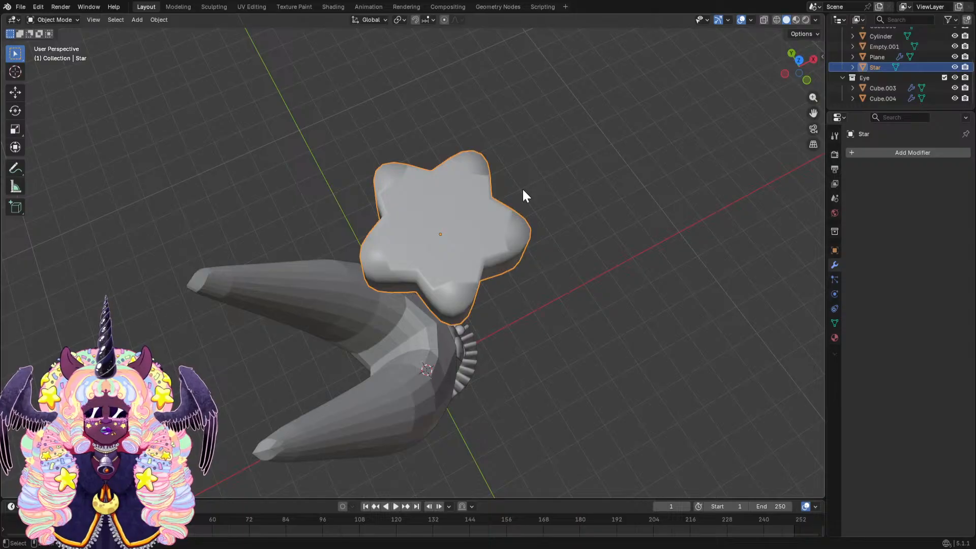
Clear the star's face selection in Edit Mode and select all faces on its top and bottom sides.
{"action": "key", "text": "Tab"}
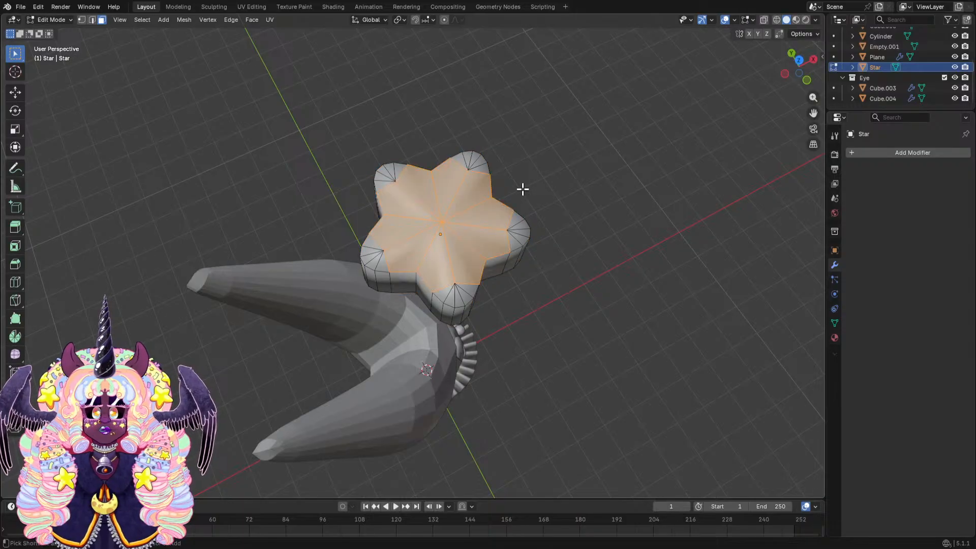
{"action": "key", "text": "alt+a"}
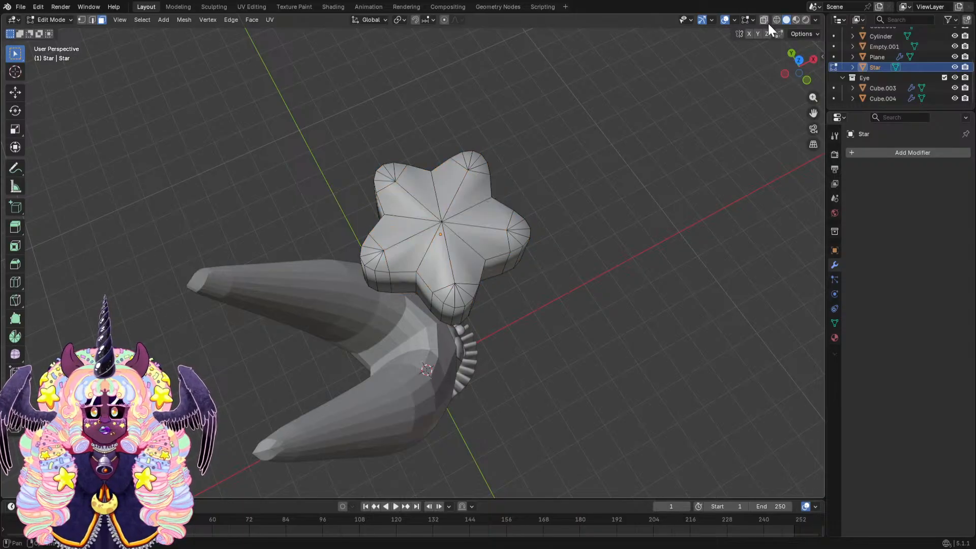
{"action": "left_click", "coordinate": [798, 61]}
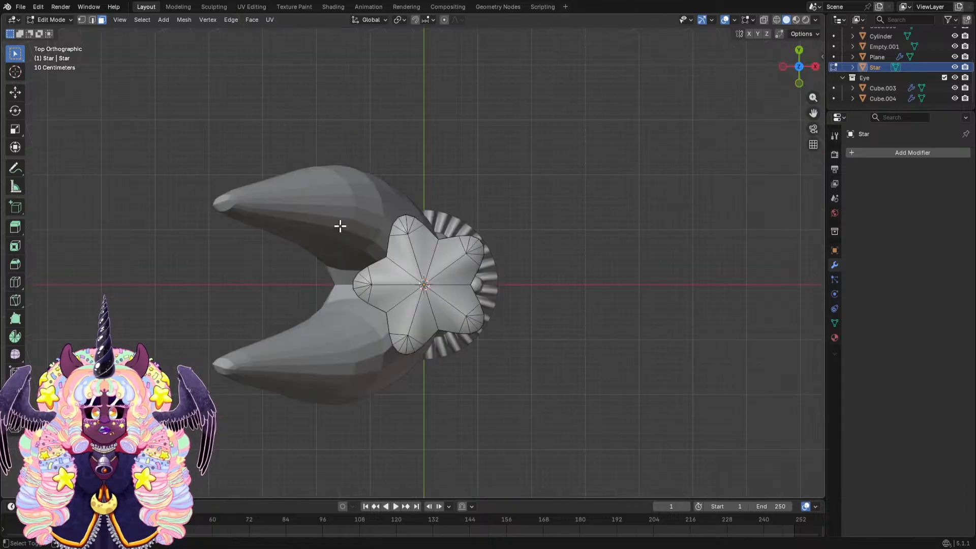
{"action": "left_click_drag", "start_coordinate": [340, 225], "coordinate": [527, 357]}
{"action": "middle_click_drag", "start_coordinate": [527, 353], "coordinate": [495, 127]}
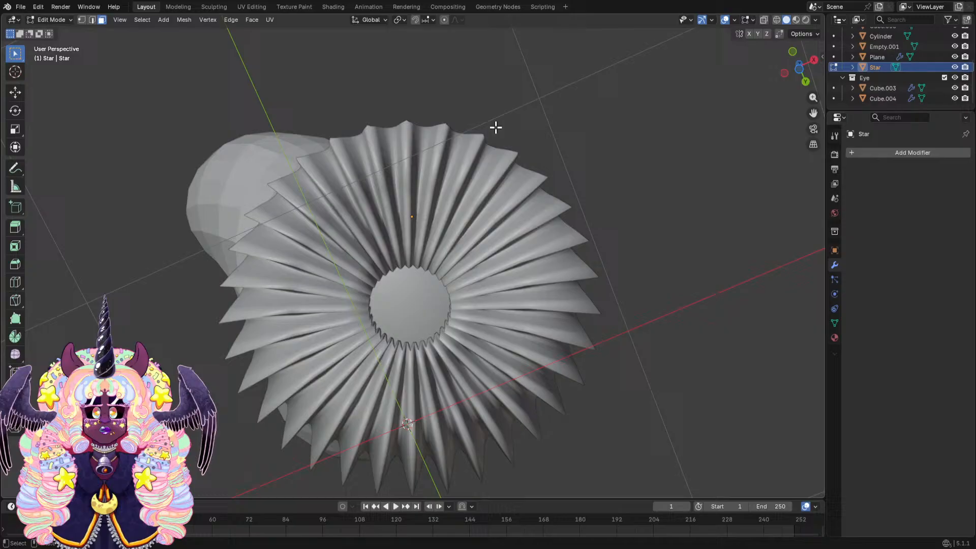
{"action": "left_click", "coordinate": [801, 68]}
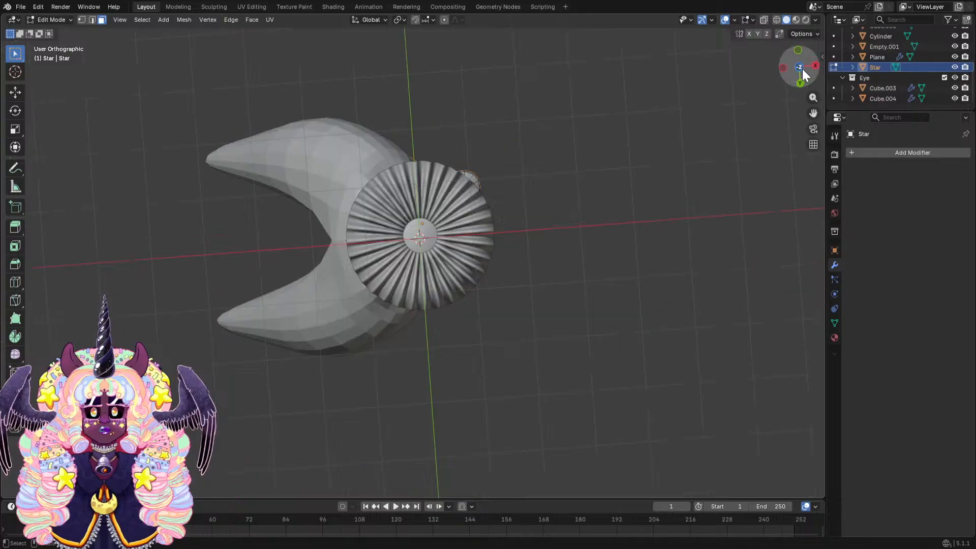
{"action": "left_click", "coordinate": [763, 21]}
{"action": "left_click", "coordinate": [786, 20]}
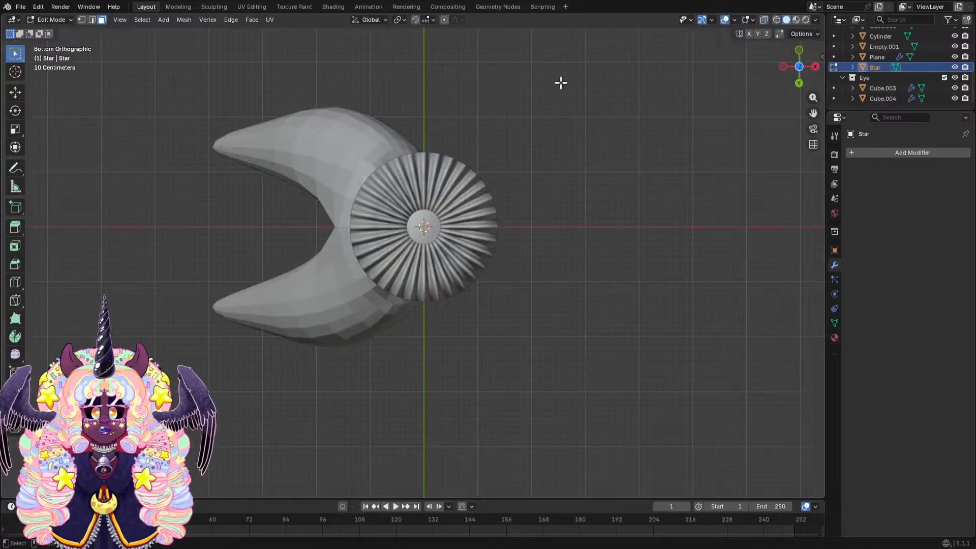
{"action": "scroll", "coordinate": [560, 82], "scroll_direction": "up", "scroll_amount": 6}
{"action": "scroll", "coordinate": [488, 99], "scroll_direction": "down", "scroll_amount": 4}
{"action": "left_click_drag", "start_coordinate": [283, 69], "coordinate": [593, 330]}
Inset the star's selected top and bottom faces by about 0.03 m and return to Object Mode.
{"action": "middle_click_drag", "start_coordinate": [586, 205], "coordinate": [538, 262]}
{"action": "key", "text": "i"}
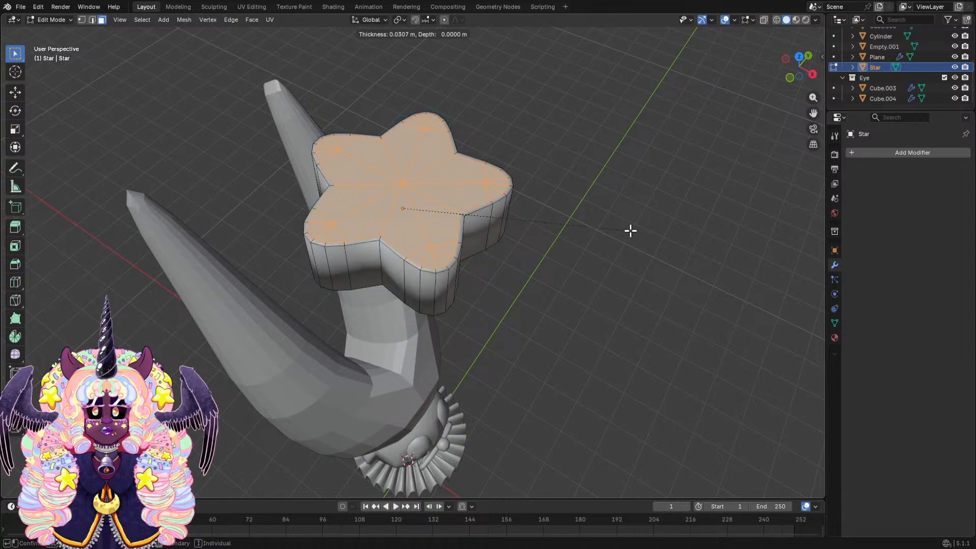
{"action": "left_click", "coordinate": [629, 230]}
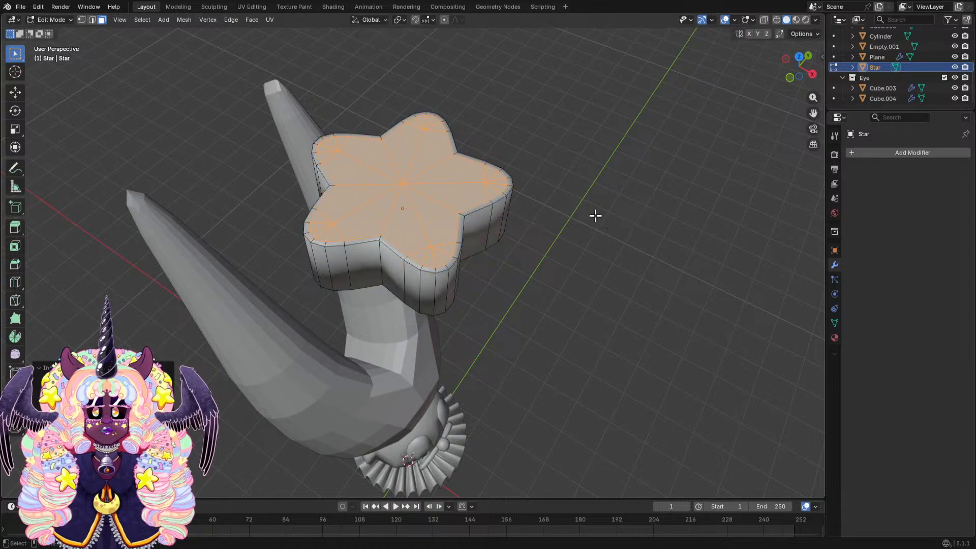
{"action": "left_click", "coordinate": [56, 19]}
{"action": "left_click", "coordinate": [48, 32]}
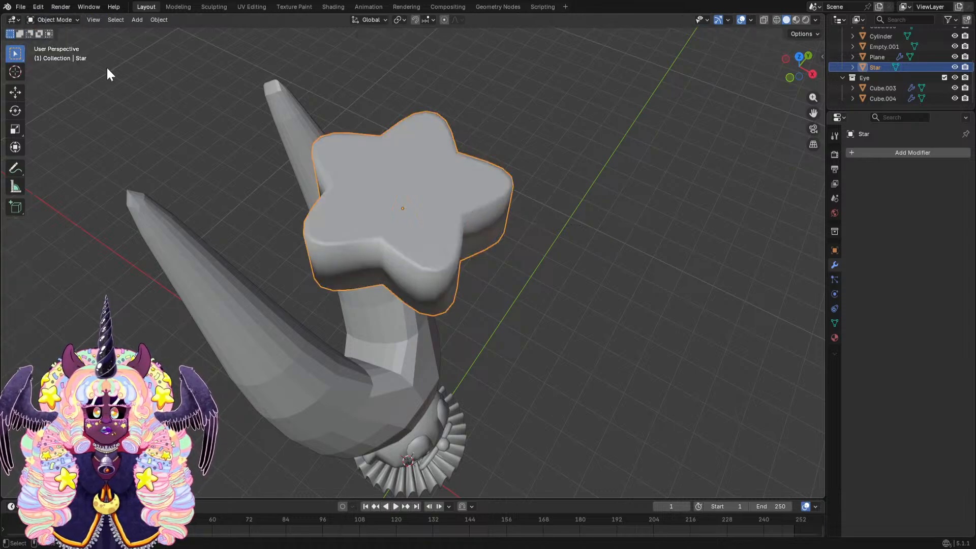
Select every object in the scene, apply Shade Smooth to all of them and clear the selection.
{"action": "left_click", "coordinate": [564, 173]}
{"action": "middle_click_drag", "start_coordinate": [563, 173], "coordinate": [524, 129]}
{"action": "left_click", "coordinate": [401, 166]}
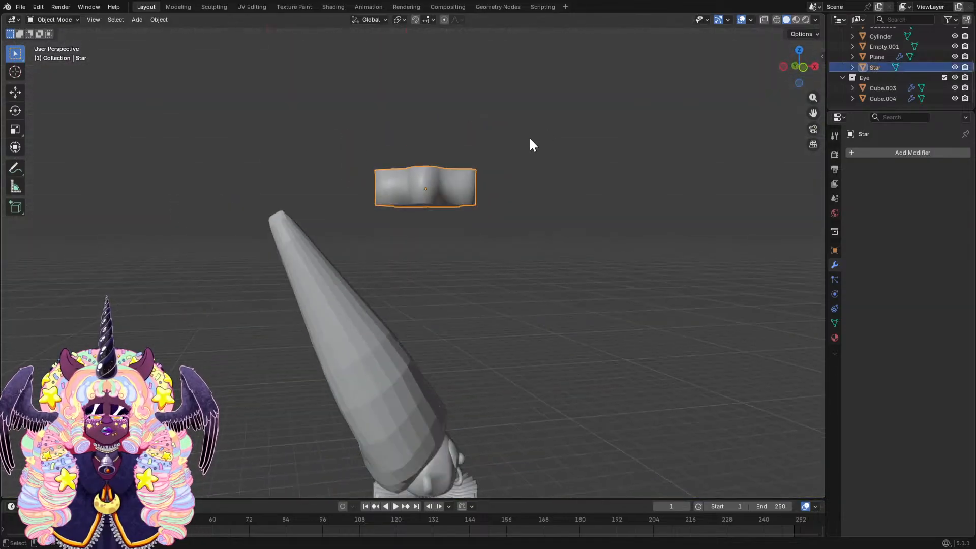
{"action": "key", "text": "a"}
{"action": "left_click", "coordinate": [499, 213]}
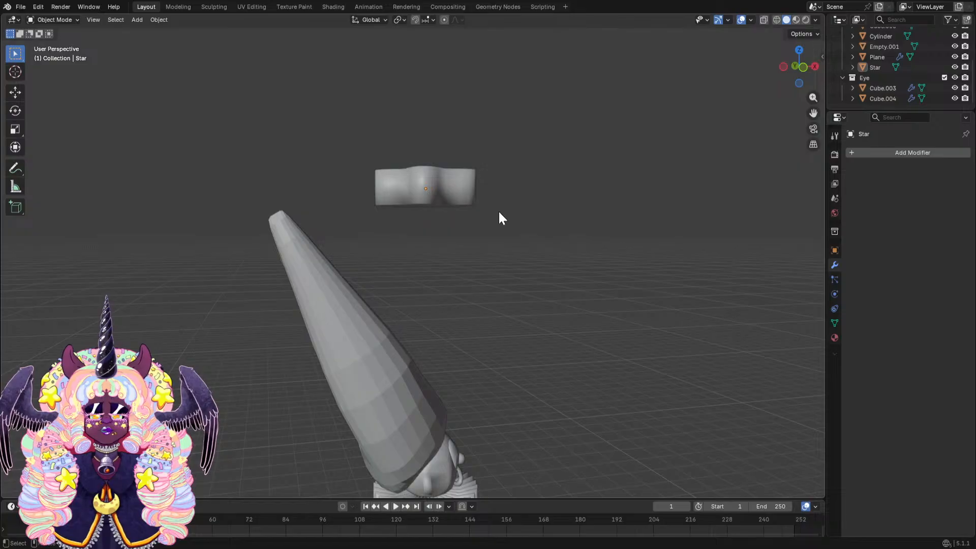
{"action": "key", "text": "a"}
{"action": "right_click", "coordinate": [499, 213]}
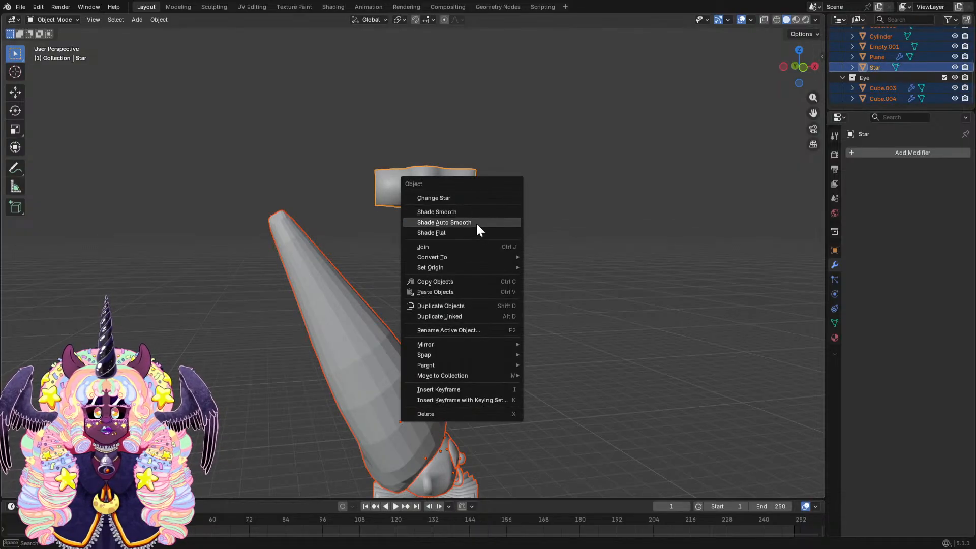
{"action": "left_click", "coordinate": [468, 212]}
{"action": "left_click", "coordinate": [523, 212]}
Rotate the star around the global X axis so that it stands upright.
{"action": "scroll", "coordinate": [523, 213], "scroll_direction": "down", "scroll_amount": 4}
{"action": "middle_click_drag", "start_coordinate": [523, 212], "coordinate": [398, 239]}
{"action": "left_click", "coordinate": [415, 215]}
{"action": "key", "text": "r"}
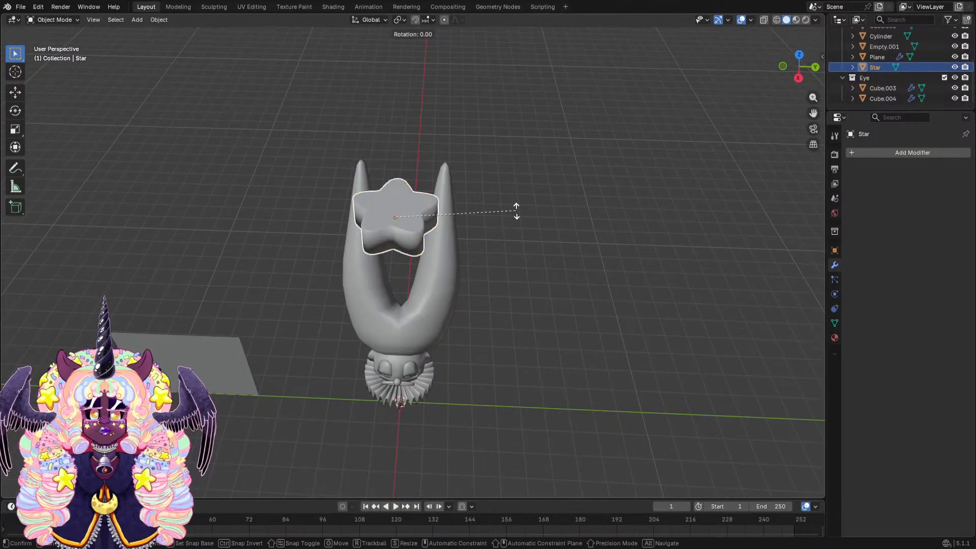
{"action": "key", "text": "x"}
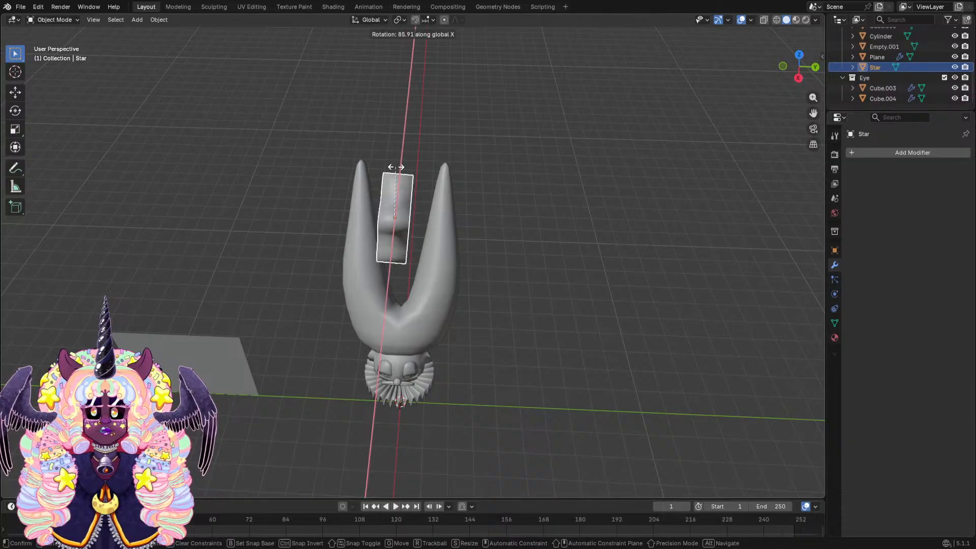
{"action": "left_click", "coordinate": [396, 167]}
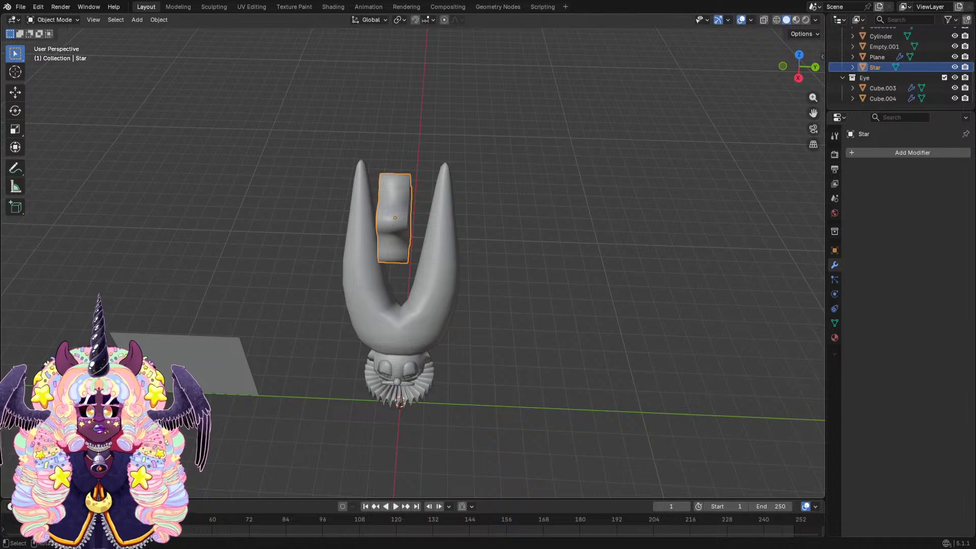
Move the star along the global X axis toward the tips of the hat's horns.
{"action": "middle_click_drag", "start_coordinate": [352, 243], "coordinate": [560, 234]}
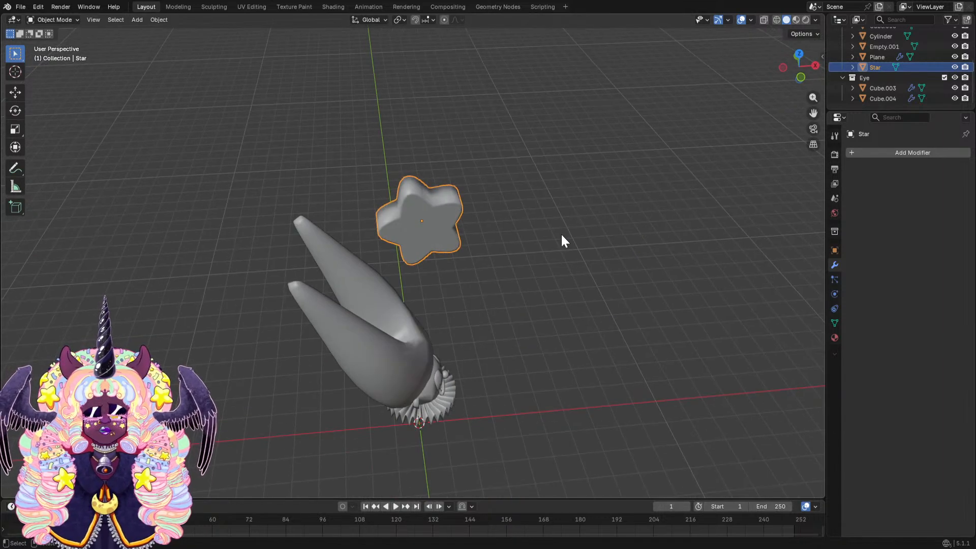
{"action": "key", "text": "g"}
{"action": "key", "text": "y"}
{"action": "key", "text": "z"}
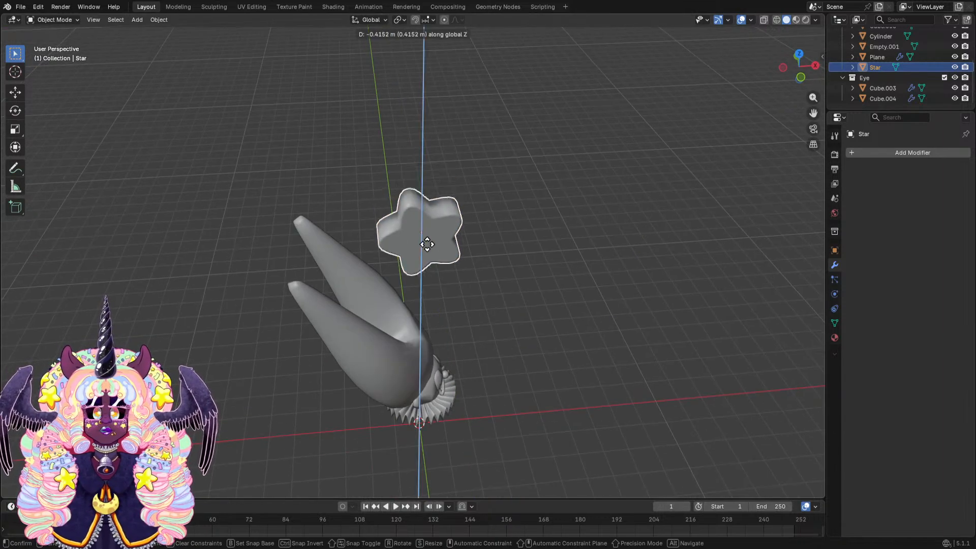
{"action": "key", "text": "x"}
{"action": "left_click", "coordinate": [322, 244]}
Move the star more than 1.3 m along the global Y axis to line it up with one horn's tip.
{"action": "middle_click_drag", "start_coordinate": [322, 244], "coordinate": [362, 232]}
{"action": "key", "text": "g"}
{"action": "key", "text": "y"}
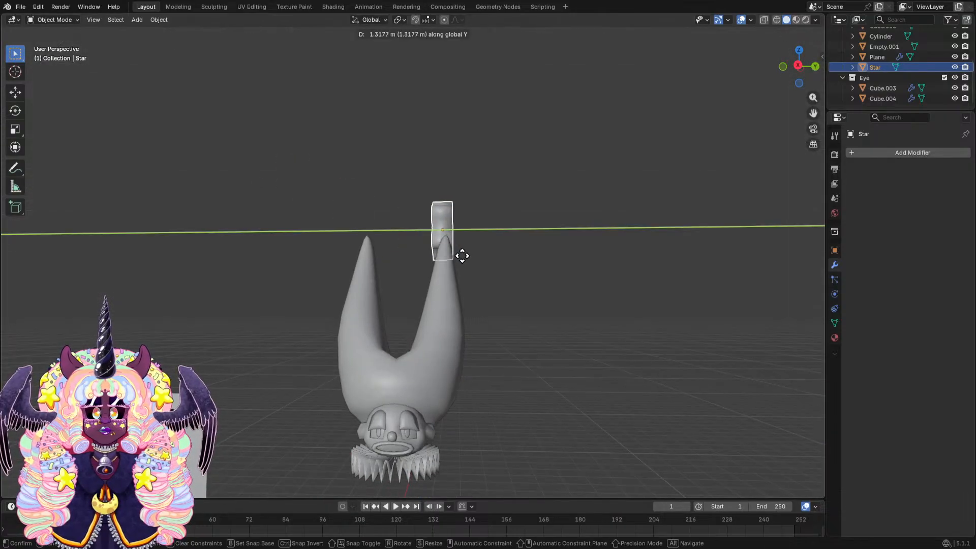
{"action": "left_click", "coordinate": [468, 259]}
Adjust the star's position along the global X axis so it sits above that horn's tip.
{"action": "middle_click_drag", "start_coordinate": [471, 262], "coordinate": [534, 245]}
{"action": "middle_click_drag", "start_coordinate": [363, 232], "coordinate": [513, 241], "text": "shift"}
{"action": "scroll", "coordinate": [541, 233], "scroll_direction": "up", "scroll_amount": 2}
{"action": "scroll", "coordinate": [545, 214], "scroll_direction": "up", "scroll_amount": 1}
{"action": "key", "text": "g"}
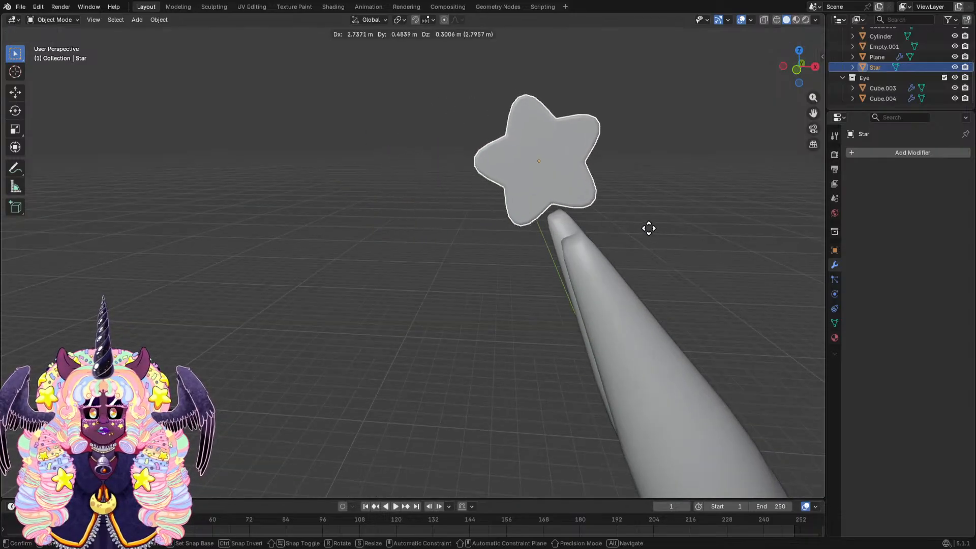
{"action": "key", "text": "y"}
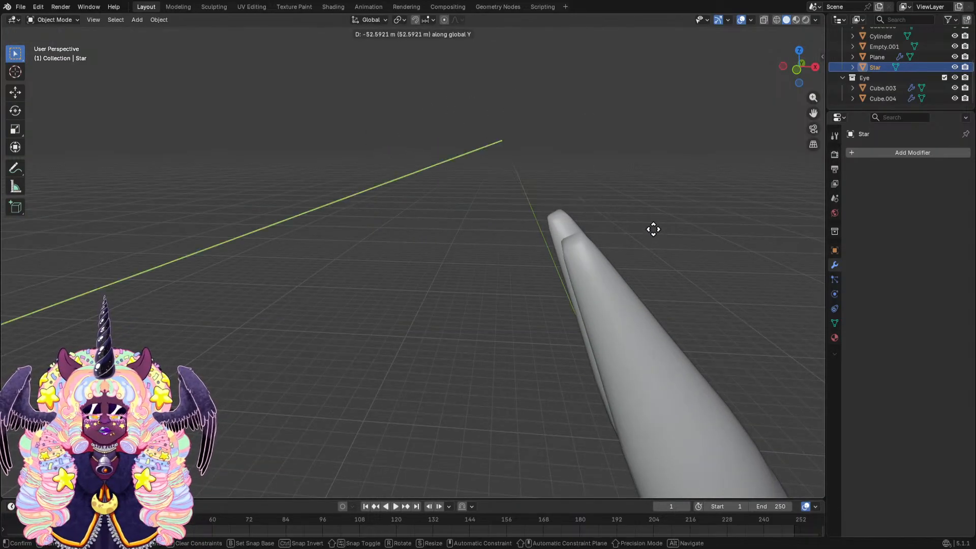
{"action": "key", "text": "x"}
{"action": "left_click", "coordinate": [657, 228]}
Switch the viewport to wireframe display to check how the star overlaps the horn's tip.
{"action": "middle_click_drag", "start_coordinate": [657, 229], "coordinate": [621, 193]}
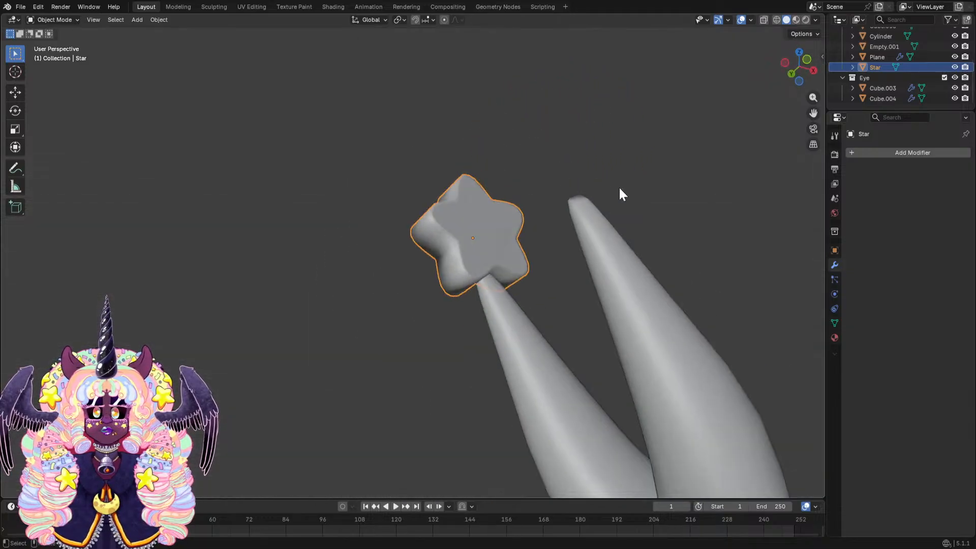
{"action": "left_click", "coordinate": [776, 19]}
{"action": "mouse_move", "coordinate": [666, 132]}
{"action": "middle_mouse_down"}
{"action": "mouse_move", "coordinate": [641, 177]}
{"action": "mouse_move", "coordinate": [660, 177]}
{"action": "mouse_move", "coordinate": [549, 200]}
{"action": "mouse_move", "coordinate": [459, 197]}
{"action": "middle_mouse_up"}
{"action": "scroll", "coordinate": [509, 169], "scroll_direction": "up", "scroll_amount": 2}
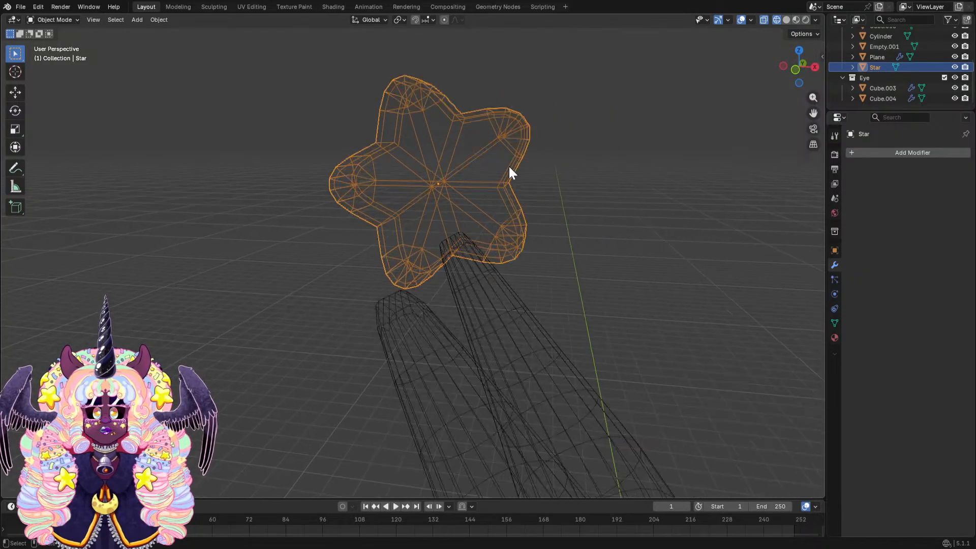
{"action": "left_click", "coordinate": [786, 20]}
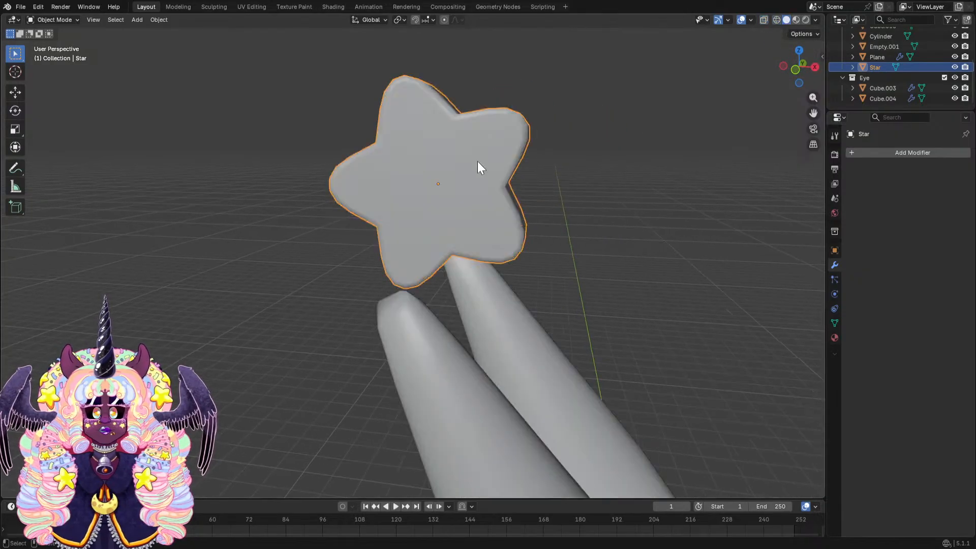
{"action": "left_click", "coordinate": [776, 20]}
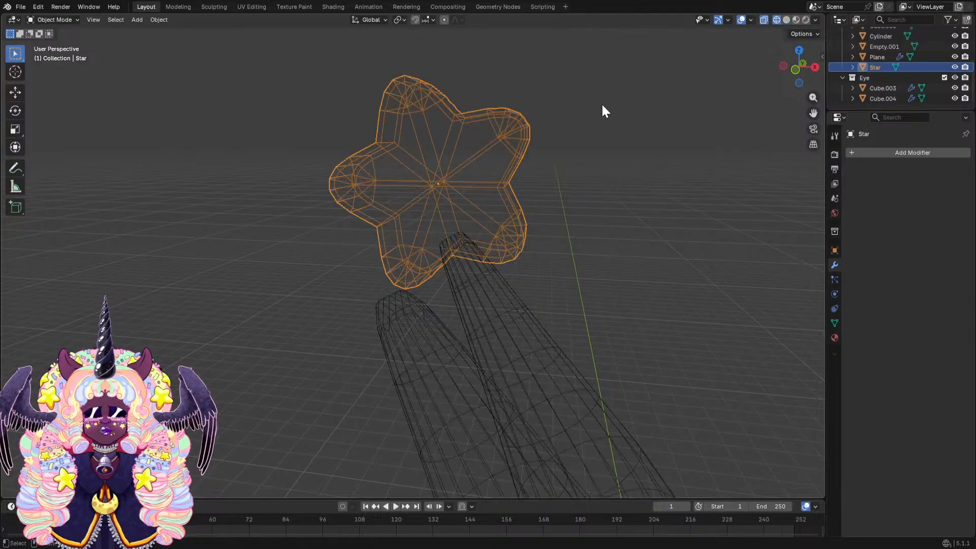
Rotate the star by about -4° around the global Y axis to align its lower points with the horn's tip.
{"action": "middle_click_drag", "start_coordinate": [601, 105], "coordinate": [602, 127]}
{"action": "key", "text": "r"}
{"action": "key", "text": "x"}
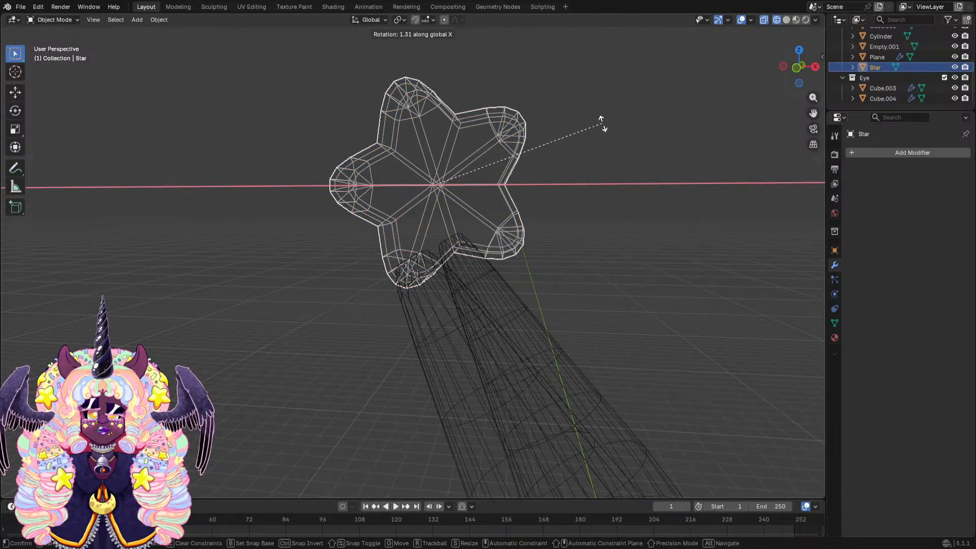
{"action": "key", "text": "y"}
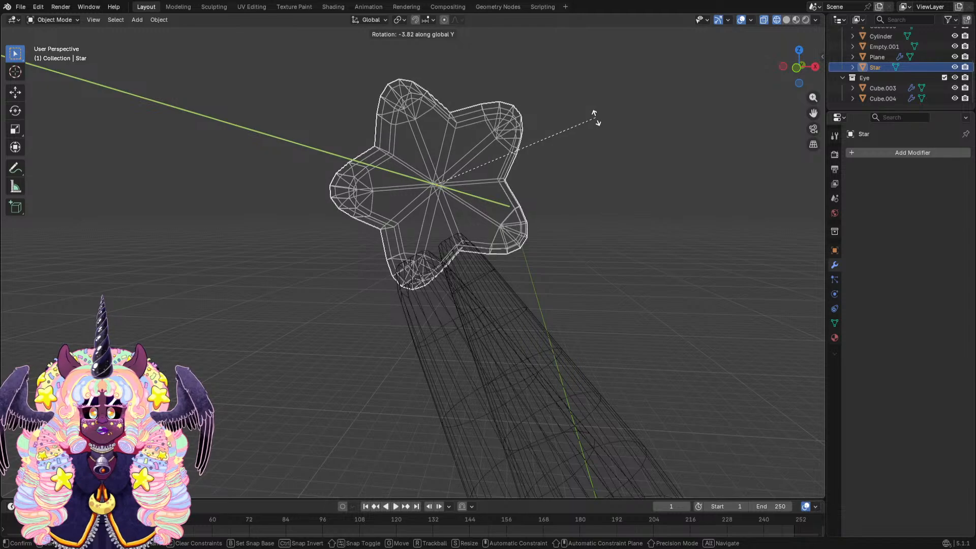
{"action": "left_click", "coordinate": [592, 119]}
Nudge the star along the global X axis to seat its lower points on the horn's tip.
{"action": "key", "text": "g"}
{"action": "key", "text": "x"}
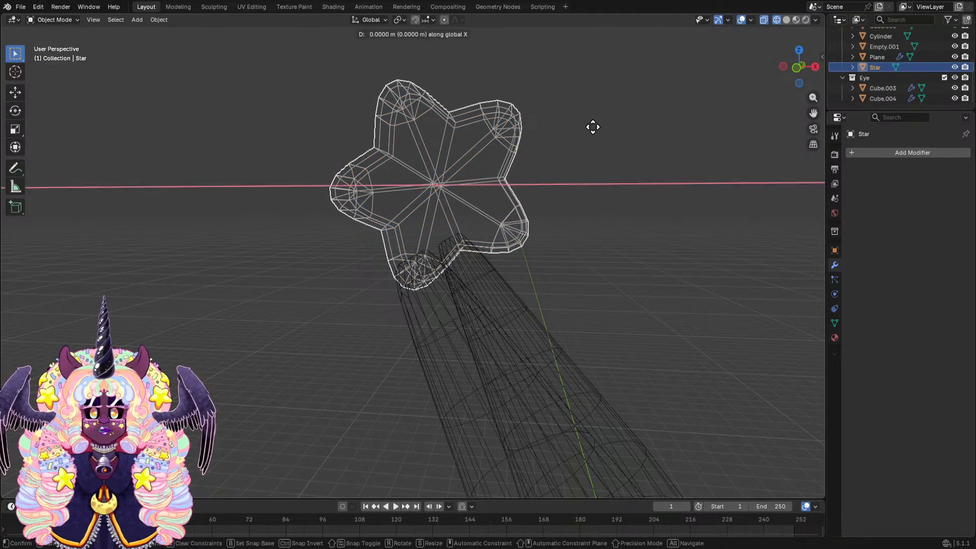
{"action": "left_click", "coordinate": [584, 131]}
{"action": "left_click", "coordinate": [585, 160]}
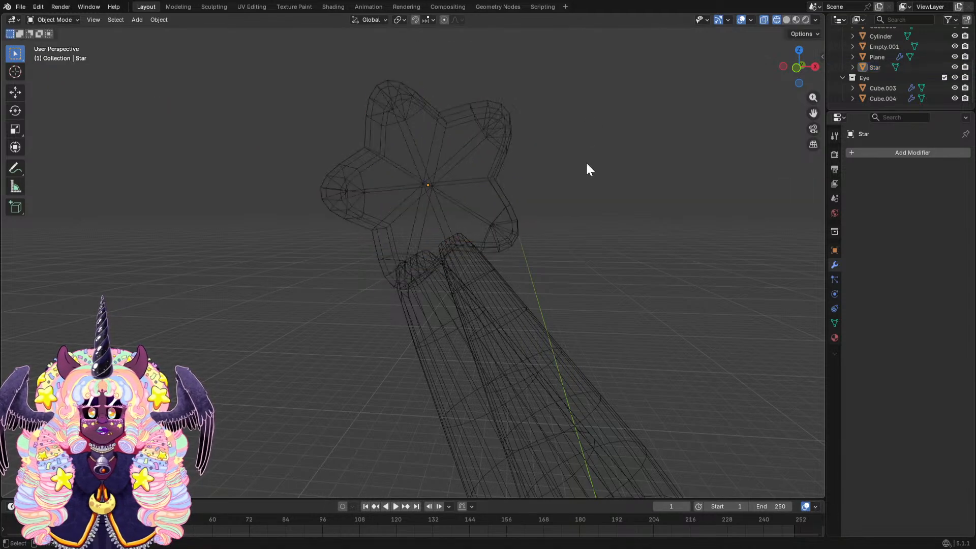
Return the viewport to solid display, reselect the star and save the file.
{"action": "mouse_move", "coordinate": [586, 161]}
{"action": "middle_mouse_down"}
{"action": "mouse_move", "coordinate": [612, 151]}
{"action": "mouse_move", "coordinate": [695, 68]}
{"action": "mouse_move", "coordinate": [467, 227]}
{"action": "mouse_move", "coordinate": [423, 175]}
{"action": "mouse_move", "coordinate": [388, 212]}
{"action": "mouse_move", "coordinate": [523, 346]}
{"action": "mouse_move", "coordinate": [483, 335]}
{"action": "mouse_move", "coordinate": [642, 356]}
{"action": "mouse_move", "coordinate": [598, 303]}
{"action": "mouse_move", "coordinate": [513, 291]}
{"action": "mouse_move", "coordinate": [556, 287]}
{"action": "middle_mouse_up"}
{"action": "left_click", "coordinate": [783, 18]}
{"action": "left_click", "coordinate": [440, 233]}
{"action": "scroll", "coordinate": [606, 306], "scroll_direction": "up", "scroll_amount": 6}
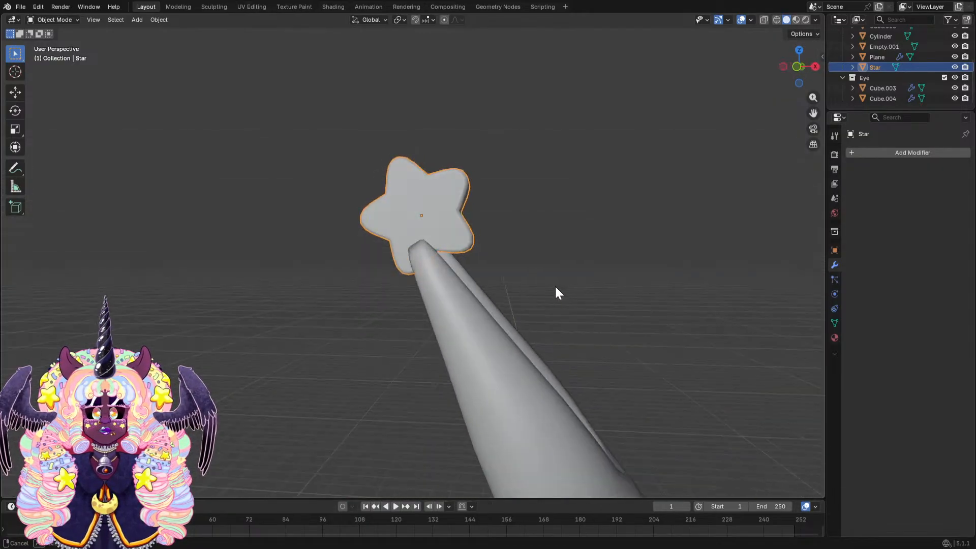
{"action": "middle_click_drag", "start_coordinate": [655, 208], "coordinate": [417, 273]}
{"action": "key", "text": "s"}
{"action": "right_click", "coordinate": [608, 277]}
{"action": "scroll", "coordinate": [605, 285], "scroll_direction": "down", "scroll_amount": 3}
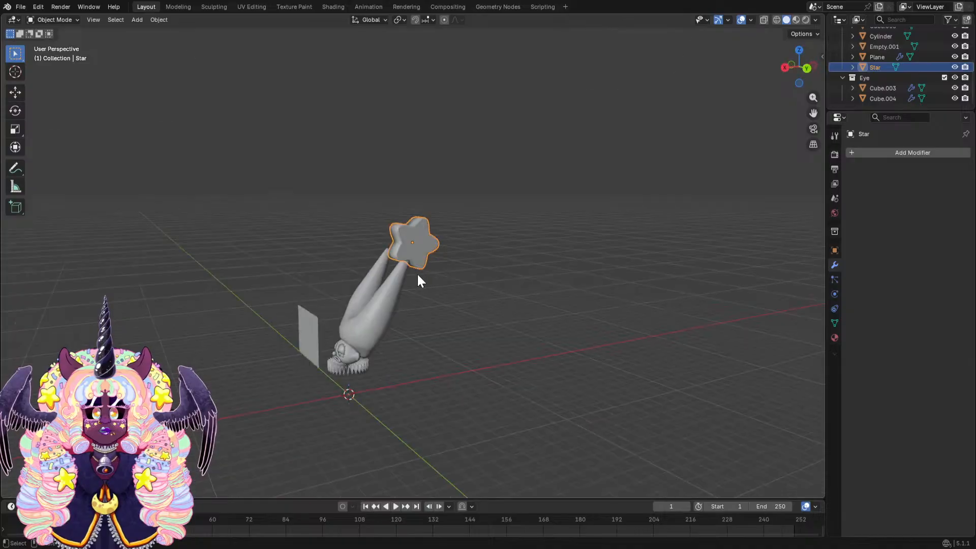
{"action": "scroll", "coordinate": [414, 272], "scroll_direction": "up", "scroll_amount": 4}
{"action": "key", "text": "ctrl+s"}
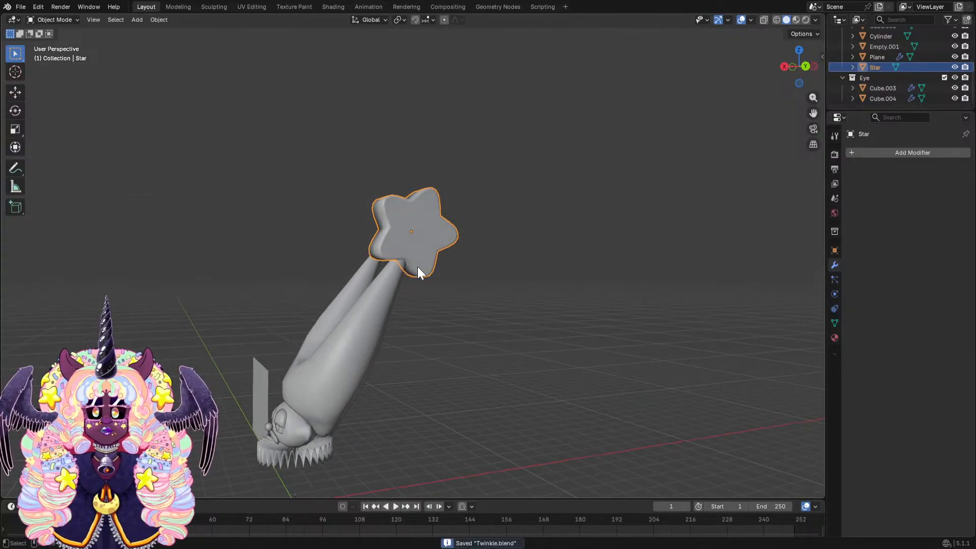
Scale the star down along the global Y axis to make it thinner.
{"action": "middle_click_drag", "start_coordinate": [501, 270], "coordinate": [578, 162]}
{"action": "scroll", "coordinate": [550, 193], "scroll_direction": "up", "scroll_amount": 3}
{"action": "key", "text": "s"}
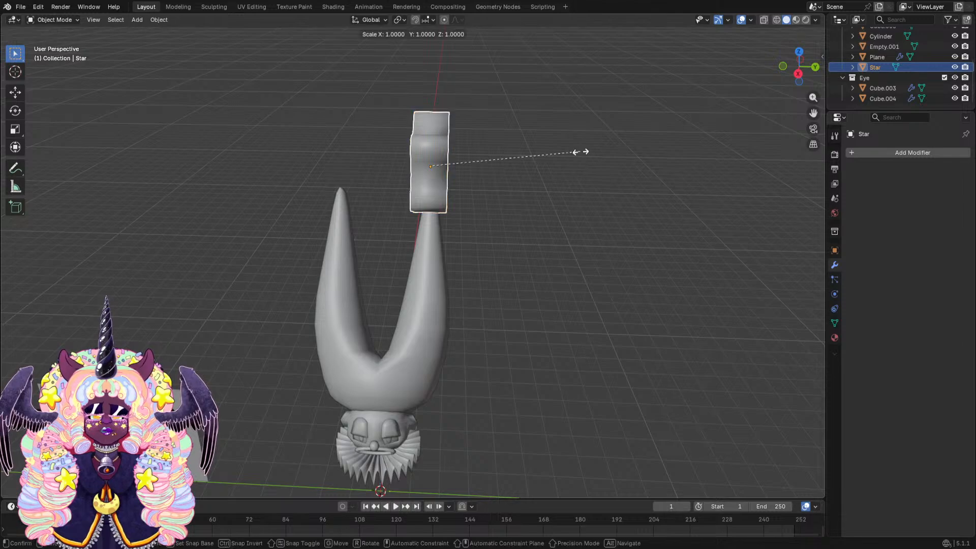
{"action": "key", "text": "y"}
{"action": "left_click", "coordinate": [544, 156]}
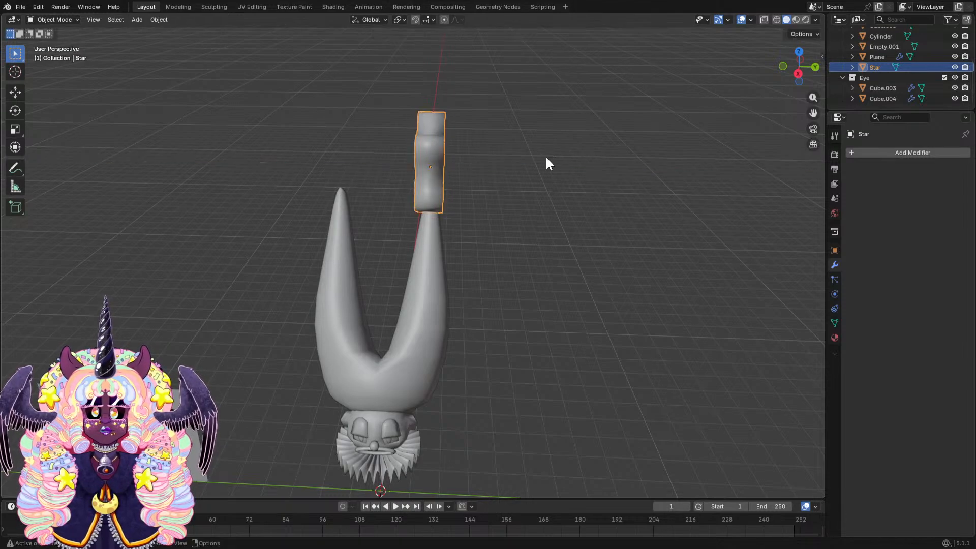
Apply the object transforms to the star and to all the other objects in the scene.
{"action": "key", "text": "ctrl+a"}
{"action": "left_click", "coordinate": [542, 174]}
{"action": "middle_click_drag", "start_coordinate": [517, 186], "coordinate": [490, 192]}
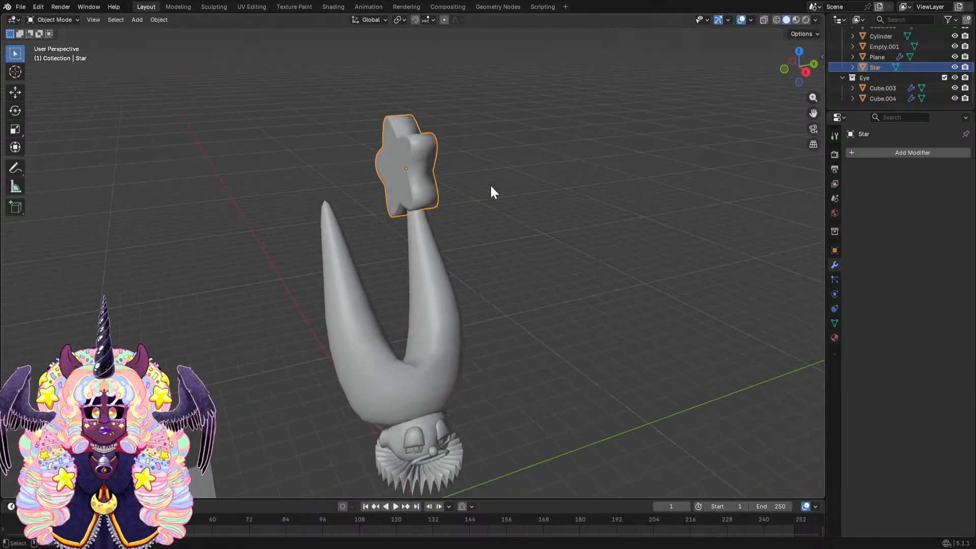
{"action": "key", "text": "a"}
{"action": "key", "text": "ctrl+a"}
{"action": "left_click", "coordinate": [491, 185]}
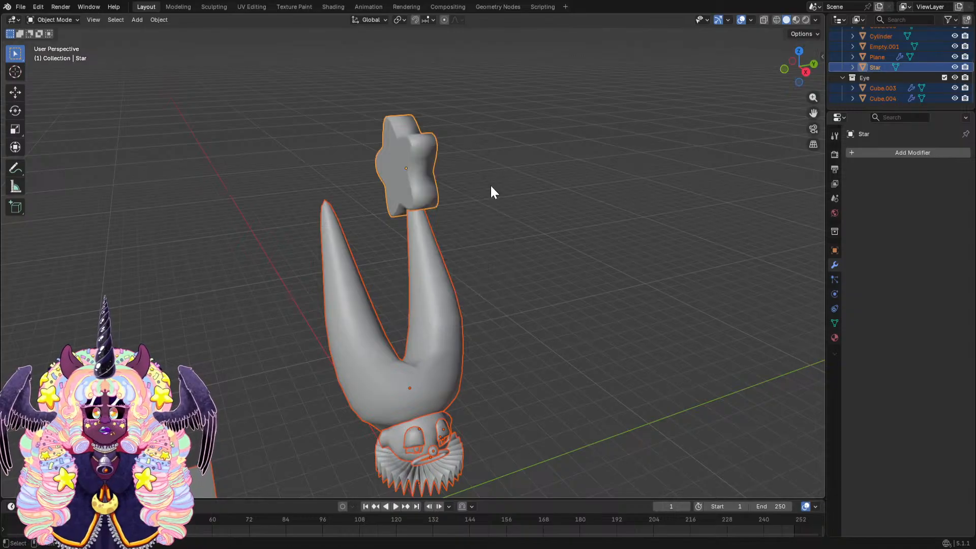
Add a Mirror modifier to the star alone.
{"action": "left_click", "coordinate": [432, 173]}
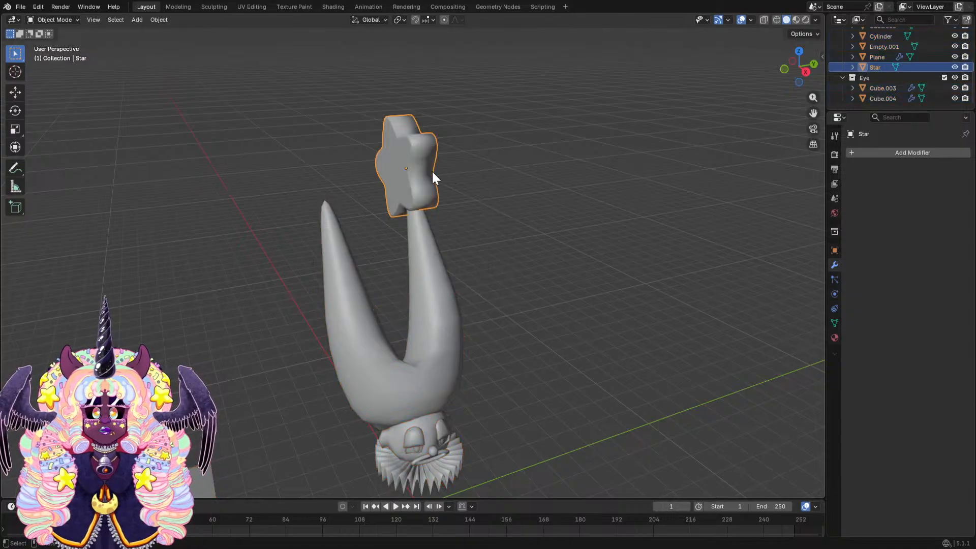
{"action": "left_click", "coordinate": [847, 151]}
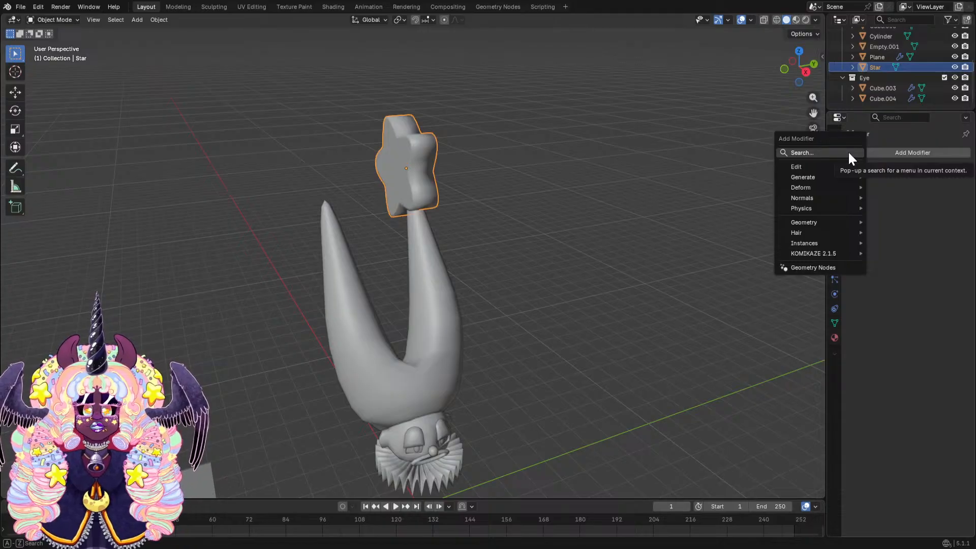
{"action": "left_click", "coordinate": [818, 148]}
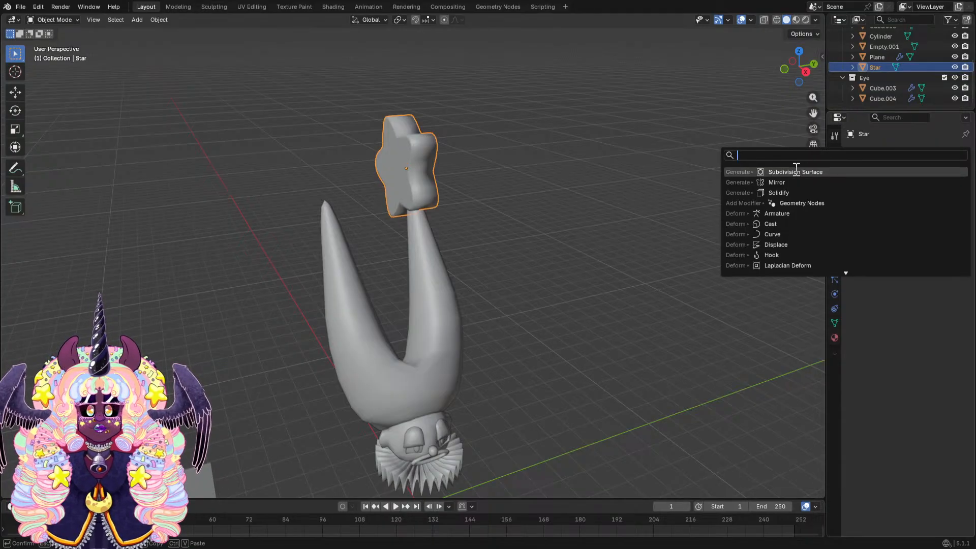
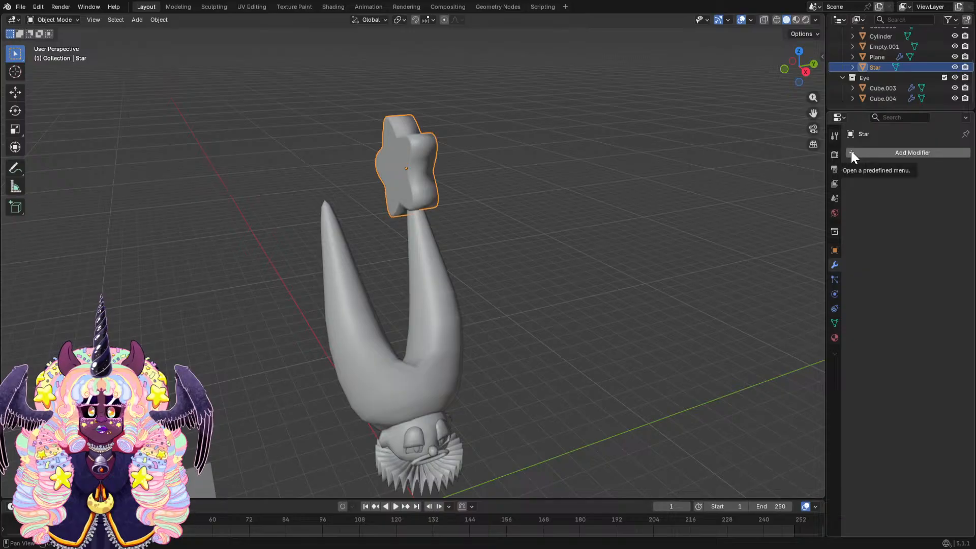
{"action": "left_click", "coordinate": [851, 152]}
{"action": "left_click", "coordinate": [850, 151]}
{"action": "left_click", "coordinate": [806, 185]}
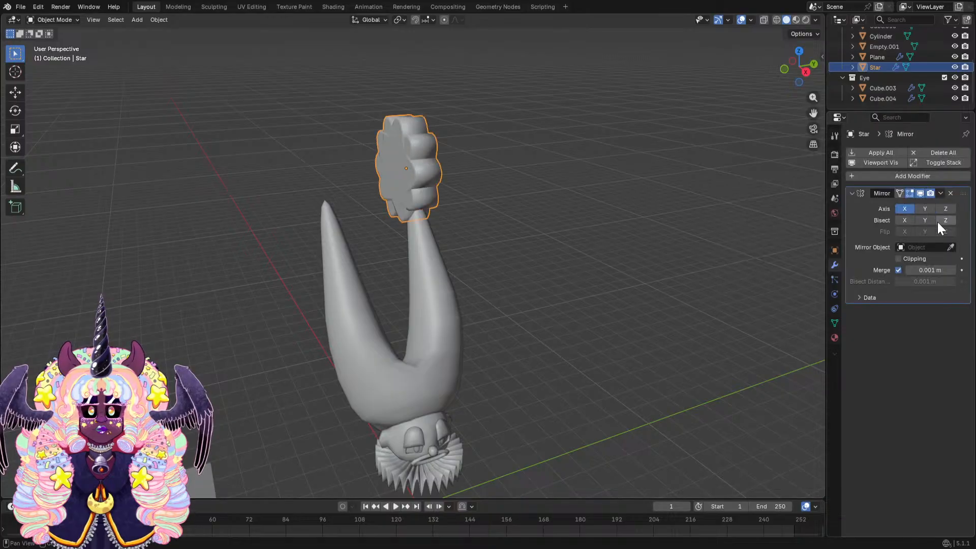
Set the hat (Cube.005) as the star's mirror object and mirror on the Y axis only.
{"action": "left_click", "coordinate": [950, 247]}
{"action": "left_click", "coordinate": [334, 270]}
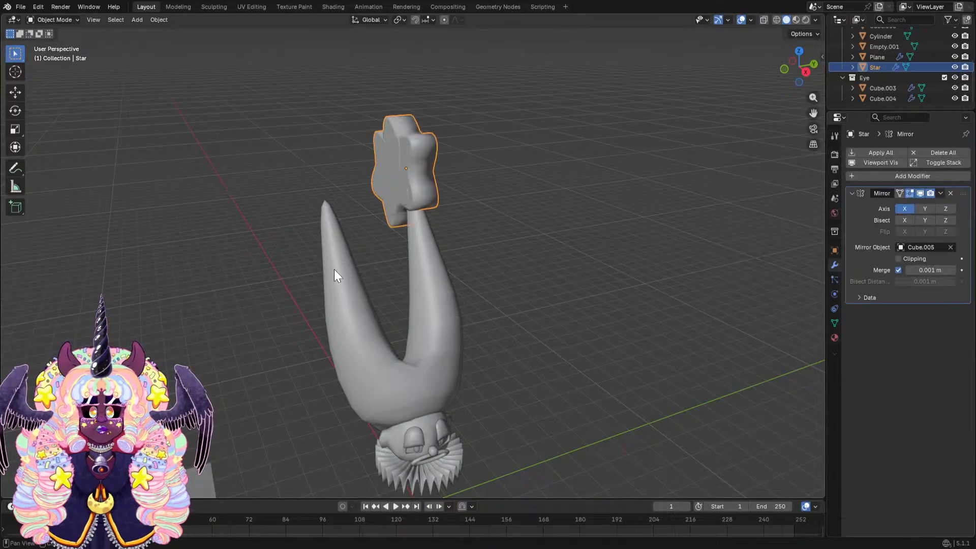
{"action": "left_click", "coordinate": [922, 209]}
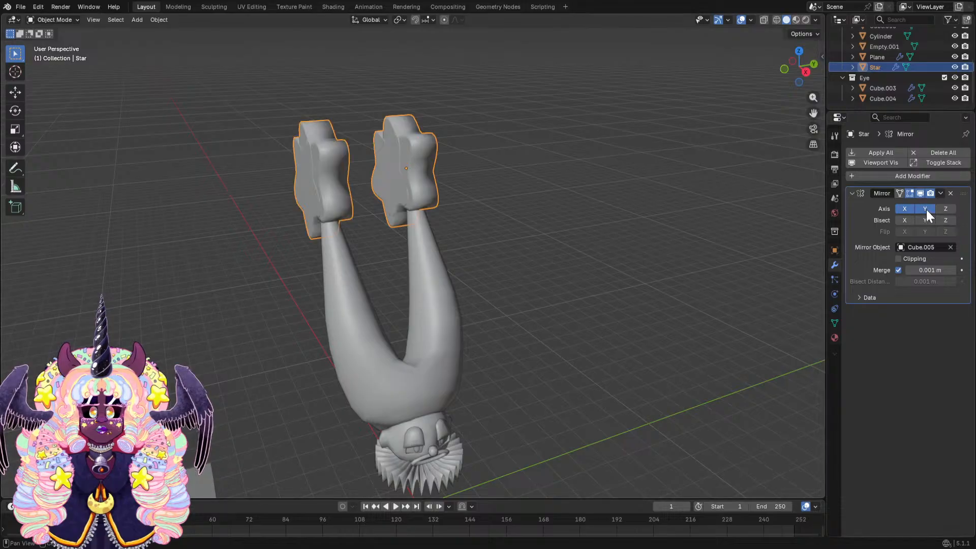
{"action": "left_click", "coordinate": [906, 205]}
{"action": "mouse_move", "coordinate": [711, 229]}
{"action": "middle_mouse_down"}
{"action": "mouse_move", "coordinate": [483, 269]}
{"action": "mouse_move", "coordinate": [699, 235]}
{"action": "middle_mouse_up"}
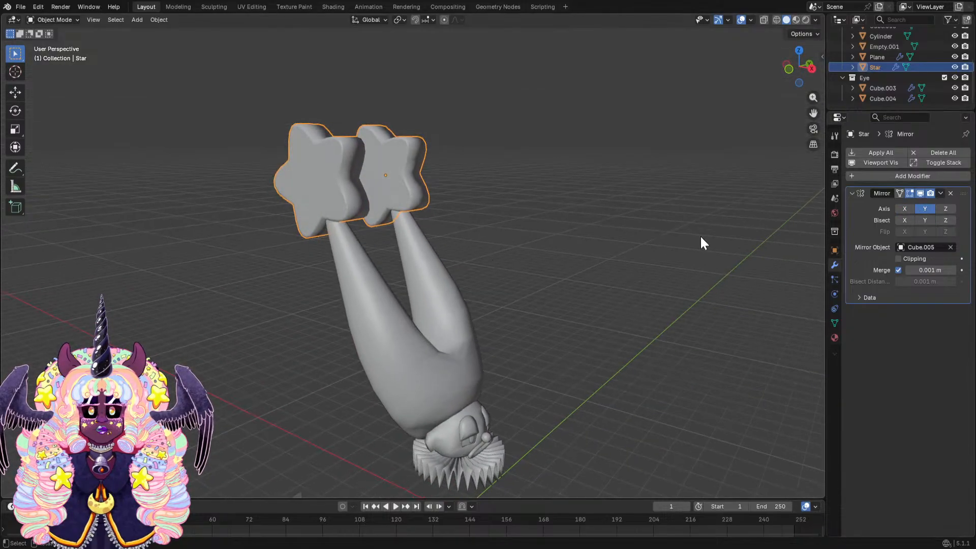
Save the file with the mirrored stars and clear the selection.
{"action": "middle_click_drag", "start_coordinate": [487, 304], "coordinate": [554, 167]}
{"action": "left_click", "coordinate": [427, 182]}
{"action": "key", "text": "ctrl+s"}
{"action": "left_click", "coordinate": [553, 168]}
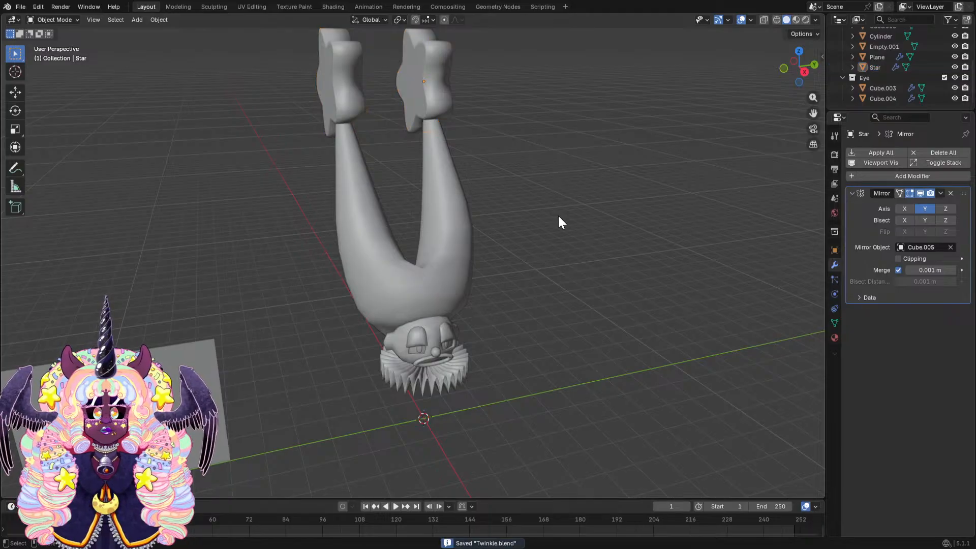
Raise all objects about 0.9 m along the global Z axis and save the file.
{"action": "middle_click_drag", "start_coordinate": [558, 220], "coordinate": [510, 198]}
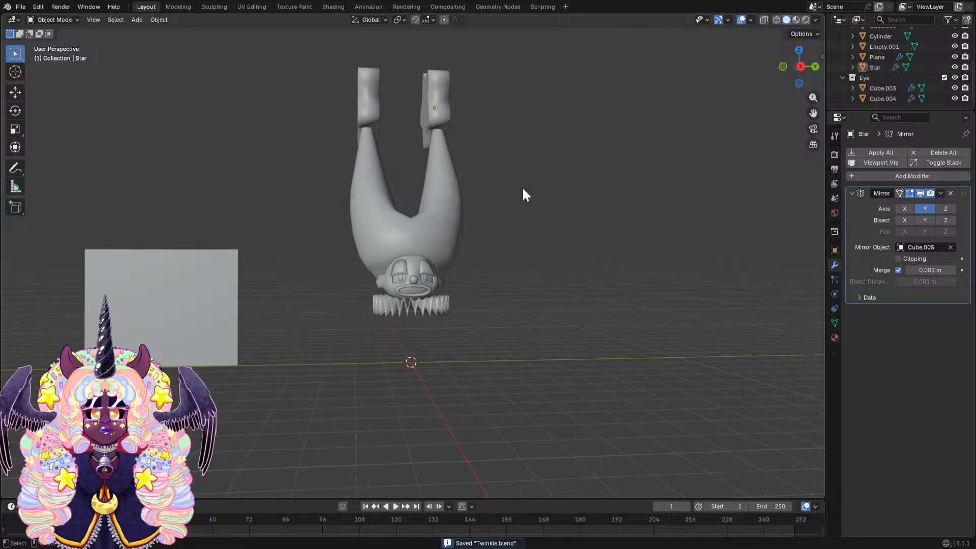
{"action": "middle_click_drag", "start_coordinate": [522, 192], "coordinate": [479, 220]}
{"action": "scroll", "coordinate": [480, 217], "scroll_direction": "up", "scroll_amount": 1}
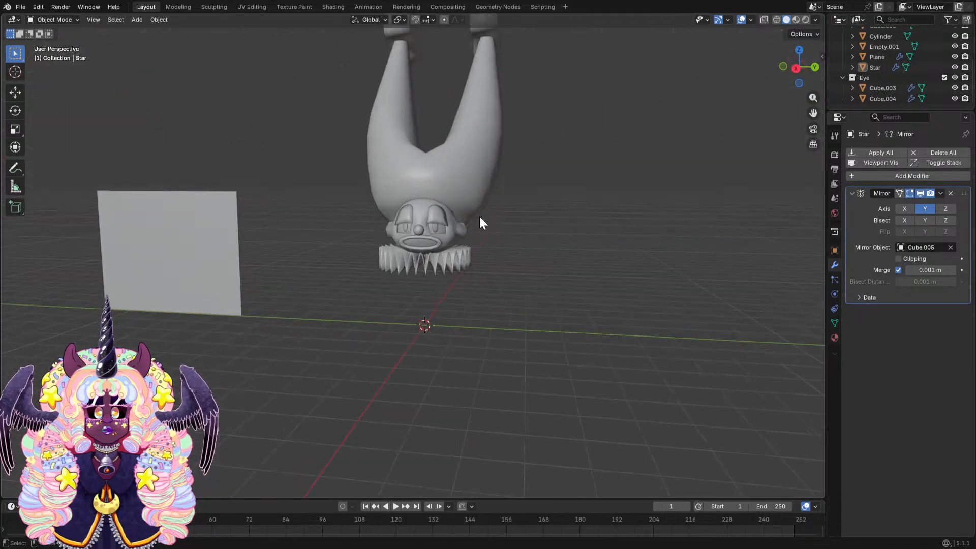
{"action": "scroll", "coordinate": [479, 217], "scroll_direction": "down", "scroll_amount": 2}
{"action": "key", "text": "a"}
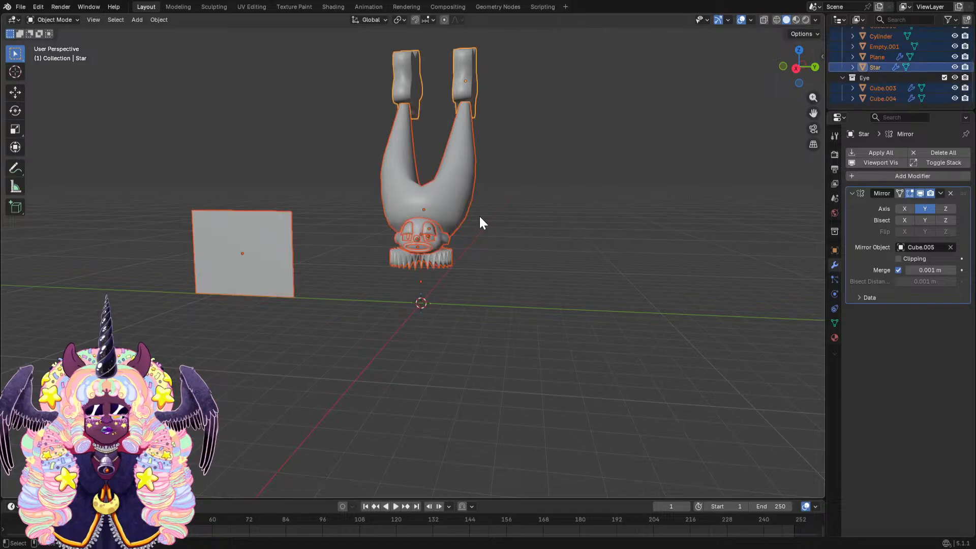
{"action": "key", "text": "g"}
{"action": "key", "text": "z"}
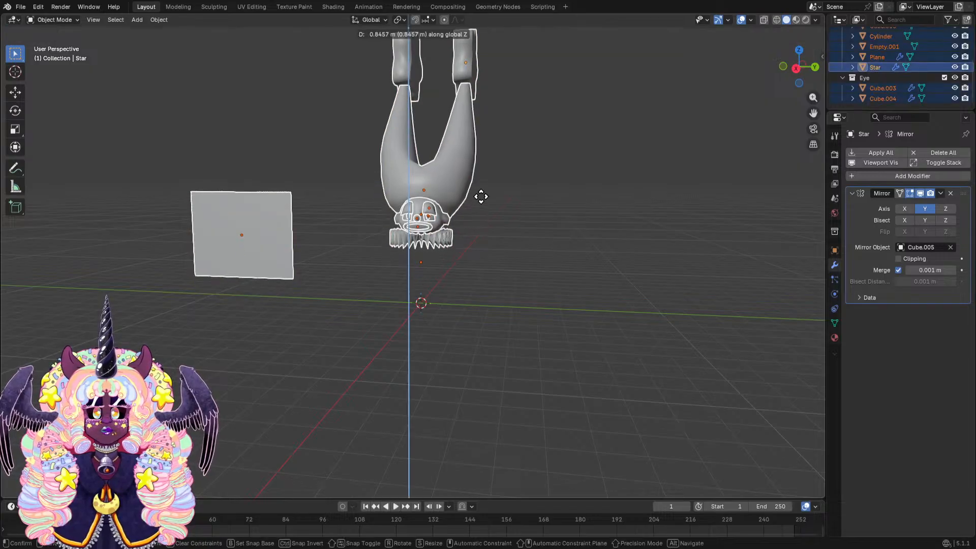
{"action": "left_click", "coordinate": [480, 194]}
{"action": "key", "text": "ctrl+s"}
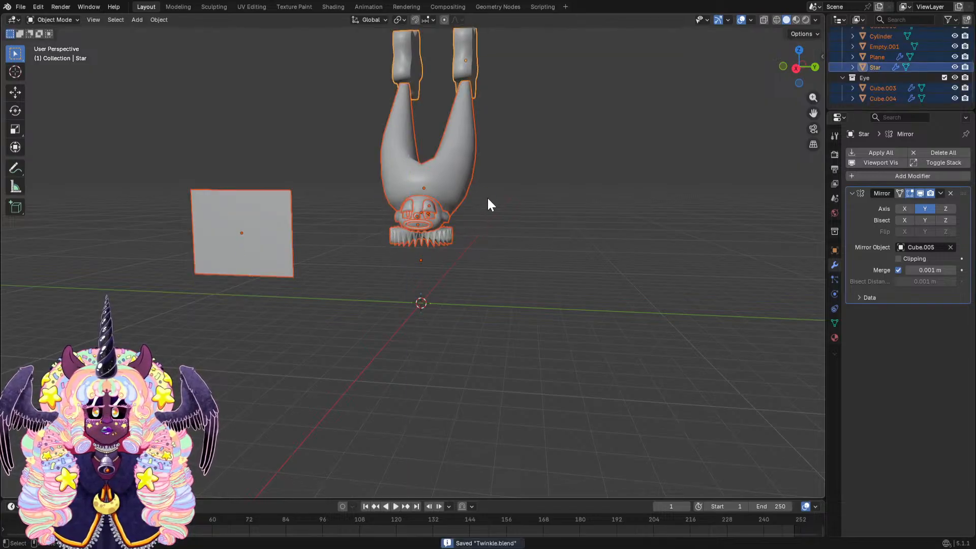
{"action": "left_click", "coordinate": [487, 197]}
Add a cube mesh at the world origin below the clown head.
{"action": "middle_click_drag", "start_coordinate": [486, 198], "coordinate": [492, 213]}
{"action": "scroll", "coordinate": [492, 213], "scroll_direction": "up", "scroll_amount": 1}
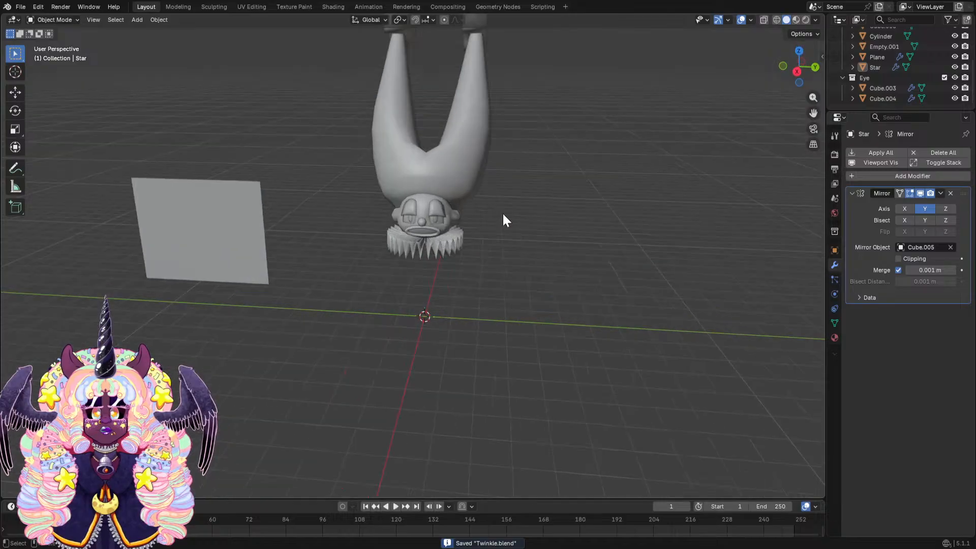
{"action": "key", "text": "shift+a"}
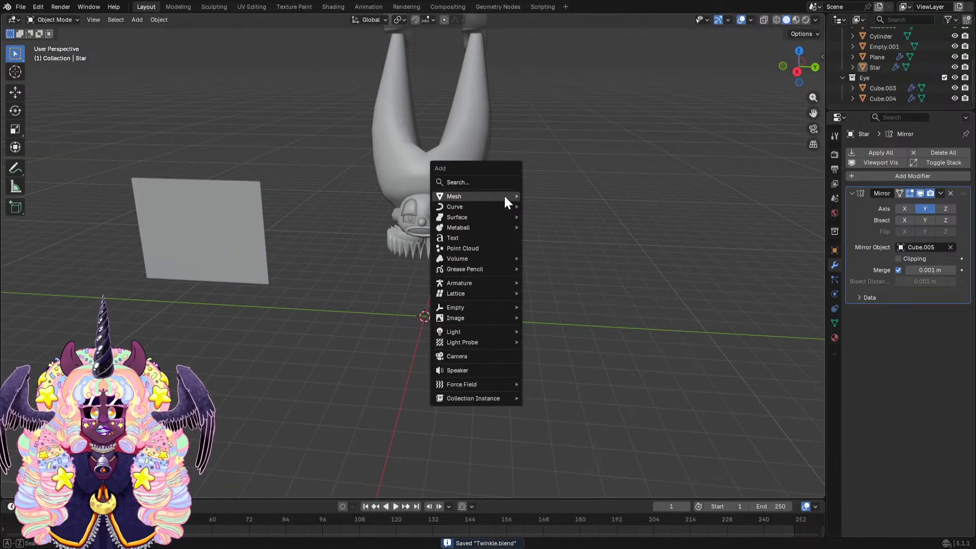
{"action": "mouse_move", "coordinate": [504, 196]}
{"action": "left_click", "coordinate": [529, 206]}
{"action": "middle_click_drag", "start_coordinate": [529, 212], "coordinate": [478, 241]}
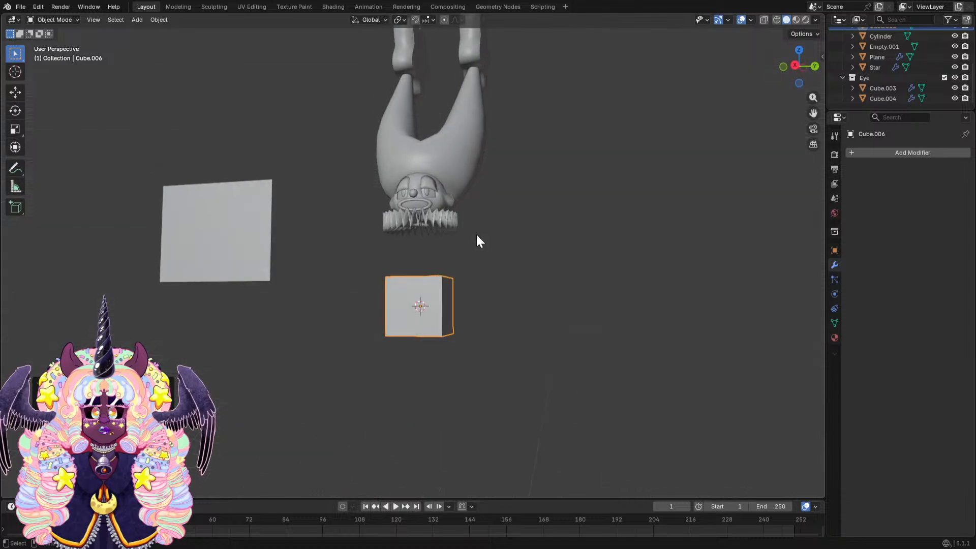
Taper the new cube by scaling its top face to about 0.54 in Edit Mode.
{"action": "middle_click_drag", "start_coordinate": [478, 278], "coordinate": [474, 285]}
{"action": "scroll", "coordinate": [474, 285], "scroll_direction": "up", "scroll_amount": 2}
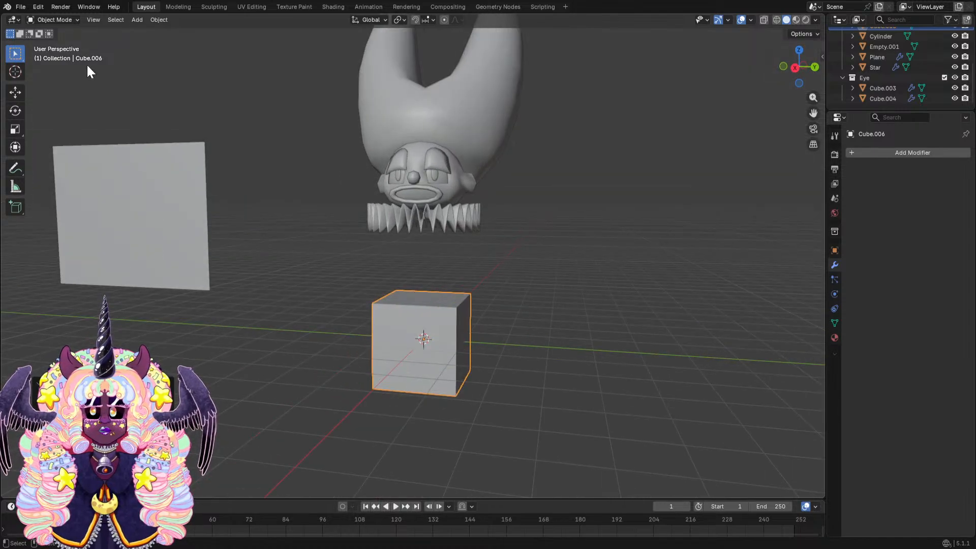
{"action": "left_click", "coordinate": [59, 22]}
{"action": "left_click", "coordinate": [54, 44]}
{"action": "left_click", "coordinate": [431, 297]}
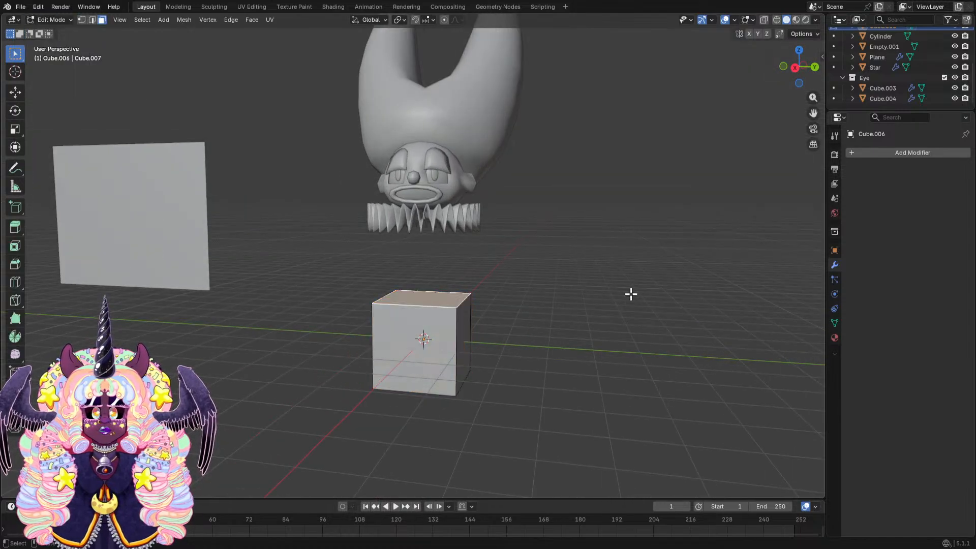
{"action": "key", "text": "s"}
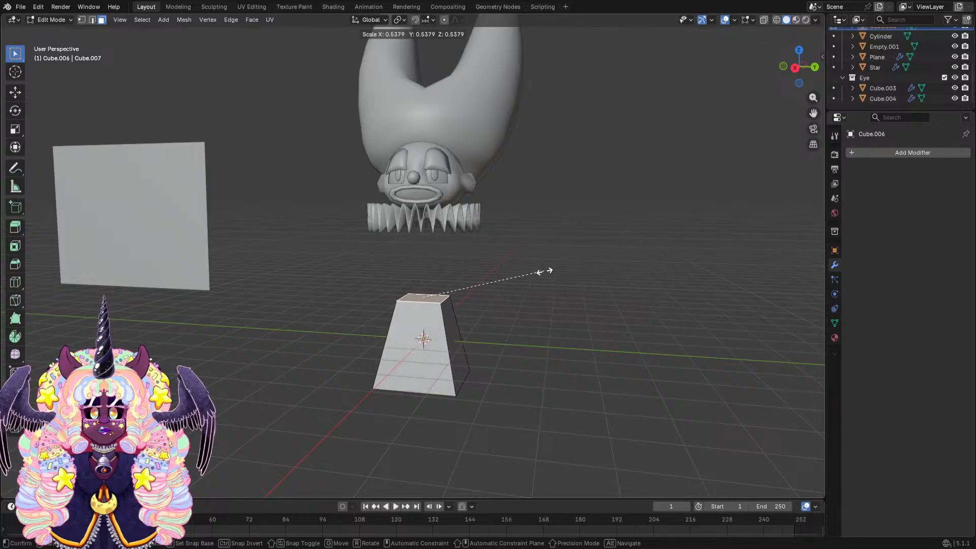
{"action": "left_click", "coordinate": [542, 270]}
Raise the cube's top face along the global Z axis to make the tapered block taller.
{"action": "key", "text": "g"}
{"action": "key", "text": "z"}
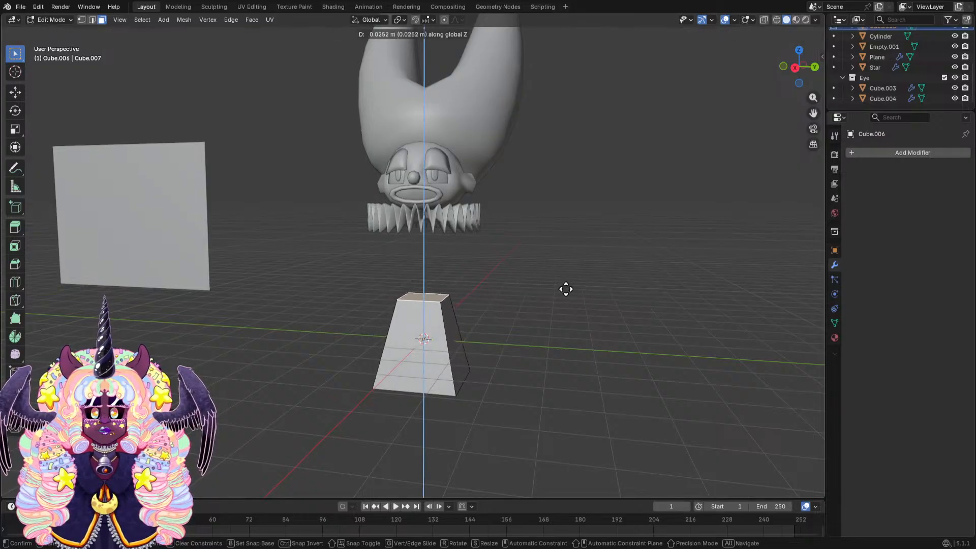
{"action": "left_click", "coordinate": [564, 261]}
Back in Object Mode, move the tapered block up about 1.38 m along the global Z axis to meet the ruff.
{"action": "middle_click_drag", "start_coordinate": [564, 262], "coordinate": [548, 279]}
{"action": "left_click", "coordinate": [59, 21]}
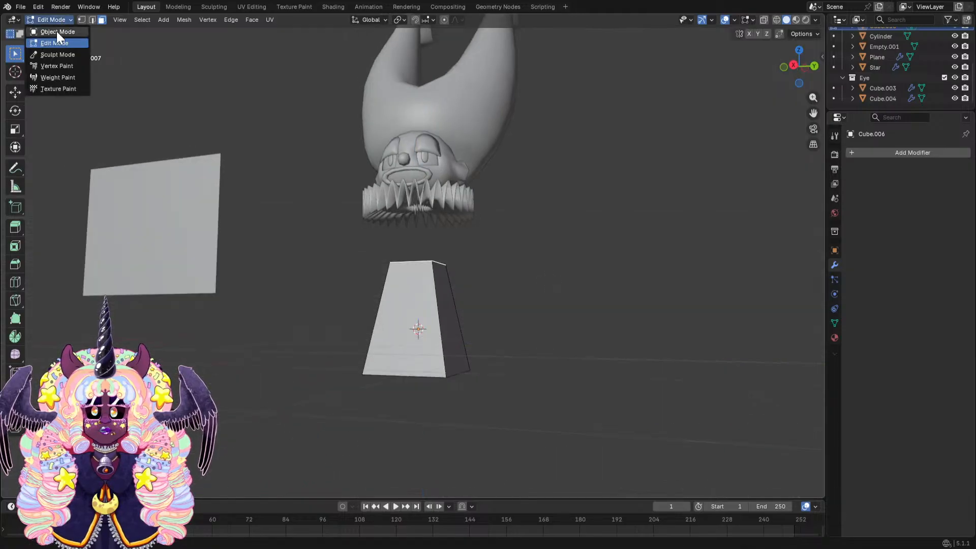
{"action": "left_click", "coordinate": [57, 32]}
{"action": "key", "text": "g"}
{"action": "key", "text": "z"}
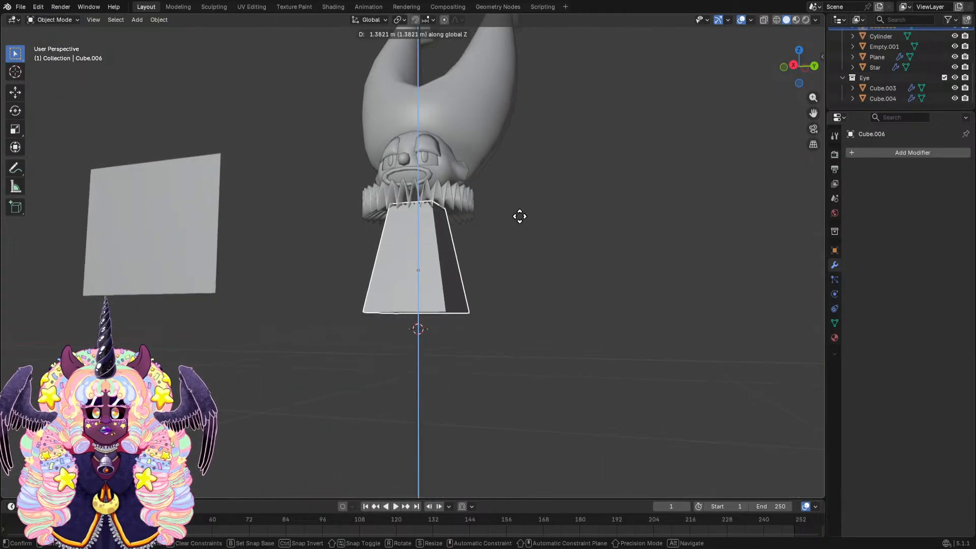
{"action": "left_click", "coordinate": [518, 216]}
Add a Subdivision Surface modifier to the tapered block and open its mesh in Edit Mode.
{"action": "left_click", "coordinate": [862, 151]}
{"action": "left_click", "coordinate": [861, 147]}
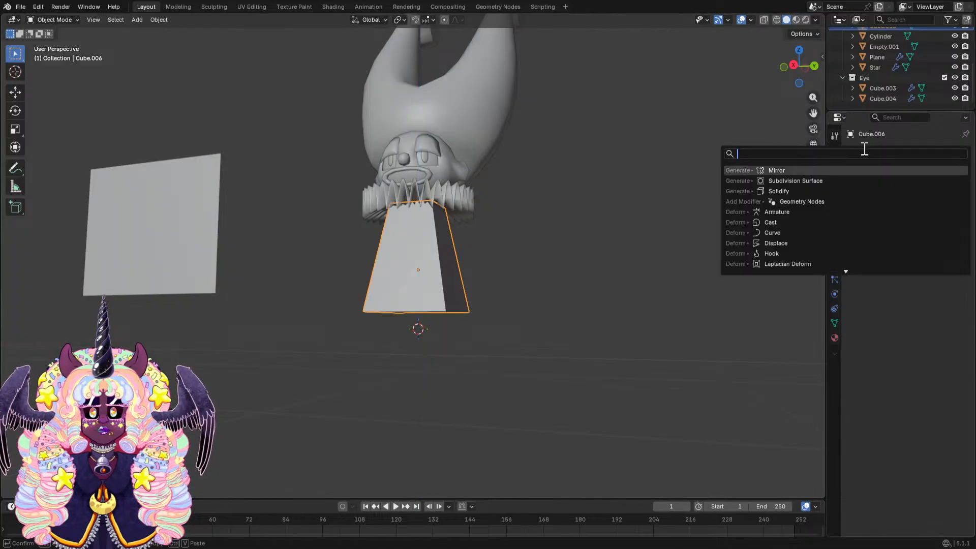
{"action": "left_click", "coordinate": [828, 181]}
{"action": "middle_click_drag", "start_coordinate": [539, 244], "coordinate": [522, 237]}
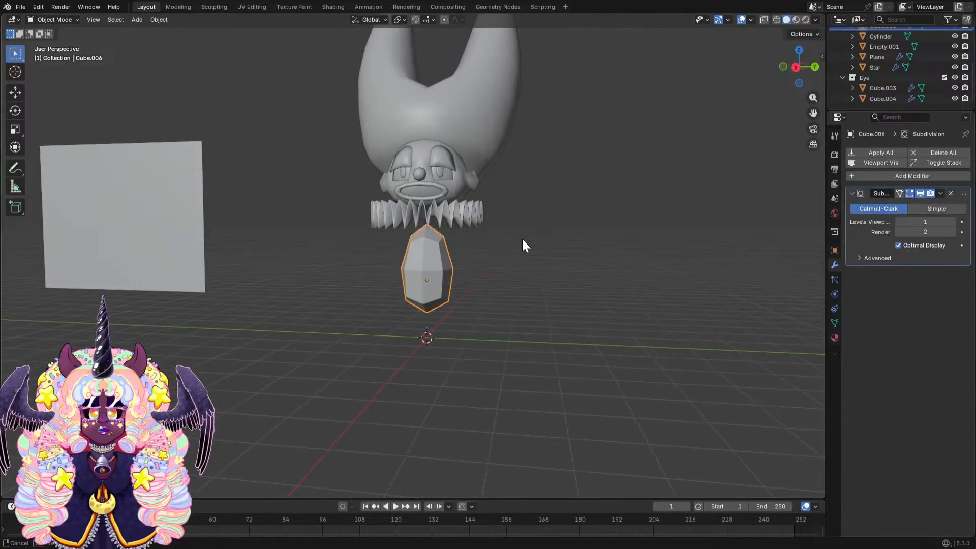
{"action": "left_click", "coordinate": [52, 19]}
{"action": "left_click", "coordinate": [56, 43]}
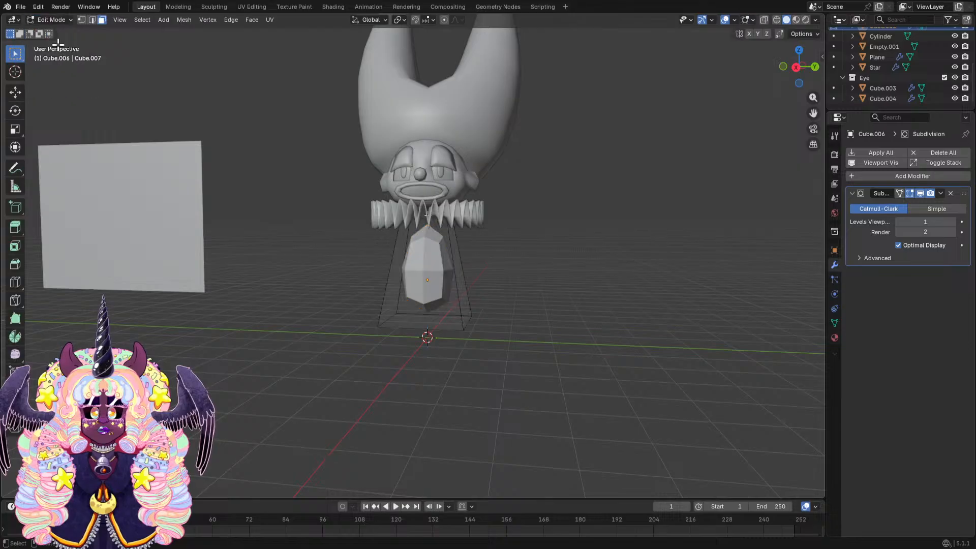
Add a horizontal loop cut around the middle of the tapered block.
{"action": "left_click", "coordinate": [14, 281]}
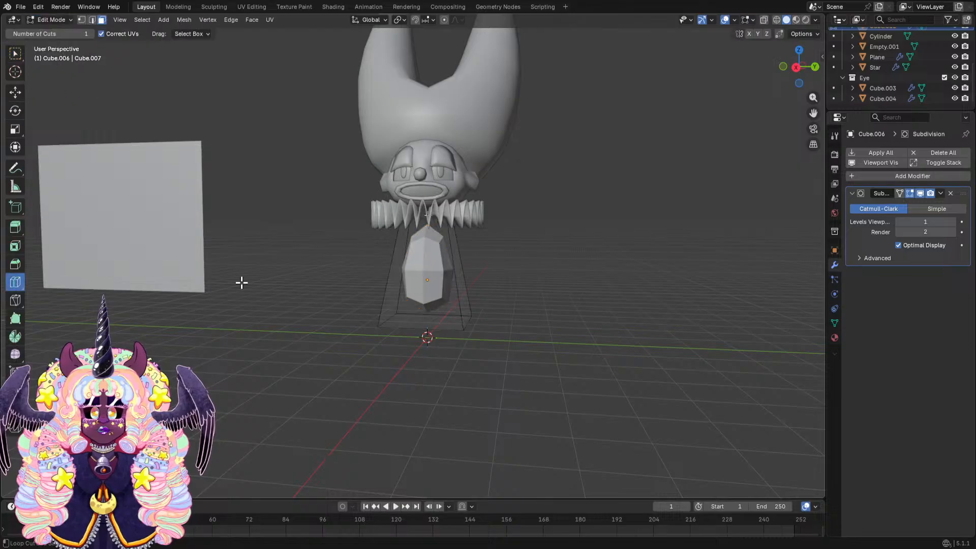
{"action": "left_click", "coordinate": [448, 279]}
{"action": "middle_click_drag", "start_coordinate": [581, 253], "coordinate": [610, 250]}
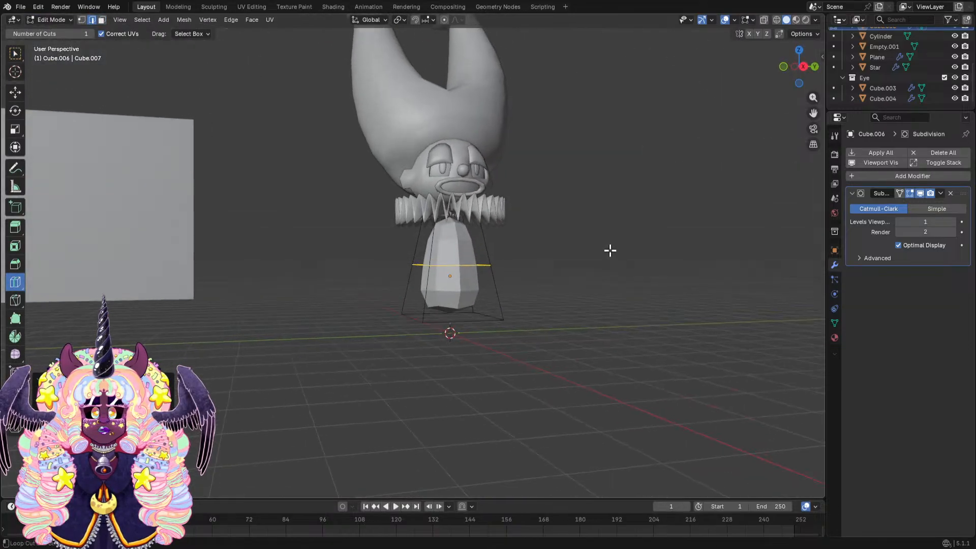
Apply the block's Subdivision modifier in Object Mode and reopen the resulting mesh in Edit Mode.
{"action": "left_click", "coordinate": [51, 20]}
{"action": "left_click", "coordinate": [56, 30]}
{"action": "middle_click_drag", "start_coordinate": [264, 127], "coordinate": [427, 222]}
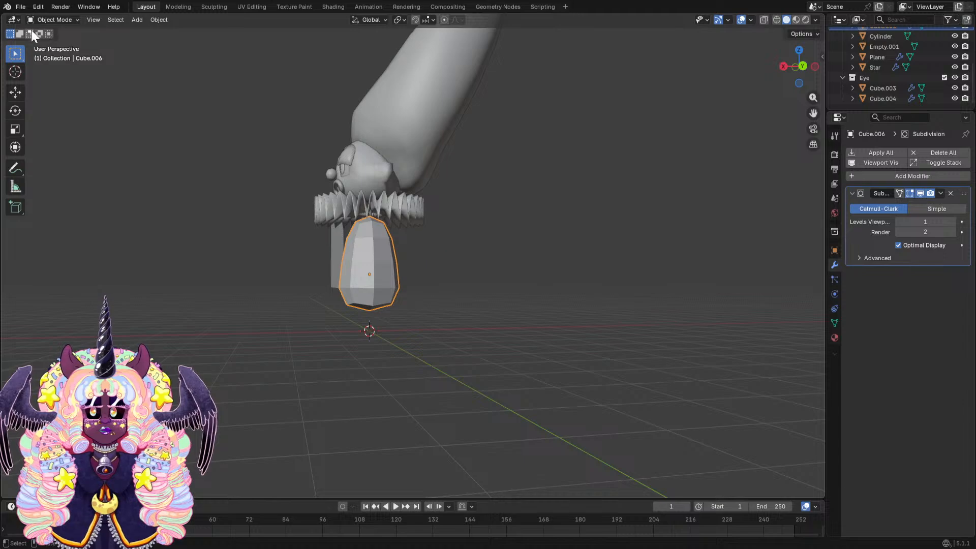
{"action": "left_click", "coordinate": [53, 20]}
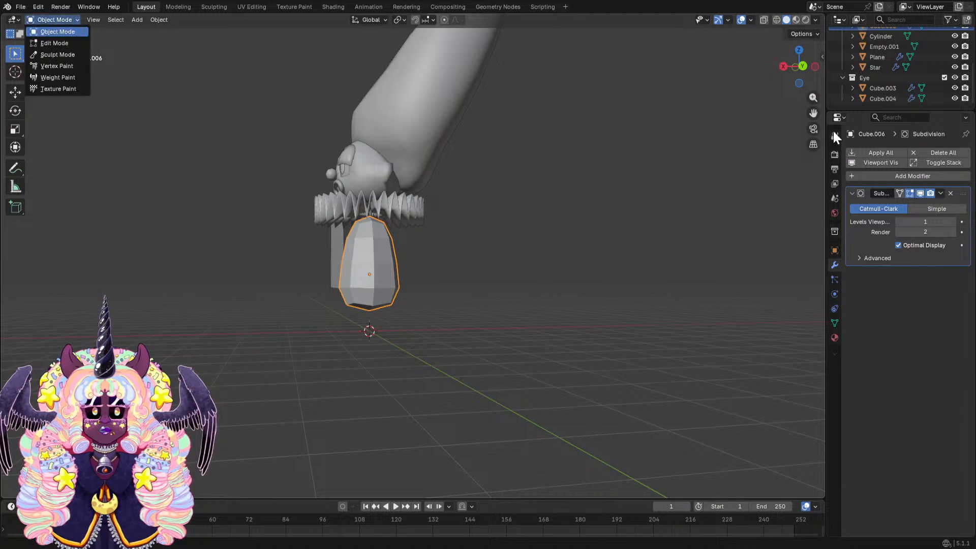
{"action": "left_click", "coordinate": [940, 193]}
{"action": "left_click", "coordinate": [921, 199]}
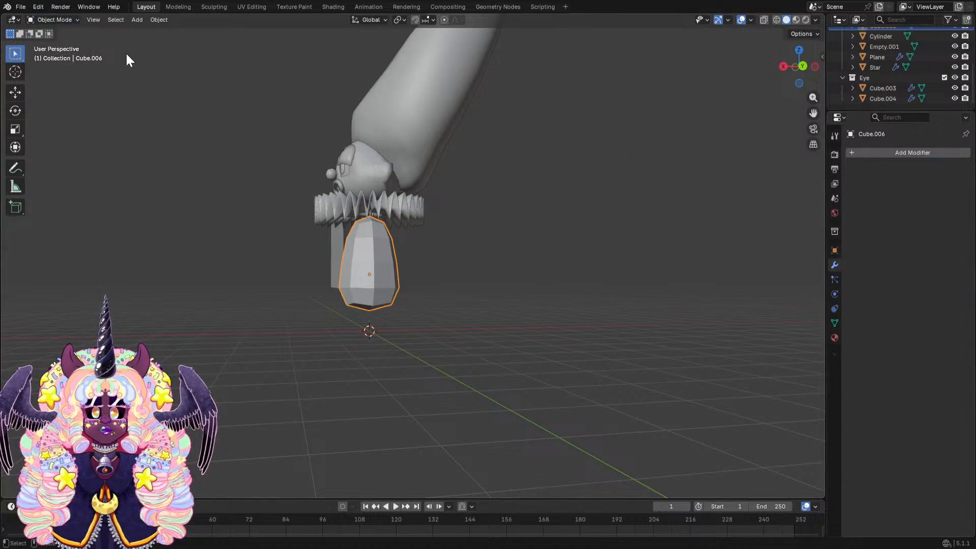
{"action": "left_click", "coordinate": [67, 18]}
{"action": "left_click", "coordinate": [54, 43]}
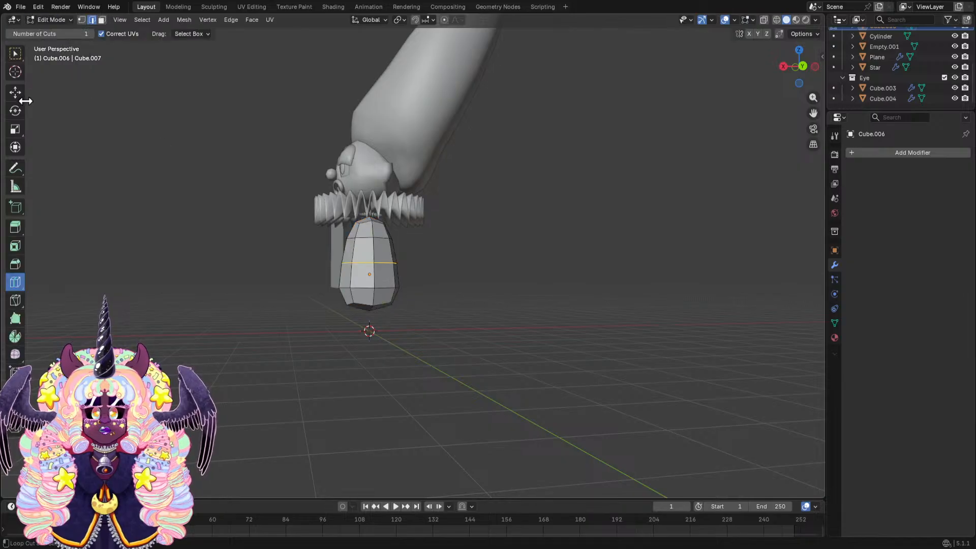
{"action": "key", "text": "g"}
{"action": "key", "text": "y"}
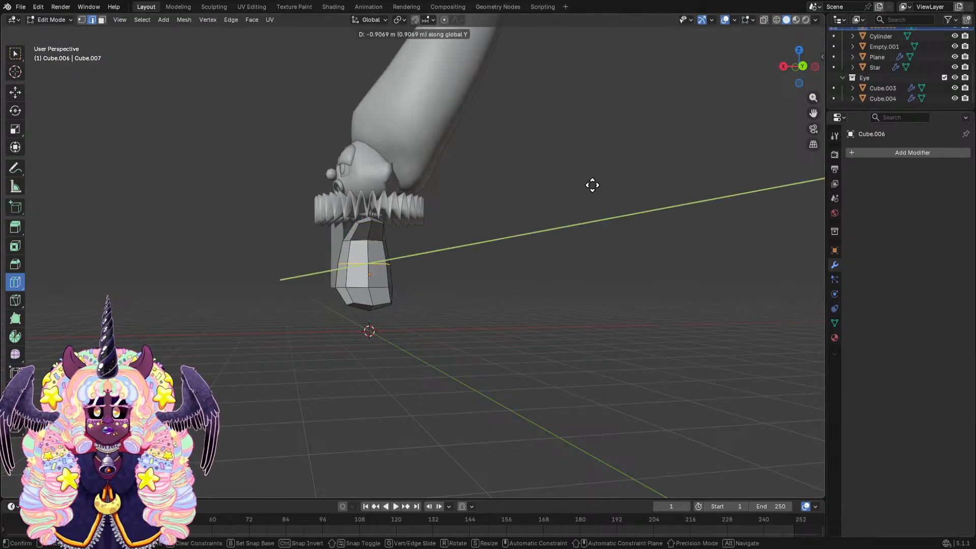
{"action": "key", "text": "x"}
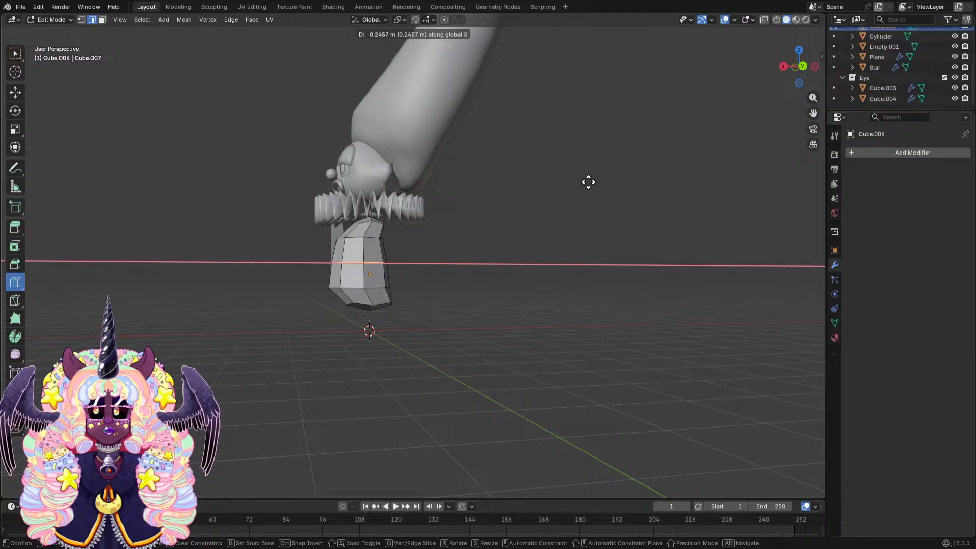
{"action": "key", "text": "Escape"}
Move the selected middle edge at the back of the body inward about 0.17 m along the global X axis.
{"action": "left_click", "coordinate": [15, 53]}
{"action": "middle_click_drag", "start_coordinate": [437, 163], "coordinate": [545, 262]}
{"action": "key", "text": "g"}
{"action": "key", "text": "y"}
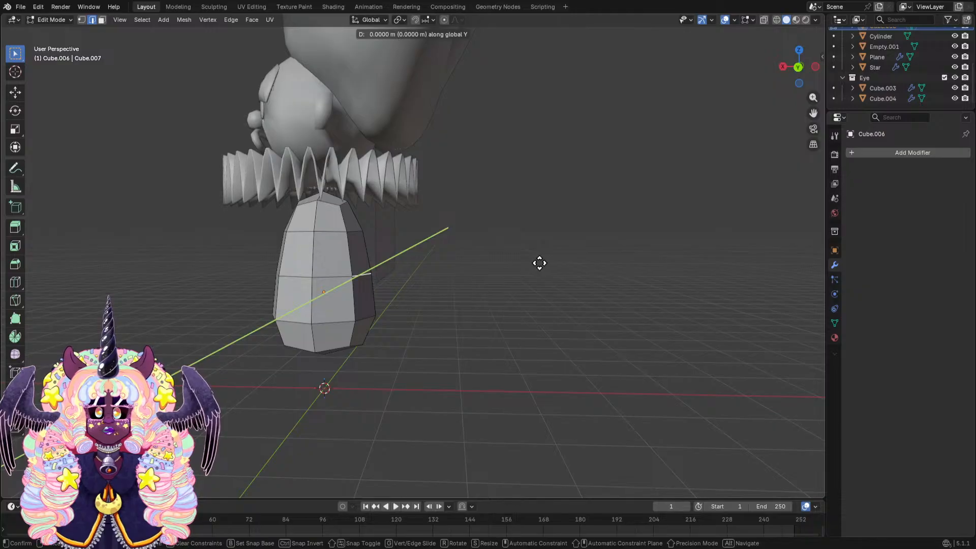
{"action": "key", "text": "x"}
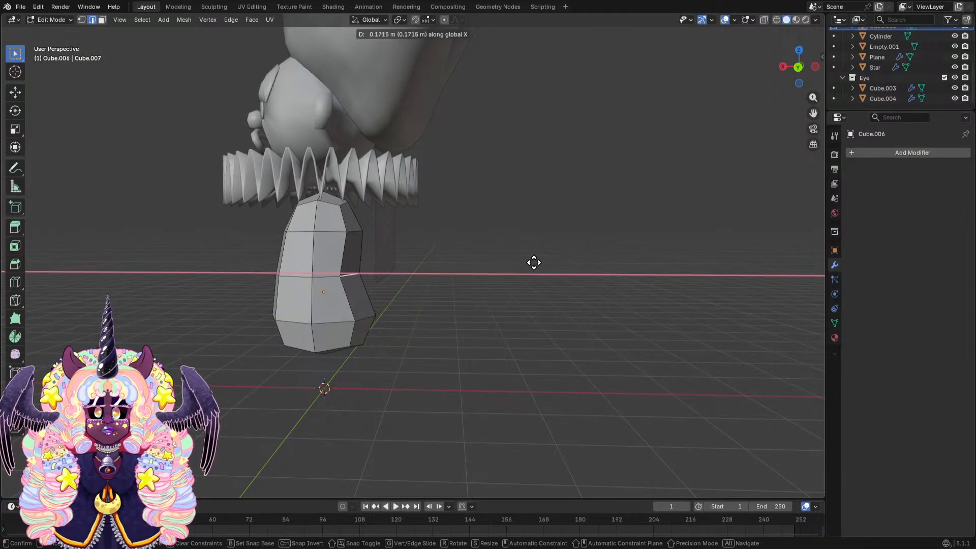
{"action": "left_click", "coordinate": [533, 263]}
{"action": "middle_click_drag", "start_coordinate": [533, 261], "coordinate": [419, 270]}
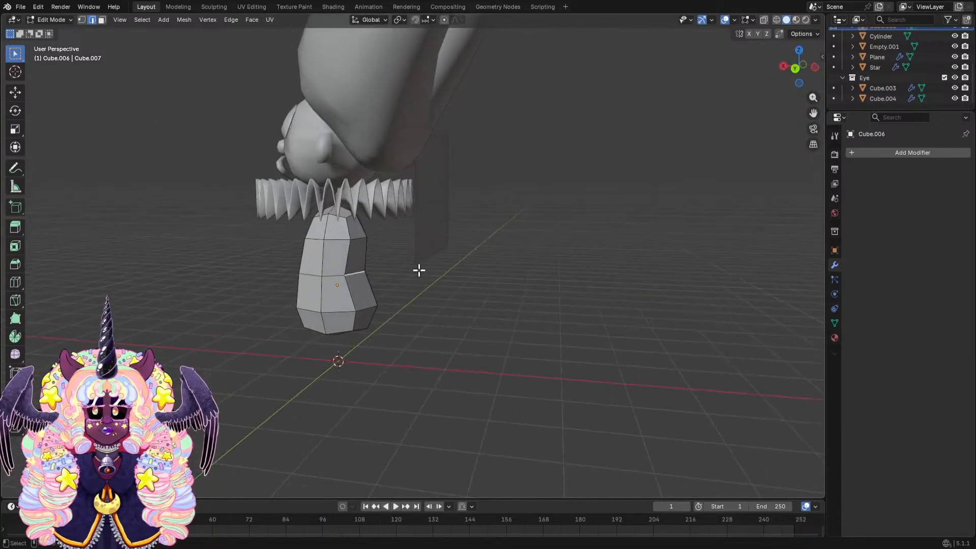
In vertex selection, move a back vertex of the body's upper ring slightly along the global X axis.
{"action": "left_click", "coordinate": [82, 20]}
{"action": "scroll", "coordinate": [396, 267], "scroll_direction": "up", "scroll_amount": 2}
{"action": "left_click", "coordinate": [356, 234]}
{"action": "middle_click_drag", "start_coordinate": [356, 233], "coordinate": [449, 259]}
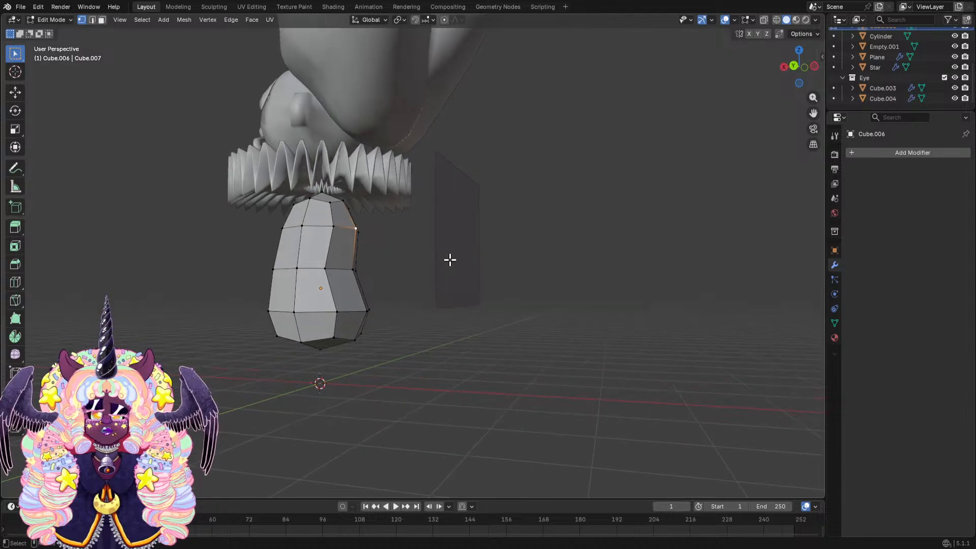
{"action": "key", "text": "g"}
{"action": "key", "text": "y"}
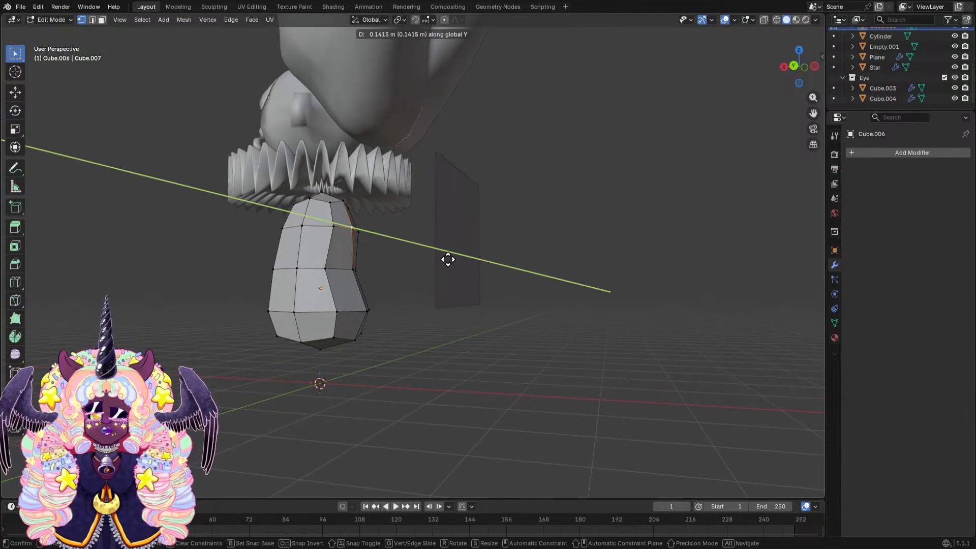
{"action": "key", "text": "x"}
{"action": "left_click", "coordinate": [445, 258]}
{"action": "middle_click_drag", "start_coordinate": [432, 257], "coordinate": [349, 253]}
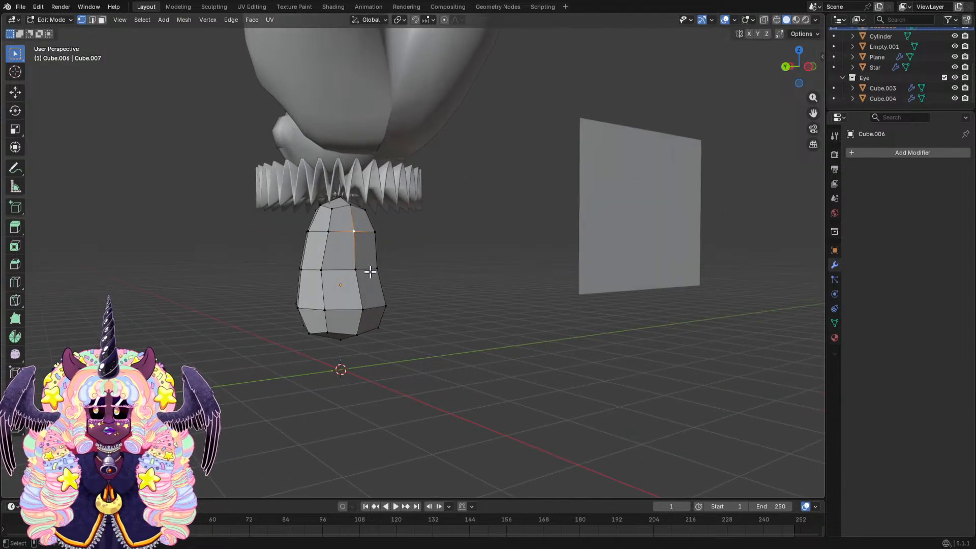
Narrow the waist by scaling its two outer side vertices to about 0.83.
{"action": "middle_click_drag", "start_coordinate": [366, 312], "coordinate": [517, 279]}
{"action": "middle_click_drag", "start_coordinate": [381, 261], "coordinate": [465, 260]}
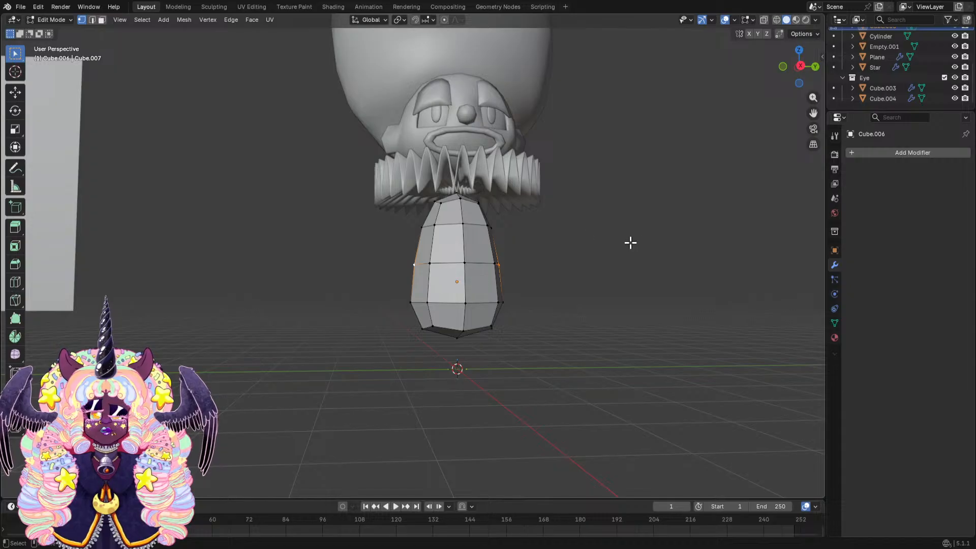
{"action": "key", "text": "s"}
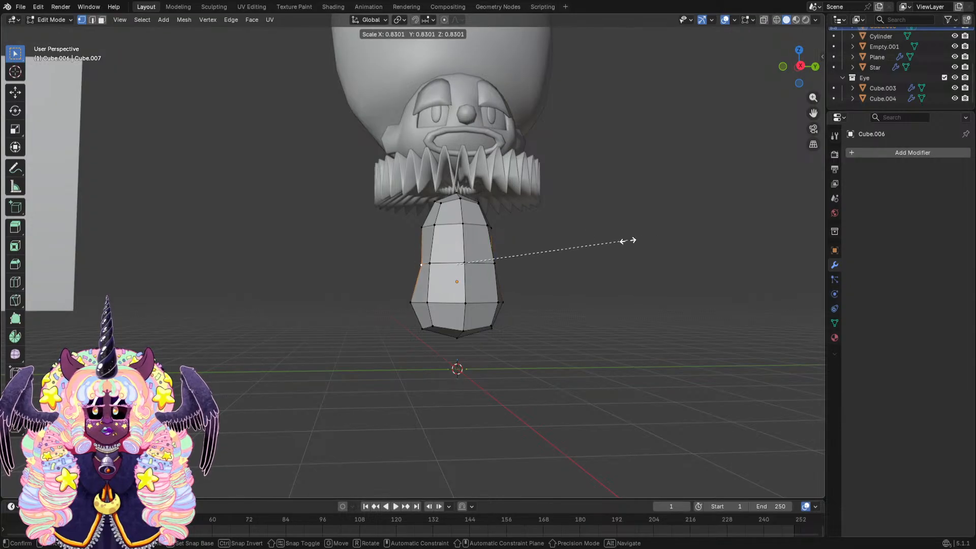
{"action": "left_click", "coordinate": [631, 239]}
Select the waist vertices on both sides of the body's front and scale them closer together.
{"action": "middle_click_drag", "start_coordinate": [631, 239], "coordinate": [491, 276]}
{"action": "left_click", "coordinate": [488, 273], "text": "shift"}
{"action": "key", "text": "s"}
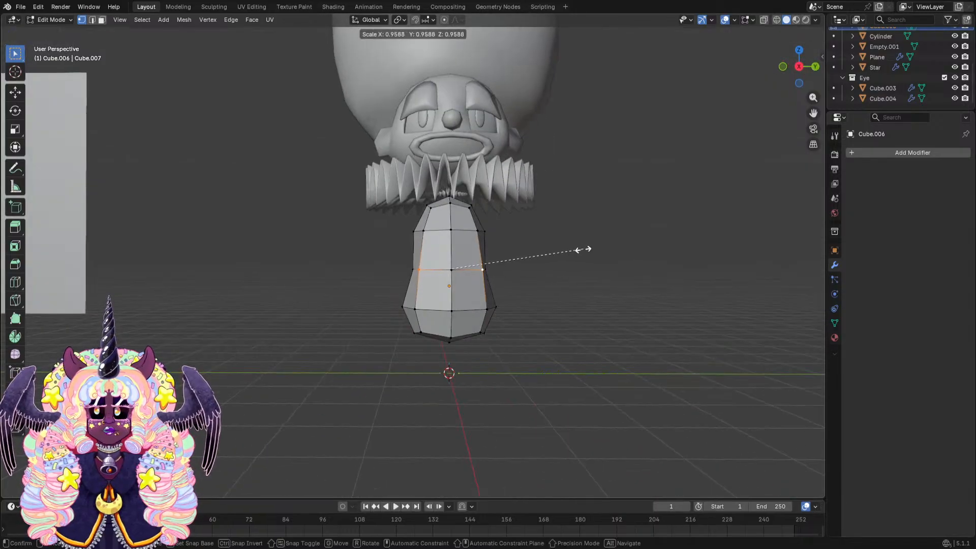
{"action": "left_click", "coordinate": [535, 247]}
{"action": "middle_click_drag", "start_coordinate": [445, 273], "coordinate": [509, 270]}
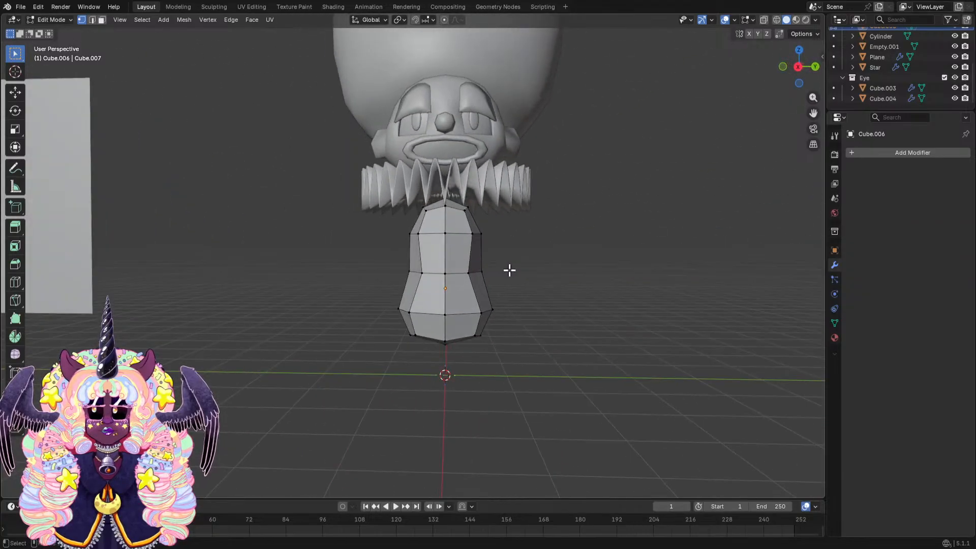
{"action": "scroll", "coordinate": [510, 270], "scroll_direction": "down", "scroll_amount": 2}
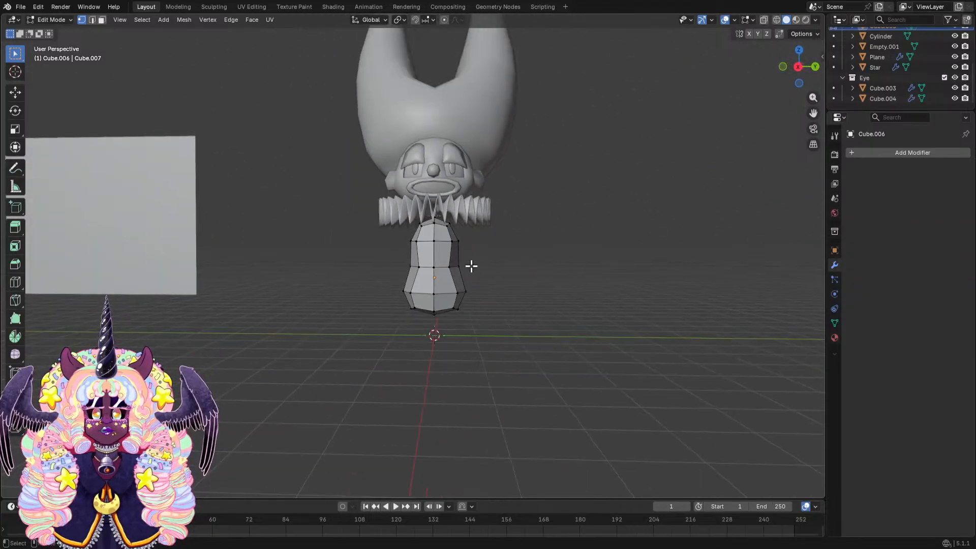
Return to Object Mode and move the body slightly up along the global Z axis into the ruff.
{"action": "left_click", "coordinate": [445, 245]}
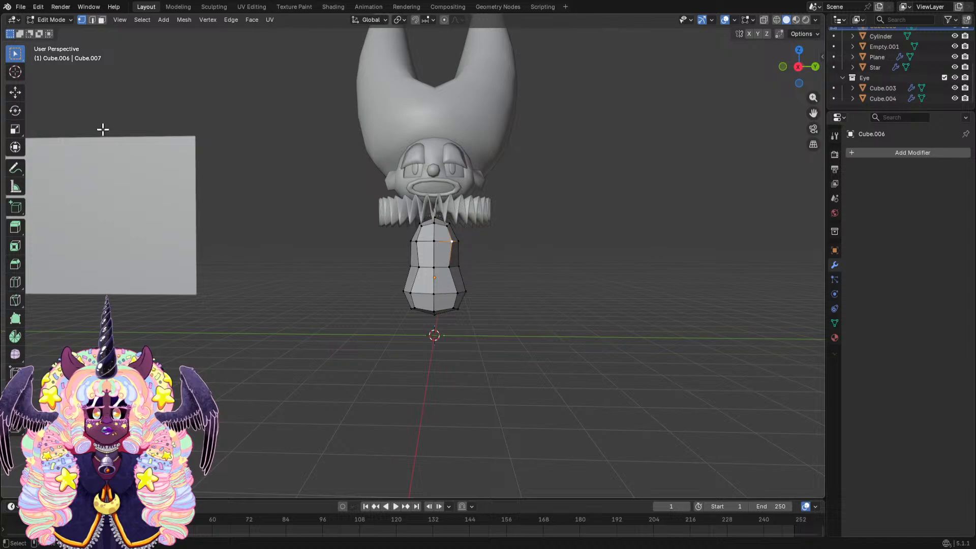
{"action": "key", "text": "ctrl+l"}
{"action": "left_click", "coordinate": [53, 20]}
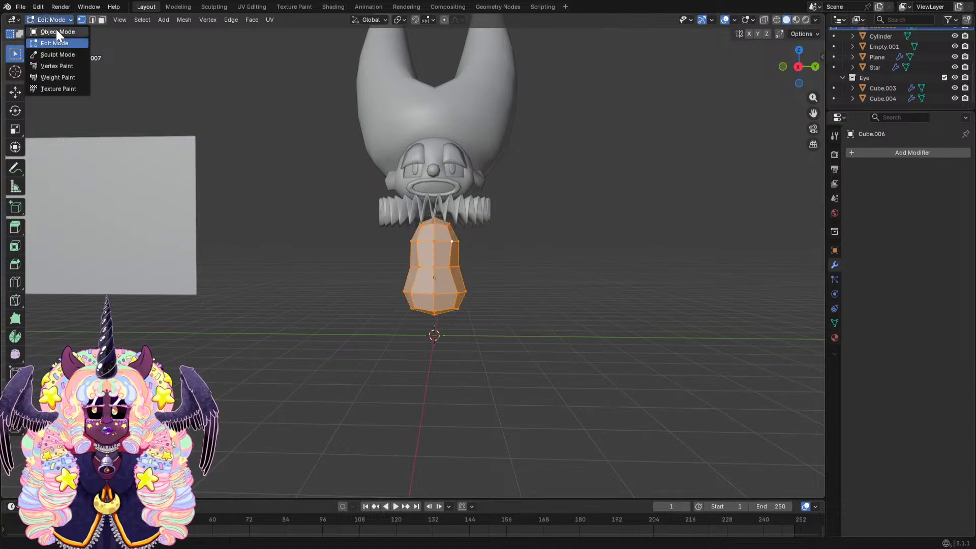
{"action": "left_click", "coordinate": [56, 30]}
{"action": "key", "text": "g"}
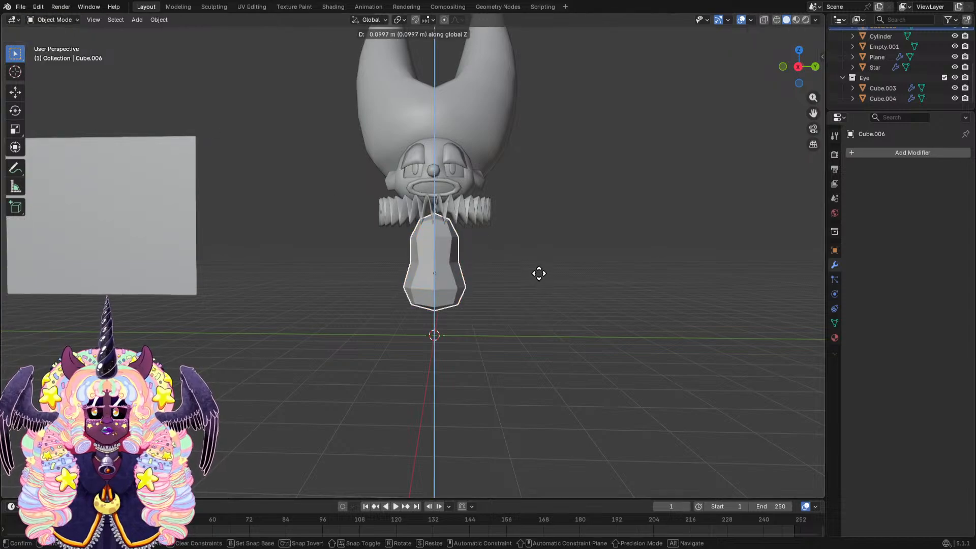
{"action": "left_click", "coordinate": [531, 260]}
Apply Shade Smooth to the body.
{"action": "right_click", "coordinate": [438, 246]}
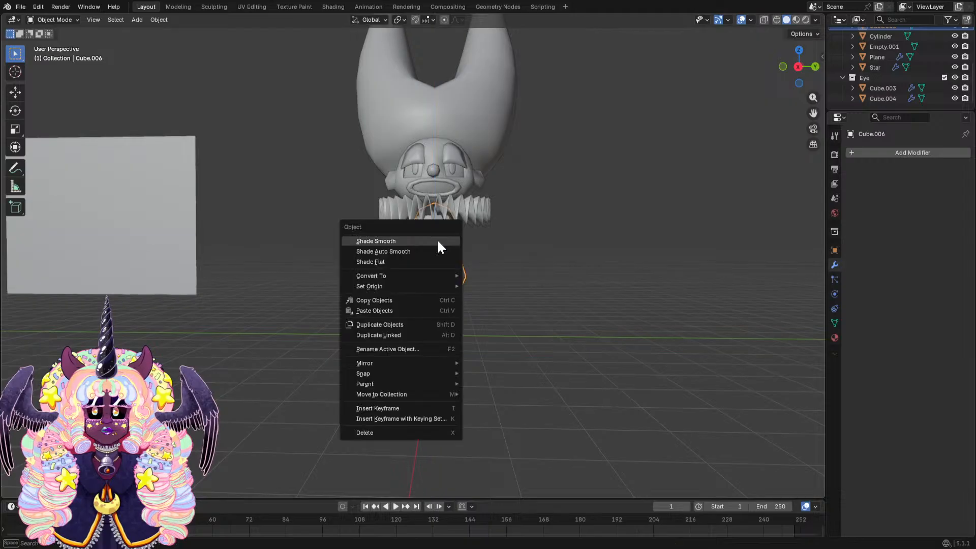
{"action": "left_click", "coordinate": [438, 243]}
{"action": "middle_click_drag", "start_coordinate": [438, 246], "coordinate": [514, 189]}
{"action": "scroll", "coordinate": [513, 188], "scroll_direction": "up", "scroll_amount": 2}
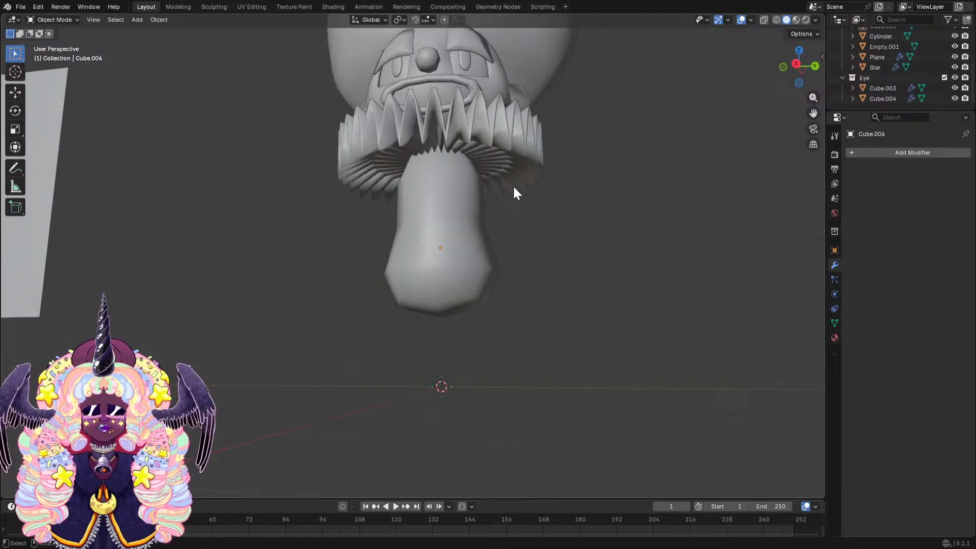
In Edit Mode, select the faces on the body's underside and flatten them with LoopTools.
{"action": "left_click", "coordinate": [453, 189]}
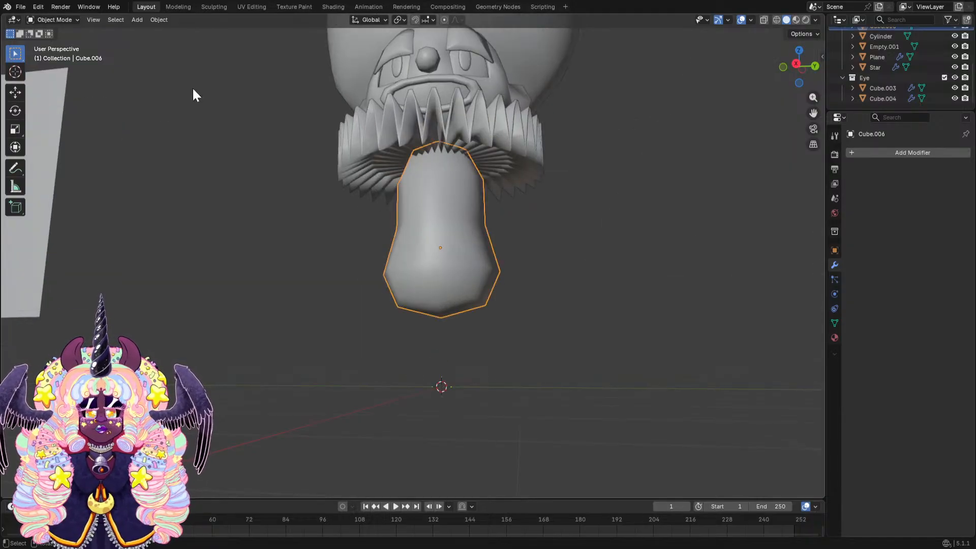
{"action": "left_click", "coordinate": [53, 23]}
{"action": "left_click", "coordinate": [56, 42]}
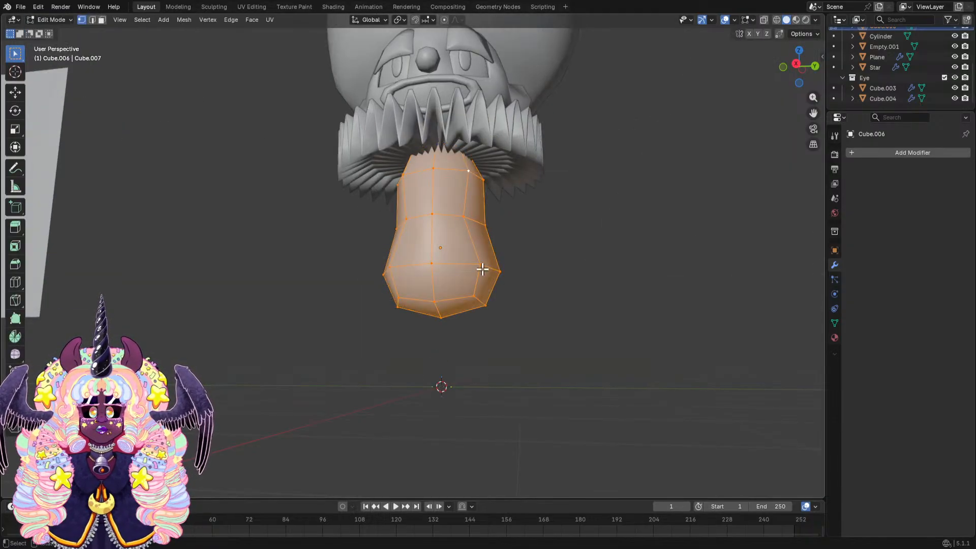
{"action": "scroll", "coordinate": [378, 247], "scroll_direction": "up", "scroll_amount": 1}
{"action": "left_click", "coordinate": [102, 19]}
{"action": "middle_click_drag", "start_coordinate": [418, 187], "coordinate": [409, 160]}
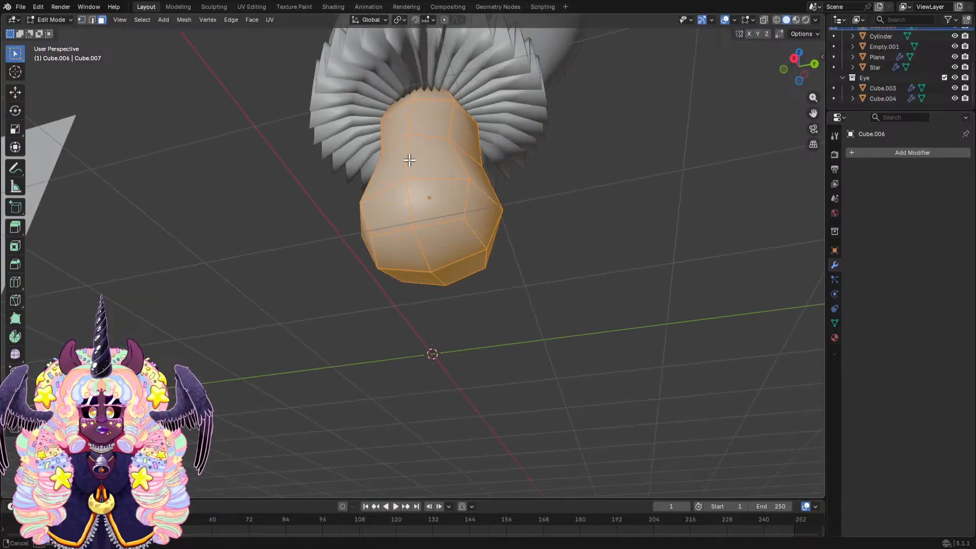
{"action": "middle_click_drag", "start_coordinate": [439, 242], "coordinate": [502, 286]}
{"action": "left_click", "coordinate": [354, 227]}
{"action": "left_click", "coordinate": [333, 237], "text": "alt"}
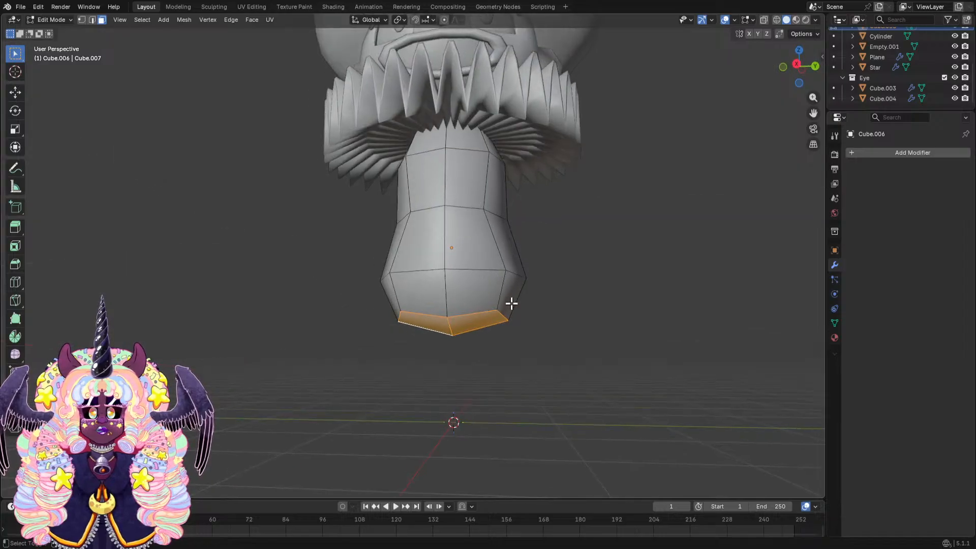
{"action": "right_click", "coordinate": [502, 292]}
{"action": "mouse_move", "coordinate": [502, 291]}
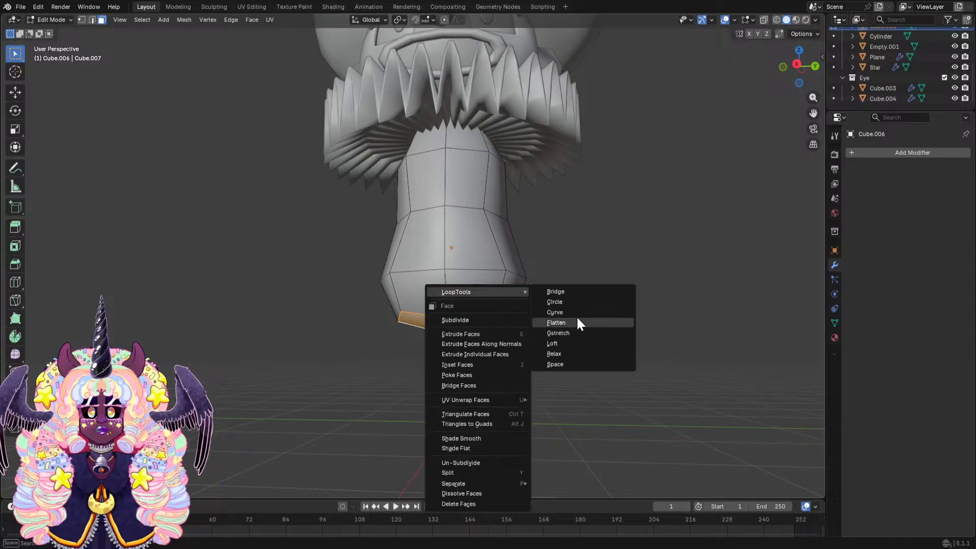
{"action": "left_click", "coordinate": [576, 316]}
Scale the flattened bottom faces up to about 1.39 and raise them slightly along the Z axis.
{"action": "key", "text": "s"}
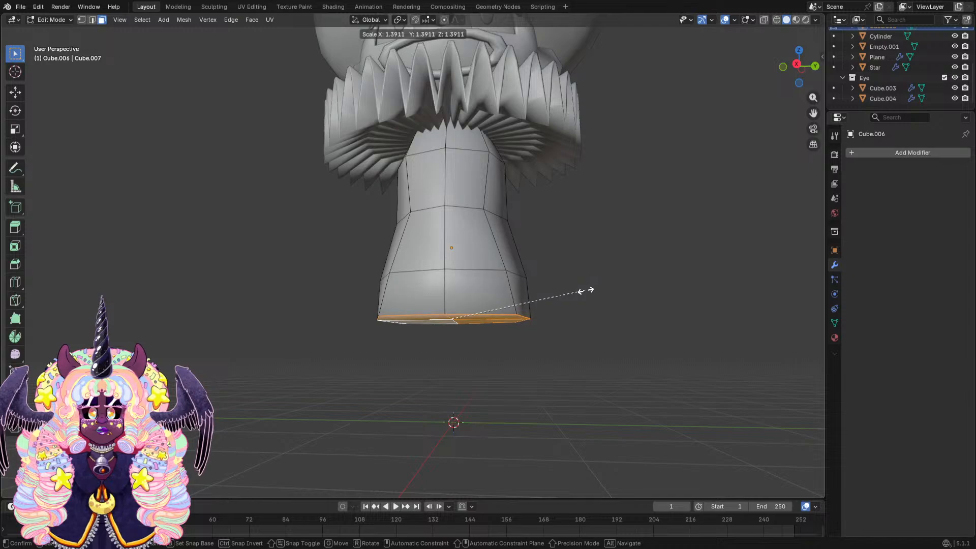
{"action": "left_click", "coordinate": [584, 288]}
{"action": "middle_click_drag", "start_coordinate": [590, 299], "coordinate": [662, 298]}
{"action": "key", "text": "g"}
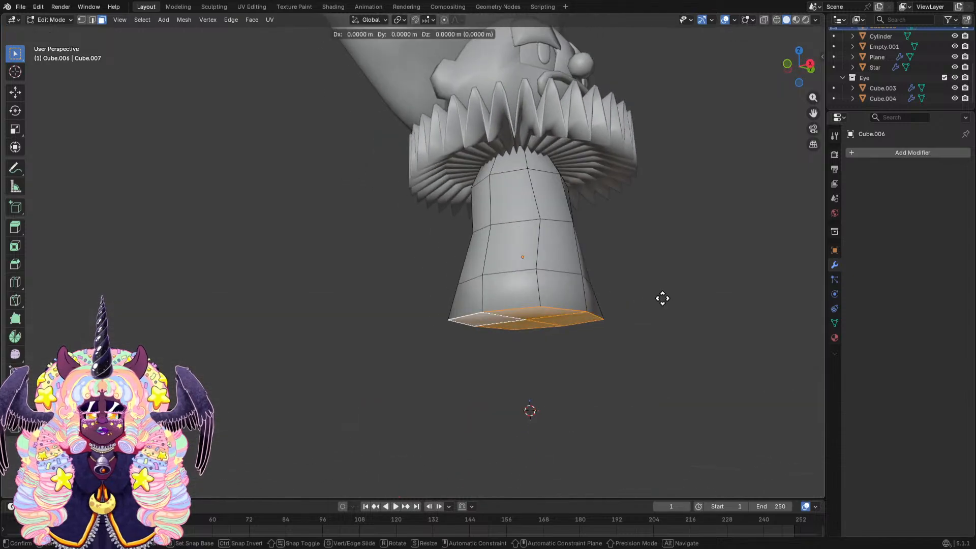
{"action": "key", "text": "z"}
{"action": "left_click", "coordinate": [659, 282]}
{"action": "middle_click_drag", "start_coordinate": [659, 282], "coordinate": [586, 295]}
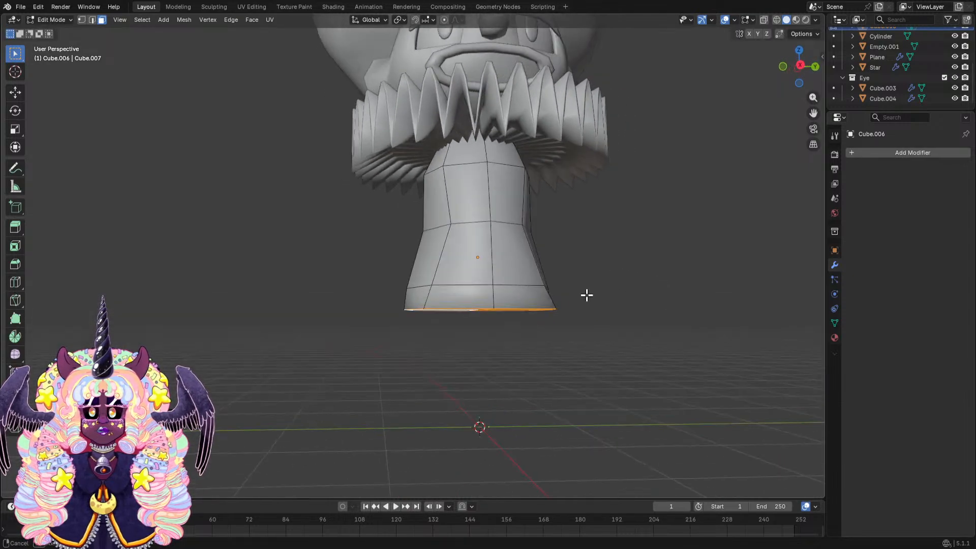
Widen the bottom faces a little more and extrude them a short distance downward to form a flared hem.
{"action": "key", "text": "s"}
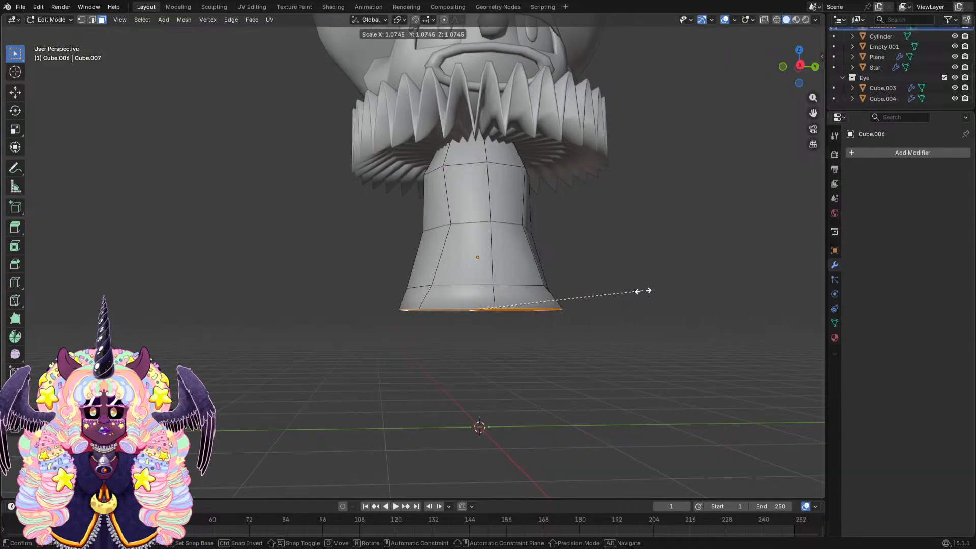
{"action": "left_click", "coordinate": [653, 293]}
{"action": "key", "text": "g"}
{"action": "key", "text": "z"}
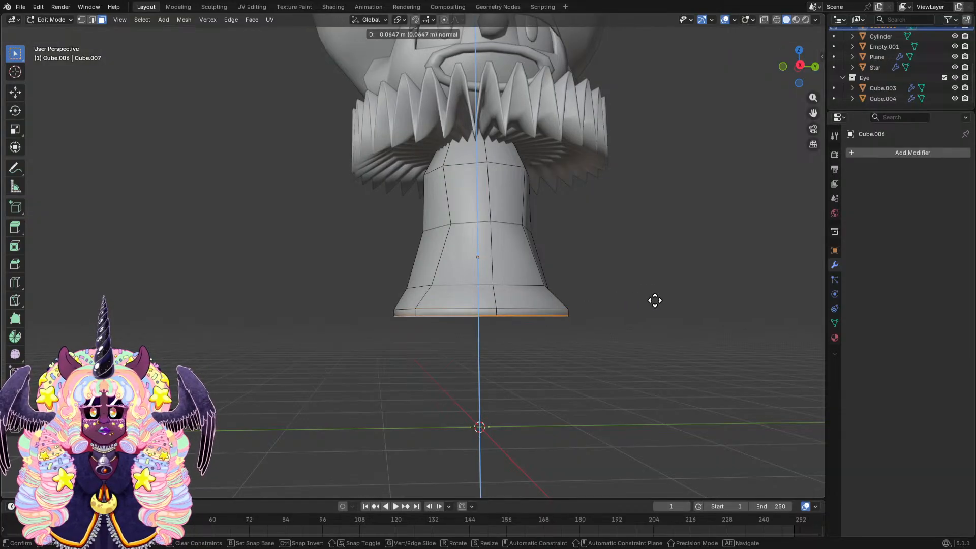
{"action": "left_click", "coordinate": [656, 308]}
{"action": "scroll", "coordinate": [641, 287], "scroll_direction": "down", "scroll_amount": 1}
{"action": "middle_click_drag", "start_coordinate": [641, 288], "coordinate": [592, 286]}
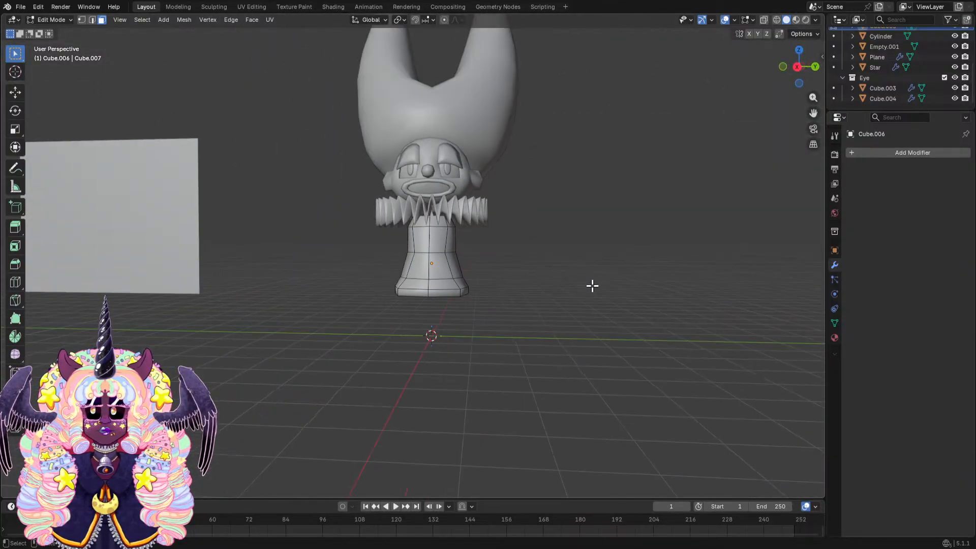
Return to Object Mode and examine the flared body from several angles.
{"action": "left_click", "coordinate": [54, 20]}
{"action": "left_click", "coordinate": [59, 30]}
{"action": "middle_click_drag", "start_coordinate": [228, 167], "coordinate": [456, 211]}
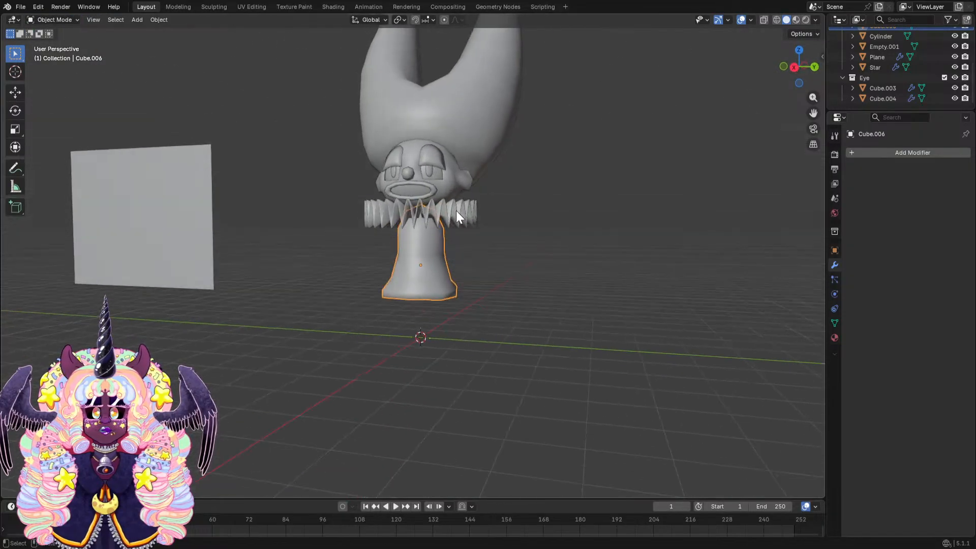
{"action": "middle_click_drag", "start_coordinate": [486, 288], "coordinate": [449, 277]}
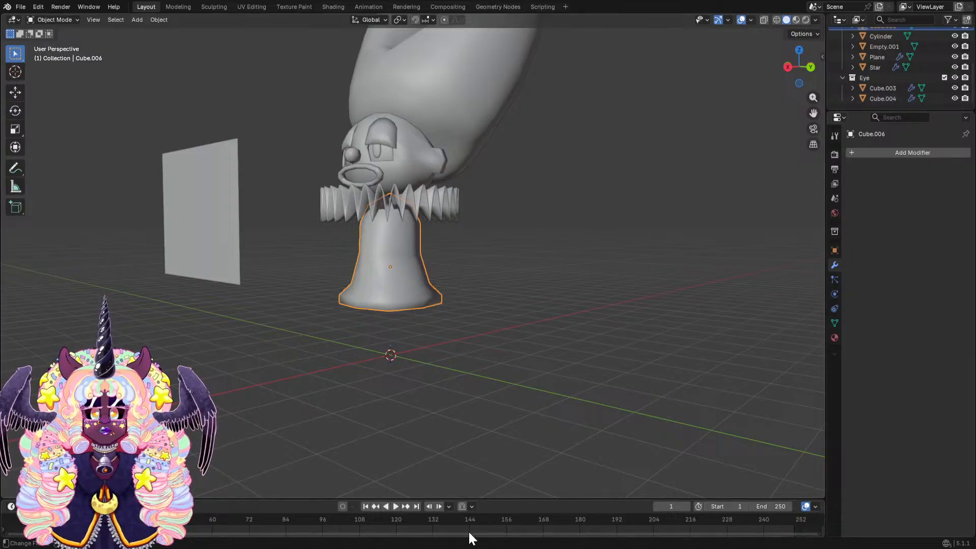
{"action": "middle_click_drag", "start_coordinate": [499, 313], "coordinate": [559, 293]}
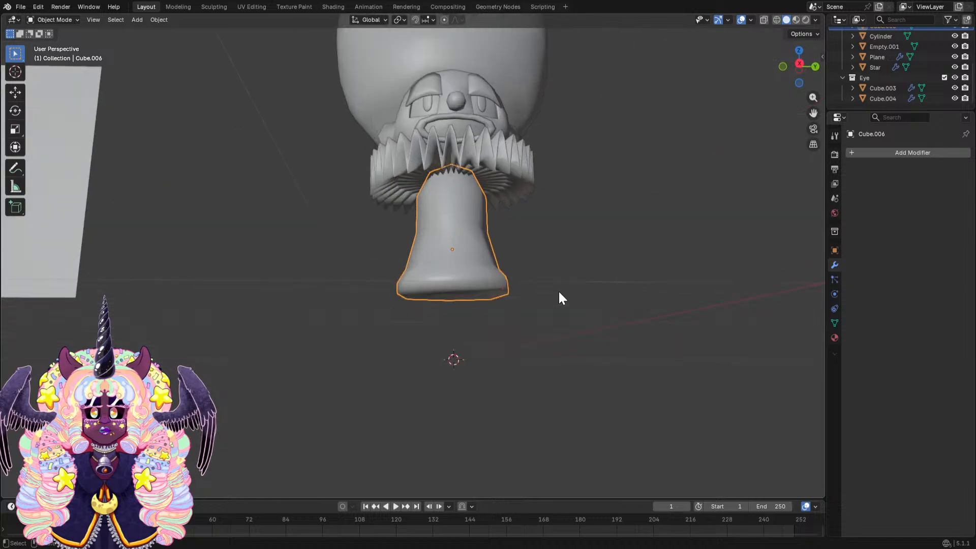
Undo the hem extrusion and the scaling, raising and flattening of the body's bottom faces.
{"action": "key", "text": "ctrl+z"}
{"action": "key", "text": "ctrl+z"}
{"action": "key", "text": "ctrl+z"}
{"action": "key", "text": "ctrl+z"}
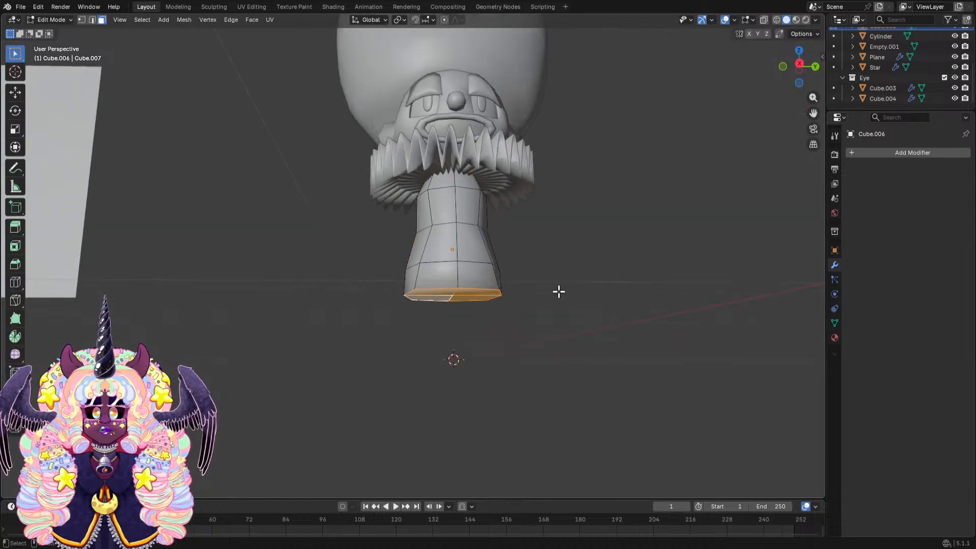
{"action": "middle_click_drag", "start_coordinate": [558, 290], "coordinate": [520, 276]}
{"action": "key", "text": "ctrl+z"}
{"action": "key", "text": "ctrl+z"}
Select two opposite side faces near the body's bottom, widen them slightly along the Y axis and raise them slightly along Z.
{"action": "left_click", "coordinate": [453, 283]}
{"action": "middle_click_drag", "start_coordinate": [453, 283], "coordinate": [524, 288]}
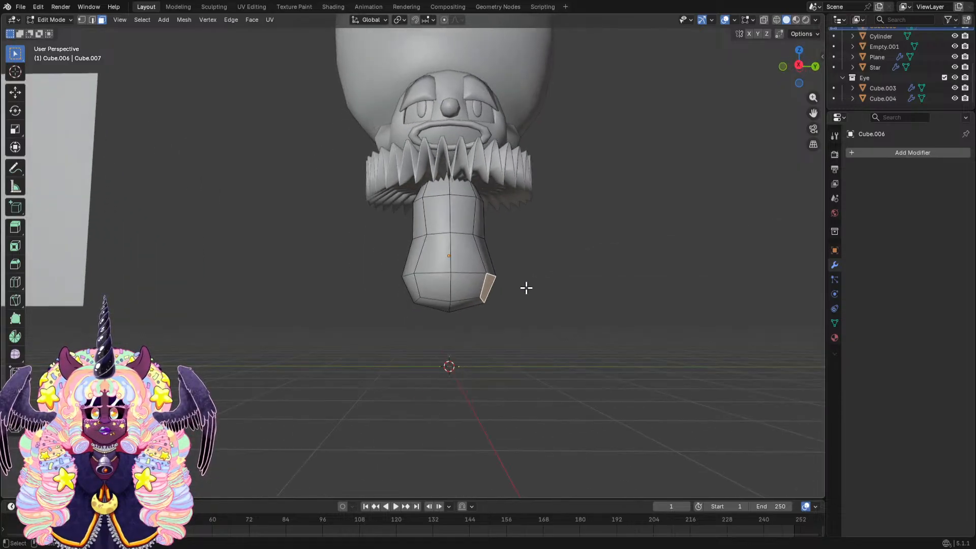
{"action": "middle_click_drag", "start_coordinate": [408, 292], "coordinate": [528, 295]}
{"action": "left_click", "coordinate": [484, 287], "text": "shift"}
{"action": "key", "text": "s"}
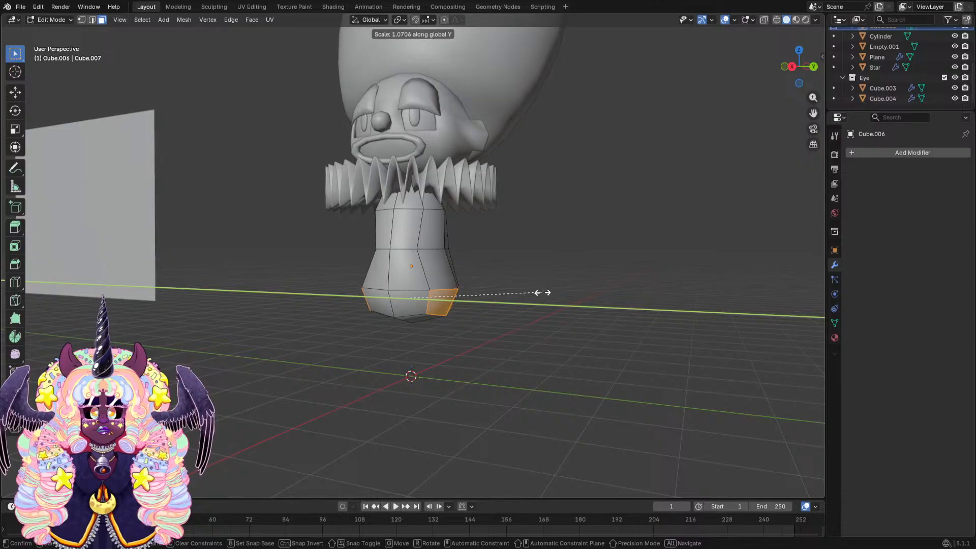
{"action": "left_click", "coordinate": [549, 292]}
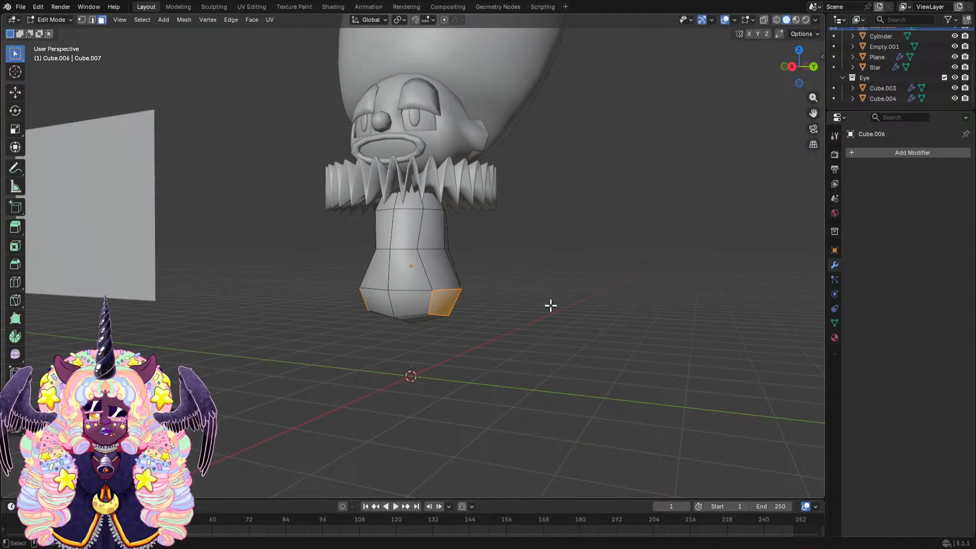
{"action": "key", "text": "g"}
{"action": "key", "text": "z"}
{"action": "left_click", "coordinate": [551, 301]}
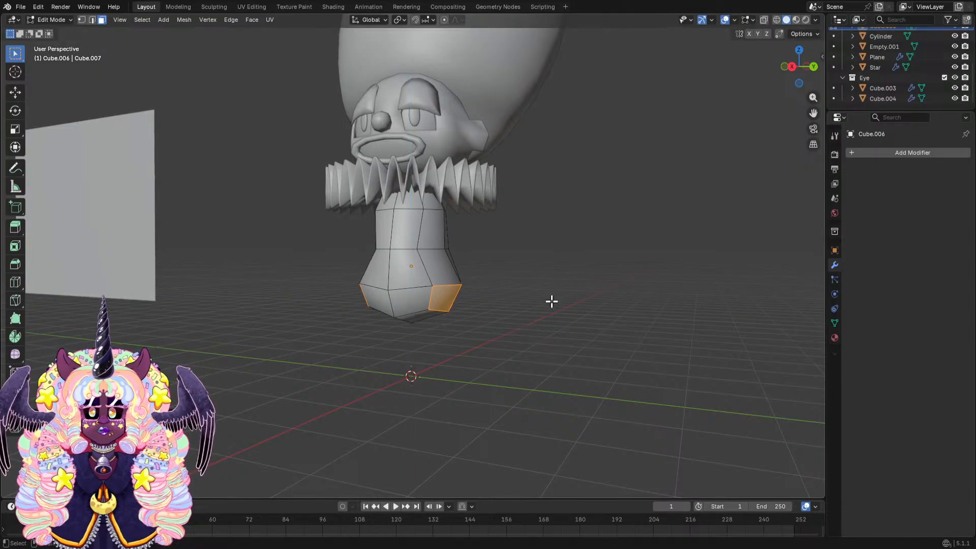
Select the loop of faces on the body's underside and flatten it with LoopTools.
{"action": "middle_click_drag", "start_coordinate": [511, 297], "coordinate": [527, 287]}
{"action": "left_click", "coordinate": [440, 303]}
{"action": "middle_click_drag", "start_coordinate": [478, 308], "coordinate": [442, 246]}
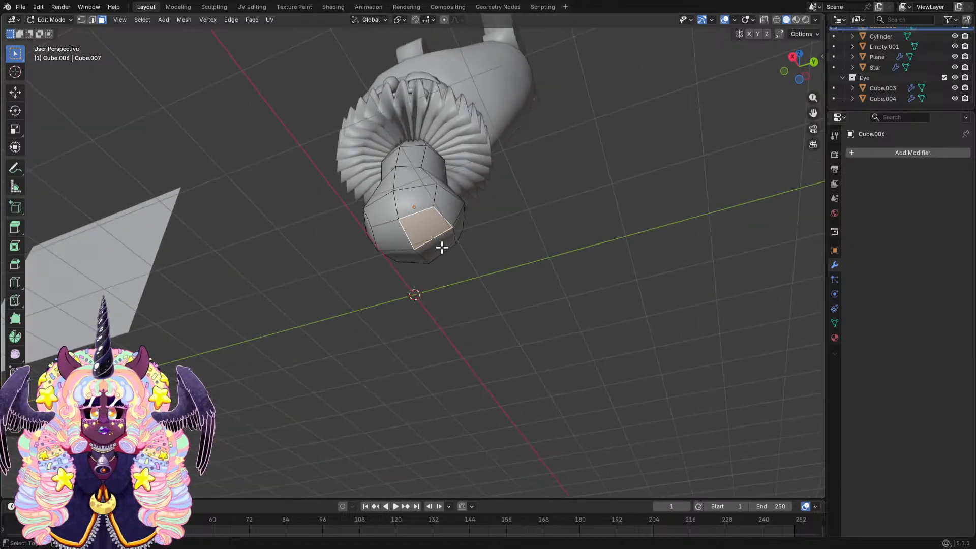
{"action": "left_click", "coordinate": [402, 240], "text": "alt"}
{"action": "right_click", "coordinate": [412, 245]}
{"action": "mouse_move", "coordinate": [415, 248]}
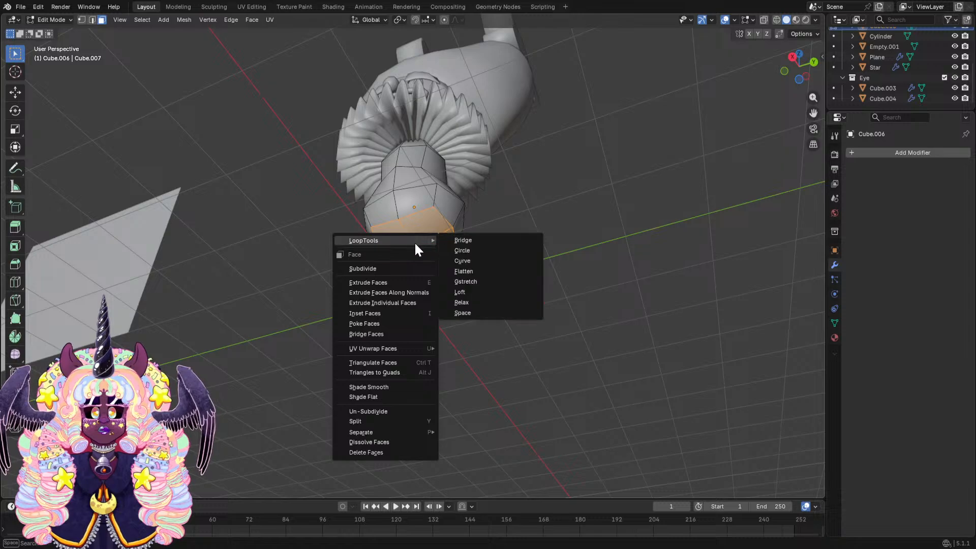
{"action": "left_click", "coordinate": [467, 270]}
{"action": "middle_click_drag", "start_coordinate": [474, 274], "coordinate": [504, 322]}
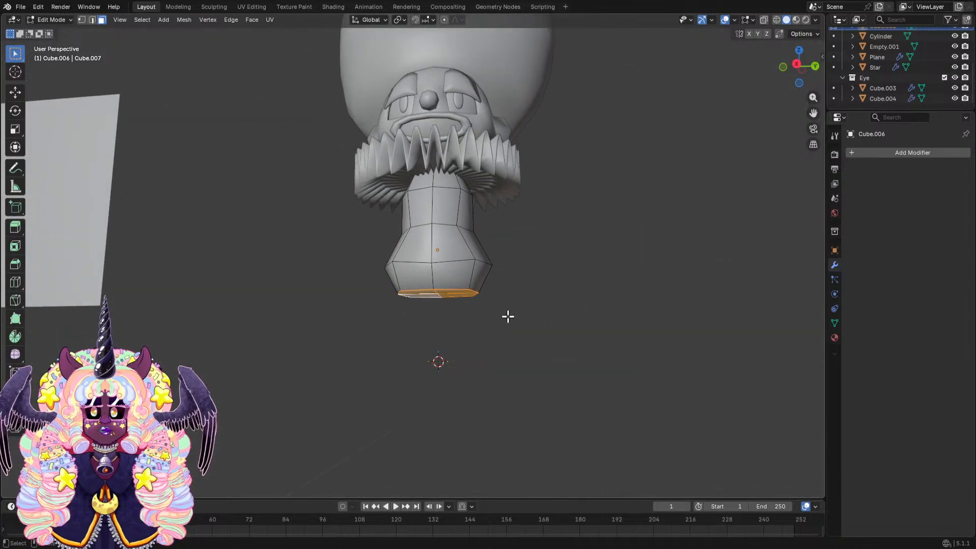
Deselect the body's faces, save the file and return to Object Mode.
{"action": "left_click", "coordinate": [535, 275]}
{"action": "middle_click_drag", "start_coordinate": [535, 274], "coordinate": [543, 298]}
{"action": "key", "text": "ctrl+s"}
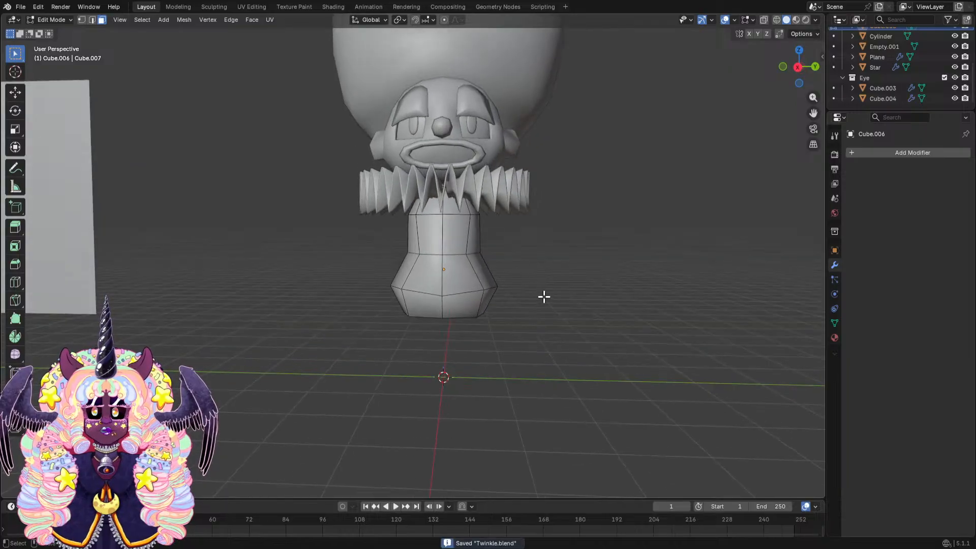
{"action": "left_click", "coordinate": [60, 19]}
{"action": "left_click", "coordinate": [67, 32]}
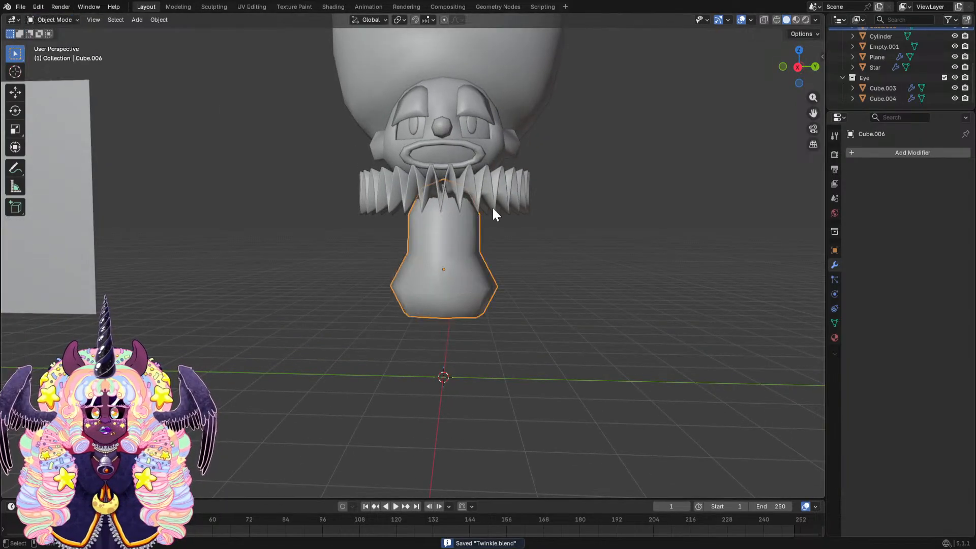
{"action": "middle_click_drag", "start_coordinate": [492, 206], "coordinate": [623, 262]}
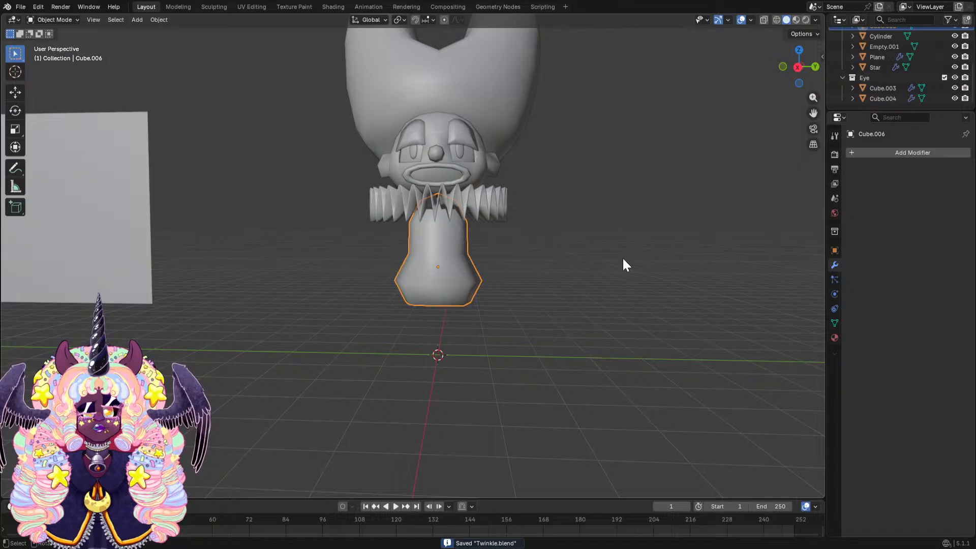
{"action": "middle_click_drag", "start_coordinate": [629, 259], "coordinate": [568, 270]}
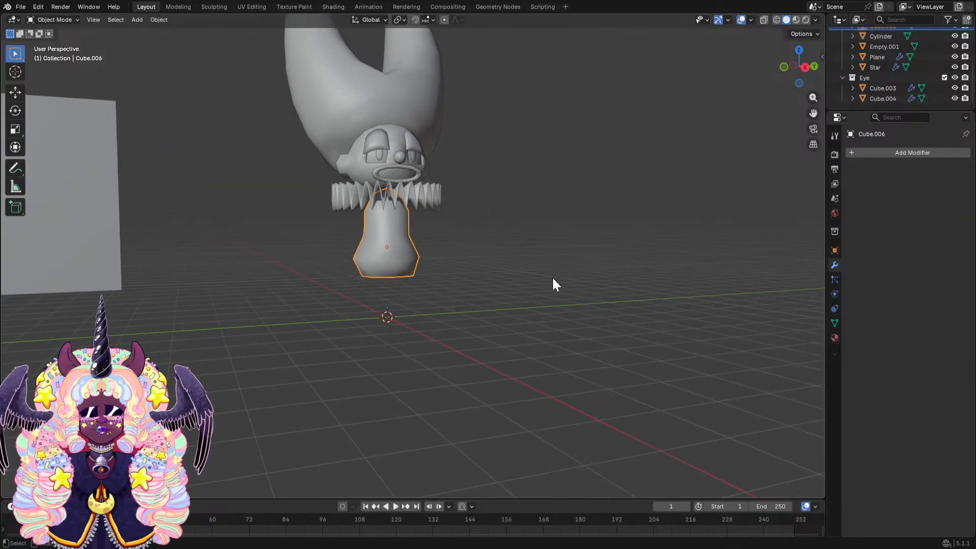
{"action": "scroll", "coordinate": [500, 303], "scroll_direction": "up", "scroll_amount": 2}
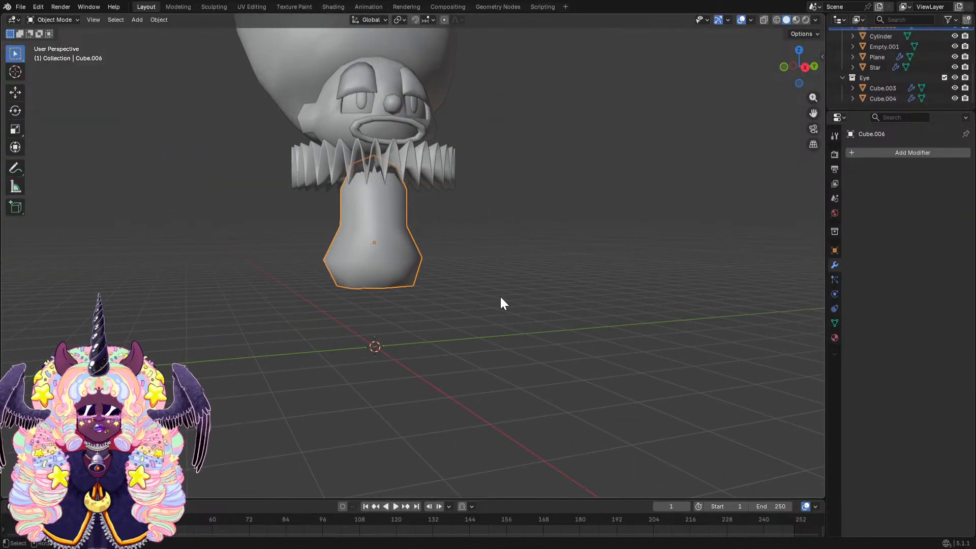
Add a cube mesh at the 3D cursor beneath the body and switch it to Edit Mode.
{"action": "key", "text": "shift+a"}
{"action": "mouse_move", "coordinate": [500, 298]}
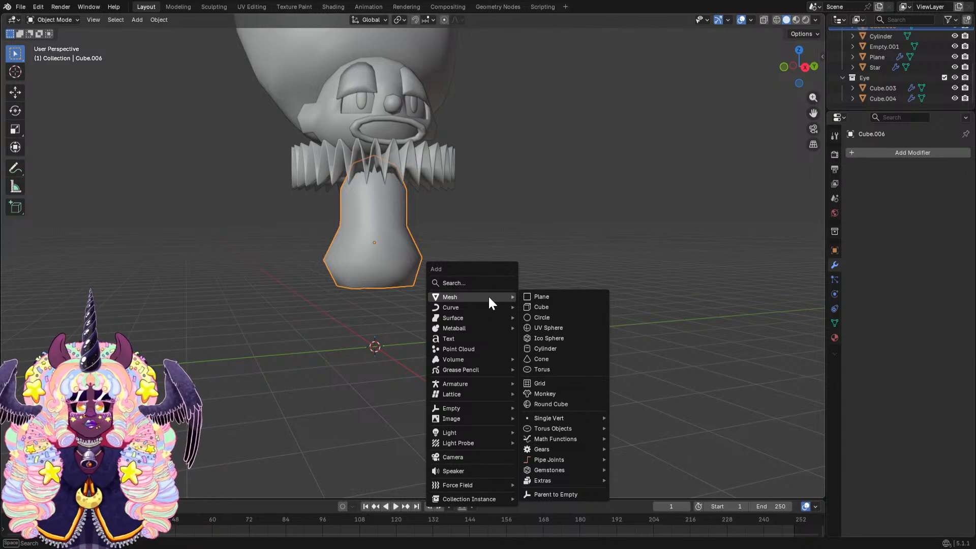
{"action": "left_click", "coordinate": [557, 306]}
{"action": "middle_click_drag", "start_coordinate": [557, 305], "coordinate": [532, 311]}
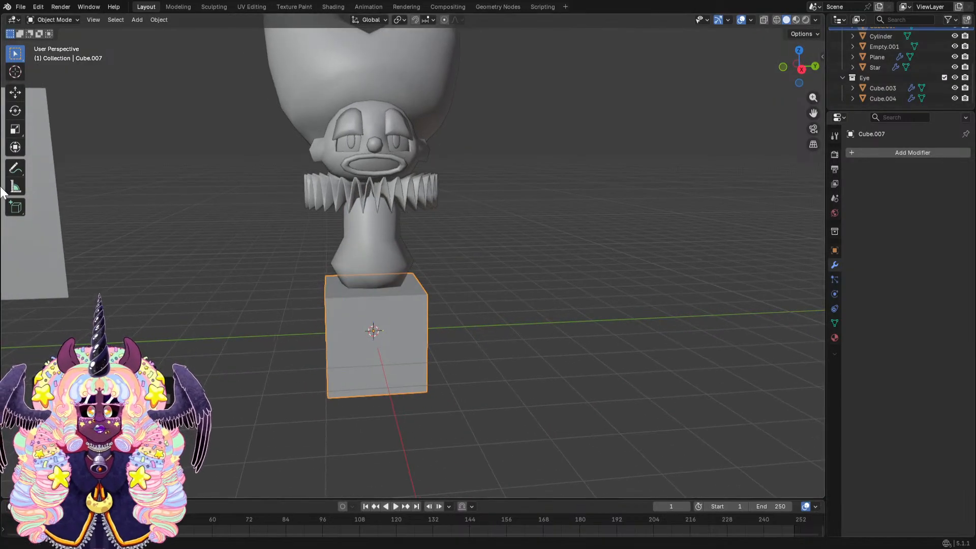
{"action": "left_click", "coordinate": [71, 20]}
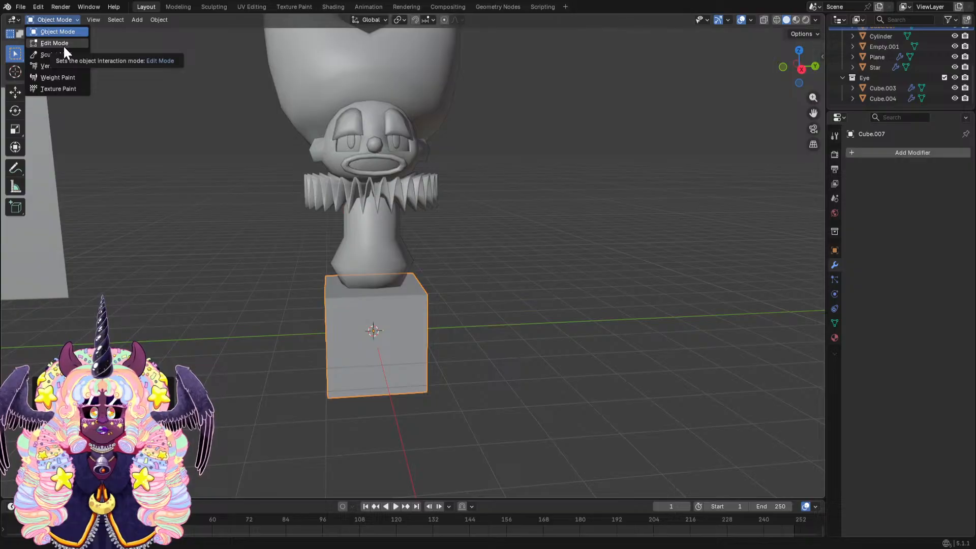
{"action": "left_click", "coordinate": [63, 45]}
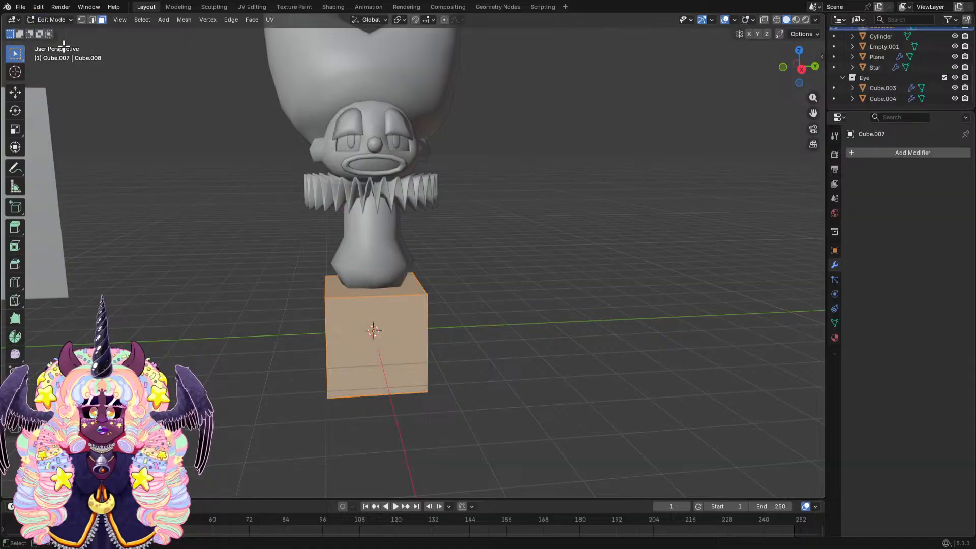
{"action": "middle_click_drag", "start_coordinate": [334, 210], "coordinate": [270, 206]}
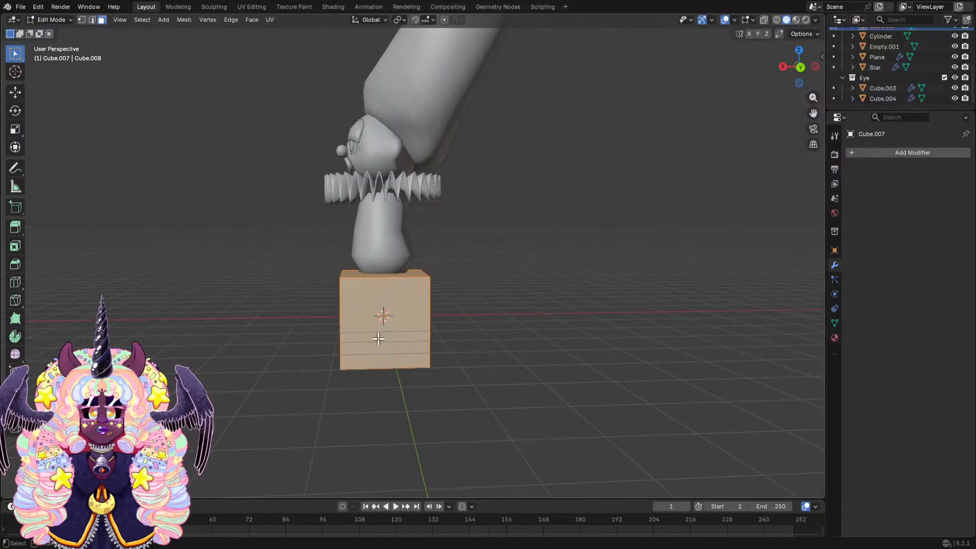
{"action": "middle_click_drag", "start_coordinate": [314, 274], "coordinate": [427, 257]}
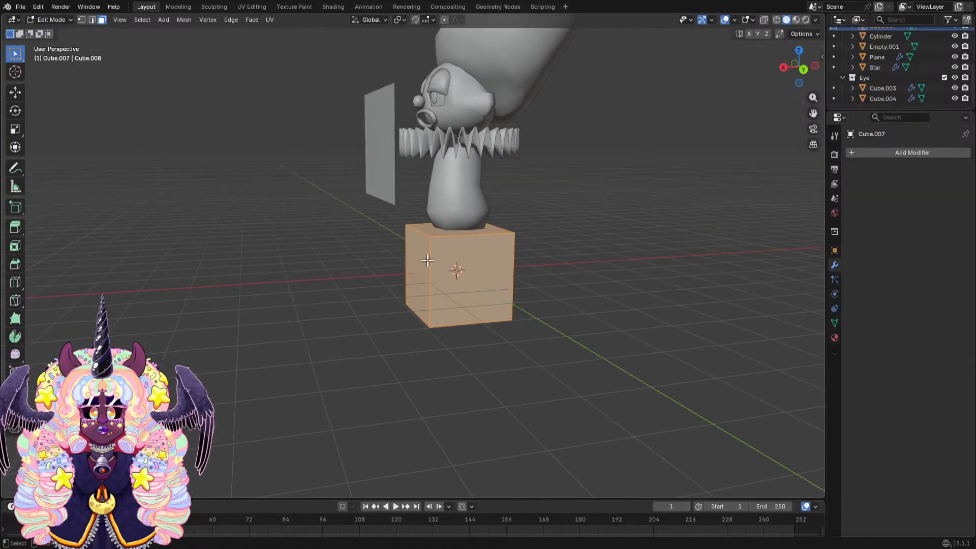
Extrude the cube's front face forward by a little over 2 m to make a long block.
{"action": "left_click", "coordinate": [401, 253]}
{"action": "left_click", "coordinate": [421, 264]}
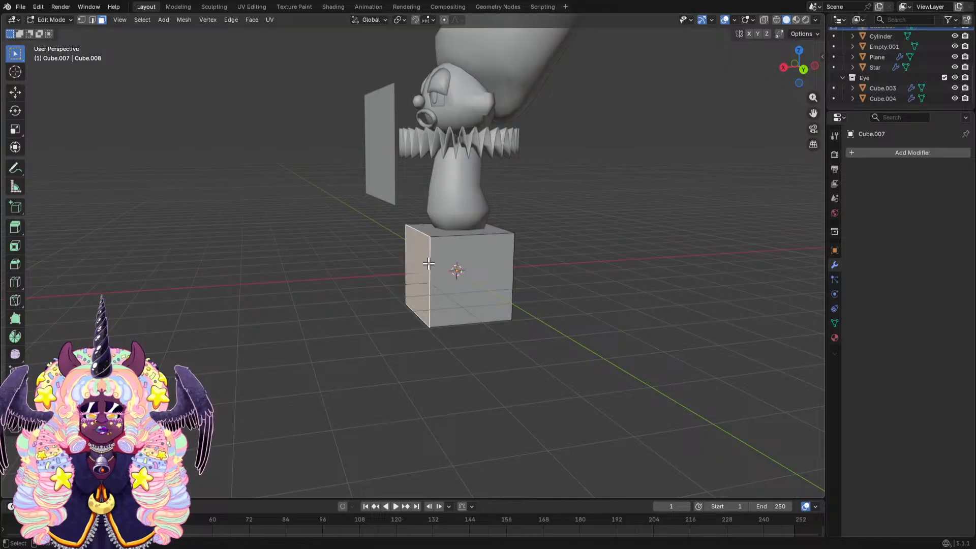
{"action": "key", "text": "e"}
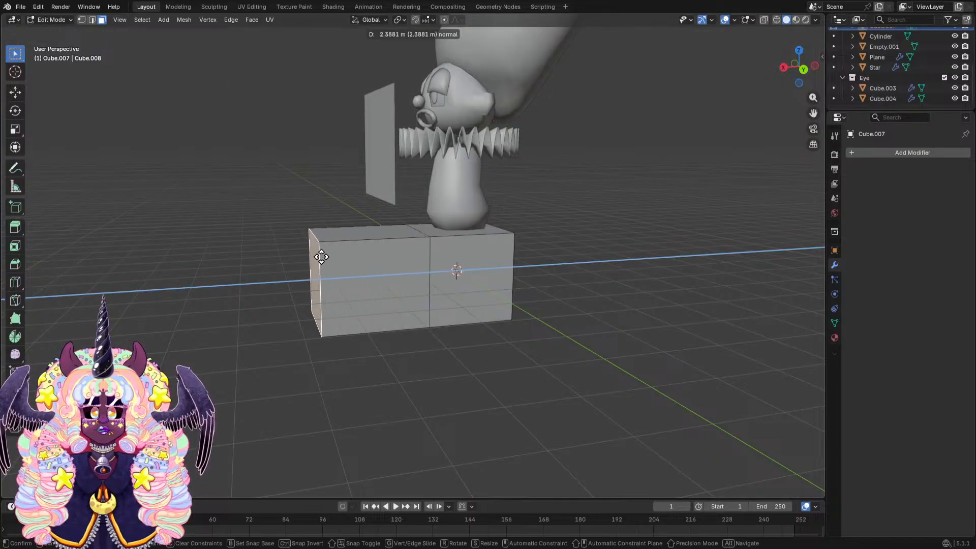
{"action": "left_click", "coordinate": [331, 265]}
Select both bottom faces of the block and extrude them a short distance downward to form a thin base layer.
{"action": "middle_click_drag", "start_coordinate": [342, 255], "coordinate": [330, 209]}
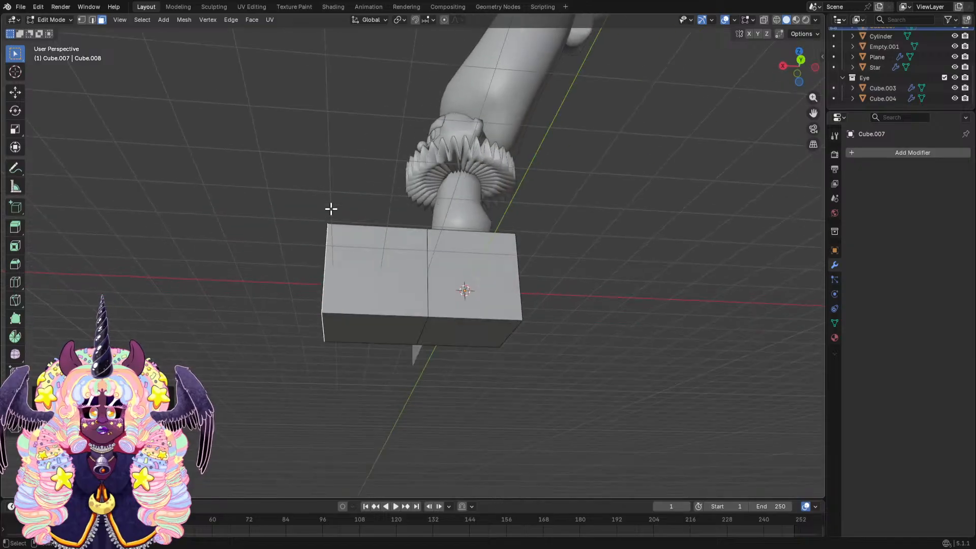
{"action": "left_click", "coordinate": [382, 320]}
{"action": "left_click", "coordinate": [482, 330], "text": "shift"}
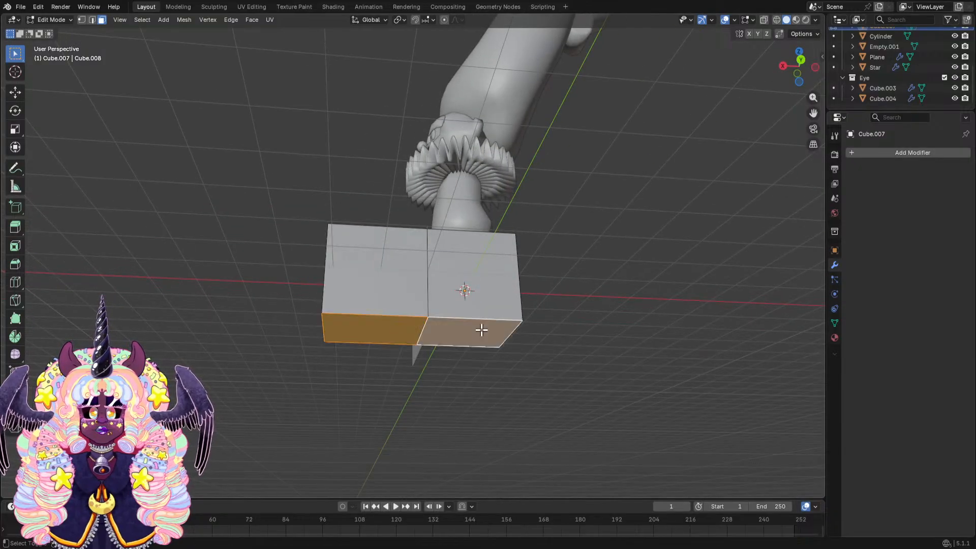
{"action": "key", "text": "e"}
{"action": "left_click", "coordinate": [514, 323]}
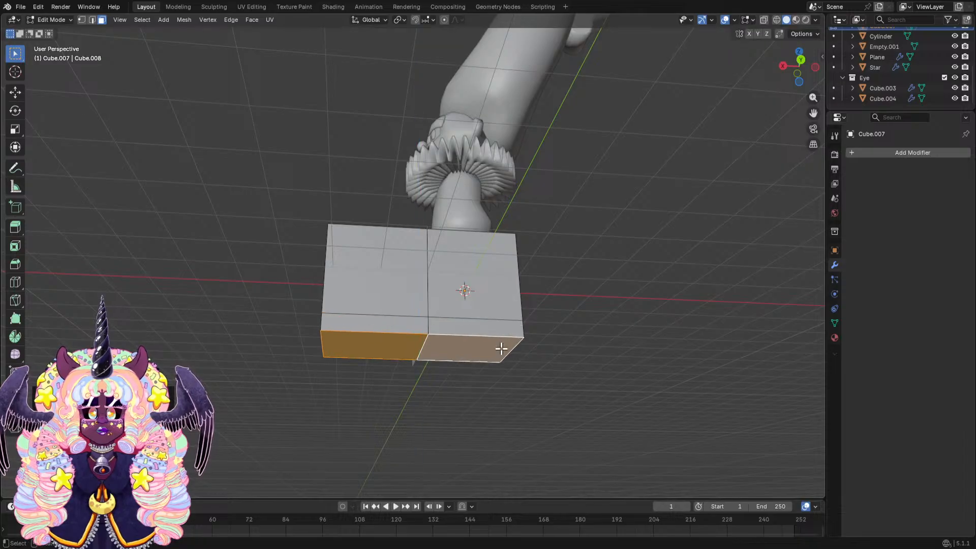
Select the side faces all around the thin base layer, extrude them and scale them slightly outward to form a protruding sole.
{"action": "left_click", "coordinate": [381, 328], "text": "shift"}
{"action": "left_click", "coordinate": [458, 324], "text": "shift"}
{"action": "middle_click_drag", "start_coordinate": [409, 325], "coordinate": [516, 336]}
{"action": "left_click", "coordinate": [378, 319]}
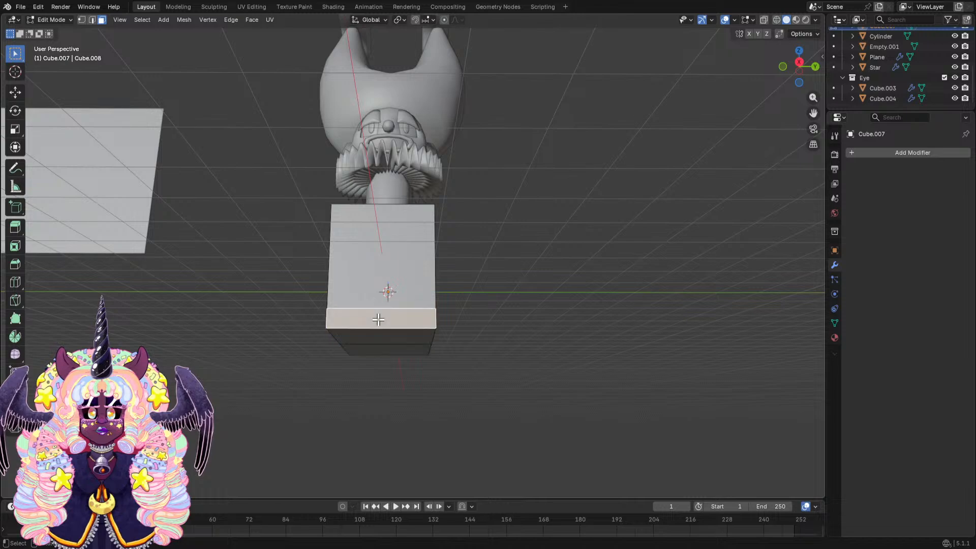
{"action": "middle_click_drag", "start_coordinate": [360, 319], "coordinate": [390, 340]}
{"action": "left_click", "coordinate": [379, 336], "text": "shift"}
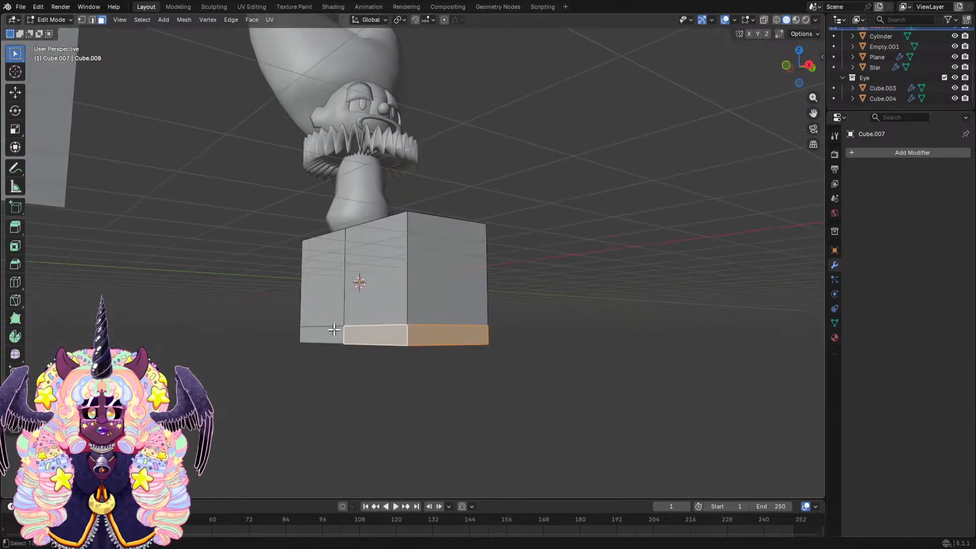
{"action": "left_click", "coordinate": [330, 329], "text": "shift"}
{"action": "middle_click_drag", "start_coordinate": [307, 342], "coordinate": [495, 346]}
{"action": "left_click", "coordinate": [429, 336], "text": "shift"}
{"action": "middle_click_drag", "start_coordinate": [430, 335], "coordinate": [475, 337]}
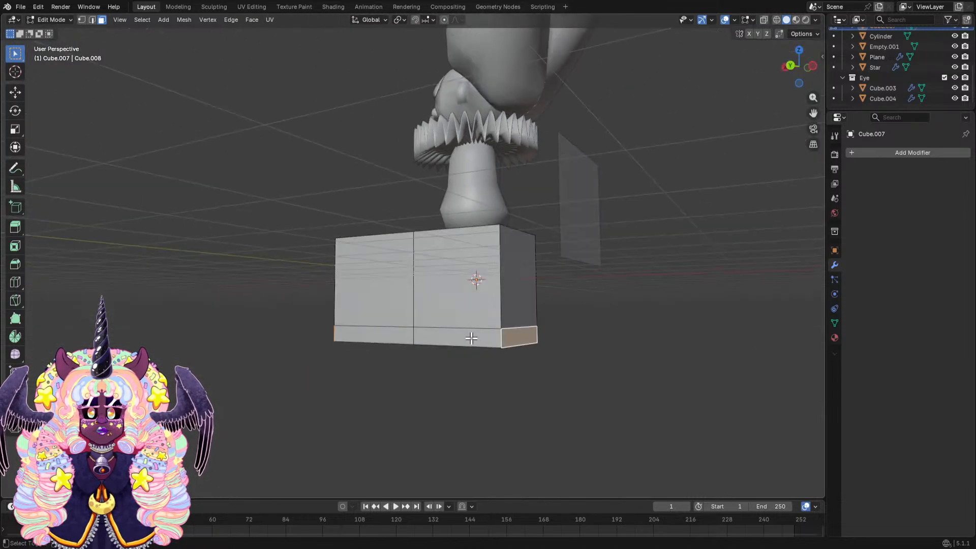
{"action": "left_click", "coordinate": [376, 334], "text": "shift"}
{"action": "key", "text": "e"}
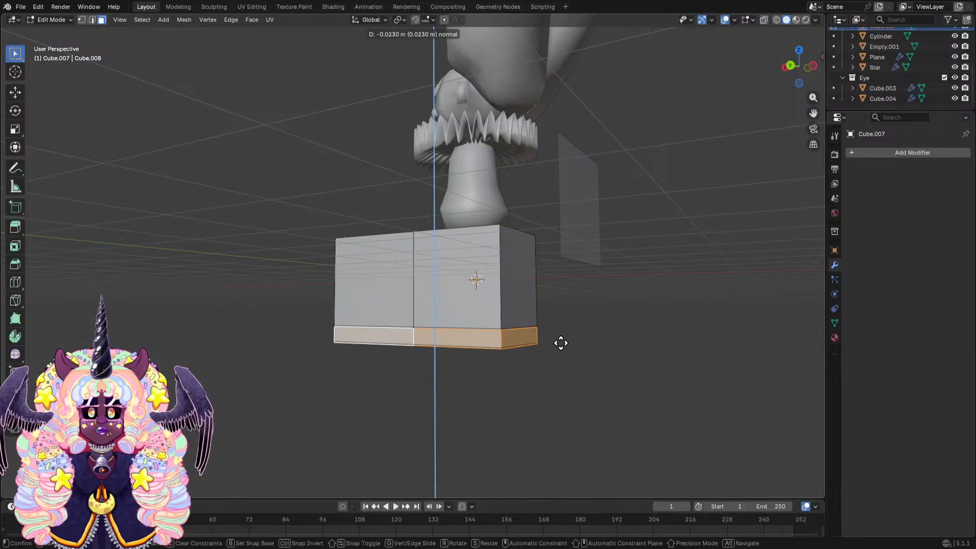
{"action": "left_click", "coordinate": [560, 343]}
{"action": "key", "text": "s"}
{"action": "left_click", "coordinate": [574, 338]}
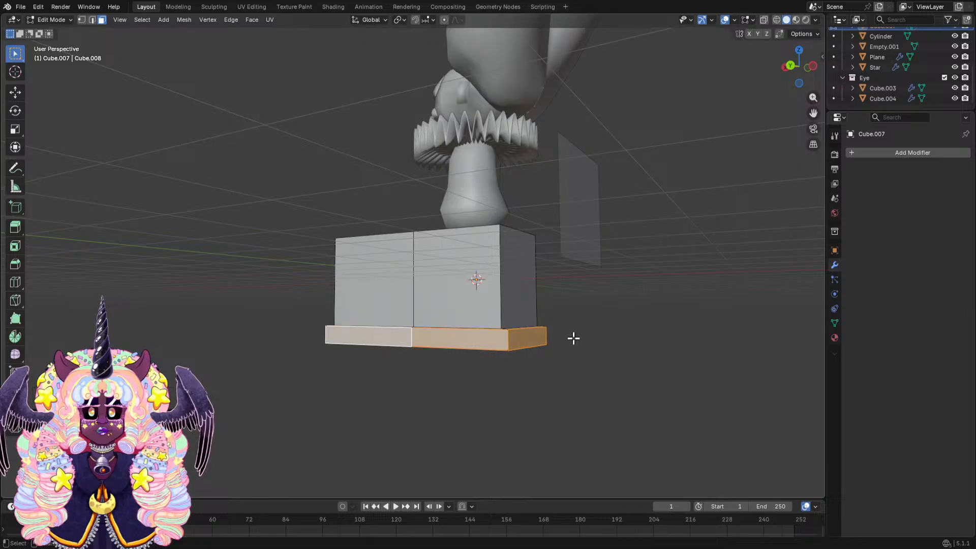
{"action": "middle_click_drag", "start_coordinate": [573, 338], "coordinate": [486, 359]}
{"action": "scroll", "coordinate": [483, 353], "scroll_direction": "up", "scroll_amount": 2}
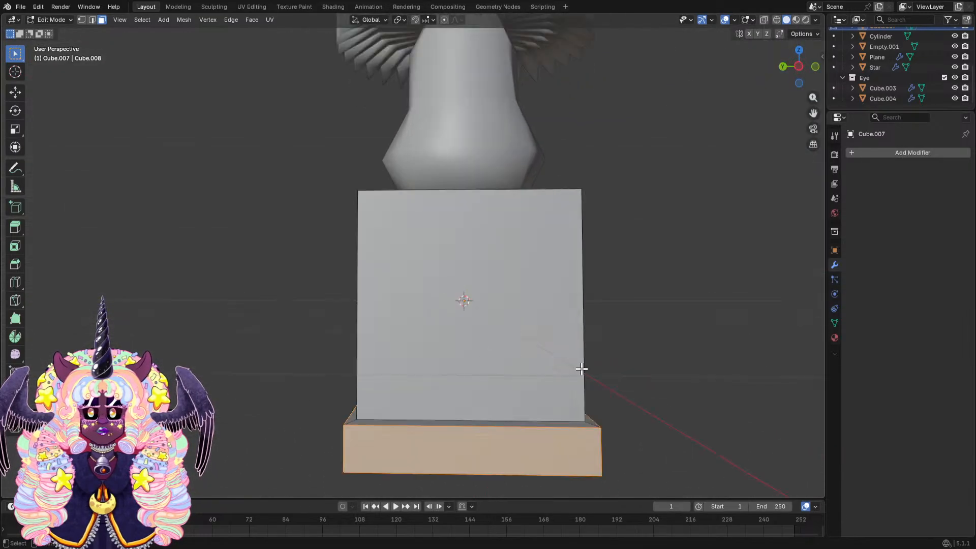
{"action": "middle_click_drag", "start_coordinate": [581, 369], "coordinate": [583, 348]}
{"action": "key", "text": "g"}
{"action": "key", "text": "z"}
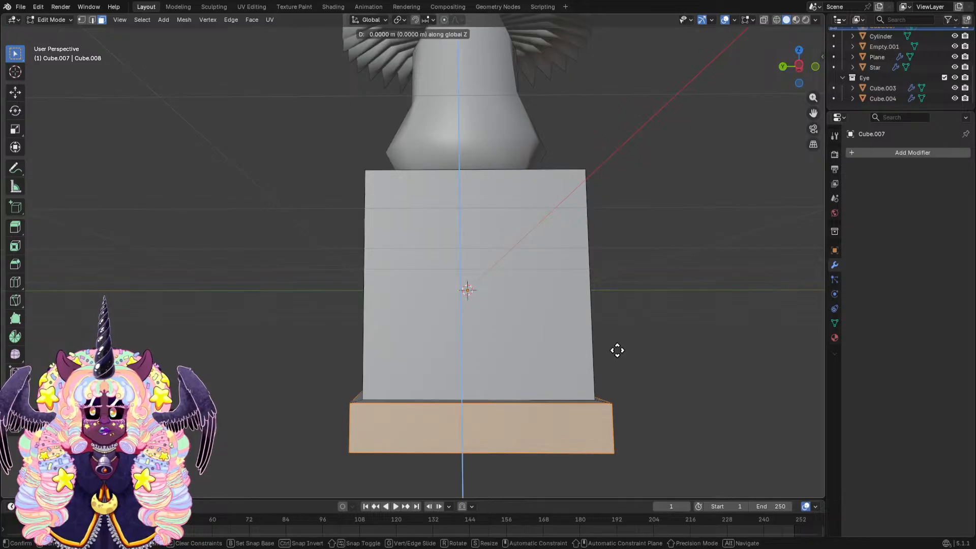
{"action": "key", "text": "Escape"}
{"action": "middle_click_drag", "start_coordinate": [616, 347], "coordinate": [697, 361]}
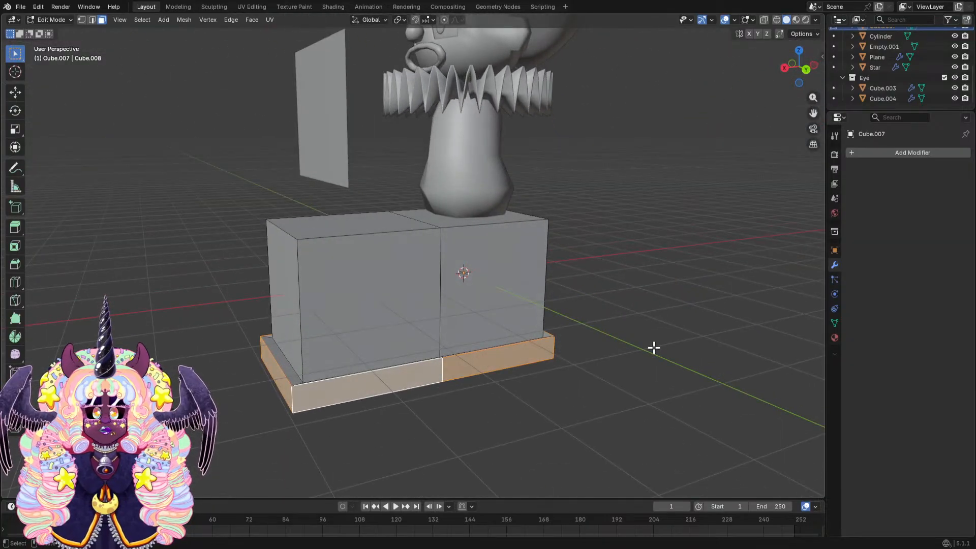
Add a vertical loop cut around the front half of the block, midway along its length.
{"action": "left_click", "coordinate": [15, 283]}
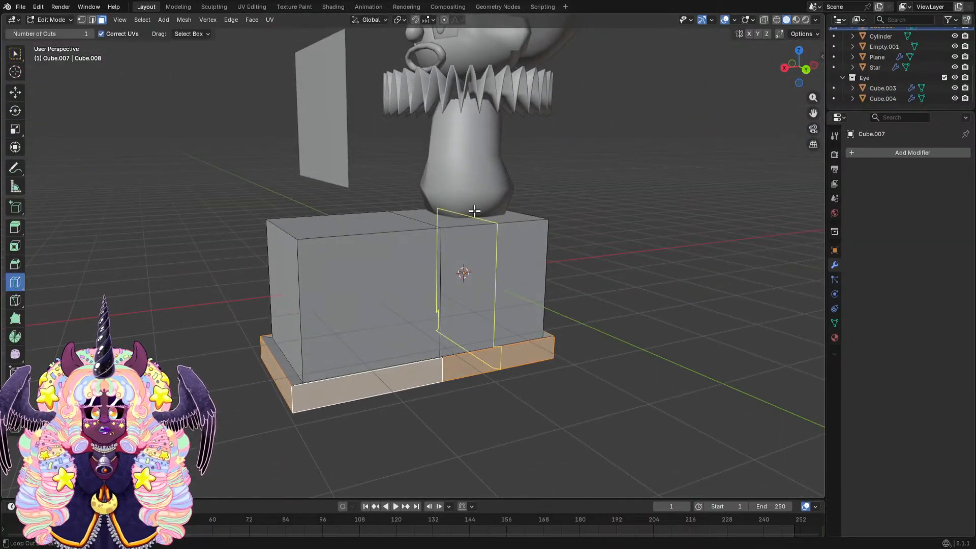
{"action": "left_click", "coordinate": [416, 231]}
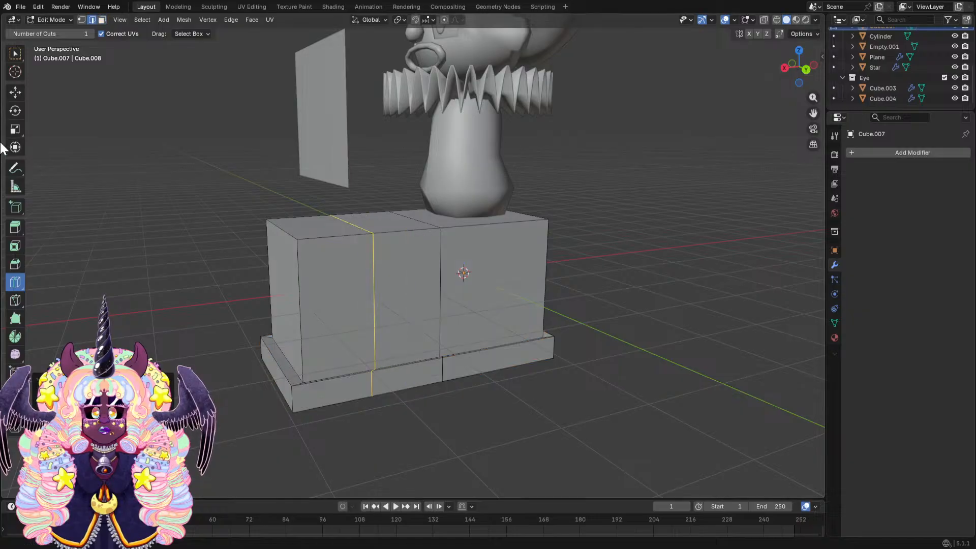
{"action": "left_click", "coordinate": [14, 54]}
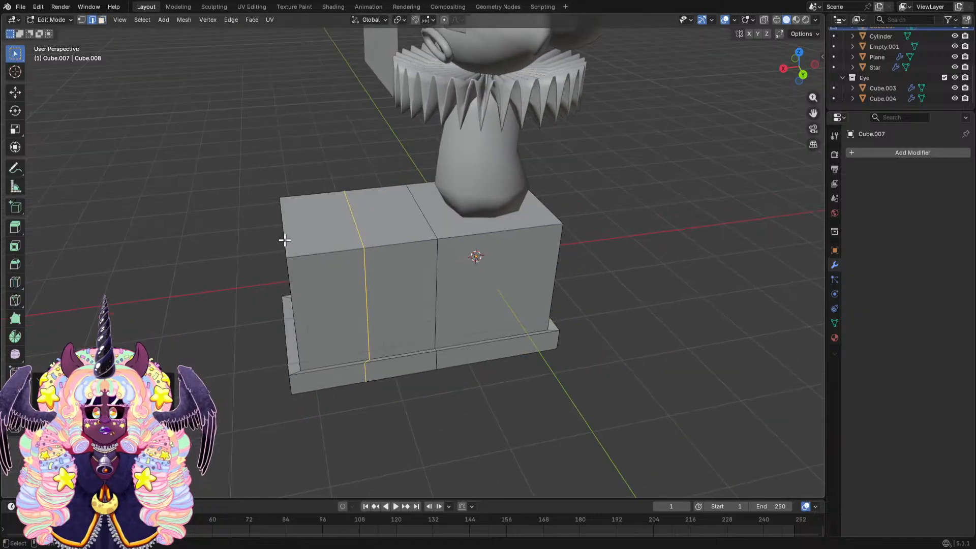
Select the new cut's top edge and lower it about 0.89 m along the Z axis.
{"action": "middle_click_drag", "start_coordinate": [299, 209], "coordinate": [285, 240]}
{"action": "key", "text": "g"}
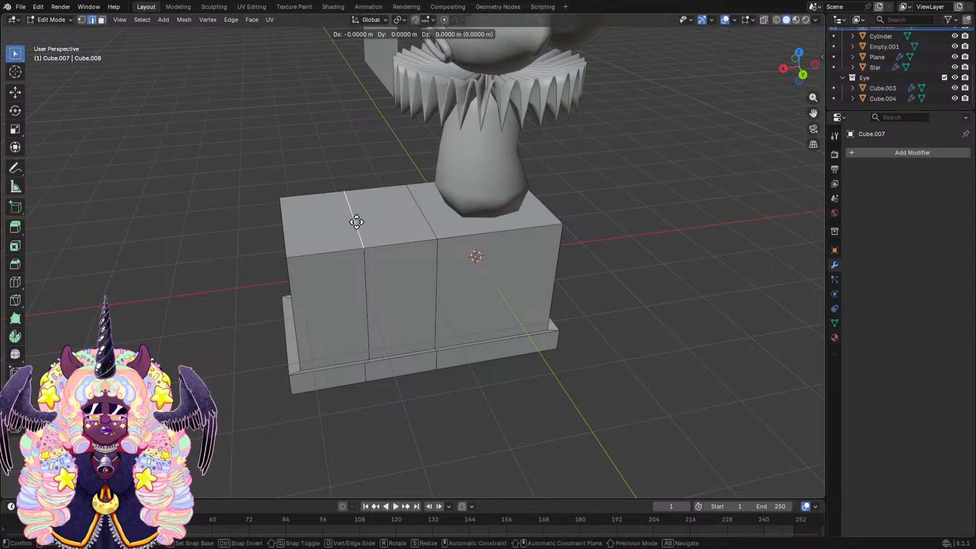
{"action": "key", "text": "y"}
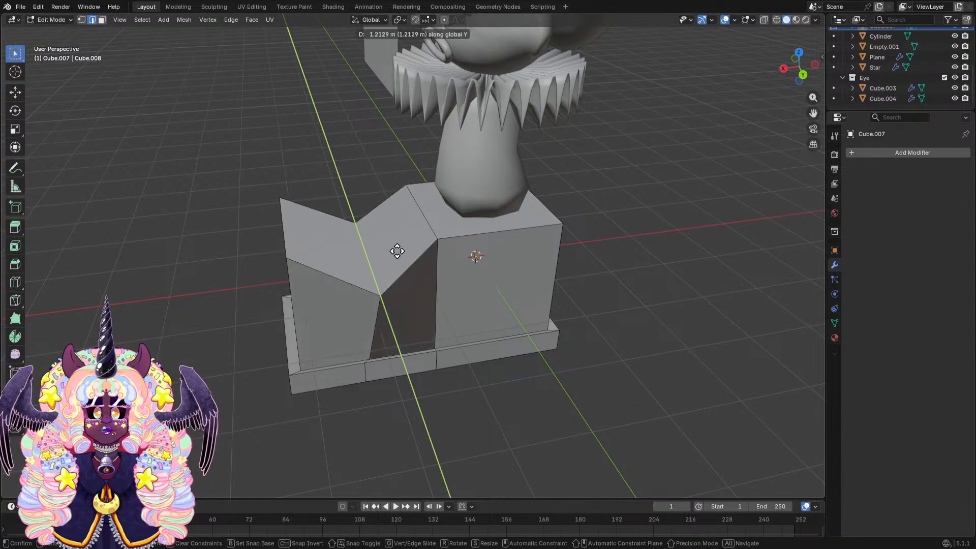
{"action": "key", "text": "z"}
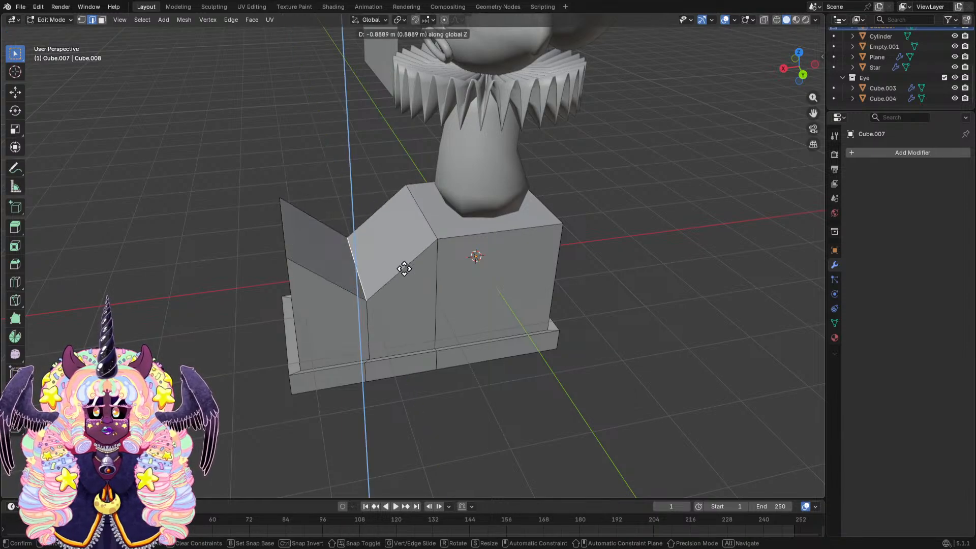
{"action": "left_click", "coordinate": [404, 268]}
Move the lowered top edge about 0.85 m toward the body along X, then raise it slightly along Z.
{"action": "key", "text": "g"}
{"action": "key", "text": "y"}
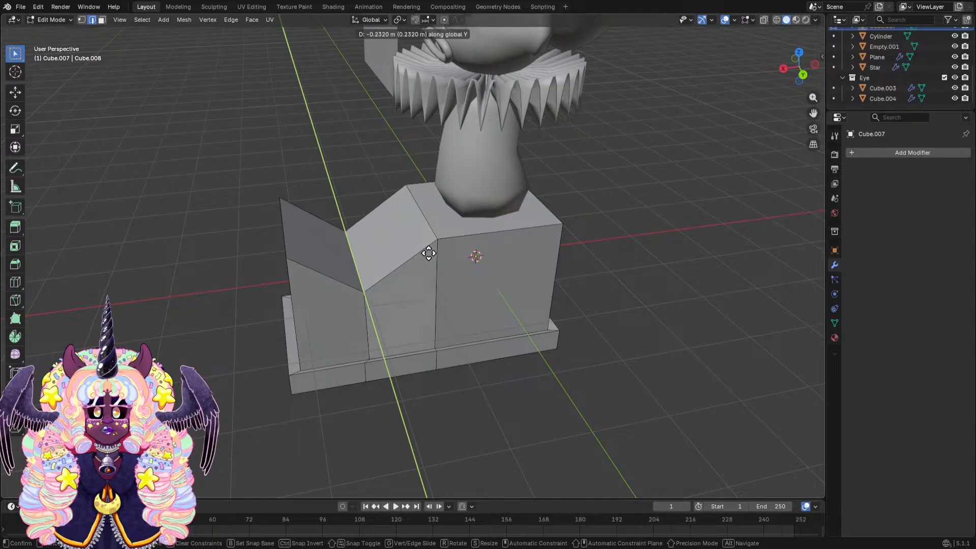
{"action": "key", "text": "x"}
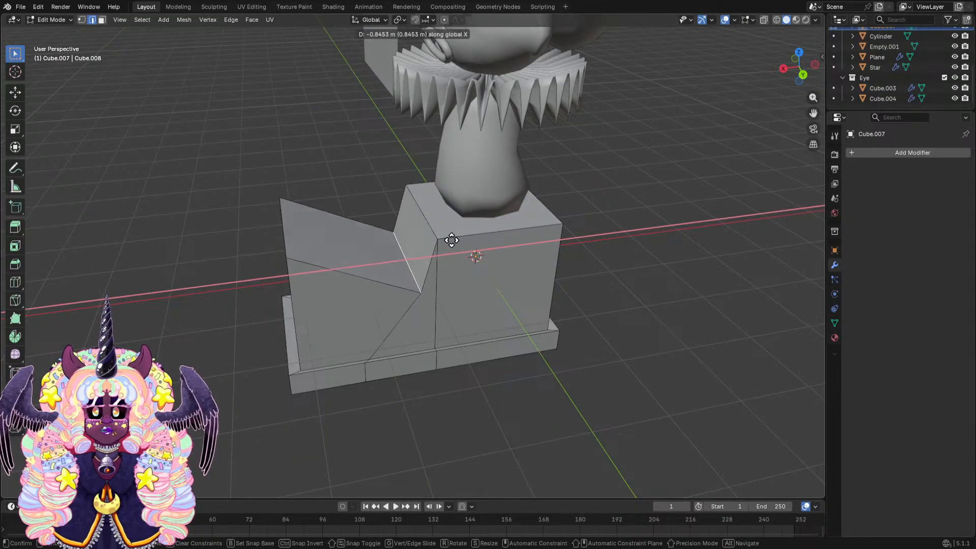
{"action": "left_click", "coordinate": [452, 240]}
{"action": "middle_click_drag", "start_coordinate": [451, 240], "coordinate": [438, 202]}
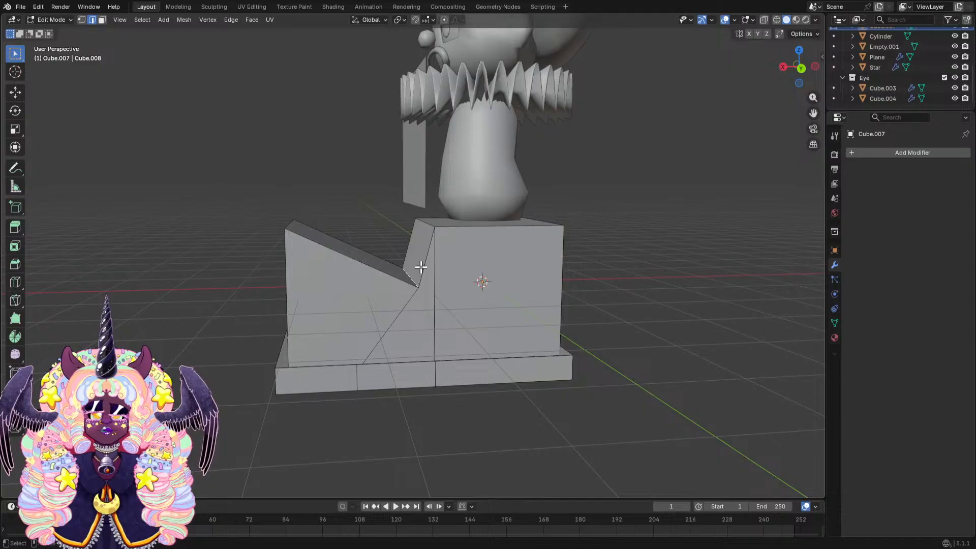
{"action": "key", "text": "g"}
{"action": "key", "text": "z"}
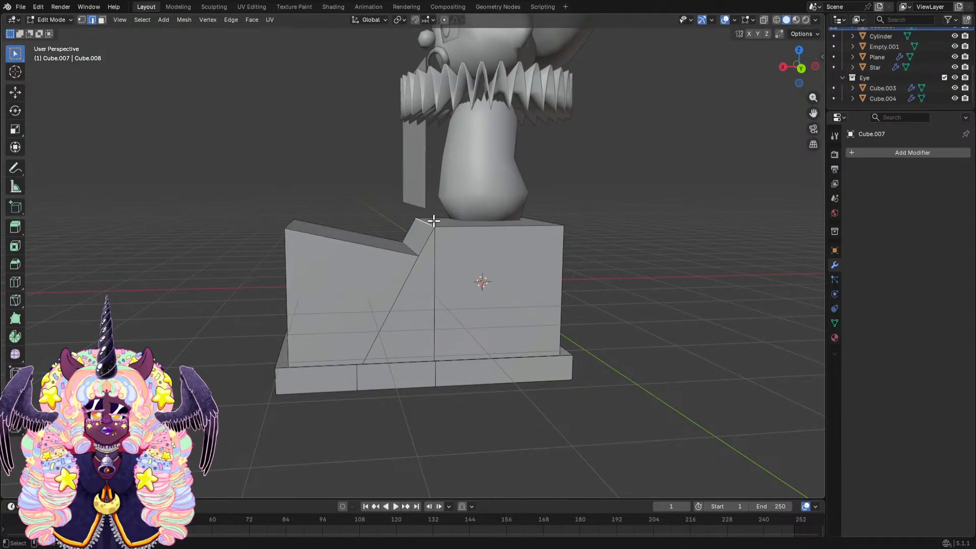
Move the neighbouring top edge in the middle of the block slightly backward along the X axis.
{"action": "key", "text": "y"}
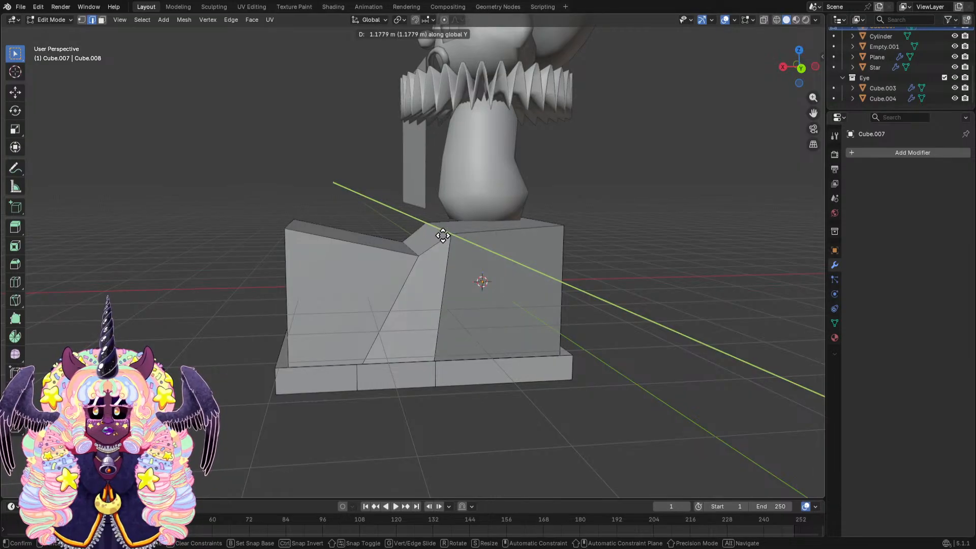
{"action": "key", "text": "x"}
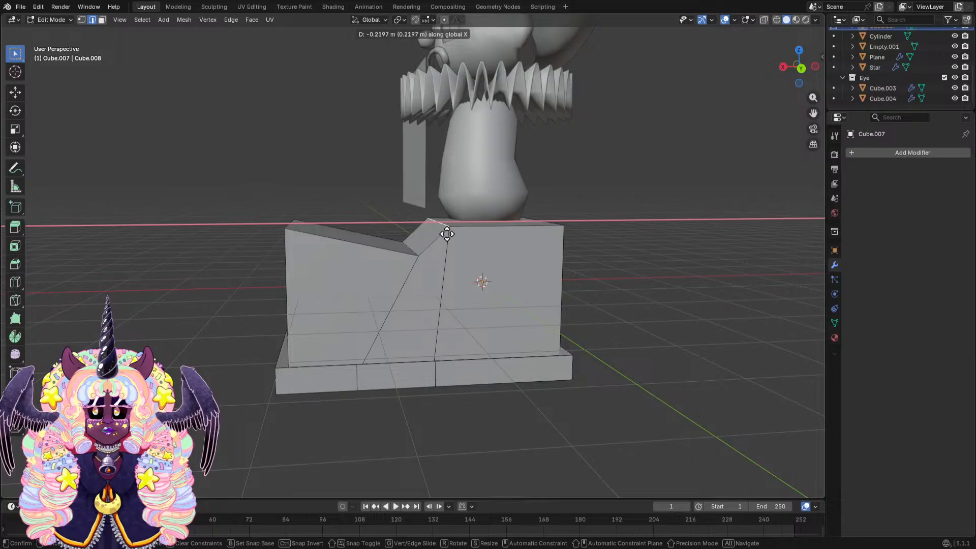
{"action": "left_click", "coordinate": [464, 231]}
Add a Subdivision Surface modifier to the block.
{"action": "middle_click_drag", "start_coordinate": [455, 231], "coordinate": [396, 244]}
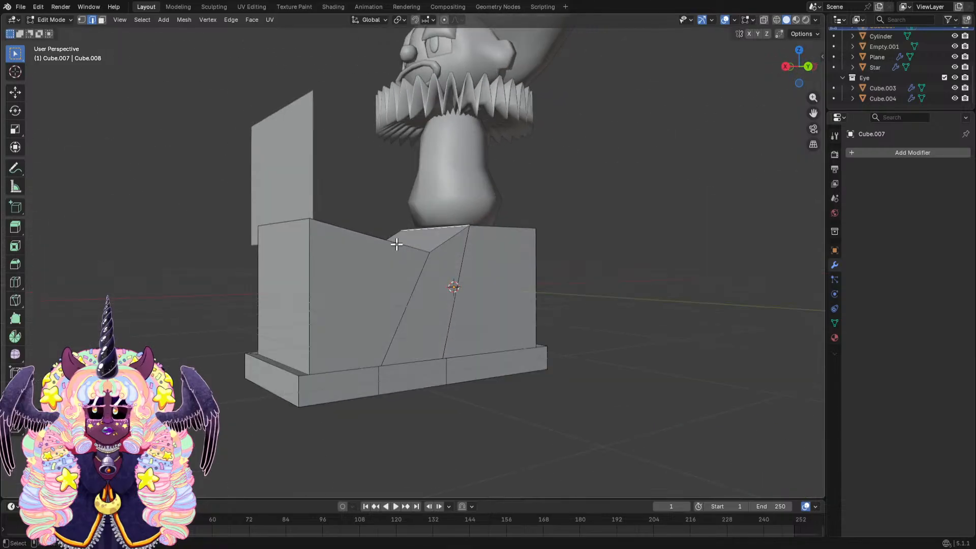
{"action": "left_click", "coordinate": [847, 151]}
{"action": "left_click", "coordinate": [833, 175]}
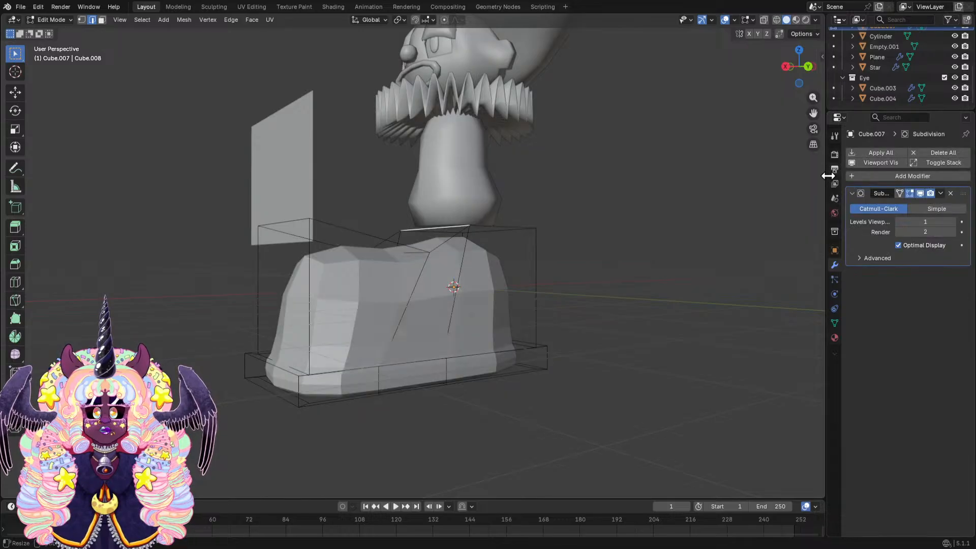
Add a horizontal loop cut around the shoe and lower it about 0.95 m along Z to just above the sole.
{"action": "left_click", "coordinate": [15, 282]}
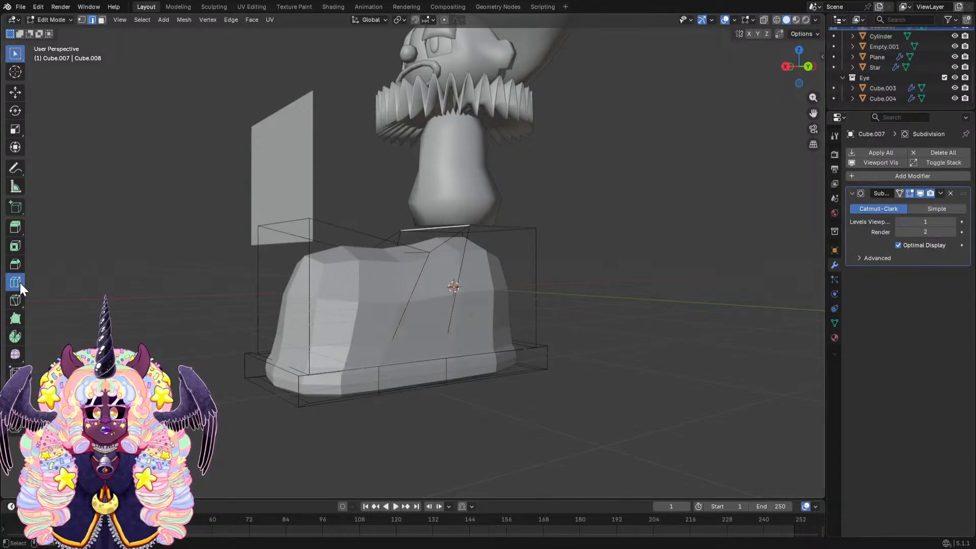
{"action": "middle_click_drag", "start_coordinate": [375, 375], "coordinate": [440, 429]}
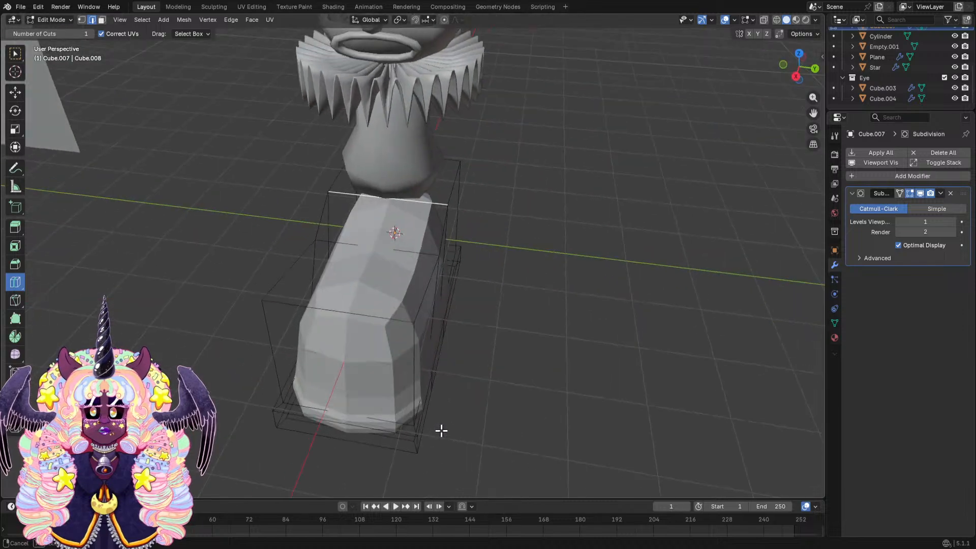
{"action": "middle_click_drag", "start_coordinate": [402, 358], "coordinate": [388, 356]}
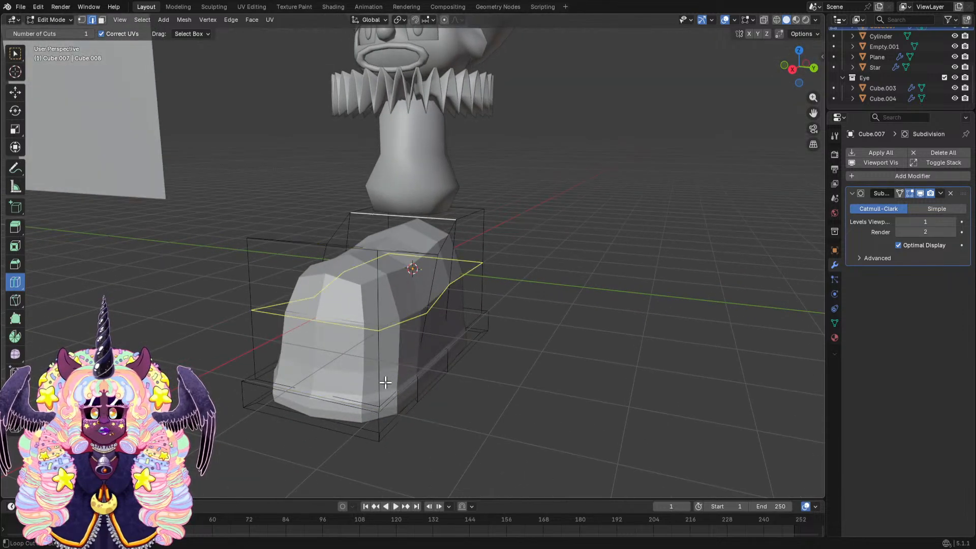
{"action": "left_click", "coordinate": [381, 377]}
{"action": "key", "text": "g"}
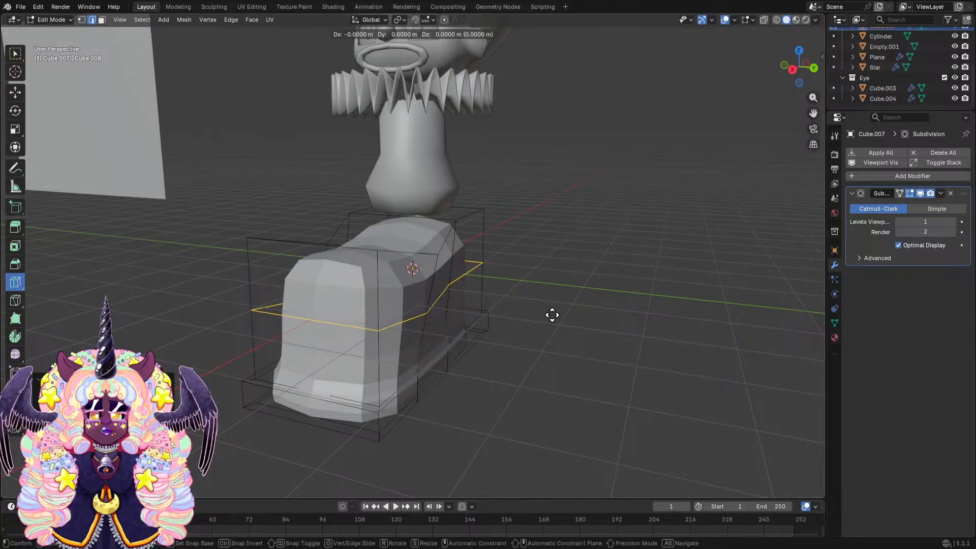
{"action": "key", "text": "y"}
{"action": "key", "text": "z"}
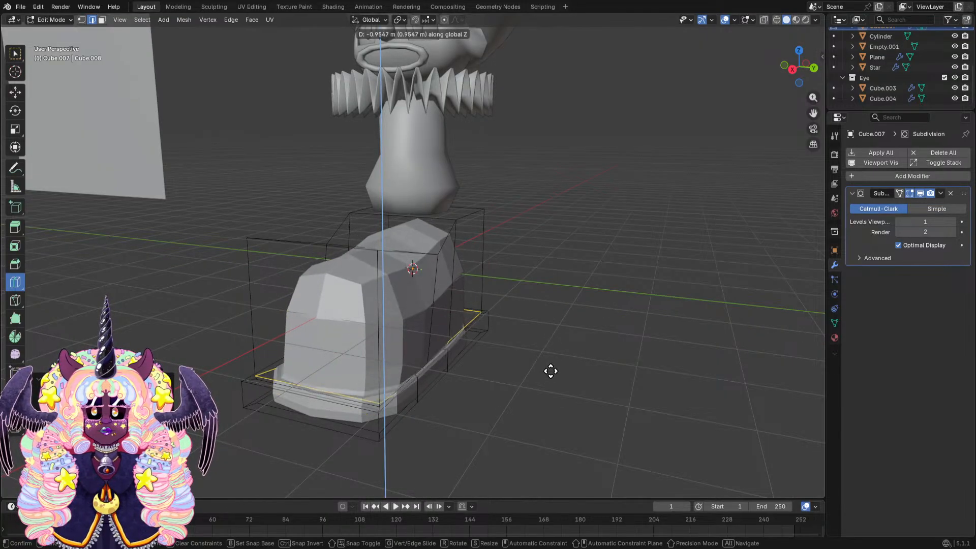
{"action": "left_click", "coordinate": [556, 373]}
Scale the lowered edge loop slightly outward around the shoe.
{"action": "key", "text": "s"}
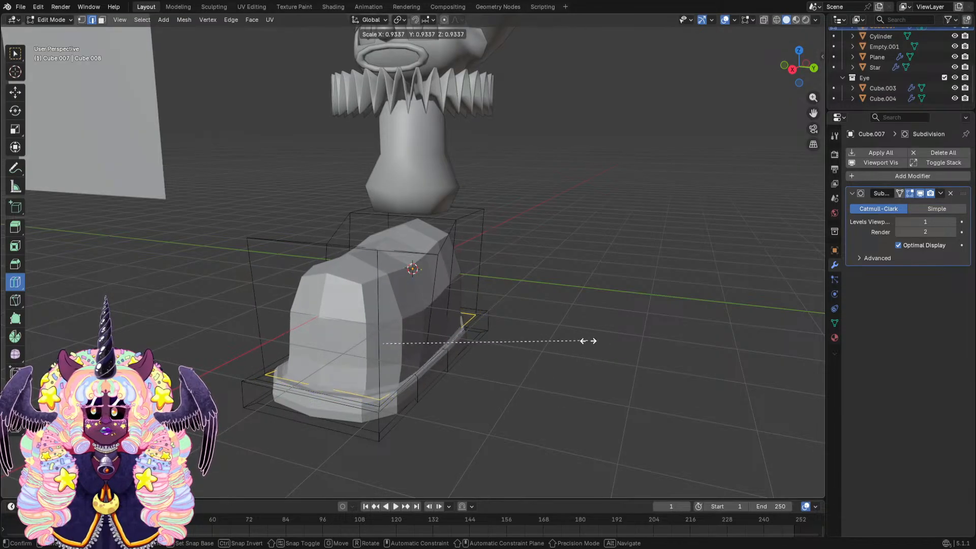
{"action": "left_click", "coordinate": [632, 336]}
{"action": "middle_click_drag", "start_coordinate": [633, 336], "coordinate": [581, 298]}
Switch to Object Mode and apply the Subdivision modifier to the shoe.
{"action": "left_click", "coordinate": [60, 20]}
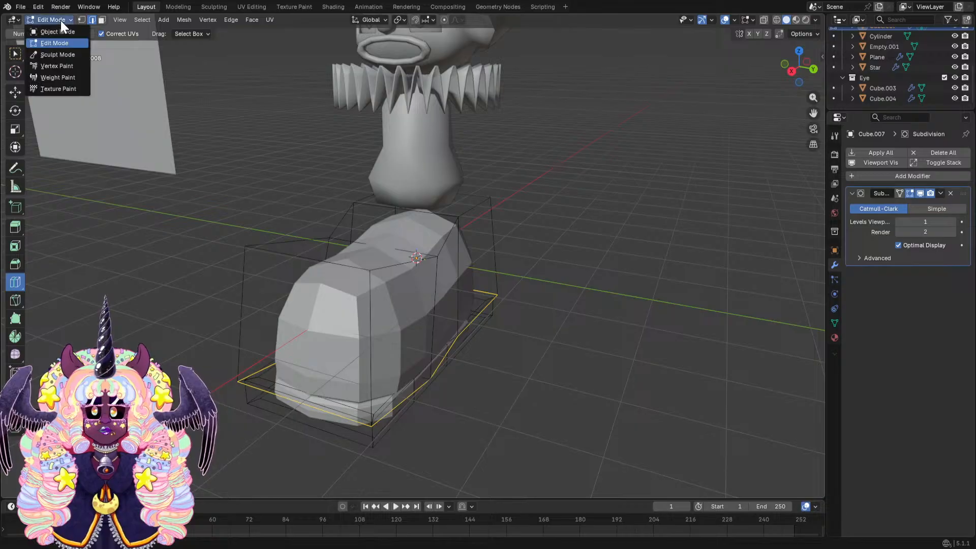
{"action": "left_click", "coordinate": [61, 34]}
{"action": "left_click", "coordinate": [940, 193]}
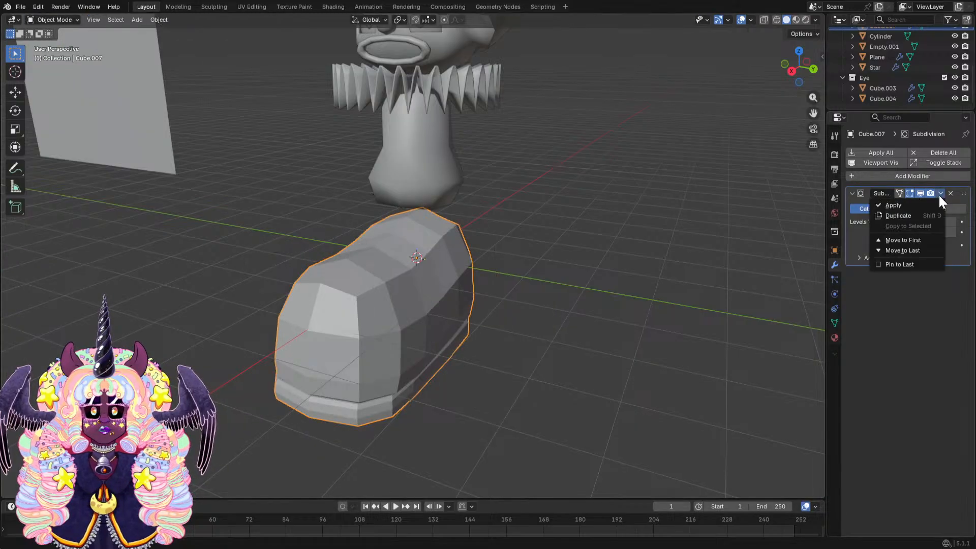
{"action": "left_click", "coordinate": [928, 199]}
In Edit Mode, select the four front faces of the toe and scale them up slightly with smooth proportional editing at size 1.00.
{"action": "scroll", "coordinate": [687, 260], "scroll_direction": "down", "scroll_amount": 3}
{"action": "mouse_move", "coordinate": [689, 263]}
{"action": "middle_mouse_down"}
{"action": "mouse_move", "coordinate": [613, 238]}
{"action": "mouse_move", "coordinate": [680, 254]}
{"action": "middle_mouse_up"}
{"action": "left_click", "coordinate": [59, 20]}
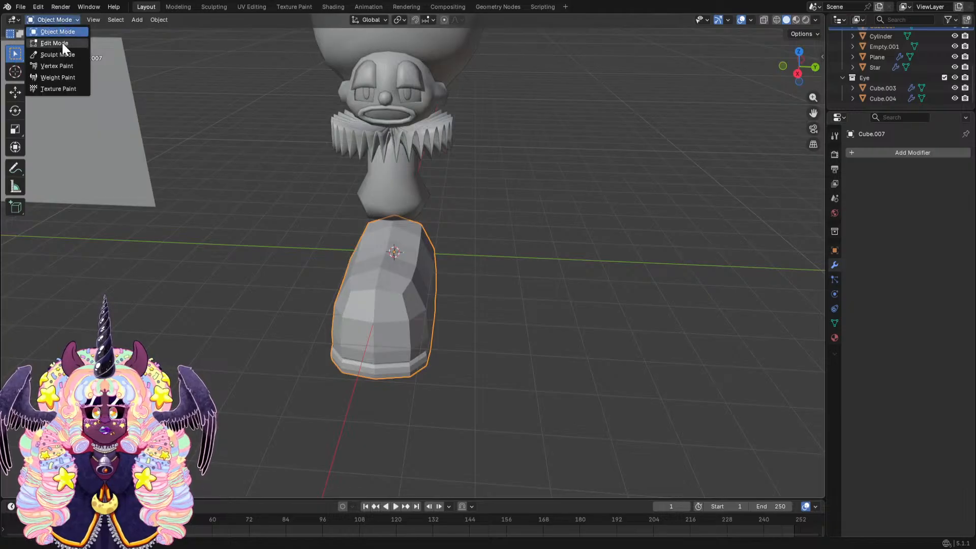
{"action": "left_click", "coordinate": [62, 43]}
{"action": "left_click", "coordinate": [15, 54]}
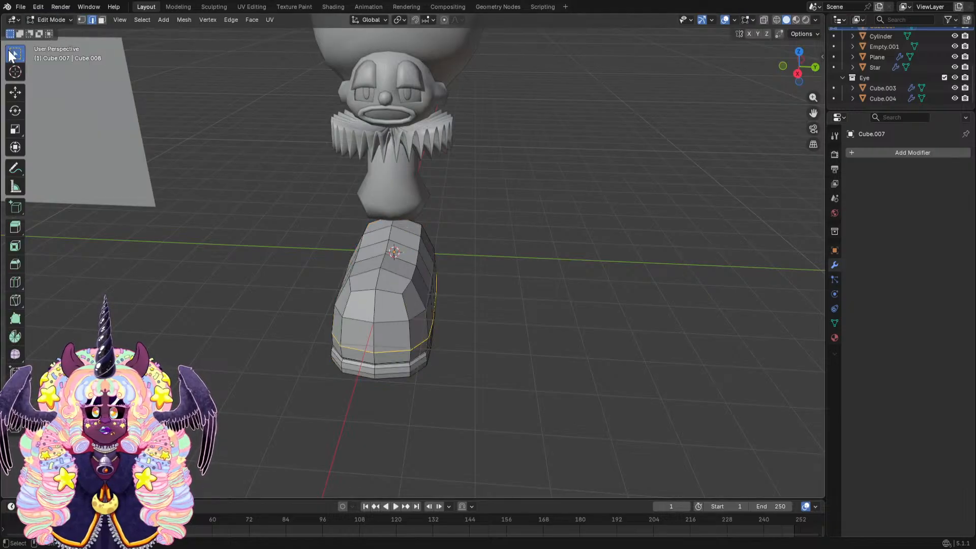
{"action": "left_click", "coordinate": [102, 20]}
{"action": "left_click", "coordinate": [400, 334]}
{"action": "left_click_drag", "start_coordinate": [362, 313], "coordinate": [392, 338]}
{"action": "middle_click_drag", "start_coordinate": [457, 320], "coordinate": [305, 26]}
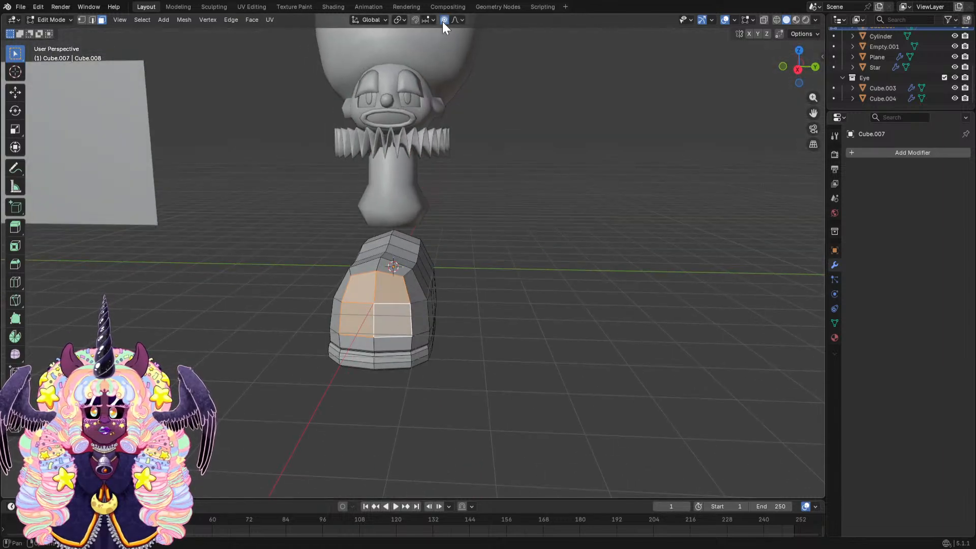
{"action": "key", "text": "s"}
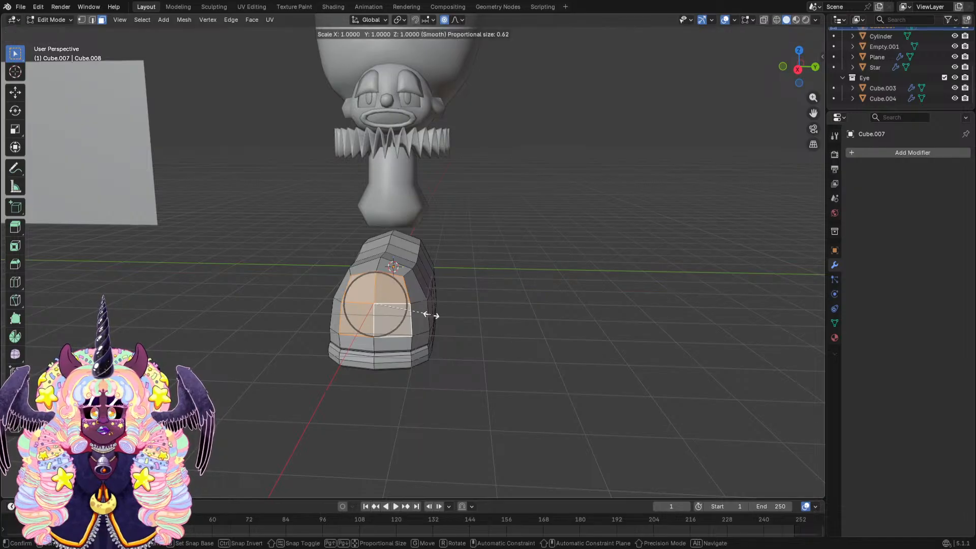
{"action": "scroll", "coordinate": [430, 315], "scroll_direction": "down", "scroll_amount": 5}
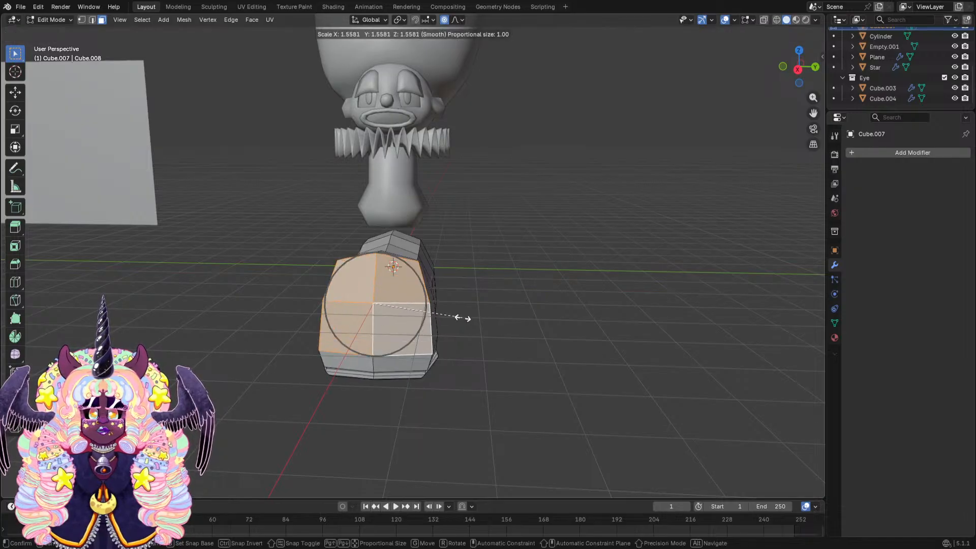
{"action": "left_click", "coordinate": [443, 318]}
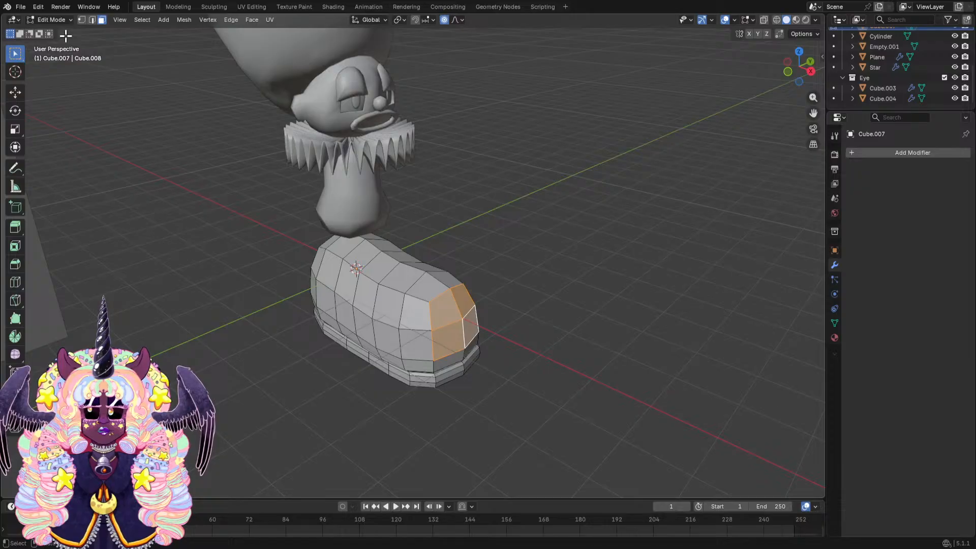
Try to enlarge the toe by scaling around its front centre vertex with a proportional size of 1.61.
{"action": "left_click", "coordinate": [471, 320]}
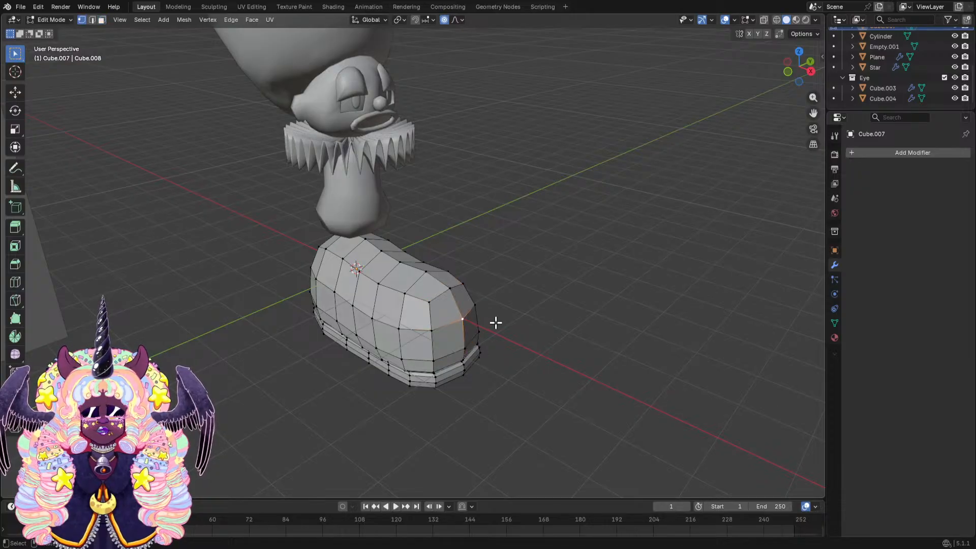
{"action": "key", "text": "s"}
{"action": "scroll", "coordinate": [523, 323], "scroll_direction": "down", "scroll_amount": 3}
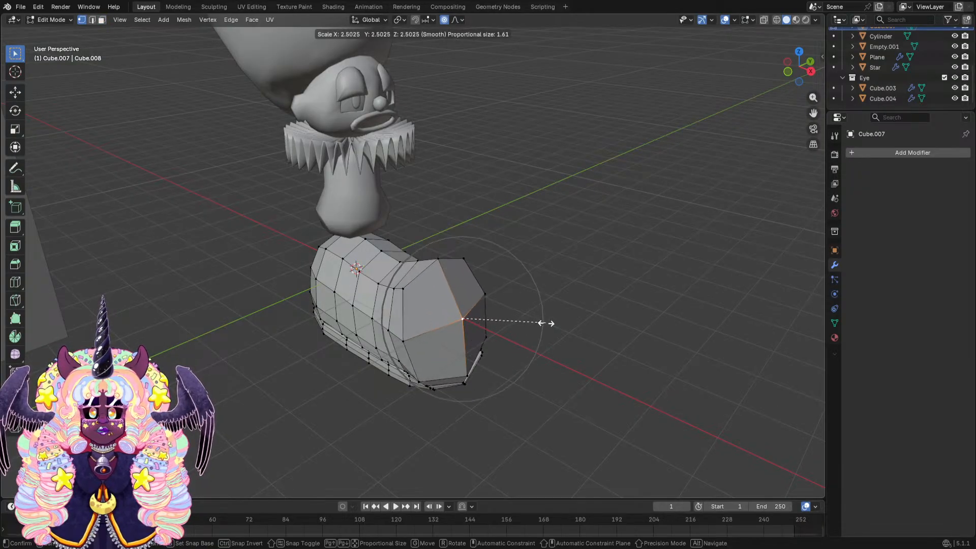
{"action": "left_click", "coordinate": [508, 318]}
{"action": "middle_click_drag", "start_coordinate": [507, 318], "coordinate": [405, 322]}
{"action": "key", "text": "s"}
{"action": "left_click", "coordinate": [497, 351]}
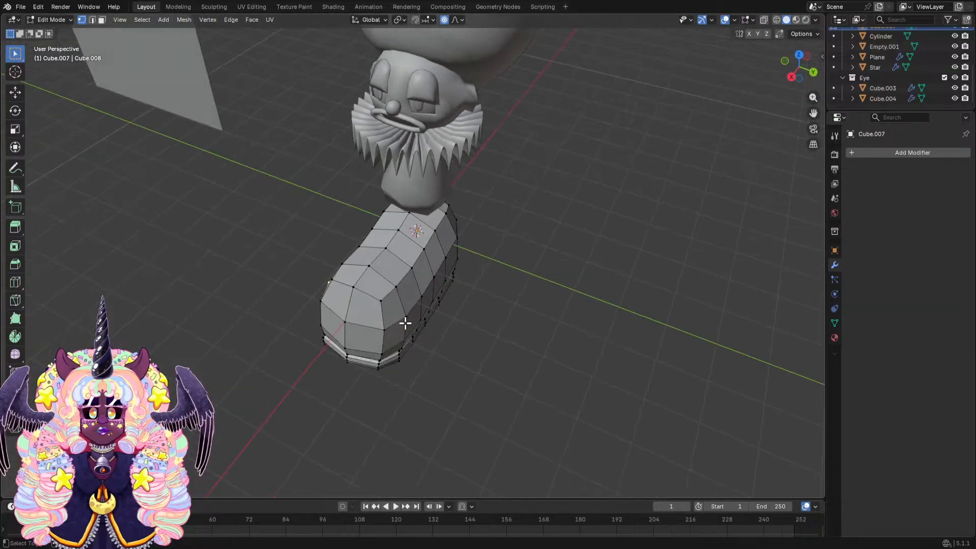
Scale the vertices on both sides of the toe outward with a proportional size of 1.61 to round the toe.
{"action": "key", "text": "s"}
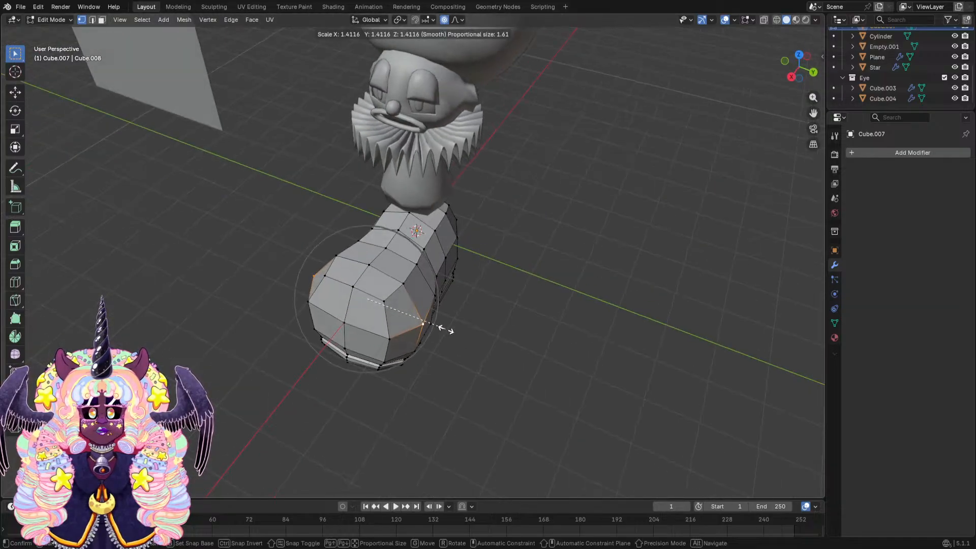
{"action": "left_click", "coordinate": [452, 330]}
{"action": "middle_click_drag", "start_coordinate": [384, 252], "coordinate": [433, 274]}
Scale the selected toe vertices slightly and pull them forward along global X with a smooth proportional size of about 1.95 m.
{"action": "middle_click_drag", "start_coordinate": [352, 288], "coordinate": [512, 327]}
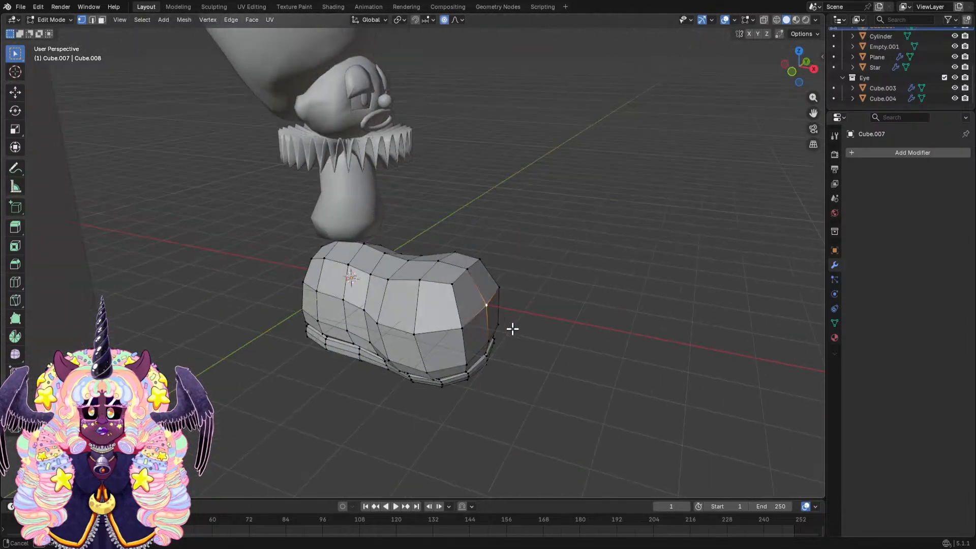
{"action": "key", "text": "s"}
{"action": "left_click", "coordinate": [535, 331]}
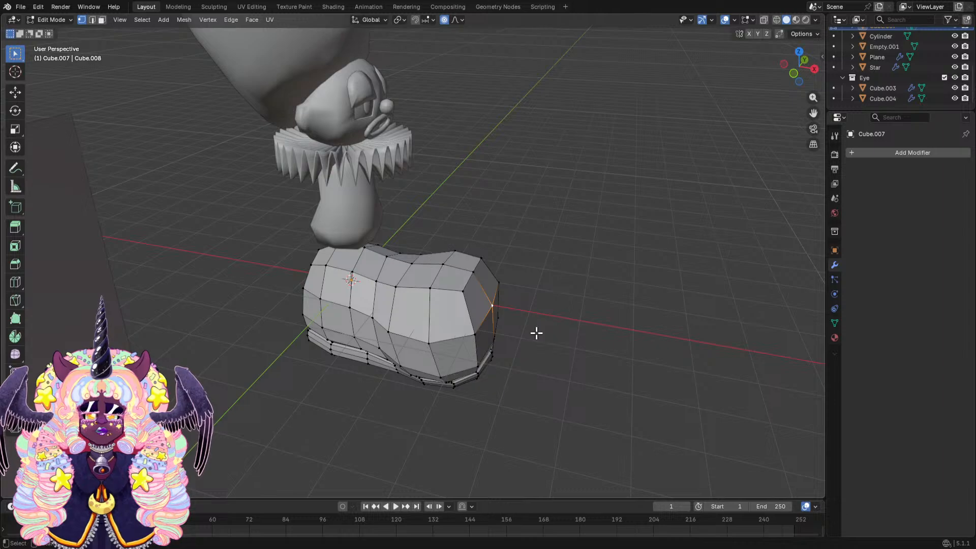
{"action": "key", "text": "g"}
{"action": "key", "text": "y"}
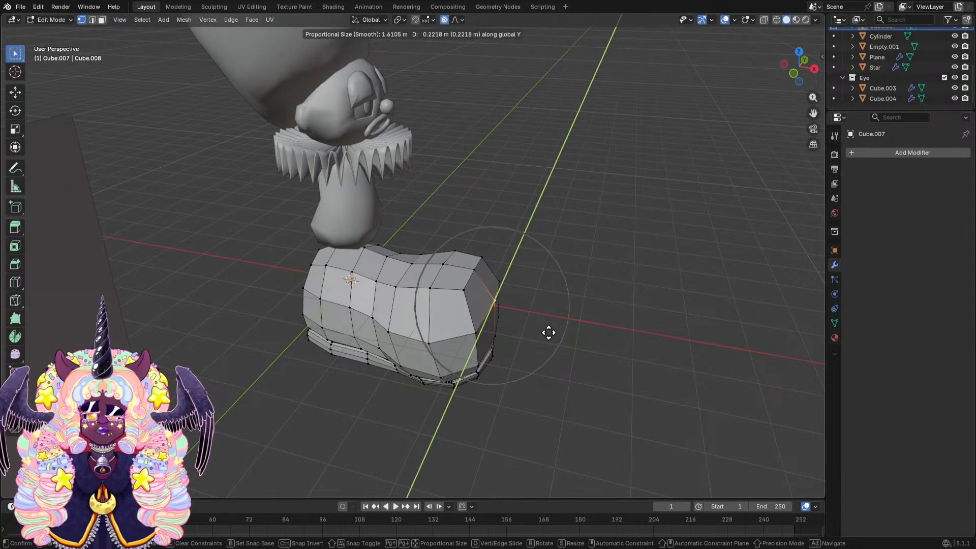
{"action": "key", "text": "x"}
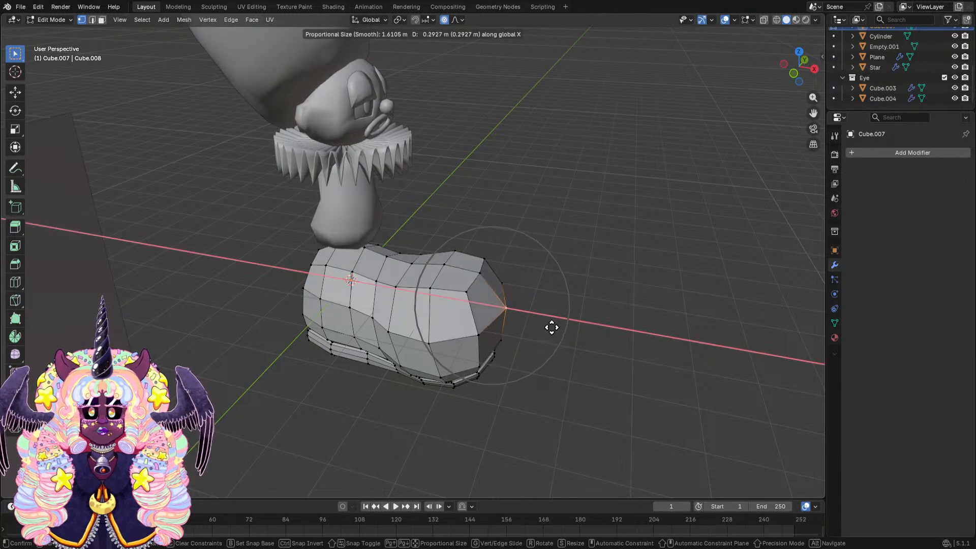
{"action": "scroll", "coordinate": [552, 327], "scroll_direction": "down", "scroll_amount": 2}
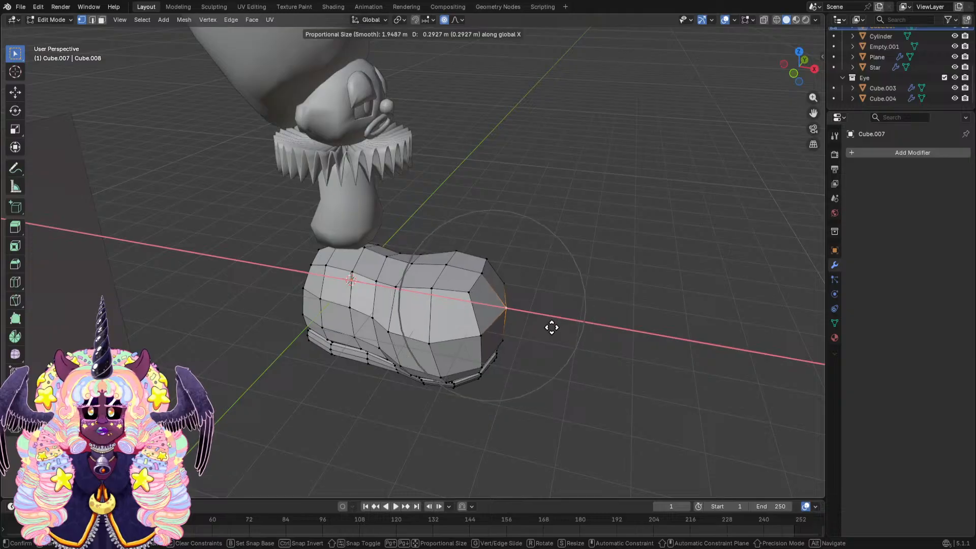
{"action": "left_click", "coordinate": [556, 327]}
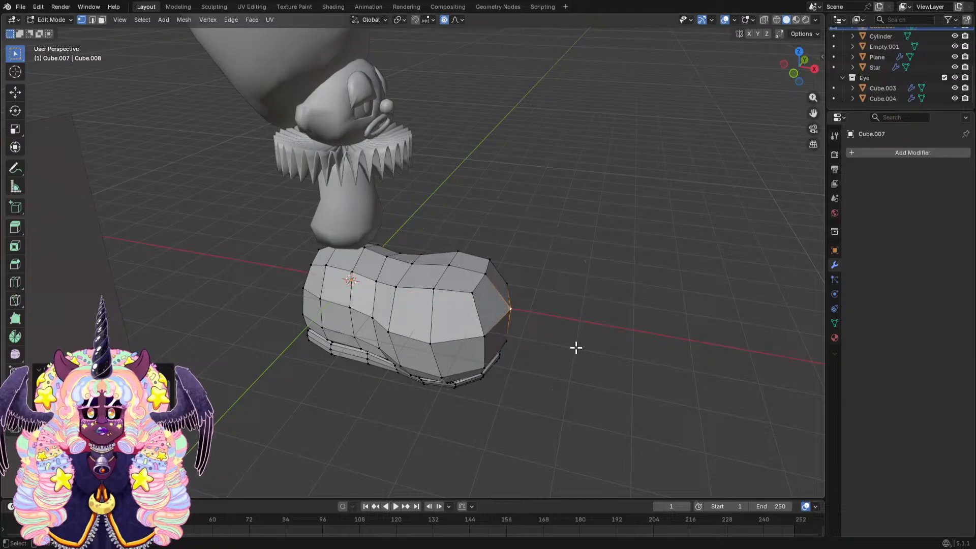
In face select mode, select the top faces at the shoe's ankle end and flatten them with LoopTools Flatten.
{"action": "middle_click_drag", "start_coordinate": [576, 290], "coordinate": [429, 283]}
{"action": "scroll", "coordinate": [420, 253], "scroll_direction": "up", "scroll_amount": 3}
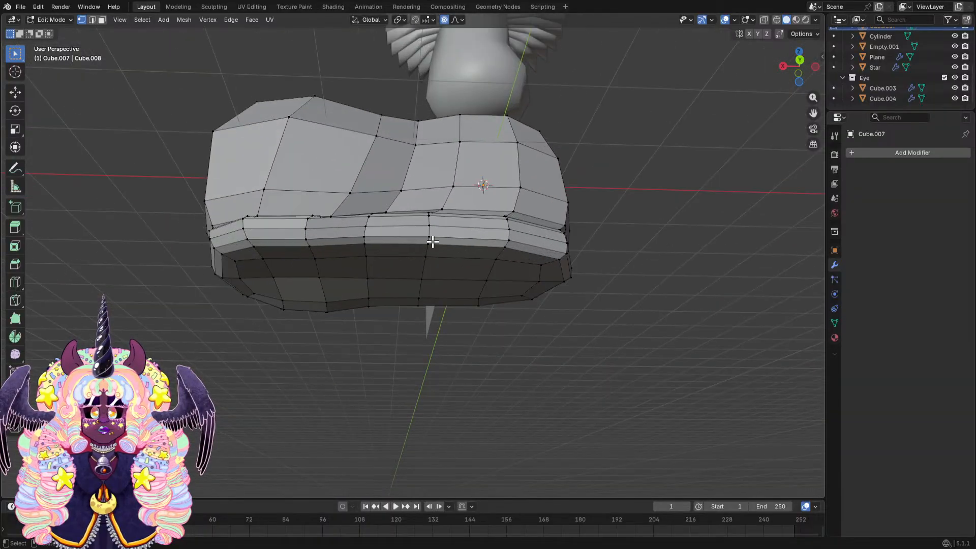
{"action": "middle_click_drag", "start_coordinate": [432, 241], "coordinate": [508, 318]}
{"action": "scroll", "coordinate": [508, 318], "scroll_direction": "up", "scroll_amount": 3}
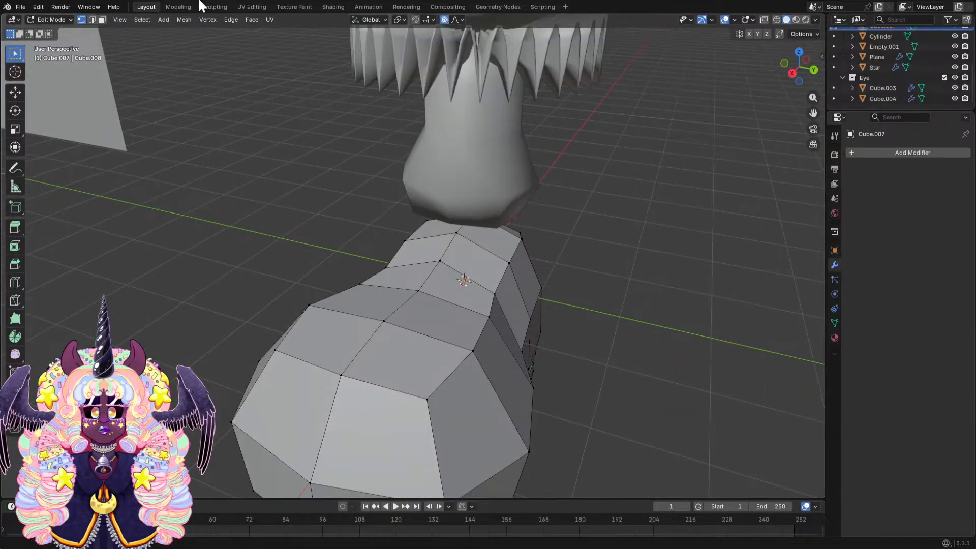
{"action": "left_click", "coordinate": [102, 18]}
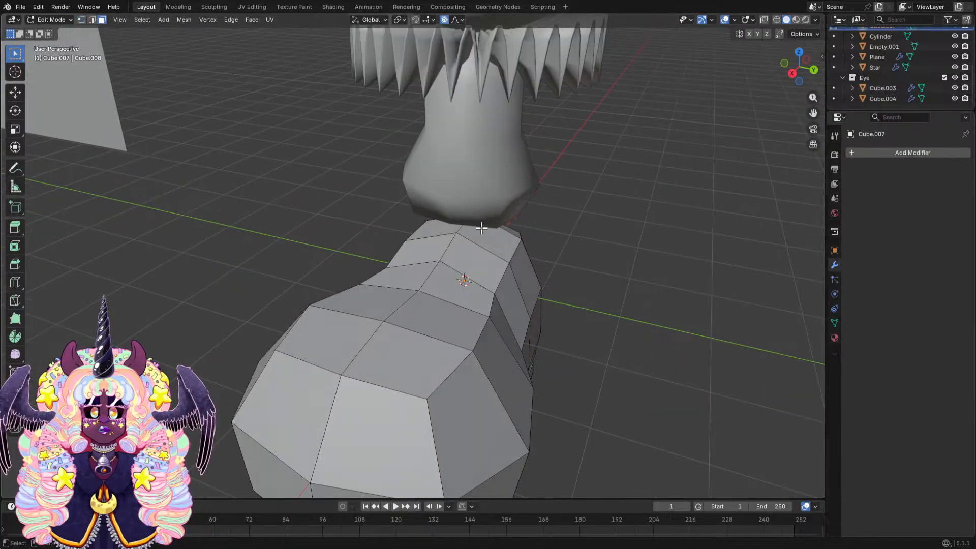
{"action": "left_click", "coordinate": [481, 228]}
{"action": "middle_click_drag", "start_coordinate": [481, 228], "coordinate": [455, 218]}
{"action": "left_click", "coordinate": [464, 261], "text": "shift"}
{"action": "middle_click_drag", "start_coordinate": [463, 262], "coordinate": [395, 258]}
{"action": "left_click", "coordinate": [394, 270], "text": "shift"}
{"action": "right_click", "coordinate": [395, 257]}
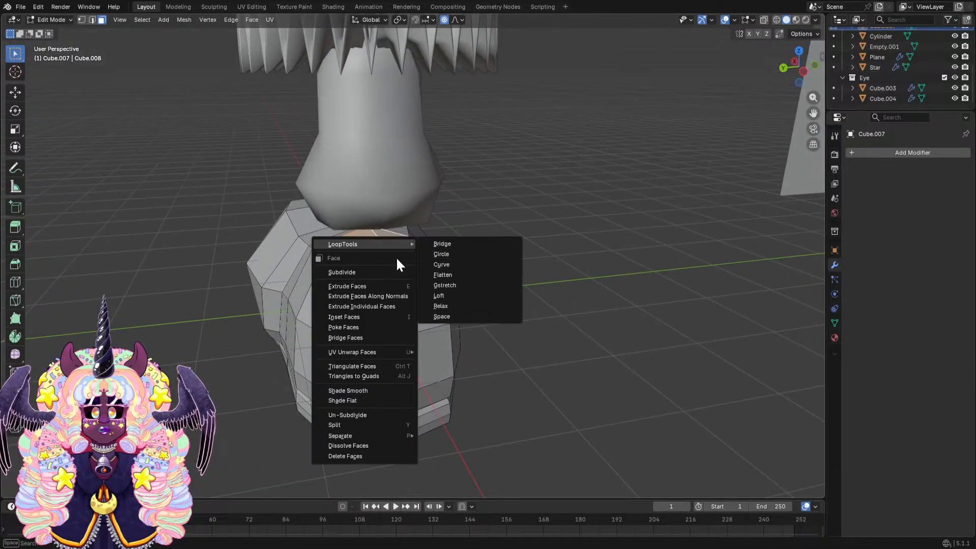
{"action": "left_click", "coordinate": [457, 275]}
{"action": "middle_click_drag", "start_coordinate": [457, 275], "coordinate": [545, 258]}
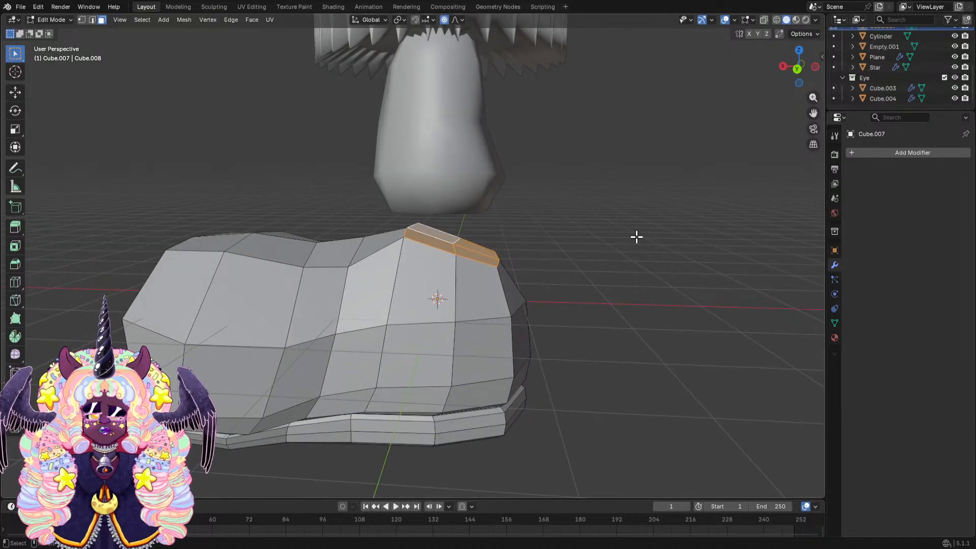
{"action": "key", "text": "r"}
{"action": "key", "text": "z"}
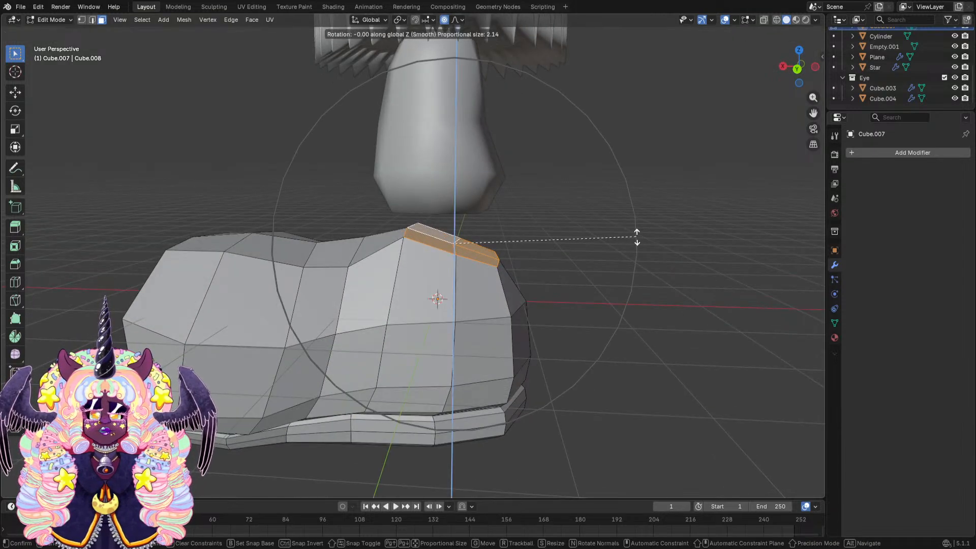
{"action": "right_click", "coordinate": [637, 226]}
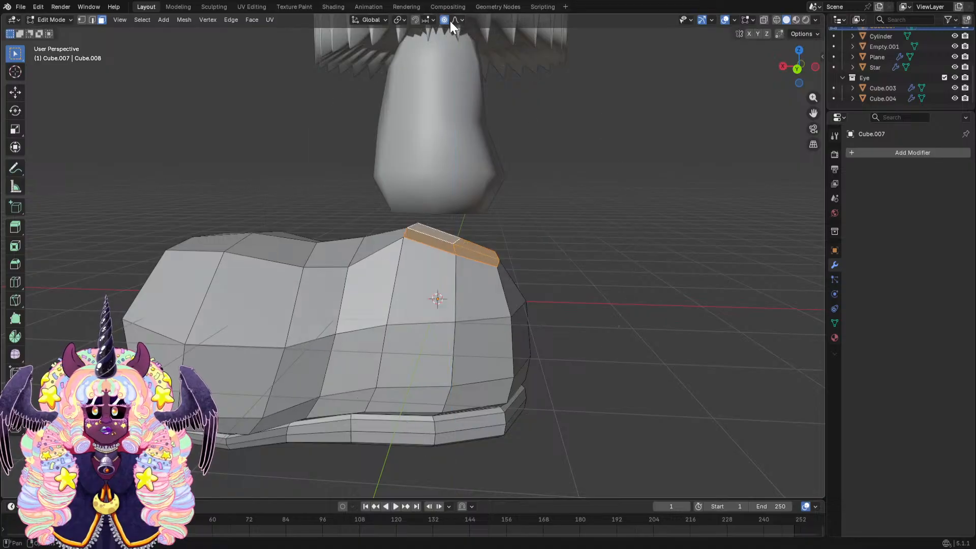
With proportional editing off, rotate the ankle faces about 15° around global Y and raise them about 0.17 m along global Z.
{"action": "key", "text": "r"}
{"action": "key", "text": "x"}
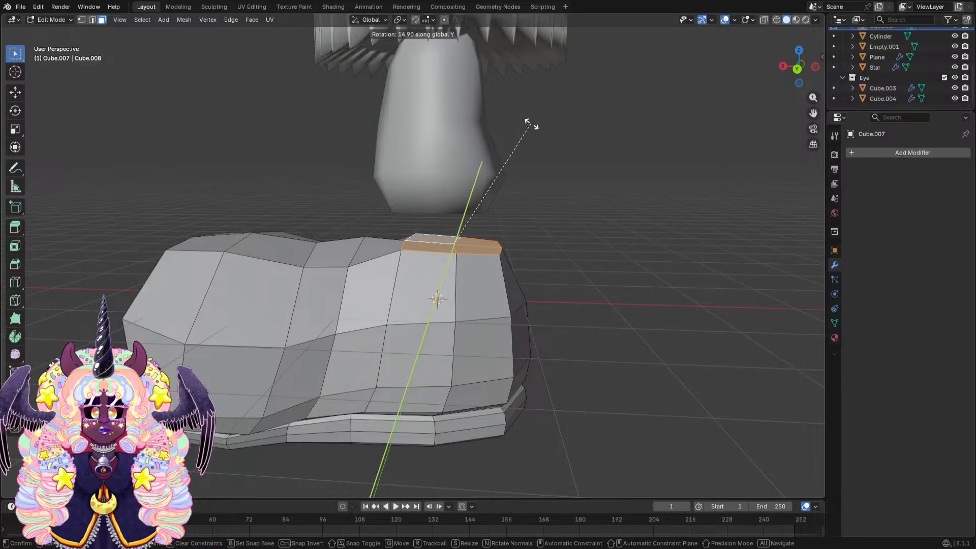
{"action": "left_click", "coordinate": [524, 124]}
{"action": "key", "text": "g"}
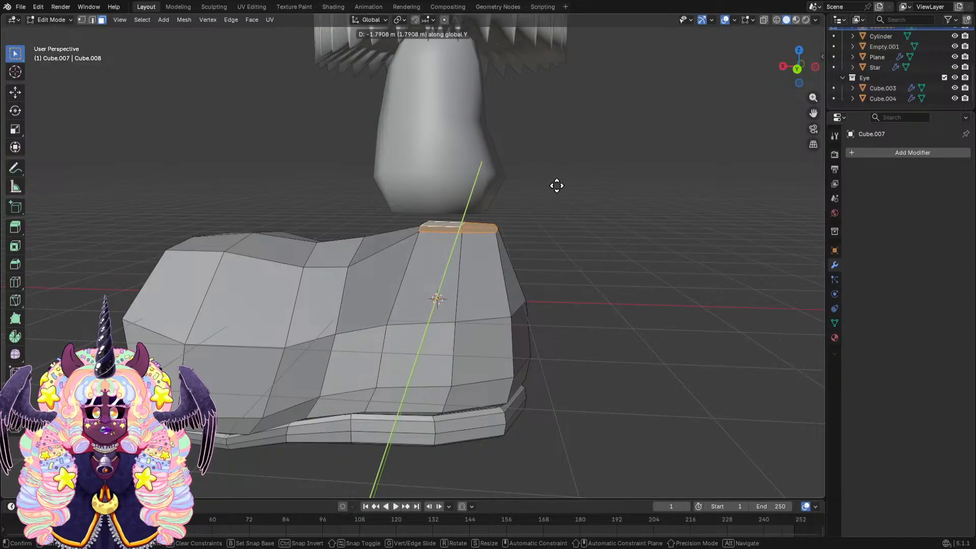
{"action": "key", "text": "x"}
{"action": "key", "text": "z"}
{"action": "key", "text": "Escape"}
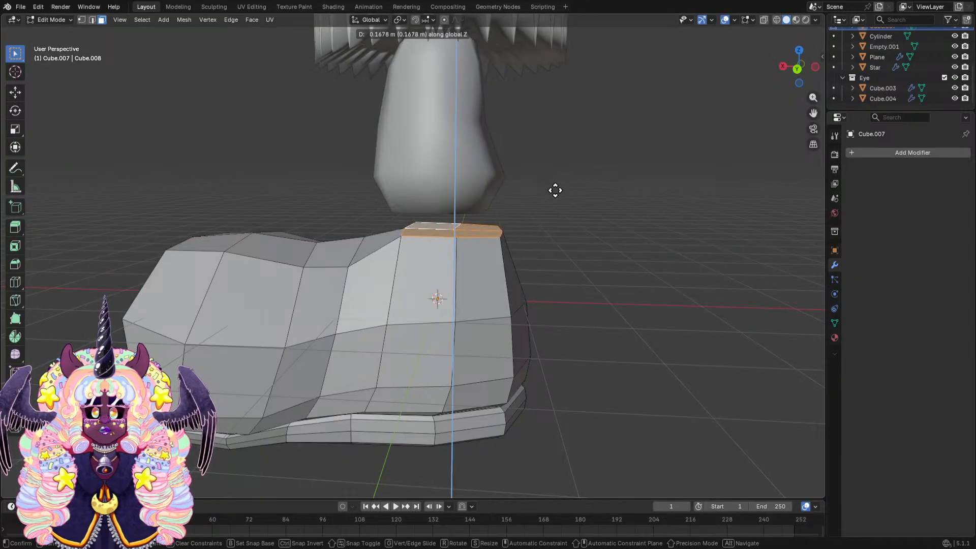
Extrude the ankle faces upward into a cuff around the body's base and scale the new top faces outward.
{"action": "key", "text": "e"}
{"action": "left_click", "coordinate": [548, 138]}
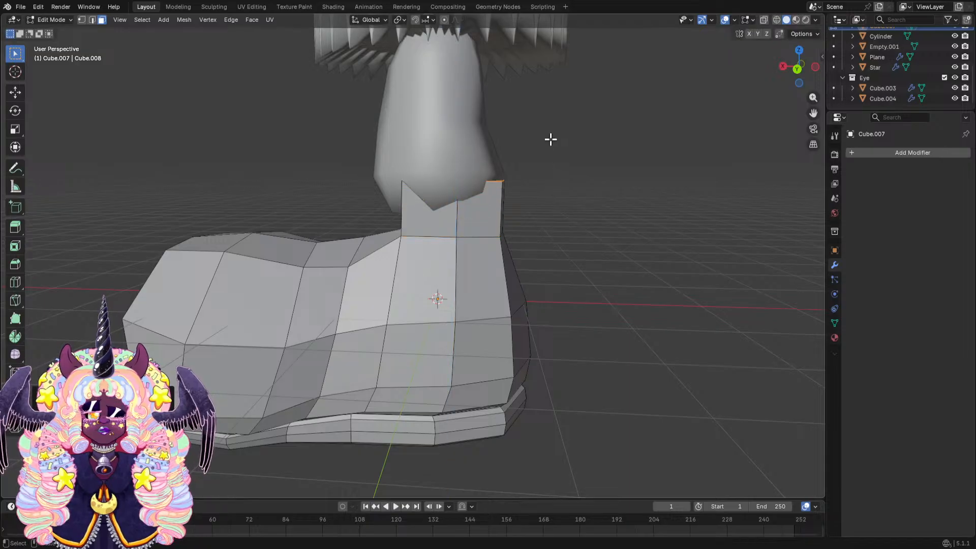
{"action": "key", "text": "s"}
{"action": "left_click", "coordinate": [620, 166]}
{"action": "middle_click_drag", "start_coordinate": [620, 166], "coordinate": [618, 209]}
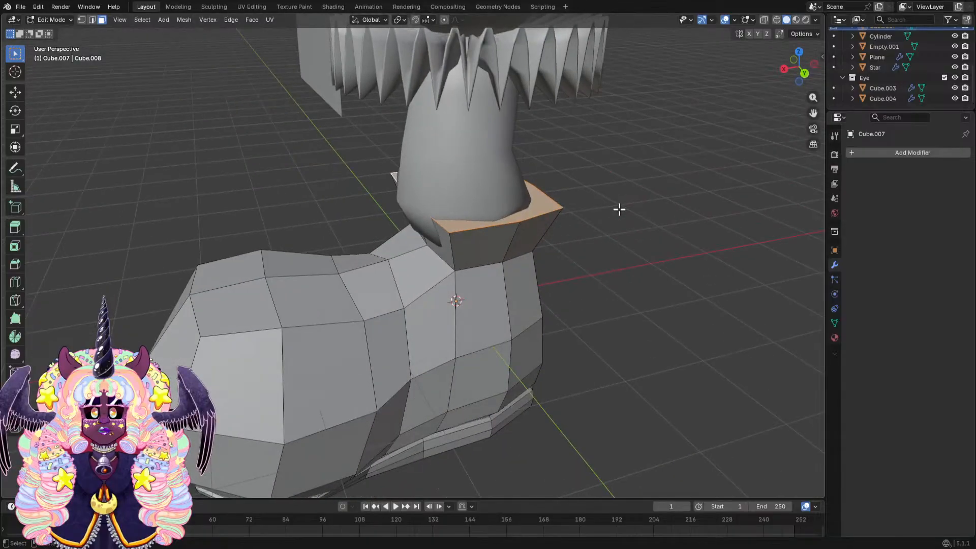
Round the cuff's flared top faces with LoopTools Circle.
{"action": "right_click", "coordinate": [603, 203]}
{"action": "mouse_move", "coordinate": [603, 203]}
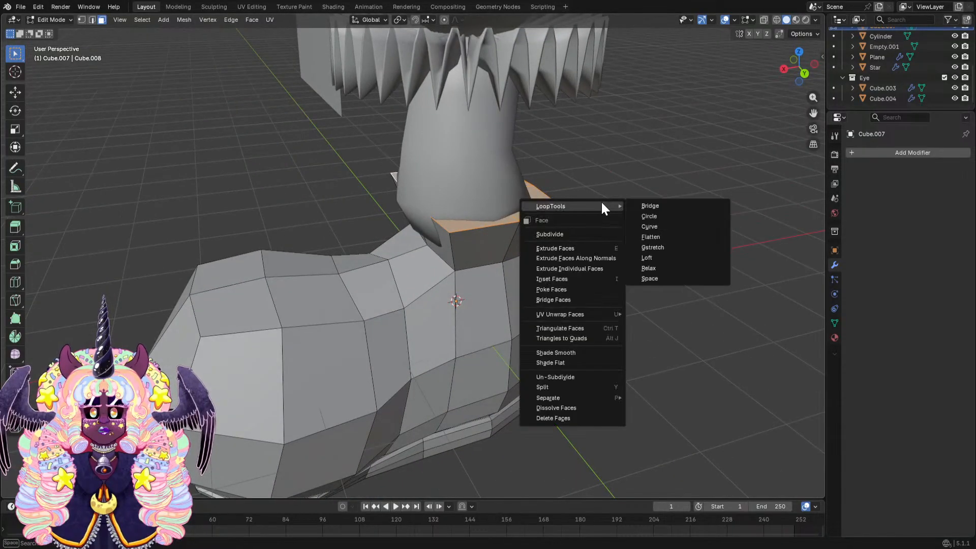
{"action": "left_click", "coordinate": [658, 216]}
{"action": "middle_click_drag", "start_coordinate": [641, 227], "coordinate": [526, 246]}
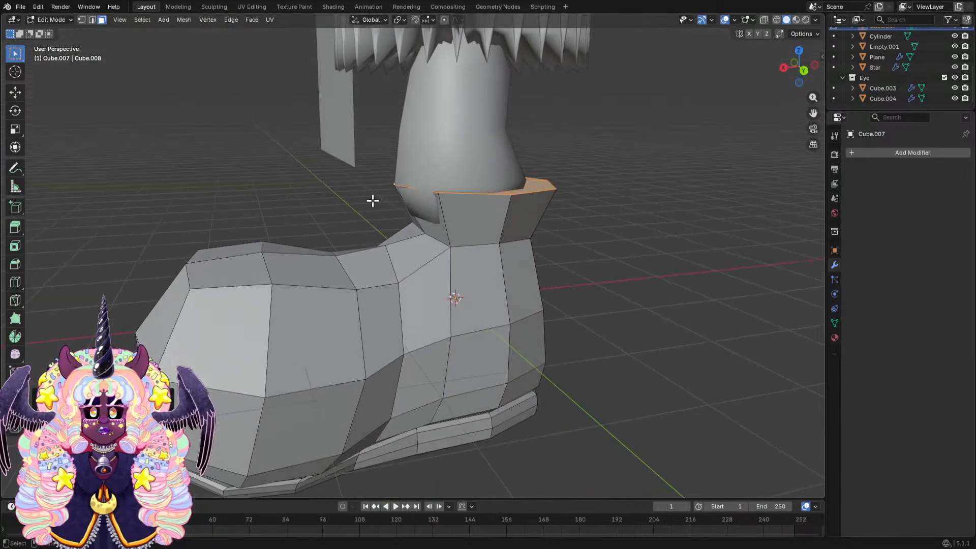
Select the edge loop at the base of the cuff and round it with LoopTools Circle.
{"action": "left_click", "coordinate": [474, 244]}
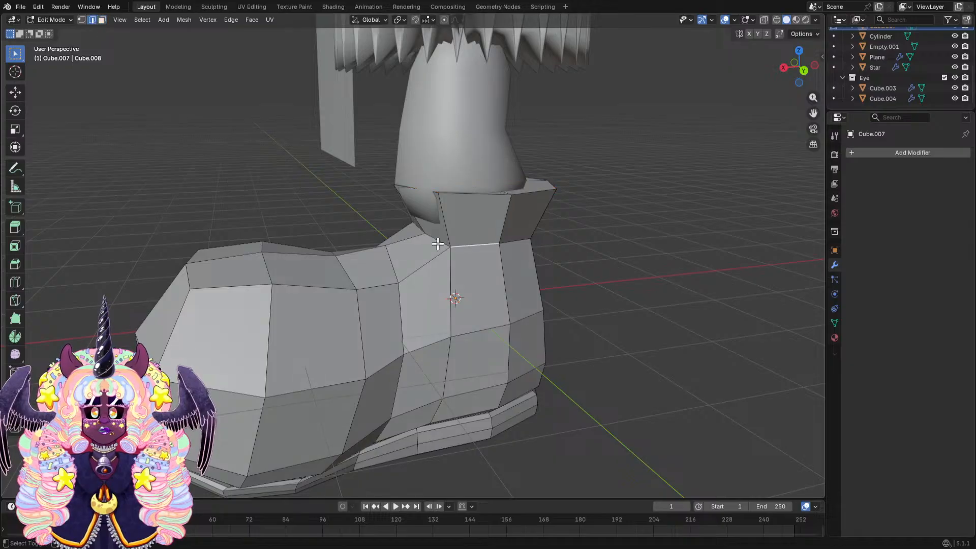
{"action": "middle_click_drag", "start_coordinate": [536, 237], "coordinate": [392, 253]}
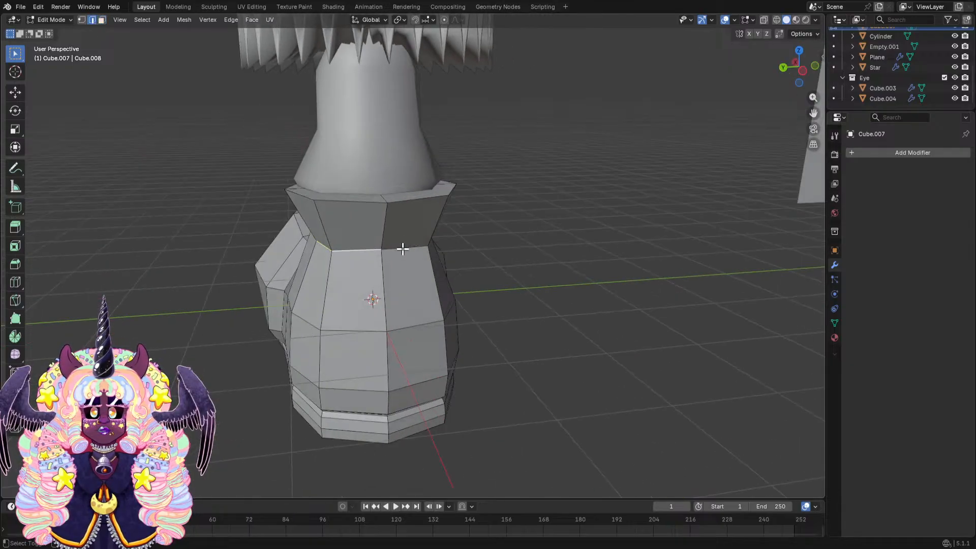
{"action": "left_click", "coordinate": [403, 249], "text": "shift"}
{"action": "middle_click_drag", "start_coordinate": [473, 223], "coordinate": [424, 216]}
{"action": "left_click", "coordinate": [385, 230], "text": "shift"}
{"action": "right_click", "coordinate": [426, 216]}
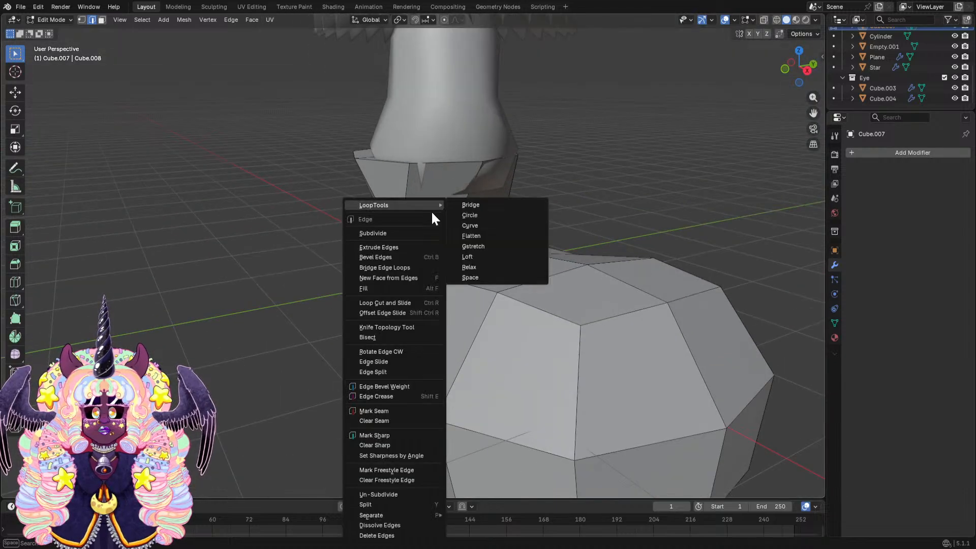
{"action": "left_click", "coordinate": [478, 214]}
Select the side edges between the toe and ankle on both sides of the shoe and scale them inward along global Y.
{"action": "middle_click_drag", "start_coordinate": [589, 173], "coordinate": [559, 185]}
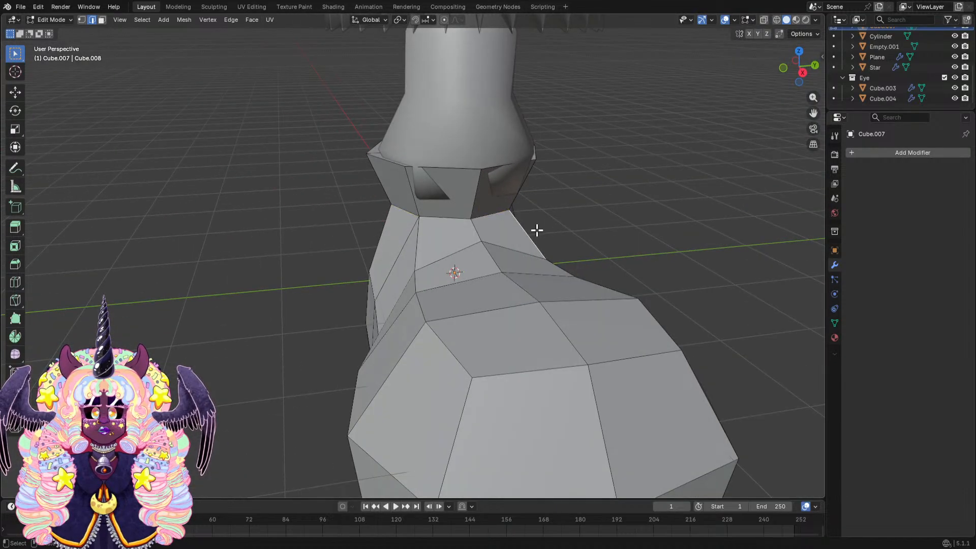
{"action": "middle_click_drag", "start_coordinate": [536, 230], "coordinate": [470, 266]}
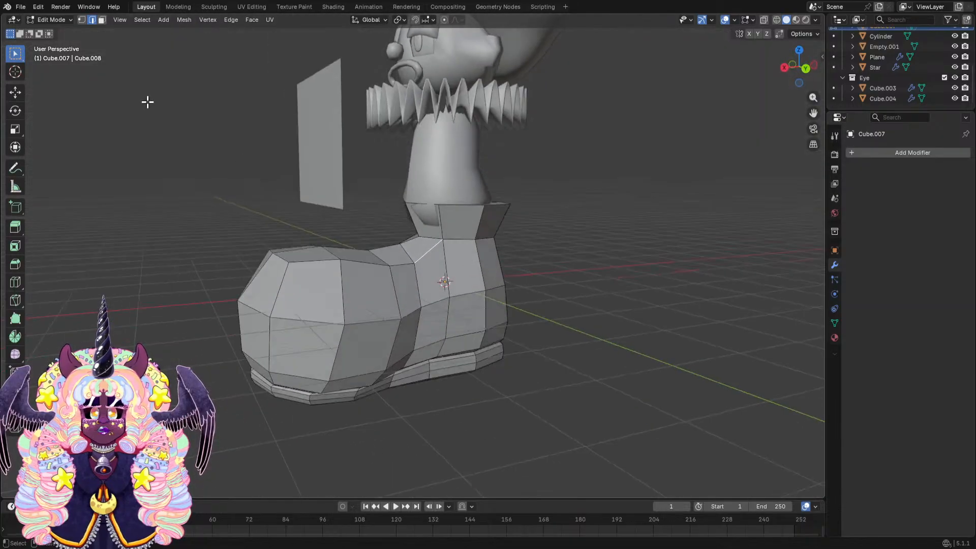
{"action": "middle_click_drag", "start_coordinate": [415, 285], "coordinate": [563, 332]}
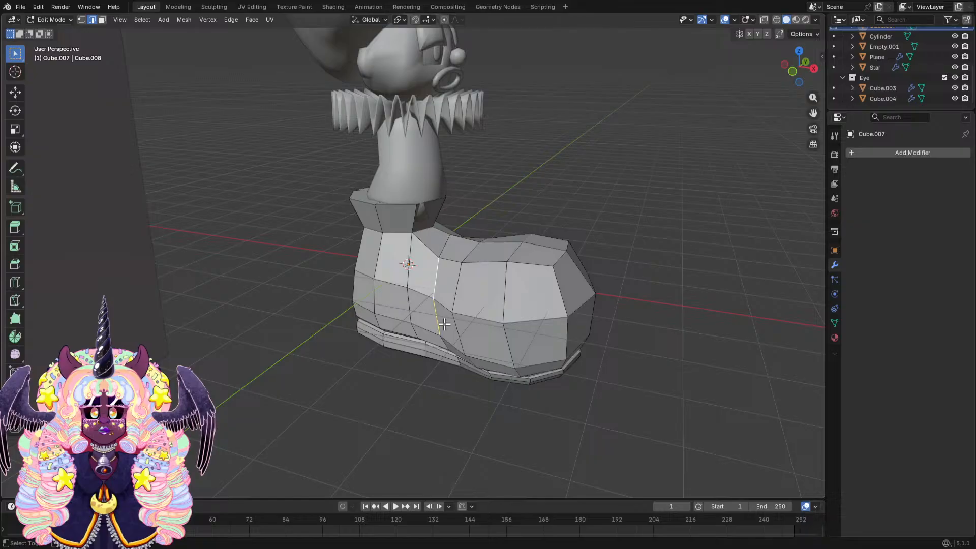
{"action": "middle_click_drag", "start_coordinate": [444, 342], "coordinate": [377, 283]}
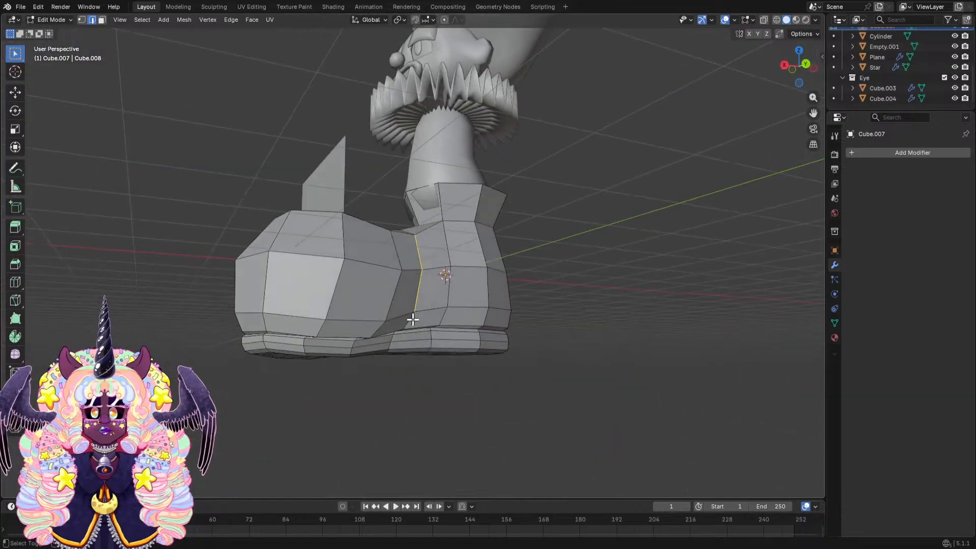
{"action": "middle_click_drag", "start_coordinate": [412, 319], "coordinate": [615, 304]}
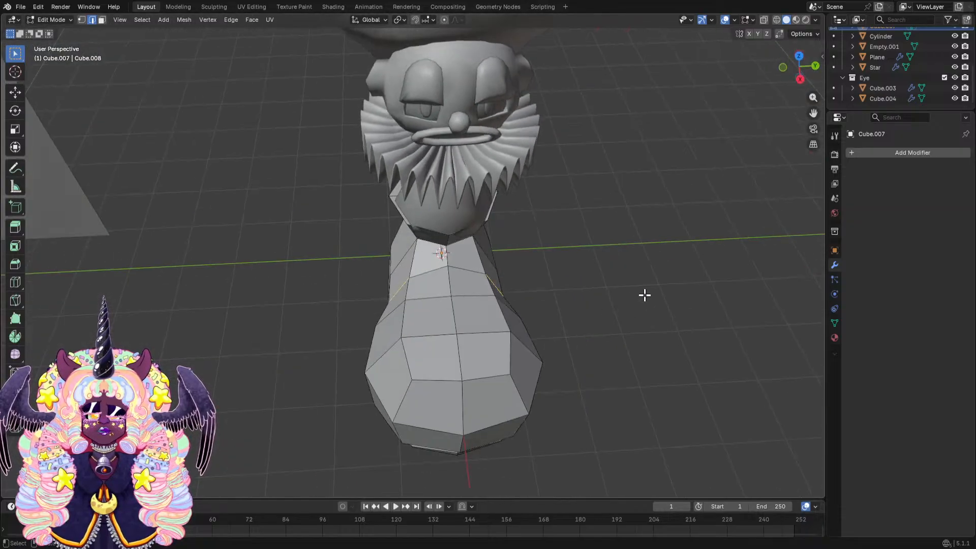
{"action": "key", "text": "s"}
{"action": "key", "text": "x"}
{"action": "key", "text": "y"}
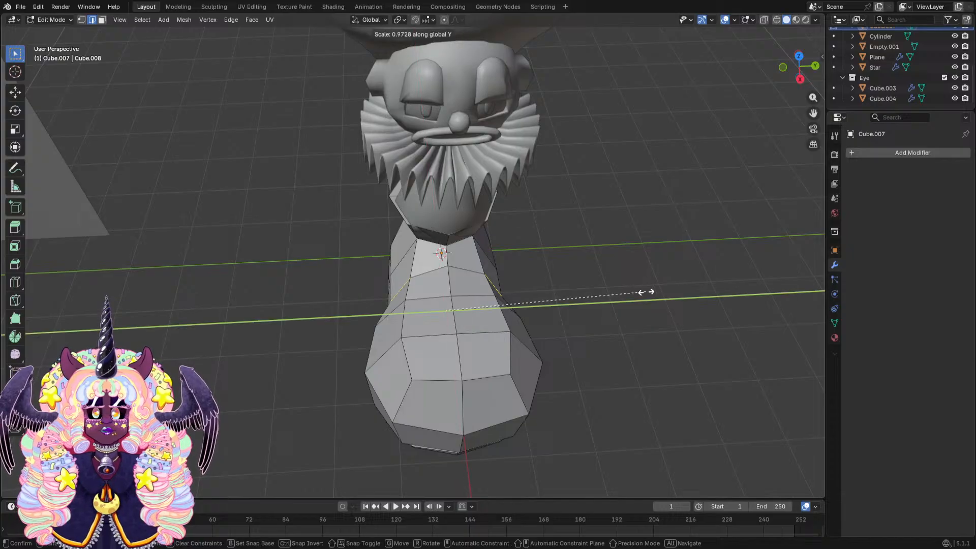
{"action": "left_click", "coordinate": [609, 289]}
Switch to Object Mode and apply Shade Smooth to the shoe.
{"action": "middle_click_drag", "start_coordinate": [611, 285], "coordinate": [559, 264]}
{"action": "left_click", "coordinate": [62, 23]}
{"action": "left_click", "coordinate": [51, 36]}
{"action": "right_click", "coordinate": [450, 293]}
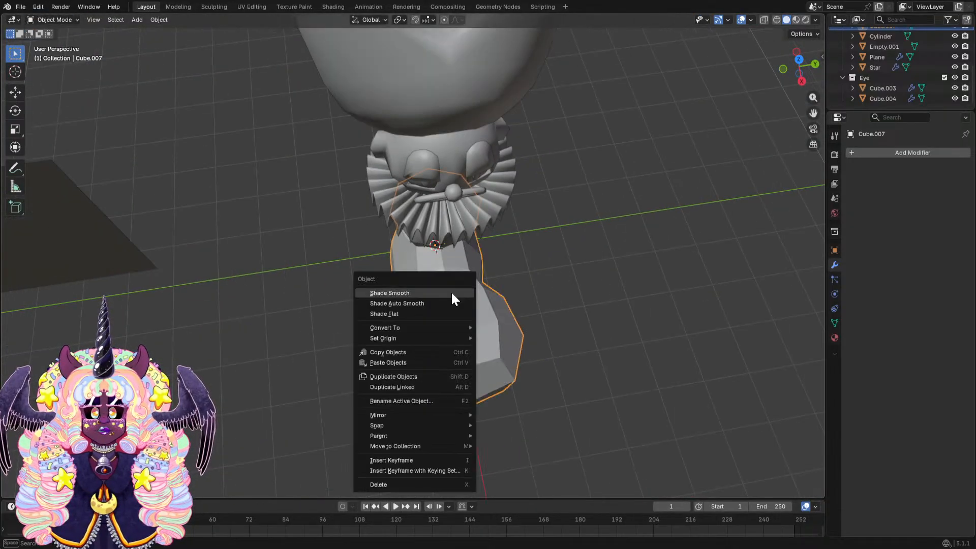
{"action": "left_click", "coordinate": [450, 293]}
{"action": "middle_click_drag", "start_coordinate": [488, 323], "coordinate": [451, 254]}
{"action": "middle_click_drag", "start_coordinate": [552, 242], "coordinate": [487, 222]}
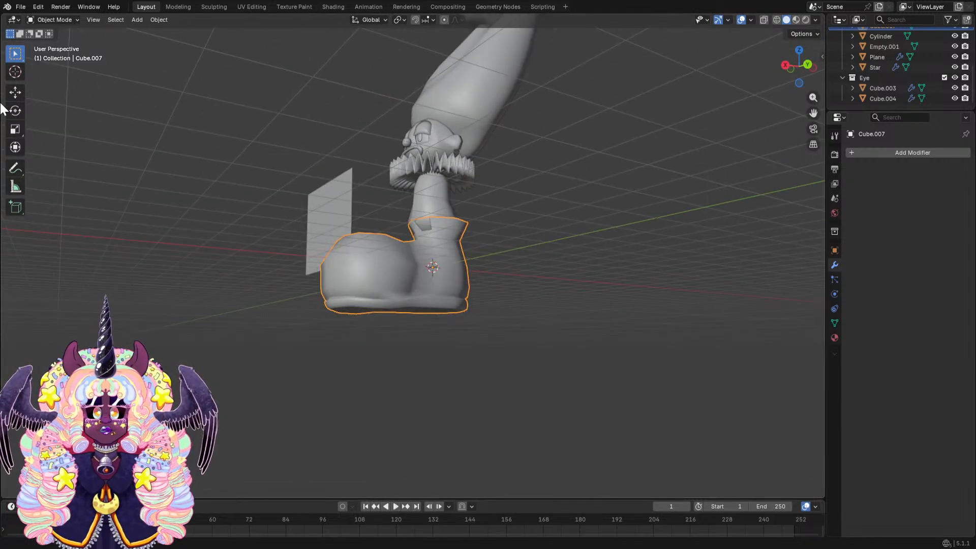
Return the shoe to Edit Mode and switch to face selection.
{"action": "left_click", "coordinate": [53, 19]}
{"action": "left_click", "coordinate": [52, 41]}
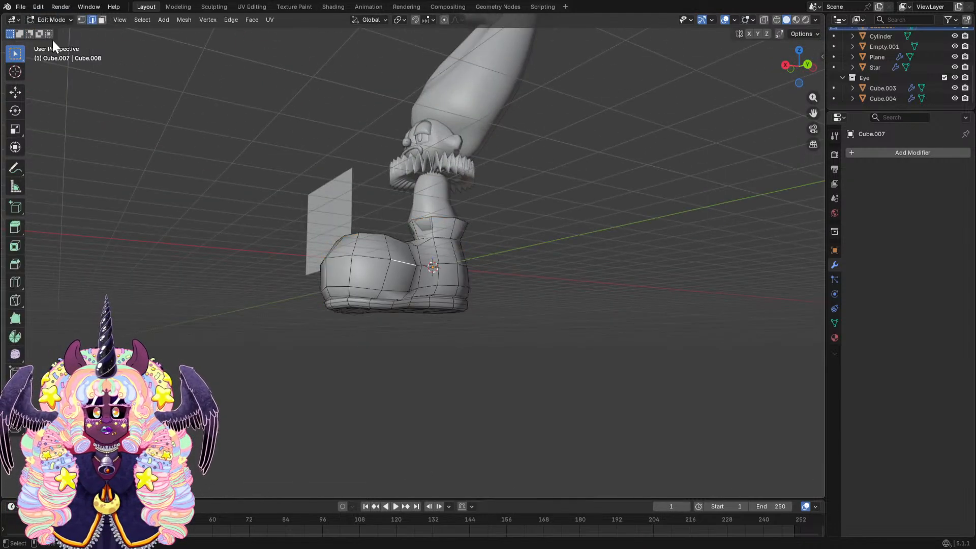
{"action": "middle_click_drag", "start_coordinate": [499, 316], "coordinate": [326, 145]}
{"action": "left_click", "coordinate": [101, 19]}
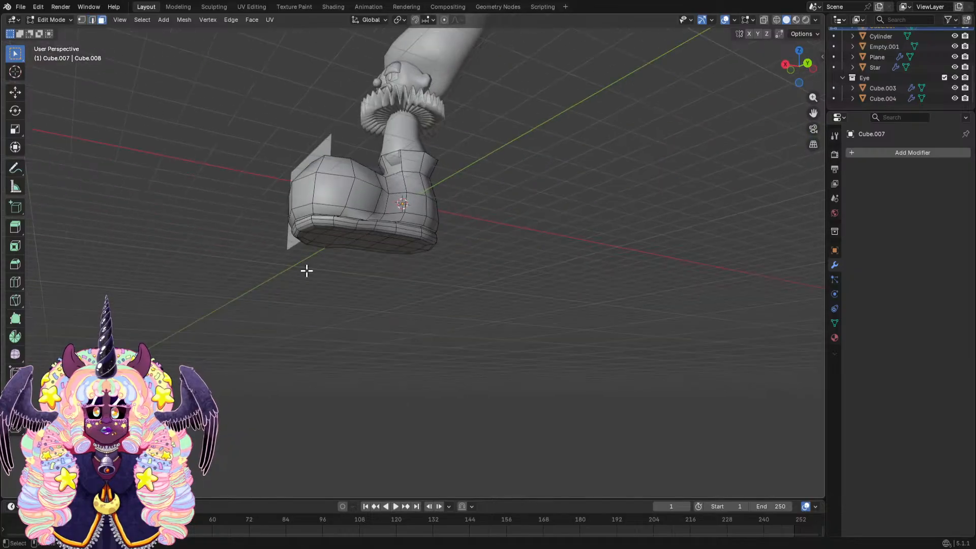
Try box-selecting the faces on the sole's underside beneath the toe, and undo the selection.
{"action": "scroll", "coordinate": [324, 277], "scroll_direction": "up", "scroll_amount": 3}
{"action": "left_click_drag", "start_coordinate": [229, 203], "coordinate": [284, 238]}
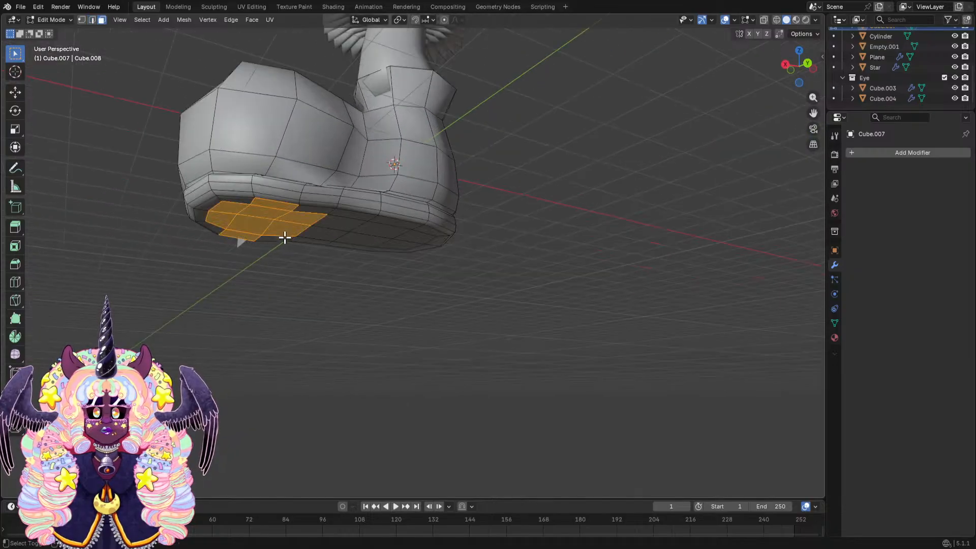
{"action": "key", "text": "ctrl+z"}
{"action": "middle_click_drag", "start_coordinate": [278, 237], "coordinate": [481, 251]}
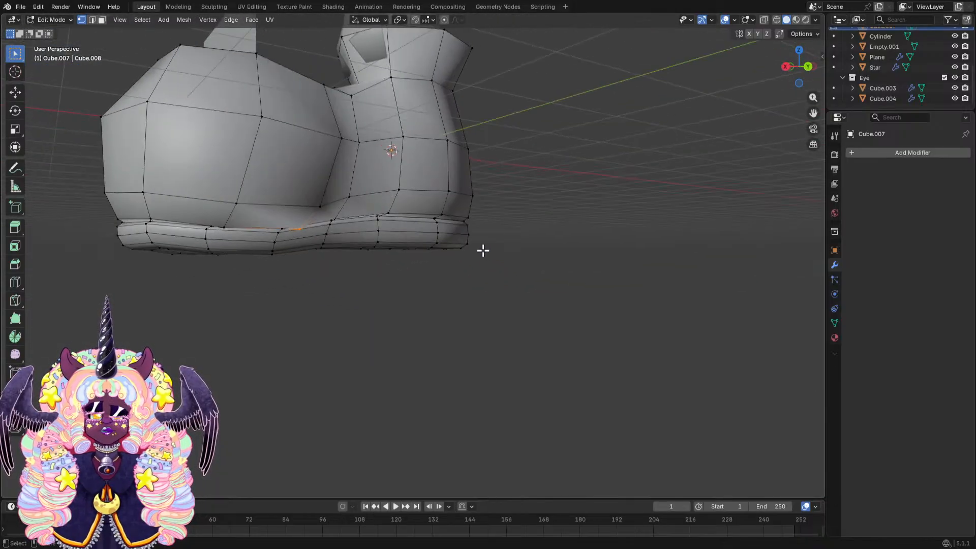
Raise the selected vertex on the sole's upper edge slightly along global Z and return to Object Mode.
{"action": "key", "text": "g"}
{"action": "key", "text": "z"}
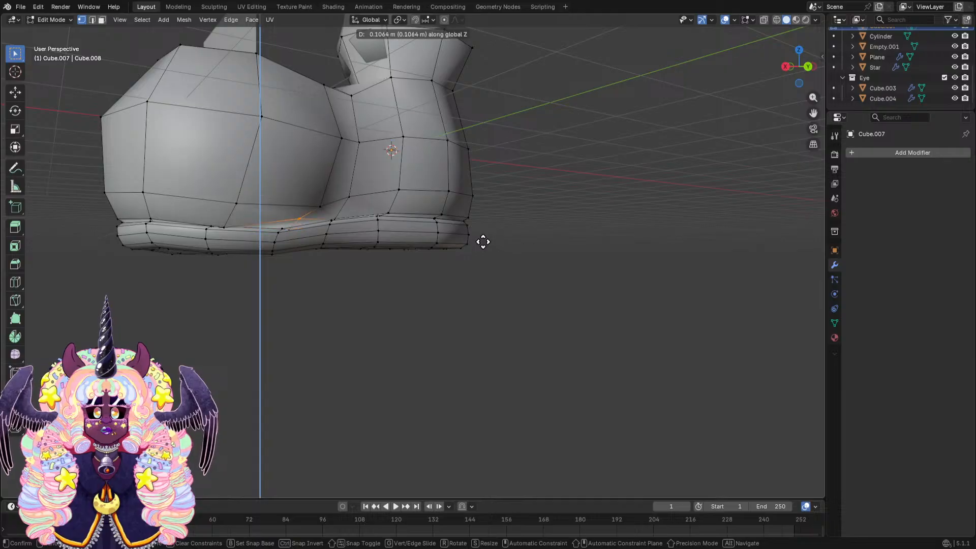
{"action": "left_click", "coordinate": [480, 244]}
{"action": "middle_click_drag", "start_coordinate": [488, 223], "coordinate": [510, 199]}
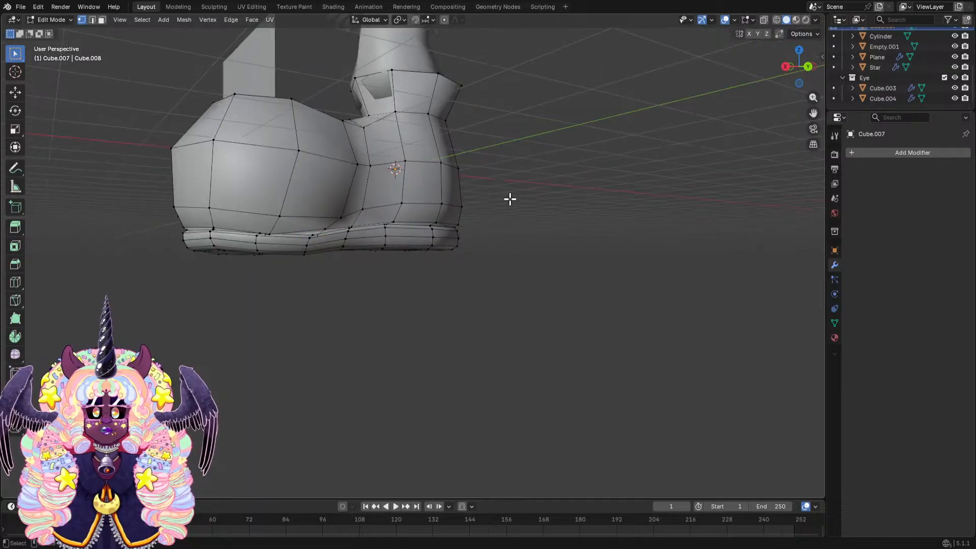
{"action": "left_click", "coordinate": [53, 19]}
{"action": "left_click", "coordinate": [53, 30]}
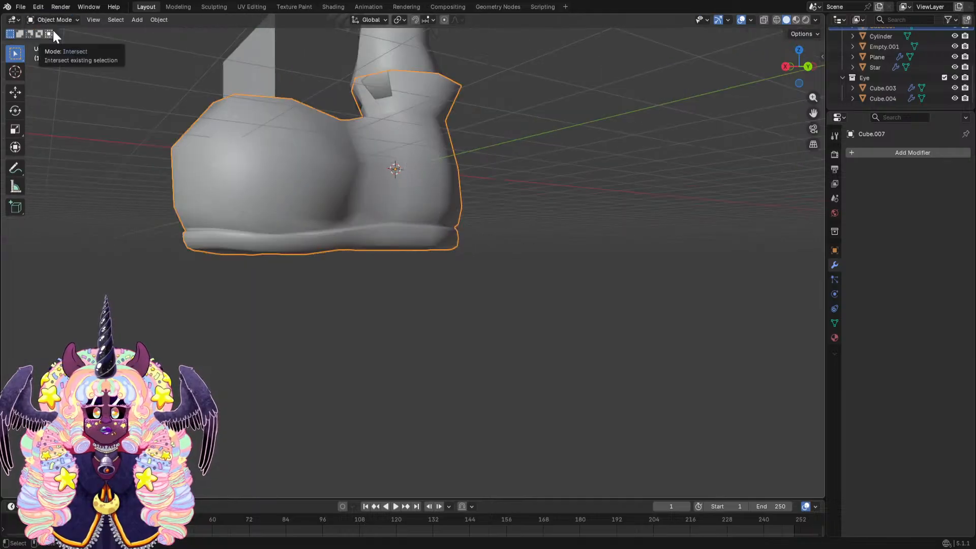
Scale the whole shoe down uniformly until its cuff is clearly narrower than the clown body's lower end.
{"action": "middle_click_drag", "start_coordinate": [239, 229], "coordinate": [358, 260]}
{"action": "scroll", "coordinate": [263, 243], "scroll_direction": "down", "scroll_amount": 2}
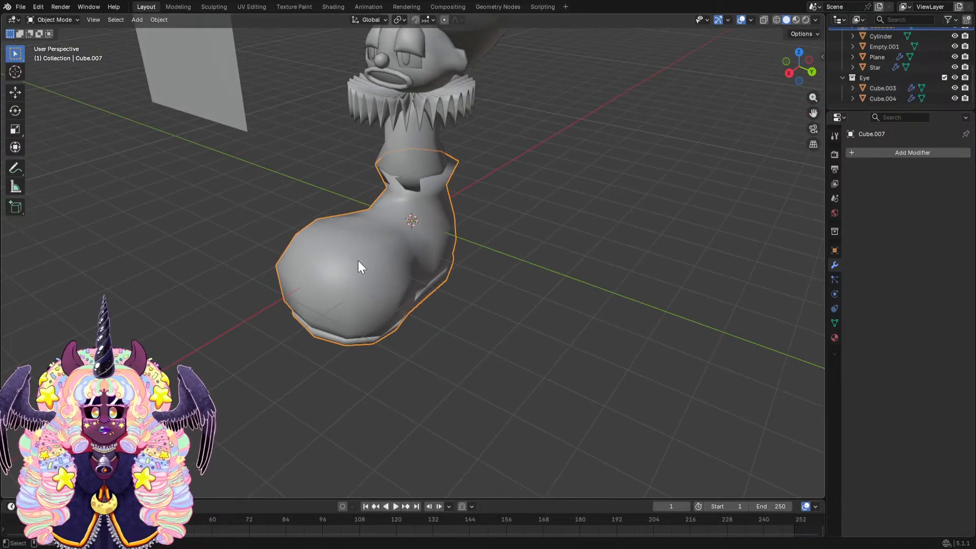
{"action": "key", "text": "s"}
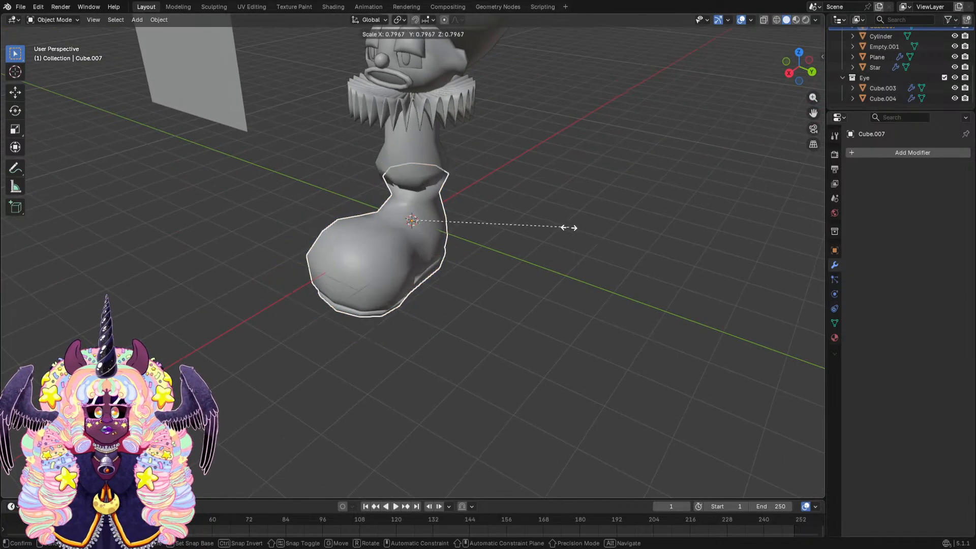
{"action": "left_click", "coordinate": [500, 211]}
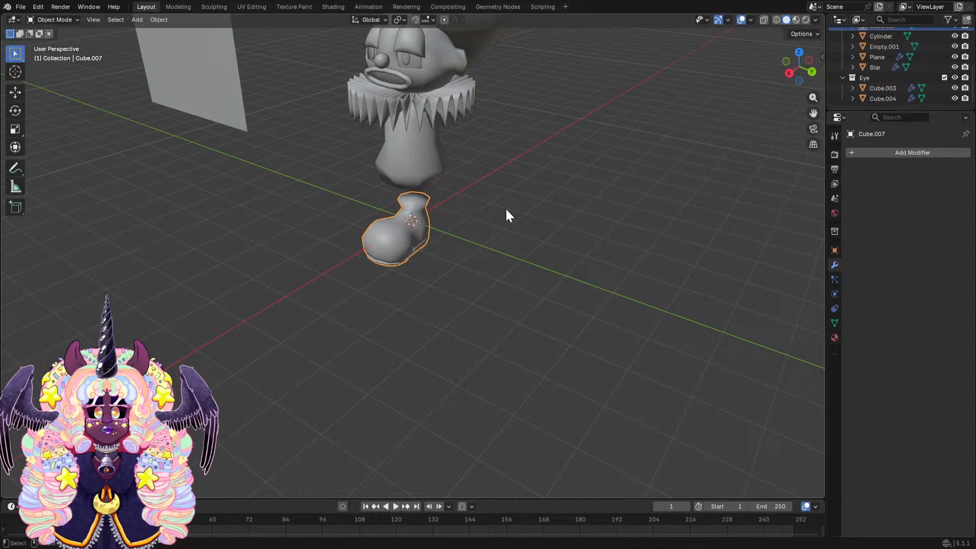
Move the shoe off-centre along global Y and raise it along Z until its cuff meets the underside of the body.
{"action": "middle_click_drag", "start_coordinate": [505, 214], "coordinate": [554, 208]}
{"action": "key", "text": "g"}
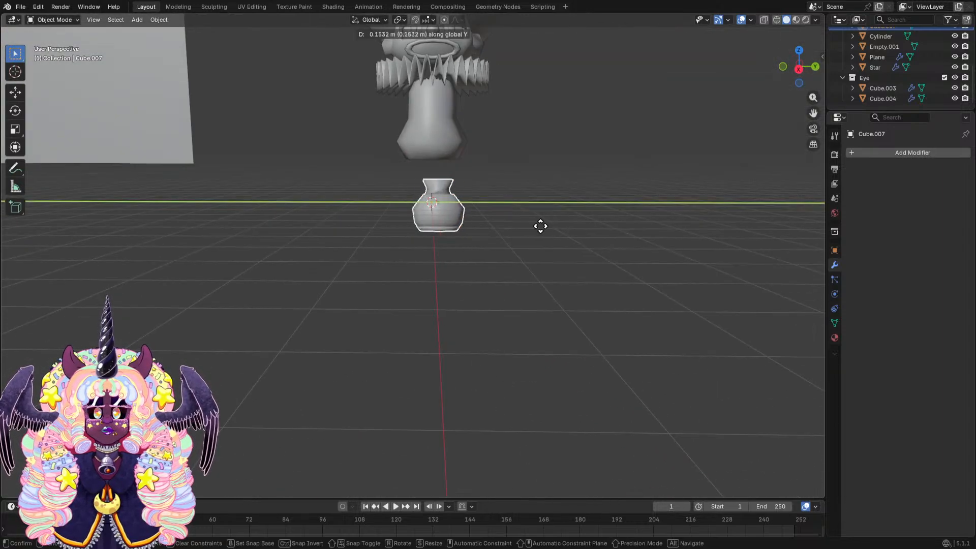
{"action": "key", "text": "z"}
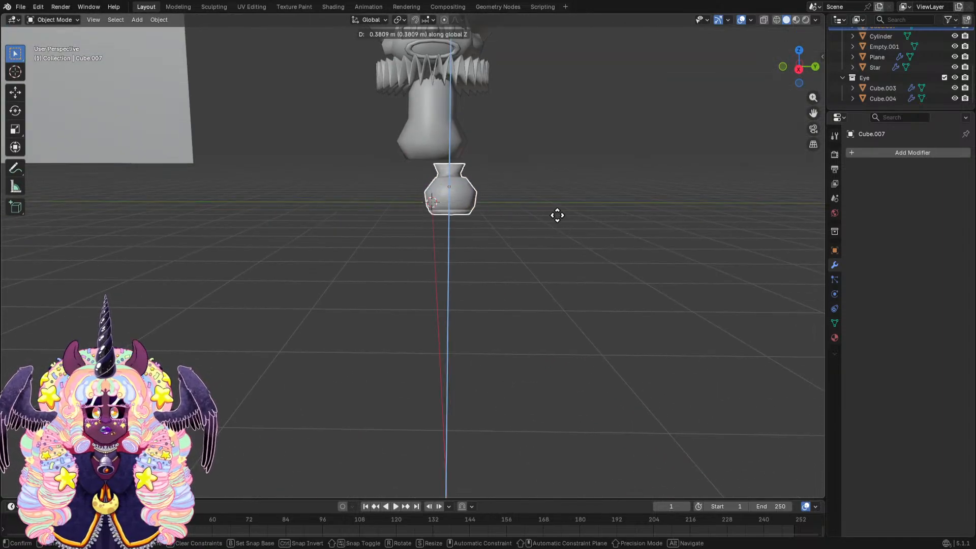
{"action": "left_click", "coordinate": [558, 209]}
{"action": "middle_click_drag", "start_coordinate": [557, 209], "coordinate": [522, 296]}
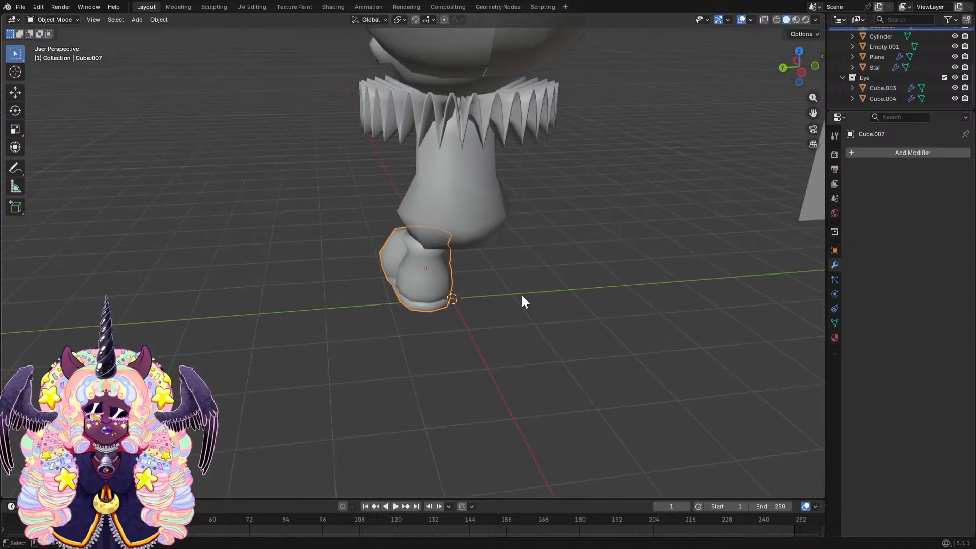
{"action": "key", "text": "g"}
{"action": "key", "text": "y"}
{"action": "left_click", "coordinate": [533, 293]}
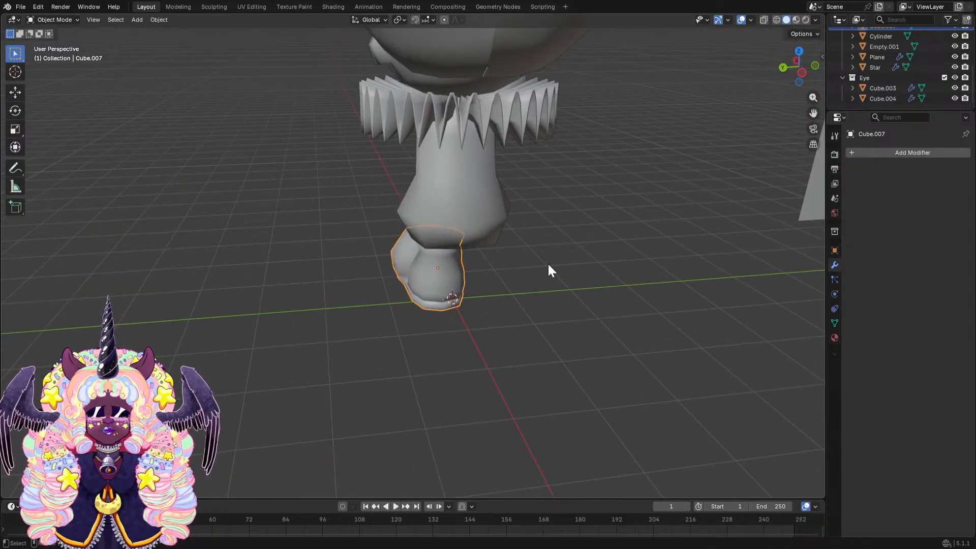
Rotate the shoe about global Z so its toe points diagonally outward from the body.
{"action": "key", "text": "r"}
{"action": "key", "text": "x"}
{"action": "key", "text": "z"}
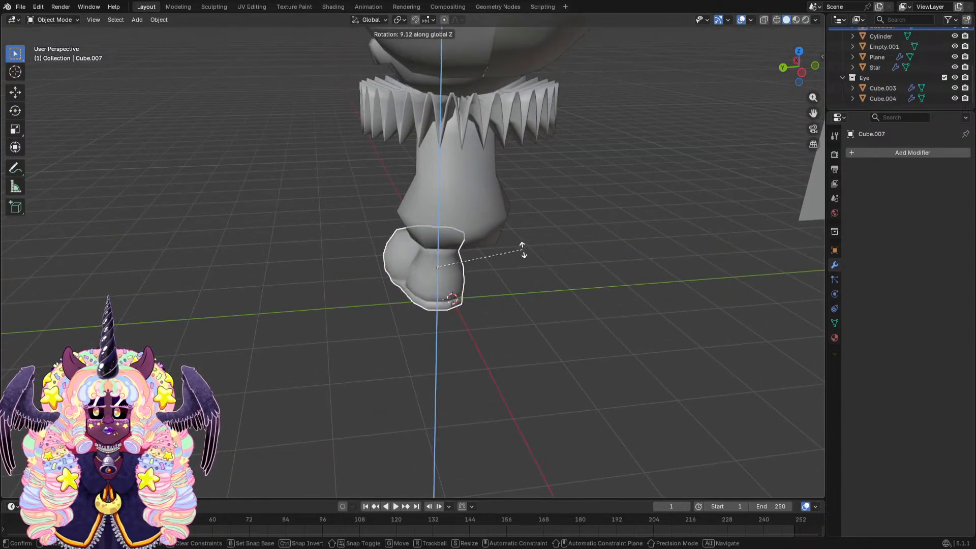
{"action": "left_click", "coordinate": [350, 304]}
{"action": "left_click", "coordinate": [351, 303]}
Shift the rotated shoe slightly farther outward along global Y beneath the side of the body.
{"action": "middle_click_drag", "start_coordinate": [350, 304], "coordinate": [607, 274]}
{"action": "left_click", "coordinate": [448, 274]}
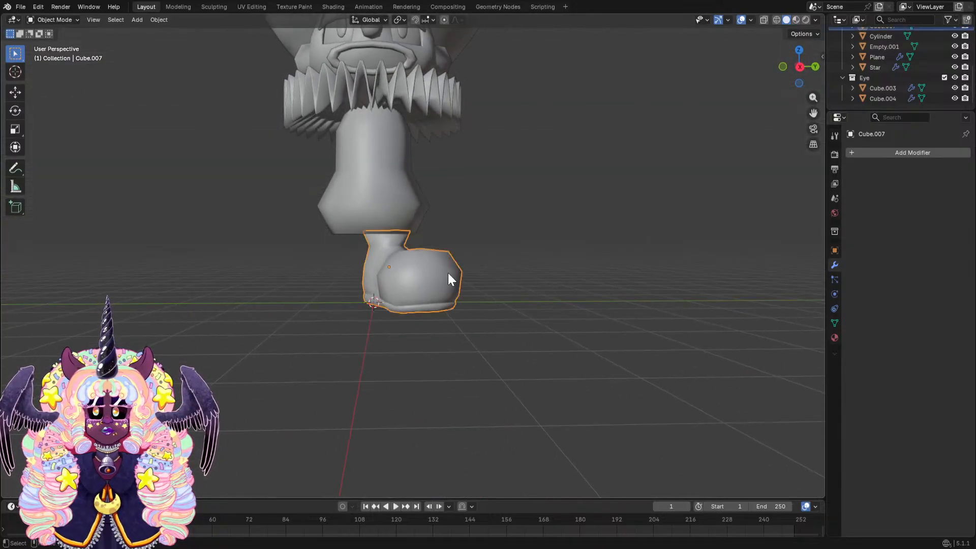
{"action": "key", "text": "g"}
{"action": "key", "text": "y"}
{"action": "left_click", "coordinate": [458, 271]}
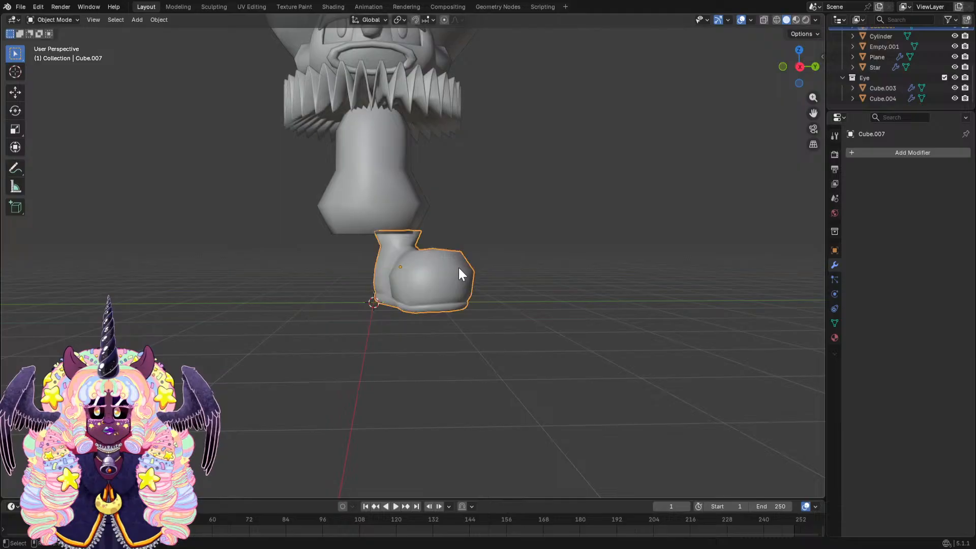
Select the clown's body and put it into Edit Mode.
{"action": "left_click", "coordinate": [453, 230]}
{"action": "middle_click_drag", "start_coordinate": [453, 230], "coordinate": [417, 223]}
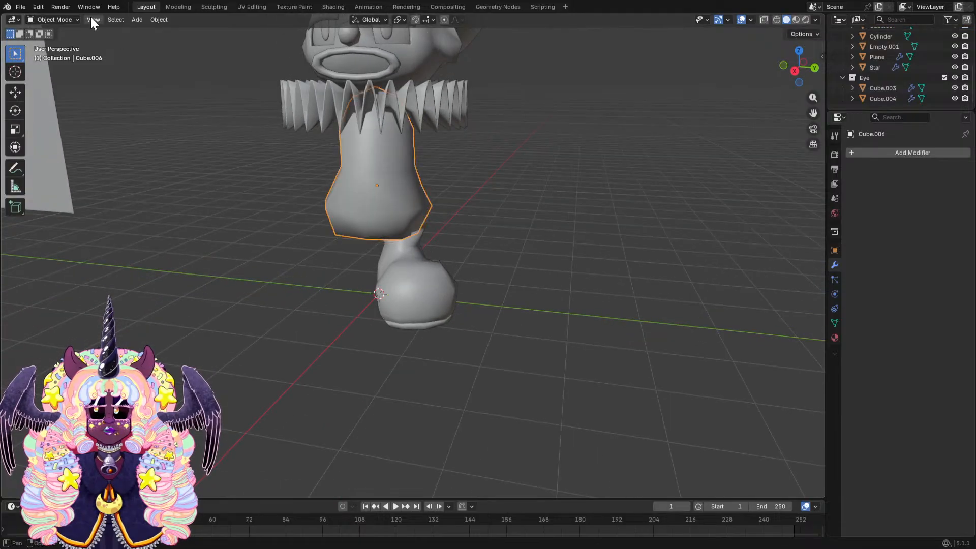
{"action": "left_click", "coordinate": [68, 20]}
{"action": "left_click", "coordinate": [68, 42]}
{"action": "scroll", "coordinate": [400, 174], "scroll_direction": "up", "scroll_amount": 2}
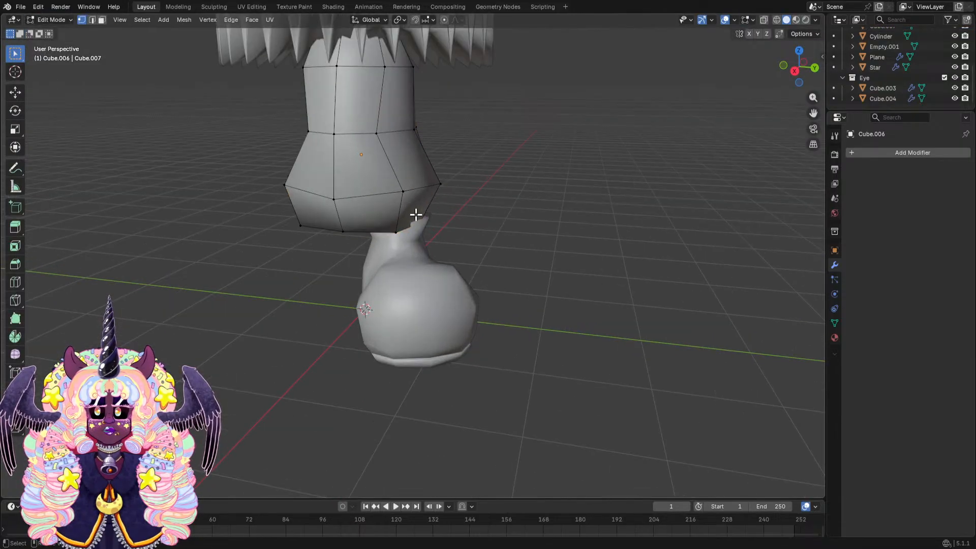
Select the side and corner vertices of the body's bottom rim, leaving out the middle front and back vertices.
{"action": "middle_click_drag", "start_coordinate": [416, 214], "coordinate": [582, 201]}
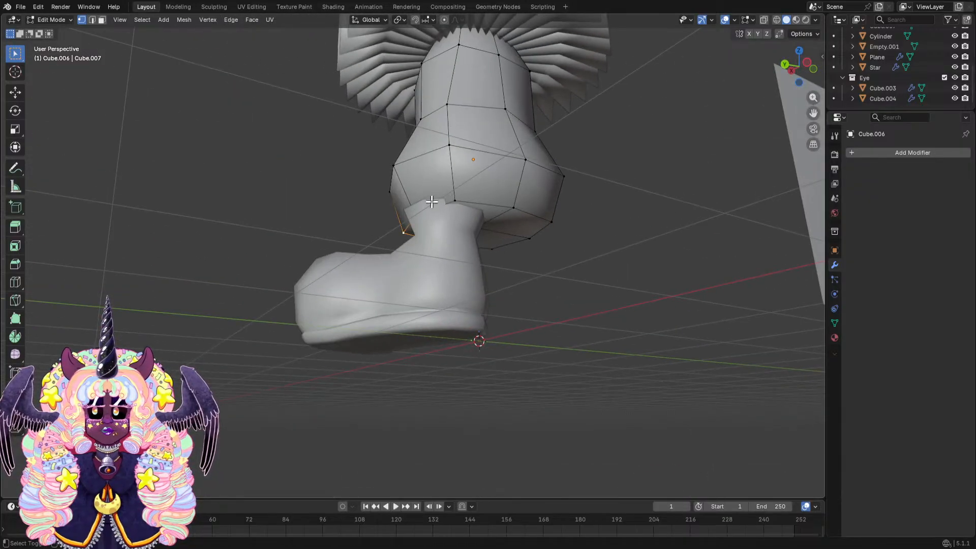
{"action": "middle_click_drag", "start_coordinate": [417, 209], "coordinate": [563, 214]}
{"action": "left_click", "coordinate": [469, 217], "text": "shift"}
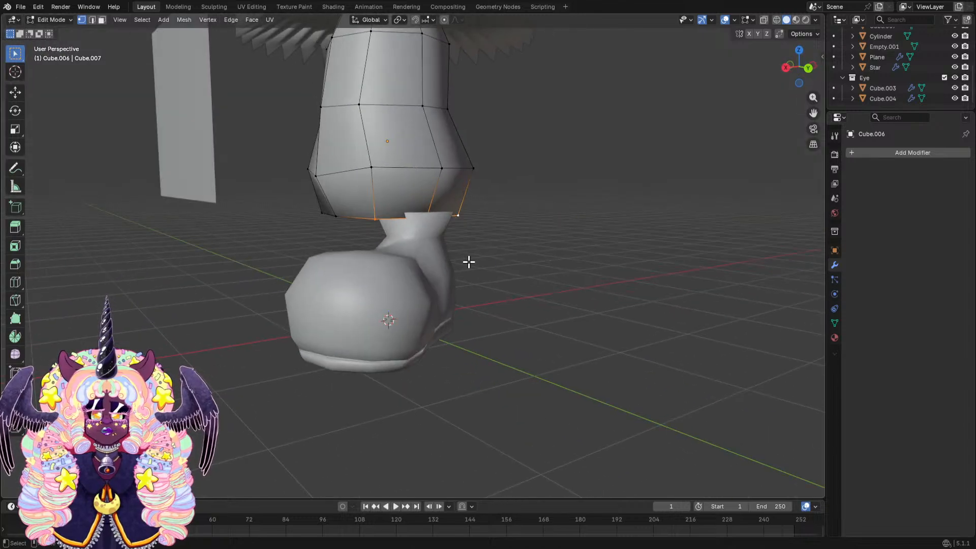
{"action": "middle_click_drag", "start_coordinate": [469, 261], "coordinate": [547, 248]}
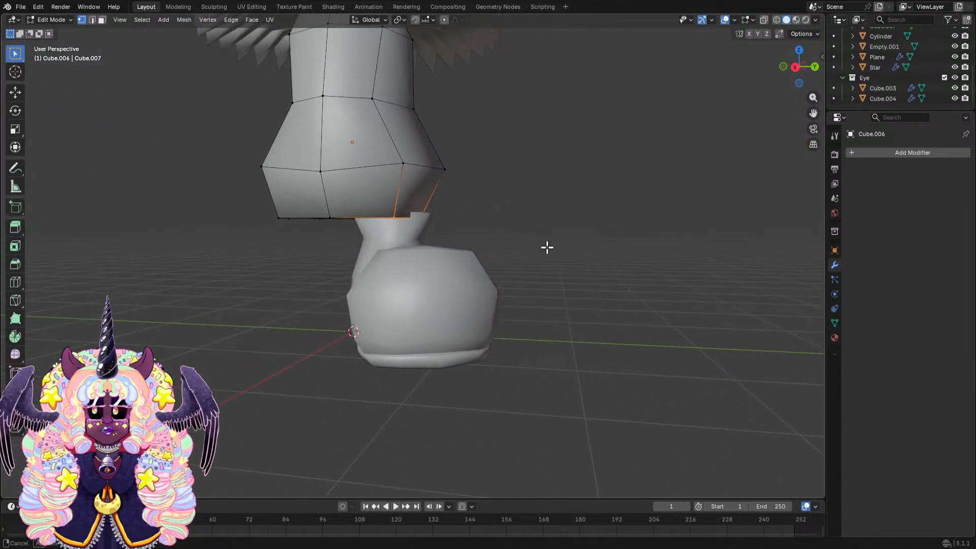
{"action": "scroll", "coordinate": [720, 220], "scroll_direction": "down", "scroll_amount": 2}
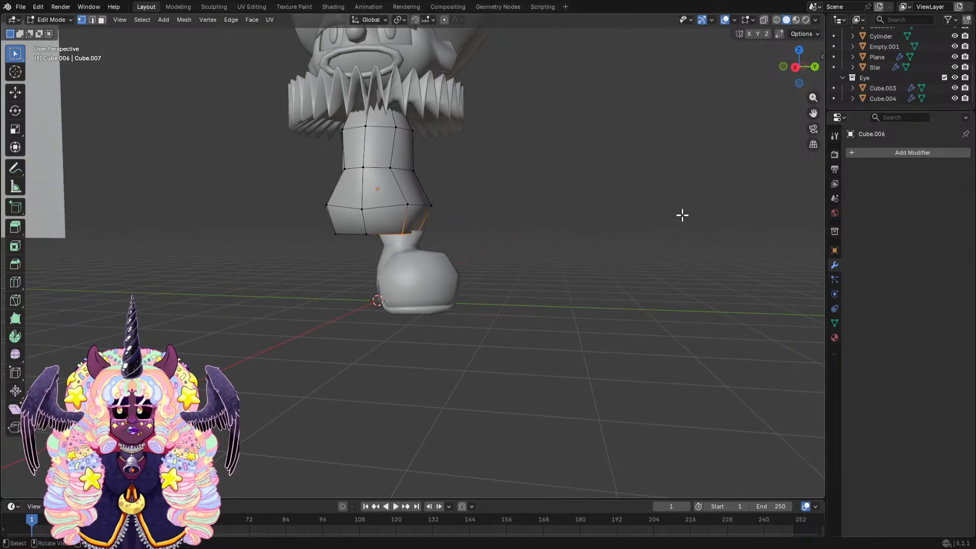
{"action": "middle_click_drag", "start_coordinate": [591, 233], "coordinate": [701, 224]}
{"action": "middle_click_drag", "start_coordinate": [449, 233], "coordinate": [421, 205]}
{"action": "scroll", "coordinate": [420, 205], "scroll_direction": "up", "scroll_amount": 2}
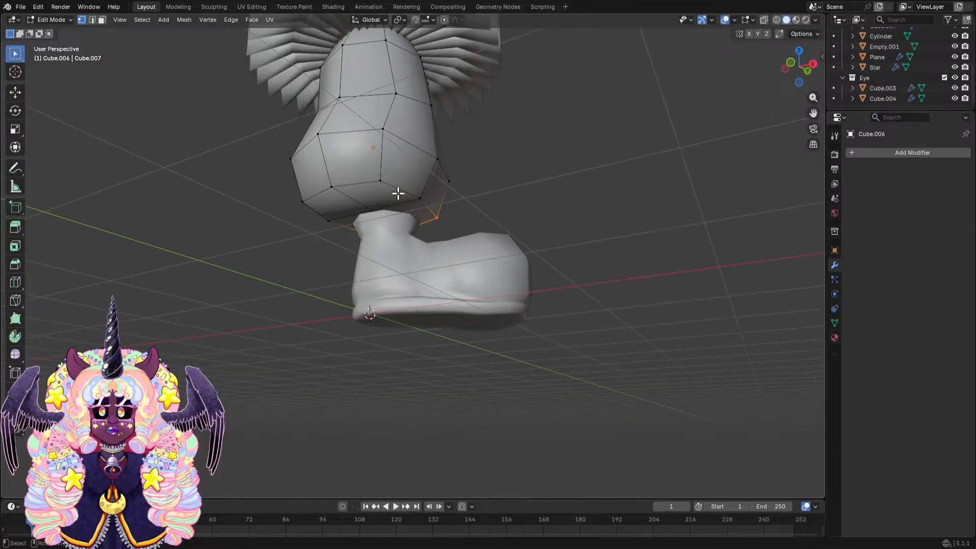
{"action": "middle_click_drag", "start_coordinate": [305, 200], "coordinate": [627, 253]}
Widen the selected bottom-rim vertices by scaling them outward along global Y.
{"action": "key", "text": "s"}
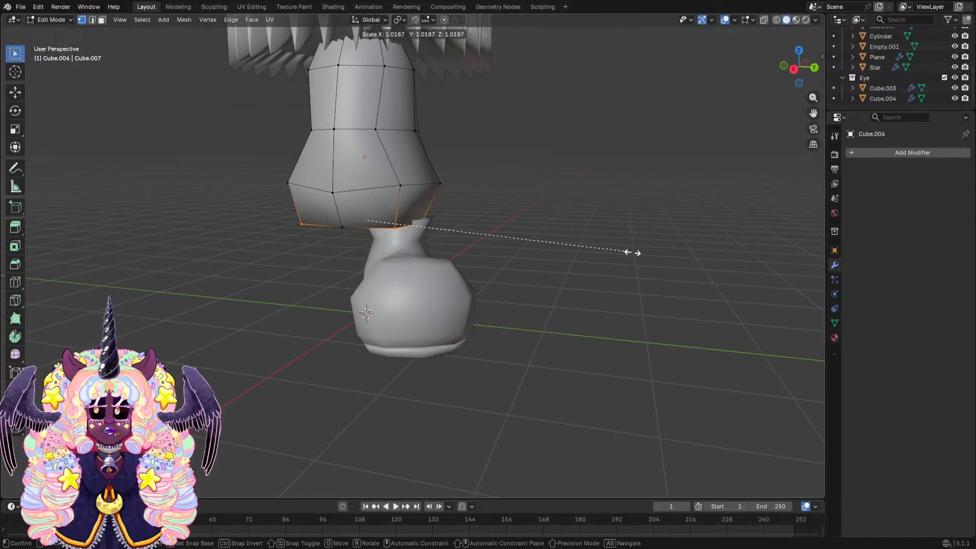
{"action": "key", "text": "y"}
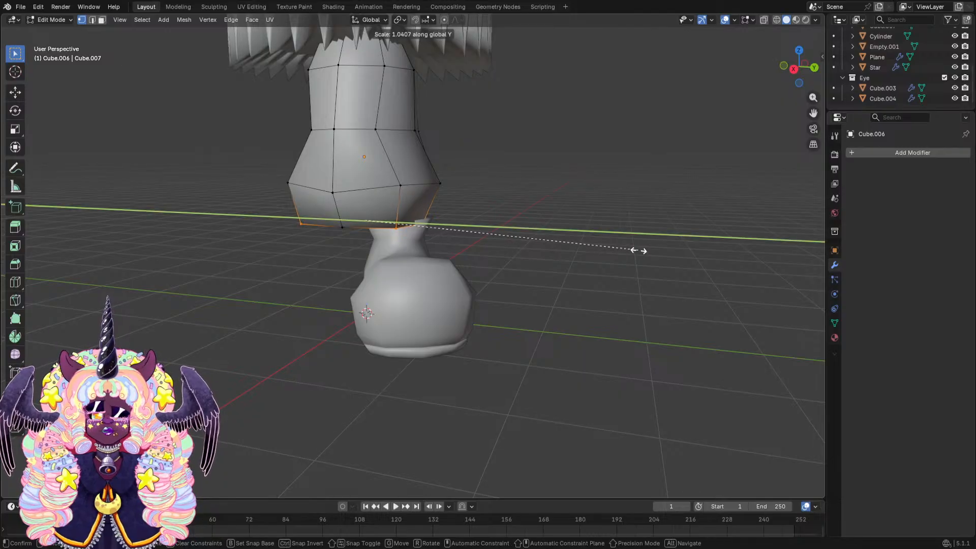
{"action": "left_click", "coordinate": [685, 246]}
Lower the selected bottom-rim vertices about 0.15 m along global Z to arch the hem, and return to Object Mode.
{"action": "middle_click_drag", "start_coordinate": [660, 233], "coordinate": [649, 200]}
{"action": "key", "text": "g"}
{"action": "key", "text": "y"}
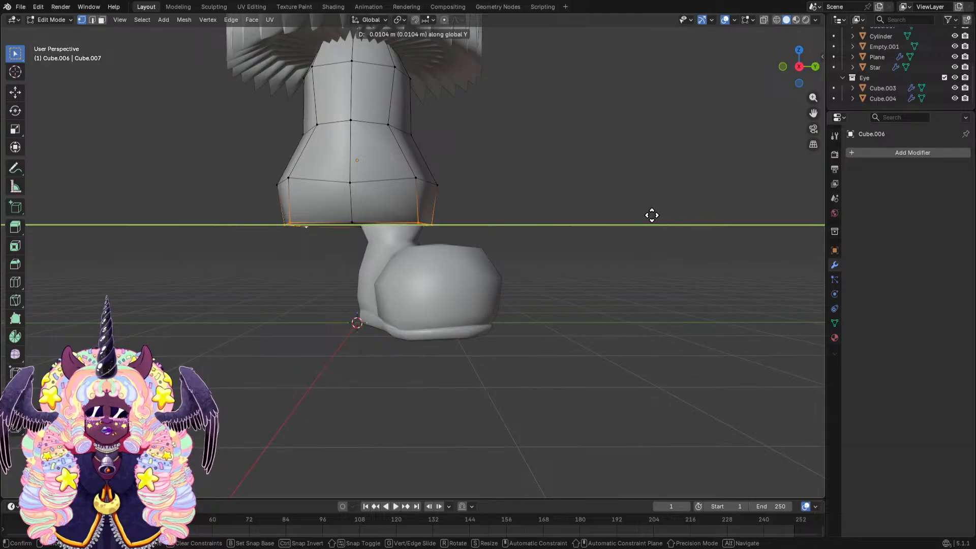
{"action": "key", "text": "y"}
{"action": "key", "text": "z"}
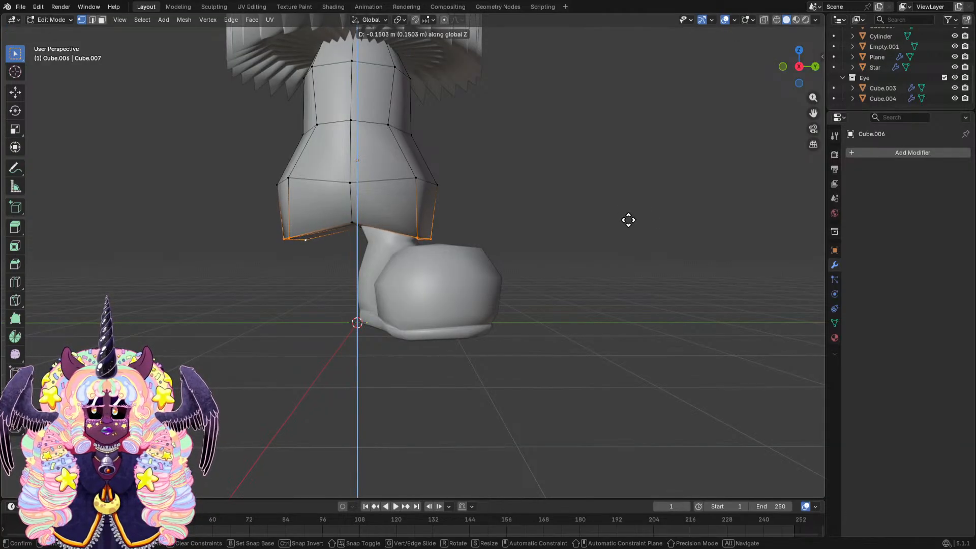
{"action": "left_click", "coordinate": [628, 220]}
{"action": "left_click", "coordinate": [569, 188]}
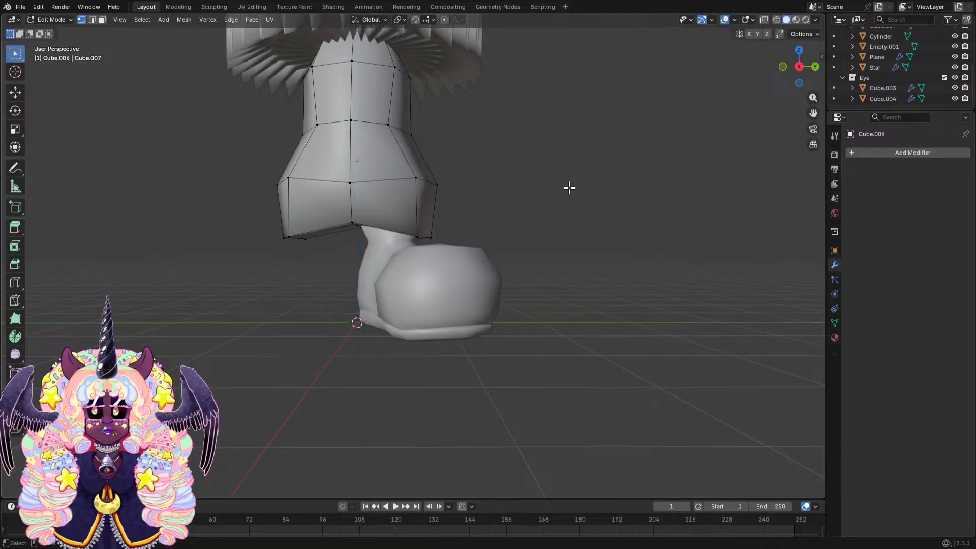
{"action": "left_click", "coordinate": [53, 20]}
{"action": "left_click", "coordinate": [68, 29]}
Add a Mirror modifier to the shoe with the body, Cube.006, as the mirror object.
{"action": "scroll", "coordinate": [508, 266], "scroll_direction": "down", "scroll_amount": 3}
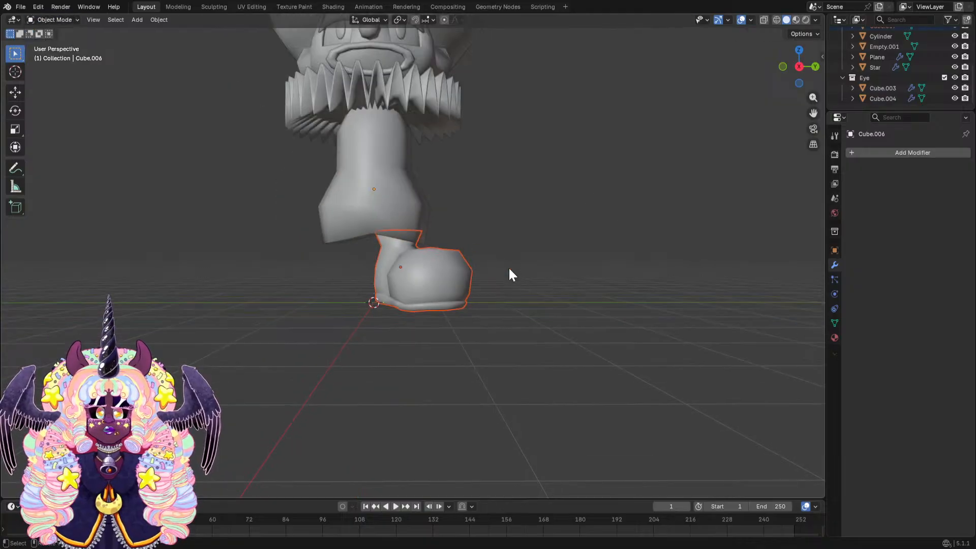
{"action": "middle_click_drag", "start_coordinate": [508, 267], "coordinate": [541, 258]}
{"action": "middle_click_drag", "start_coordinate": [604, 236], "coordinate": [576, 224]}
{"action": "left_click", "coordinate": [480, 272]}
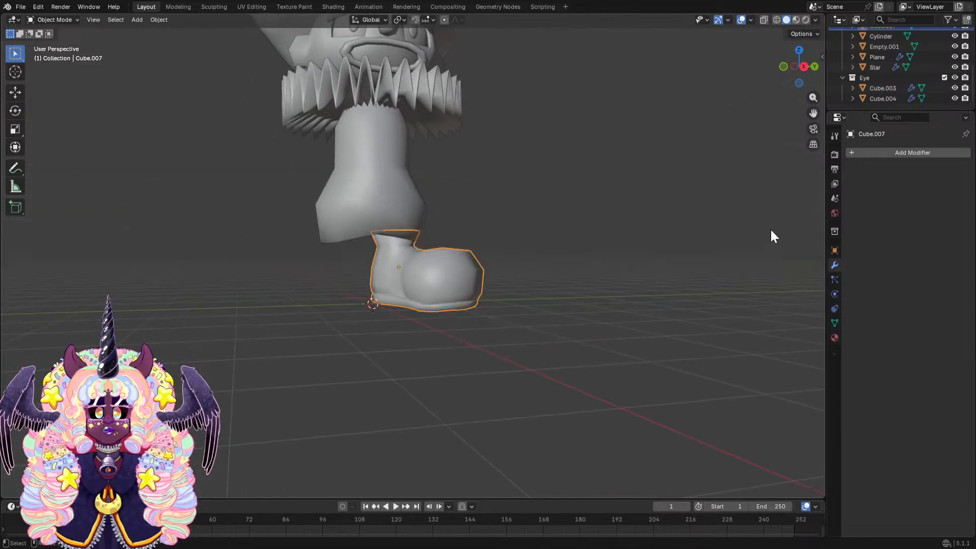
{"action": "left_click", "coordinate": [851, 151]}
{"action": "left_click", "coordinate": [852, 151]}
{"action": "left_click", "coordinate": [818, 186]}
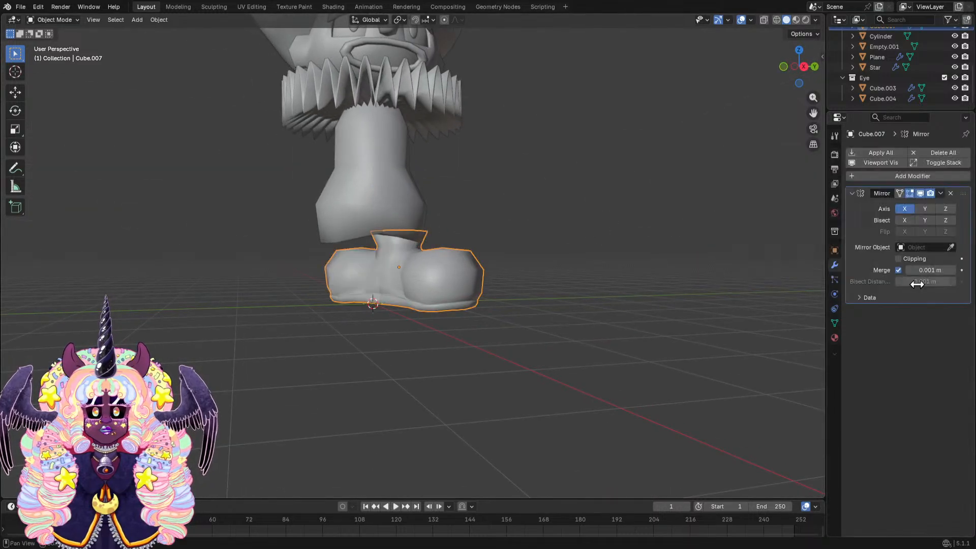
{"action": "left_click", "coordinate": [392, 191]}
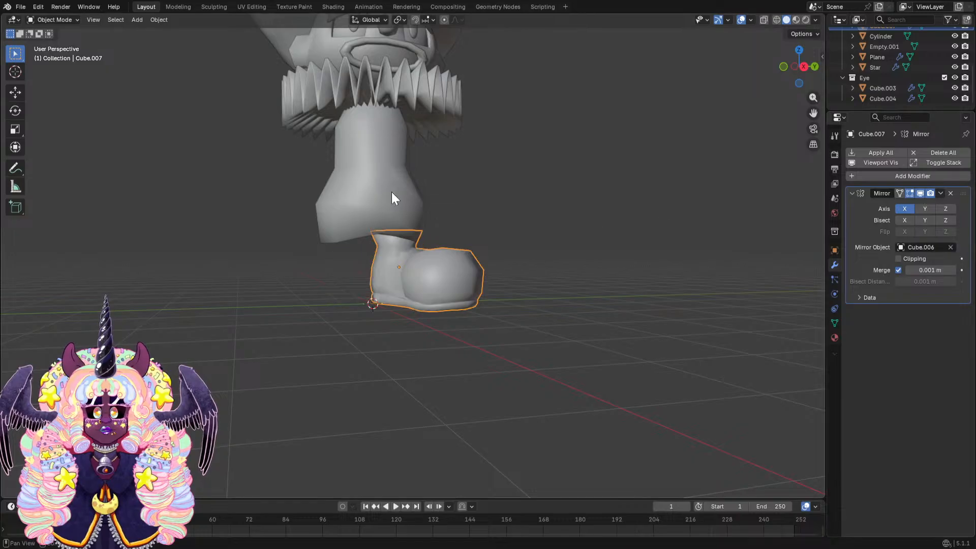
Set the shoe's Mirror modifier to the Y axis only, turning off X.
{"action": "left_click", "coordinate": [921, 210]}
{"action": "left_click", "coordinate": [898, 210]}
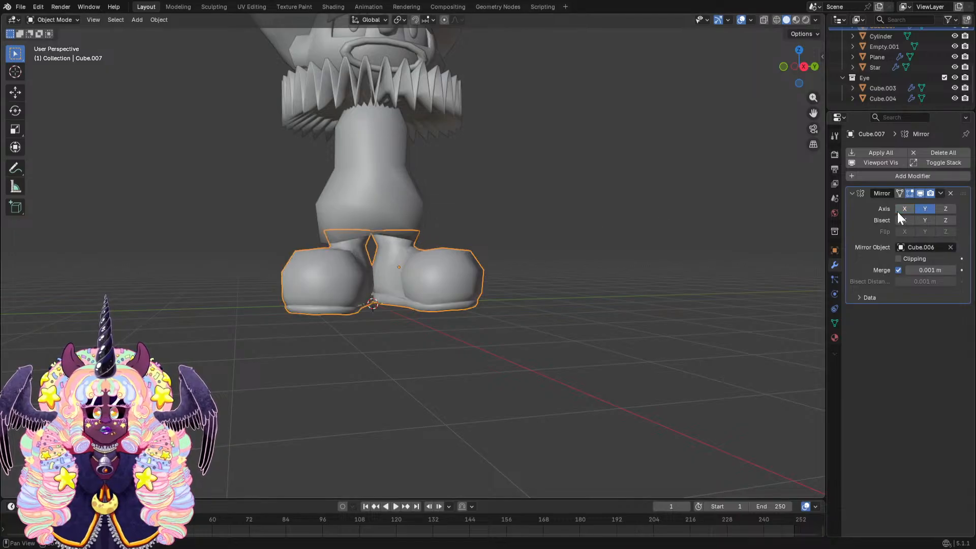
{"action": "middle_click_drag", "start_coordinate": [613, 238], "coordinate": [416, 233]}
{"action": "scroll", "coordinate": [416, 234], "scroll_direction": "up", "scroll_amount": 3}
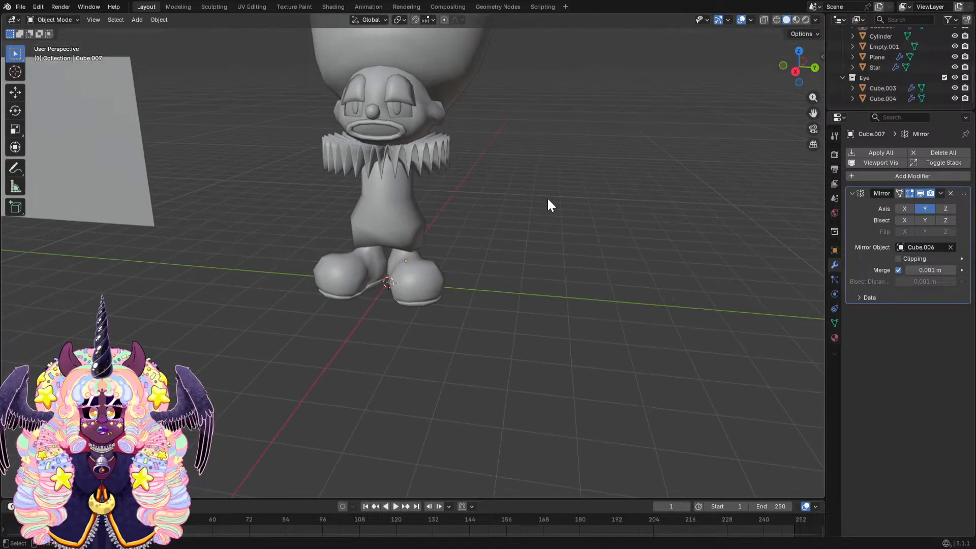
Select the body and lower it about 0.05 m along global Z onto the shoes.
{"action": "middle_click_drag", "start_coordinate": [548, 204], "coordinate": [445, 277]}
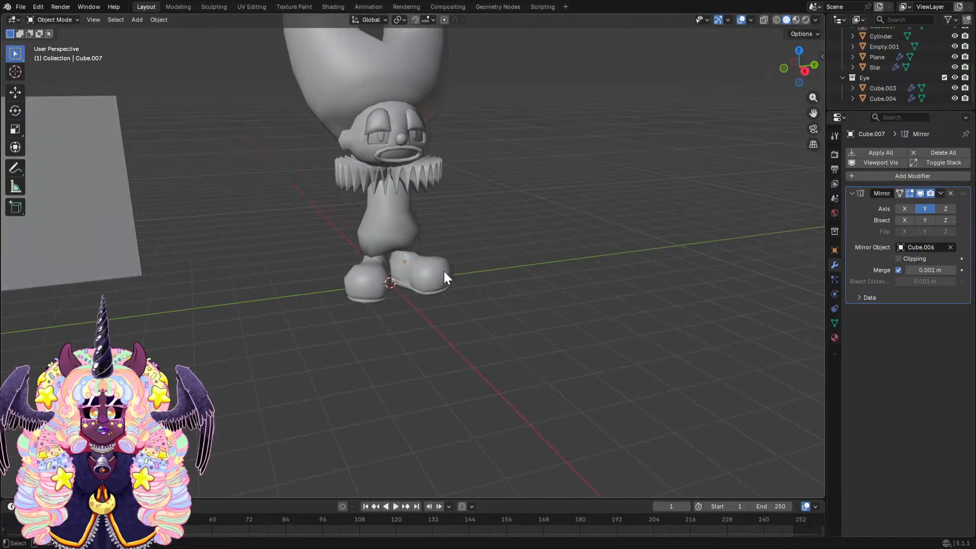
{"action": "left_click", "coordinate": [445, 277]}
{"action": "left_click", "coordinate": [407, 220]}
{"action": "middle_click_drag", "start_coordinate": [407, 219], "coordinate": [456, 172]}
{"action": "key", "text": "g"}
{"action": "key", "text": "z"}
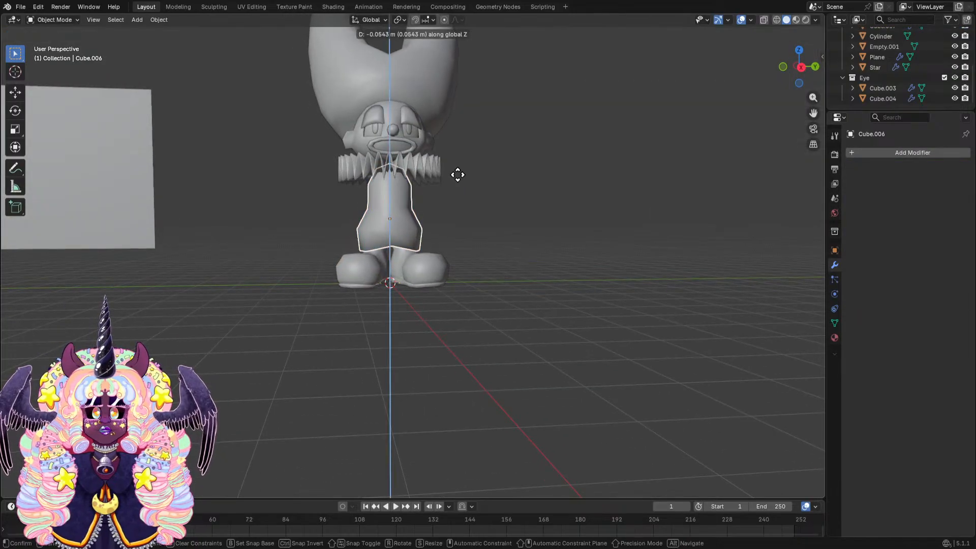
{"action": "left_click", "coordinate": [458, 176]}
Try lowering all parts above the shoes together about 0.19 m along global Z.
{"action": "scroll", "coordinate": [461, 175], "scroll_direction": "down", "scroll_amount": 2}
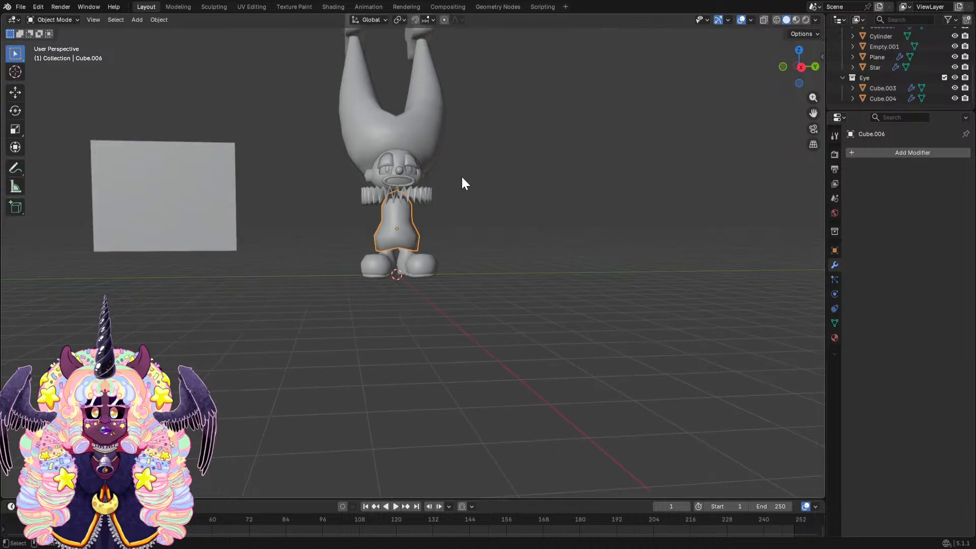
{"action": "scroll", "coordinate": [461, 175], "scroll_direction": "down", "scroll_amount": 2}
{"action": "left_click_drag", "start_coordinate": [333, 81], "coordinate": [493, 223]}
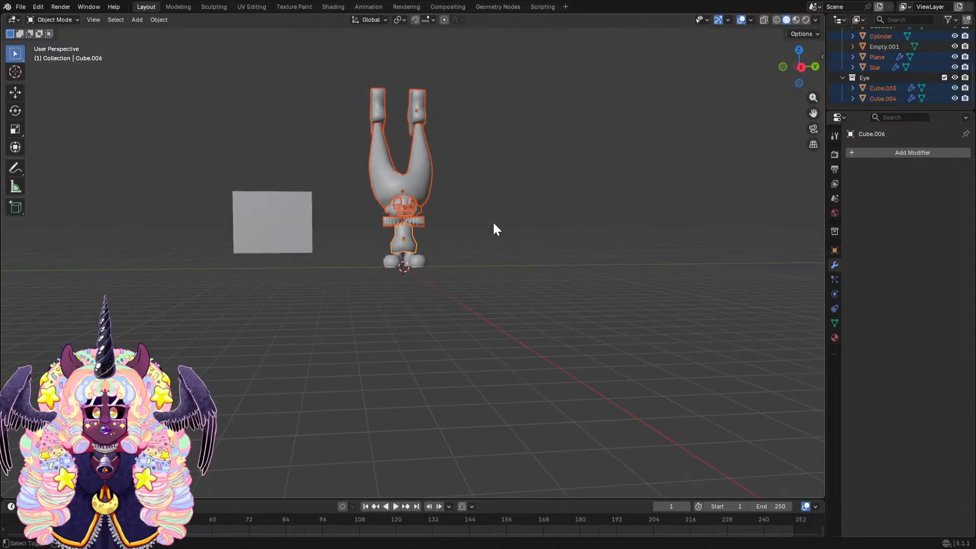
{"action": "scroll", "coordinate": [481, 179], "scroll_direction": "up", "scroll_amount": 3}
{"action": "key", "text": "g"}
{"action": "key", "text": "y"}
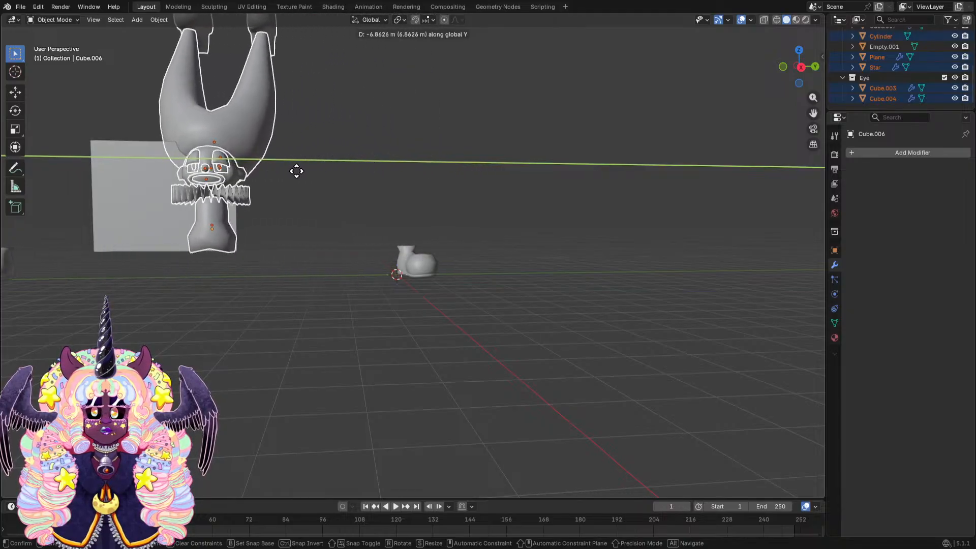
{"action": "key", "text": "Escape"}
{"action": "key", "text": "g"}
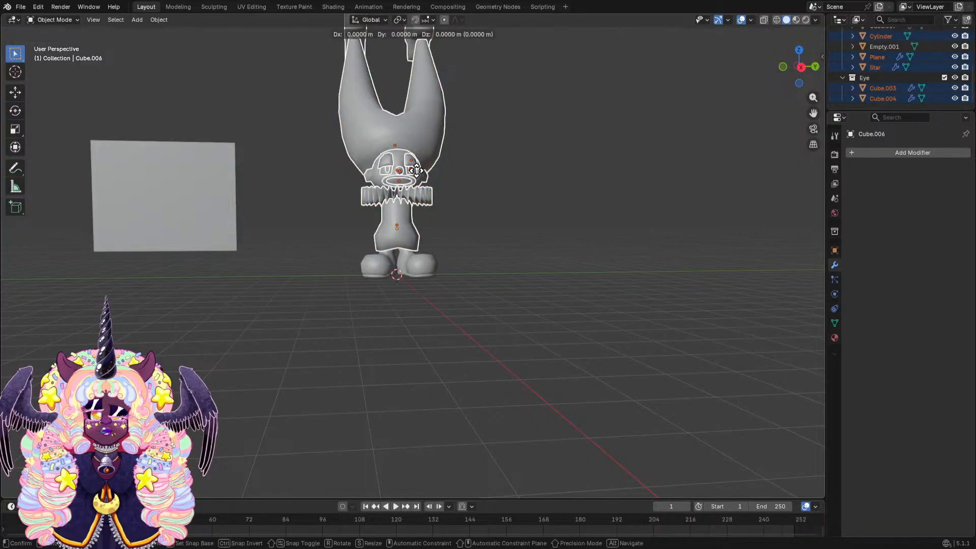
{"action": "key", "text": "z"}
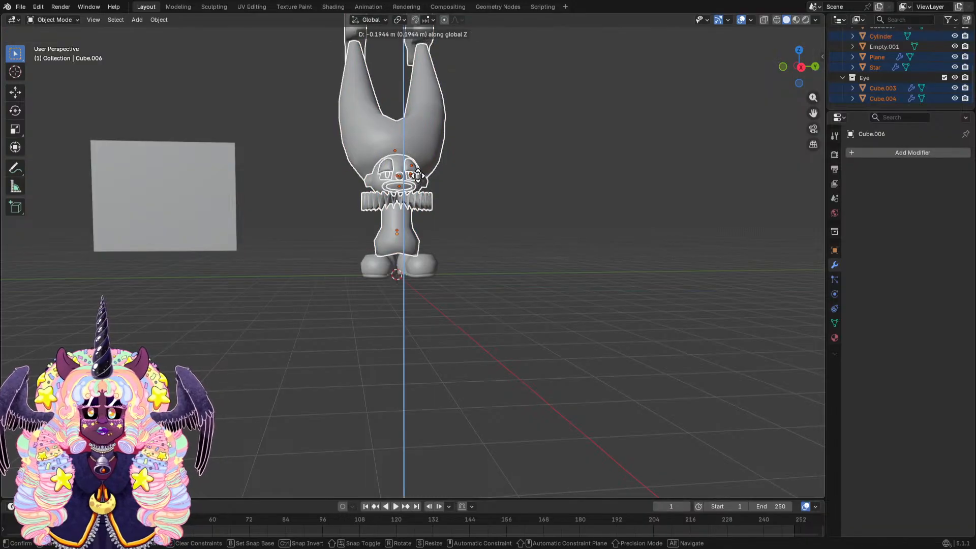
{"action": "left_click", "coordinate": [418, 175]}
{"action": "middle_click_drag", "start_coordinate": [477, 216], "coordinate": [525, 235]}
{"action": "left_click", "coordinate": [526, 217]}
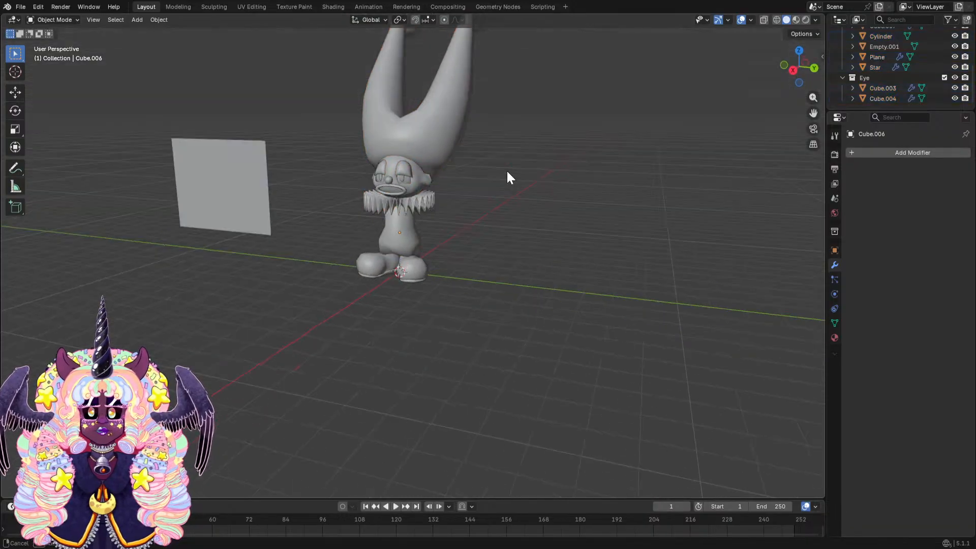
{"action": "middle_click_drag", "start_coordinate": [508, 176], "coordinate": [441, 156]}
Undo the downward move of the upper parts and leave everything deselected.
{"action": "key", "text": "ctrl+z"}
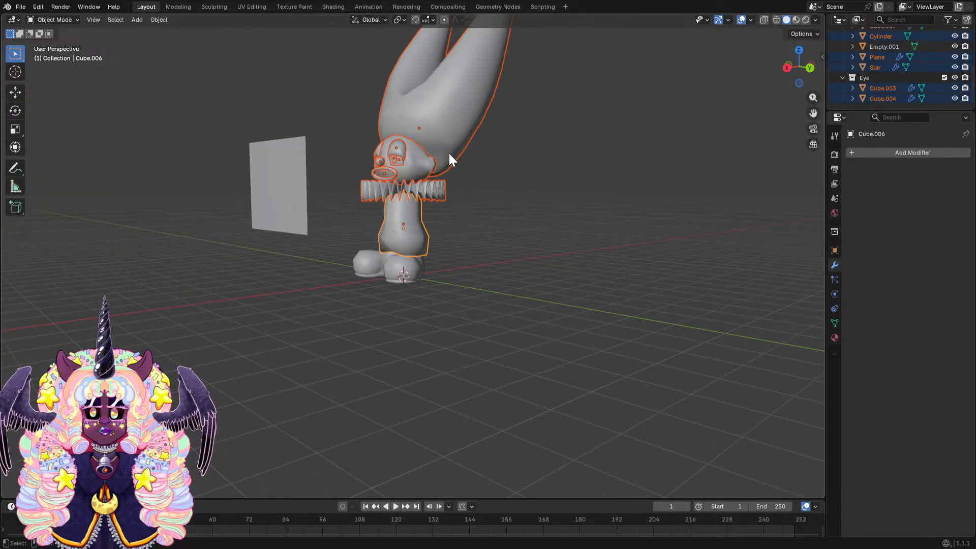
{"action": "key", "text": "ctrl+z"}
{"action": "left_click", "coordinate": [496, 182]}
{"action": "middle_click_drag", "start_coordinate": [496, 182], "coordinate": [570, 170]}
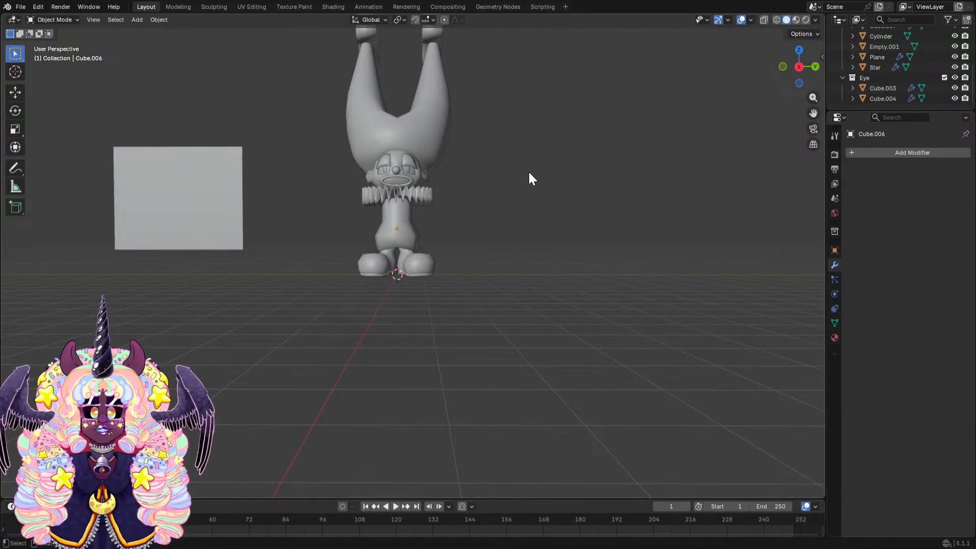
Save the file, and compare the model with the textured reference image in Material Preview before returning to Solid shading.
{"action": "key", "text": "ctrl+s"}
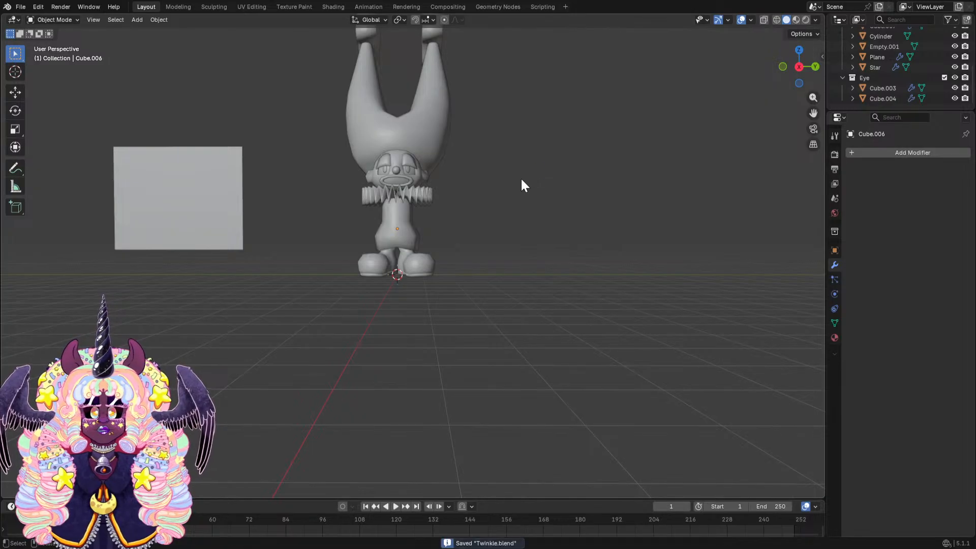
{"action": "middle_click_drag", "start_coordinate": [521, 176], "coordinate": [497, 244]}
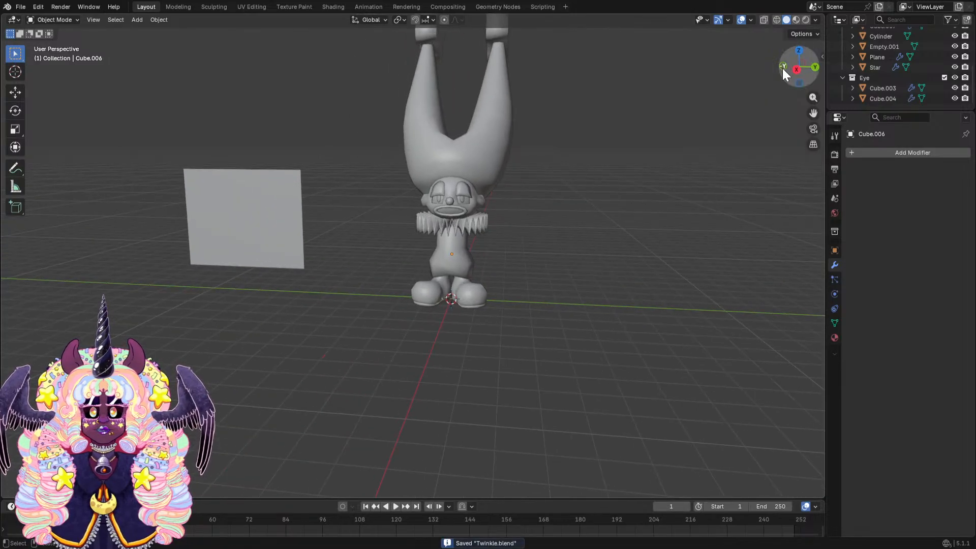
{"action": "left_click", "coordinate": [796, 19]}
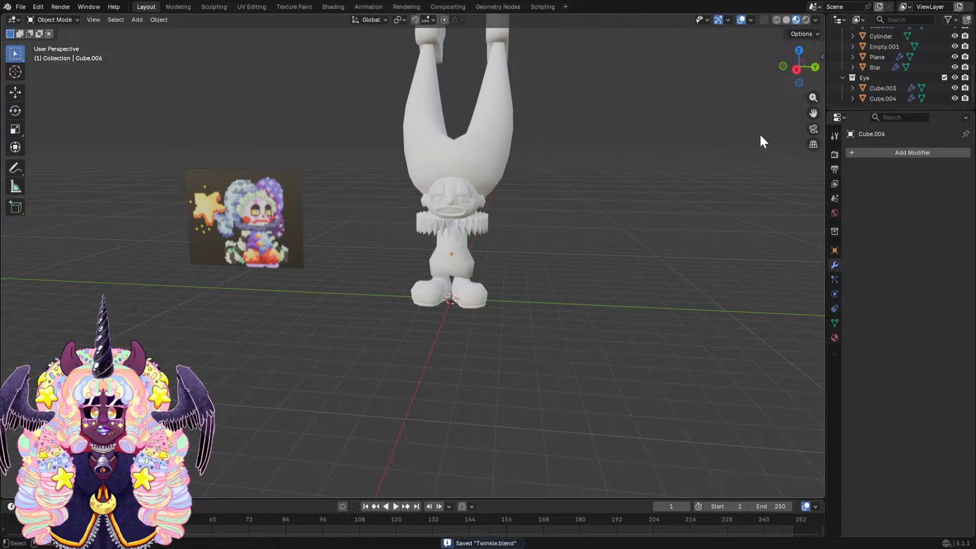
{"action": "left_click", "coordinate": [787, 20]}
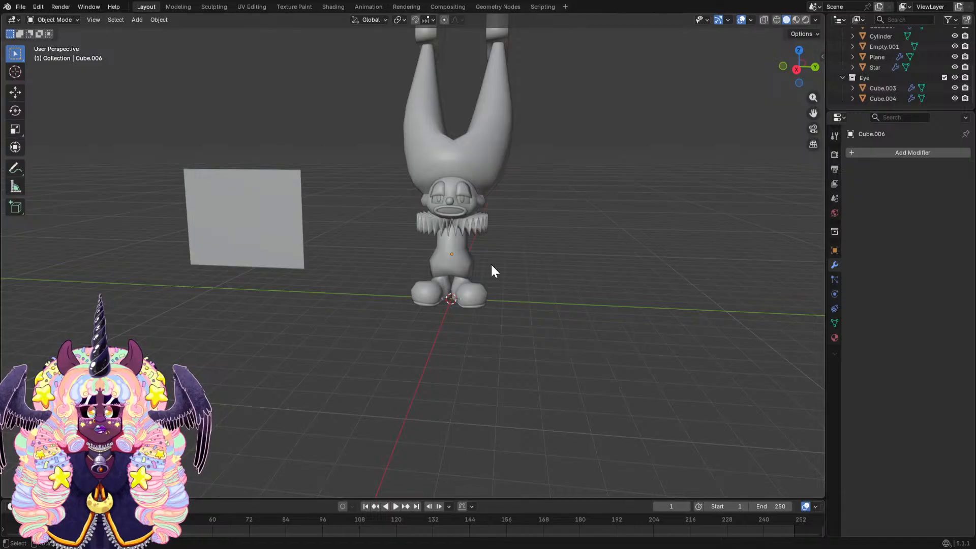
Add a mesh cube to the scene at the 3D cursor for the clown's arm.
{"action": "middle_click_drag", "start_coordinate": [589, 243], "coordinate": [529, 187]}
{"action": "scroll", "coordinate": [550, 215], "scroll_direction": "up", "scroll_amount": 1}
{"action": "scroll", "coordinate": [440, 240], "scroll_direction": "up", "scroll_amount": 1}
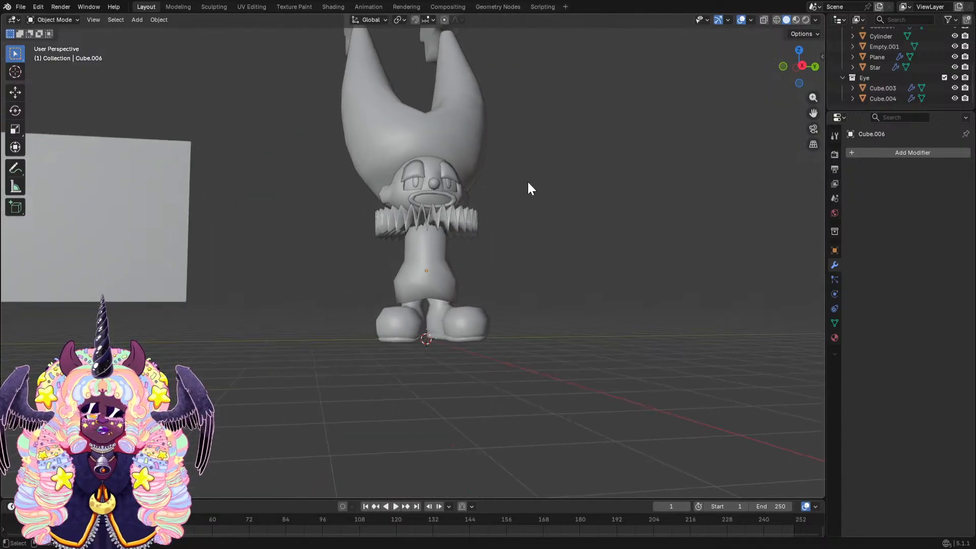
{"action": "key", "text": "shift+a"}
{"action": "mouse_move", "coordinate": [523, 181]}
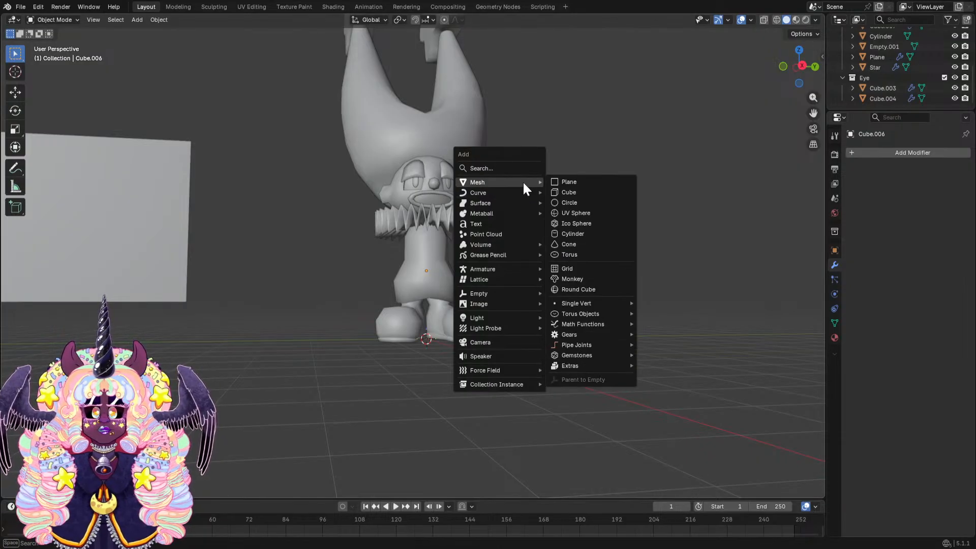
{"action": "left_click", "coordinate": [558, 192]}
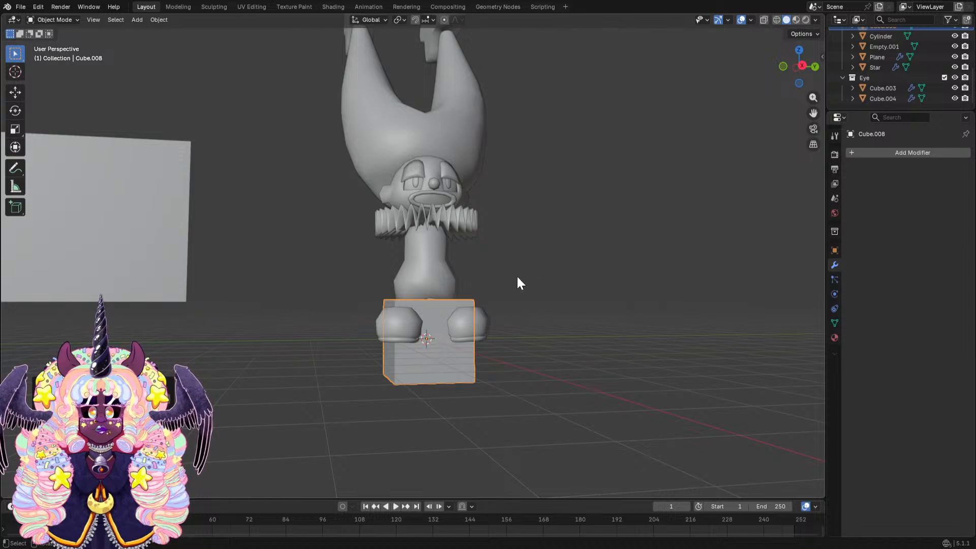
Raise the cube along global Z to torso height and shift it along positive global Y beside the body.
{"action": "middle_click_drag", "start_coordinate": [518, 277], "coordinate": [510, 313]}
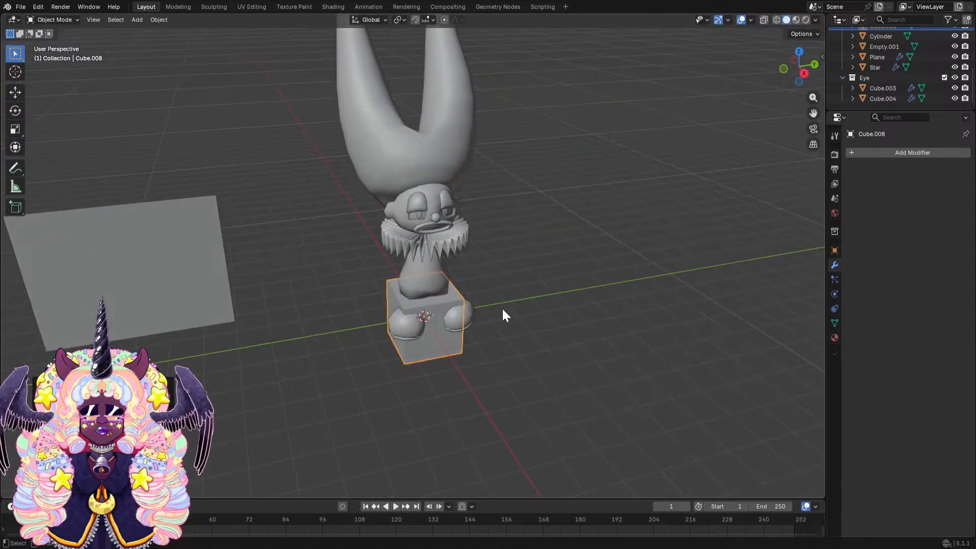
{"action": "key", "text": "g"}
{"action": "key", "text": "z"}
{"action": "left_click", "coordinate": [507, 260]}
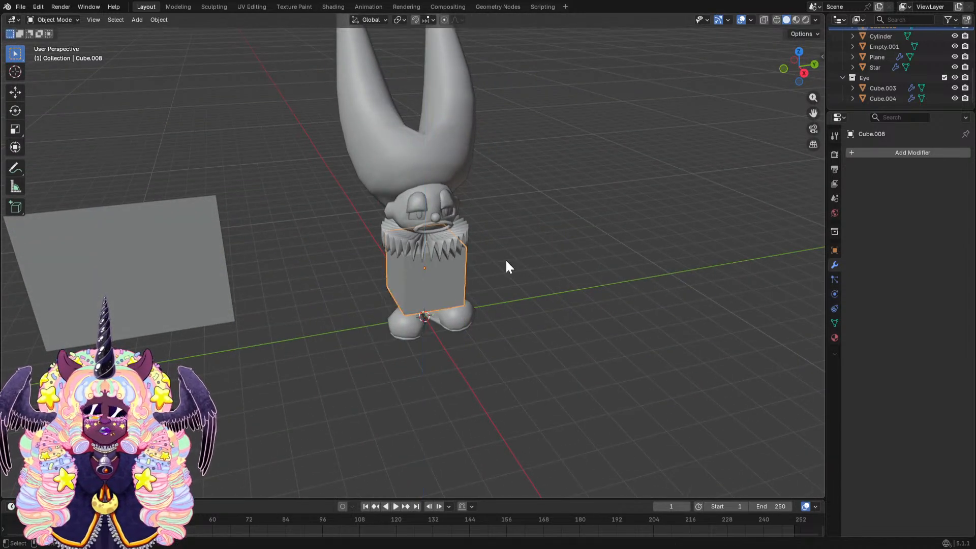
{"action": "key", "text": "g"}
{"action": "key", "text": "y"}
{"action": "left_click", "coordinate": [556, 241]}
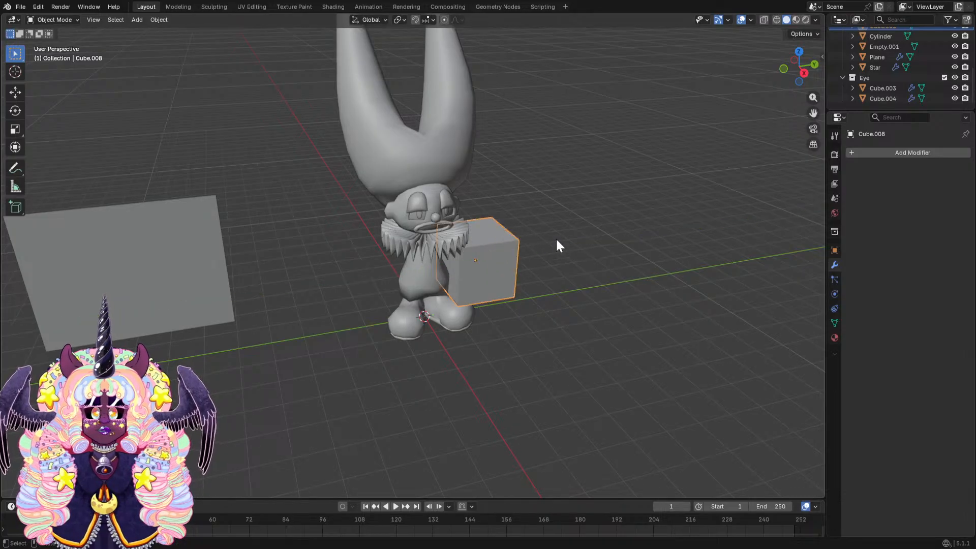
Try flattening the cube along global Z to roughly a third of its height.
{"action": "middle_click_drag", "start_coordinate": [556, 237], "coordinate": [556, 203]}
{"action": "scroll", "coordinate": [565, 209], "scroll_direction": "up", "scroll_amount": 1}
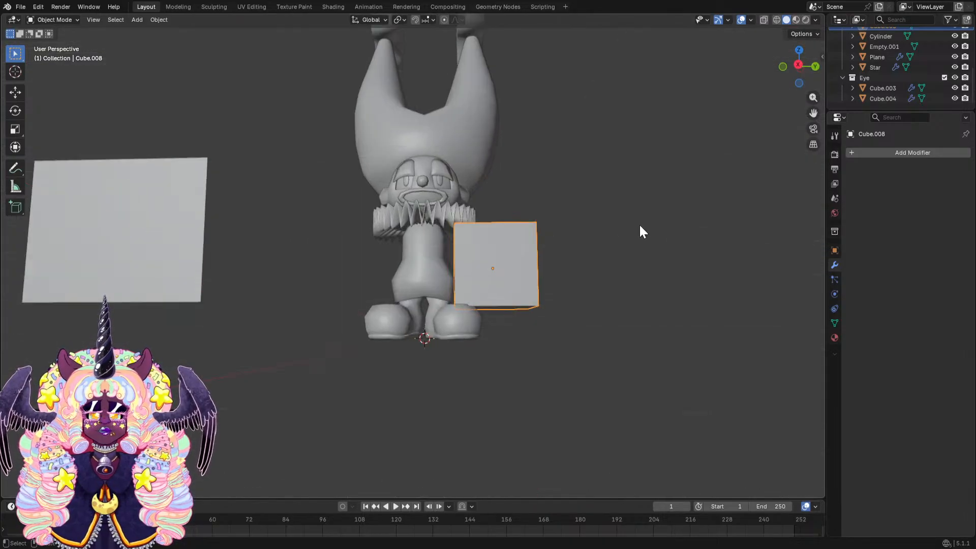
{"action": "key", "text": "s"}
{"action": "key", "text": "z"}
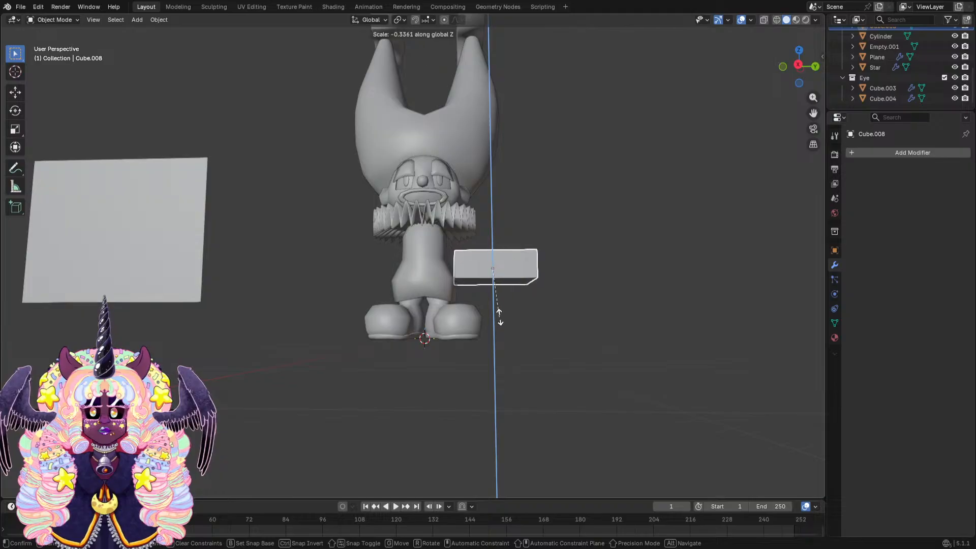
{"action": "left_click", "coordinate": [497, 313]}
{"action": "middle_click_drag", "start_coordinate": [498, 313], "coordinate": [429, 319]}
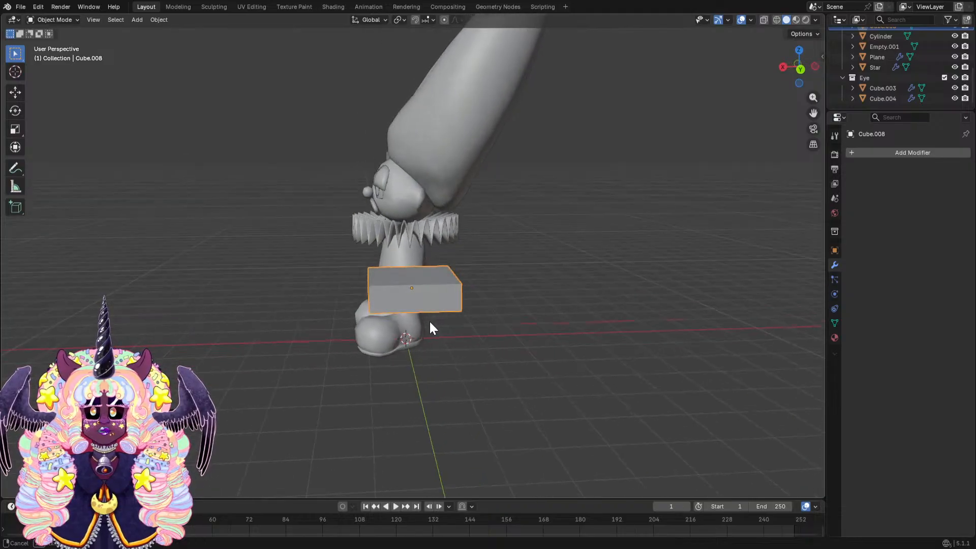
{"action": "key", "text": "ctrl+z"}
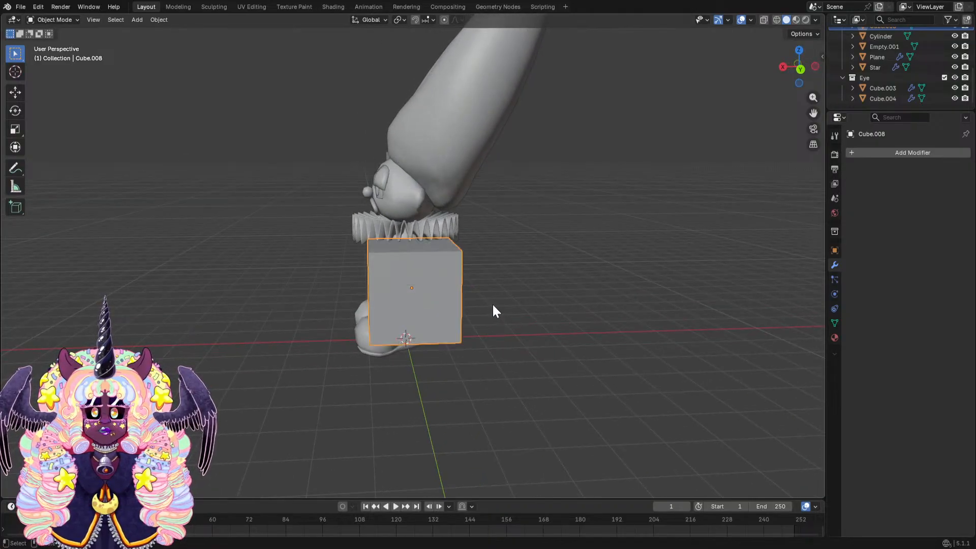
Scale the cube down uniformly to roughly a third of its size beside the torso.
{"action": "key", "text": "s"}
{"action": "left_click", "coordinate": [453, 285]}
{"action": "middle_click_drag", "start_coordinate": [453, 285], "coordinate": [565, 257]}
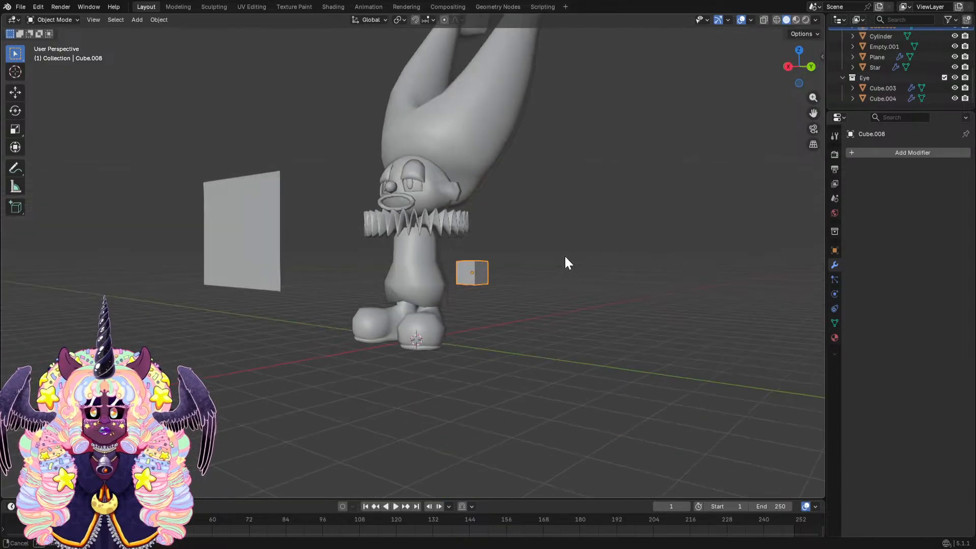
{"action": "key", "text": "s"}
{"action": "left_click", "coordinate": [616, 263]}
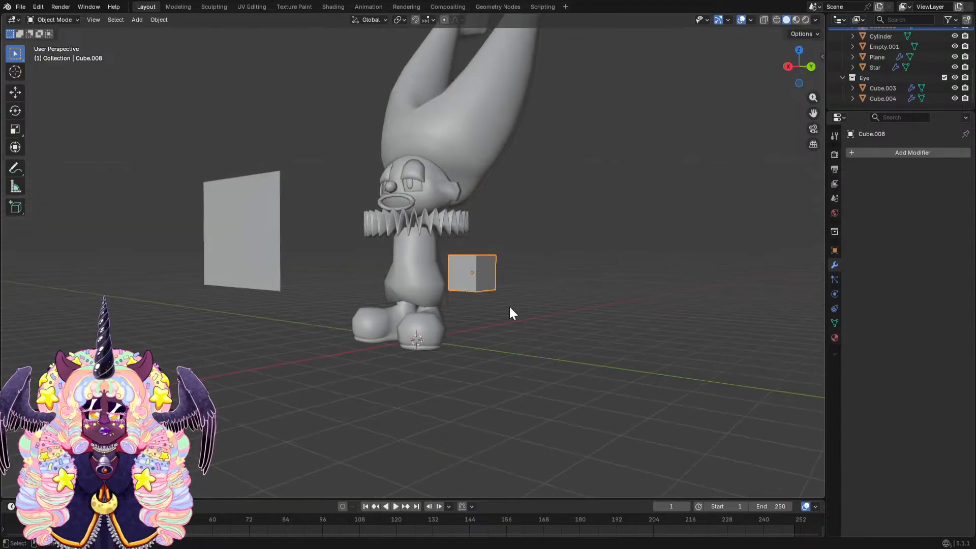
{"action": "middle_click_drag", "start_coordinate": [509, 311], "coordinate": [570, 326]}
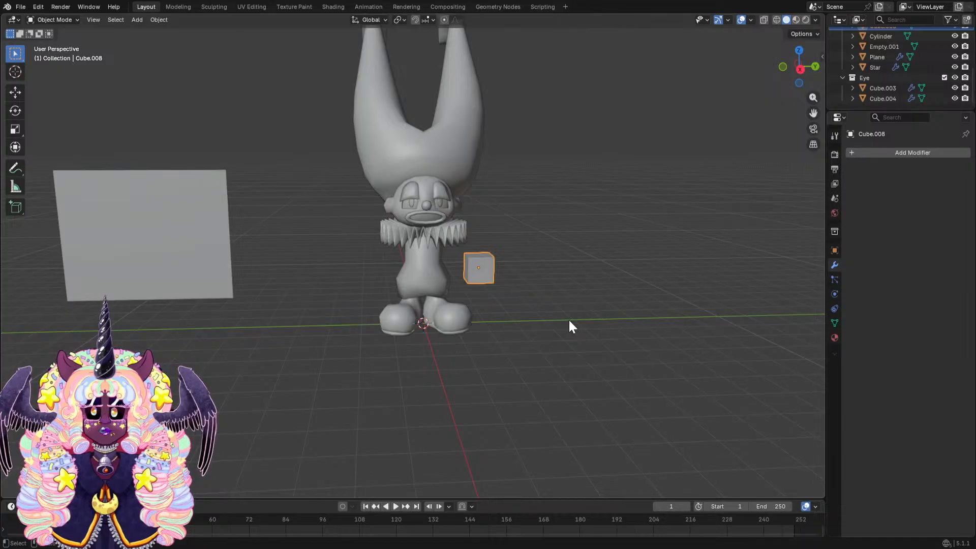
Stretch the cube along global Y into an arm bar roughly six times as long as it is high.
{"action": "key", "text": "s"}
{"action": "key", "text": "x"}
{"action": "left_click", "coordinate": [694, 306]}
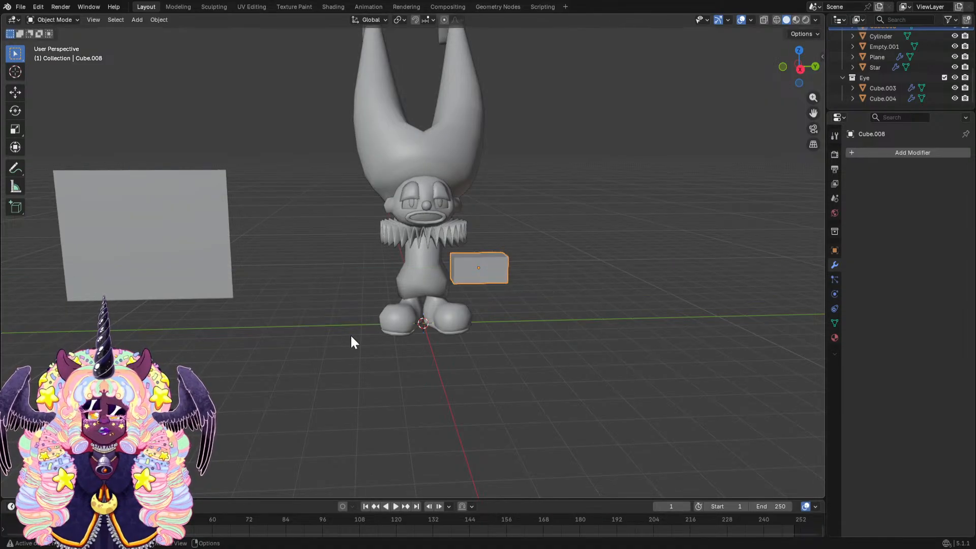
{"action": "key", "text": "s"}
{"action": "key", "text": "y"}
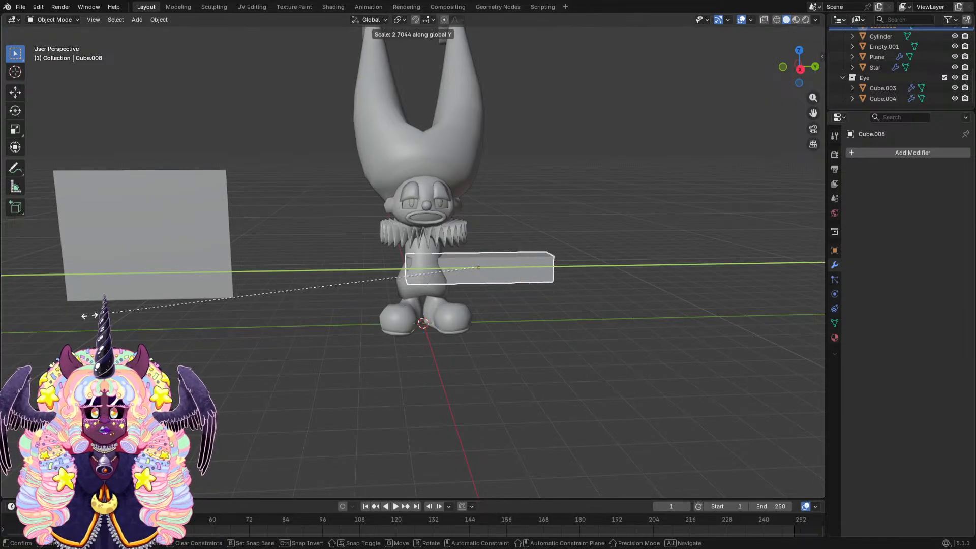
{"action": "left_click", "coordinate": [62, 310]}
{"action": "key", "text": "s"}
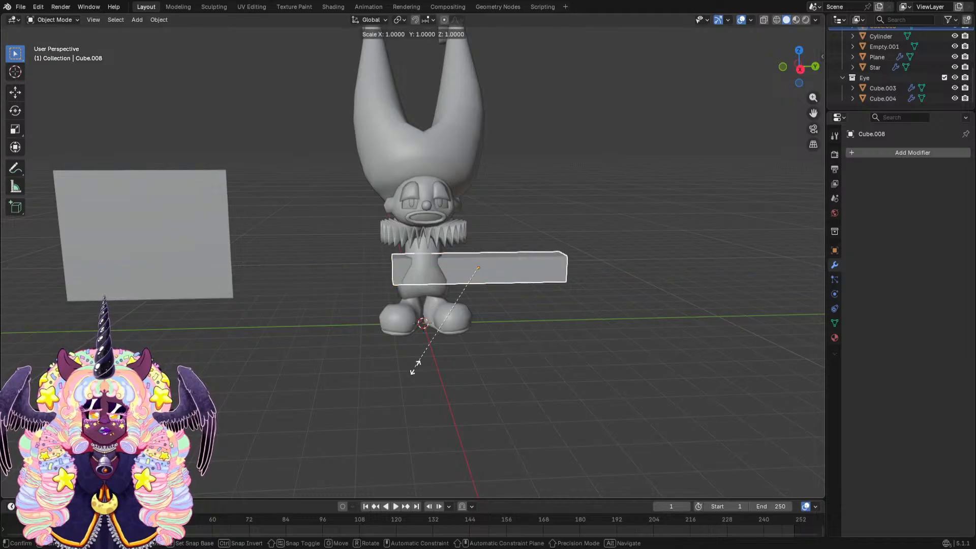
{"action": "key", "text": "y"}
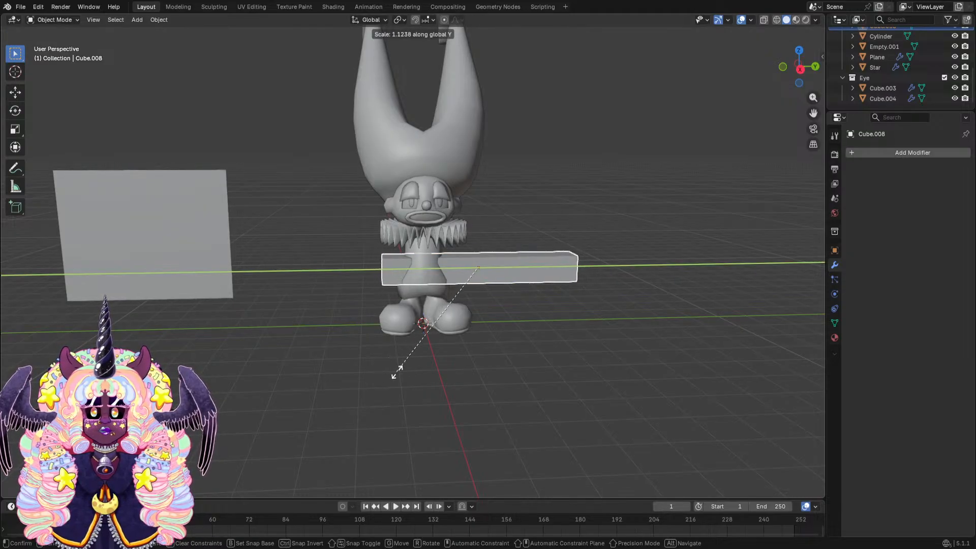
{"action": "left_click", "coordinate": [398, 371]}
Move the arm bar about 2 m along positive global Y and raise it along Z to just under the ruff.
{"action": "key", "text": "g"}
{"action": "key", "text": "y"}
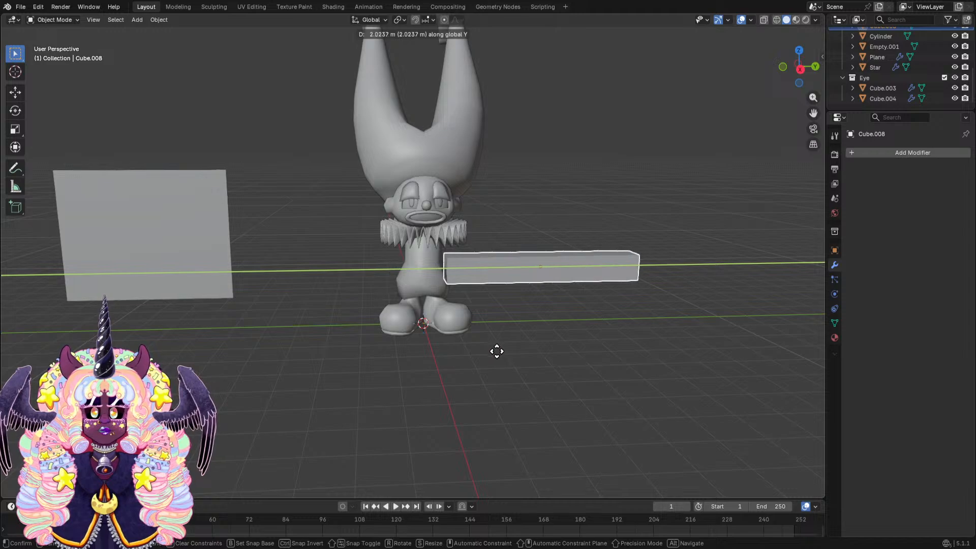
{"action": "left_click", "coordinate": [498, 350]}
{"action": "middle_click_drag", "start_coordinate": [510, 340], "coordinate": [578, 272]}
{"action": "key", "text": "g"}
{"action": "key", "text": "z"}
{"action": "left_click", "coordinate": [506, 311]}
{"action": "scroll", "coordinate": [561, 322], "scroll_direction": "up", "scroll_amount": 3}
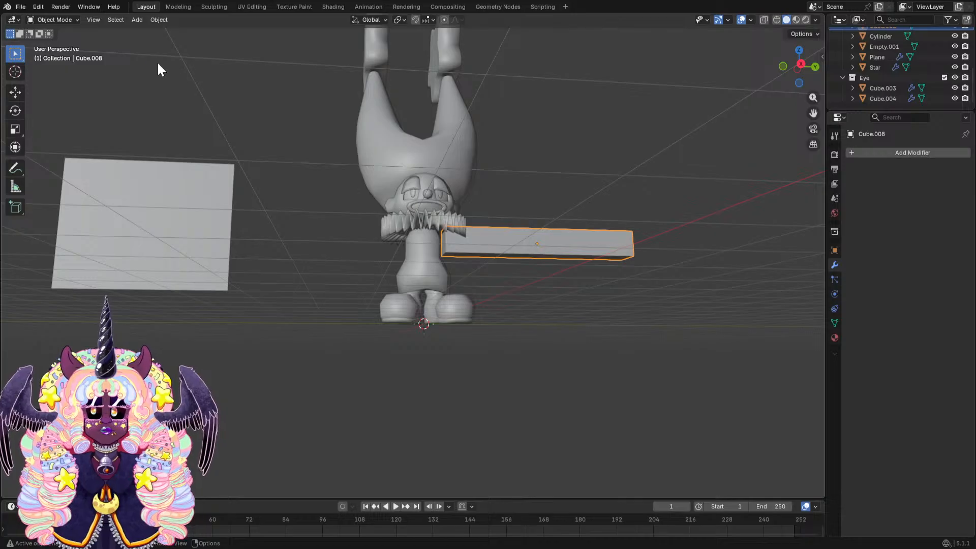
In Edit Mode, select the bar's outer end face and scale it to nearly three times its size, flaring the sleeve.
{"action": "left_click", "coordinate": [60, 20]}
{"action": "left_click", "coordinate": [57, 41]}
{"action": "middle_click_drag", "start_coordinate": [175, 56], "coordinate": [132, 70]}
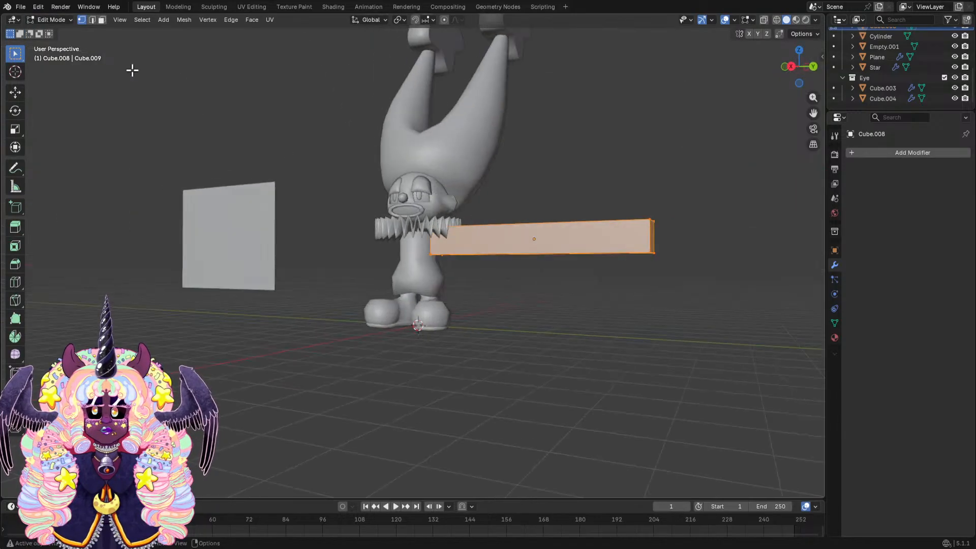
{"action": "left_click", "coordinate": [101, 20]}
{"action": "left_click", "coordinate": [650, 242]}
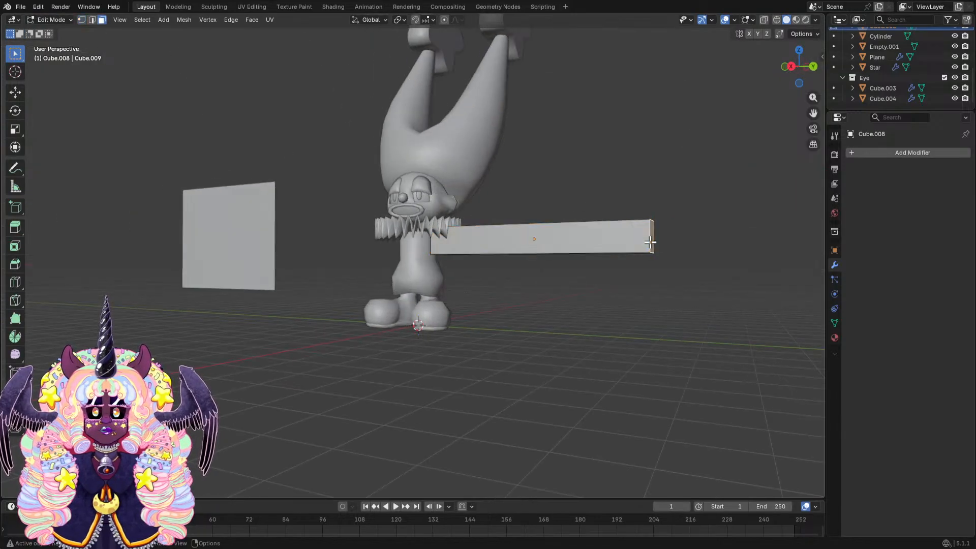
{"action": "middle_click_drag", "start_coordinate": [650, 241], "coordinate": [633, 272]}
{"action": "key", "text": "s"}
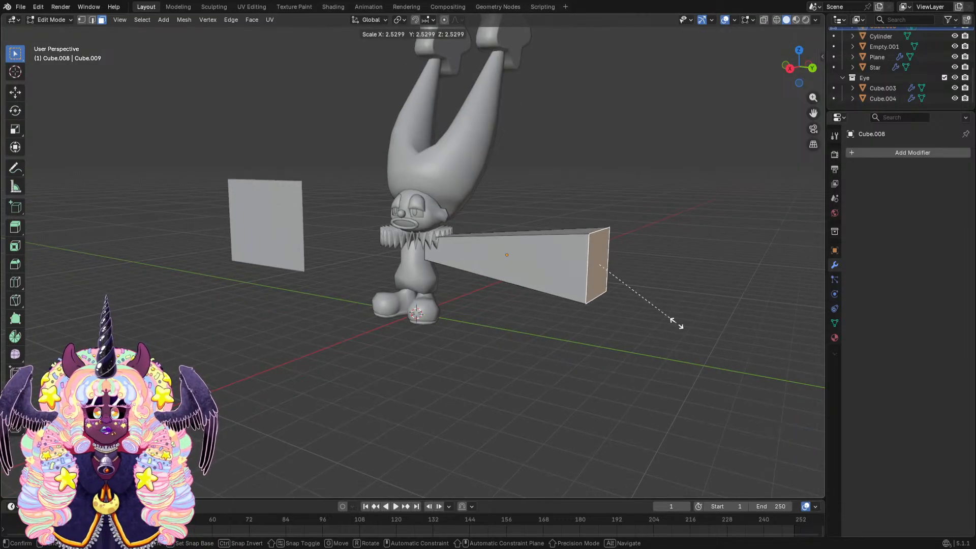
{"action": "left_click", "coordinate": [687, 331]}
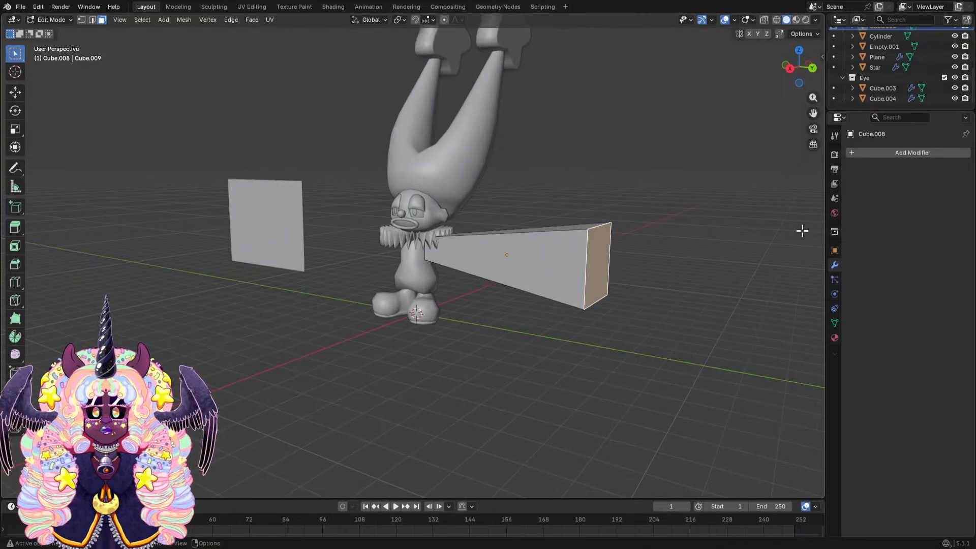
Add a Subdivision Surface modifier to the flared sleeve and cut a single edge loop around its mid-length.
{"action": "left_click", "coordinate": [862, 152]}
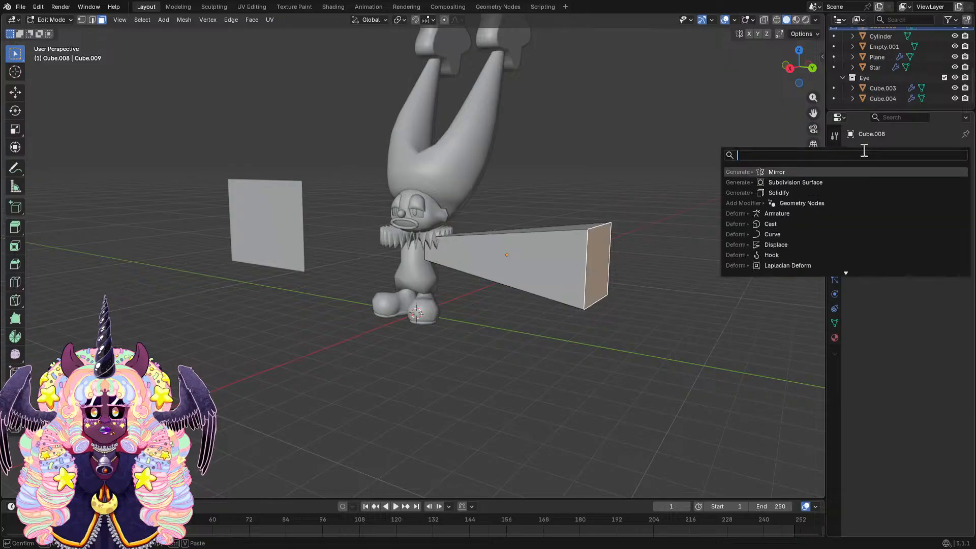
{"action": "left_click", "coordinate": [818, 182]}
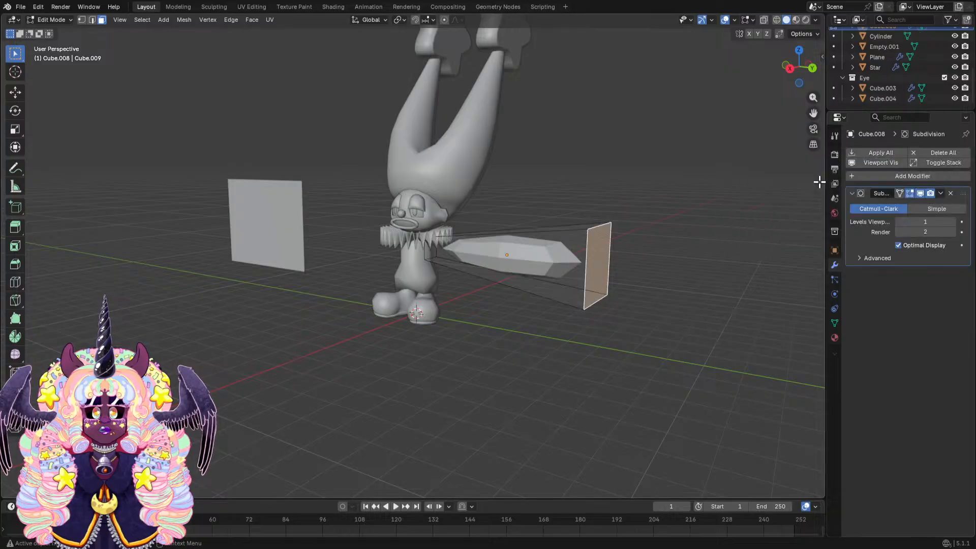
{"action": "left_click", "coordinate": [18, 285]}
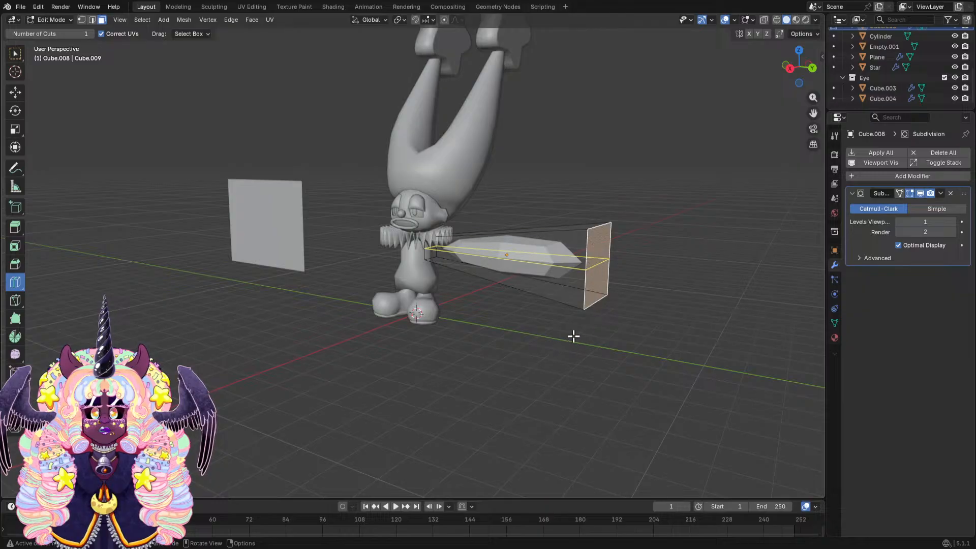
{"action": "middle_click_drag", "start_coordinate": [573, 336], "coordinate": [688, 294]}
{"action": "left_click", "coordinate": [575, 217]}
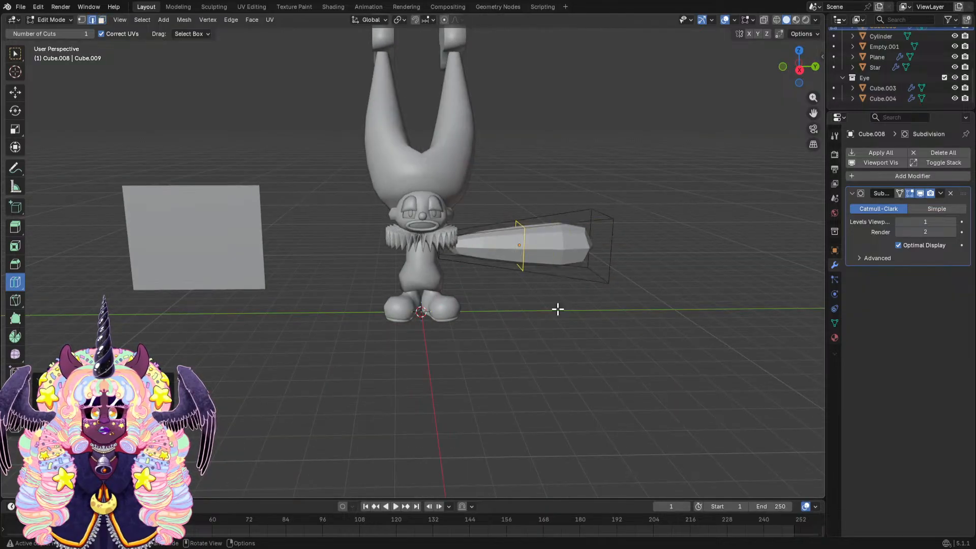
Move the new edge loop along global Y to just inside the flared end and scale it up about 1.47 times.
{"action": "key", "text": "g"}
{"action": "key", "text": "y"}
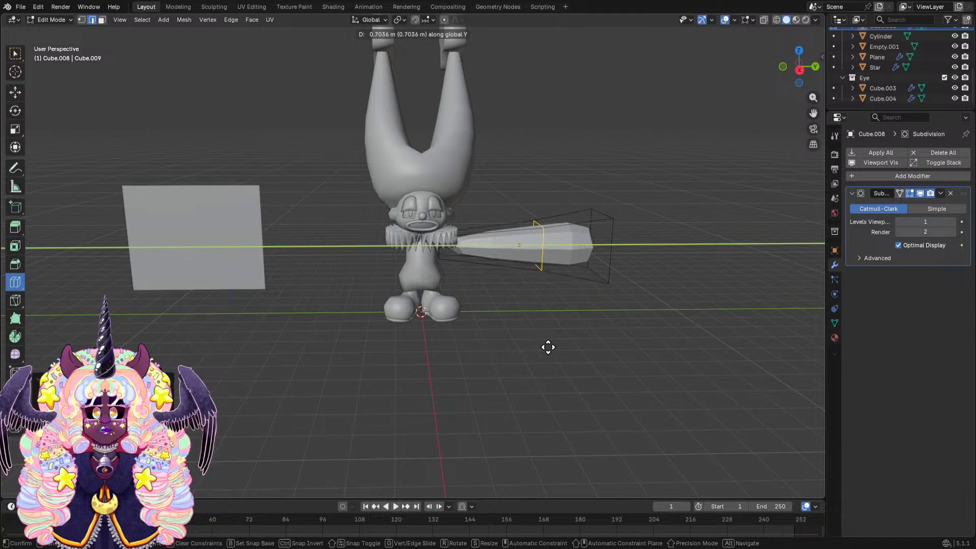
{"action": "left_click", "coordinate": [605, 347]}
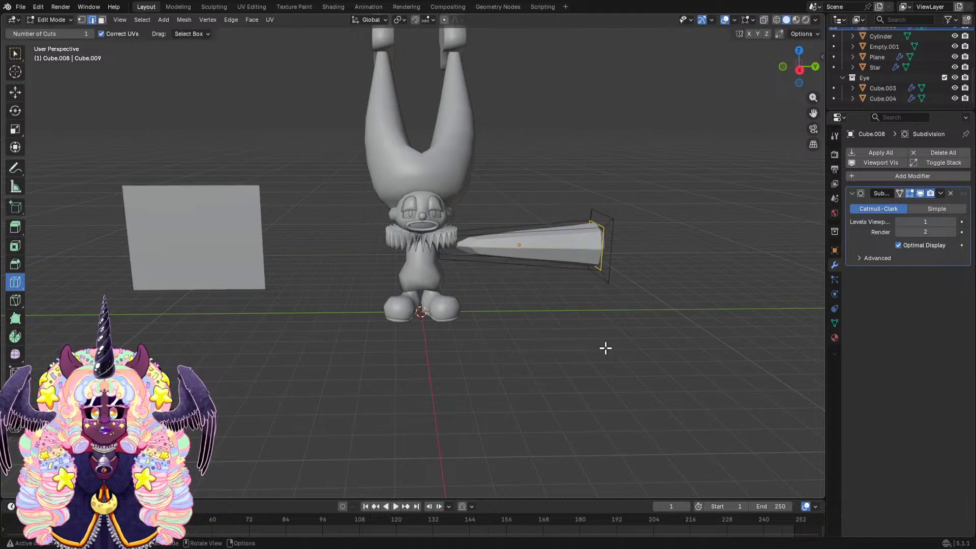
{"action": "key", "text": "s"}
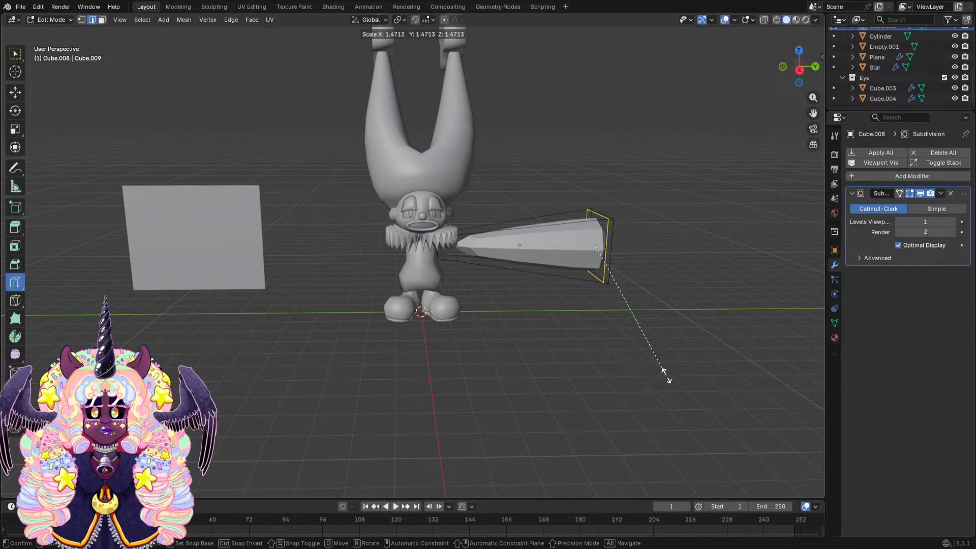
{"action": "left_click", "coordinate": [663, 372]}
Cut another edge loop, move it about 2.76 m along negative global Y to the shoulder end, and scale it down to the sleeve's narrow profile.
{"action": "middle_click_drag", "start_coordinate": [664, 374], "coordinate": [476, 283]}
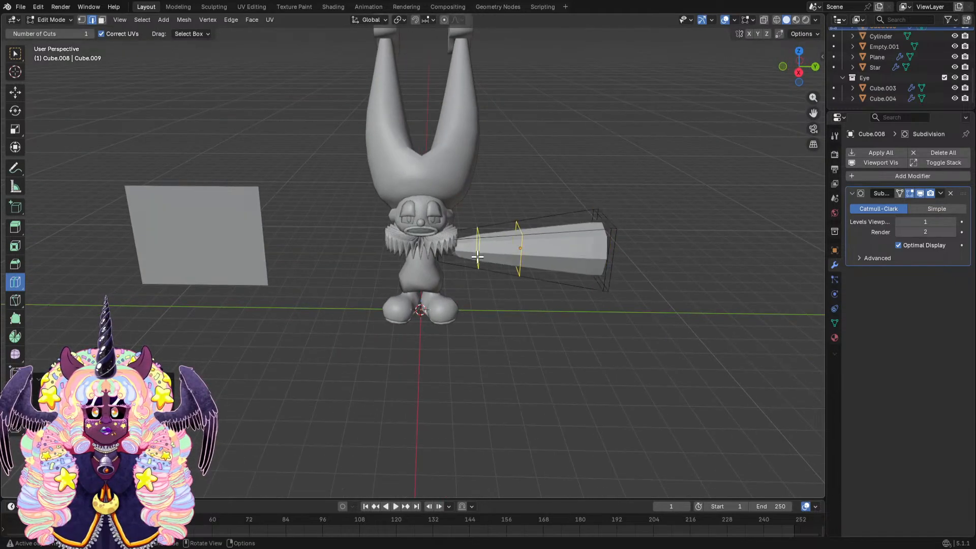
{"action": "key", "text": "g"}
{"action": "key", "text": "y"}
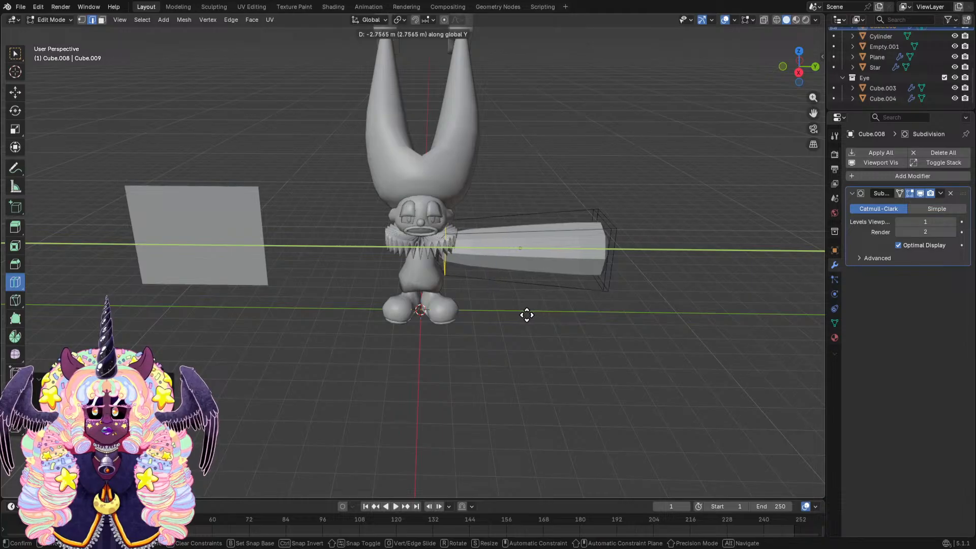
{"action": "left_click", "coordinate": [527, 320]}
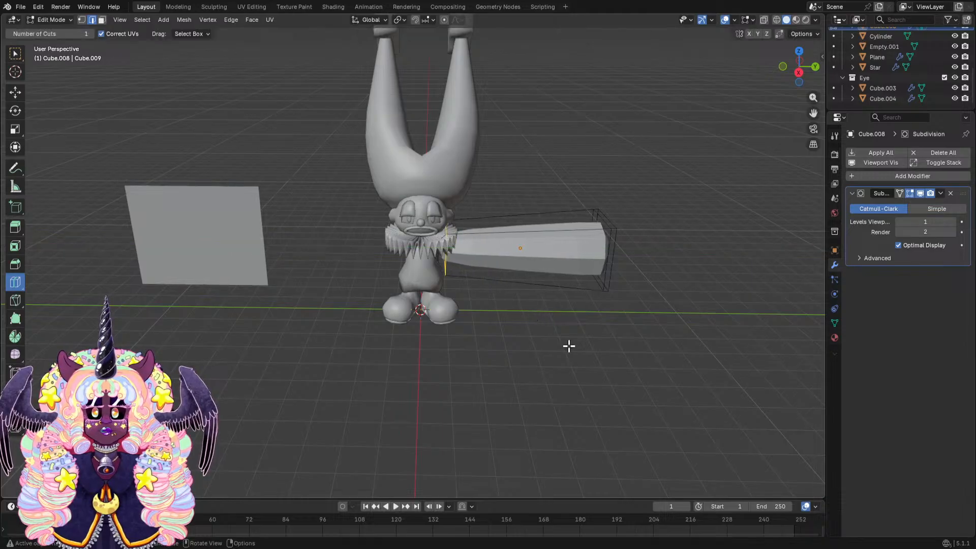
{"action": "key", "text": "s"}
{"action": "left_click", "coordinate": [529, 335]}
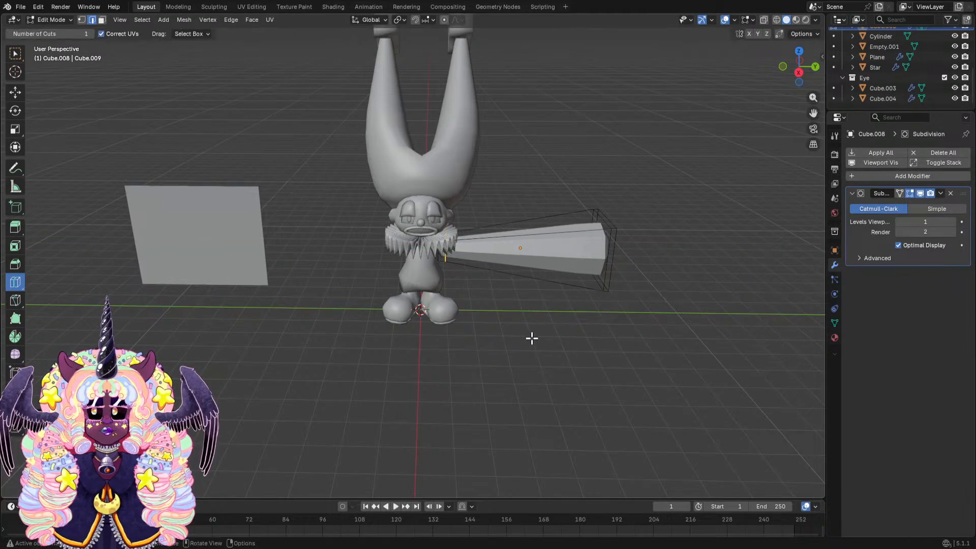
Return to Object Mode and apply the sleeve's Subdivision modifier.
{"action": "middle_click_drag", "start_coordinate": [532, 337], "coordinate": [435, 311]}
{"action": "left_click", "coordinate": [62, 23]}
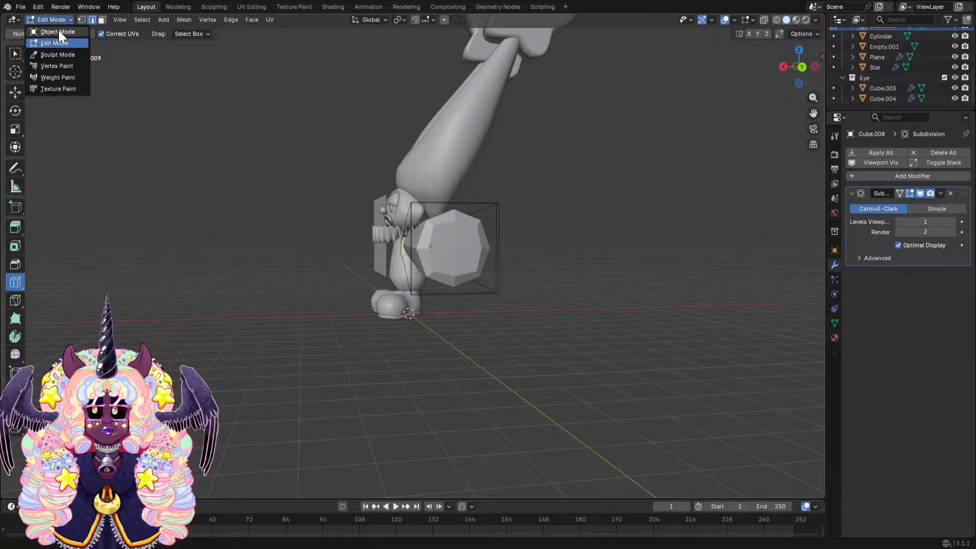
{"action": "left_click", "coordinate": [58, 31]}
{"action": "middle_click_drag", "start_coordinate": [283, 210], "coordinate": [496, 271]}
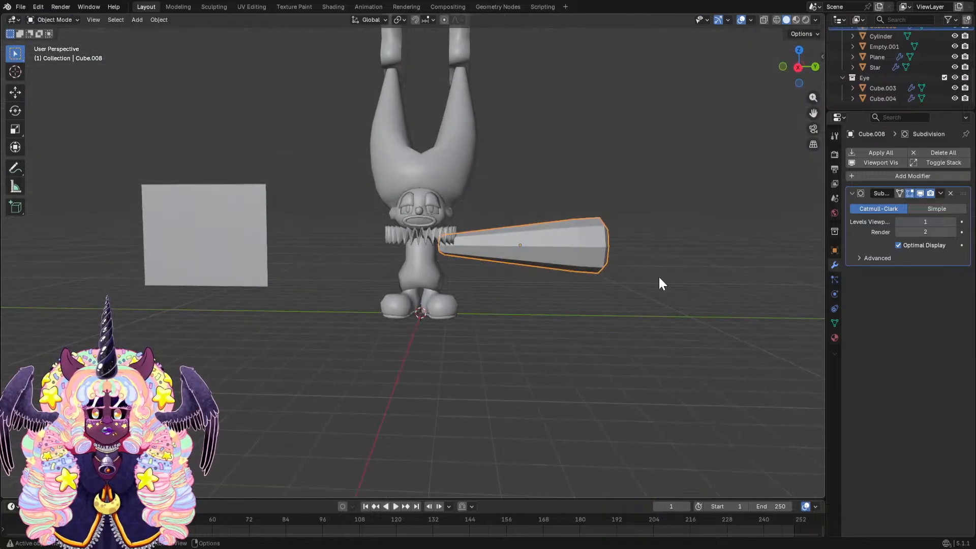
{"action": "left_click", "coordinate": [937, 194]}
{"action": "left_click", "coordinate": [914, 201]}
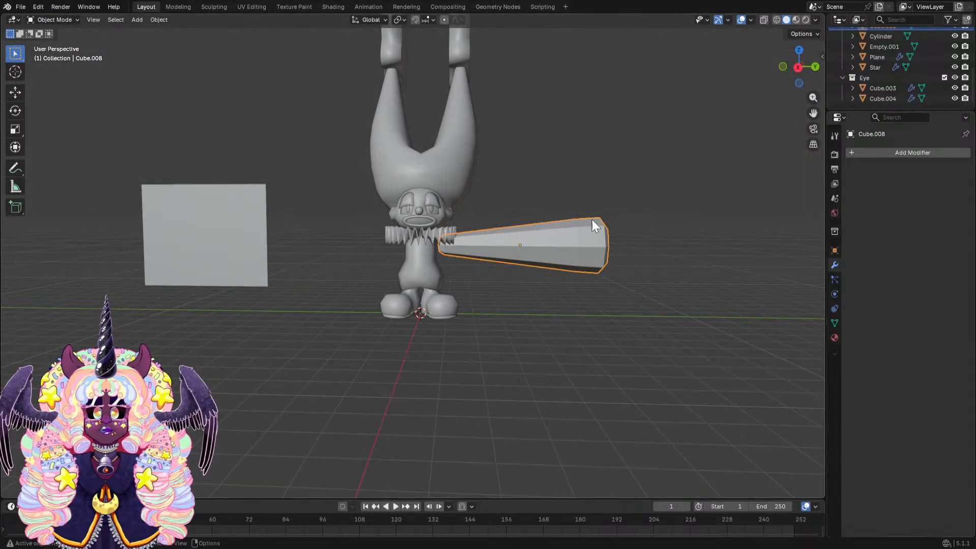
Stretch the sleeve arm along global Y to roughly 1.2 times its length, leaving its thickness as is.
{"action": "middle_click_drag", "start_coordinate": [591, 218], "coordinate": [699, 254], "text": "ctrl"}
{"action": "key", "text": "s"}
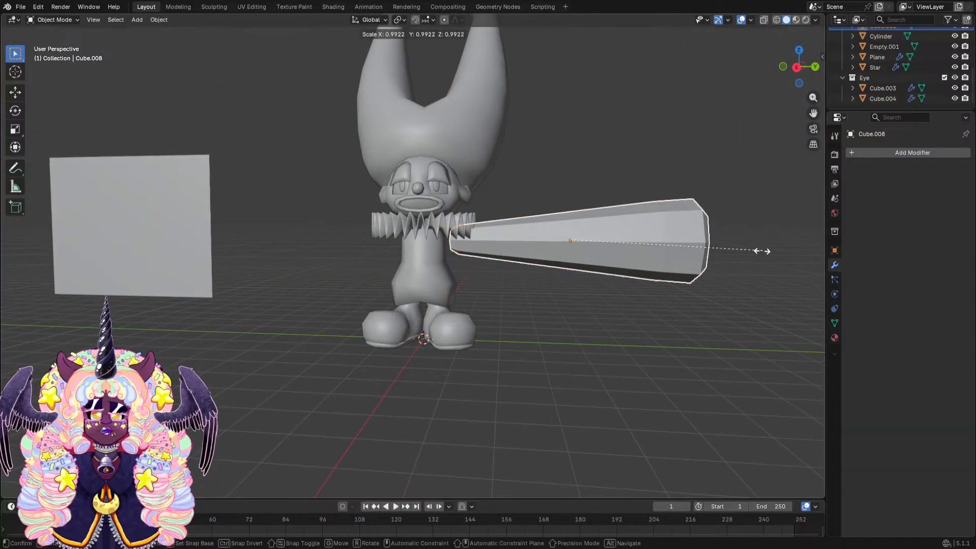
{"action": "right_click", "coordinate": [731, 251]}
{"action": "key", "text": "s"}
{"action": "key", "text": "y"}
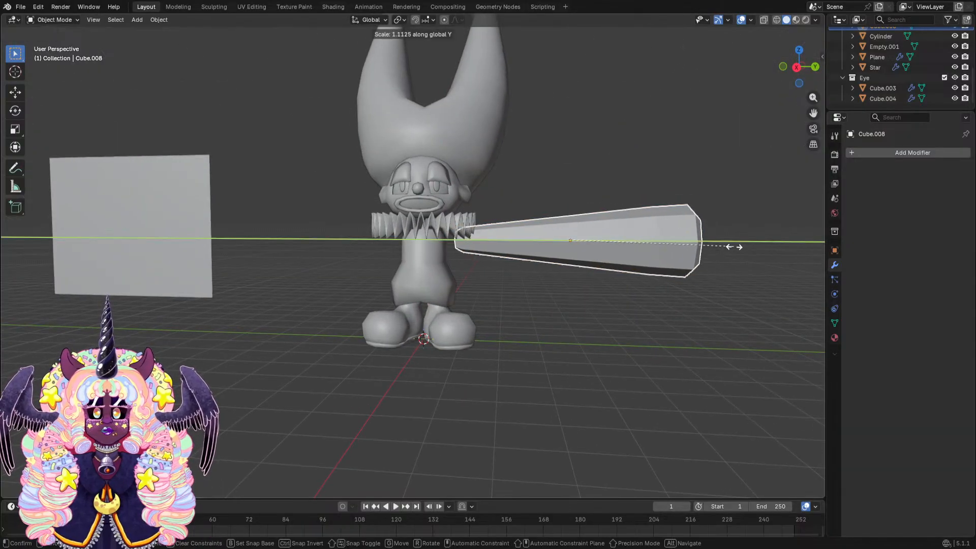
{"action": "left_click", "coordinate": [768, 244]}
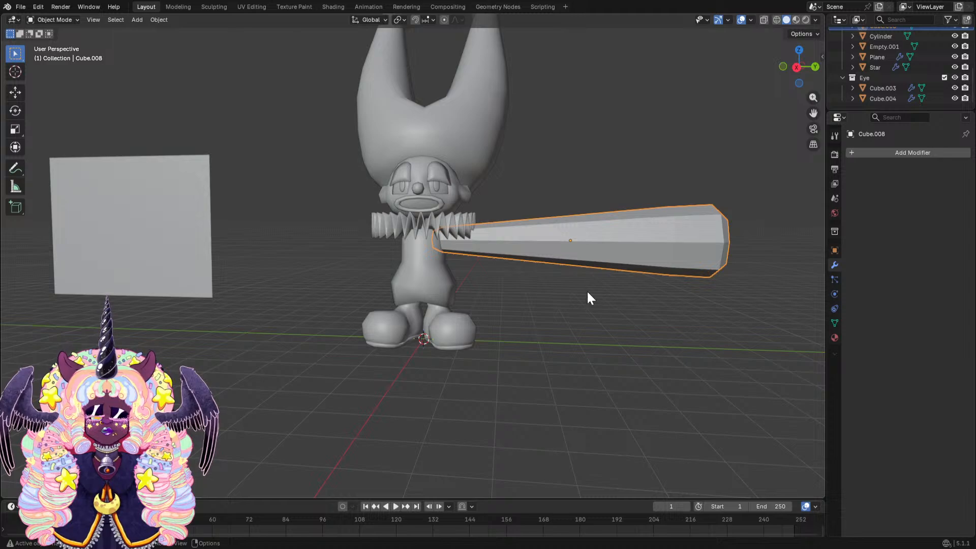
{"action": "key", "text": "s"}
{"action": "right_click", "coordinate": [665, 291]}
Switch the sleeve arm to Edit Mode with its flared outer end in view.
{"action": "middle_click_drag", "start_coordinate": [666, 293], "coordinate": [615, 294]}
{"action": "left_click", "coordinate": [69, 20]}
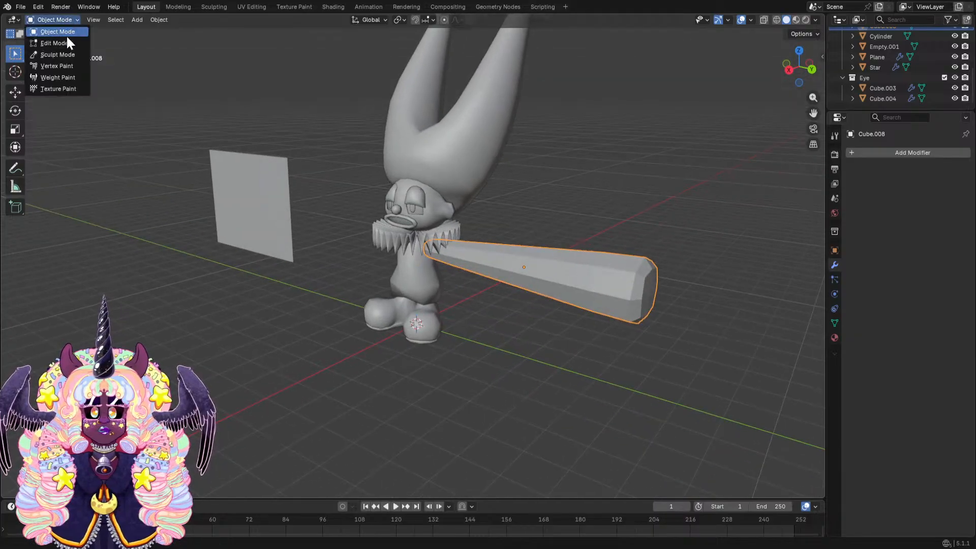
{"action": "left_click", "coordinate": [49, 43]}
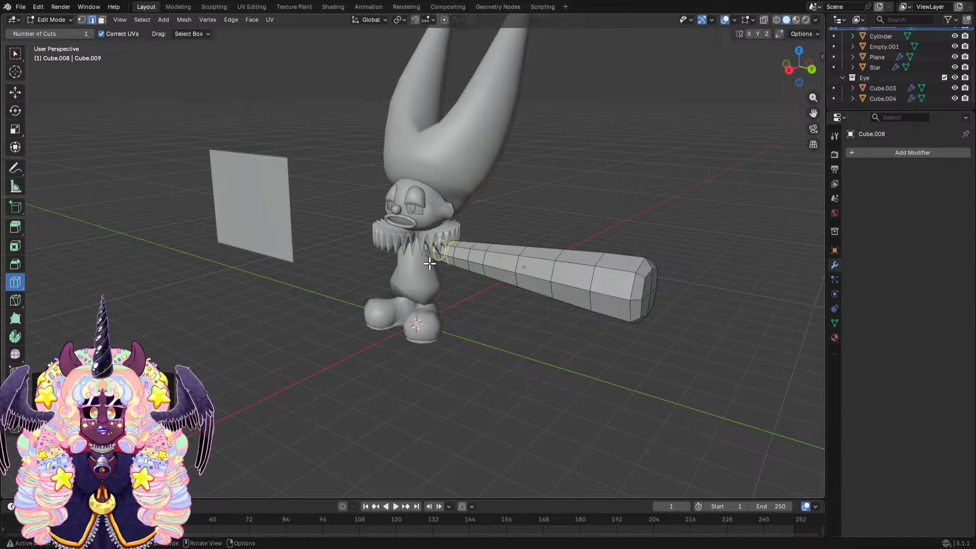
Add closely spaced loop cuts along the remaining wider half of the tapered arm, out to its thick end.
{"action": "middle_click_drag", "start_coordinate": [452, 263], "coordinate": [498, 249]}
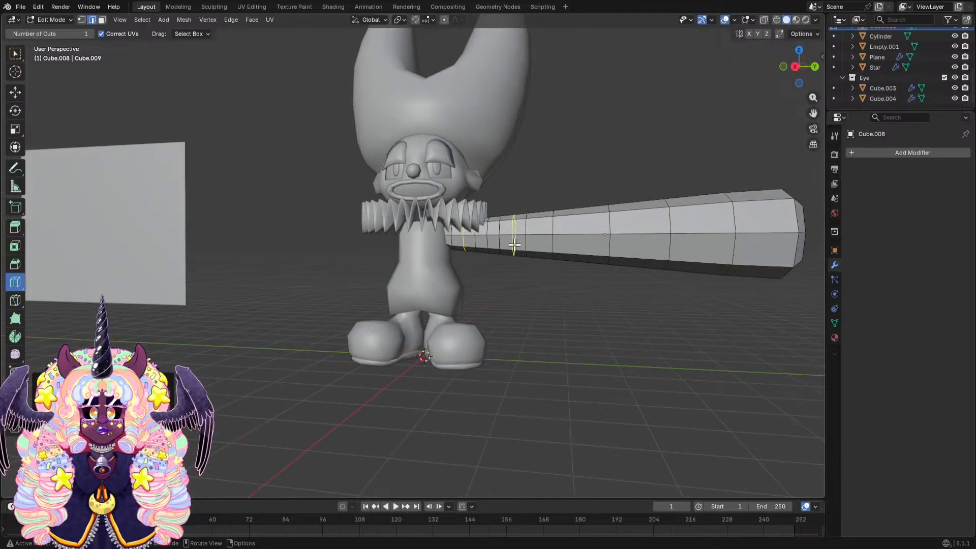
{"action": "left_click", "coordinate": [578, 250]}
{"action": "left_click", "coordinate": [568, 249]}
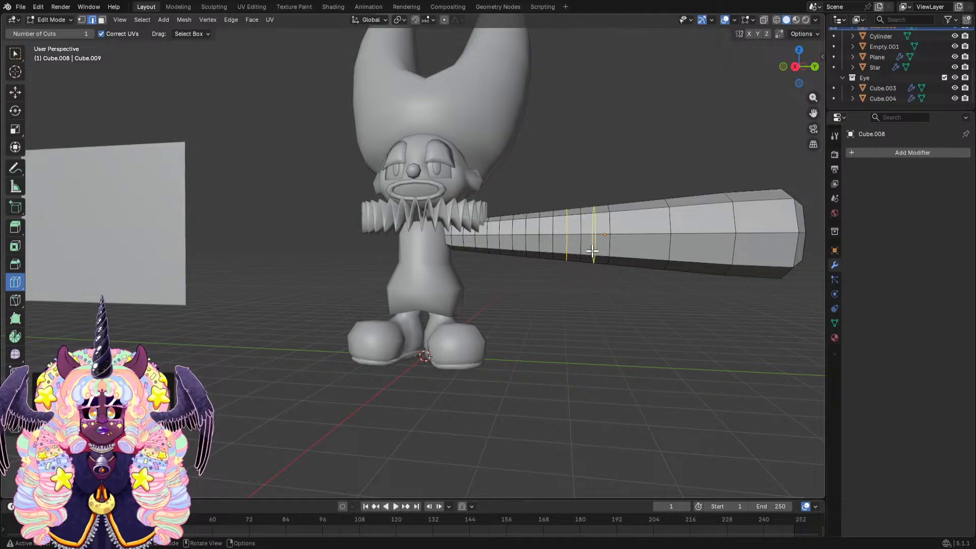
{"action": "left_click", "coordinate": [593, 251]}
{"action": "left_click", "coordinate": [623, 249]}
{"action": "left_click", "coordinate": [656, 244]}
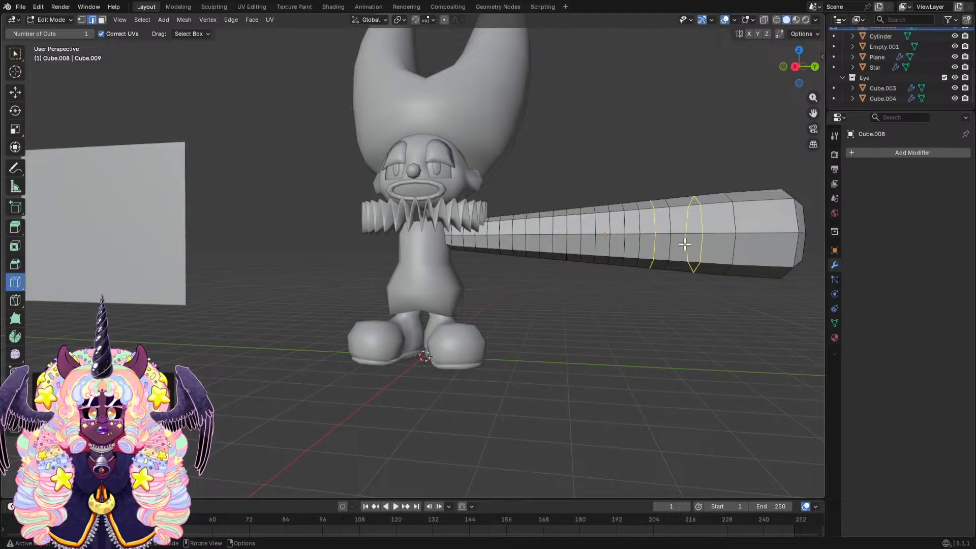
{"action": "left_click", "coordinate": [697, 239]}
{"action": "left_click", "coordinate": [683, 236]}
{"action": "left_click", "coordinate": [742, 230]}
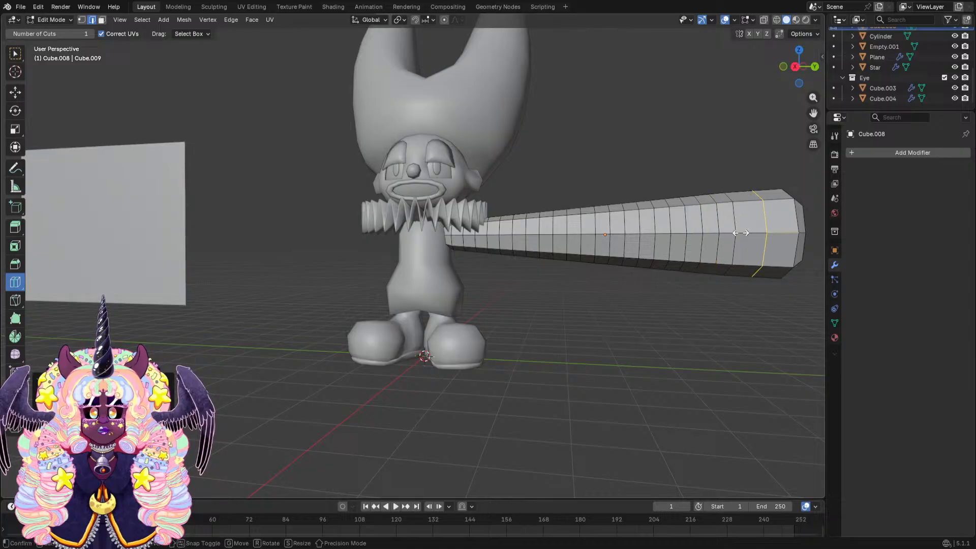
{"action": "left_click", "coordinate": [743, 229]}
Return the arm to Object Mode and save the file.
{"action": "middle_click_drag", "start_coordinate": [743, 231], "coordinate": [716, 242]}
{"action": "scroll", "coordinate": [780, 302], "scroll_direction": "down", "scroll_amount": 2}
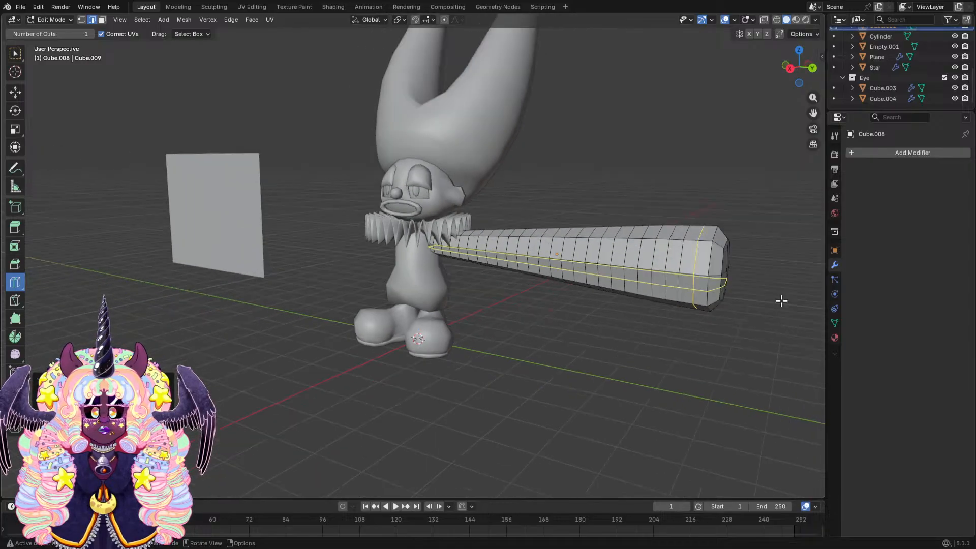
{"action": "scroll", "coordinate": [692, 315], "scroll_direction": "down", "scroll_amount": 3}
{"action": "middle_click_drag", "start_coordinate": [692, 315], "coordinate": [313, 209]}
{"action": "left_click", "coordinate": [41, 17]}
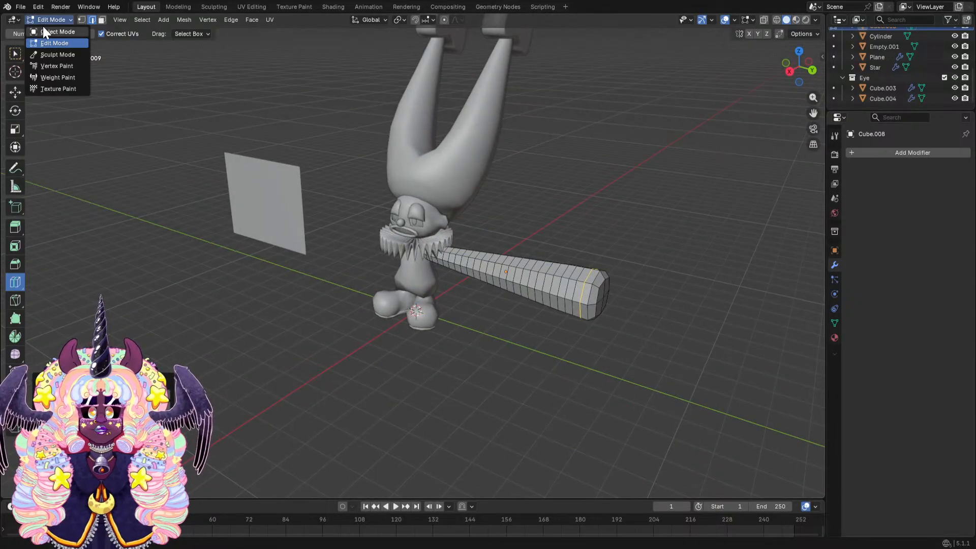
{"action": "left_click", "coordinate": [43, 27]}
{"action": "key", "text": "ctrl+s"}
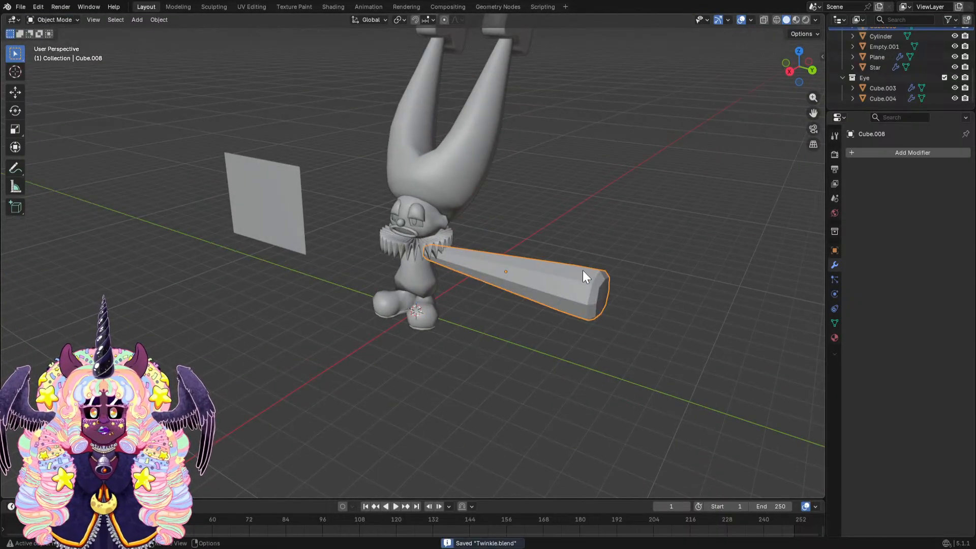
Apply smooth shading to the tapered arm.
{"action": "right_click", "coordinate": [575, 279]}
{"action": "left_click", "coordinate": [577, 280]}
{"action": "middle_click_drag", "start_coordinate": [576, 280], "coordinate": [592, 264]}
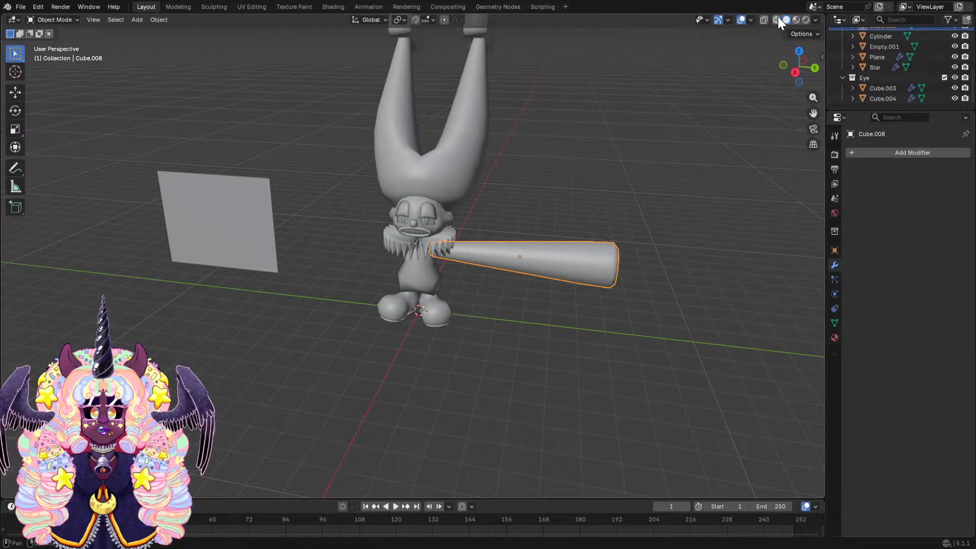
Display the scene in Material Preview to examine the character on the reference image plane.
{"action": "left_click", "coordinate": [795, 19]}
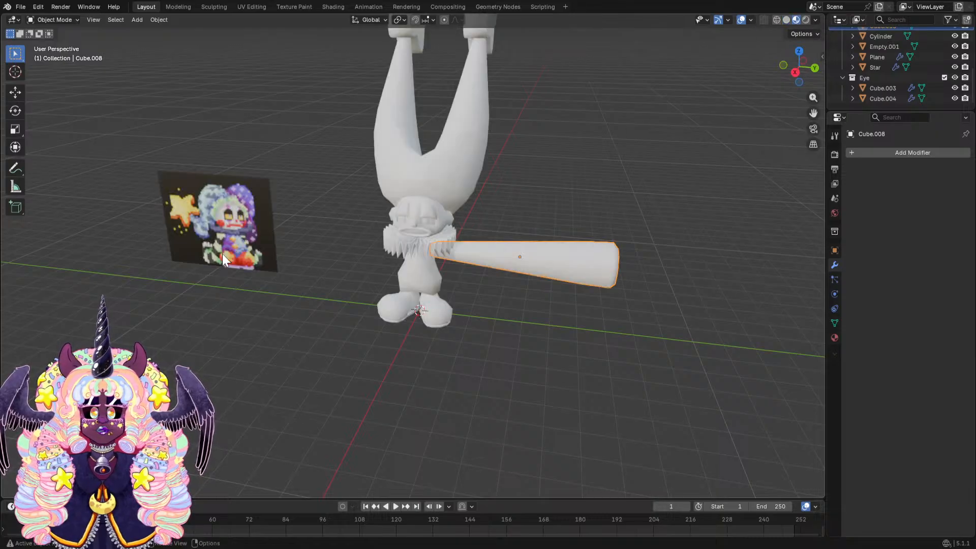
{"action": "middle_click_drag", "start_coordinate": [402, 262], "coordinate": [431, 227]}
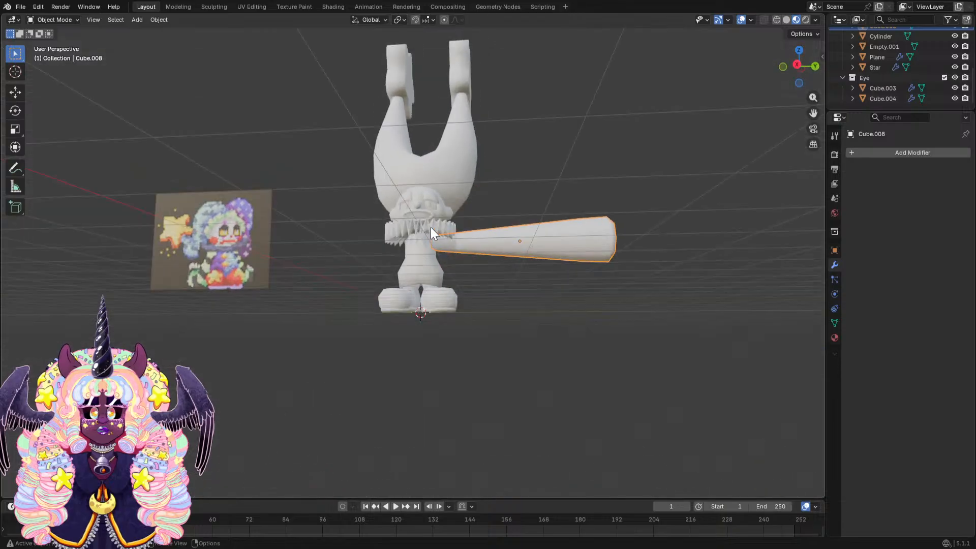
{"action": "middle_click_drag", "start_coordinate": [253, 303], "coordinate": [534, 202]}
Duplicate the clown's nose sphere and move the copy straight down along Z in front of the chest.
{"action": "left_click", "coordinate": [432, 184]}
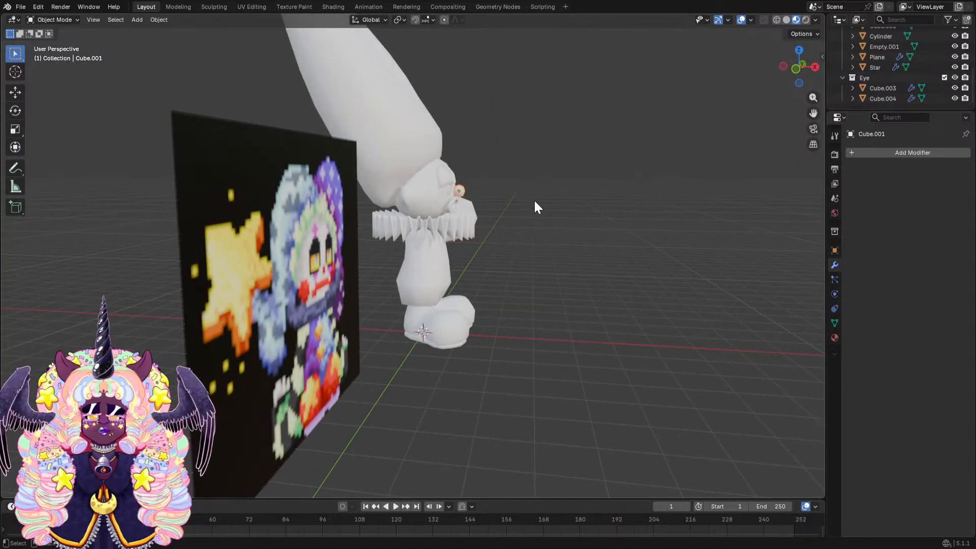
{"action": "key", "text": "shift+d"}
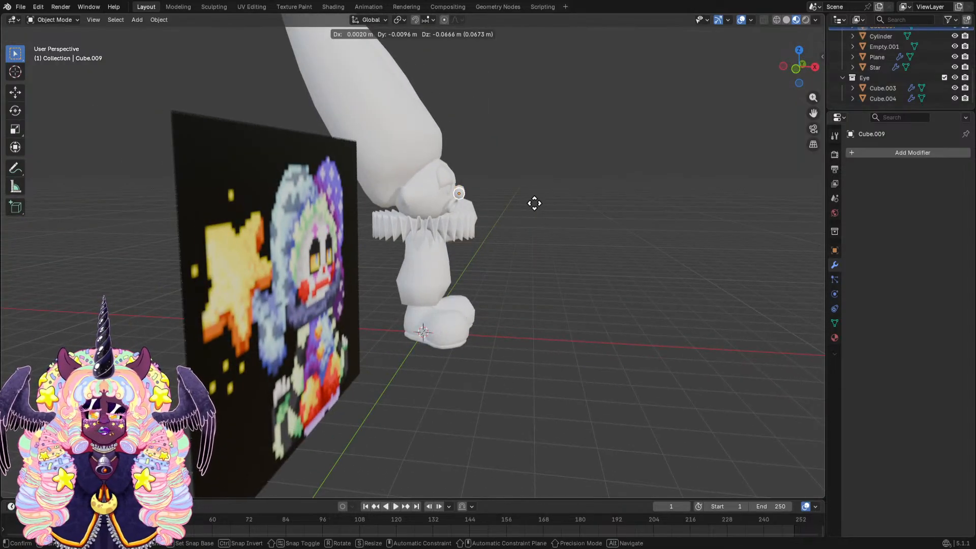
{"action": "key", "text": "z"}
{"action": "left_click", "coordinate": [518, 266]}
Switch back to Solid shading and enlarge the duplicated sphere as a costume button.
{"action": "middle_click_drag", "start_coordinate": [513, 264], "coordinate": [450, 258]}
{"action": "scroll", "coordinate": [481, 258], "scroll_direction": "up", "scroll_amount": 3}
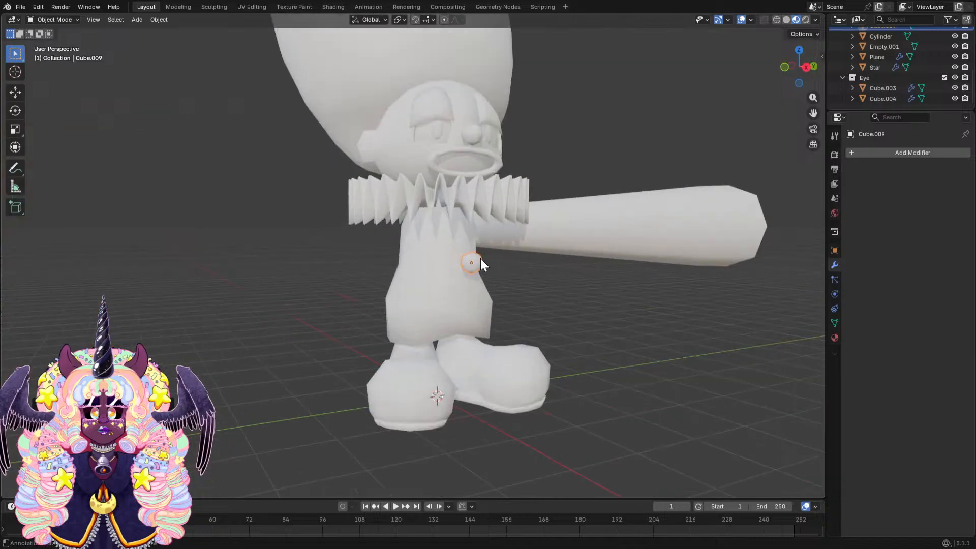
{"action": "left_click", "coordinate": [786, 19]}
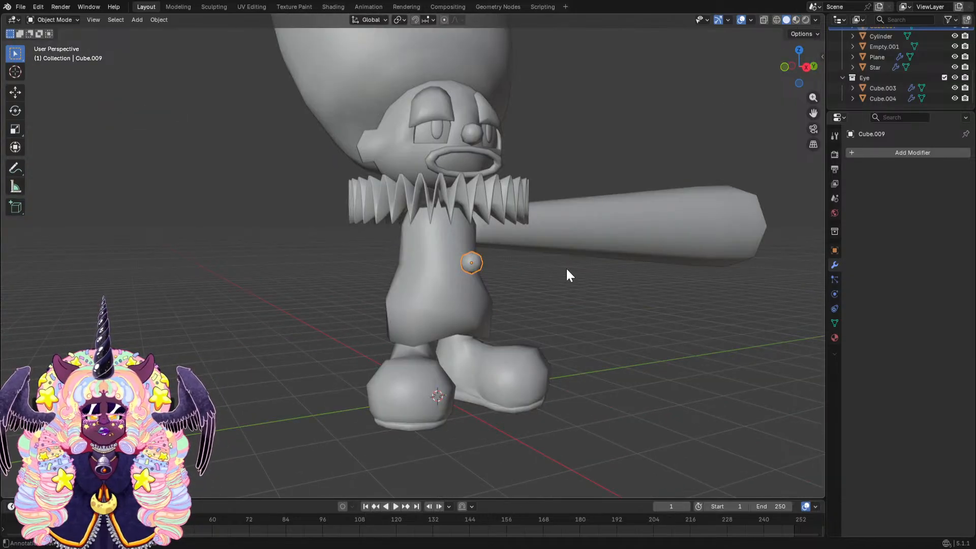
{"action": "key", "text": "s"}
{"action": "left_click", "coordinate": [610, 273]}
Move the button sphere along X toward the torso and up along Z to just below the ruffled collar.
{"action": "middle_click_drag", "start_coordinate": [620, 274], "coordinate": [649, 267]}
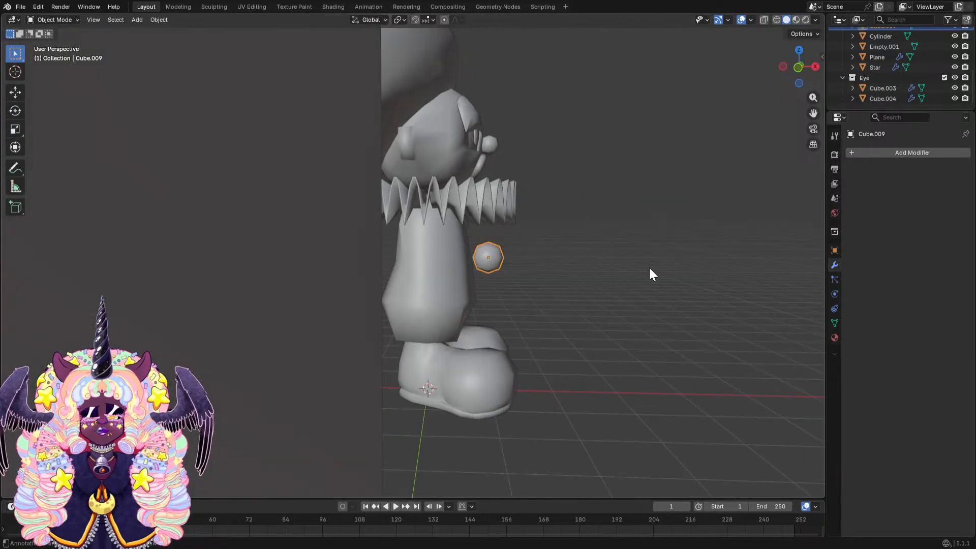
{"action": "key", "text": "g"}
{"action": "key", "text": "y"}
{"action": "key", "text": "x"}
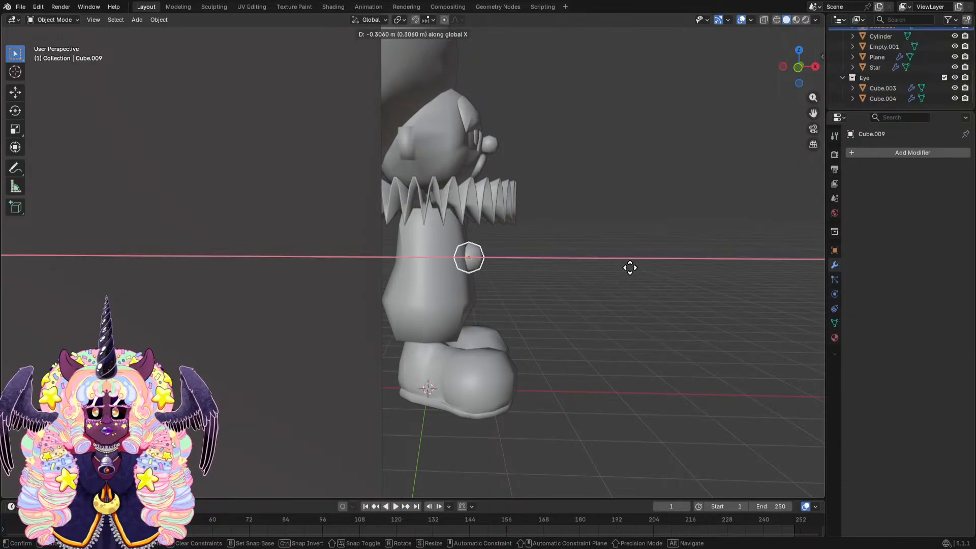
{"action": "key", "text": "x"}
{"action": "key", "text": "z"}
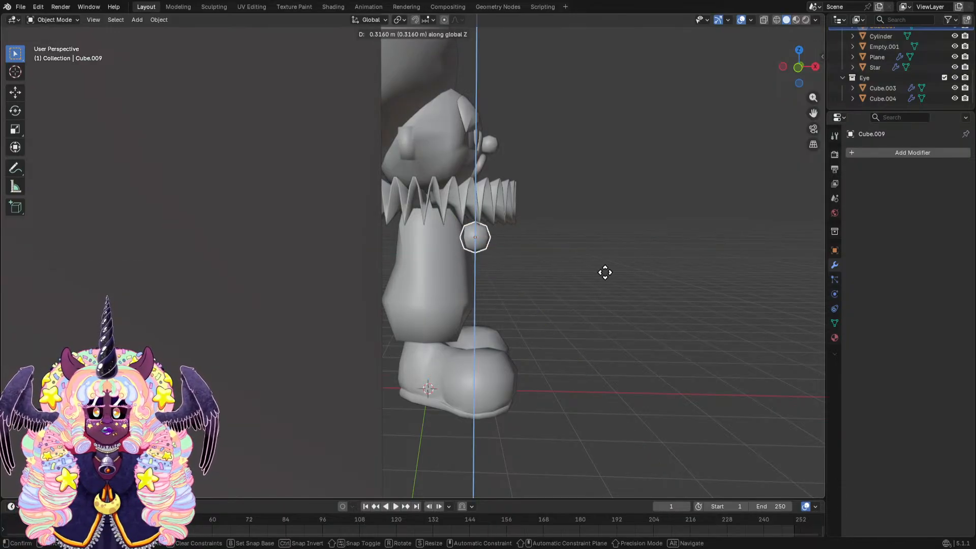
{"action": "left_click", "coordinate": [605, 275]}
Scale the button sphere down slightly.
{"action": "middle_click_drag", "start_coordinate": [590, 269], "coordinate": [392, 239]}
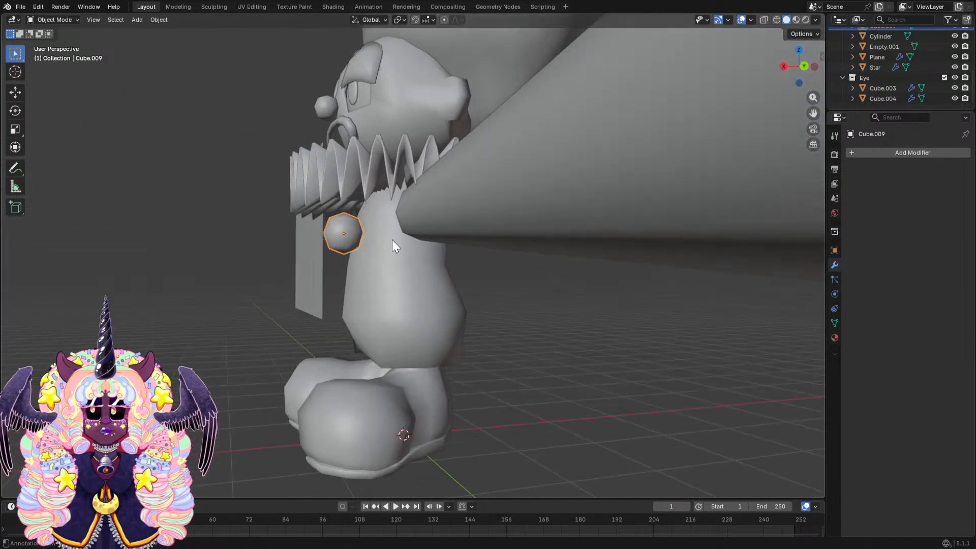
{"action": "key", "text": "s"}
{"action": "left_click", "coordinate": [495, 252]}
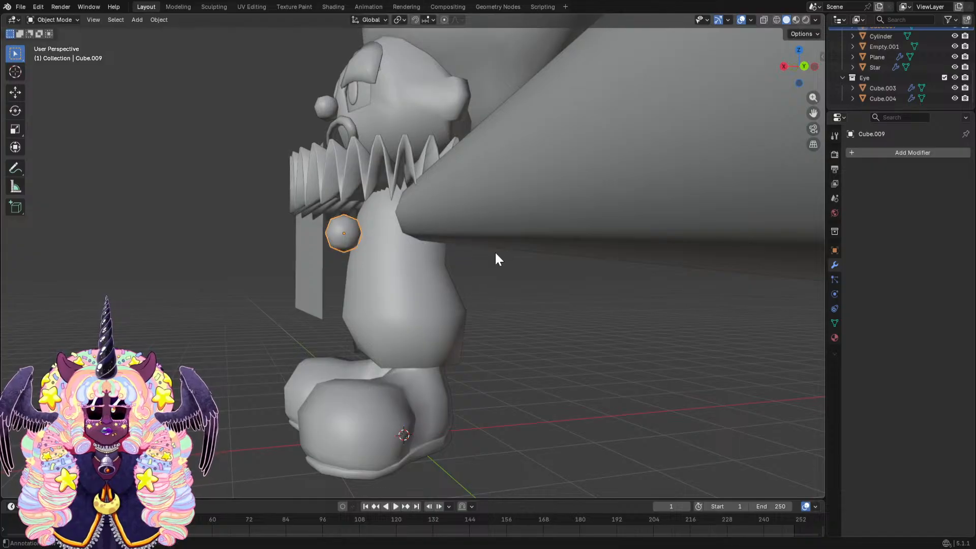
Raise the button sphere slightly along Z and nudge it along X against the chest under the collar.
{"action": "key", "text": "g"}
{"action": "key", "text": "y"}
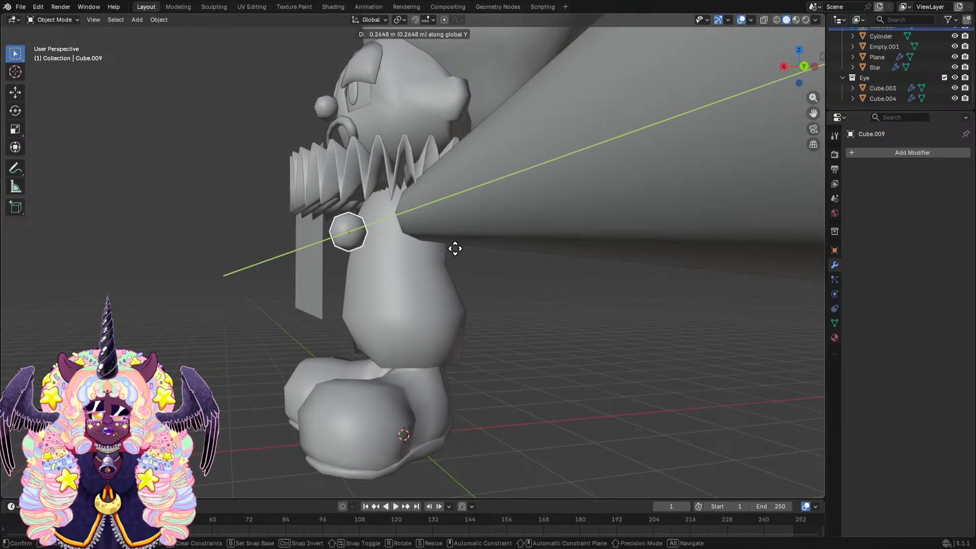
{"action": "key", "text": "z"}
{"action": "left_click", "coordinate": [448, 237]}
{"action": "middle_click_drag", "start_coordinate": [442, 233], "coordinate": [427, 220]}
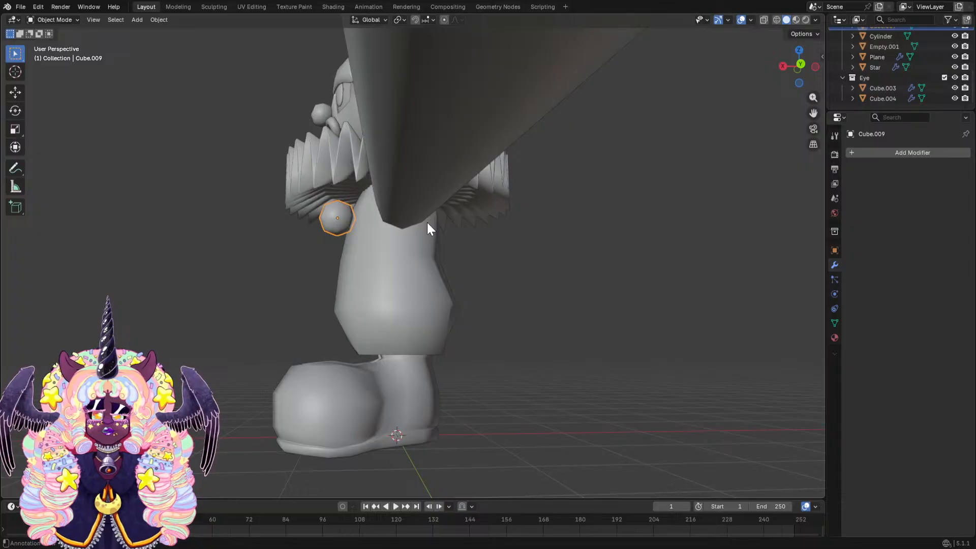
{"action": "key", "text": "g"}
{"action": "key", "text": "y"}
{"action": "key", "text": "x"}
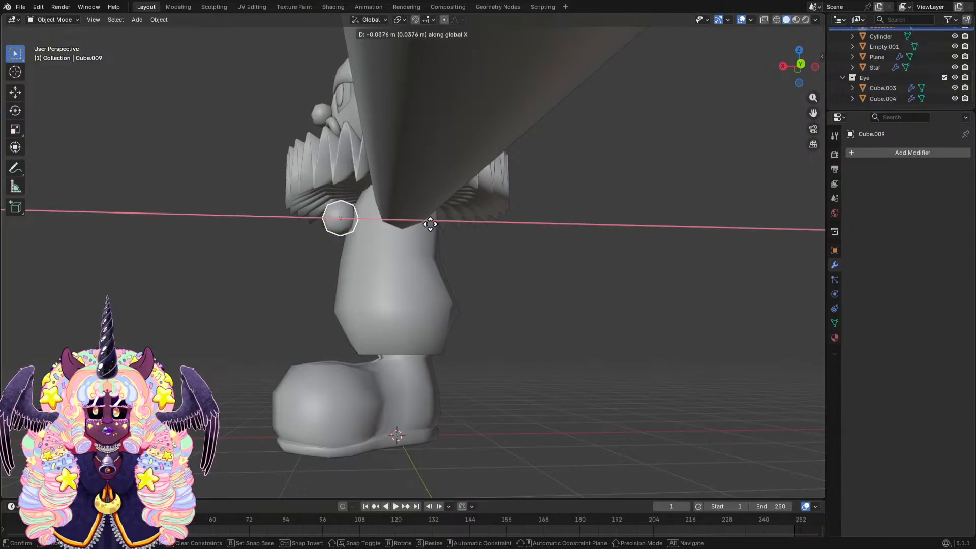
{"action": "left_click", "coordinate": [432, 224]}
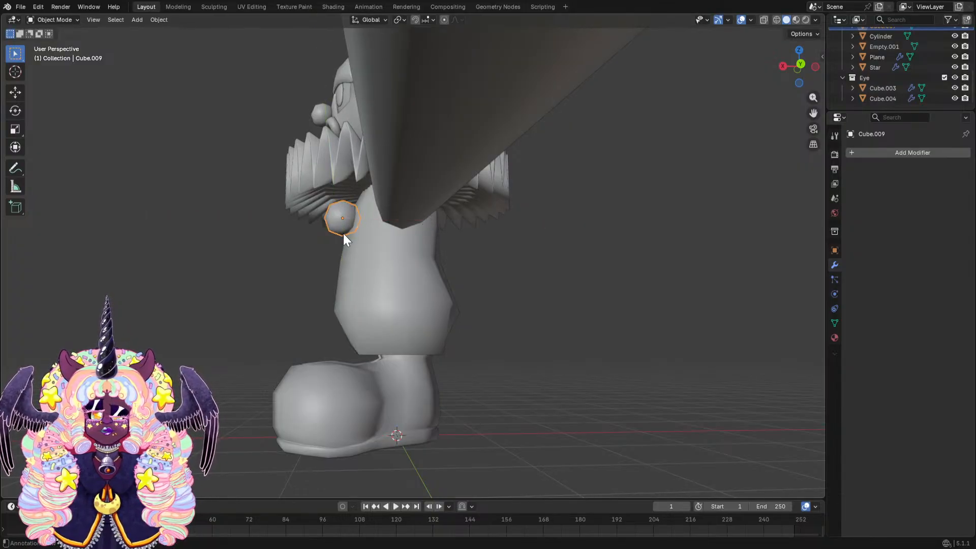
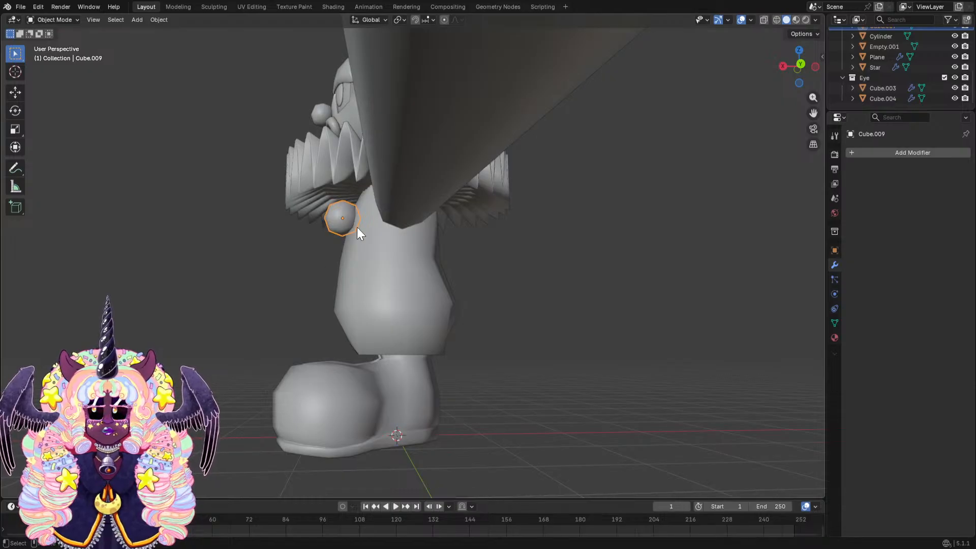
Duplicate the button, lower the copy along Z onto the belly, and shift it outward along X to the torso's front surface.
{"action": "key", "text": "shift+d"}
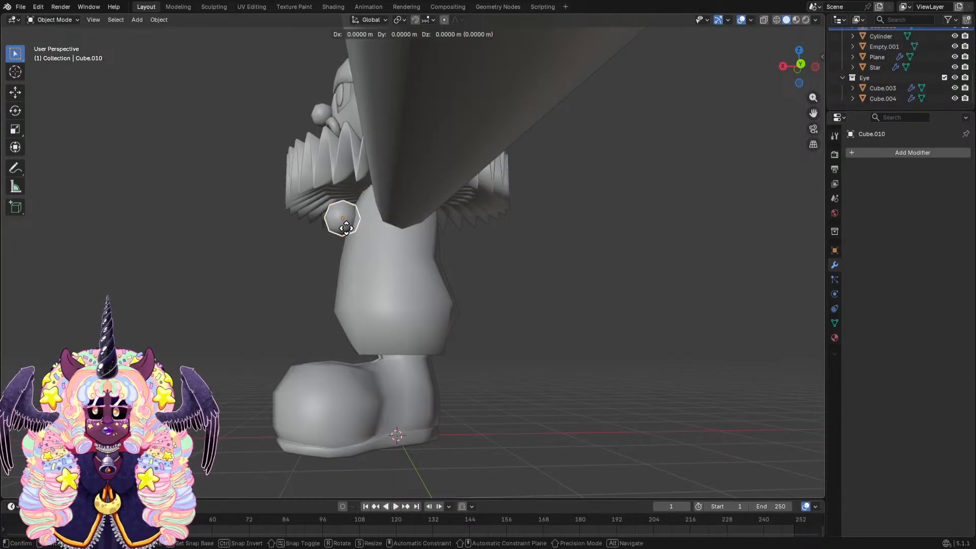
{"action": "key", "text": "y"}
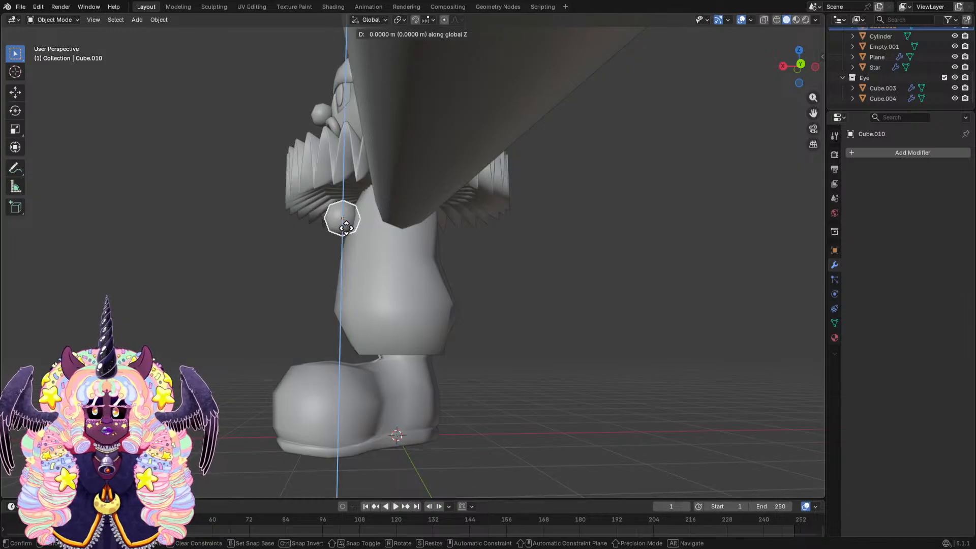
{"action": "left_click", "coordinate": [362, 283]}
{"action": "key", "text": "g"}
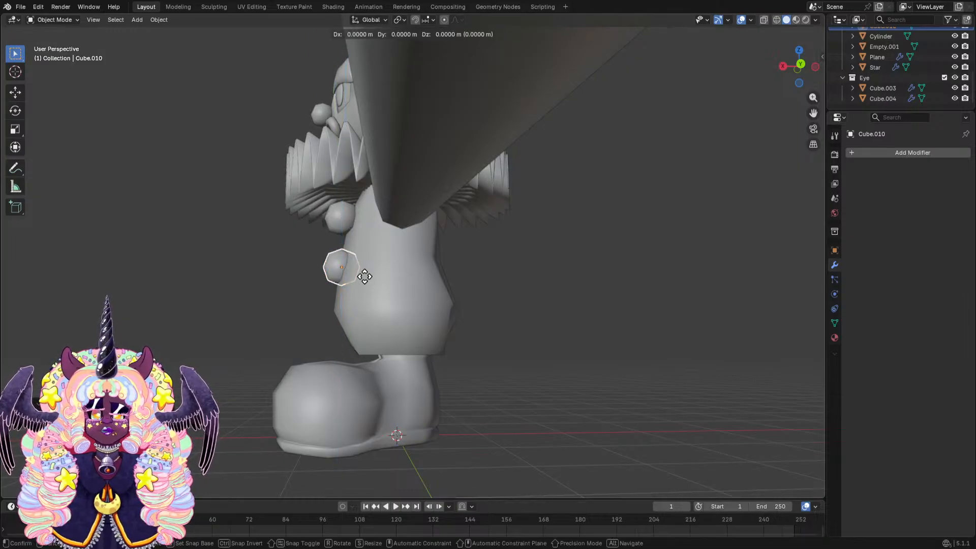
{"action": "key", "text": "y"}
{"action": "key", "text": "x"}
{"action": "left_click", "coordinate": [355, 276]}
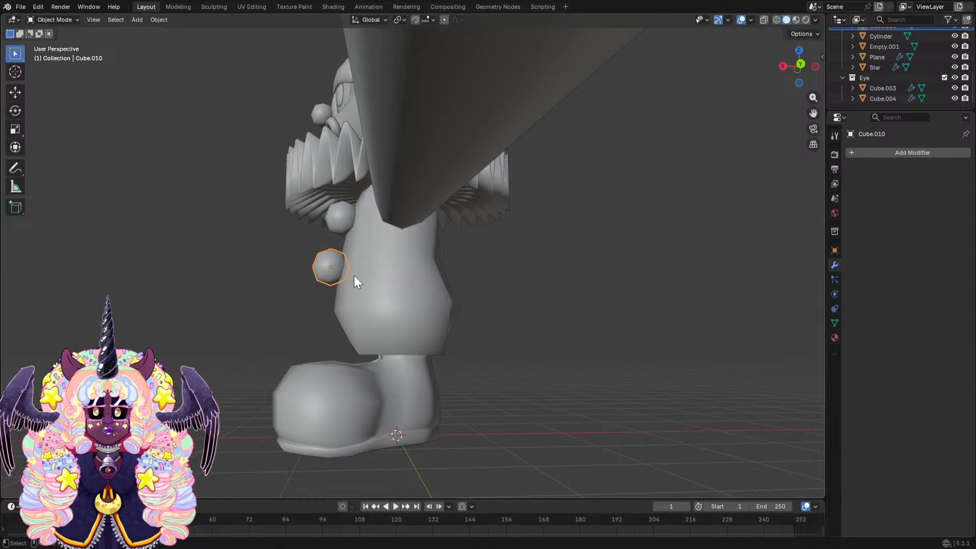
Examine the character's two chest buttons, collar and arm from the front and sides, both close up and zoomed out.
{"action": "middle_click_drag", "start_coordinate": [355, 279], "coordinate": [518, 289]}
{"action": "scroll", "coordinate": [594, 285], "scroll_direction": "down", "scroll_amount": 3}
{"action": "scroll", "coordinate": [523, 287], "scroll_direction": "down", "scroll_amount": 2}
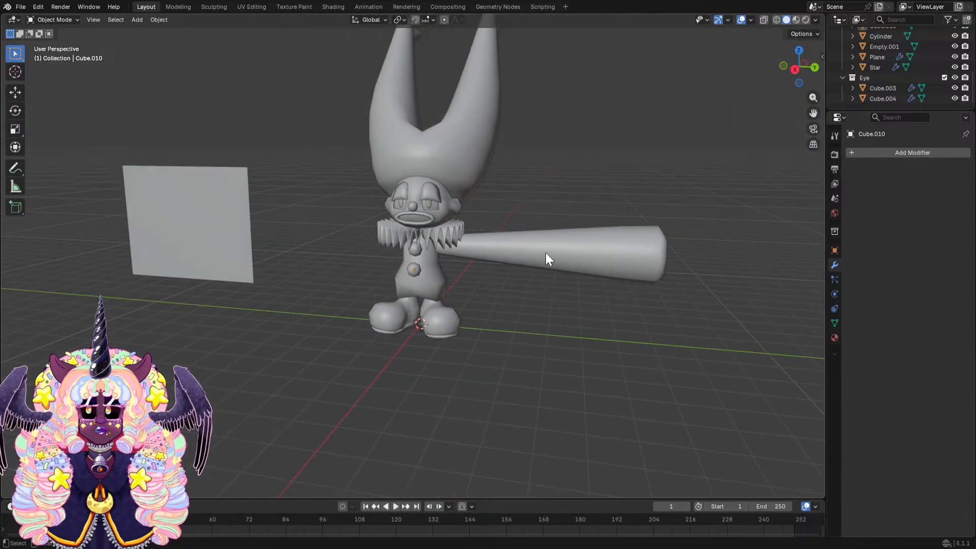
{"action": "mouse_move", "coordinate": [535, 246]}
{"action": "middle_mouse_down"}
{"action": "mouse_move", "coordinate": [516, 235]}
{"action": "mouse_move", "coordinate": [584, 230]}
{"action": "mouse_move", "coordinate": [583, 258]}
{"action": "mouse_move", "coordinate": [529, 233]}
{"action": "middle_mouse_up"}
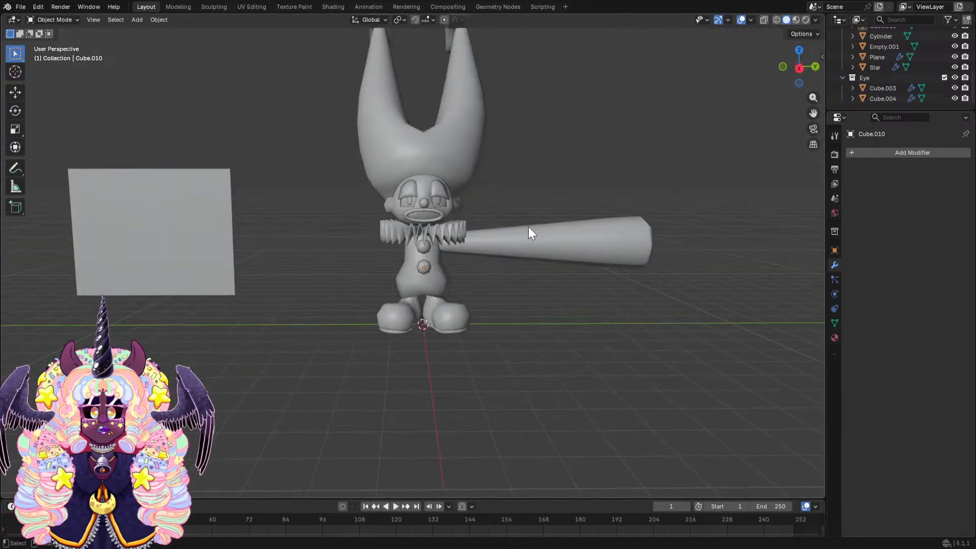
{"action": "scroll", "coordinate": [529, 231], "scroll_direction": "up", "scroll_amount": 5}
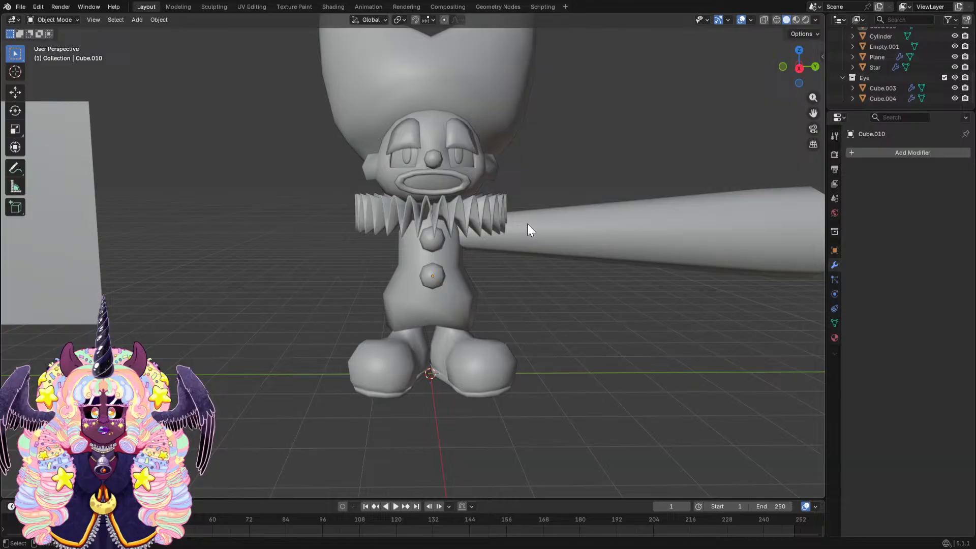
{"action": "middle_click_drag", "start_coordinate": [524, 221], "coordinate": [528, 201]}
{"action": "scroll", "coordinate": [529, 202], "scroll_direction": "down", "scroll_amount": 2}
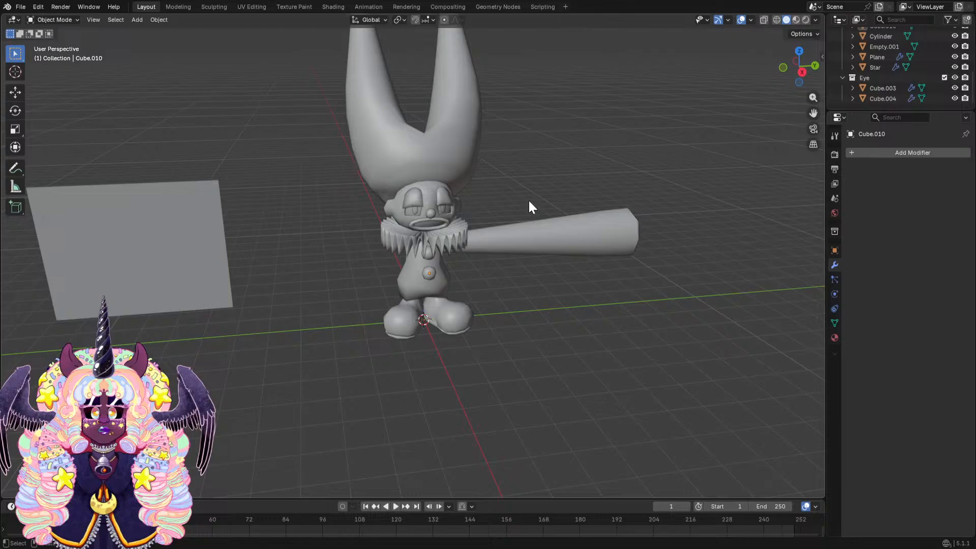
{"action": "middle_click_drag", "start_coordinate": [529, 202], "coordinate": [563, 177]}
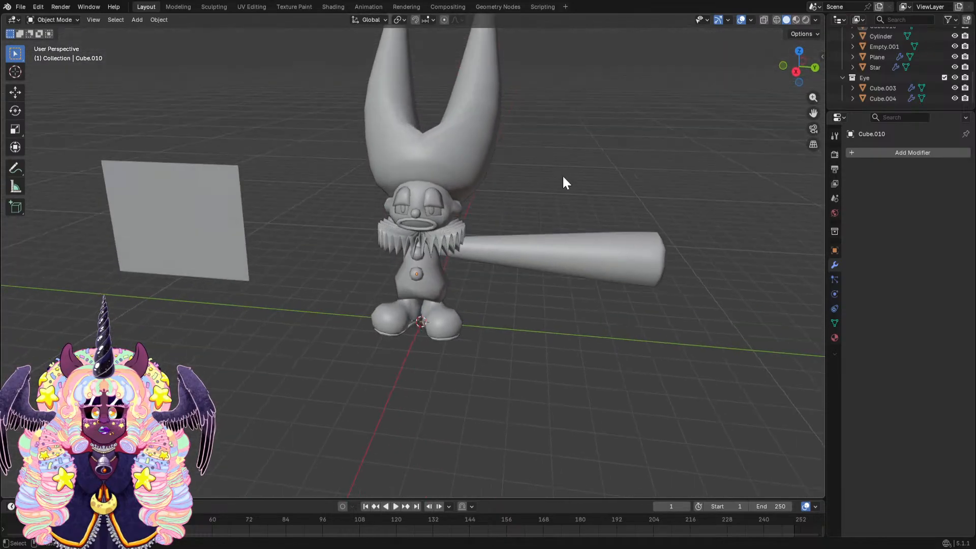
{"action": "scroll", "coordinate": [602, 171], "scroll_direction": "up", "scroll_amount": 3}
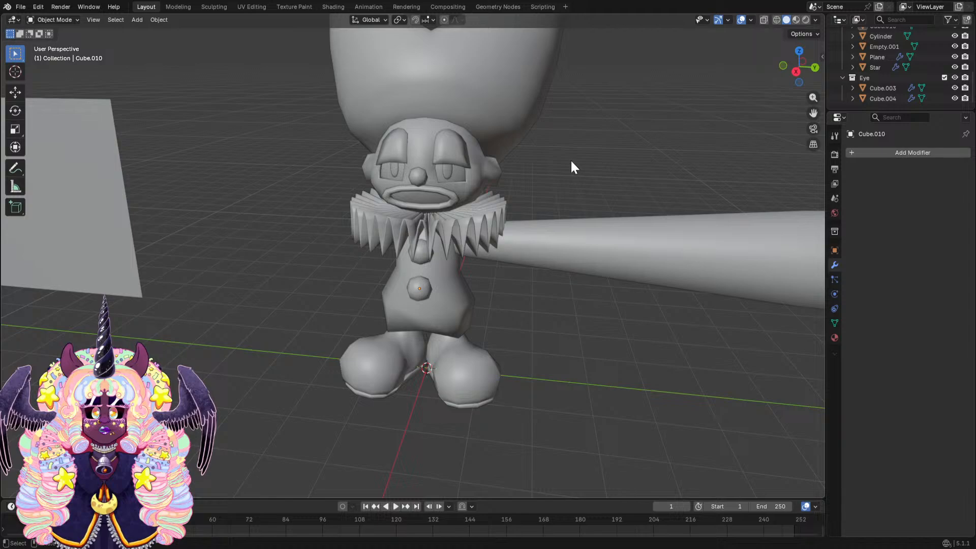
{"action": "middle_click_drag", "start_coordinate": [570, 160], "coordinate": [522, 152]}
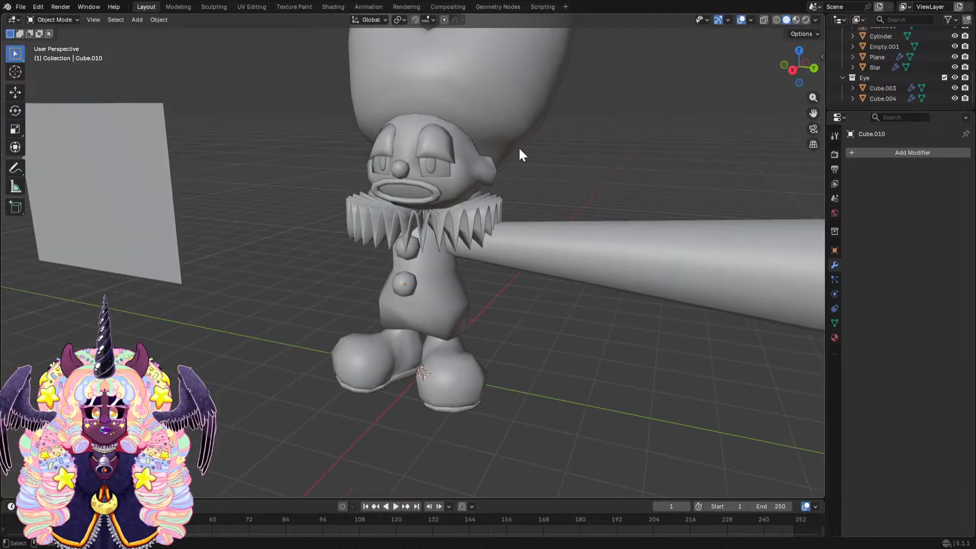
{"action": "scroll", "coordinate": [509, 150], "scroll_direction": "up", "scroll_amount": 2}
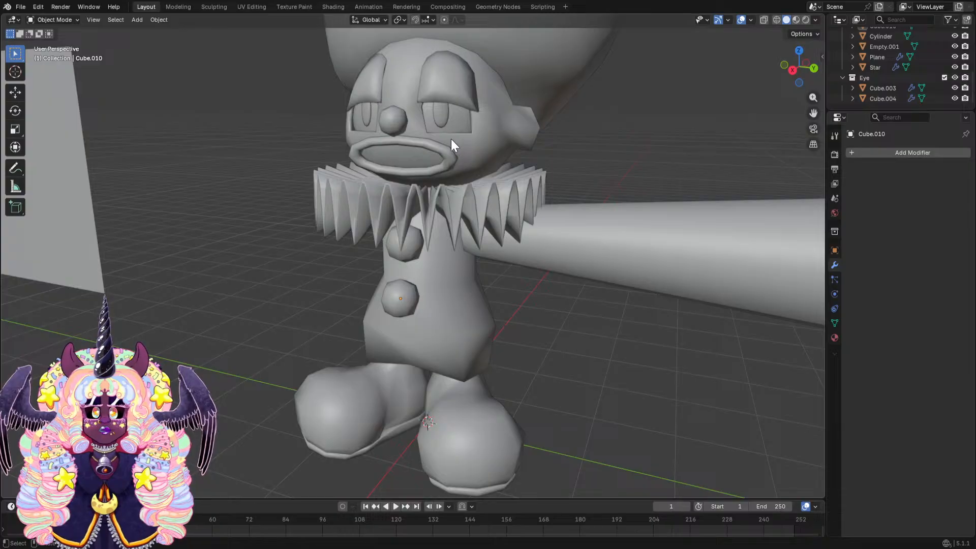
{"action": "mouse_move", "coordinate": [450, 139]}
{"action": "middle_mouse_down"}
{"action": "mouse_move", "coordinate": [425, 157]}
{"action": "mouse_move", "coordinate": [529, 153]}
{"action": "mouse_move", "coordinate": [472, 155]}
{"action": "mouse_move", "coordinate": [548, 139]}
{"action": "mouse_move", "coordinate": [499, 175]}
{"action": "mouse_move", "coordinate": [456, 148]}
{"action": "middle_mouse_up"}
{"action": "scroll", "coordinate": [548, 139], "scroll_direction": "down", "scroll_amount": 5}
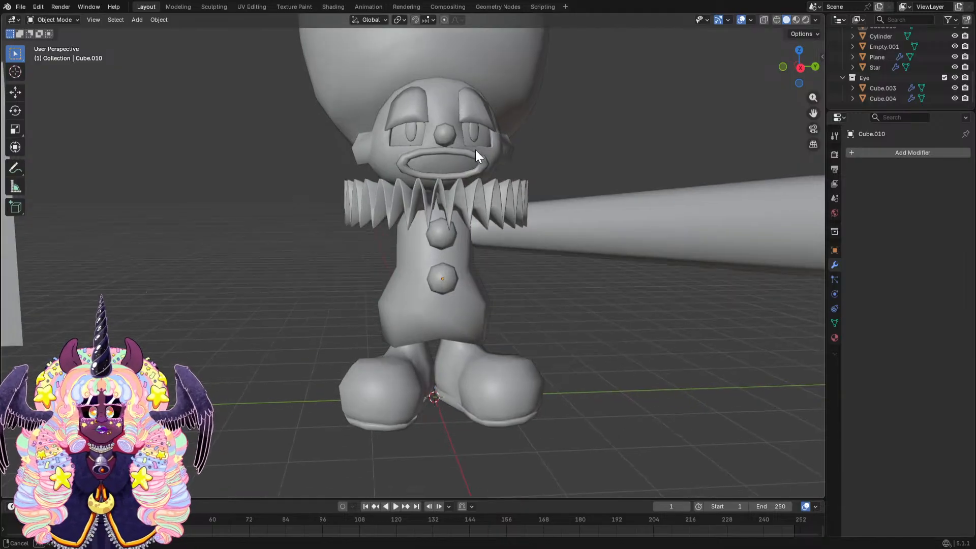
{"action": "middle_click_drag", "start_coordinate": [475, 149], "coordinate": [503, 211]}
{"action": "left_click", "coordinate": [503, 210]}
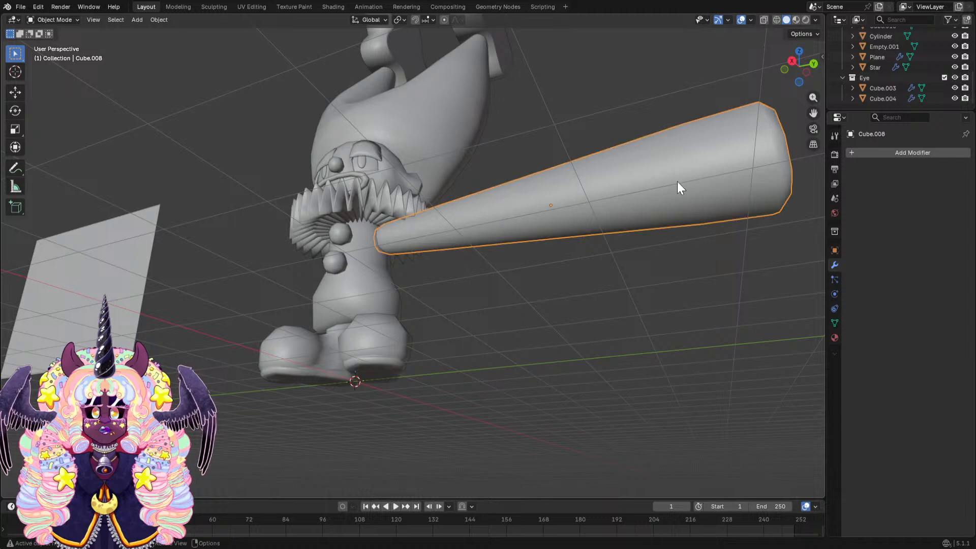
{"action": "middle_click_drag", "start_coordinate": [678, 182], "coordinate": [659, 227]}
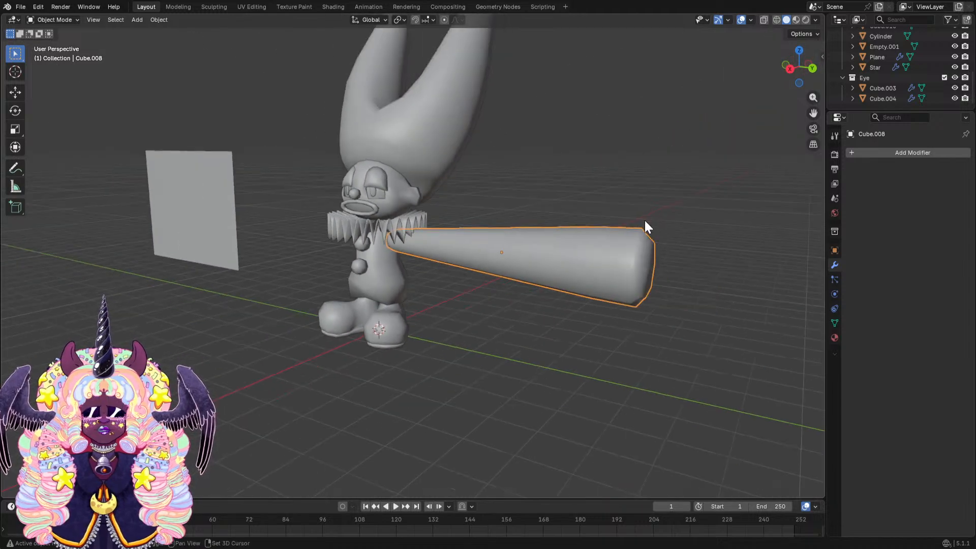
{"action": "key", "text": "shift+a"}
{"action": "mouse_move", "coordinate": [644, 220]}
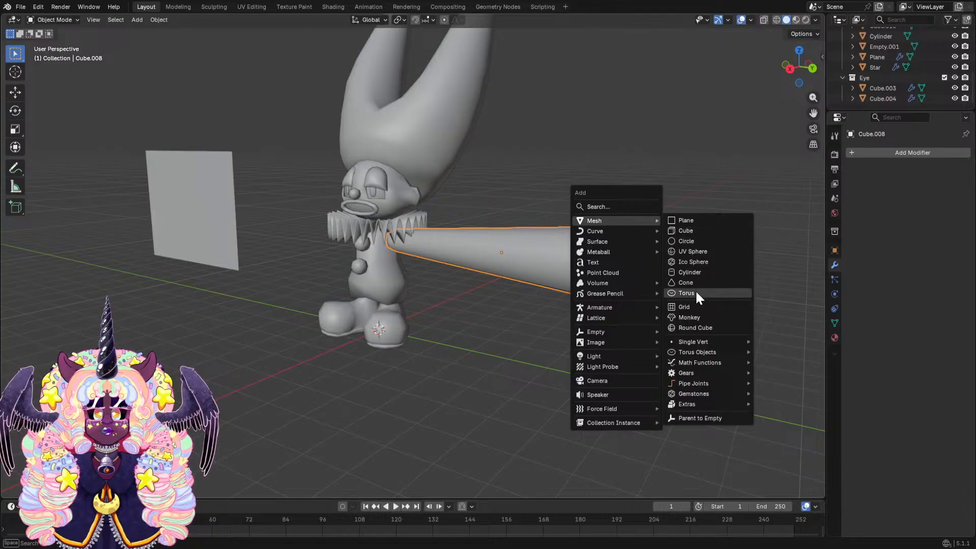
{"action": "left_click", "coordinate": [691, 233]}
{"action": "middle_click_drag", "start_coordinate": [690, 233], "coordinate": [525, 284]}
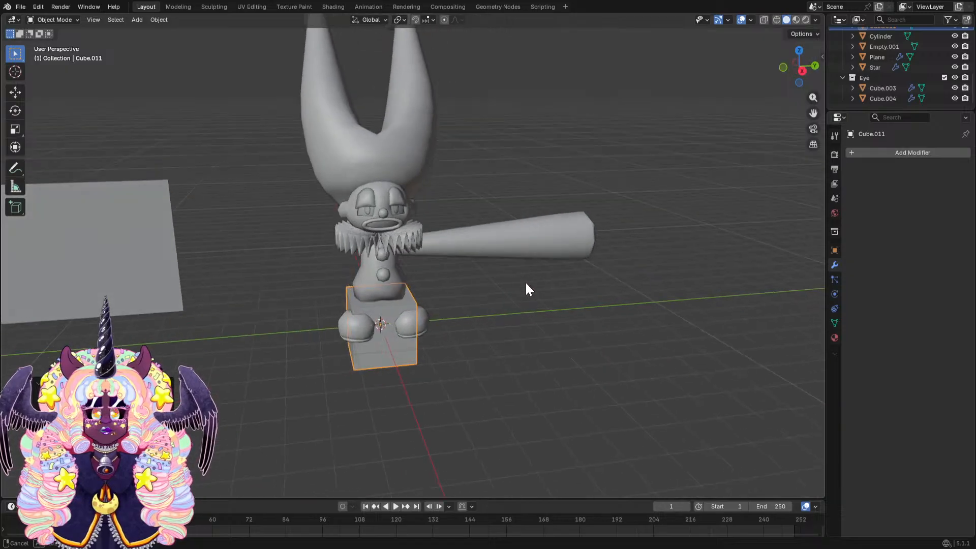
{"action": "key", "text": "g"}
{"action": "key", "text": "y"}
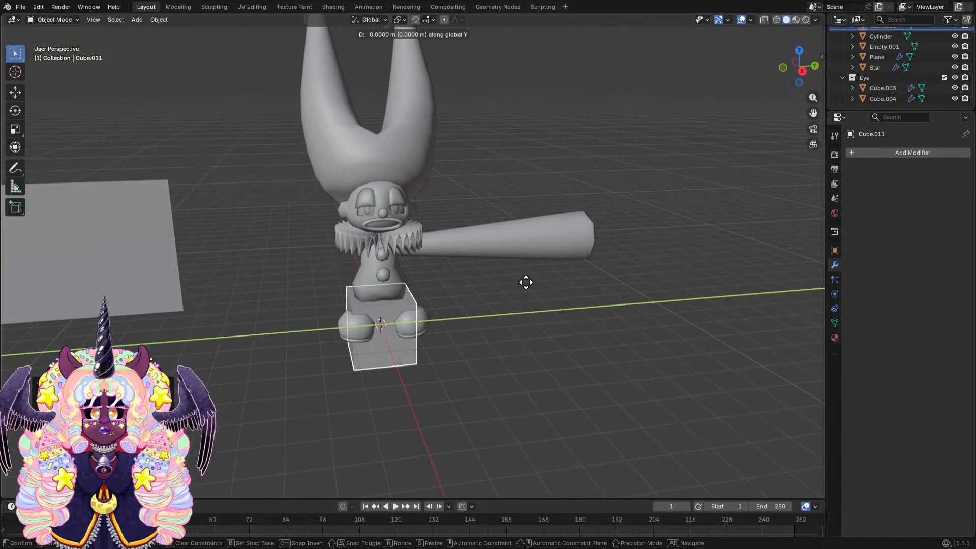
{"action": "left_click", "coordinate": [724, 265]}
{"action": "key", "text": "g"}
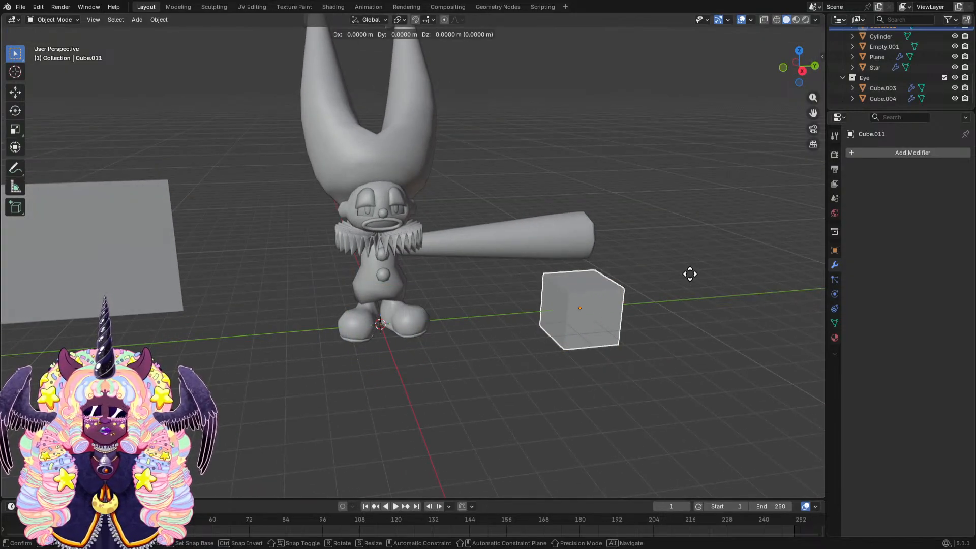
{"action": "key", "text": "z"}
{"action": "left_click", "coordinate": [694, 207]}
{"action": "middle_click_drag", "start_coordinate": [694, 207], "coordinate": [624, 224]}
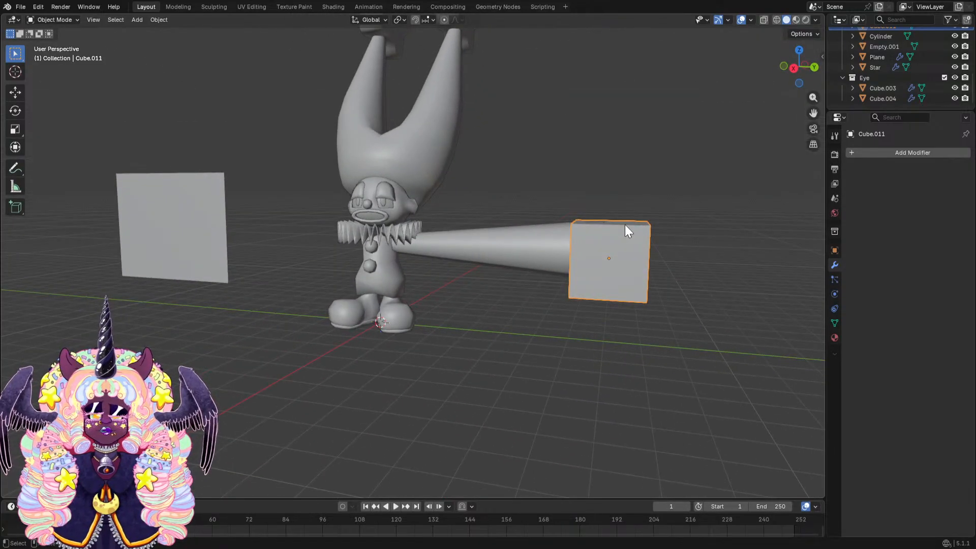
{"action": "key", "text": "x"}
{"action": "left_click", "coordinate": [624, 225]}
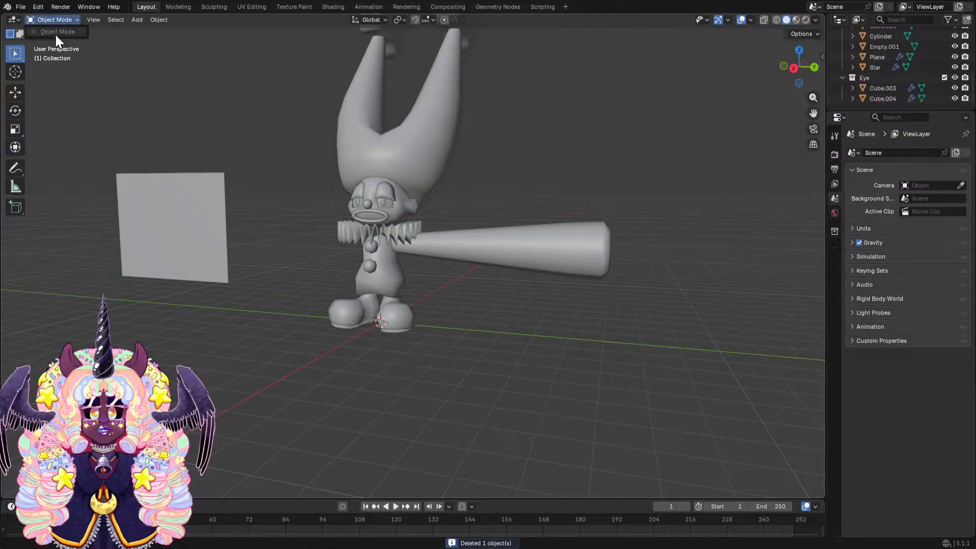
Open the arm mesh in Edit Mode with the Select Box tool and face selection active.
{"action": "left_click", "coordinate": [537, 240]}
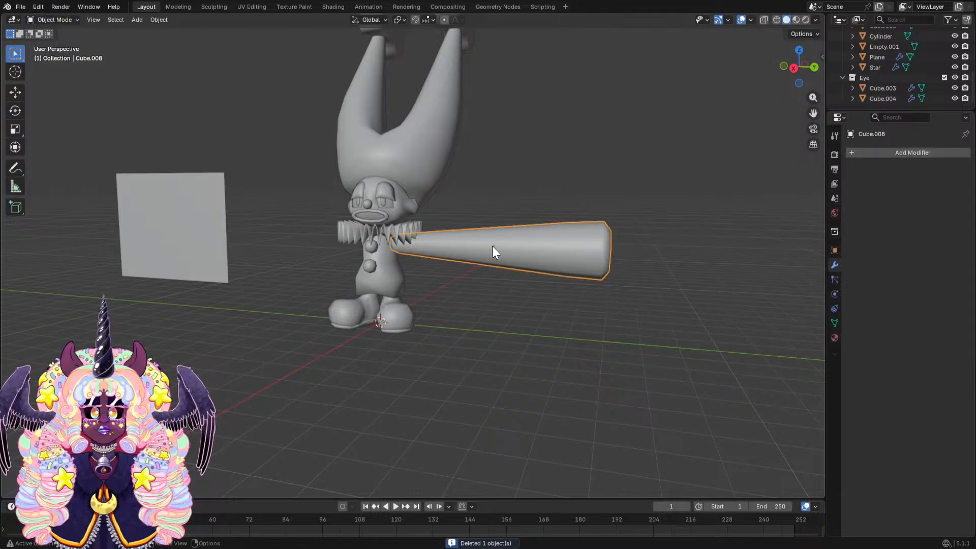
{"action": "key", "text": "Tab"}
{"action": "middle_click_drag", "start_coordinate": [634, 256], "coordinate": [579, 254]}
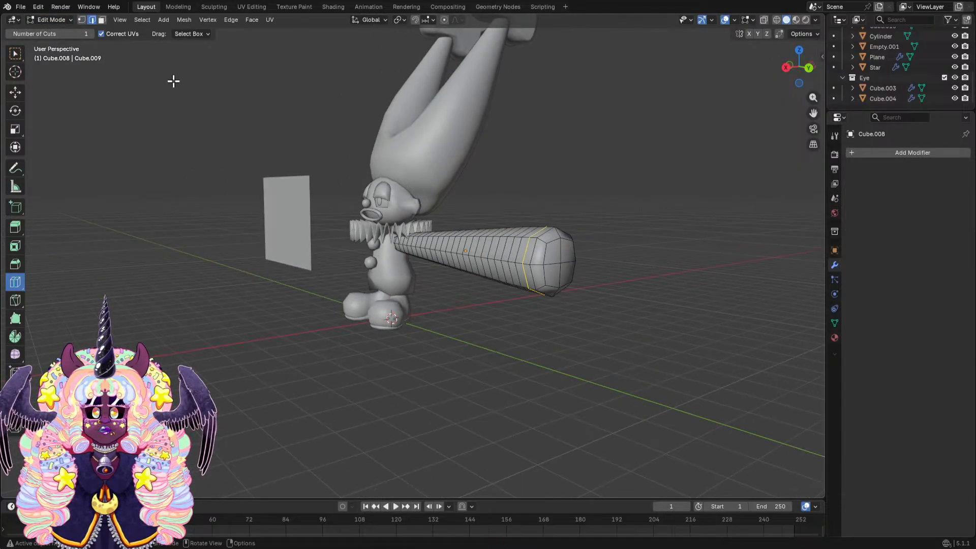
{"action": "left_click", "coordinate": [23, 53]}
{"action": "left_click", "coordinate": [101, 20]}
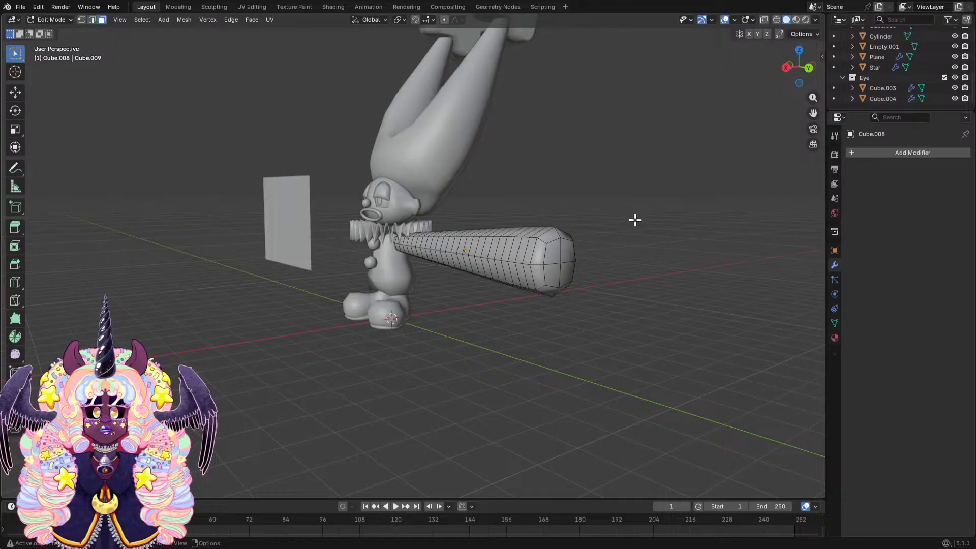
Select the full ring of narrow rim faces around the cap at the arm's wide end.
{"action": "middle_click_drag", "start_coordinate": [633, 218], "coordinate": [570, 243]}
{"action": "left_click", "coordinate": [352, 277]}
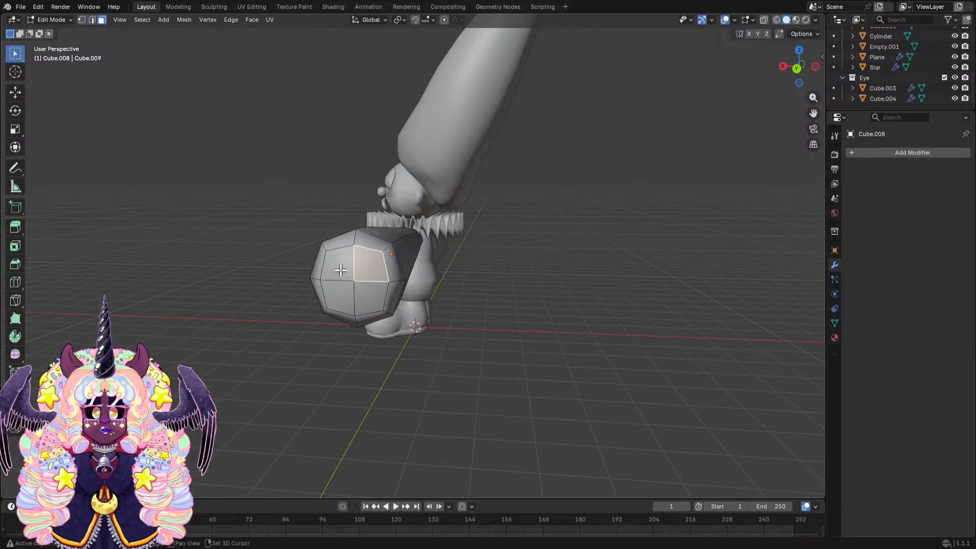
{"action": "left_click", "coordinate": [369, 246], "text": "shift"}
{"action": "left_click", "coordinate": [349, 247]}
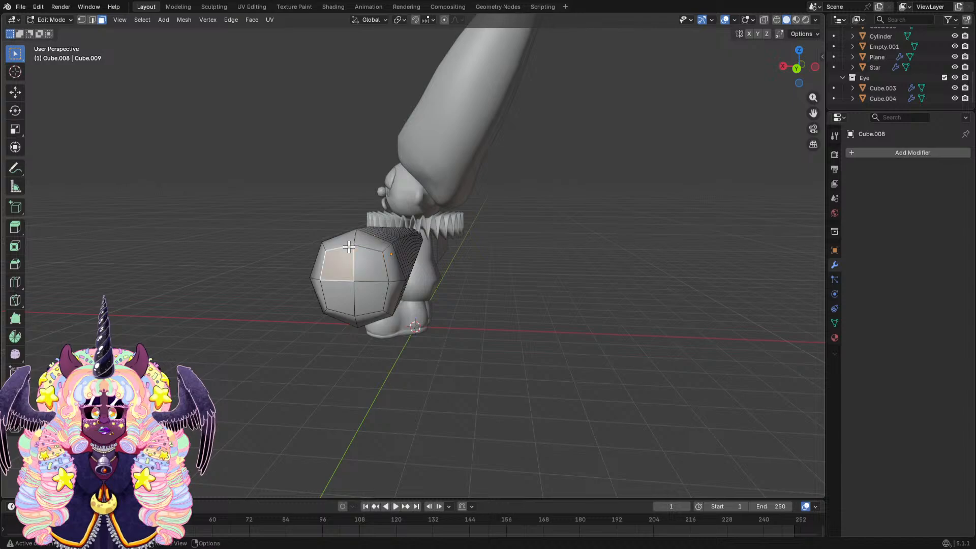
{"action": "left_click", "coordinate": [390, 265], "text": "shift"}
{"action": "left_click", "coordinate": [360, 241]}
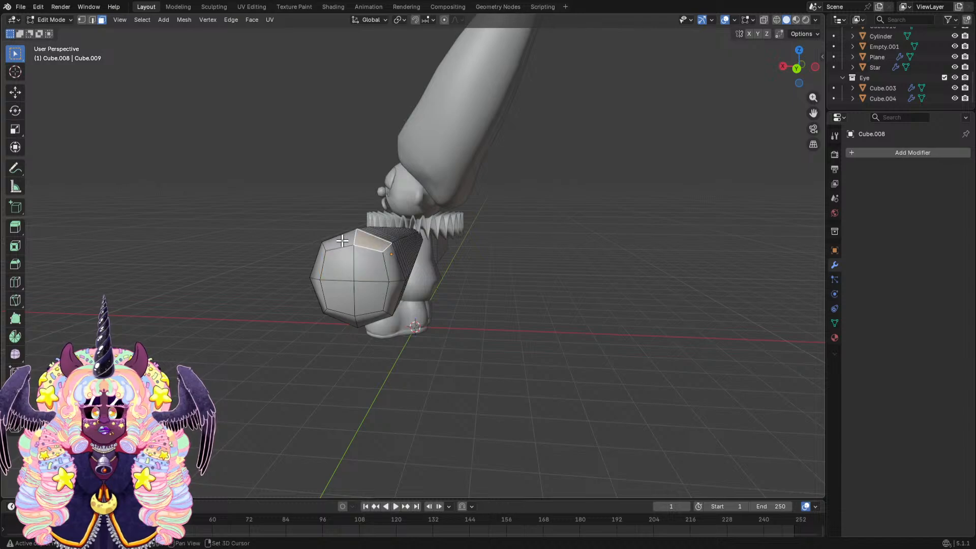
{"action": "left_click", "coordinate": [342, 241], "text": "shift"}
{"action": "left_click", "coordinate": [391, 272], "text": "shift"}
{"action": "left_click", "coordinate": [395, 296], "text": "shift"}
{"action": "left_click", "coordinate": [375, 318], "text": "shift"}
{"action": "left_click", "coordinate": [344, 317], "text": "shift"}
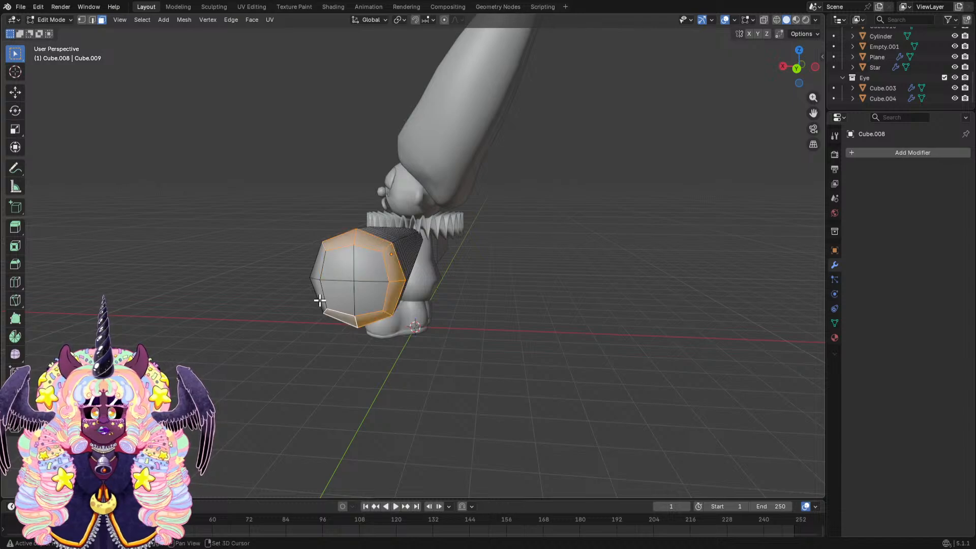
{"action": "left_click", "coordinate": [320, 300], "text": "shift"}
{"action": "left_click", "coordinate": [320, 267], "text": "shift"}
Inset the selected rim faces at the arm's wide end by about 0.066 m.
{"action": "middle_click_drag", "start_coordinate": [462, 297], "coordinate": [627, 251]}
{"action": "key", "text": "i"}
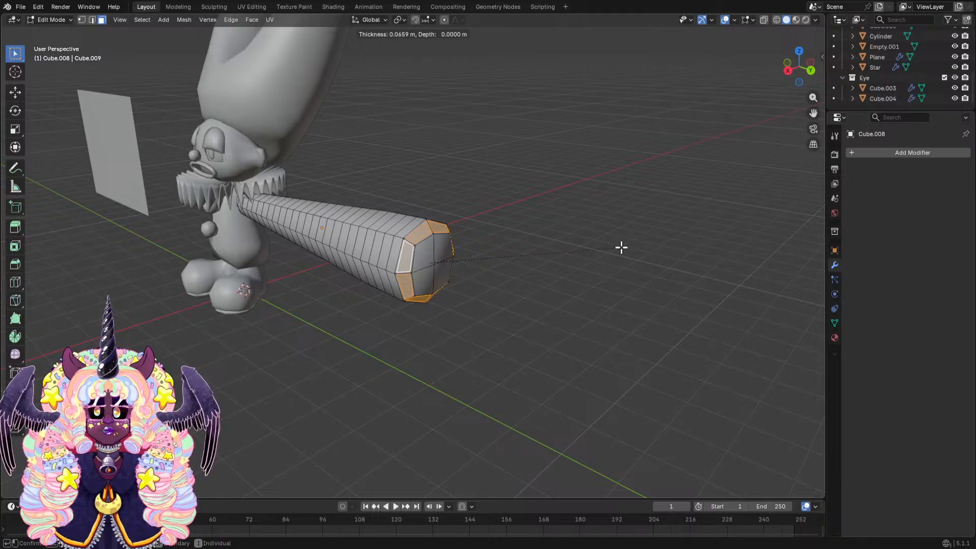
{"action": "left_click", "coordinate": [621, 248]}
Extrude the inset rim faces out from the arm's end and scale them up into a flared cuff, then clear the selection.
{"action": "middle_click_drag", "start_coordinate": [621, 247], "coordinate": [536, 264]}
{"action": "key", "text": "e"}
{"action": "left_click", "coordinate": [617, 311]}
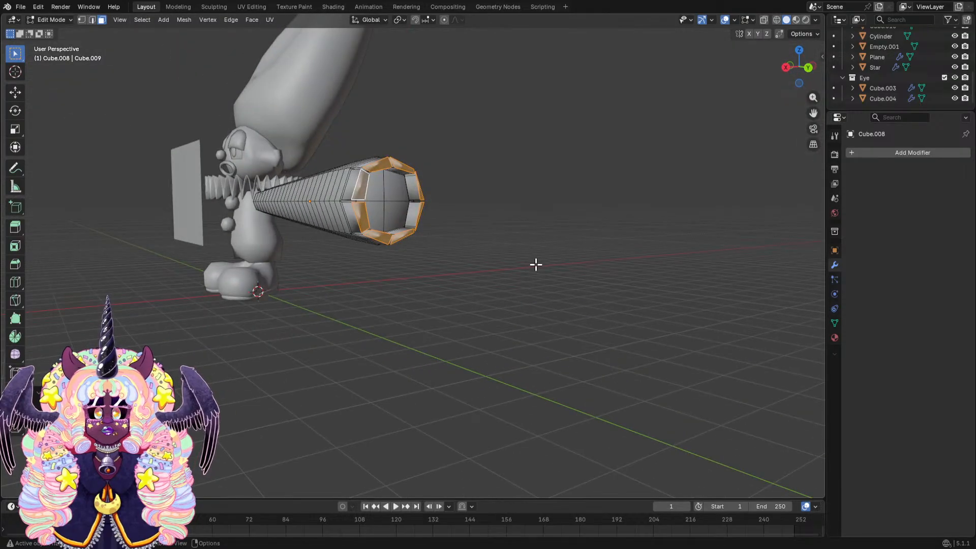
{"action": "key", "text": "s"}
{"action": "left_click", "coordinate": [612, 308]}
{"action": "middle_click_drag", "start_coordinate": [612, 309], "coordinate": [684, 230]}
{"action": "left_click", "coordinate": [636, 231]}
Examine the arm's flared cuff in Object Mode.
{"action": "left_click", "coordinate": [57, 23]}
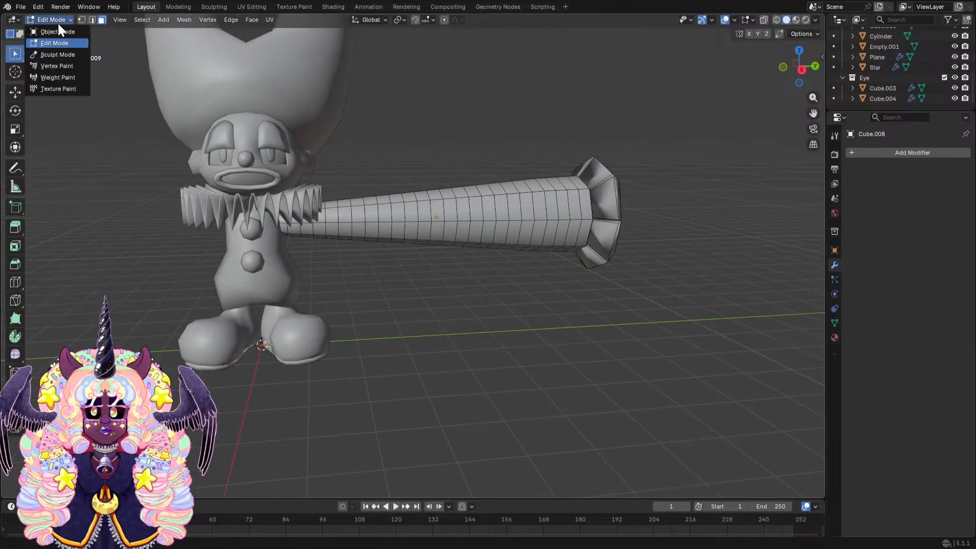
{"action": "left_click", "coordinate": [58, 27]}
{"action": "middle_click_drag", "start_coordinate": [409, 217], "coordinate": [528, 263]}
{"action": "scroll", "coordinate": [553, 246], "scroll_direction": "up", "scroll_amount": 2}
Reopen the arm mesh in Edit Mode with the Select Box tool active.
{"action": "left_click", "coordinate": [72, 20]}
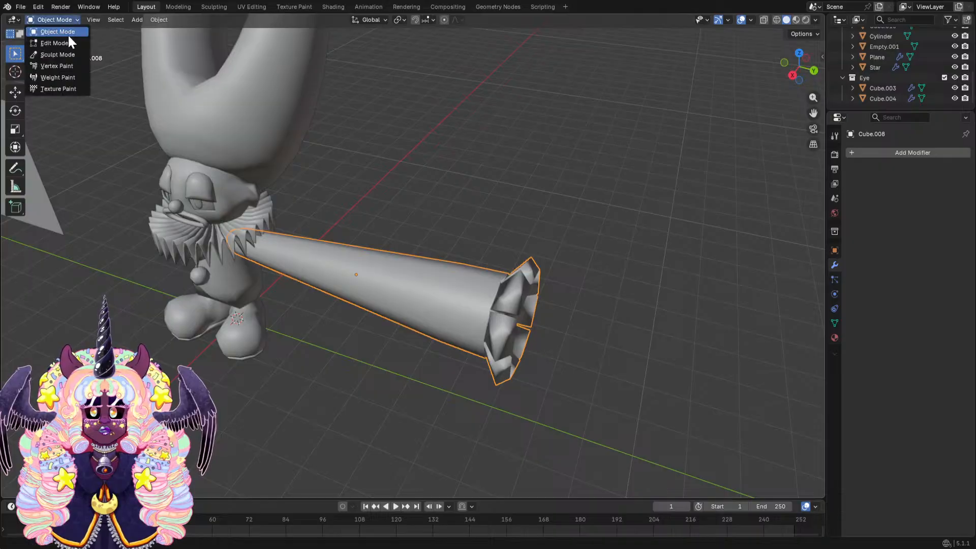
{"action": "left_click", "coordinate": [68, 43]}
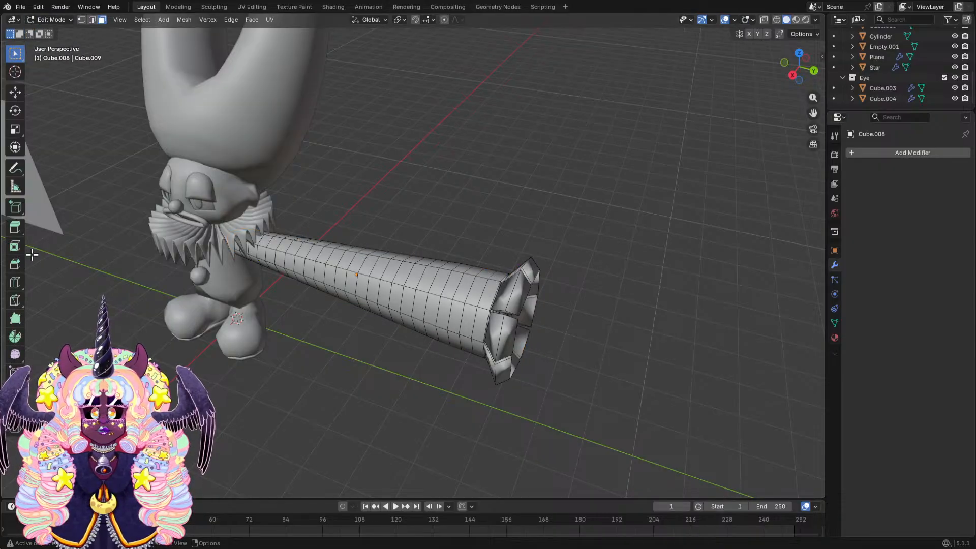
{"action": "left_click", "coordinate": [15, 282]}
{"action": "middle_click_drag", "start_coordinate": [556, 253], "coordinate": [610, 288]}
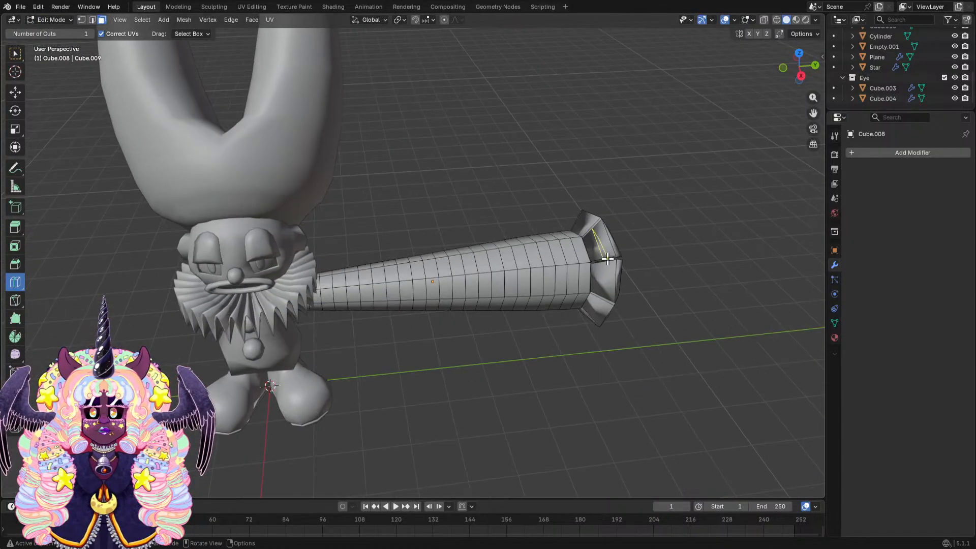
{"action": "left_click", "coordinate": [15, 57]}
Try to select the outer and inner faces of the flared cuff one by one around the arm's end.
{"action": "left_click", "coordinate": [598, 265]}
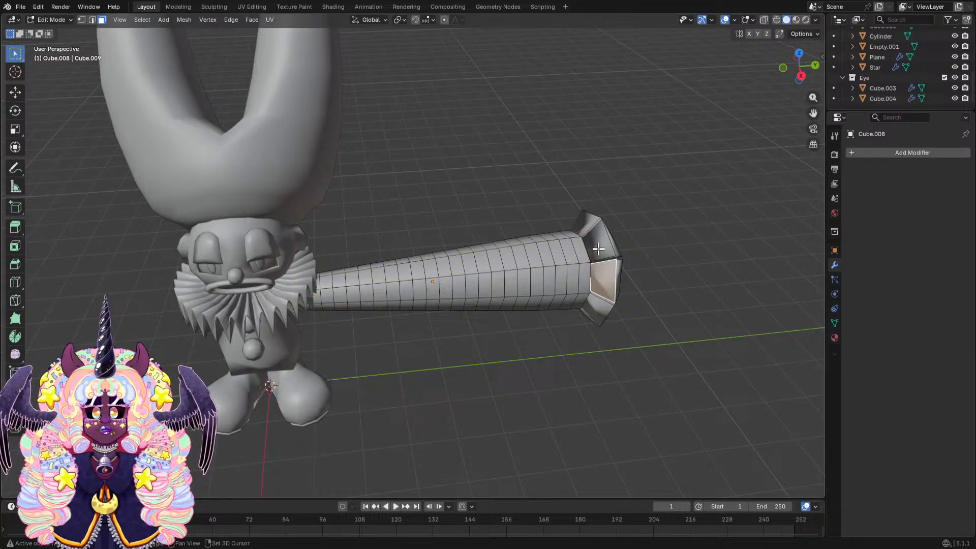
{"action": "left_click", "coordinate": [599, 250], "text": "shift"}
{"action": "left_click", "coordinate": [583, 220], "text": "shift"}
{"action": "middle_click_drag", "start_coordinate": [582, 220], "coordinate": [499, 238]}
{"action": "middle_click_drag", "start_coordinate": [301, 307], "coordinate": [310, 262]}
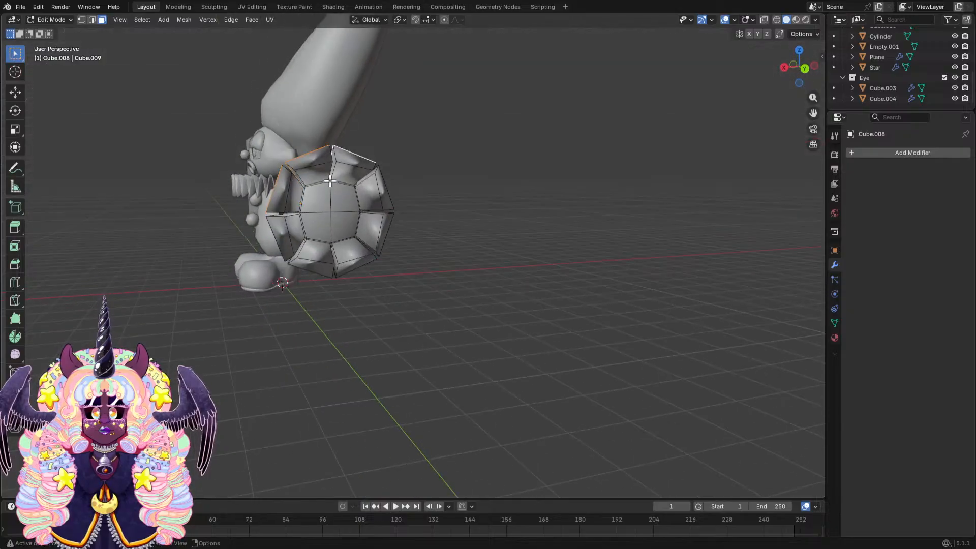
{"action": "left_click", "coordinate": [325, 174], "text": "shift"}
{"action": "left_click", "coordinate": [346, 173], "text": "shift"}
{"action": "left_click", "coordinate": [372, 197], "text": "shift"}
{"action": "left_click", "coordinate": [375, 231], "text": "shift"}
{"action": "left_click", "coordinate": [354, 252], "text": "shift"}
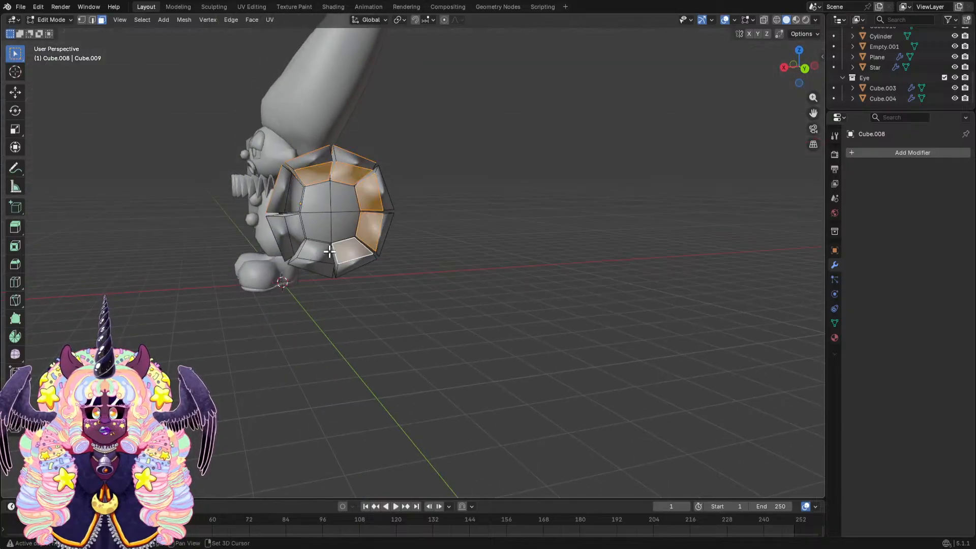
{"action": "left_click", "coordinate": [321, 251], "text": "shift"}
{"action": "left_click", "coordinate": [294, 236], "text": "shift"}
{"action": "left_click", "coordinate": [279, 231], "text": "shift"}
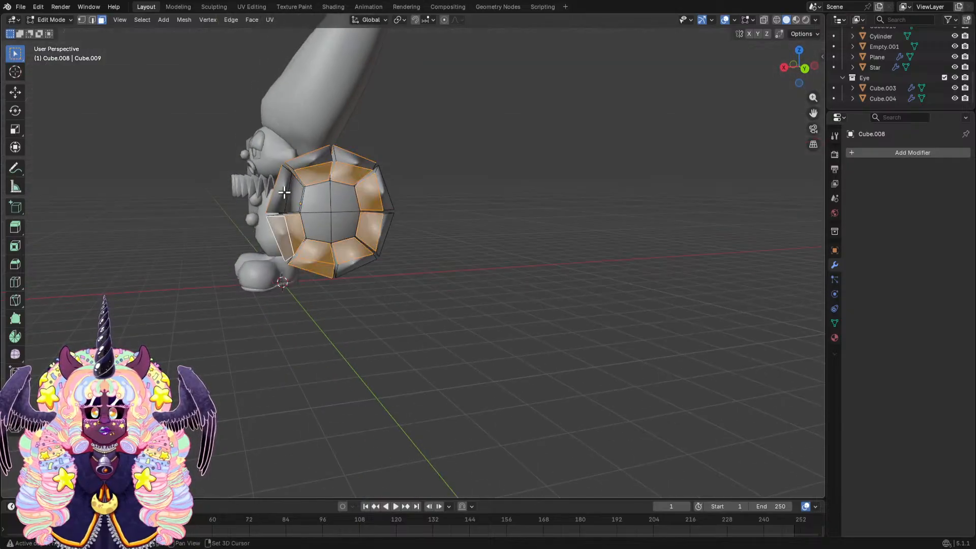
{"action": "left_click", "coordinate": [283, 191], "text": "shift"}
{"action": "left_click", "coordinate": [326, 154], "text": "shift"}
{"action": "left_click", "coordinate": [353, 162], "text": "shift"}
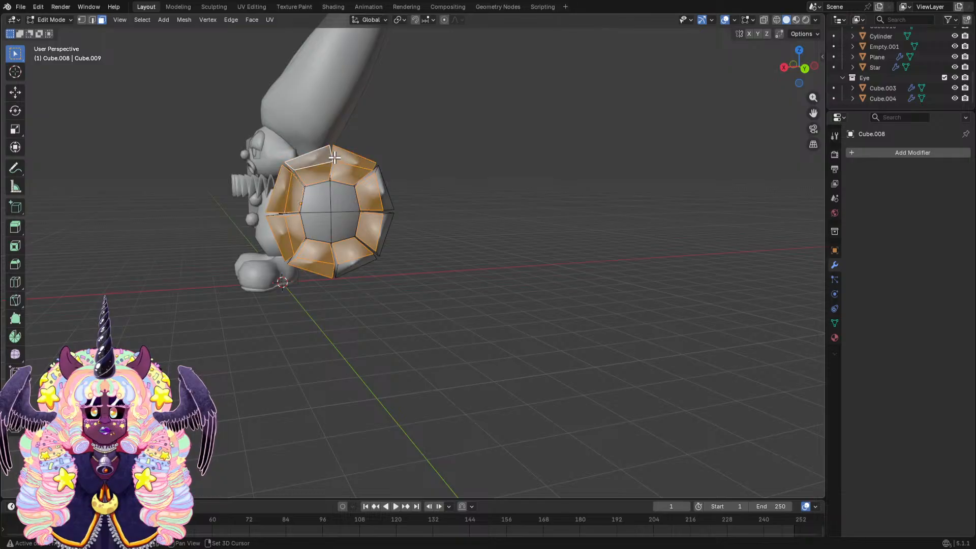
{"action": "left_click", "coordinate": [384, 184], "text": "shift"}
{"action": "middle_click_drag", "start_coordinate": [382, 184], "coordinate": [287, 208]}
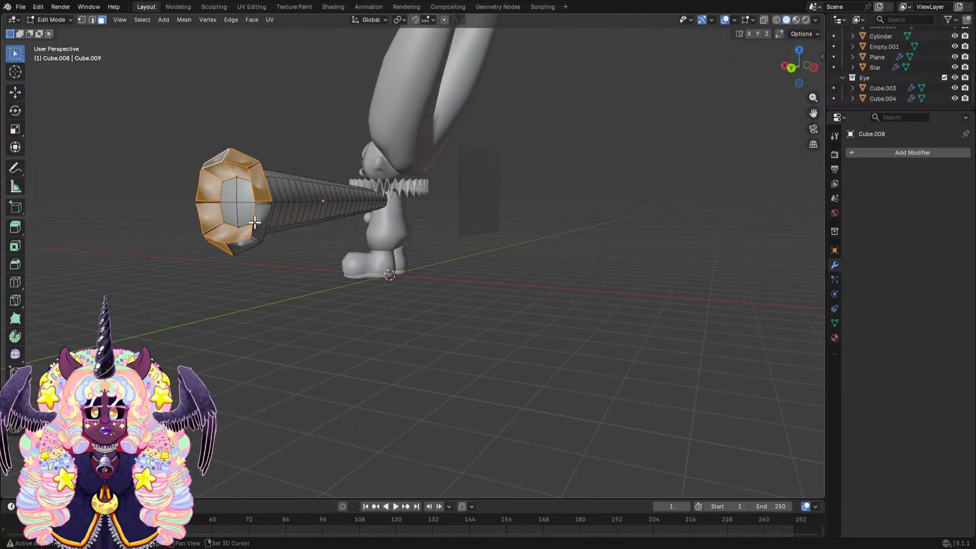
{"action": "left_click", "coordinate": [259, 222], "text": "shift"}
{"action": "left_click", "coordinate": [241, 248], "text": "shift"}
{"action": "middle_click_drag", "start_coordinate": [241, 247], "coordinate": [453, 180]}
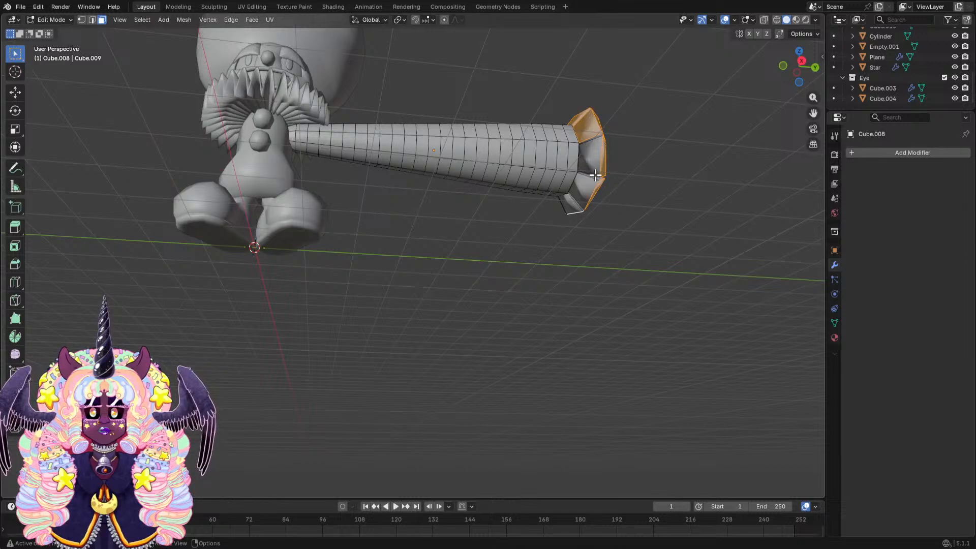
{"action": "middle_click_drag", "start_coordinate": [595, 176], "coordinate": [601, 187]}
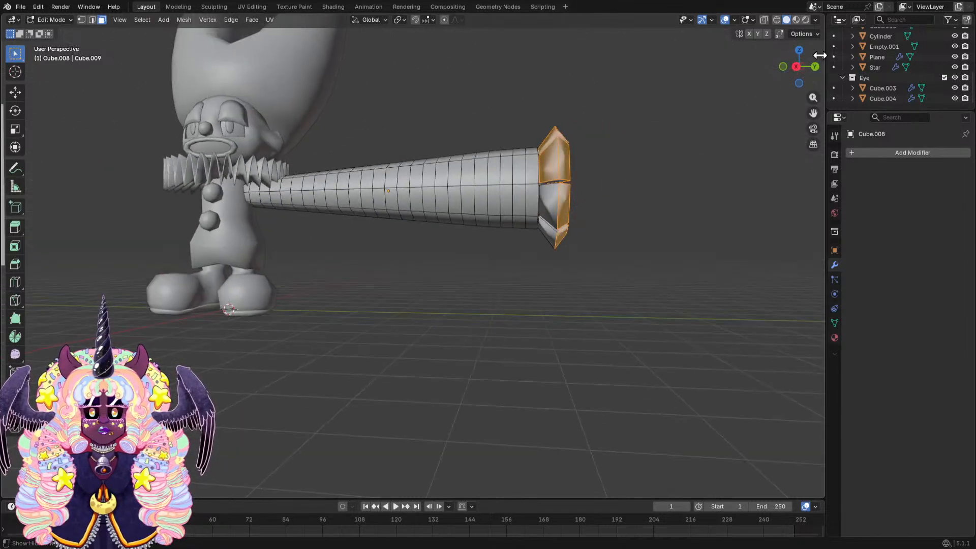
Clear the selection, box-select the whole cuff in wireframe from the right orthographic view, and return to solid shading.
{"action": "left_click", "coordinate": [777, 20]}
{"action": "left_click", "coordinate": [795, 67]}
{"action": "scroll", "coordinate": [524, 162], "scroll_direction": "up", "scroll_amount": 4}
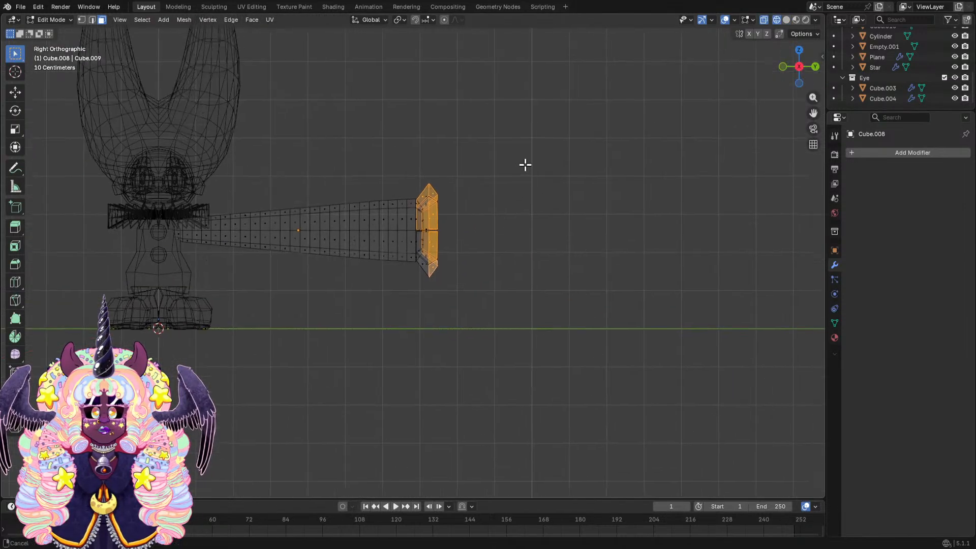
{"action": "key", "text": "alt+a"}
{"action": "left_click_drag", "start_coordinate": [418, 126], "coordinate": [474, 344]}
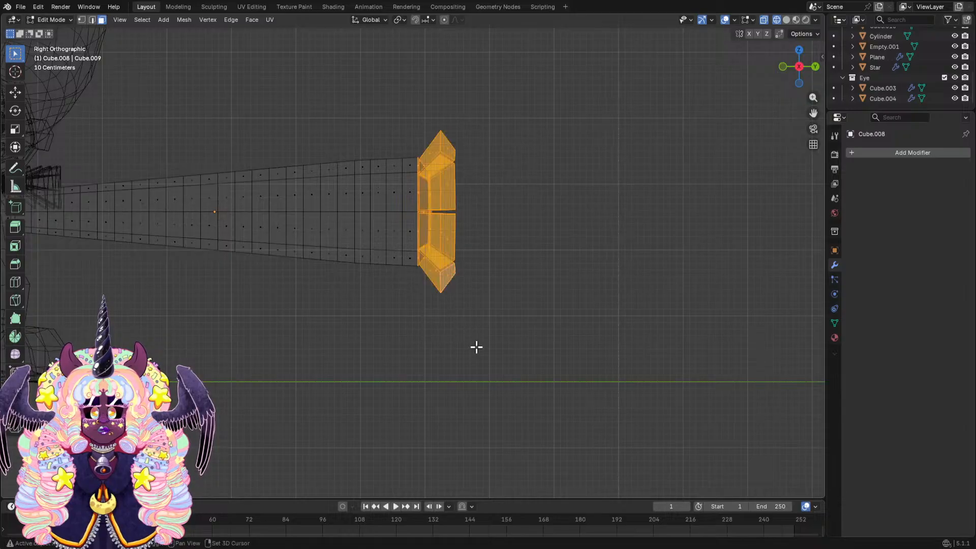
{"action": "mouse_move", "coordinate": [479, 325]}
{"action": "middle_mouse_down"}
{"action": "mouse_move", "coordinate": [484, 314]}
{"action": "mouse_move", "coordinate": [425, 330]}
{"action": "middle_mouse_up"}
{"action": "left_click", "coordinate": [786, 20]}
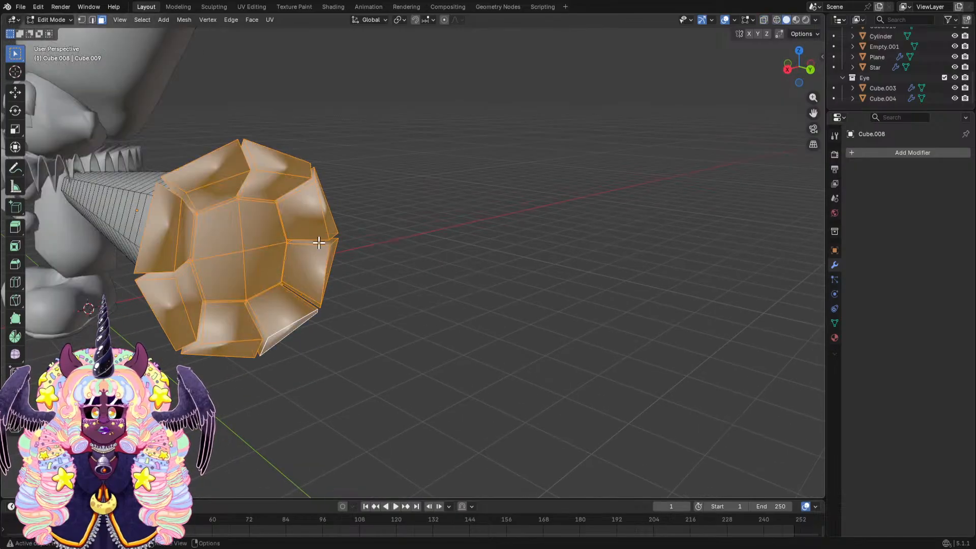
Remove the four central end-cap faces from the selection, keeping only the flared cuff's faces selected.
{"action": "left_click", "coordinate": [253, 231], "text": "shift"}
{"action": "left_click", "coordinate": [226, 234], "text": "shift"}
{"action": "left_click", "coordinate": [249, 267], "text": "shift"}
{"action": "left_click", "coordinate": [230, 273], "text": "shift"}
{"action": "scroll", "coordinate": [204, 194], "scroll_direction": "up", "scroll_amount": 2}
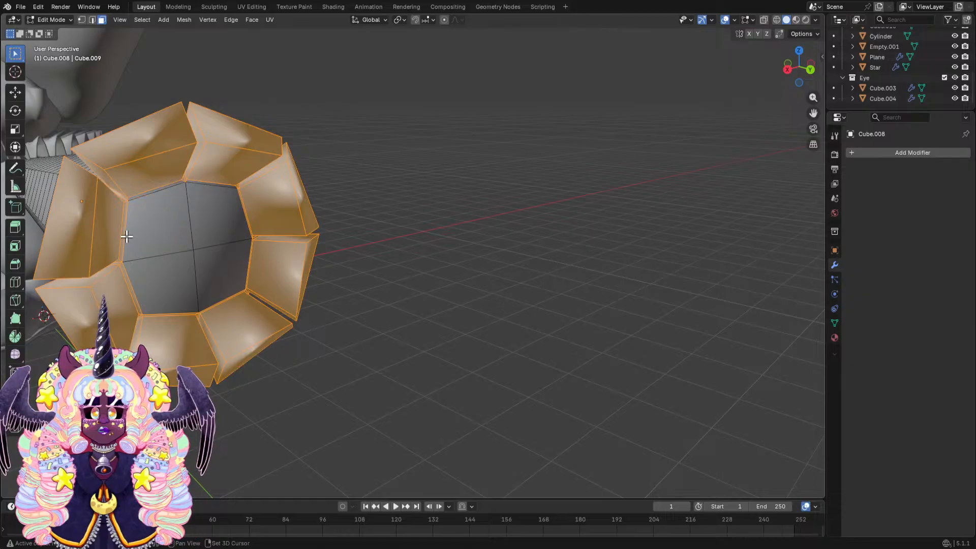
Examine the selected cuff faces and the seam where the flared cuff meets the sleeve.
{"action": "left_click", "coordinate": [132, 297], "text": "shift"}
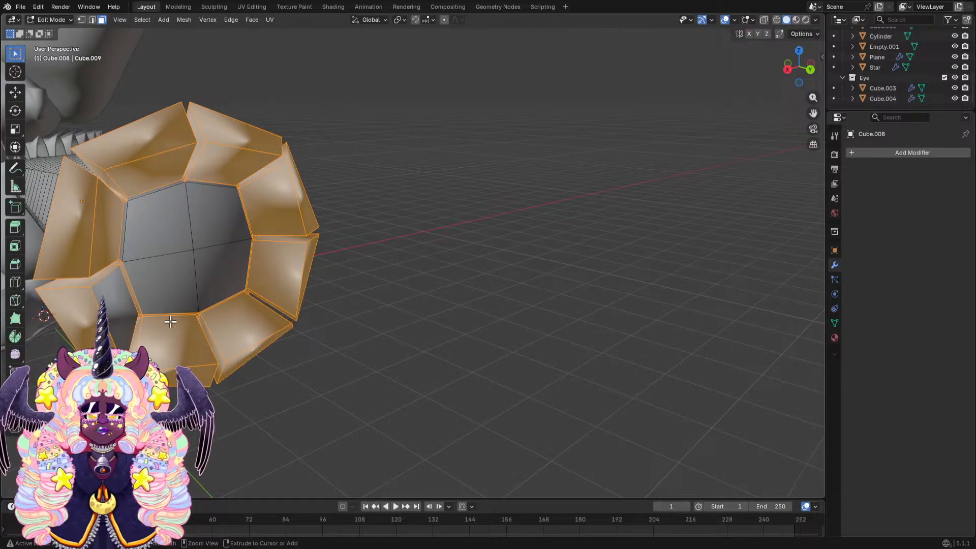
{"action": "left_click", "coordinate": [136, 302], "text": "shift"}
{"action": "middle_click_drag", "start_coordinate": [143, 306], "coordinate": [506, 292]}
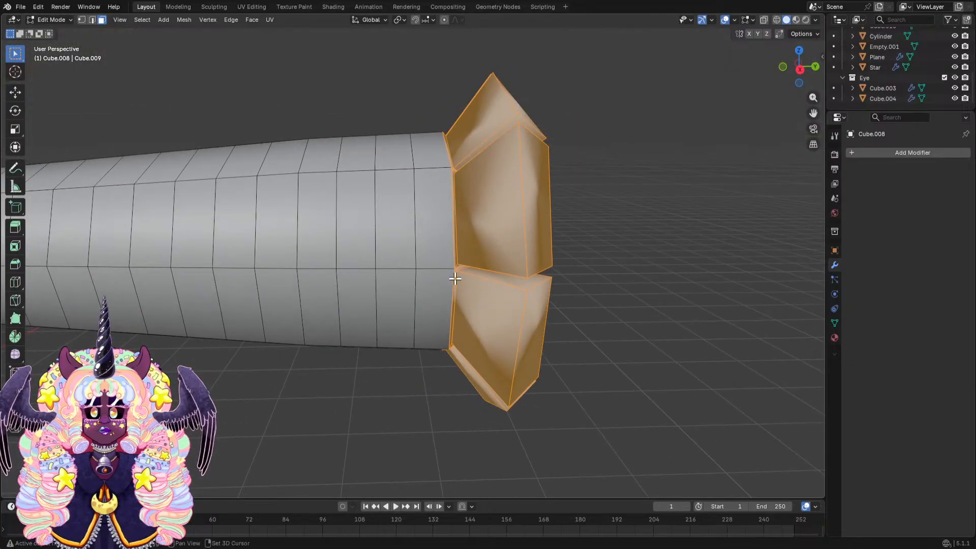
{"action": "middle_click_drag", "start_coordinate": [456, 265], "coordinate": [439, 283]}
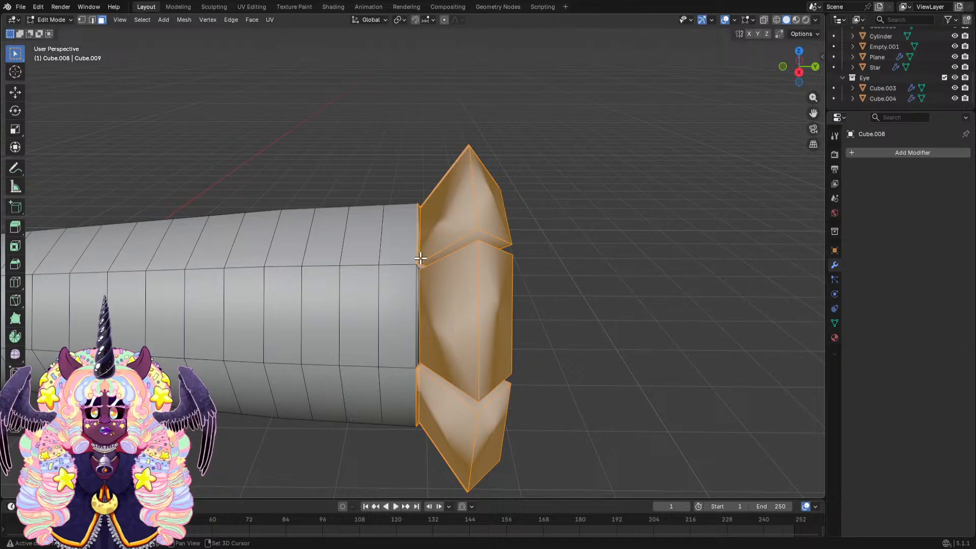
{"action": "middle_click_drag", "start_coordinate": [480, 271], "coordinate": [382, 222]}
{"action": "scroll", "coordinate": [623, 151], "scroll_direction": "up", "scroll_amount": 3}
{"action": "scroll", "coordinate": [575, 122], "scroll_direction": "up", "scroll_amount": 2}
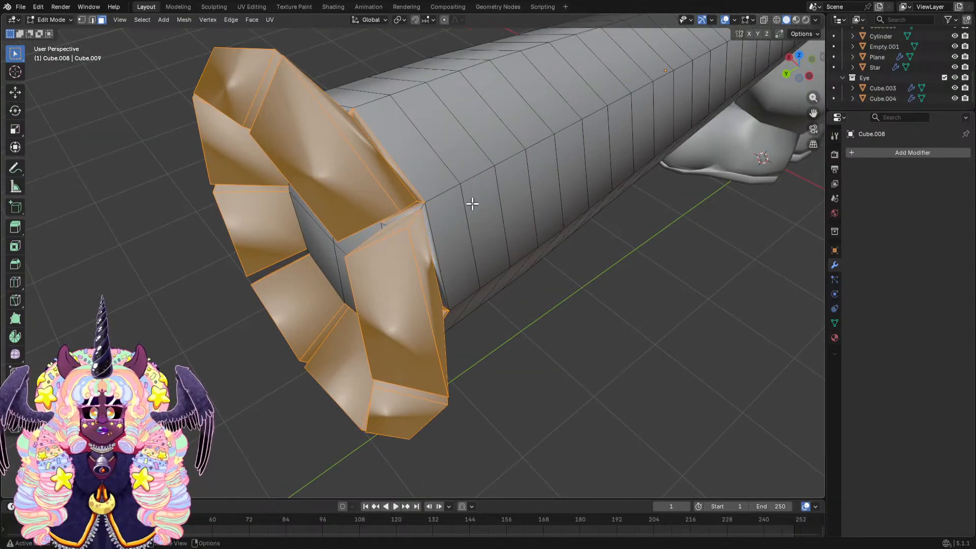
Try to inset the selected faces of the flared cuff.
{"action": "middle_click_drag", "start_coordinate": [472, 204], "coordinate": [451, 205]}
{"action": "key", "text": "i"}
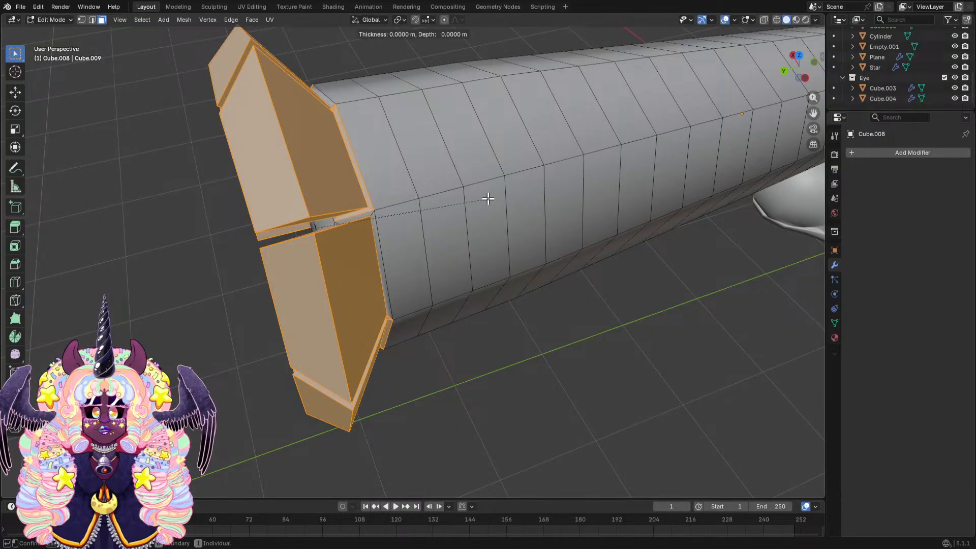
{"action": "left_click", "coordinate": [487, 199]}
{"action": "middle_click_drag", "start_coordinate": [362, 155], "coordinate": [316, 197]}
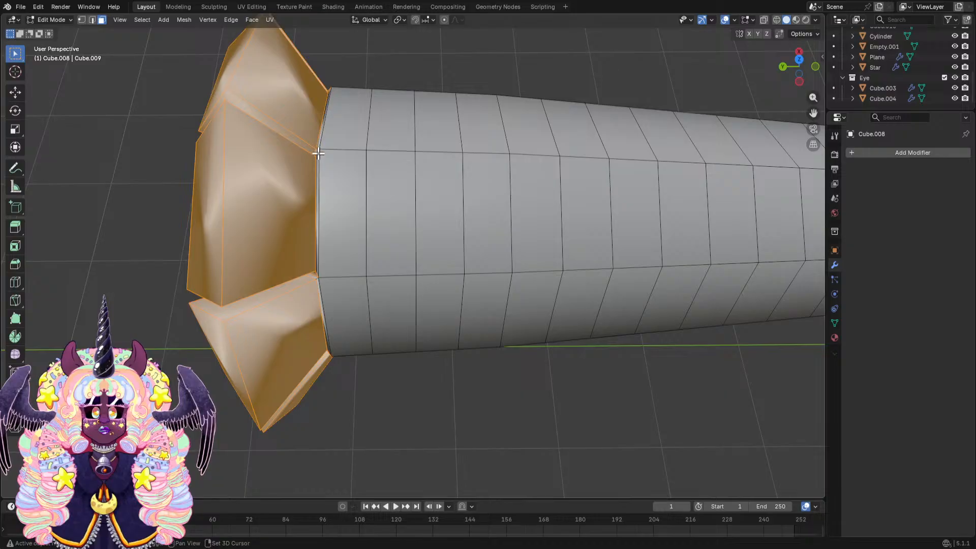
{"action": "middle_click_drag", "start_coordinate": [315, 168], "coordinate": [387, 193]}
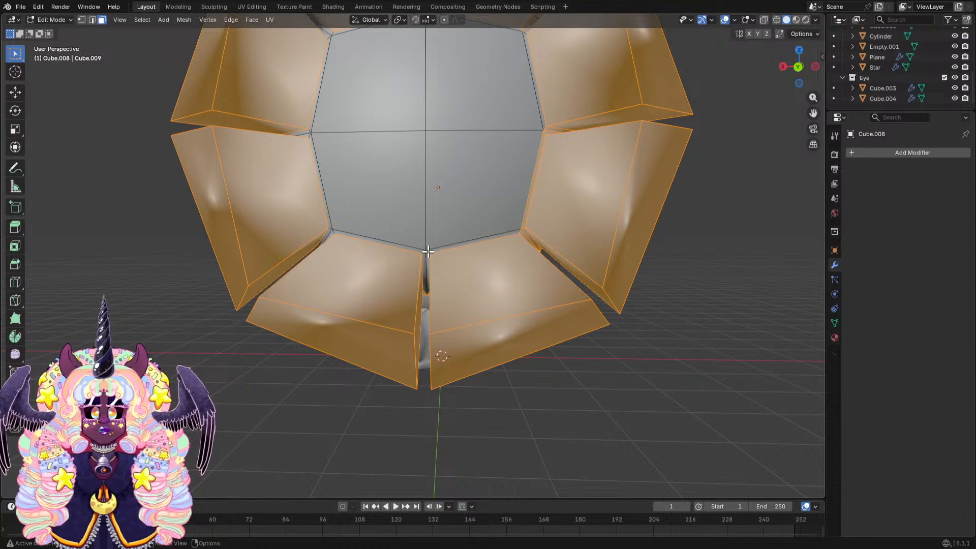
{"action": "middle_click_drag", "start_coordinate": [427, 246], "coordinate": [427, 148]}
{"action": "middle_click_drag", "start_coordinate": [380, 114], "coordinate": [604, 256]}
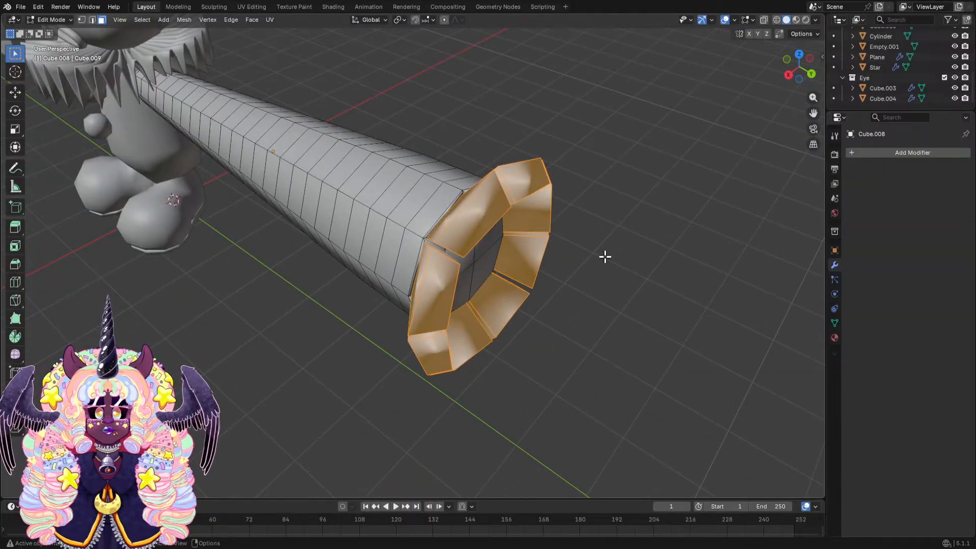
Inset the selected flared-cuff faces by about 0.022 m and clear the selection.
{"action": "key", "text": "i"}
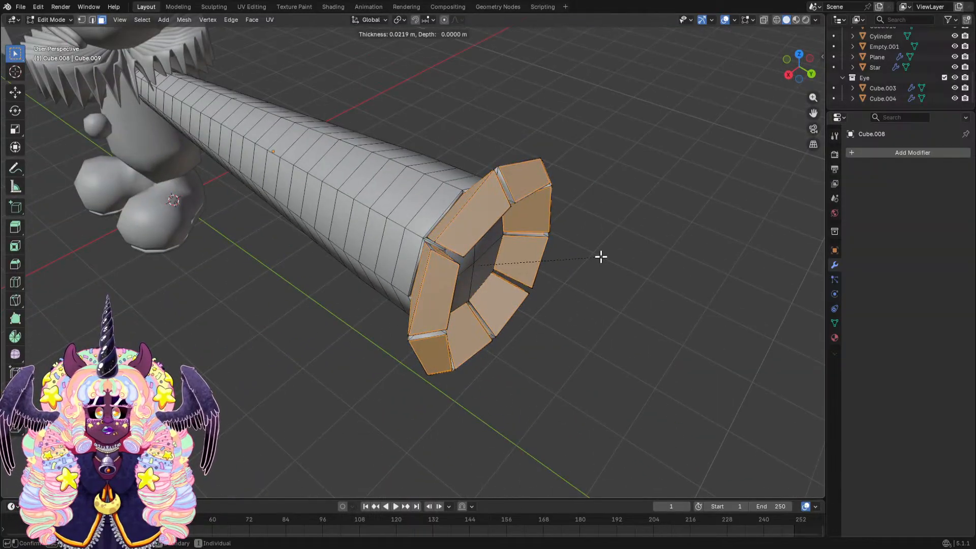
{"action": "left_click", "coordinate": [601, 257]}
{"action": "middle_click_drag", "start_coordinate": [616, 231], "coordinate": [604, 198]}
{"action": "key", "text": "alt+a"}
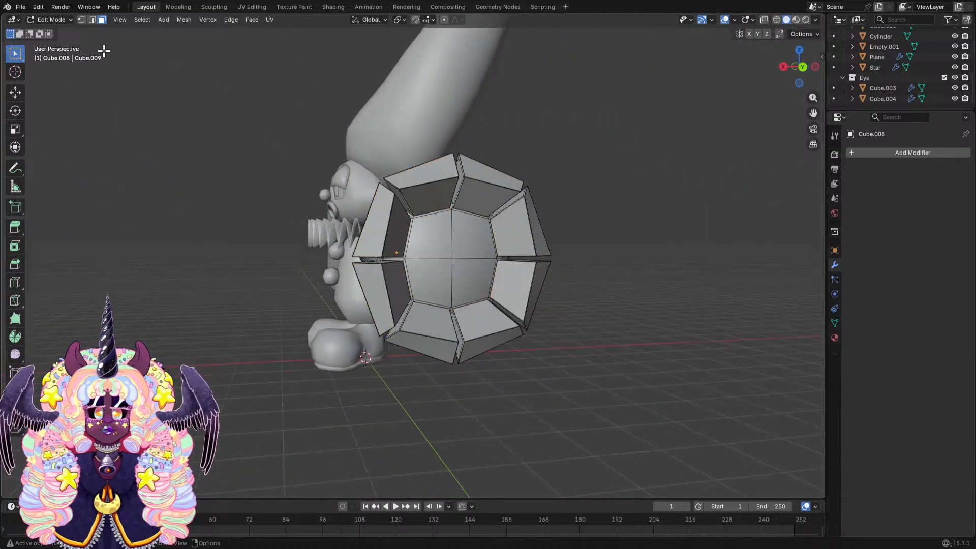
Apply smooth shading to the arm in Object Mode and reopen its mesh in Edit Mode.
{"action": "left_click", "coordinate": [51, 19]}
{"action": "left_click", "coordinate": [57, 29]}
{"action": "middle_click_drag", "start_coordinate": [387, 213], "coordinate": [597, 223]}
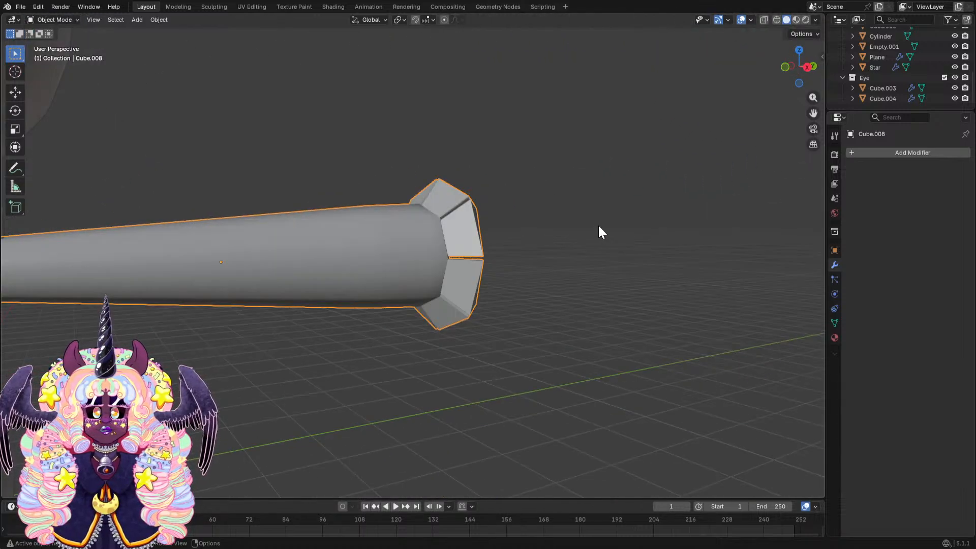
{"action": "left_click", "coordinate": [598, 231]}
{"action": "scroll", "coordinate": [574, 213], "scroll_direction": "down", "scroll_amount": 3}
{"action": "left_click", "coordinate": [408, 222]}
{"action": "right_click", "coordinate": [406, 222]}
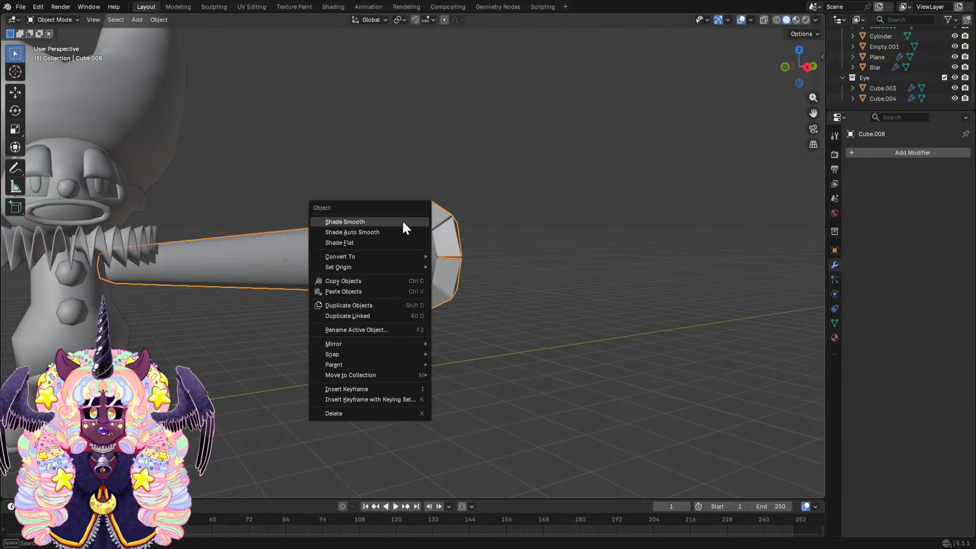
{"action": "left_click", "coordinate": [402, 222]}
{"action": "mouse_move", "coordinate": [403, 221]}
{"action": "middle_mouse_down"}
{"action": "mouse_move", "coordinate": [358, 186]}
{"action": "mouse_move", "coordinate": [319, 198]}
{"action": "mouse_move", "coordinate": [328, 280]}
{"action": "mouse_move", "coordinate": [321, 193]}
{"action": "mouse_move", "coordinate": [385, 224]}
{"action": "mouse_move", "coordinate": [510, 252]}
{"action": "mouse_move", "coordinate": [425, 283]}
{"action": "mouse_move", "coordinate": [504, 224]}
{"action": "mouse_move", "coordinate": [388, 196]}
{"action": "mouse_move", "coordinate": [395, 224]}
{"action": "mouse_move", "coordinate": [351, 217]}
{"action": "mouse_move", "coordinate": [472, 249]}
{"action": "middle_mouse_up"}
{"action": "left_click", "coordinate": [505, 224]}
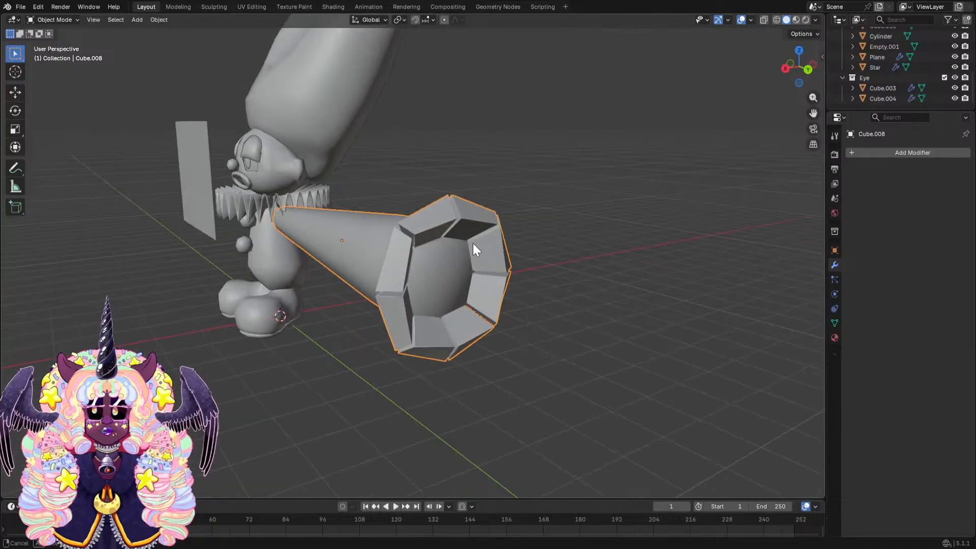
{"action": "left_click", "coordinate": [56, 20]}
{"action": "left_click", "coordinate": [58, 38]}
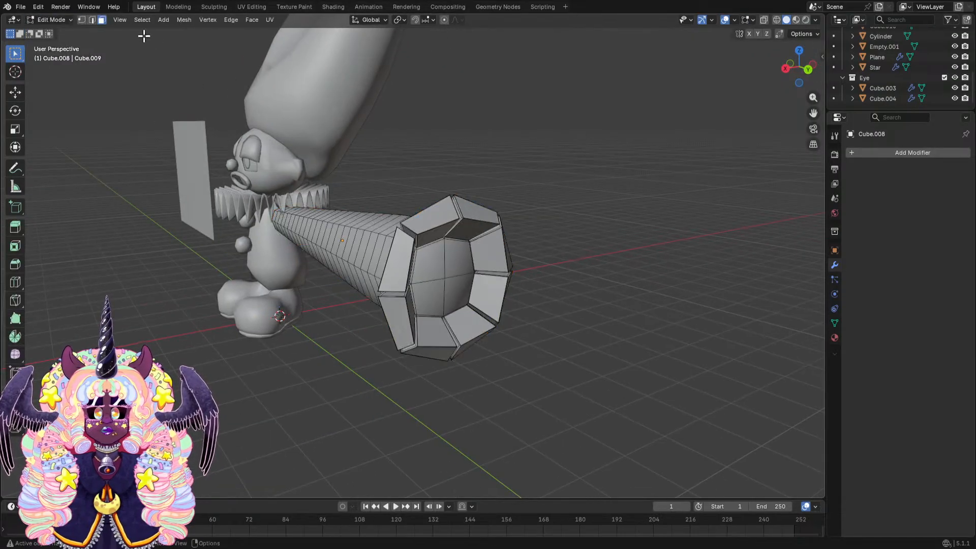
Try to flatten the arm's end-cap faces with LoopTools and scale them down inside the cuff.
{"action": "left_click", "coordinate": [428, 265]}
{"action": "right_click", "coordinate": [450, 277]}
{"action": "mouse_move", "coordinate": [449, 273]}
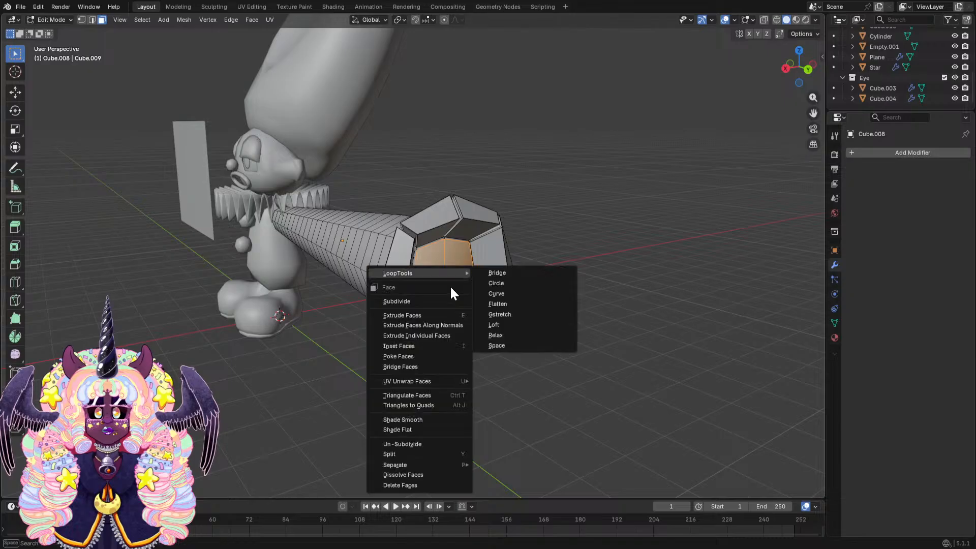
{"action": "left_click", "coordinate": [515, 304]}
{"action": "middle_click_drag", "start_coordinate": [515, 304], "coordinate": [534, 297]}
{"action": "key", "text": "s"}
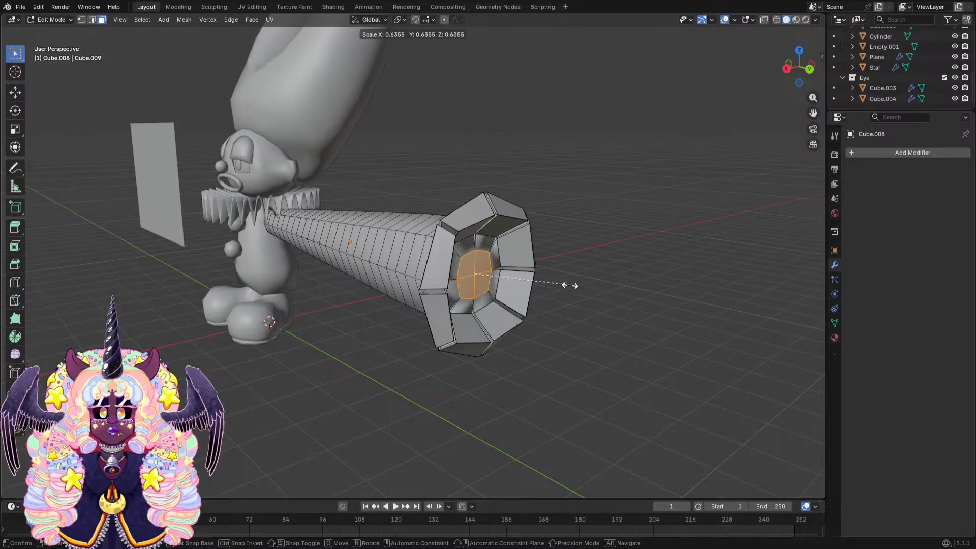
{"action": "left_click", "coordinate": [612, 269]}
{"action": "left_click", "coordinate": [613, 269]}
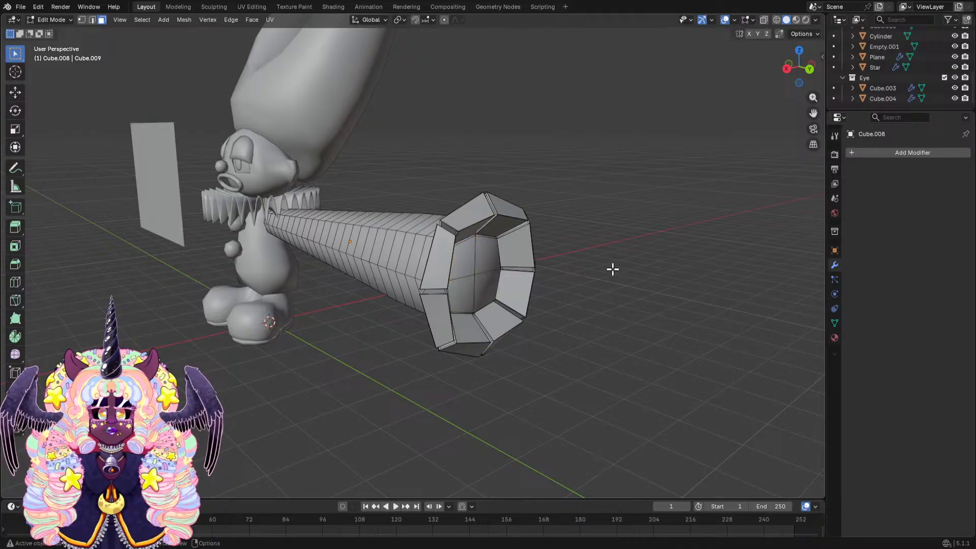
Select the four end-cap faces inside the cuff and extrude them inward into the sleeve.
{"action": "left_click", "coordinate": [469, 259]}
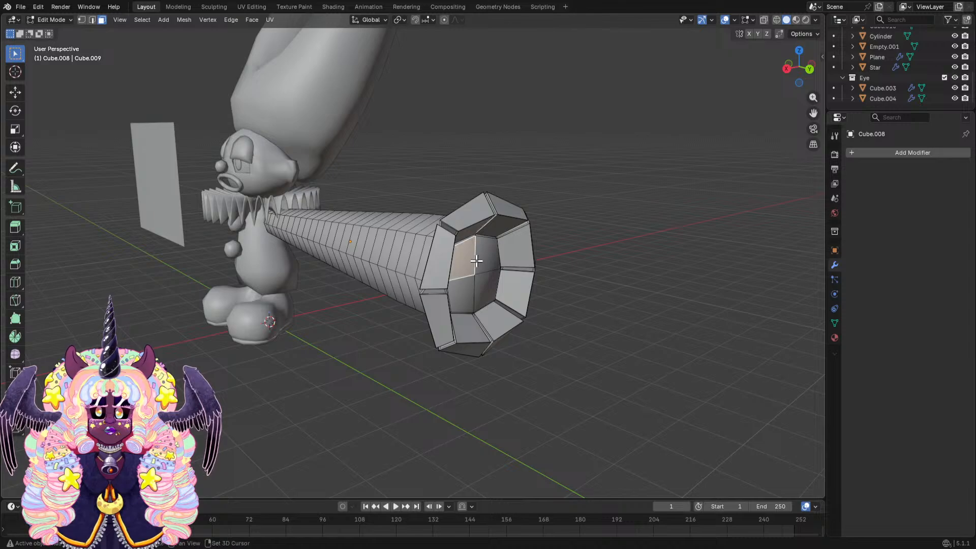
{"action": "left_click", "coordinate": [480, 260], "text": "shift"}
{"action": "left_click", "coordinate": [468, 287], "text": "shift"}
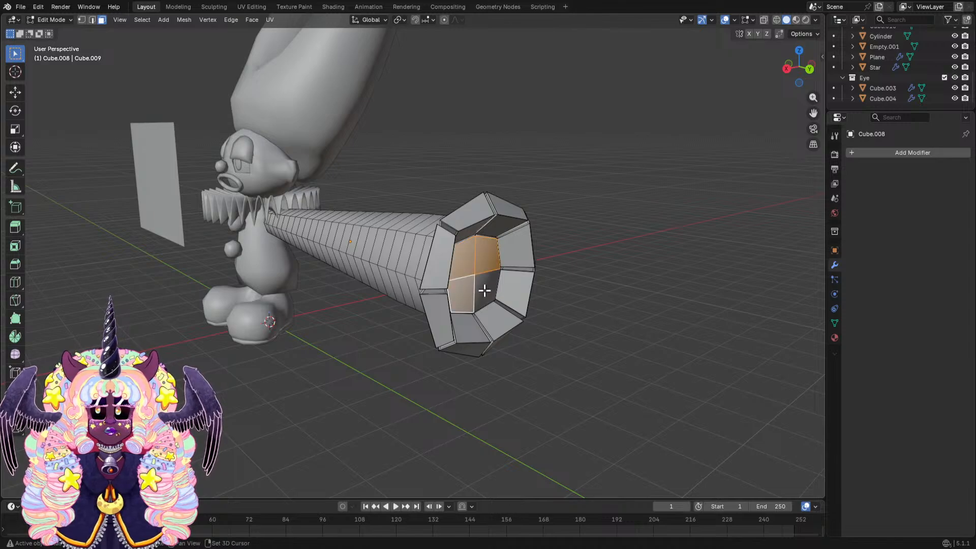
{"action": "left_click", "coordinate": [484, 290], "text": "shift"}
{"action": "key", "text": "e"}
{"action": "left_click", "coordinate": [661, 310]}
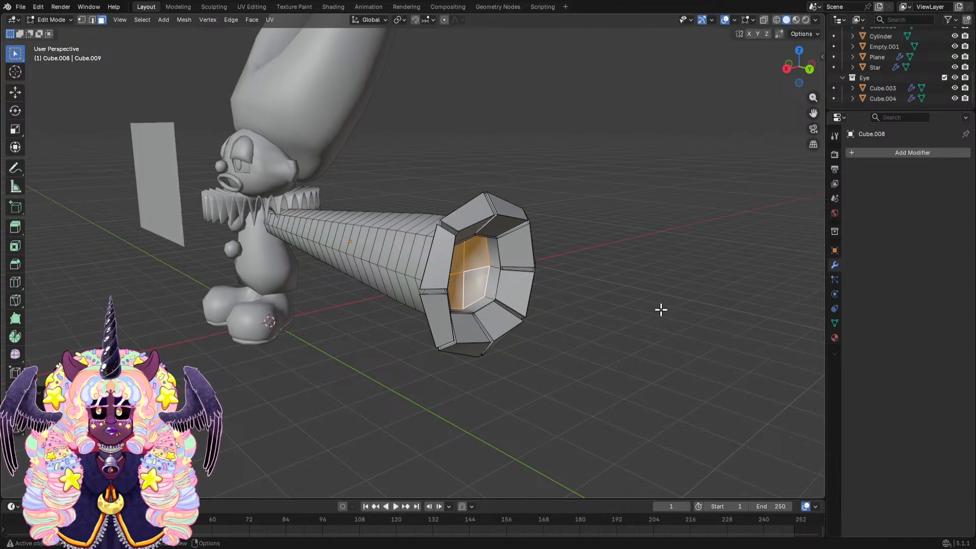
Scale the recessed end-cap faces down to about 0.79.
{"action": "middle_click_drag", "start_coordinate": [661, 310], "coordinate": [647, 296]}
{"action": "key", "text": "s"}
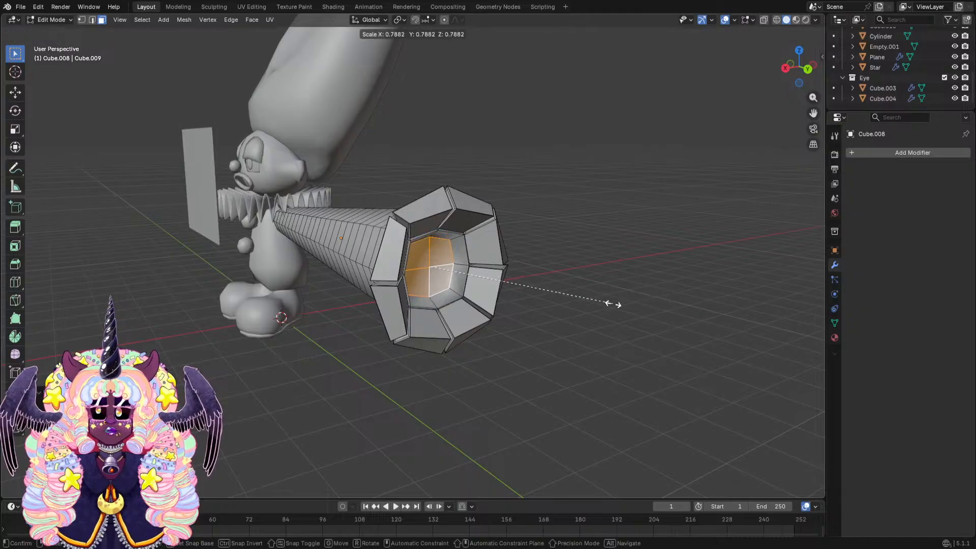
{"action": "left_click", "coordinate": [612, 303]}
{"action": "middle_click_drag", "start_coordinate": [577, 272], "coordinate": [559, 265]}
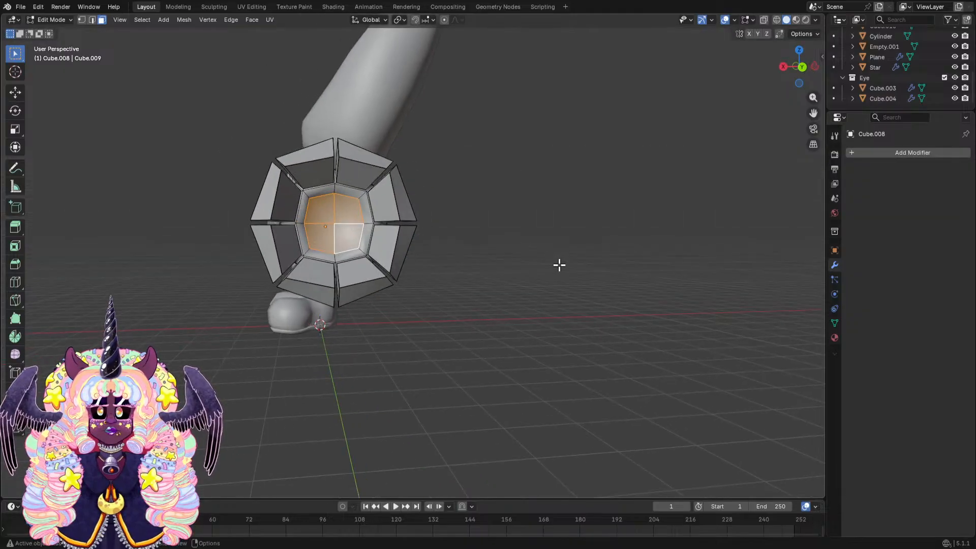
In Object Mode, add a Mirror modifier to the arm with Cube.006 as mirror object and Y as its only axis.
{"action": "left_click", "coordinate": [69, 23]}
{"action": "left_click", "coordinate": [62, 29]}
{"action": "middle_click_drag", "start_coordinate": [191, 127], "coordinate": [397, 192]}
{"action": "left_click", "coordinate": [872, 154]}
{"action": "left_click", "coordinate": [869, 151]}
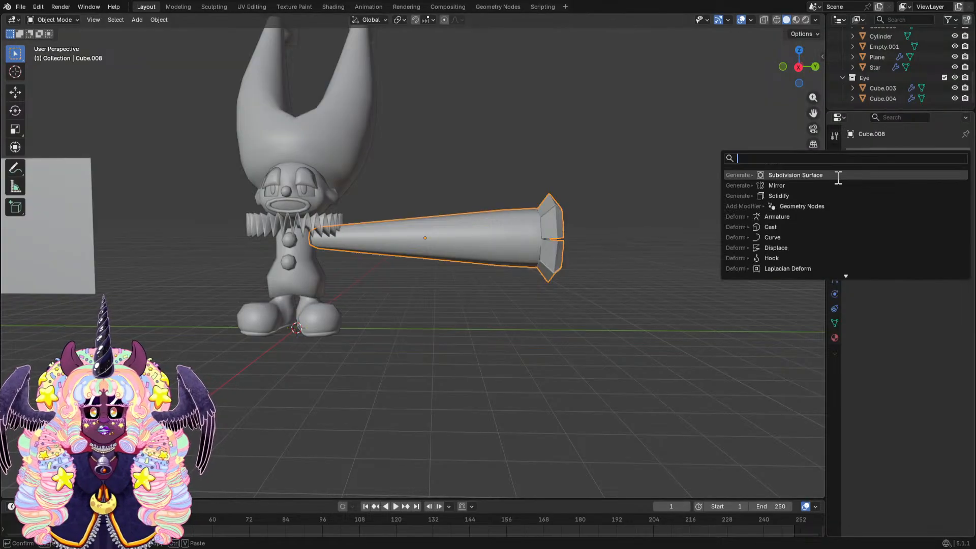
{"action": "left_click", "coordinate": [777, 186]}
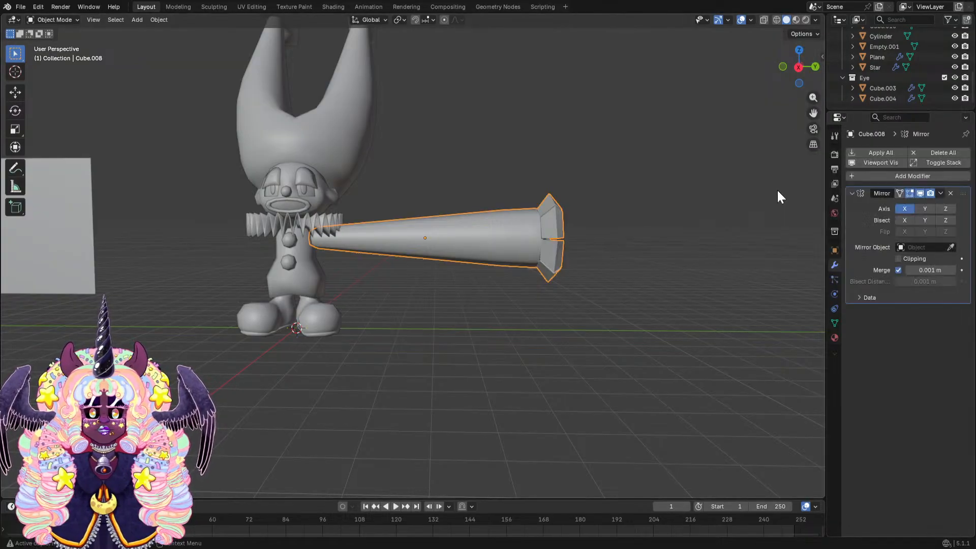
{"action": "left_click", "coordinate": [308, 273]}
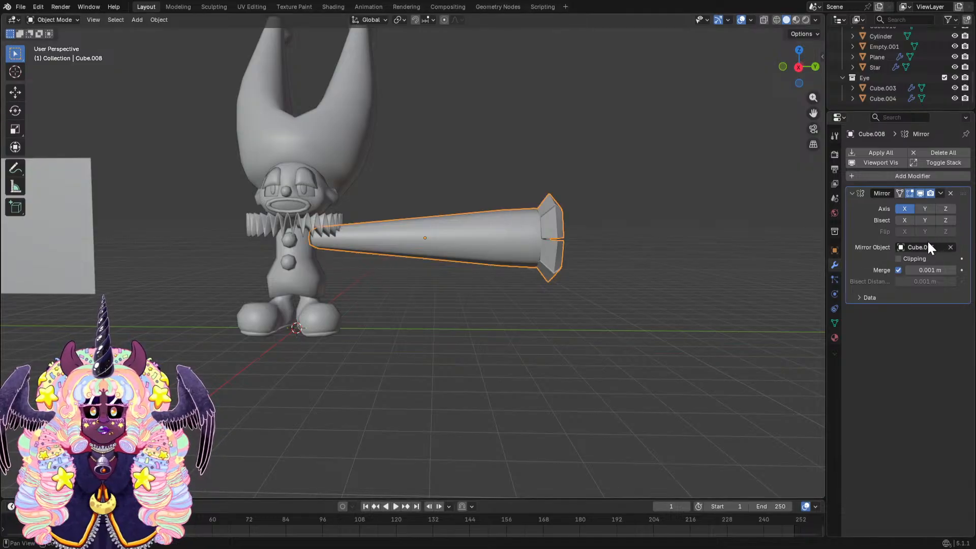
{"action": "middle_click_drag", "start_coordinate": [556, 265], "coordinate": [664, 262], "text": "shift"}
{"action": "left_click", "coordinate": [921, 207]}
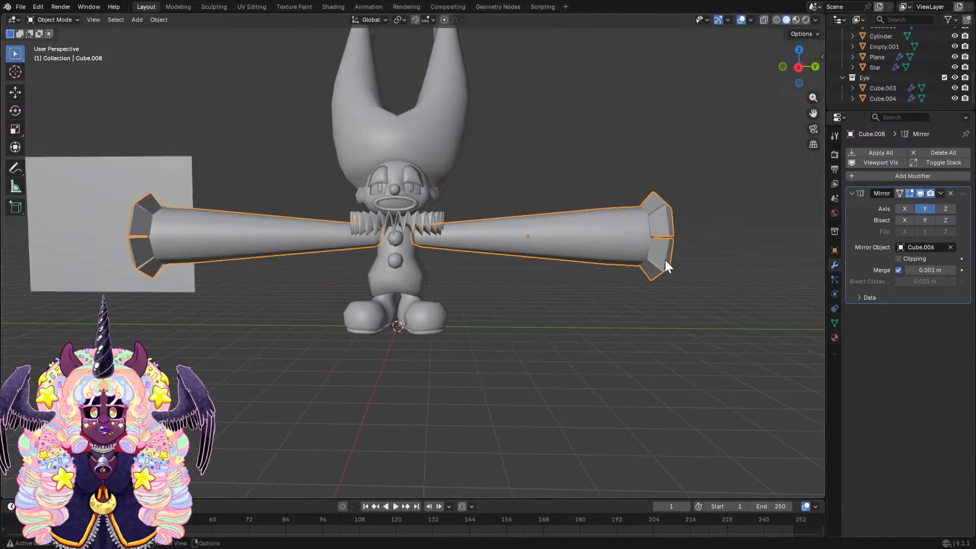
Examine the clown's two mirrored arms and their proportions from several angles.
{"action": "left_click", "coordinate": [639, 307]}
{"action": "scroll", "coordinate": [636, 297], "scroll_direction": "down", "scroll_amount": 3}
{"action": "middle_click_drag", "start_coordinate": [635, 296], "coordinate": [660, 314]}
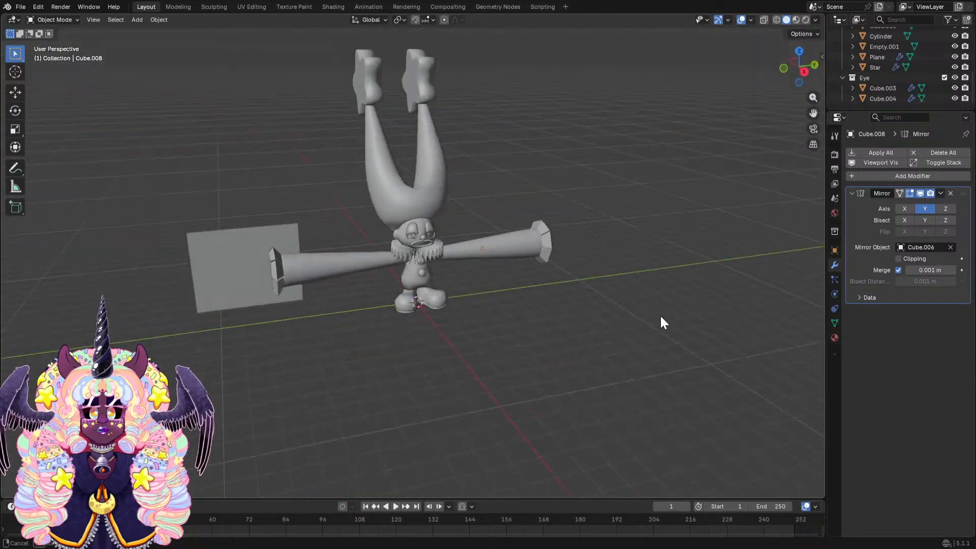
{"action": "left_click", "coordinate": [232, 249]}
{"action": "middle_click_drag", "start_coordinate": [357, 253], "coordinate": [408, 213]}
{"action": "left_click", "coordinate": [497, 263]}
{"action": "scroll", "coordinate": [569, 252], "scroll_direction": "up", "scroll_amount": 3}
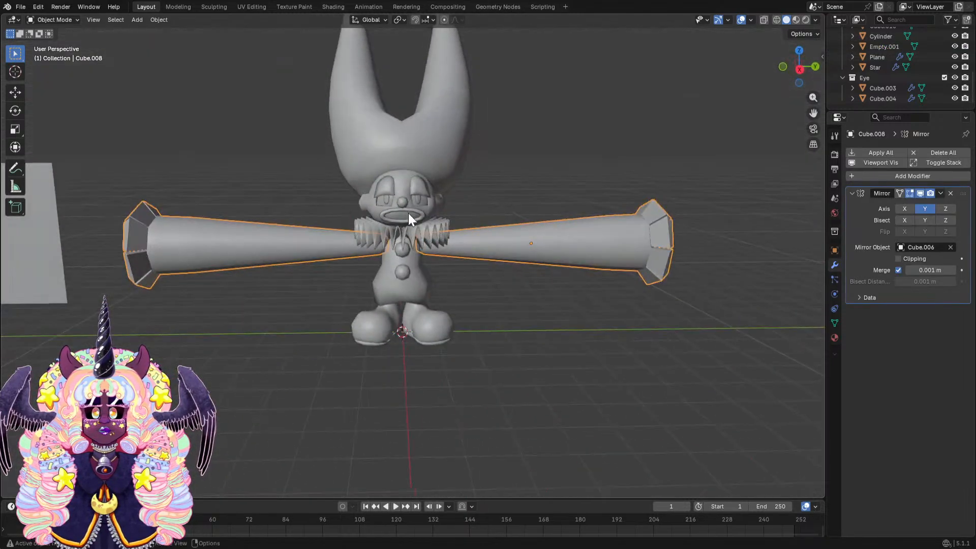
{"action": "scroll", "coordinate": [401, 219], "scroll_direction": "down", "scroll_amount": 3}
{"action": "scroll", "coordinate": [447, 200], "scroll_direction": "down", "scroll_amount": 1}
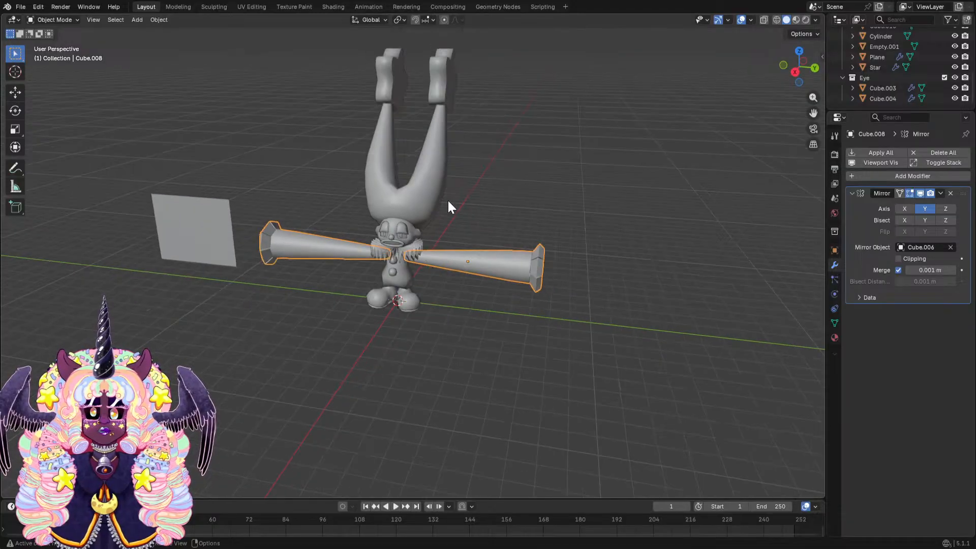
{"action": "scroll", "coordinate": [447, 200], "scroll_direction": "up", "scroll_amount": 2}
Open the hair mesh in Edit Mode and select the first three hairline faces beside the forehead.
{"action": "left_click", "coordinate": [447, 208]}
{"action": "left_click", "coordinate": [430, 193]}
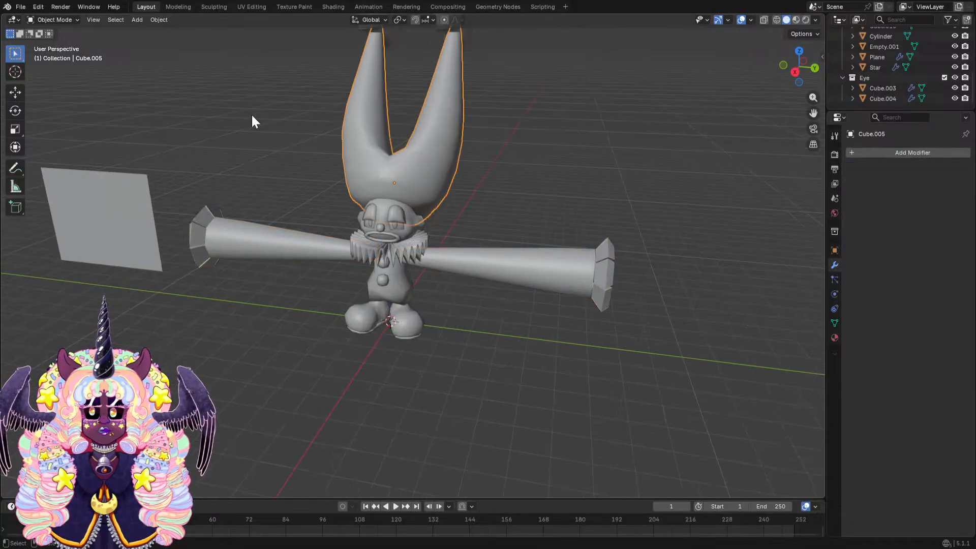
{"action": "left_click", "coordinate": [57, 20]}
{"action": "left_click", "coordinate": [57, 44]}
{"action": "scroll", "coordinate": [390, 177], "scroll_direction": "up", "scroll_amount": 2}
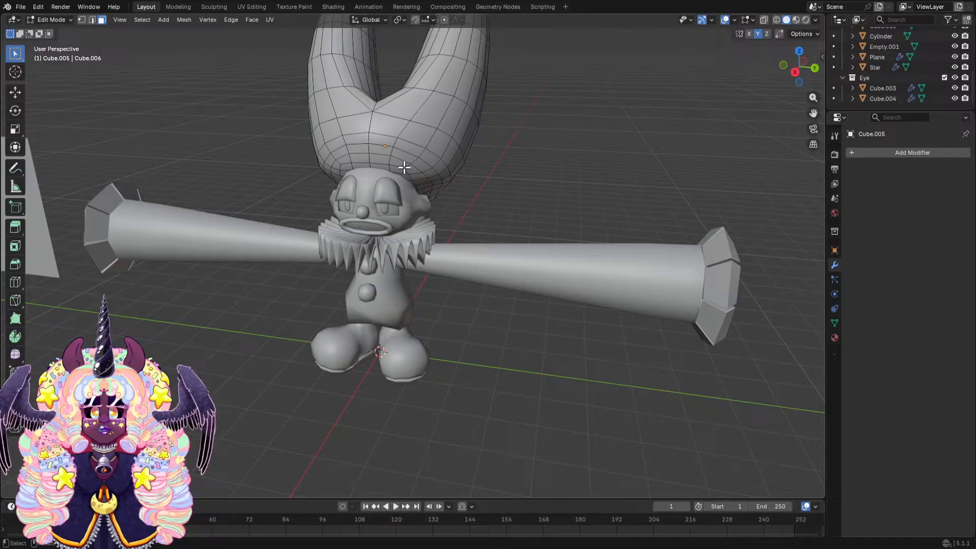
{"action": "mouse_move", "coordinate": [417, 176]}
{"action": "middle_mouse_down"}
{"action": "mouse_move", "coordinate": [481, 152]}
{"action": "mouse_move", "coordinate": [457, 212]}
{"action": "mouse_move", "coordinate": [406, 188]}
{"action": "middle_mouse_up"}
{"action": "scroll", "coordinate": [424, 205], "scroll_direction": "up", "scroll_amount": 3}
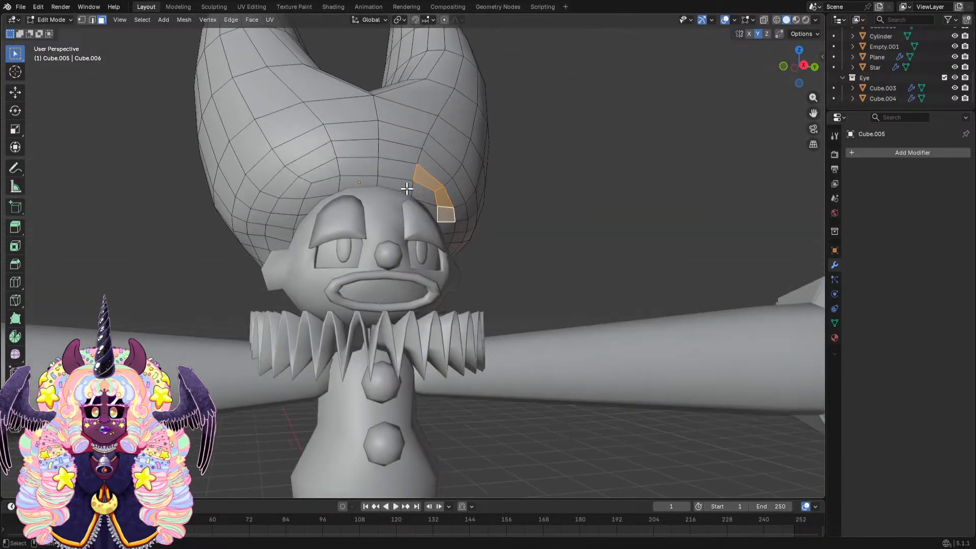
Extend the face selection along the front hairline, across the forehead and down the opposite side.
{"action": "left_click", "coordinate": [397, 167], "text": "shift"}
{"action": "left_click", "coordinate": [358, 165], "text": "shift"}
{"action": "left_click", "coordinate": [320, 170], "text": "shift"}
{"action": "left_click", "coordinate": [294, 186], "text": "shift"}
{"action": "left_click", "coordinate": [286, 204], "text": "shift"}
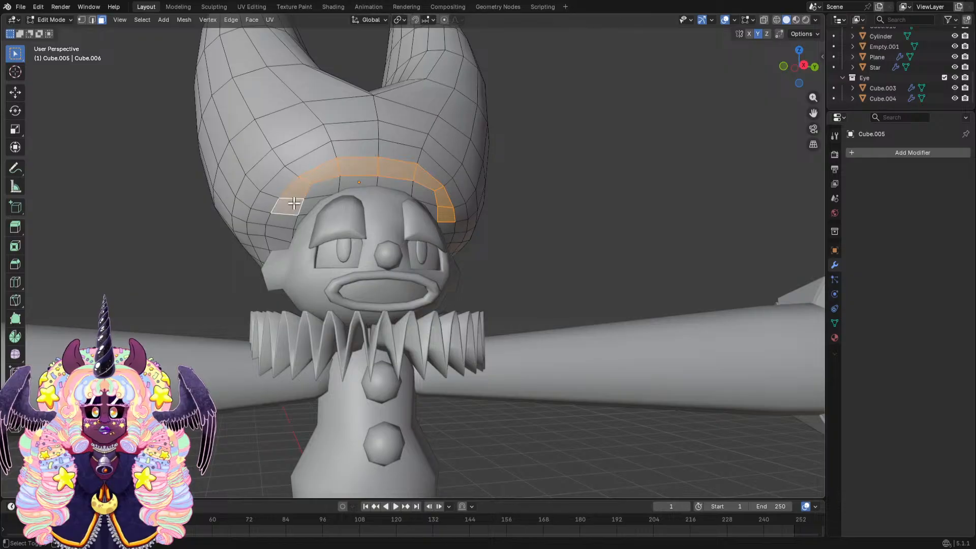
{"action": "left_click", "coordinate": [281, 218], "text": "shift"}
{"action": "left_click", "coordinate": [278, 231], "text": "shift"}
{"action": "left_click", "coordinate": [277, 243], "text": "shift"}
Extend the hair's face selection along the hairline, down the side and behind the ear.
{"action": "middle_click_drag", "start_coordinate": [390, 215], "coordinate": [305, 235]}
{"action": "left_click", "coordinate": [311, 236], "text": "shift"}
{"action": "left_click", "coordinate": [328, 260], "text": "shift"}
{"action": "left_click", "coordinate": [330, 273], "text": "shift"}
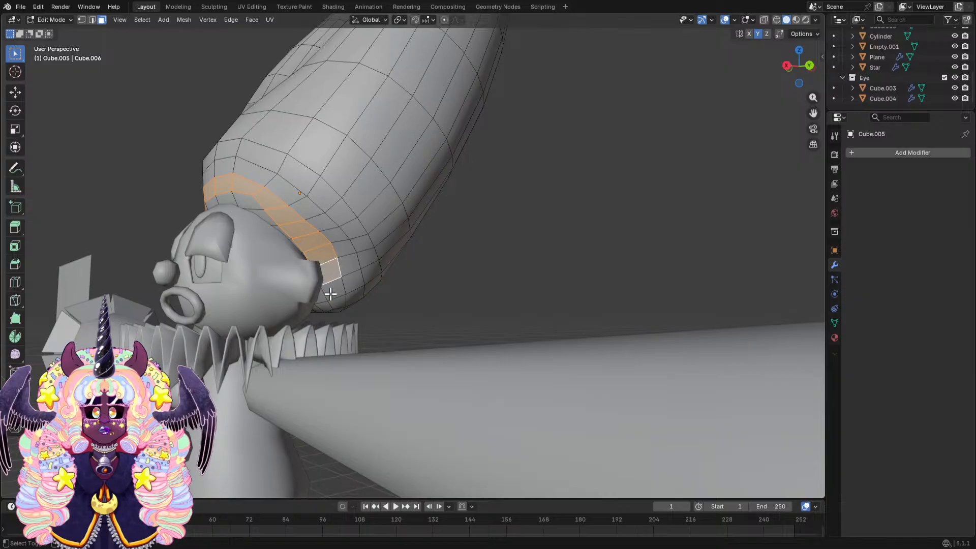
{"action": "left_click", "coordinate": [330, 294], "text": "shift"}
{"action": "left_click", "coordinate": [339, 305], "text": "shift"}
Continue the face selection along the hair's lower edge from behind the ear toward the nape.
{"action": "middle_click_drag", "start_coordinate": [344, 283], "coordinate": [551, 231]}
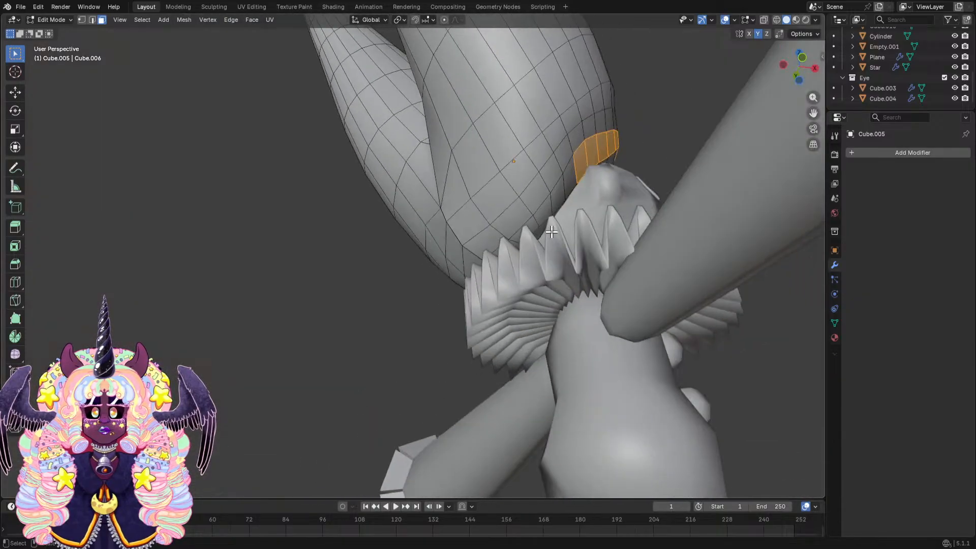
{"action": "left_click", "coordinate": [568, 184], "text": "shift"}
{"action": "left_click", "coordinate": [561, 193], "text": "shift"}
{"action": "left_click", "coordinate": [544, 214], "text": "shift"}
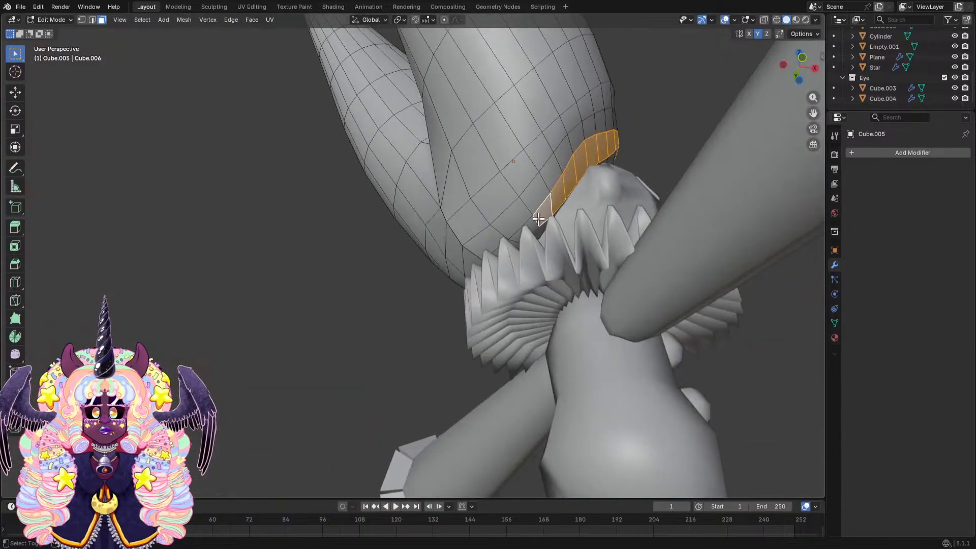
{"action": "left_click", "coordinate": [536, 224], "text": "shift"}
Add the remaining lower-edge faces across the nape so the selected band runs around the whole head.
{"action": "middle_click_drag", "start_coordinate": [536, 224], "coordinate": [600, 309]}
{"action": "left_click", "coordinate": [593, 327], "text": "shift"}
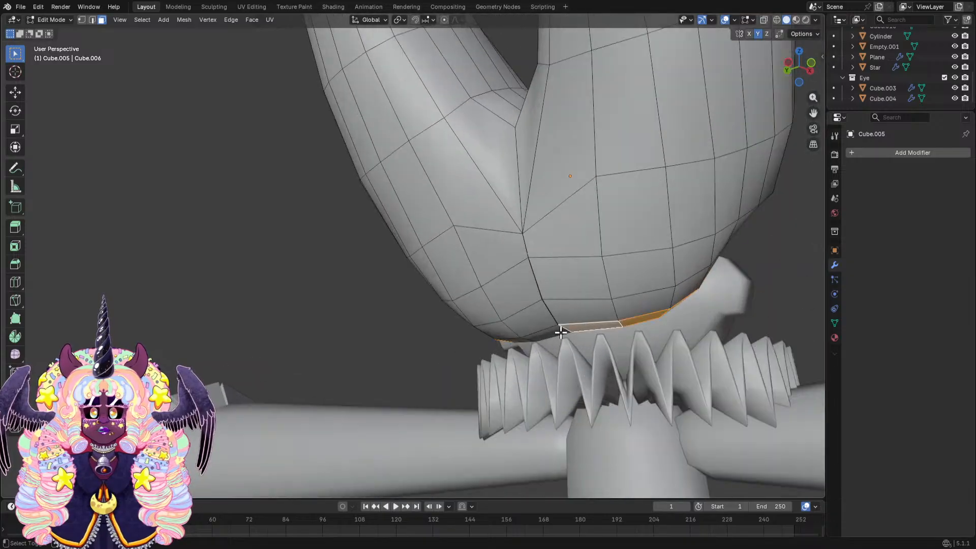
{"action": "left_click", "coordinate": [554, 333], "text": "shift"}
{"action": "middle_click_drag", "start_coordinate": [503, 321], "coordinate": [545, 346]}
{"action": "left_click", "coordinate": [398, 372], "text": "alt+shift"}
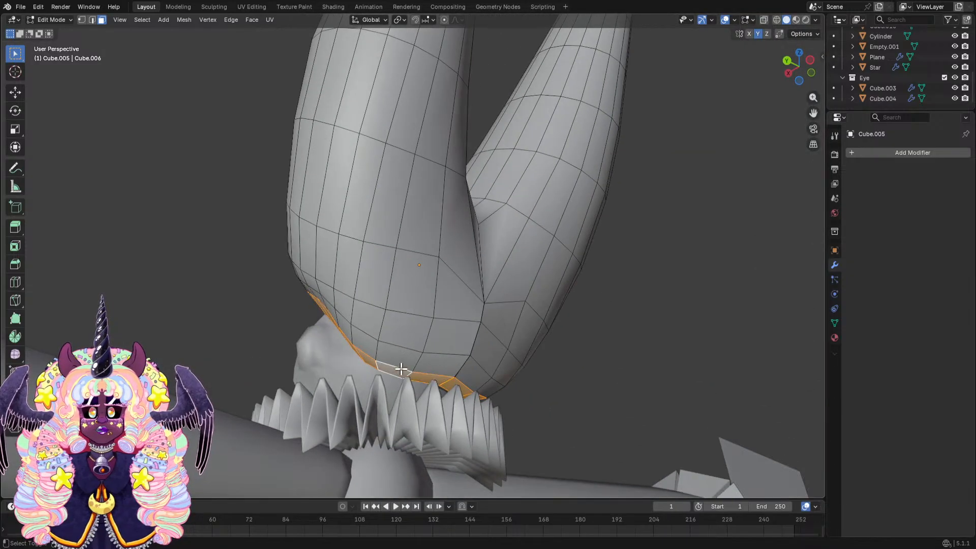
{"action": "middle_click_drag", "start_coordinate": [399, 372], "coordinate": [551, 320]}
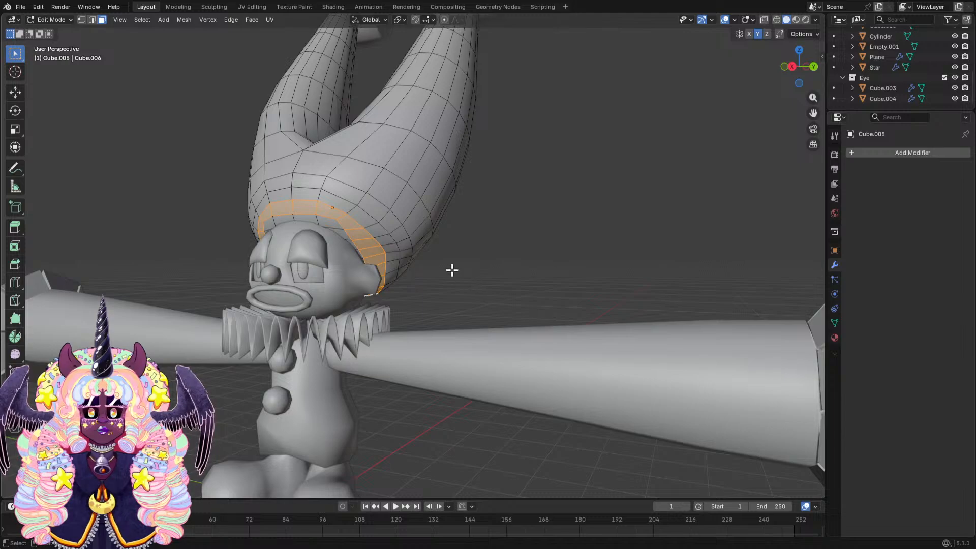
{"action": "middle_click_drag", "start_coordinate": [417, 243], "coordinate": [548, 288], "text": "shift"}
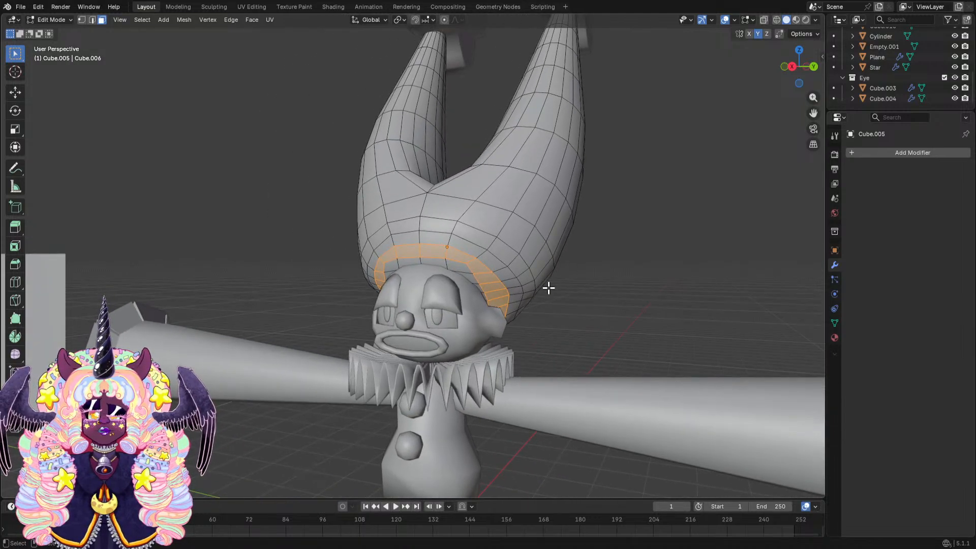
Inset the selected hairline band with practically no thickness and extrude it downward about 0.21 m along its normal.
{"action": "key", "text": "i"}
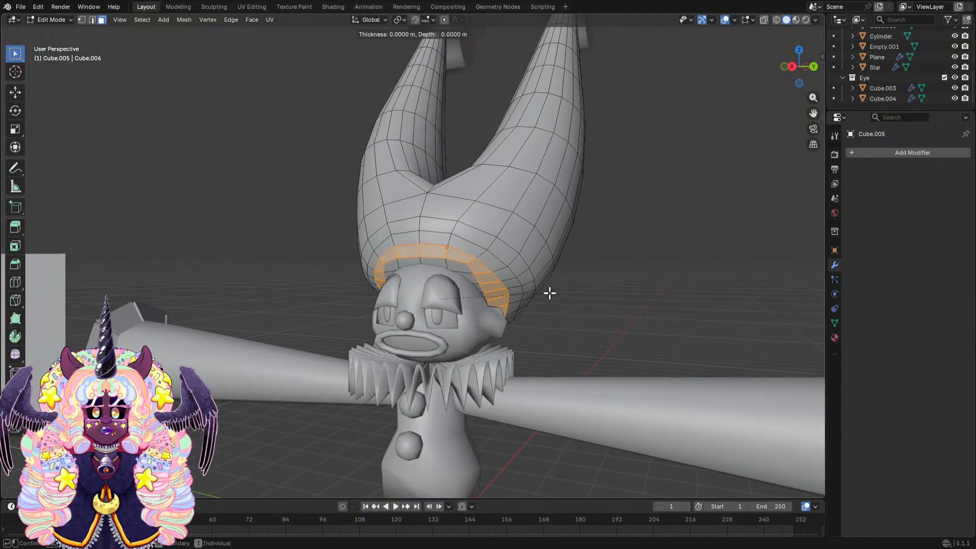
{"action": "left_click", "coordinate": [548, 291]}
{"action": "middle_click_drag", "start_coordinate": [548, 291], "coordinate": [503, 331]}
{"action": "key", "text": "e"}
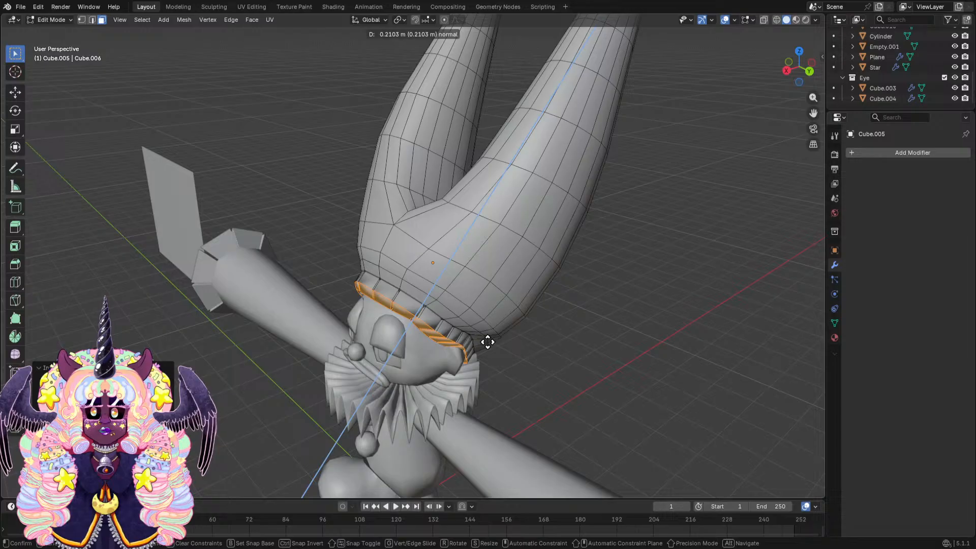
{"action": "left_click", "coordinate": [487, 342]}
Scale the extruded hairline band outward to about 1.08.
{"action": "middle_click_drag", "start_coordinate": [503, 340], "coordinate": [560, 330]}
{"action": "key", "text": "s"}
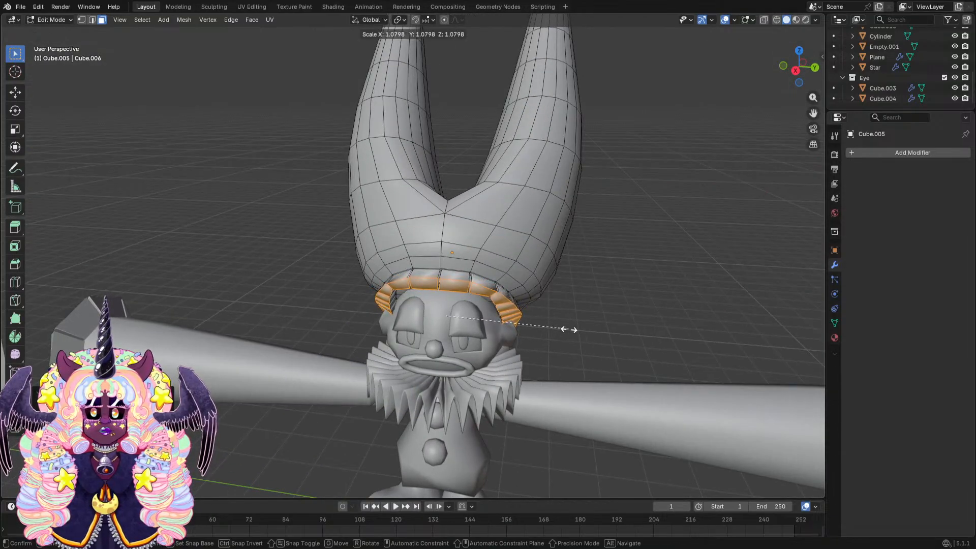
{"action": "left_click", "coordinate": [567, 329]}
{"action": "middle_click_drag", "start_coordinate": [566, 329], "coordinate": [663, 327]}
{"action": "key", "text": "s"}
{"action": "key", "text": "x"}
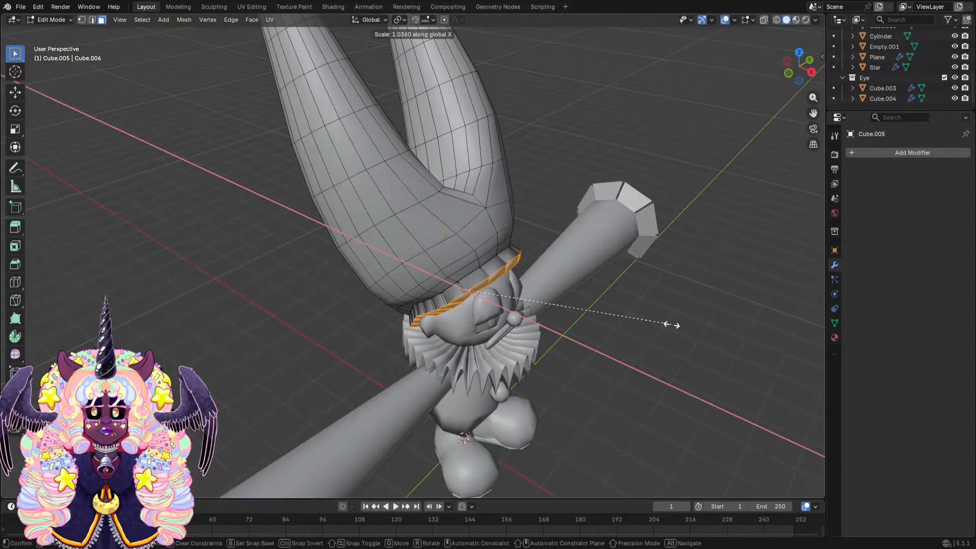
{"action": "key", "text": "Escape"}
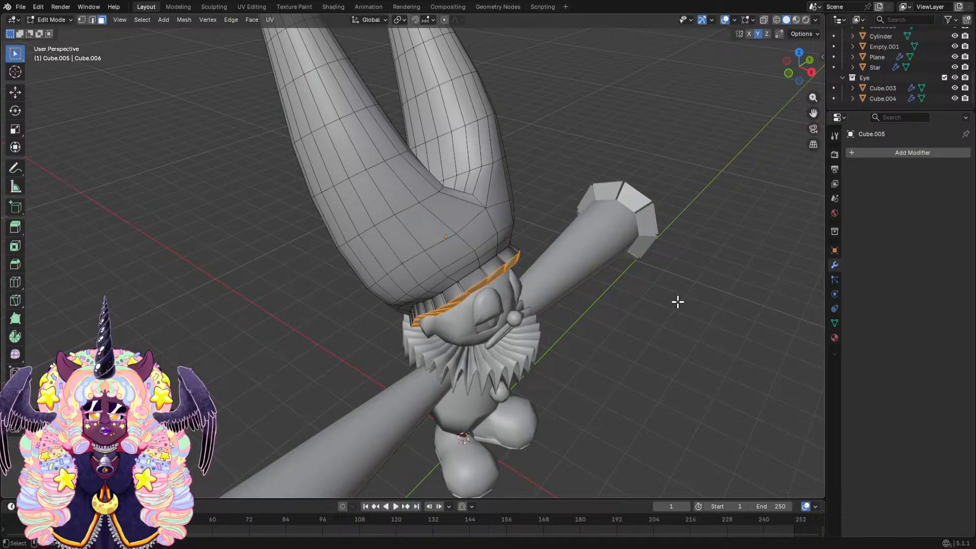
Try flaring the extruded band further outward, followed by scaling it back to about 0.90.
{"action": "key", "text": "s"}
{"action": "left_click", "coordinate": [730, 287]}
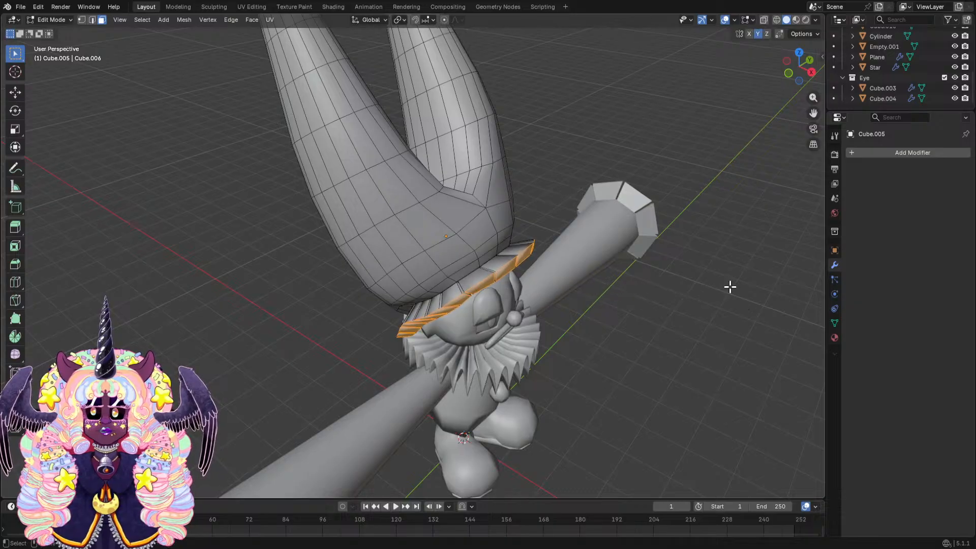
{"action": "middle_click_drag", "start_coordinate": [729, 287], "coordinate": [457, 213]}
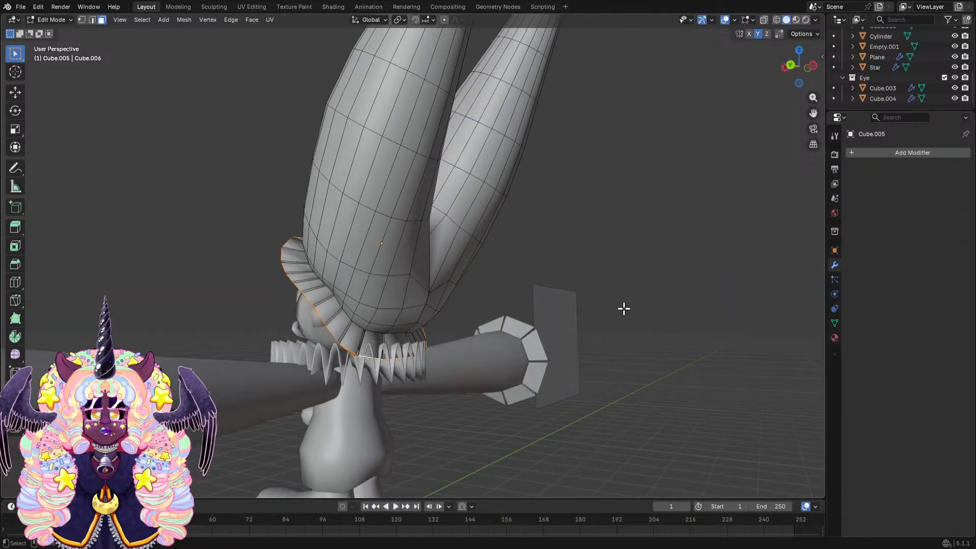
{"action": "key", "text": "s"}
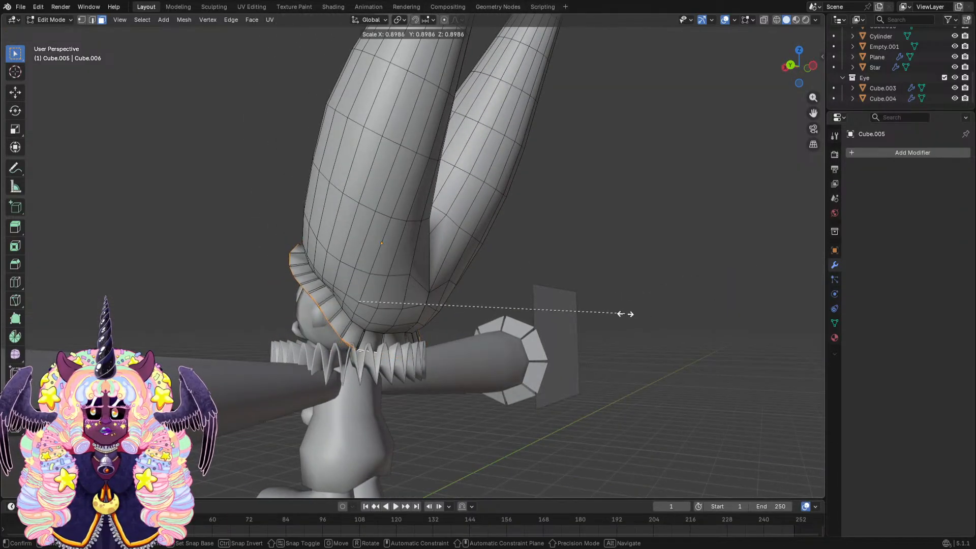
{"action": "left_click", "coordinate": [625, 313]}
Cancel a further shrinking of the band and undo its last two scalings.
{"action": "middle_click_drag", "start_coordinate": [625, 313], "coordinate": [712, 317]}
{"action": "middle_click_drag", "start_coordinate": [513, 281], "coordinate": [607, 290]}
{"action": "key", "text": "s"}
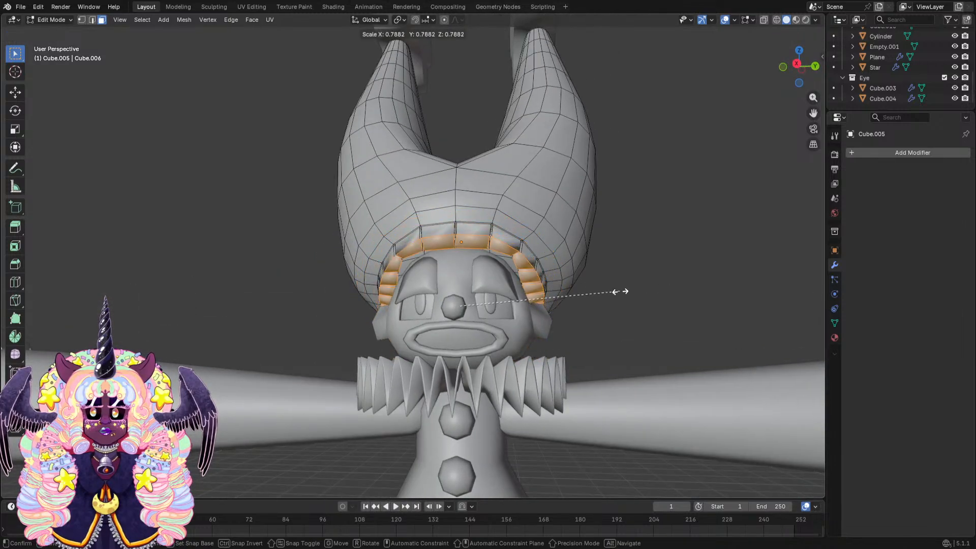
{"action": "right_click", "coordinate": [620, 291]}
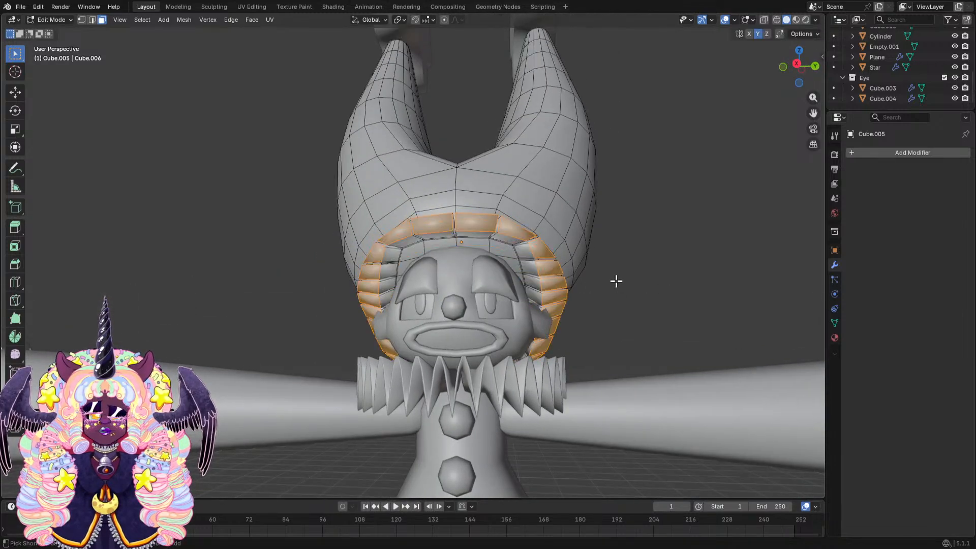
{"action": "key", "text": "ctrl+z"}
{"action": "key", "text": "ctrl+z"}
Move the extruded band about 0.14 m down along Z and scale it up to about 1.19.
{"action": "middle_click_drag", "start_coordinate": [616, 279], "coordinate": [626, 328]}
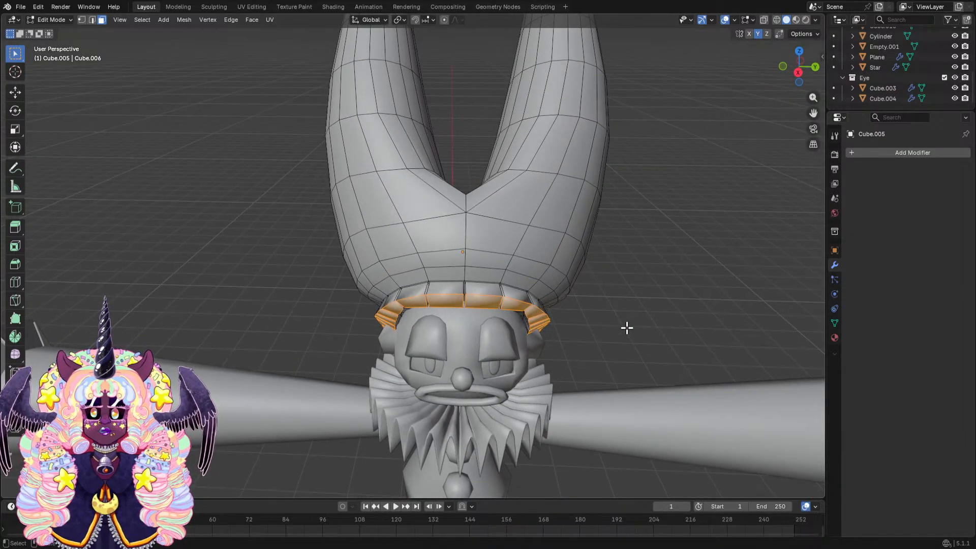
{"action": "key", "text": "g"}
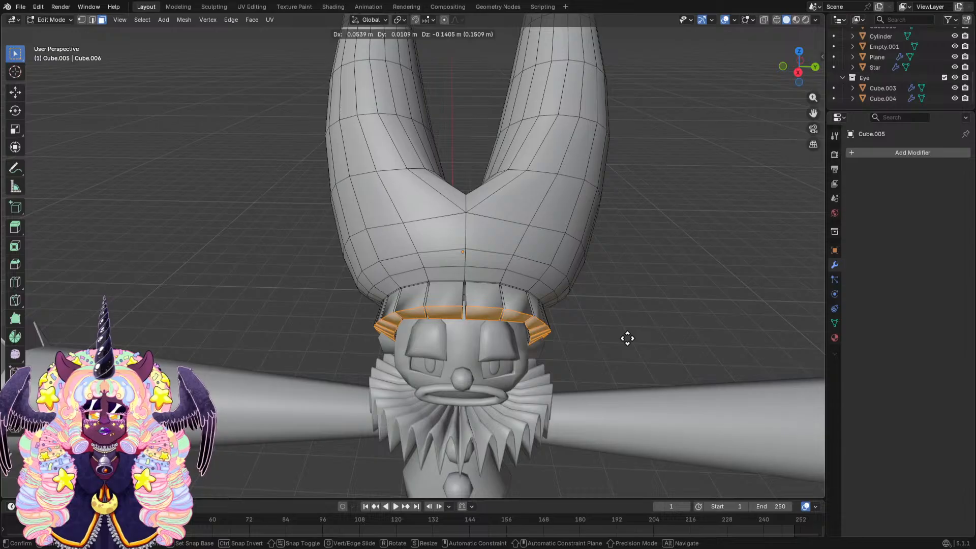
{"action": "key", "text": "z"}
{"action": "left_click", "coordinate": [628, 337]}
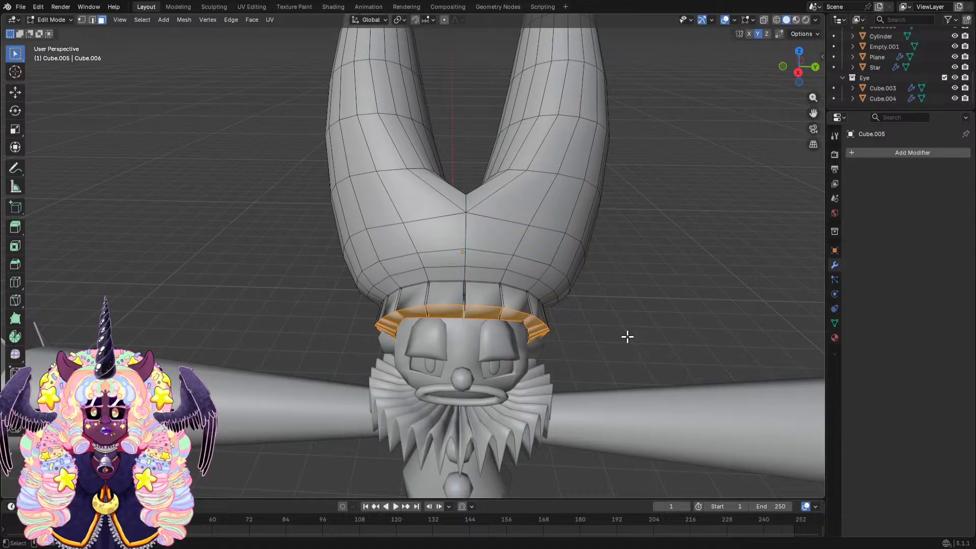
{"action": "middle_click_drag", "start_coordinate": [627, 337], "coordinate": [635, 323]}
{"action": "key", "text": "s"}
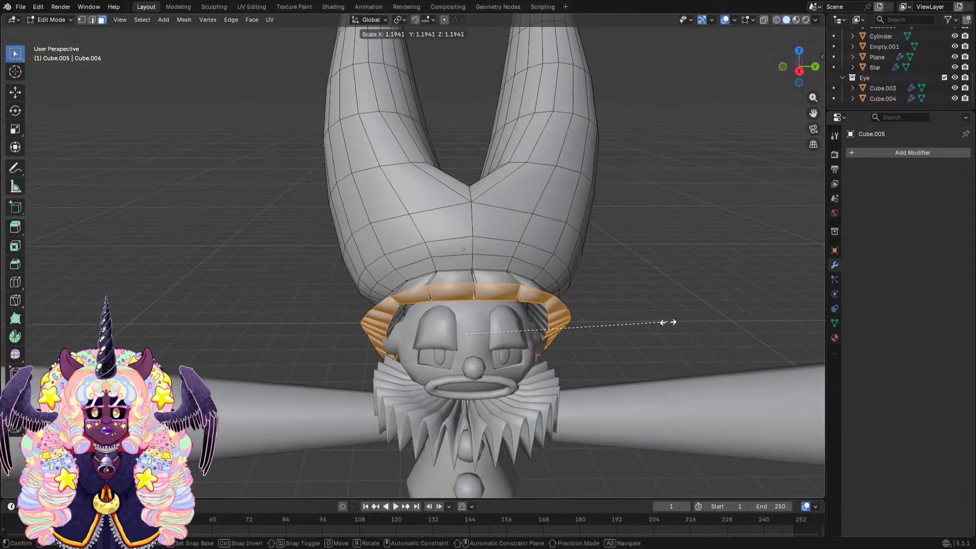
{"action": "left_click", "coordinate": [664, 315]}
Examine the flared hairline band from several angles, switching between Object Mode and Edit Mode.
{"action": "middle_click_drag", "start_coordinate": [664, 311], "coordinate": [234, 283]}
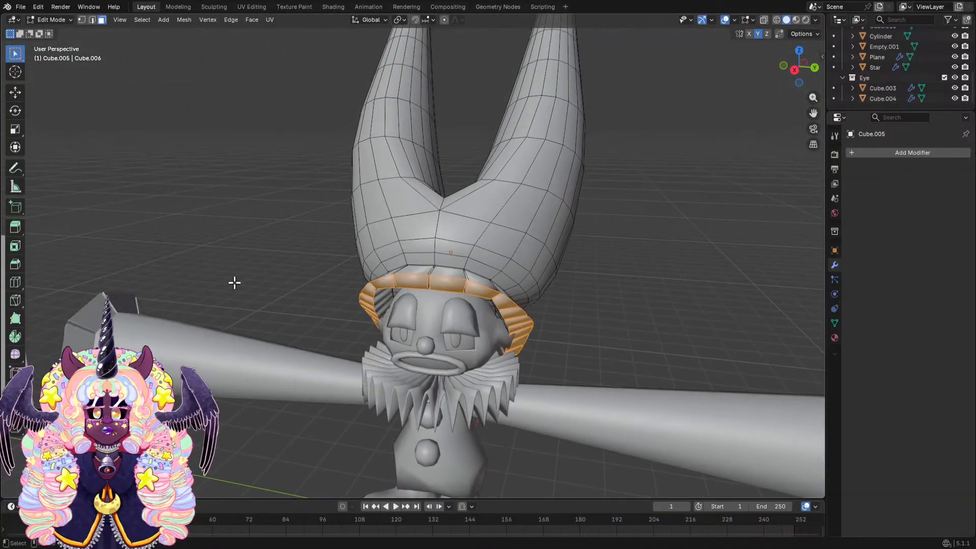
{"action": "left_click", "coordinate": [65, 22]}
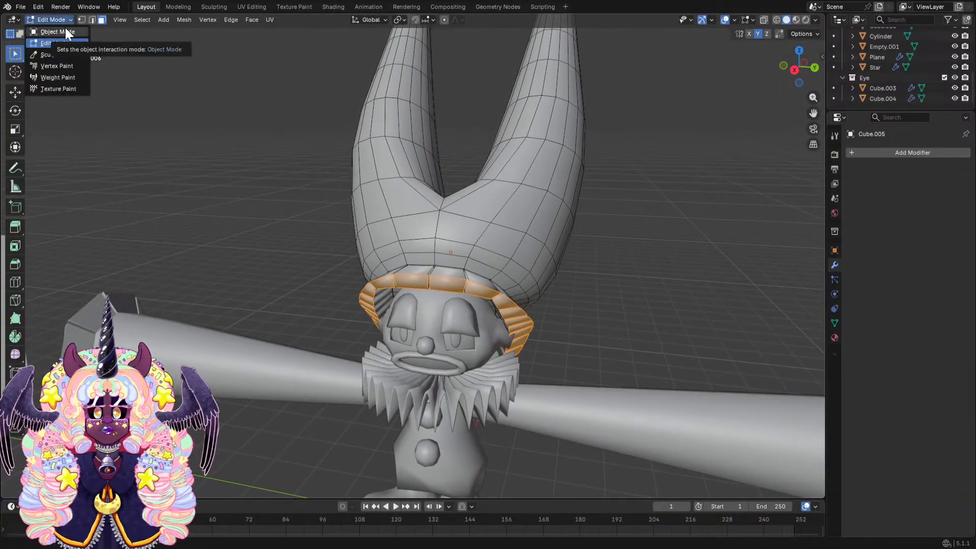
{"action": "left_click", "coordinate": [65, 28]}
{"action": "middle_click_drag", "start_coordinate": [165, 119], "coordinate": [573, 297]}
{"action": "scroll", "coordinate": [572, 250], "scroll_direction": "up", "scroll_amount": 3}
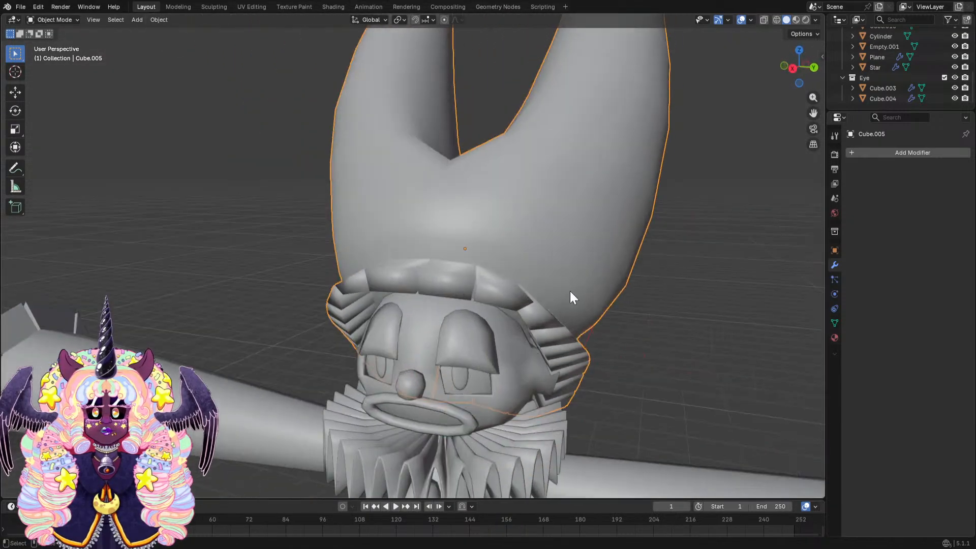
{"action": "left_click", "coordinate": [58, 20]}
{"action": "left_click", "coordinate": [53, 44]}
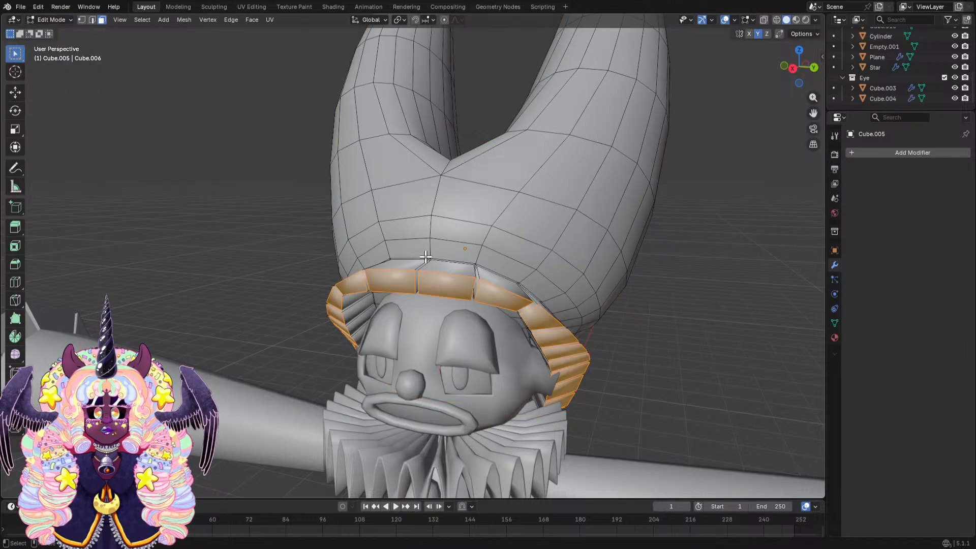
{"action": "middle_click_drag", "start_coordinate": [426, 256], "coordinate": [454, 230]}
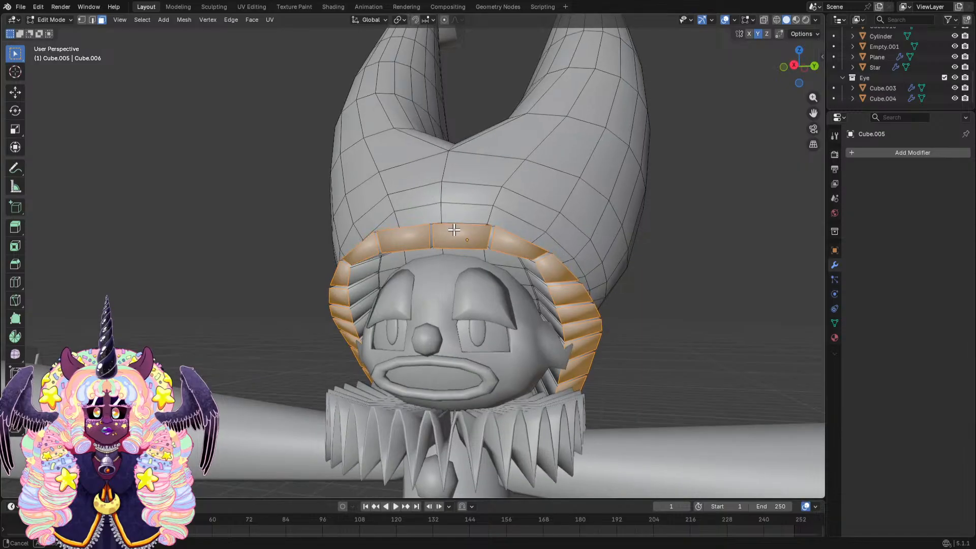
{"action": "key", "text": "Tab"}
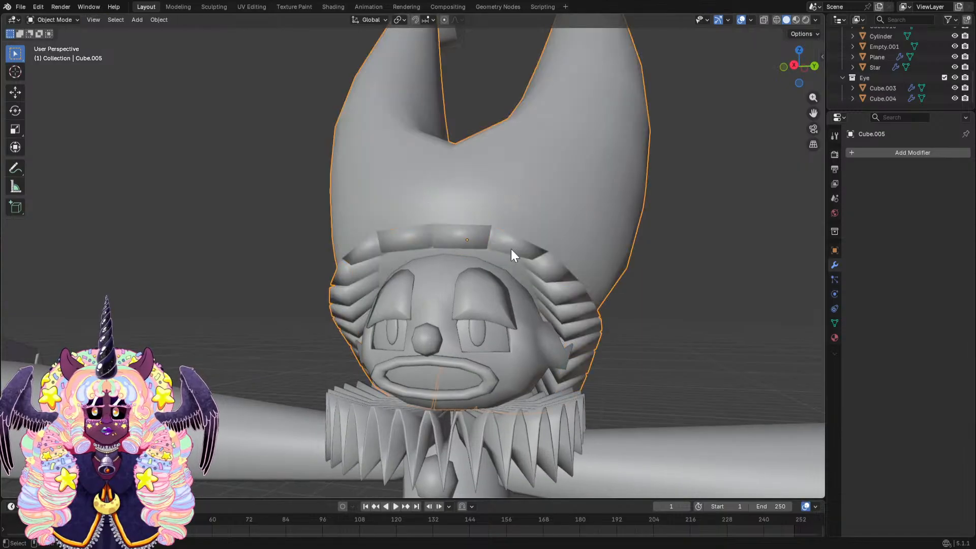
{"action": "scroll", "coordinate": [510, 249], "scroll_direction": "down", "scroll_amount": 2}
{"action": "middle_click_drag", "start_coordinate": [511, 249], "coordinate": [572, 227]}
{"action": "key", "text": "Tab"}
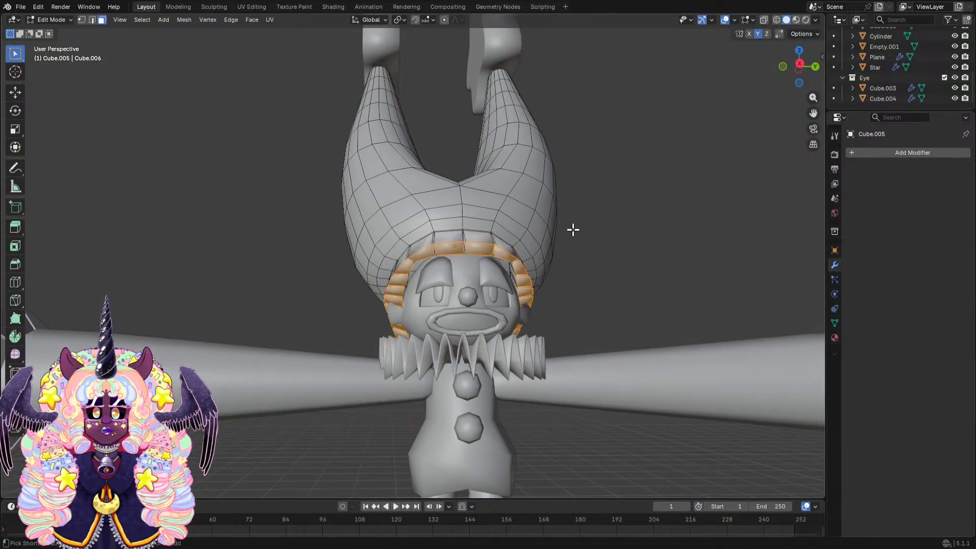
Undo the extrusion, move and scaling of the hairline band.
{"action": "key", "text": "ctrl+z"}
{"action": "key", "text": "ctrl+z"}
{"action": "key", "text": "ctrl+z"}
{"action": "key", "text": "ctrl+z"}
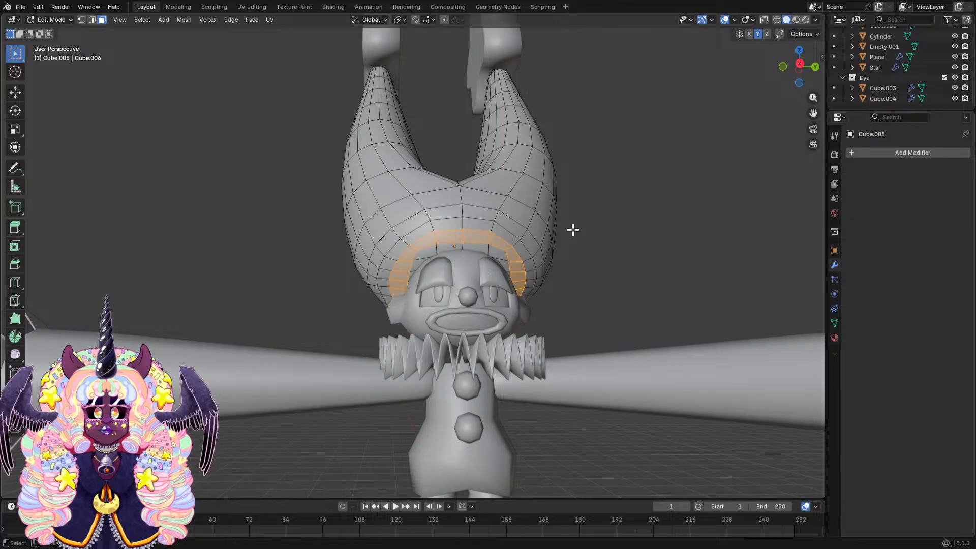
Replace the selection with the innermost row of hair faces directly above the forehead, from one side to the other.
{"action": "scroll", "coordinate": [573, 229], "scroll_direction": "up", "scroll_amount": 2}
{"action": "middle_click_drag", "start_coordinate": [560, 248], "coordinate": [554, 252]}
{"action": "left_click", "coordinate": [553, 252], "text": "shift"}
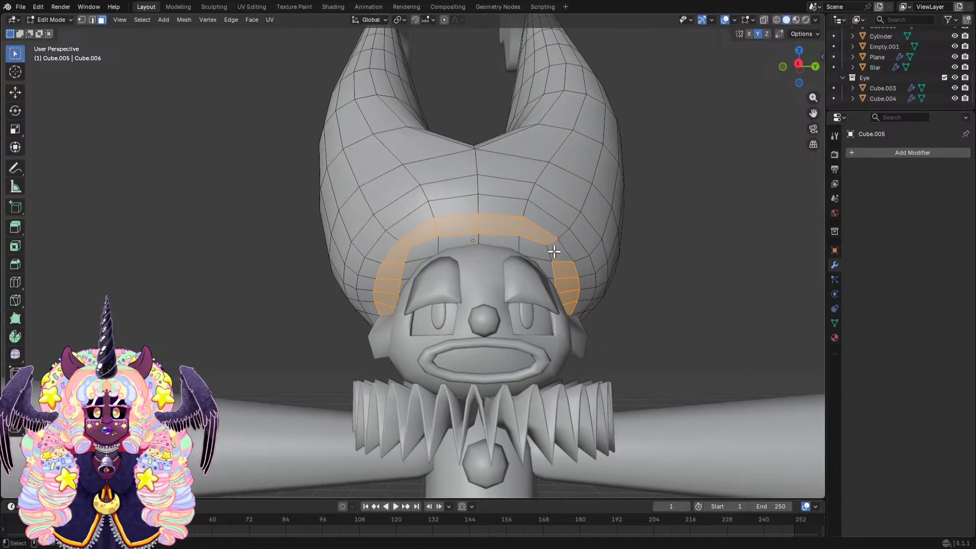
{"action": "left_click", "coordinate": [536, 256]}
{"action": "left_click", "coordinate": [507, 241], "text": "shift"}
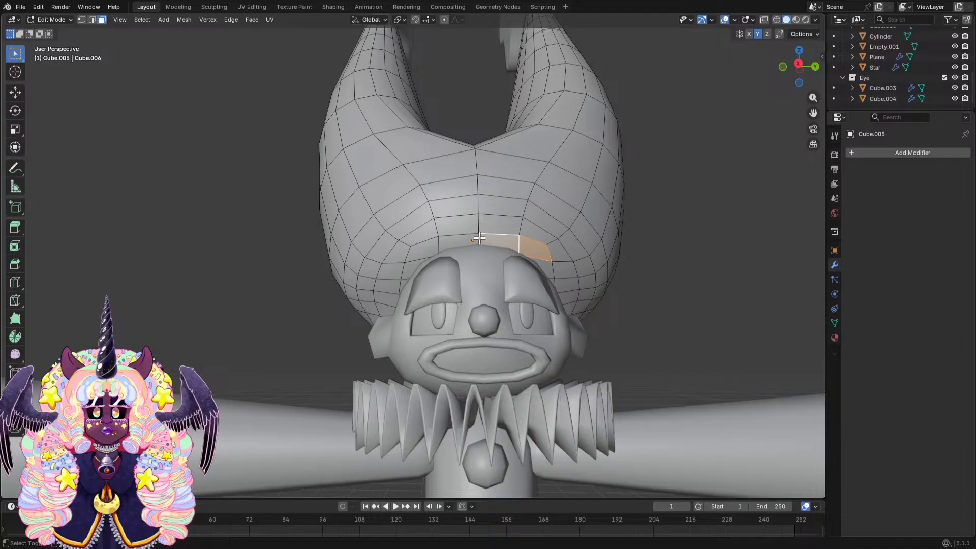
{"action": "left_click", "coordinate": [460, 240], "text": "shift"}
{"action": "left_click", "coordinate": [427, 250], "text": "shift"}
{"action": "left_click", "coordinate": [411, 272], "text": "shift"}
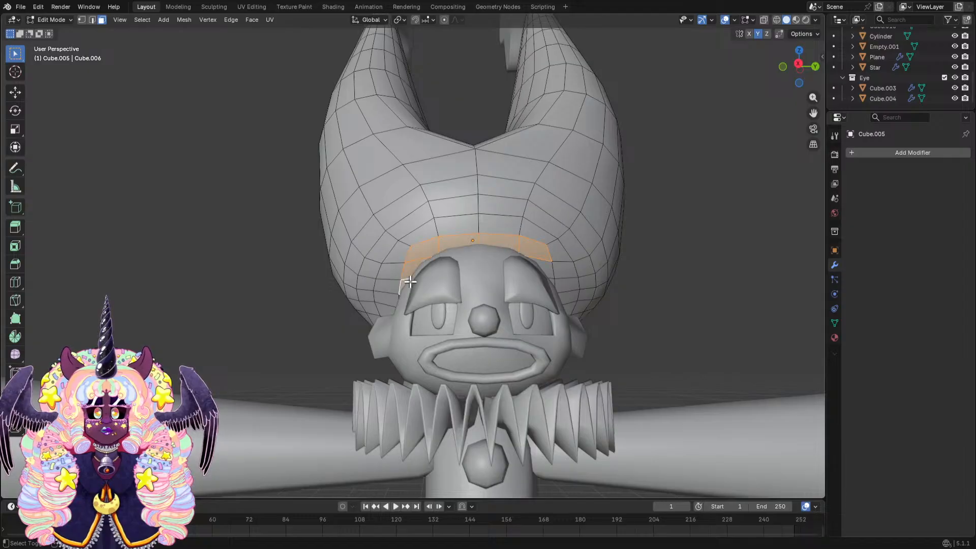
Move the selected forehead row of hair faces about 0.13 m, mostly downward, and scale it to about 0.84.
{"action": "middle_click_drag", "start_coordinate": [405, 279], "coordinate": [443, 293]}
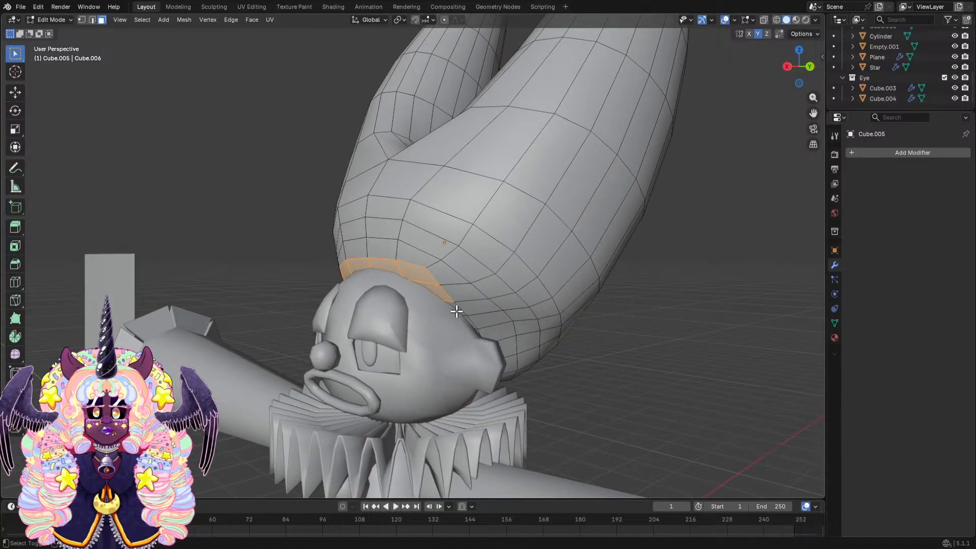
{"action": "middle_click_drag", "start_coordinate": [497, 249], "coordinate": [409, 218]}
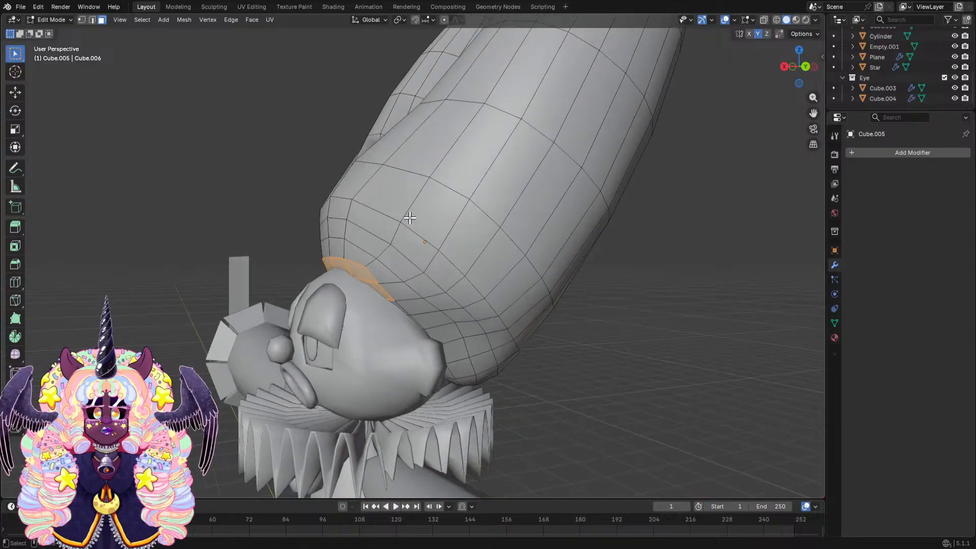
{"action": "key", "text": "g"}
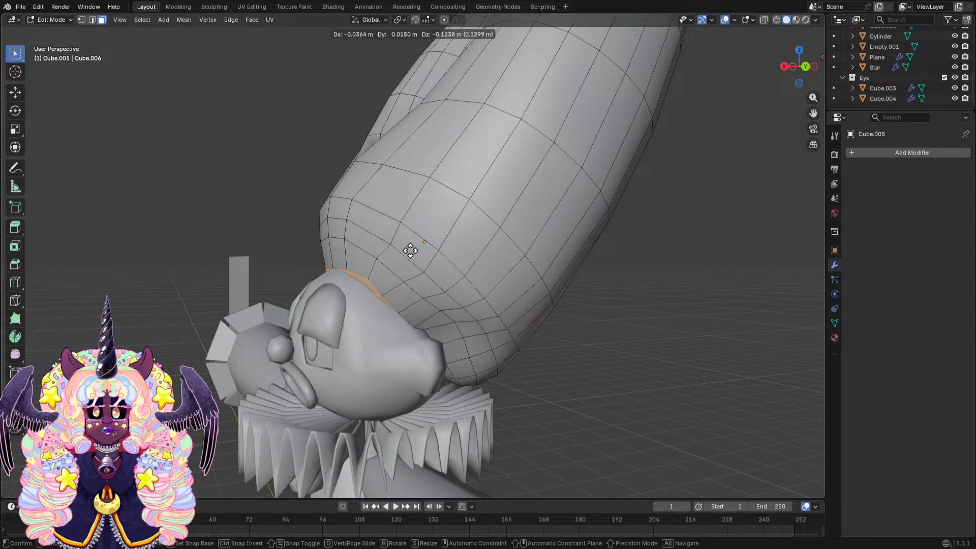
{"action": "left_click", "coordinate": [415, 251]}
{"action": "middle_click_drag", "start_coordinate": [416, 253], "coordinate": [564, 232]}
{"action": "key", "text": "s"}
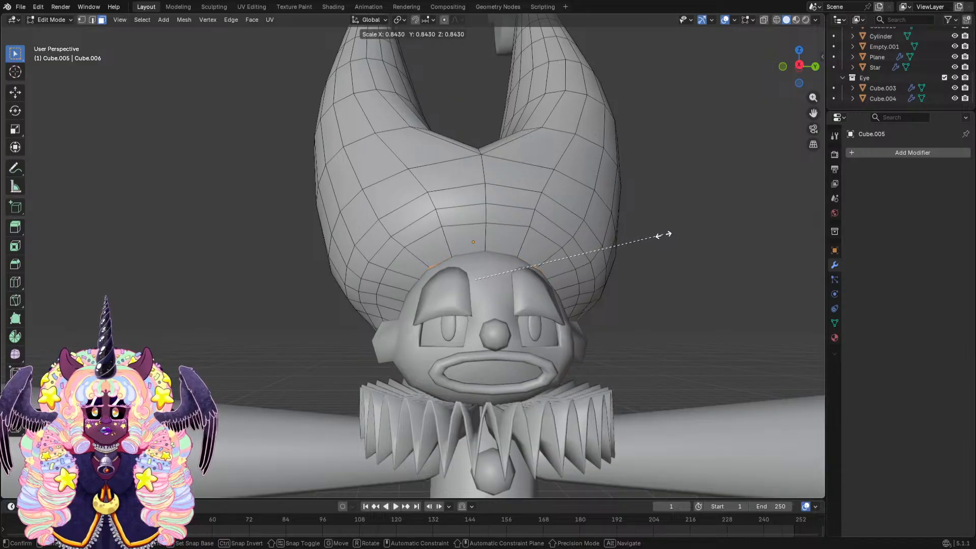
{"action": "left_click", "coordinate": [652, 236]}
{"action": "middle_click_drag", "start_coordinate": [605, 226], "coordinate": [564, 223]}
{"action": "left_click", "coordinate": [543, 271]}
{"action": "middle_click_drag", "start_coordinate": [535, 254], "coordinate": [492, 251]}
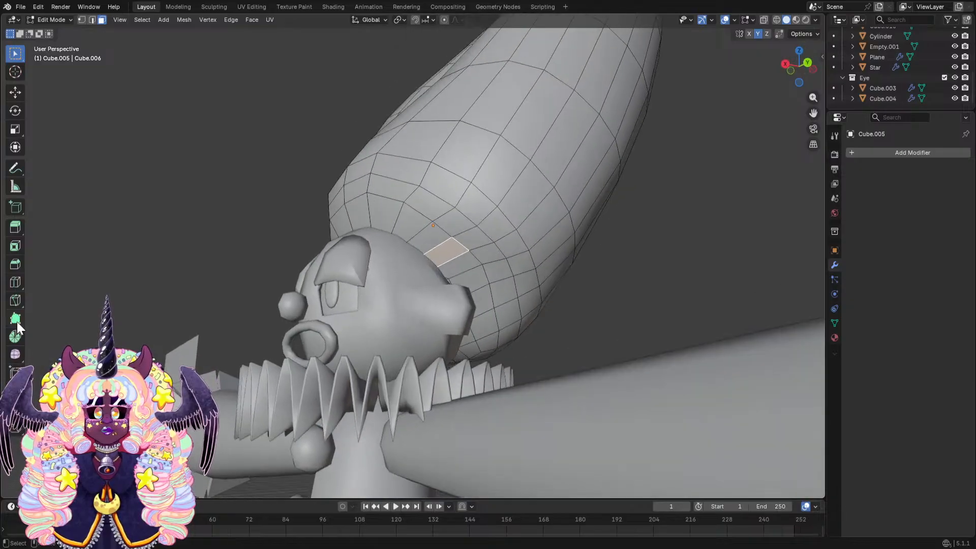
{"action": "left_click", "coordinate": [15, 282]}
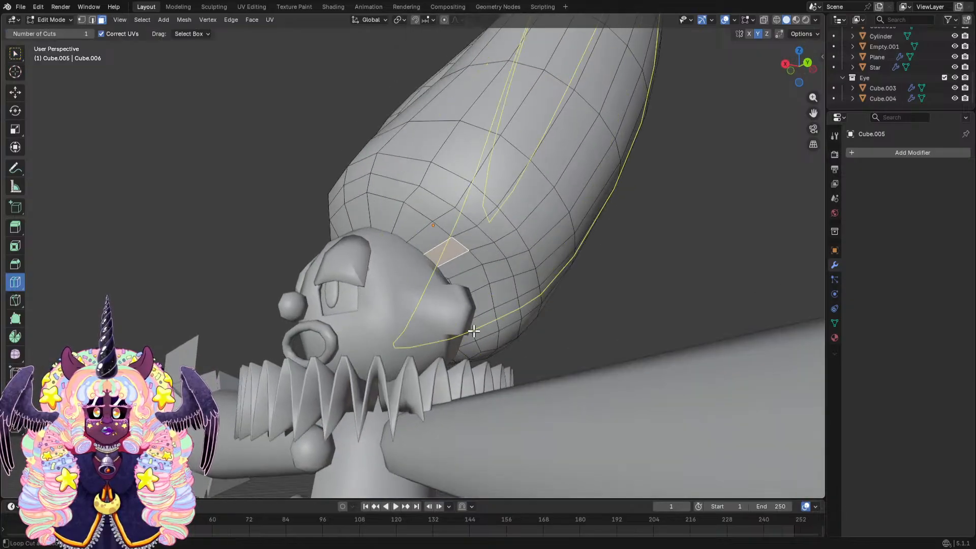
{"action": "middle_click_drag", "start_coordinate": [391, 250], "coordinate": [483, 257]}
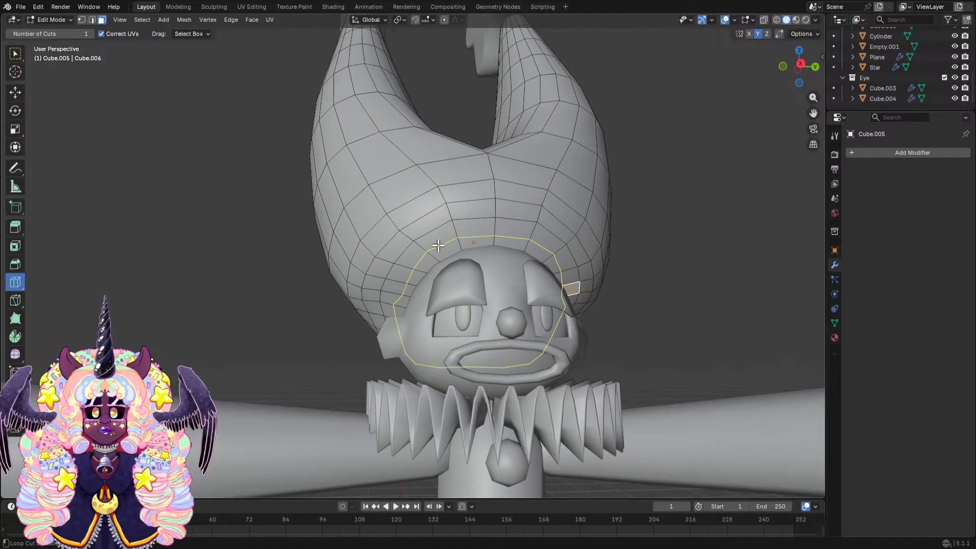
{"action": "middle_click_drag", "start_coordinate": [438, 245], "coordinate": [514, 251]}
{"action": "scroll", "coordinate": [492, 292], "scroll_direction": "up", "scroll_amount": 3}
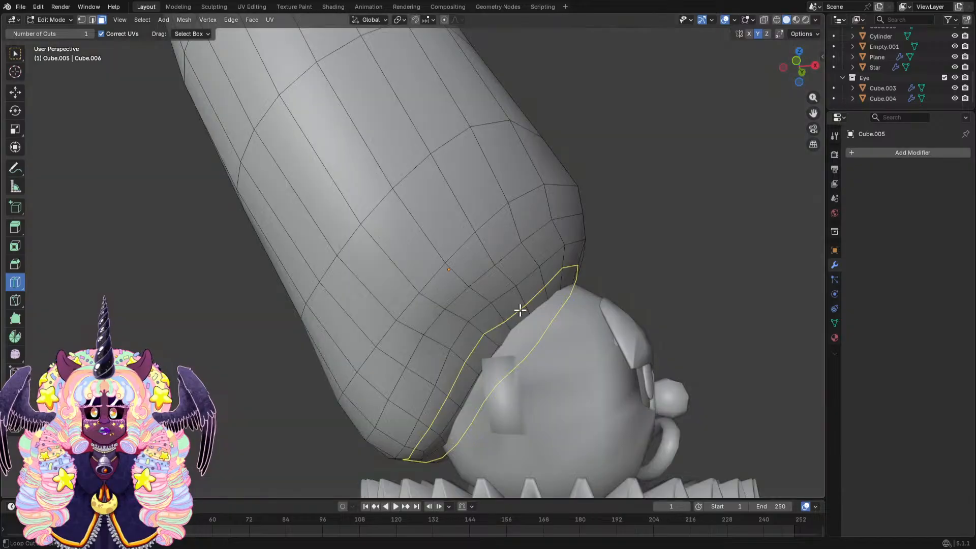
{"action": "left_click", "coordinate": [15, 53]}
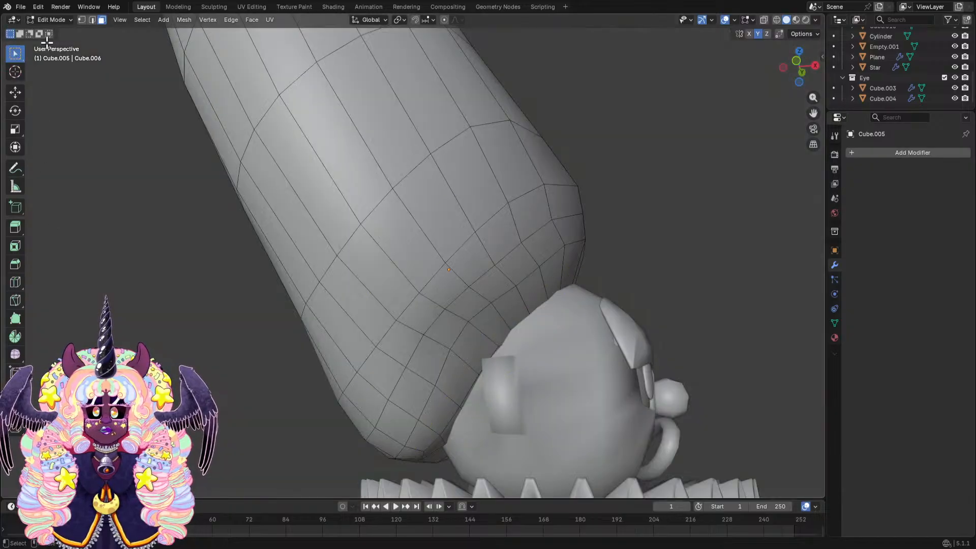
Select the row of hair faces bordering the head, from beside one ear across the forehead to the other side.
{"action": "left_click", "coordinate": [471, 346], "text": "shift"}
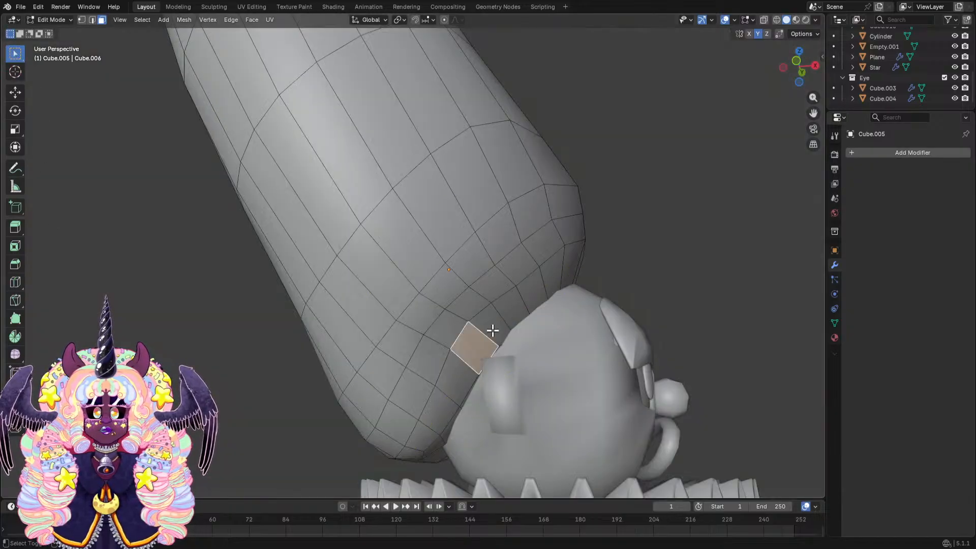
{"action": "left_click", "coordinate": [491, 331], "text": "shift"}
{"action": "left_click", "coordinate": [518, 309], "text": "shift"}
{"action": "left_click", "coordinate": [539, 288], "text": "shift"}
{"action": "left_click", "coordinate": [558, 269], "text": "shift"}
{"action": "middle_click_drag", "start_coordinate": [554, 270], "coordinate": [455, 295]}
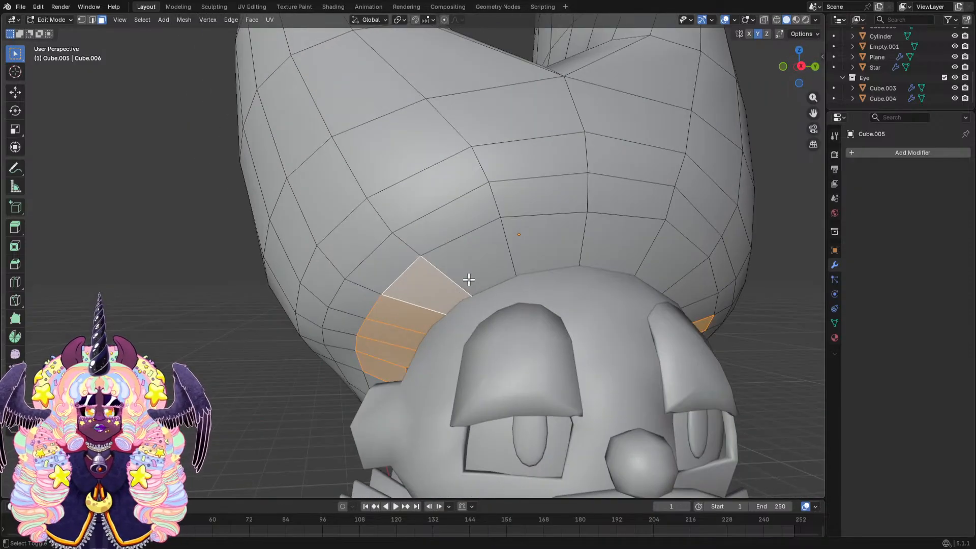
{"action": "left_click", "coordinate": [468, 279], "text": "shift"}
{"action": "left_click", "coordinate": [552, 256], "text": "shift"}
{"action": "left_click", "coordinate": [625, 256], "text": "shift"}
{"action": "left_click", "coordinate": [682, 264], "text": "shift"}
{"action": "left_click", "coordinate": [700, 283], "text": "shift"}
{"action": "middle_click_drag", "start_coordinate": [700, 283], "coordinate": [584, 255]}
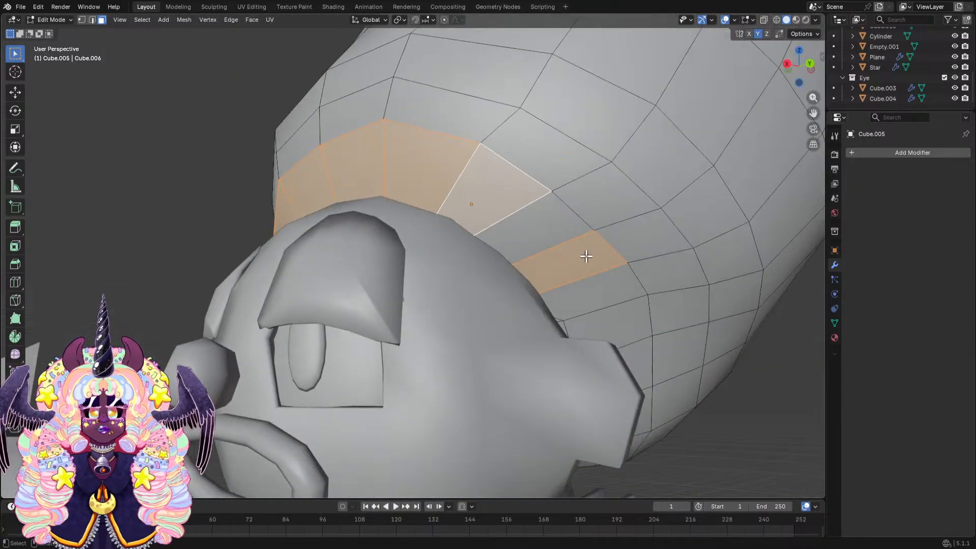
{"action": "left_click", "coordinate": [588, 265], "text": "shift"}
{"action": "left_click", "coordinate": [619, 304], "text": "shift"}
Extend the hairline face selection behind the ear and around the back of the head above the ruff collar.
{"action": "middle_click_drag", "start_coordinate": [625, 312], "coordinate": [541, 257]}
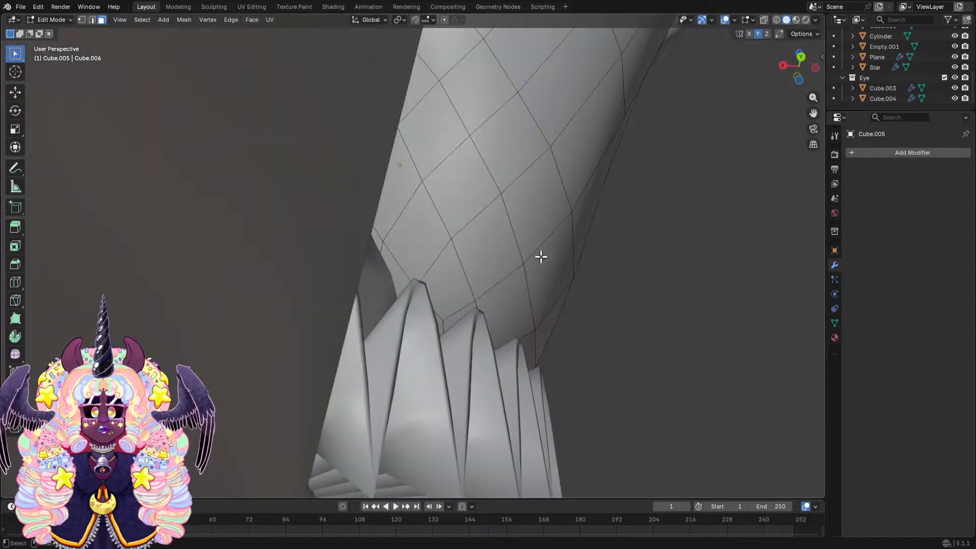
{"action": "left_click", "coordinate": [399, 200], "text": "shift"}
{"action": "left_click", "coordinate": [422, 239], "text": "shift"}
{"action": "left_click", "coordinate": [446, 273], "text": "shift"}
{"action": "middle_click_drag", "start_coordinate": [447, 273], "coordinate": [478, 291]}
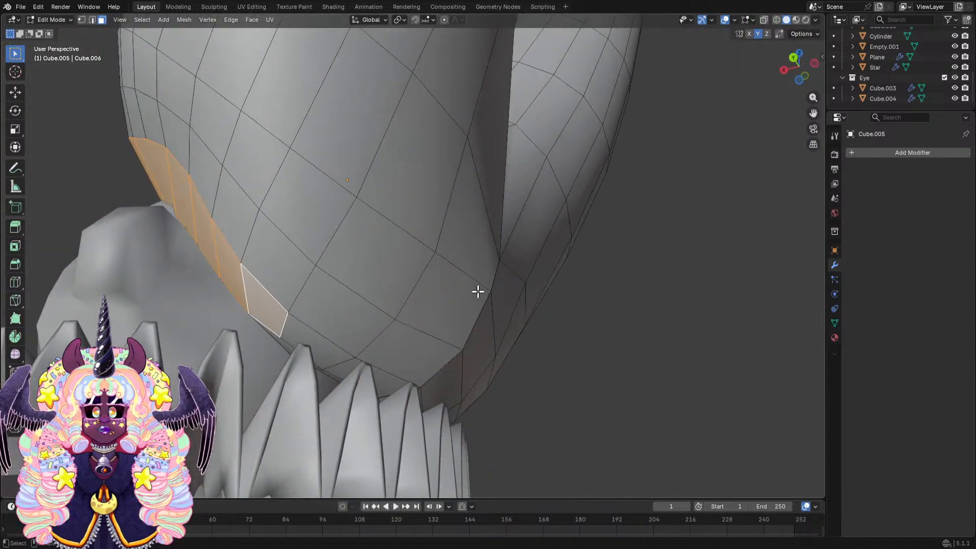
{"action": "left_click", "coordinate": [336, 352], "text": "shift"}
{"action": "left_click", "coordinate": [386, 381], "text": "shift"}
{"action": "middle_click_drag", "start_coordinate": [468, 372], "coordinate": [447, 321]}
{"action": "left_click", "coordinate": [316, 427], "text": "shift"}
Examine the center seam at the back of the hair up close in Object Mode, and return to Edit Mode.
{"action": "scroll", "coordinate": [447, 322], "scroll_direction": "up", "scroll_amount": 5}
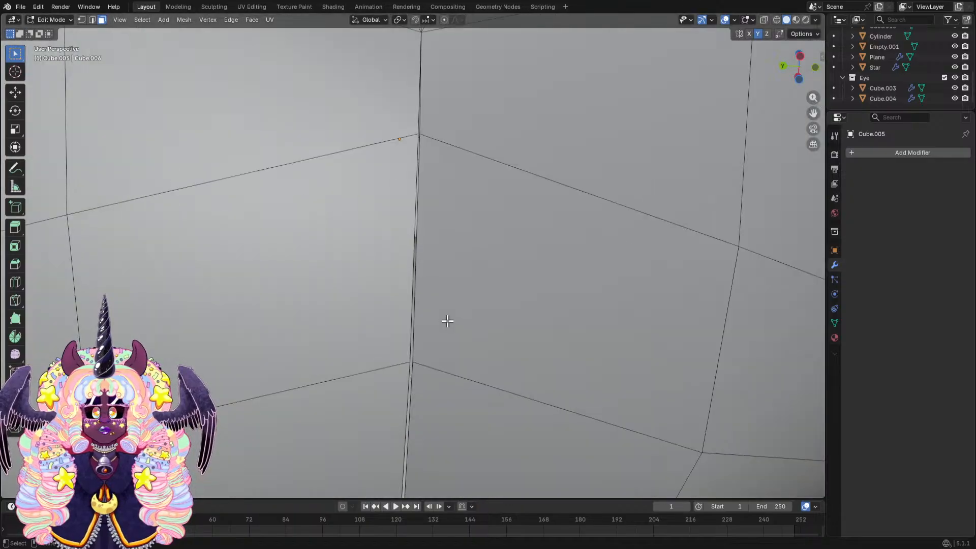
{"action": "scroll", "coordinate": [447, 320], "scroll_direction": "down", "scroll_amount": 3}
{"action": "middle_click_drag", "start_coordinate": [544, 362], "coordinate": [486, 320], "text": "shift"}
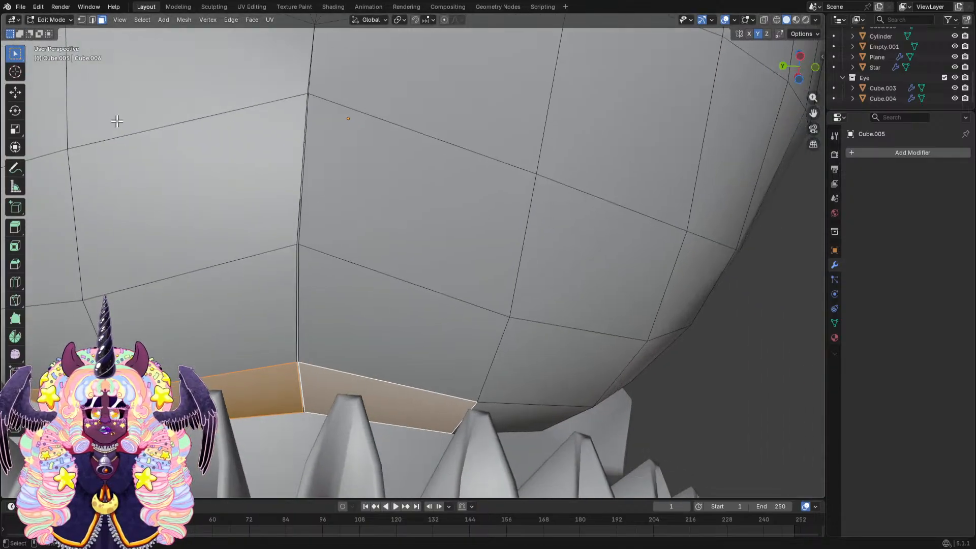
{"action": "left_click", "coordinate": [50, 20]}
{"action": "left_click", "coordinate": [52, 31]}
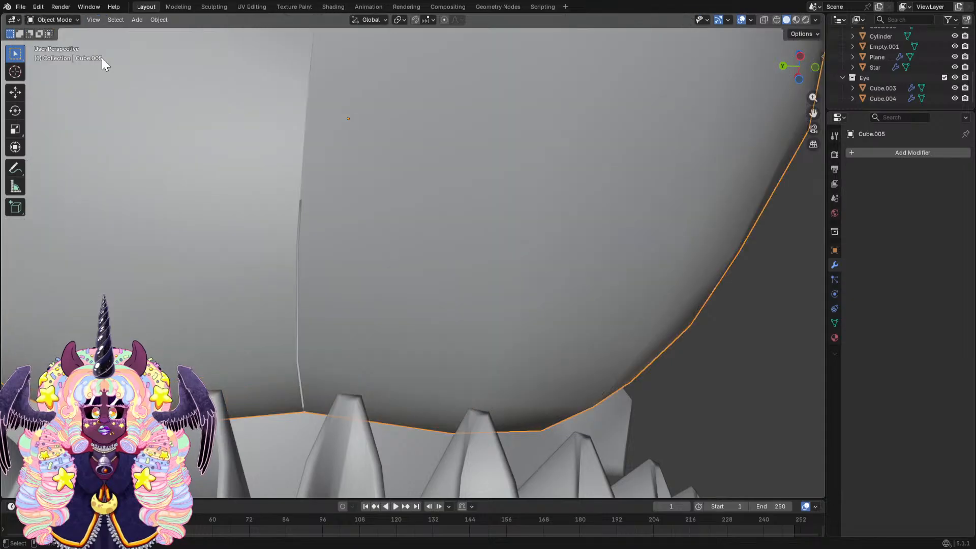
{"action": "left_click", "coordinate": [66, 20]}
{"action": "left_click", "coordinate": [62, 41]}
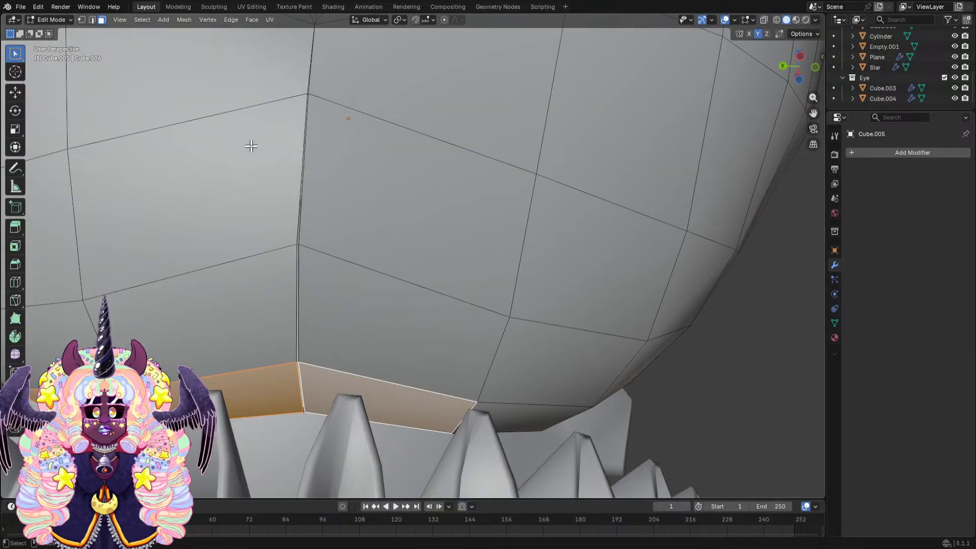
Switch to vertex selection and merge two pairs of doubled vertices along the back center seam of the hair.
{"action": "key", "text": "1"}
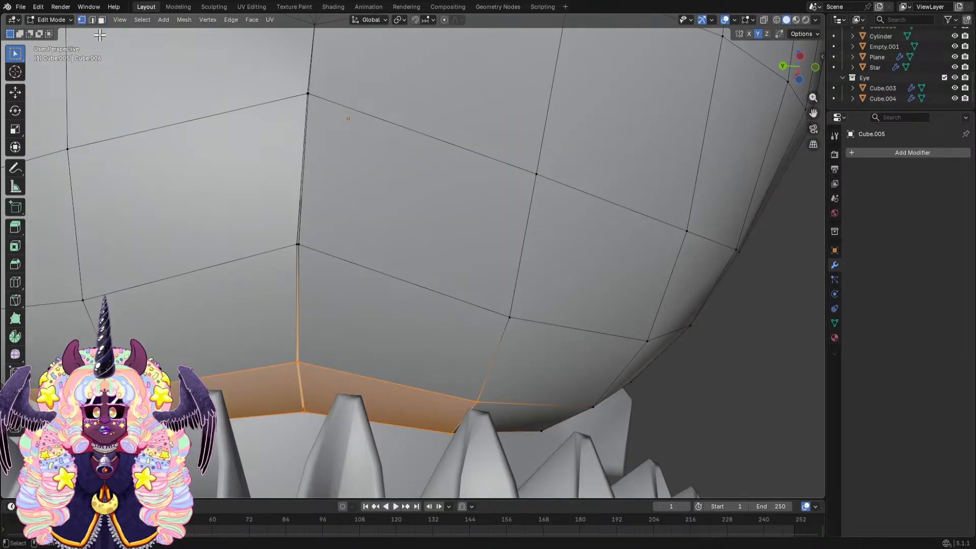
{"action": "left_click", "coordinate": [295, 248]}
{"action": "middle_click_drag", "start_coordinate": [366, 235], "coordinate": [353, 250]}
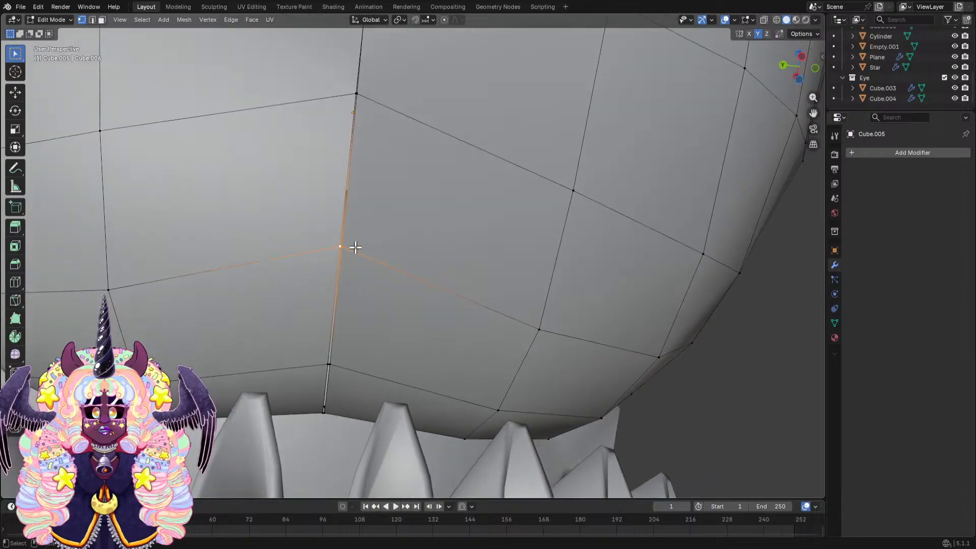
{"action": "key", "text": "m"}
{"action": "left_click", "coordinate": [330, 365]}
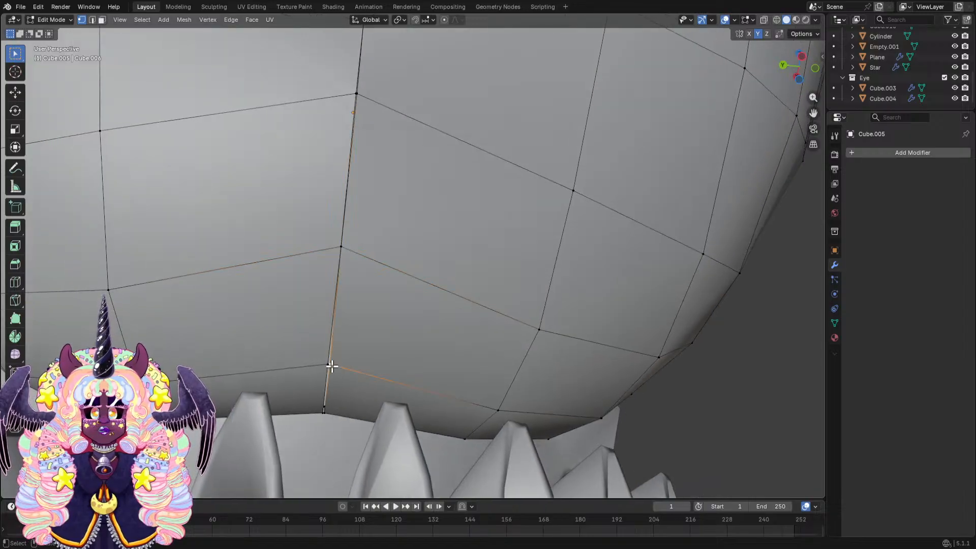
{"action": "left_click", "coordinate": [325, 364]}
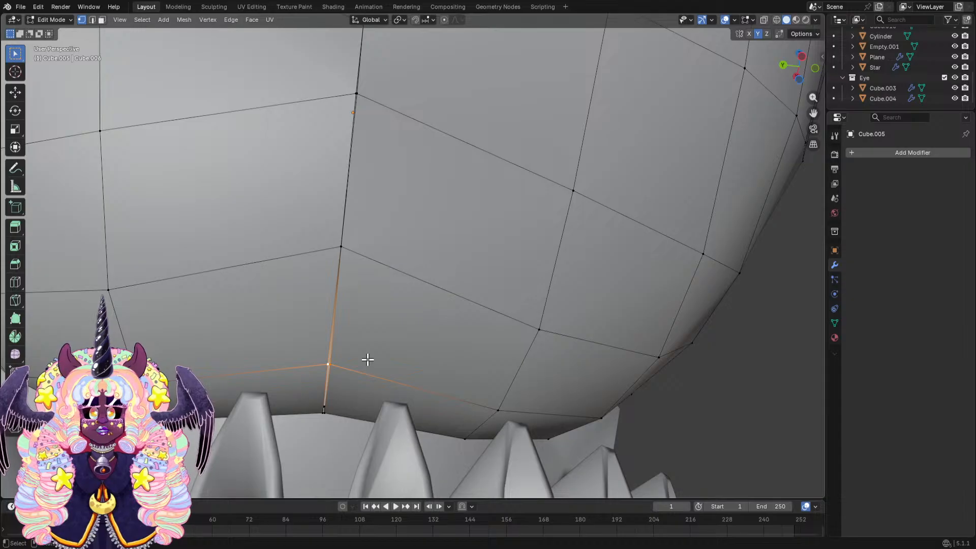
{"action": "key", "text": "m"}
{"action": "left_click", "coordinate": [364, 359]}
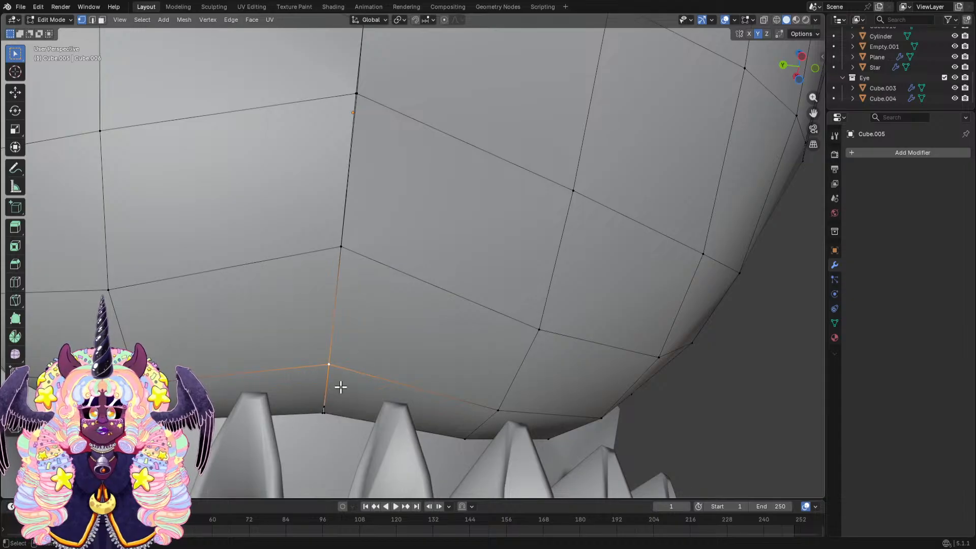
Merge the doubled seam vertices at the lower back rim of the hair, just above the ruff.
{"action": "left_click", "coordinate": [327, 405]}
{"action": "middle_click_drag", "start_coordinate": [344, 388], "coordinate": [370, 342]}
{"action": "scroll", "coordinate": [375, 338], "scroll_direction": "up", "scroll_amount": 2}
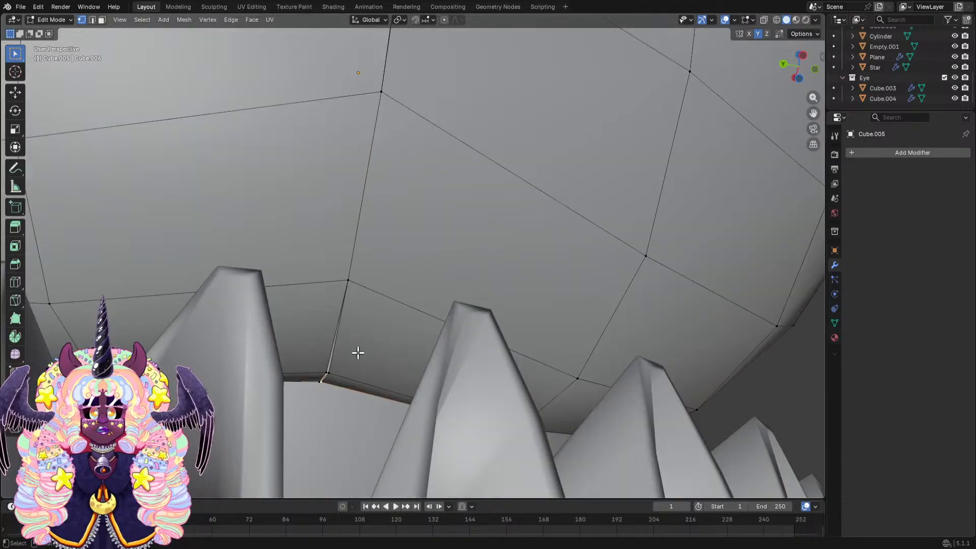
{"action": "left_click", "coordinate": [329, 369]}
{"action": "left_click", "coordinate": [334, 373]}
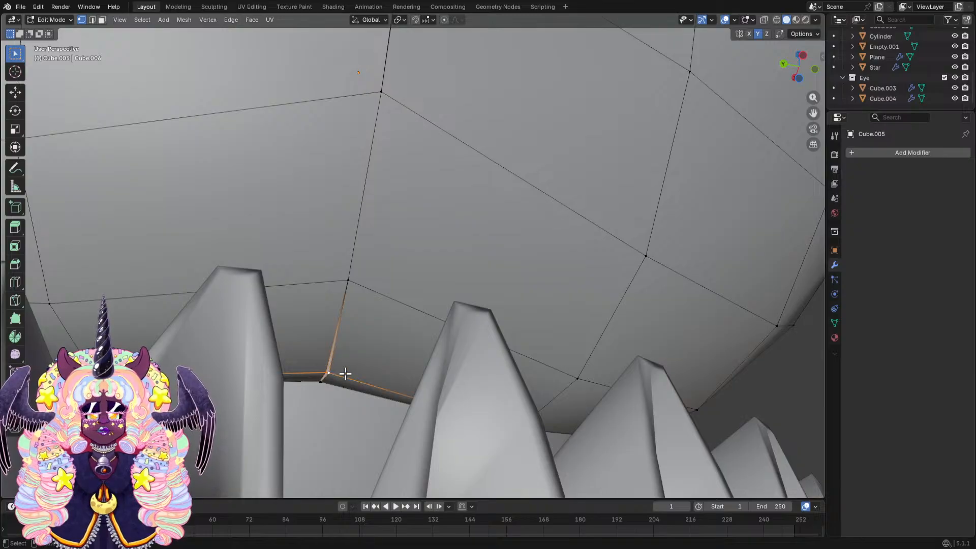
{"action": "key", "text": "m"}
{"action": "left_click", "coordinate": [344, 372]}
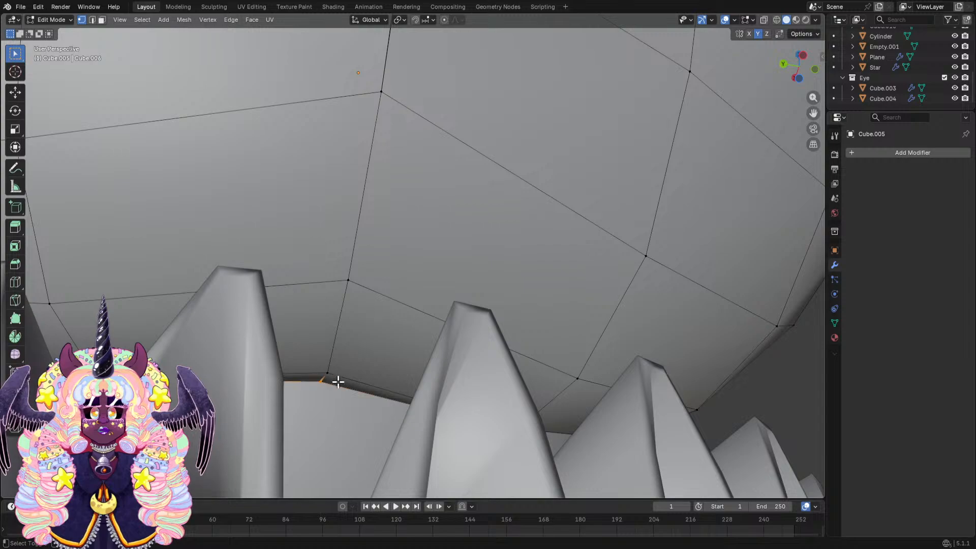
Switch to wireframe shading and merge the doubled vertices at center on the inner edge of the hair's back seam.
{"action": "middle_click_drag", "start_coordinate": [350, 380], "coordinate": [429, 287]}
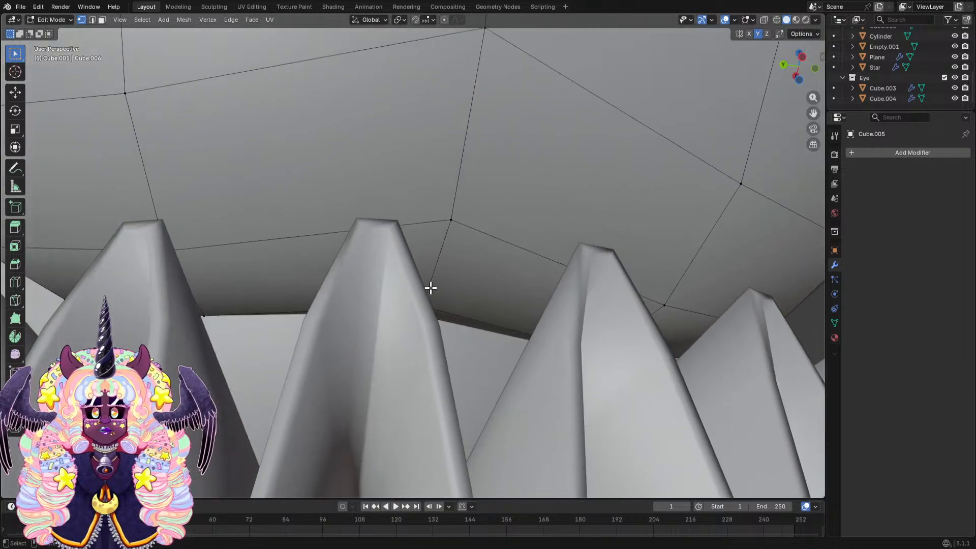
{"action": "scroll", "coordinate": [452, 300], "scroll_direction": "up", "scroll_amount": 3}
{"action": "left_click", "coordinate": [776, 20]}
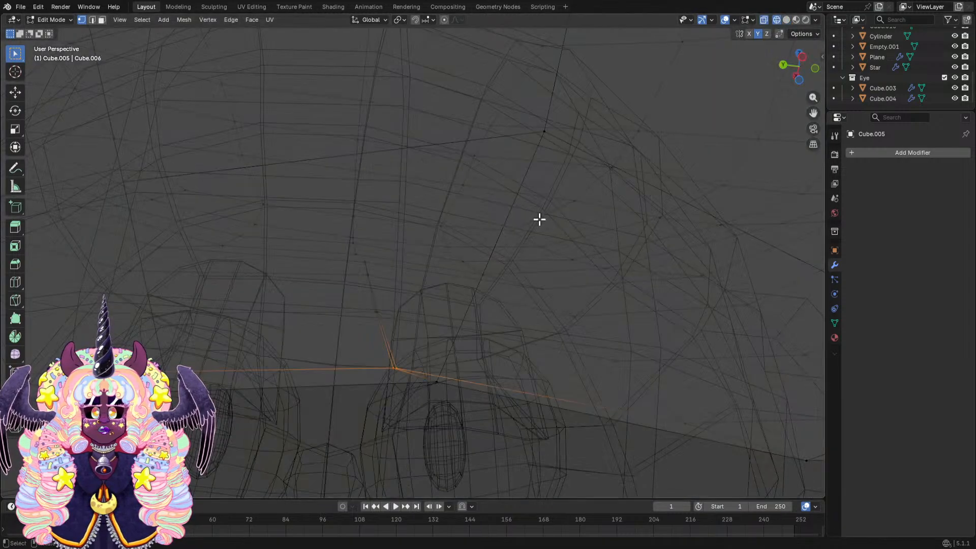
{"action": "scroll", "coordinate": [540, 222], "scroll_direction": "down", "scroll_amount": 4}
{"action": "middle_click_drag", "start_coordinate": [549, 264], "coordinate": [510, 128]}
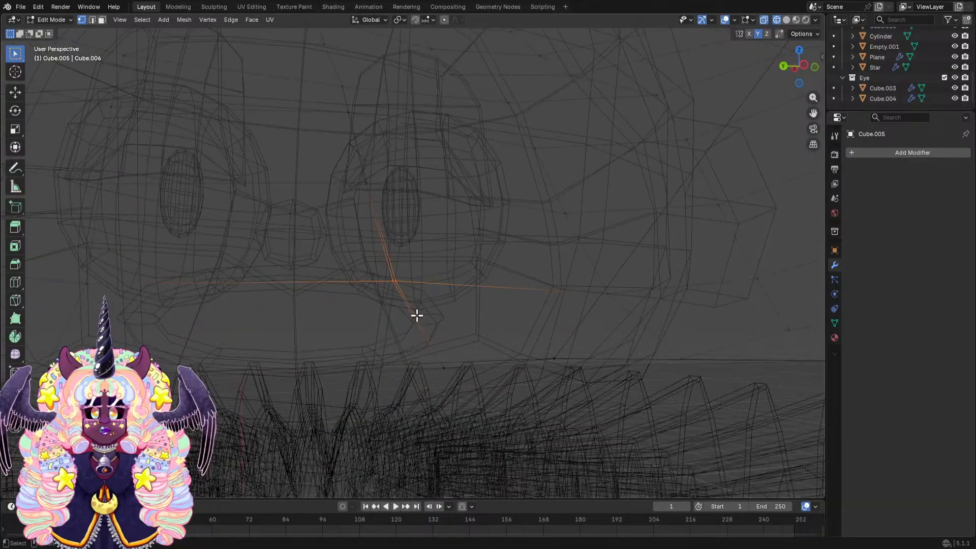
{"action": "key", "text": "m"}
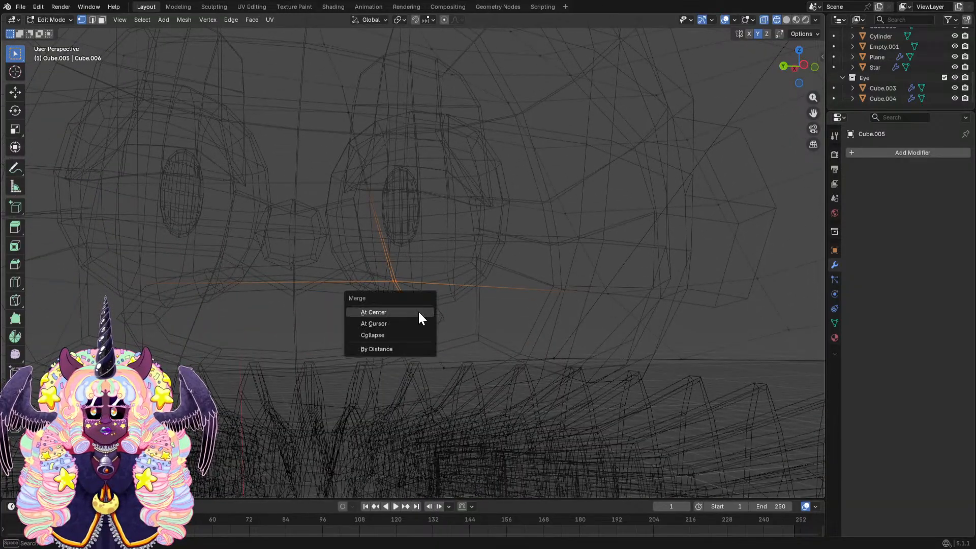
{"action": "left_click", "coordinate": [417, 311]}
Merge two more pairs of doubled vertices at center farther along the inner hair seam.
{"action": "middle_click_drag", "start_coordinate": [399, 189], "coordinate": [381, 255]}
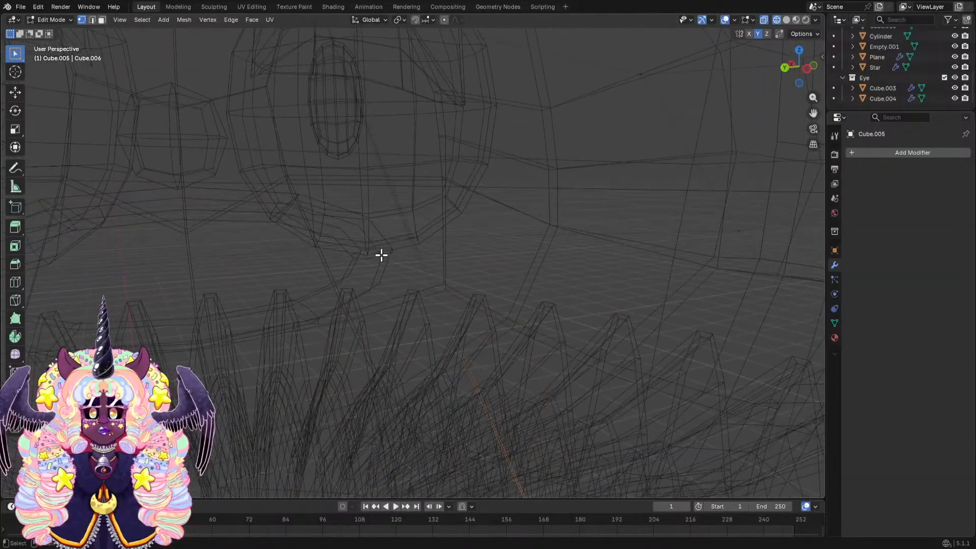
{"action": "left_click", "coordinate": [416, 237]}
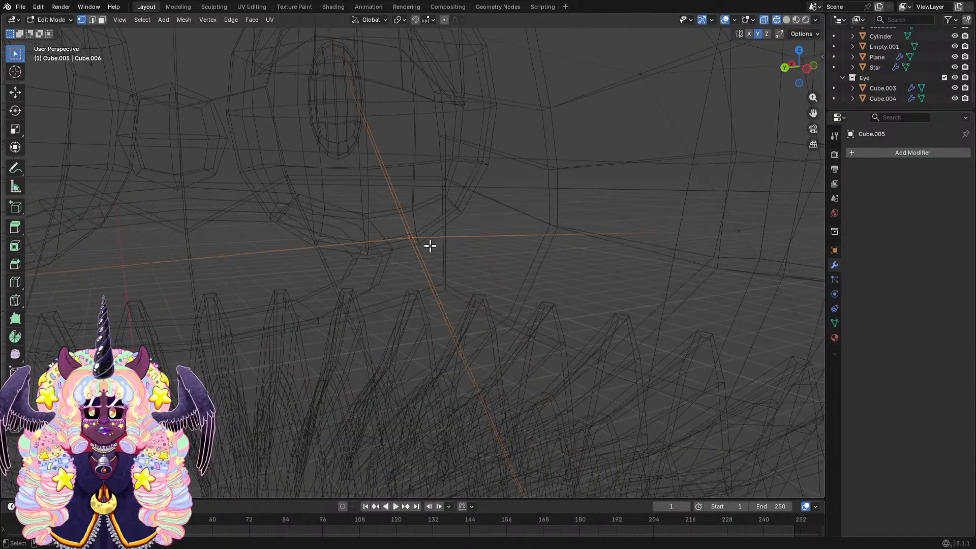
{"action": "key", "text": "m"}
{"action": "left_click", "coordinate": [428, 244]}
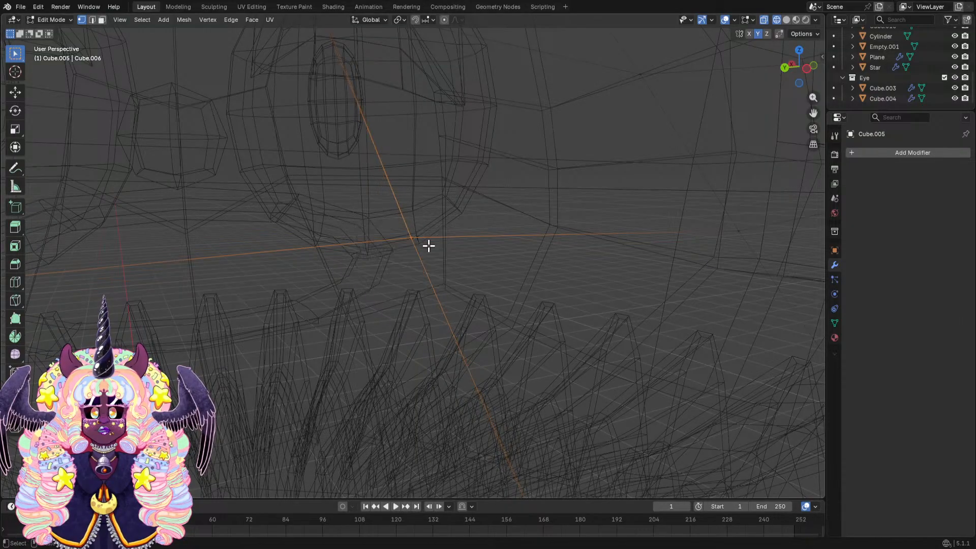
{"action": "middle_click_drag", "start_coordinate": [429, 244], "coordinate": [425, 236]}
{"action": "middle_click_drag", "start_coordinate": [418, 198], "coordinate": [455, 335], "text": "shift"}
{"action": "scroll", "coordinate": [418, 244], "scroll_direction": "up", "scroll_amount": 2}
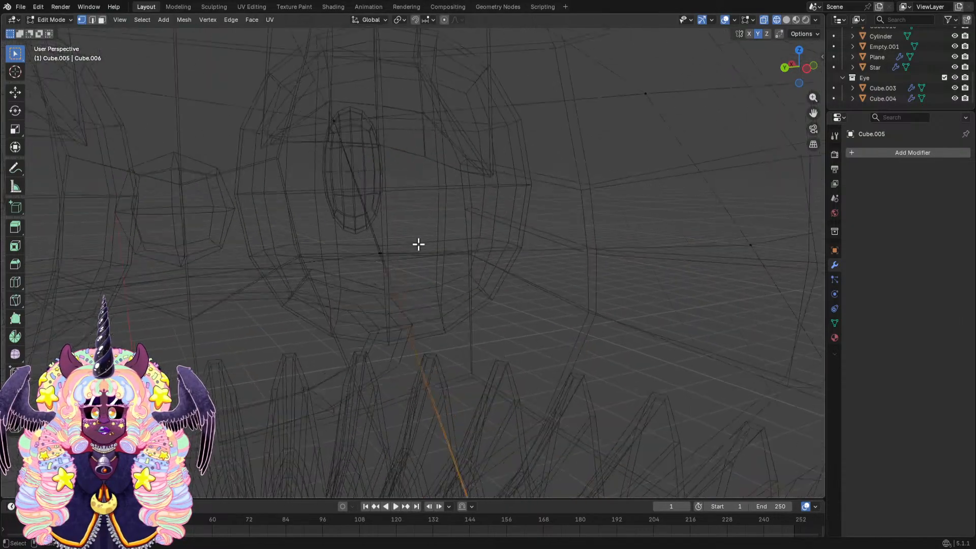
{"action": "left_click", "coordinate": [379, 251]}
{"action": "key", "text": "m"}
{"action": "left_click", "coordinate": [392, 257]}
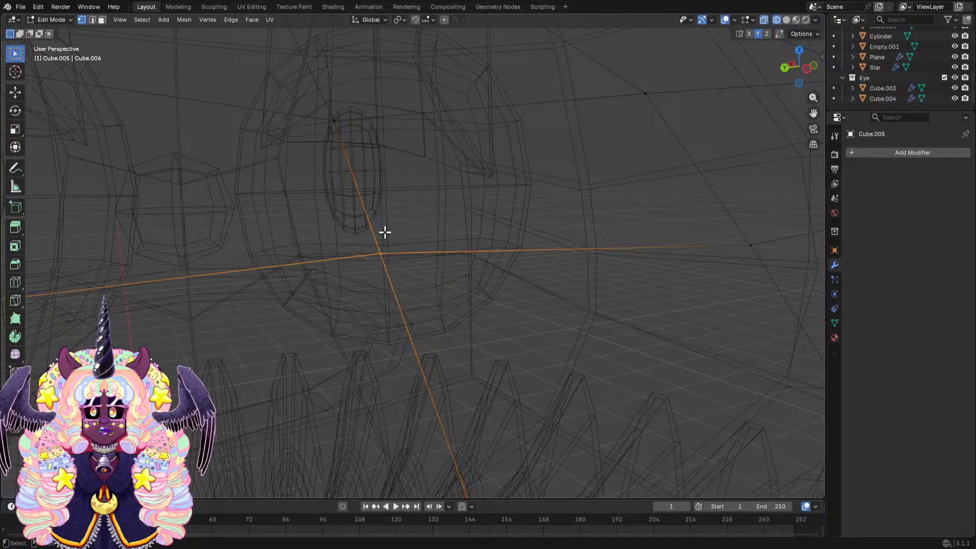
Return to solid shading and merge the last doubled vertices at center on the lower back seam of the hair.
{"action": "middle_click_drag", "start_coordinate": [333, 120], "coordinate": [386, 189]}
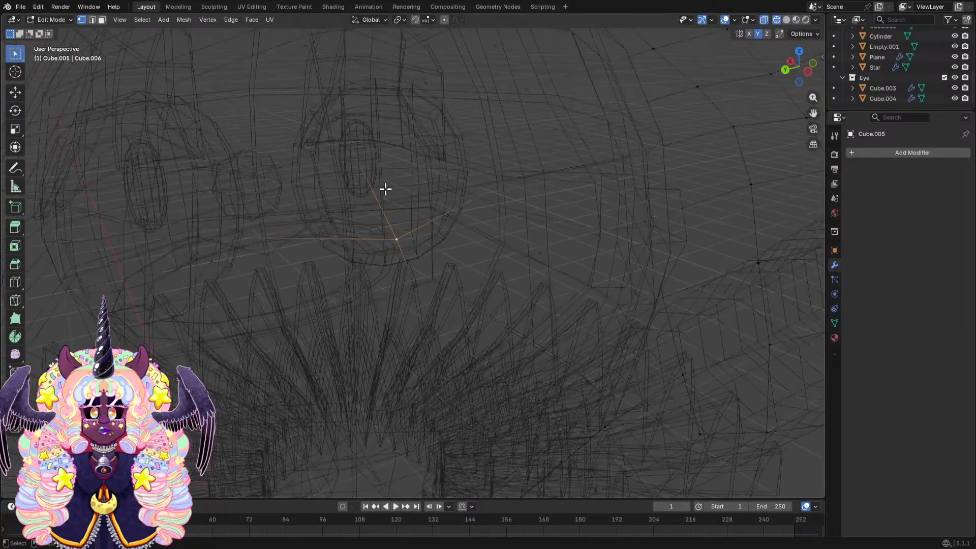
{"action": "left_click", "coordinate": [786, 21]}
{"action": "middle_click_drag", "start_coordinate": [605, 224], "coordinate": [532, 208]}
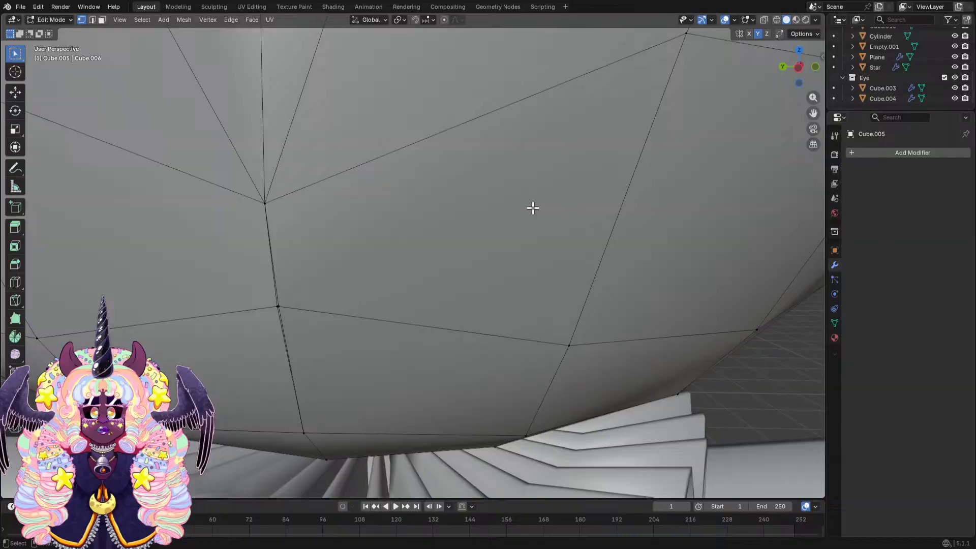
{"action": "left_click", "coordinate": [283, 308]}
{"action": "left_click", "coordinate": [277, 307]}
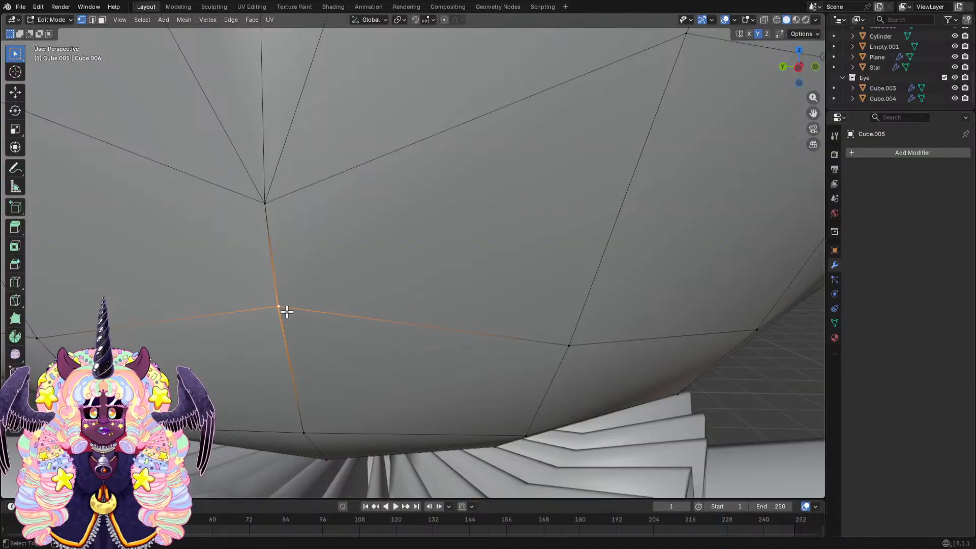
{"action": "key", "text": "m"}
{"action": "left_click", "coordinate": [319, 311]}
{"action": "scroll", "coordinate": [330, 300], "scroll_direction": "down", "scroll_amount": 4}
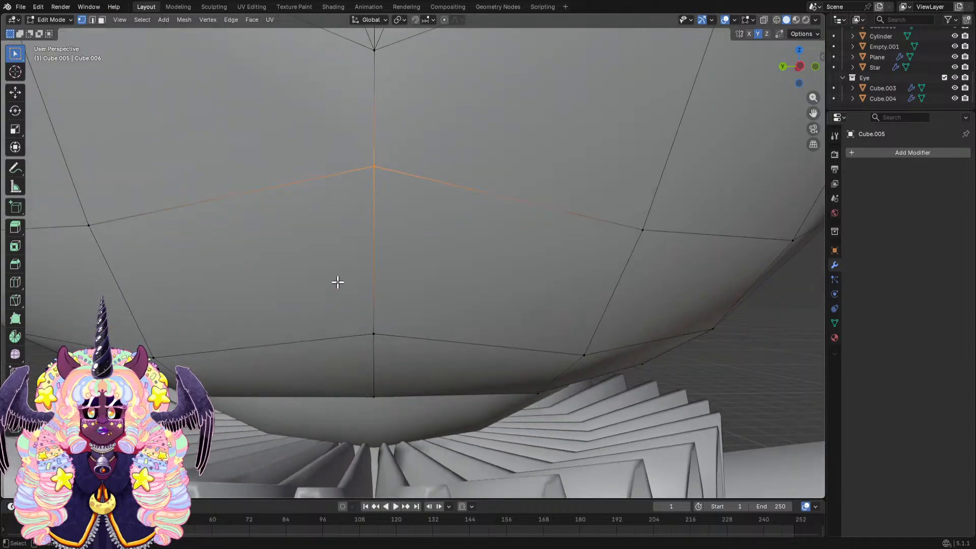
{"action": "scroll", "coordinate": [346, 261], "scroll_direction": "down", "scroll_amount": 2}
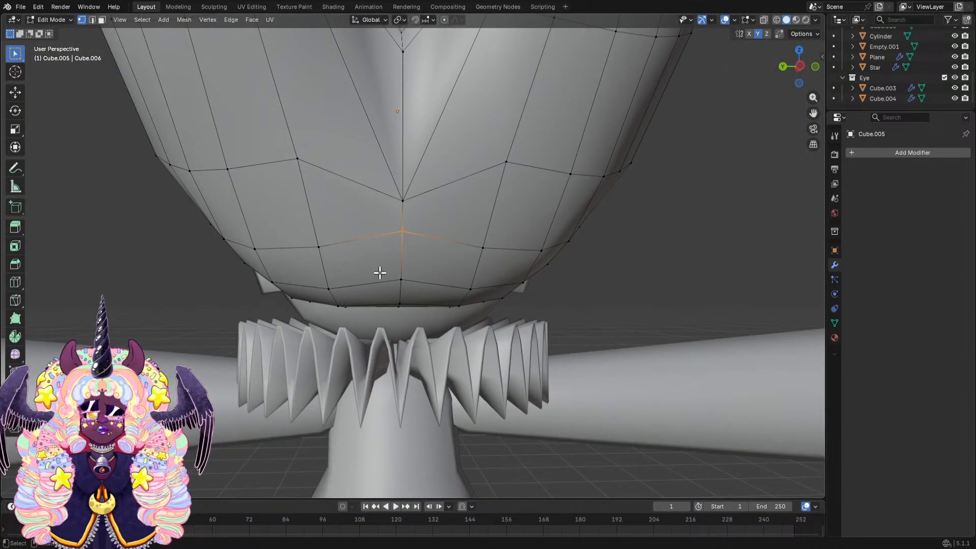
Switch to face selection and select the strip of hair rim faces from the back center around one side of the head.
{"action": "middle_click_drag", "start_coordinate": [380, 273], "coordinate": [398, 227]}
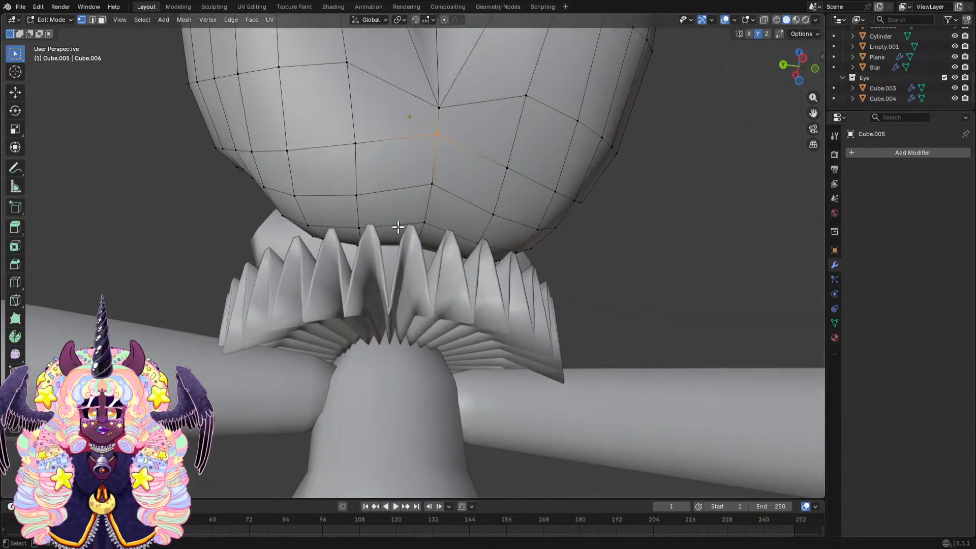
{"action": "left_click", "coordinate": [102, 20]}
{"action": "left_click", "coordinate": [395, 231]}
{"action": "left_click", "coordinate": [436, 241], "text": "shift"}
{"action": "middle_click_drag", "start_coordinate": [454, 228], "coordinate": [416, 238]}
{"action": "left_click_drag", "start_coordinate": [426, 260], "coordinate": [448, 251], "text": "shift"}
{"action": "middle_click_drag", "start_coordinate": [404, 254], "coordinate": [371, 262], "text": "shift"}
{"action": "left_click", "coordinate": [360, 267], "text": "shift"}
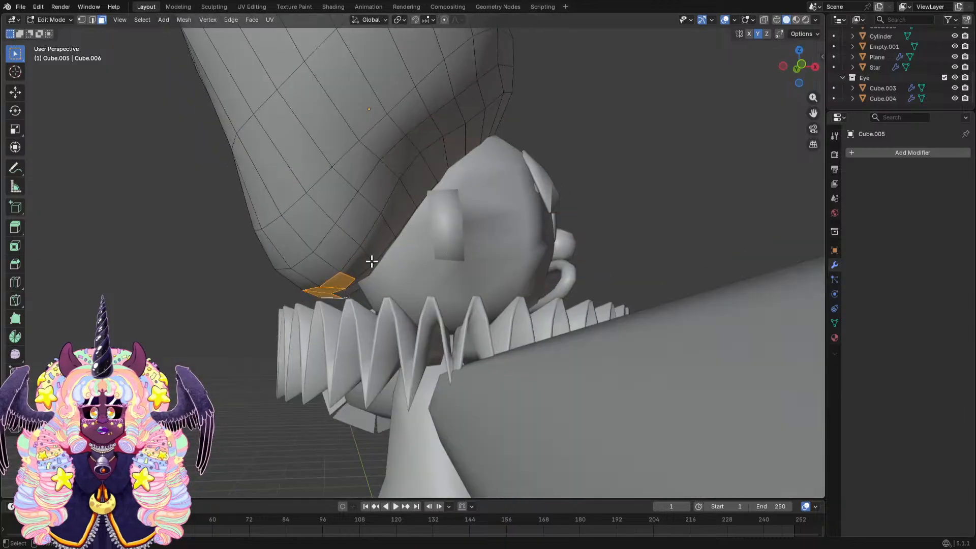
{"action": "left_click", "coordinate": [365, 260], "text": "shift"}
{"action": "left_click", "coordinate": [376, 238], "text": "shift"}
{"action": "left_click", "coordinate": [405, 201], "text": "shift"}
{"action": "left_click", "coordinate": [431, 169], "text": "shift"}
{"action": "left_click", "coordinate": [441, 162], "text": "shift"}
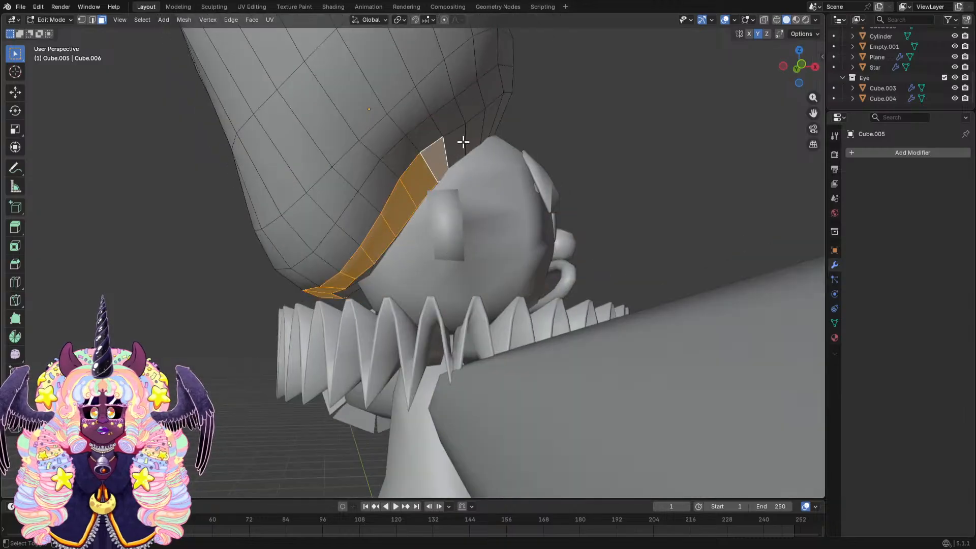
{"action": "left_click", "coordinate": [480, 127], "text": "shift"}
Extend the selection with the rim faces across the forehead and down the other side to complete the ring around the head.
{"action": "middle_click_drag", "start_coordinate": [483, 124], "coordinate": [311, 196]}
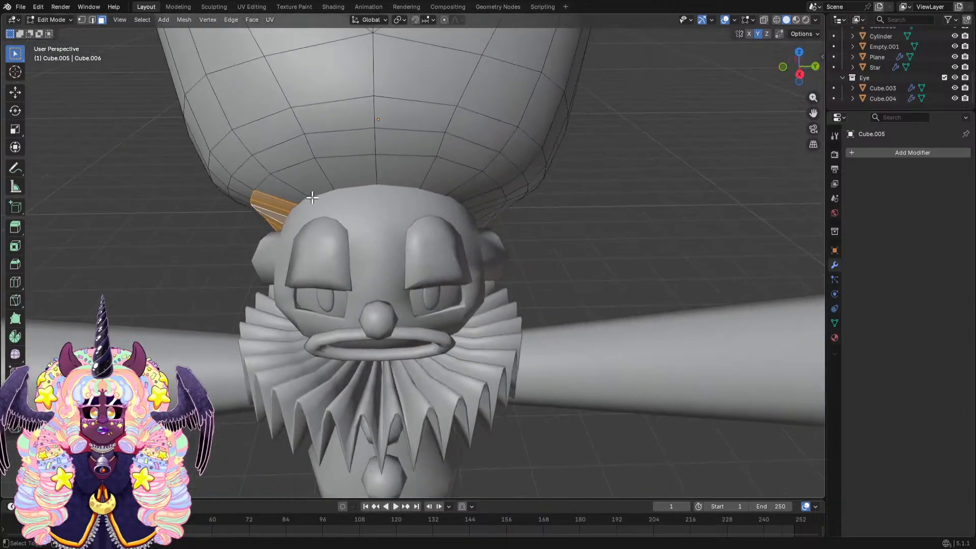
{"action": "left_click", "coordinate": [325, 175], "text": "shift"}
{"action": "left_click", "coordinate": [349, 173], "text": "shift"}
{"action": "left_click", "coordinate": [430, 172], "text": "shift"}
{"action": "mouse_move", "coordinate": [430, 172]}
{"action": "middle_mouse_down"}
{"action": "mouse_move", "coordinate": [428, 159]}
{"action": "mouse_move", "coordinate": [447, 167]}
{"action": "middle_mouse_up"}
{"action": "left_click", "coordinate": [461, 181], "text": "shift"}
{"action": "left_click", "coordinate": [497, 209], "text": "shift"}
{"action": "left_click", "coordinate": [514, 233], "text": "shift"}
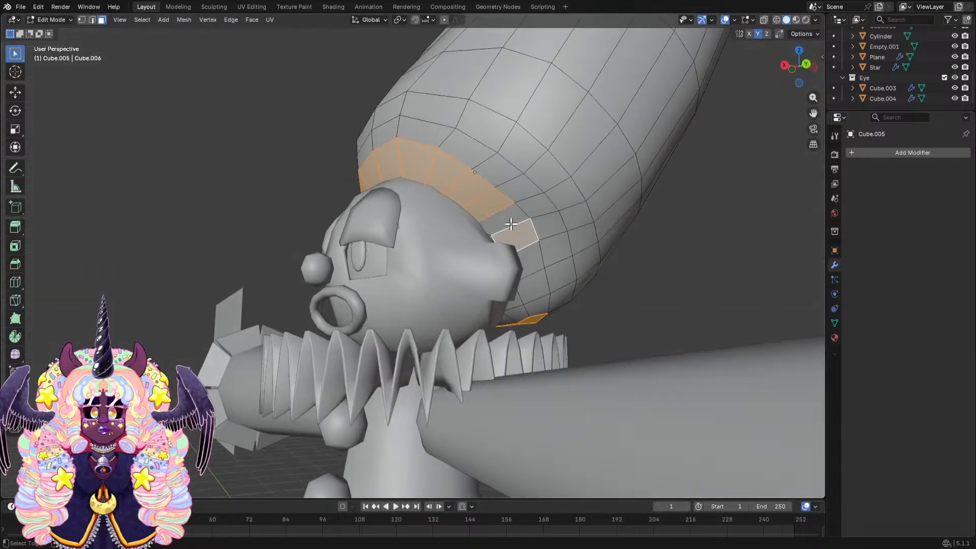
{"action": "left_click", "coordinate": [531, 261], "text": "shift"}
{"action": "left_click", "coordinate": [537, 301], "text": "shift"}
{"action": "middle_click_drag", "start_coordinate": [523, 269], "coordinate": [602, 272]}
Inset the selected hair rim faces by about 0.02 m and extrude them along their normal by about 0.37 m.
{"action": "key", "text": "i"}
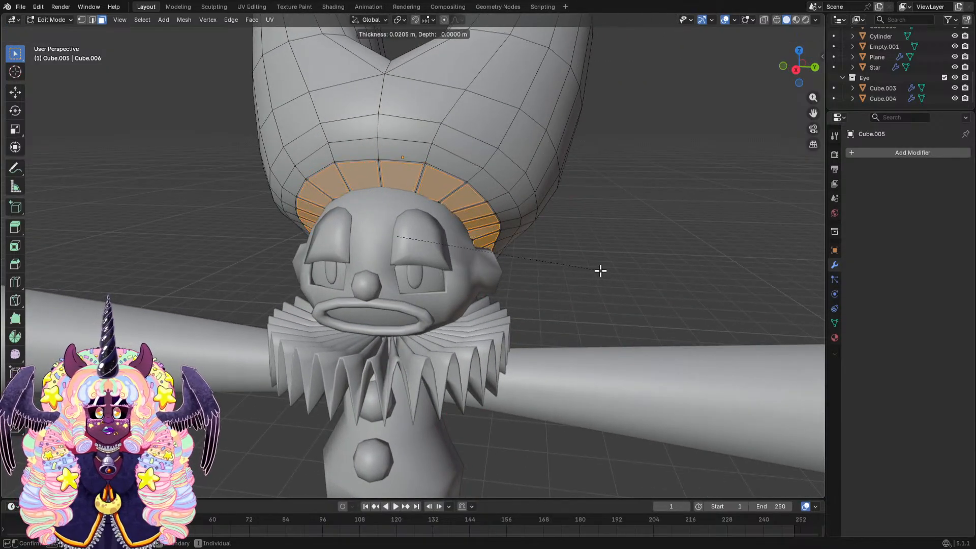
{"action": "left_click", "coordinate": [600, 271]}
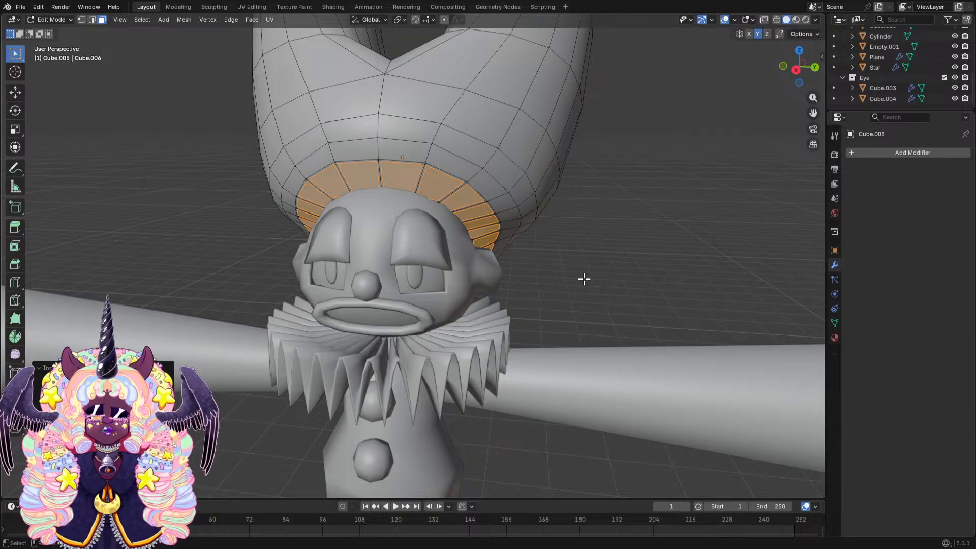
{"action": "key", "text": "e"}
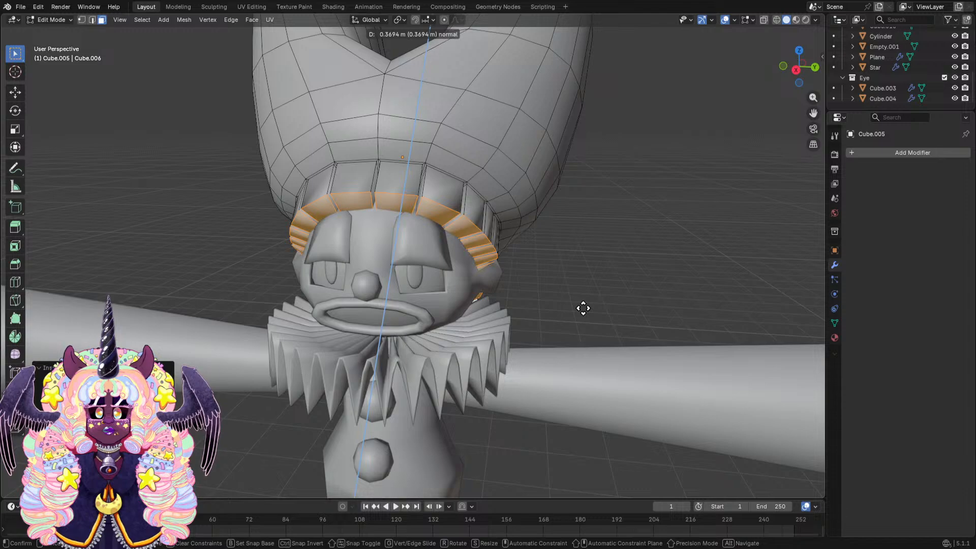
{"action": "left_click", "coordinate": [583, 308]}
Scale the extruded rim faces outward, then back in so the fringe sits closer to the head.
{"action": "key", "text": "s"}
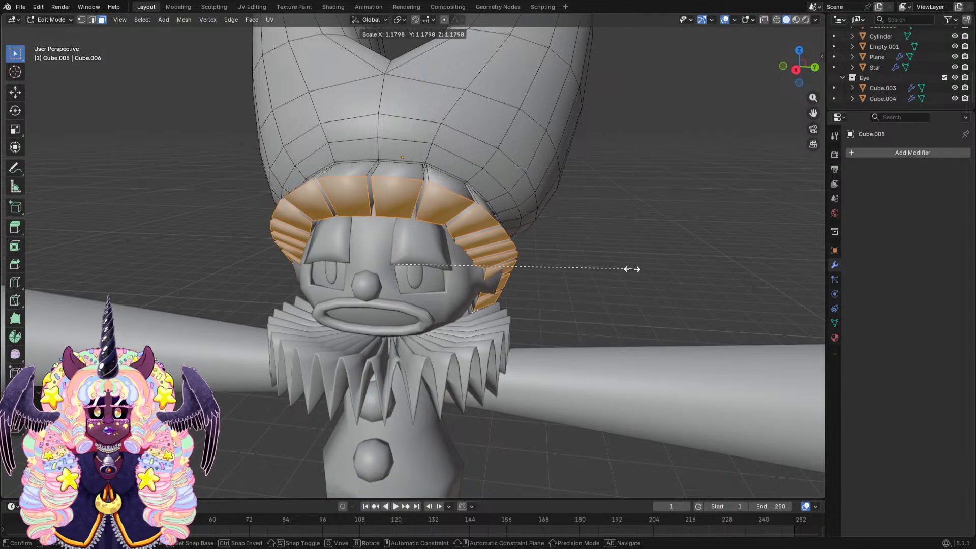
{"action": "left_click", "coordinate": [625, 268]}
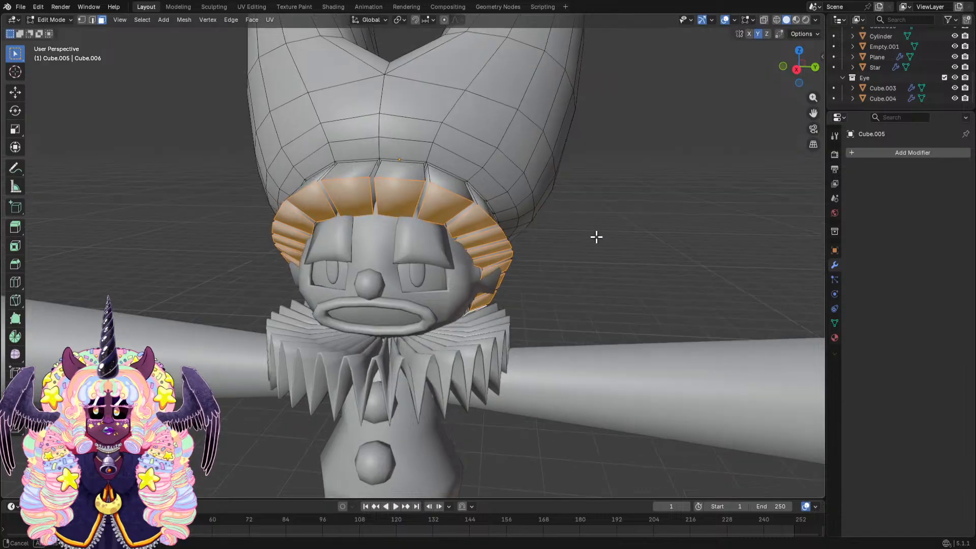
{"action": "mouse_move", "coordinate": [594, 233]}
{"action": "middle_mouse_down"}
{"action": "mouse_move", "coordinate": [701, 224]}
{"action": "mouse_move", "coordinate": [718, 209]}
{"action": "mouse_move", "coordinate": [713, 239]}
{"action": "mouse_move", "coordinate": [610, 253]}
{"action": "mouse_move", "coordinate": [601, 232]}
{"action": "middle_mouse_up"}
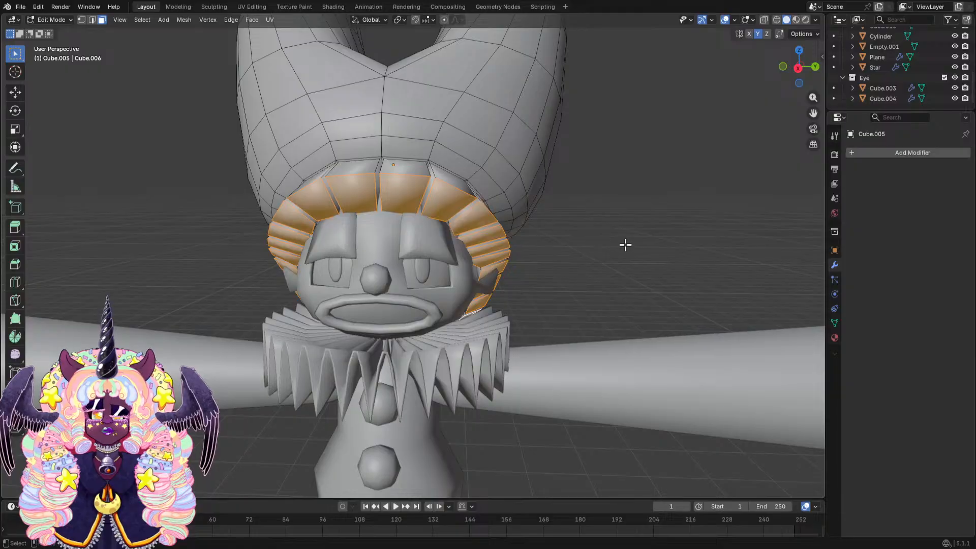
{"action": "key", "text": "s"}
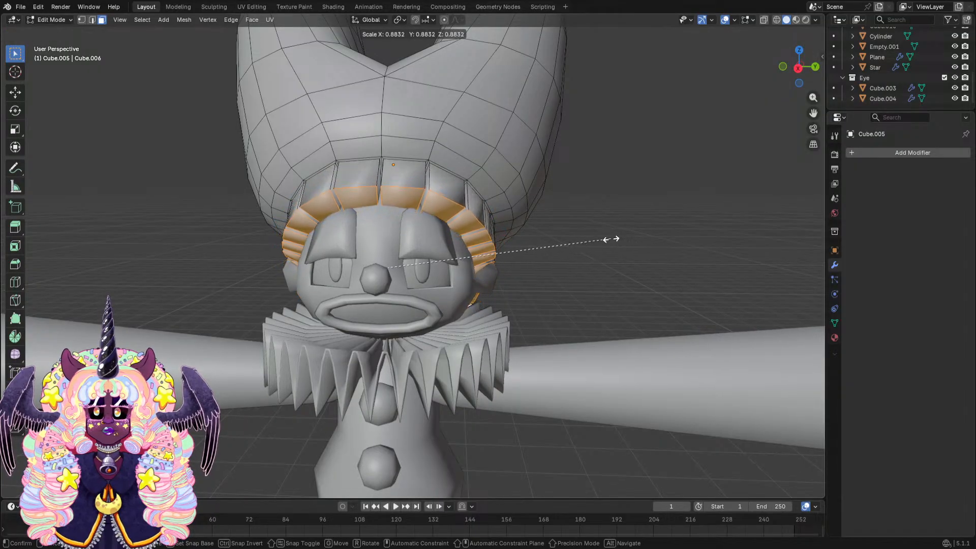
{"action": "left_click", "coordinate": [620, 237]}
Select the extruded fringe faces beside the ears on both sides, checking them in wireframe before returning to solid shading.
{"action": "middle_click_drag", "start_coordinate": [621, 237], "coordinate": [513, 253]}
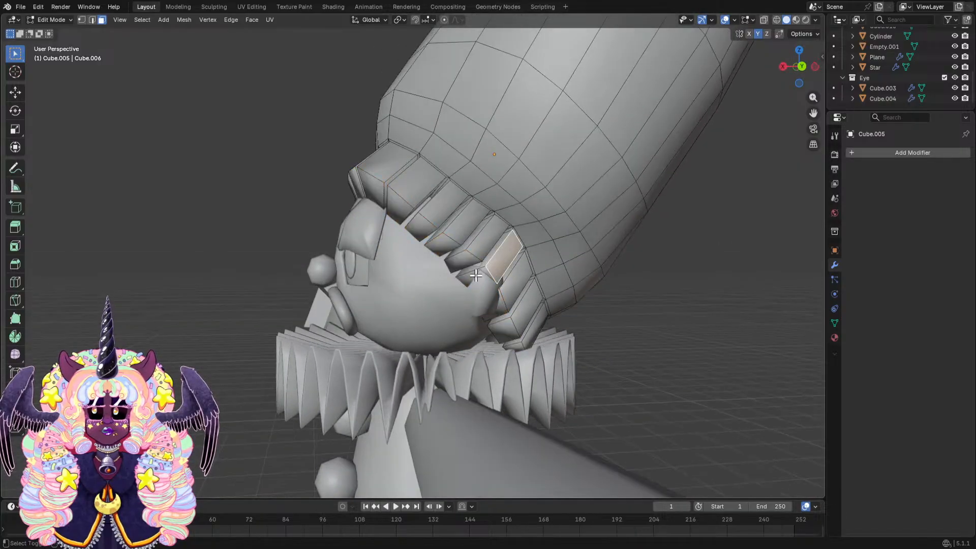
{"action": "middle_click_drag", "start_coordinate": [466, 273], "coordinate": [616, 275]}
{"action": "middle_click_drag", "start_coordinate": [370, 258], "coordinate": [465, 252]}
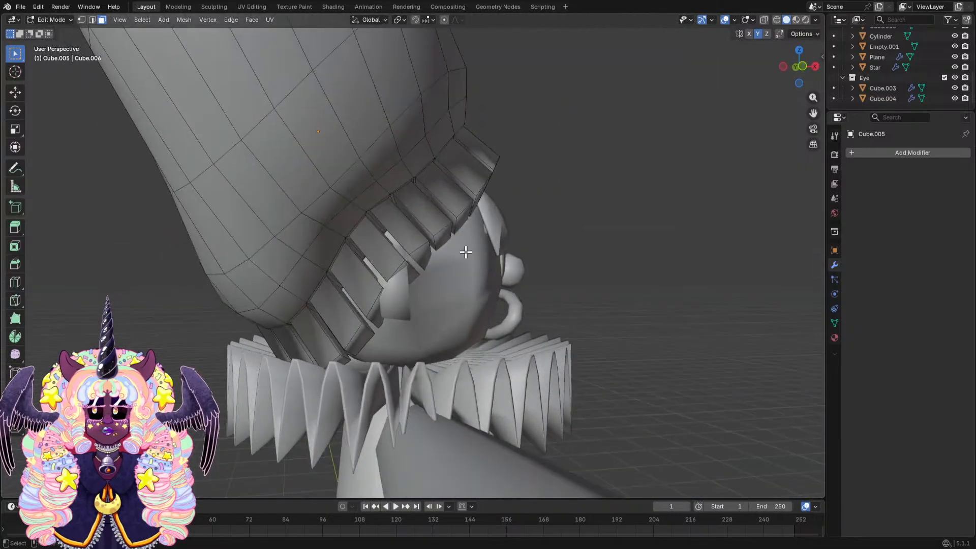
{"action": "middle_click_drag", "start_coordinate": [408, 262], "coordinate": [641, 129]}
{"action": "left_click", "coordinate": [776, 20]}
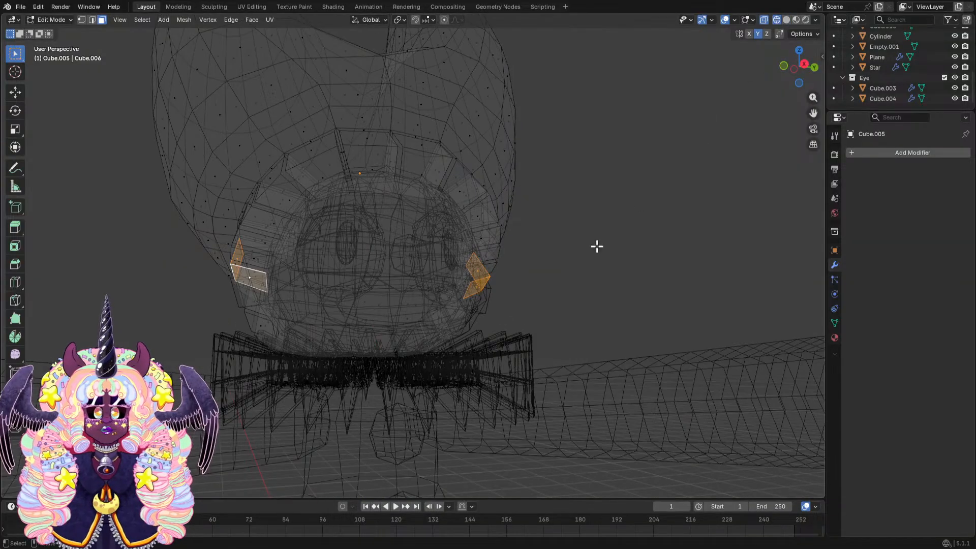
{"action": "scroll", "coordinate": [597, 246], "scroll_direction": "up", "scroll_amount": 4}
{"action": "middle_click_drag", "start_coordinate": [570, 285], "coordinate": [603, 303]}
{"action": "scroll", "coordinate": [603, 303], "scroll_direction": "up", "scroll_amount": 1}
{"action": "middle_click_drag", "start_coordinate": [466, 284], "coordinate": [396, 257]}
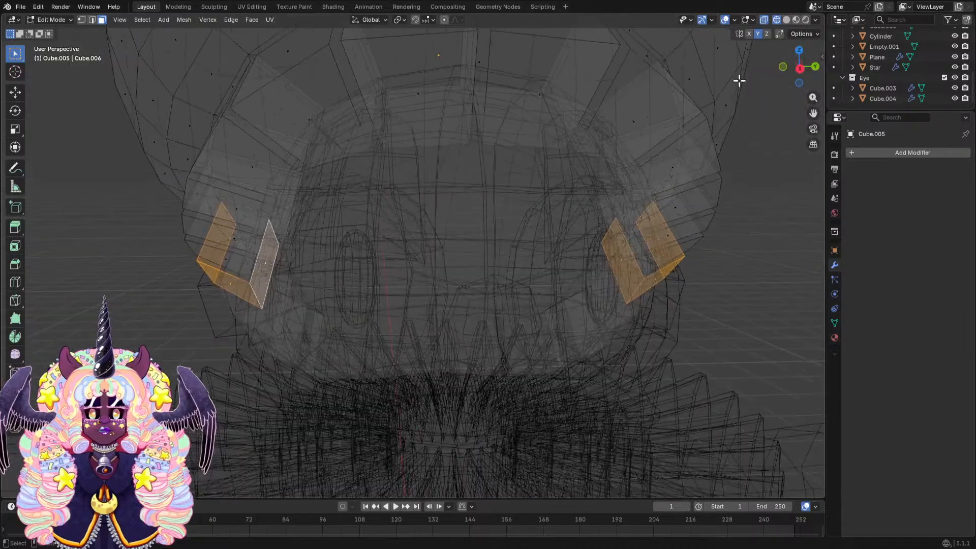
{"action": "left_click", "coordinate": [786, 19]}
{"action": "mouse_move", "coordinate": [660, 209]}
{"action": "middle_mouse_down"}
{"action": "mouse_move", "coordinate": [588, 196]}
{"action": "mouse_move", "coordinate": [562, 207]}
{"action": "mouse_move", "coordinate": [600, 224]}
{"action": "mouse_move", "coordinate": [649, 320]}
{"action": "middle_mouse_up"}
Adjust the selected fringe faces beside the ears by moving and scaling them and rotating them about the global Y axis.
{"action": "key", "text": "g"}
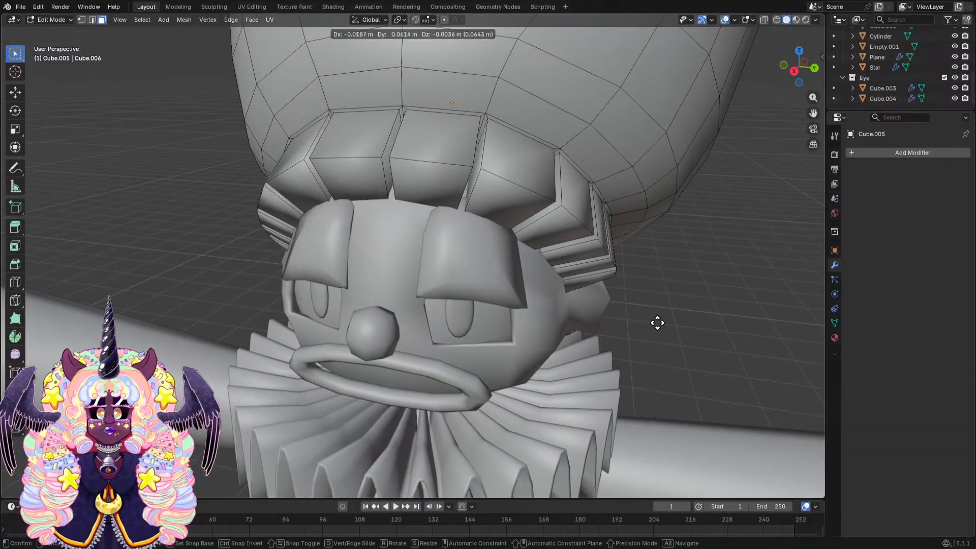
{"action": "left_click", "coordinate": [662, 323]}
{"action": "key", "text": "s"}
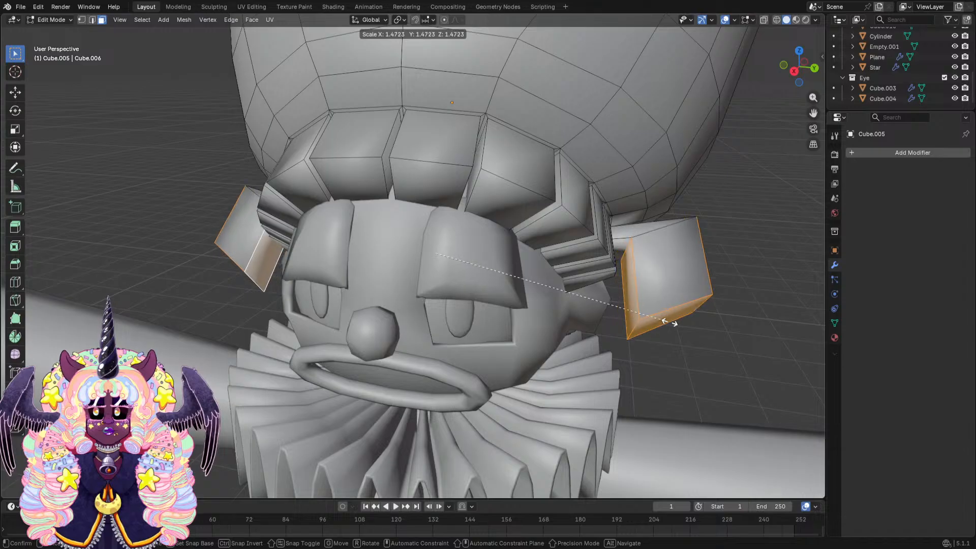
{"action": "left_click", "coordinate": [597, 312]}
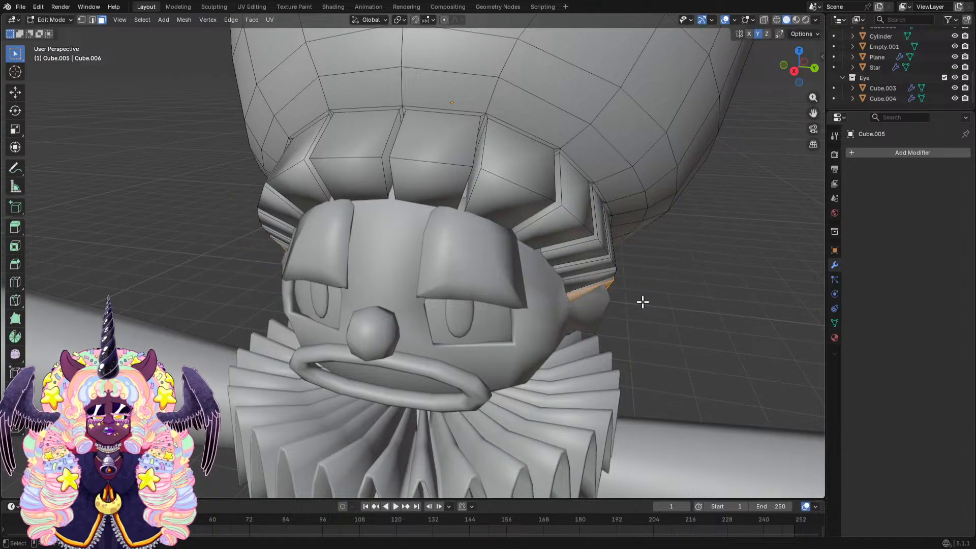
{"action": "key", "text": "r"}
{"action": "key", "text": "x"}
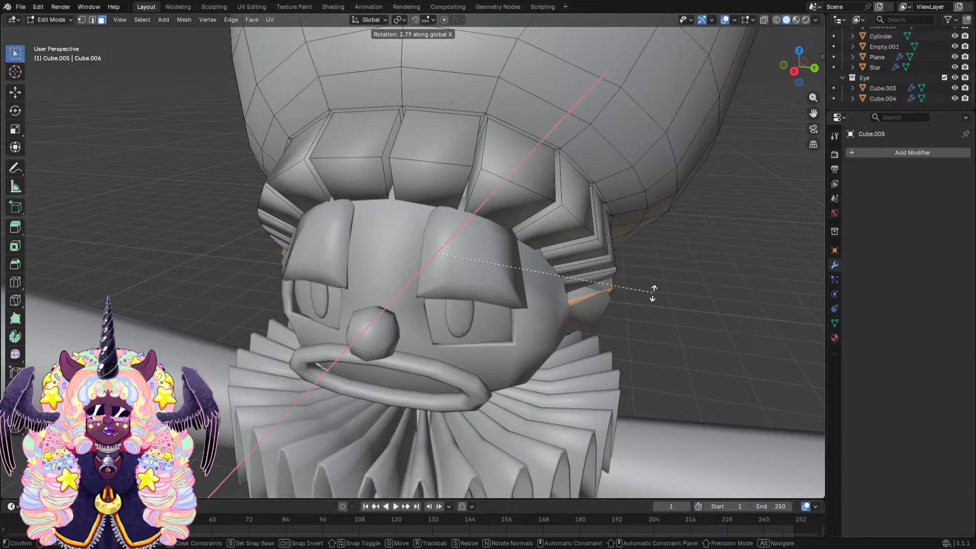
{"action": "key", "text": "y"}
{"action": "left_click", "coordinate": [681, 283]}
Leave edit mode and examine the hair with its extruded fringe on the whole character.
{"action": "middle_click_drag", "start_coordinate": [699, 283], "coordinate": [625, 239]}
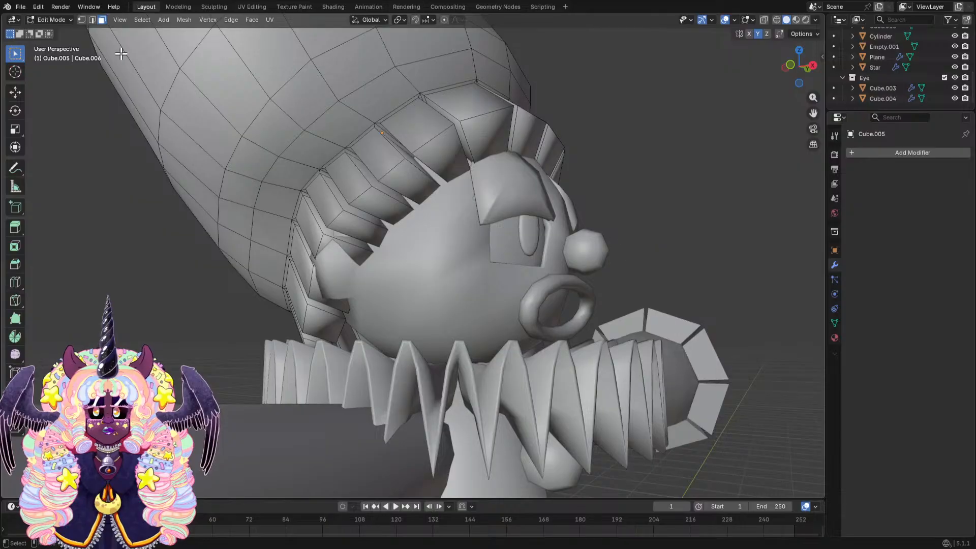
{"action": "left_click", "coordinate": [92, 20]}
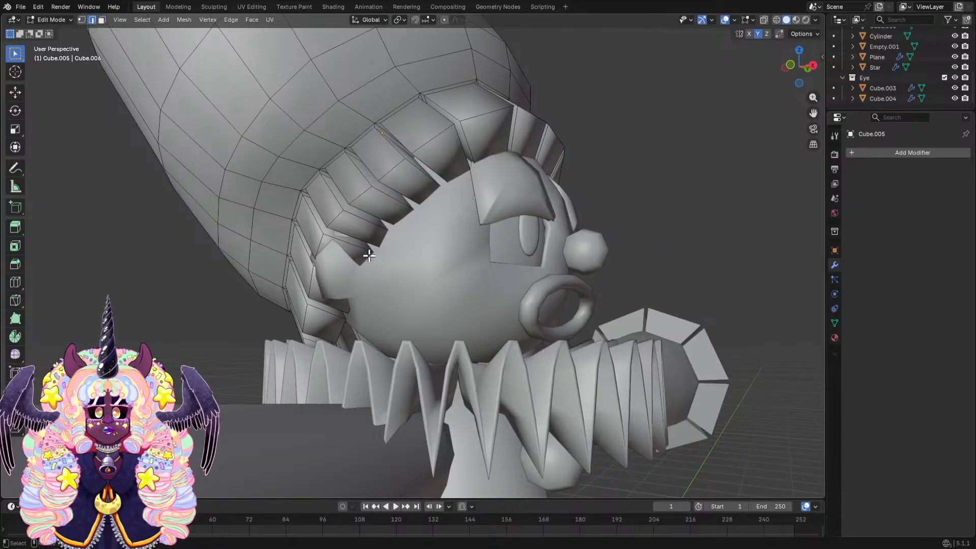
{"action": "middle_click_drag", "start_coordinate": [392, 258], "coordinate": [327, 269]}
{"action": "scroll", "coordinate": [326, 269], "scroll_direction": "down", "scroll_amount": 6}
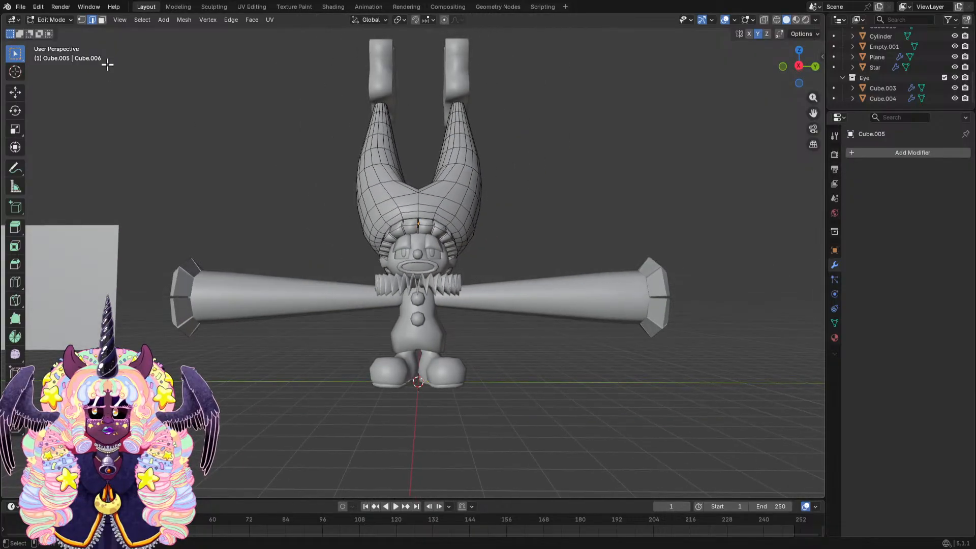
{"action": "left_click", "coordinate": [56, 20]}
{"action": "left_click", "coordinate": [61, 31]}
{"action": "middle_click_drag", "start_coordinate": [241, 193], "coordinate": [192, 194]}
{"action": "left_click", "coordinate": [42, 20]}
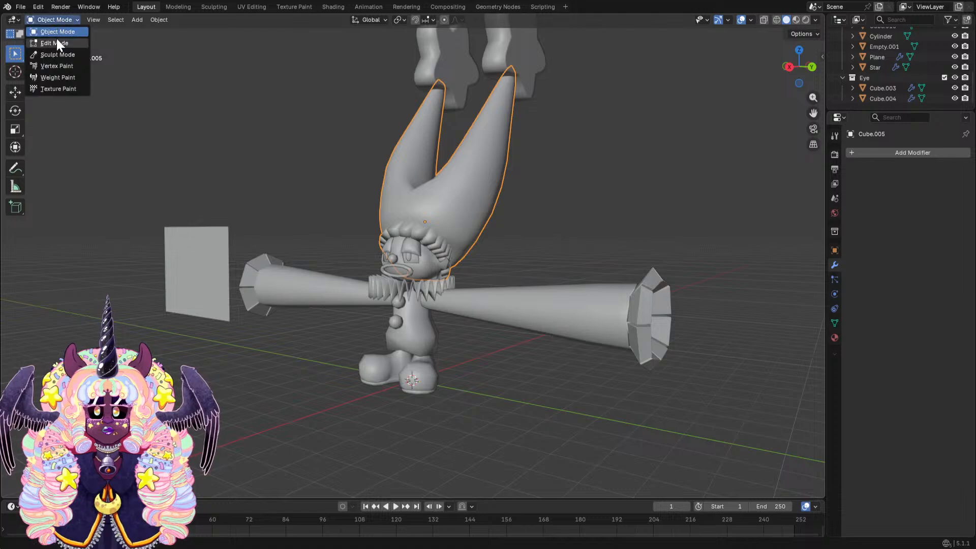
{"action": "left_click", "coordinate": [56, 41]}
{"action": "left_click", "coordinate": [16, 282]}
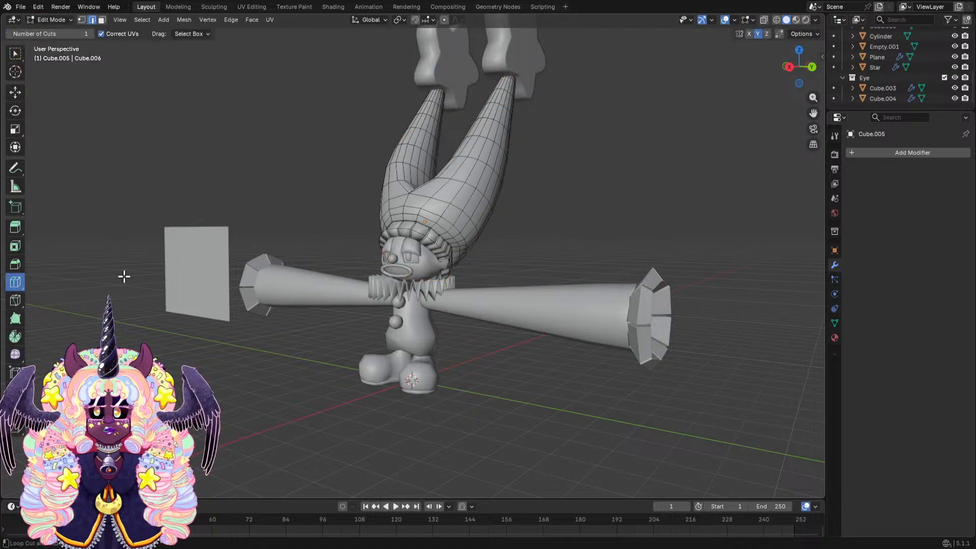
{"action": "scroll", "coordinate": [421, 207], "scroll_direction": "up", "scroll_amount": 2}
{"action": "middle_click_drag", "start_coordinate": [421, 207], "coordinate": [432, 261]}
{"action": "scroll", "coordinate": [425, 232], "scroll_direction": "up", "scroll_amount": 1}
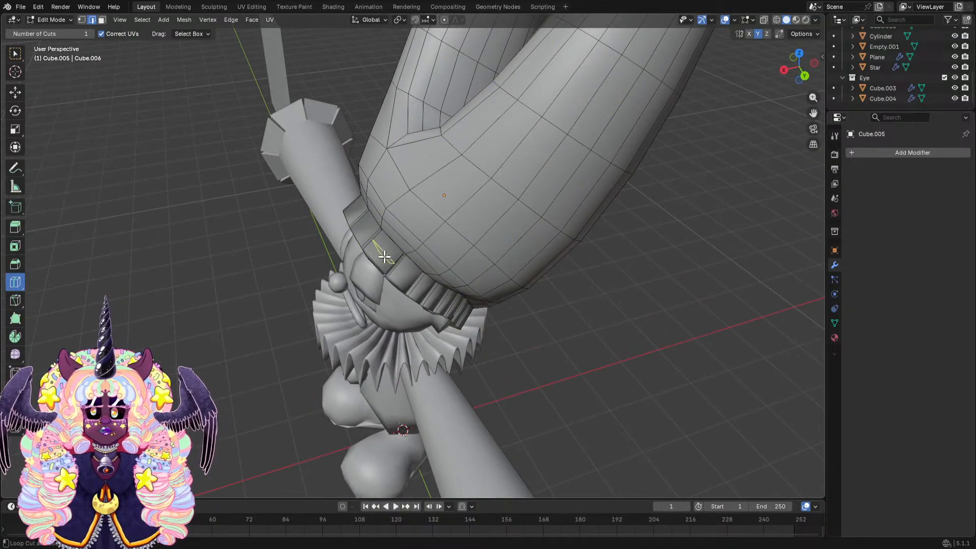
{"action": "middle_click_drag", "start_coordinate": [458, 214], "coordinate": [415, 178]}
{"action": "scroll", "coordinate": [415, 177], "scroll_direction": "down", "scroll_amount": 1}
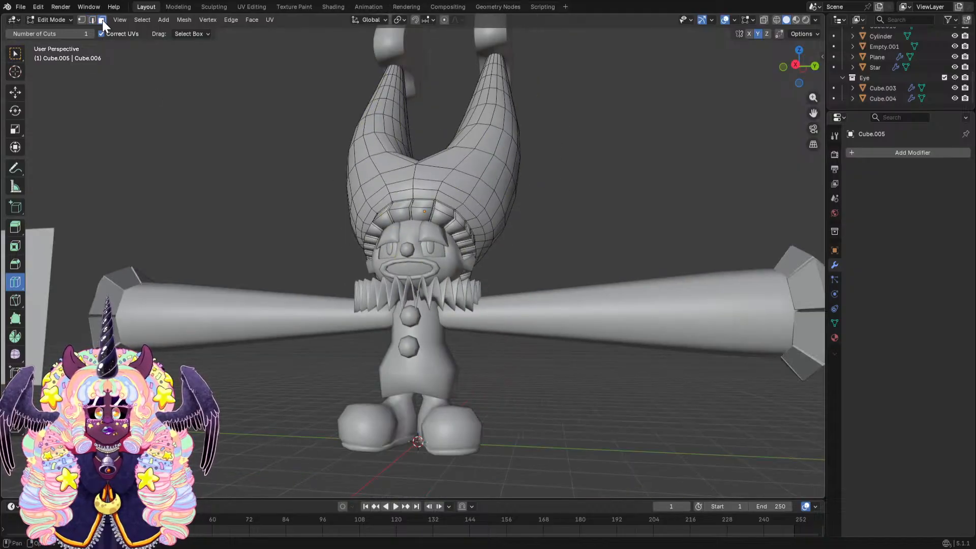
Select the four fringe faces at the centre above the forehead.
{"action": "key", "text": "w"}
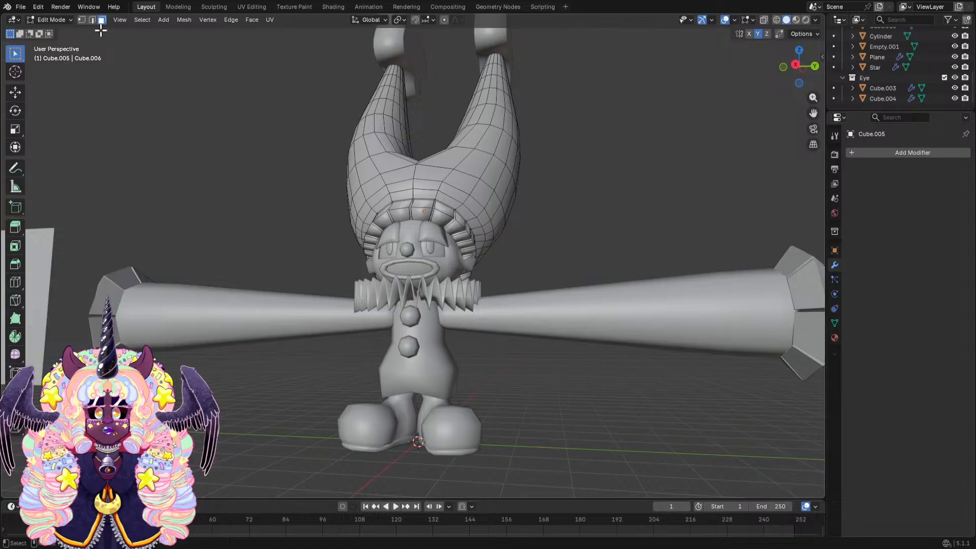
{"action": "middle_click_drag", "start_coordinate": [266, 142], "coordinate": [215, 159]}
{"action": "scroll", "coordinate": [216, 159], "scroll_direction": "up", "scroll_amount": 3}
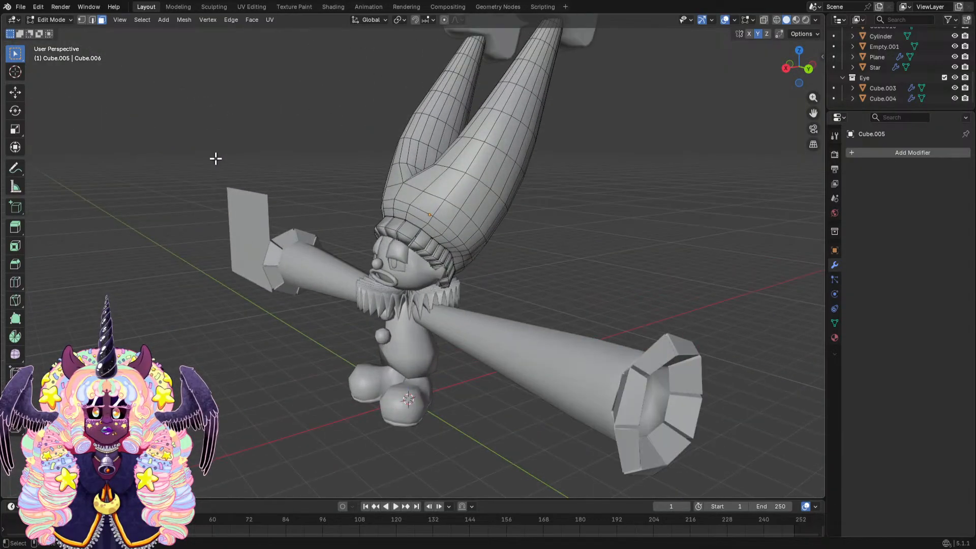
{"action": "scroll", "coordinate": [215, 159], "scroll_direction": "up", "scroll_amount": 2}
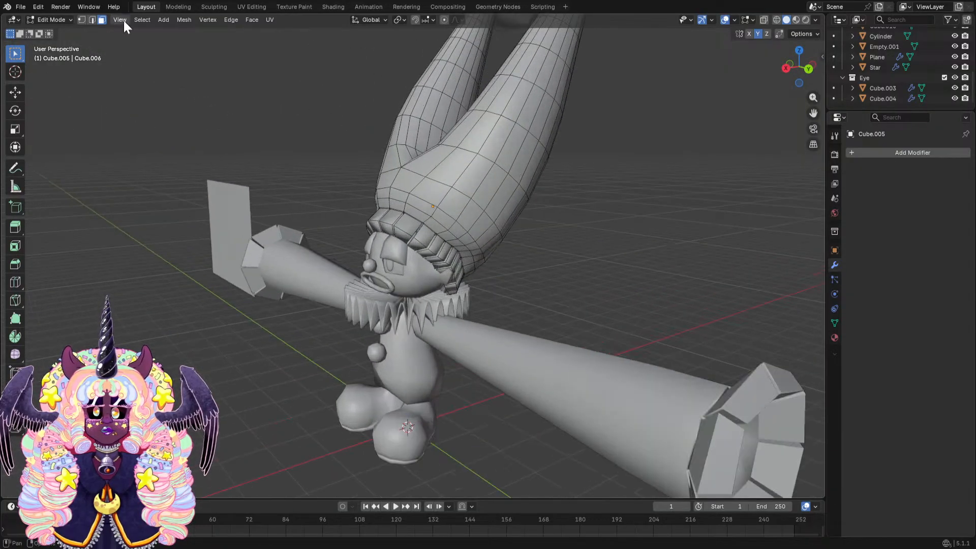
{"action": "middle_click_drag", "start_coordinate": [418, 238], "coordinate": [509, 230]}
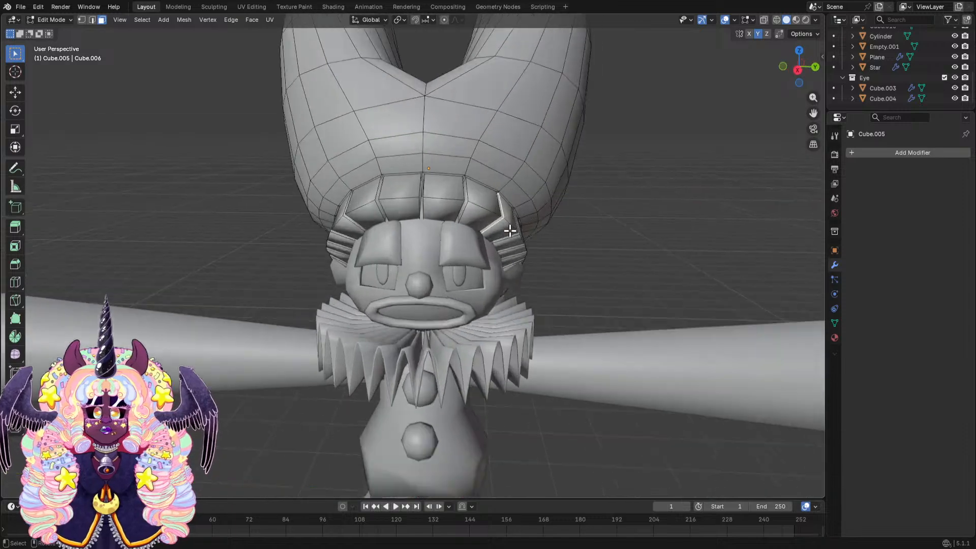
{"action": "scroll", "coordinate": [510, 231], "scroll_direction": "up", "scroll_amount": 3}
{"action": "left_click", "coordinate": [454, 147]}
{"action": "left_click", "coordinate": [457, 185], "text": "shift"}
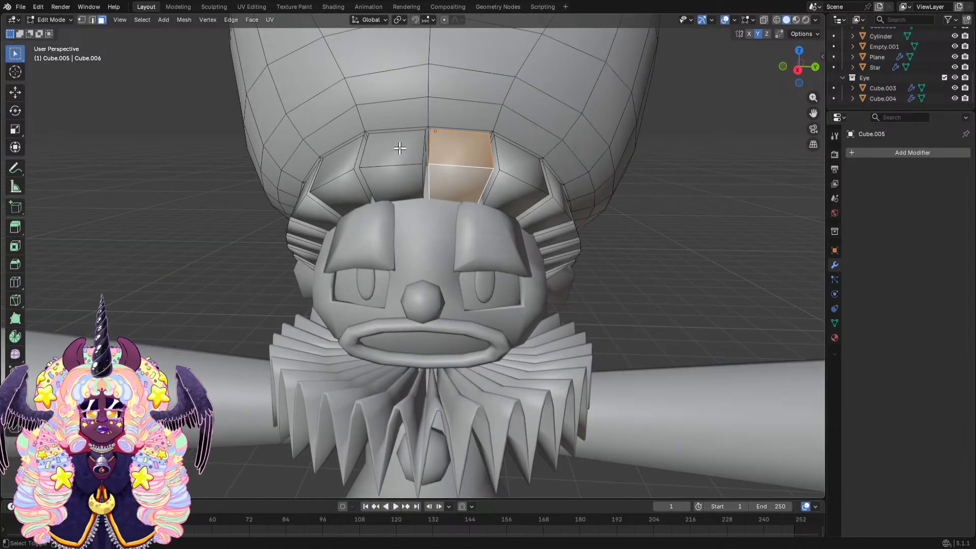
{"action": "left_click", "coordinate": [391, 148], "text": "shift"}
{"action": "left_click", "coordinate": [416, 180], "text": "shift"}
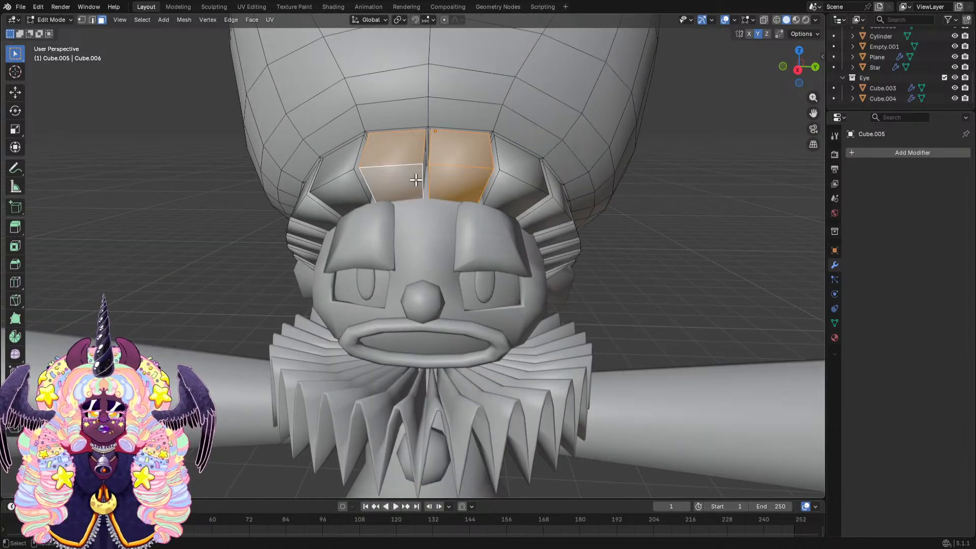
Extend the selection to the whole fringe ring by circle-selecting through the wireframe in front view.
{"action": "middle_click_drag", "start_coordinate": [505, 163], "coordinate": [621, 171]}
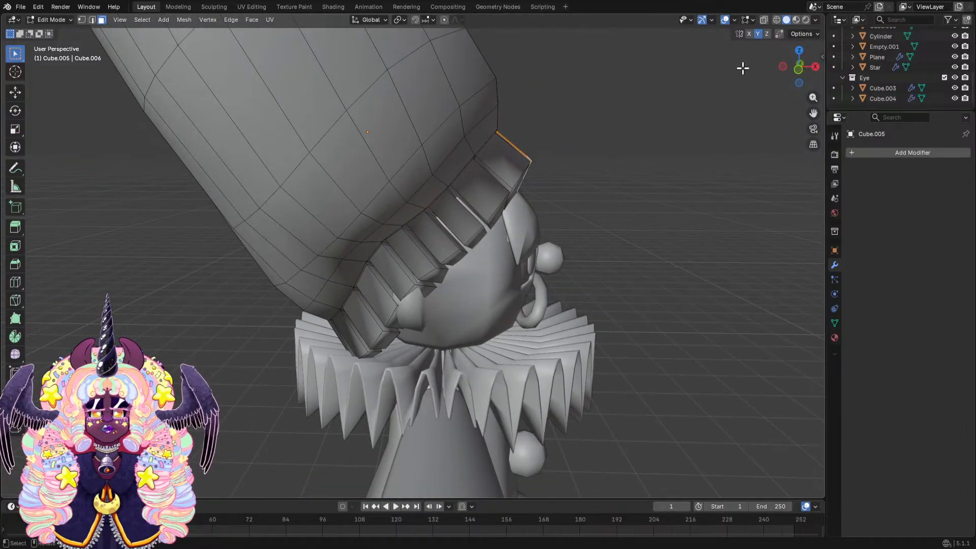
{"action": "left_click", "coordinate": [776, 20]}
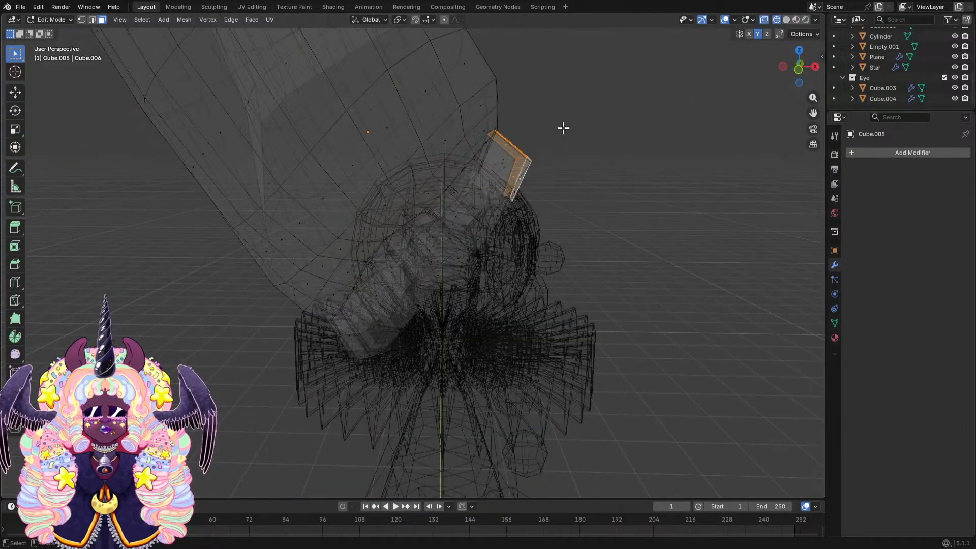
{"action": "middle_click_drag", "start_coordinate": [537, 156], "coordinate": [567, 152]}
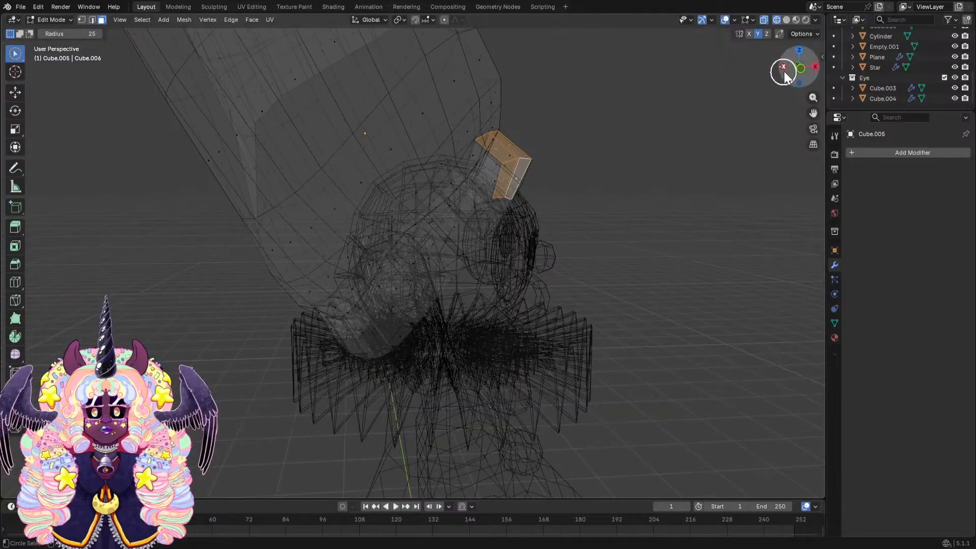
{"action": "left_click", "coordinate": [801, 70]}
{"action": "mouse_move", "coordinate": [529, 159]}
{"action": "left_mouse_down"}
{"action": "mouse_move", "coordinate": [334, 329]}
{"action": "mouse_move", "coordinate": [459, 215]}
{"action": "mouse_move", "coordinate": [399, 260]}
{"action": "left_mouse_up"}
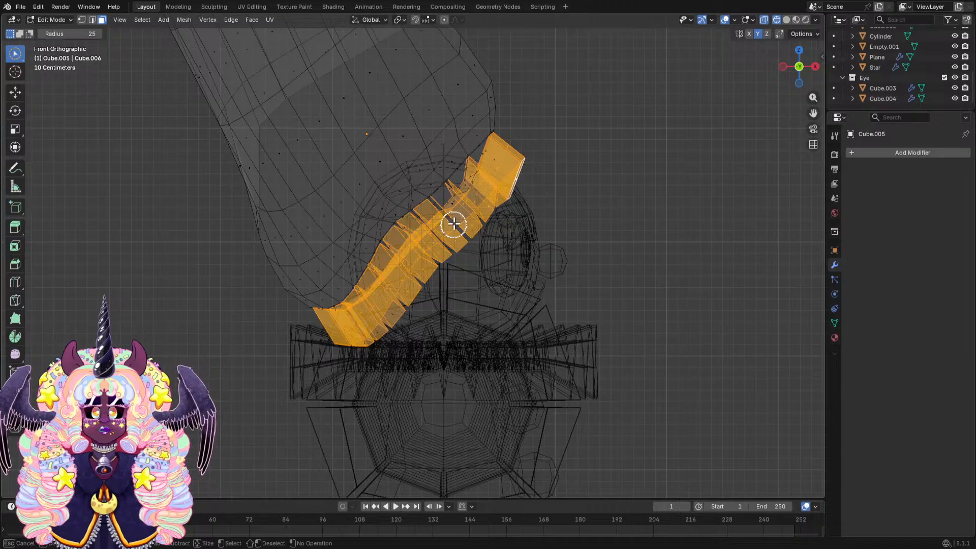
{"action": "left_click_drag", "start_coordinate": [508, 153], "coordinate": [435, 222]}
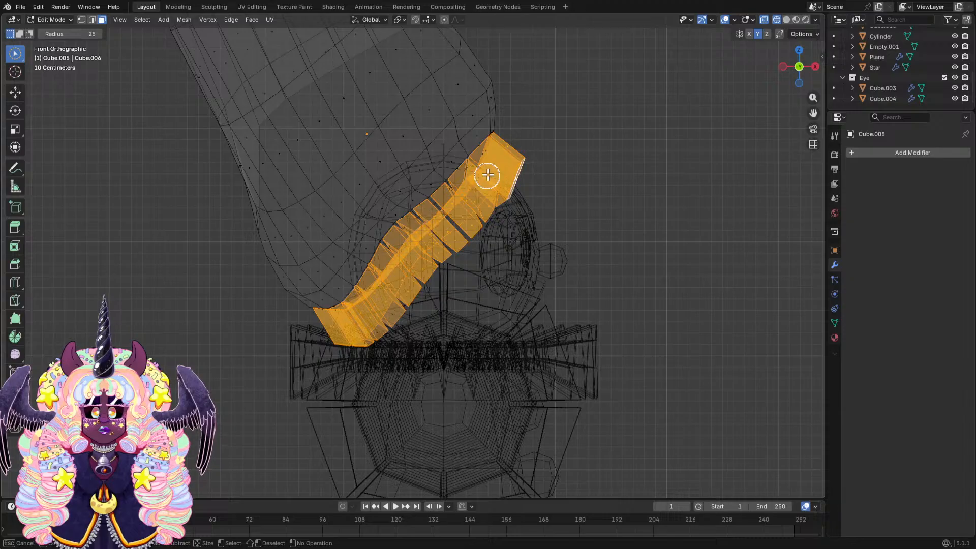
{"action": "left_click_drag", "start_coordinate": [488, 175], "coordinate": [427, 232]}
{"action": "mouse_move", "coordinate": [504, 162]}
{"action": "middle_mouse_down"}
{"action": "mouse_move", "coordinate": [577, 166]}
{"action": "mouse_move", "coordinate": [475, 187]}
{"action": "mouse_move", "coordinate": [421, 148]}
{"action": "mouse_move", "coordinate": [357, 154]}
{"action": "middle_mouse_up"}
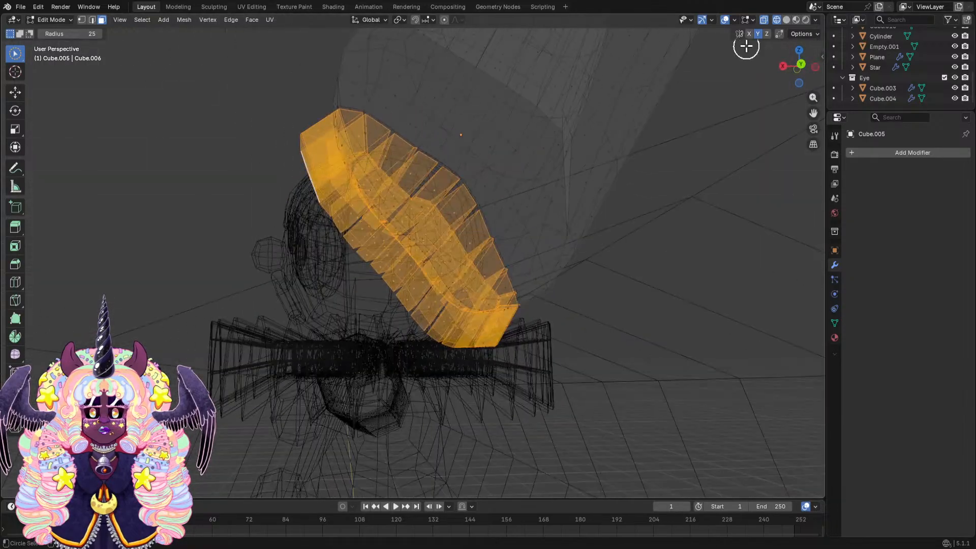
Check the fringe selection from all sides, then try a slight inset on all the selected faces.
{"action": "left_click", "coordinate": [788, 20]}
{"action": "mouse_move", "coordinate": [544, 133]}
{"action": "middle_mouse_down"}
{"action": "mouse_move", "coordinate": [521, 170]}
{"action": "mouse_move", "coordinate": [544, 158]}
{"action": "mouse_move", "coordinate": [564, 177]}
{"action": "mouse_move", "coordinate": [603, 181]}
{"action": "mouse_move", "coordinate": [594, 189]}
{"action": "mouse_move", "coordinate": [542, 156]}
{"action": "mouse_move", "coordinate": [425, 130]}
{"action": "mouse_move", "coordinate": [411, 262]}
{"action": "mouse_move", "coordinate": [375, 263]}
{"action": "middle_mouse_up"}
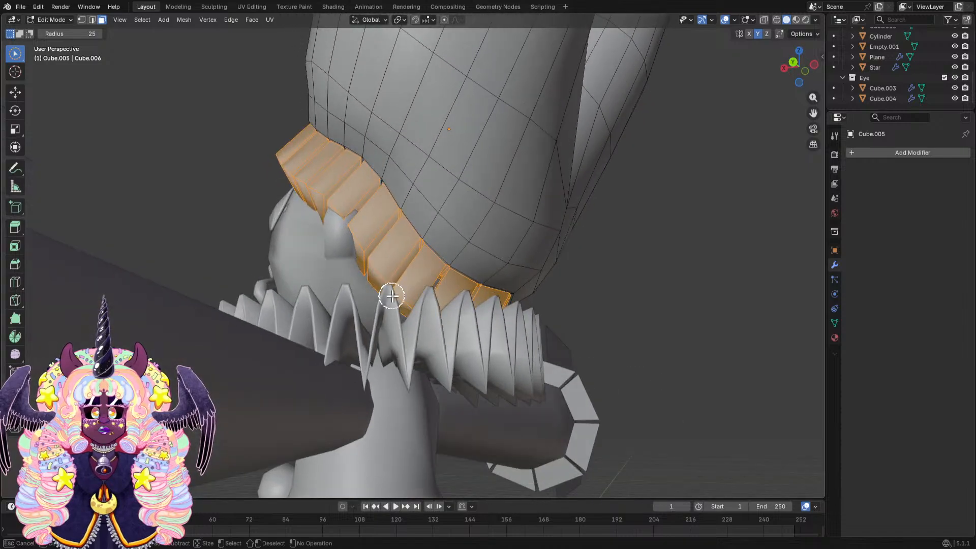
{"action": "middle_click_drag", "start_coordinate": [450, 334], "coordinate": [284, 292]}
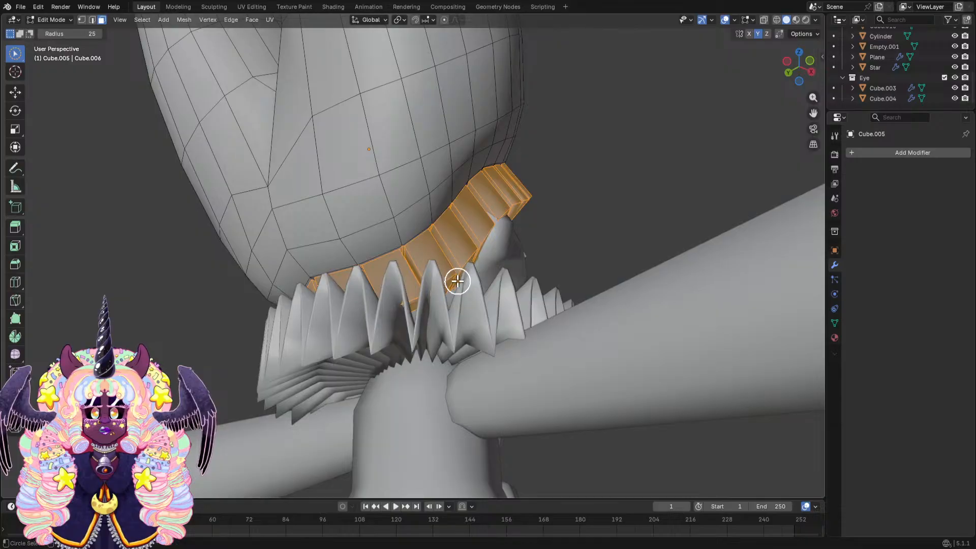
{"action": "middle_click_drag", "start_coordinate": [457, 281], "coordinate": [626, 157]}
{"action": "left_click", "coordinate": [777, 20]}
{"action": "mouse_move", "coordinate": [479, 198]}
{"action": "middle_mouse_down"}
{"action": "mouse_move", "coordinate": [604, 157]}
{"action": "mouse_move", "coordinate": [645, 172]}
{"action": "middle_mouse_up"}
{"action": "left_click", "coordinate": [786, 19]}
{"action": "mouse_move", "coordinate": [585, 183]}
{"action": "middle_mouse_down"}
{"action": "mouse_move", "coordinate": [518, 168]}
{"action": "mouse_move", "coordinate": [617, 211]}
{"action": "middle_mouse_up"}
{"action": "key", "text": "i"}
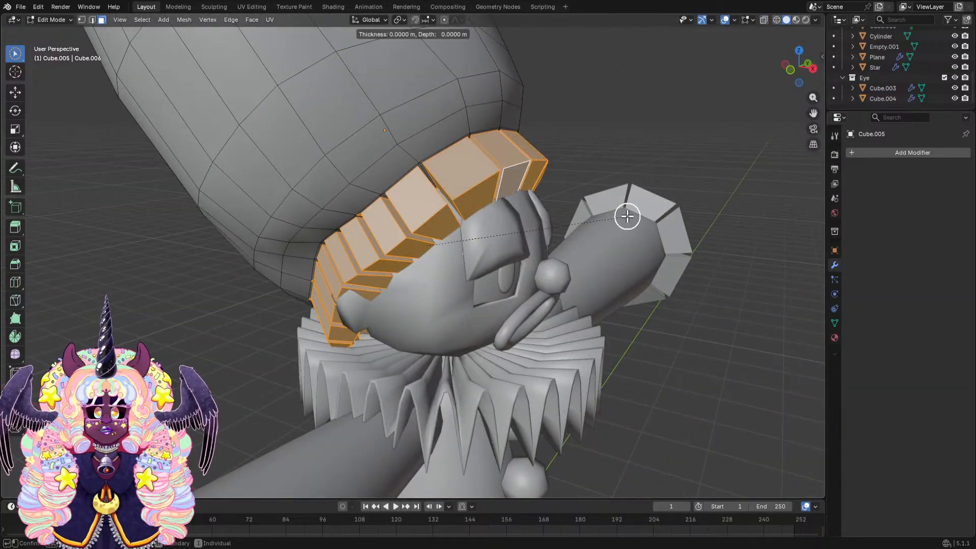
{"action": "left_click", "coordinate": [626, 216]}
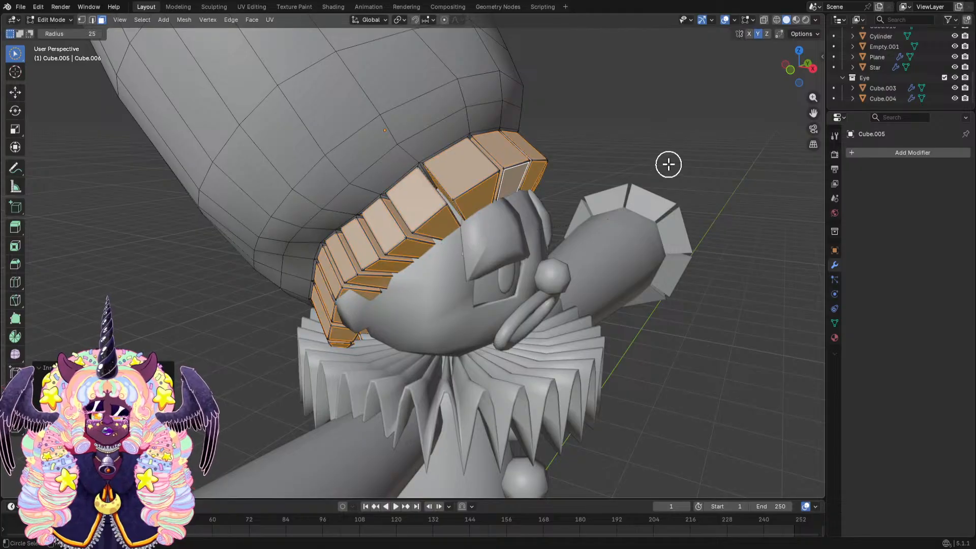
Leave edit mode and examine the inset fringe on the whole character.
{"action": "left_click", "coordinate": [66, 19]}
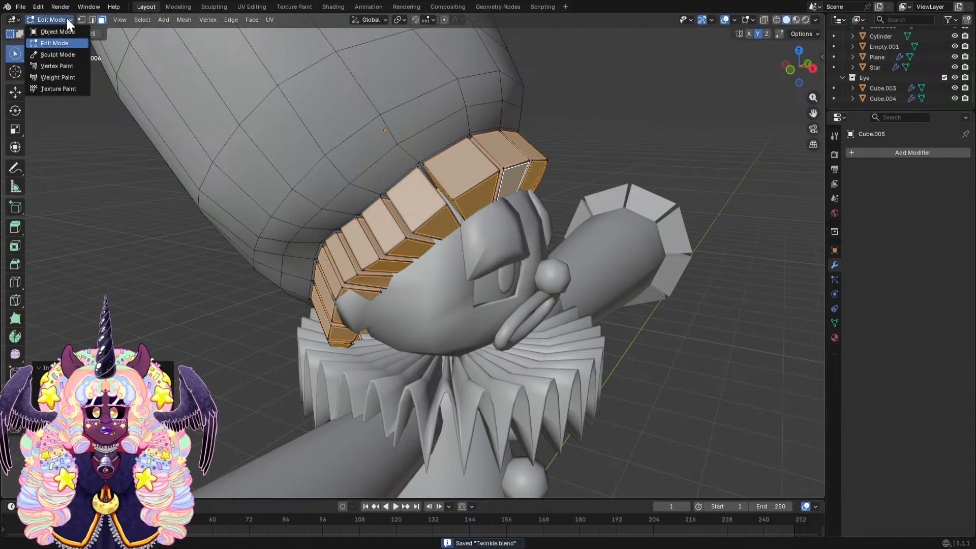
{"action": "left_click", "coordinate": [63, 28]}
{"action": "scroll", "coordinate": [602, 120], "scroll_direction": "down", "scroll_amount": 1}
{"action": "scroll", "coordinate": [603, 127], "scroll_direction": "down", "scroll_amount": 2}
{"action": "middle_click_drag", "start_coordinate": [603, 127], "coordinate": [572, 192]}
{"action": "scroll", "coordinate": [570, 192], "scroll_direction": "up", "scroll_amount": 4}
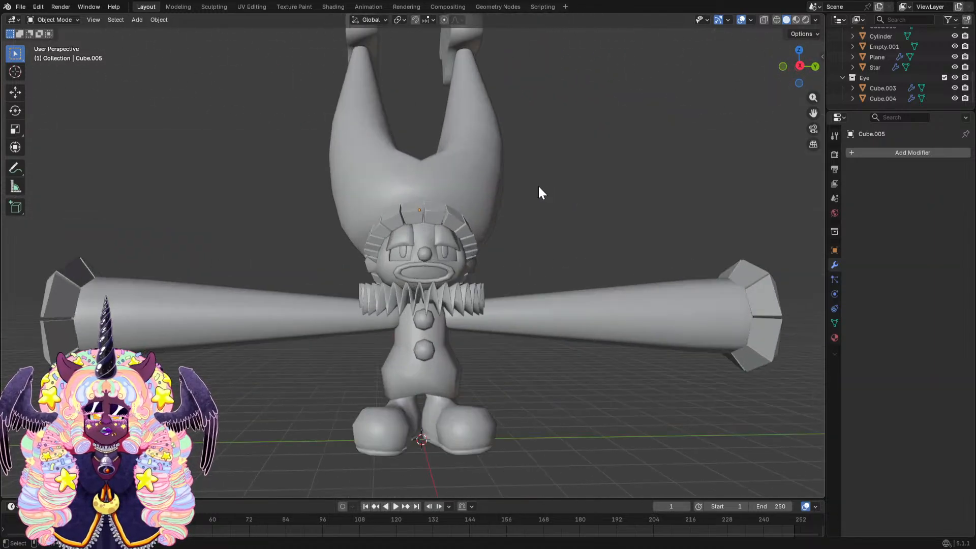
Return to editing the hair mesh and undo the fringe work back to the flat, selected rim faces.
{"action": "key", "text": "Tab"}
{"action": "key", "text": "c"}
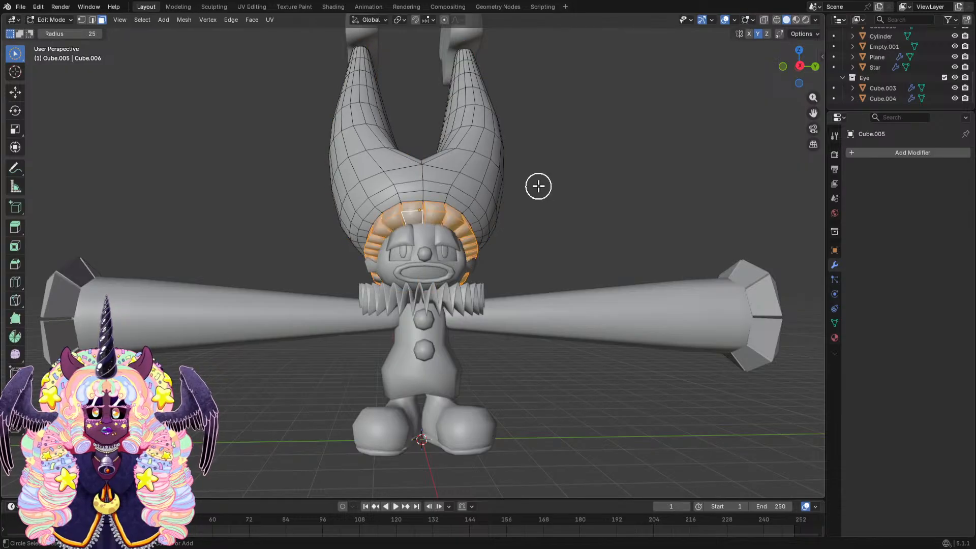
{"action": "key", "text": "ctrl+z"}
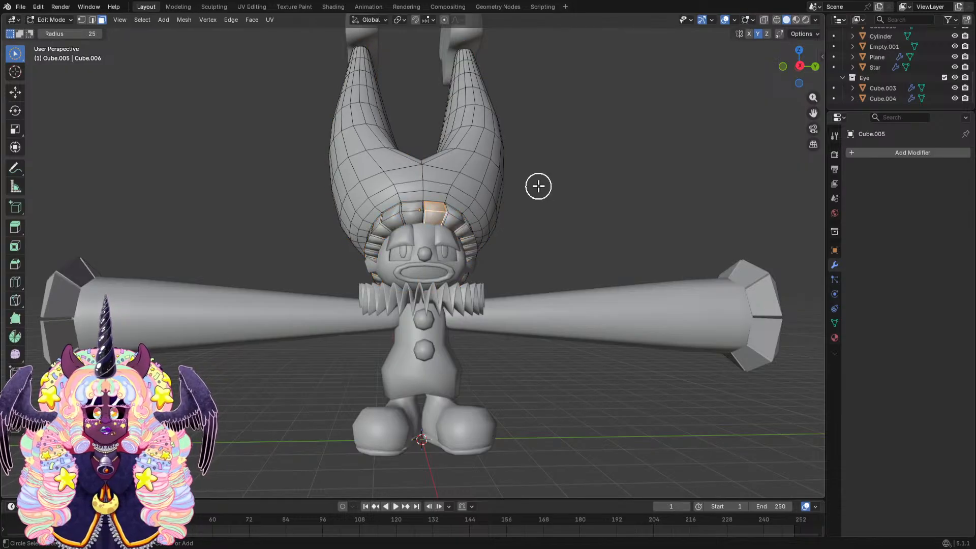
{"action": "key", "text": "Tab"}
{"action": "key", "text": "Tab"}
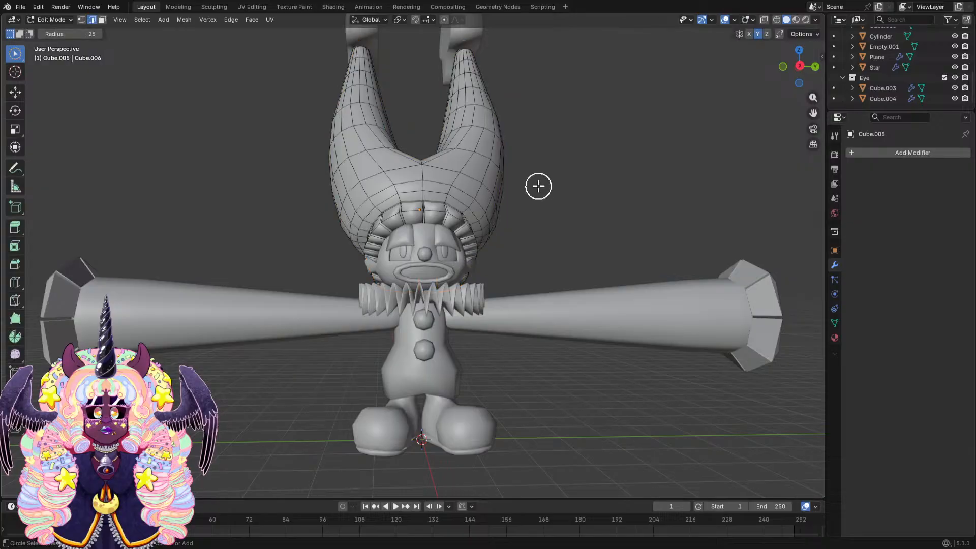
{"action": "key", "text": "ctrl+z"}
{"action": "key", "text": "ctrl+z"}
{"action": "key", "text": "ctrl+z"}
{"action": "key", "text": "ctrl+z"}
{"action": "key", "text": "ctrl+z"}
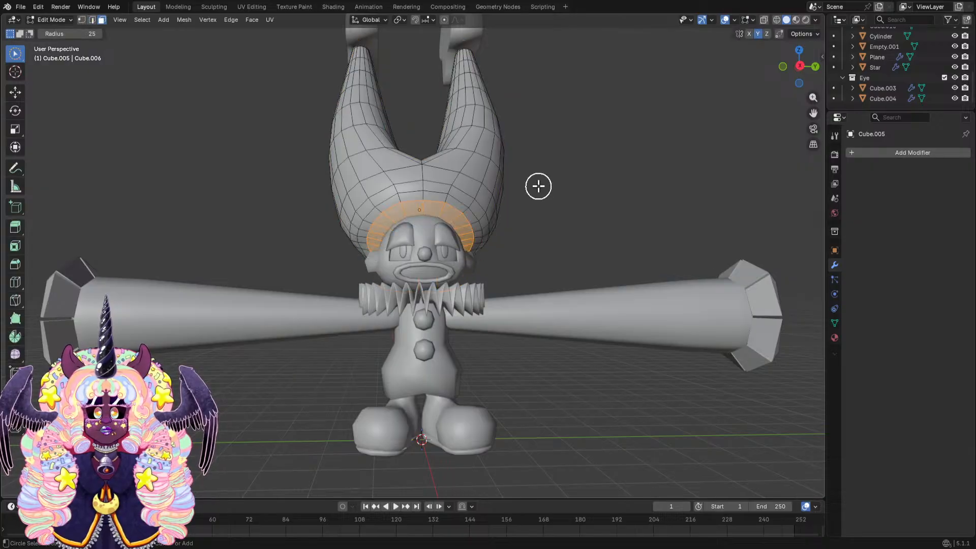
Switch the hair back to object mode and save the file.
{"action": "left_click", "coordinate": [62, 21]}
{"action": "left_click", "coordinate": [63, 31]}
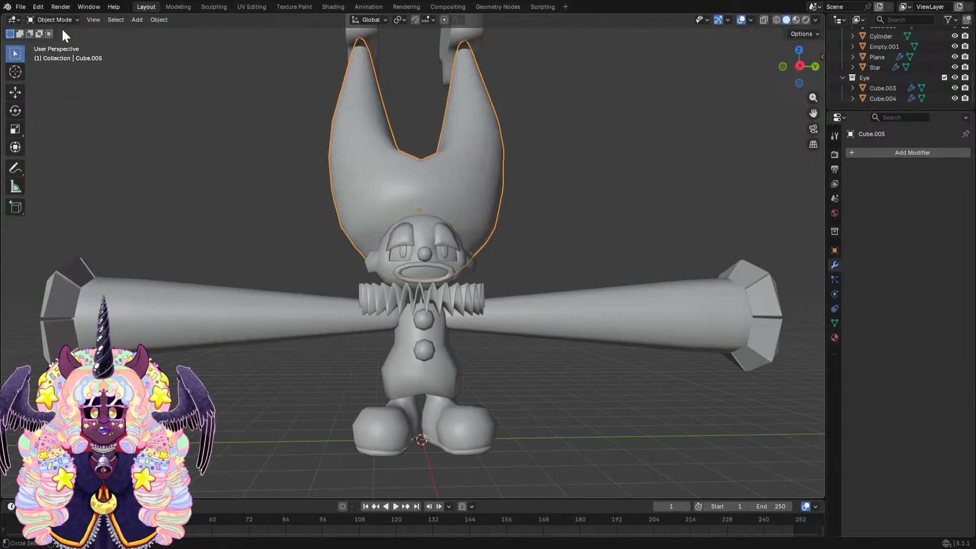
{"action": "key", "text": "ctrl+s"}
{"action": "middle_click_drag", "start_coordinate": [596, 192], "coordinate": [443, 225]}
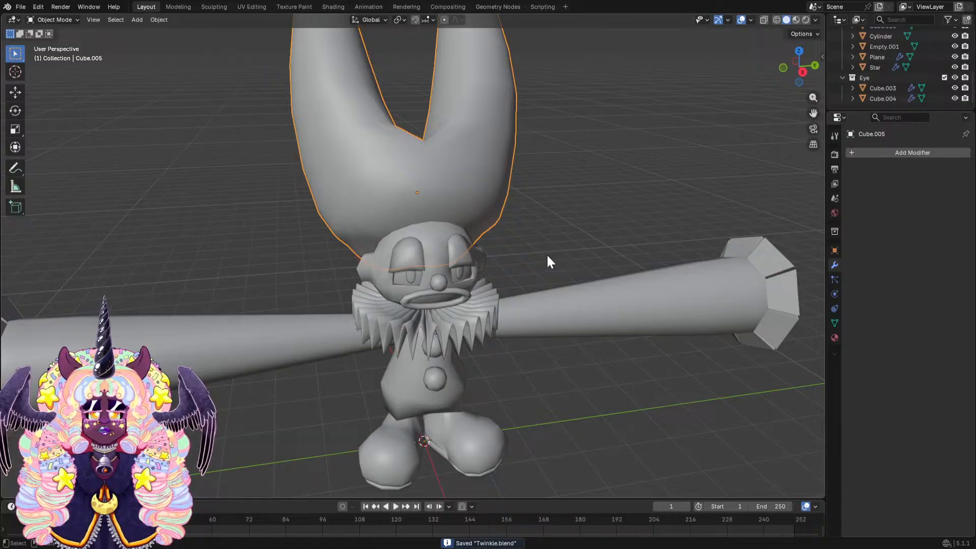
{"action": "key", "text": "shift+a"}
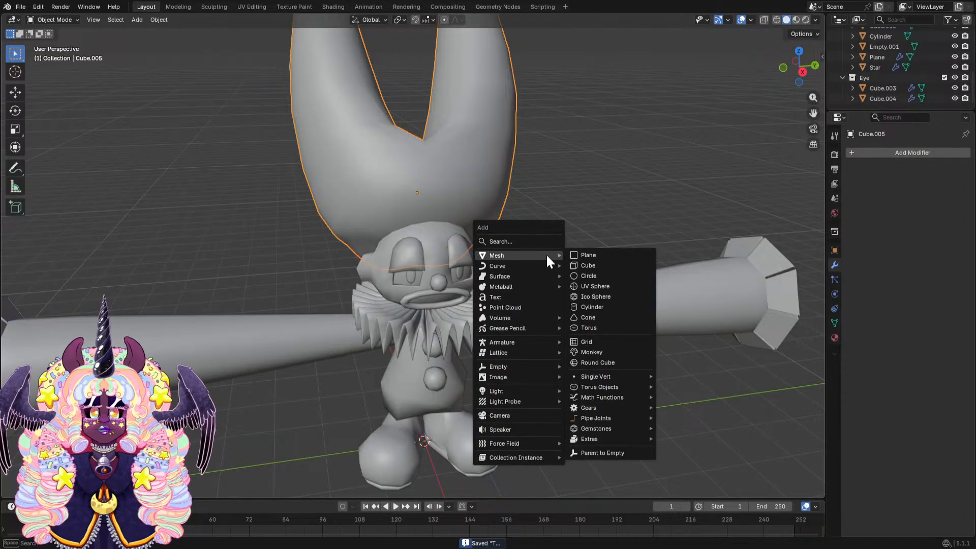
{"action": "mouse_move", "coordinate": [540, 263]}
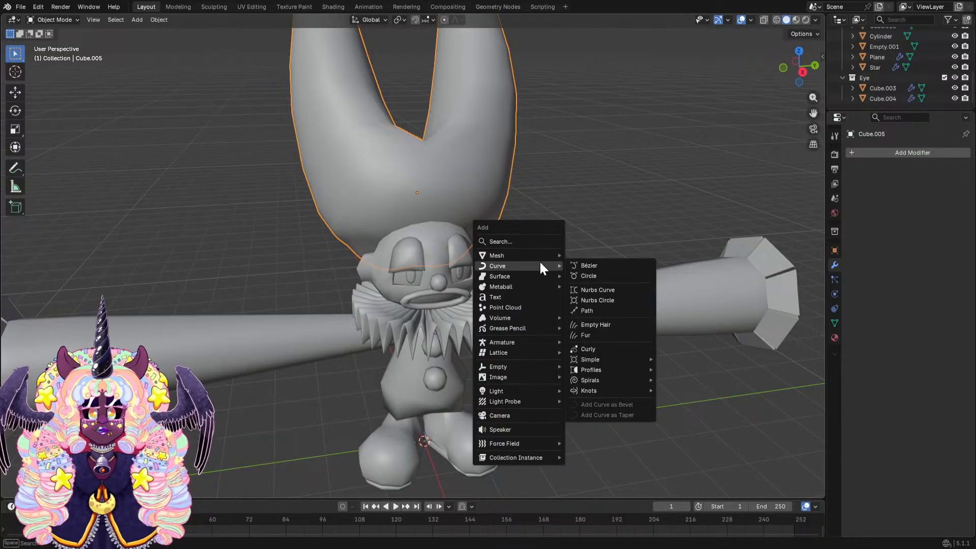
Separate the selected rim faces from the hair into their own object and return to object mode.
{"action": "left_click", "coordinate": [70, 19]}
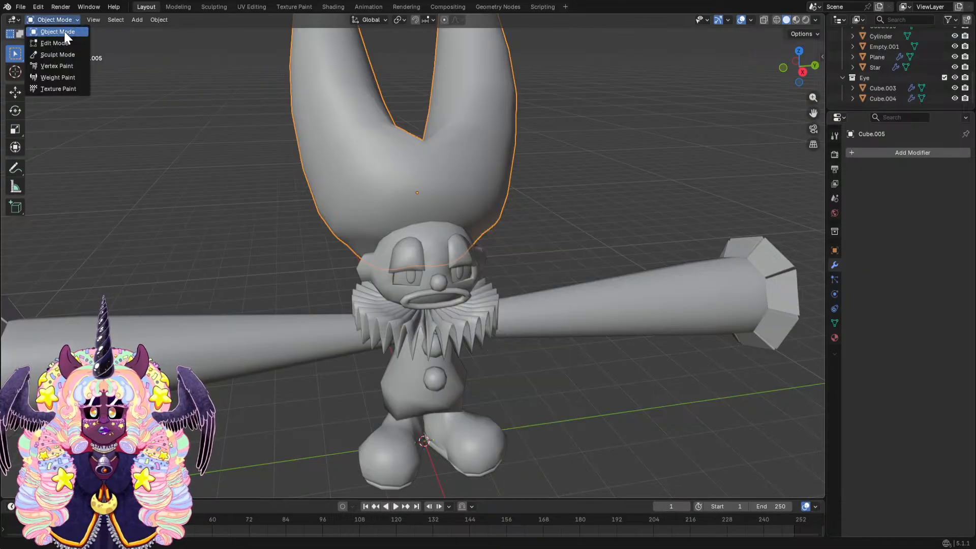
{"action": "left_click", "coordinate": [59, 42]}
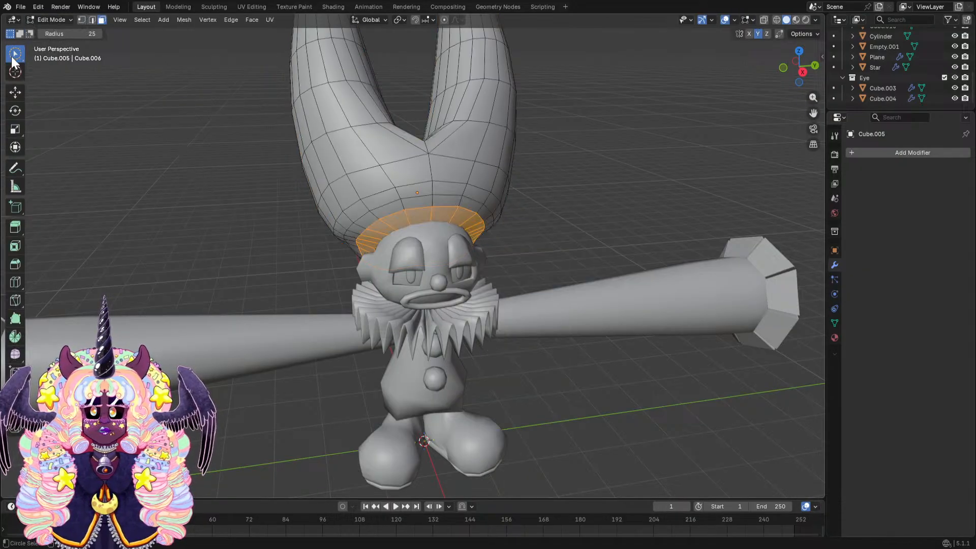
{"action": "middle_click_drag", "start_coordinate": [183, 140], "coordinate": [611, 185]}
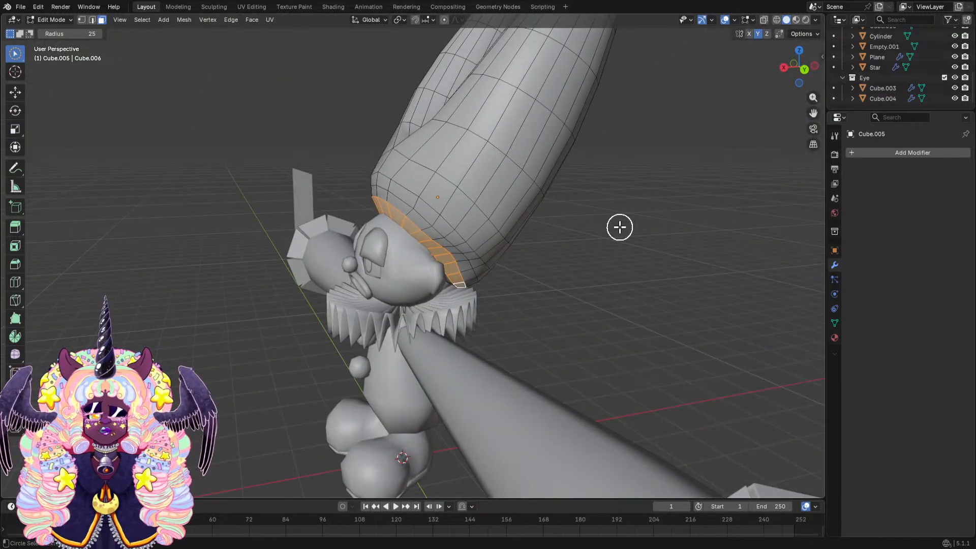
{"action": "key", "text": "g"}
{"action": "right_click", "coordinate": [609, 232]}
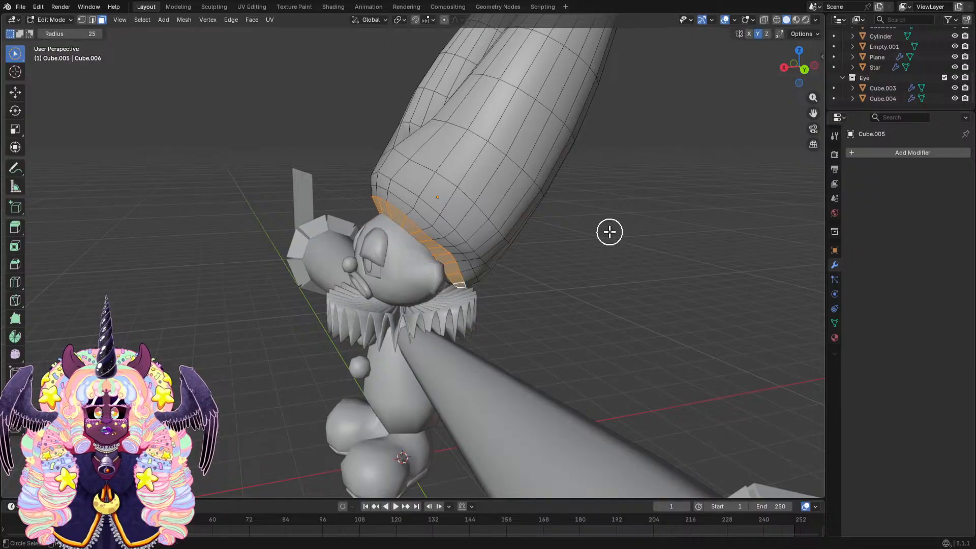
{"action": "key", "text": "p"}
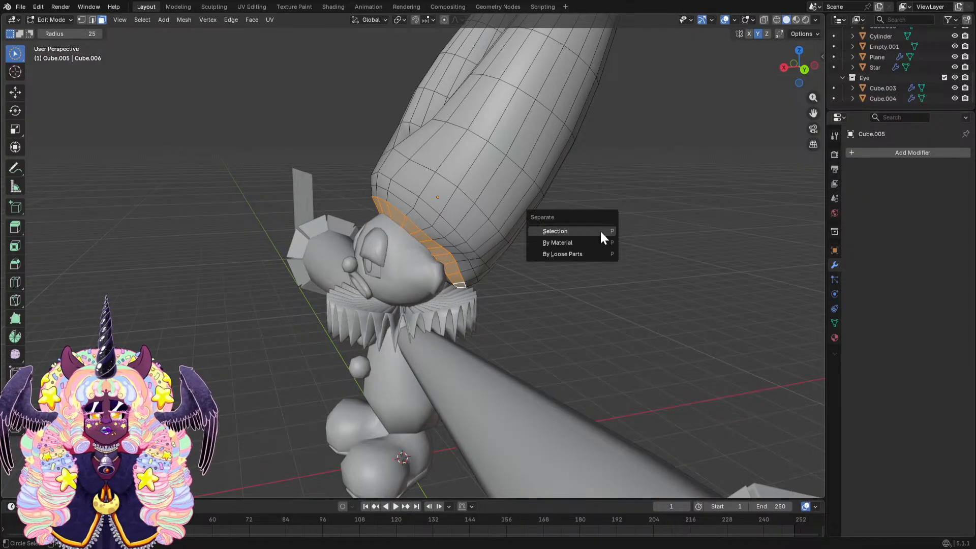
{"action": "left_click", "coordinate": [600, 231]}
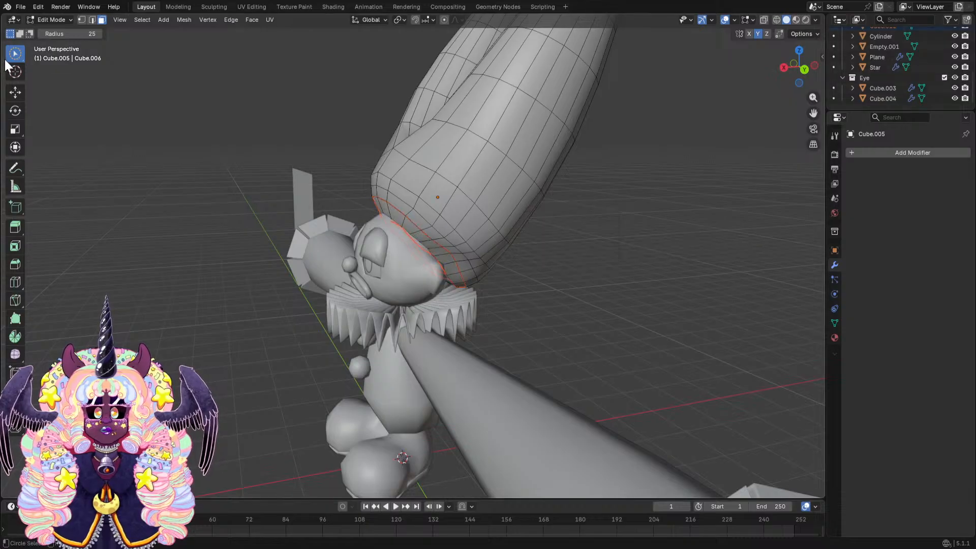
{"action": "key", "text": "w"}
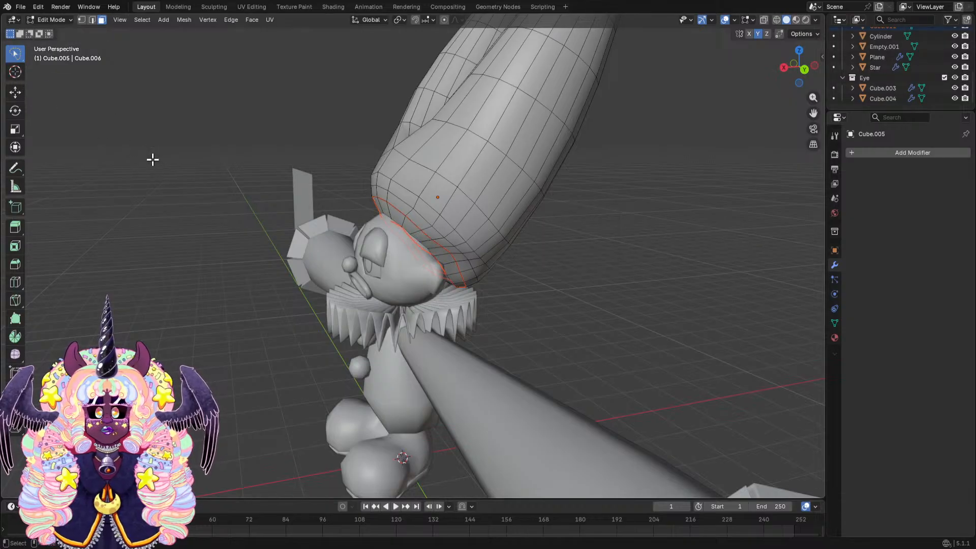
{"action": "key", "text": "w"}
{"action": "key", "text": "w"}
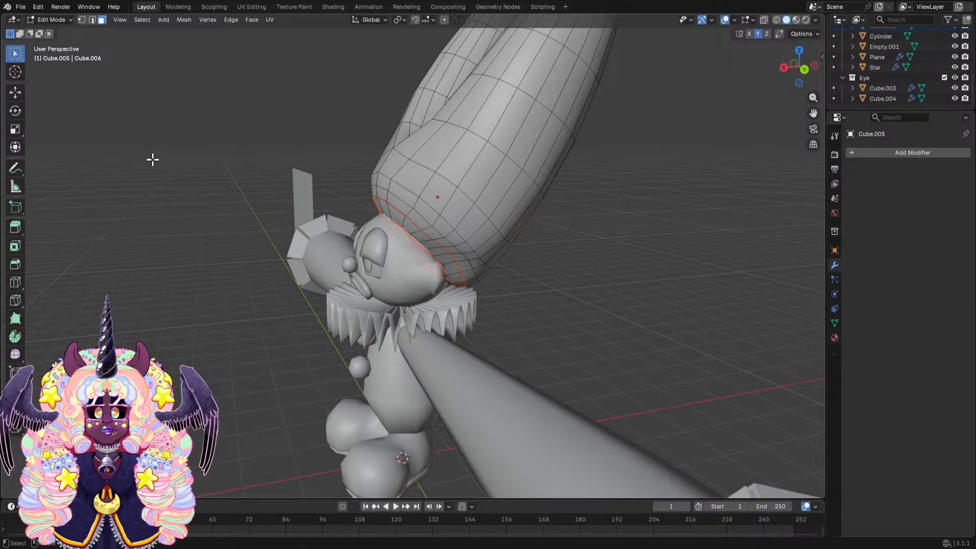
{"action": "left_click", "coordinate": [62, 19]}
{"action": "left_click", "coordinate": [62, 31]}
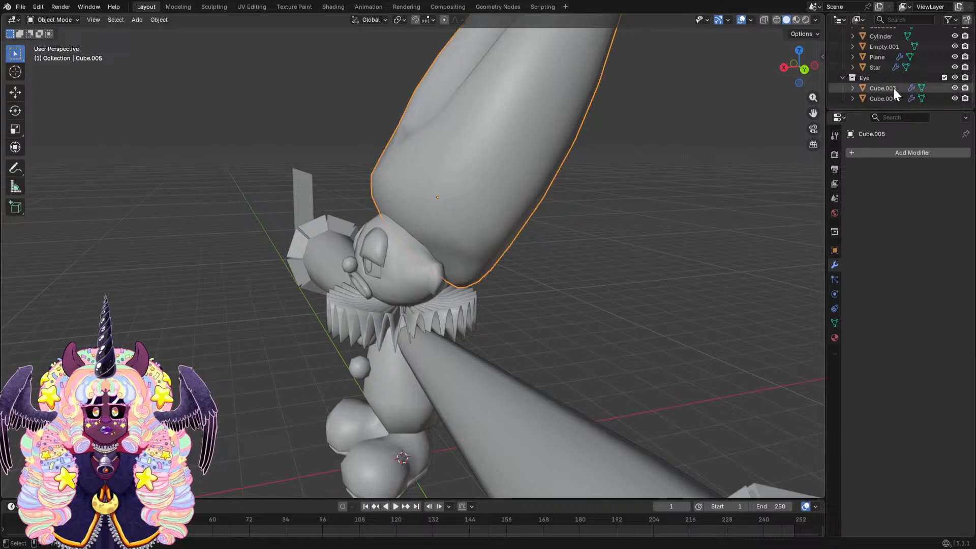
Hide the main hair object and select the separated fringe rim object around the head.
{"action": "scroll", "coordinate": [892, 89], "scroll_direction": "up", "scroll_amount": 3}
{"action": "scroll", "coordinate": [892, 87], "scroll_direction": "up", "scroll_amount": 5}
{"action": "left_click", "coordinate": [883, 56]}
{"action": "left_click", "coordinate": [879, 47]}
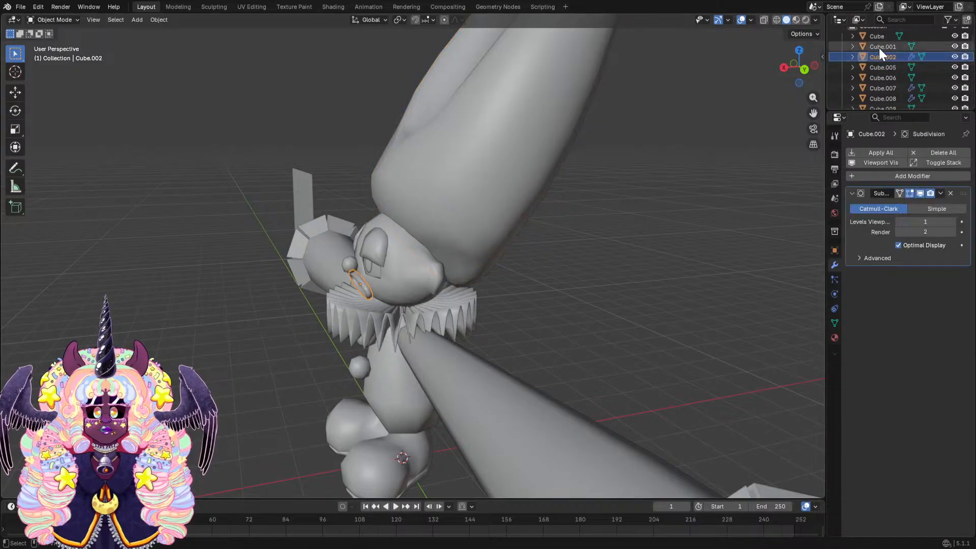
{"action": "scroll", "coordinate": [873, 38], "scroll_direction": "down", "scroll_amount": 2}
{"action": "left_click", "coordinate": [879, 66]}
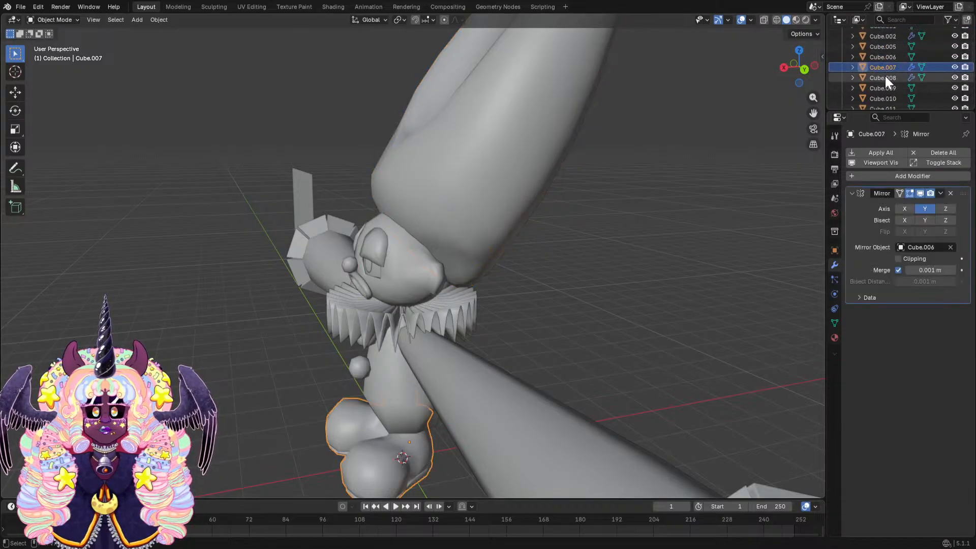
{"action": "left_click", "coordinate": [885, 76]}
{"action": "left_click", "coordinate": [883, 87]}
{"action": "left_click", "coordinate": [507, 166]}
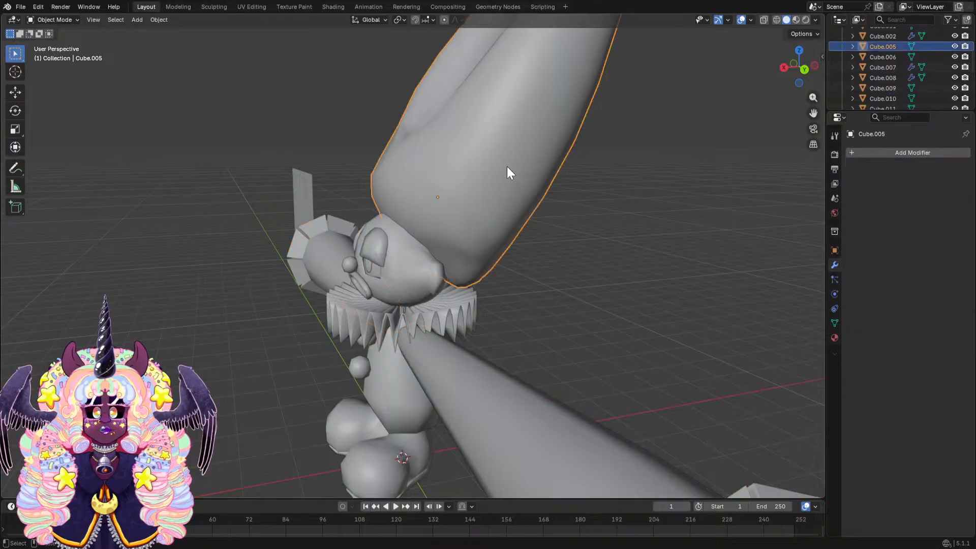
{"action": "key", "text": "h"}
{"action": "left_click", "coordinate": [436, 253]}
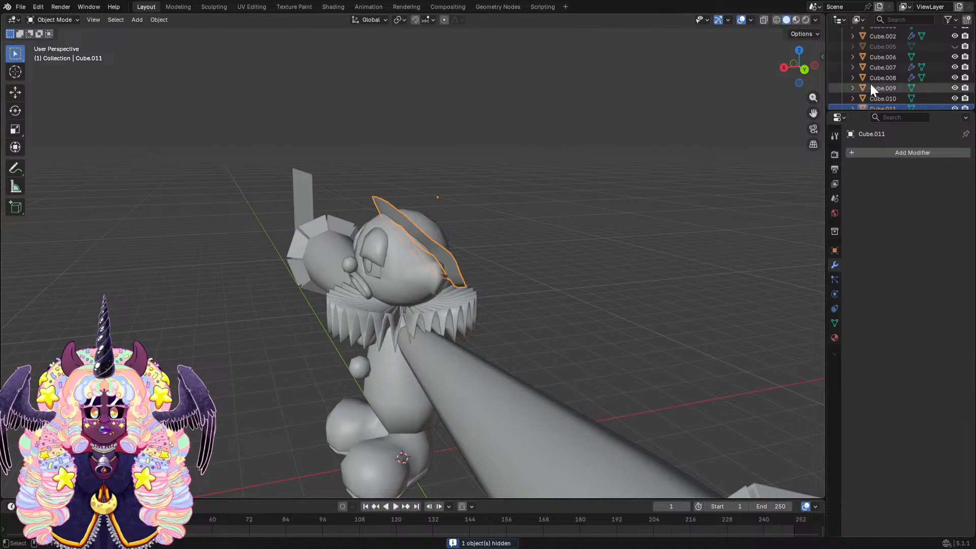
{"action": "scroll", "coordinate": [870, 81], "scroll_direction": "down", "scroll_amount": 2}
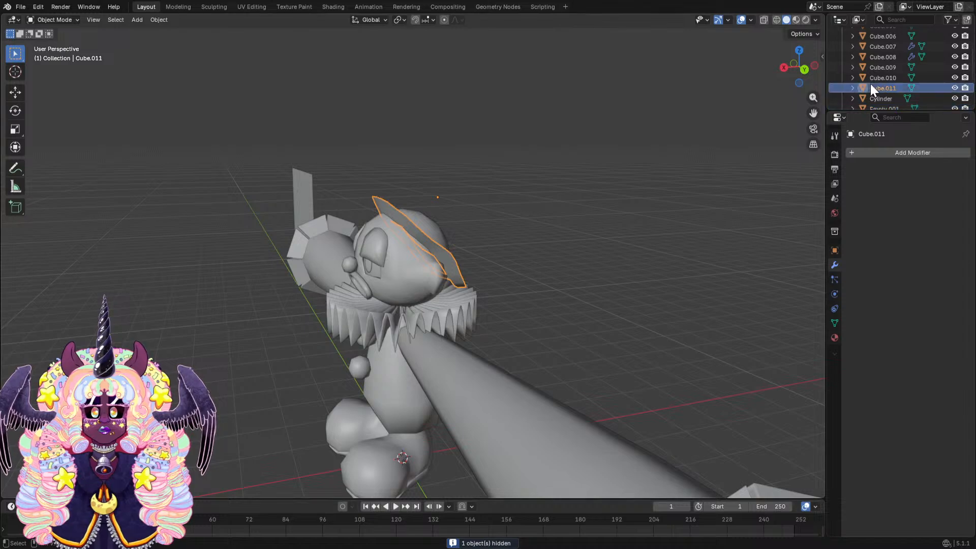
Add a Solidify modifier to the fringe rim and set its thickness to -0.26 m.
{"action": "left_click", "coordinate": [855, 150]}
{"action": "left_click", "coordinate": [855, 149]}
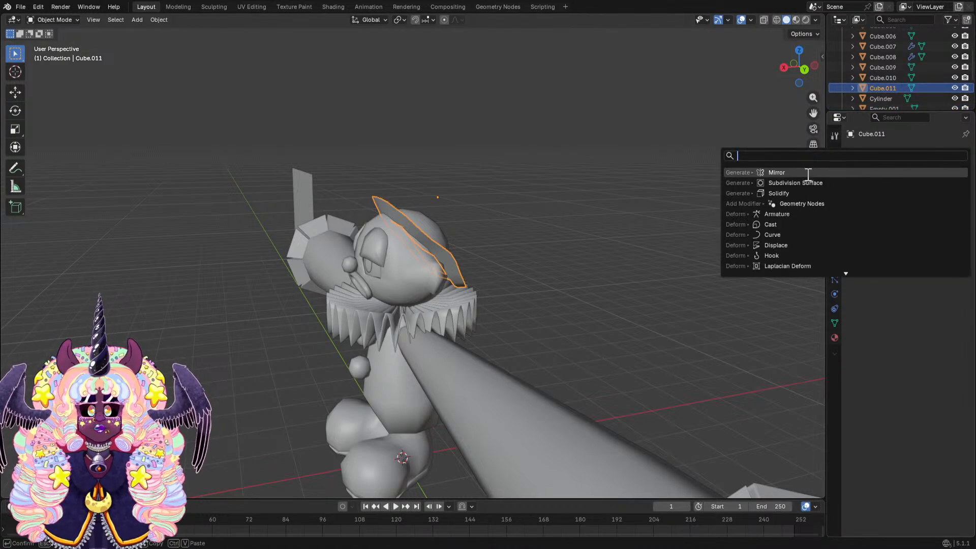
{"action": "left_click", "coordinate": [794, 193]}
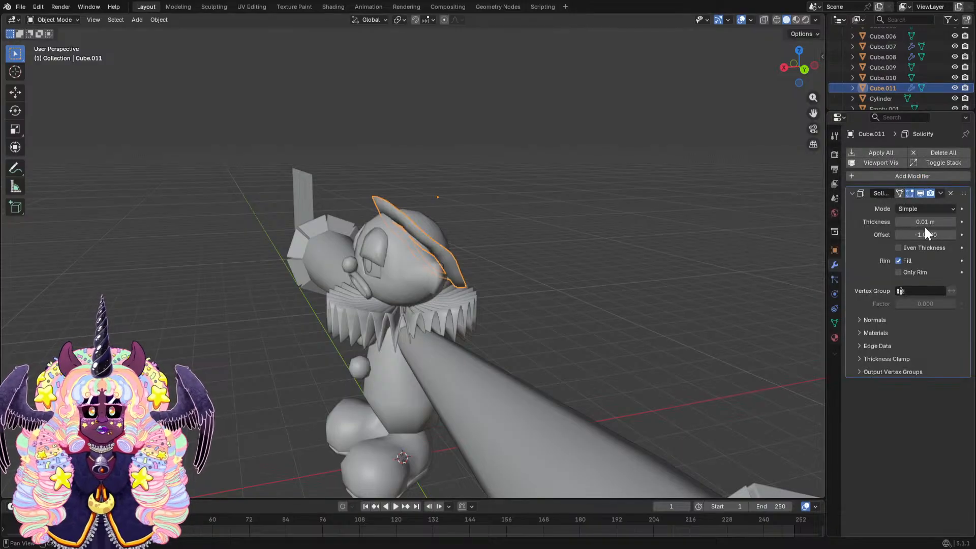
{"action": "left_click_drag", "start_coordinate": [925, 224], "coordinate": [900, 223]}
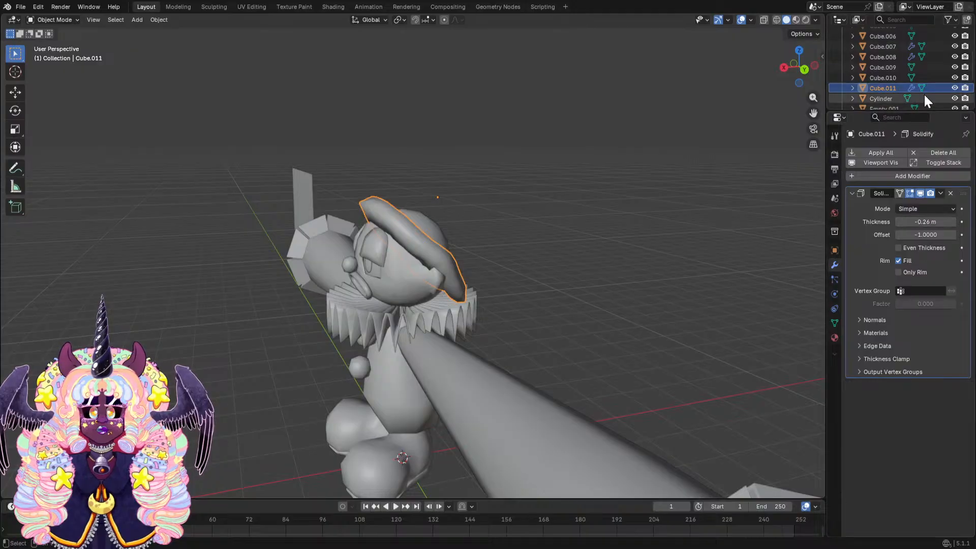
Show the main hair object again and apply the Solidify modifier on the fringe rim.
{"action": "middle_click_drag", "start_coordinate": [793, 133], "coordinate": [757, 191]}
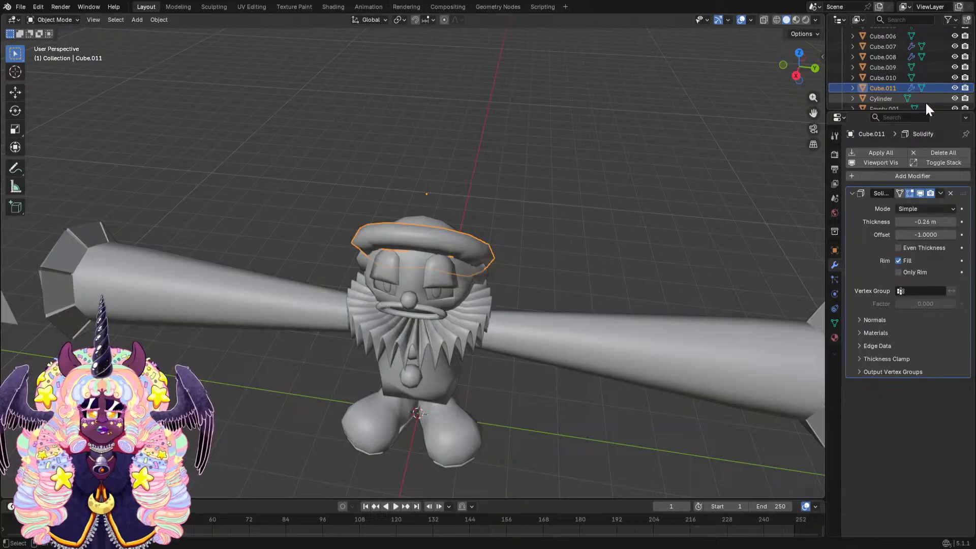
{"action": "scroll", "coordinate": [921, 102], "scroll_direction": "up", "scroll_amount": 2}
{"action": "left_click", "coordinate": [954, 46]}
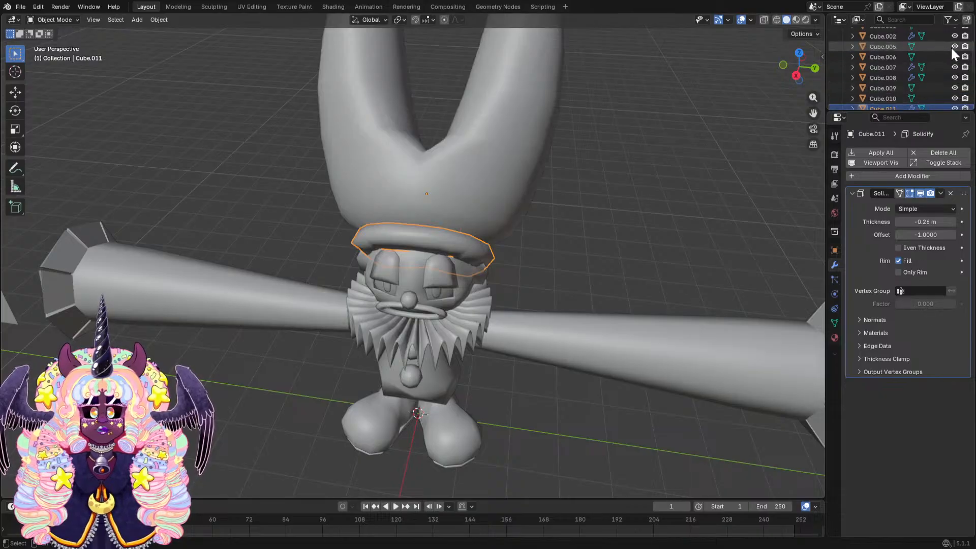
{"action": "middle_click_drag", "start_coordinate": [793, 66], "coordinate": [673, 166]}
{"action": "left_click", "coordinate": [673, 166]}
{"action": "left_click", "coordinate": [939, 194]}
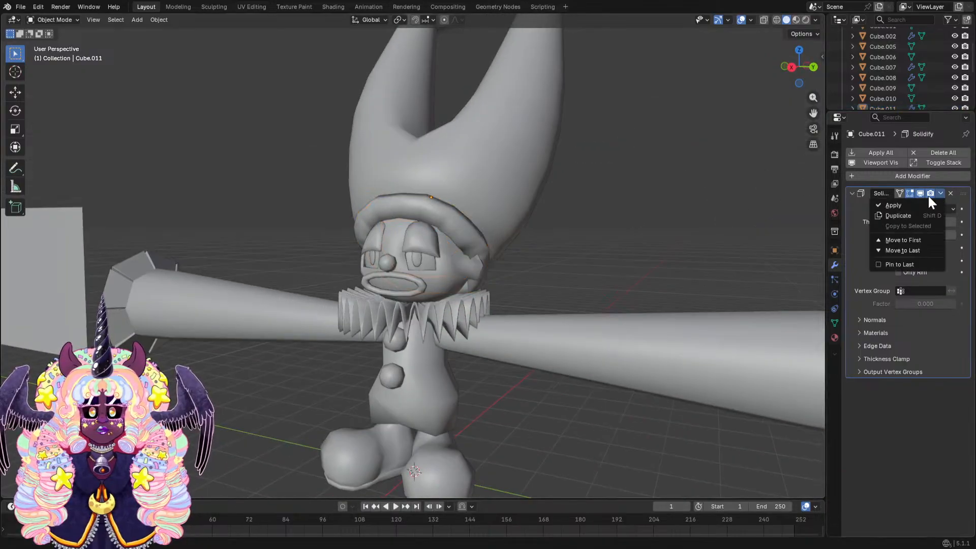
{"action": "left_click", "coordinate": [921, 203]}
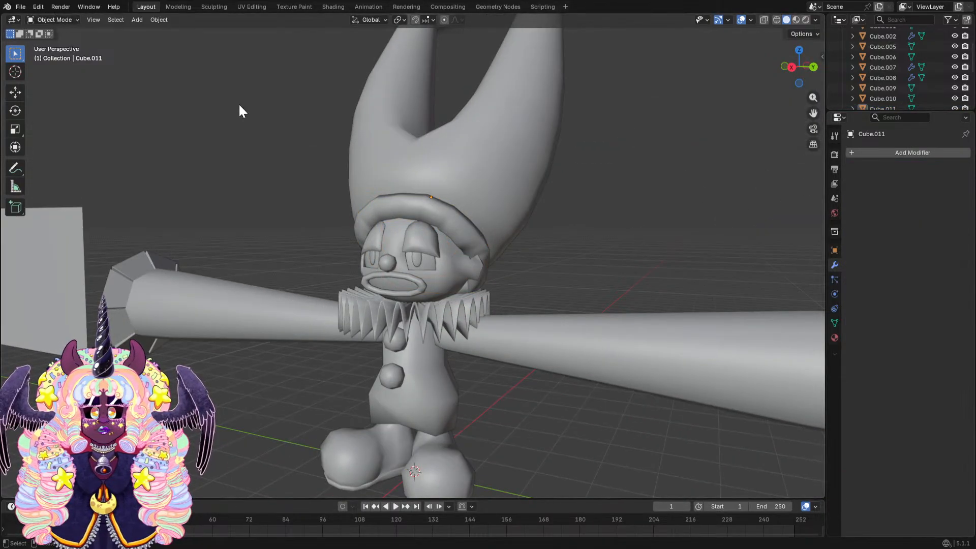
Add a Displace modifier to the fringe rim and give it a new texture of type Clouds.
{"action": "middle_click_drag", "start_coordinate": [239, 106], "coordinate": [629, 166]}
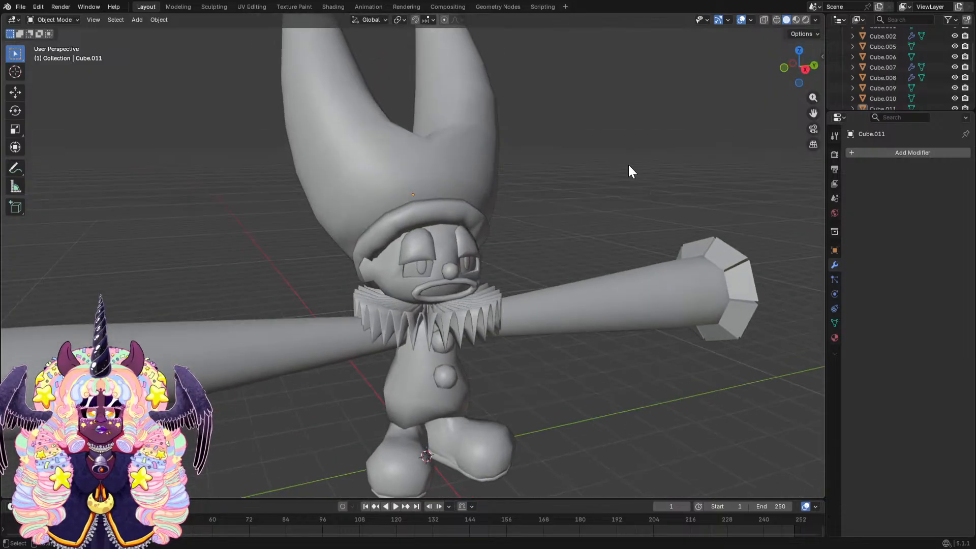
{"action": "scroll", "coordinate": [609, 153], "scroll_direction": "down", "scroll_amount": 3}
{"action": "scroll", "coordinate": [609, 153], "scroll_direction": "up", "scroll_amount": 2}
{"action": "left_click", "coordinate": [851, 152]}
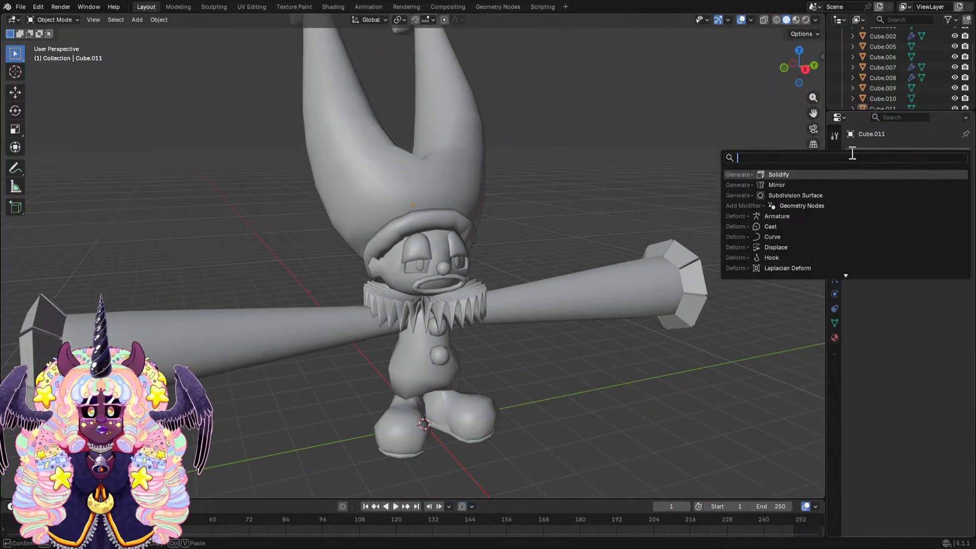
{"action": "type", "text": "d"}
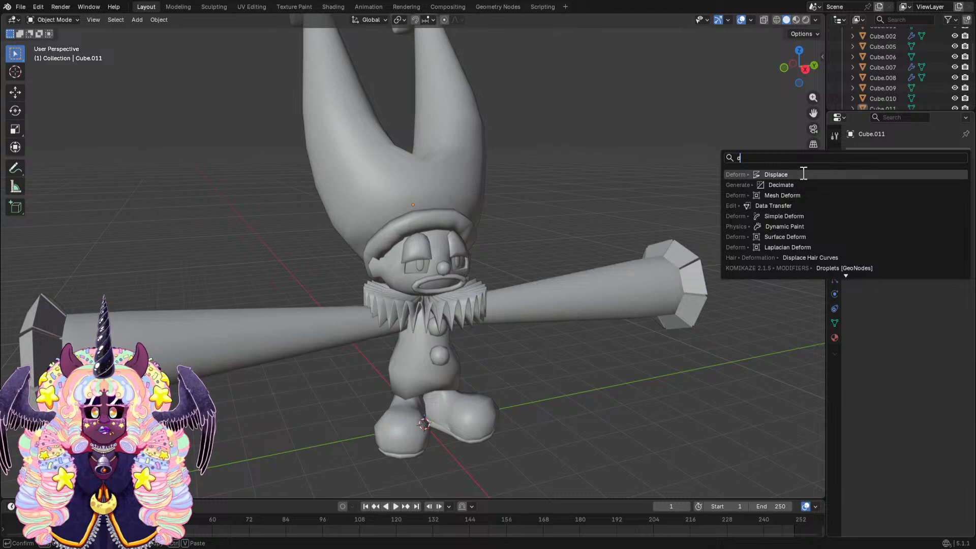
{"action": "type", "text": "is"}
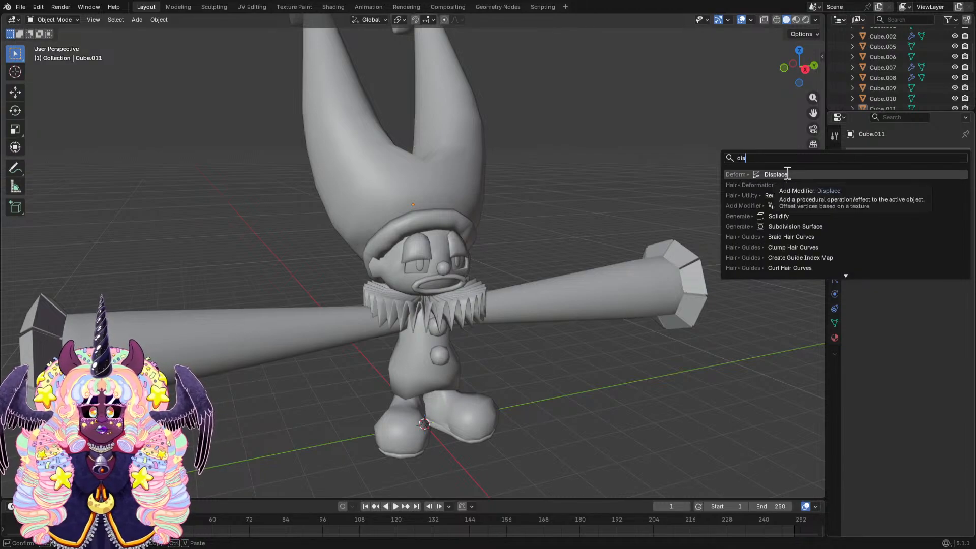
{"action": "left_click", "coordinate": [787, 174]}
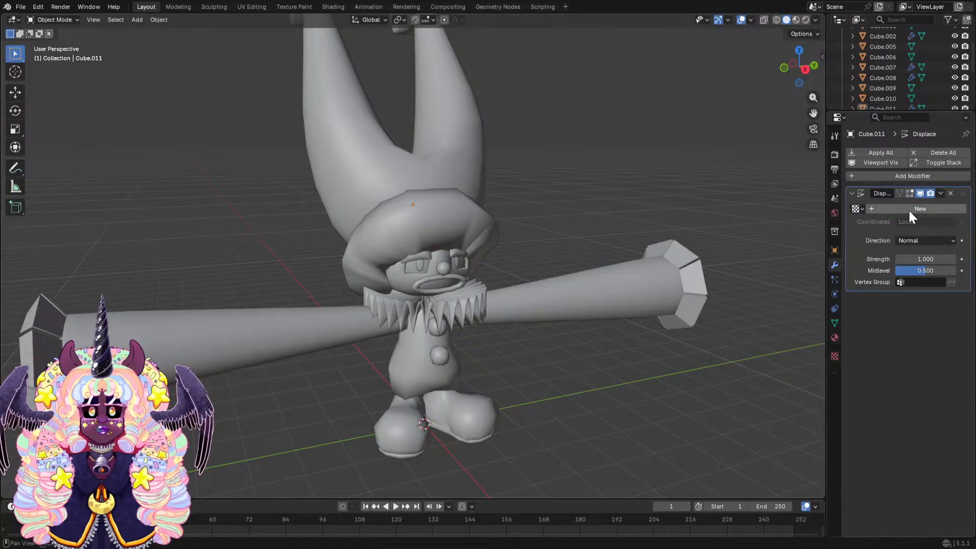
{"action": "left_click", "coordinate": [873, 209]}
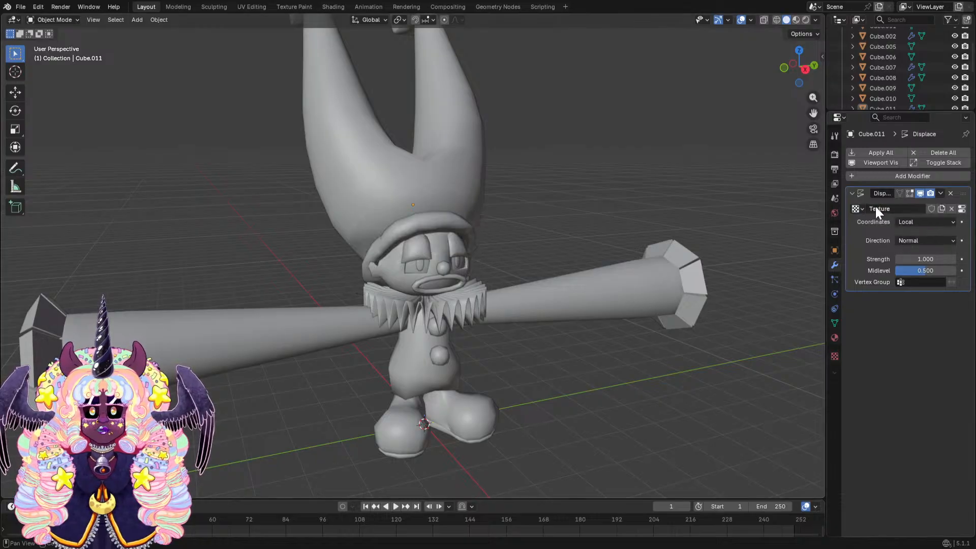
{"action": "left_click", "coordinate": [834, 356]}
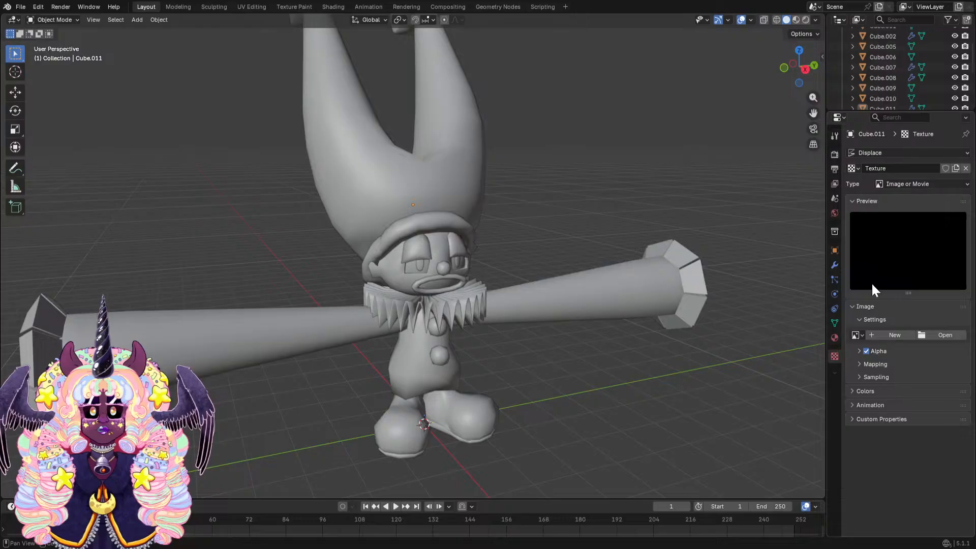
{"action": "left_click", "coordinate": [917, 185]}
{"action": "left_click", "coordinate": [917, 221]}
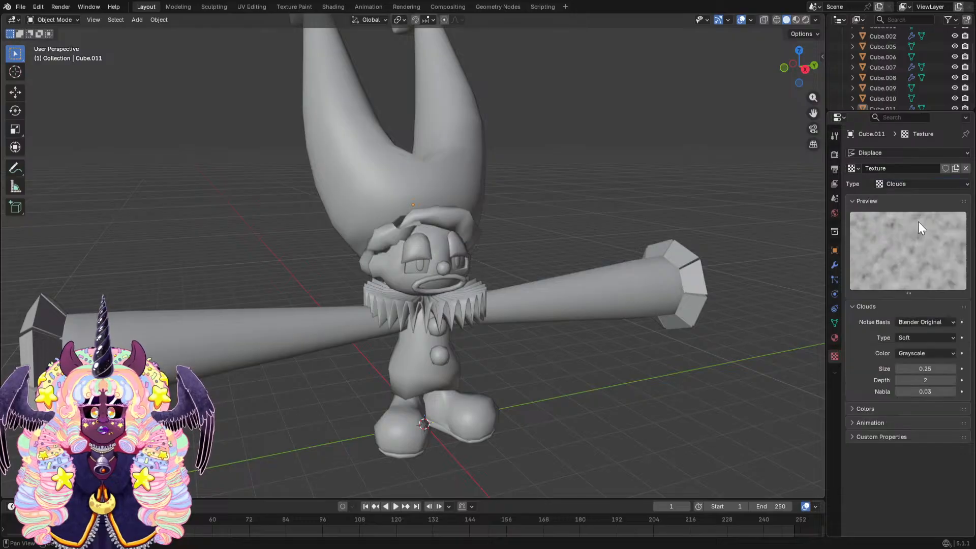
Set the Clouds texture size to 0.21 and the Displace strength to 0.700 on the fringe rim.
{"action": "middle_click_drag", "start_coordinate": [722, 218], "coordinate": [635, 223]}
{"action": "left_click_drag", "start_coordinate": [914, 370], "coordinate": [898, 369]}
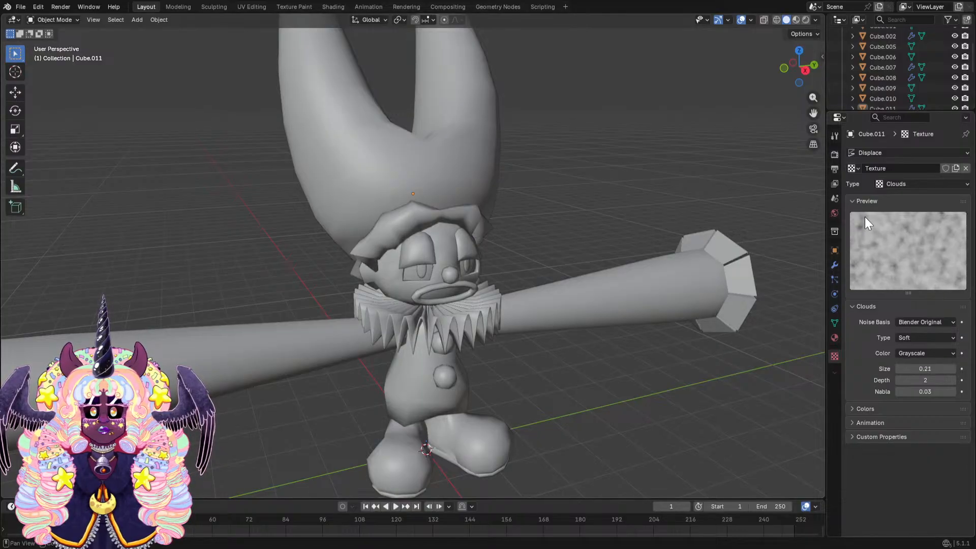
{"action": "left_click", "coordinate": [833, 261]}
{"action": "left_click_drag", "start_coordinate": [912, 260], "coordinate": [909, 259]}
{"action": "middle_click_drag", "start_coordinate": [584, 229], "coordinate": [749, 220]}
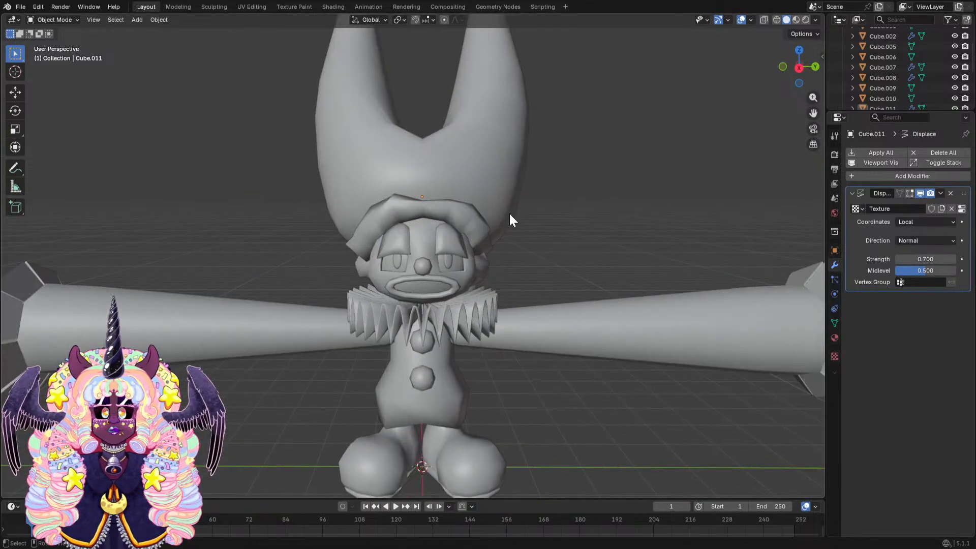
{"action": "scroll", "coordinate": [509, 216], "scroll_direction": "down", "scroll_amount": 3}
{"action": "scroll", "coordinate": [509, 219], "scroll_direction": "down", "scroll_amount": 3}
{"action": "scroll", "coordinate": [510, 218], "scroll_direction": "up", "scroll_amount": 5}
Scale the fringe rim up slightly and raise it a little on the head.
{"action": "middle_click_drag", "start_coordinate": [509, 219], "coordinate": [456, 233]}
{"action": "left_click", "coordinate": [456, 233]}
{"action": "key", "text": "s"}
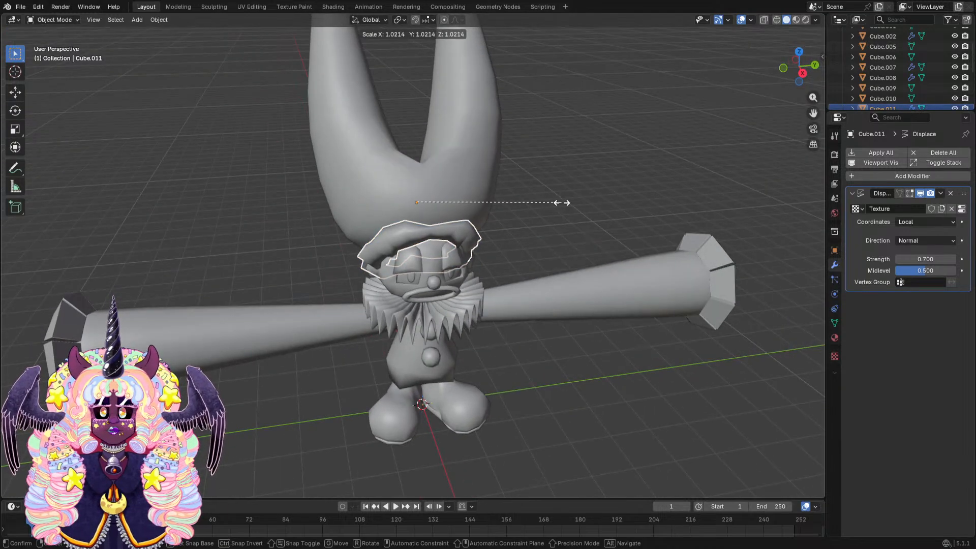
{"action": "left_click", "coordinate": [563, 200]}
{"action": "middle_click_drag", "start_coordinate": [562, 199], "coordinate": [529, 197]}
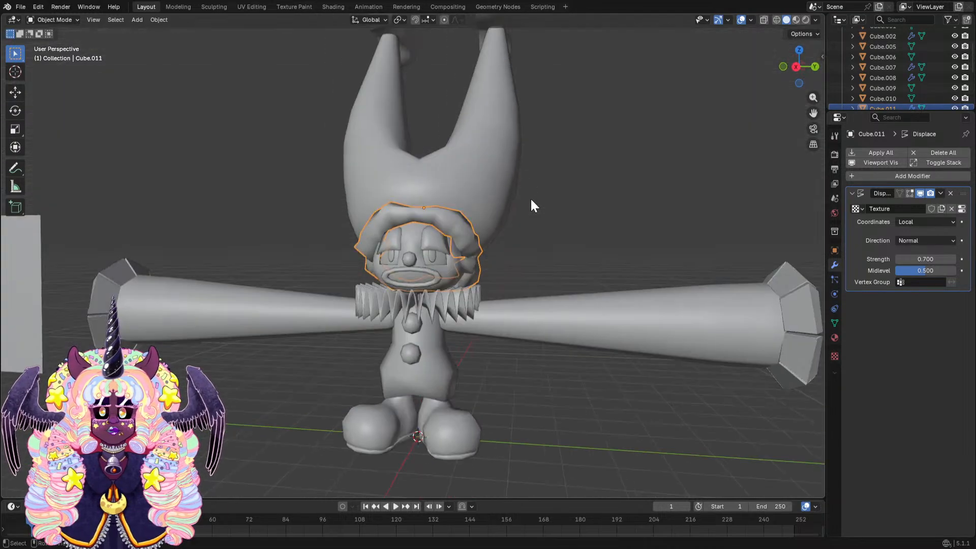
{"action": "key", "text": "g"}
{"action": "right_click", "coordinate": [540, 248]}
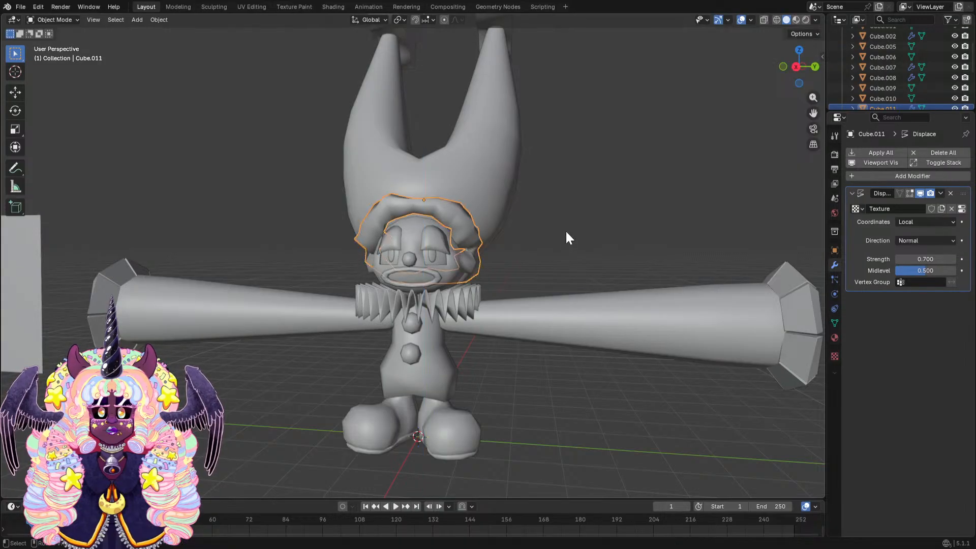
Move the fringe rim slightly backward along the global X axis, closer to the hair.
{"action": "middle_click_drag", "start_coordinate": [566, 235], "coordinate": [490, 191]}
{"action": "left_click", "coordinate": [491, 196]}
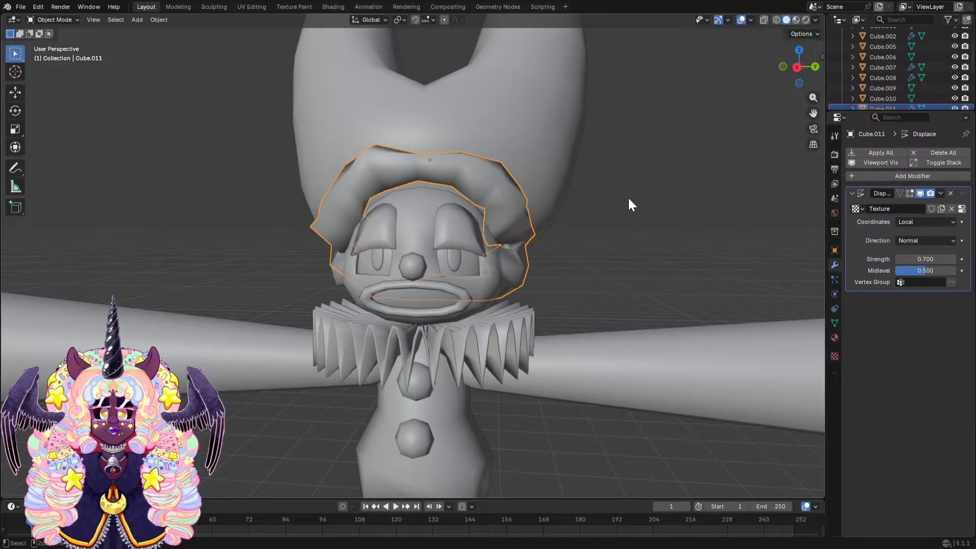
{"action": "middle_click_drag", "start_coordinate": [629, 199], "coordinate": [591, 229]}
{"action": "key", "text": "g"}
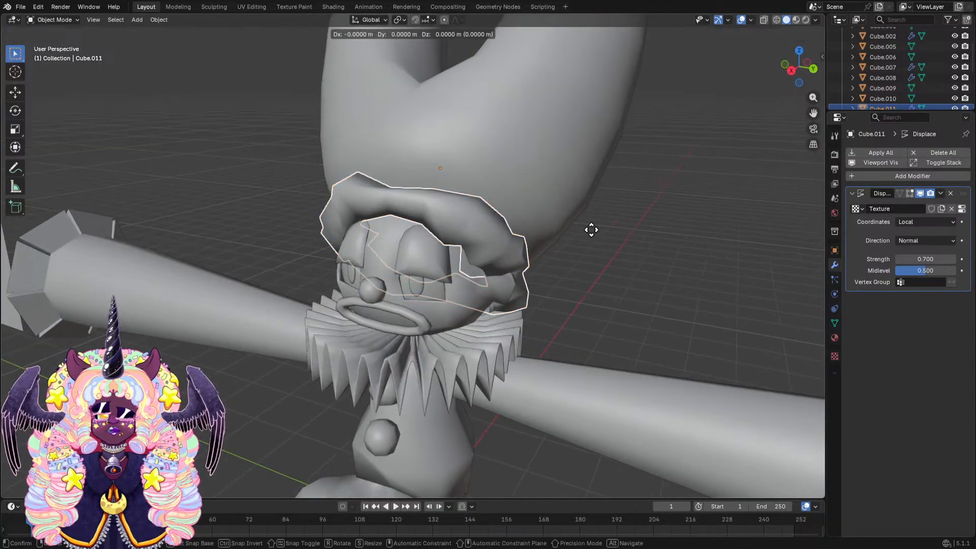
{"action": "key", "text": "Escape"}
{"action": "middle_click_drag", "start_coordinate": [590, 224], "coordinate": [547, 215]}
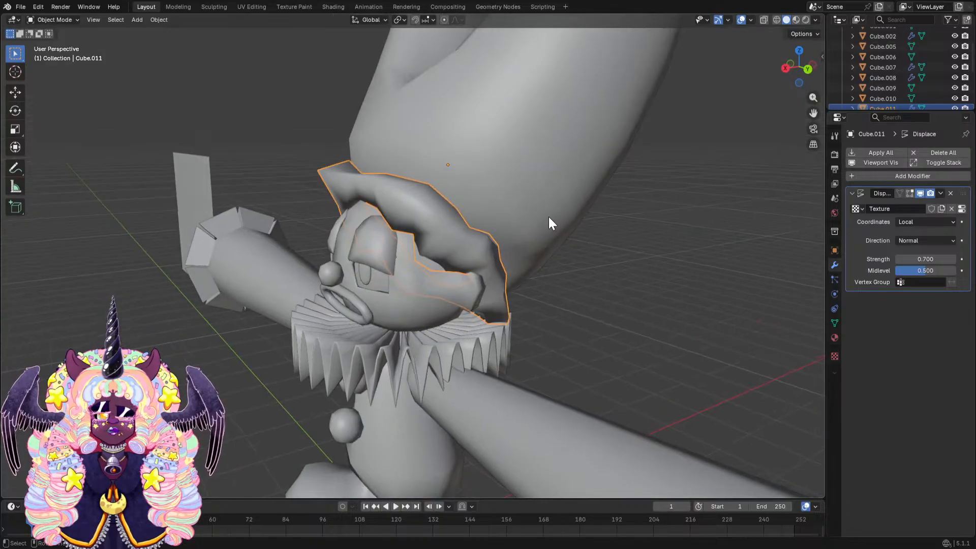
{"action": "key", "text": "g"}
{"action": "key", "text": "y"}
{"action": "key", "text": "x"}
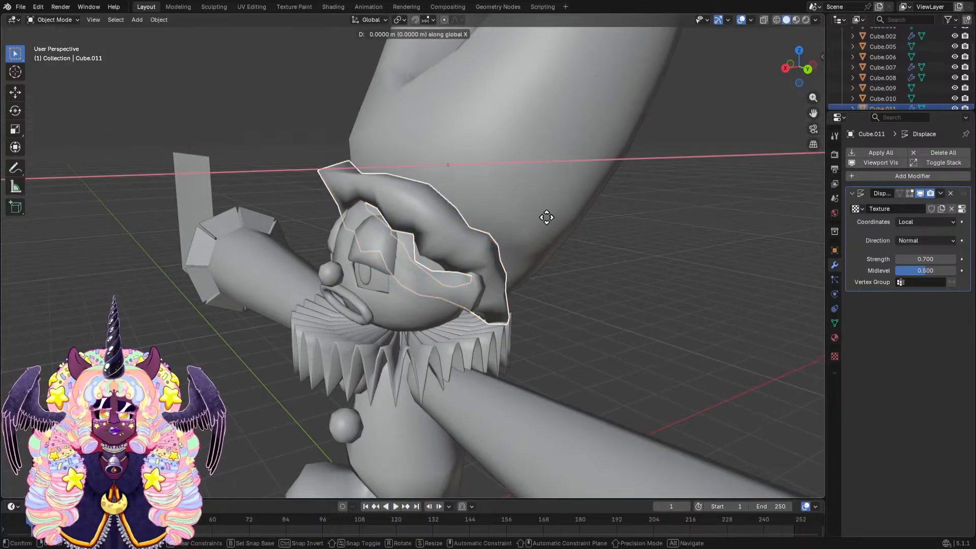
{"action": "left_click", "coordinate": [584, 220]}
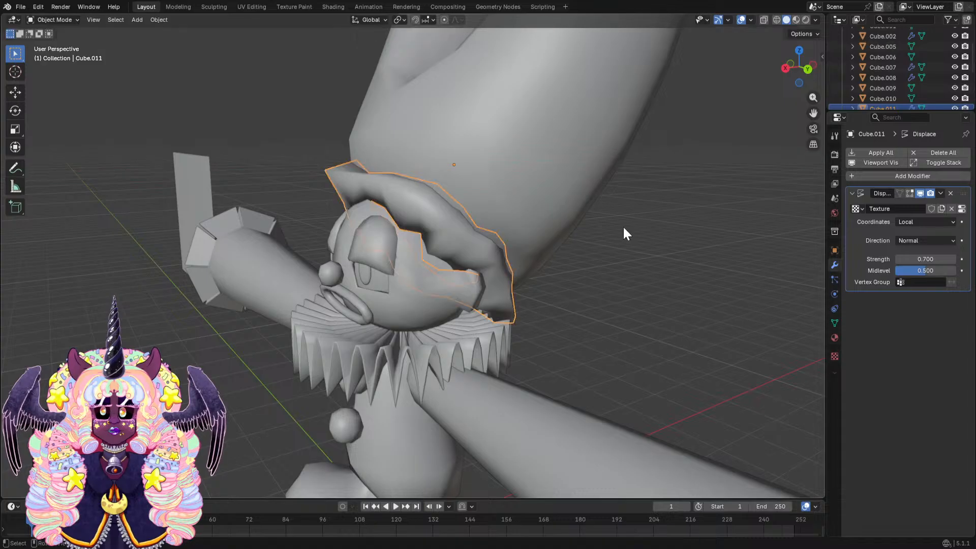
Remove the Displace modifier from the fringe rim.
{"action": "mouse_move", "coordinate": [529, 233]}
{"action": "middle_mouse_down"}
{"action": "mouse_move", "coordinate": [680, 211]}
{"action": "mouse_move", "coordinate": [470, 228]}
{"action": "mouse_move", "coordinate": [545, 242]}
{"action": "mouse_move", "coordinate": [647, 232]}
{"action": "mouse_move", "coordinate": [512, 281]}
{"action": "mouse_move", "coordinate": [534, 288]}
{"action": "mouse_move", "coordinate": [541, 273]}
{"action": "mouse_move", "coordinate": [584, 263]}
{"action": "mouse_move", "coordinate": [469, 259]}
{"action": "mouse_move", "coordinate": [617, 242]}
{"action": "mouse_move", "coordinate": [594, 217]}
{"action": "mouse_move", "coordinate": [531, 249]}
{"action": "mouse_move", "coordinate": [400, 227]}
{"action": "mouse_move", "coordinate": [326, 240]}
{"action": "mouse_move", "coordinate": [371, 215]}
{"action": "mouse_move", "coordinate": [398, 251]}
{"action": "mouse_move", "coordinate": [521, 246]}
{"action": "middle_mouse_up"}
{"action": "left_click", "coordinate": [533, 282]}
{"action": "left_click", "coordinate": [618, 242]}
{"action": "left_click", "coordinate": [949, 193]}
Select the smooth fringe rim and rescale it to fit around the hair's lower edge.
{"action": "middle_click_drag", "start_coordinate": [762, 209], "coordinate": [427, 227]}
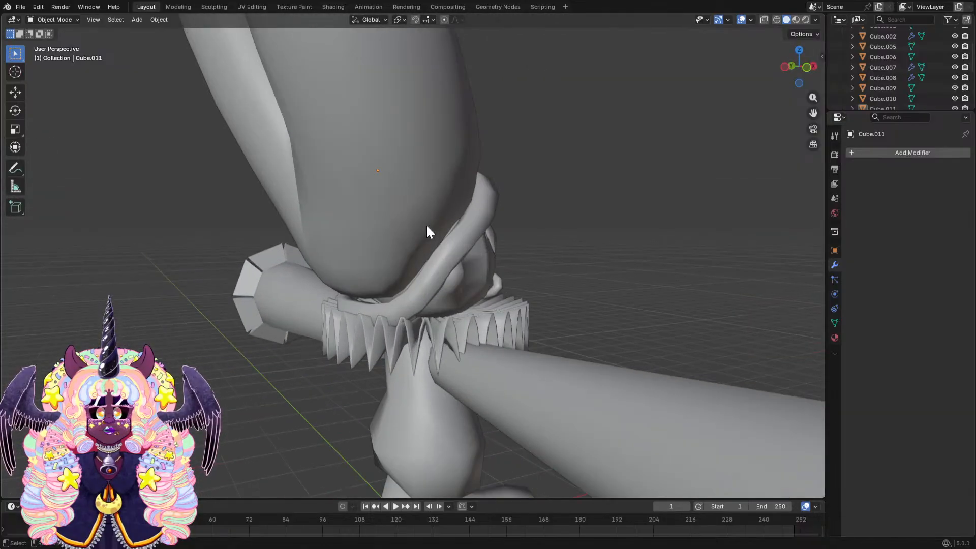
{"action": "left_click", "coordinate": [462, 255]}
{"action": "middle_click_drag", "start_coordinate": [462, 255], "coordinate": [623, 267]}
{"action": "key", "text": "s"}
{"action": "left_click", "coordinate": [630, 290]}
Nudge the fringe rim upward along Z and slightly forward along X over the forehead.
{"action": "key", "text": "g"}
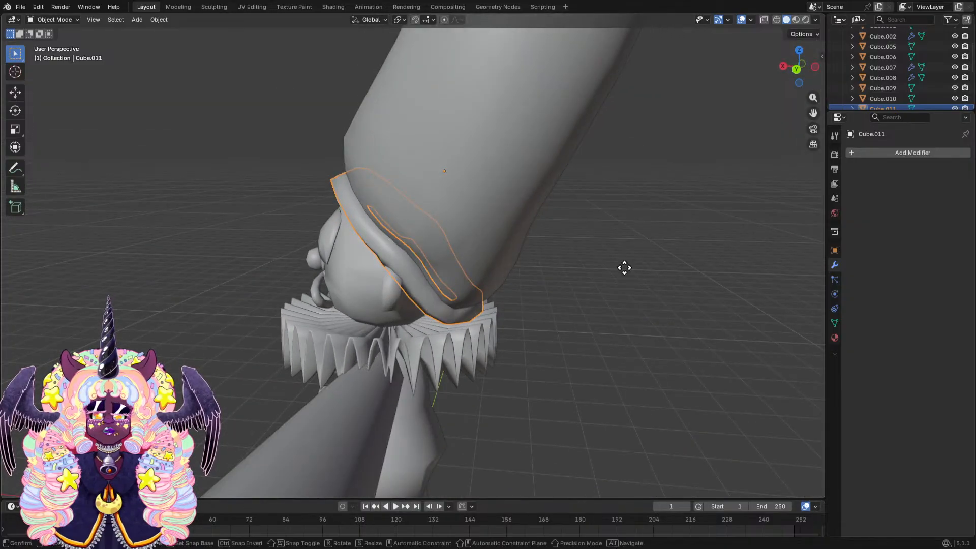
{"action": "key", "text": "z"}
{"action": "key", "text": "Escape"}
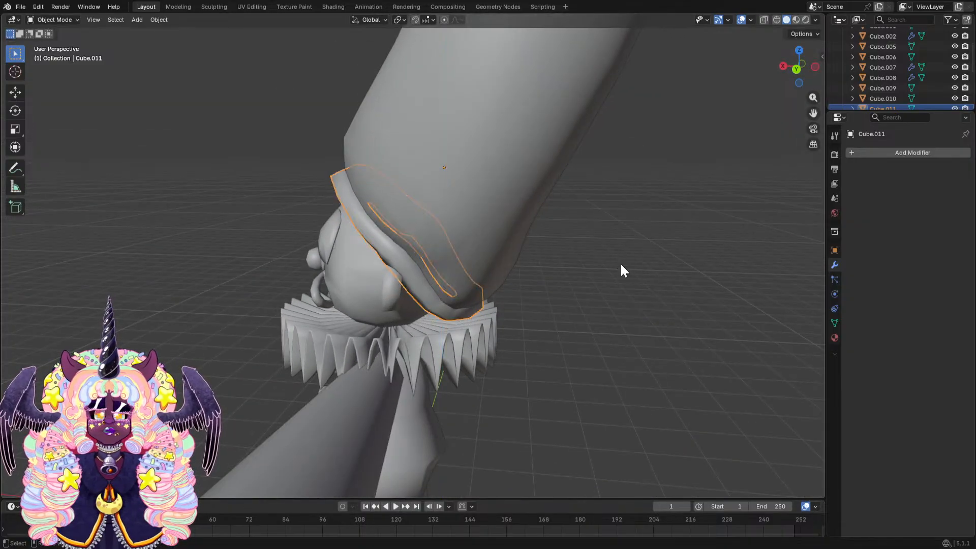
{"action": "key", "text": "g"}
{"action": "key", "text": "y"}
{"action": "key", "text": "x"}
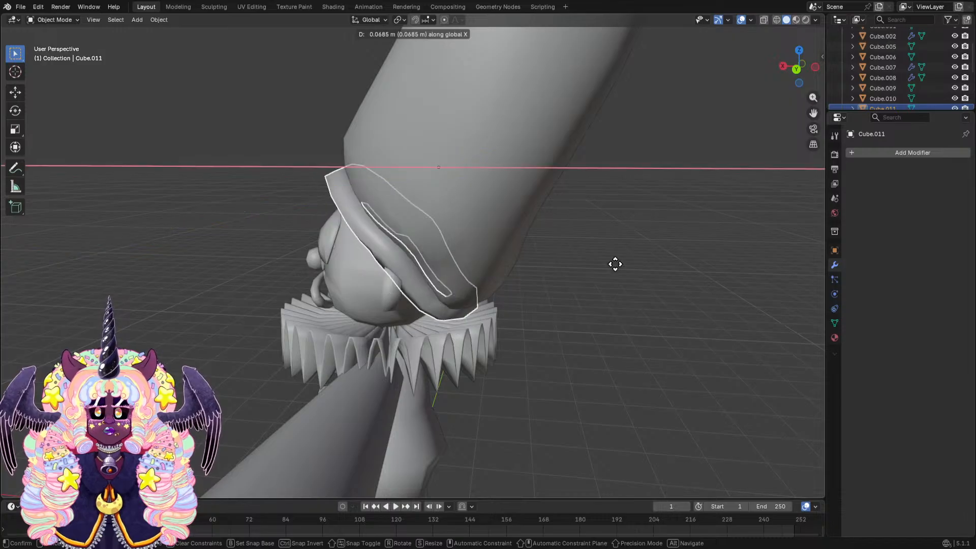
{"action": "key", "text": "Escape"}
{"action": "middle_click_drag", "start_coordinate": [610, 264], "coordinate": [639, 244]}
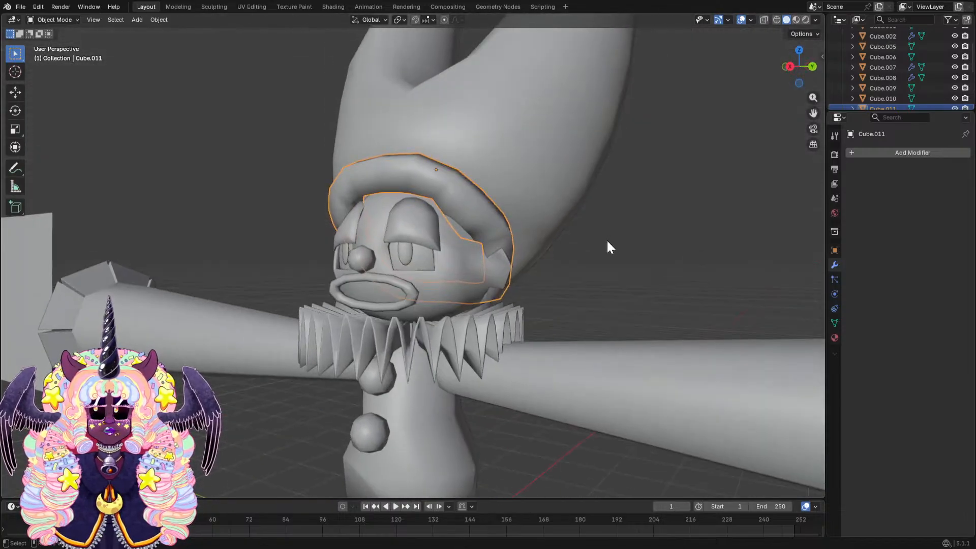
Add a Displace modifier to the fringe rim with a new texture and set the texture type to Clouds.
{"action": "left_click", "coordinate": [855, 155]}
{"action": "left_click", "coordinate": [852, 153]}
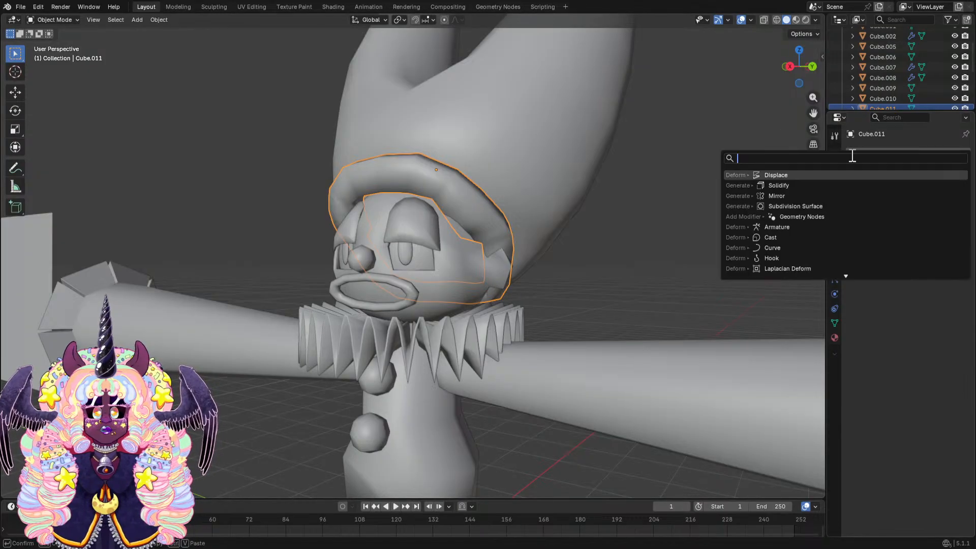
{"action": "left_click", "coordinate": [789, 177]}
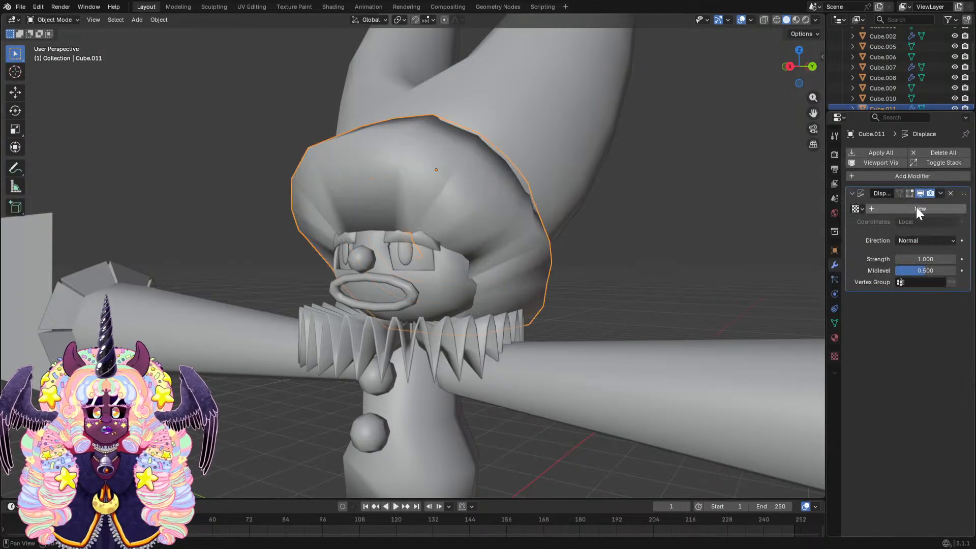
{"action": "middle_click_drag", "start_coordinate": [558, 285], "coordinate": [541, 312]}
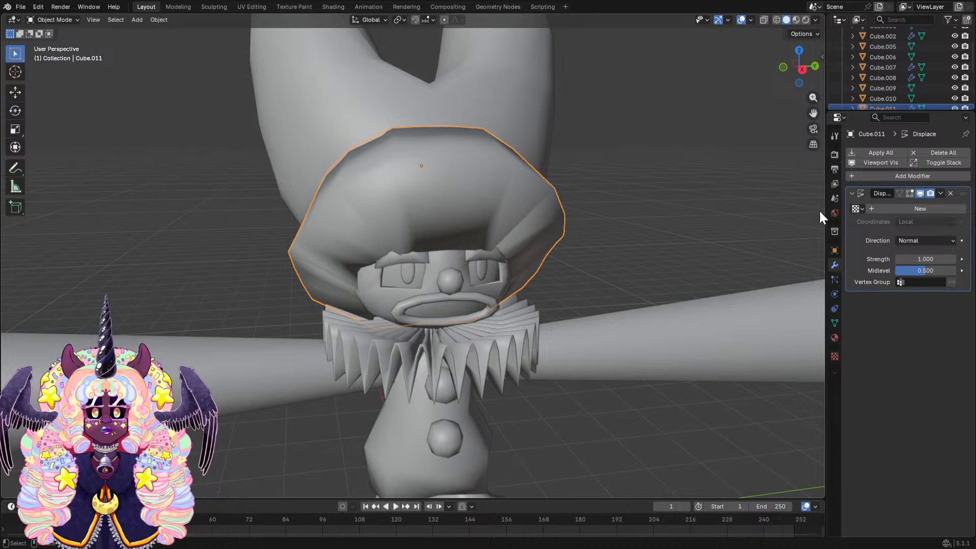
{"action": "left_click", "coordinate": [905, 208]}
{"action": "left_click", "coordinate": [833, 355]}
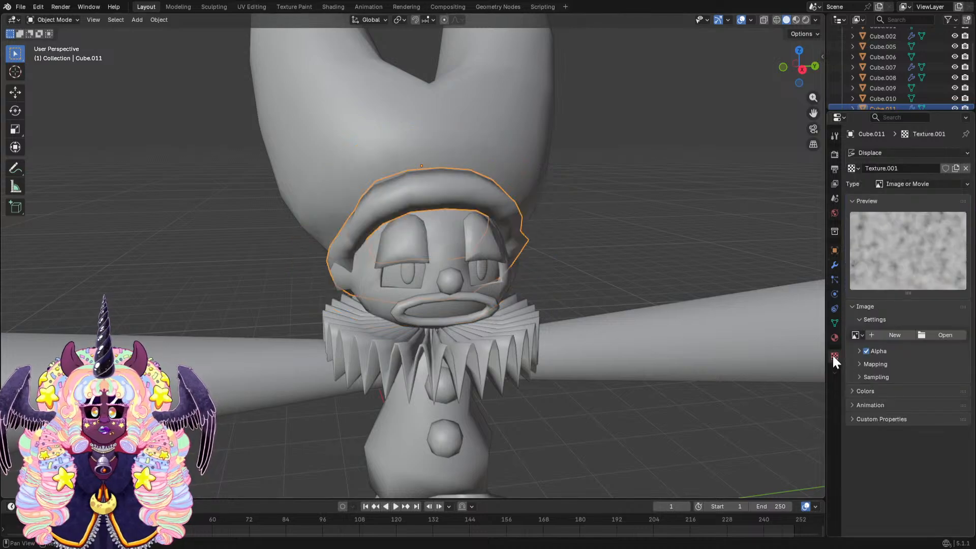
{"action": "left_click", "coordinate": [916, 184]}
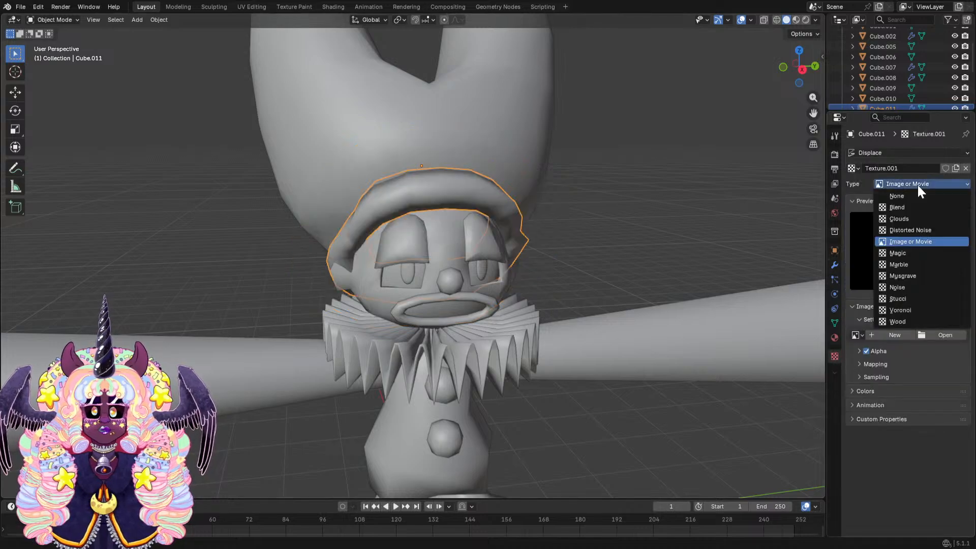
{"action": "left_click", "coordinate": [913, 221]}
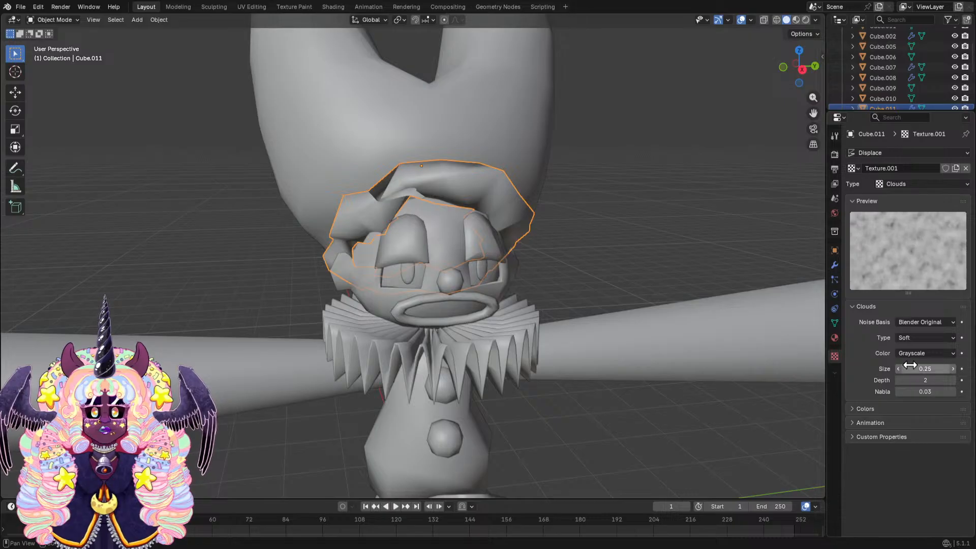
Try the Magic type on the displacement texture and switch it back to Clouds.
{"action": "left_click", "coordinate": [907, 183]}
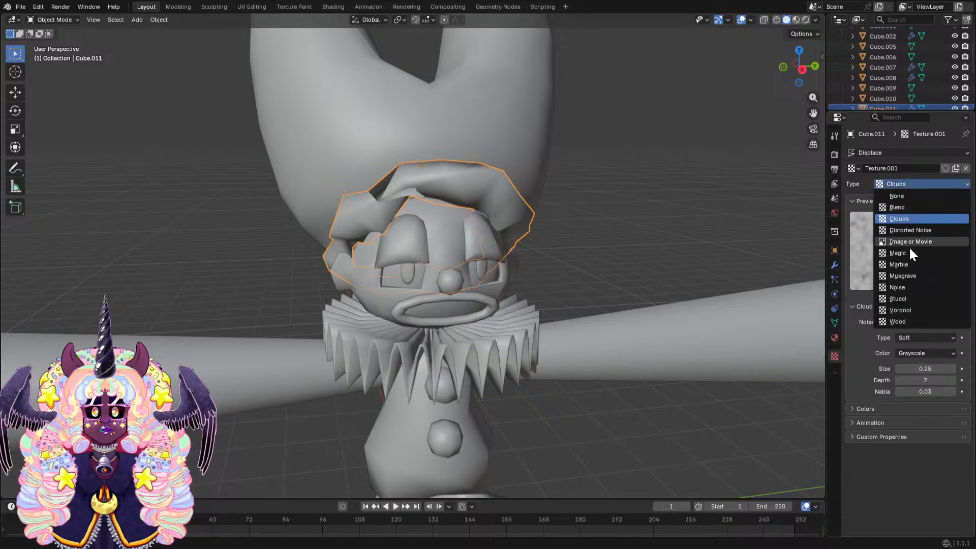
{"action": "left_click", "coordinate": [908, 244]}
{"action": "left_click", "coordinate": [913, 183]}
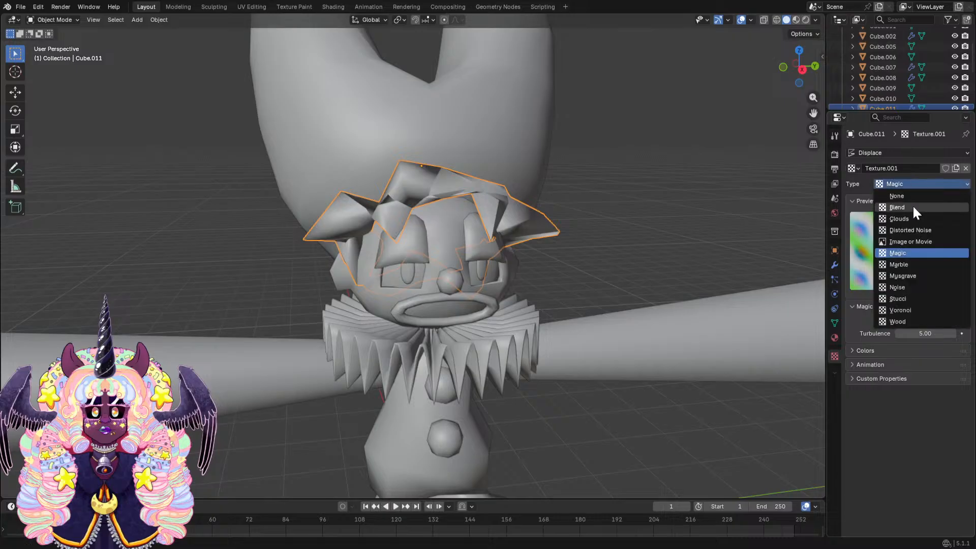
{"action": "left_click", "coordinate": [912, 217]}
Set the fringe rim's Displace strength to 0.5.
{"action": "left_click", "coordinate": [834, 265]}
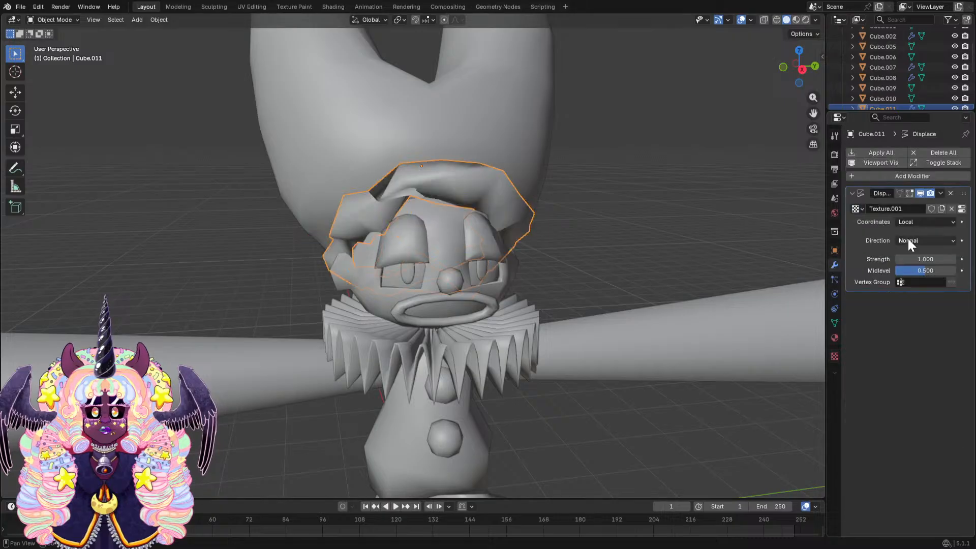
{"action": "mouse_move", "coordinate": [924, 259]}
{"action": "left_mouse_down"}
{"action": "mouse_move", "coordinate": [935, 259]}
{"action": "mouse_move", "coordinate": [894, 259]}
{"action": "mouse_move", "coordinate": [917, 259]}
{"action": "left_mouse_up"}
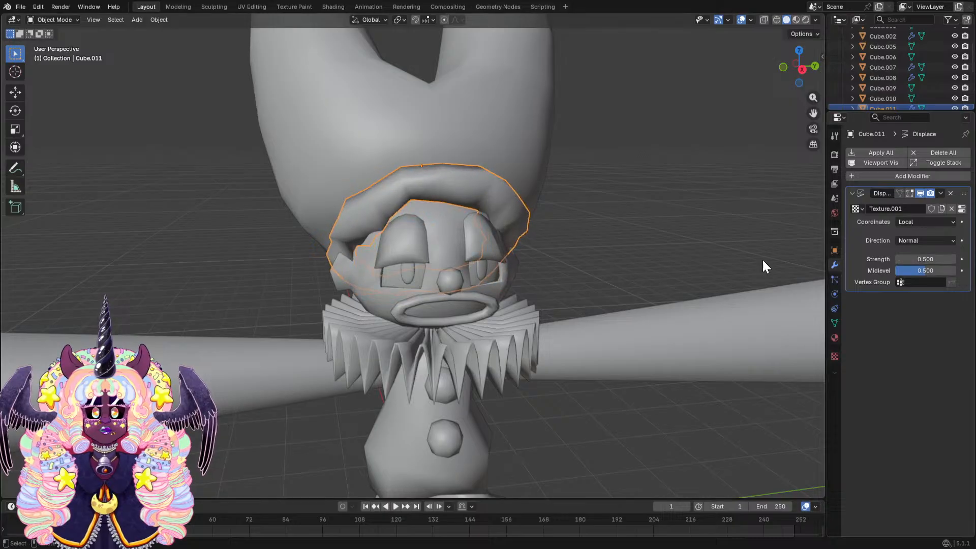
{"action": "middle_click_drag", "start_coordinate": [762, 258], "coordinate": [712, 249]}
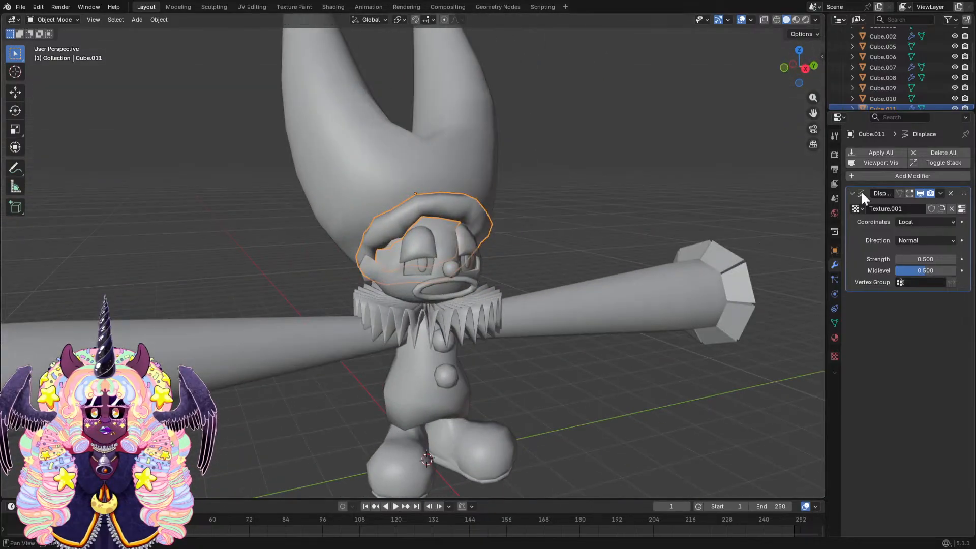
Browse the available deform, edit and generate modifiers for the fringe rim without adding one.
{"action": "left_click", "coordinate": [861, 176]}
{"action": "left_click", "coordinate": [862, 172]}
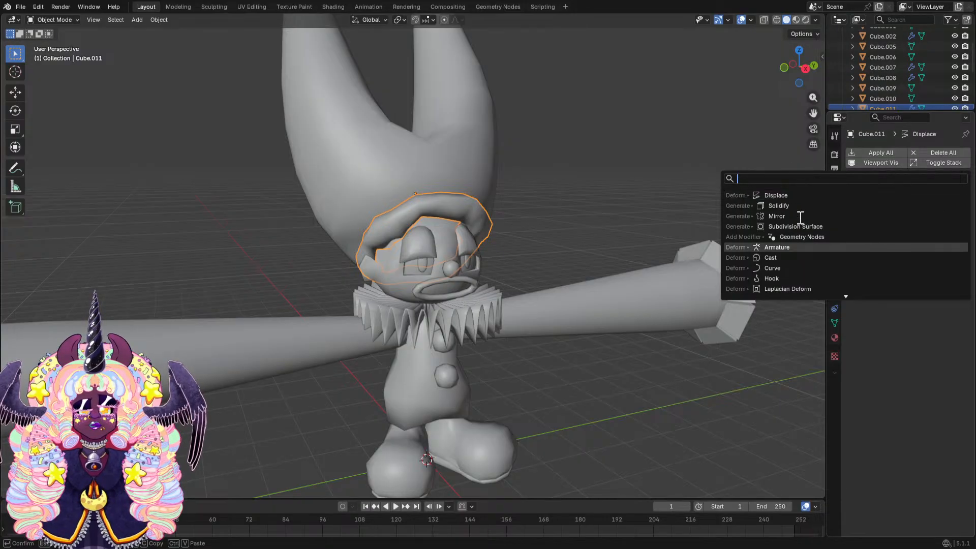
{"action": "scroll", "coordinate": [846, 296], "scroll_direction": "down", "scroll_amount": 3}
{"action": "scroll", "coordinate": [846, 295], "scroll_direction": "down", "scroll_amount": 5}
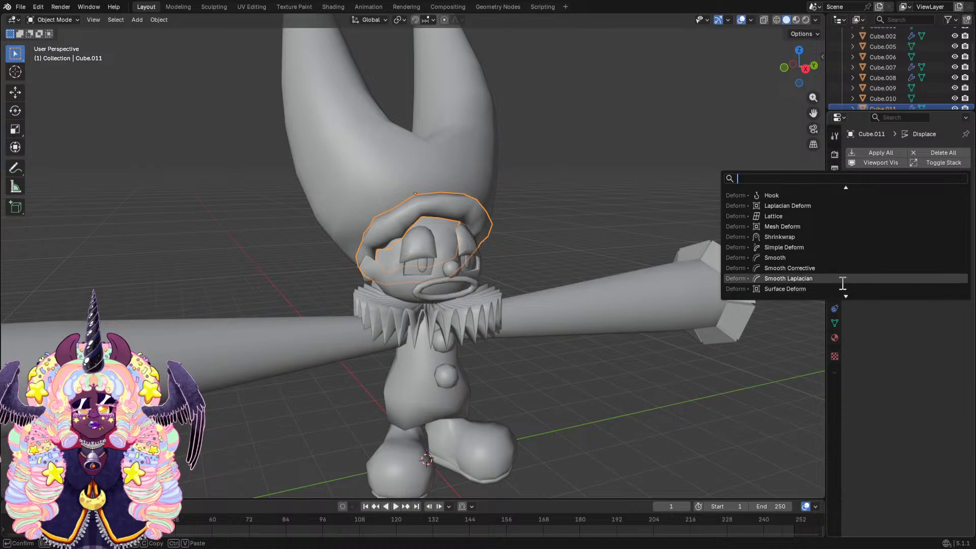
{"action": "scroll", "coordinate": [844, 284], "scroll_direction": "down", "scroll_amount": 3}
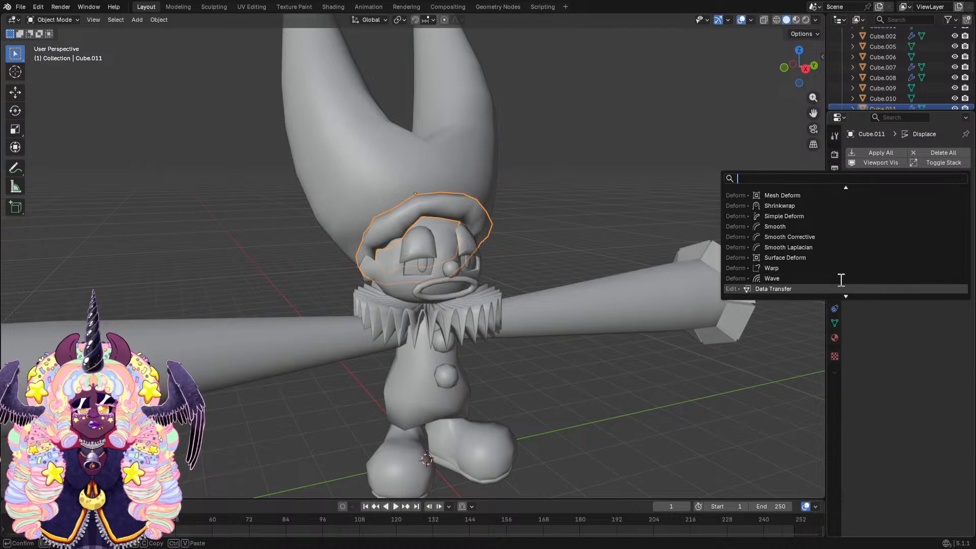
{"action": "scroll", "coordinate": [840, 279], "scroll_direction": "down", "scroll_amount": 9}
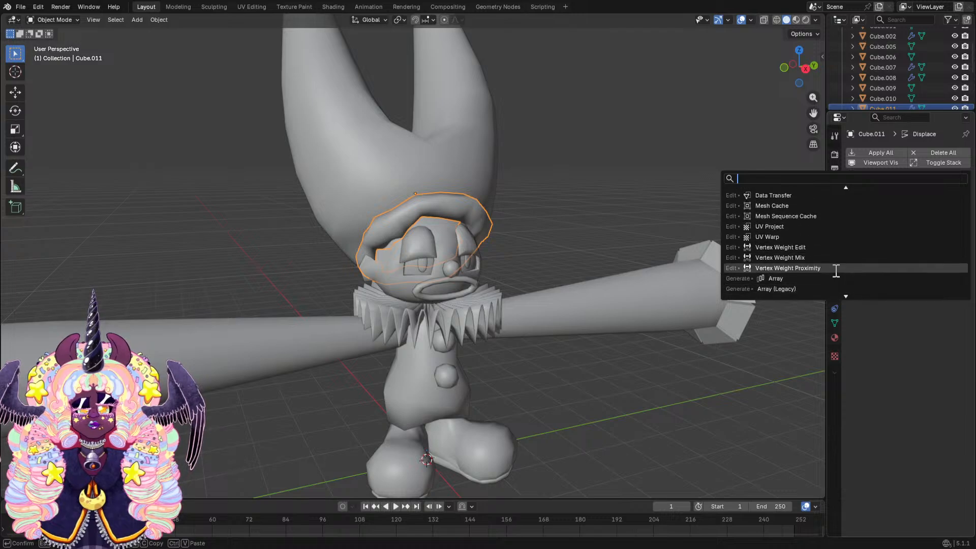
{"action": "scroll", "coordinate": [836, 272], "scroll_direction": "down", "scroll_amount": 8}
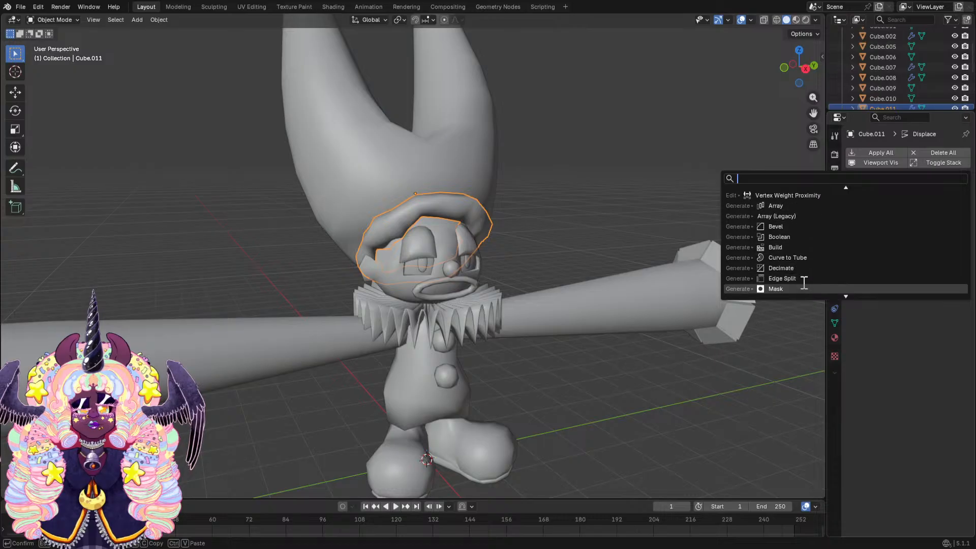
{"action": "scroll", "coordinate": [803, 281], "scroll_direction": "down", "scroll_amount": 9}
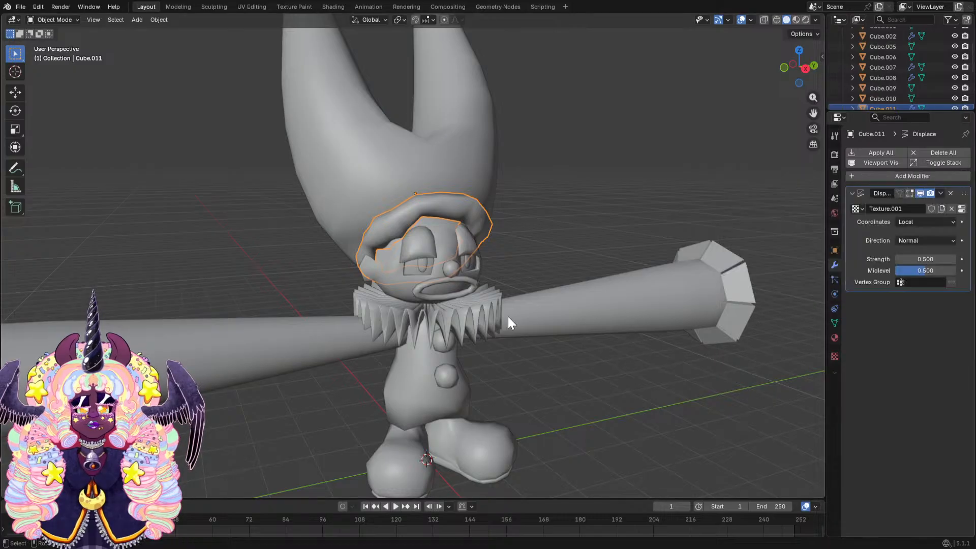
{"action": "left_click", "coordinate": [529, 224]}
Compare the fringe rim with and without displacement by toggling the Displace modifier's viewport visibility.
{"action": "middle_click_drag", "start_coordinate": [528, 223], "coordinate": [705, 222]}
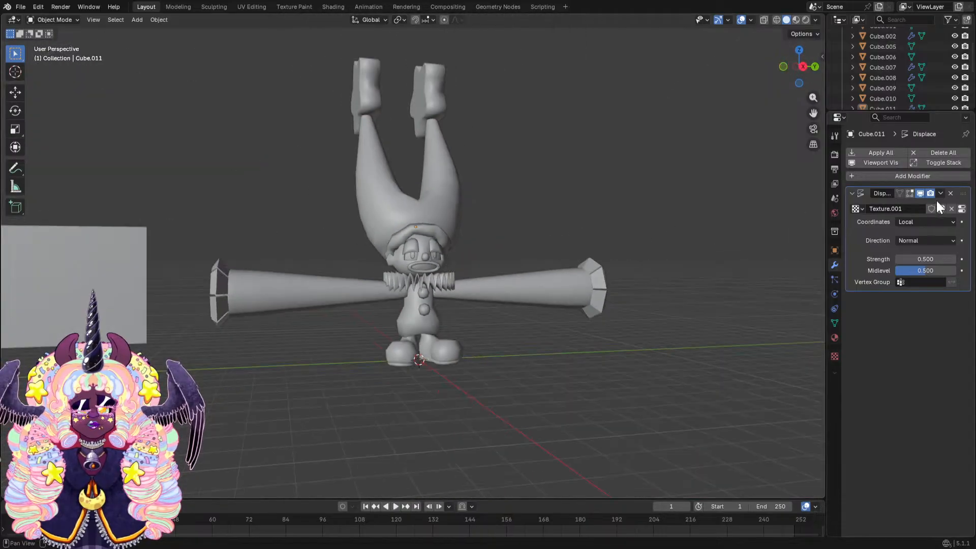
{"action": "left_click", "coordinate": [922, 194]}
{"action": "left_click", "coordinate": [922, 194]}
{"action": "left_click", "coordinate": [921, 194]}
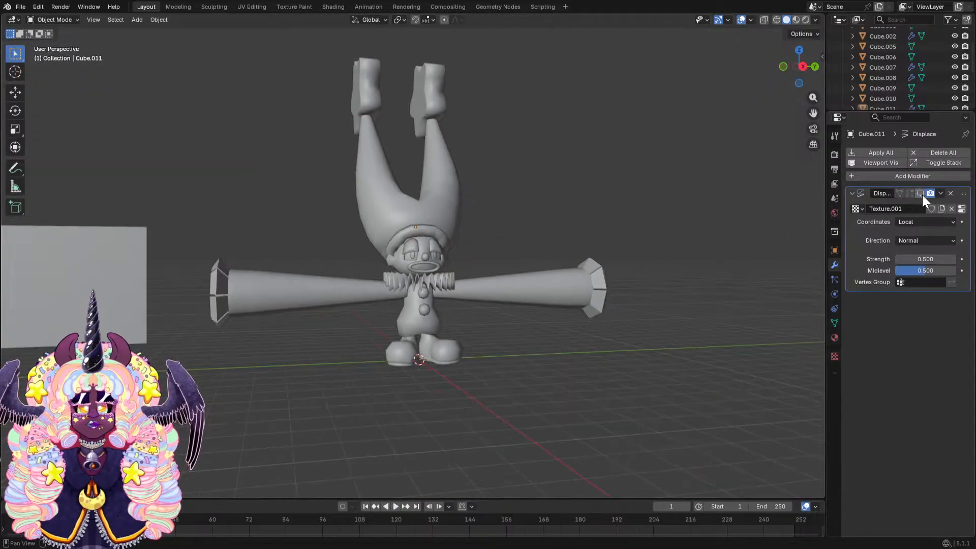
{"action": "left_click", "coordinate": [921, 194]}
{"action": "left_click", "coordinate": [922, 193]}
{"action": "mouse_move", "coordinate": [534, 231]}
{"action": "middle_mouse_down"}
{"action": "mouse_move", "coordinate": [504, 227]}
{"action": "mouse_move", "coordinate": [522, 245]}
{"action": "middle_mouse_up"}
{"action": "scroll", "coordinate": [521, 245], "scroll_direction": "up", "scroll_amount": 2}
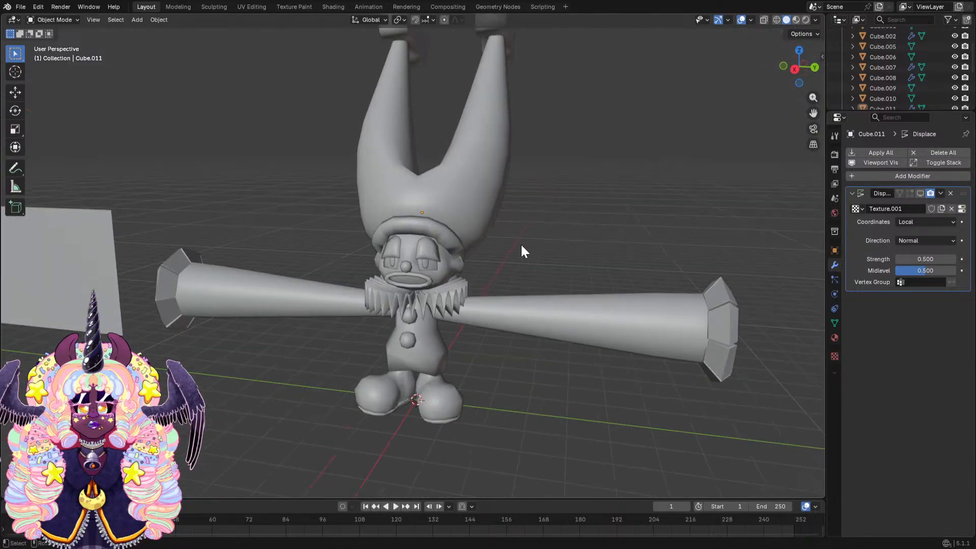
Remove the Displace modifier from the fringe rim and save the file.
{"action": "left_click", "coordinate": [950, 193]}
{"action": "middle_click_drag", "start_coordinate": [554, 204], "coordinate": [448, 203]}
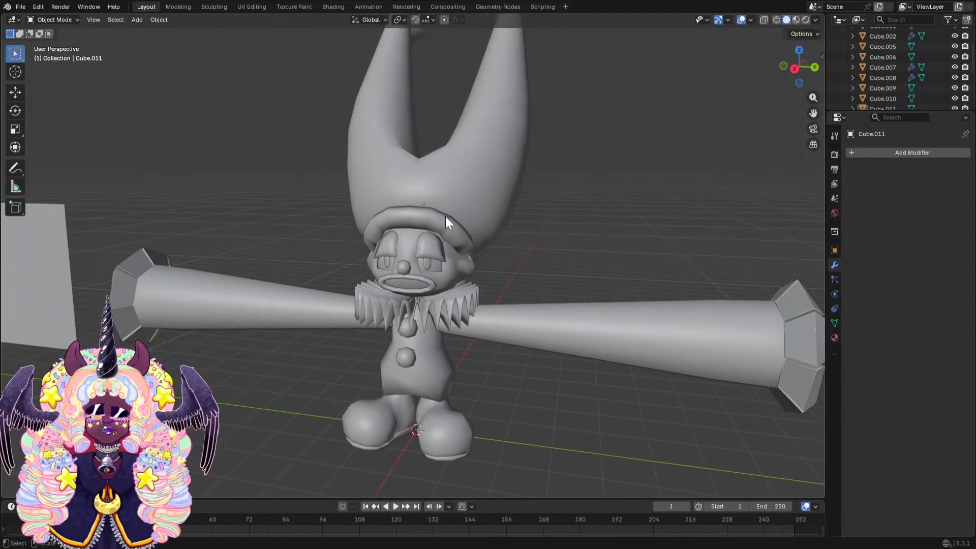
{"action": "key", "text": "ctrl+s"}
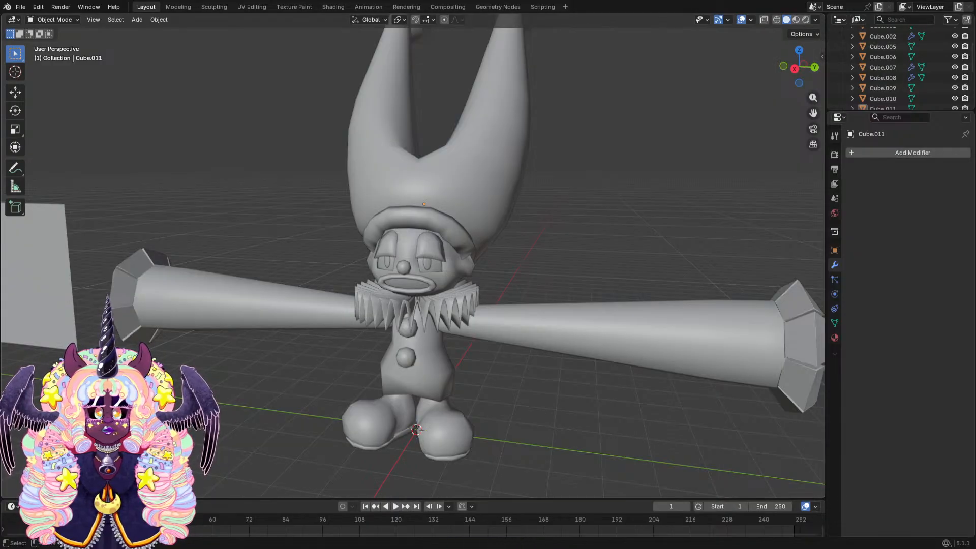
Scale the mirrored legs and shoes up by a factor of about 1.06 and spread them slightly apart.
{"action": "scroll", "coordinate": [535, 345], "scroll_direction": "down", "scroll_amount": 4}
{"action": "middle_click_drag", "start_coordinate": [529, 347], "coordinate": [509, 374]}
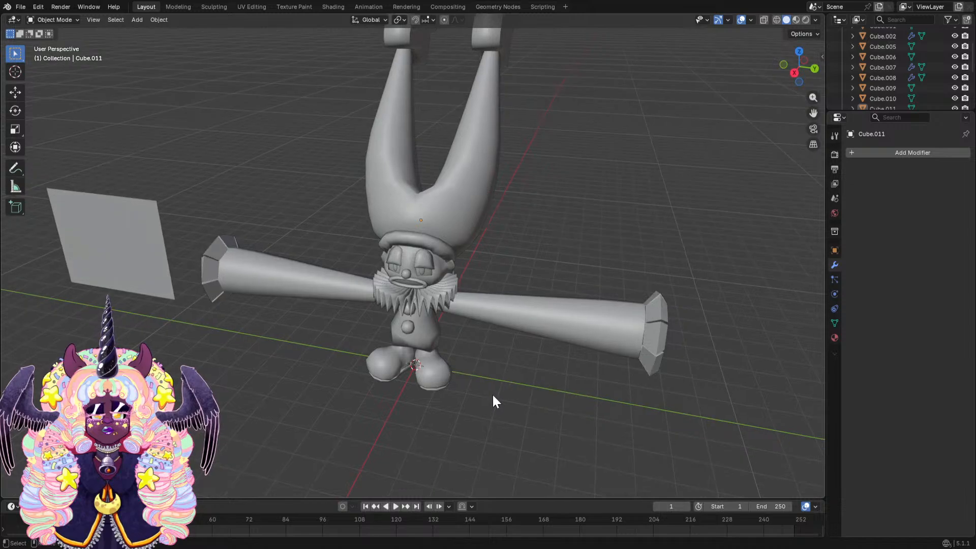
{"action": "left_click", "coordinate": [432, 381]}
{"action": "middle_click_drag", "start_coordinate": [433, 380], "coordinate": [515, 369]}
{"action": "key", "text": "s"}
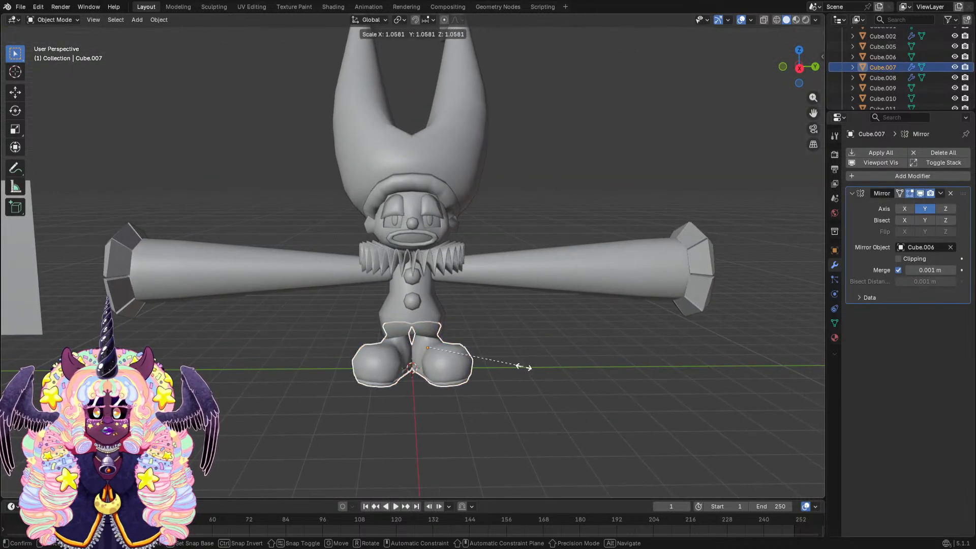
{"action": "left_click", "coordinate": [529, 367]}
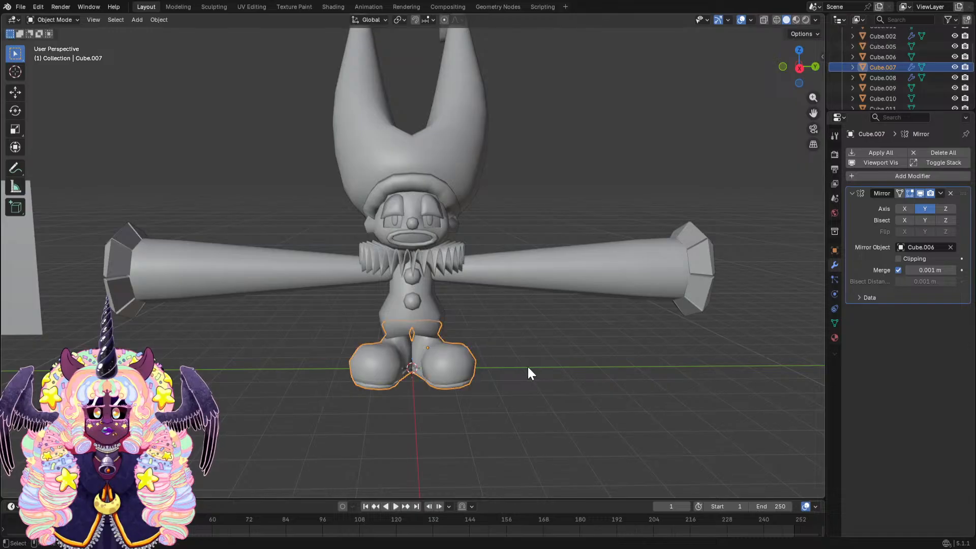
{"action": "key", "text": "s"}
{"action": "left_click", "coordinate": [494, 362]}
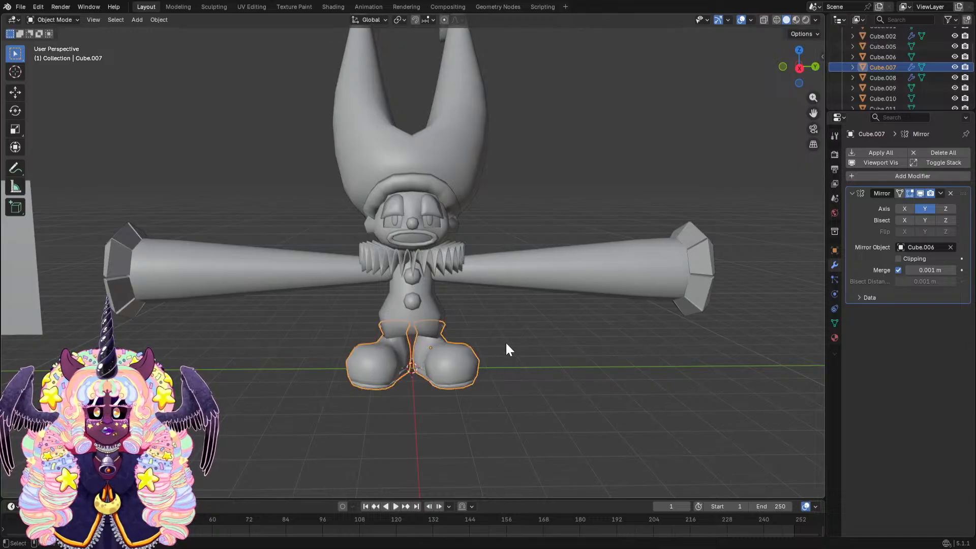
{"action": "left_click", "coordinate": [508, 341]}
Rotate the mirrored legs and shoes about 3 degrees around the global Z axis.
{"action": "middle_click_drag", "start_coordinate": [438, 362], "coordinate": [407, 375]}
{"action": "left_click", "coordinate": [409, 376]}
{"action": "key", "text": "r"}
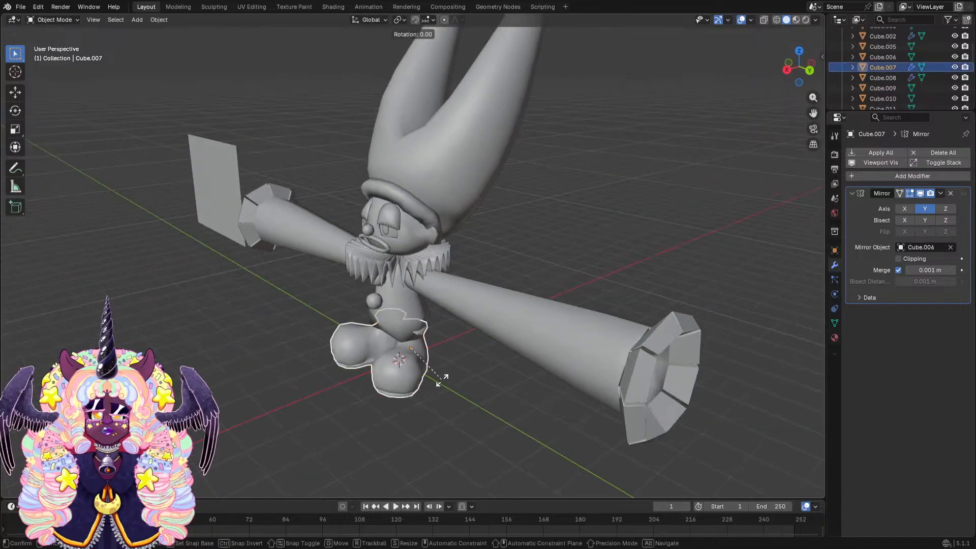
{"action": "key", "text": "z"}
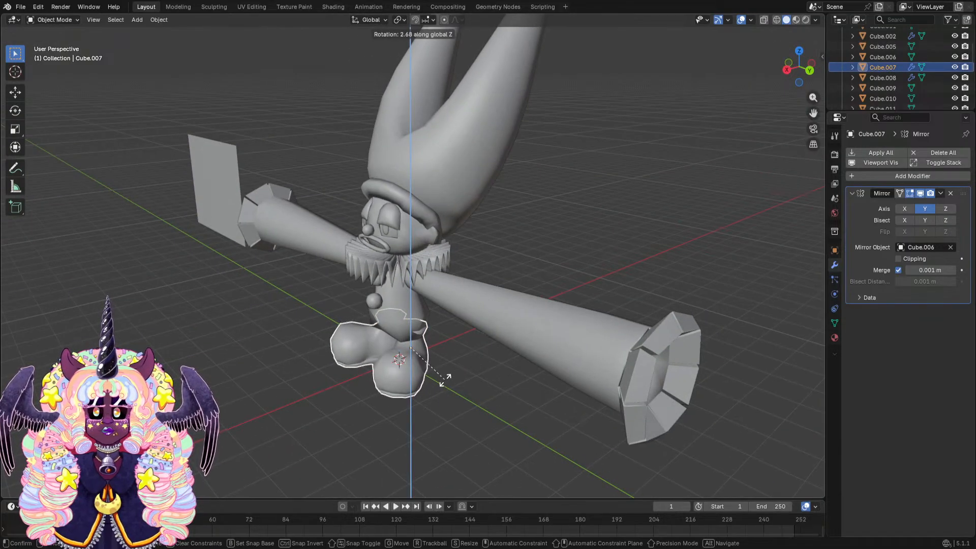
{"action": "left_click", "coordinate": [447, 378]}
{"action": "middle_click_drag", "start_coordinate": [448, 378], "coordinate": [506, 343]}
{"action": "left_click", "coordinate": [511, 365]}
Select the torso and scale it up uniformly by a factor of about 1.08.
{"action": "left_click", "coordinate": [430, 361]}
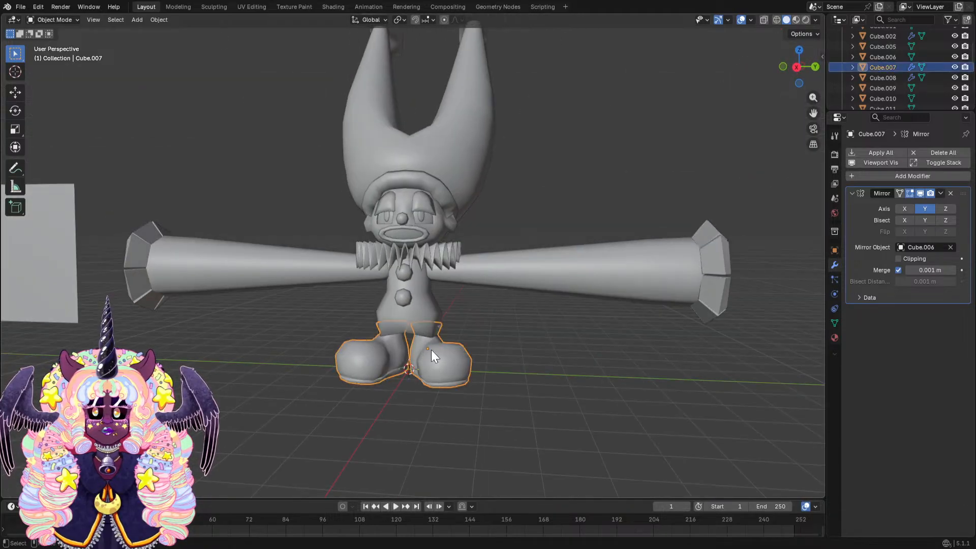
{"action": "scroll", "coordinate": [431, 350], "scroll_direction": "up", "scroll_amount": 3}
{"action": "left_click", "coordinate": [432, 347]}
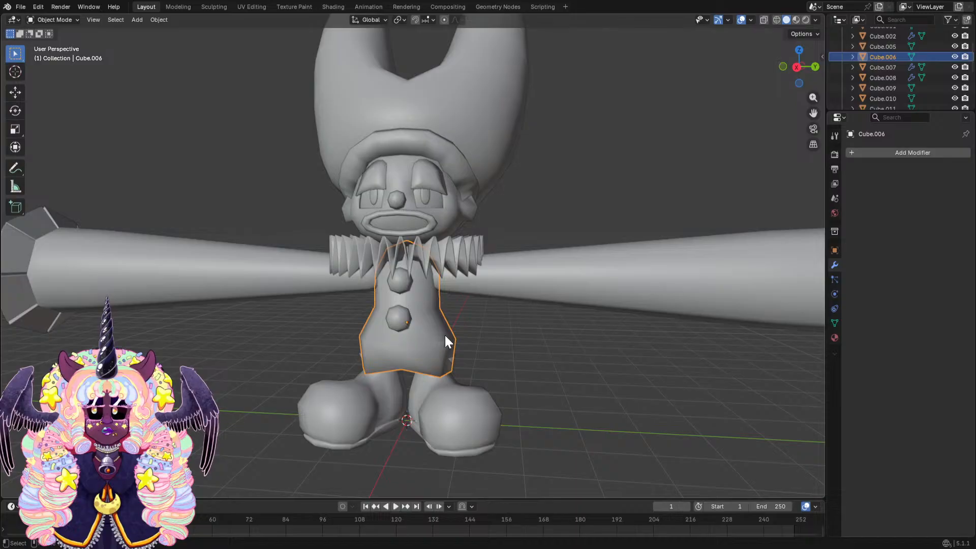
{"action": "middle_click_drag", "start_coordinate": [444, 333], "coordinate": [472, 319]}
{"action": "key", "text": "s"}
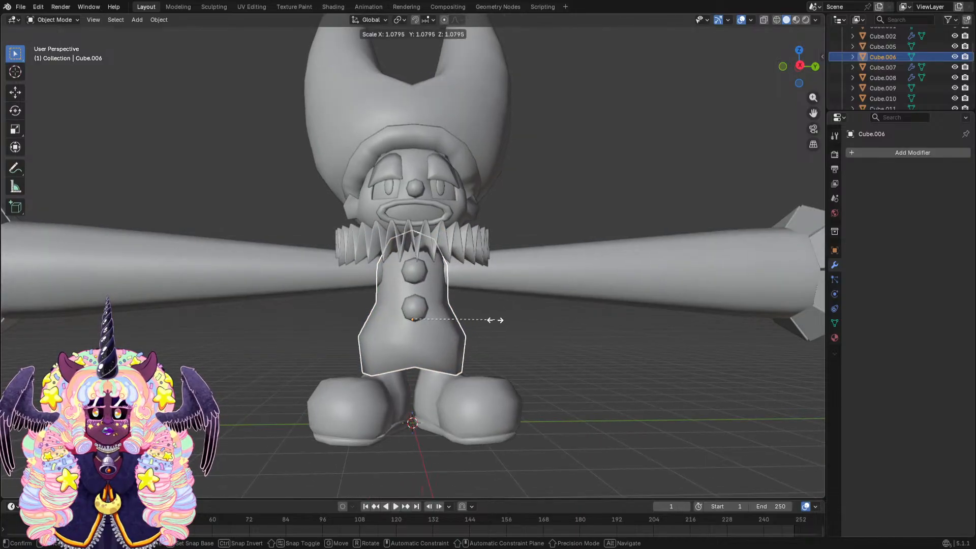
{"action": "left_click", "coordinate": [495, 320]}
Move the mirrored arms outward about 0.056 m along the global Y axis.
{"action": "left_click", "coordinate": [523, 268]}
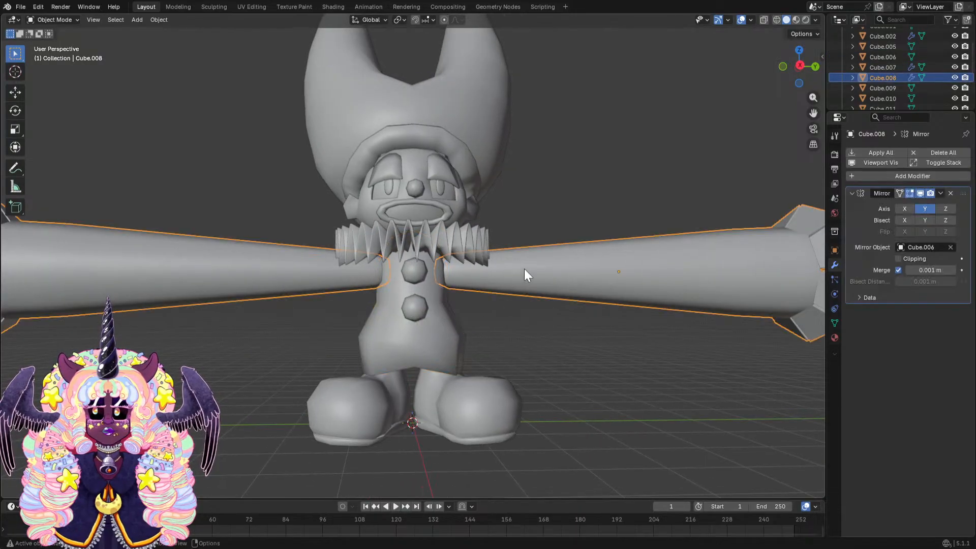
{"action": "key", "text": "g"}
{"action": "key", "text": "y"}
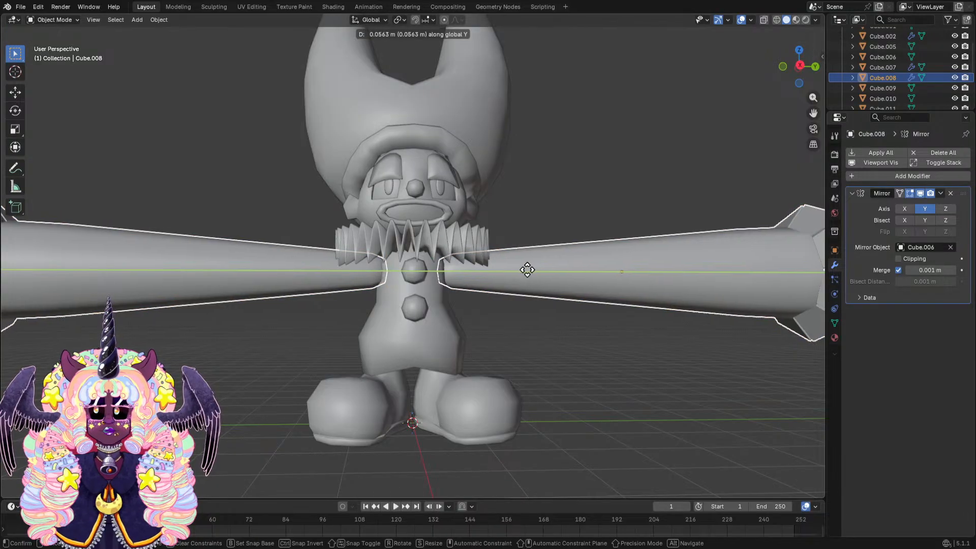
{"action": "left_click", "coordinate": [527, 270]}
{"action": "left_click", "coordinate": [534, 344]}
Save the file and scale the torso by a factor of about 1.05 along the global Y axis.
{"action": "middle_click_drag", "start_coordinate": [534, 344], "coordinate": [511, 359]}
{"action": "left_click", "coordinate": [401, 319]}
{"action": "key", "text": "ctrl+s"}
{"action": "key", "text": "s"}
{"action": "key", "text": "x"}
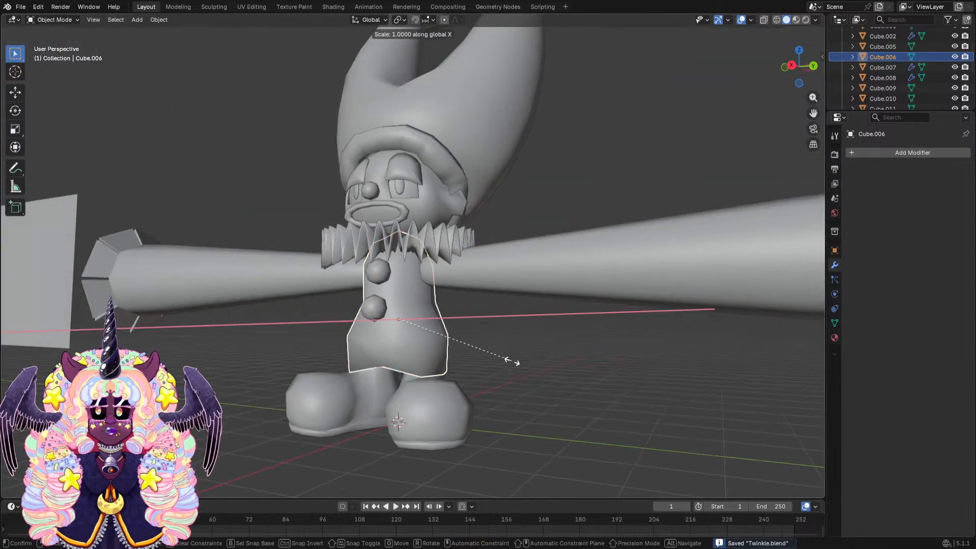
{"action": "key", "text": "y"}
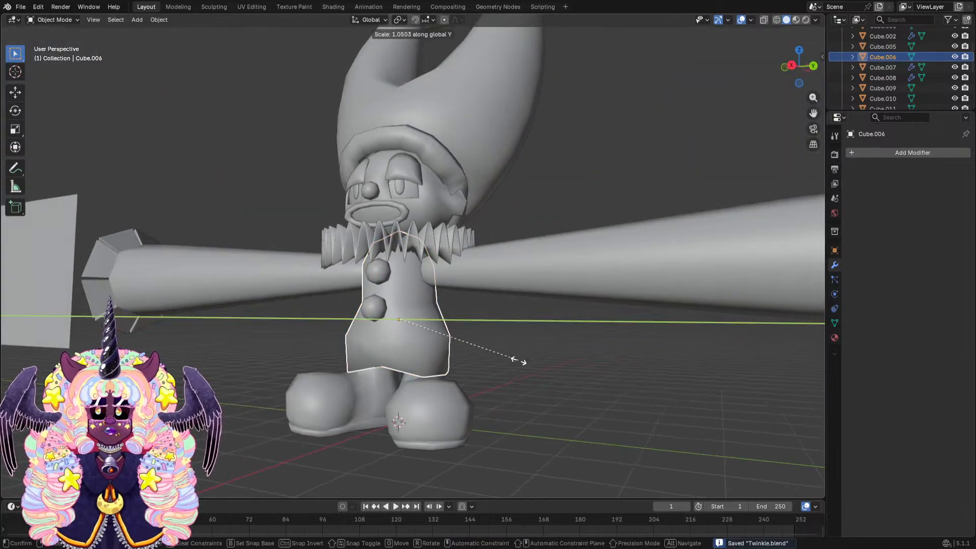
{"action": "left_click", "coordinate": [523, 352]}
{"action": "left_click", "coordinate": [523, 352]}
{"action": "middle_click_drag", "start_coordinate": [526, 347], "coordinate": [575, 348]}
{"action": "left_click", "coordinate": [470, 337]}
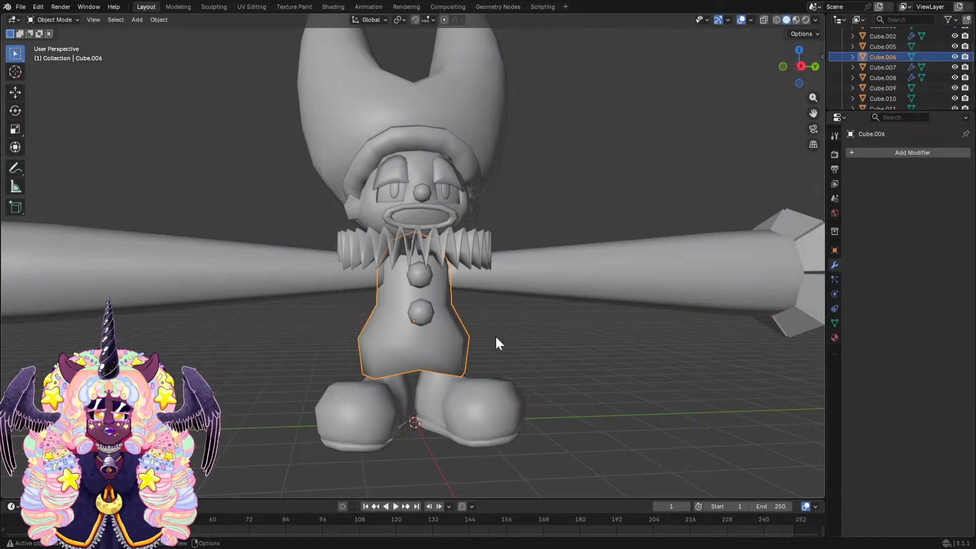
{"action": "right_click", "coordinate": [497, 344]}
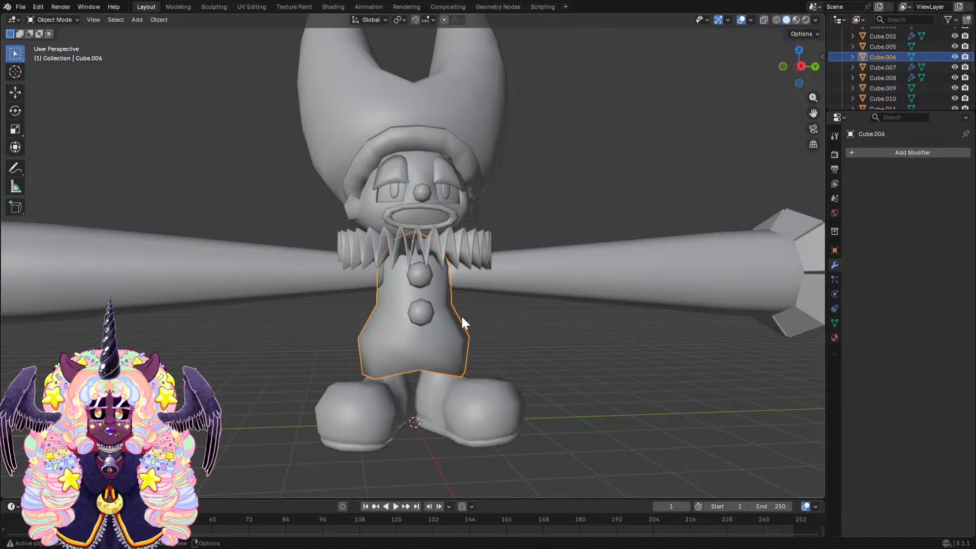
Widen the torso slightly more along the global Y axis and leave all objects deselected.
{"action": "key", "text": "s"}
{"action": "key", "text": "y"}
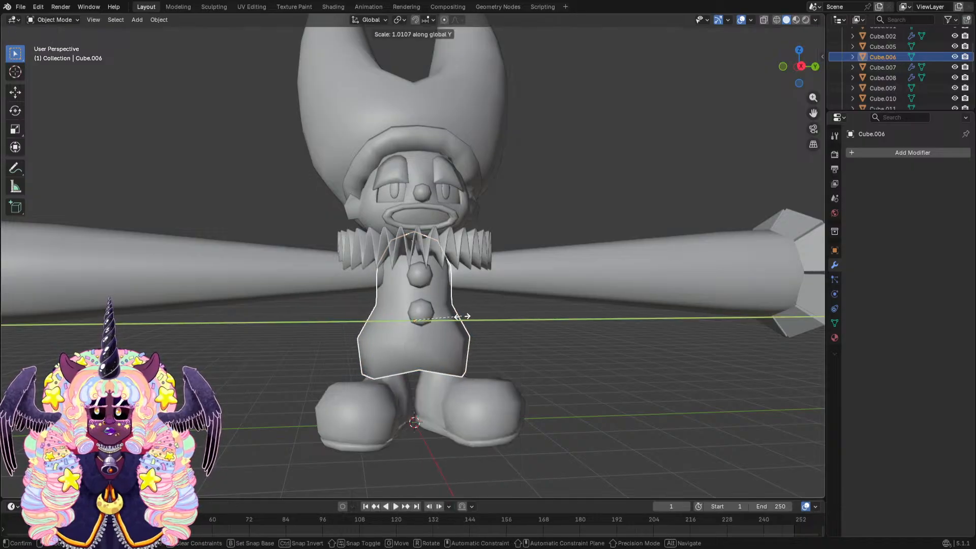
{"action": "left_click", "coordinate": [462, 316]}
{"action": "key", "text": "a"}
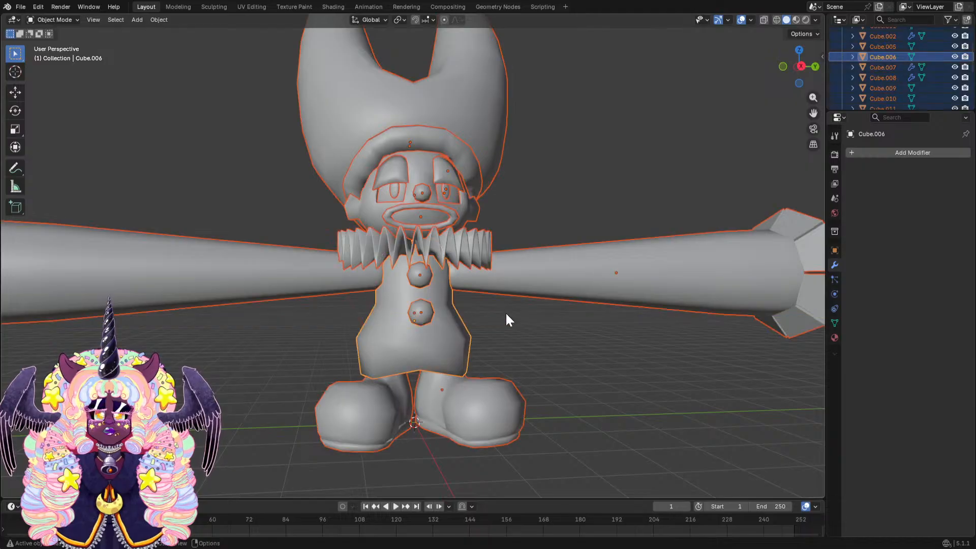
{"action": "key", "text": "ctrl+a"}
{"action": "left_click", "coordinate": [505, 313]}
{"action": "left_click", "coordinate": [507, 315]}
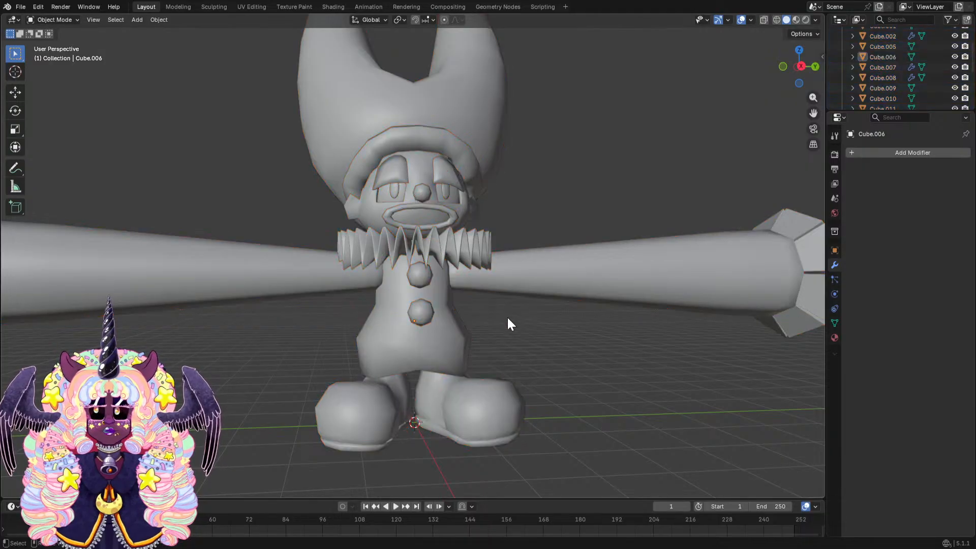
Review the whole figure from the front and save the file.
{"action": "scroll", "coordinate": [507, 318], "scroll_direction": "down", "scroll_amount": 4}
{"action": "mouse_move", "coordinate": [507, 319]}
{"action": "middle_mouse_down"}
{"action": "mouse_move", "coordinate": [491, 295]}
{"action": "mouse_move", "coordinate": [499, 356]}
{"action": "mouse_move", "coordinate": [491, 318]}
{"action": "middle_mouse_up"}
{"action": "scroll", "coordinate": [499, 356], "scroll_direction": "up", "scroll_amount": 2}
{"action": "scroll", "coordinate": [491, 318], "scroll_direction": "down", "scroll_amount": 1}
{"action": "scroll", "coordinate": [492, 320], "scroll_direction": "down", "scroll_amount": 4}
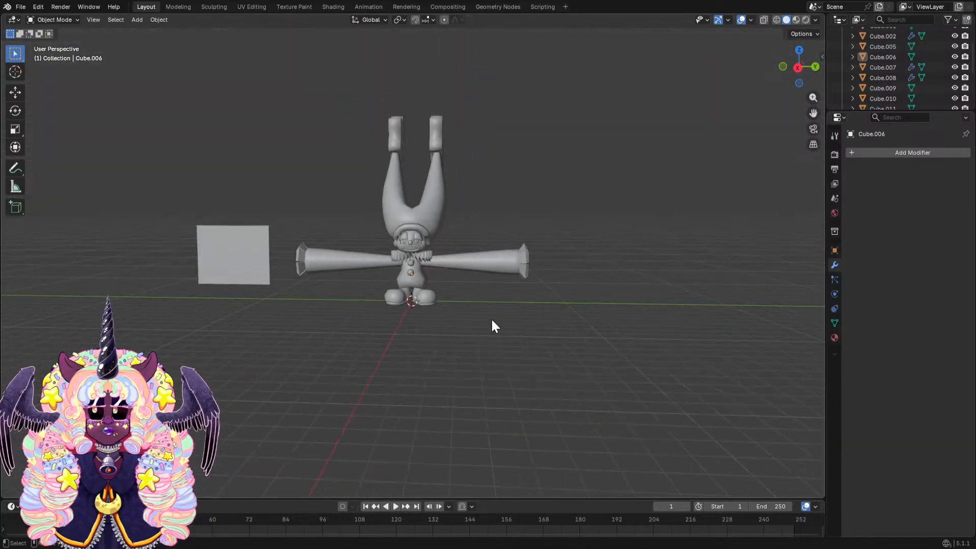
{"action": "scroll", "coordinate": [481, 343], "scroll_direction": "up", "scroll_amount": 2}
{"action": "key", "text": "ctrl+s"}
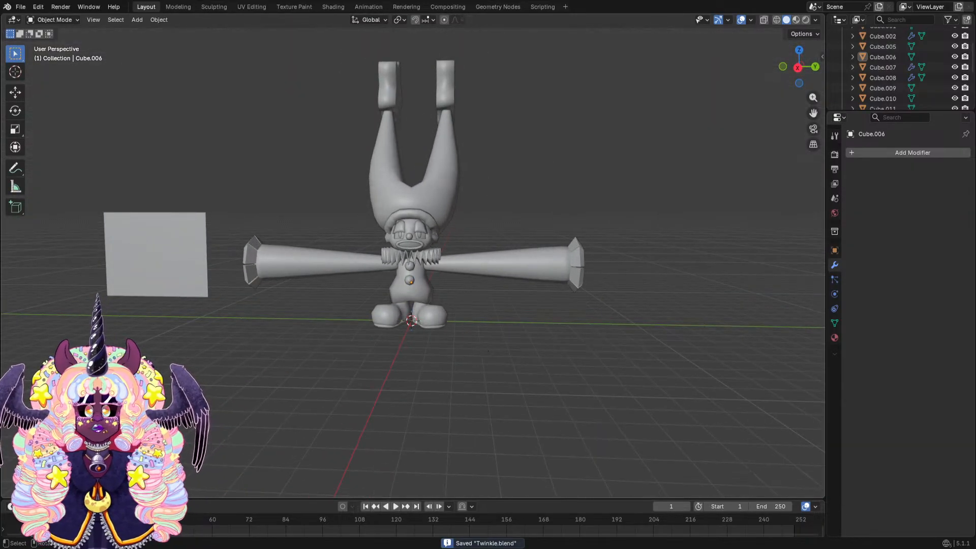
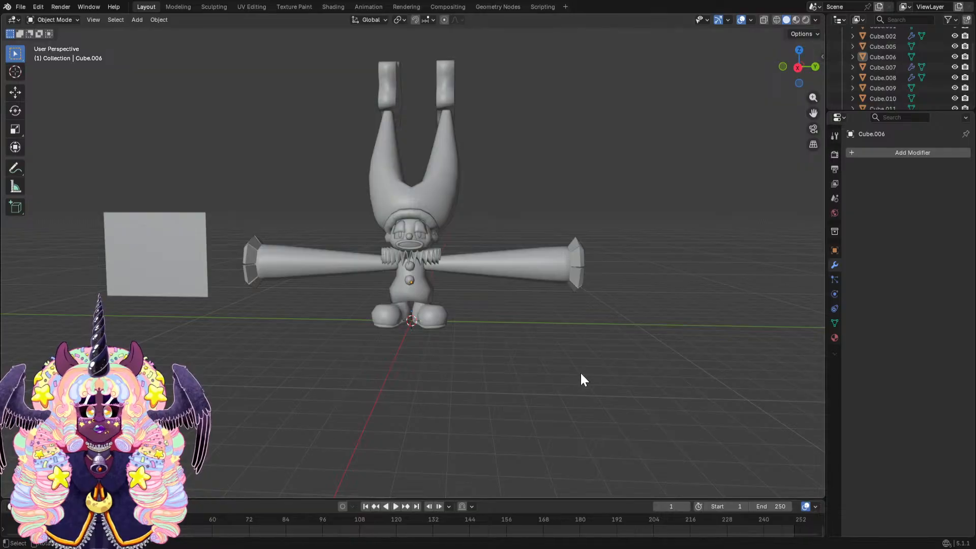
Select the mirrored arms to check them against the body, save the file again and clear the selection.
{"action": "middle_click_drag", "start_coordinate": [582, 375], "coordinate": [603, 405]}
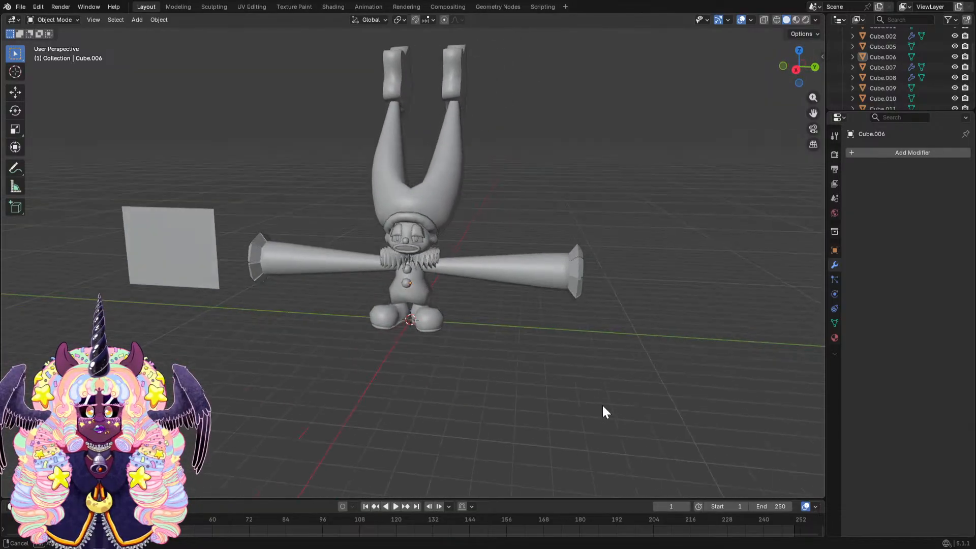
{"action": "left_click", "coordinate": [561, 260]}
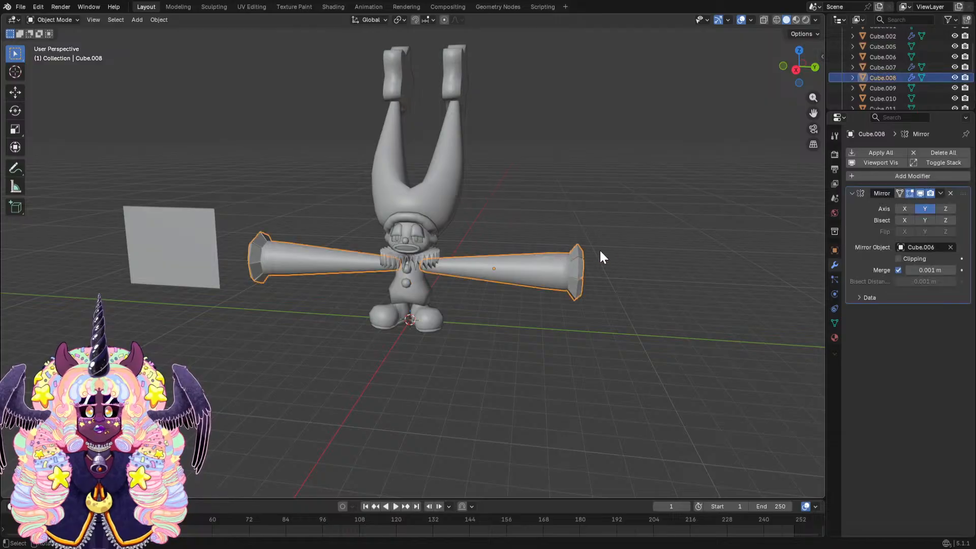
{"action": "mouse_move", "coordinate": [600, 252]}
{"action": "middle_mouse_down"}
{"action": "mouse_move", "coordinate": [605, 221]}
{"action": "mouse_move", "coordinate": [604, 241]}
{"action": "middle_mouse_up"}
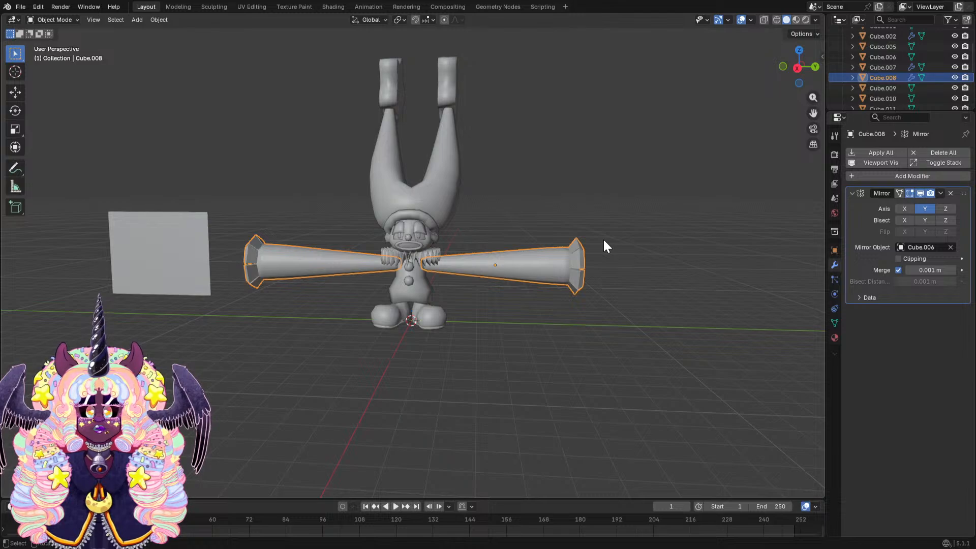
{"action": "key", "text": "ctrl+s"}
{"action": "left_click", "coordinate": [604, 241]}
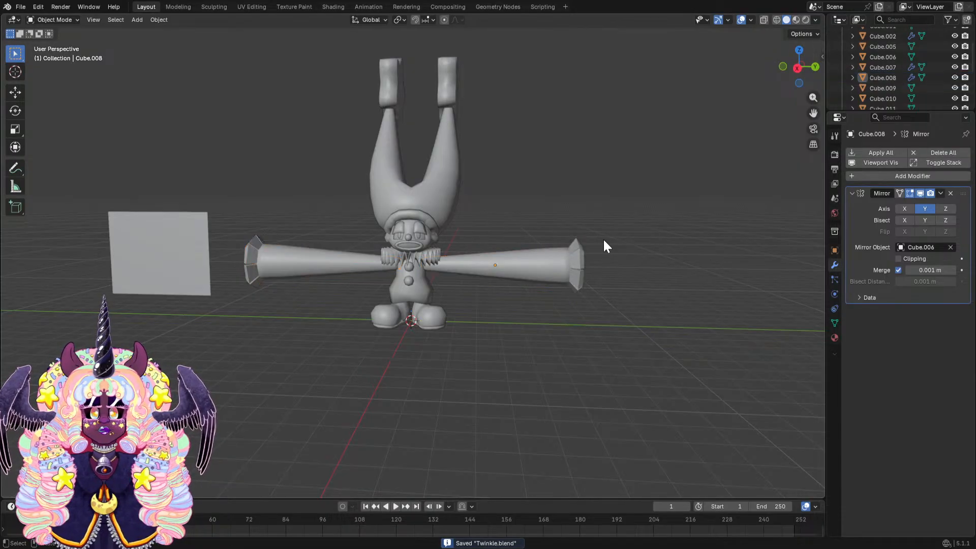
{"action": "mouse_move", "coordinate": [604, 241]}
{"action": "middle_mouse_down"}
{"action": "mouse_move", "coordinate": [551, 259]}
{"action": "mouse_move", "coordinate": [393, 237]}
{"action": "mouse_move", "coordinate": [605, 224]}
{"action": "middle_mouse_up"}
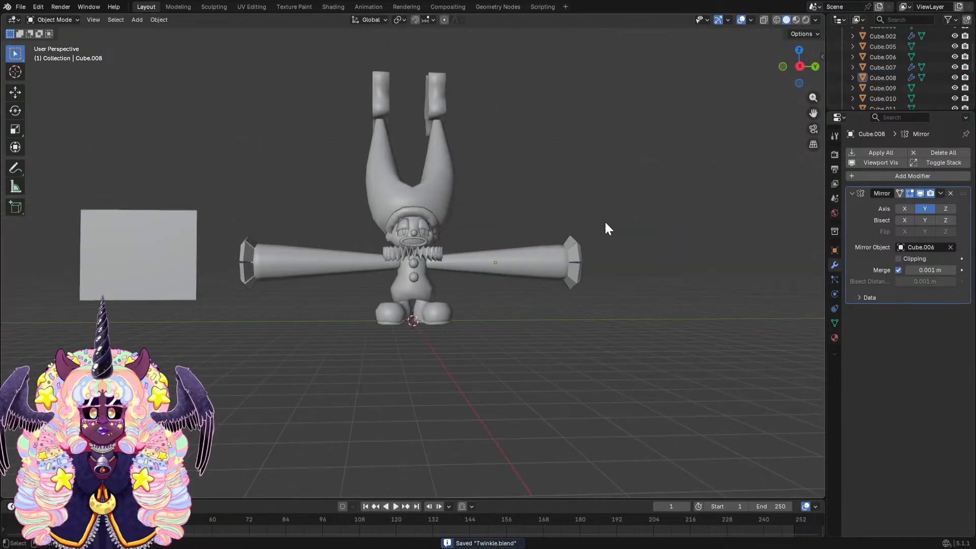
Set the viewport to Material Preview shading and inspect the clown's head, collar and arms beside the reference image.
{"action": "left_click", "coordinate": [796, 19]}
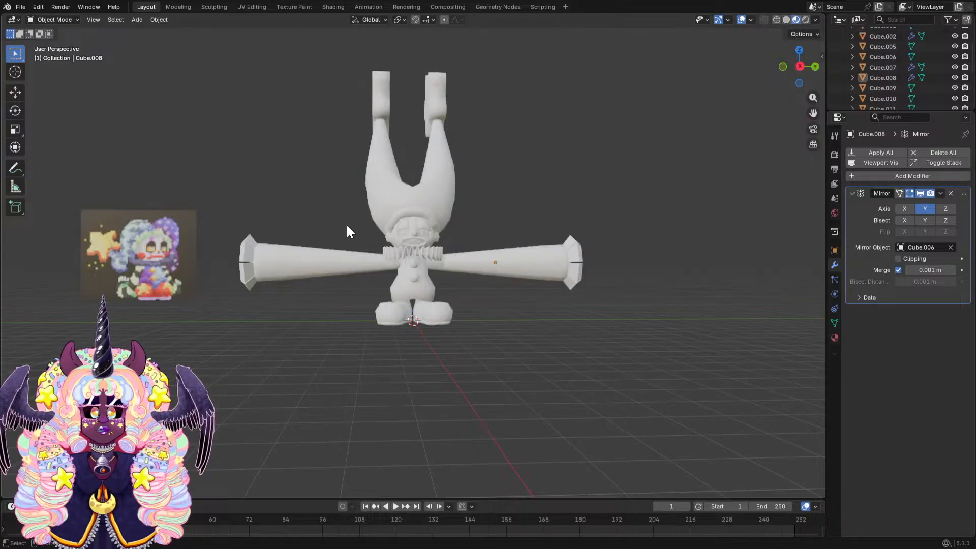
{"action": "mouse_move", "coordinate": [346, 223]}
{"action": "middle_mouse_down", "text": "shift"}
{"action": "mouse_move", "coordinate": [304, 226]}
{"action": "mouse_move", "coordinate": [423, 233]}
{"action": "mouse_move", "coordinate": [388, 264]}
{"action": "mouse_move", "coordinate": [420, 249]}
{"action": "mouse_move", "coordinate": [340, 231]}
{"action": "mouse_move", "coordinate": [385, 238]}
{"action": "mouse_move", "coordinate": [375, 254]}
{"action": "mouse_move", "coordinate": [493, 251]}
{"action": "mouse_move", "coordinate": [390, 257]}
{"action": "middle_mouse_up", "text": "shift"}
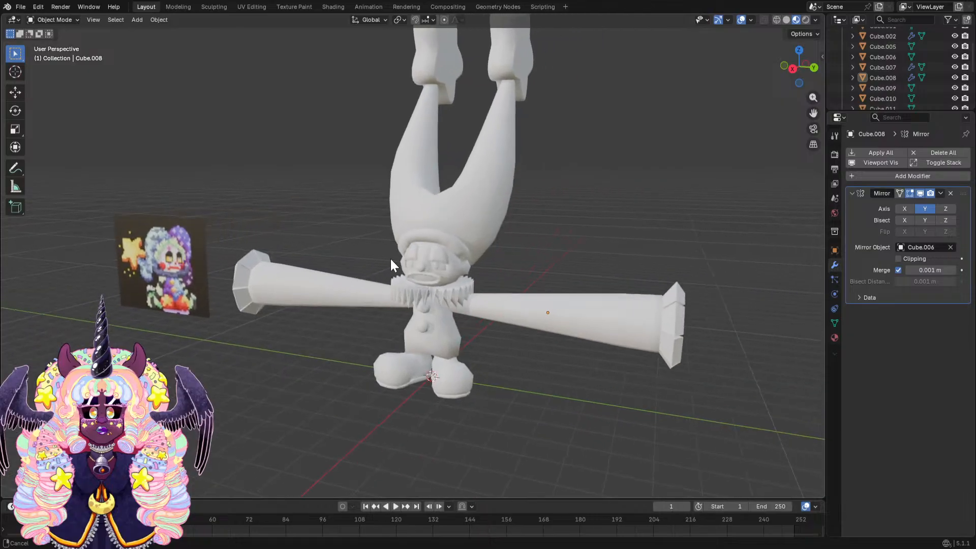
{"action": "scroll", "coordinate": [389, 257], "scroll_direction": "up", "scroll_amount": 4}
{"action": "middle_click_drag", "start_coordinate": [502, 291], "coordinate": [467, 297]}
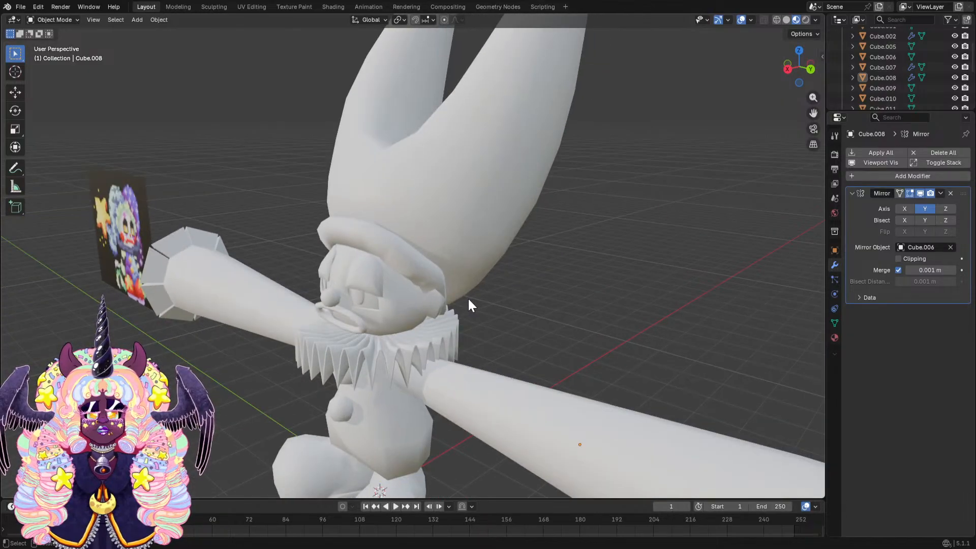
{"action": "key", "text": "shift+a"}
{"action": "mouse_move", "coordinate": [467, 300]}
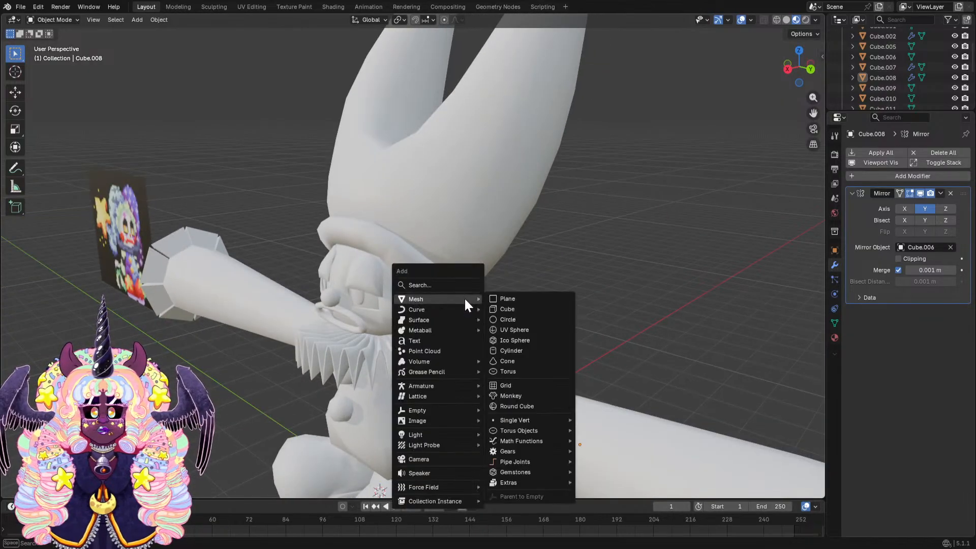
Examine the pixel-art reference next to the clown model and compare the overall proportions and remaining details.
{"action": "middle_click_drag", "start_coordinate": [248, 236], "coordinate": [293, 228]}
{"action": "middle_click_drag", "start_coordinate": [212, 260], "coordinate": [419, 275]}
{"action": "scroll", "coordinate": [432, 259], "scroll_direction": "down", "scroll_amount": 3}
{"action": "middle_click_drag", "start_coordinate": [474, 151], "coordinate": [544, 249]}
{"action": "scroll", "coordinate": [514, 252], "scroll_direction": "up", "scroll_amount": 2}
{"action": "scroll", "coordinate": [490, 256], "scroll_direction": "up", "scroll_amount": 1}
{"action": "scroll", "coordinate": [505, 238], "scroll_direction": "up", "scroll_amount": 2}
{"action": "middle_click_drag", "start_coordinate": [400, 262], "coordinate": [474, 246]}
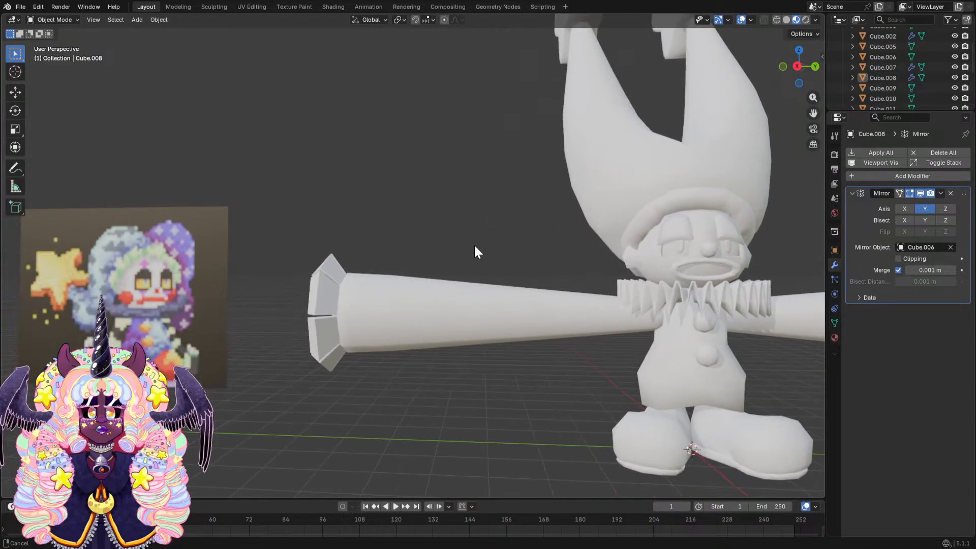
{"action": "scroll", "coordinate": [456, 252], "scroll_direction": "down", "scroll_amount": 2}
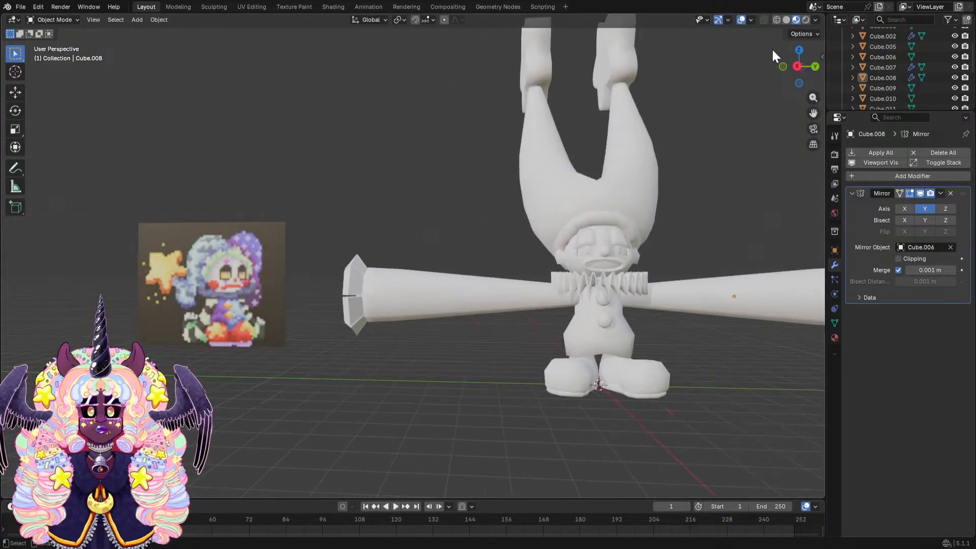
{"action": "left_click", "coordinate": [795, 20]}
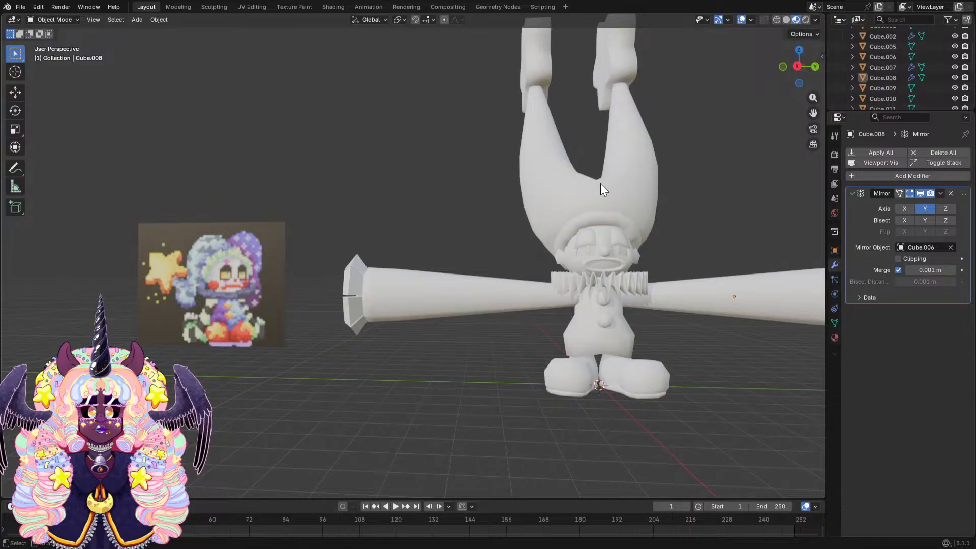
{"action": "mouse_move", "coordinate": [600, 183]}
{"action": "middle_mouse_down"}
{"action": "mouse_move", "coordinate": [560, 203]}
{"action": "mouse_move", "coordinate": [549, 248]}
{"action": "middle_mouse_up"}
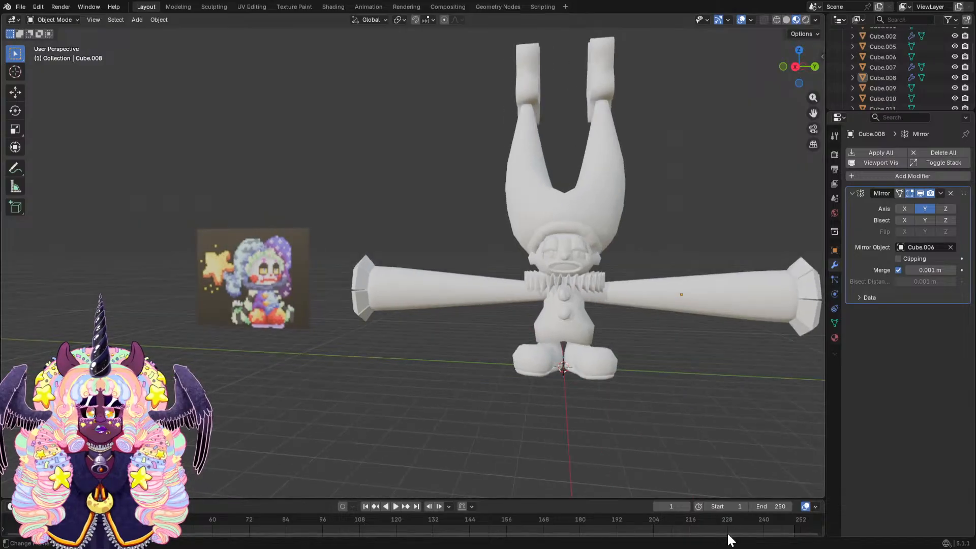